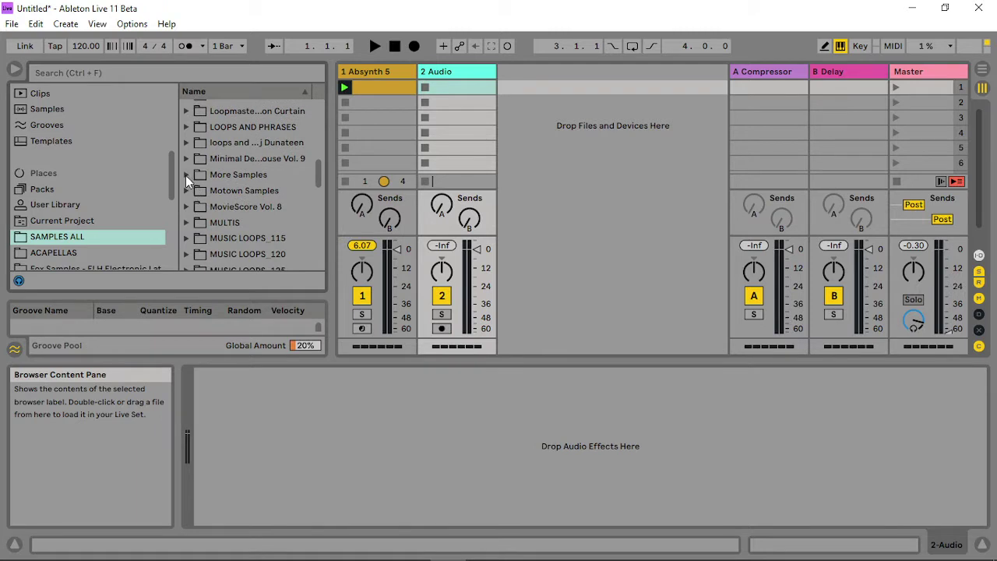
- Open the PS28 VH drumloops 125 folder inside More Samples and widen the browser
left_click(186, 175)
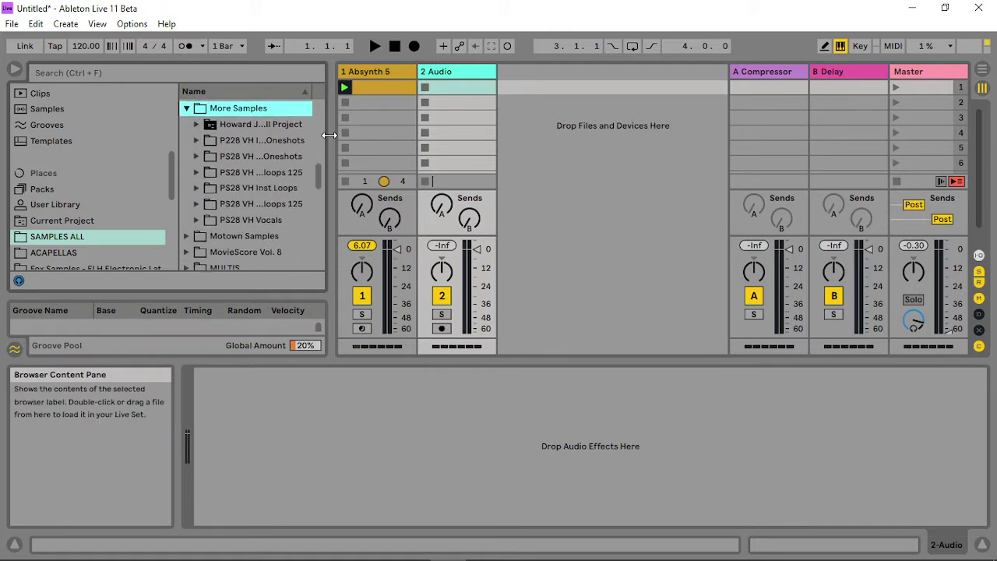
left_click_drag(330, 136, 417, 136)
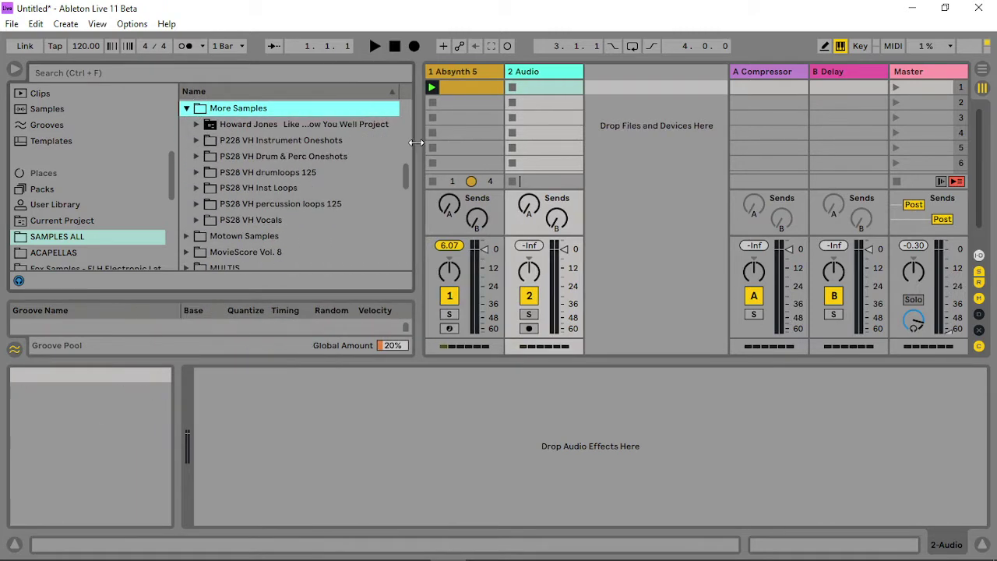
left_click(196, 172)
- Audition several Bassworx and claptomania drum loops in the PS28 VH drumloops 125 folder
left_click(273, 201)
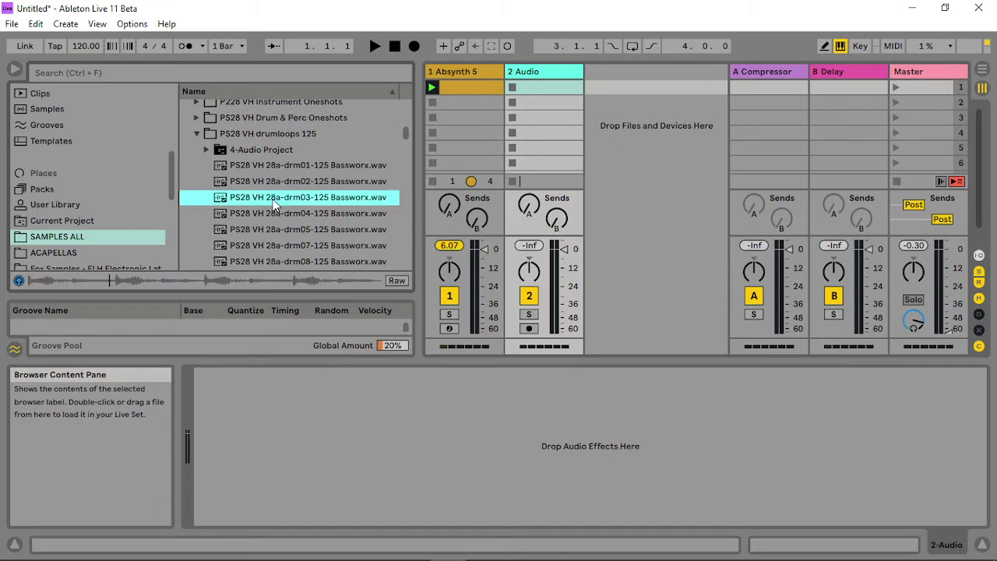
left_click(279, 229)
scroll(338, 233, "down", 1)
left_click(307, 231)
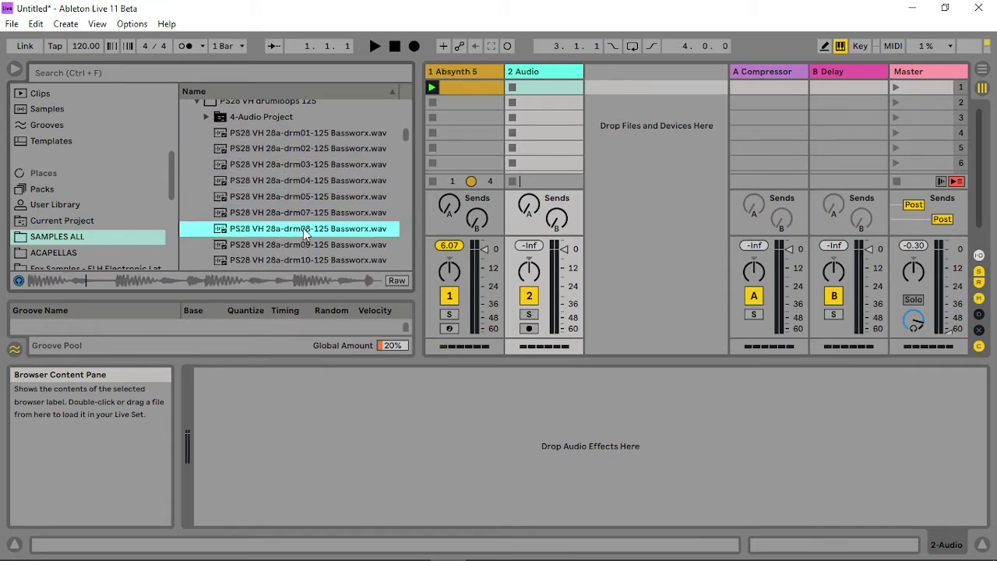
scroll(307, 230, "down", 1)
left_click(307, 231)
scroll(309, 231, "down", 1)
left_click(312, 233)
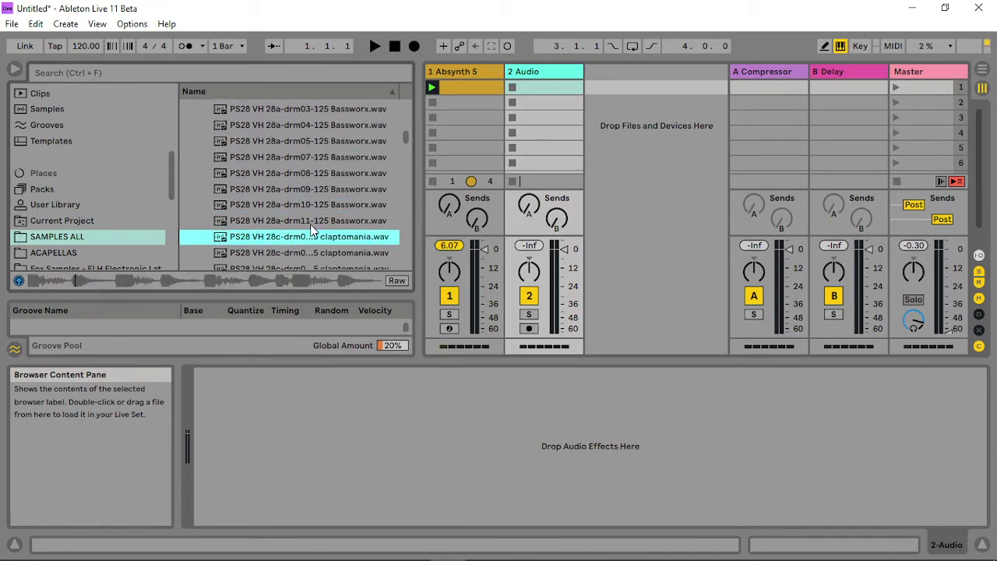
scroll(312, 229, "down", 1)
left_click(288, 237)
scroll(300, 231, "down", 1)
- Load the PS28 VH 28d-drm01-125 clonk4clonk loop into track 2's first clip slot and launch the clip
left_click(272, 245)
scroll(322, 228, "down", 1)
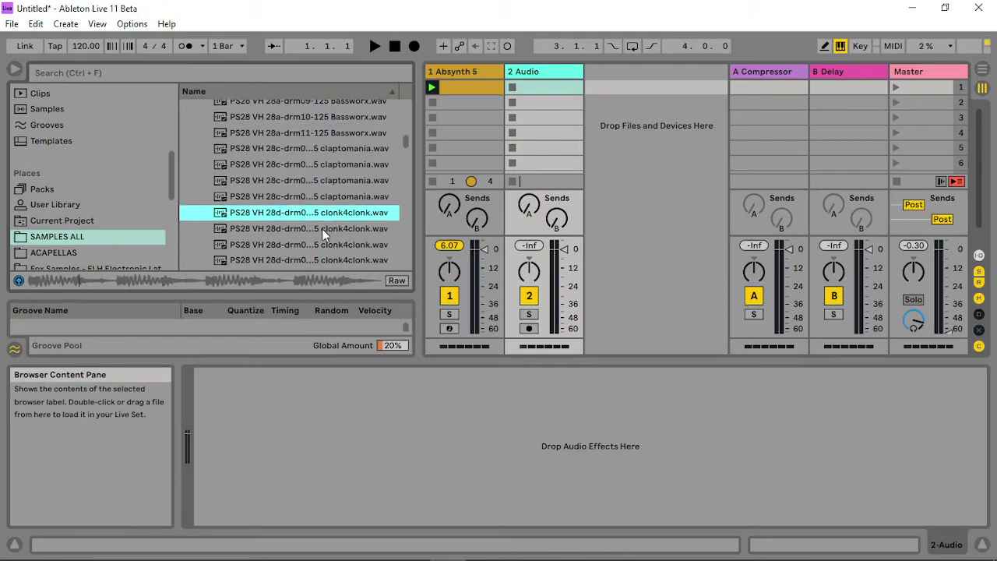
left_click_drag(251, 219, 542, 88)
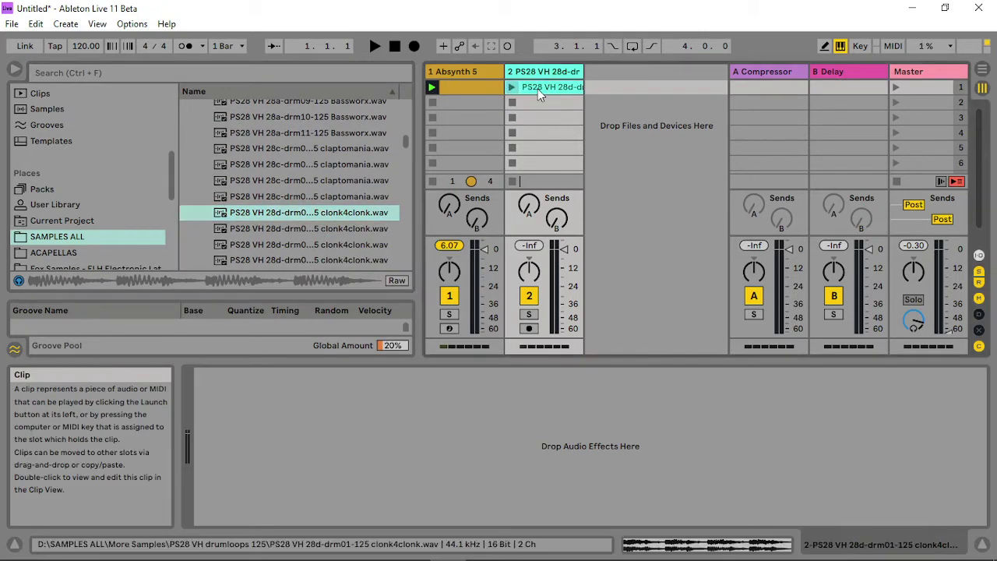
left_click(512, 86)
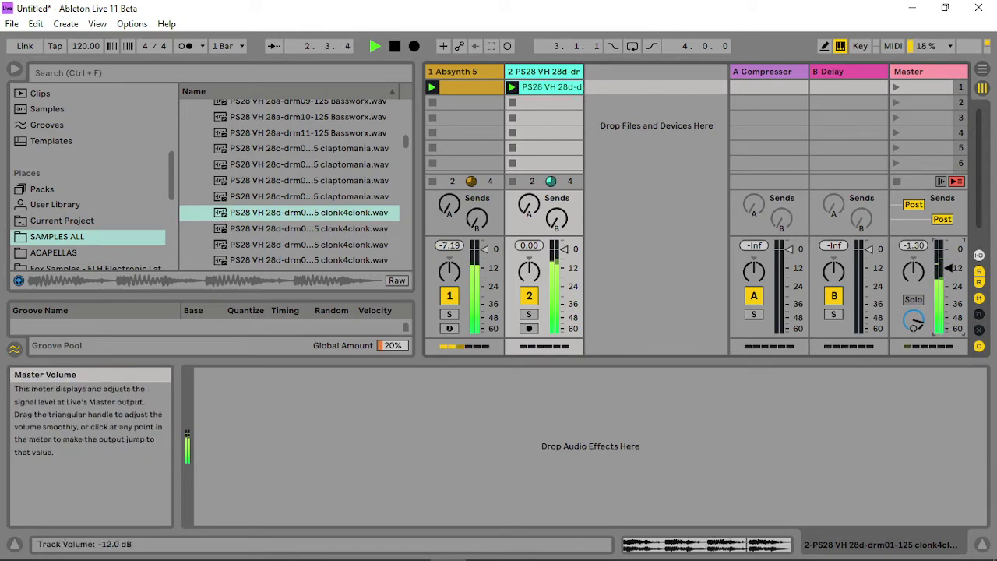
- Set Absynth 5's oscillator A on track 1 to Audio In, then close the plug-in window
left_click(452, 72)
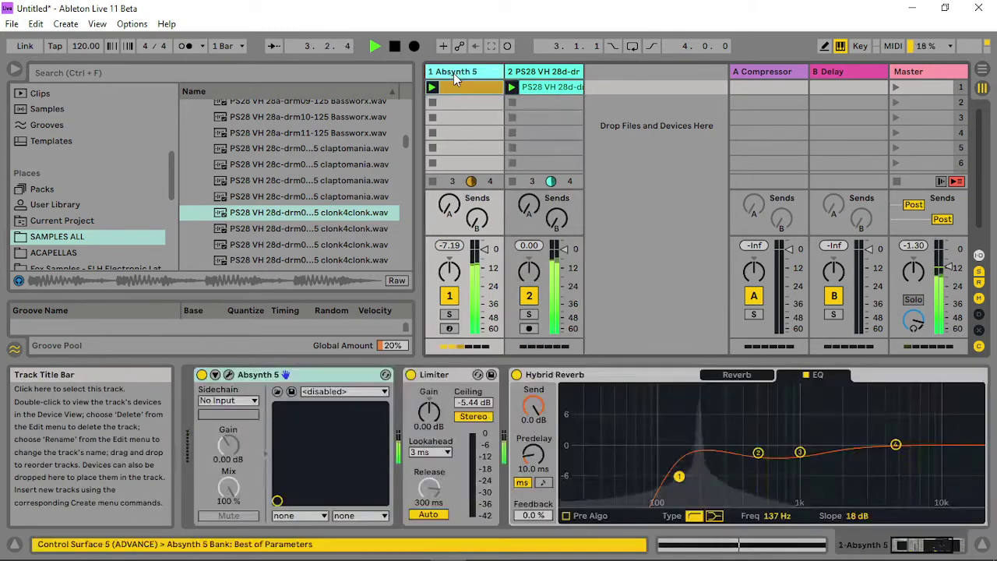
left_click(228, 375)
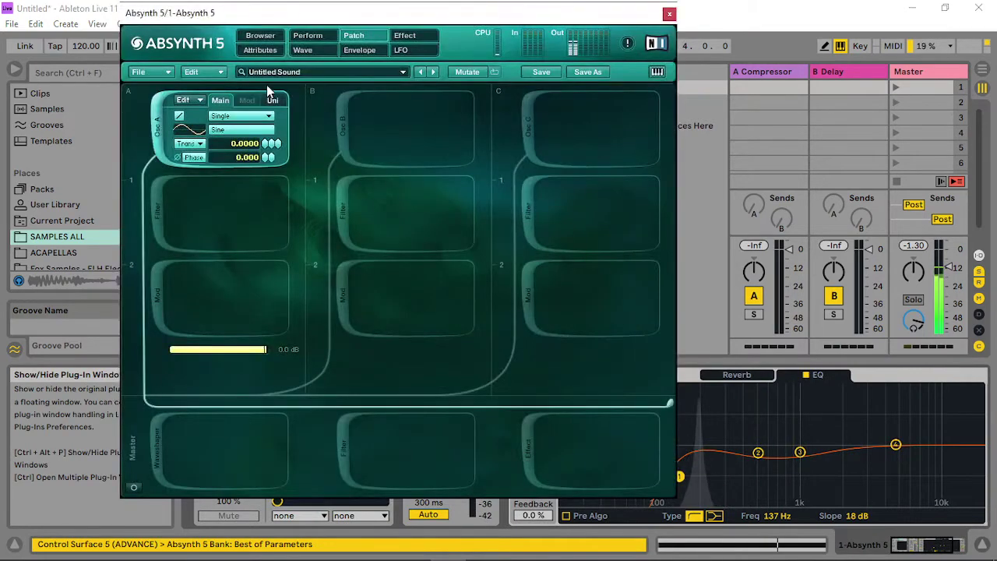
left_click(249, 115)
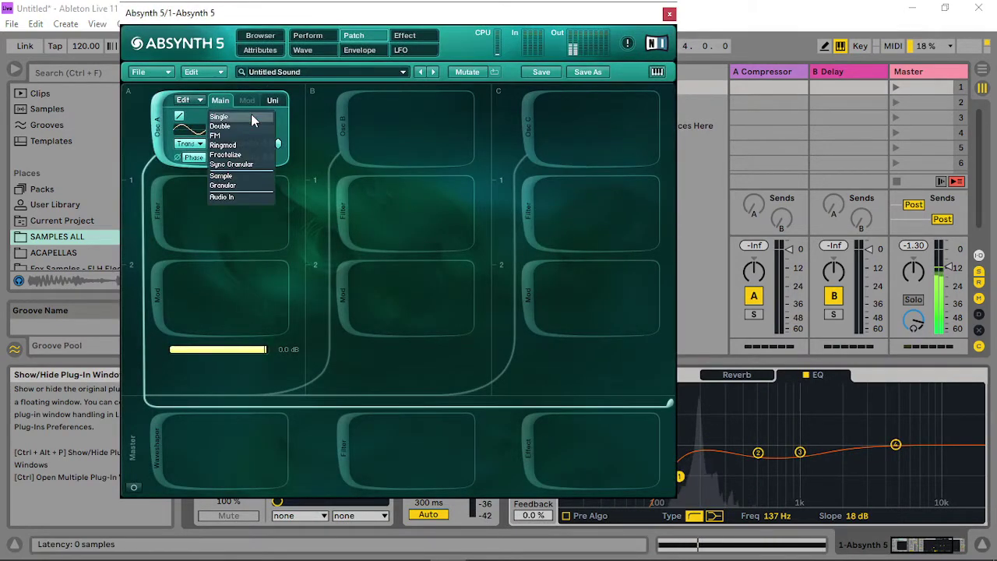
left_click(244, 198)
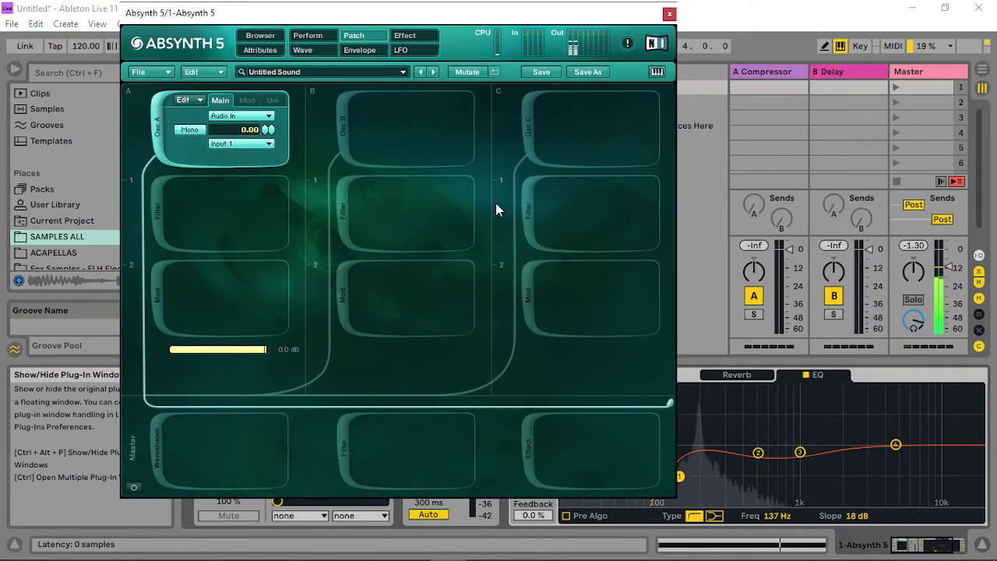
left_click(668, 13)
- Insert a new audio track after the drum loop track and hide the device view
right_click(611, 75)
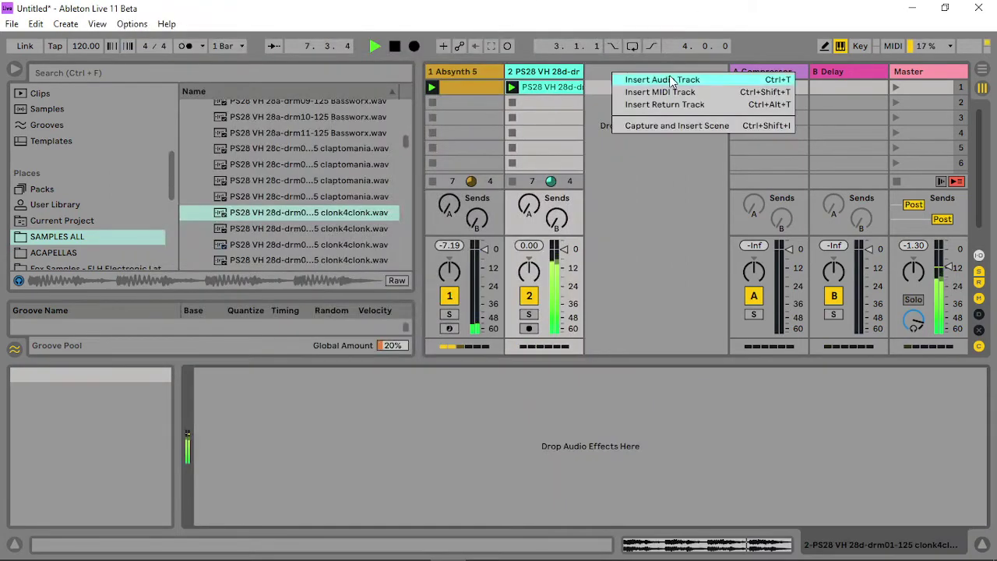
left_click(669, 82)
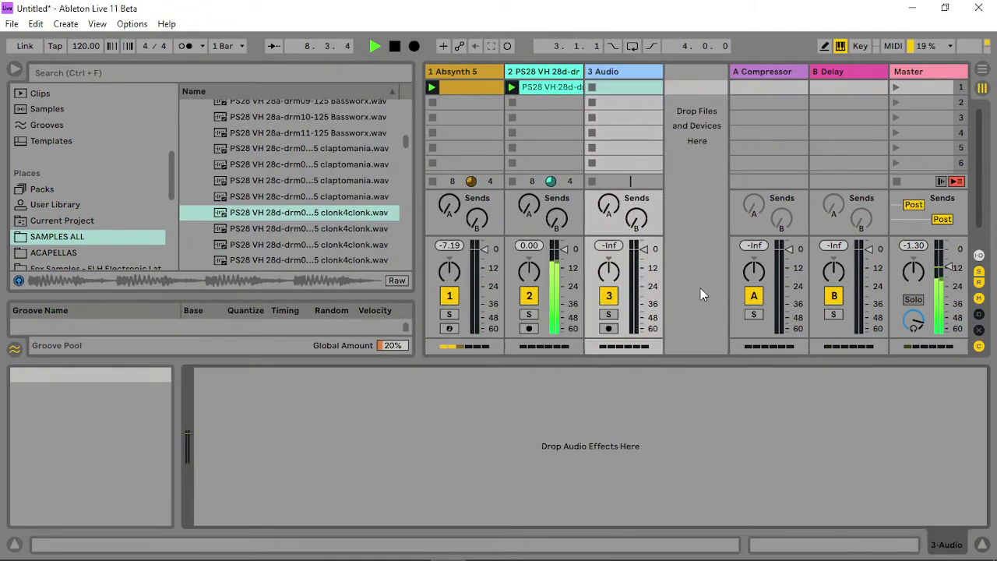
left_click(983, 545)
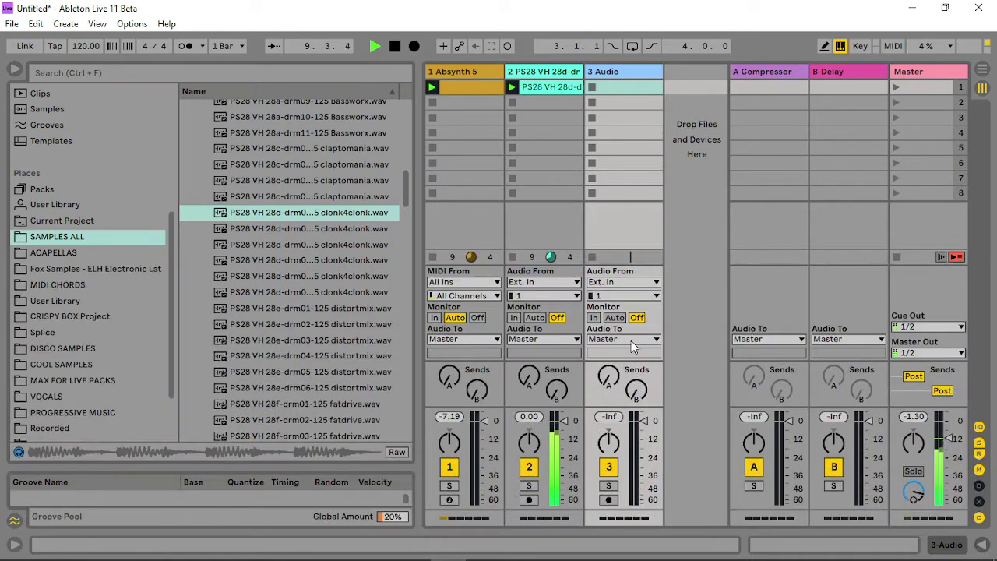
- Route track 3's audio from the clonk4clonk drum track into 1-Absynth 5 and set its monitoring to In
left_click(631, 339)
left_click(630, 281)
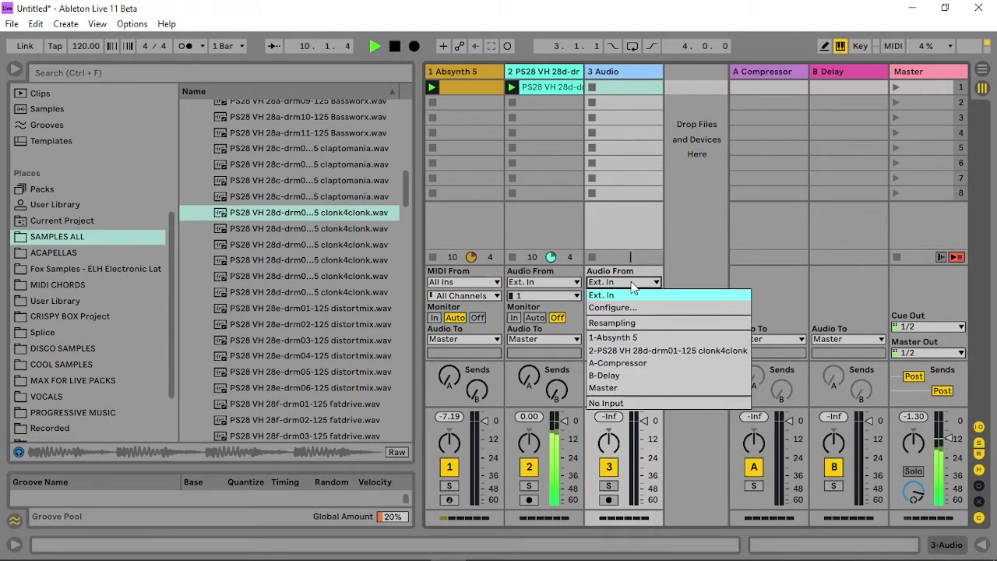
left_click(634, 351)
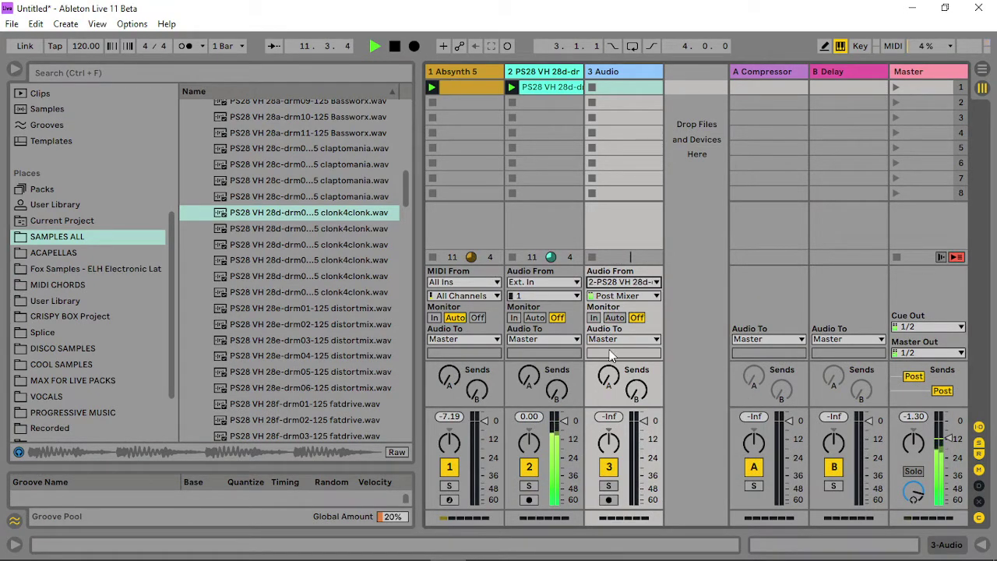
left_click(613, 341)
left_click(623, 393)
left_click(593, 318)
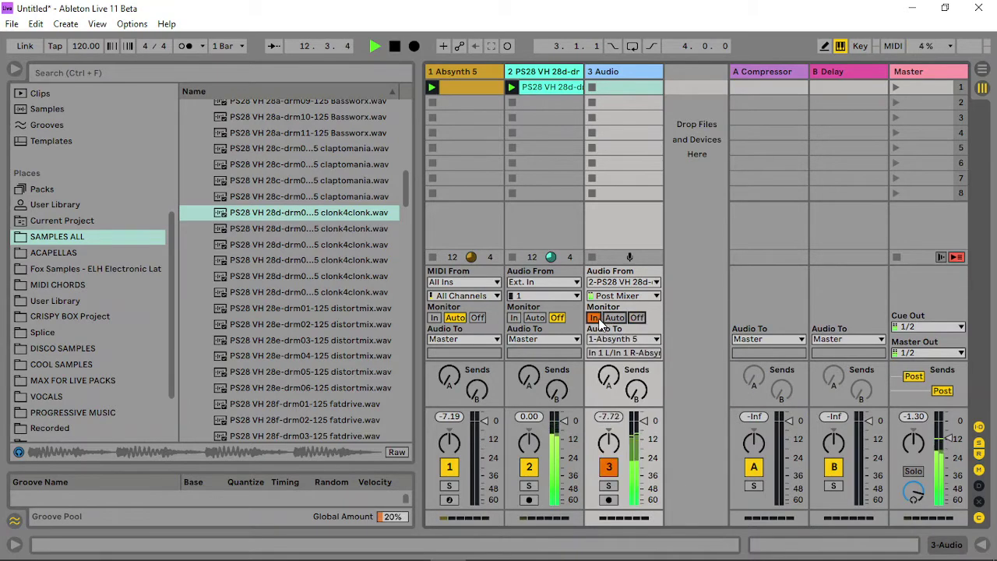
- Reopen Absynth 5 on track 1 and raise oscillator A's audio input level to 11.00 in its patch
double_click(448, 71)
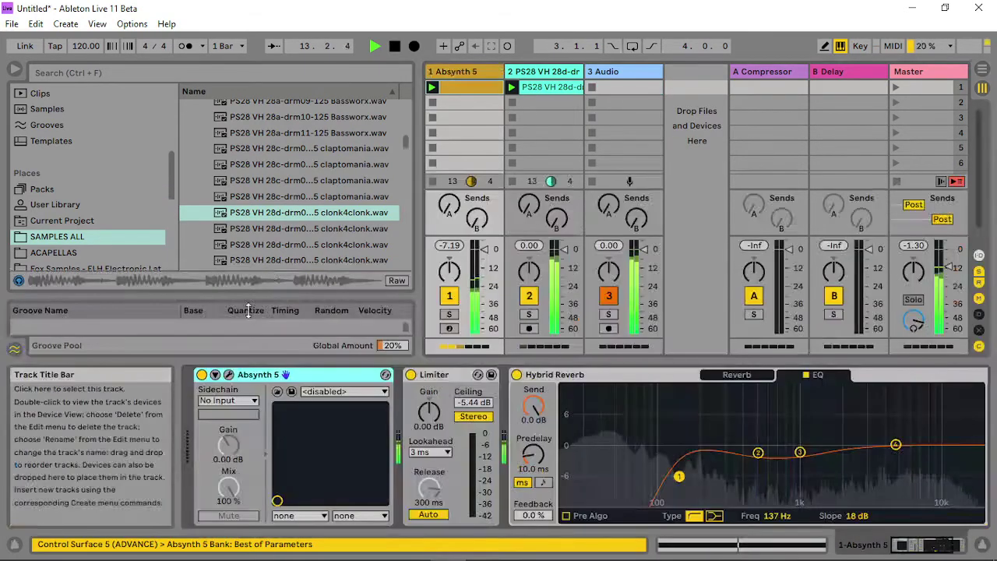
left_click(229, 375)
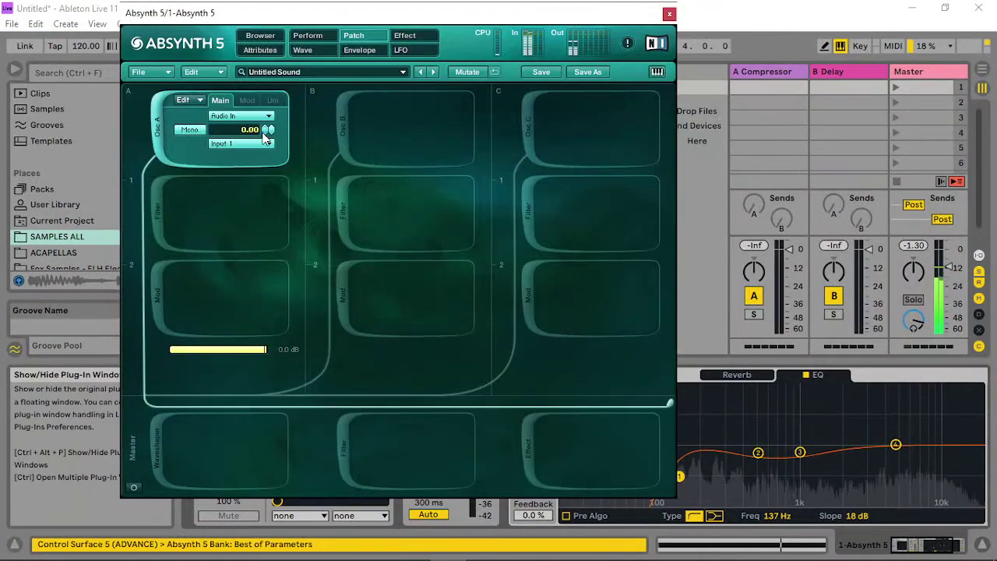
left_click_drag(265, 137, 270, 129)
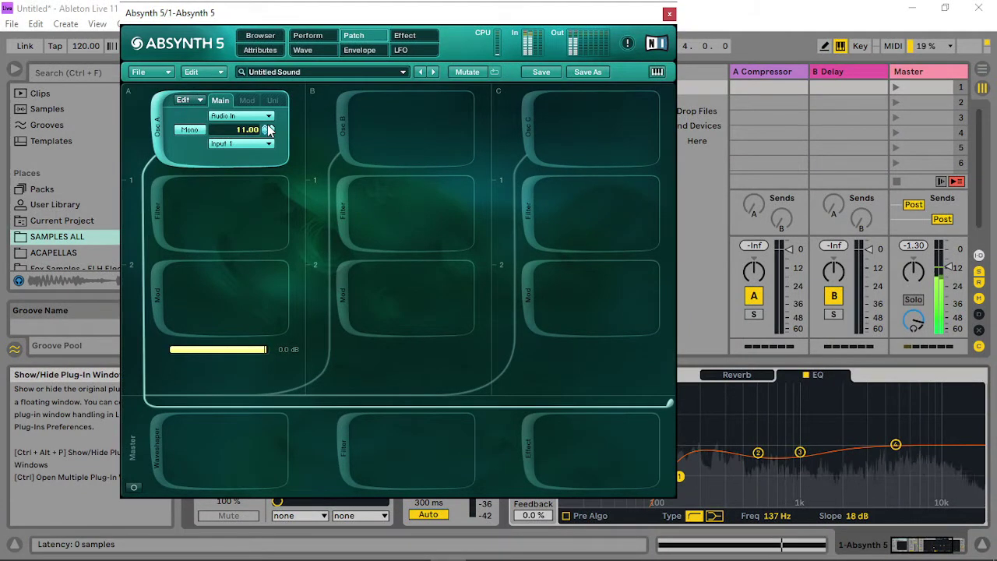
left_click(417, 35)
left_click(372, 36)
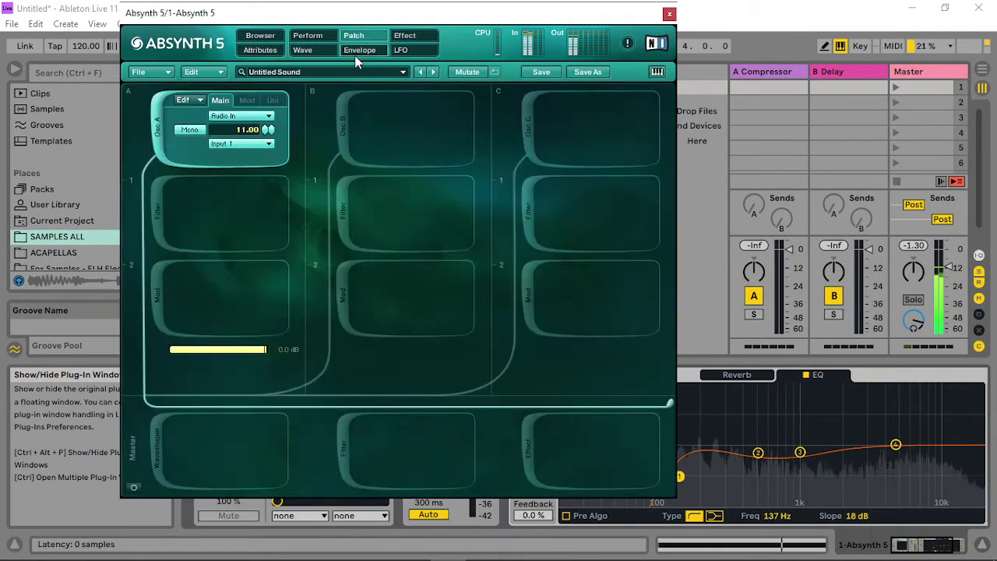
- Enable the filter module in channel A and set its feedback mode to Waveshape
left_click(152, 218)
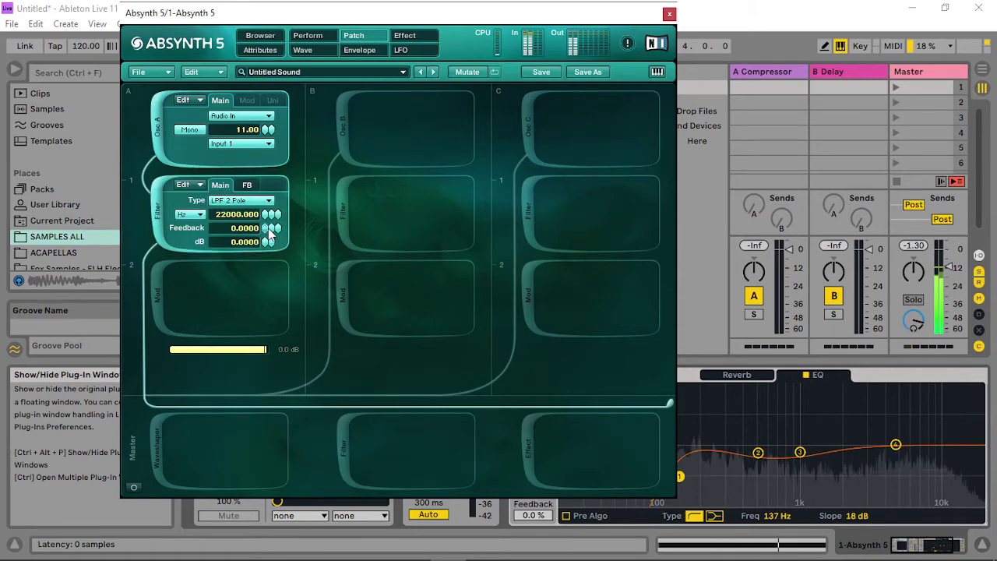
left_click(247, 185)
left_click(243, 201)
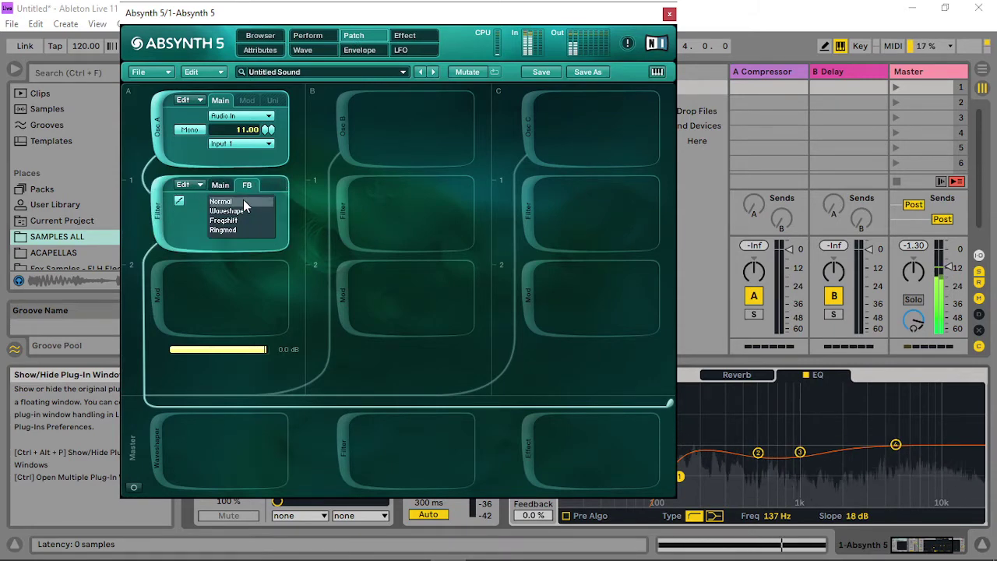
left_click(243, 212)
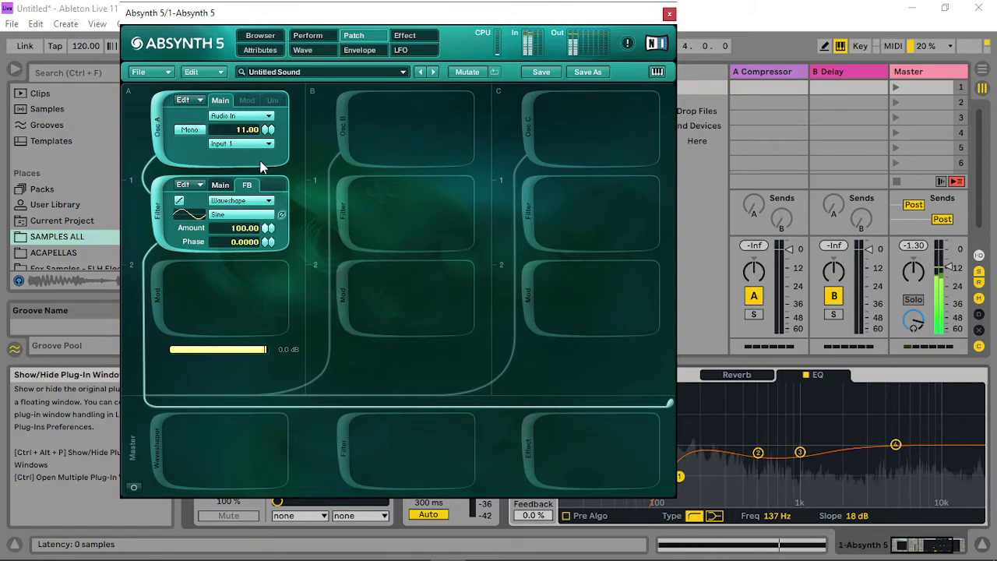
- Set channel A's LPF 2 Pole filter to 0.73 feedback and a transposed frequency of -12
left_click(221, 185)
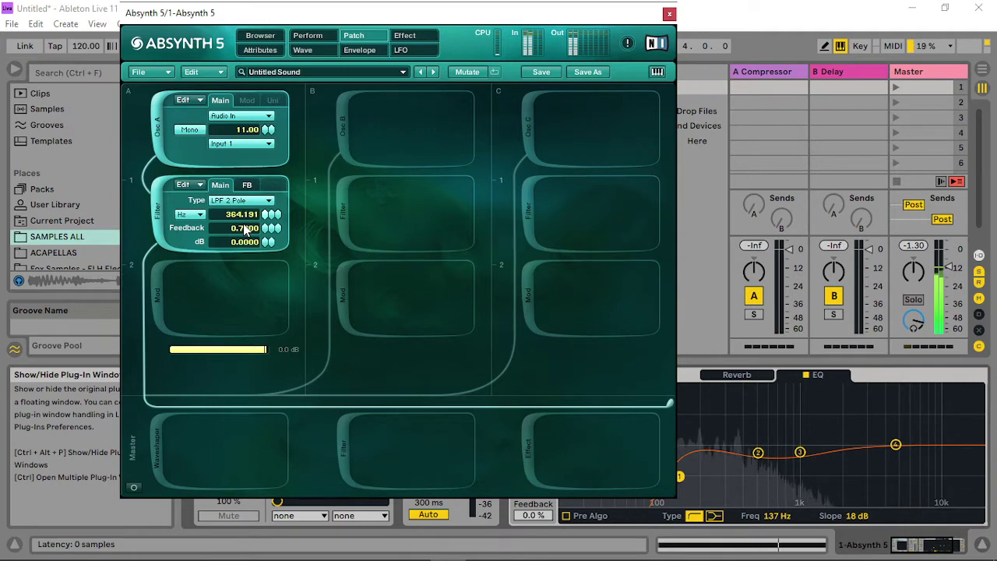
left_click(199, 215)
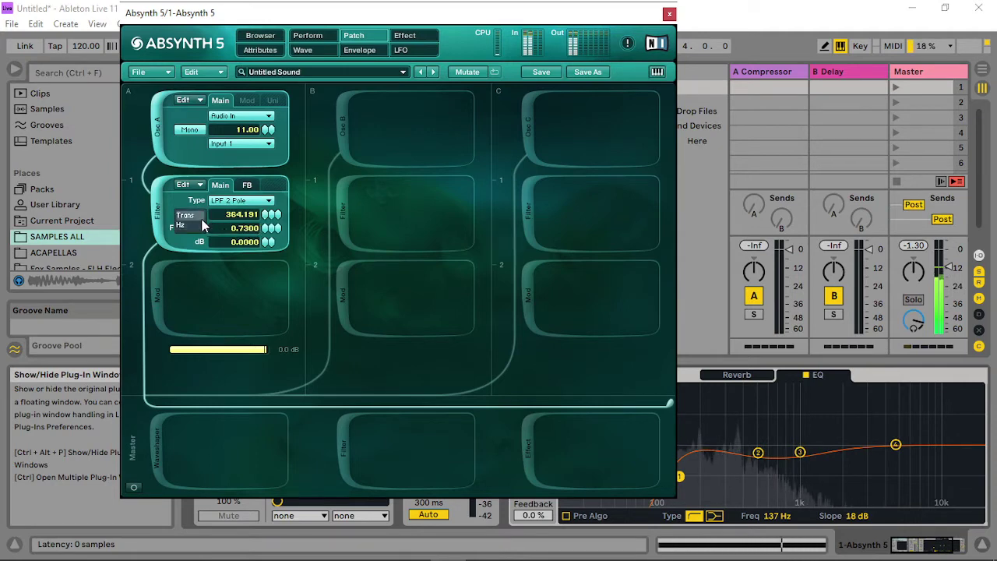
left_click(202, 219)
left_click_drag(264, 220, 261, 225)
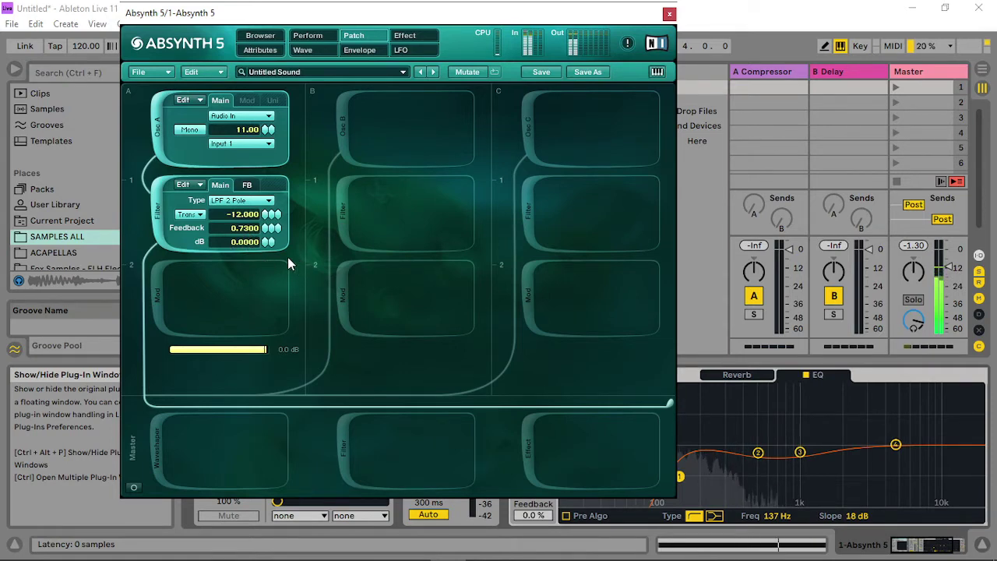
- Add a Waveshape module to channel A's Mod slot with its input level at 0.00 dB
left_click(155, 301)
left_click(244, 288)
left_click(248, 443)
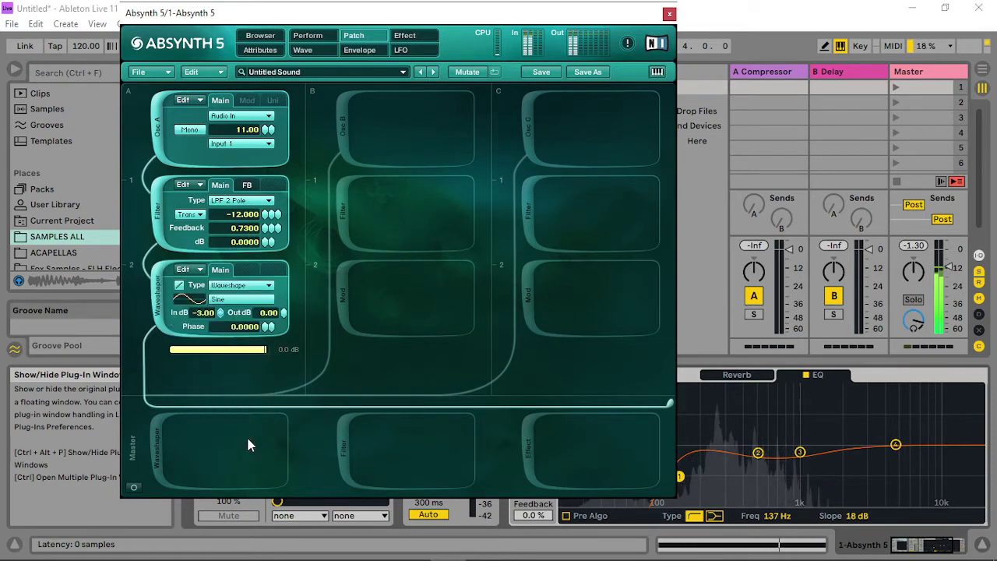
- Enable the master section's first module and change it to a Comb filter
left_click(156, 444)
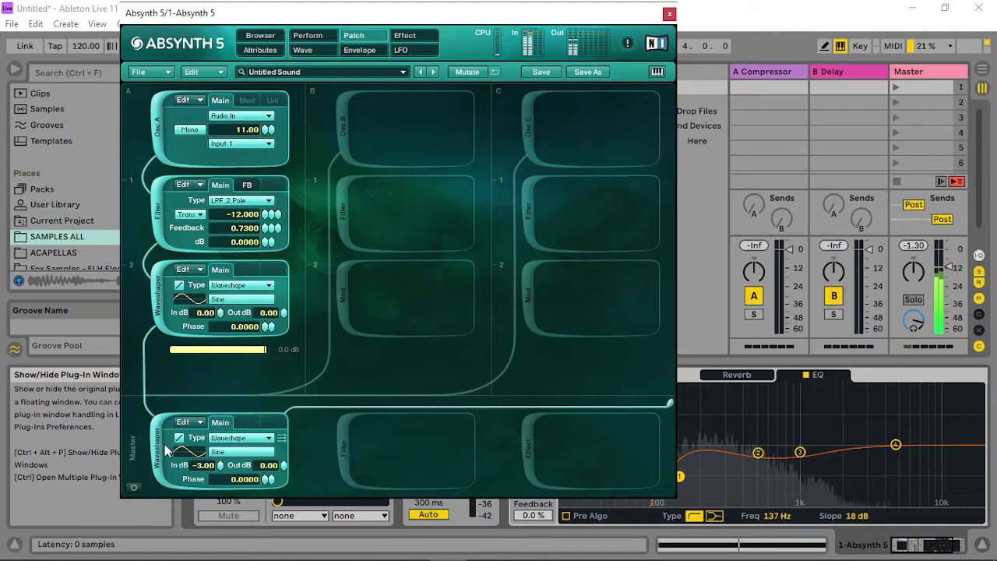
left_click(259, 440)
left_click(262, 437)
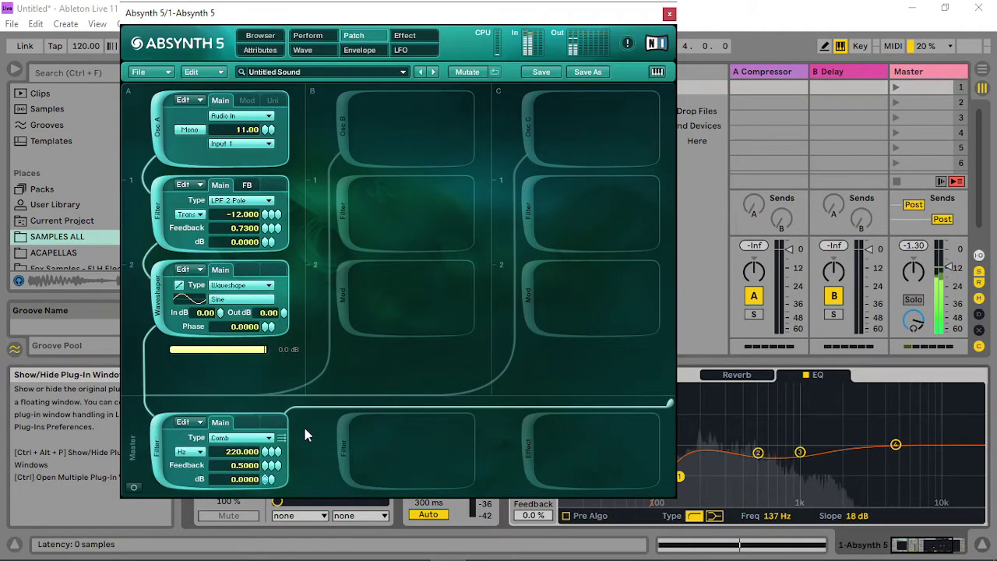
- Set the master comb filter's frequency to 24 in Trans mode and its feedback to 0.82
right_click(264, 454)
left_click(264, 452)
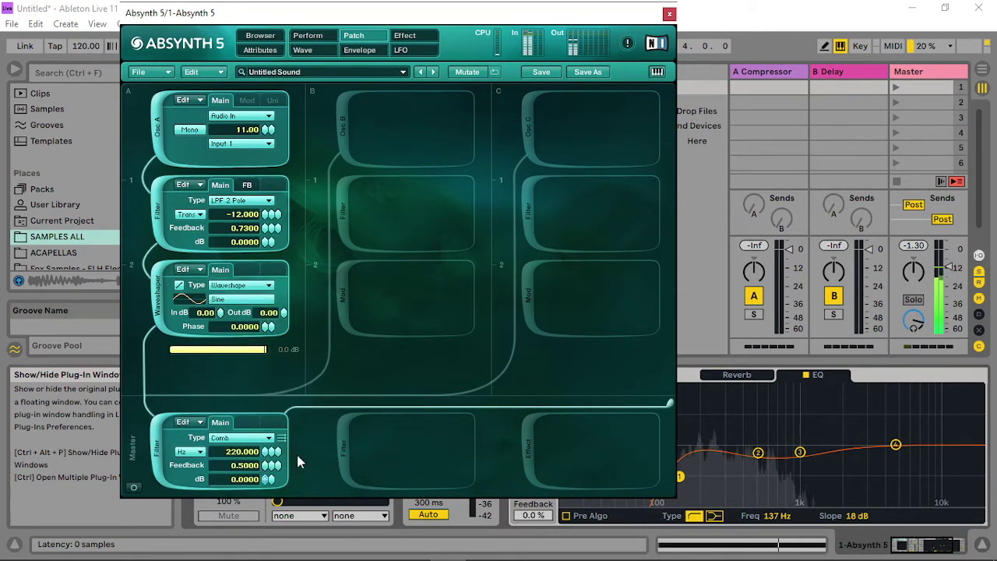
left_click(195, 457)
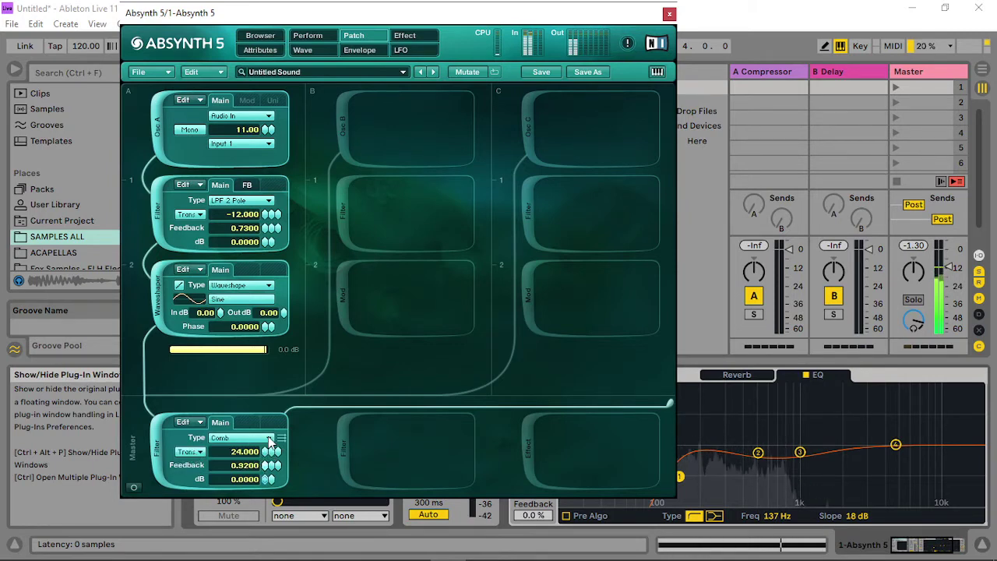
left_click_drag(269, 437, 266, 439)
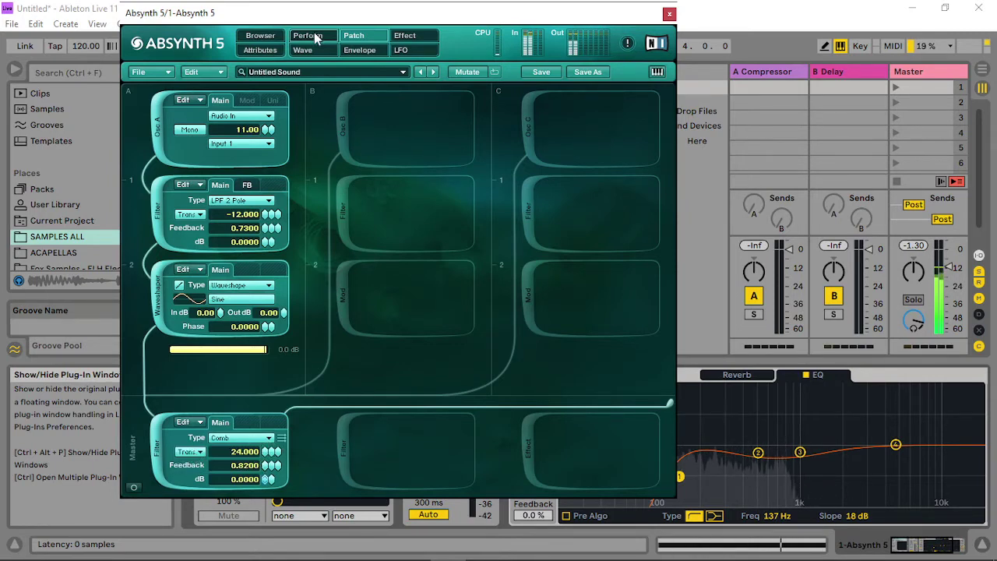
- Set the gain of audio mod group A to -13.70 dB
left_click(308, 36)
left_click(506, 112)
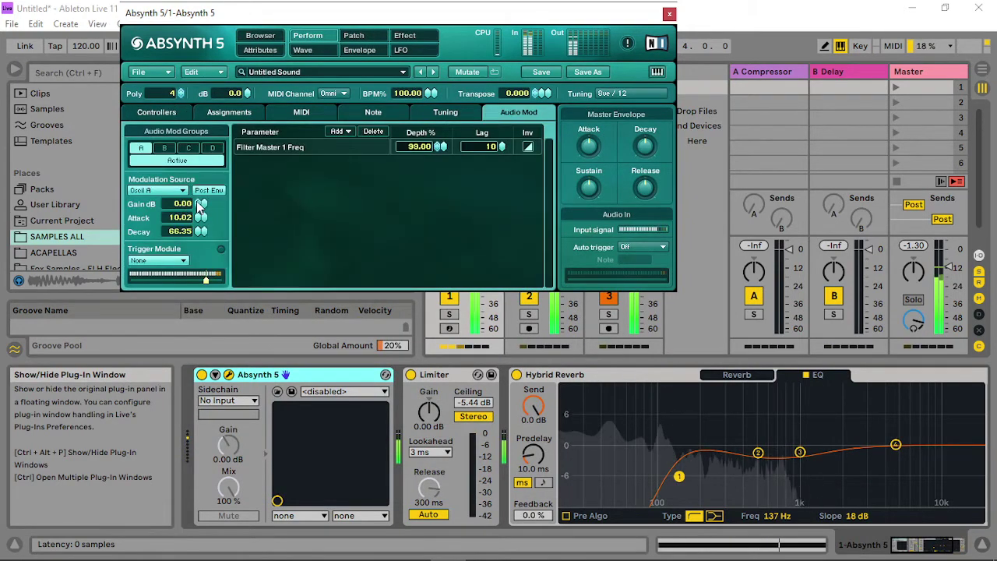
left_click_drag(193, 253, 154, 303)
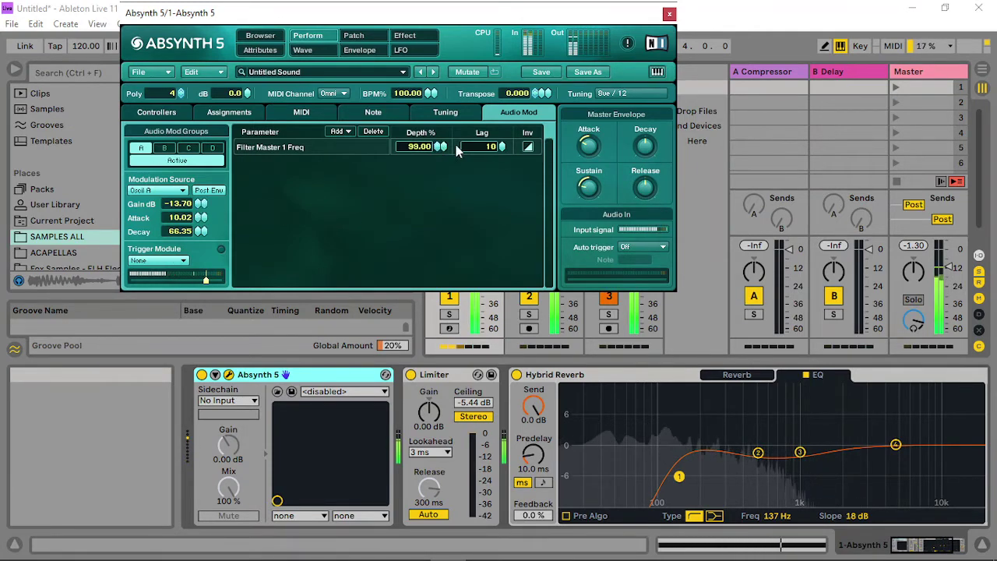
- Set the Filter Master 1 Freq modulation lag to 39 and the audio input's auto trigger to Always On with note G2
left_click_drag(503, 147, 529, 147)
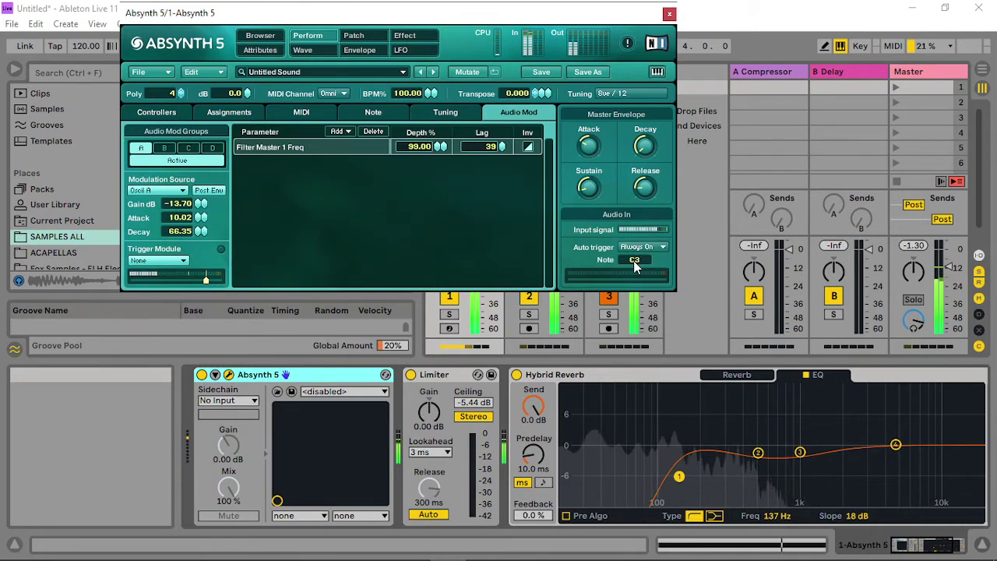
mouse_move(633, 260)
left_mouse_down()
mouse_move(633, 274)
mouse_move(621, 274)
left_mouse_up()
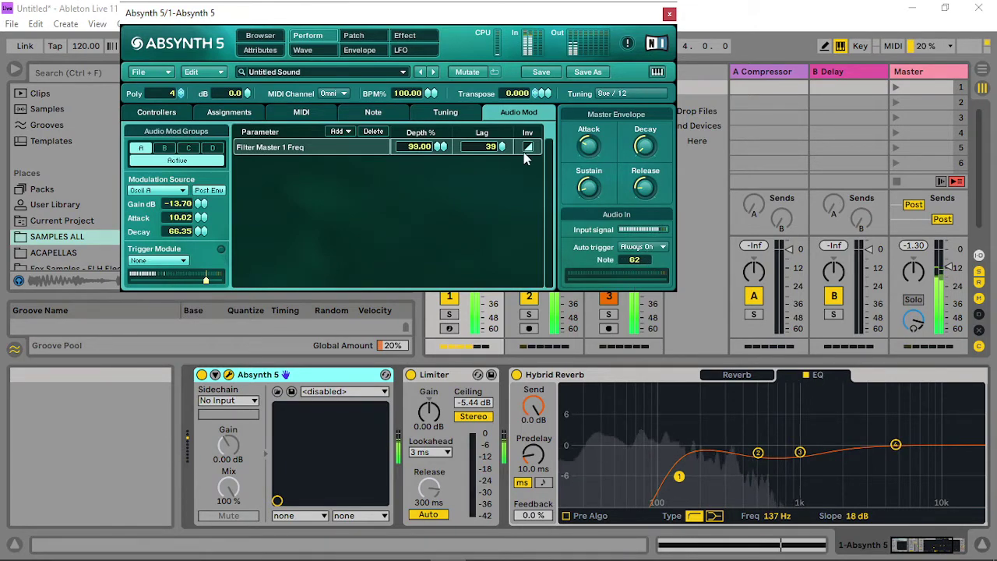
left_click(669, 15)
- Add a Spectrum device from Utilities to the drum loop track and examine the low-frequency peak in its enlarged display
left_click(545, 71)
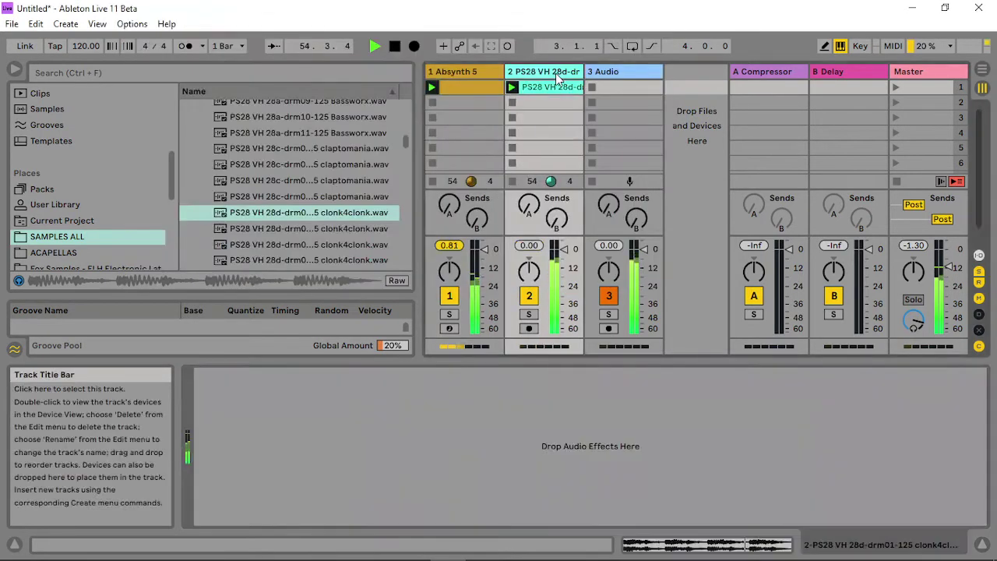
scroll(53, 117, "up", 3)
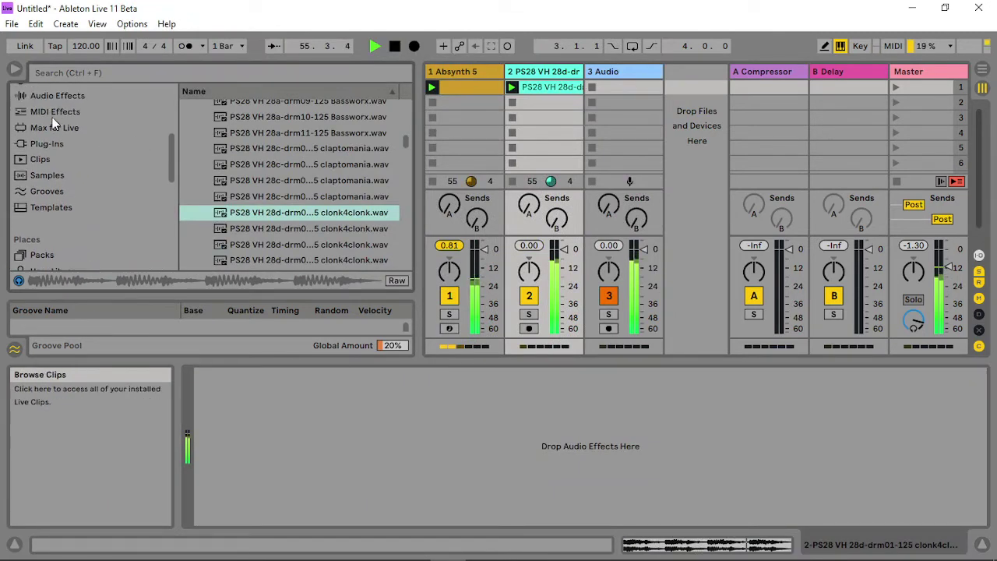
left_click(56, 95)
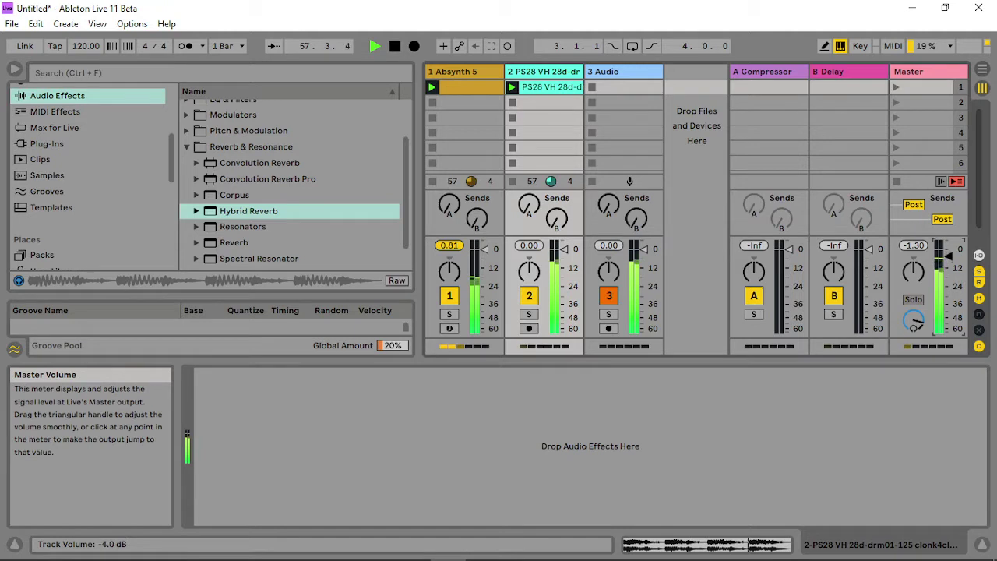
left_click(185, 146)
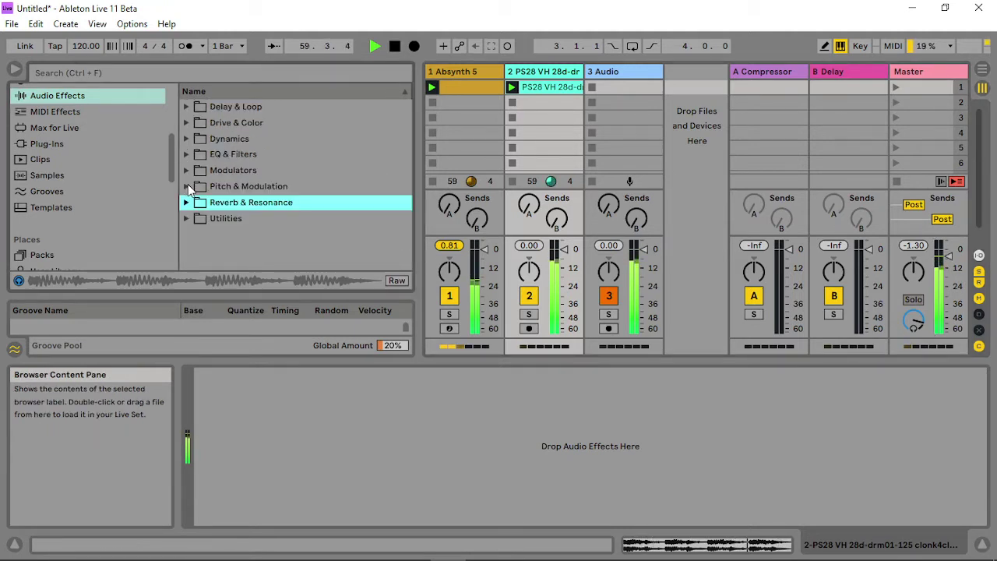
left_click(186, 218)
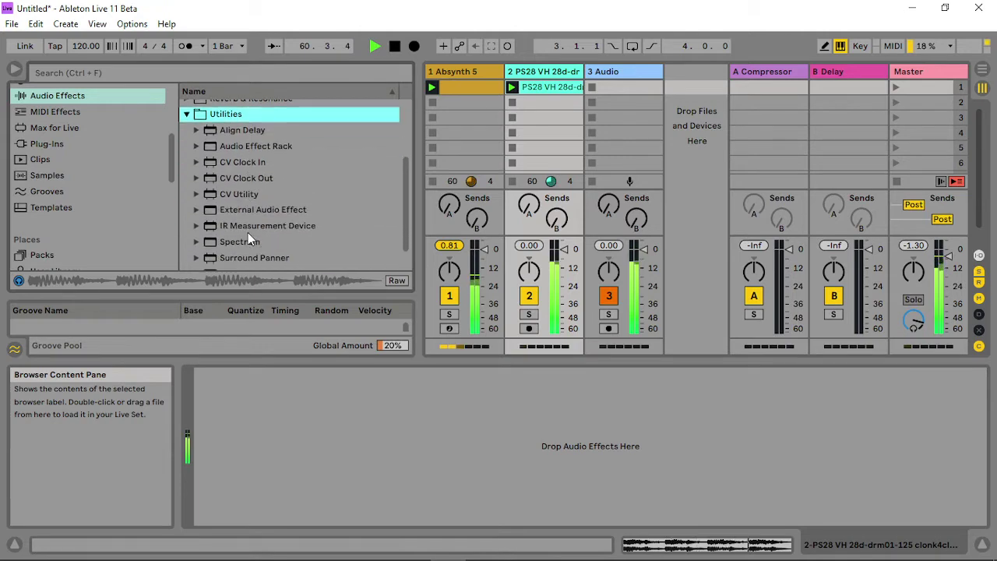
left_click(248, 242)
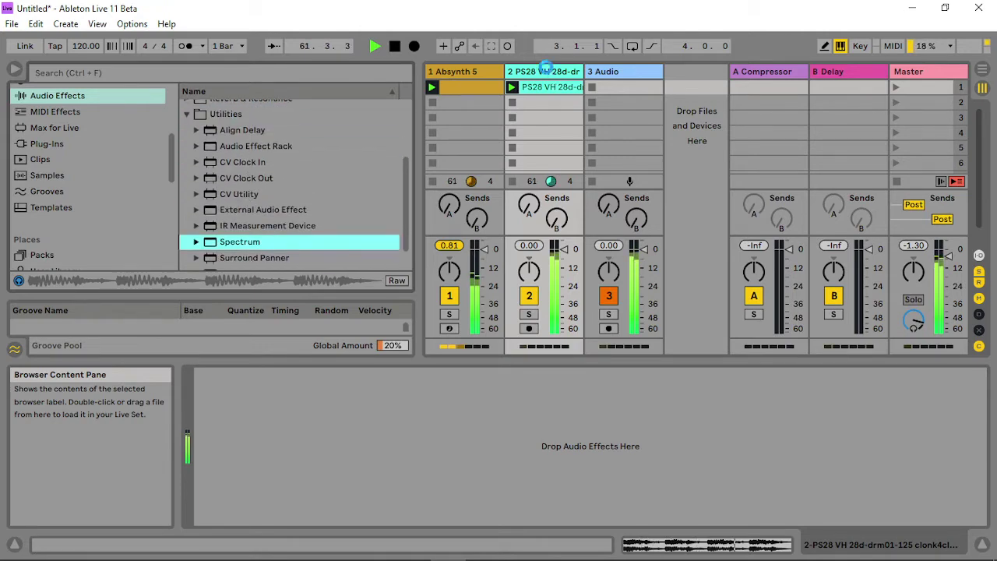
double_click(391, 446)
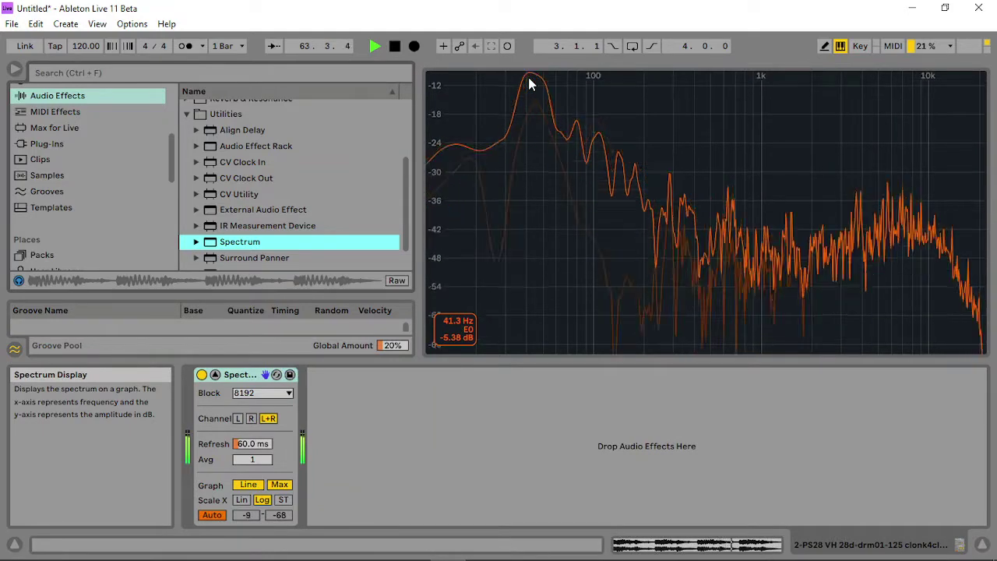
double_click(530, 84)
- Warp the drum clip in Complex Pro mode, transposed +3 semitones, with formants at 21.88 and envelope at 120
left_click(548, 88)
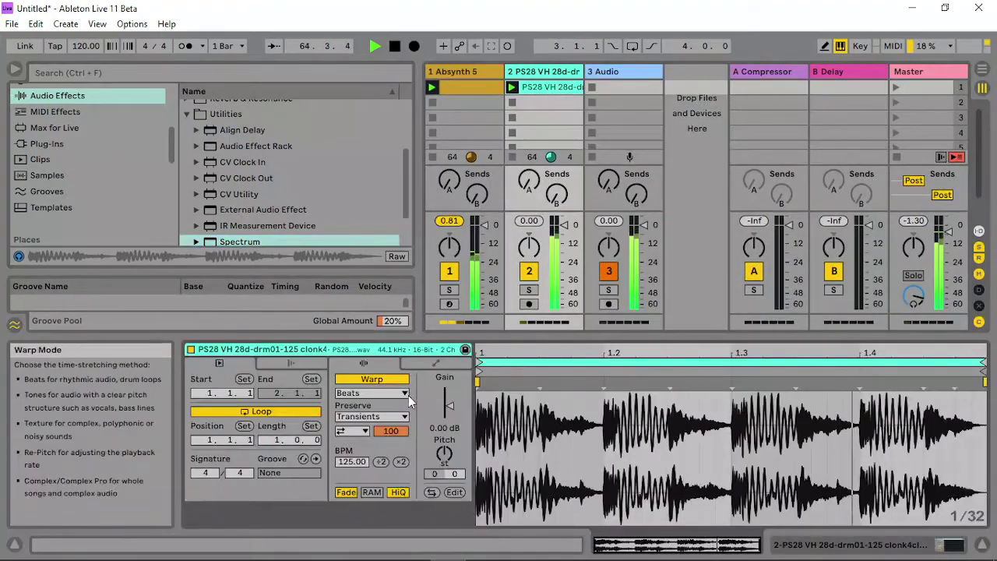
left_click(371, 393)
left_click(374, 469)
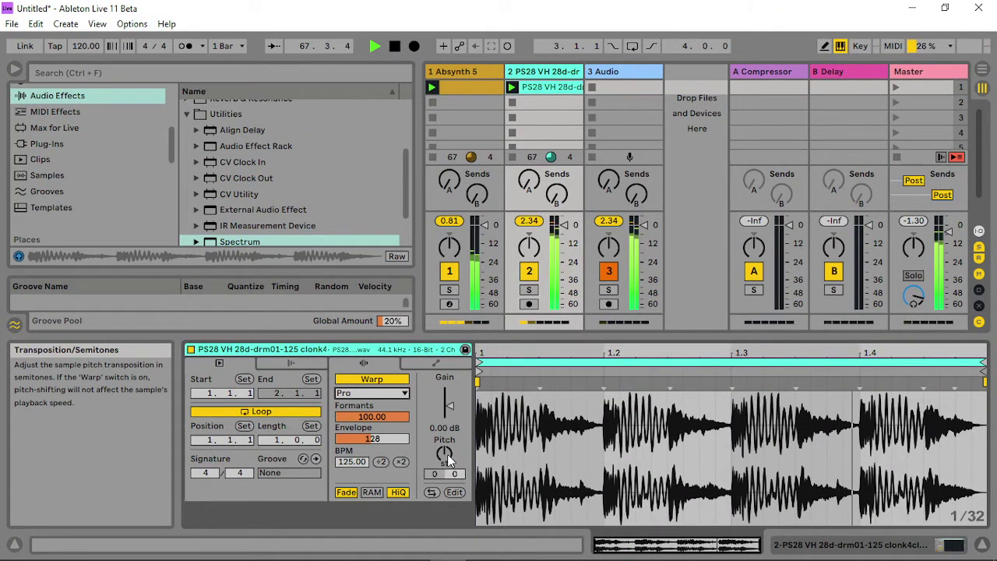
left_click_drag(447, 455, 447, 448)
left_click_drag(372, 417, 386, 444)
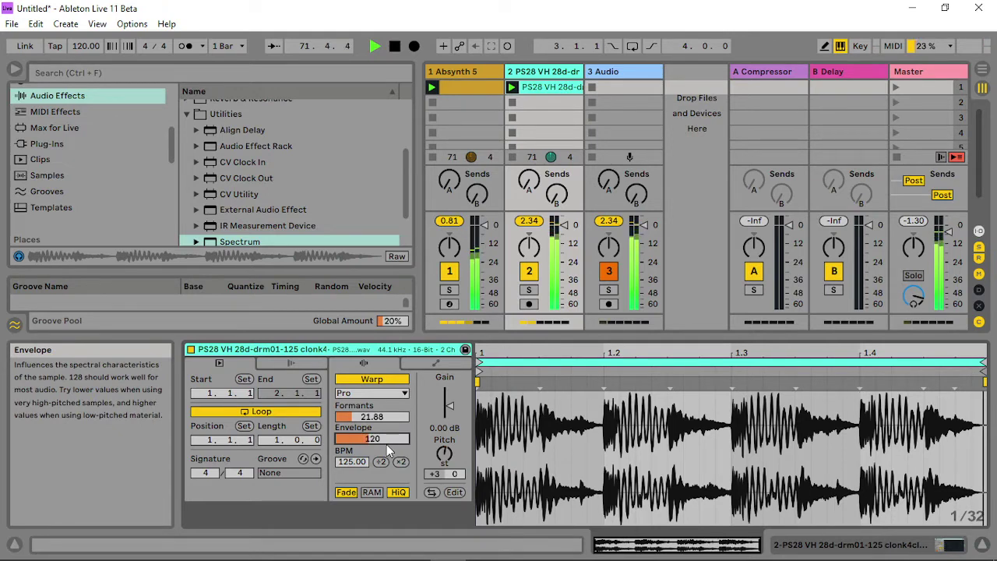
- Freeze and flatten the drum loop track, accepting that audio stops
right_click(553, 92)
left_click(648, 239)
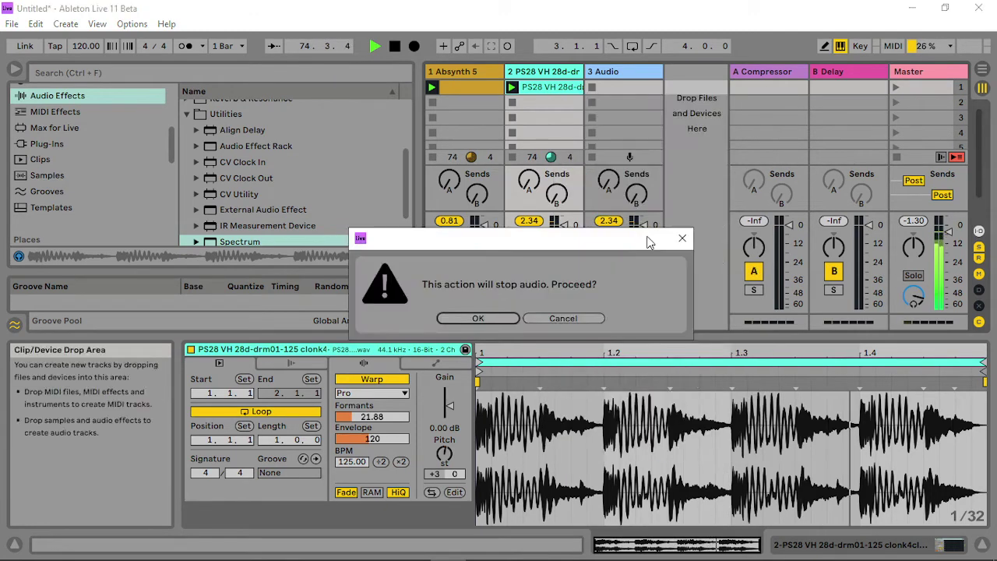
left_click(482, 321)
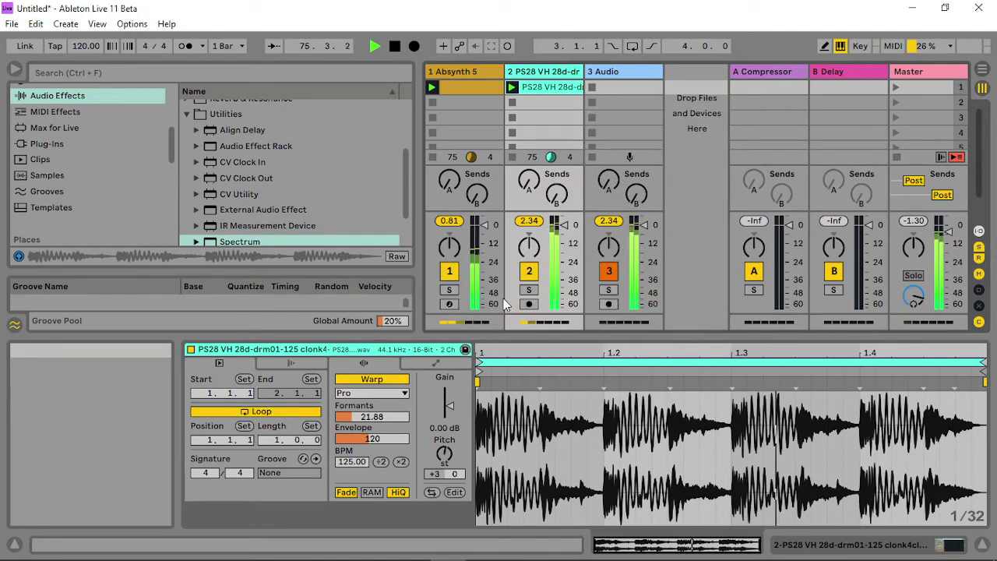
right_click(554, 90)
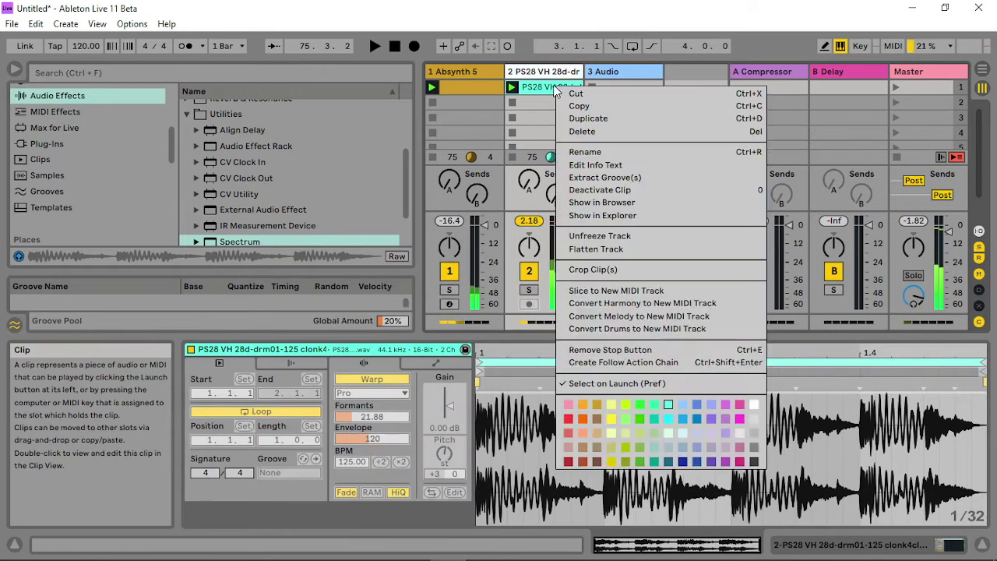
left_click(624, 250)
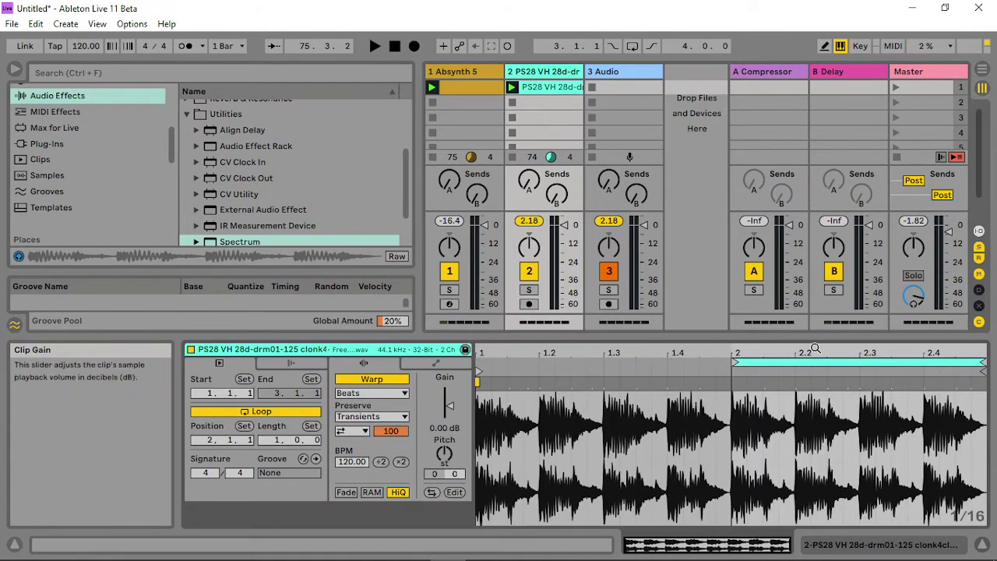
- Launch the flattened drum clip and set its start to 2.1.1
left_click(511, 86)
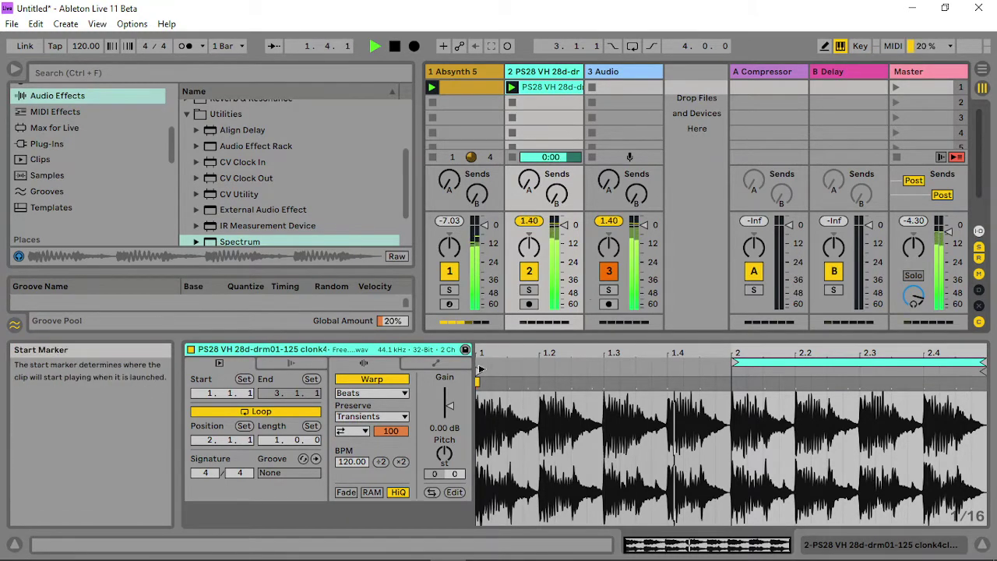
left_click_drag(481, 369, 735, 369)
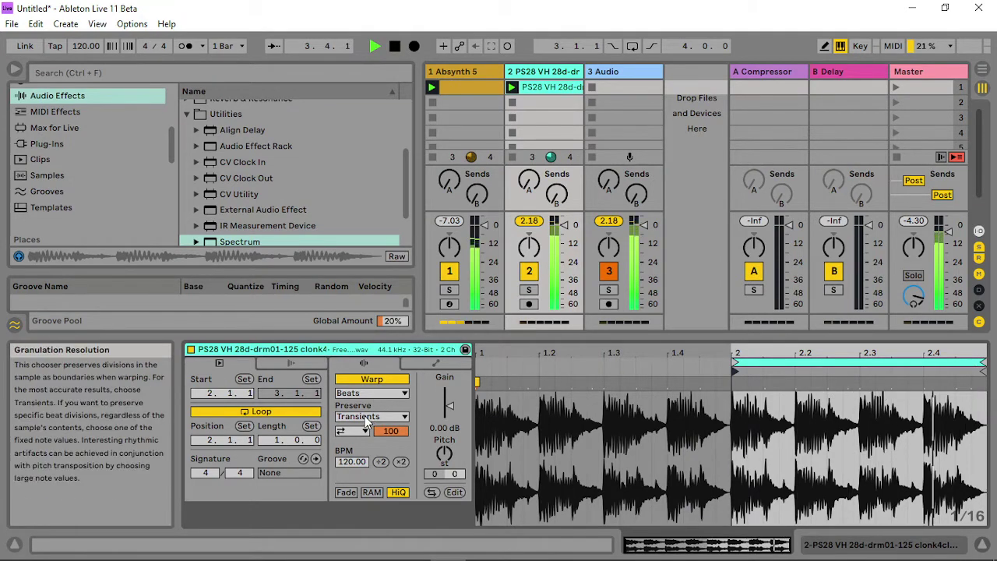
- Set the clip's Beats warping to preserve 1/16 with transient looping off and a transient envelope of 83
left_click(364, 418)
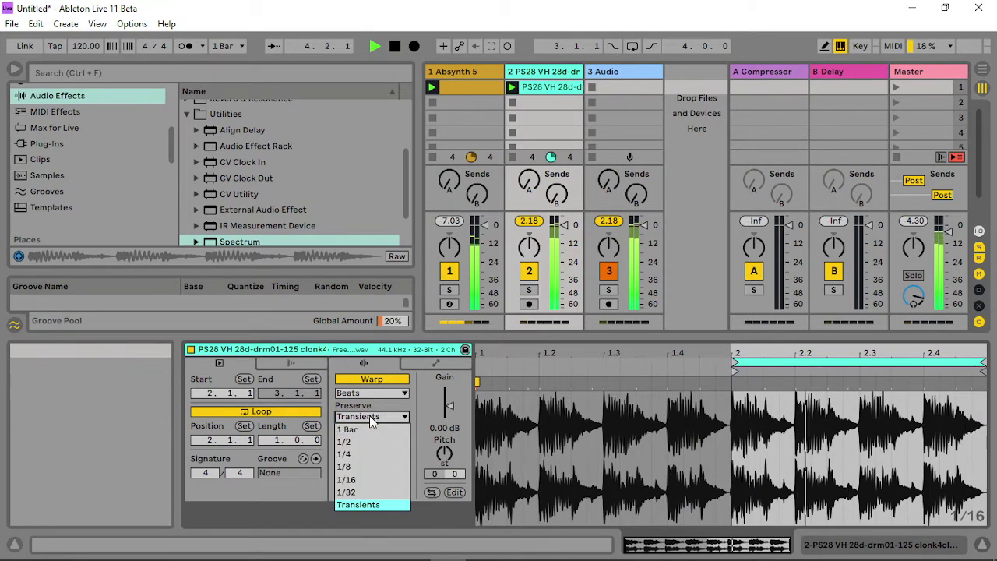
left_click(354, 482)
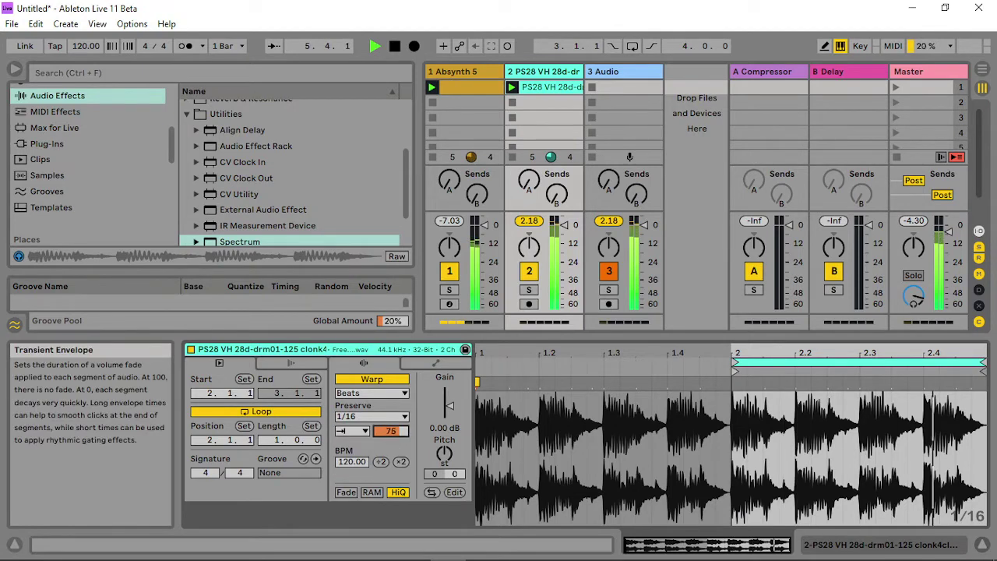
mouse_move(391, 431)
left_mouse_down()
mouse_move(391, 460)
mouse_move(392, 424)
left_mouse_up()
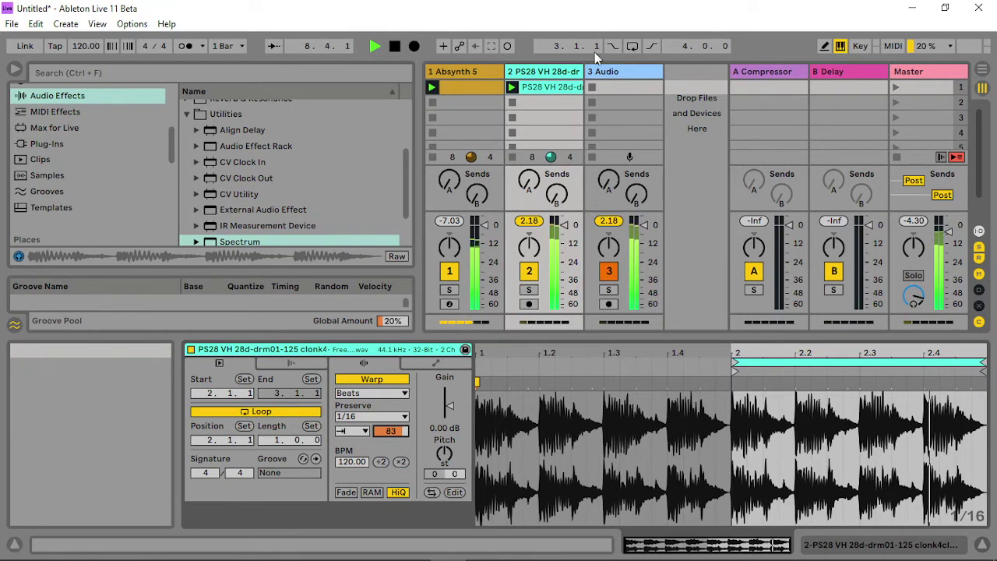
- Browse the installed packs for an audio effect, looking through Tricky Traps by Sonic Faction and Time and Timbre by Skinnerbox
double_click(539, 73)
scroll(47, 186, "down", 2)
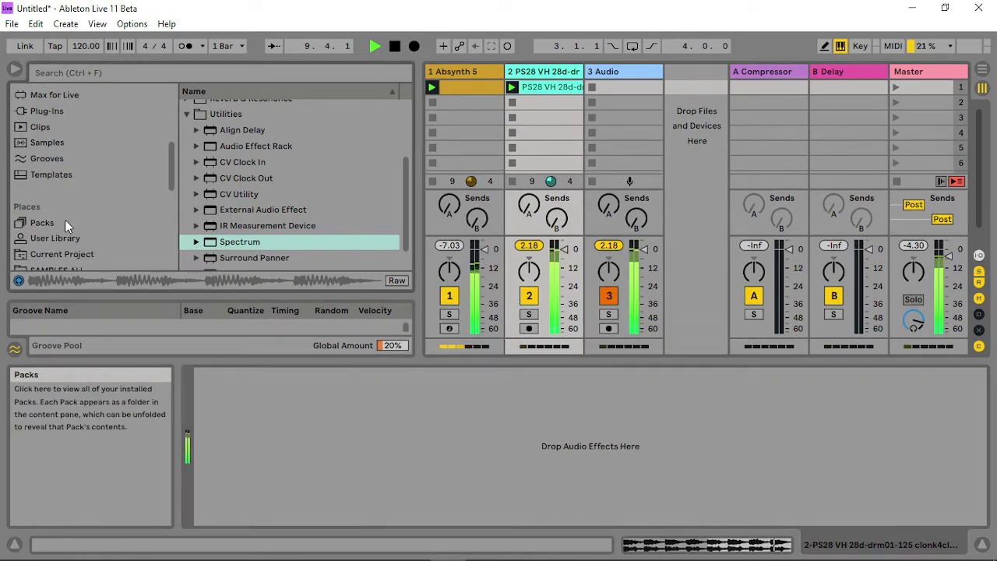
left_click(67, 222)
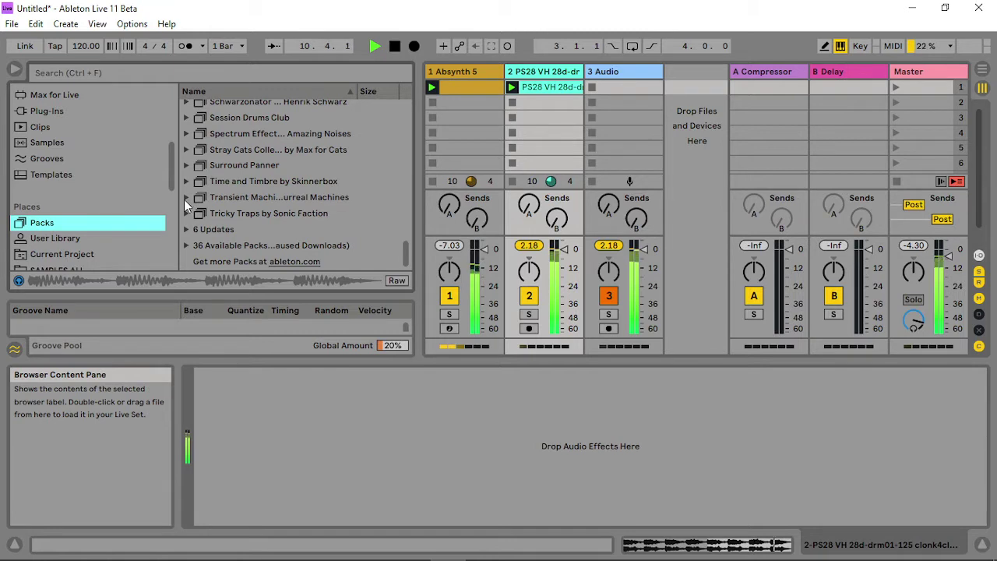
left_click(186, 229)
scroll(221, 227, "down", 2)
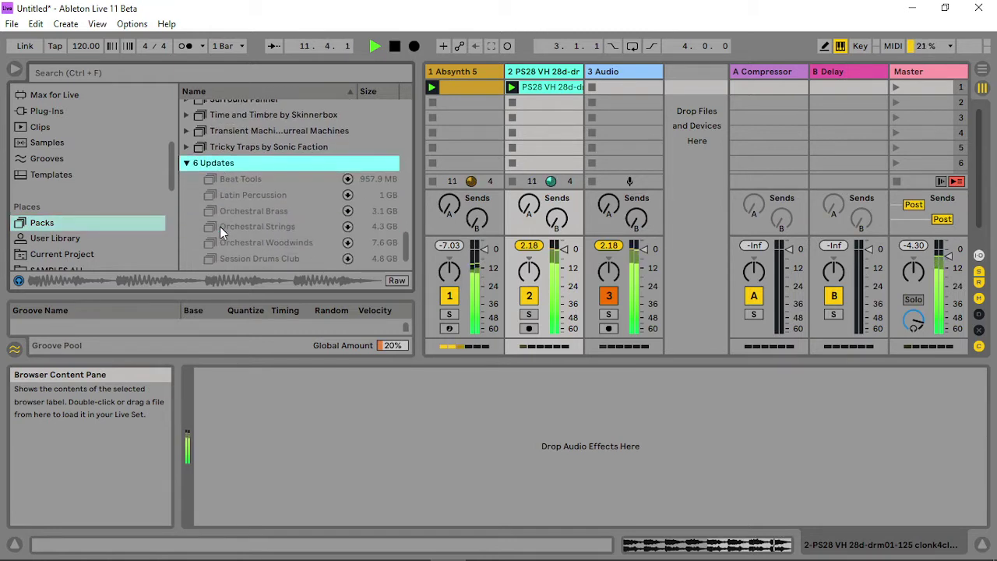
scroll(222, 228, "up", 1)
scroll(222, 227, "down", 1)
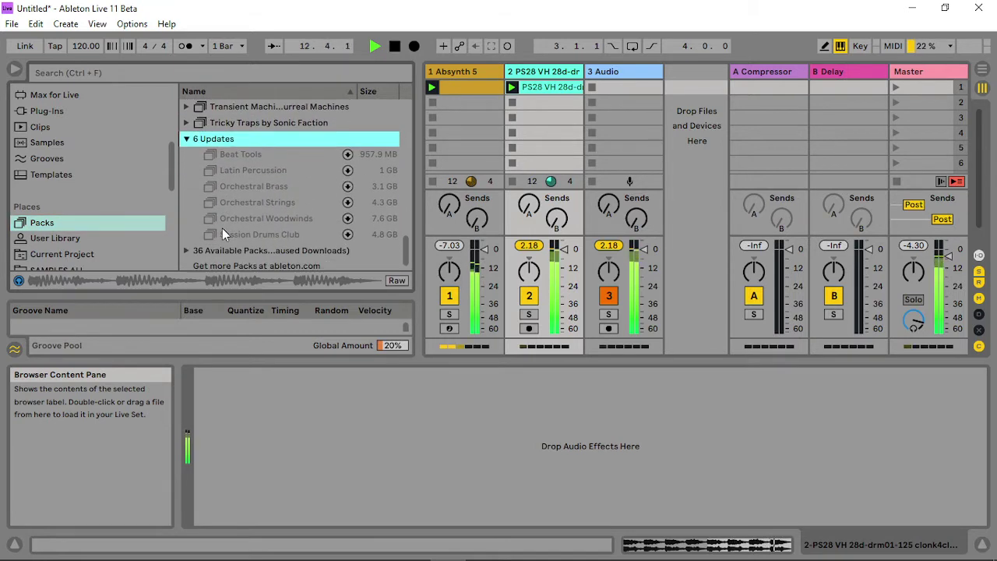
scroll(222, 227, "up", 2)
left_click(187, 178)
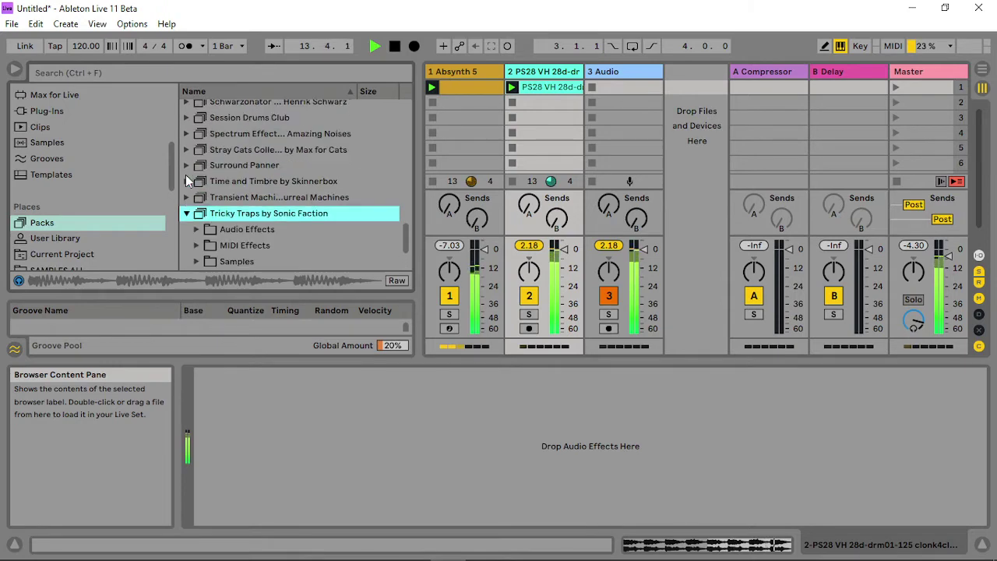
scroll(231, 217, "down", 2)
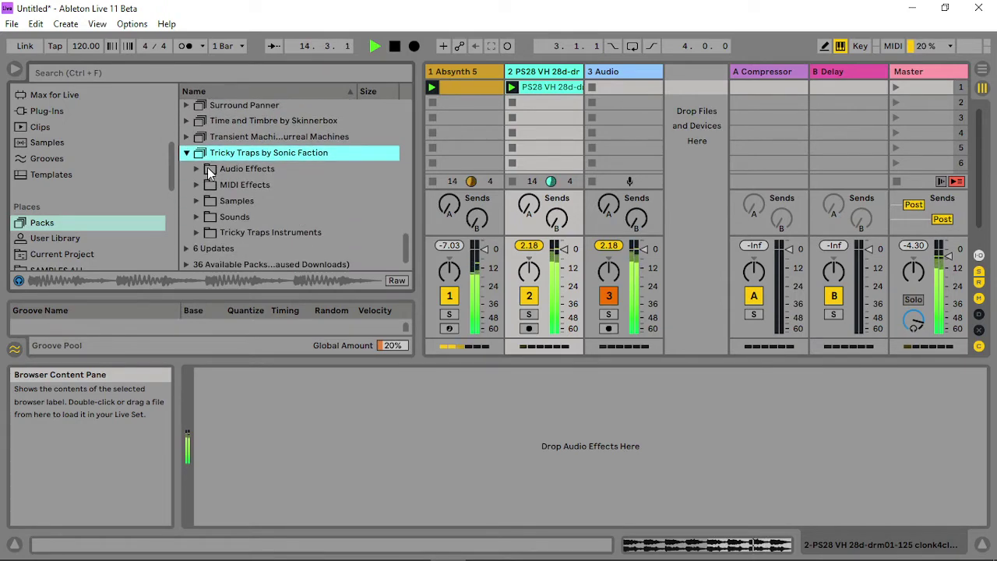
left_click(194, 121)
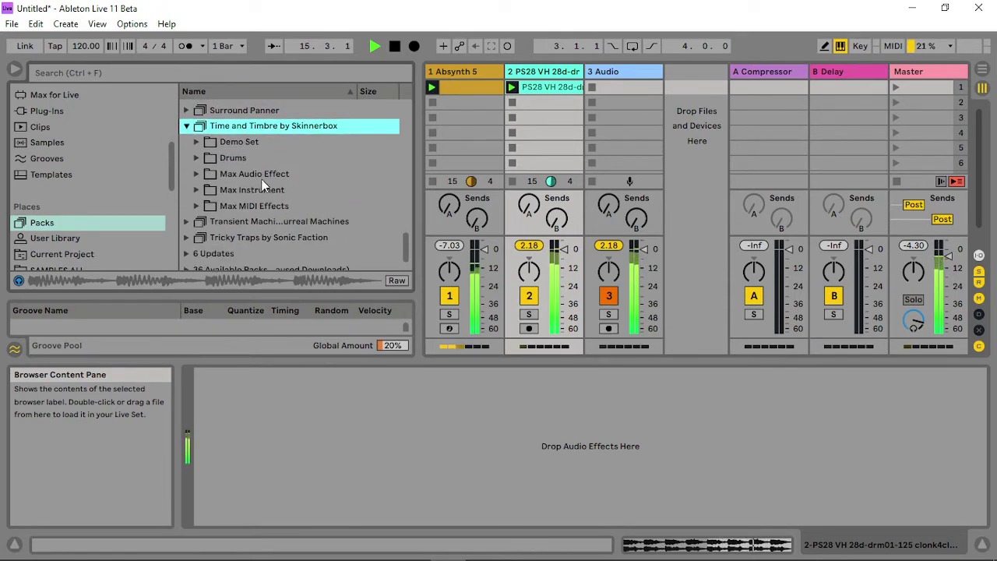
left_click(195, 173)
left_click(195, 173)
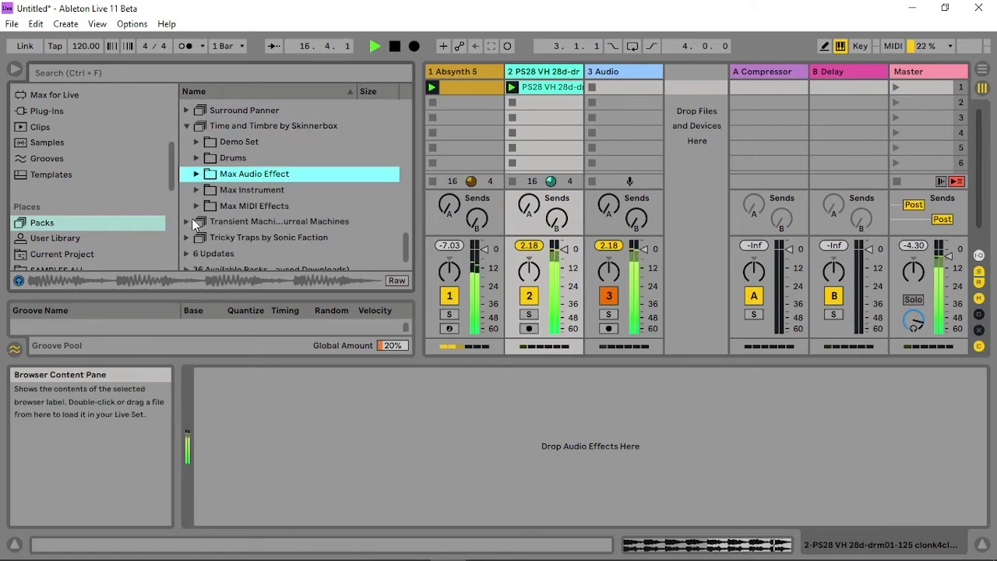
- Load the Crack device from the Transient Machines pack onto the 3 Audio track
left_click(189, 222)
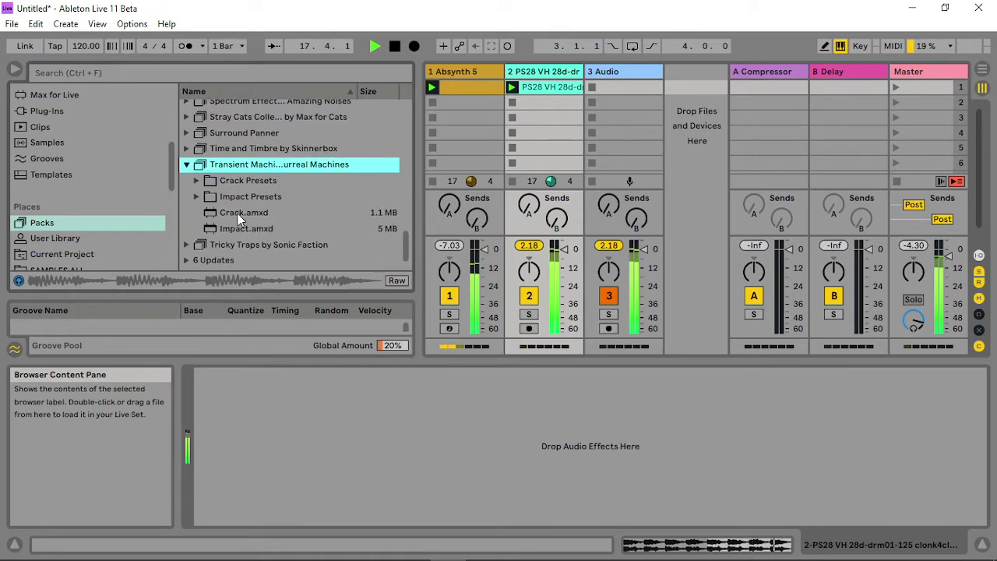
left_click(237, 213)
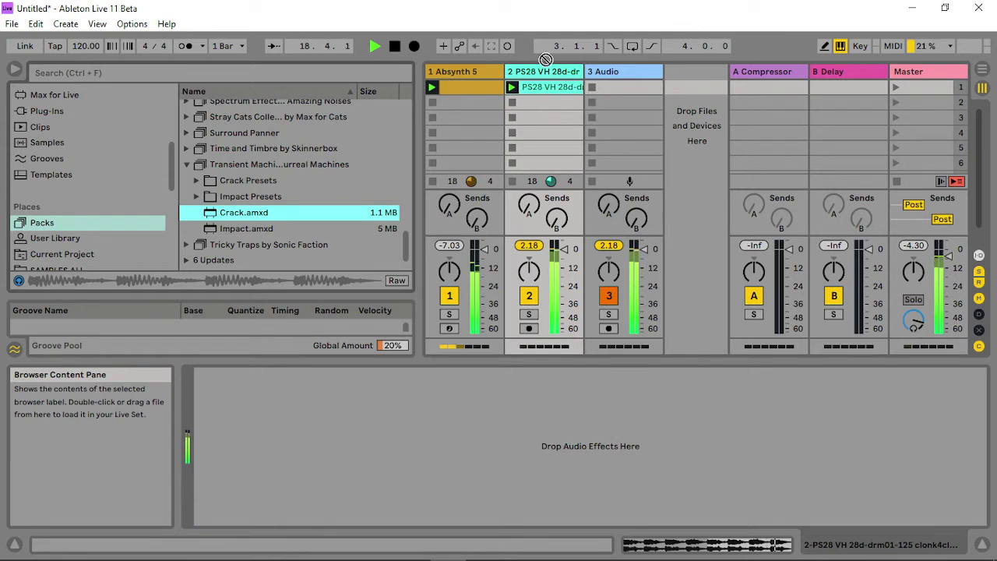
left_click(640, 70)
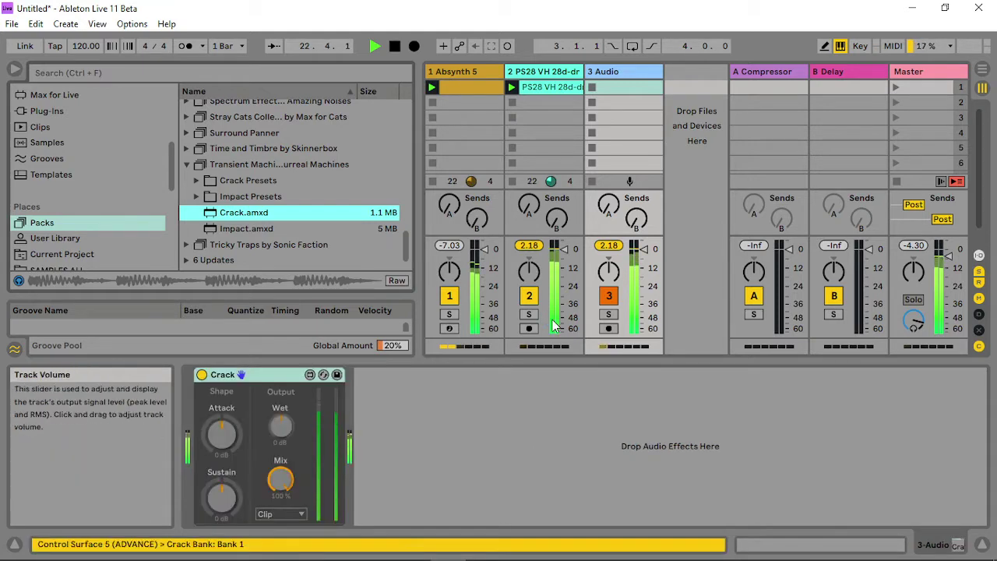
- Set Crack's output mode to Maximize, attack to about 5 dB and sustain to about -8 dB, and raise the Amount slightly
left_click(282, 512)
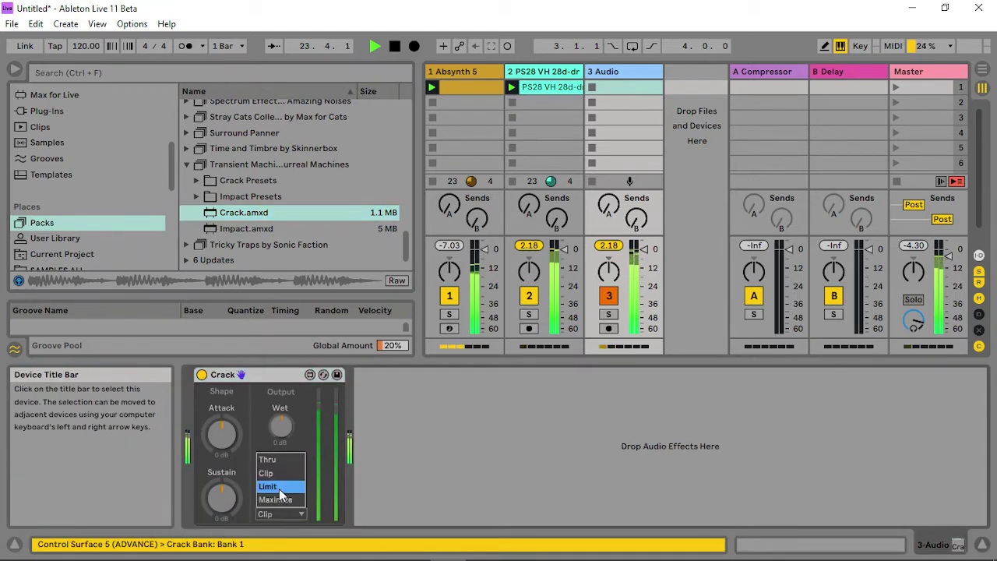
left_click(276, 500)
left_click_drag(221, 434, 221, 409)
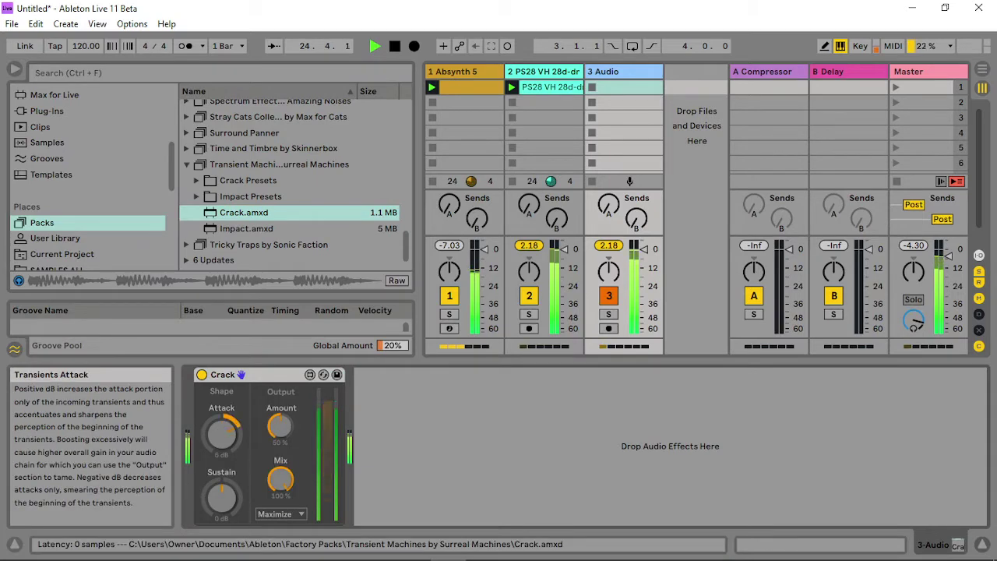
mouse_move(221, 495)
left_mouse_down()
mouse_move(221, 471)
mouse_move(221, 509)
left_mouse_up()
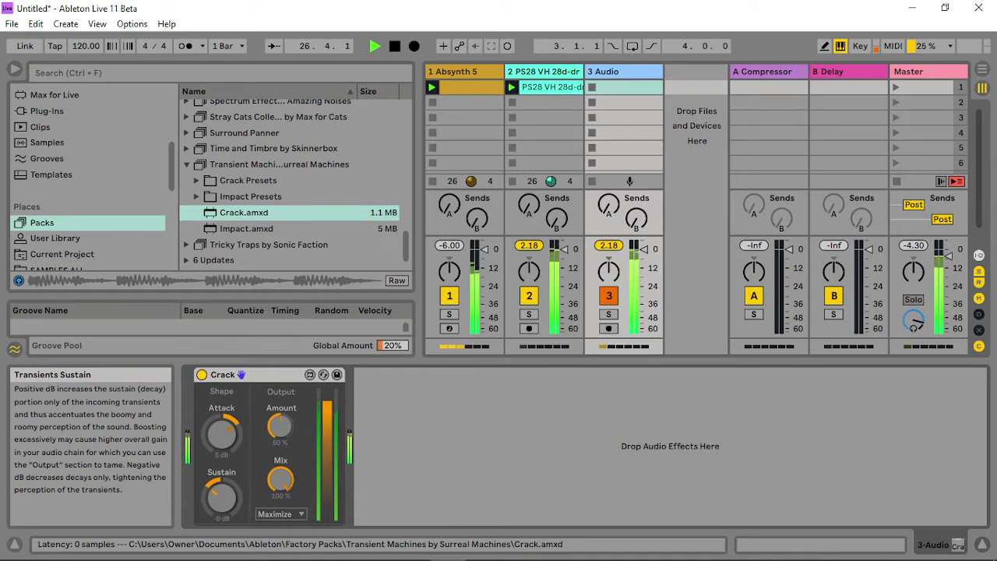
mouse_move(280, 425)
left_mouse_down()
mouse_move(281, 405)
mouse_move(281, 415)
left_mouse_up()
- Open Absynth 5 on the first track and set the gain of Audio Mod group A to -9.90 dB
left_click(458, 73)
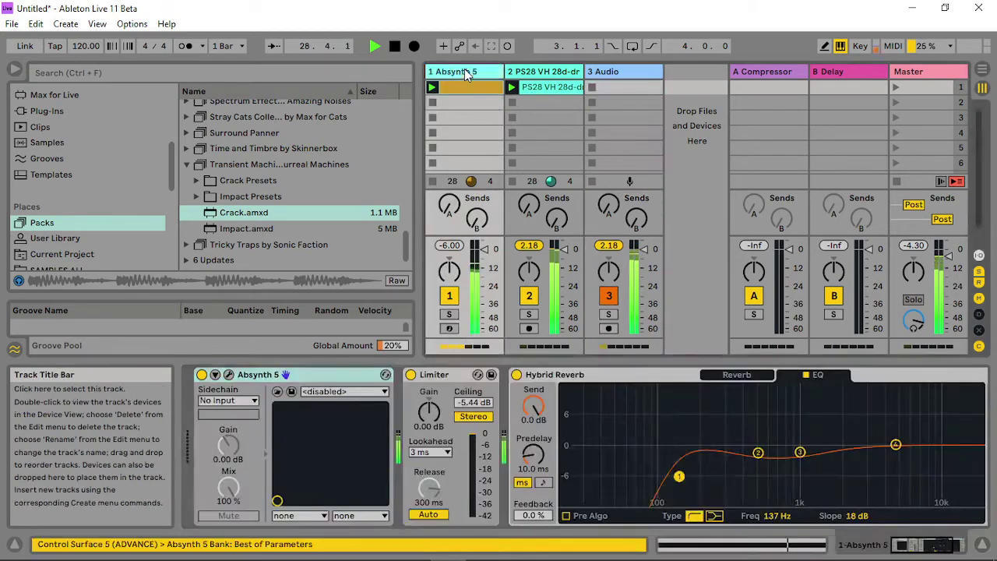
left_click(229, 375)
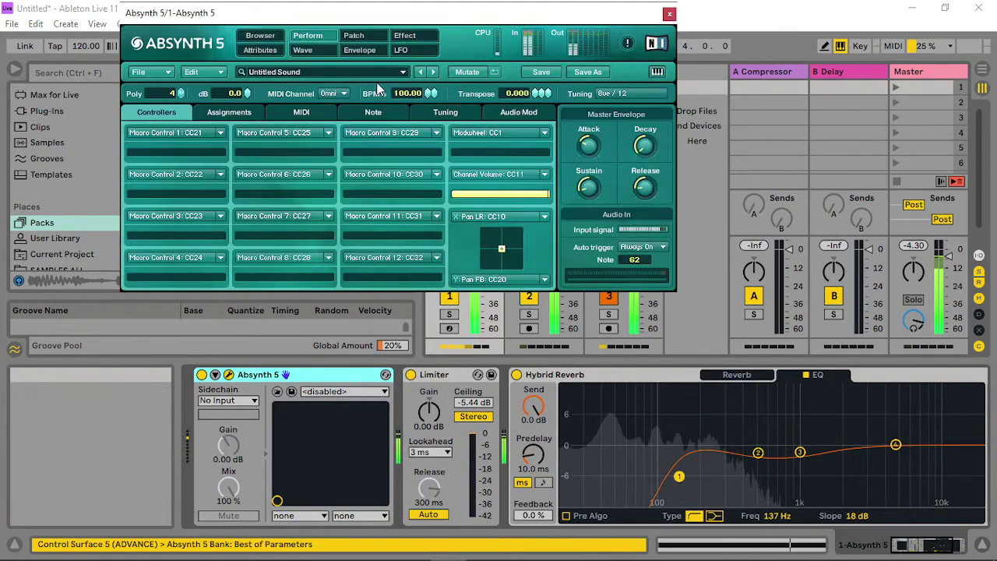
left_click(519, 112)
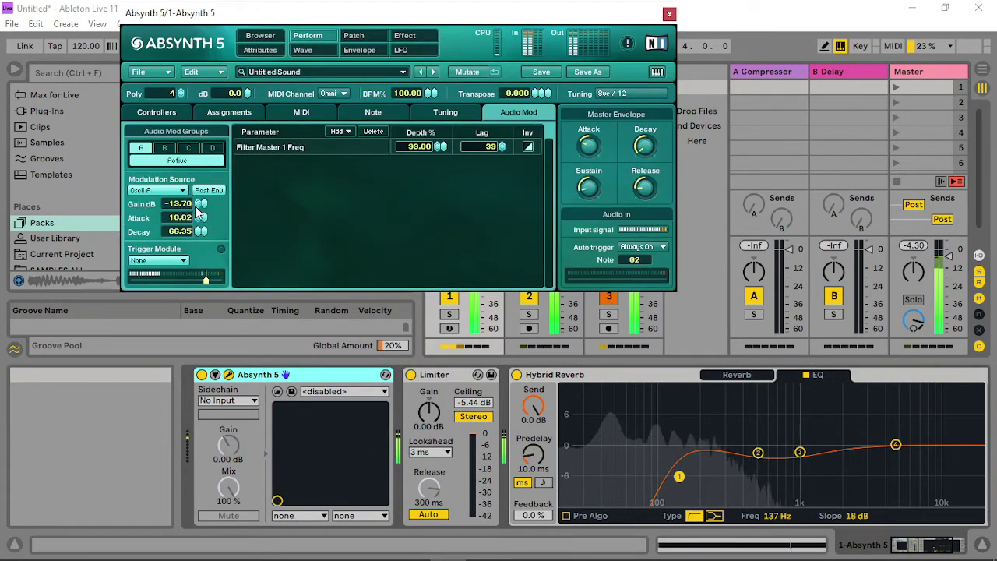
left_click_drag(202, 206, 216, 179)
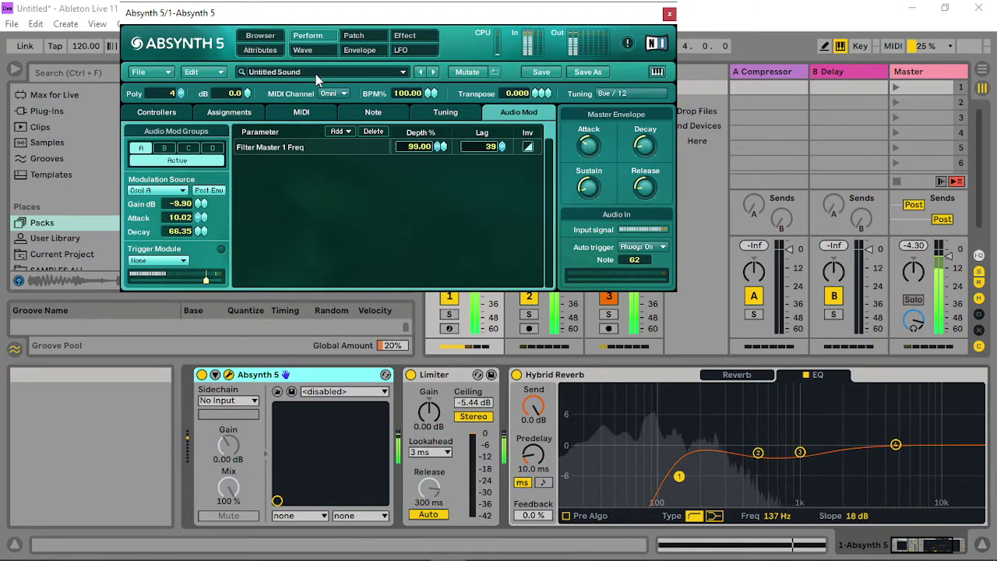
- Add an oscillator in the Osc B slot of the Absynth patch and set its type to FM
left_click(355, 39)
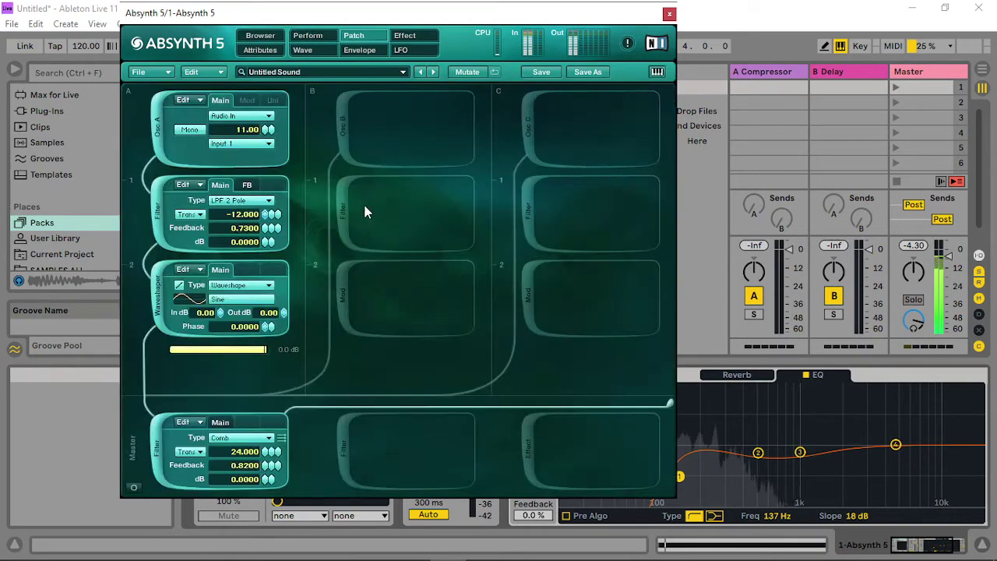
left_click(350, 125)
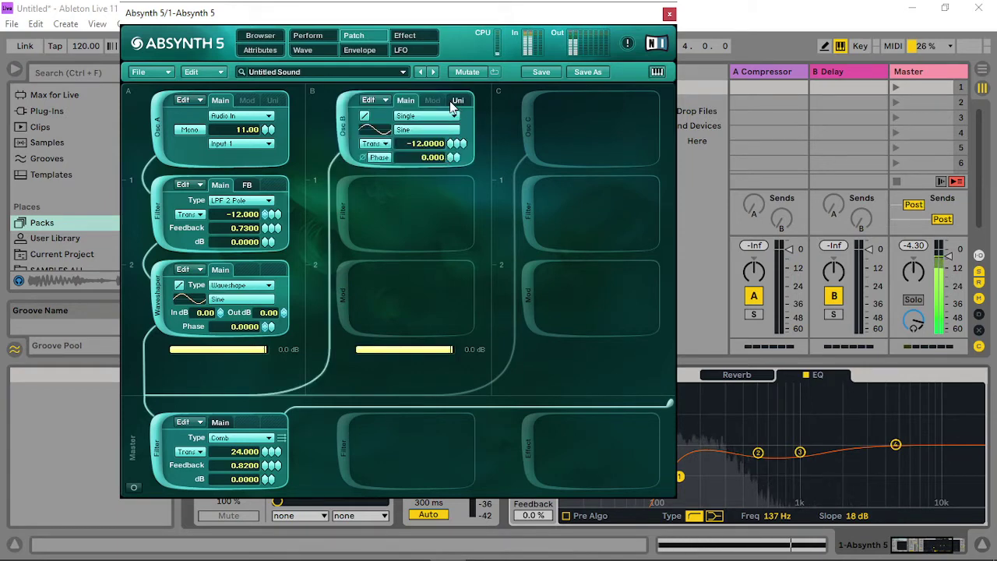
left_click(419, 114)
left_click(427, 139)
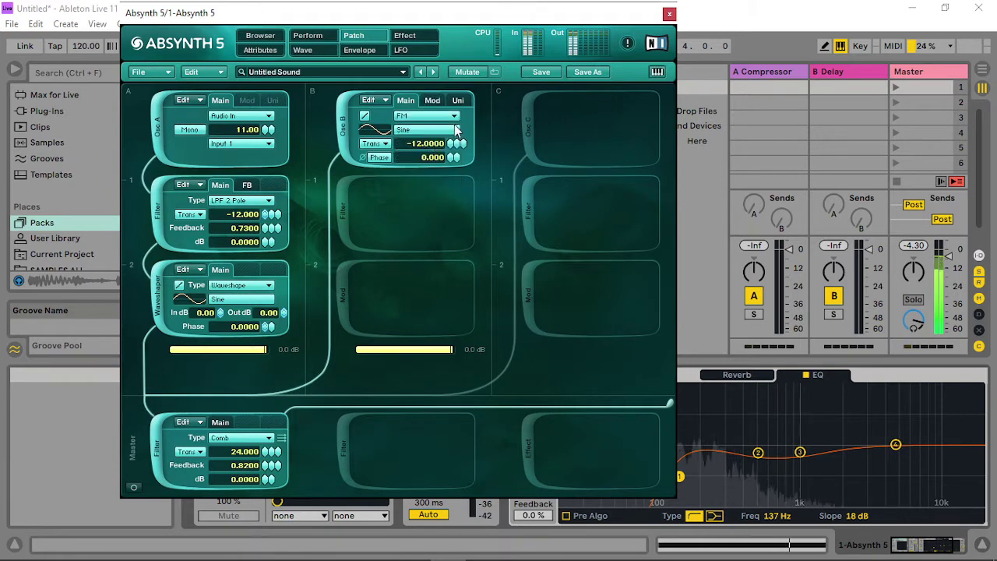
- Set Osc B's FM index to 5 and its unison to 3 voices with a transposition of 0.02
left_click(432, 100)
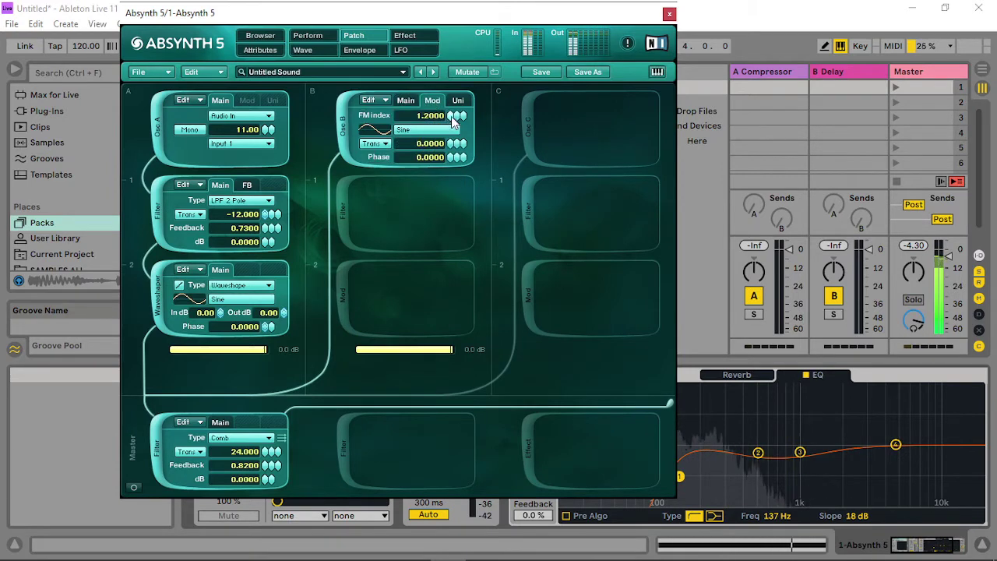
left_click_drag(452, 84, 444, 89)
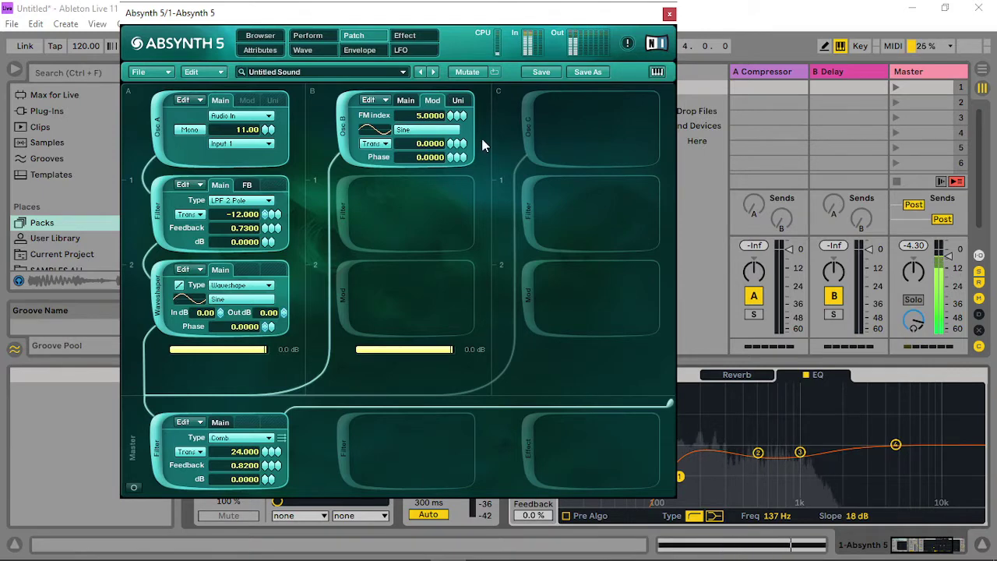
left_click(458, 102)
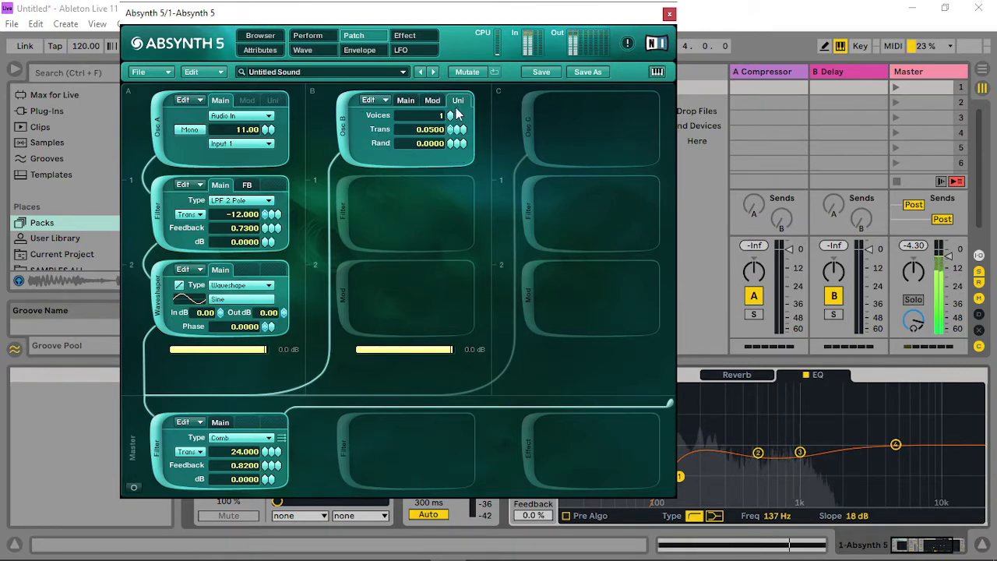
left_click_drag(452, 115, 458, 137)
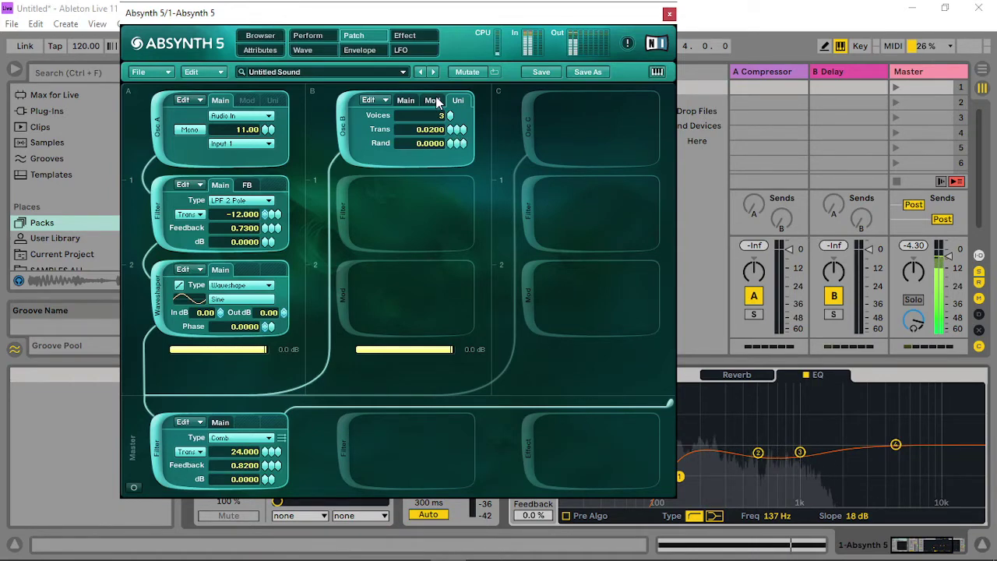
- Assign Osc B's FM index to Audio Mod B
left_click(434, 102)
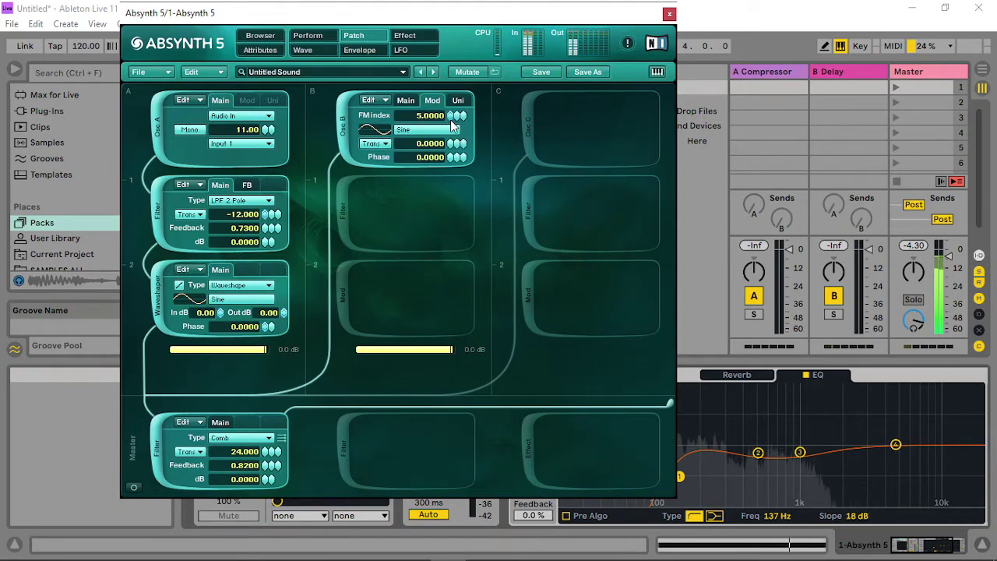
left_click(451, 124)
left_click(446, 312)
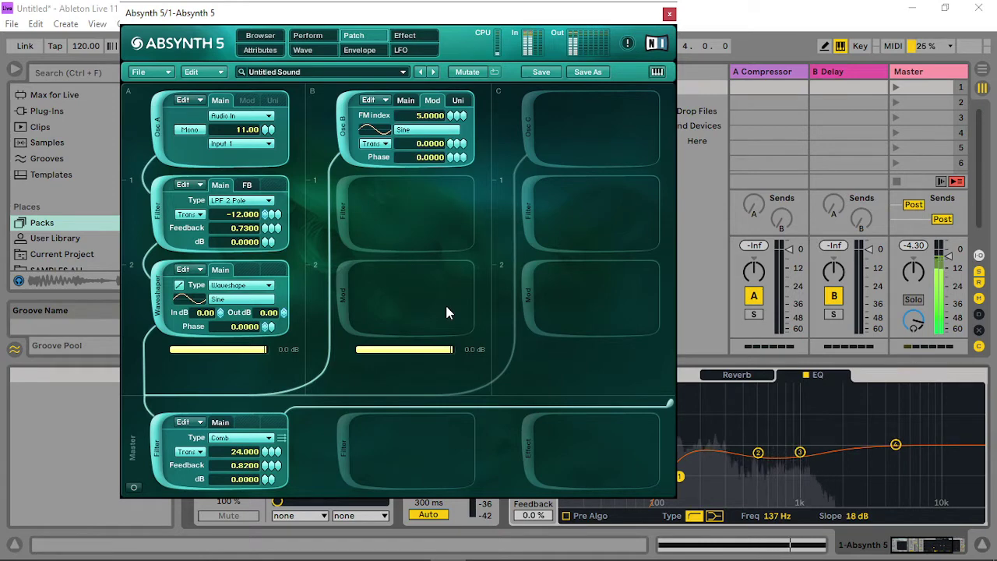
left_click(445, 125)
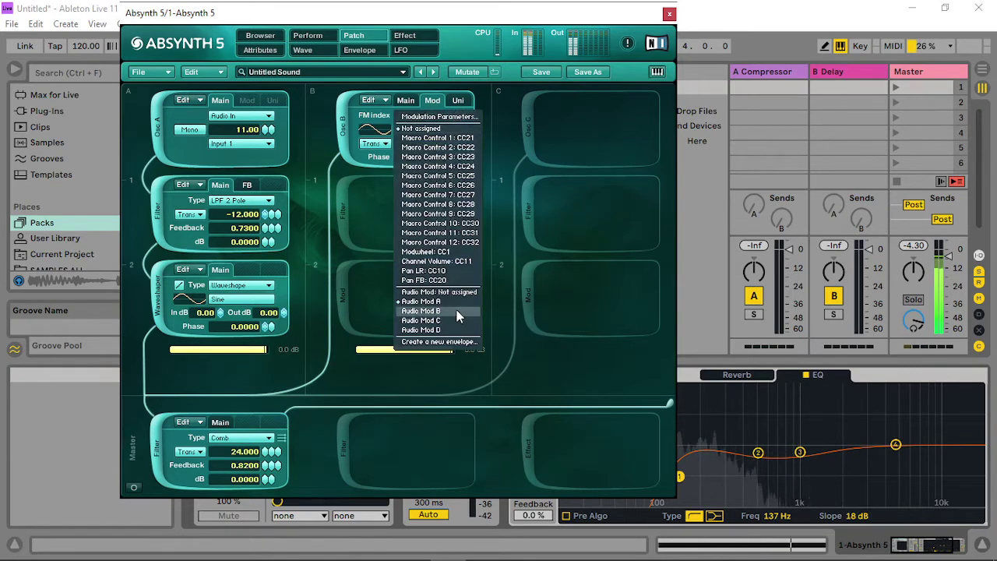
left_click(457, 313)
- Set Audio Mod group B's gain to 5.00 dB, trigger module to Oscil A and decay to 23.35
left_click(297, 39)
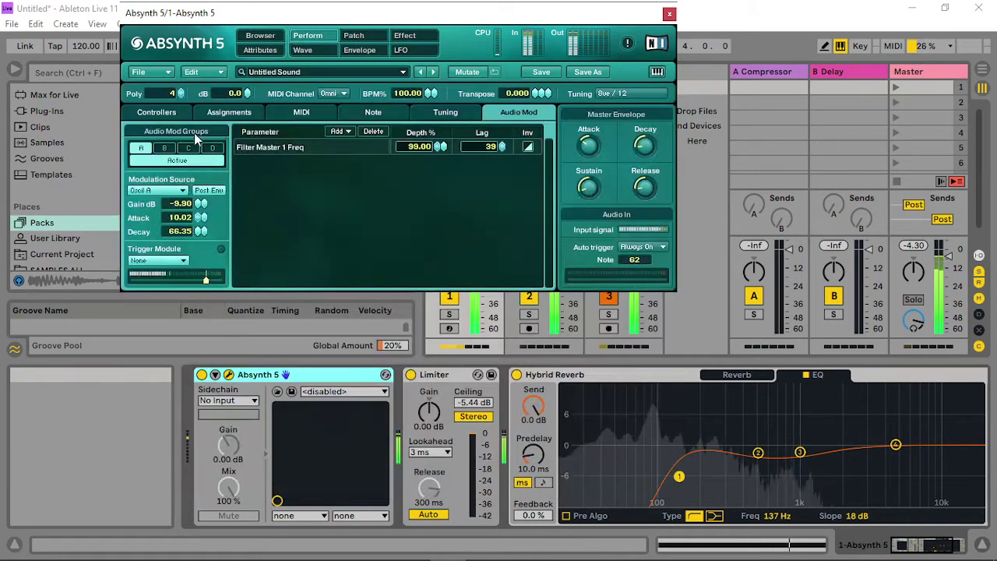
left_click(164, 148)
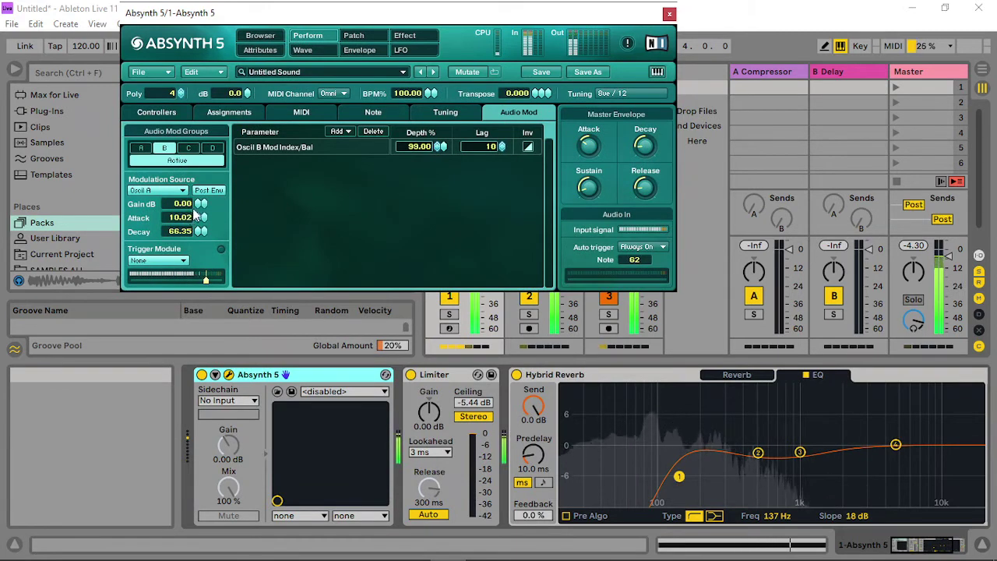
mouse_move(196, 204)
left_mouse_down()
mouse_move(202, 253)
mouse_move(208, 170)
mouse_move(201, 221)
left_mouse_up()
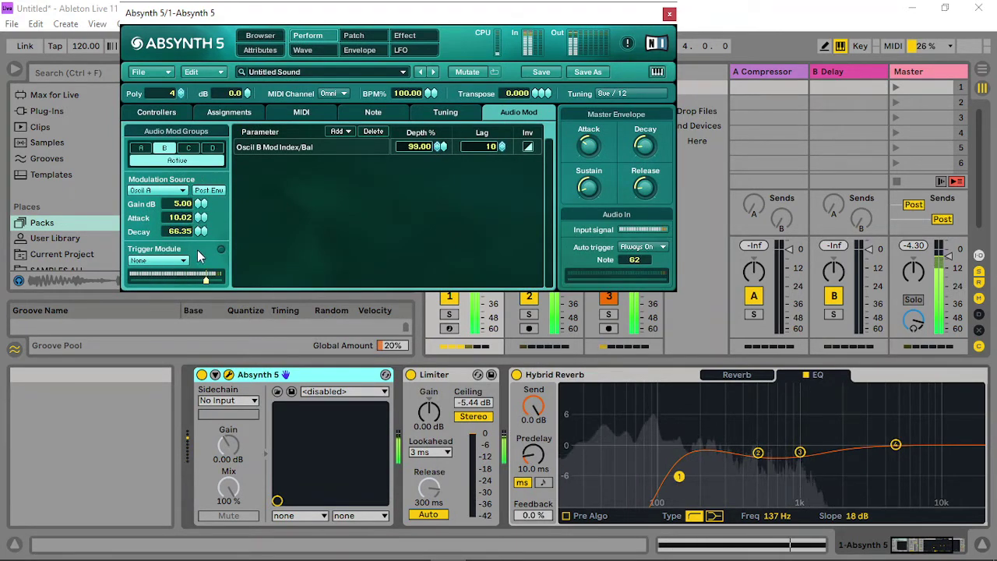
left_click(170, 190)
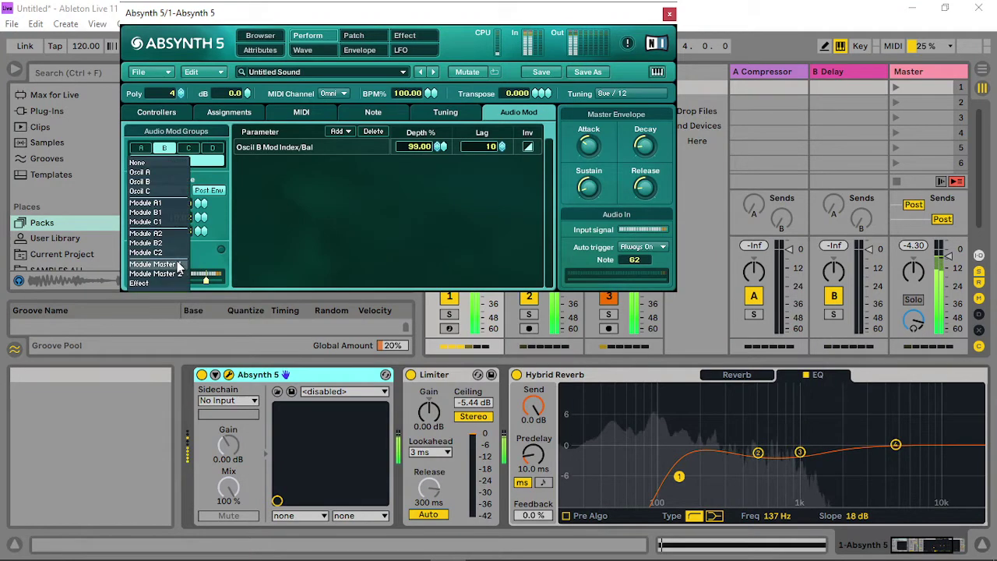
left_click(167, 173)
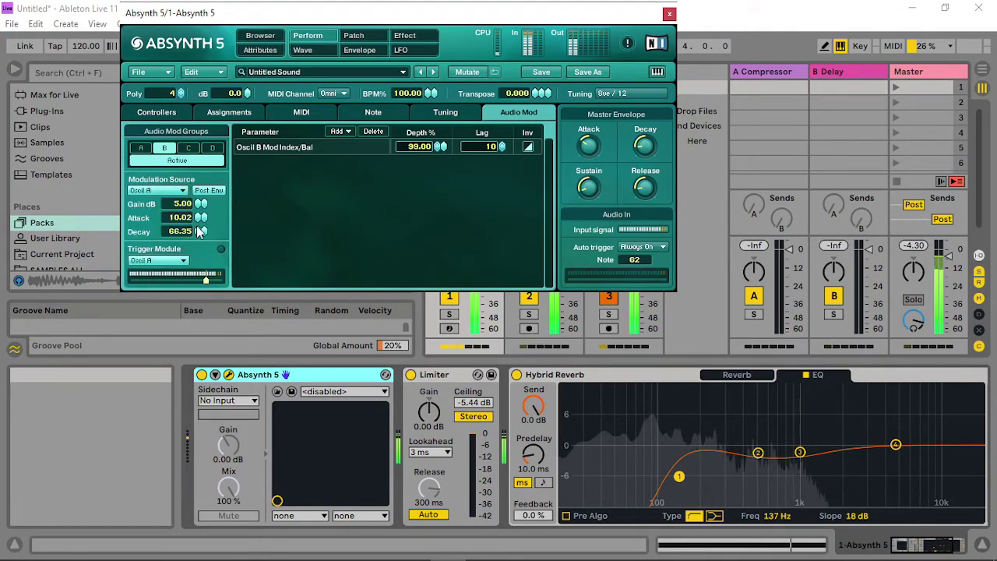
left_click_drag(201, 231, 199, 265)
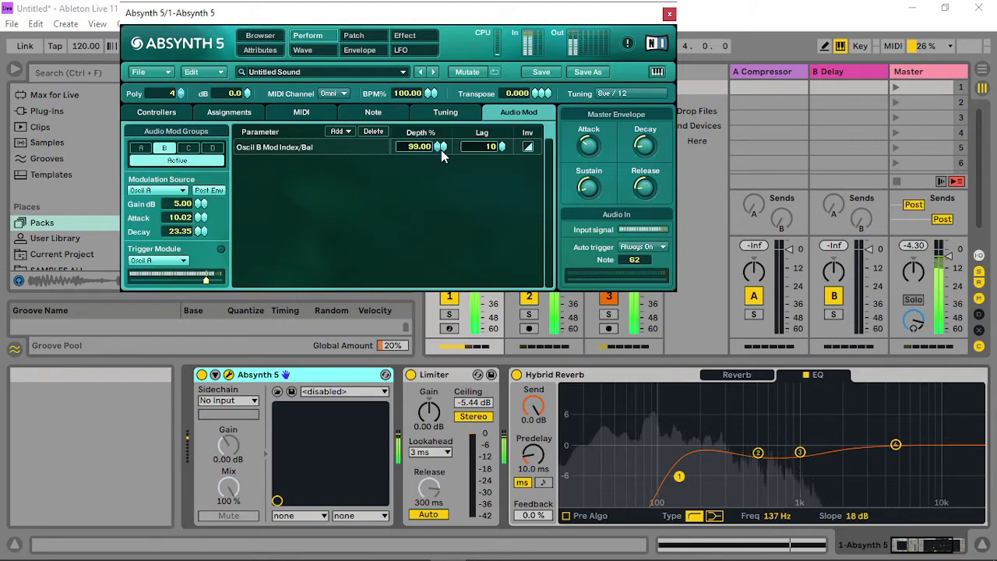
- Invert group B's Oscil B Mod Index/Bal modulation, set the group's gain to 1.30 dB and the audio-in note to 61
left_click(503, 148)
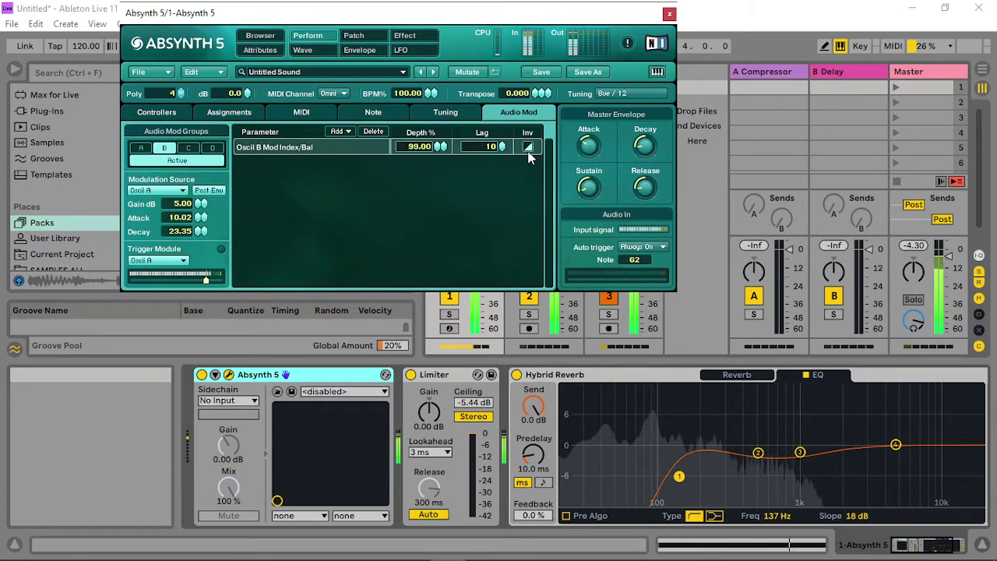
left_click(528, 148)
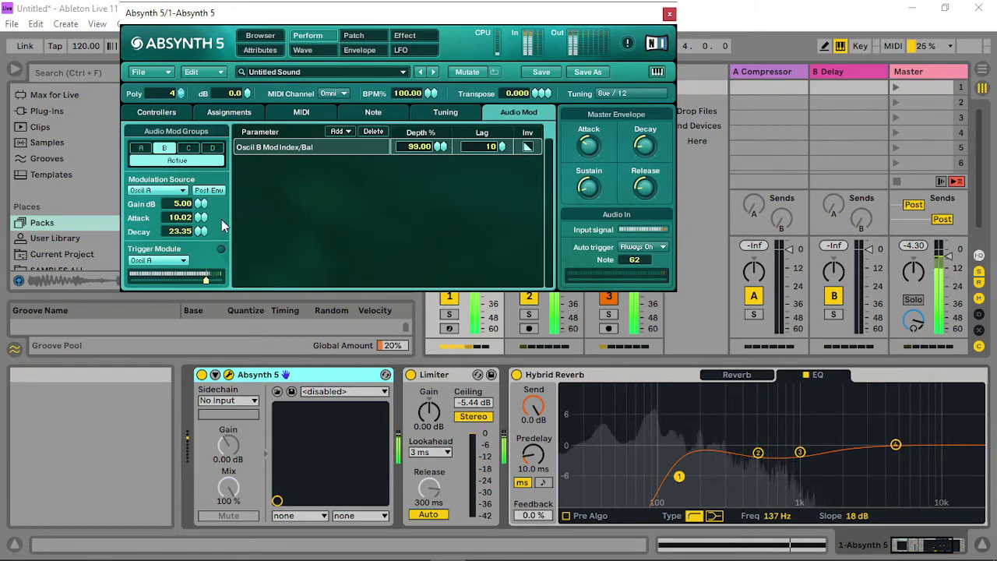
left_click_drag(201, 203, 210, 231)
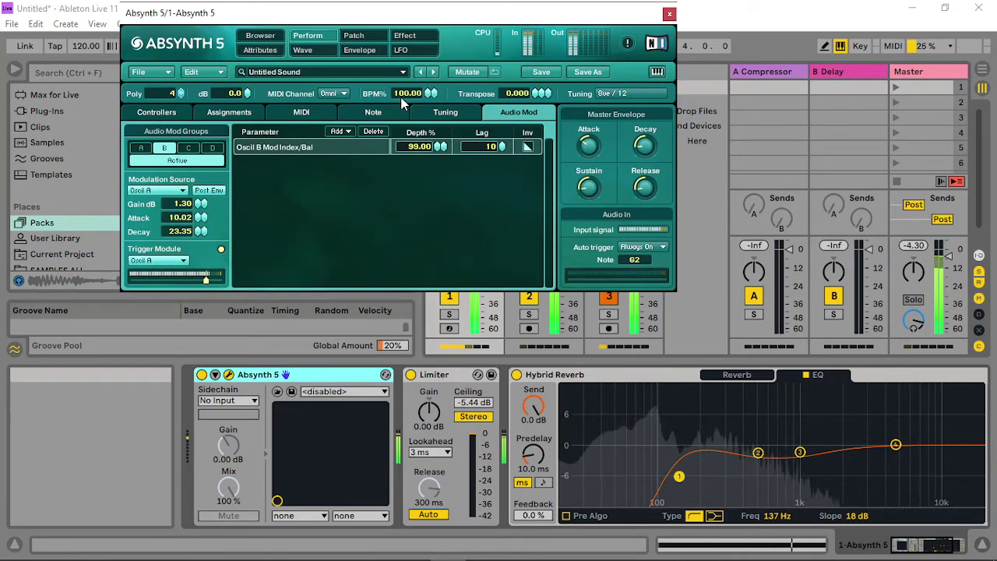
left_click_drag(636, 261, 611, 311)
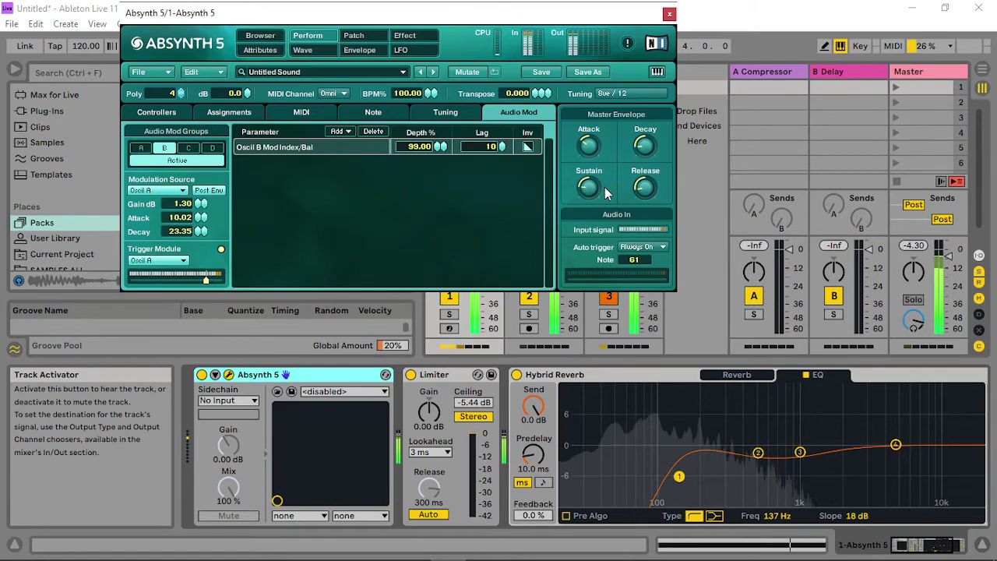
- Look through Absynth's Effect, Perform and LFO pages, ending on the oscillator amp envelopes
left_click(405, 36)
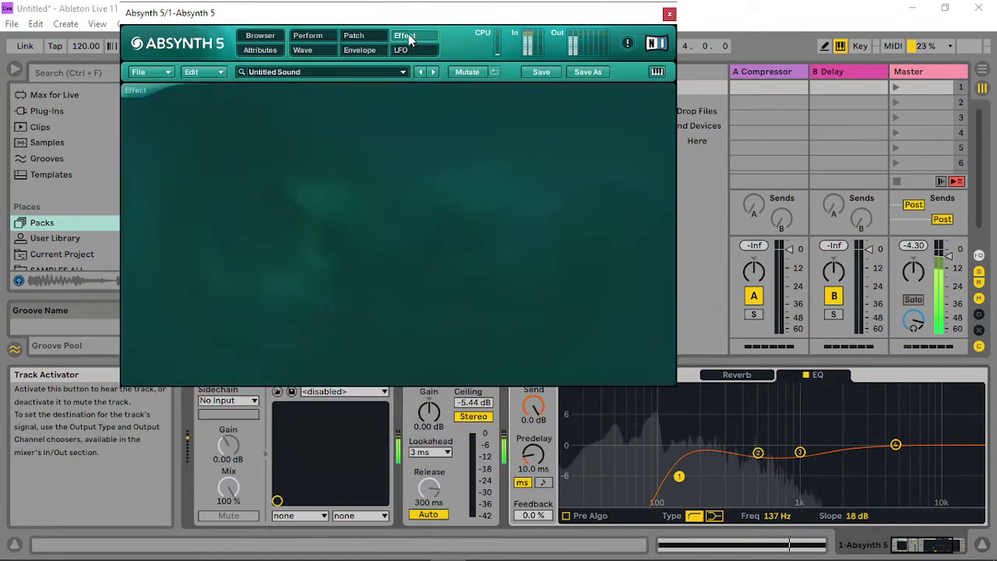
left_click(360, 51)
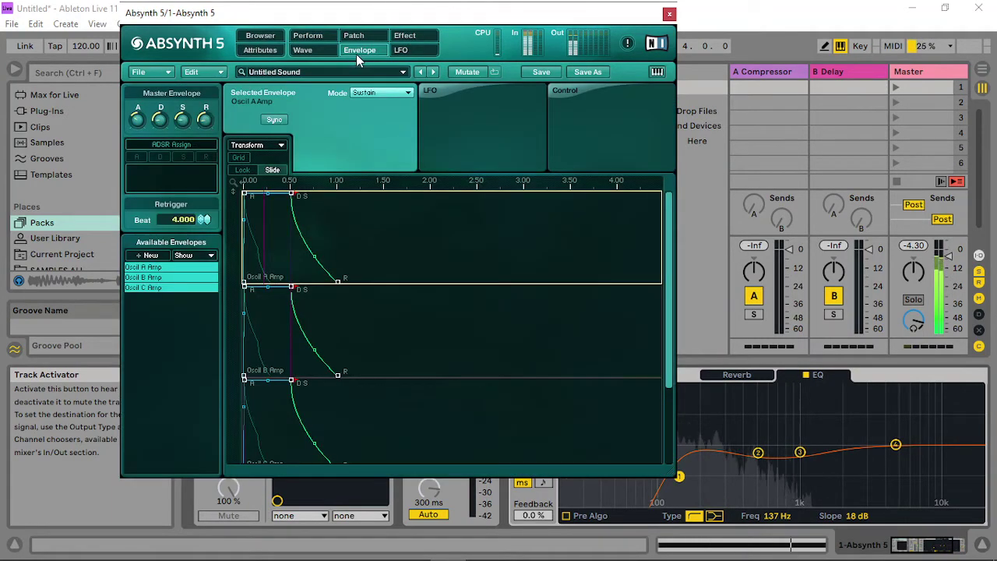
left_click(322, 36)
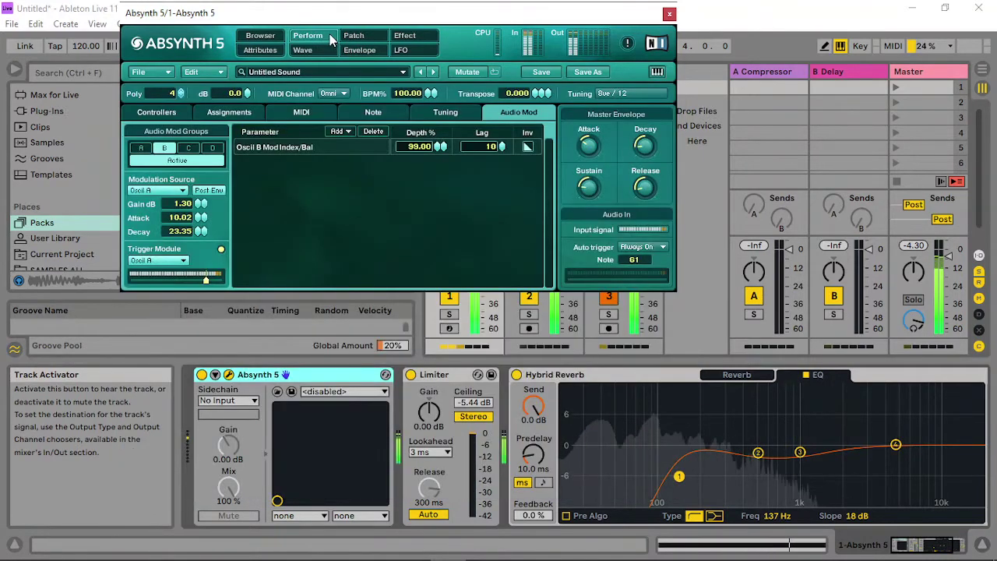
left_click(400, 51)
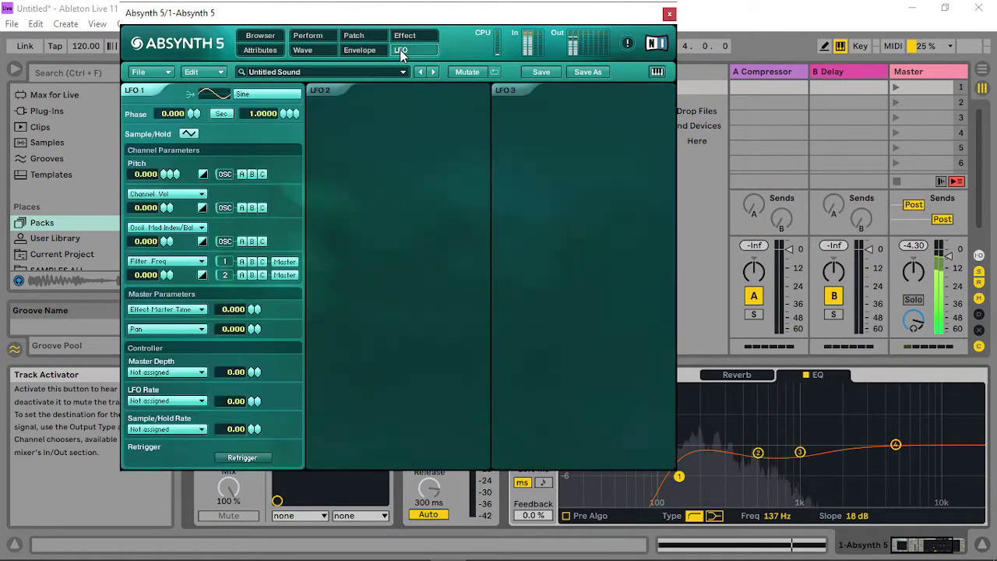
left_click(362, 51)
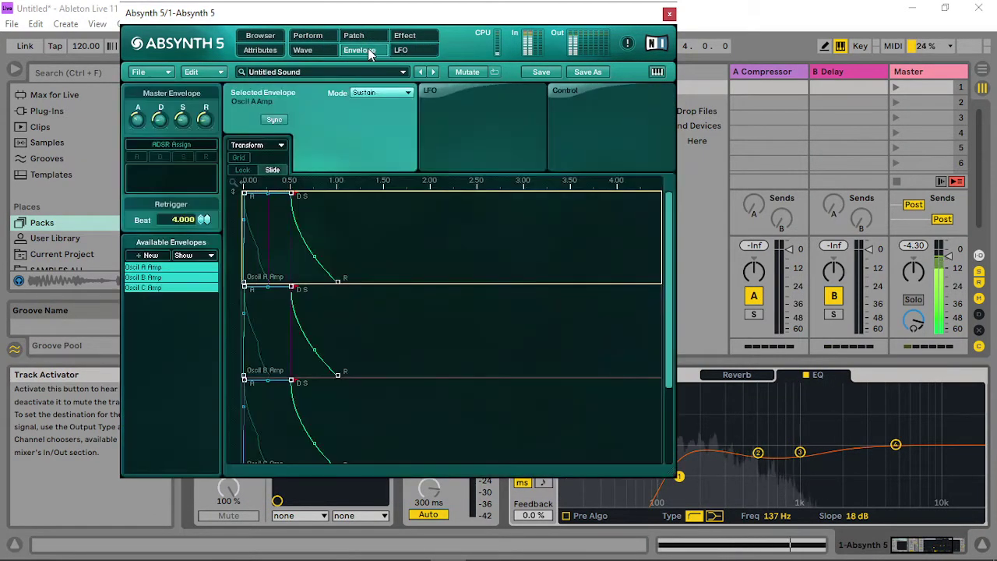
- Assign both the time and amp macros of Oscil A Amp's sustain breakpoint to Macro Control 1 (CC21), with time scale 100.000
left_click(290, 195)
left_click(563, 93)
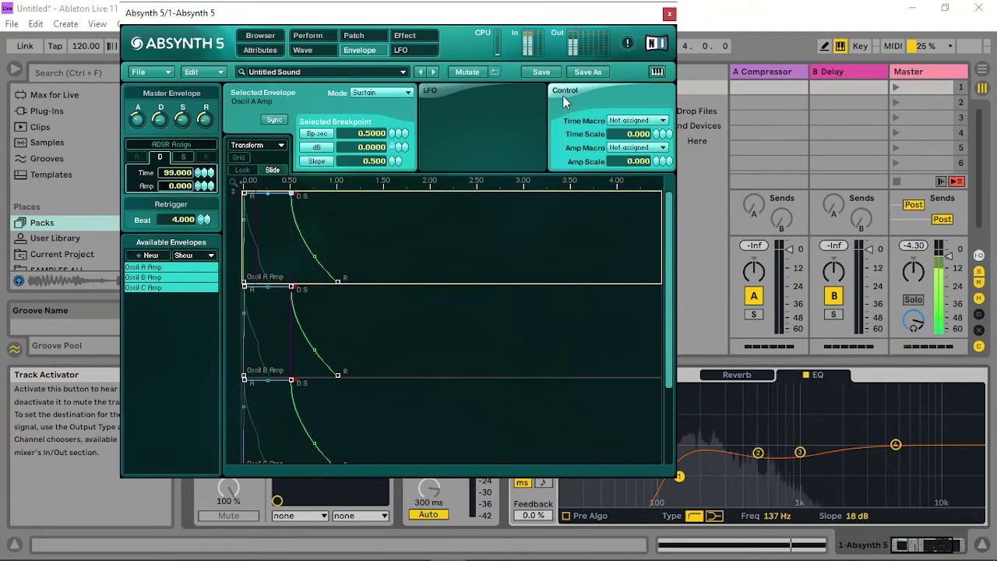
left_click(643, 125)
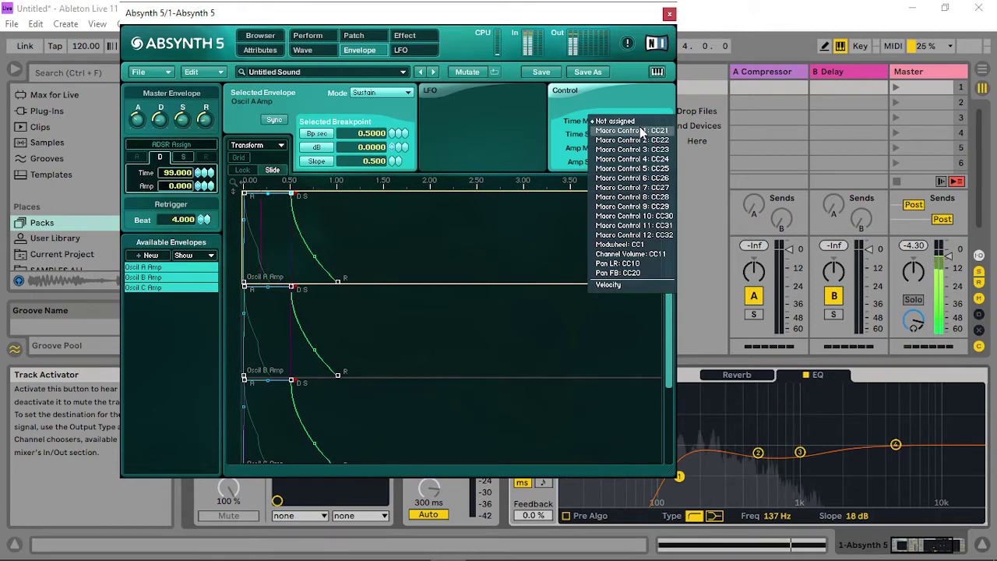
left_click(643, 129)
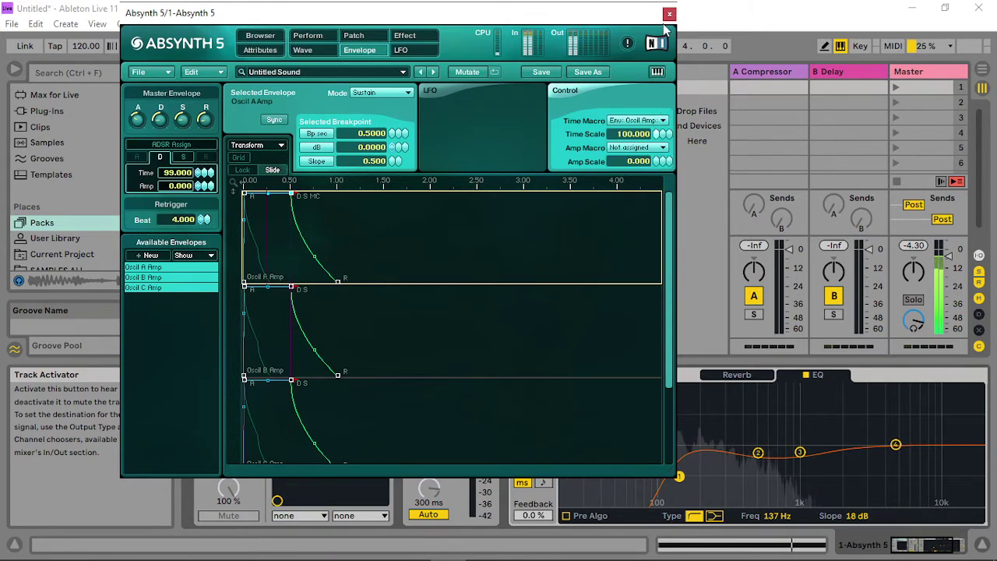
left_click(654, 147)
left_click(656, 162)
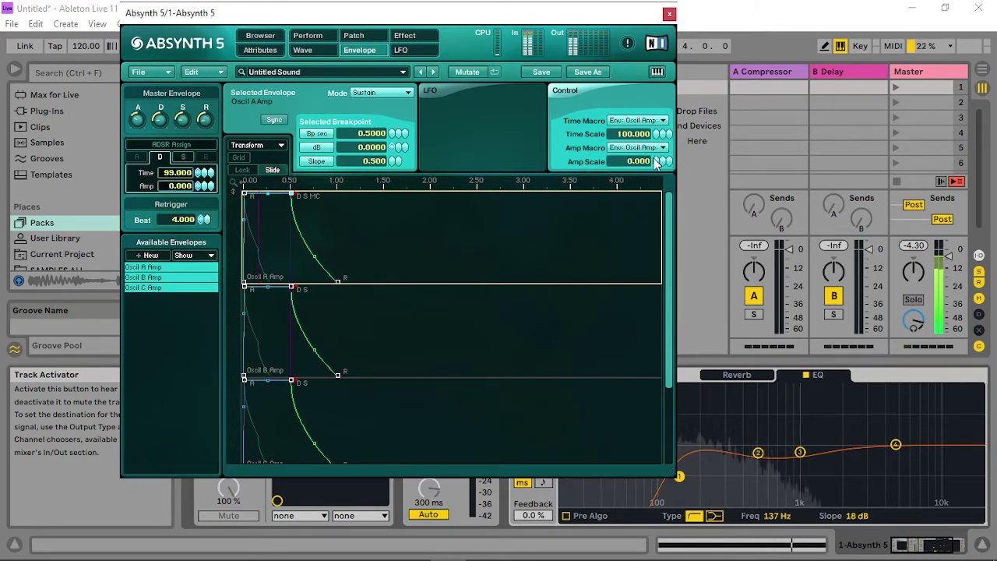
- Draw 1/16-note MIDI Ctrl 21 envelope steps in the Absynth 5 track's clip, falling before beat 1.2 and rising around beat 1.4
left_click(669, 15)
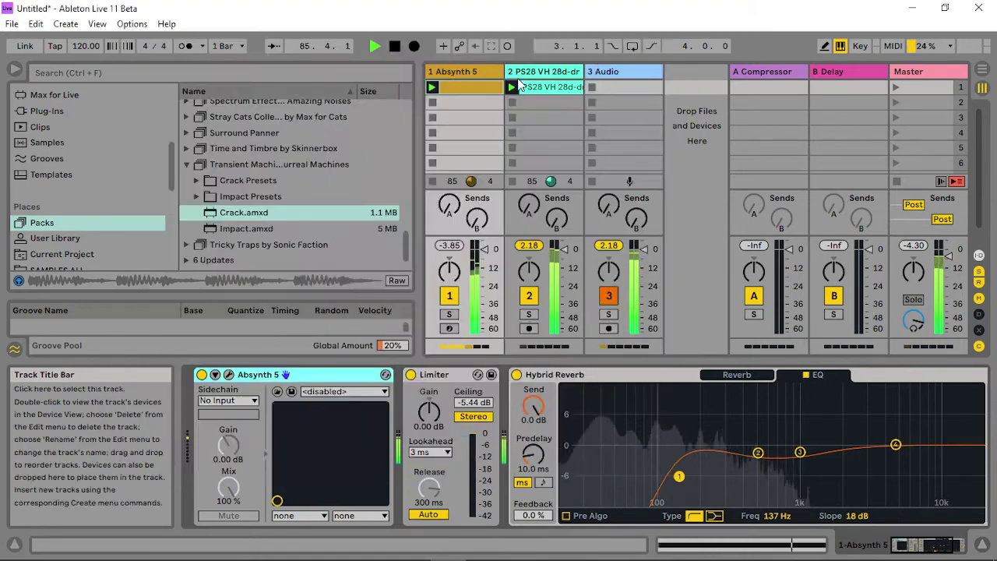
double_click(470, 88)
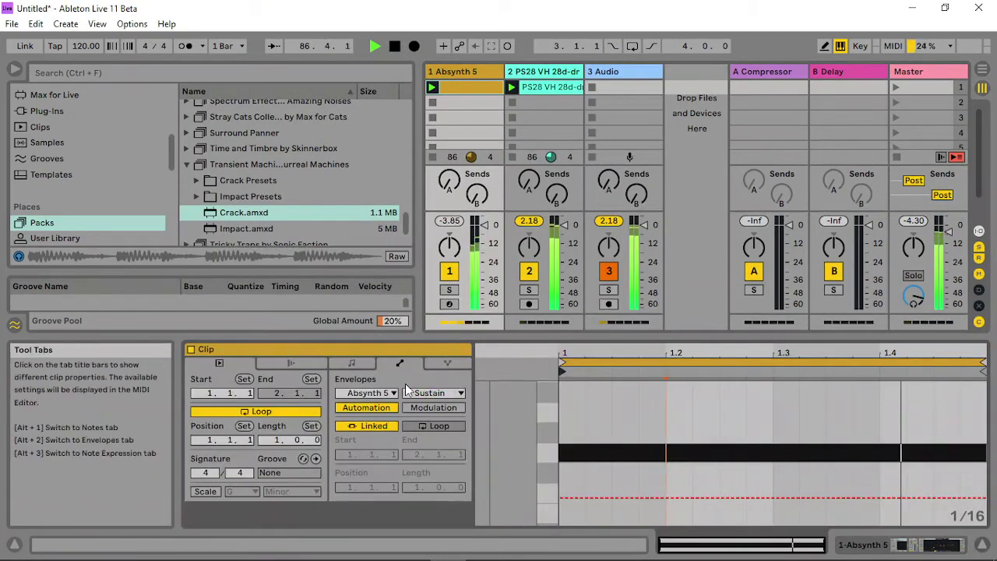
left_click(369, 393)
left_click(363, 402)
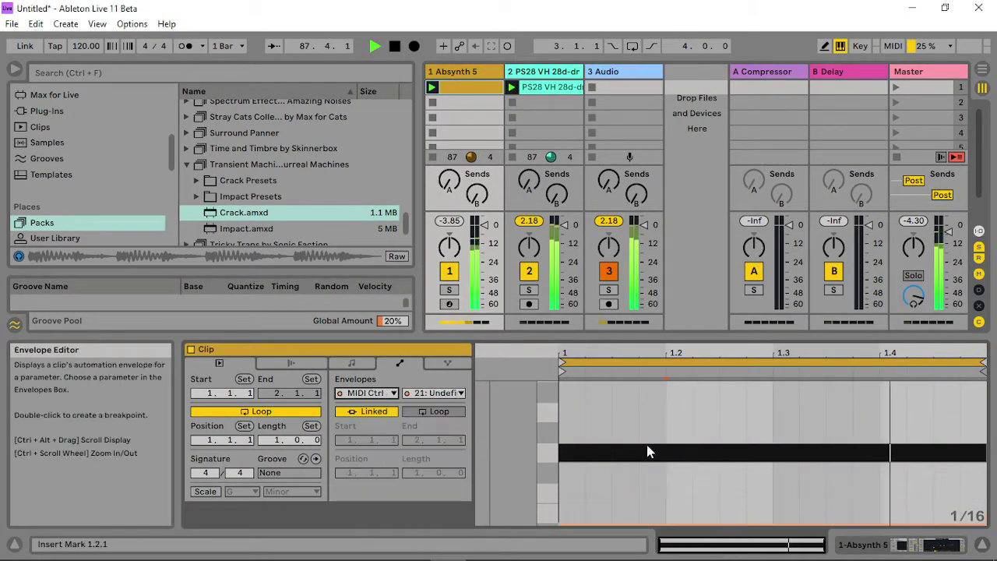
left_click(824, 46)
mouse_move(594, 470)
left_mouse_down()
mouse_move(593, 461)
mouse_move(653, 457)
left_mouse_up()
left_click_drag(857, 446, 931, 416)
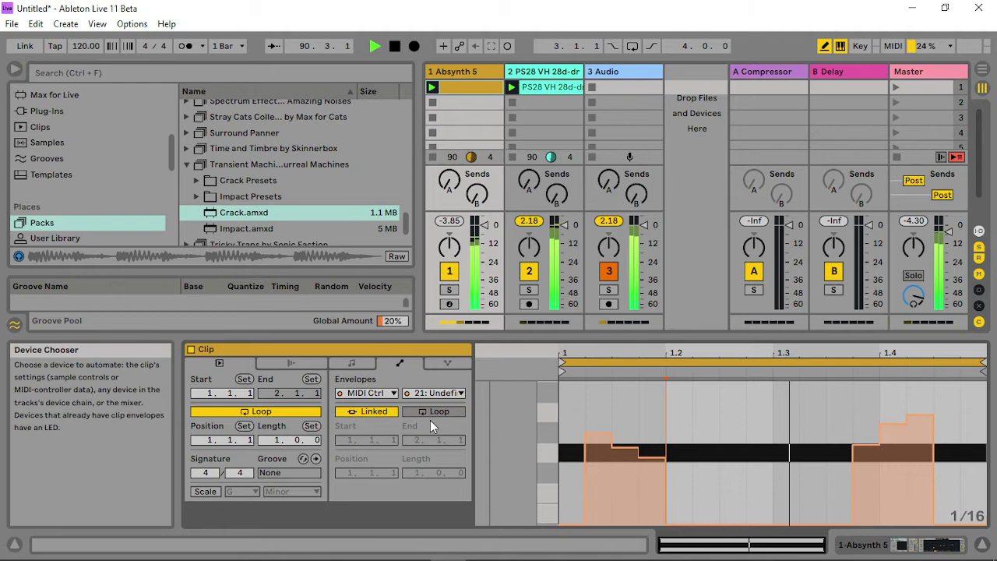
- Unlink the clip envelope, set its loop length to 4.0.0, and draw more CC 21 steps through bars 2, 3 and 4
left_click(366, 411)
left_click_drag(430, 473, 430, 444)
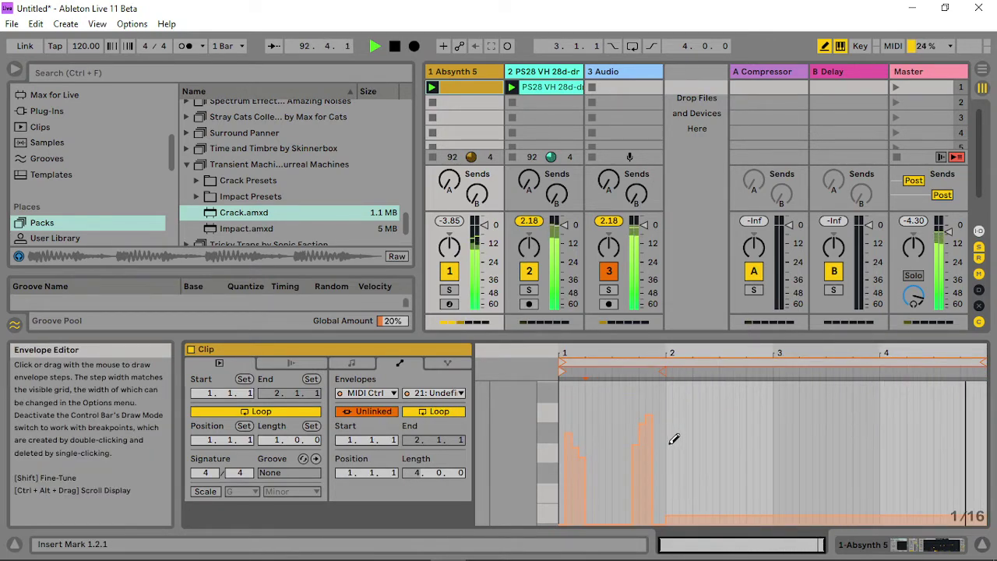
mouse_move(672, 441)
left_mouse_down()
mouse_move(690, 423)
mouse_move(739, 428)
left_mouse_up()
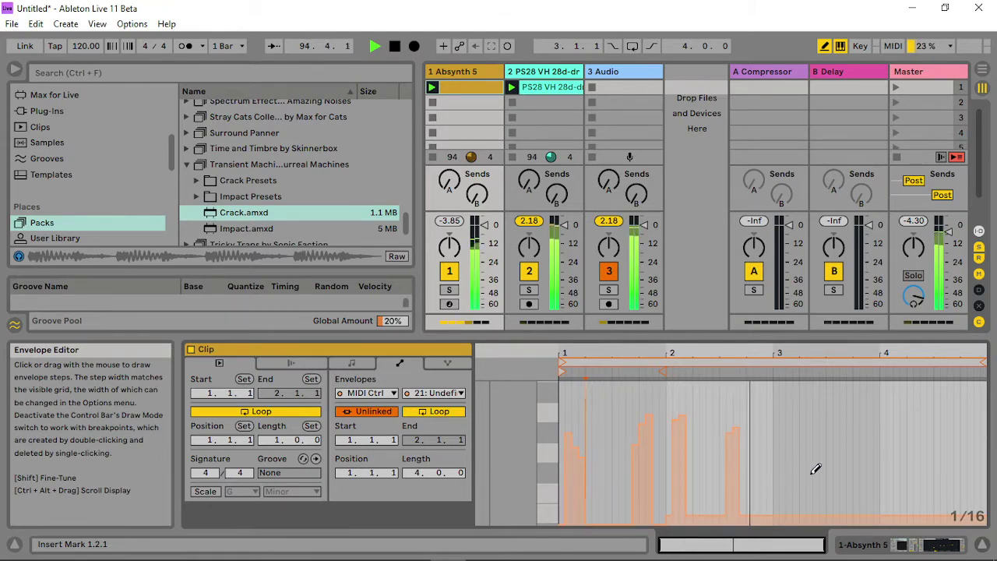
mouse_move(803, 446)
left_mouse_down()
mouse_move(823, 413)
mouse_move(844, 451)
mouse_move(815, 517)
mouse_move(828, 494)
mouse_move(852, 491)
left_mouse_up()
left_click_drag(944, 460, 984, 413)
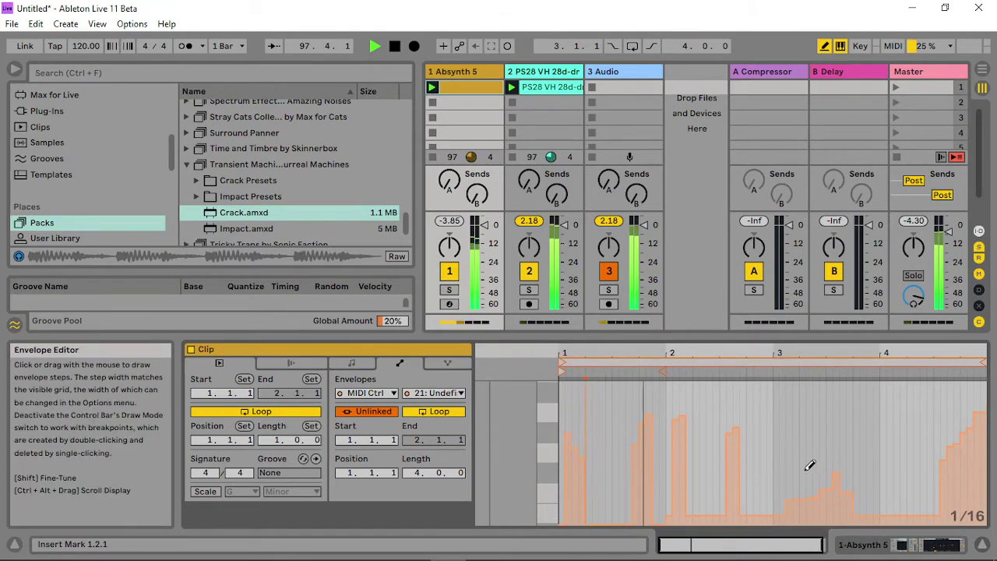
- Shorten the envelope loop to 2.0.0, lower the first steps of bar 2, and draw a tall peak near that bar's end
mouse_move(985, 363)
left_mouse_down()
mouse_move(730, 373)
mouse_move(773, 374)
left_mouse_up()
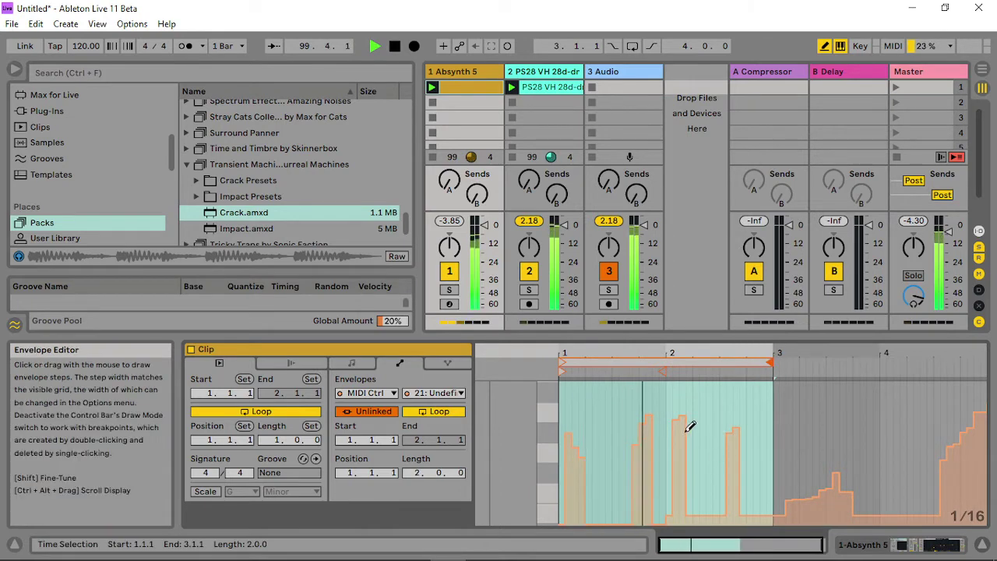
left_click_drag(676, 443, 682, 464)
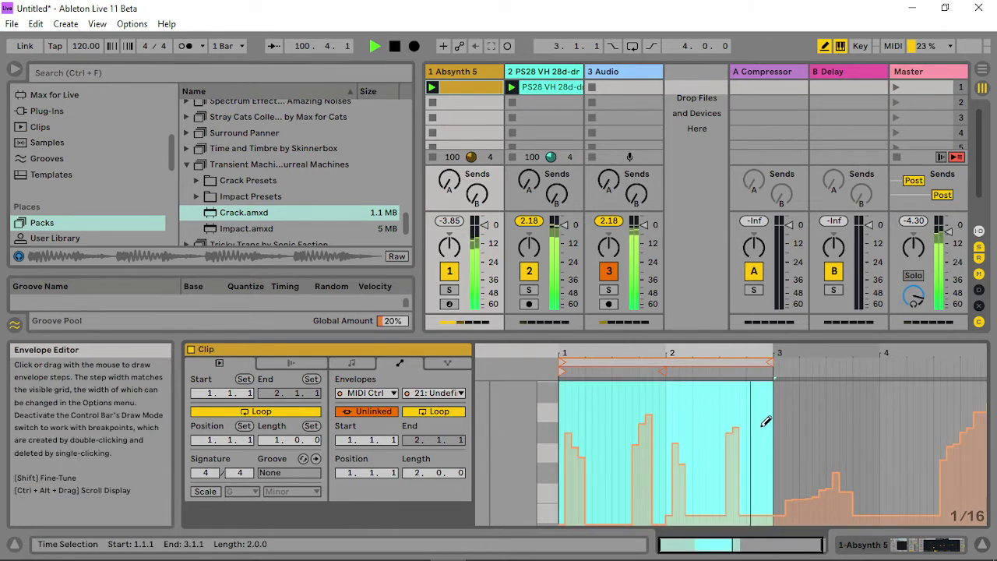
left_click_drag(754, 404, 766, 411)
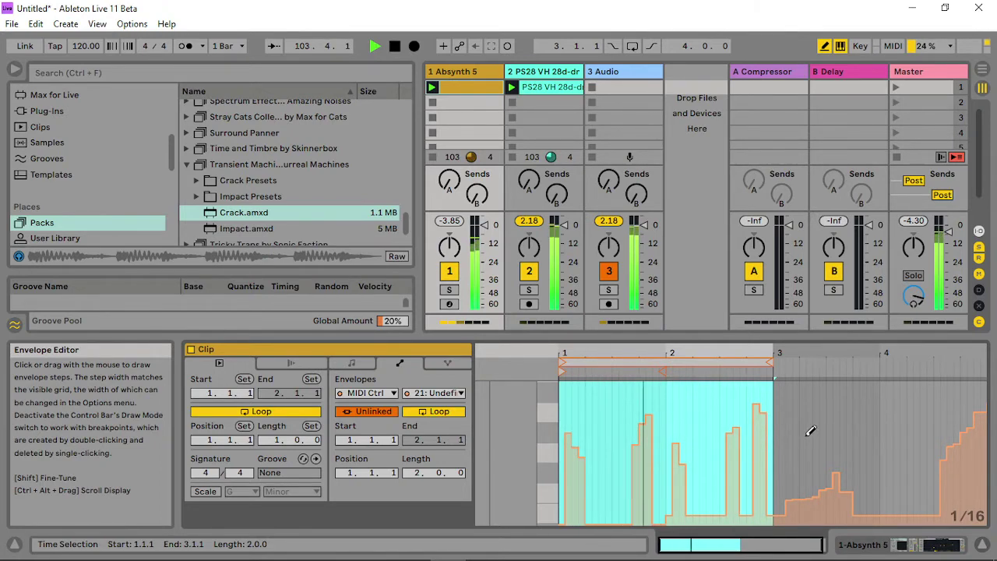
- In Absynth's patch, enable Osc C as a stereo Audio In oscillator using inputs 1 and 2, with its level at 12.00
double_click(486, 76)
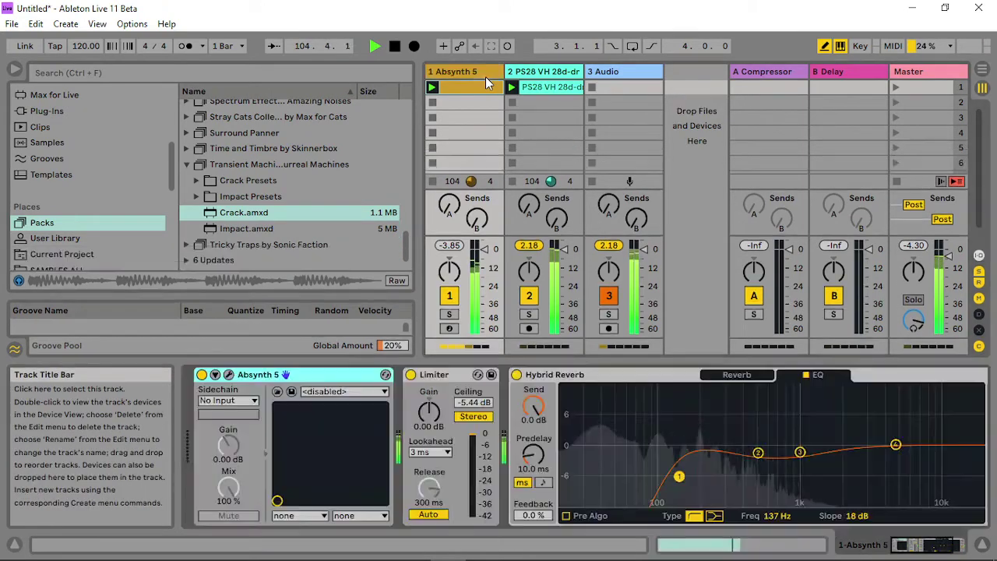
left_click(209, 395)
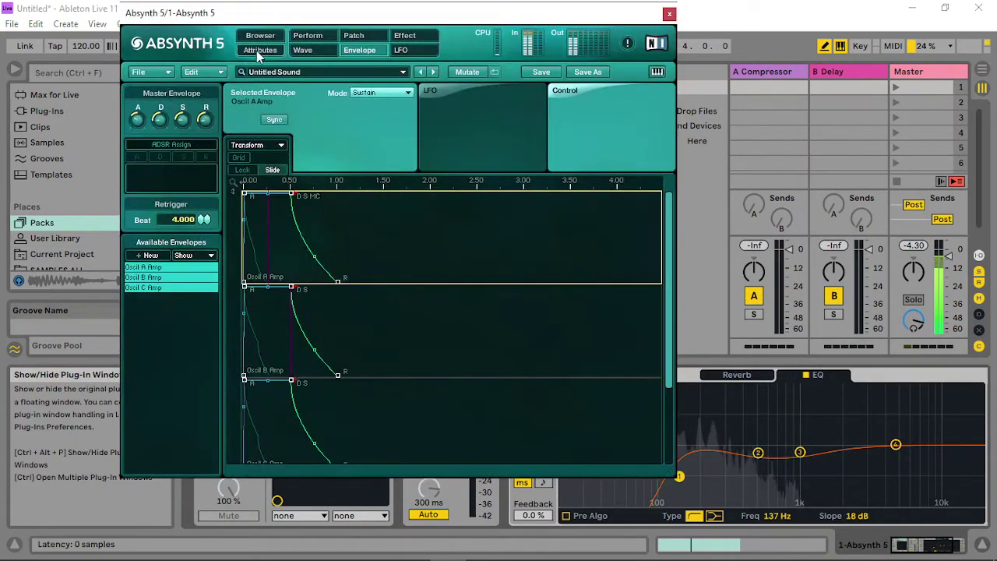
left_click(353, 36)
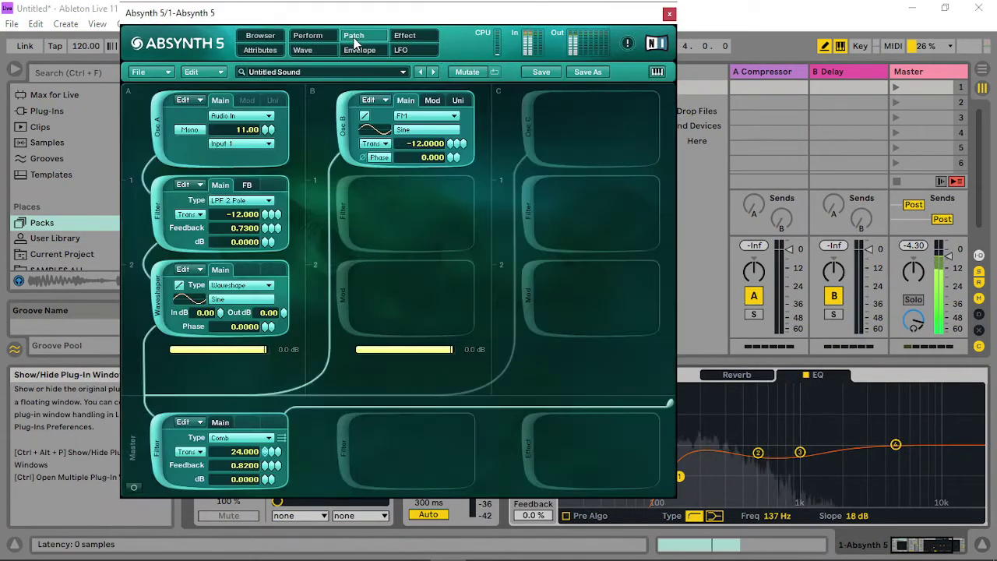
left_click(531, 118)
left_click(613, 116)
left_click(607, 193)
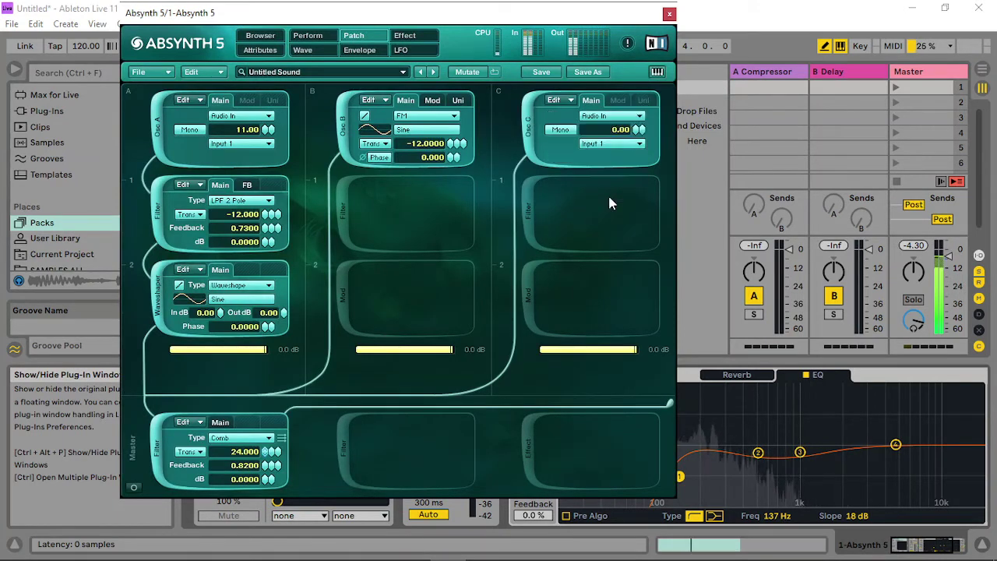
mouse_move(636, 131)
left_mouse_down()
mouse_move(639, 115)
mouse_move(630, 136)
mouse_move(639, 128)
left_mouse_up()
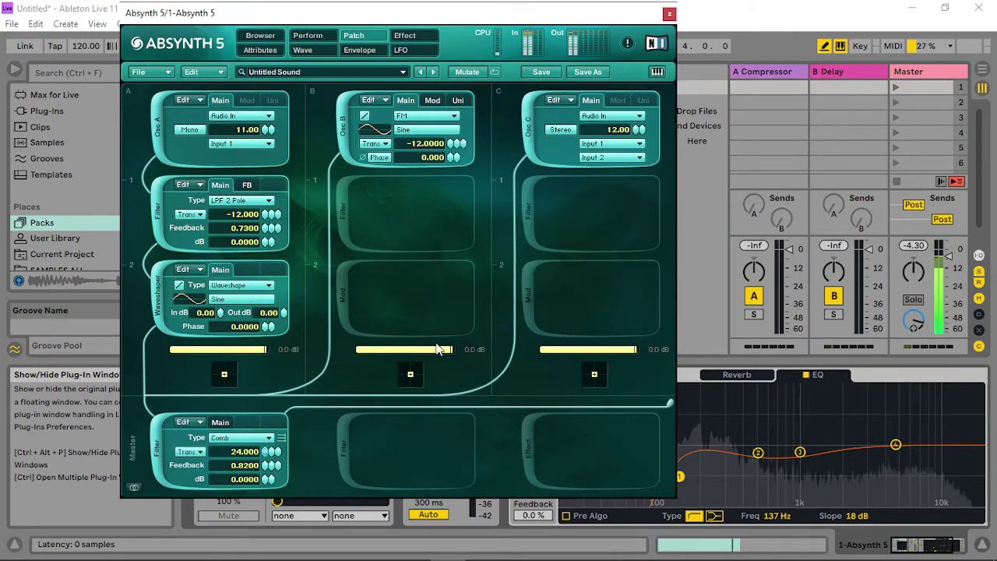
- Add a Waveshape module below Osc C with In dB at -2.20, and set channel C's level to -0.5 dB
left_click(527, 226)
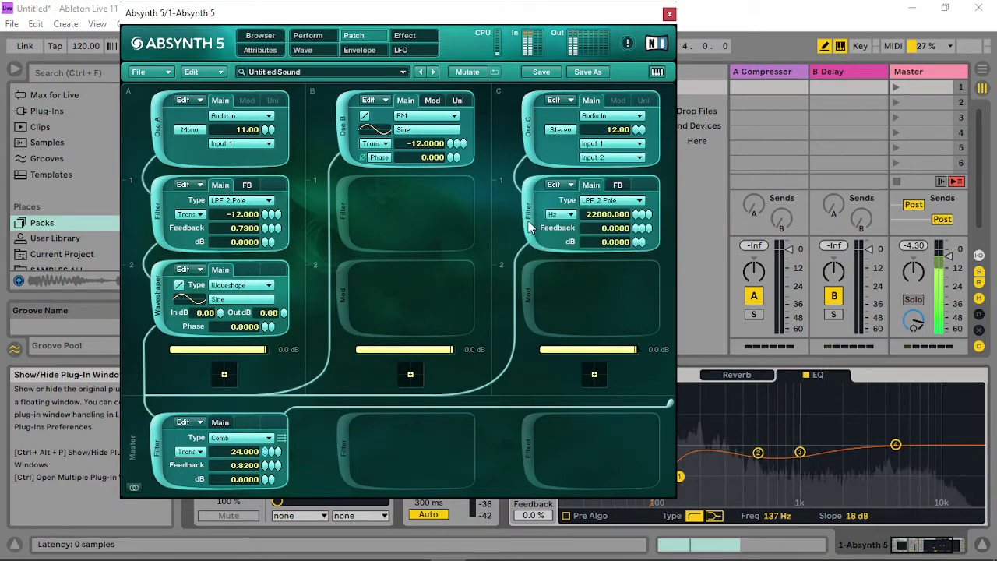
left_click(609, 203)
left_click(600, 357)
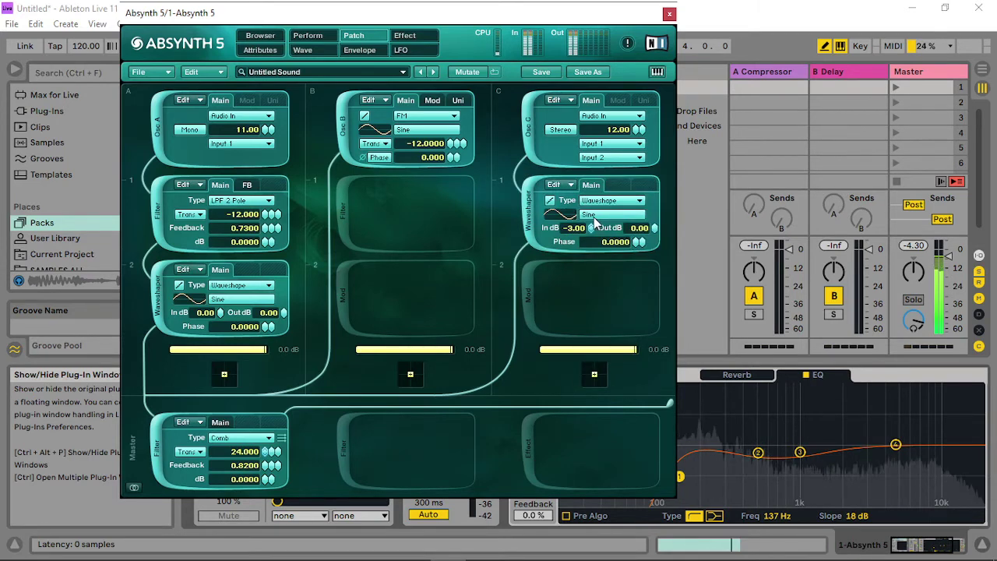
left_click_drag(592, 227, 606, 225)
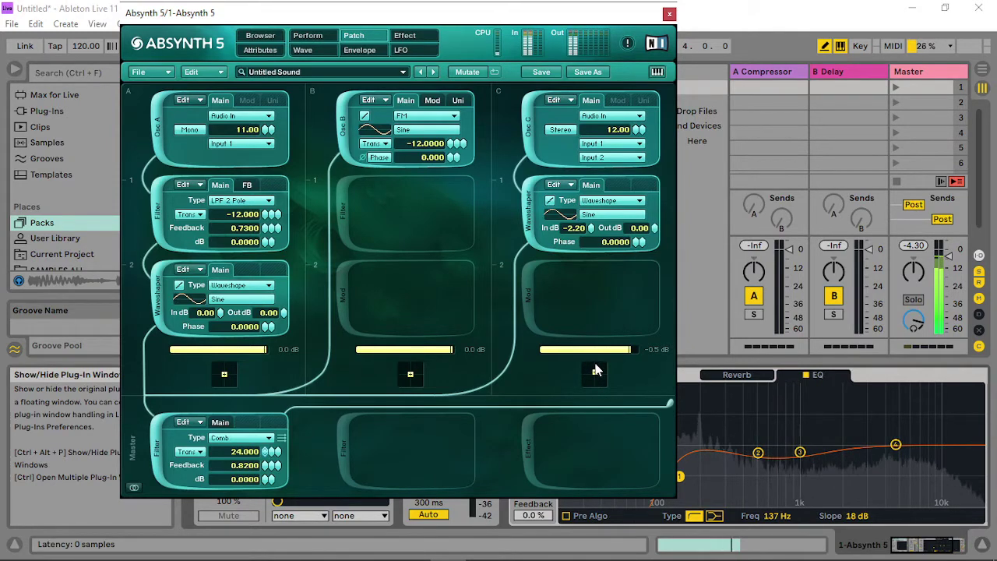
- Try Organ 2 and choose Vox_fem 1 as the wave of channel C's waveshaper
left_click(551, 202)
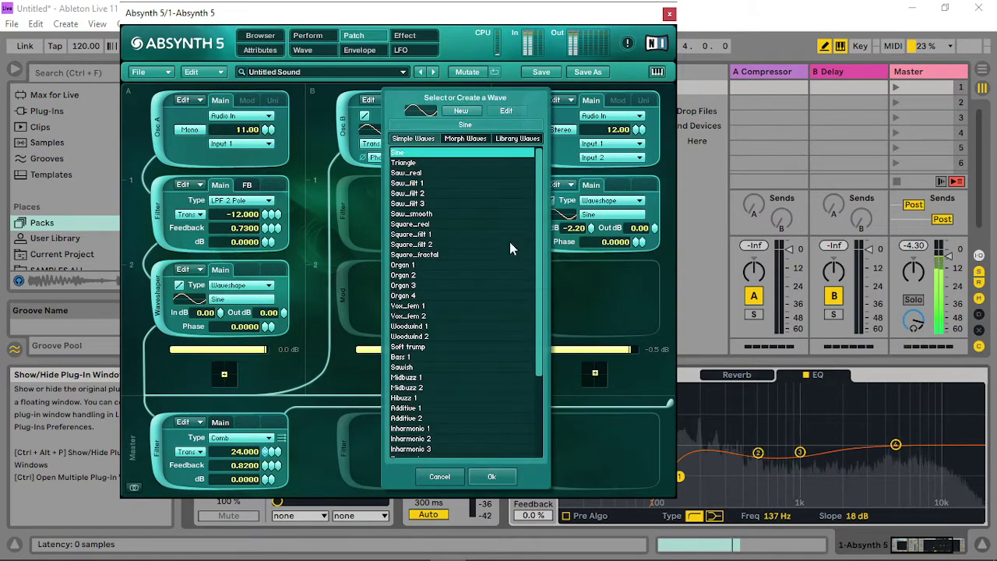
left_click(413, 275)
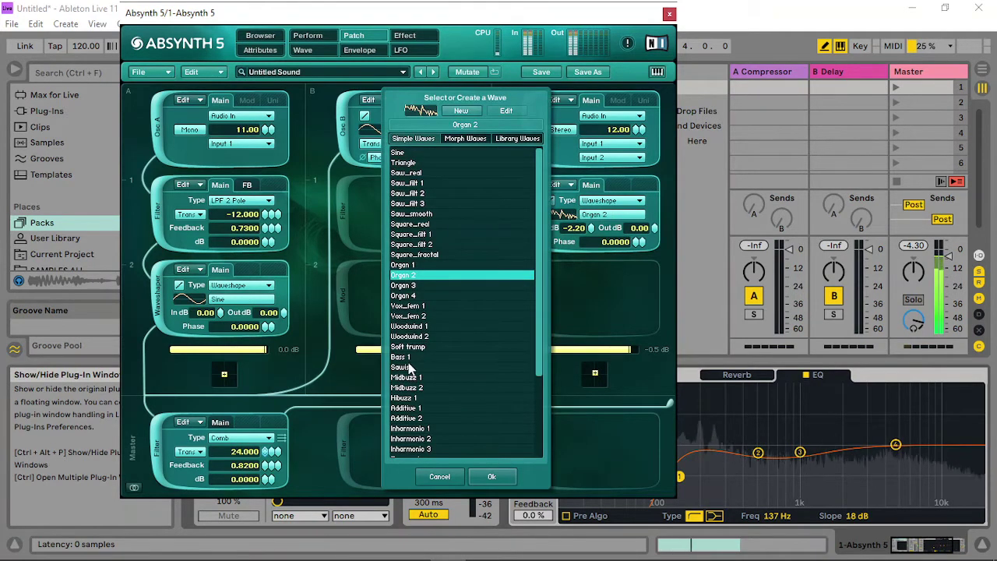
left_click(418, 307)
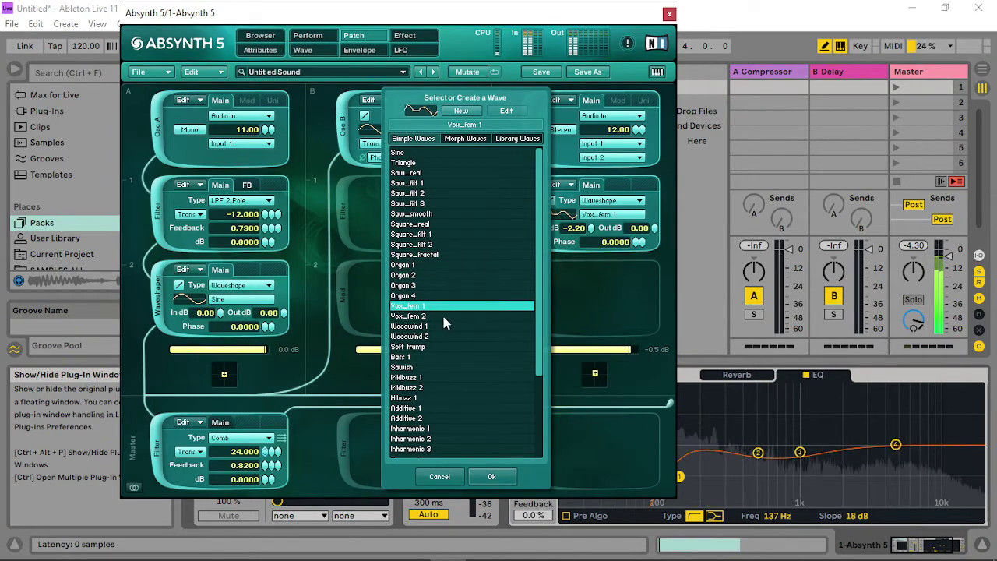
left_click(493, 477)
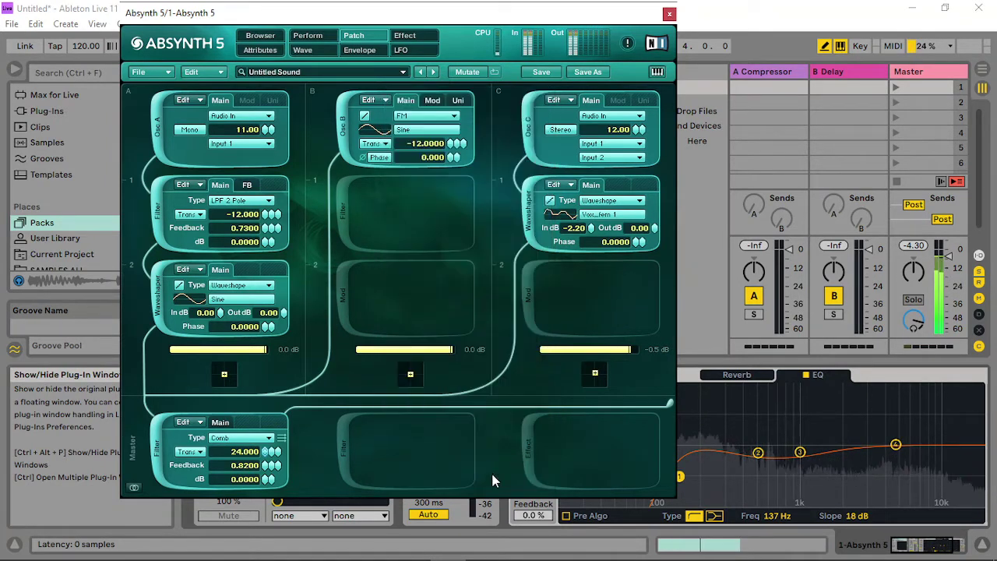
- Add a second Waveshape module in channel C and set its In dB to -8.90
left_click(529, 299)
left_click(630, 286)
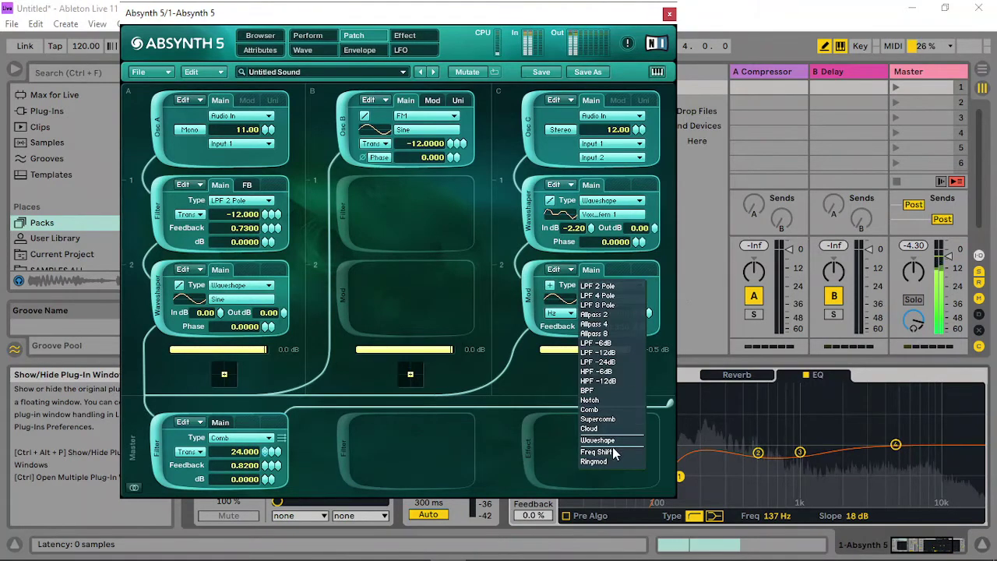
left_click(612, 442)
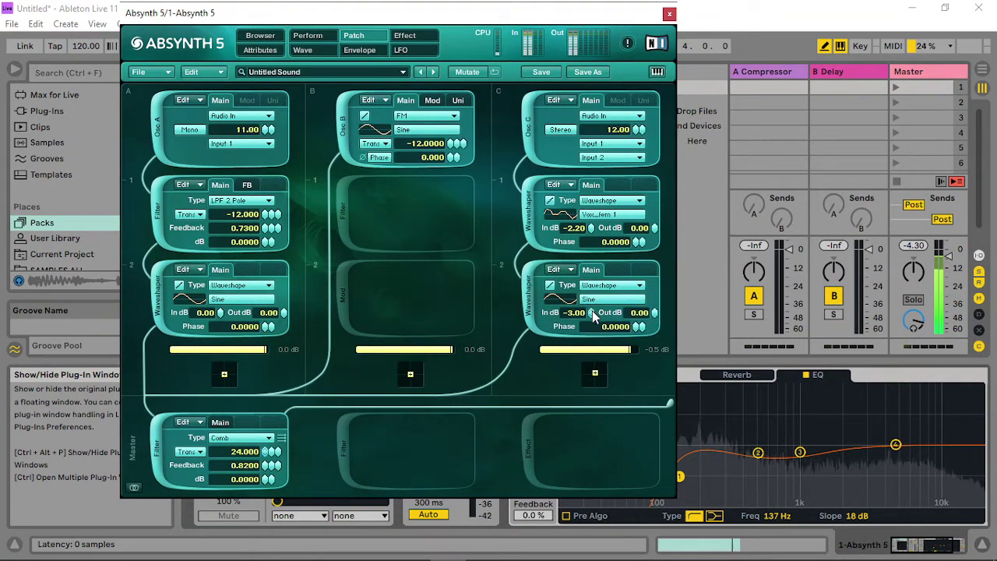
left_click_drag(591, 313, 589, 357)
- Set the first channel C waveshaper's wave to Square_real and switch off the second waveshaper
left_click(616, 214)
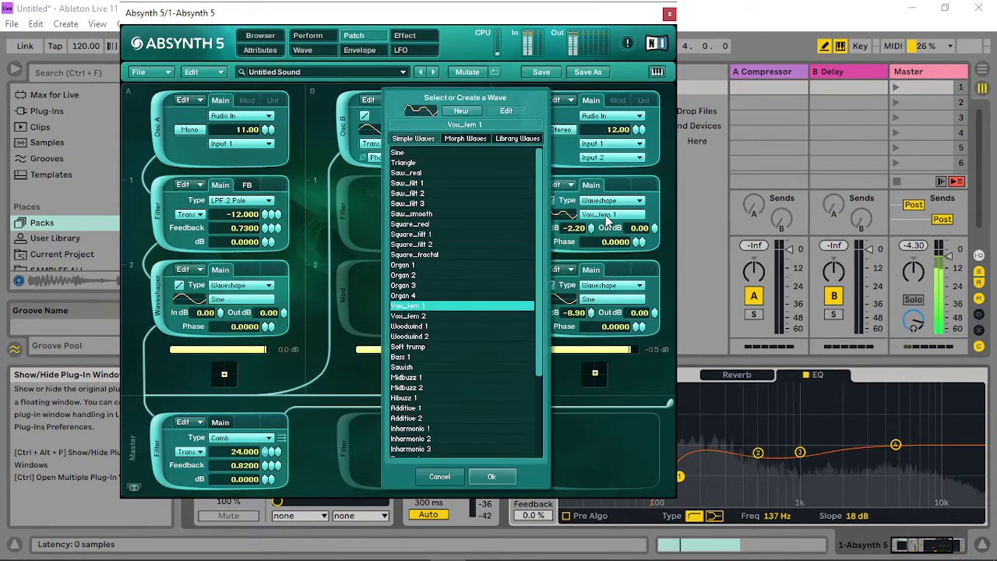
left_click(445, 225)
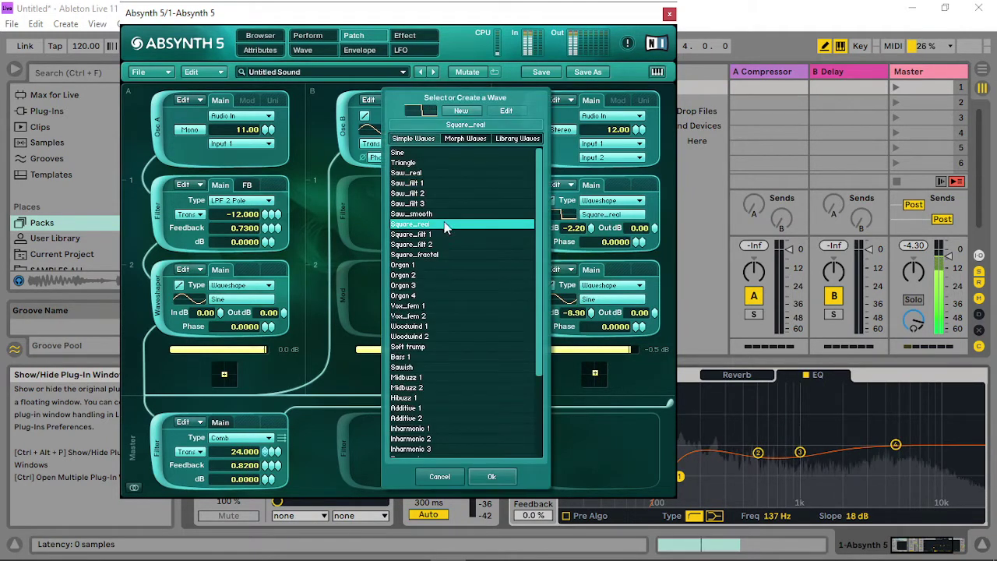
left_click(621, 440)
left_click(528, 292)
- Audition simple waves such as Additive 2 and Midbuzz 2 on channel C's waveshaper, and choose the morph wave Analog 1
left_click(608, 215)
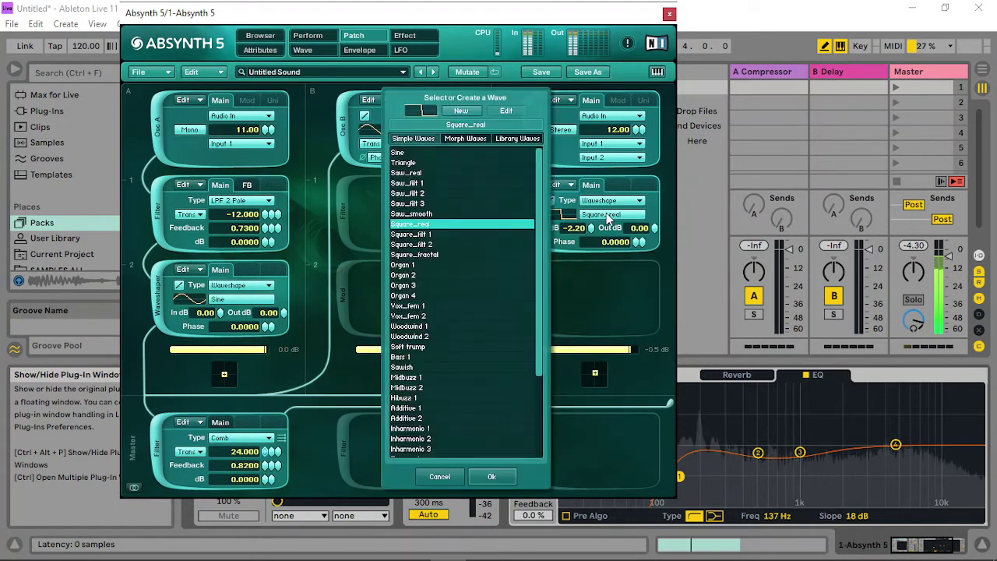
left_click(426, 358)
left_click(427, 418)
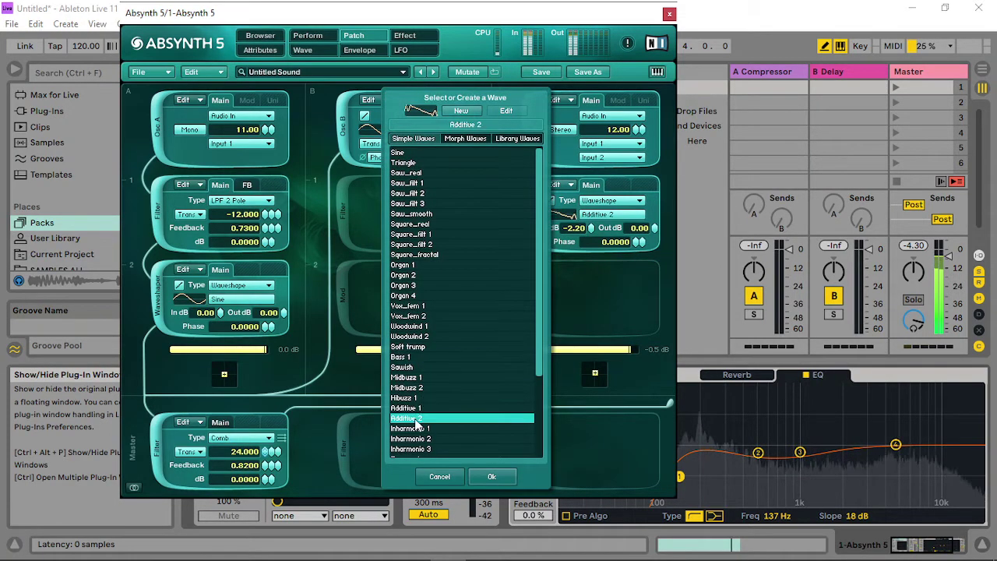
left_click(419, 388)
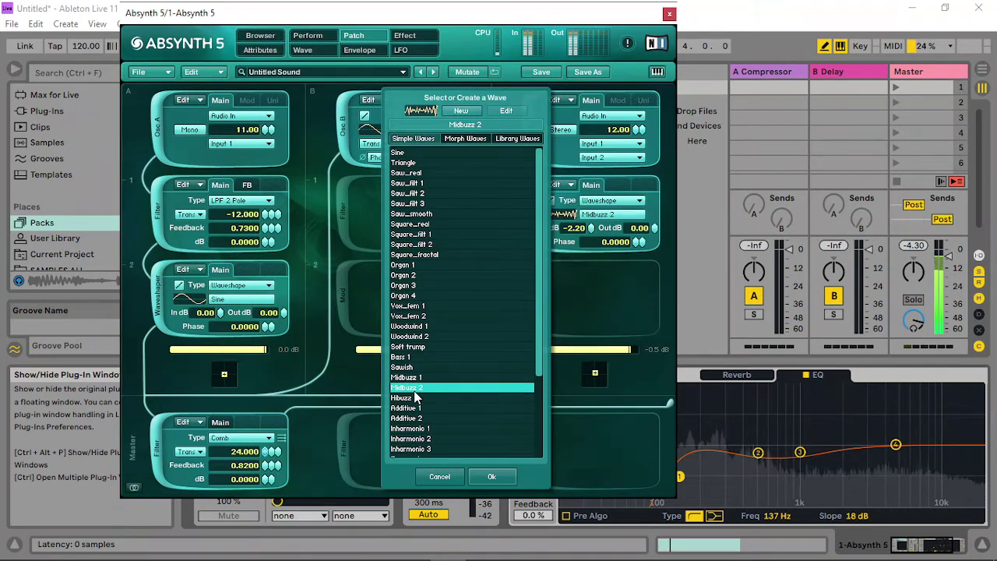
left_click(467, 139)
left_click(413, 255)
left_click(409, 225)
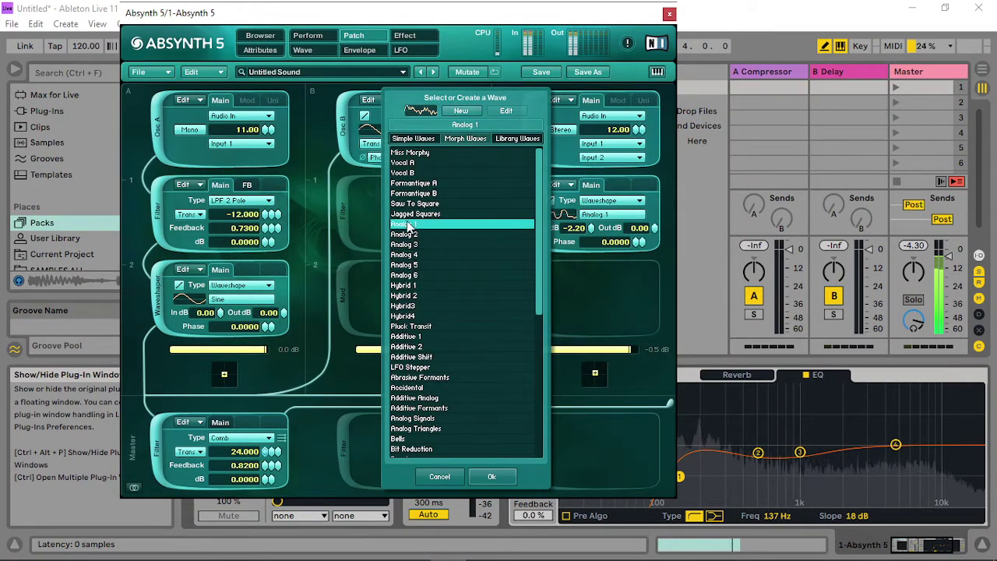
left_click(491, 476)
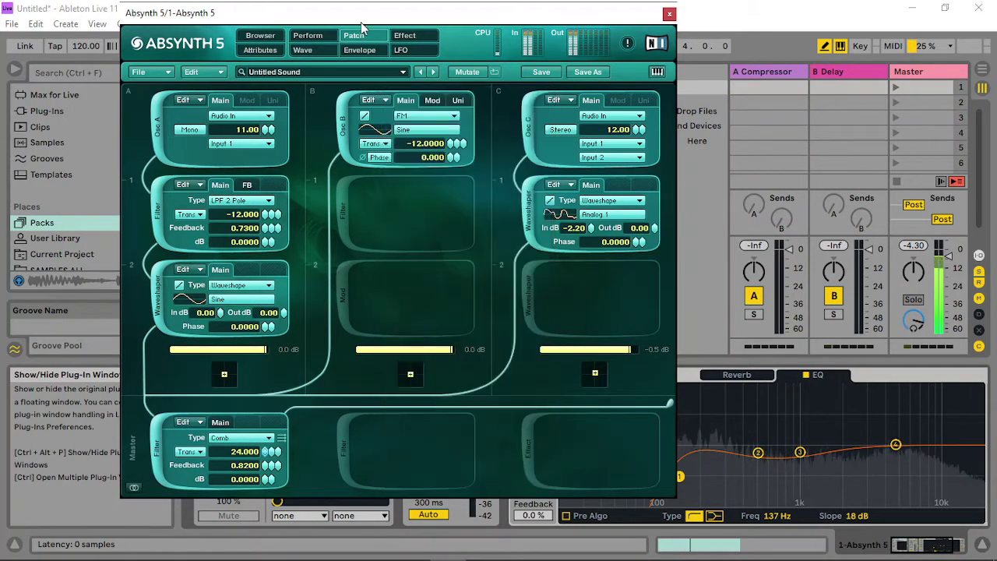
- Assign LFO 1 to Mod Wave Morph on channel C's module slots with a depth of 100
left_click(421, 49)
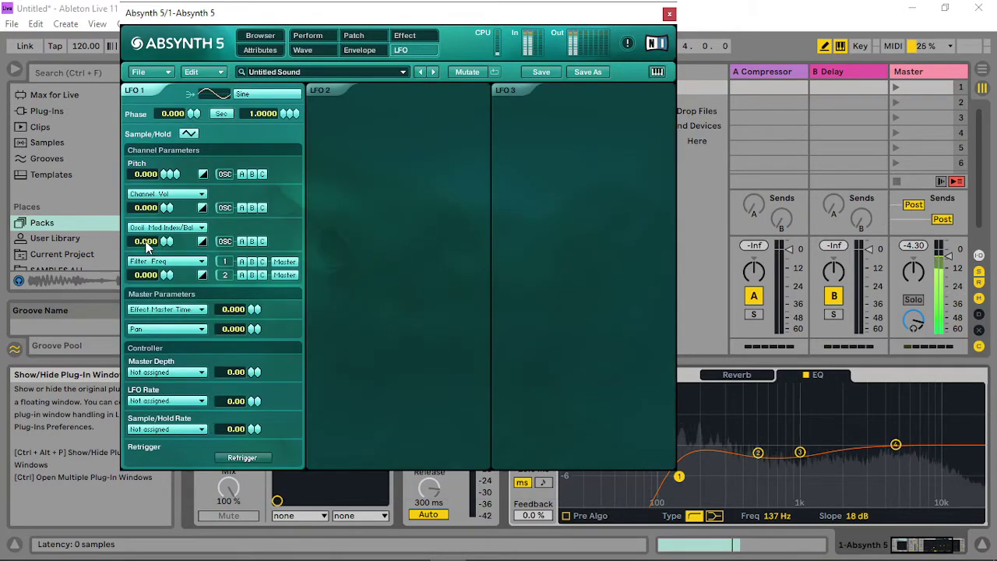
left_click(184, 263)
scroll(226, 307, "down", 2)
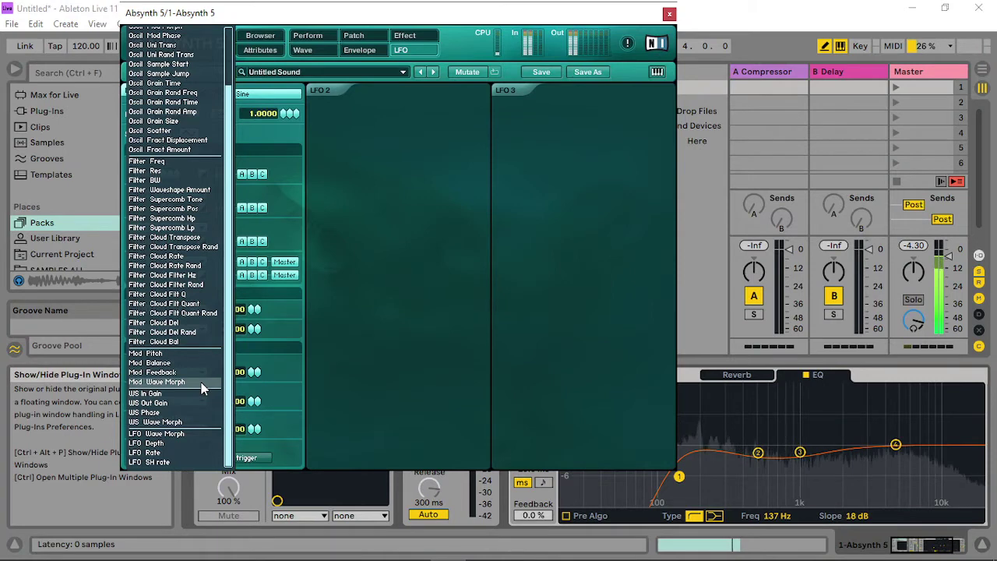
left_click(201, 382)
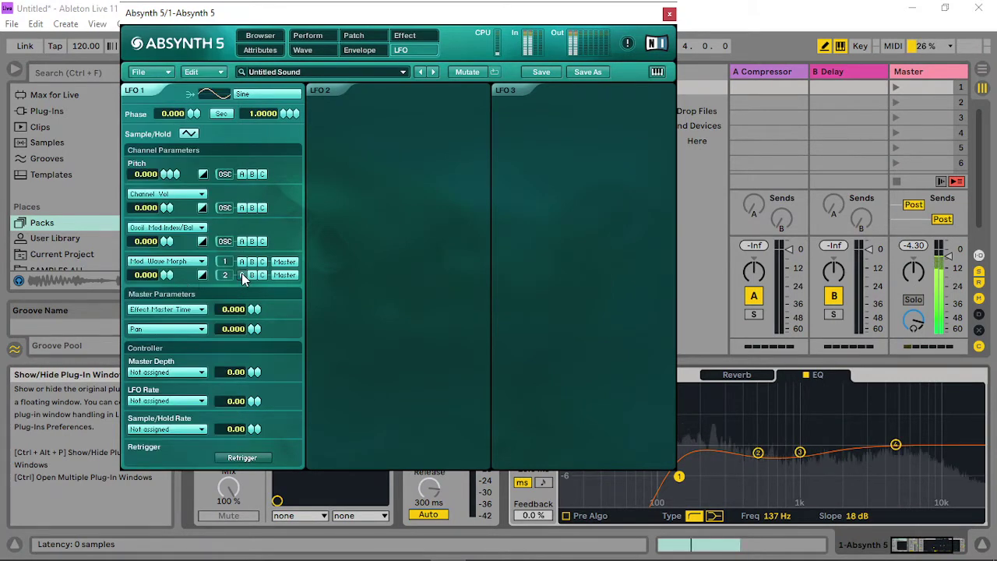
left_click(262, 275)
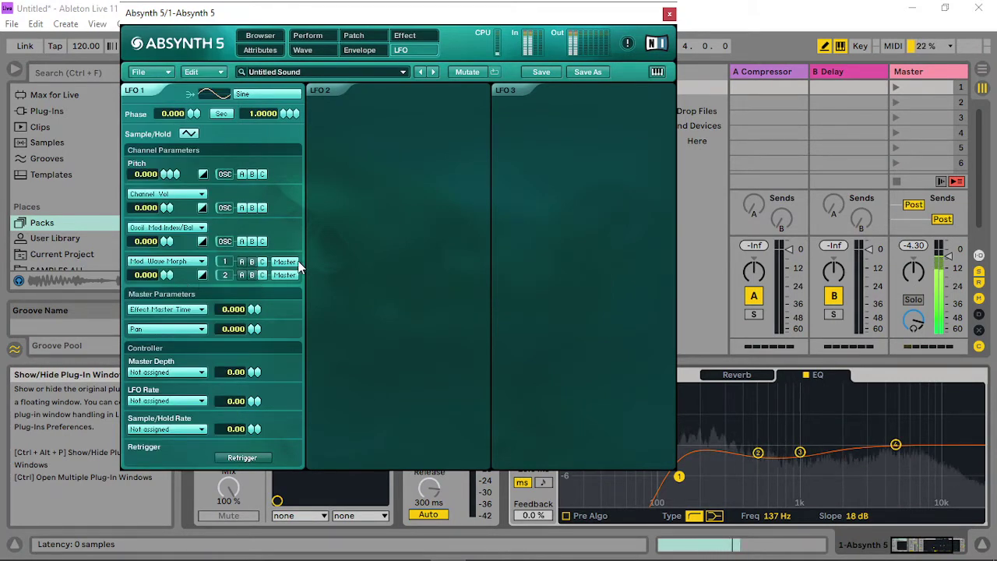
left_click_drag(171, 272, 179, 181)
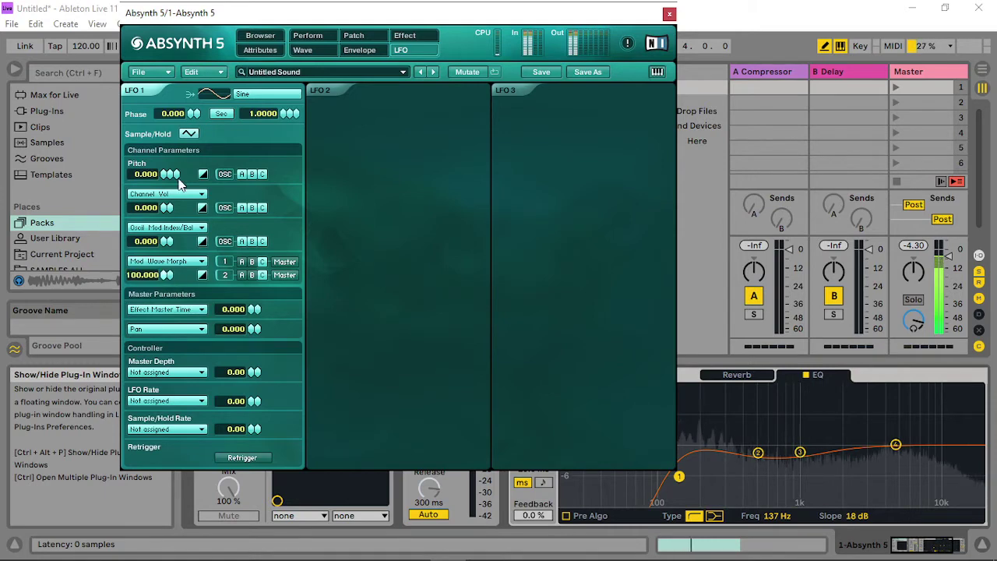
- Change LFO 1's modulation target from the modulator's wave morph to WS Wave Morph
left_click(369, 36)
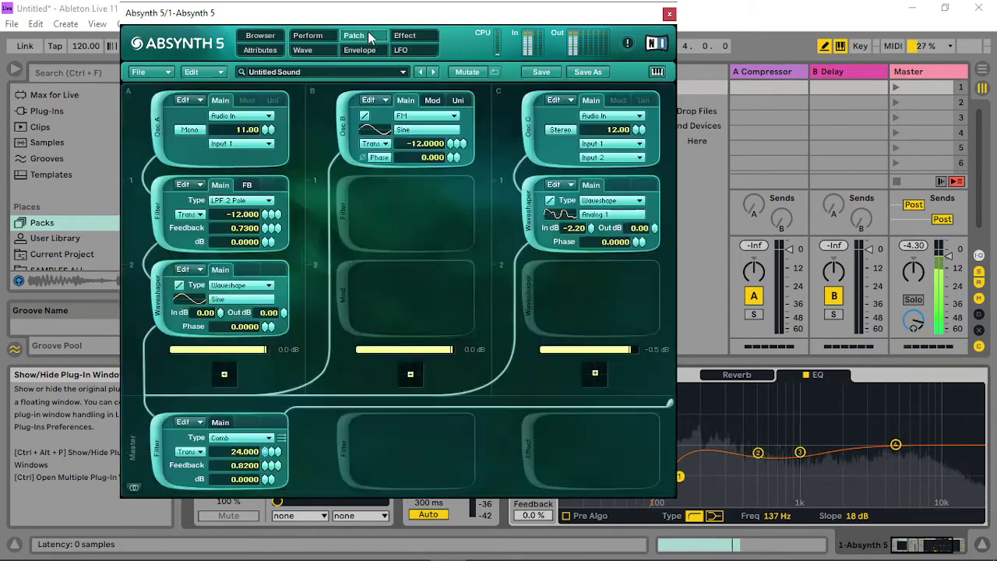
left_click(417, 50)
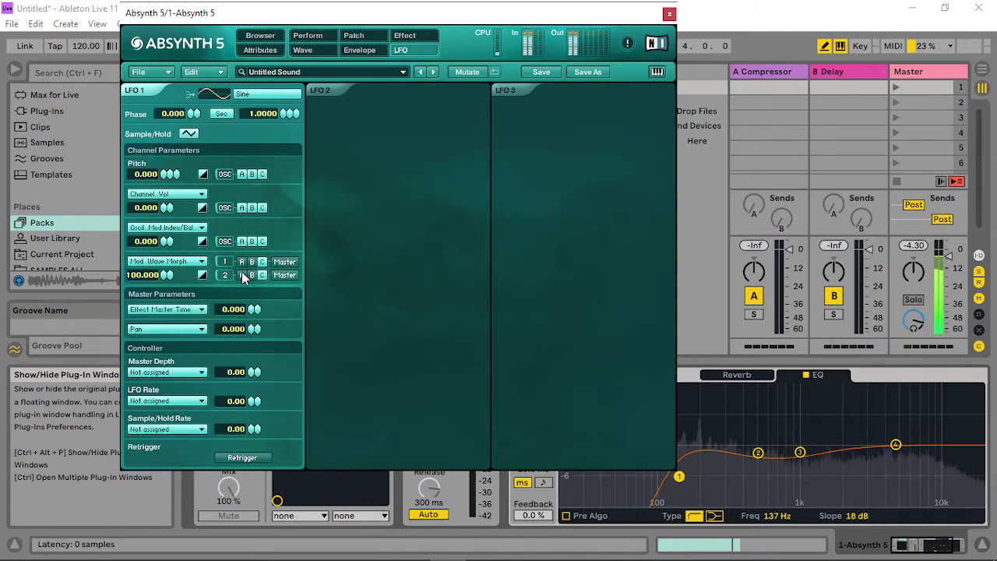
left_click(189, 264)
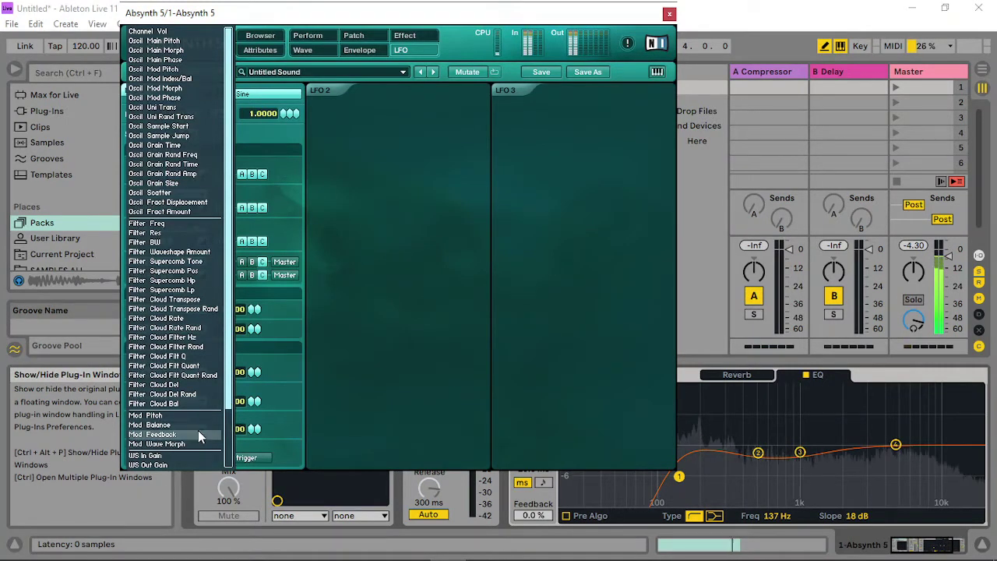
left_click_drag(228, 390, 230, 436)
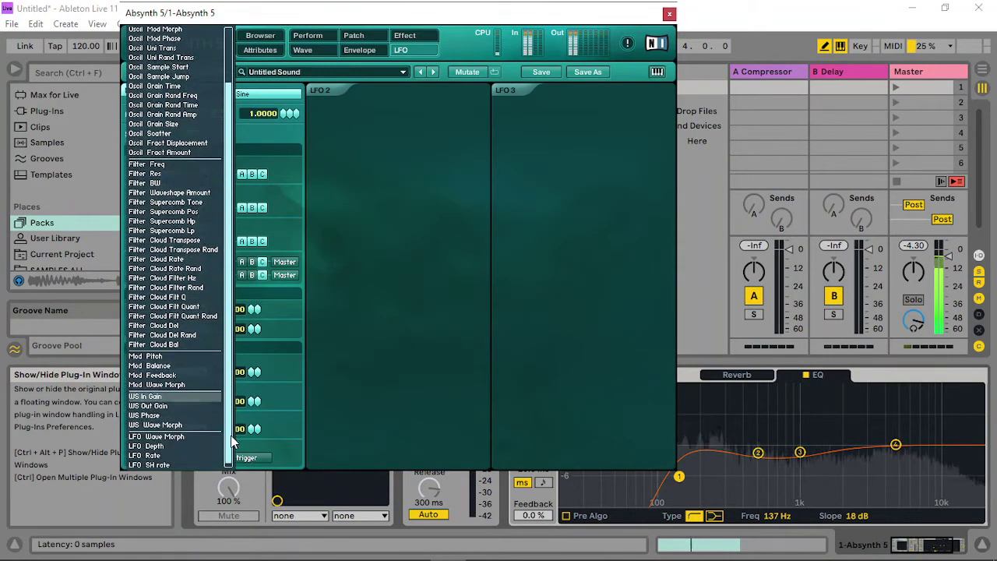
left_click(179, 426)
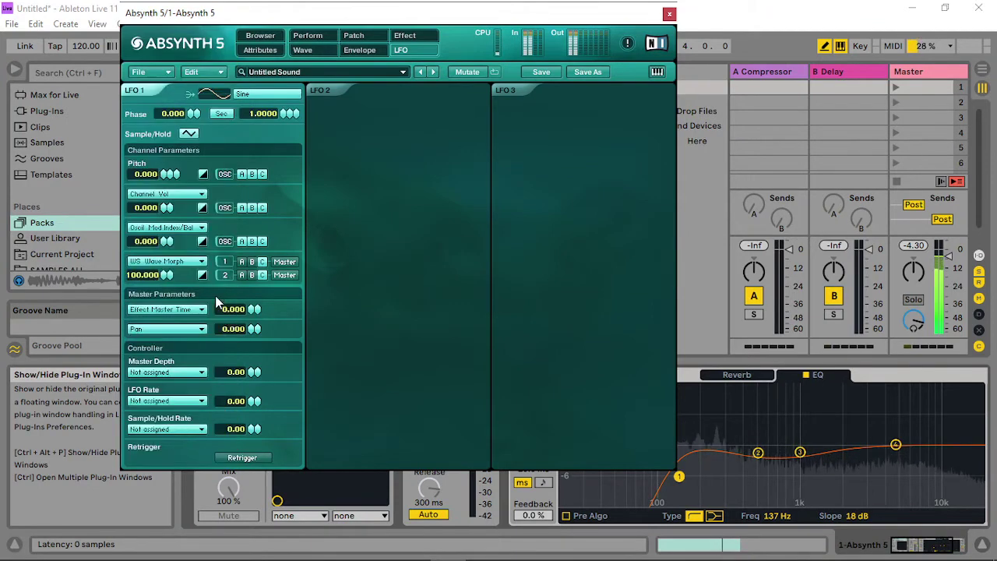
- Switch channel C's second waveshaper back on and raise its In dB to -2.70
left_click(353, 36)
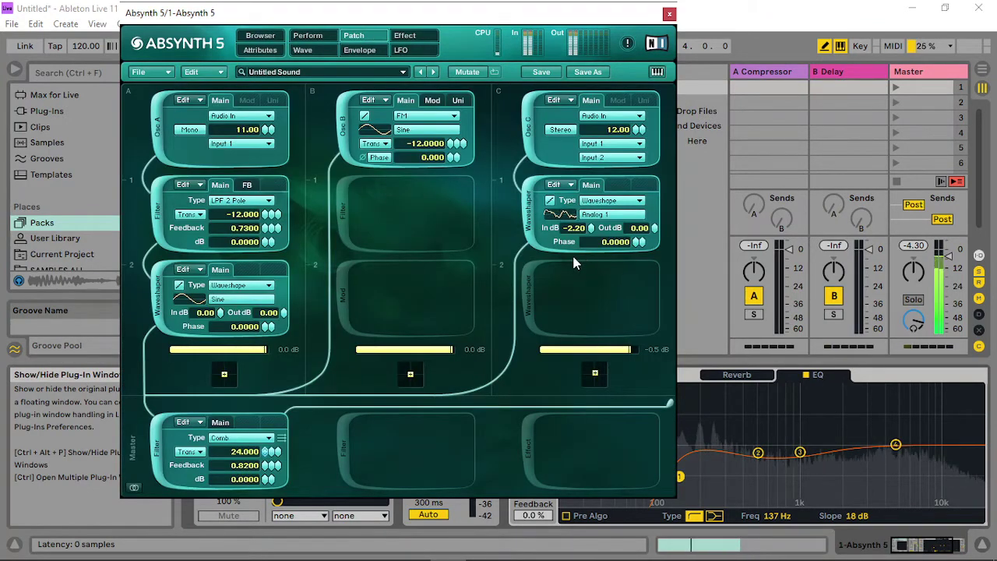
left_click(529, 299)
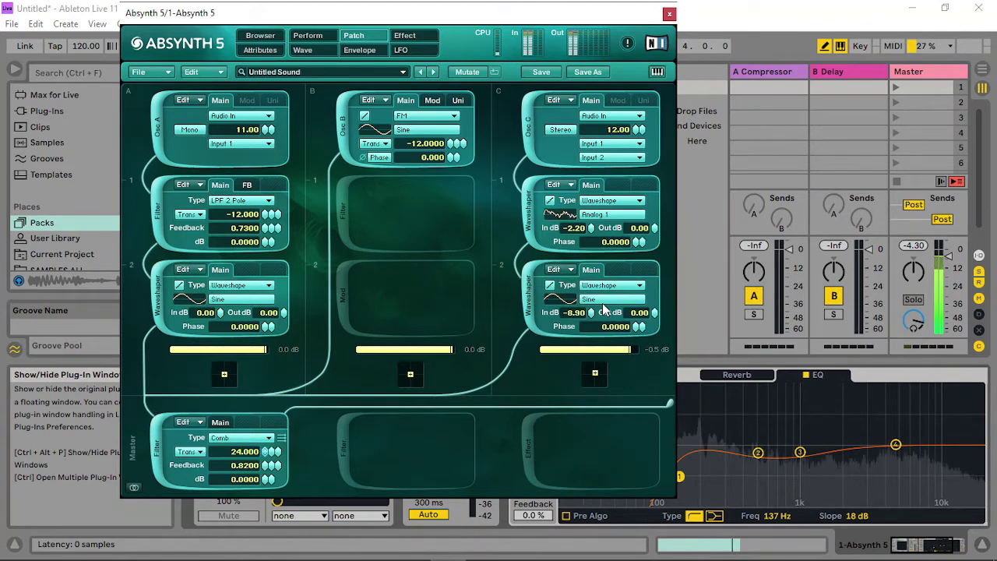
left_click_drag(590, 312, 597, 268)
- Nudge the pan positions of channels C and B slightly away from centre
left_click_drag(595, 373, 594, 378)
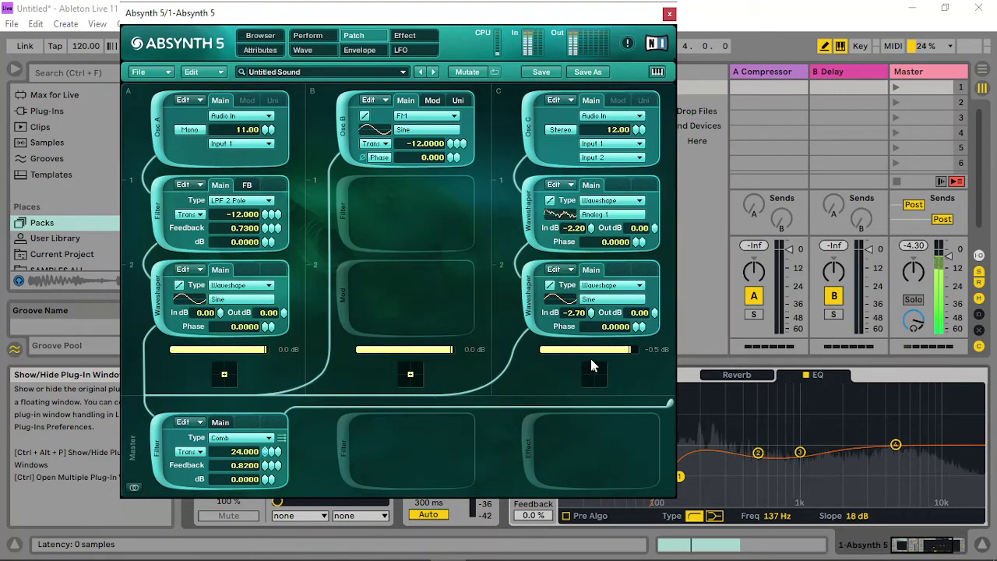
left_click_drag(595, 377, 596, 382)
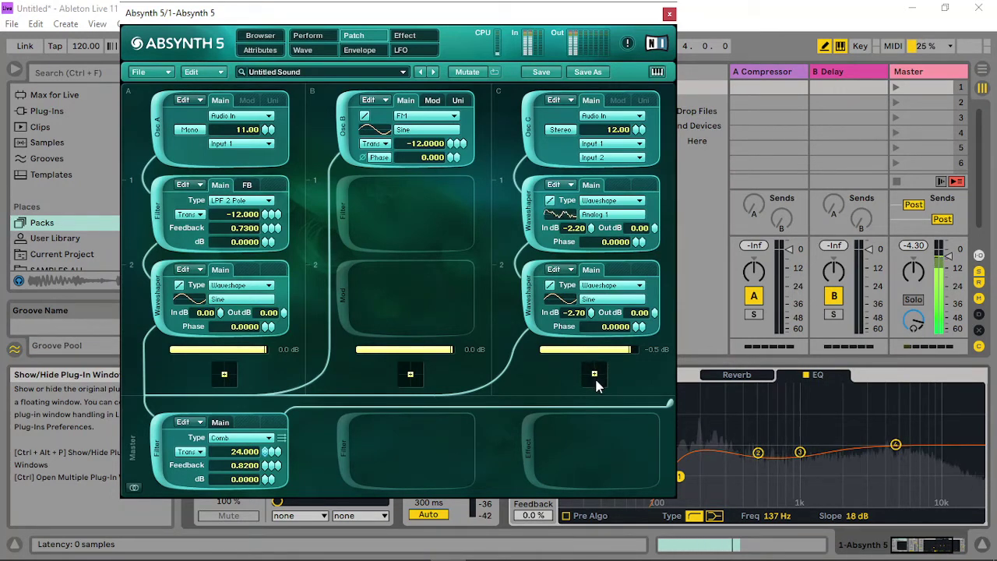
left_click_drag(410, 373, 414, 385)
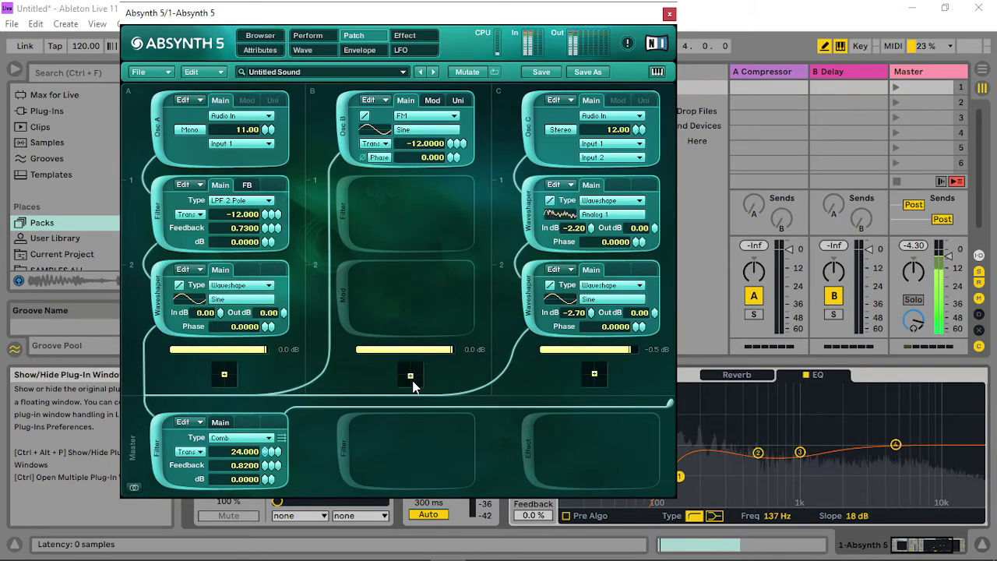
- Close the Absynth window and add the Beat Repeat audio effect to the drum loop track
left_click(669, 14)
left_click(544, 71)
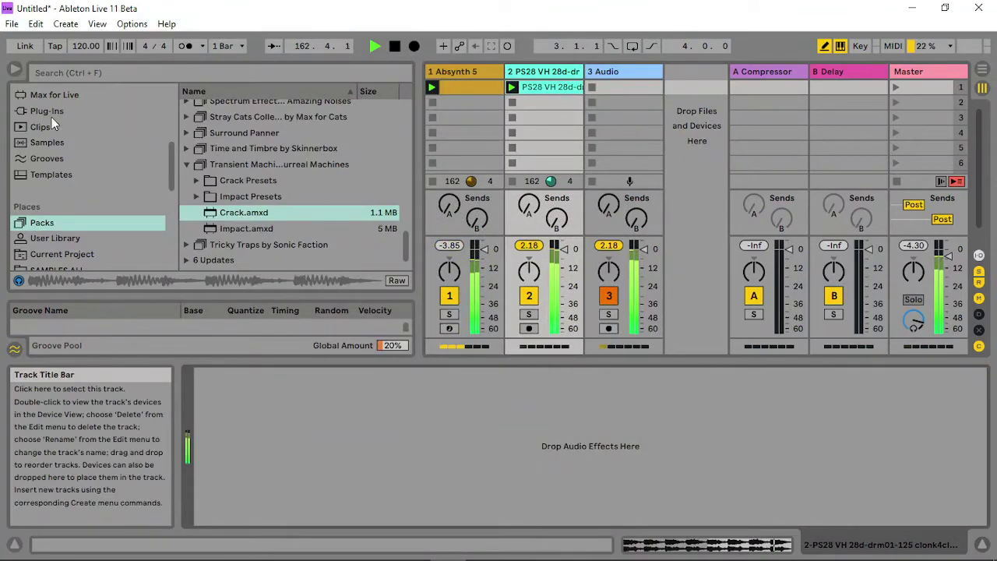
scroll(52, 117, "up", 2)
left_click(52, 118)
scroll(239, 127, "up", 2)
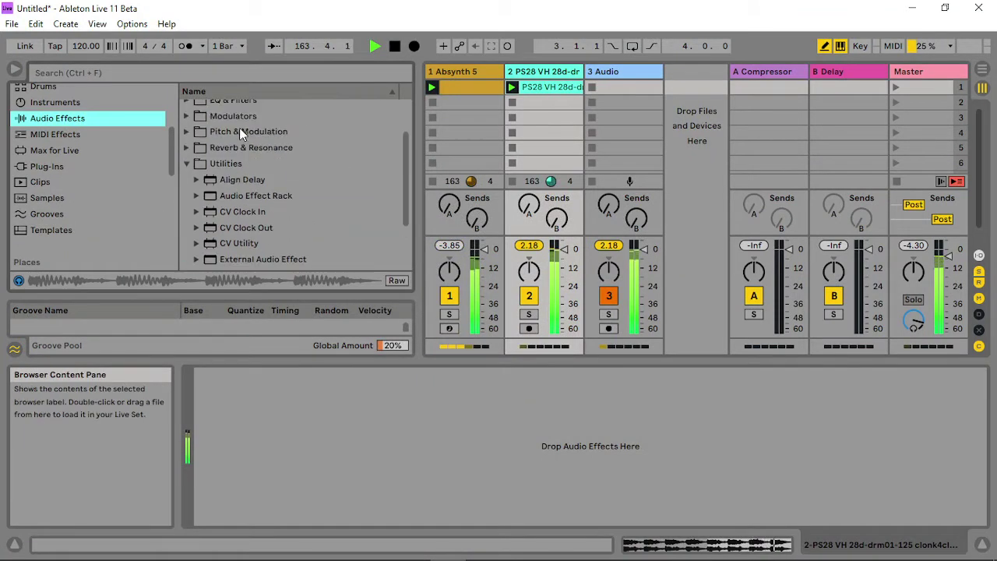
scroll(239, 127, "up", 2)
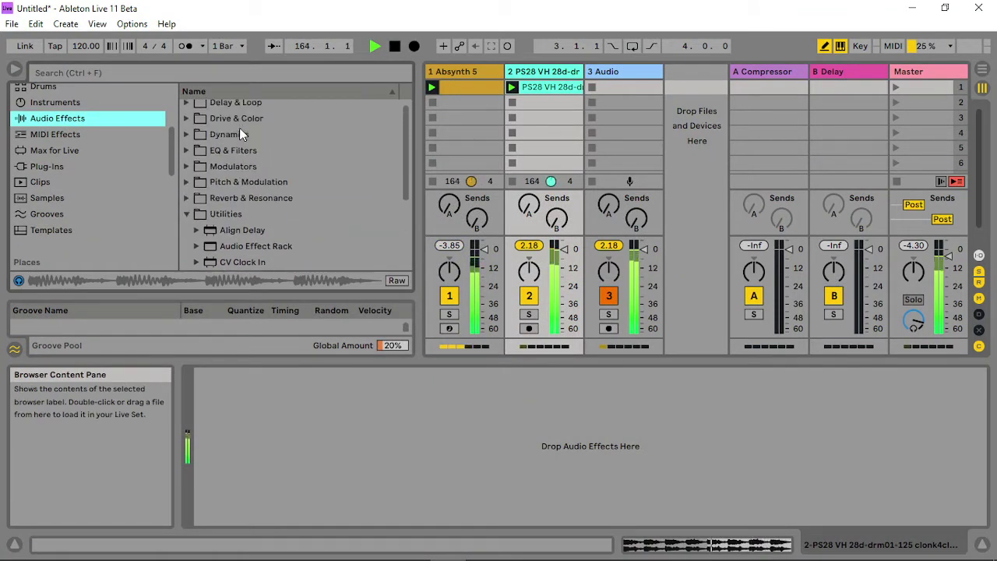
left_click(186, 107)
left_click_drag(249, 122, 453, 484)
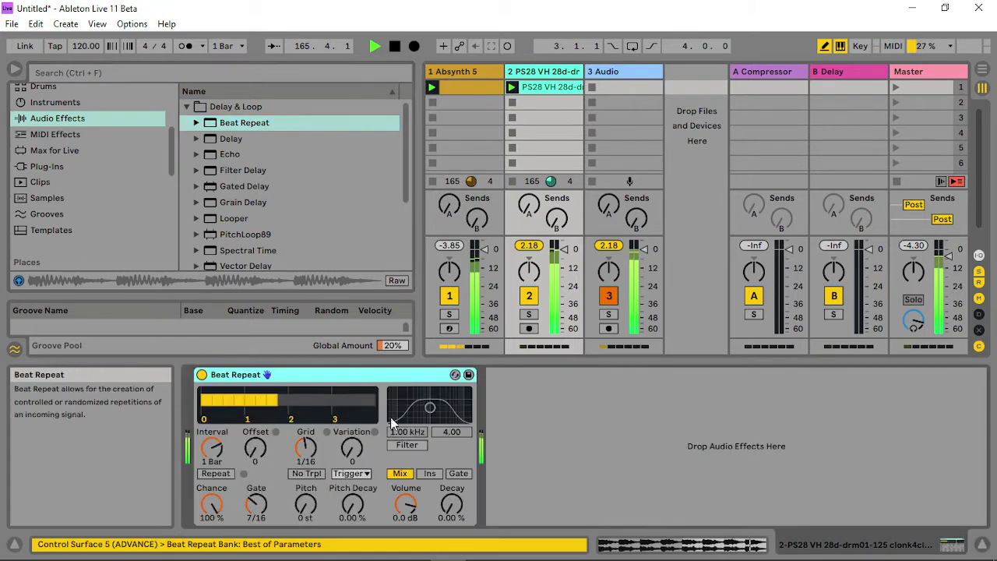
- Set Beat Repeat's Interval to 2 Bars and its Gate to 2/16
left_click_drag(256, 505, 256, 488)
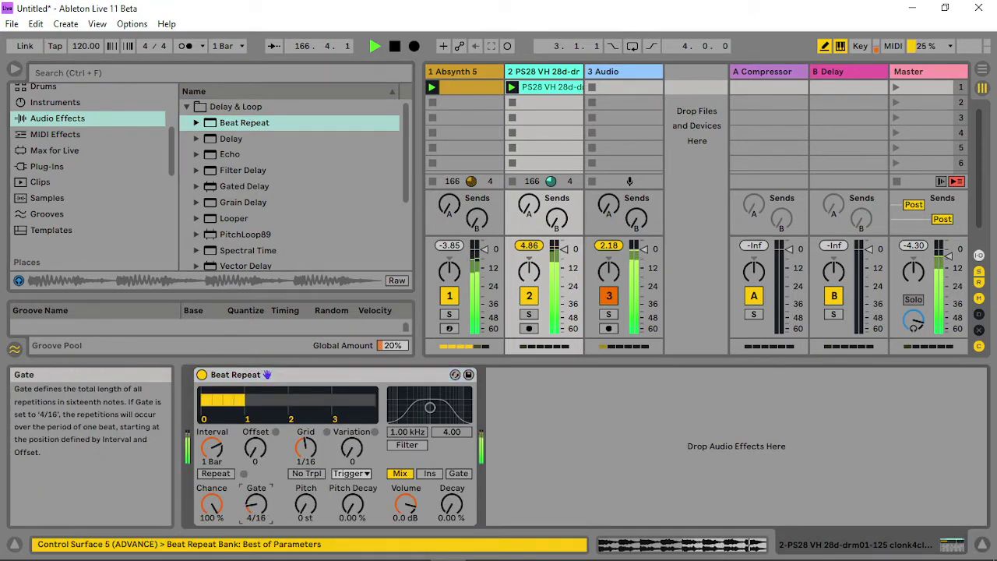
left_click_drag(212, 450, 212, 442)
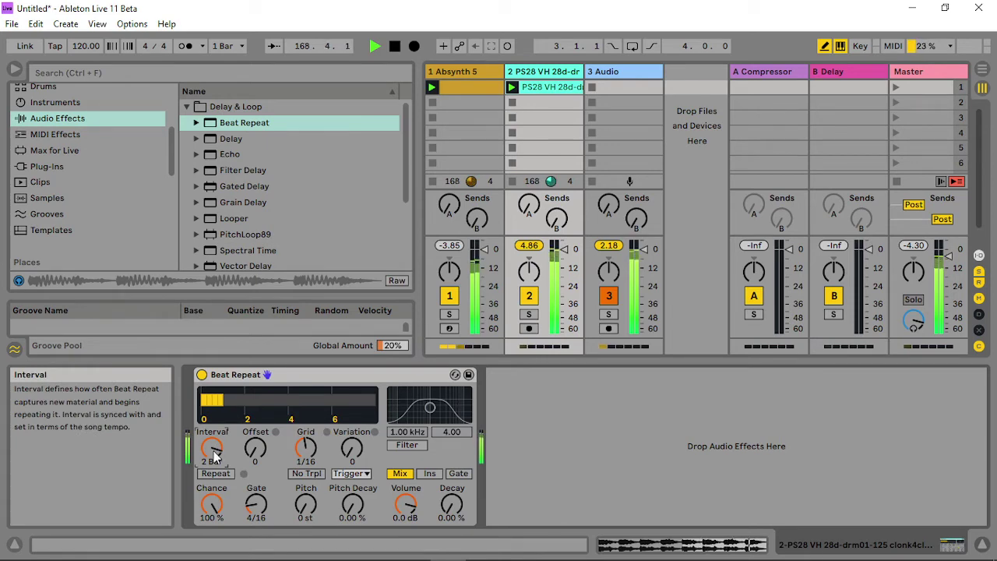
left_click_drag(256, 505, 256, 514)
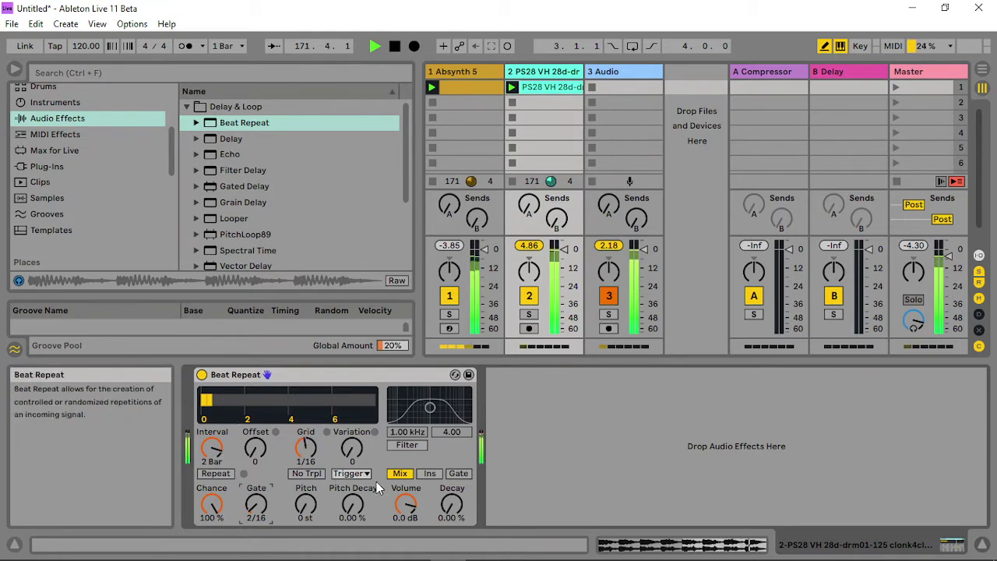
- Set Beat Repeat's Offset to 1/16, its Volume to 6.0 dB and its Decay to 9.52 %
left_click_drag(405, 506, 405, 503)
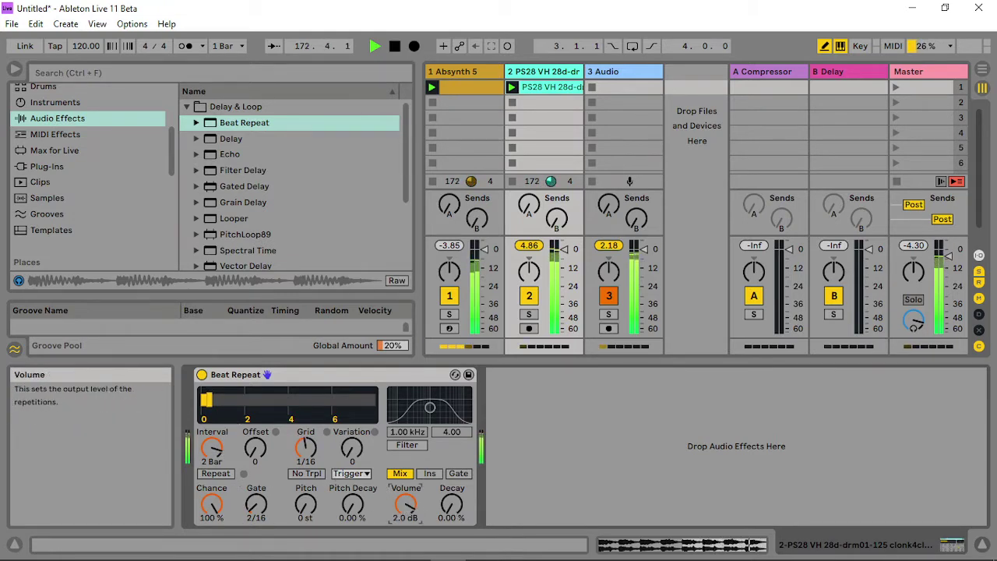
left_click_drag(255, 448, 254, 444)
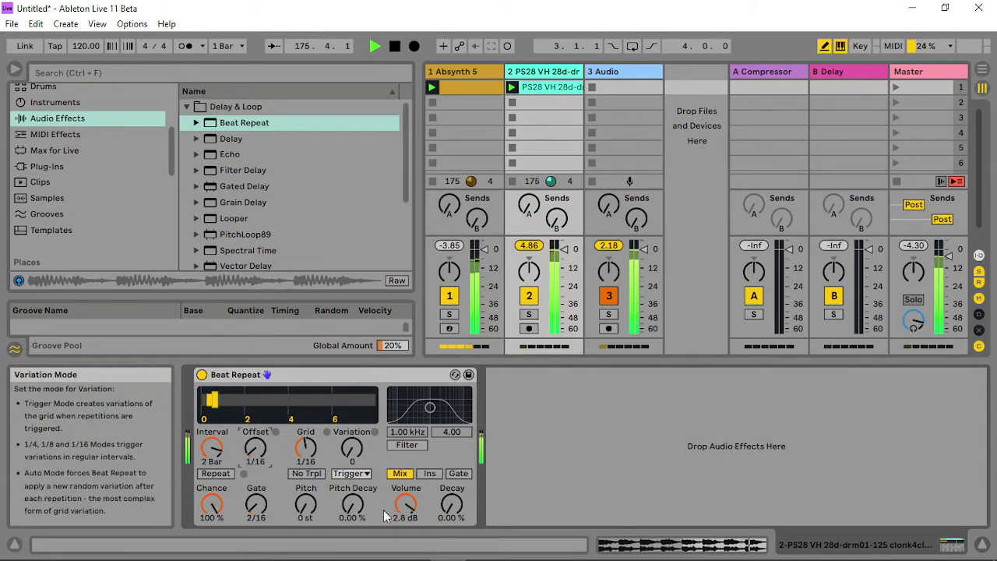
left_click_drag(405, 505, 405, 483)
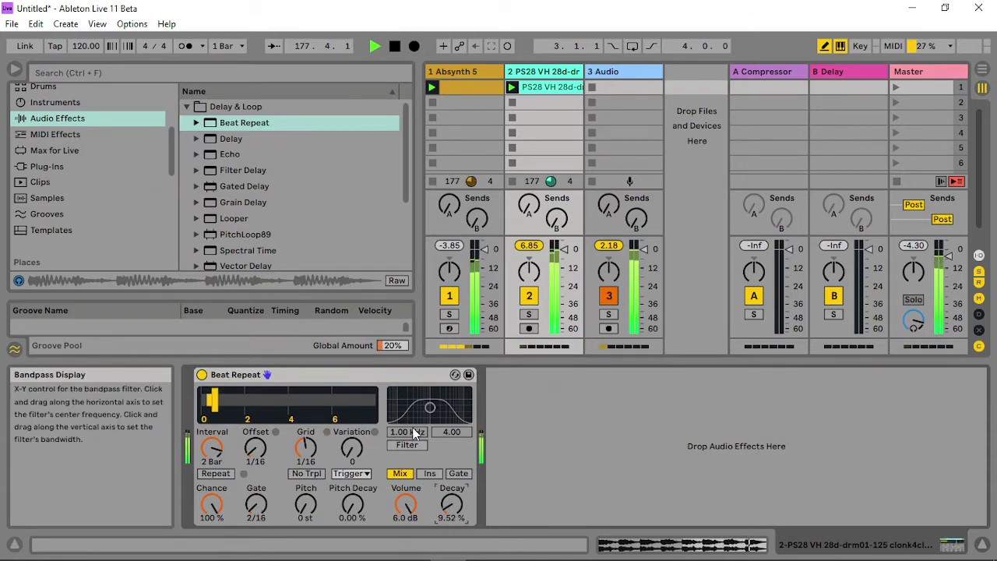
- Set Beat Repeat's Offset to 2/16 and its Interval to 1 Bar
mouse_move(257, 504)
left_mouse_down()
mouse_move(256, 495)
mouse_move(256, 514)
left_mouse_up()
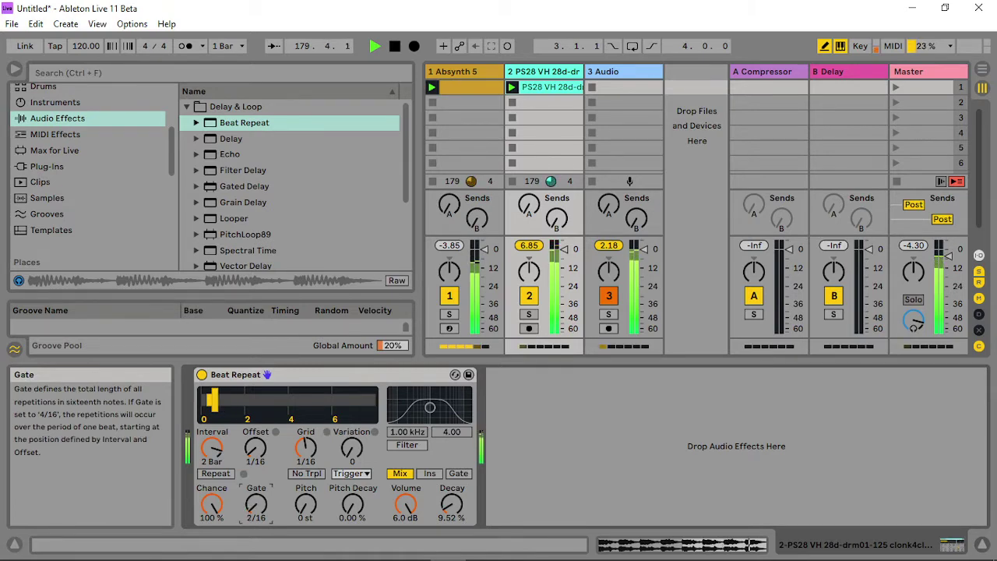
left_click_drag(250, 450, 249, 444)
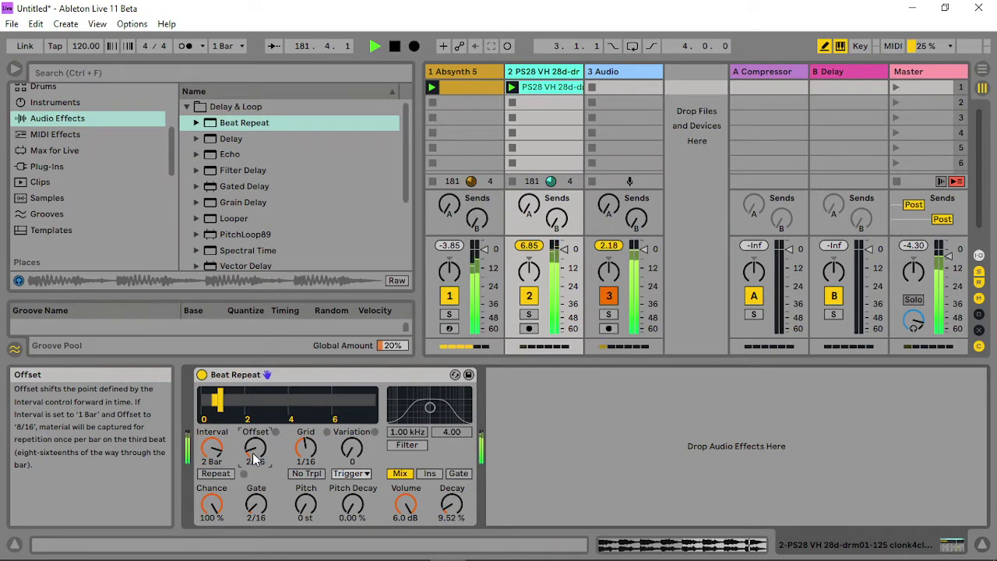
left_click_drag(213, 449, 215, 460)
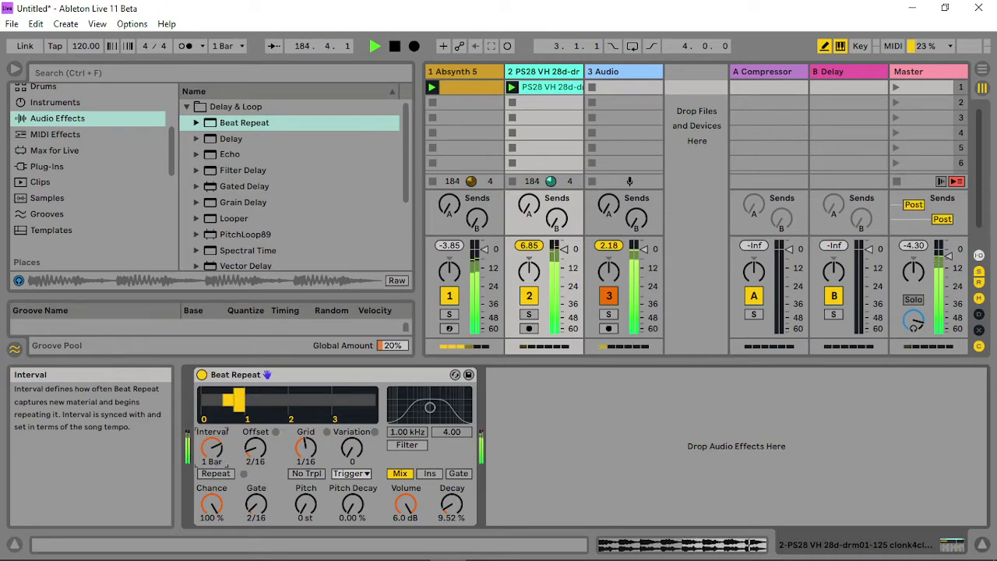
- Reopen Absynth from its track and set the second channel C waveshaper's In dB to -11.40
left_click(449, 72)
left_click(215, 374)
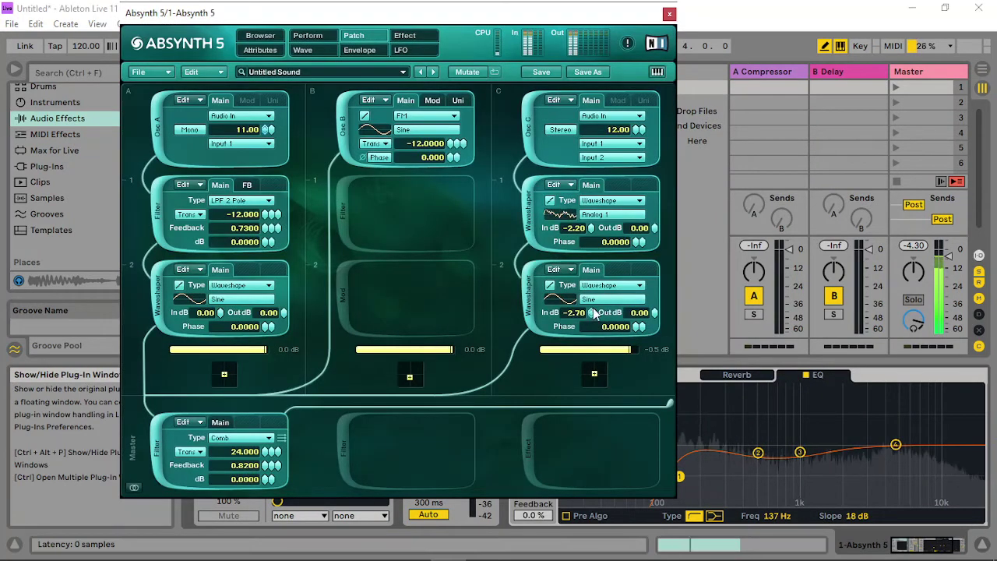
left_click_drag(591, 319, 587, 379)
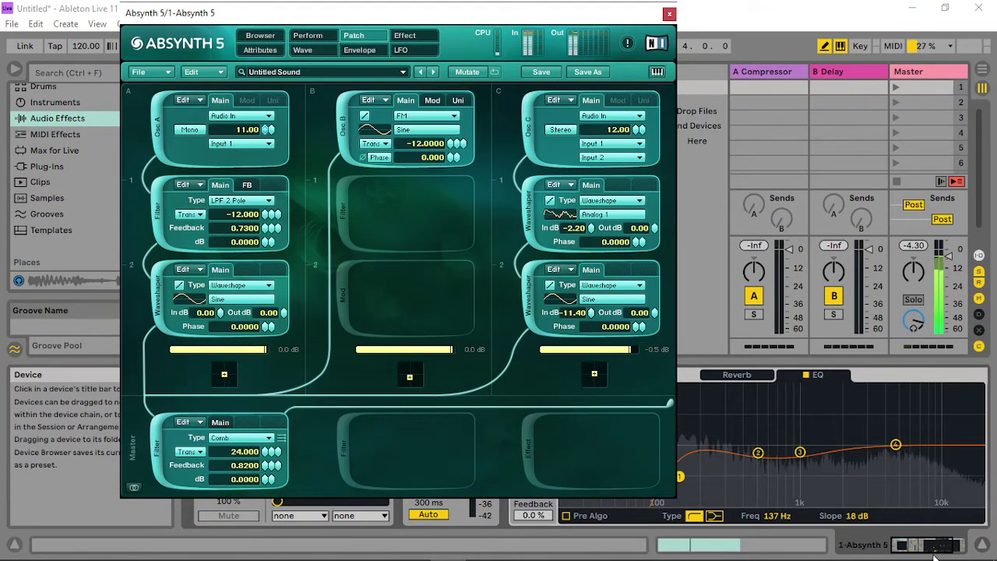
- Set the reverb's Dry/Wet to 48 % on the Absynth track
left_click_drag(935, 547, 948, 545)
left_click_drag(881, 500, 881, 510)
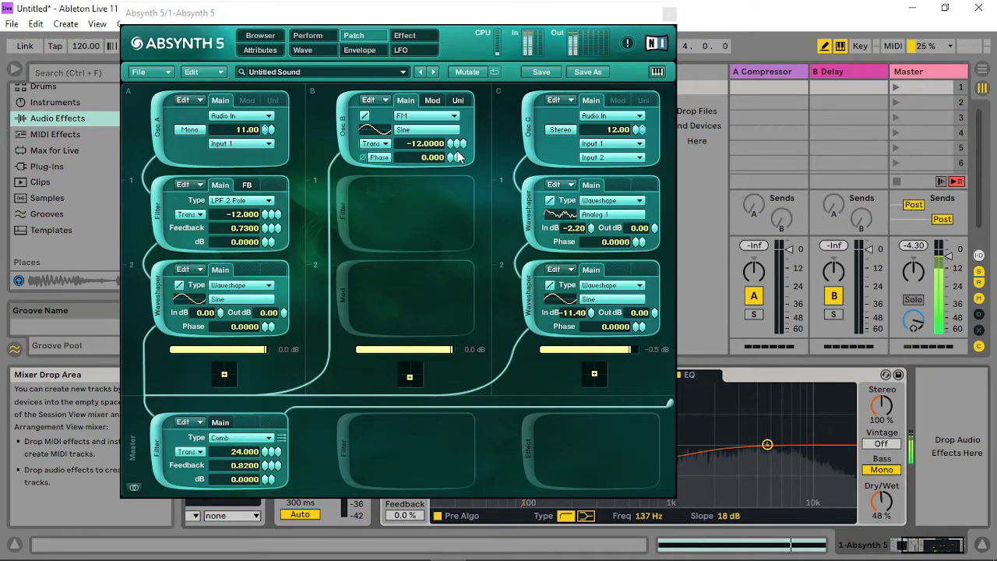
- Move the Absynth window aside and show the feedback settings of channel A's filter
left_click_drag(362, 18, 490, 14)
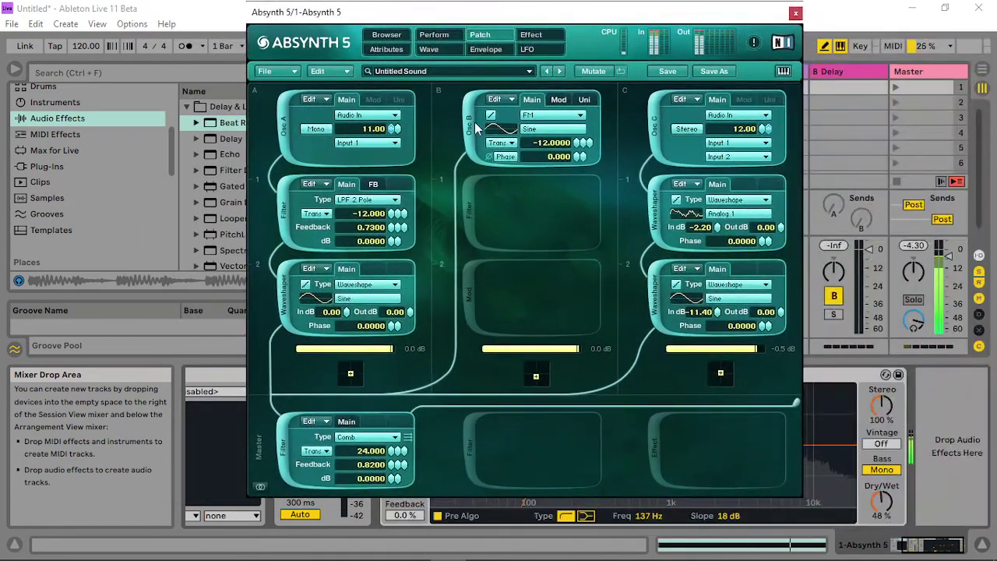
mouse_move(391, 213)
left_mouse_down()
mouse_move(382, 227)
mouse_move(391, 225)
left_mouse_up()
left_click(373, 184)
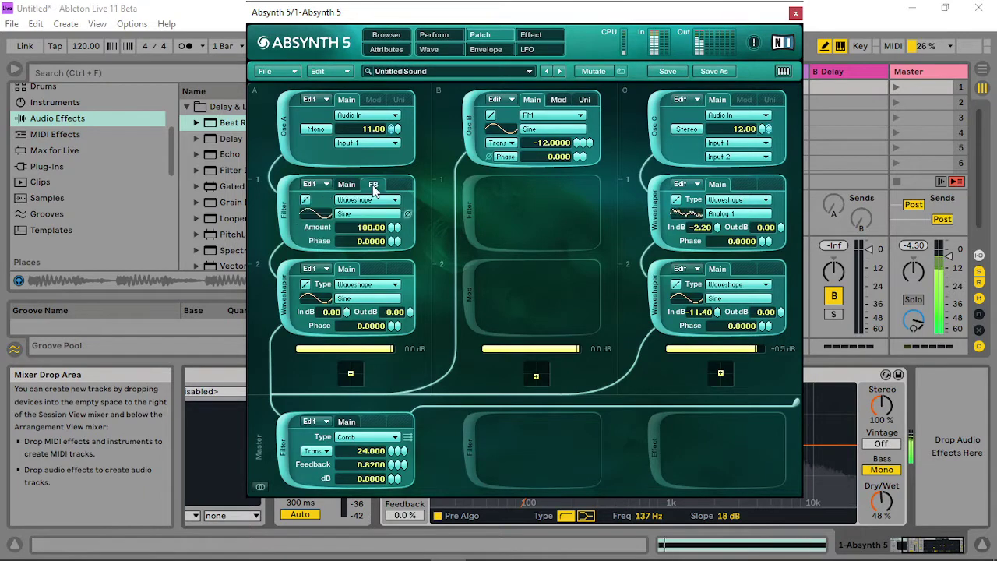
- Audition several morph waves for channel C's first waveshaper and choose Whistling Analog
left_click(734, 212)
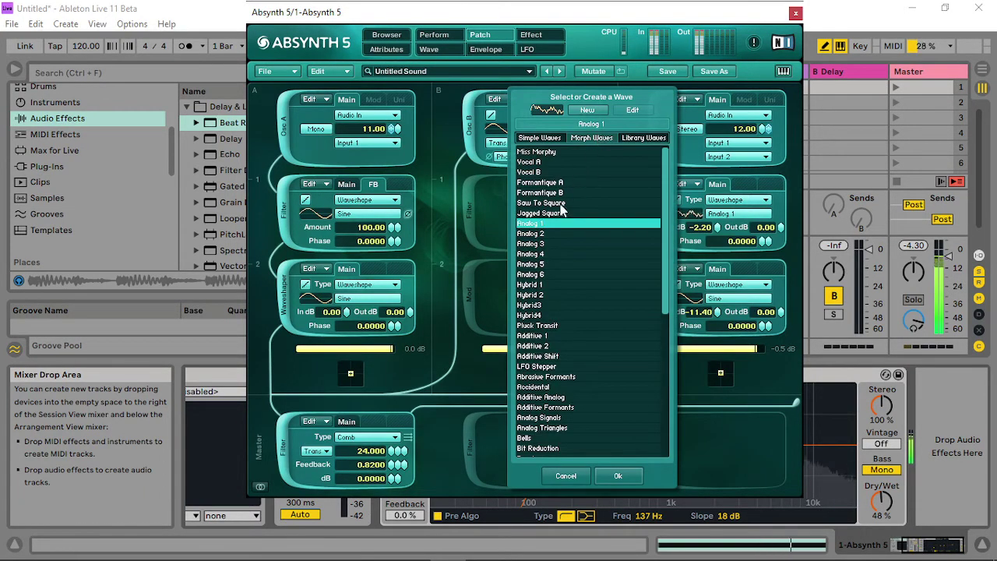
left_click(545, 202)
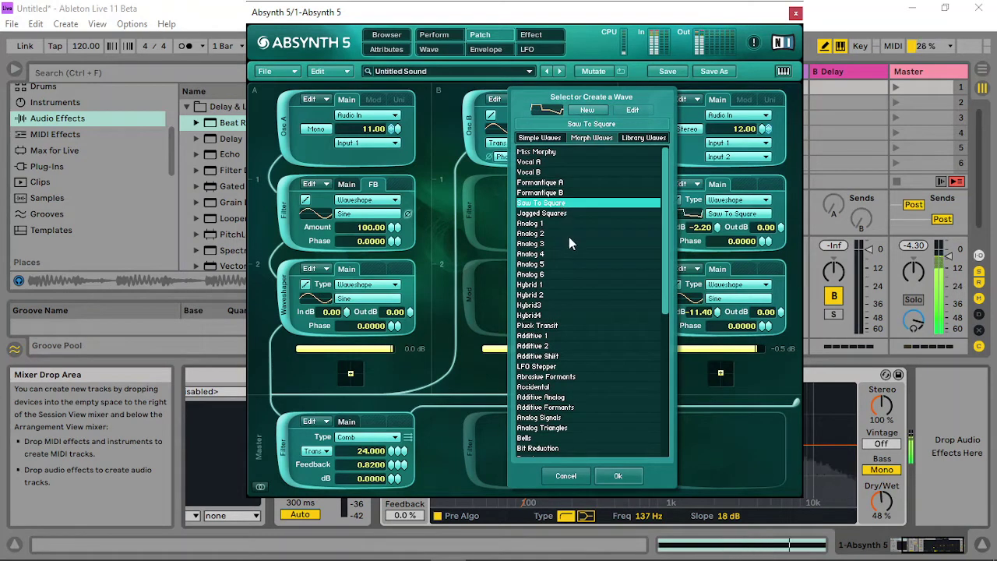
left_click(542, 335)
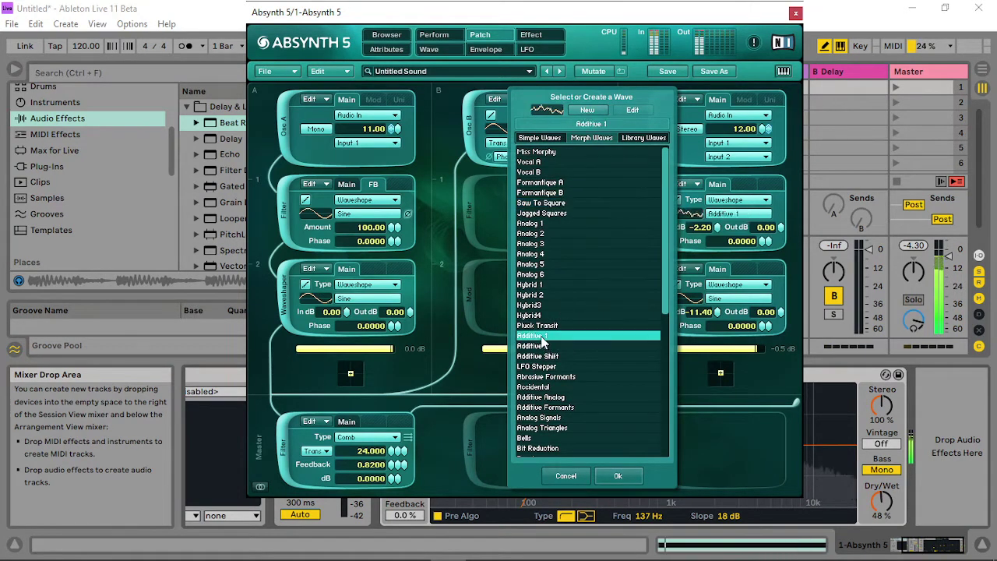
left_click(556, 398)
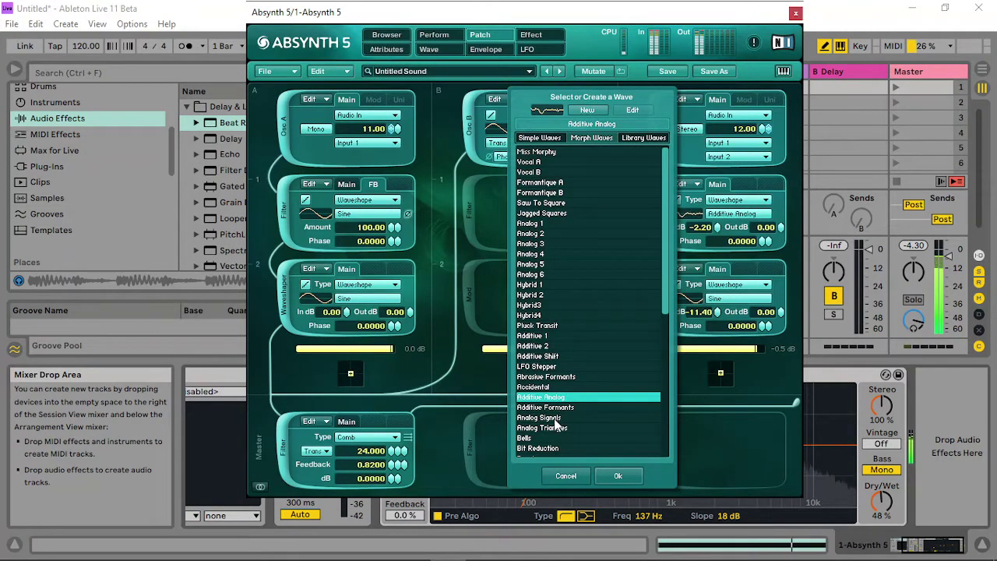
left_click(559, 419)
left_click_drag(669, 304, 664, 439)
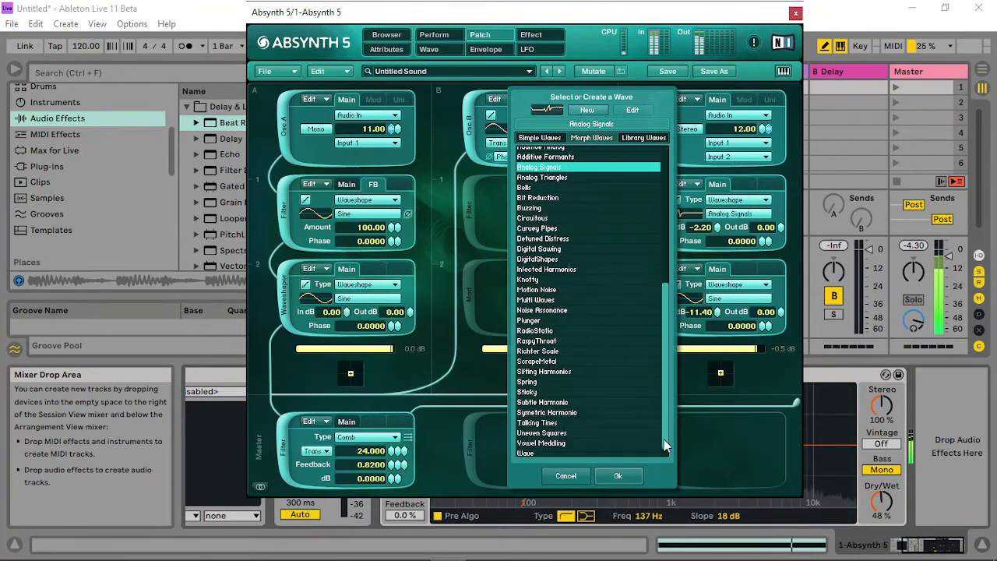
left_click(547, 321)
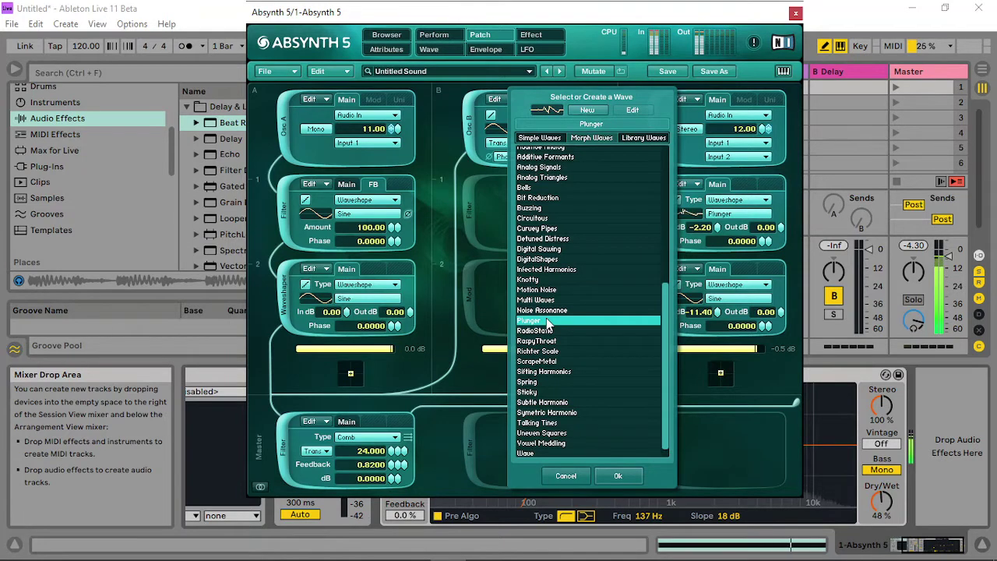
left_click(545, 340)
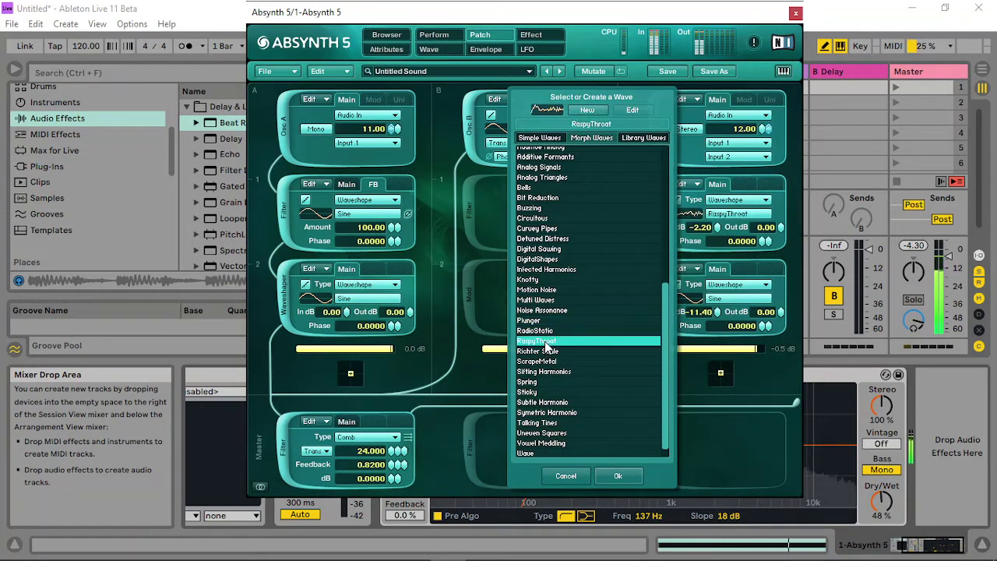
left_click(529, 382)
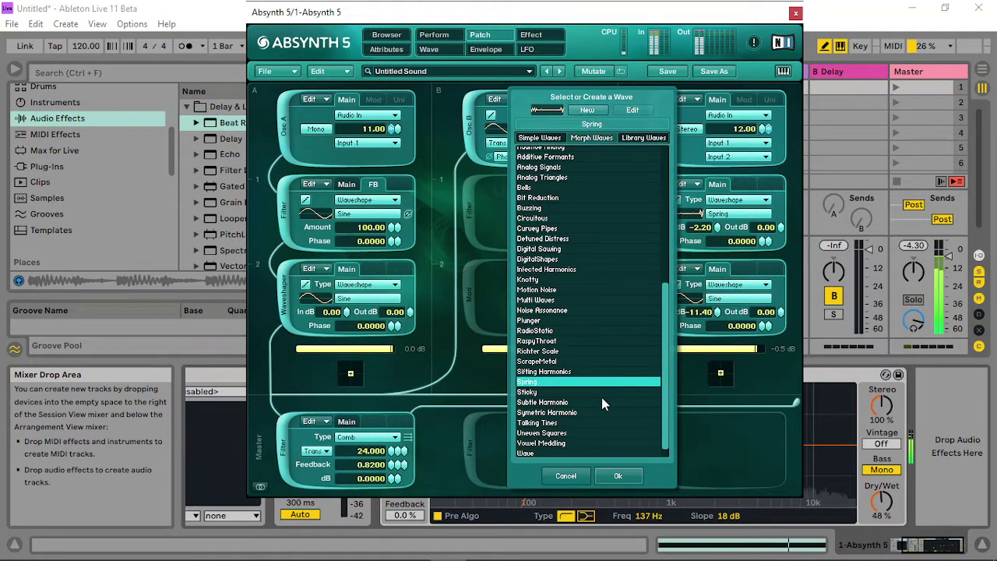
left_click(529, 392)
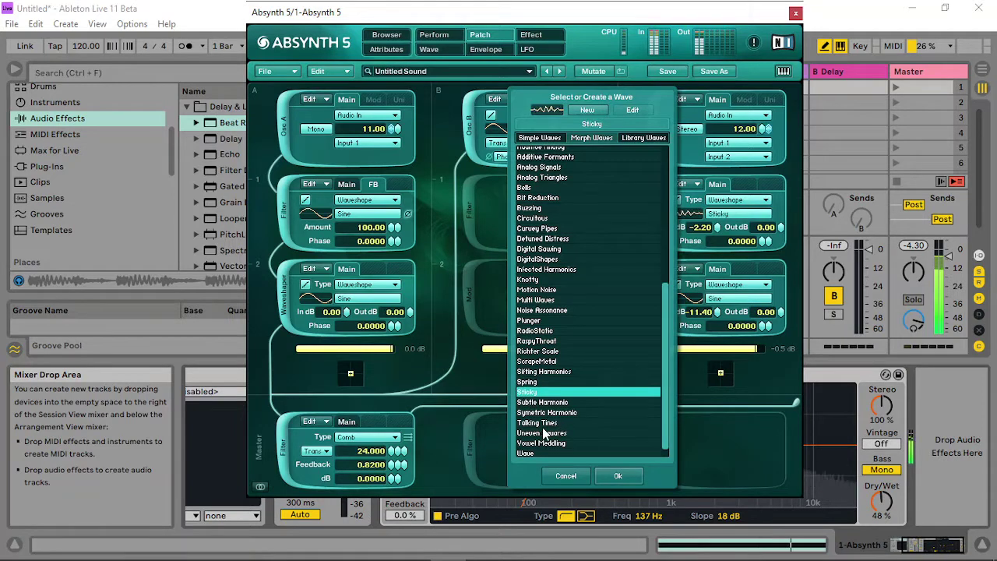
left_click(543, 424)
scroll(663, 403, "down", 1)
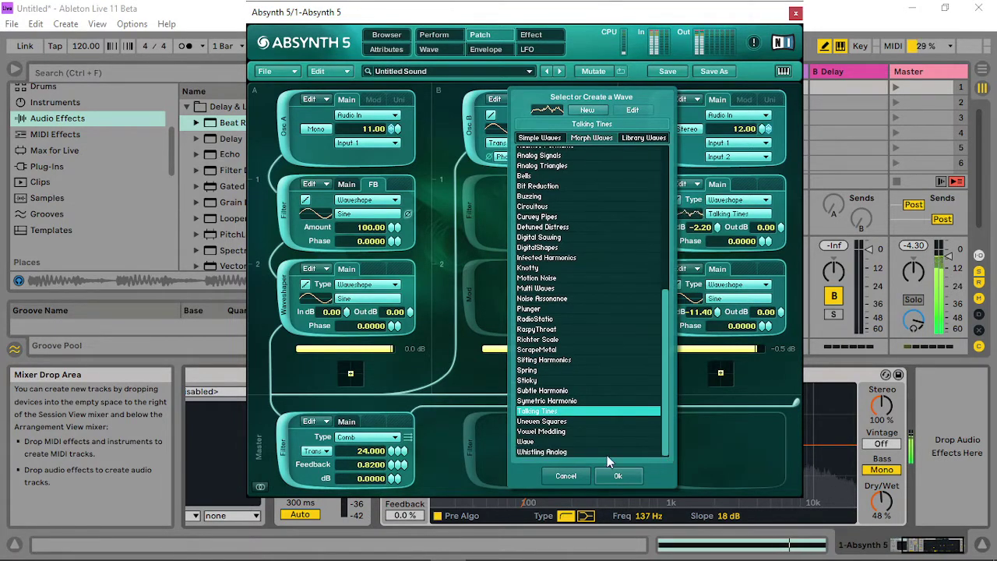
left_click(580, 453)
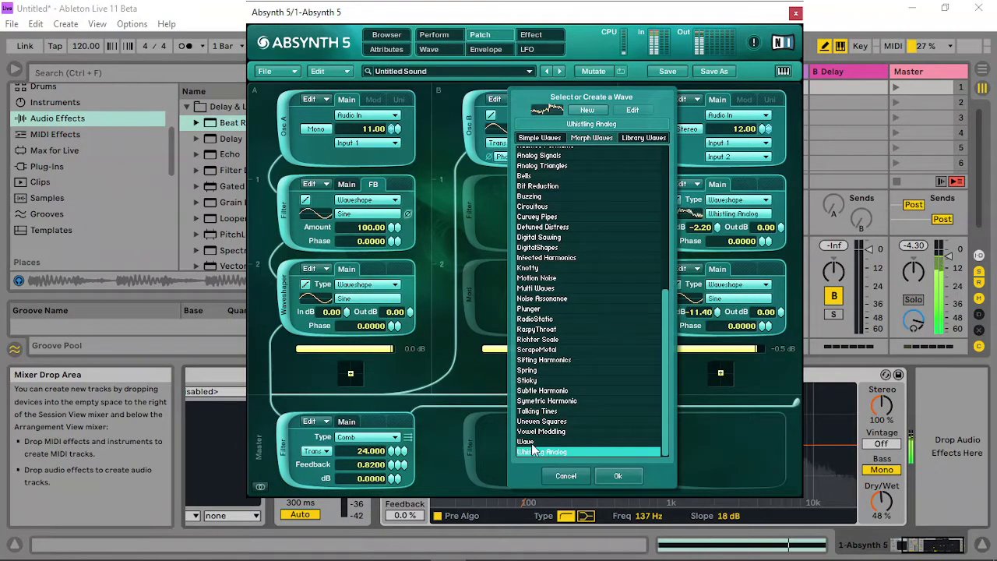
left_click(617, 476)
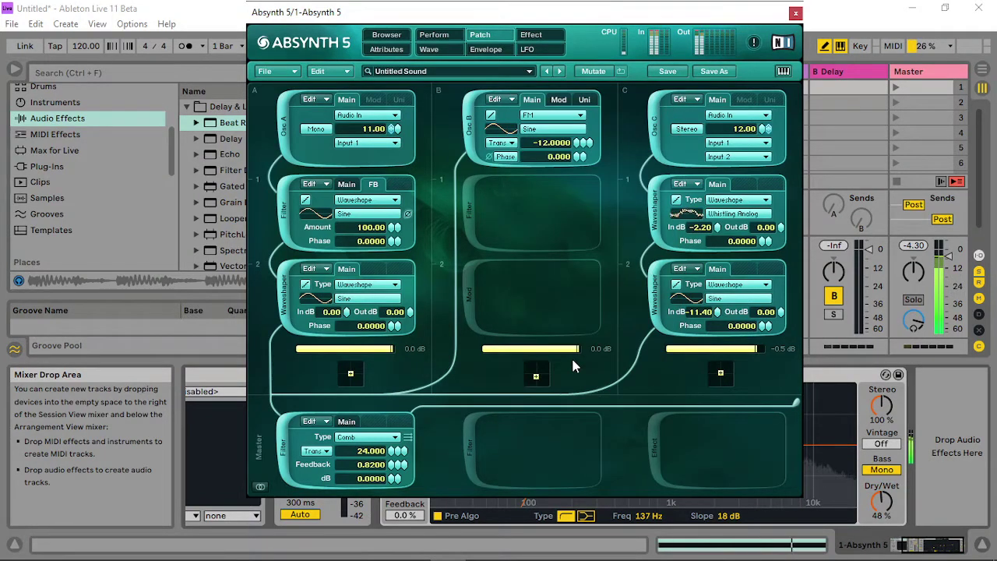
- Show oscillator B's unison settings, and set the master comb filter's Feedback to 0.6100 and dB to 0.9000
left_click(583, 100)
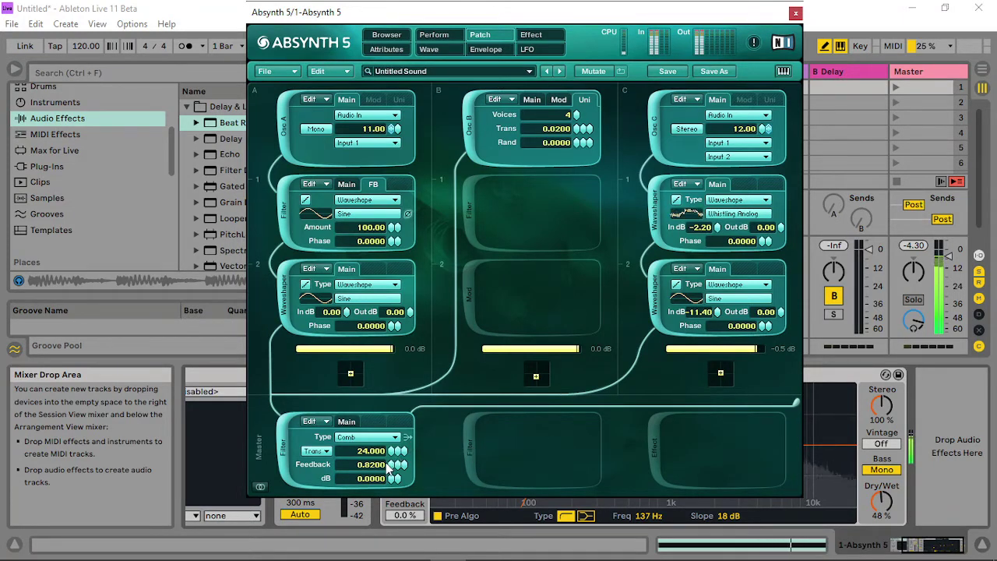
mouse_move(399, 464)
left_mouse_down()
mouse_move(392, 483)
mouse_move(394, 464)
mouse_move(390, 471)
left_mouse_up()
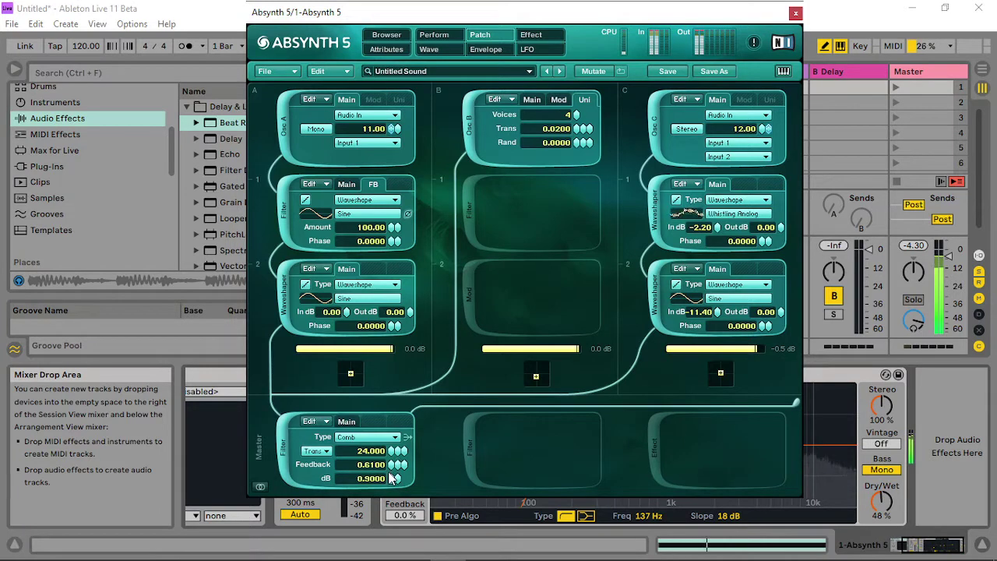
- Add a filter in the second master slot and insert a Waveshape with the Analog 2 wave in its feedback path
left_click(468, 440)
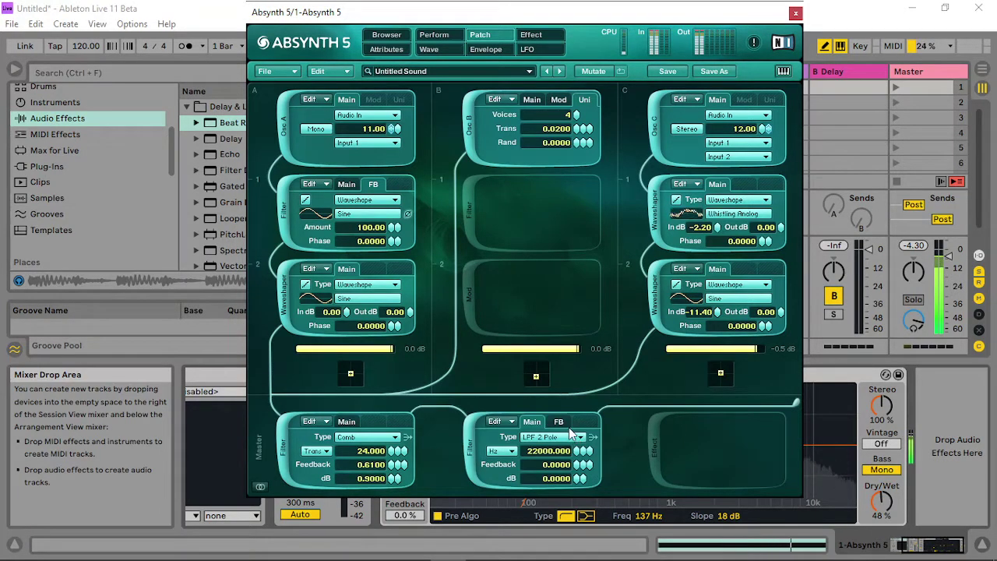
left_click(559, 421)
left_click(557, 436)
left_click(555, 445)
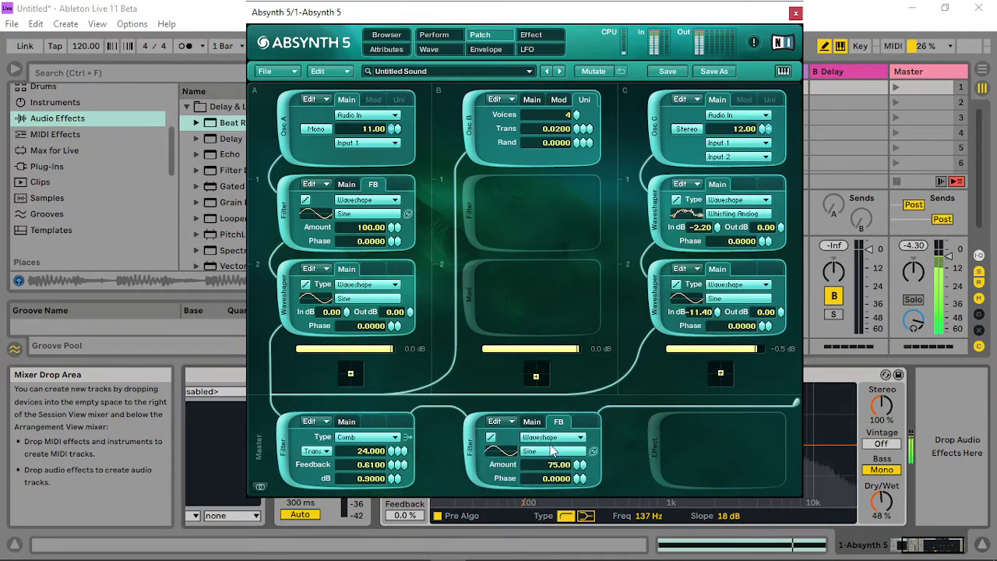
left_click(555, 451)
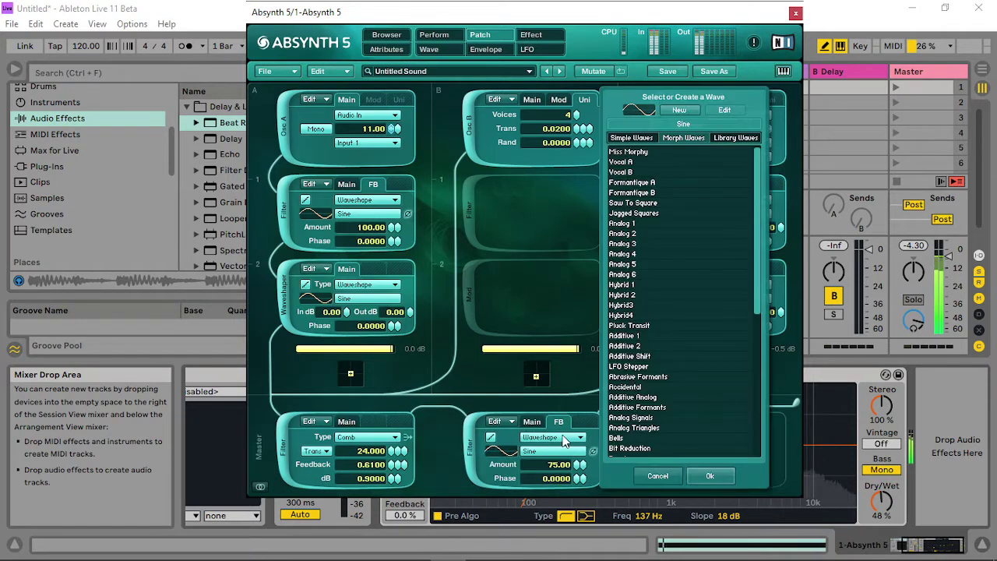
left_click(635, 231)
left_click(695, 477)
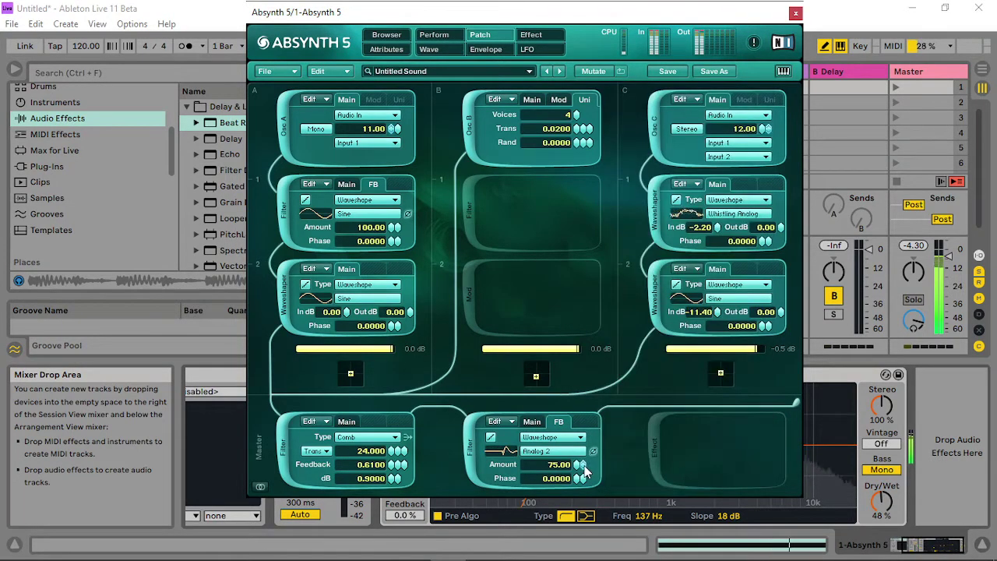
- Set the second master filter to 7778.173 Hz with Feedback at 1.0000, and assign its frequency to Audio Mod A
left_click(556, 421)
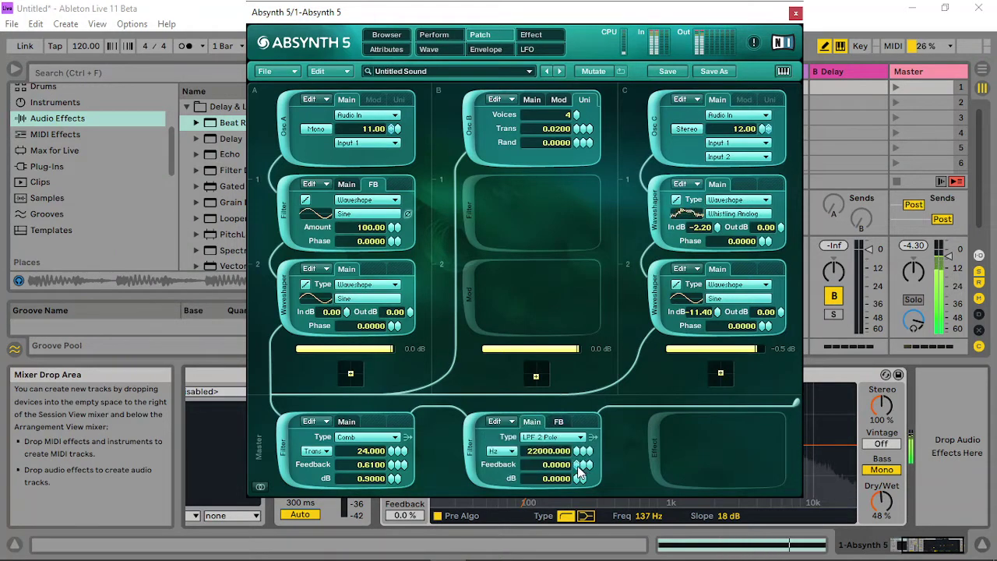
left_click_drag(577, 466, 592, 361)
mouse_move(577, 452)
left_mouse_down()
mouse_move(543, 467)
mouse_move(561, 469)
mouse_move(577, 450)
left_mouse_up()
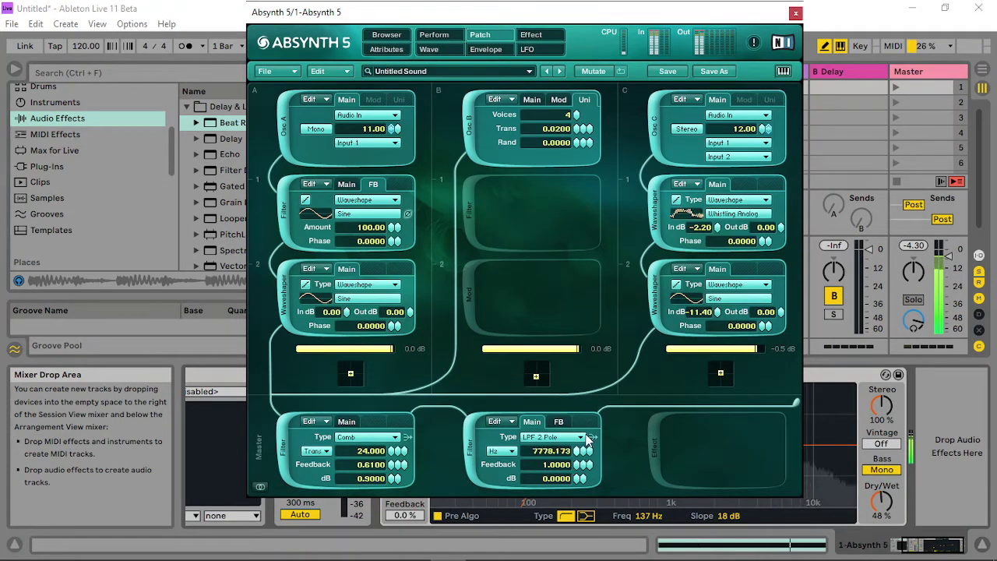
right_click(575, 448)
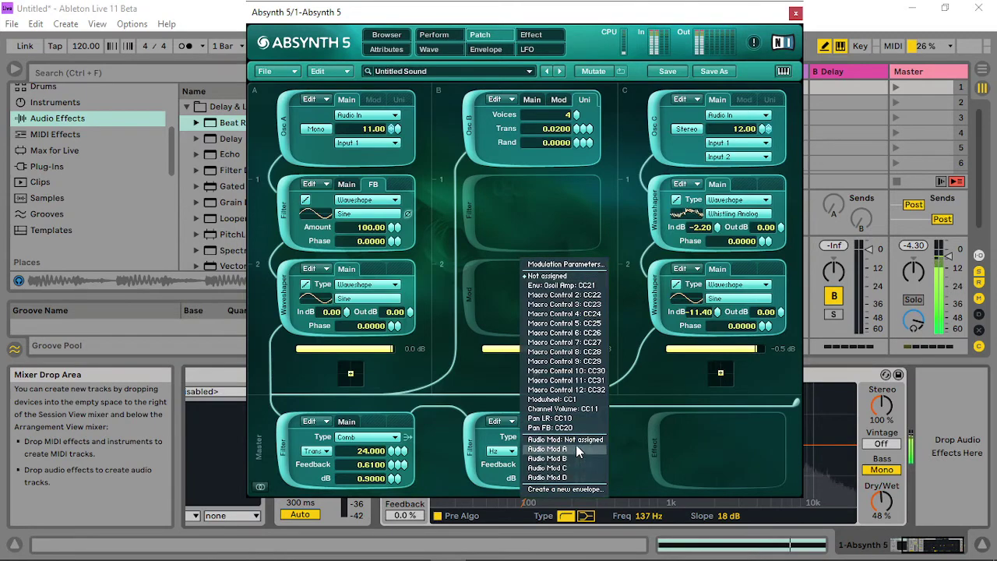
left_click(576, 448)
- Set Audio Mod group A's Gain to -1.00 dB and its Decay to 25.35
left_click(436, 38)
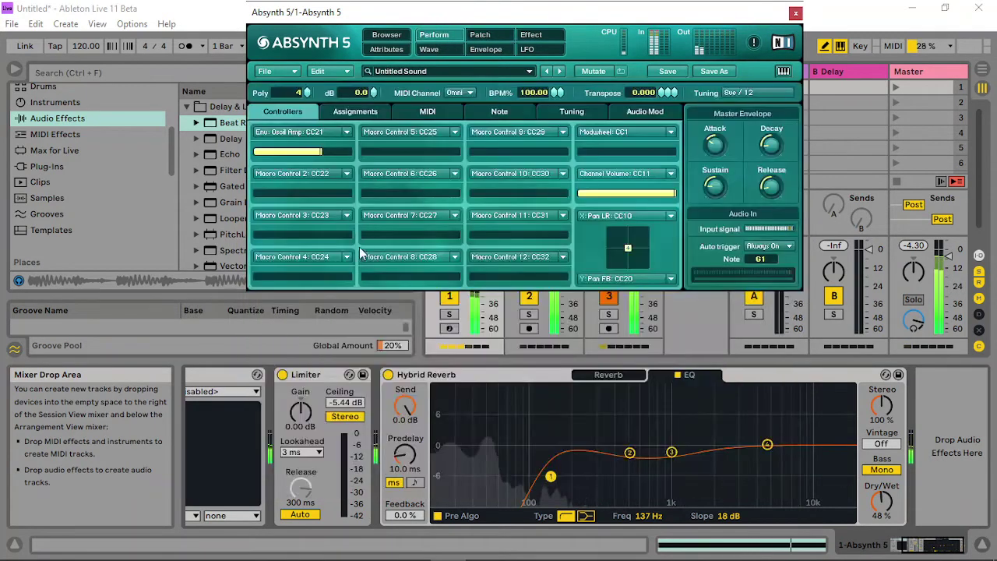
left_click(651, 112)
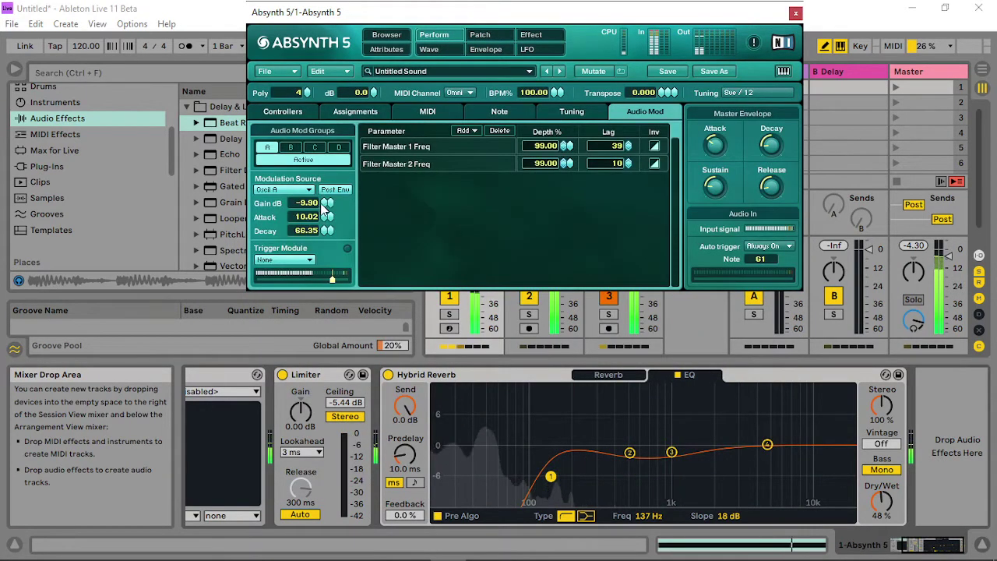
left_click_drag(327, 203, 327, 156)
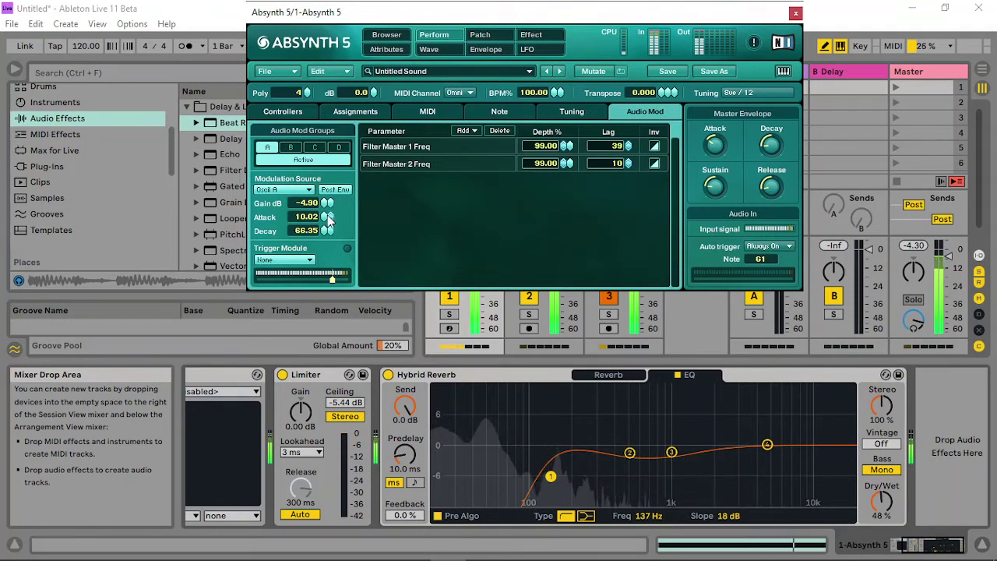
mouse_move(328, 204)
left_mouse_down()
mouse_move(344, 193)
mouse_move(330, 202)
left_mouse_up()
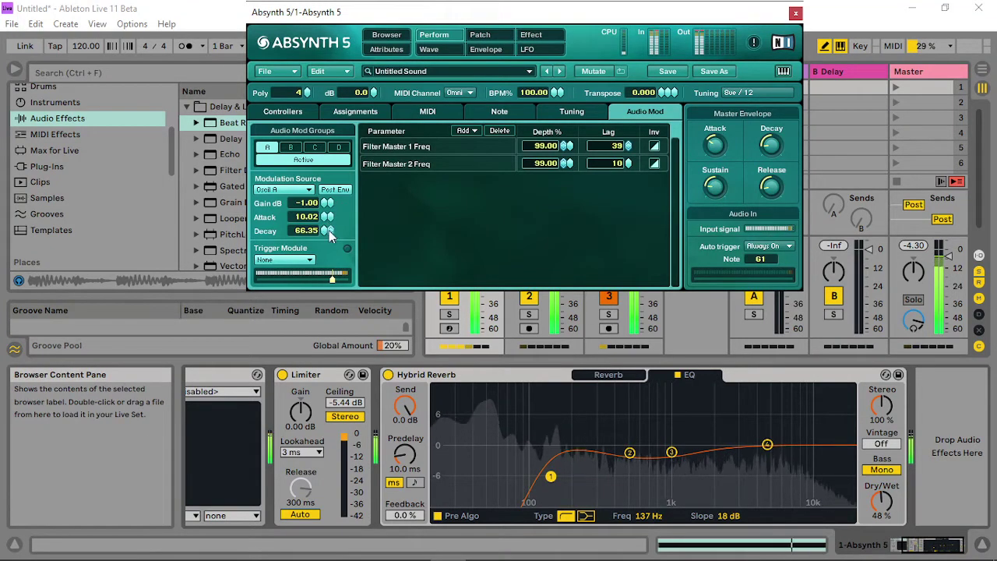
left_click_drag(328, 230, 350, 265)
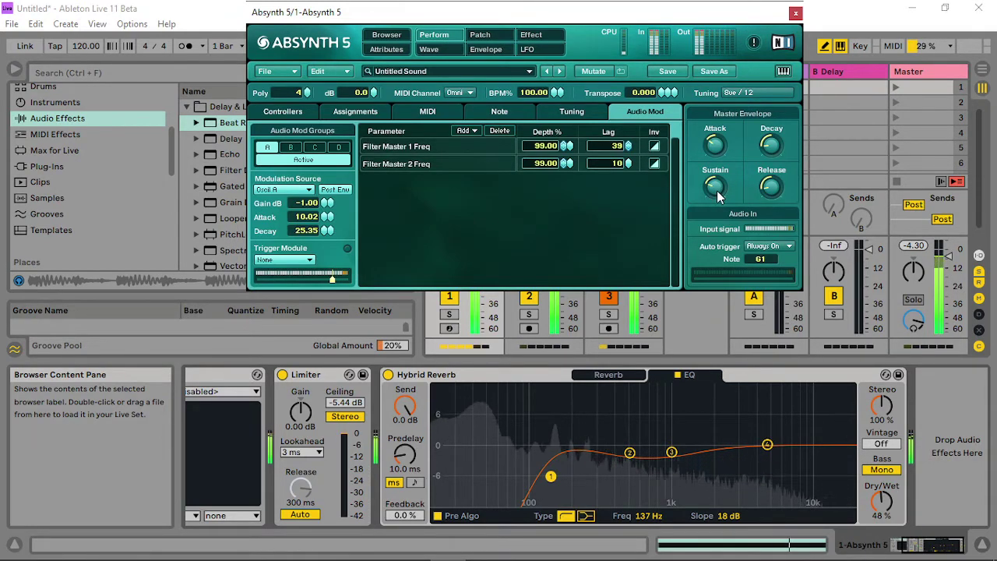
- Set the Aetherizer effect's Grain Dur to 2.00 % and its Rate Random to 0.00
left_click(545, 36)
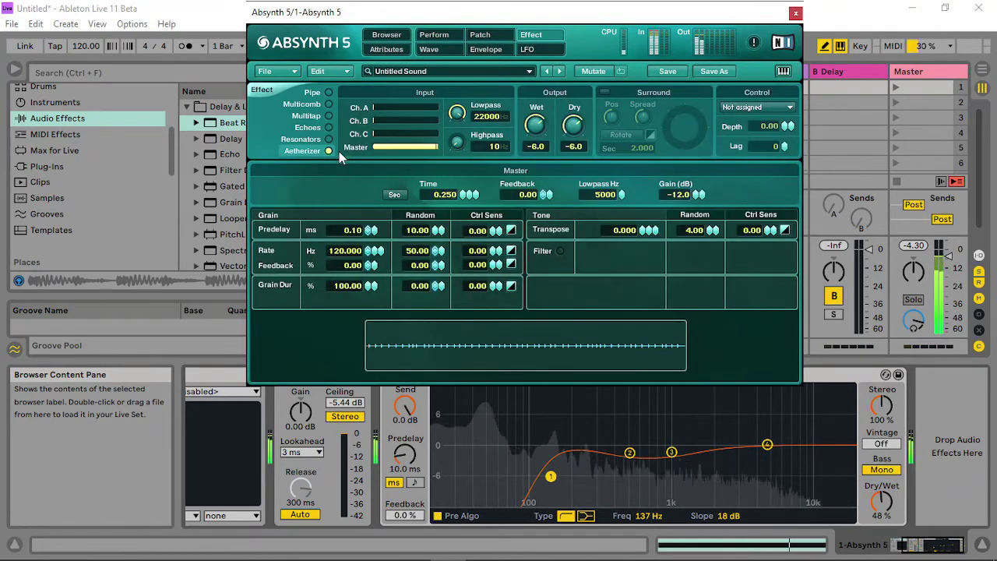
left_click_drag(373, 289, 370, 293)
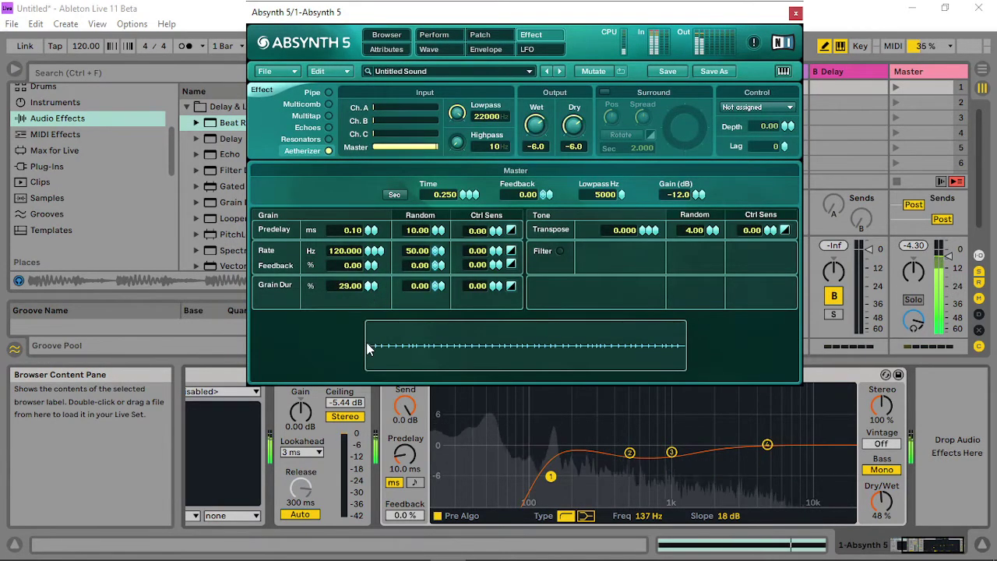
left_click_drag(370, 349, 360, 358)
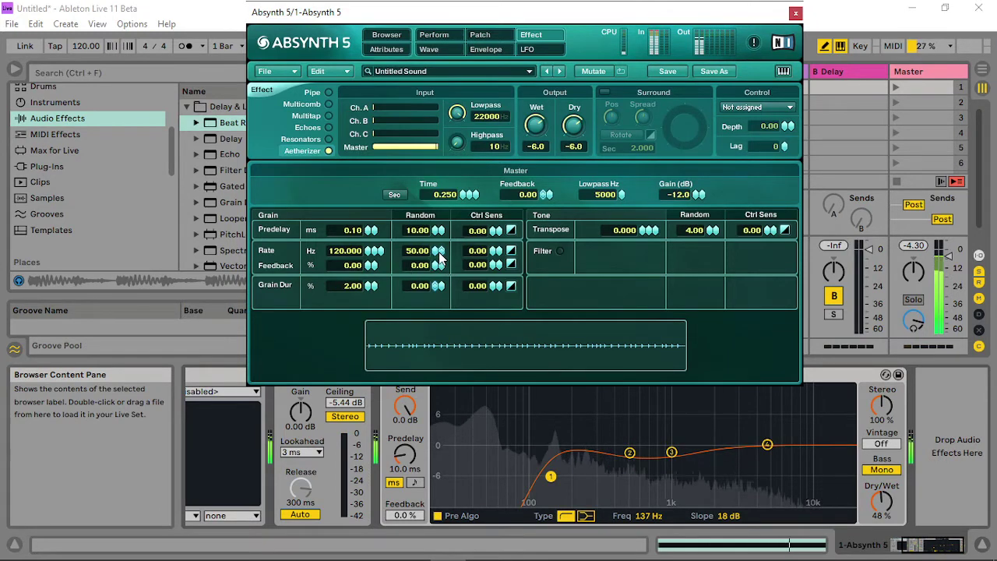
left_click_drag(439, 253, 426, 359)
- Set the Aetherizer's Ctrl Sens to 100.00 for both Rate and Grain Dur, and its Rate to 20.000 Hz
left_click_drag(491, 252, 532, 107)
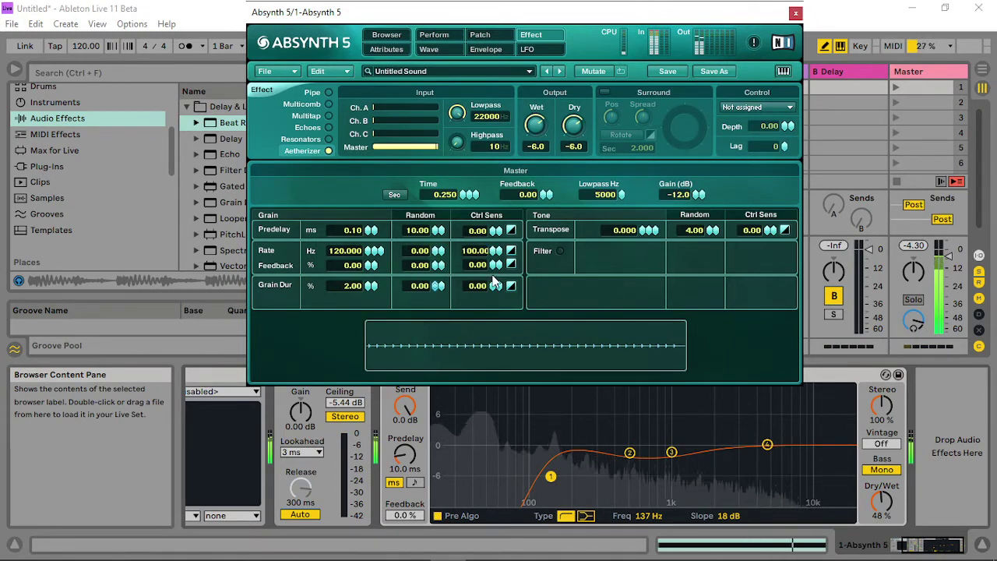
left_click_drag(492, 282, 545, 69)
left_click_drag(371, 251, 374, 279)
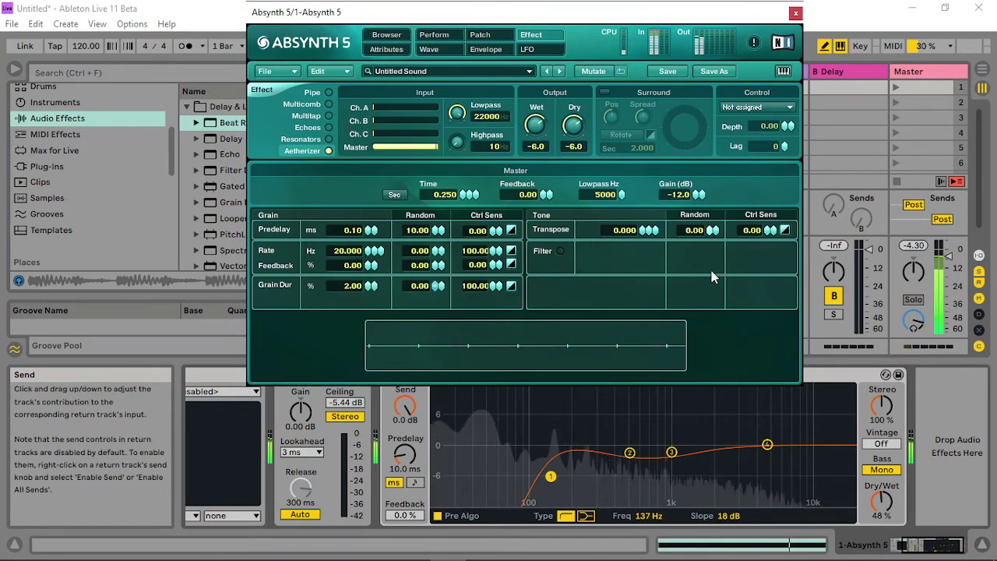
- Set the Aetherizer's Transpose to 12.000 with Random at 0.00, and enable its BP filter at 10594.64 Hz with Q at 1000.00
mouse_move(643, 235)
left_mouse_down()
mouse_move(666, 233)
mouse_move(653, 233)
left_mouse_up()
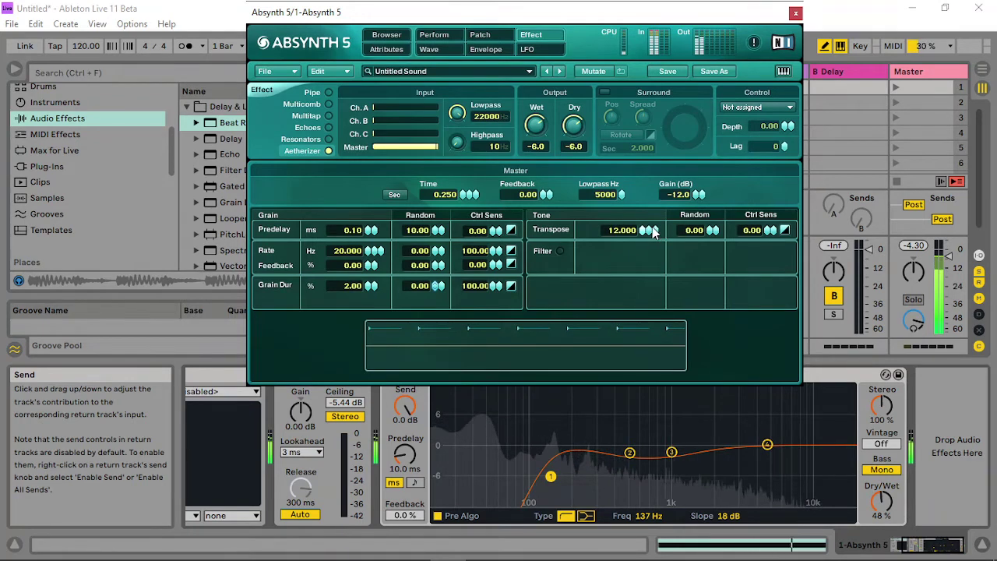
left_click(560, 252)
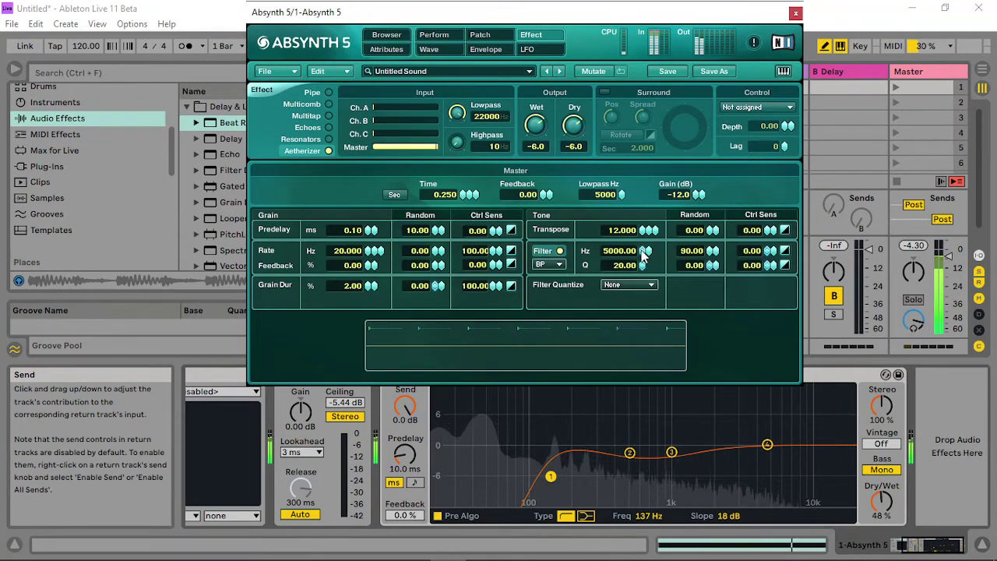
left_click_drag(642, 266, 653, 232)
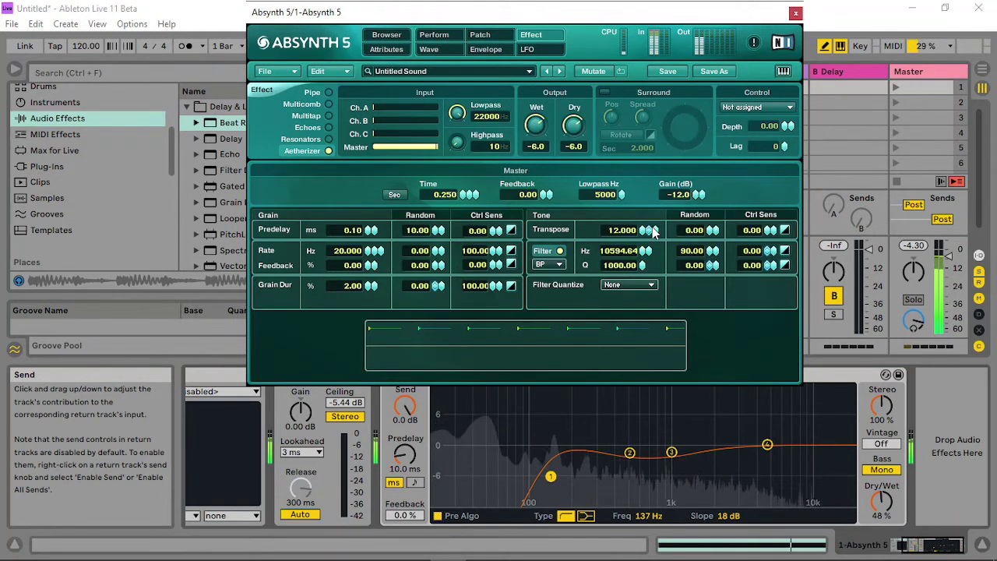
- Assign Macro Control 2 (CC22) as the Aetherizer's time control, with Depth at 99.00 and Lag at 10
left_click(754, 109)
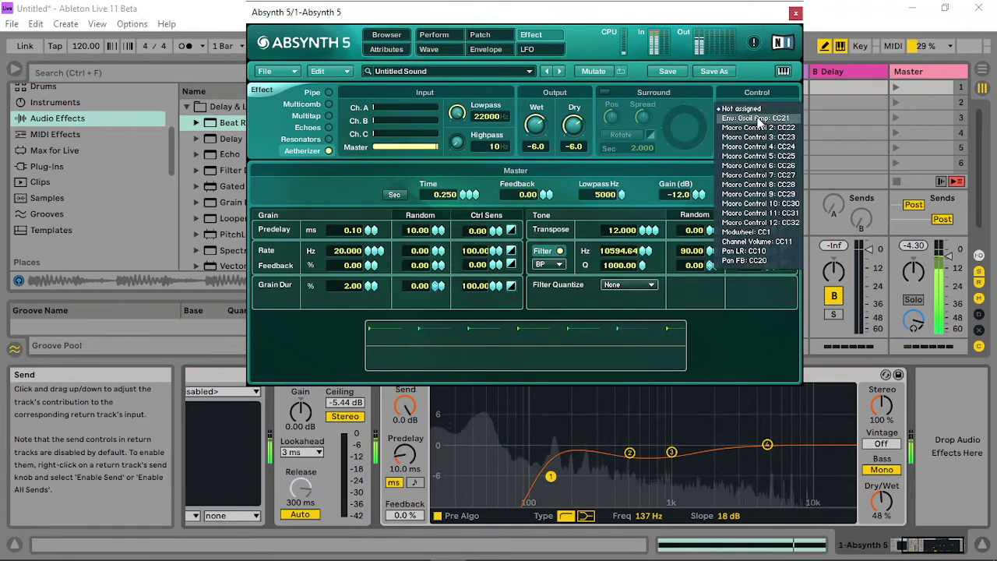
left_click(760, 128)
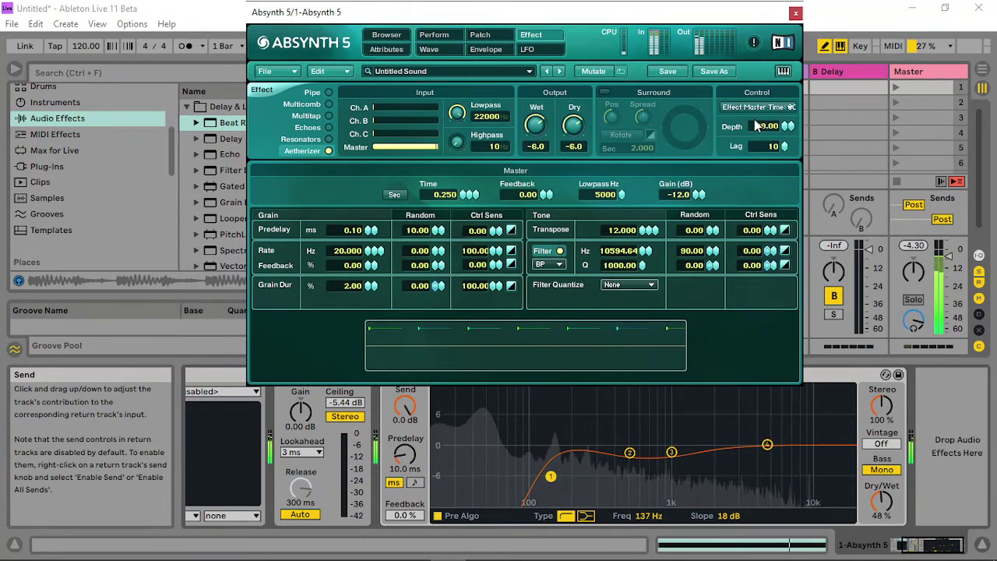
left_click(767, 108)
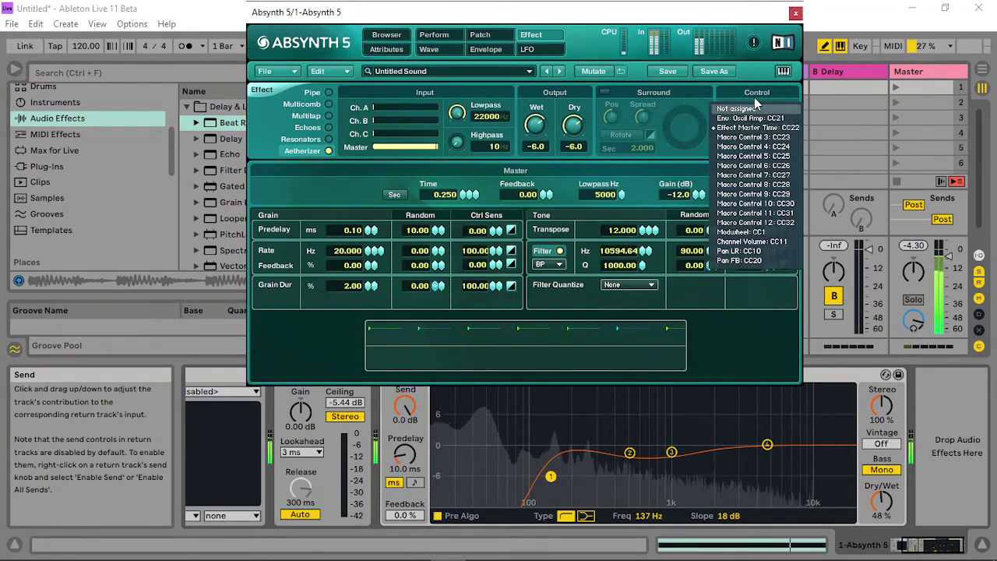
left_click(753, 91)
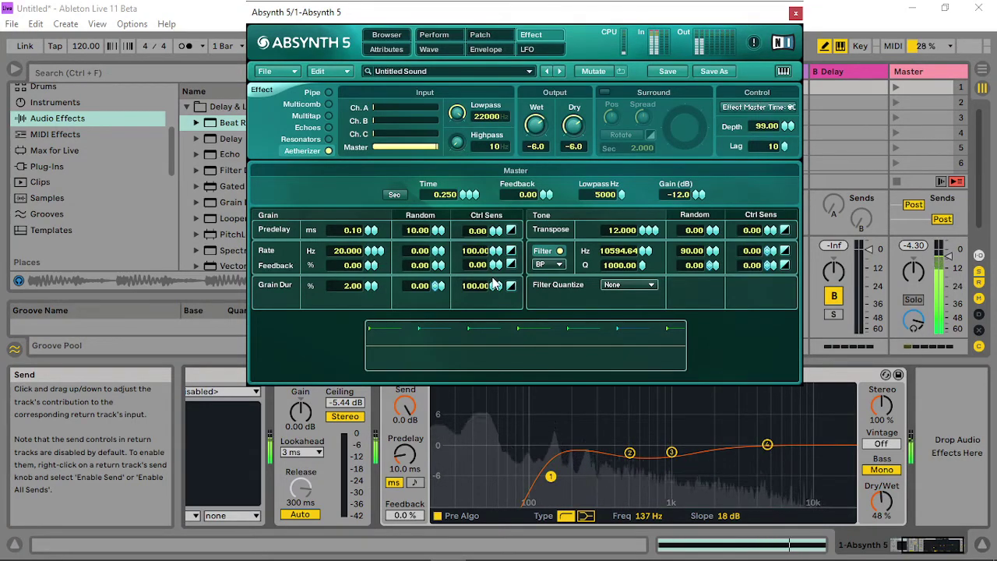
- Try the Effect Master Time controller at about a fifth of its range
left_click(480, 35)
left_click(434, 35)
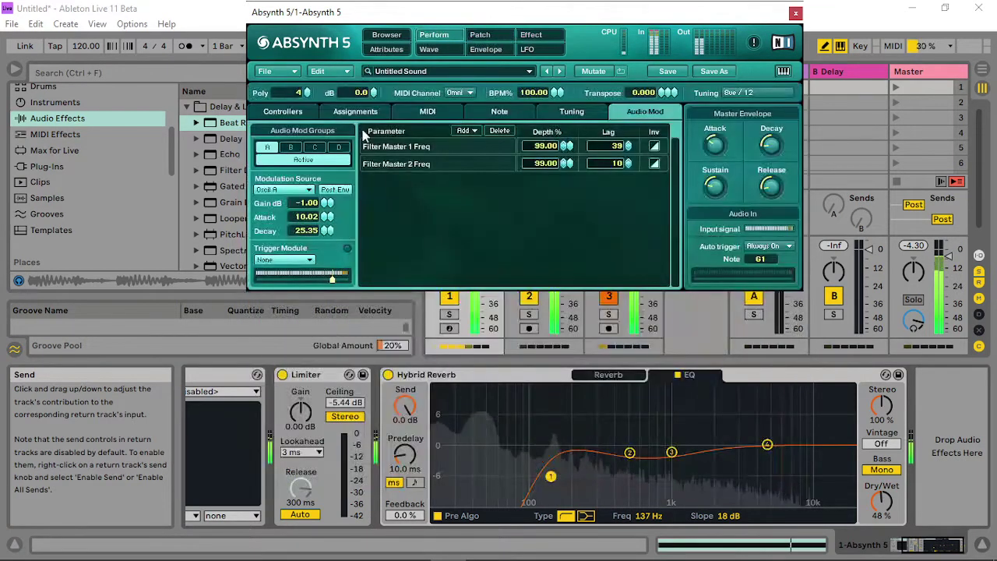
left_click(294, 112)
left_click_drag(346, 195, 225, 206)
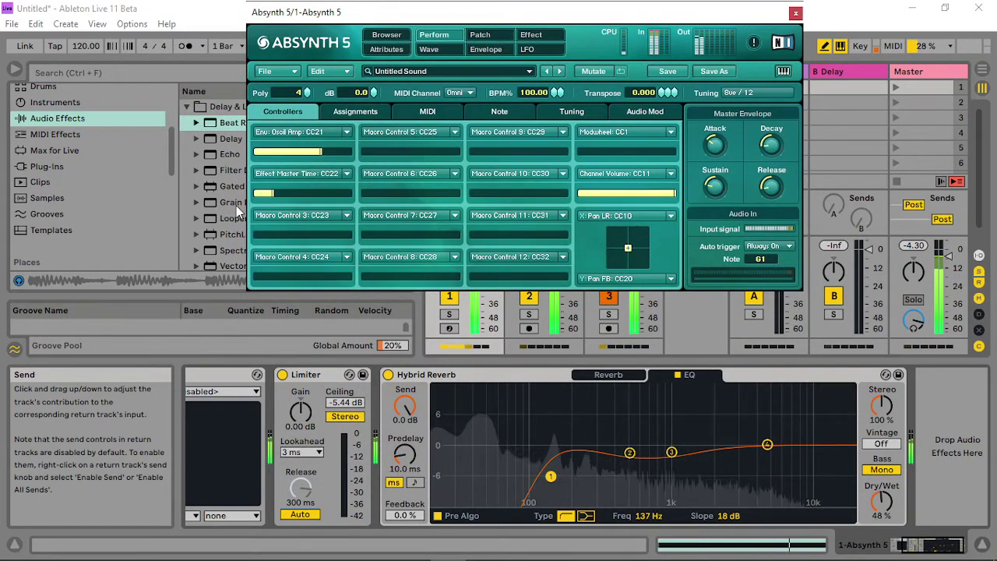
- Set the Aetherizer's Feedback to 99.90, Time to 0.001, Rate to 20.070 Hz and Grain Dur to 24.00 %
left_click(532, 35)
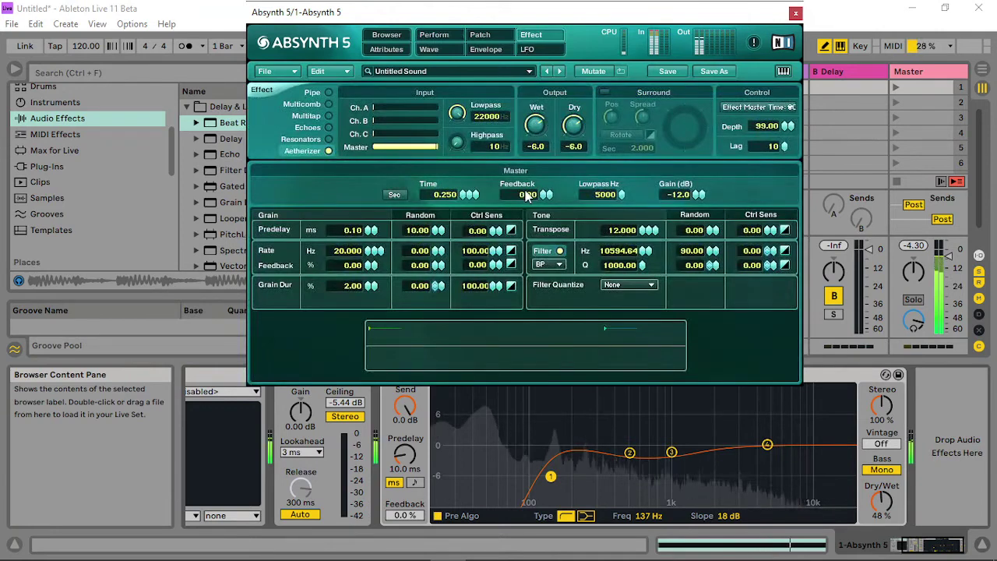
left_click_drag(541, 198, 511, 160)
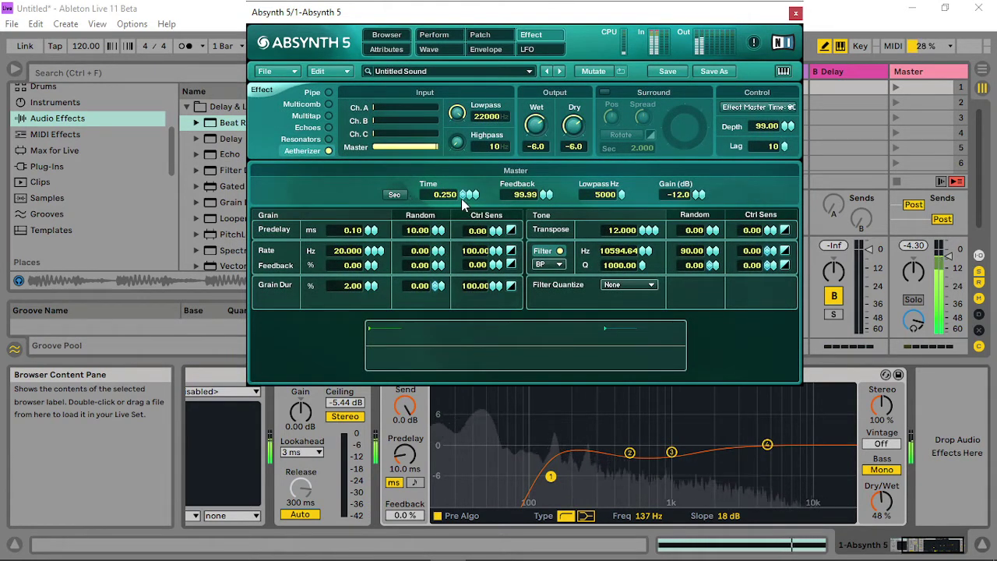
left_click_drag(461, 199, 469, 253)
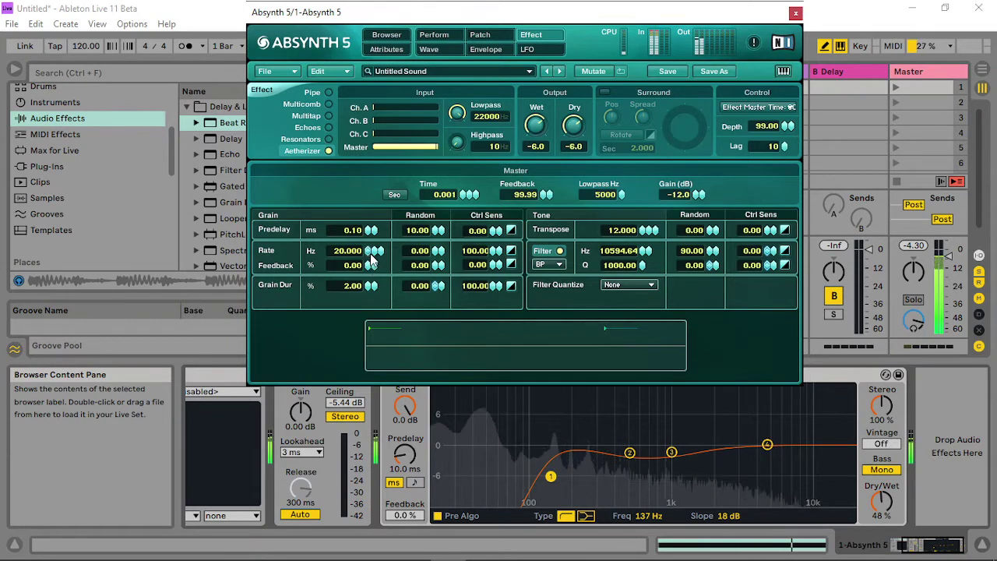
left_click_drag(372, 253, 372, 248)
left_click_drag(368, 287, 369, 277)
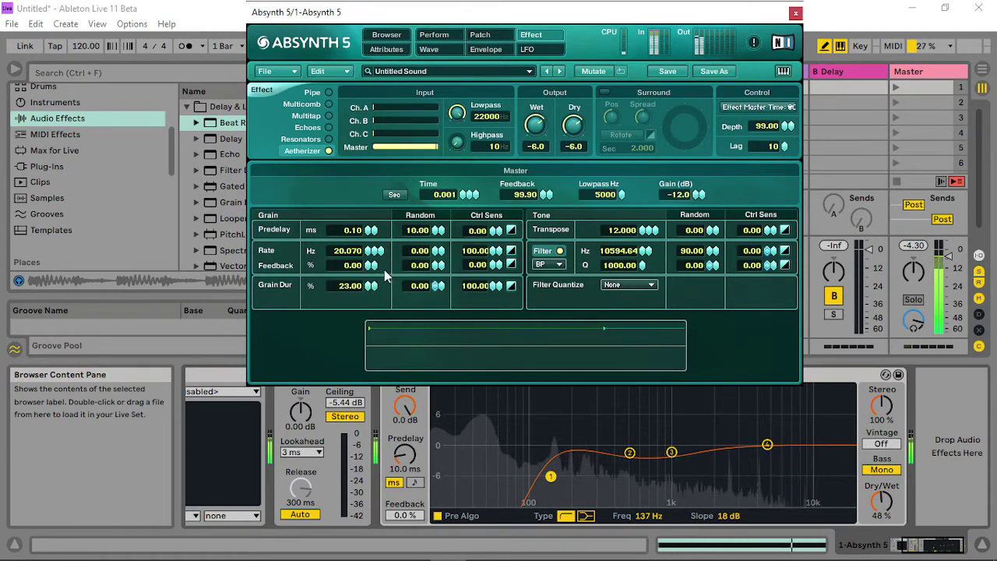
left_click(372, 288)
- Set the Aetherizer's Filter Quantize to Min 7 with Trans at 12.00
left_click(640, 285)
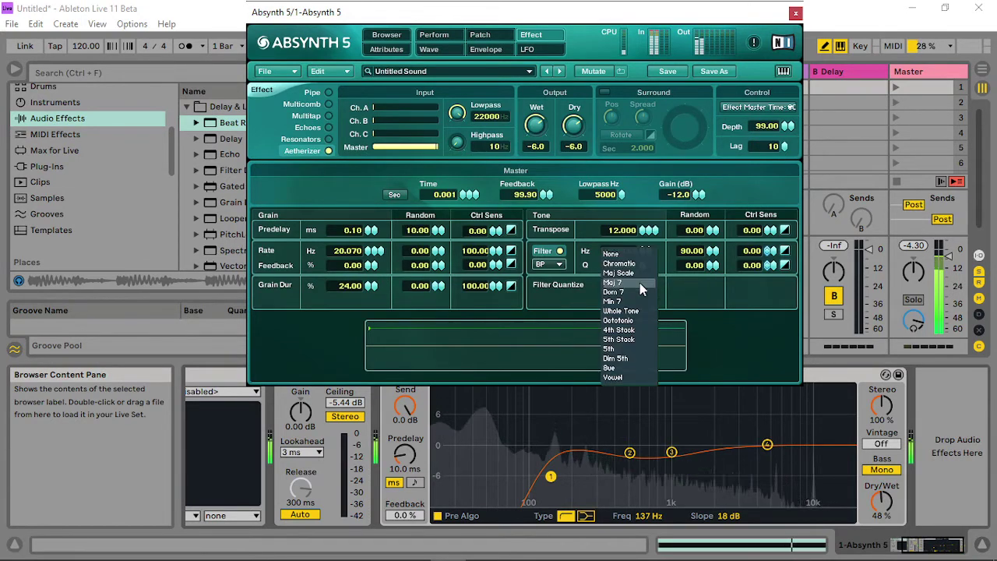
left_click(629, 302)
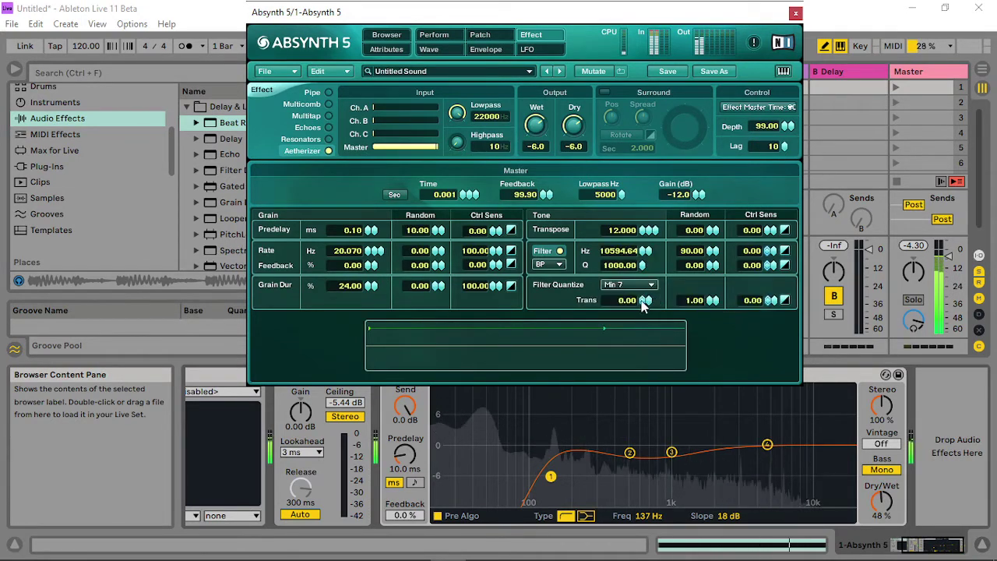
left_click_drag(644, 305, 648, 291)
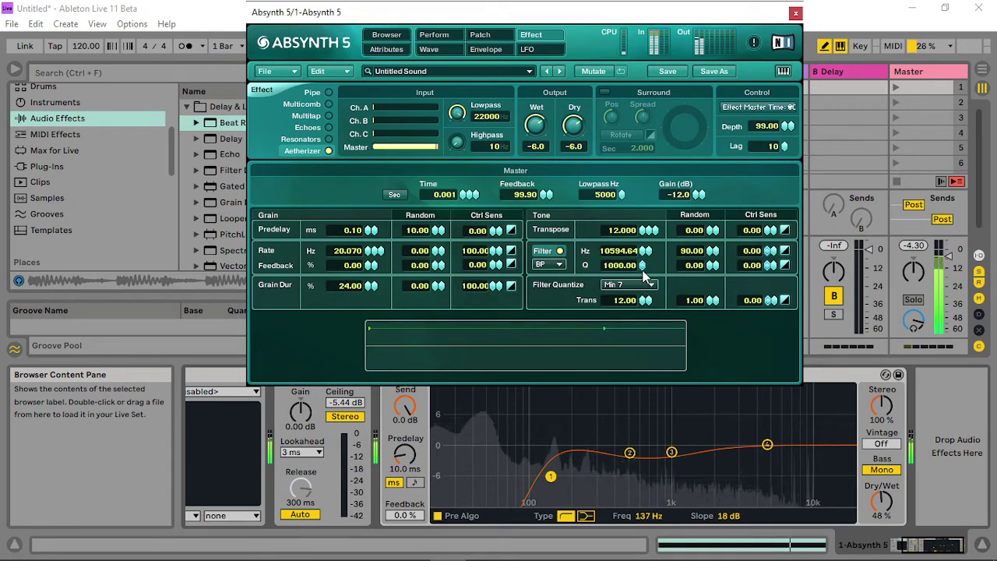
- Set the Aetherizer's filter frequency to 2500.00 Hz, with its Random at 23.00 and Ctrl Sens at 100.00
left_click_drag(651, 255, 628, 271)
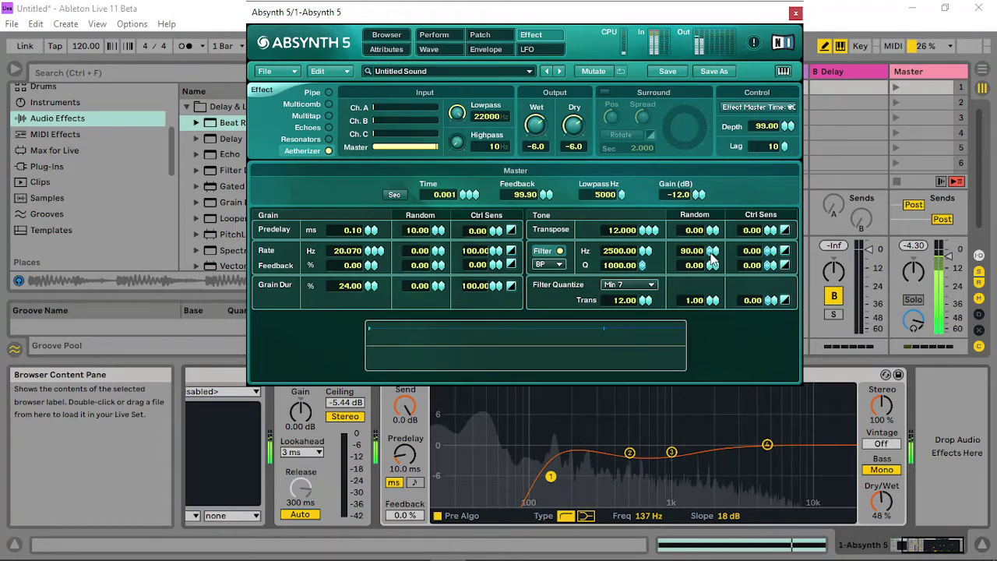
left_click_drag(711, 259, 664, 304)
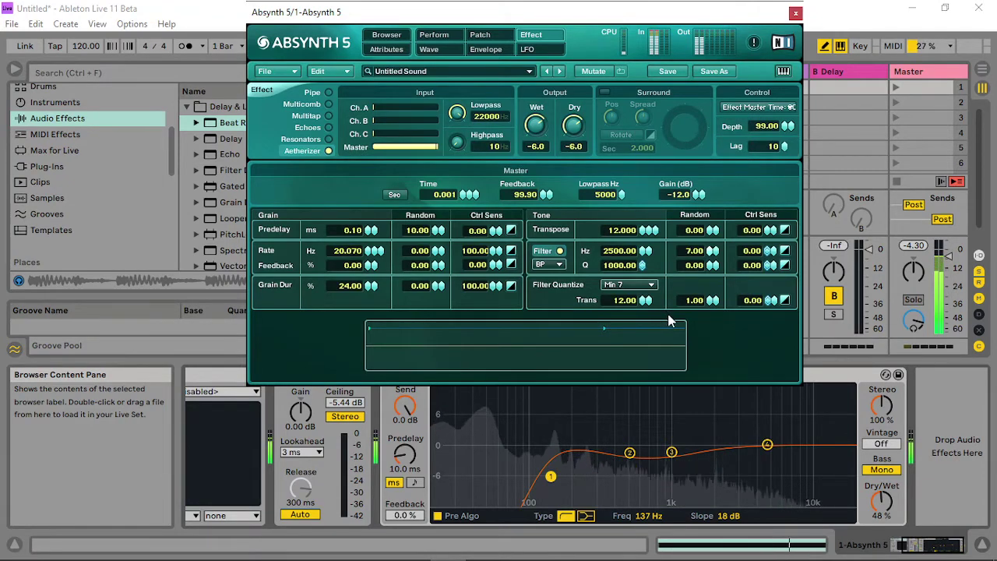
left_click_drag(690, 311, 706, 309)
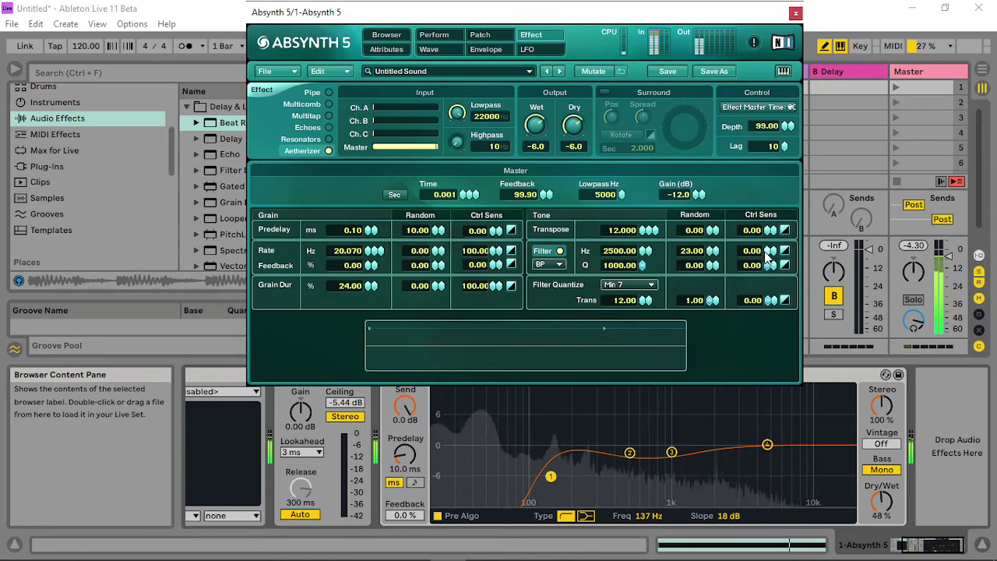
left_click_drag(767, 252, 786, 126)
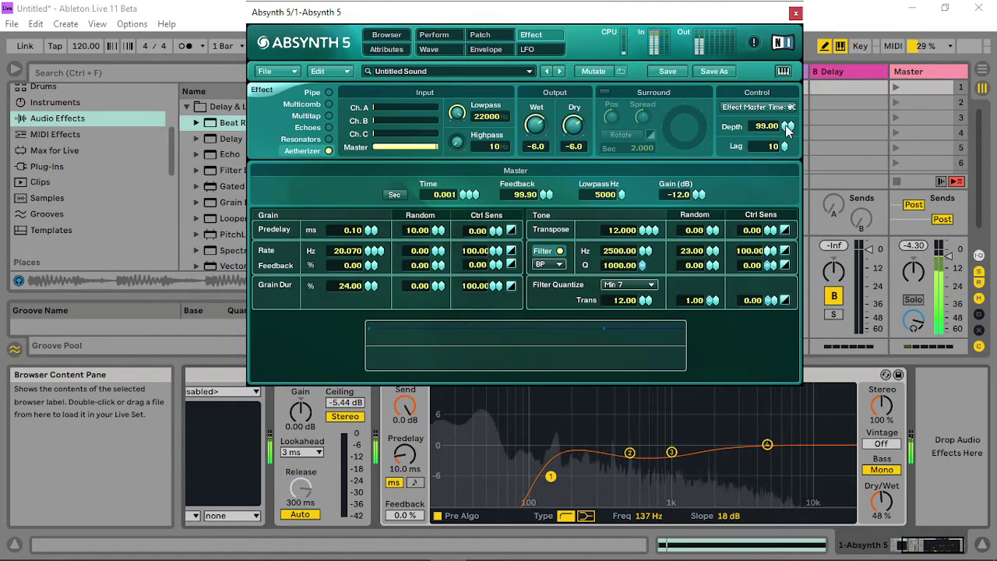
- Set the Effect Master Time controller to about 30% of its range
left_click(486, 48)
left_click(434, 34)
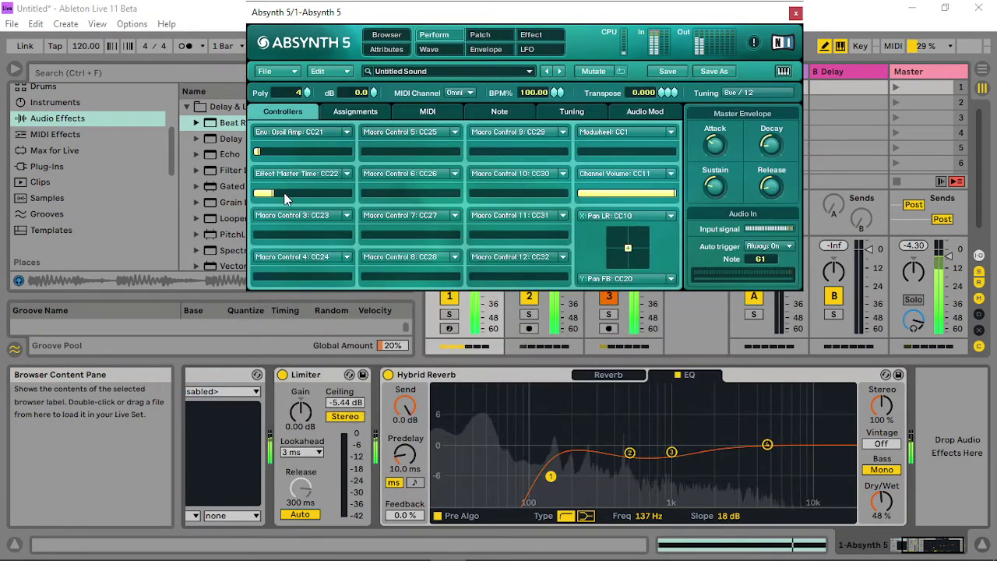
mouse_move(286, 197)
left_mouse_down()
mouse_move(314, 191)
mouse_move(278, 193)
left_mouse_up()
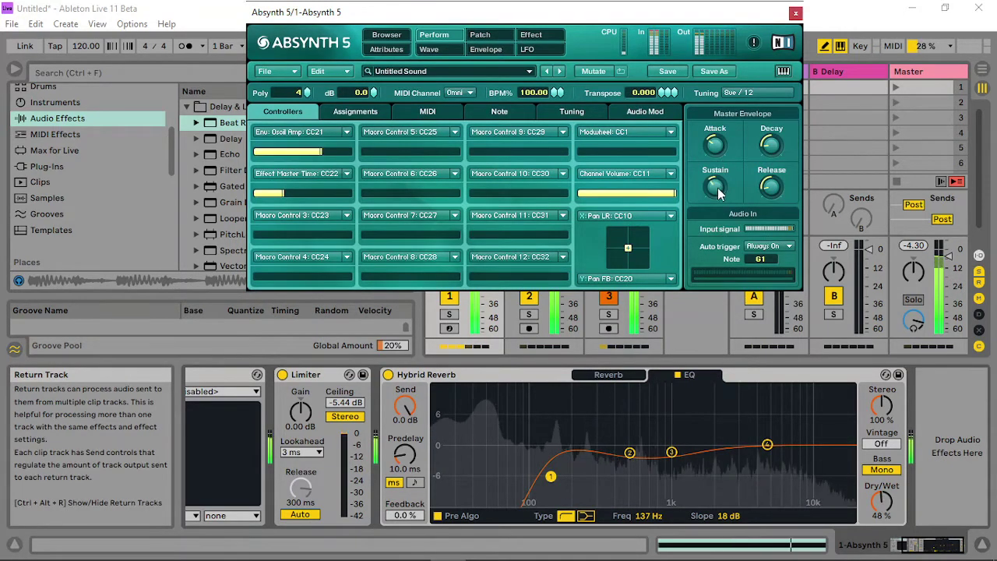
- Set Audio Mod group A's Gain to -2.90 dB and its Decay to 34.35
left_click(480, 36)
left_click(450, 46)
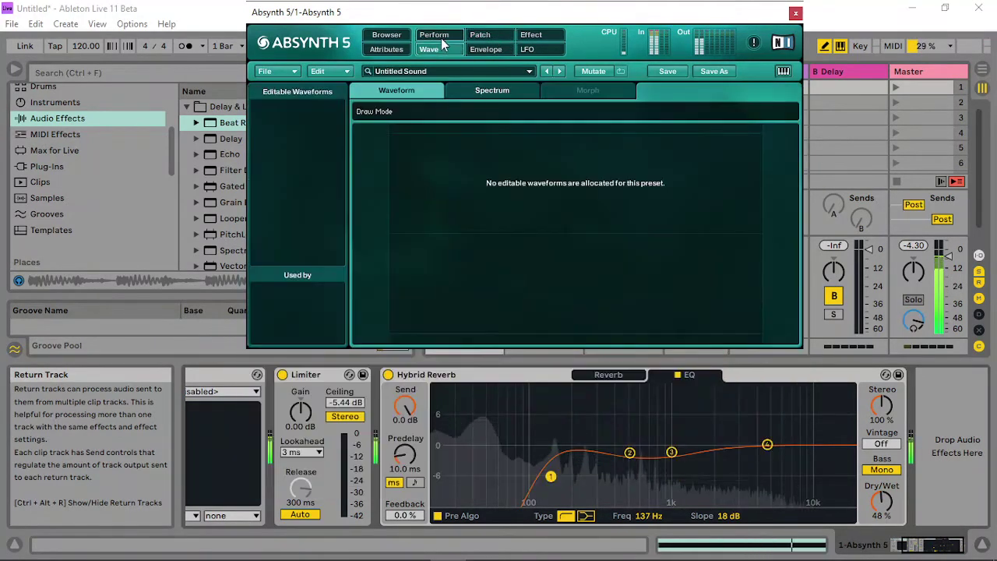
left_click(441, 35)
left_click(634, 117)
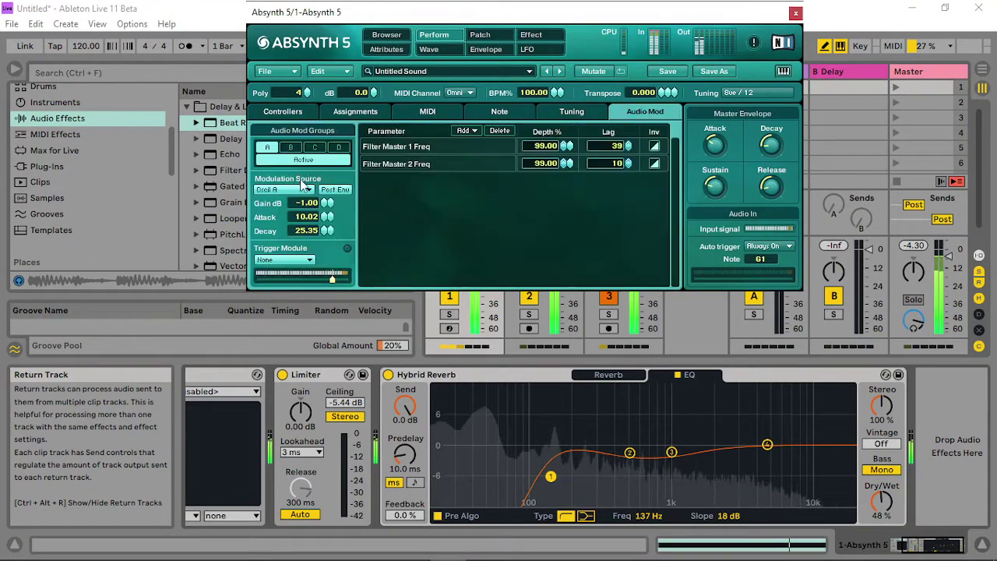
left_click_drag(324, 208, 343, 218)
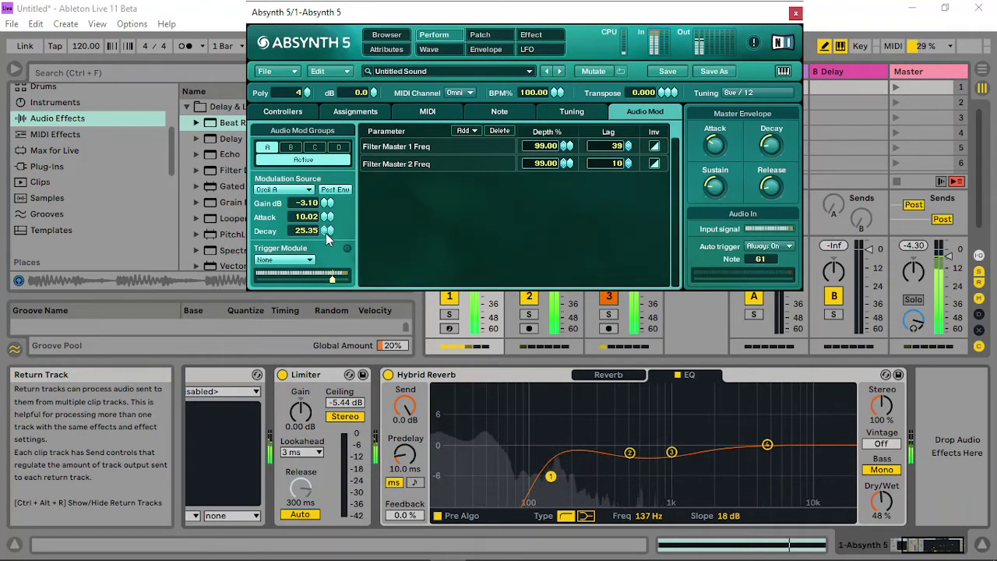
left_click_drag(326, 237, 328, 205)
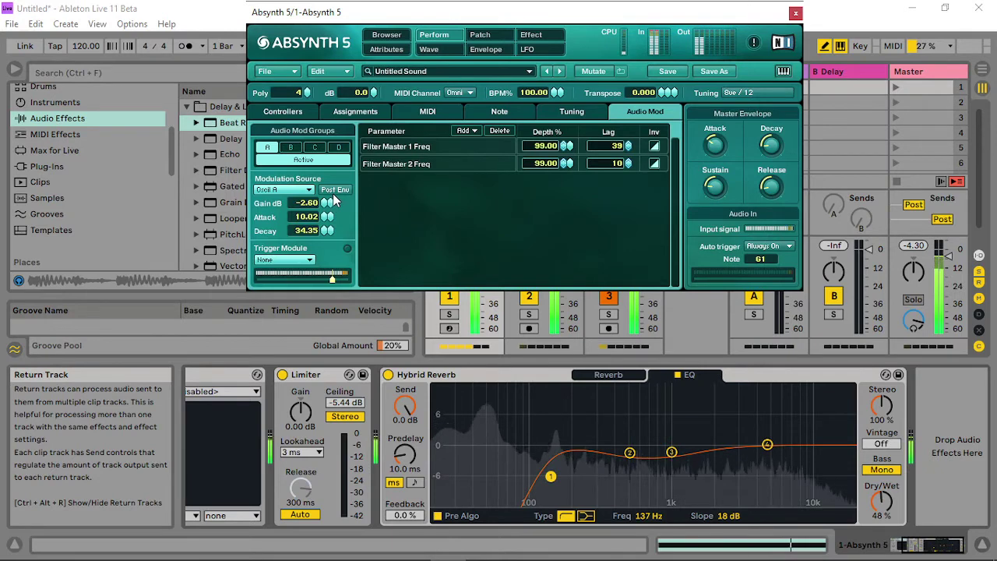
left_click_drag(332, 208, 325, 212)
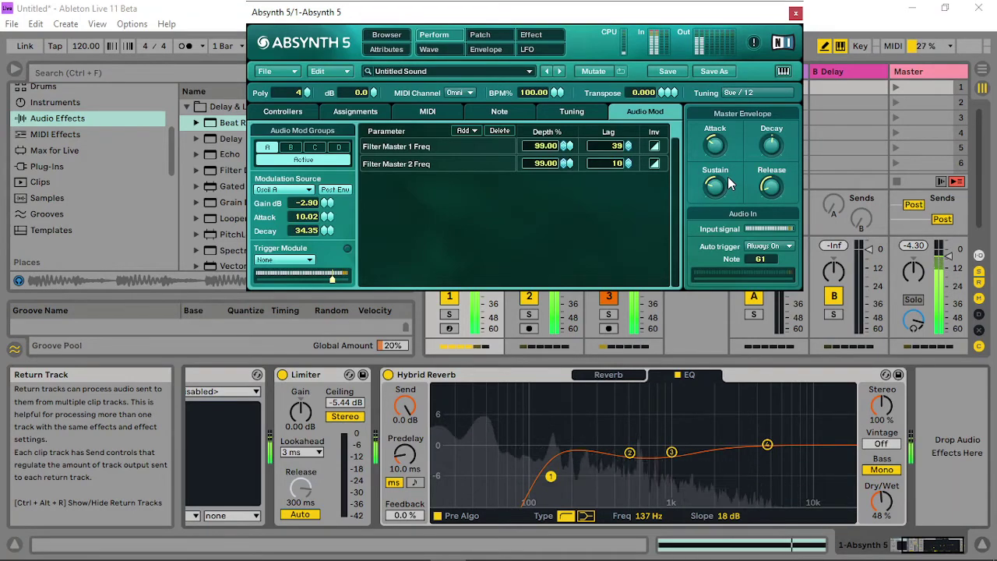
- Choose Oscil A as Audio Mod group A's trigger module and lower the group's Gain to -4.50 dB
left_click(299, 260)
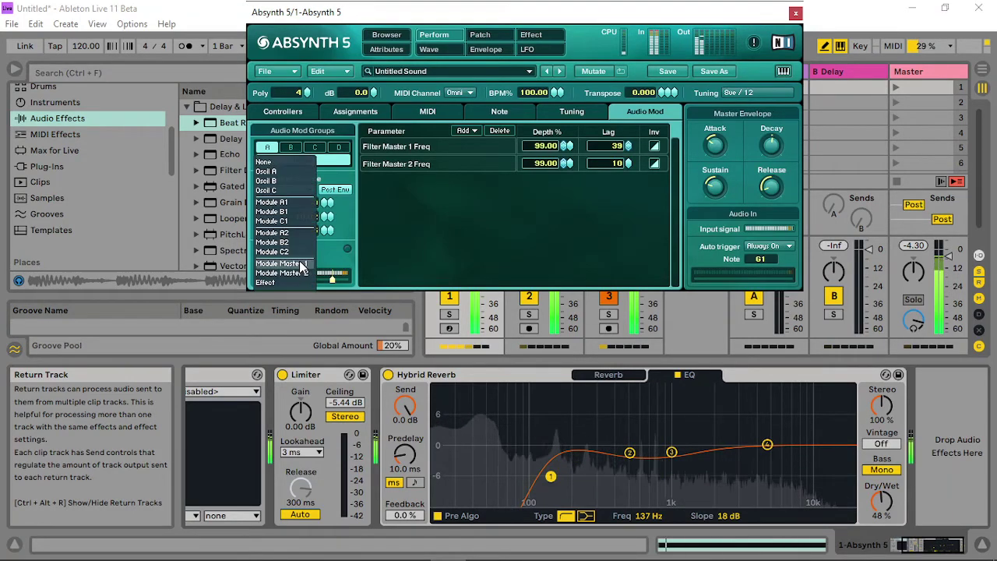
left_click(286, 172)
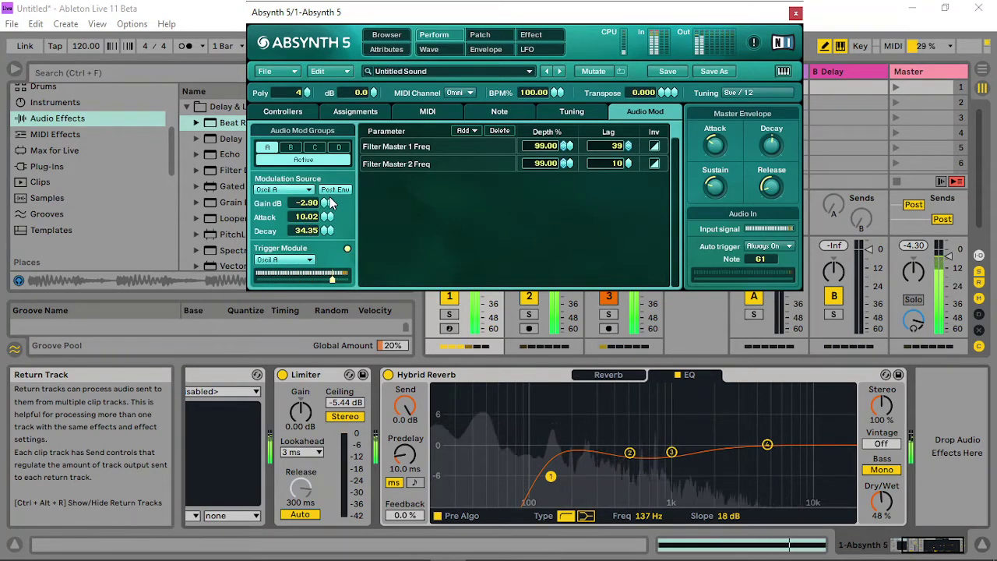
left_click_drag(330, 203, 321, 222)
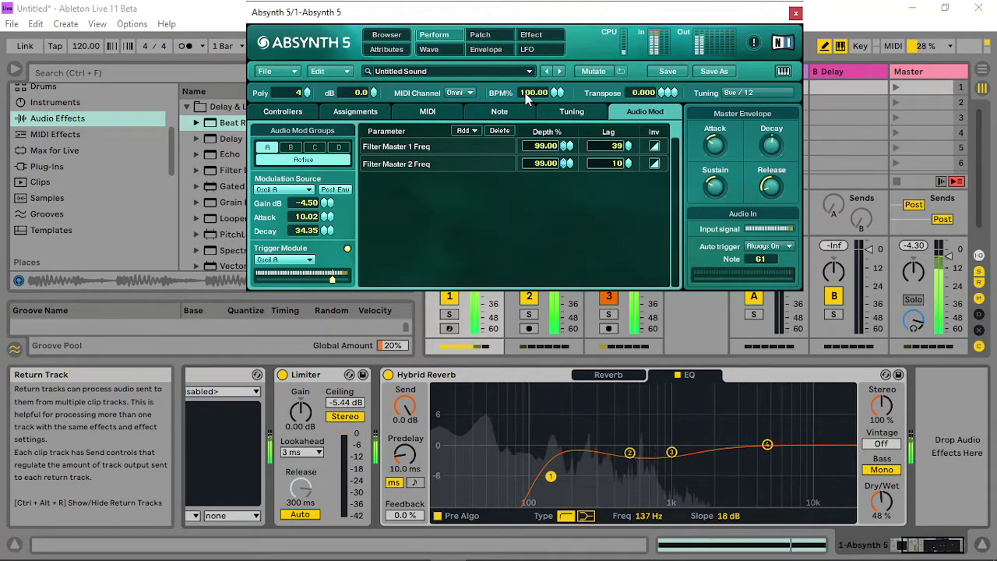
- Feed the Aetherizer from Ch. A at about half and Ch. B at full with Master at zero, and set Wet to -5.3
left_click(536, 36)
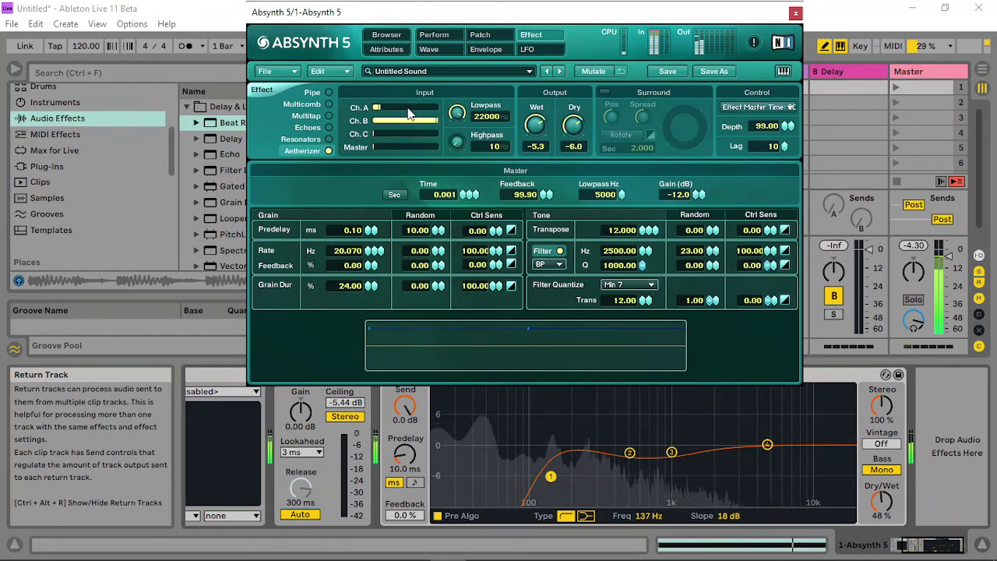
left_click_drag(408, 108, 433, 110)
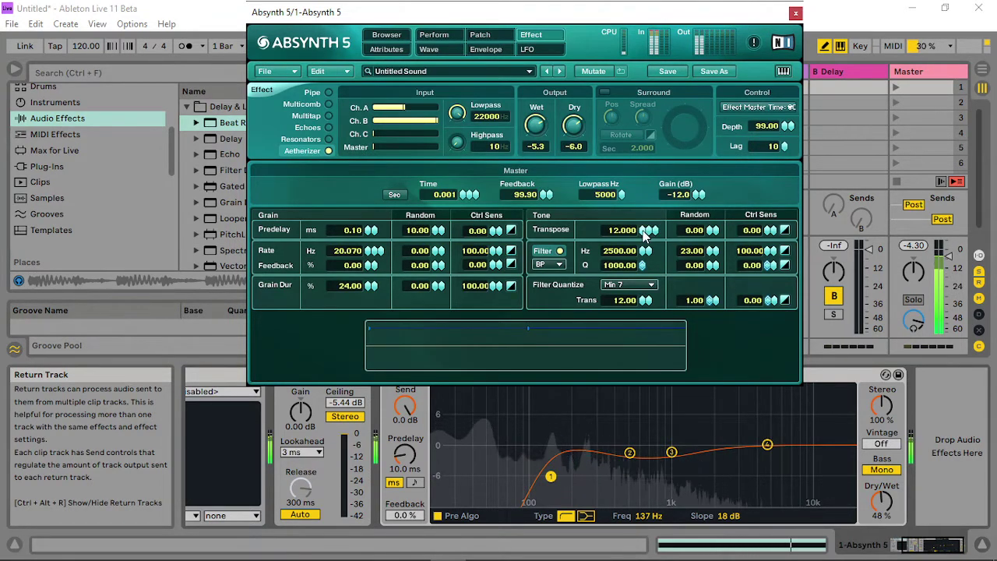
- Try the Aetherizer's Transpose at 0.000, set its filter frequency to 1250.00 Hz, and return Transpose to 12.000
scroll(628, 242, "down", 1)
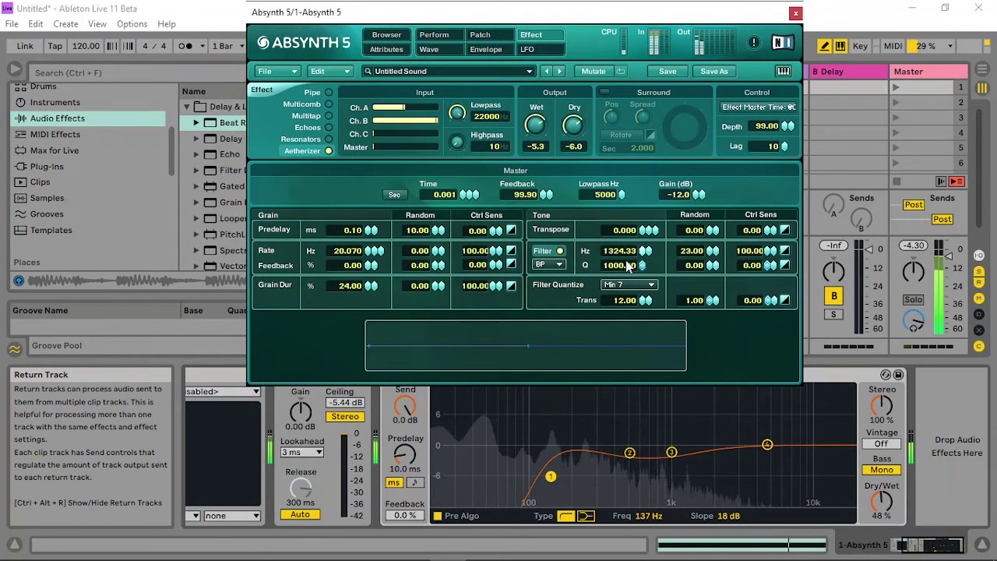
left_click_drag(626, 261, 622, 262)
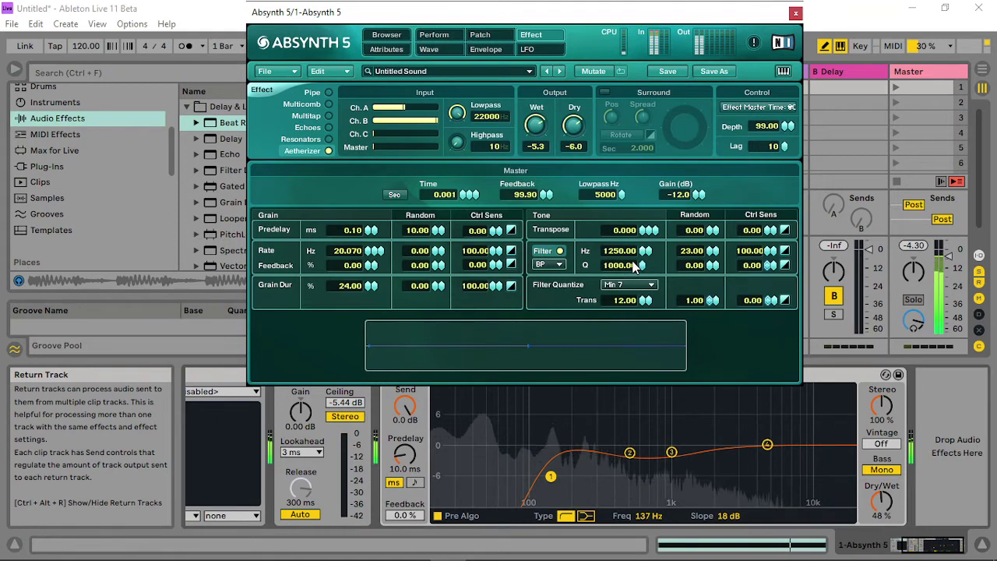
left_click_drag(642, 234, 643, 229)
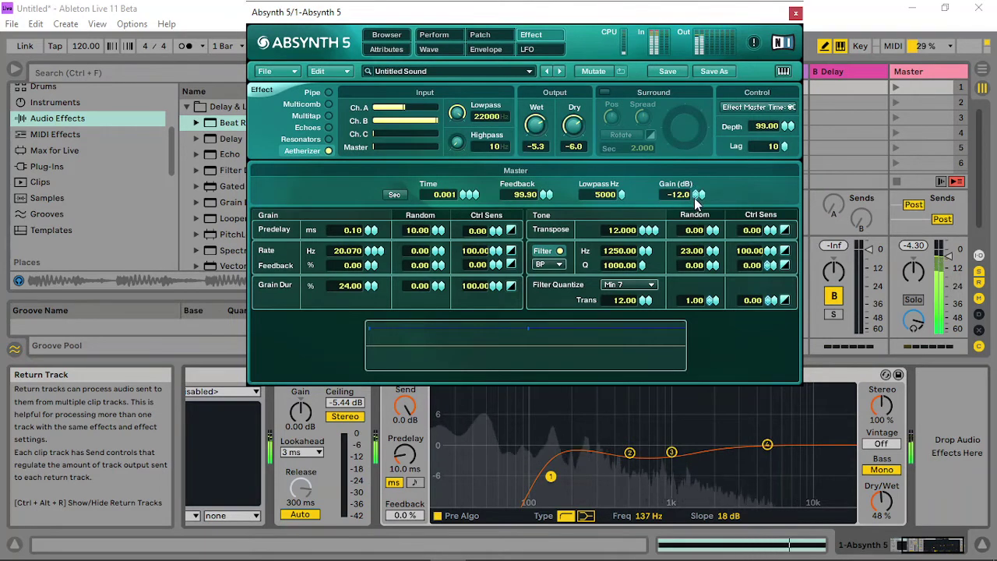
- Set the Aetherizer's Gain to 0.0 dB, Lowpass to 1403 Hz, Rate to 47.734 Hz, and Transpose to 24.000 with Random at 60.00
left_click_drag(695, 201, 697, 186)
left_click_drag(612, 185, 616, 225)
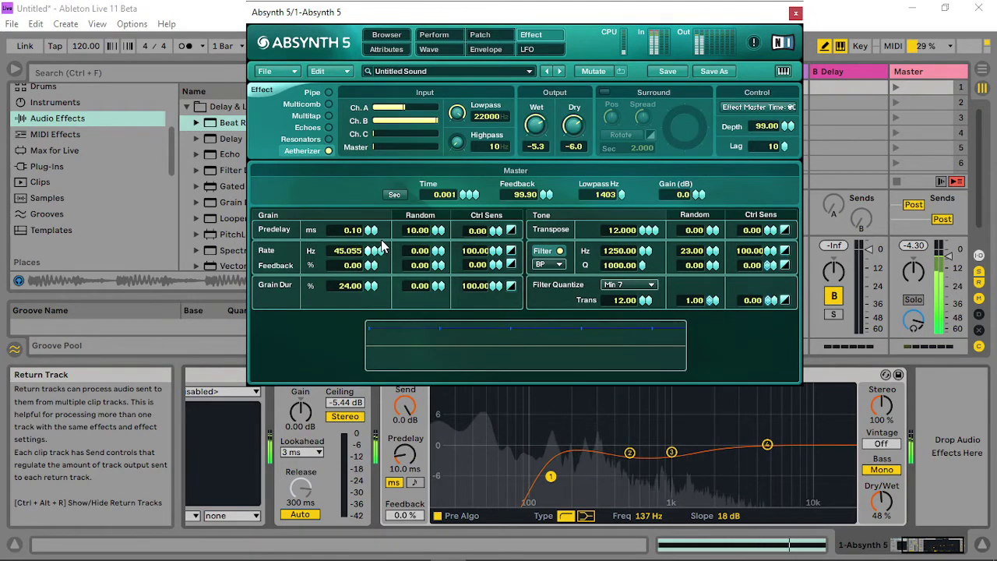
left_click_drag(381, 245, 384, 245)
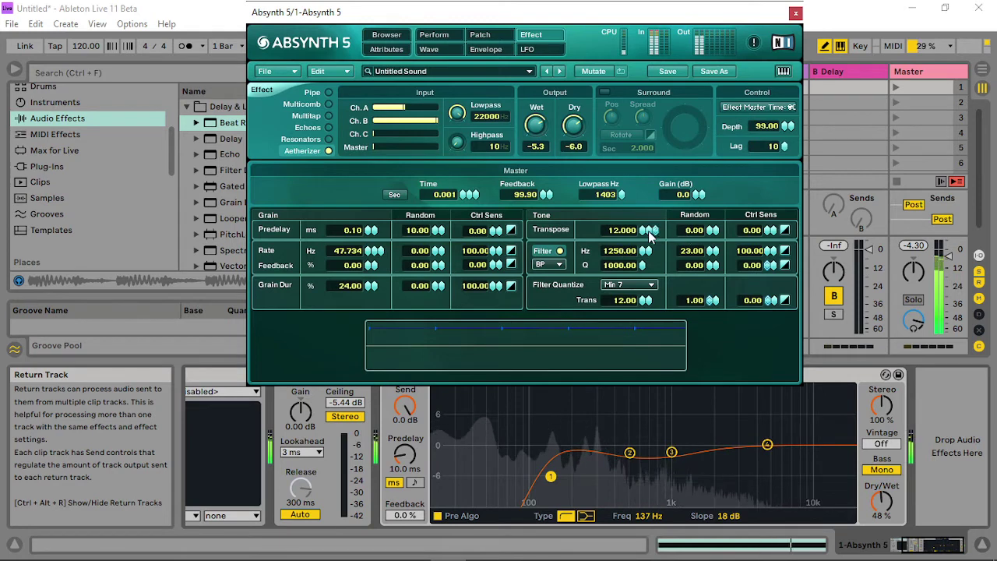
left_click_drag(646, 237, 663, 192)
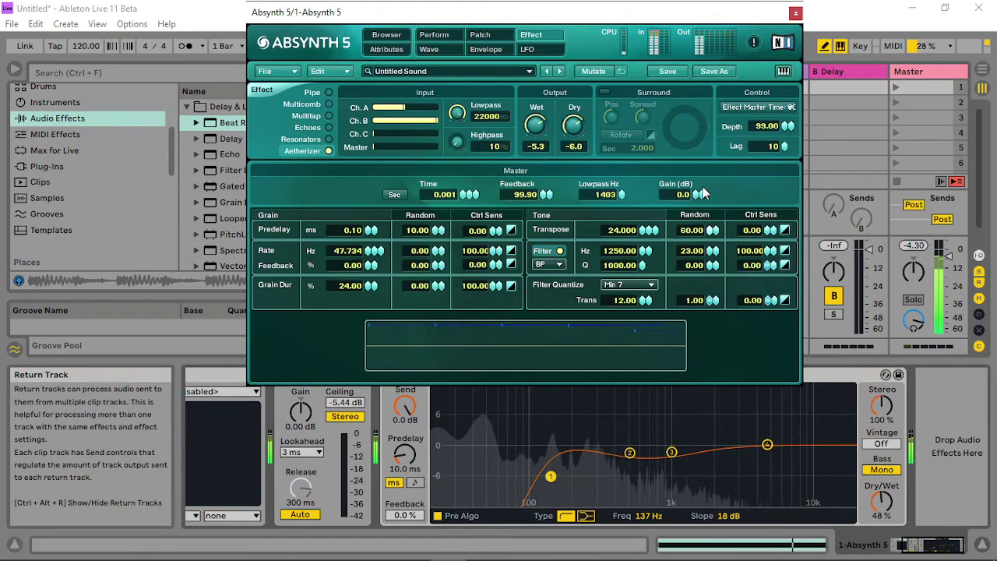
- Lower the Aetherizer's Transpose Random to 50.00 and assign LFO 1 to Effect Gran Rate with a depth of 100.000
left_click_drag(696, 191, 686, 193)
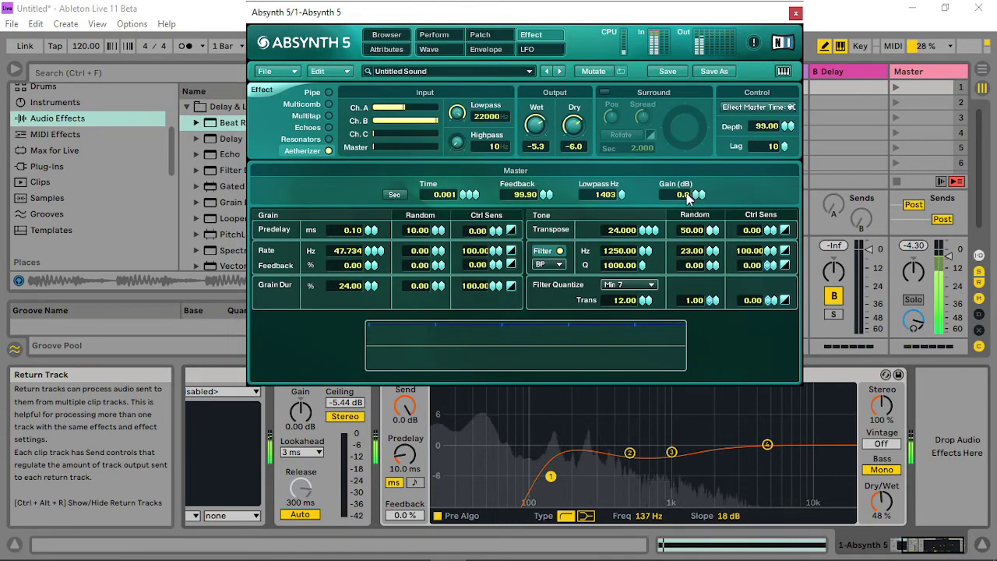
left_click(528, 49)
left_click(329, 310)
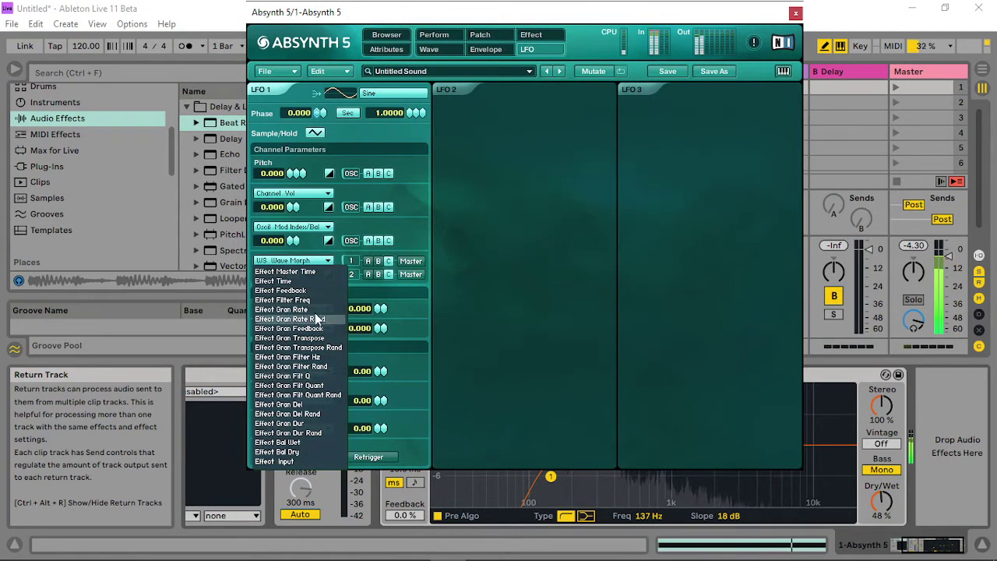
left_click(316, 310)
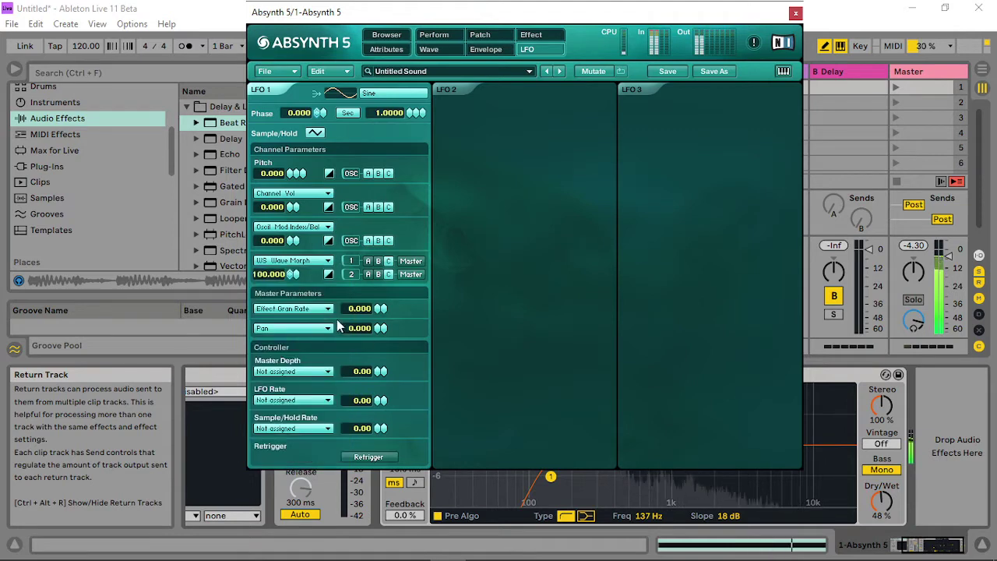
left_click_drag(378, 305, 382, 226)
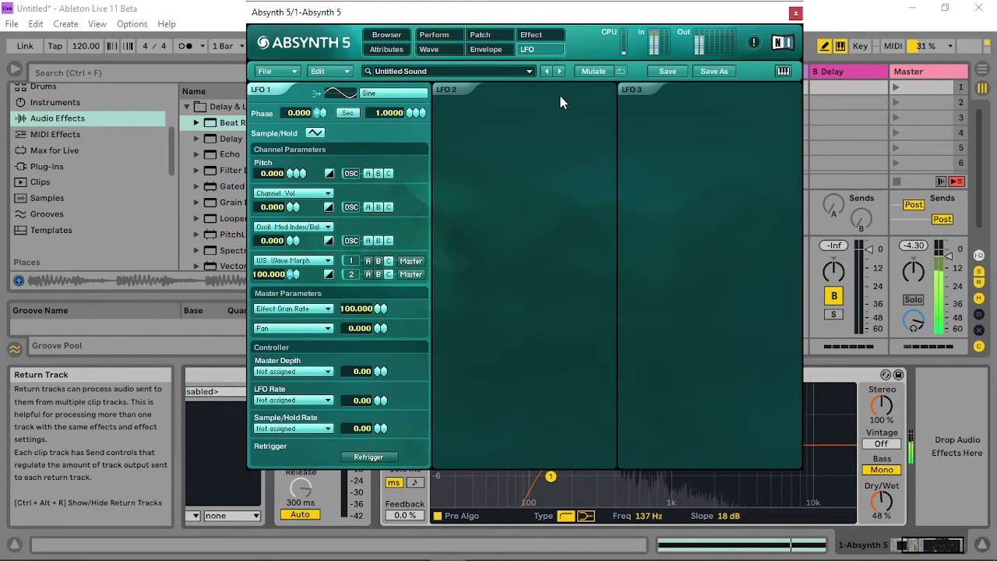
- Set the Aetherizer's Transpose to 12.000 with Random at 13.00, and raise the Wet output to -4.8
left_click(534, 35)
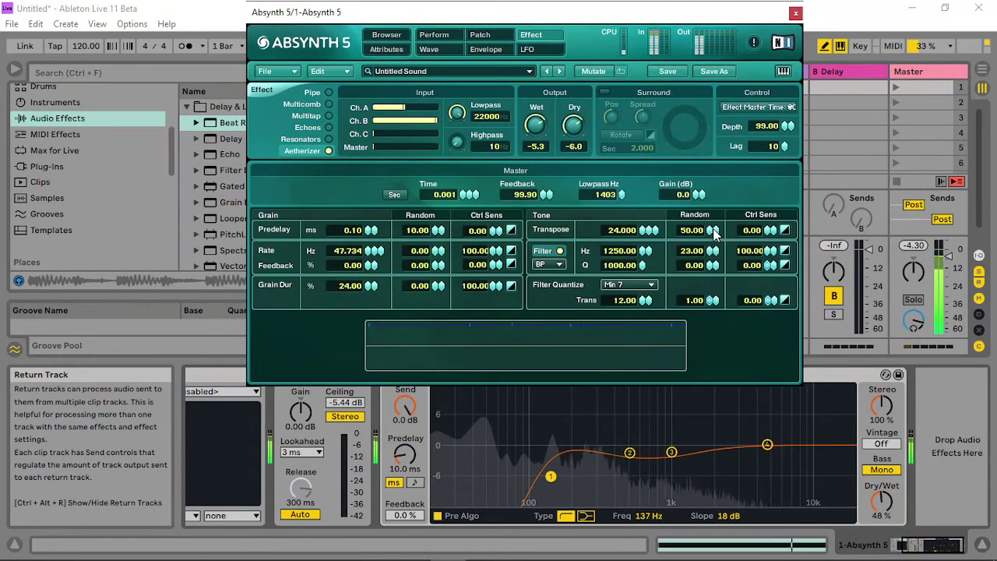
left_click_drag(710, 230, 711, 237)
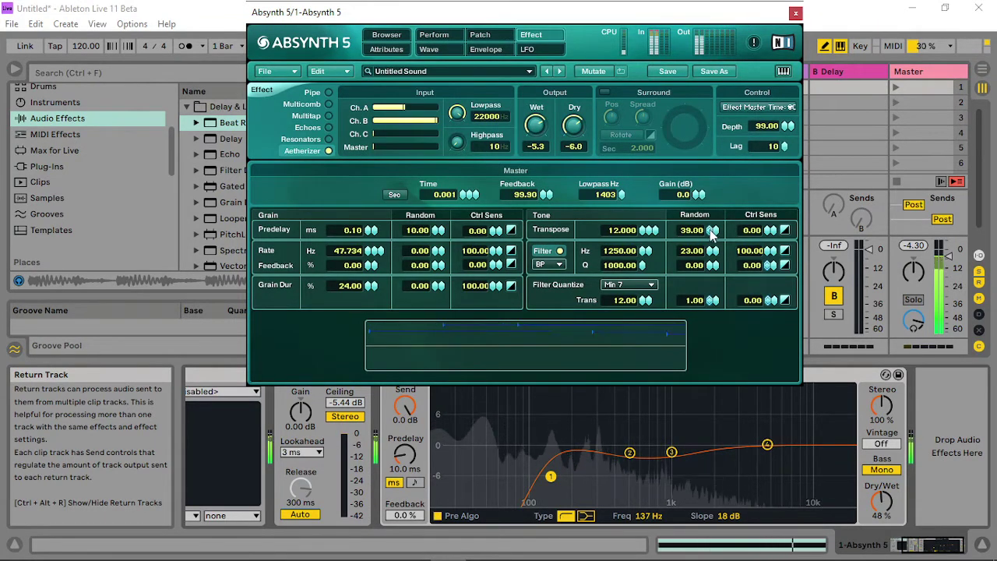
left_click_drag(711, 230, 708, 240)
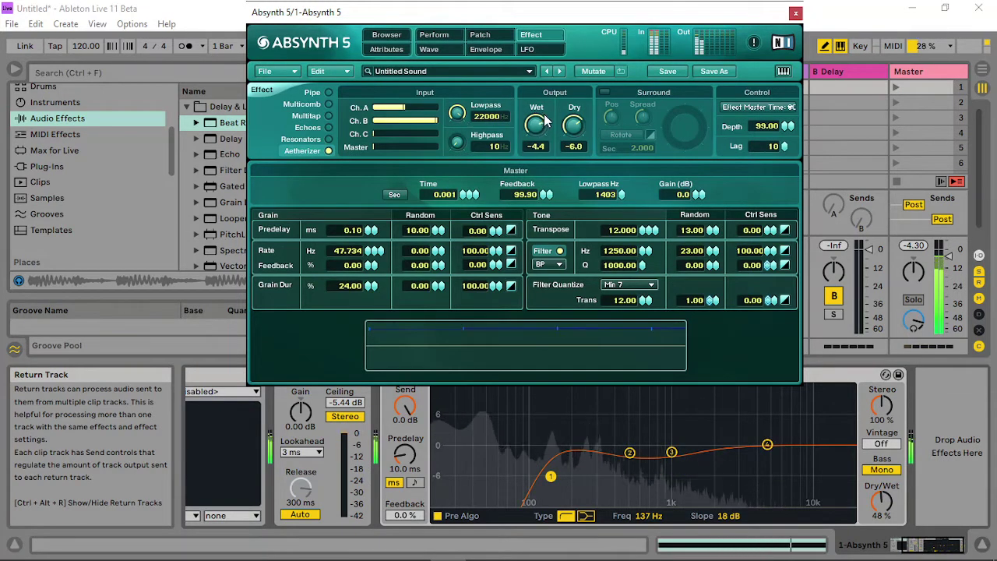
left_click_drag(545, 119, 548, 111)
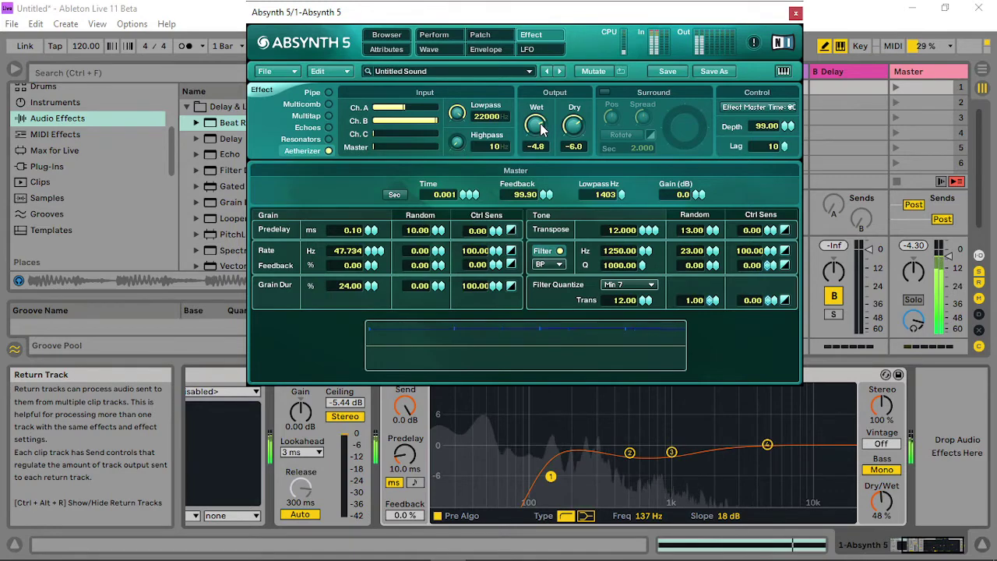
- Raise Audio Mod group A's Gain to -3.10 dB and set its Decay to 20.35
left_click(490, 35)
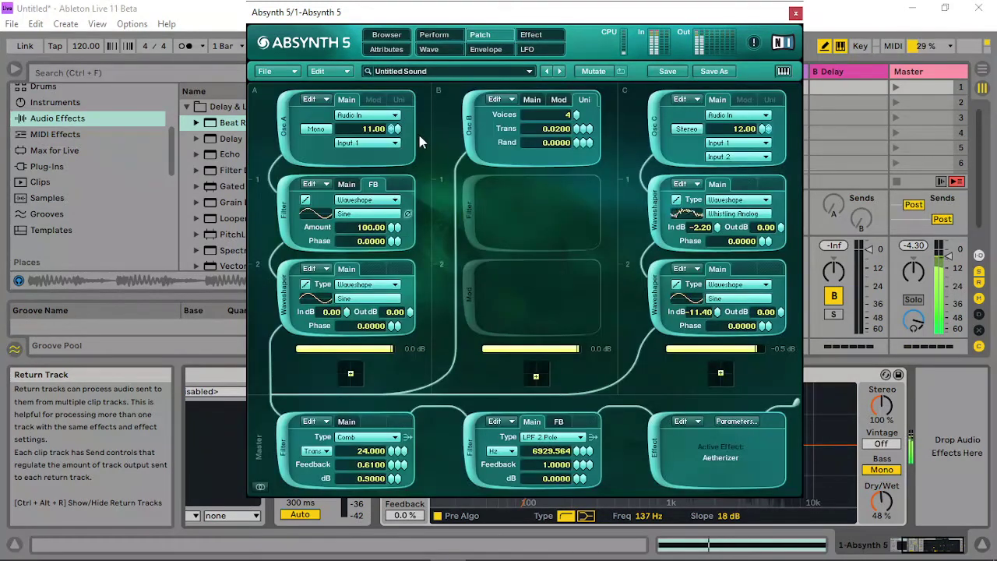
left_click(434, 36)
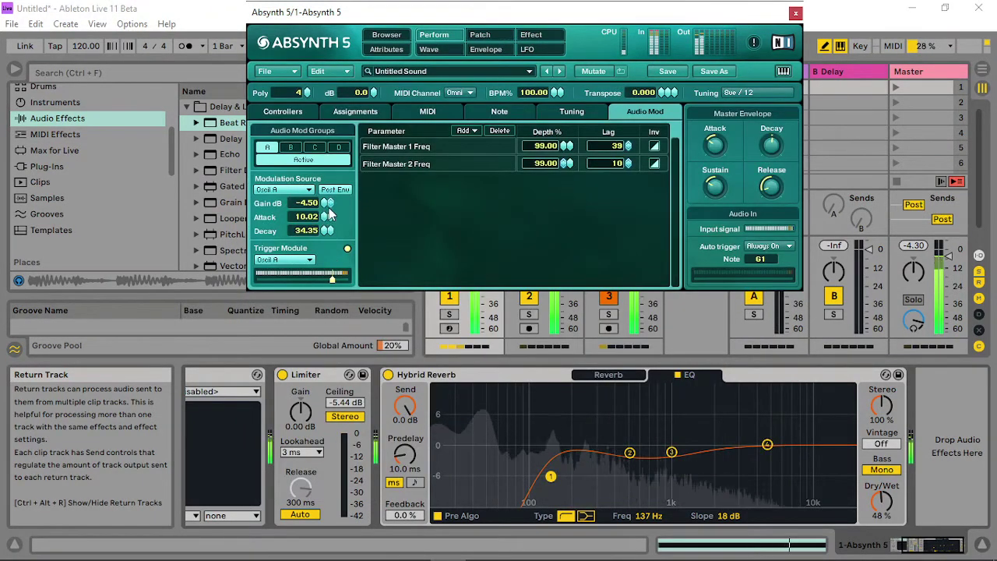
left_click_drag(327, 211, 329, 255)
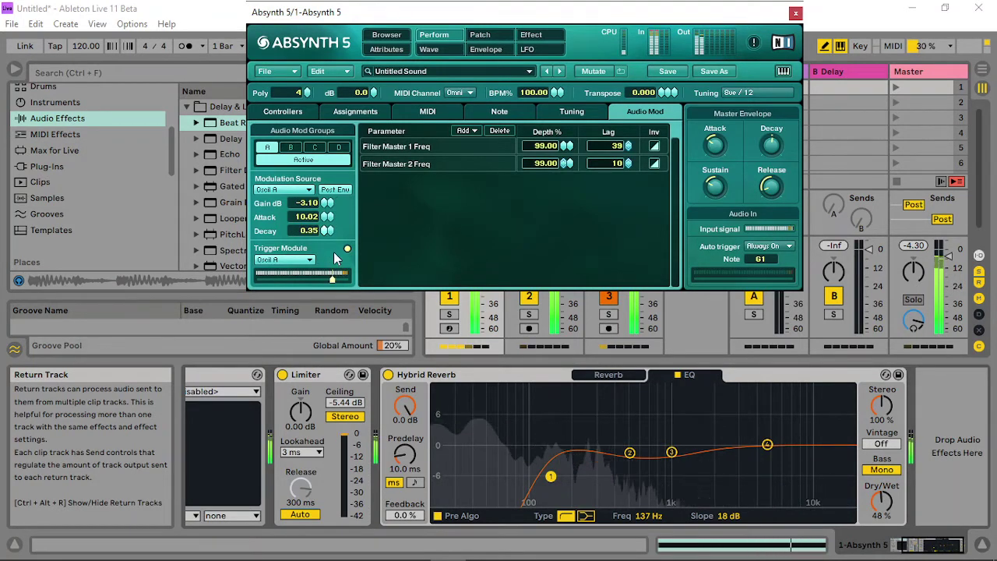
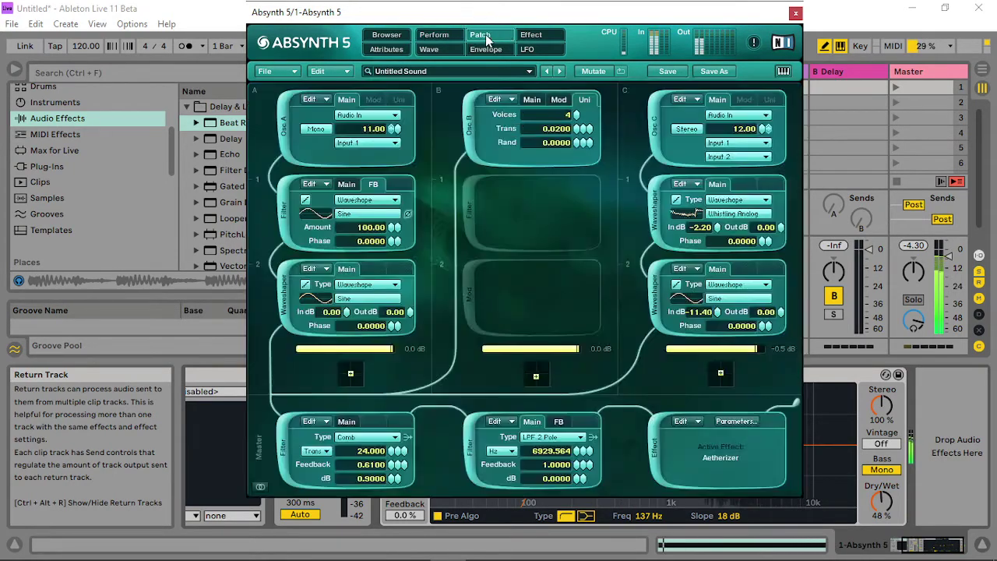
- Adjust channel A's LPF 2 Pole filter to Trans 0.000 with Feedback at 0.7300
left_click(480, 34)
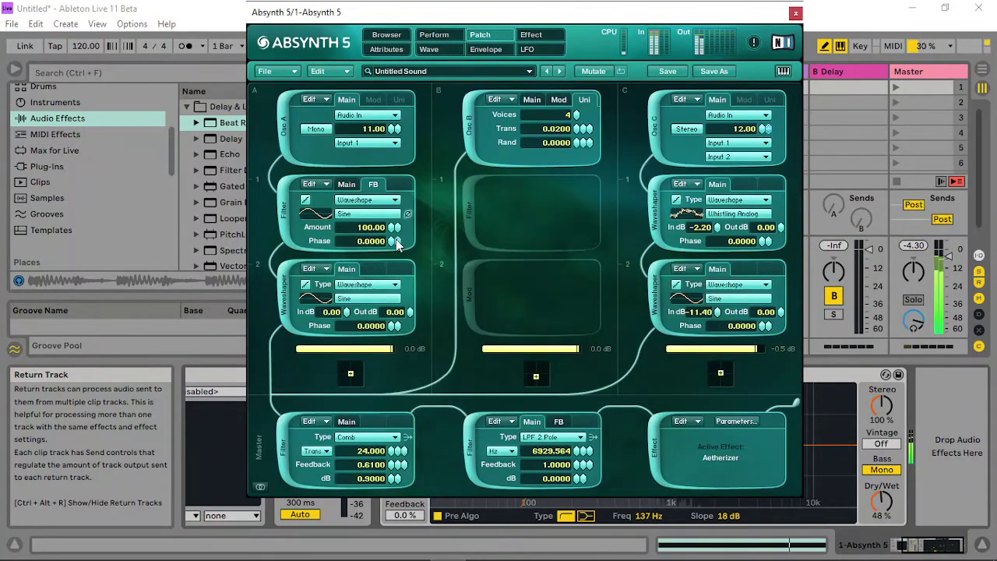
left_click(351, 185)
left_click_drag(391, 215, 404, 198)
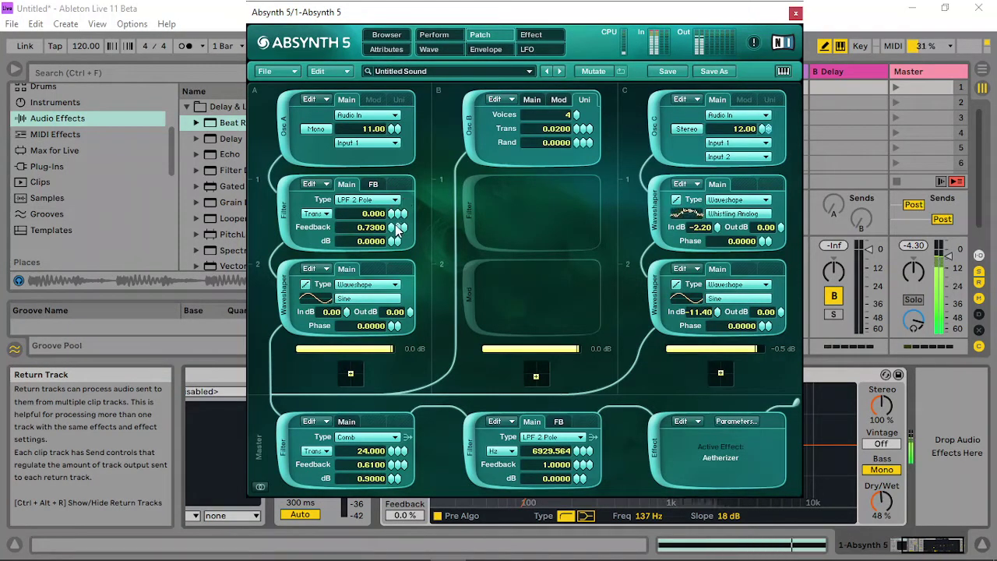
- Try several morph waves for the second master filter's feedback waveshaper and choose Analog Signals
left_click(559, 421)
left_click(549, 451)
left_click(641, 326)
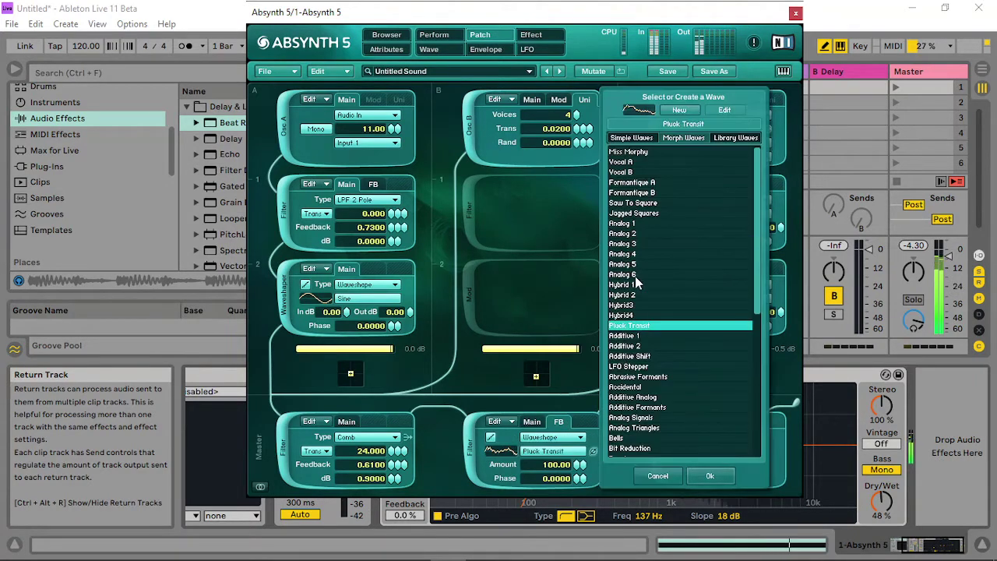
left_click(635, 275)
left_click(639, 398)
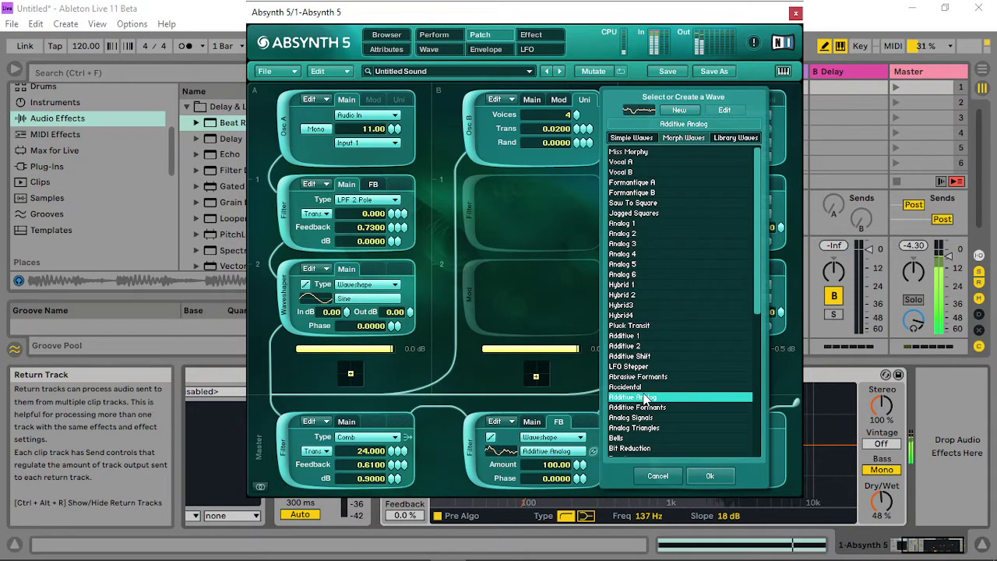
left_click(639, 417)
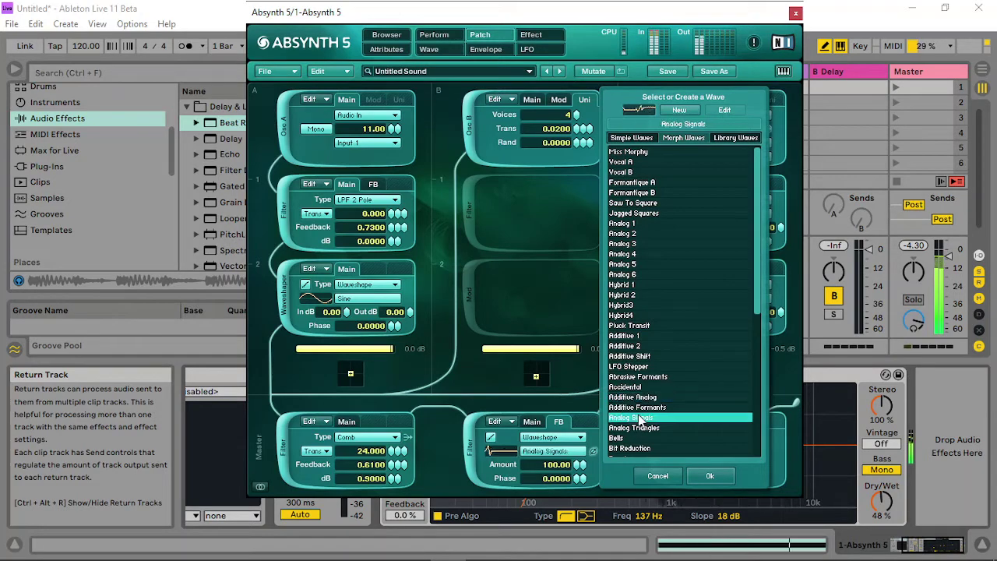
left_click(698, 474)
- Assign LFO 1's third channel parameter to WS Wave Morph on the master waveshapers only, with a depth of 100.000
left_click(539, 48)
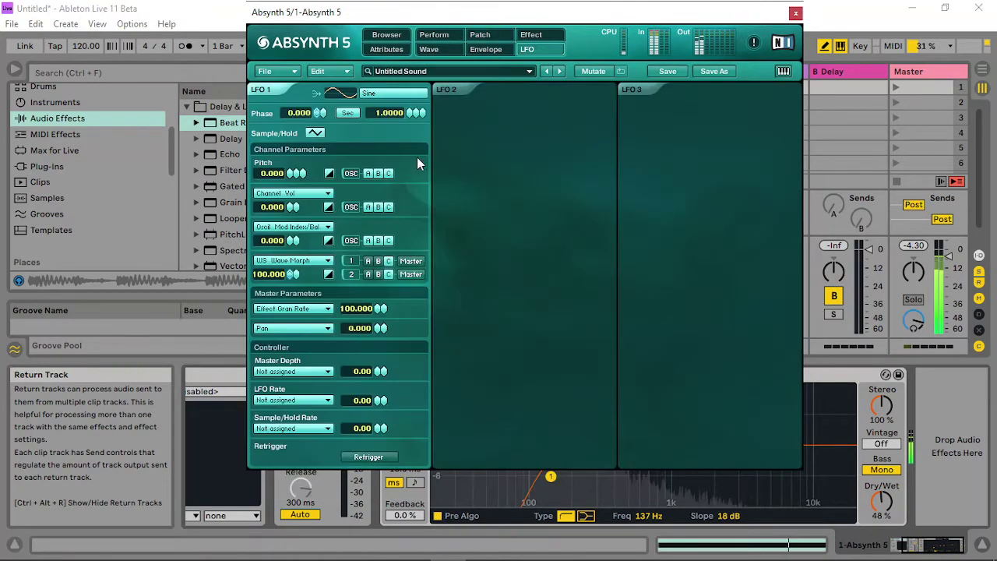
left_click(296, 227)
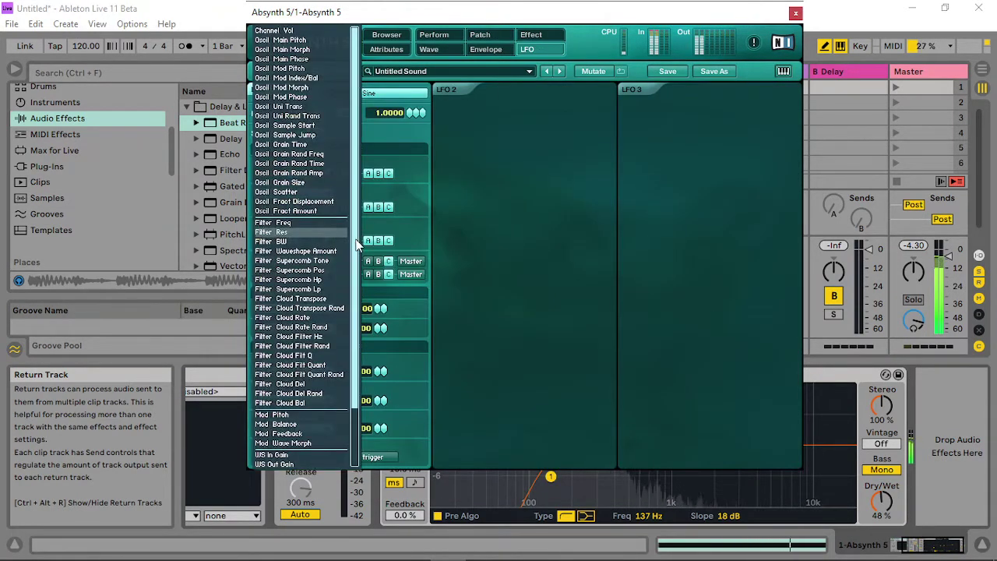
scroll(349, 395, "down", 2)
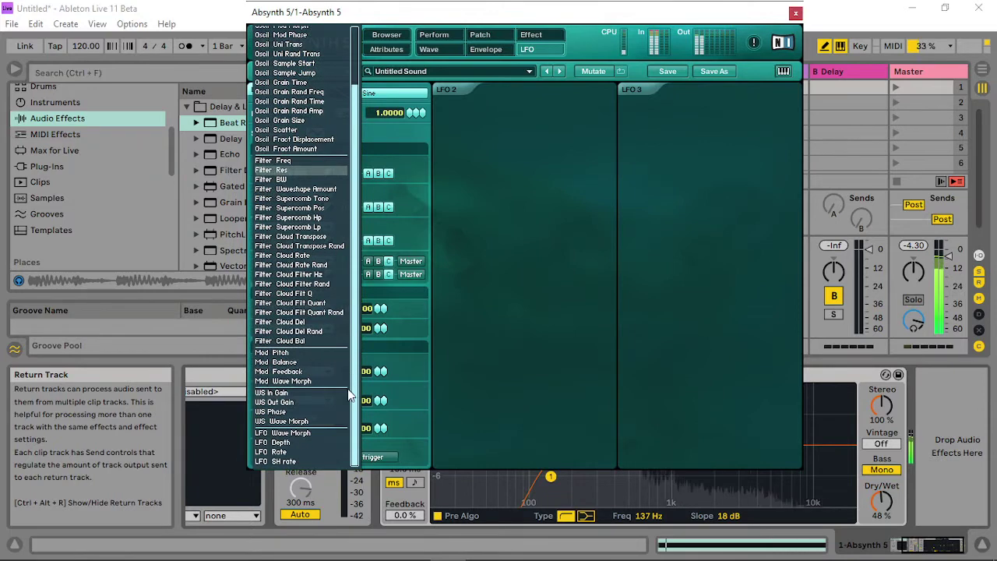
left_click(314, 420)
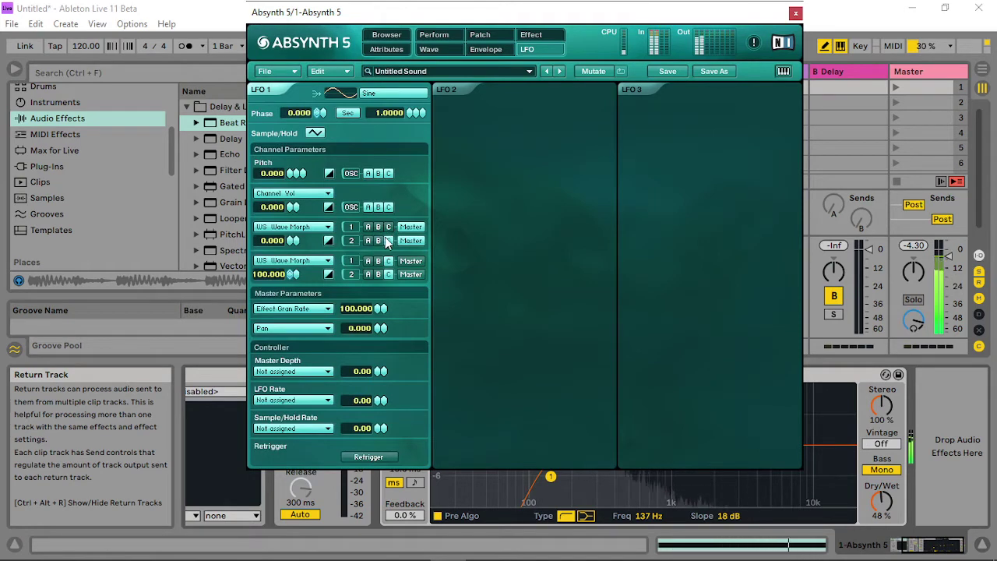
left_click_drag(290, 241, 333, 133)
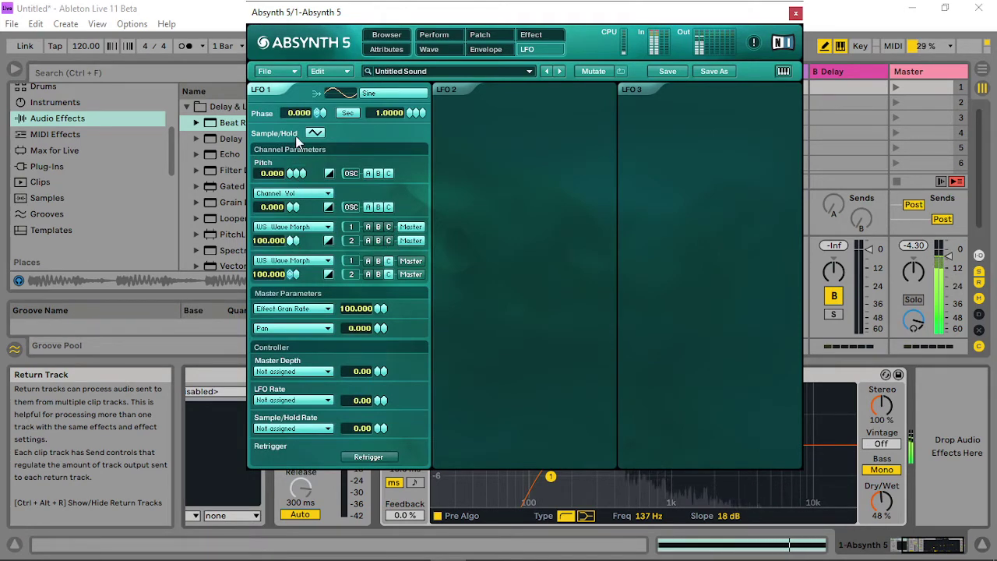
left_click(434, 34)
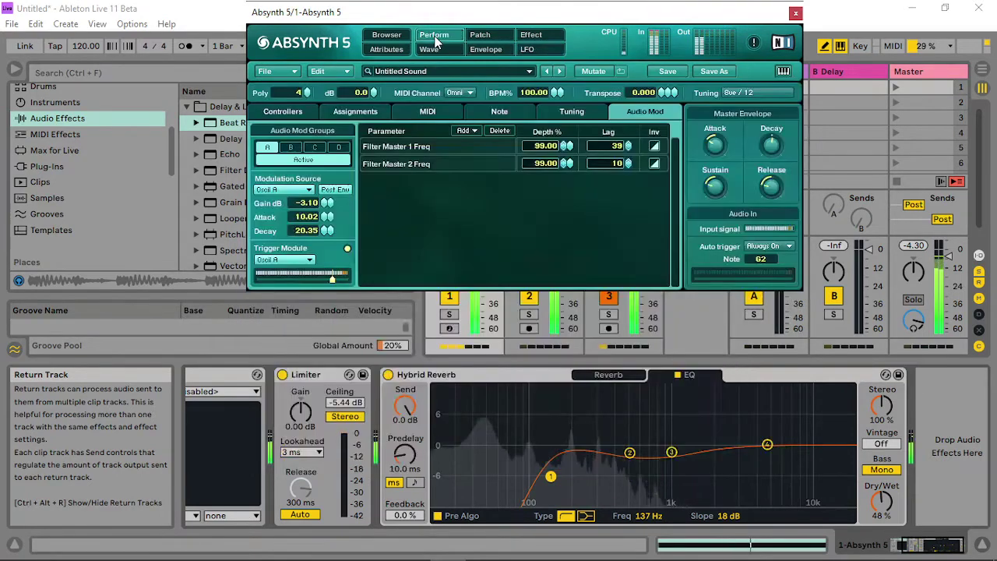
left_click(495, 36)
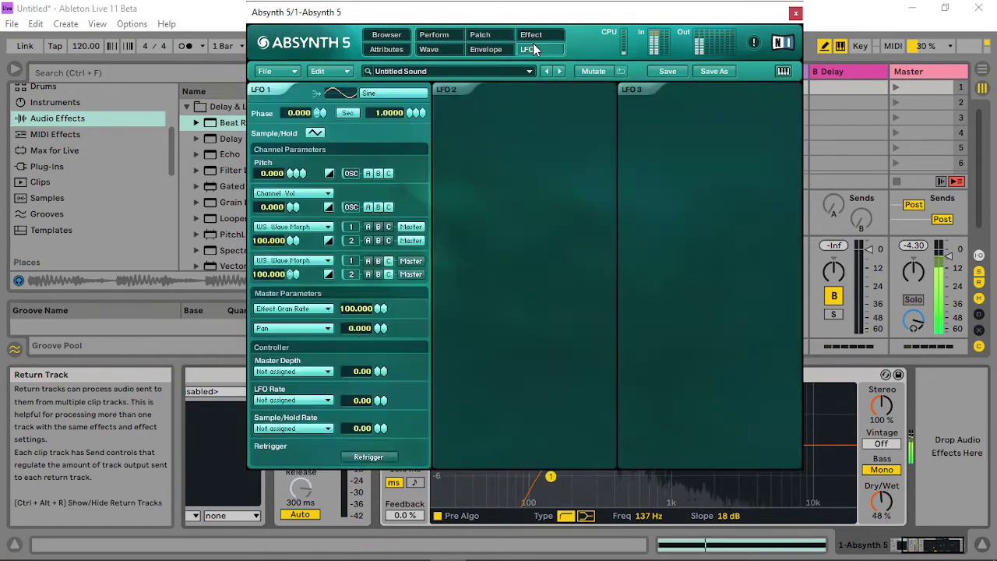
left_click(530, 49)
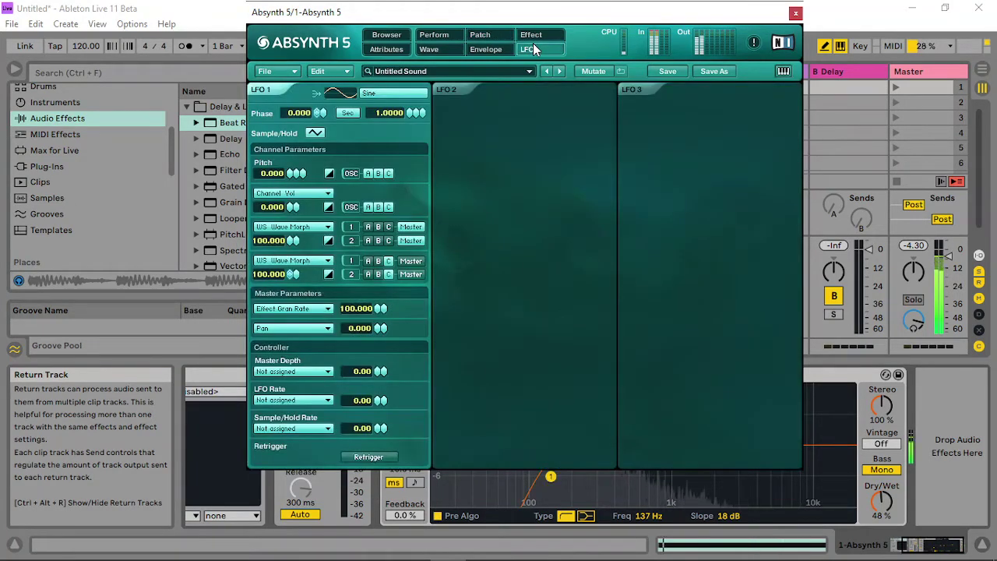
left_click(483, 52)
- Replace the second master filter's feedback waveshape with the Analog 1 morph wave after trying Pluck Transit
left_click(494, 38)
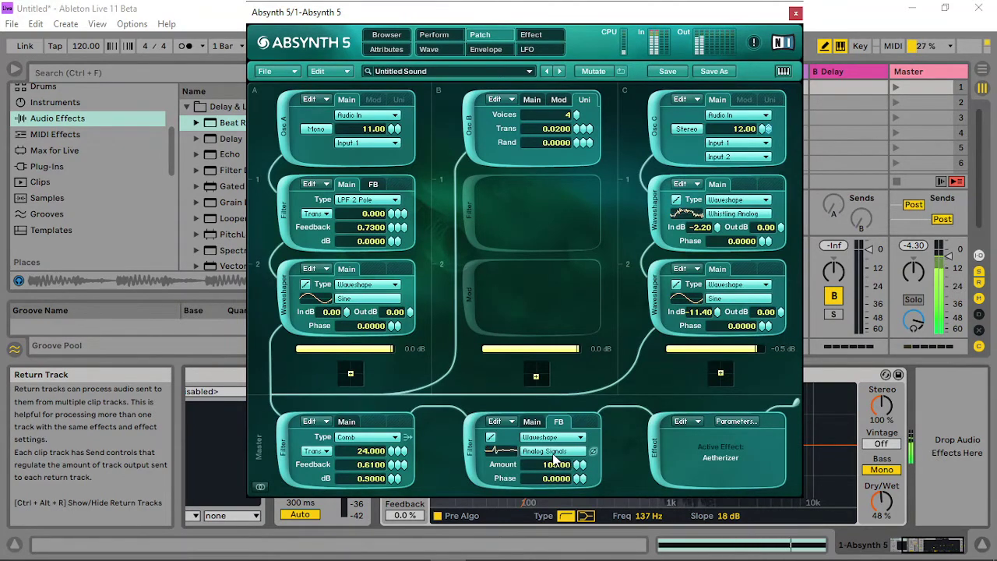
left_click(500, 450)
left_click(654, 376)
left_click(635, 325)
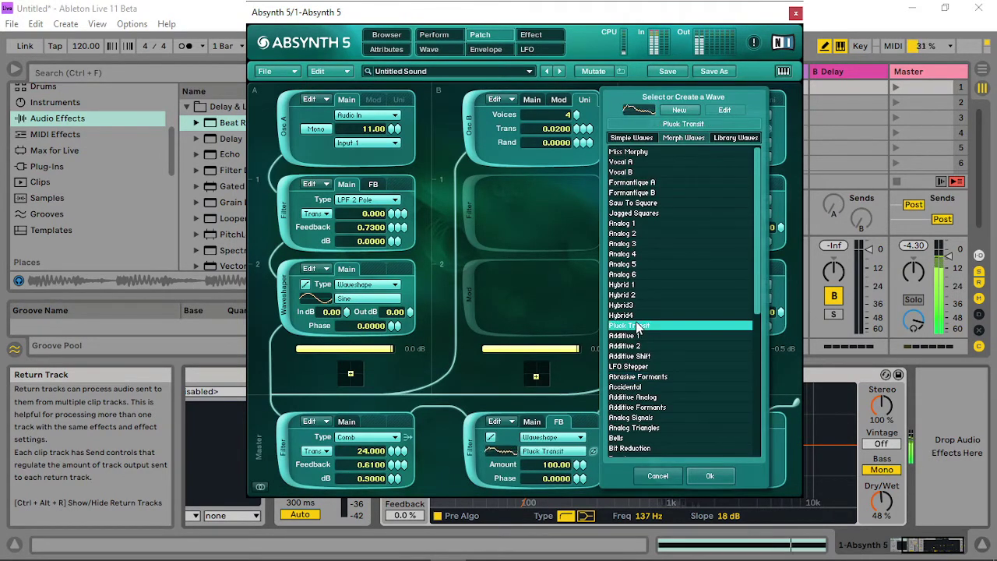
left_click(634, 214)
left_click(632, 224)
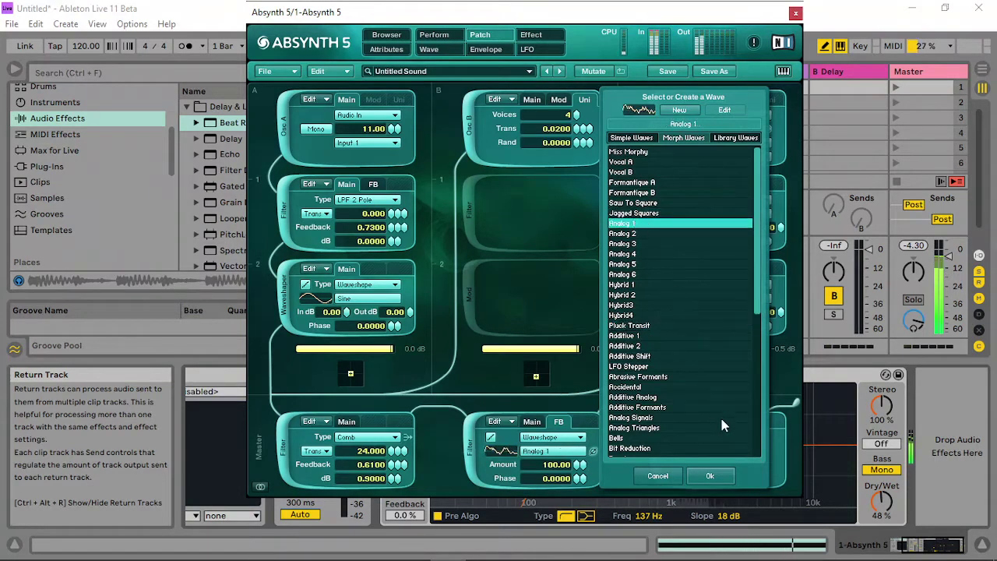
left_click(710, 476)
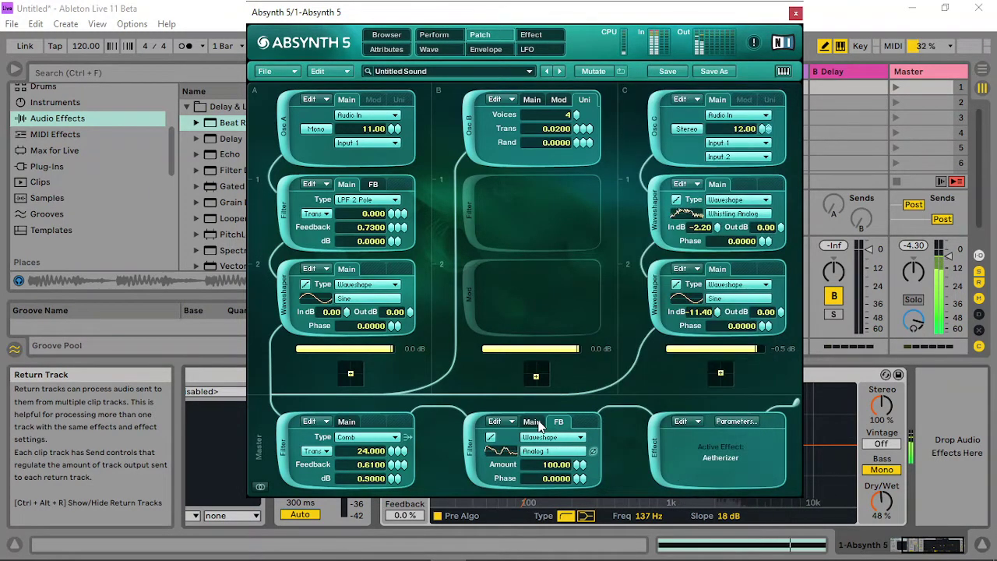
- Set the second master filter's frequency to 22000.000 Hz and create a new envelope for it
left_click(571, 437)
left_click_drag(581, 451, 590, 435)
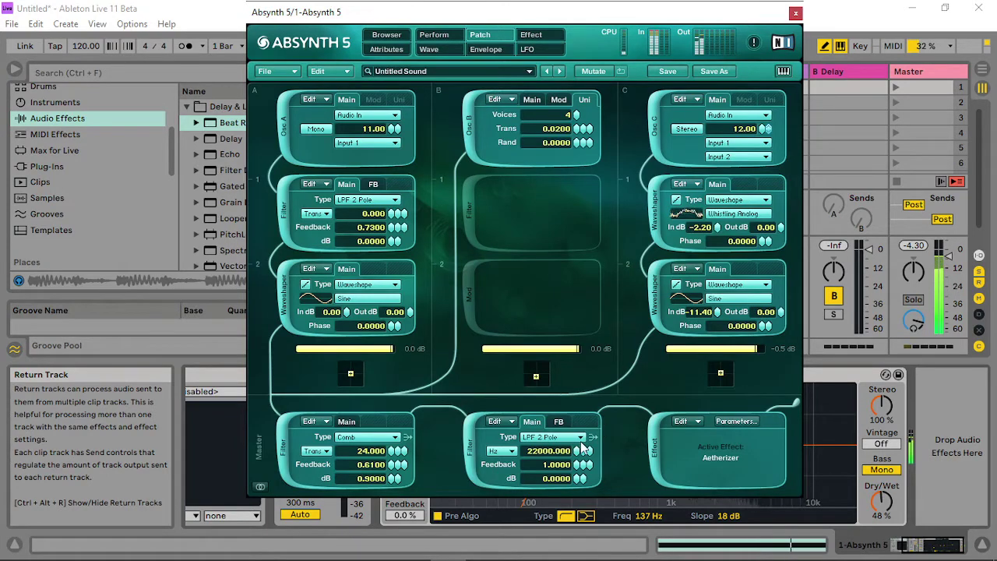
left_click(587, 459)
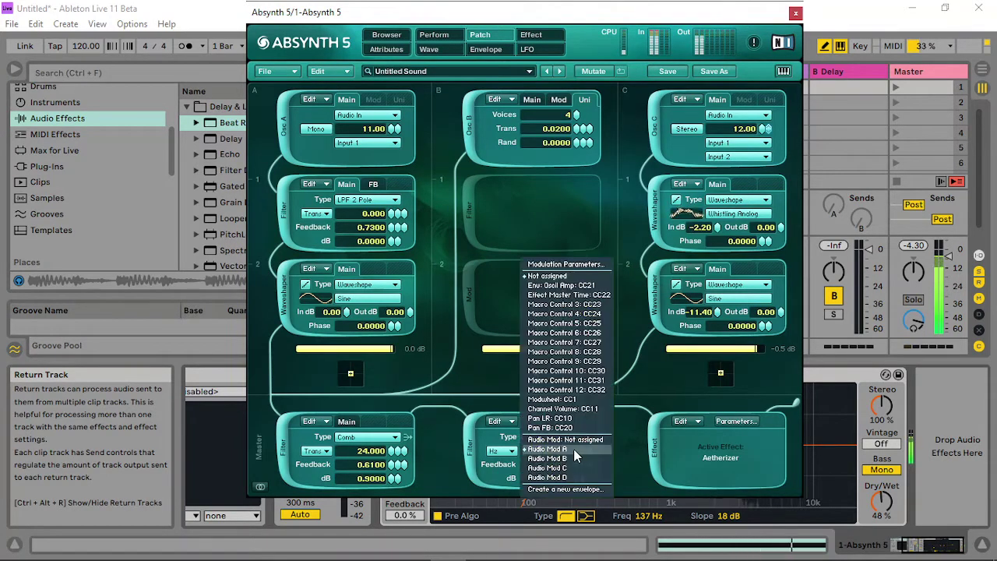
left_click(575, 489)
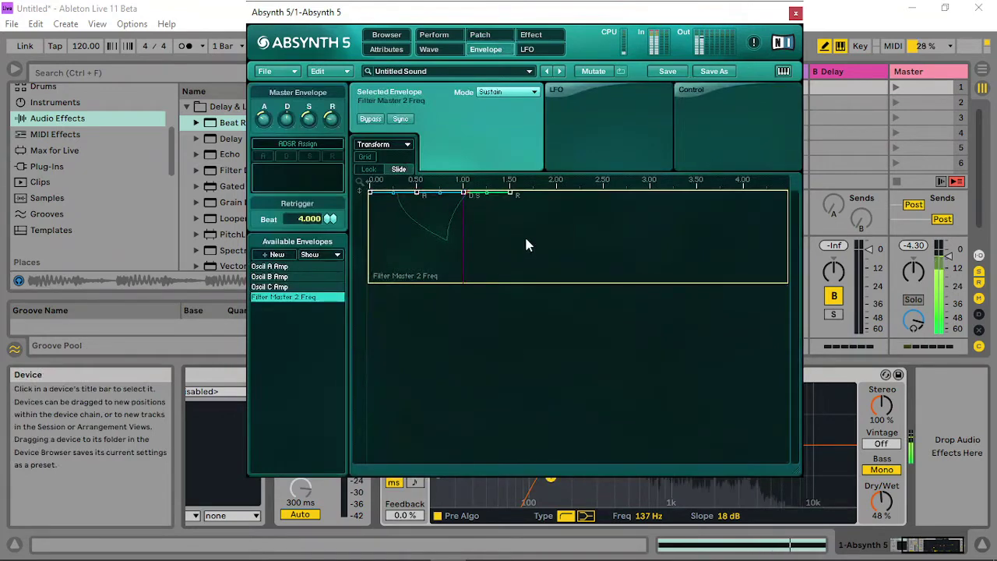
- Move the Filter Master 2 Freq envelope's second breakpoint to 0.2579 seconds and 161.8285 Hz, and set the envelope mode to Retrigger
left_click(432, 224)
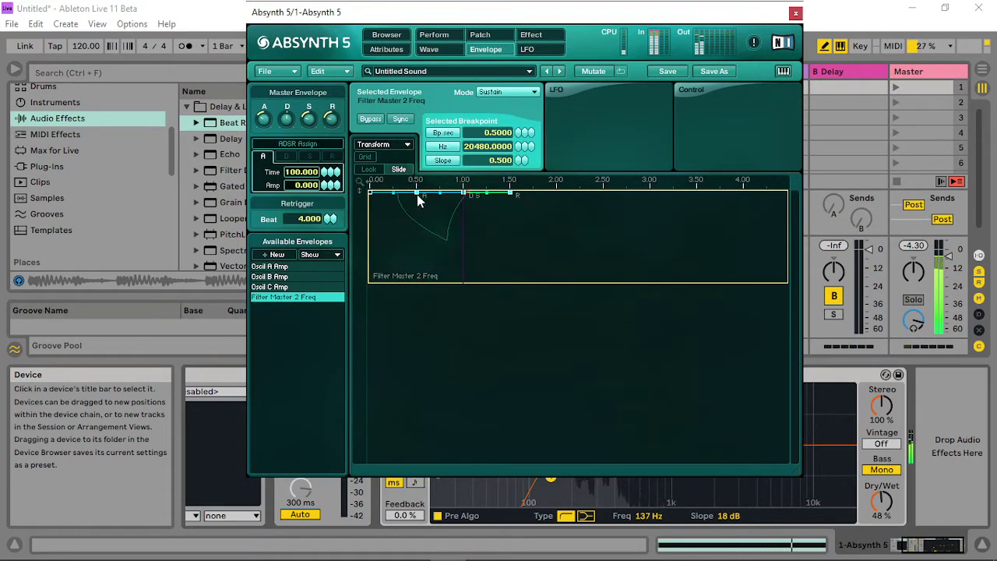
left_click_drag(416, 194, 396, 252)
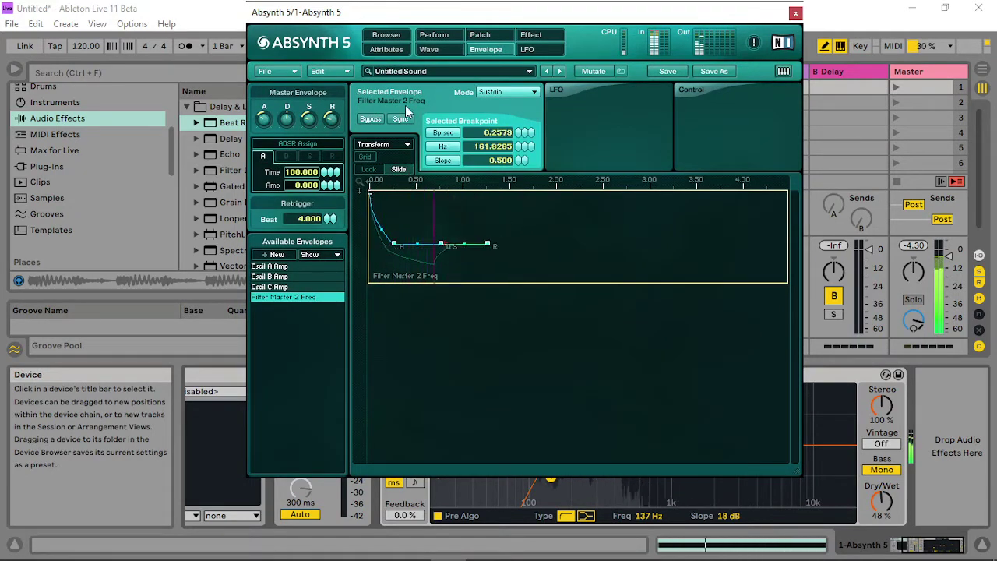
left_click(507, 92)
left_click(499, 121)
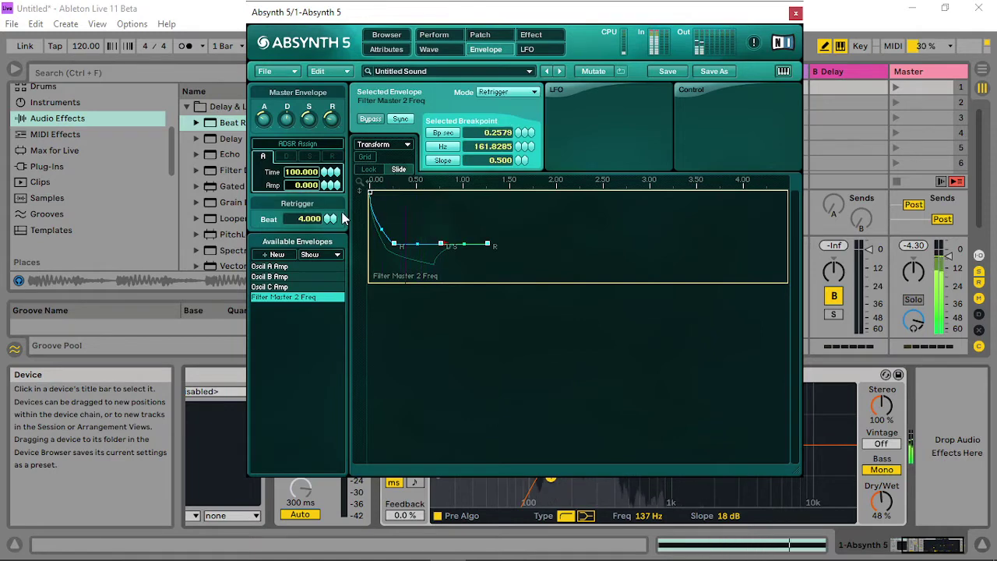
- Set the Filter Master 2 Freq envelope to retrigger every 0.500 beat and lower its second breakpoint to 87.6132 Hz
double_click(305, 223)
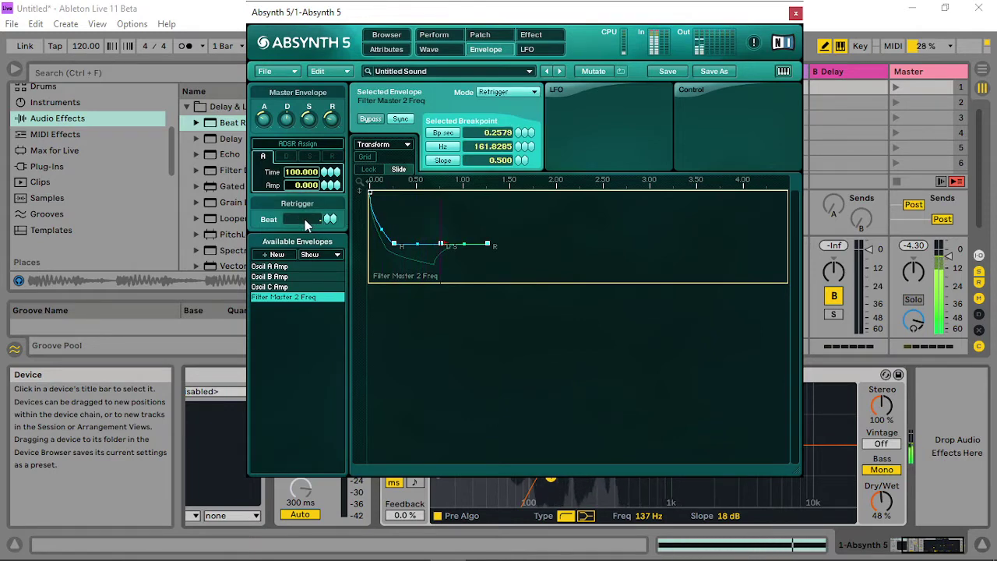
type("0.5")
key("Return")
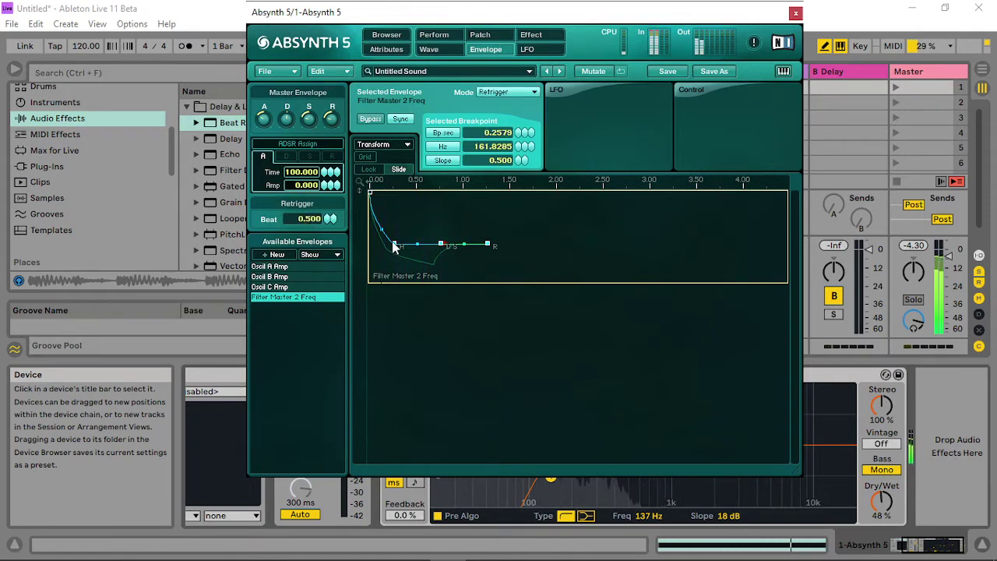
mouse_move(393, 244)
left_mouse_down()
mouse_move(375, 254)
mouse_move(394, 255)
left_mouse_up()
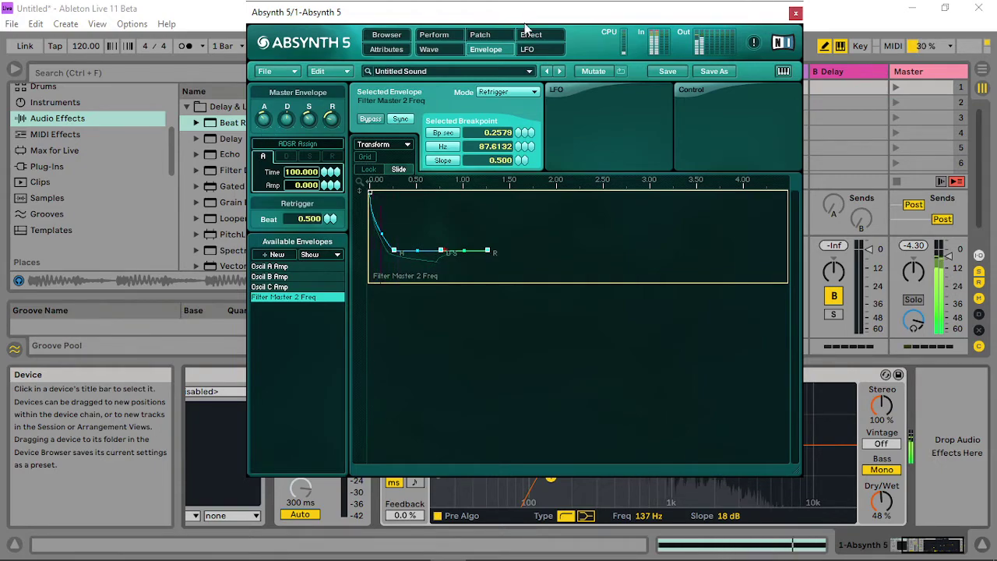
- Set the master comb filter's transposition to 36.000 and switch the channel mode of both master filters
left_click(480, 36)
left_click(486, 49)
left_click(481, 35)
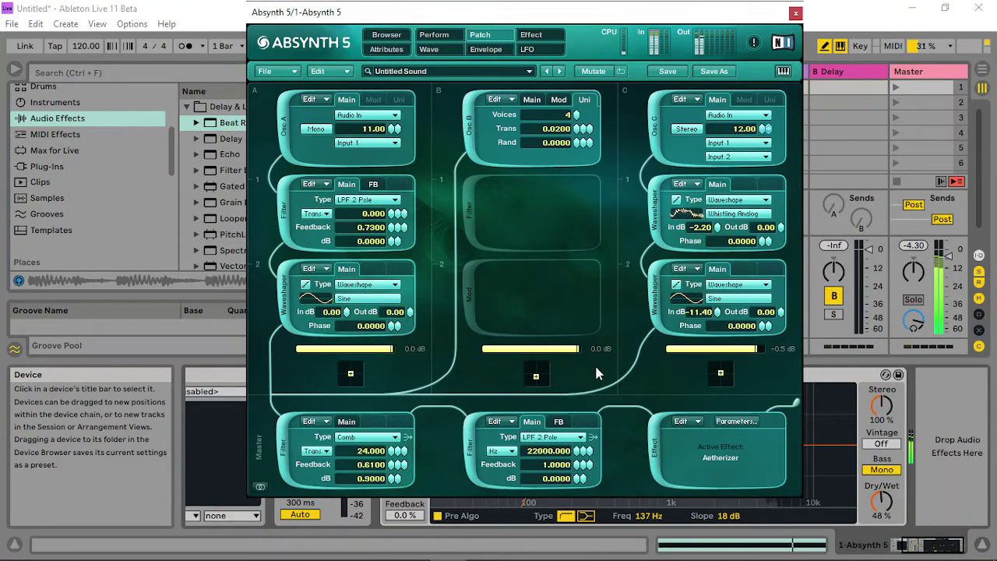
left_click_drag(393, 453, 407, 445)
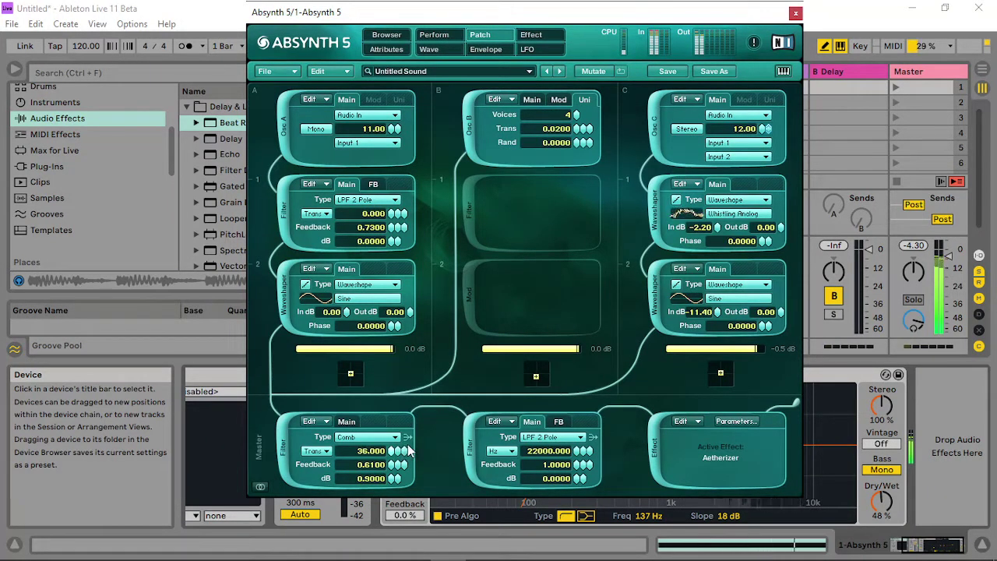
left_click_drag(577, 457, 597, 427)
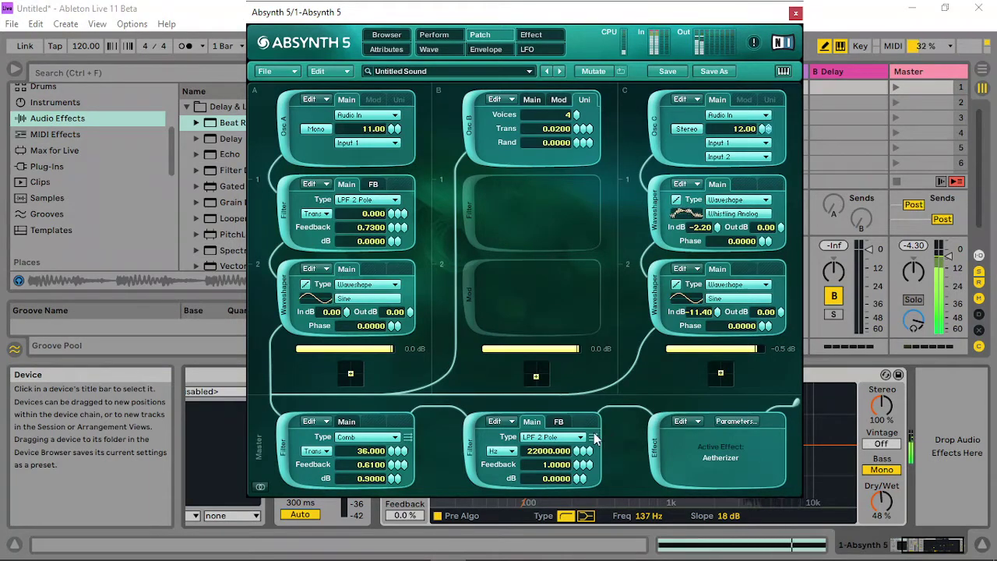
- Raise the input level of channel A's waveshaper to 6.10 dB and of channel C's first waveshaper to 5.60 dB
left_click_drag(347, 311, 376, 242)
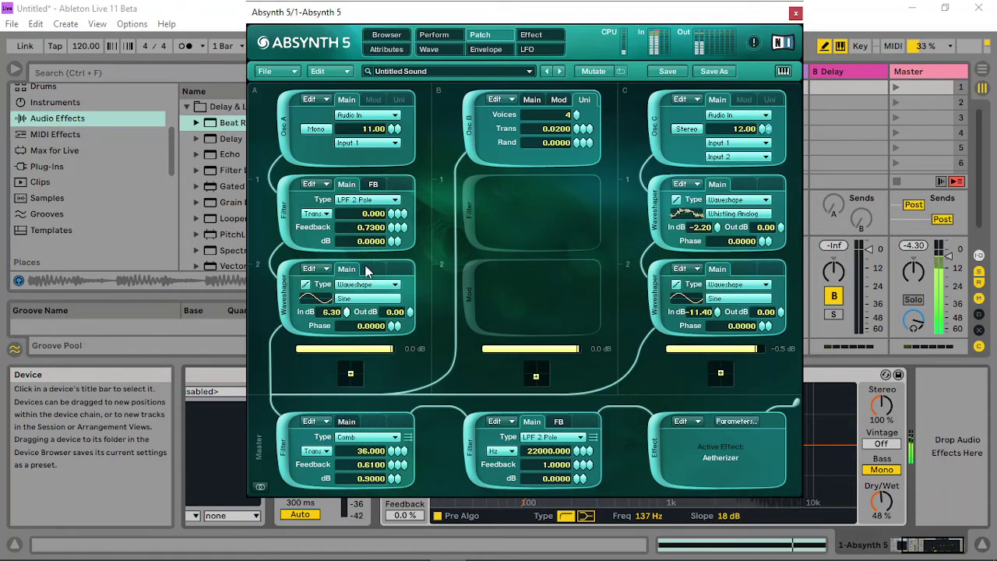
left_click_drag(720, 234, 729, 172)
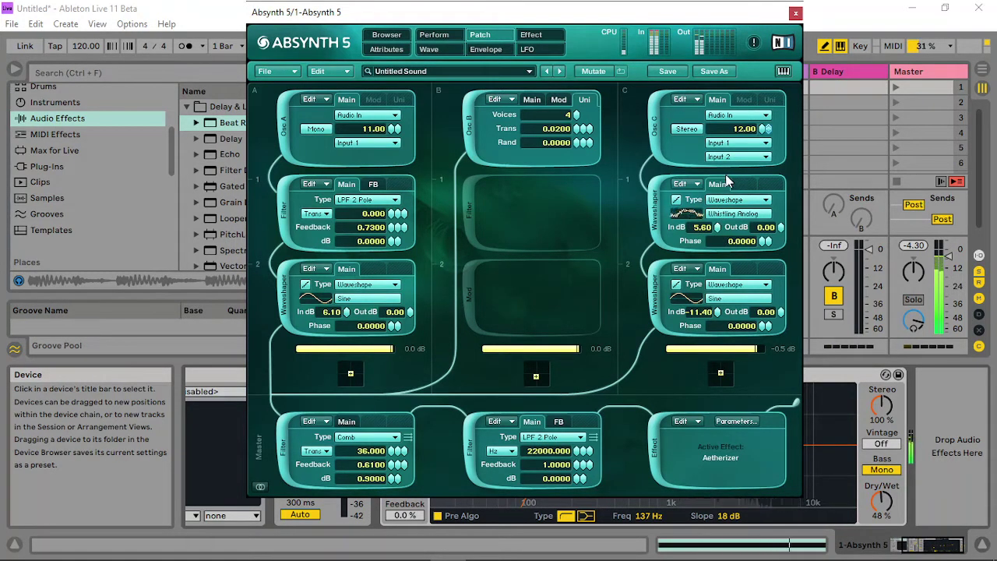
- Set the Aetherizer's master time to 0.012 seconds
left_click(531, 34)
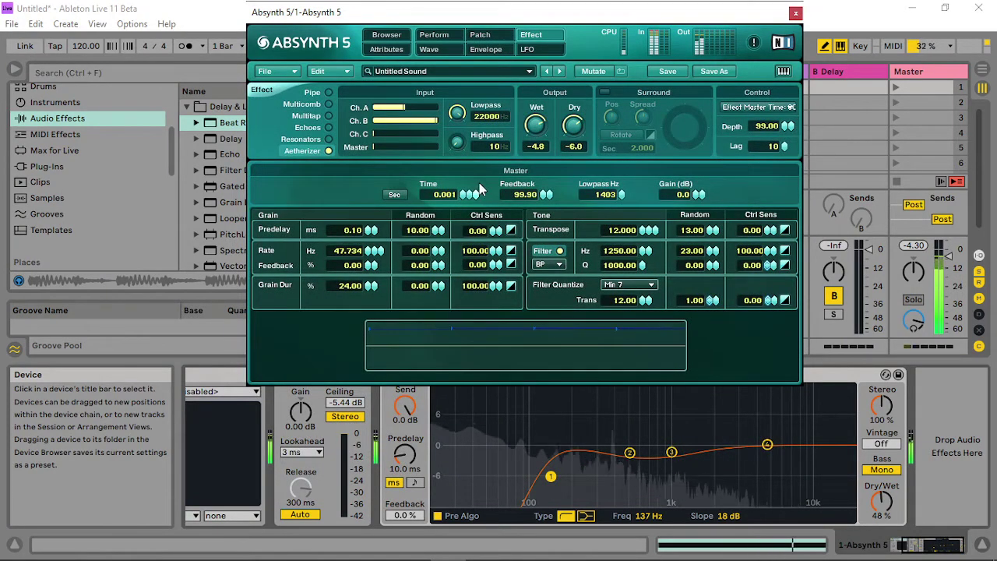
mouse_move(472, 195)
left_mouse_down()
mouse_move(470, 182)
mouse_move(469, 200)
left_mouse_up()
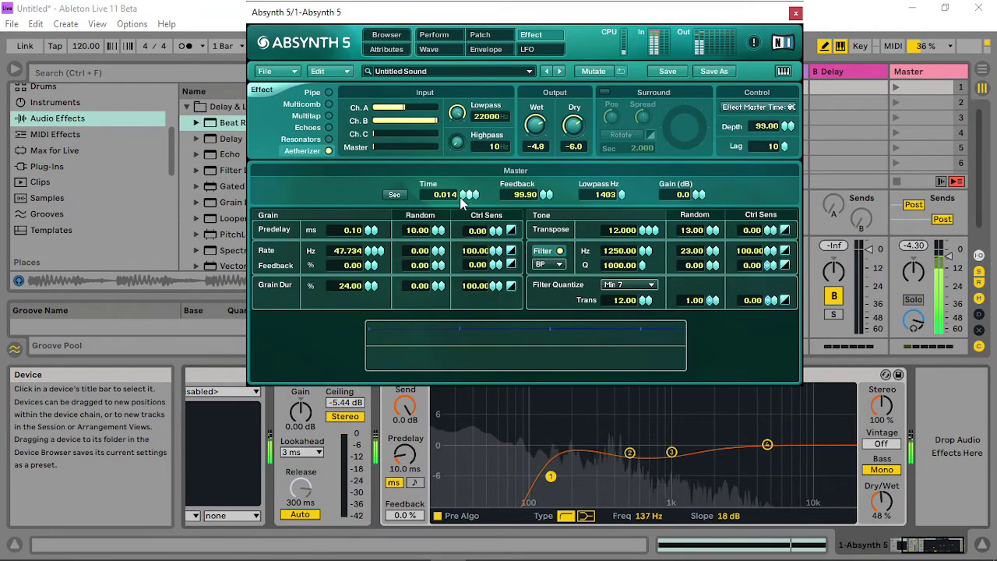
left_click_drag(460, 197, 462, 196)
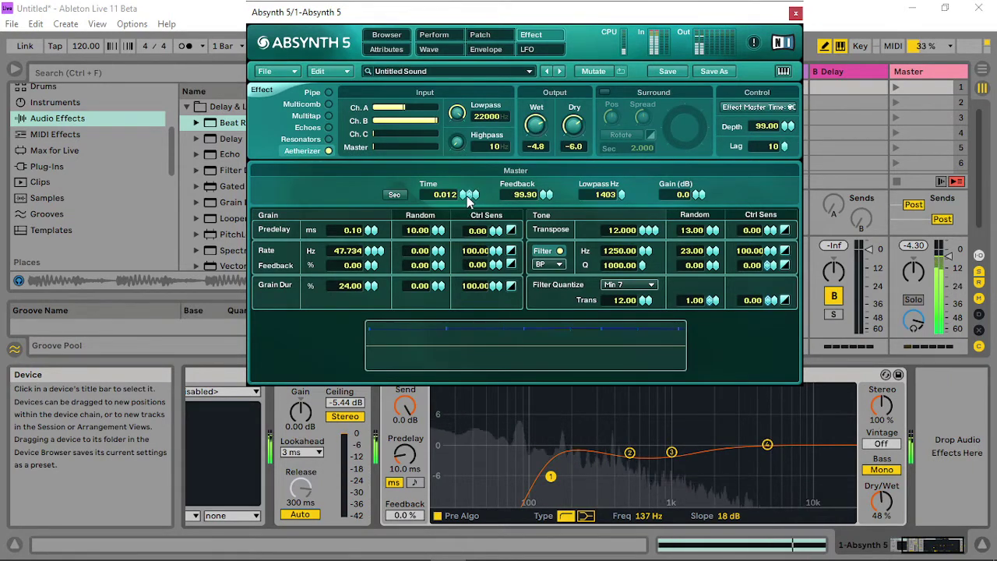
- Turn on LFO 2 to modulate Effect Master Time with a depth of 100.000, at a rate of 17.0000 beats
left_click(544, 49)
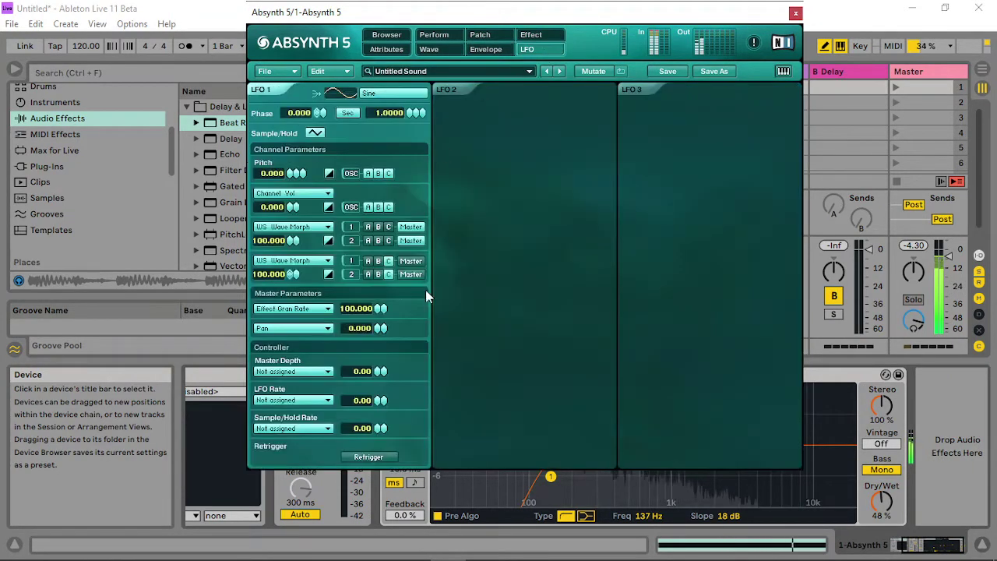
left_click(460, 90)
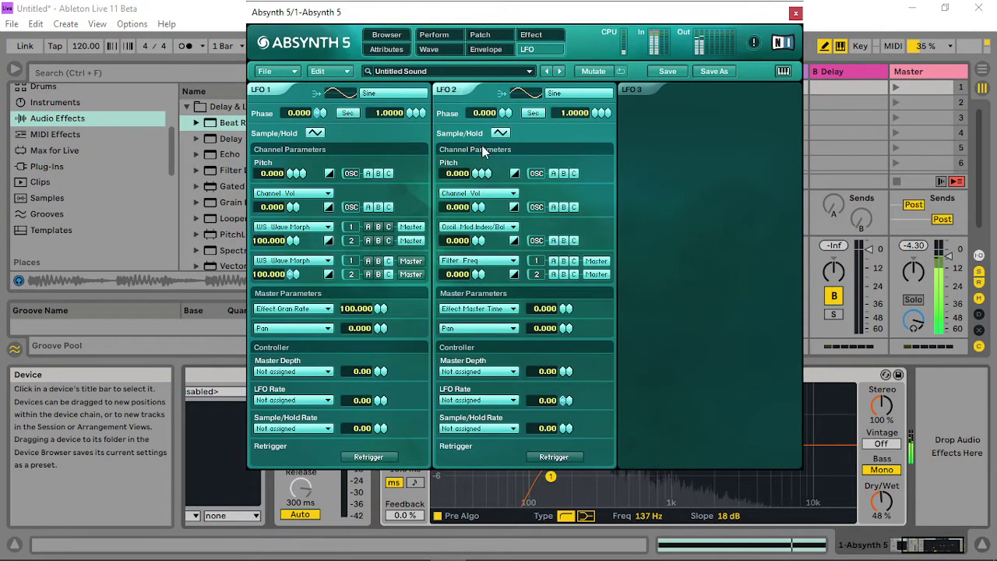
left_click(499, 261)
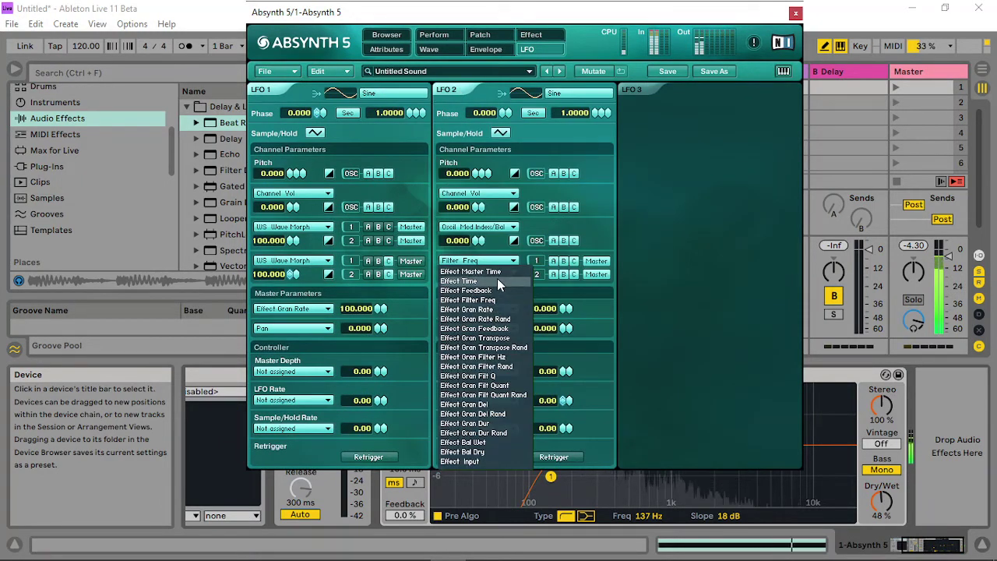
left_click(496, 271)
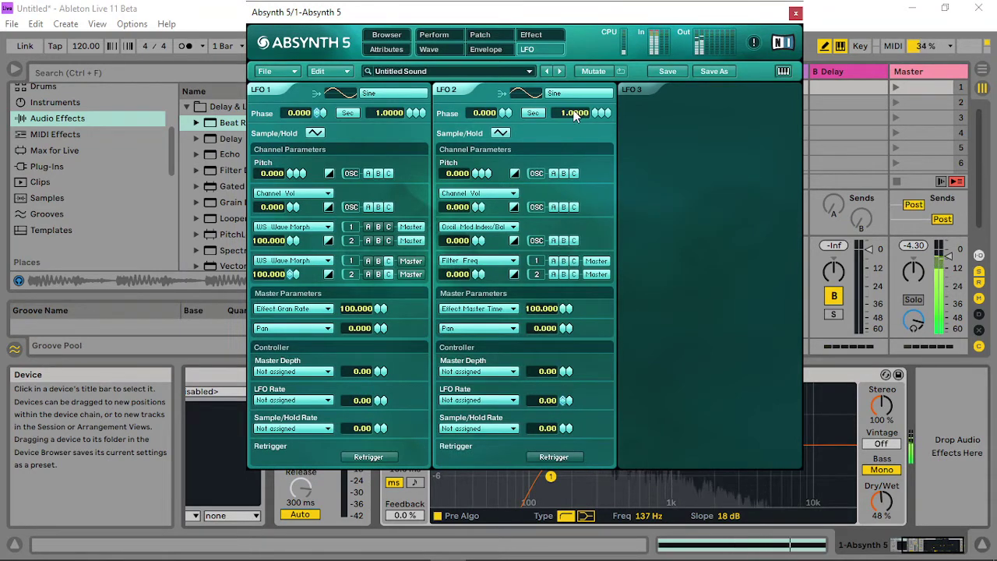
left_click_drag(592, 112, 628, 66)
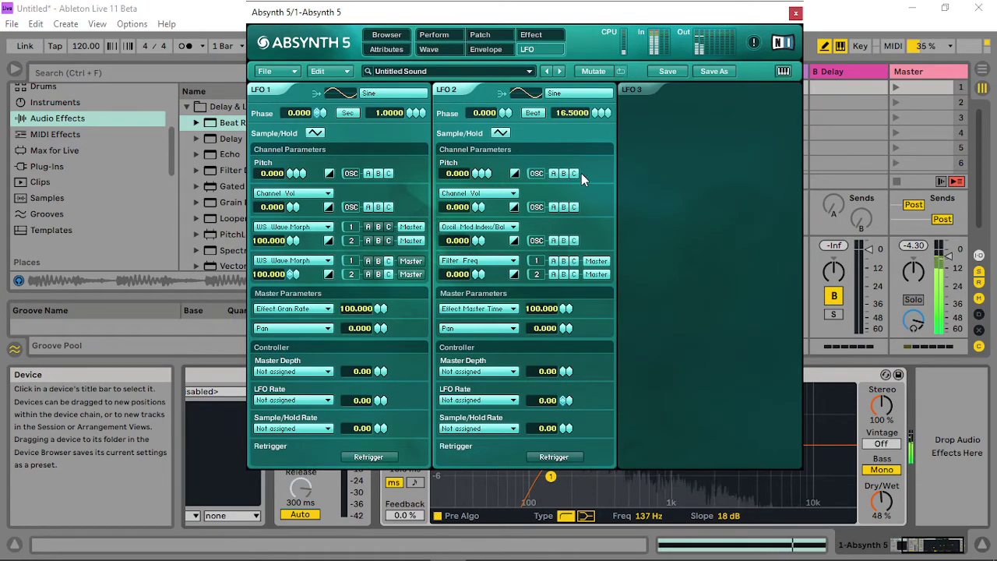
left_click_drag(595, 117, 600, 115)
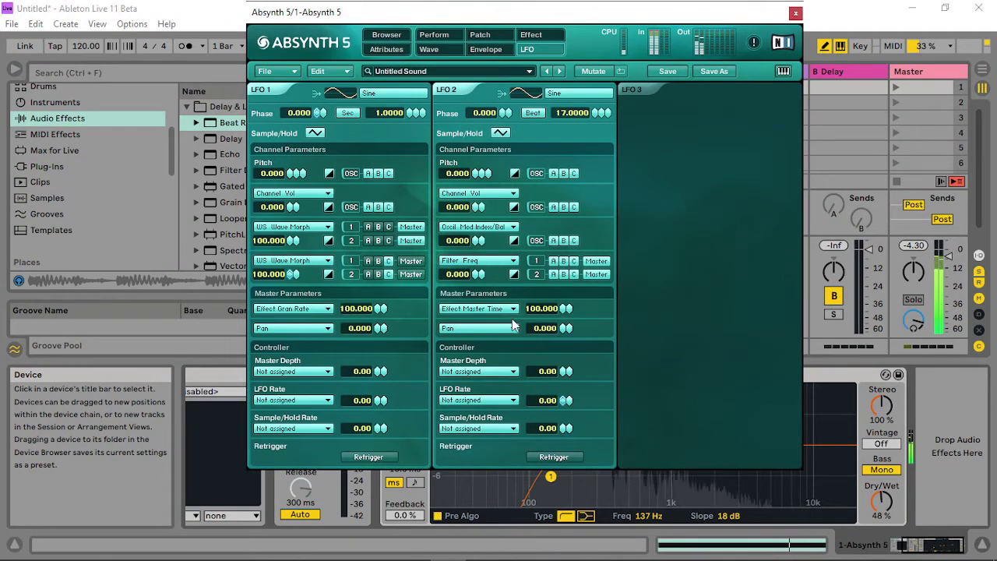
- Set the Aetherizer's time to 0.024, grain duration to 36.00%, transpose and its random amount to 24, and filter frequency random to 7.00
left_click(508, 36)
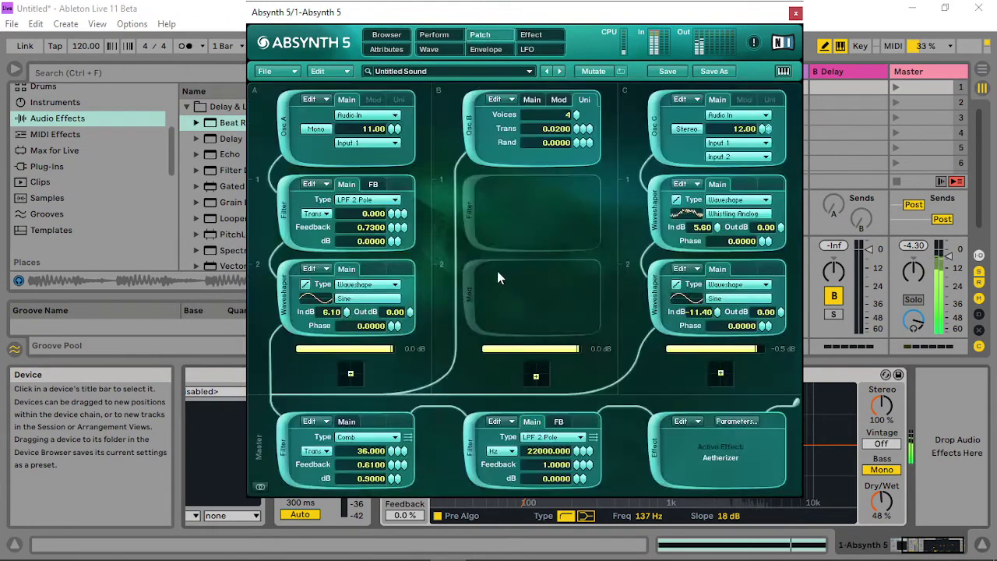
left_click(533, 35)
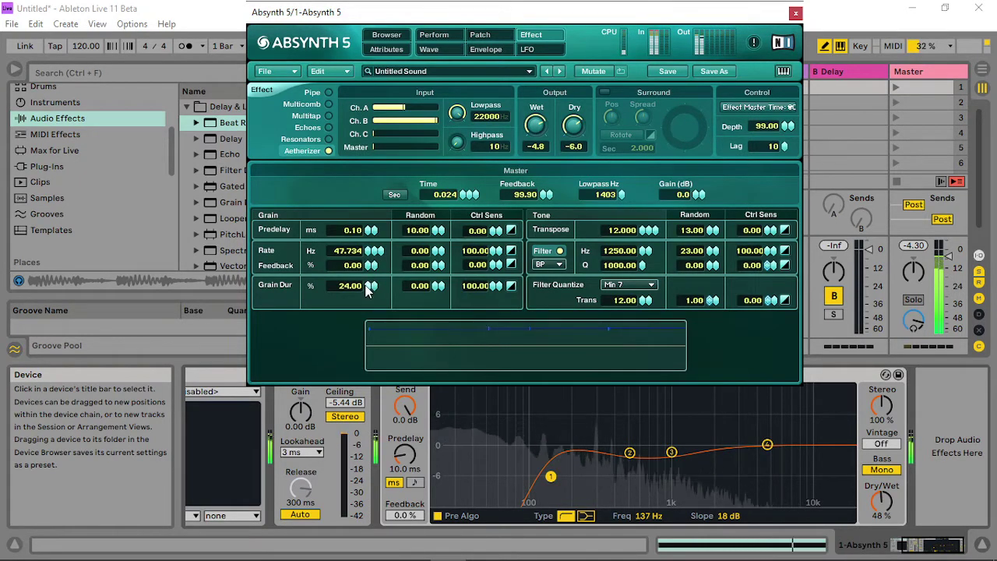
left_click_drag(366, 285, 372, 282)
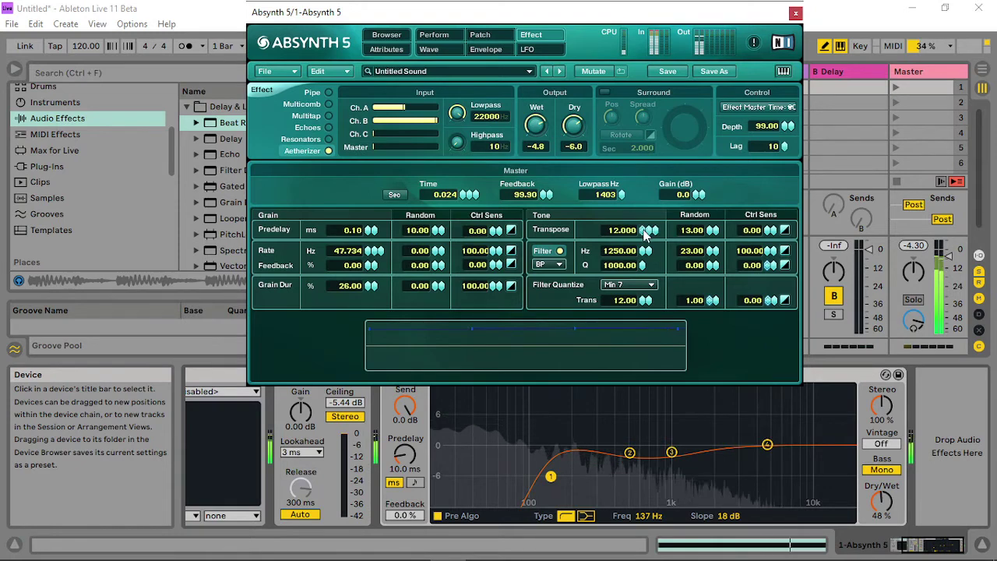
left_click_drag(645, 233, 649, 212)
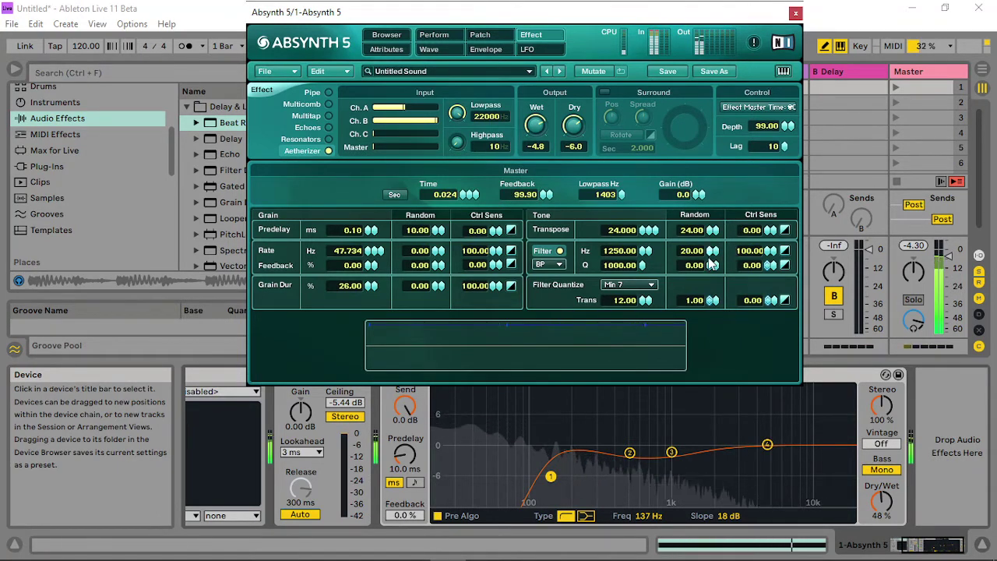
left_click(371, 287)
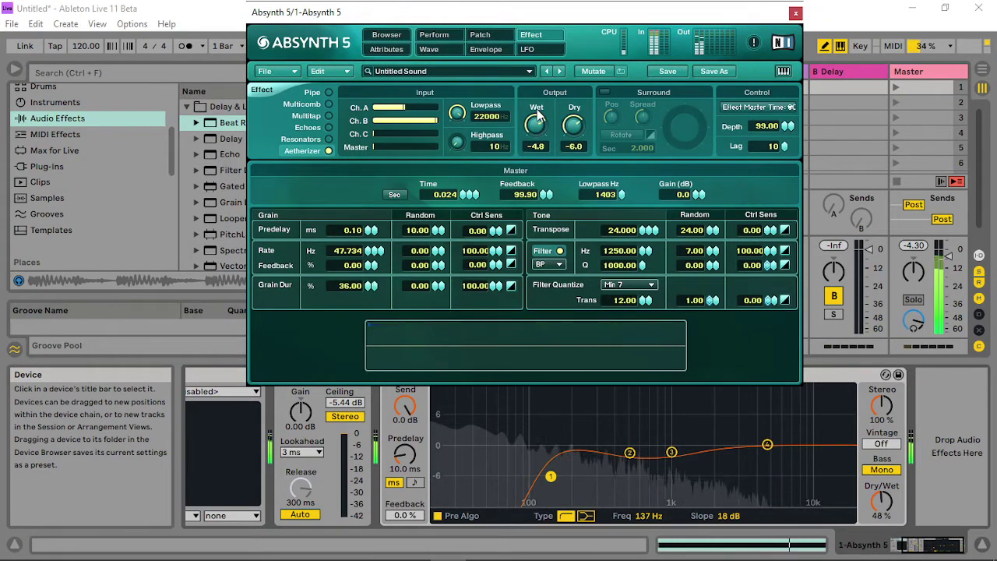
- Raise channel A's effect input, lower channel B's, and set the output levels to -1.9 dB wet and -5.5 dB dry
left_click_drag(537, 113, 535, 105)
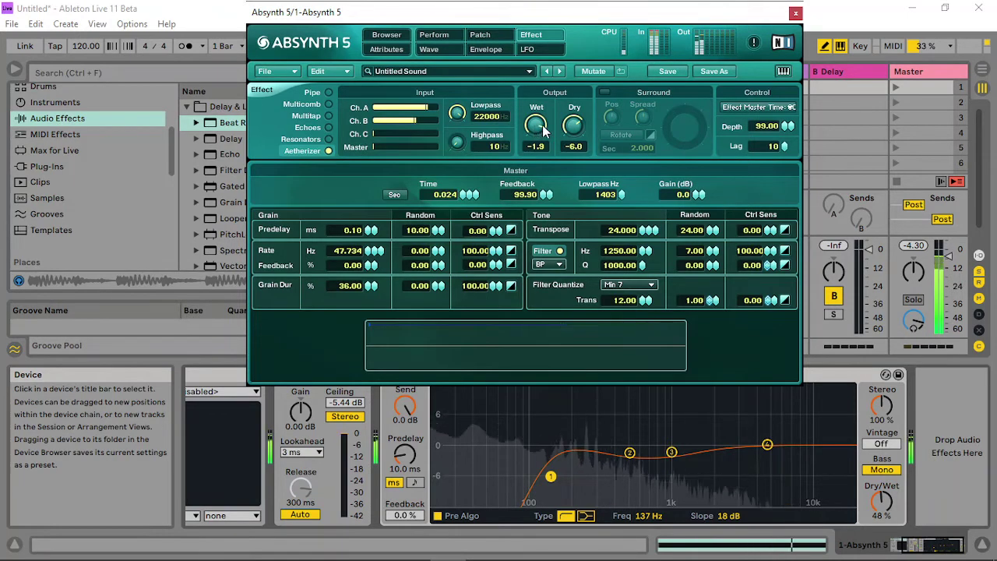
left_click_drag(572, 123, 602, 104)
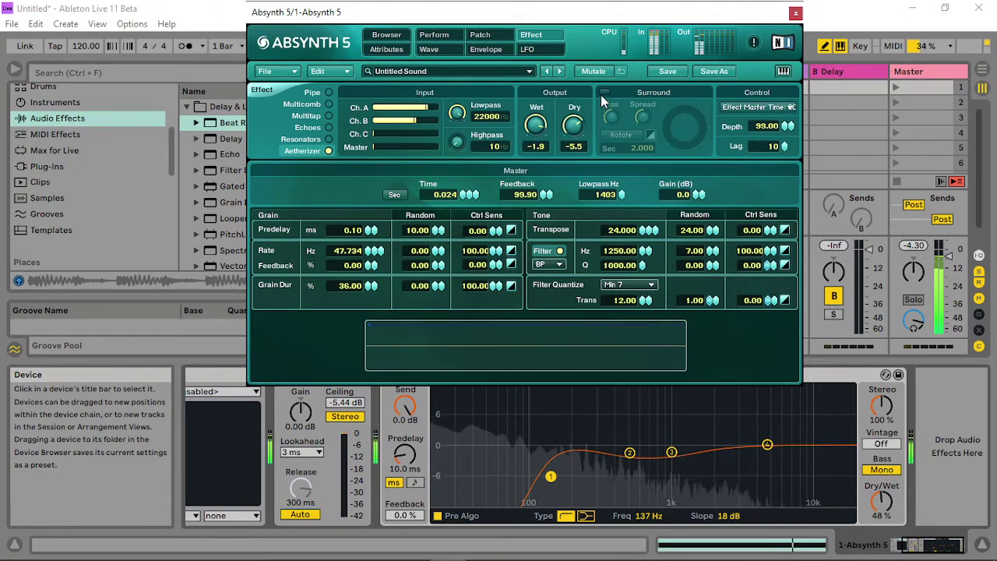
- Turn on the effect's surround with Rotate enabled and adjust the rotation time
left_click(603, 93)
left_click(628, 137)
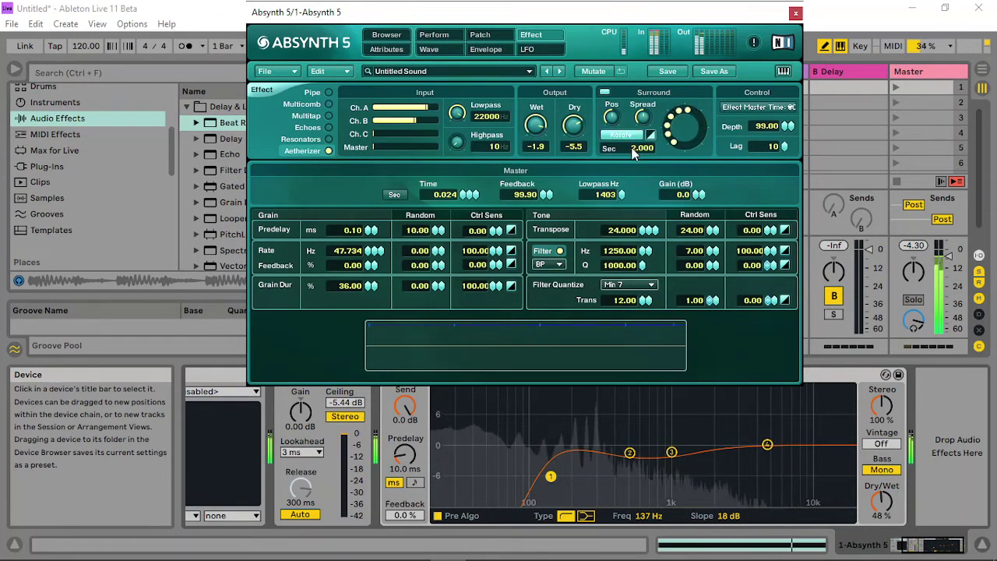
left_click_drag(632, 148, 652, 128)
- Raise the input of channel C's first waveshaper to 8.10 dB and set oscillator B's FM index to 9.5000
left_click(473, 37)
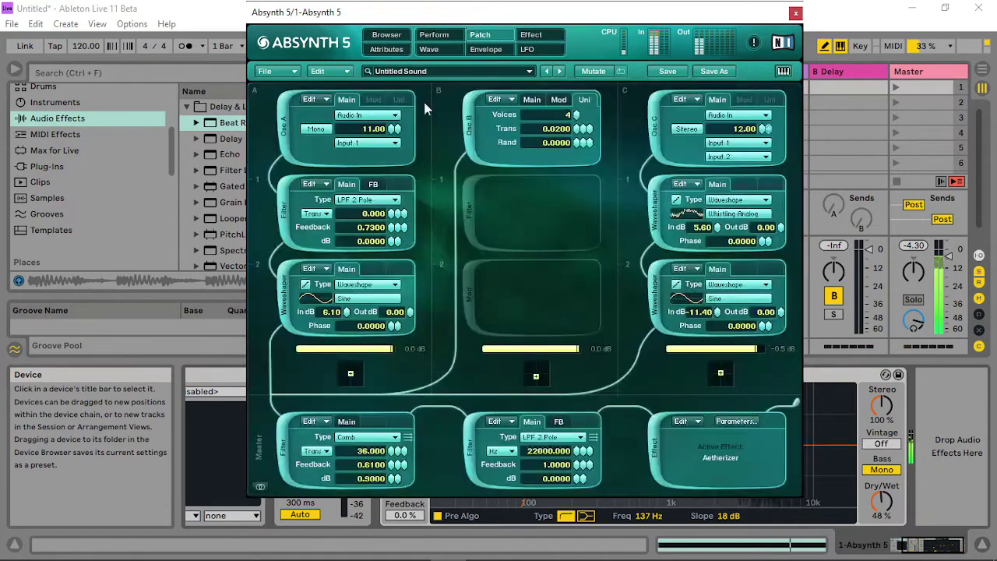
left_click_drag(718, 234, 754, 219)
left_click(556, 99)
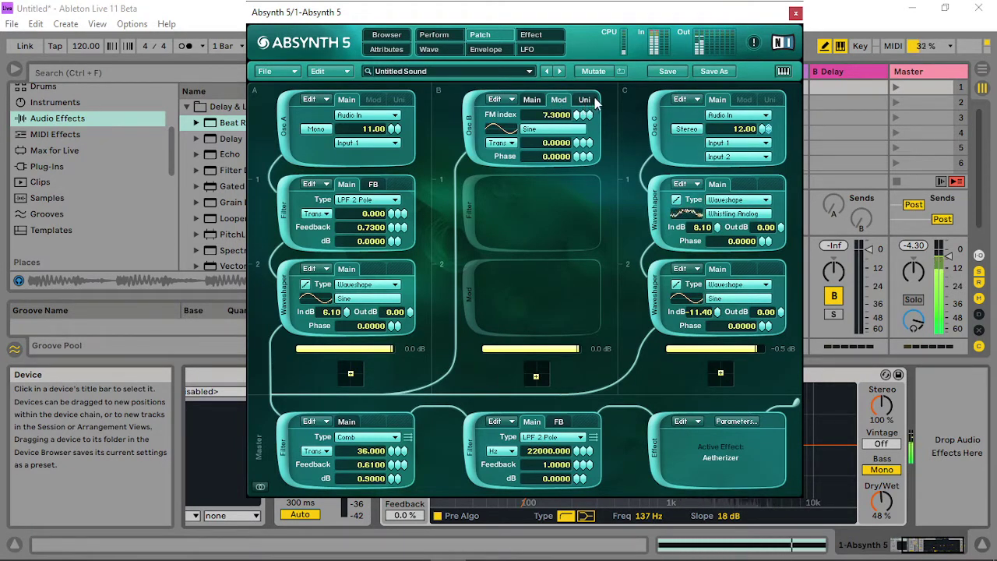
left_click_drag(594, 97, 626, 84)
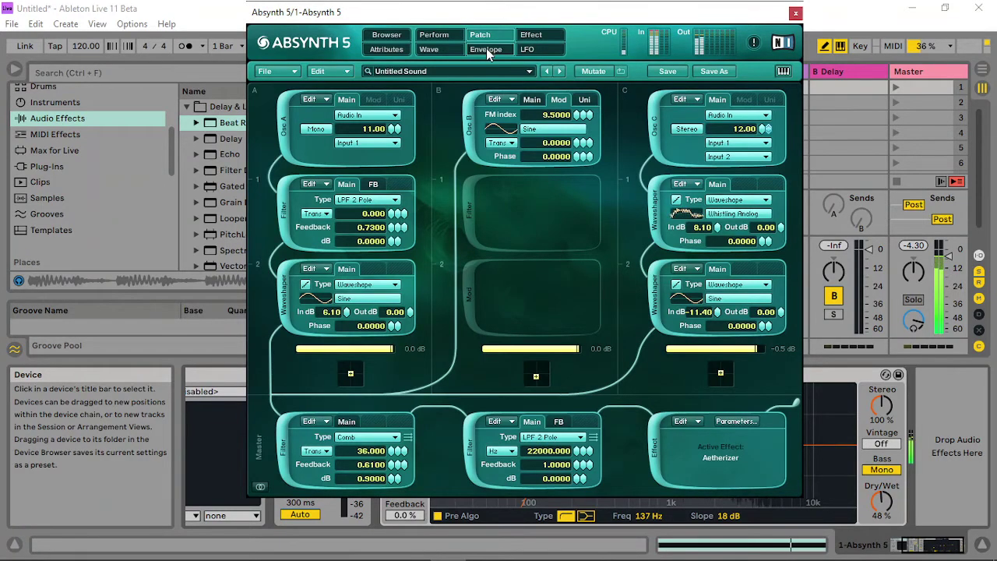
- Set the audio modulation lag to 19 for Filter Master 1 Freq and 96 for Filter Master 2 Freq, with group A's gain at -7.90 dB
left_click(434, 34)
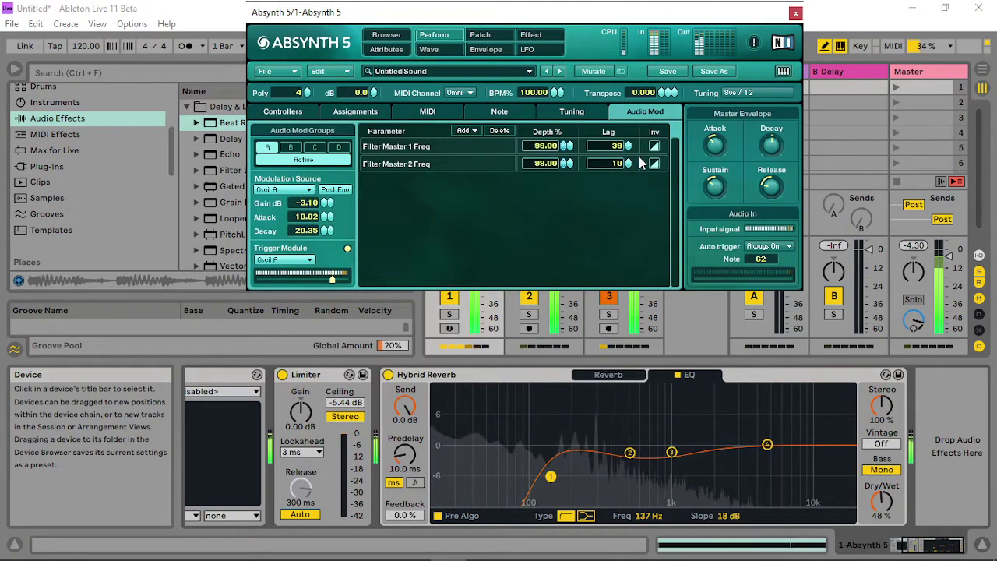
left_click_drag(627, 146, 636, 102)
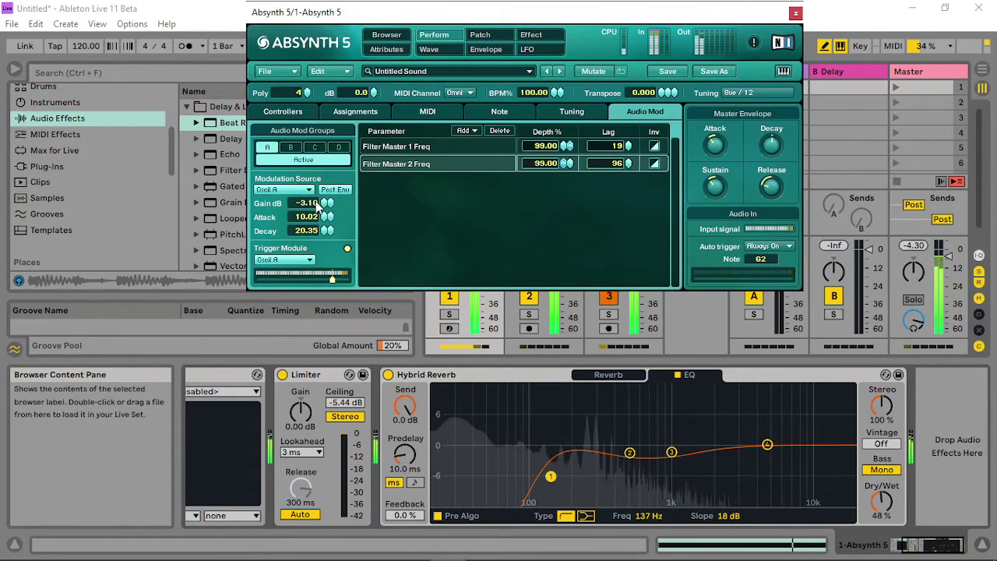
left_click_drag(326, 206, 285, 250)
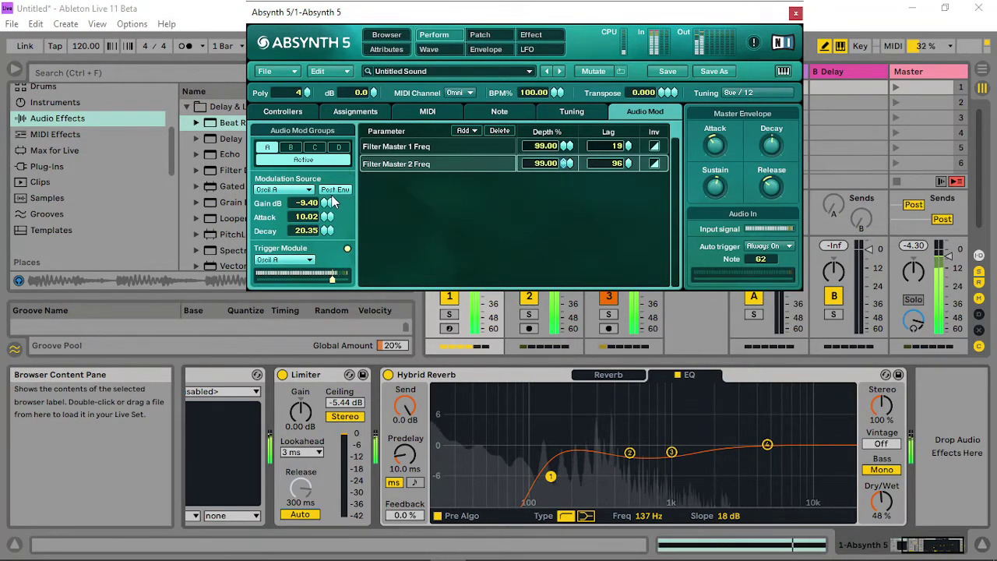
left_click_drag(326, 210, 331, 202)
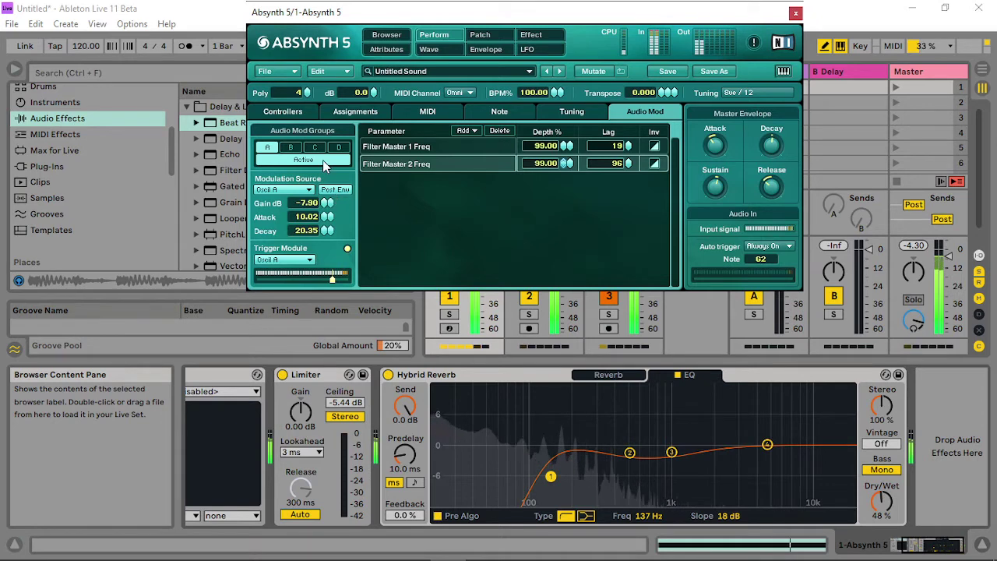
- Set the audio modulation gain to -5.40 dB for group B and 1.60 dB for group A
left_click(287, 153)
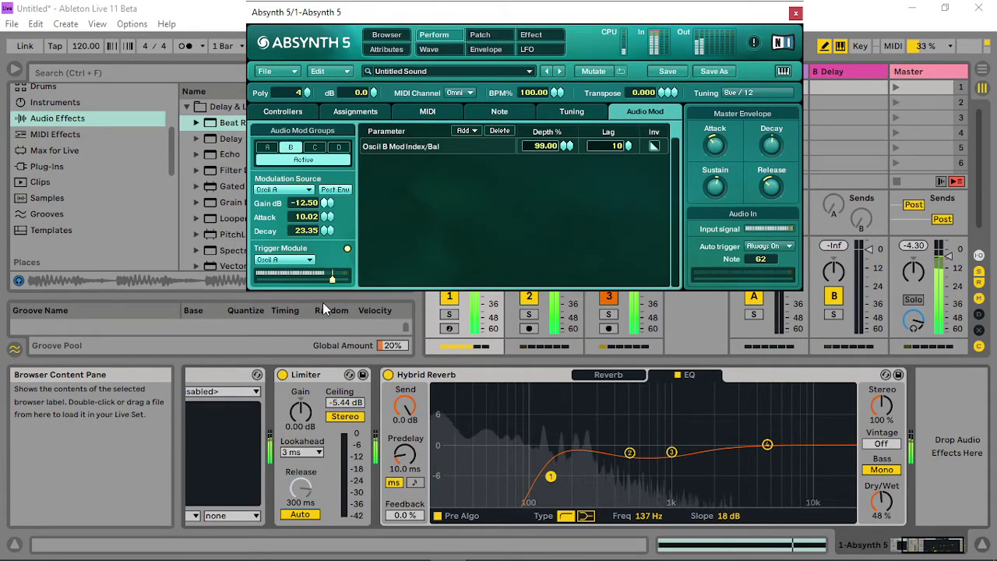
left_click_drag(323, 302, 333, 253)
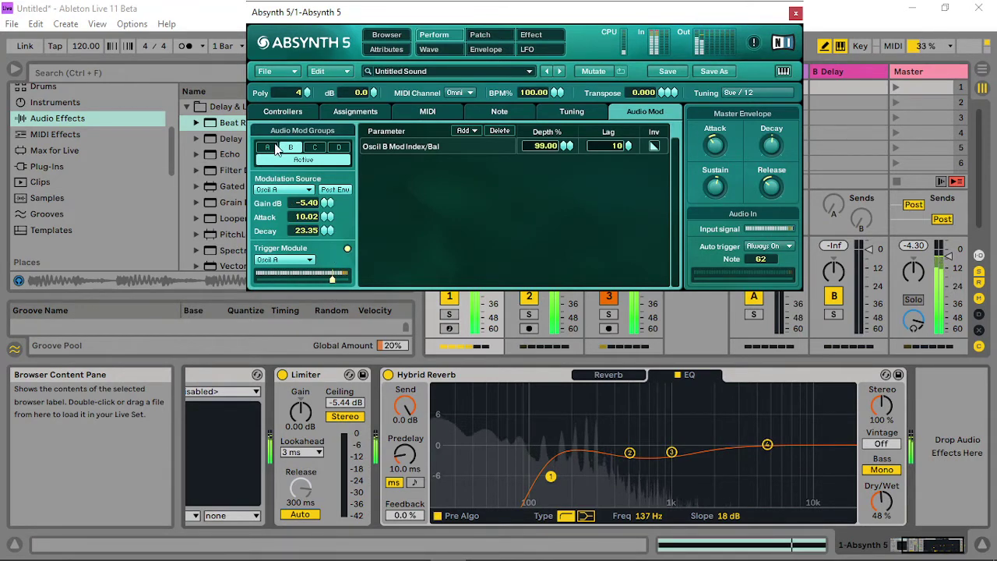
left_click(273, 148)
left_click_drag(325, 203, 334, 169)
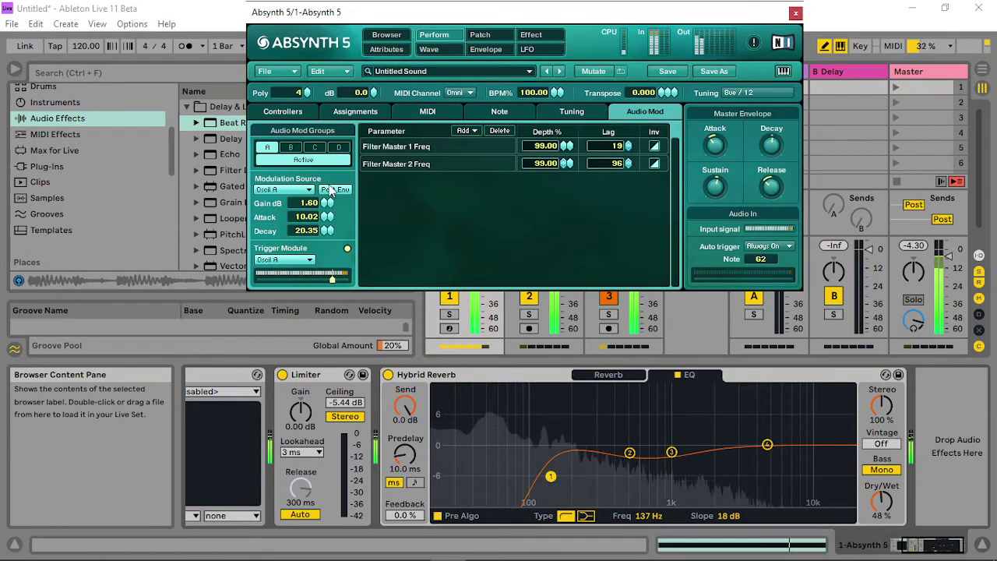
- Set audio modulation group A's gain to -0.70 dB and the Filter Master 2 Freq lag to 2
left_click_drag(318, 216, 309, 220)
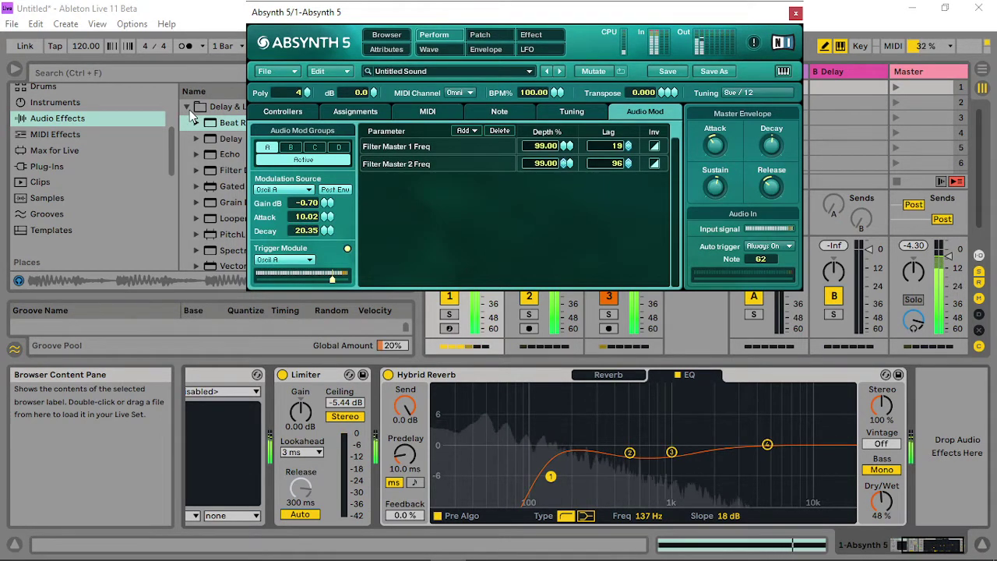
left_click_drag(617, 163, 724, 209)
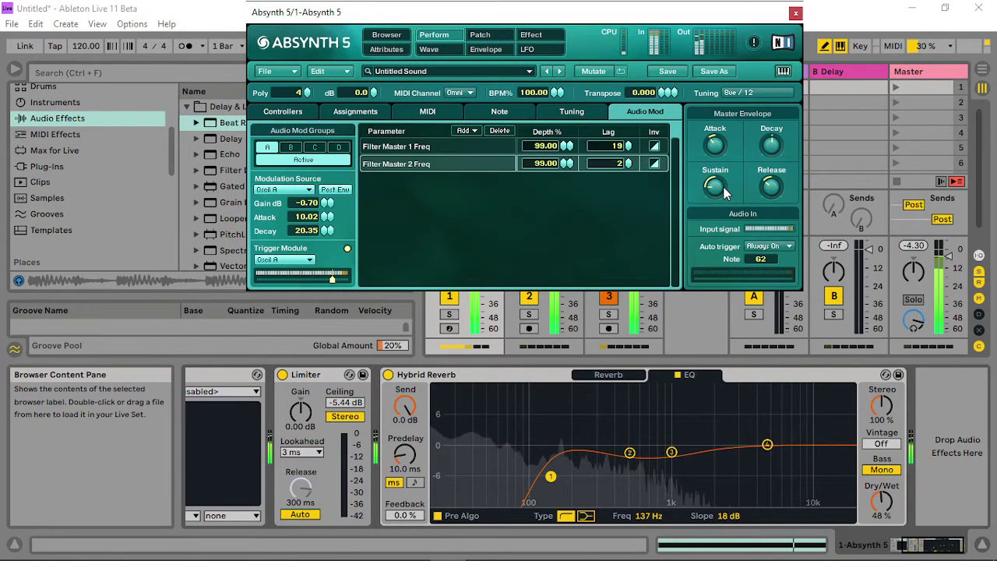
- Add a waveshaper with the Hybrid3 wave to channel B's first module slot and set its input to 4.60 dB
left_click(506, 35)
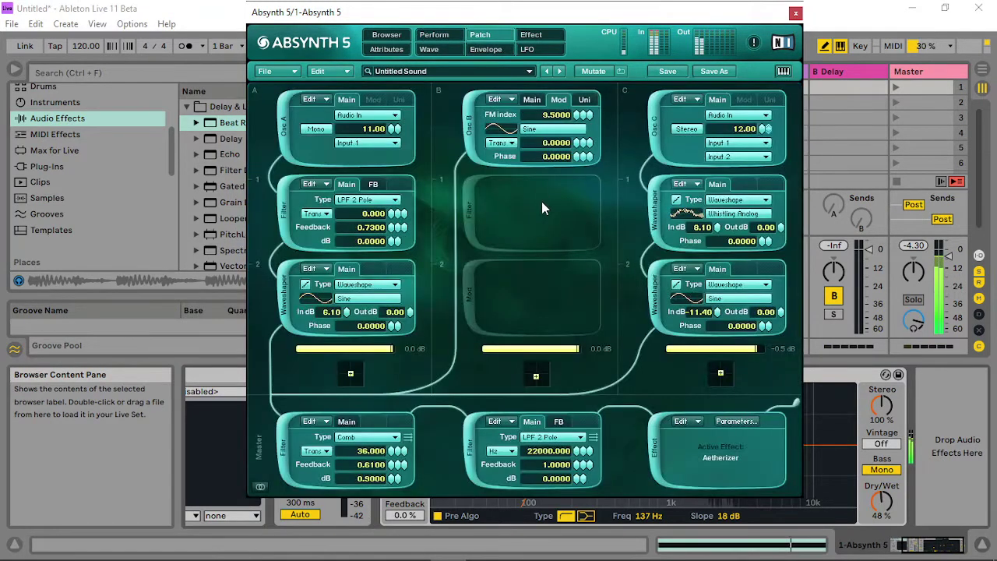
left_click(472, 214)
left_click(471, 213)
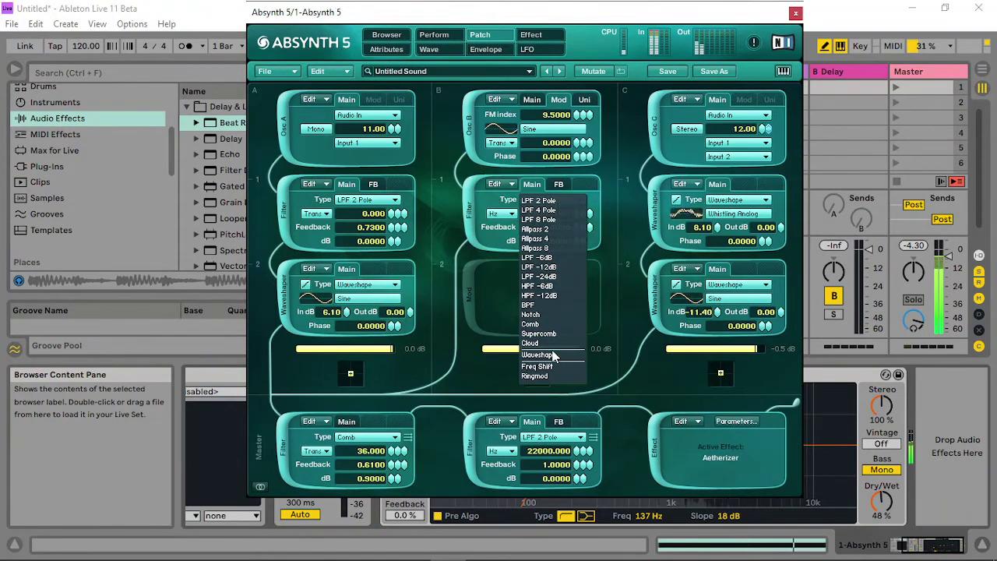
left_click(551, 360)
left_click(530, 214)
left_click(617, 306)
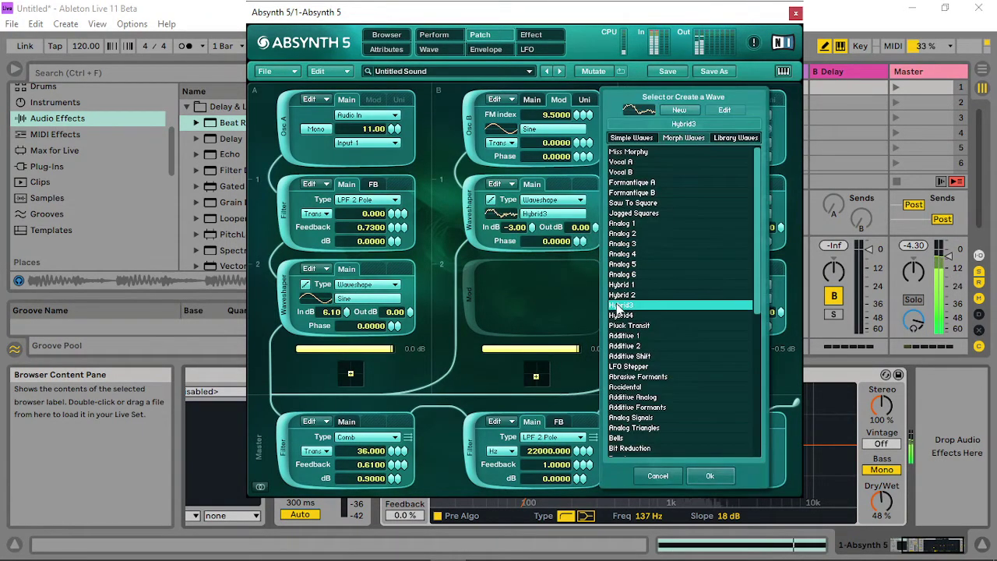
left_click(708, 476)
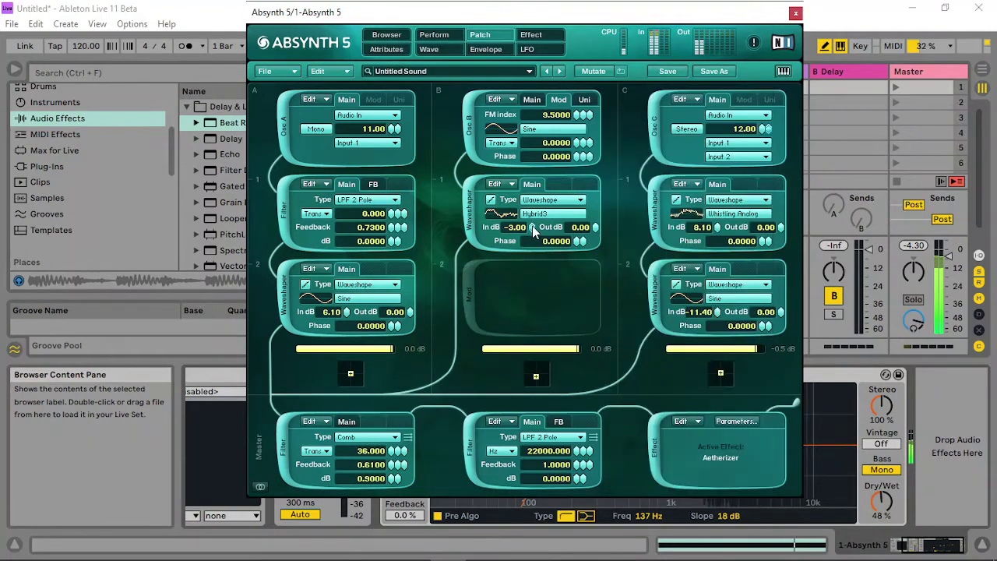
left_click_drag(532, 228, 547, 162)
- Audition other waves for channel B's waveshaper and choose the simple wave Saw_filt 1
left_click(535, 214)
left_click(643, 366)
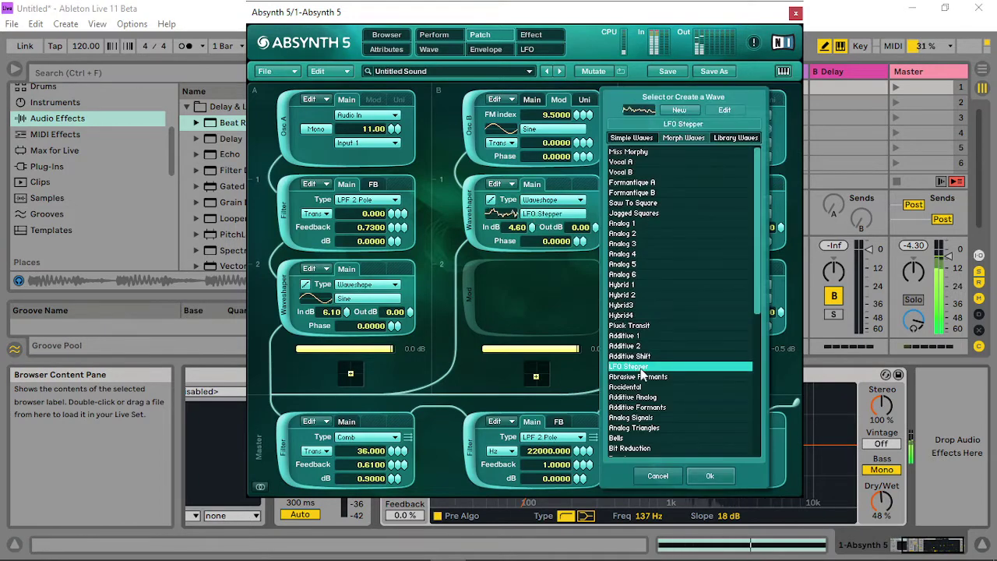
left_click(633, 255)
left_click(633, 137)
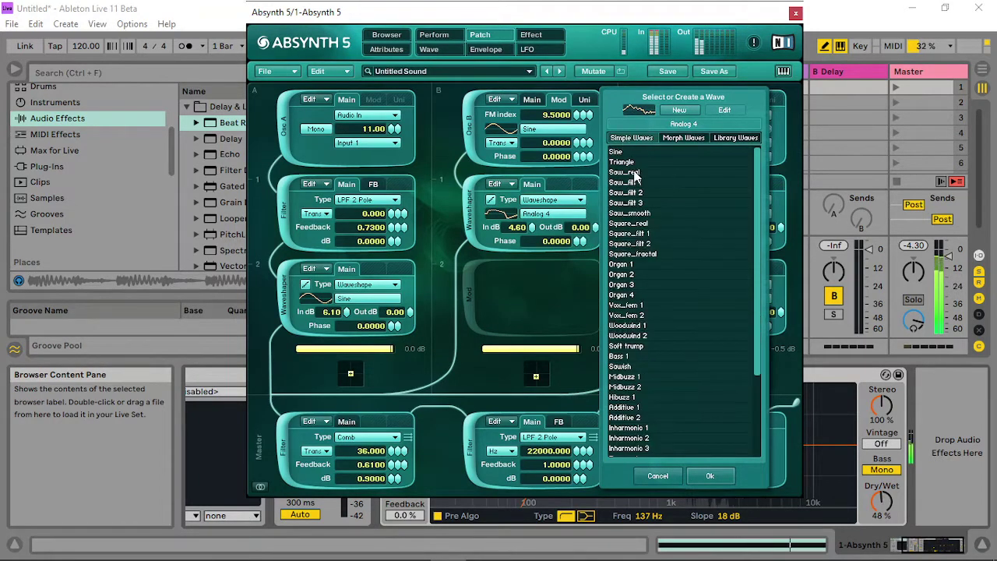
left_click(633, 172)
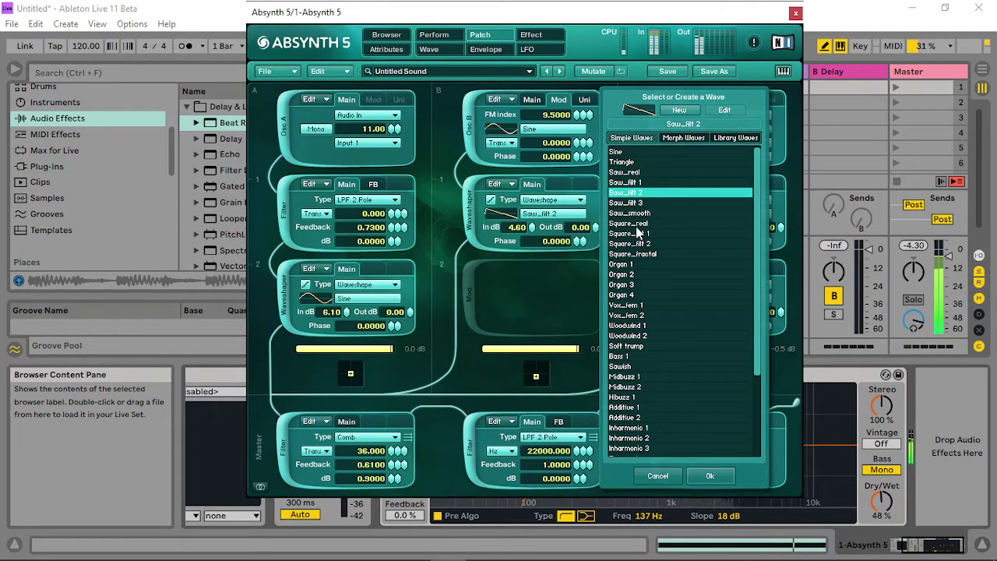
left_click(633, 153)
left_click(634, 182)
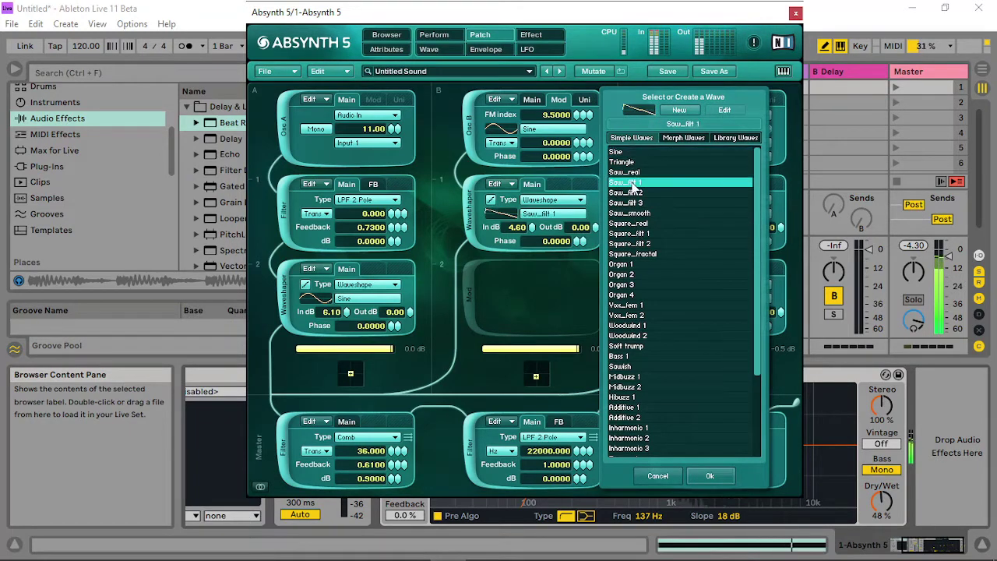
left_click(707, 477)
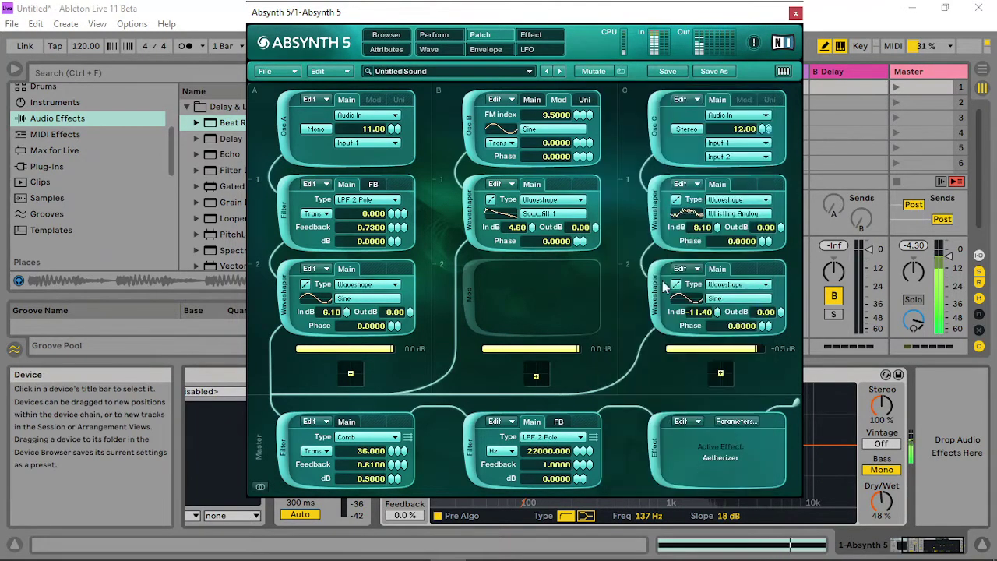
- Set the master comb filter's level to 3.3000 dB and channel B's waveshaper to 5.80 dB output with a phase of 0.2000
left_click_drag(603, 140, 602, 109)
left_click_drag(396, 478, 393, 461)
left_click_drag(598, 229, 579, 240)
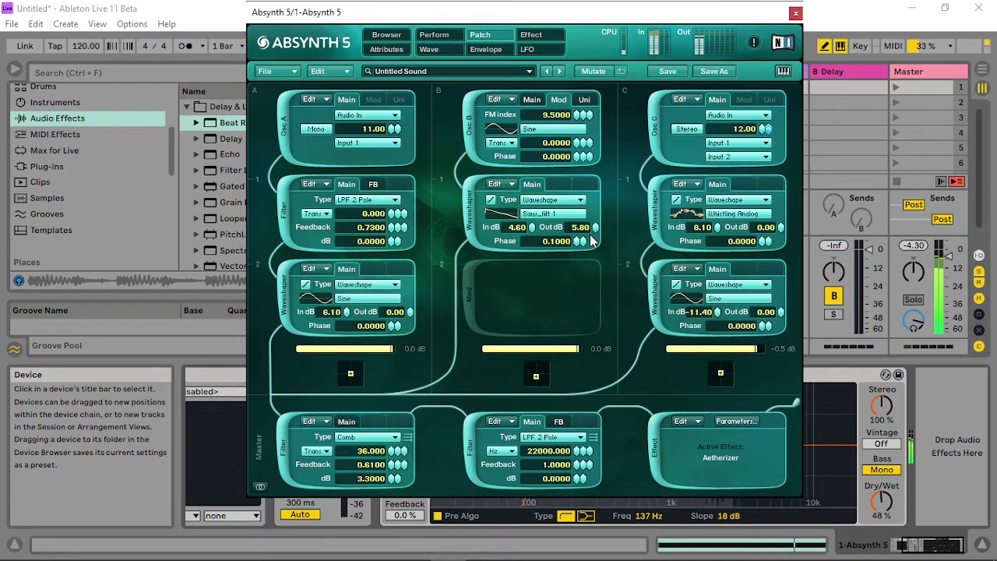
left_click_drag(578, 242, 583, 235)
- Set channel C's first waveshaper input to 3.60 dB and channel A's filter transposition to -13.000
left_click_drag(717, 226, 713, 263)
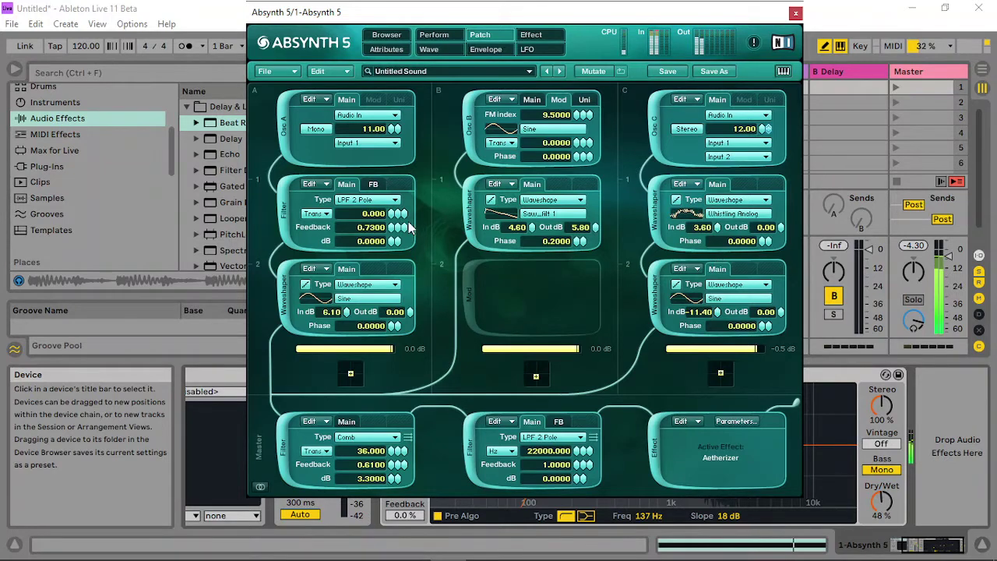
mouse_move(395, 213)
left_mouse_down()
mouse_move(399, 231)
mouse_move(392, 213)
left_mouse_up()
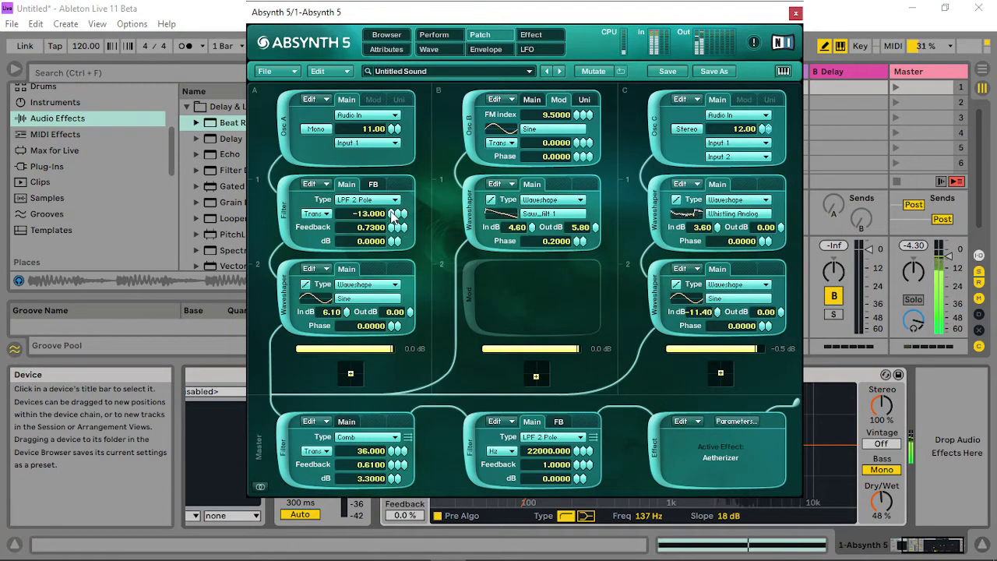
- Choose the Organ 1 wave for the feedback waveshaper of channel A's filter
left_click(374, 185)
left_click(458, 284)
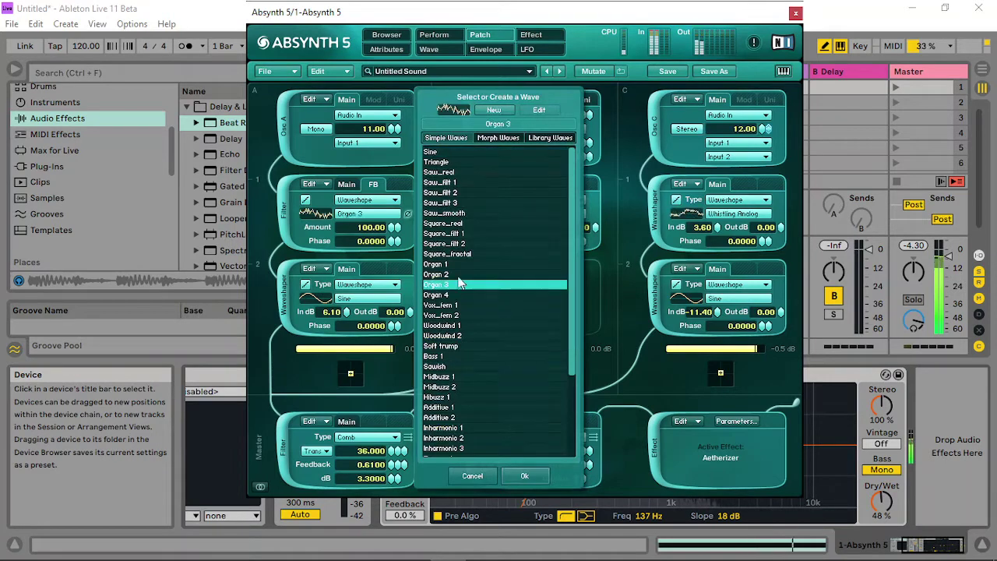
left_click(451, 264)
left_click(538, 476)
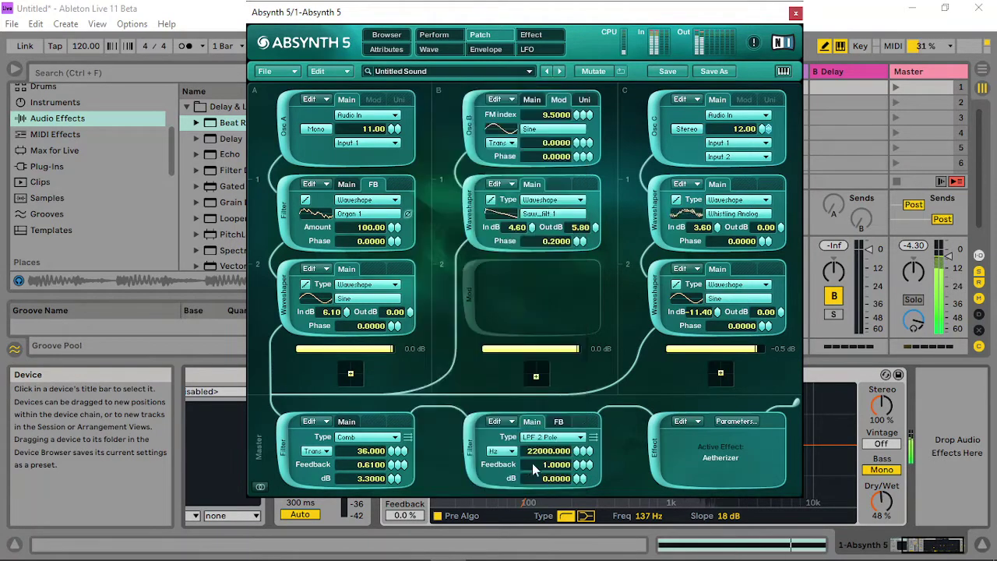
- Try several waves for the second master filter's feedback waveshaper and apply Hybrid4
left_click(547, 451)
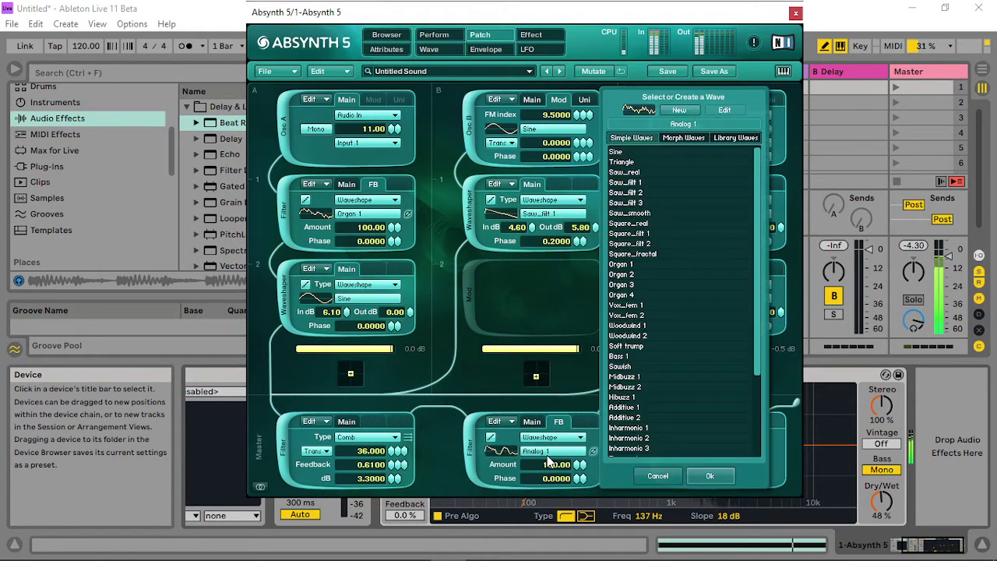
left_click(650, 381)
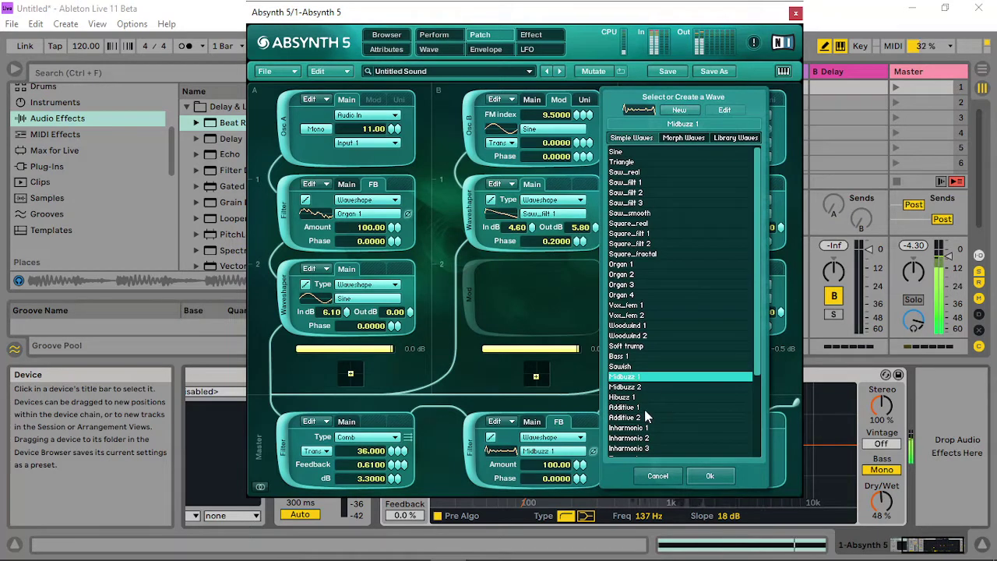
left_click(683, 137)
left_click(667, 245)
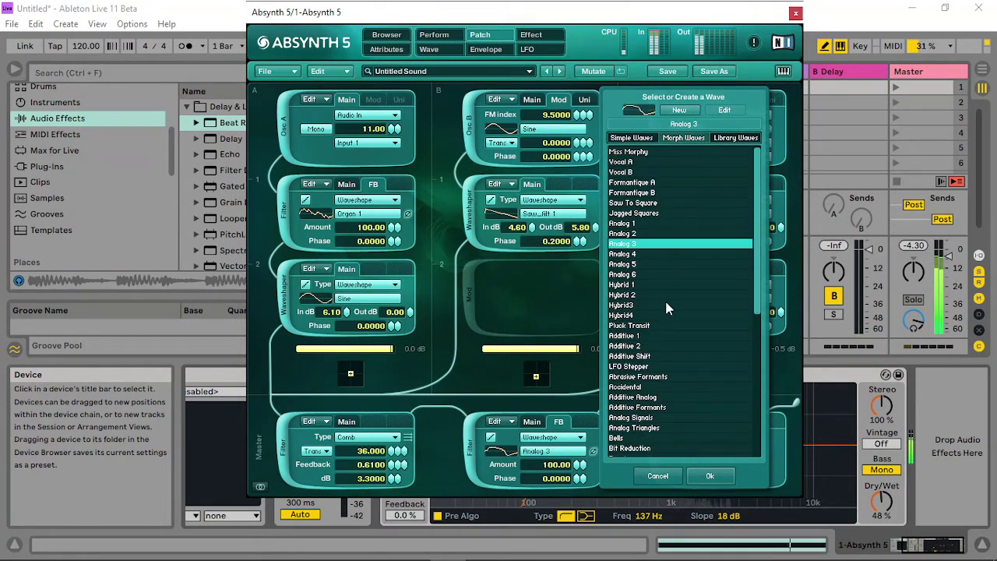
left_click(649, 315)
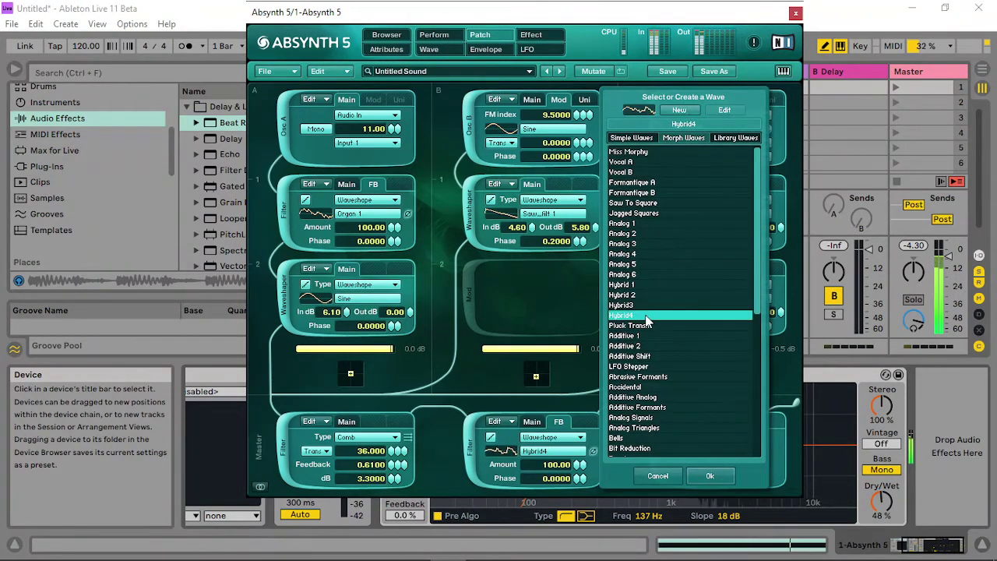
left_click(709, 474)
- Adjust the second master filter's main settings and choose Miss Morphy as its feedback waveshaper's wave
left_click(531, 422)
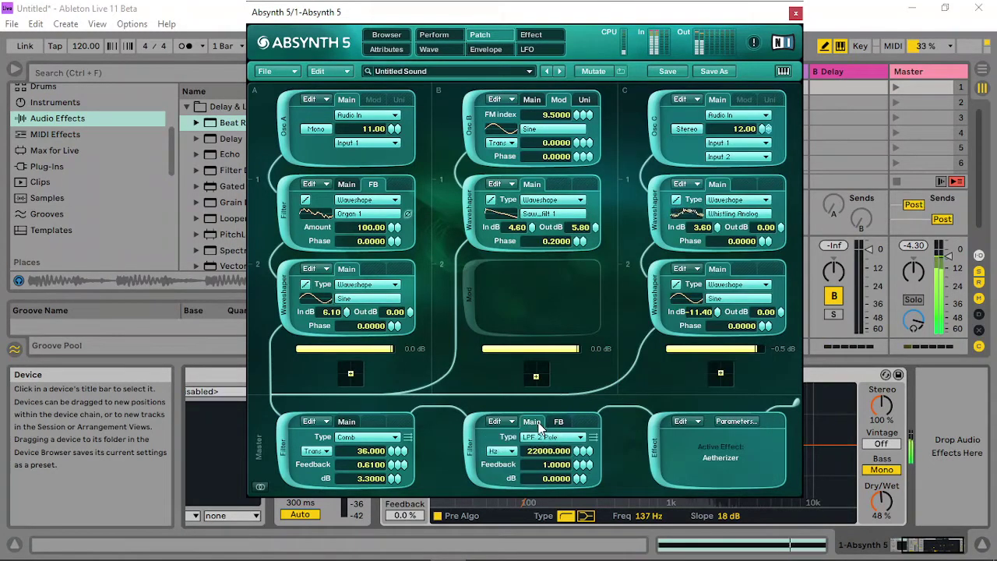
left_click_drag(579, 446, 575, 493)
left_click(558, 421)
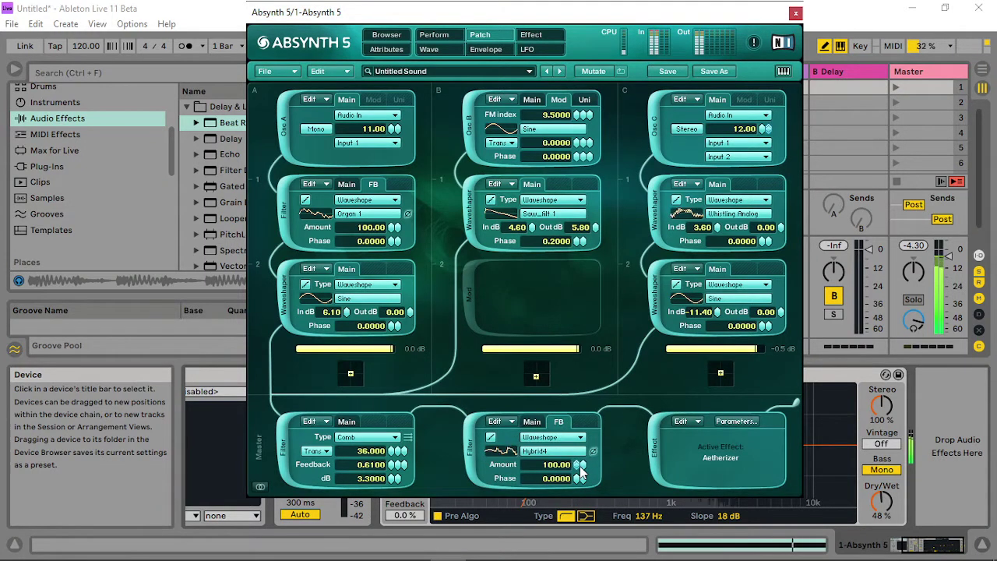
left_click(547, 454)
left_click(639, 418)
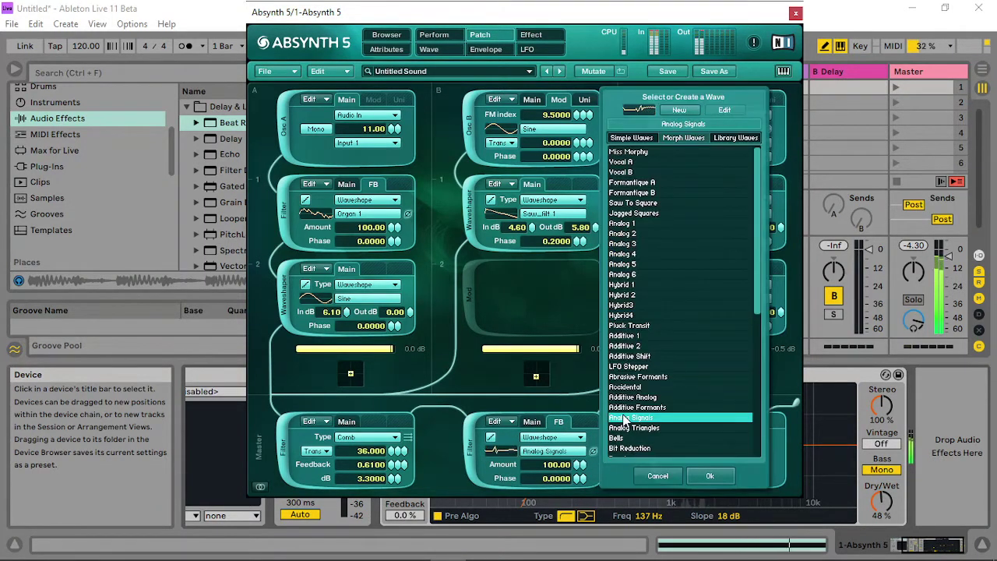
left_click(667, 243)
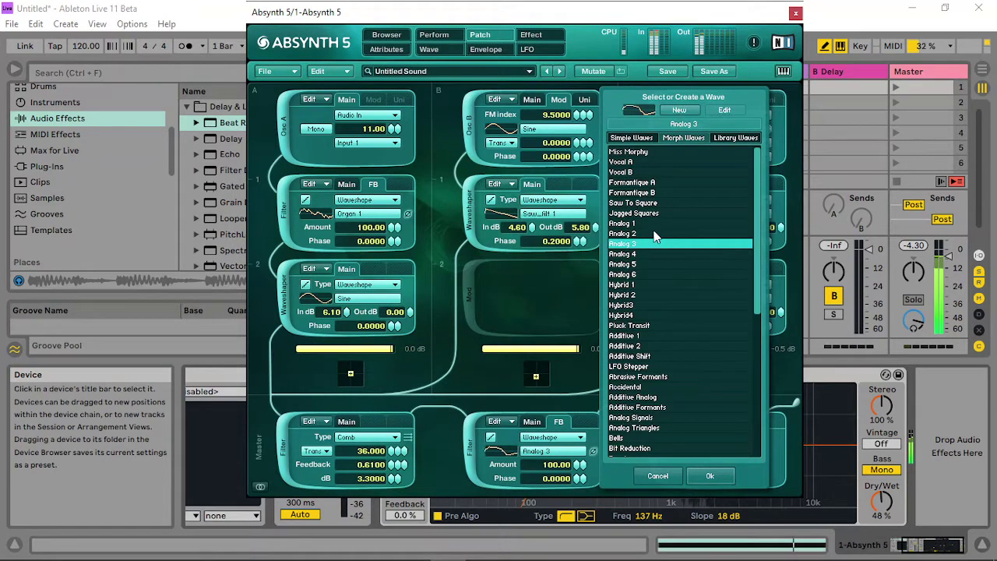
left_click(654, 224)
left_click(646, 161)
left_click(646, 152)
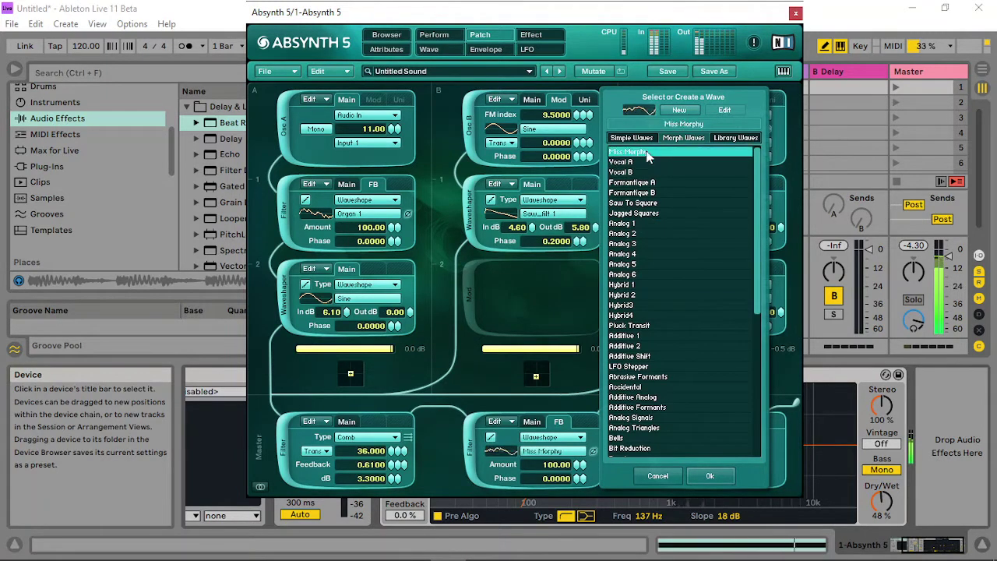
left_click(715, 471)
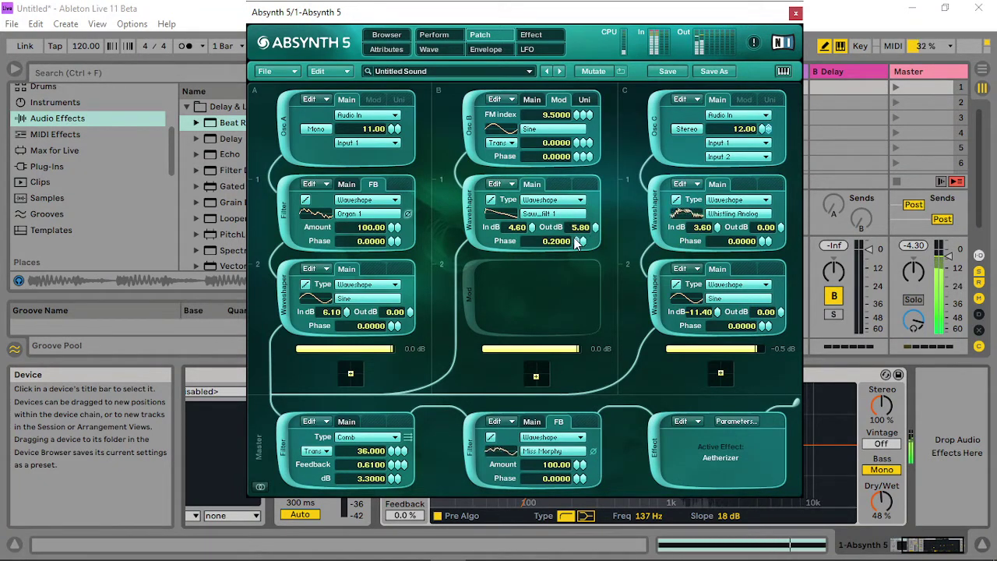
- Reset channel B's waveshaper phase to 0.0000 and set the second master filter's level to -0.6000 dB
left_click_drag(575, 237, 542, 261)
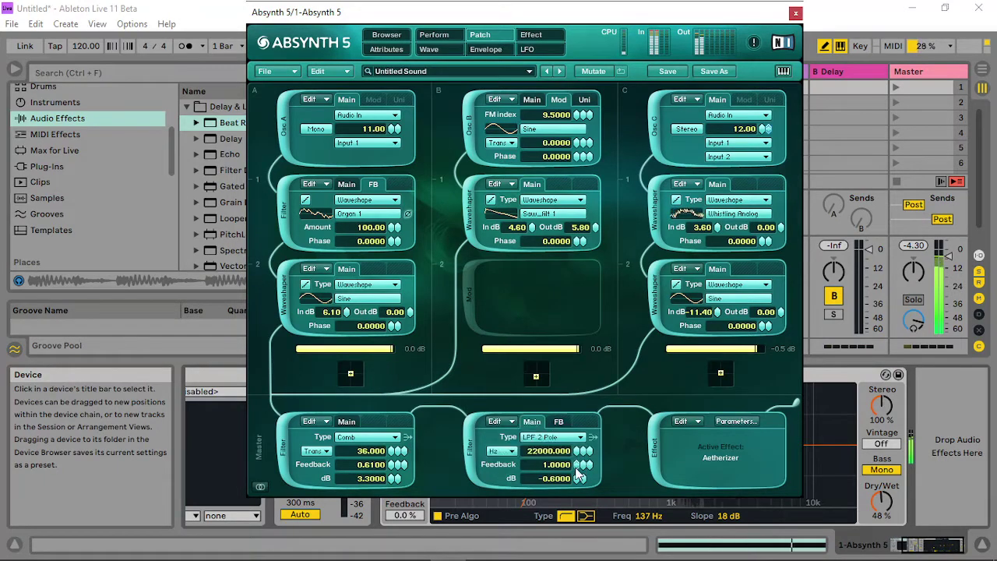
- Set audio modulation group A to 5.80 dB gain with a Filter Master 2 Freq lag of 3, and group B's gain to 7.70 dB
left_click(441, 39)
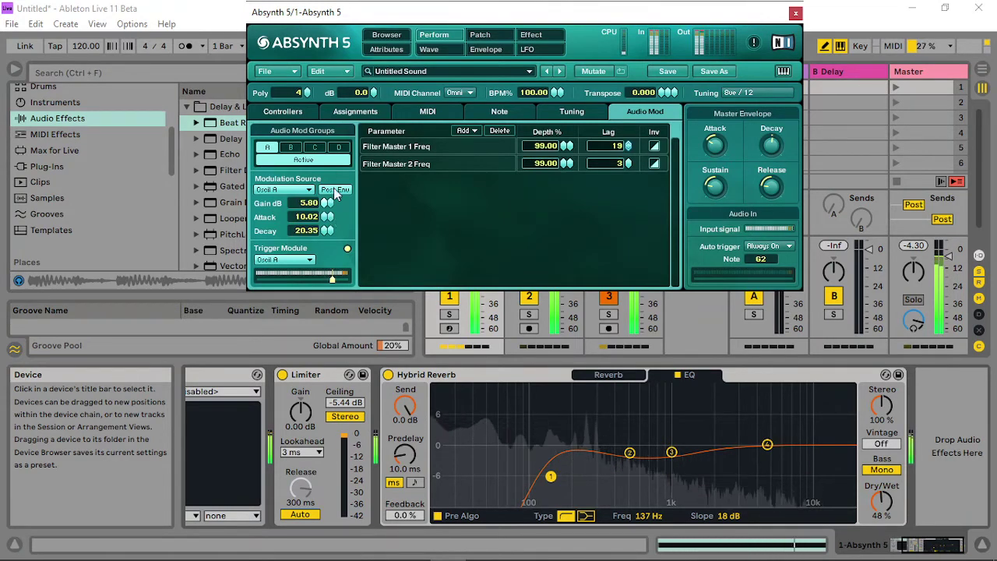
left_click(290, 147)
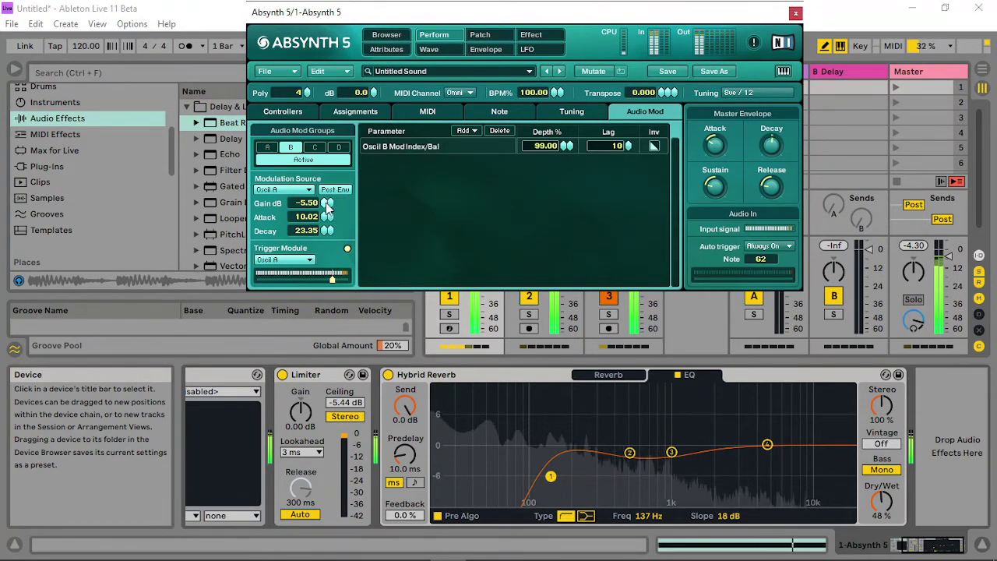
left_click_drag(327, 283, 358, 106)
- Raise the Effect Master Time macro control to about the middle of its range
left_click(545, 35)
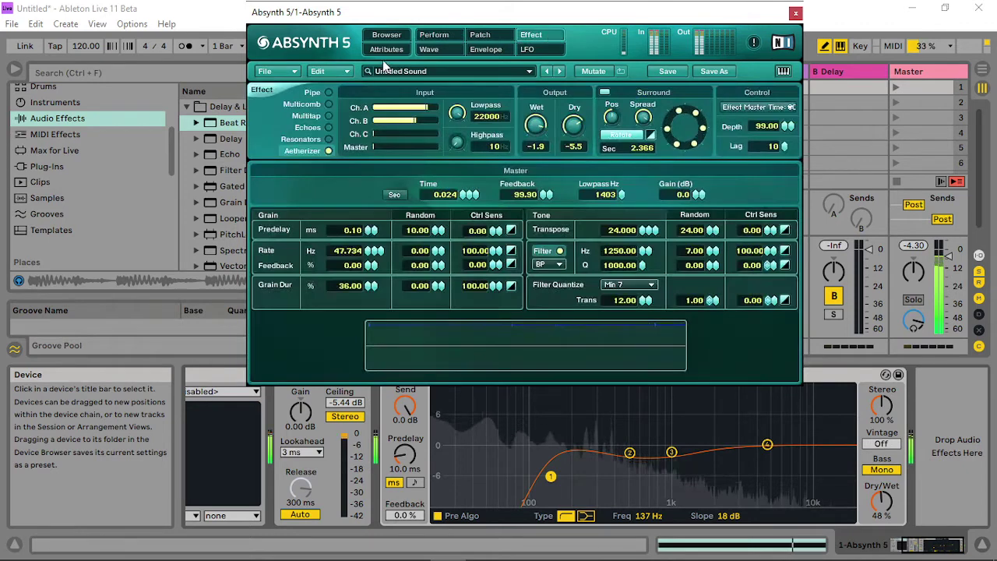
left_click(448, 38)
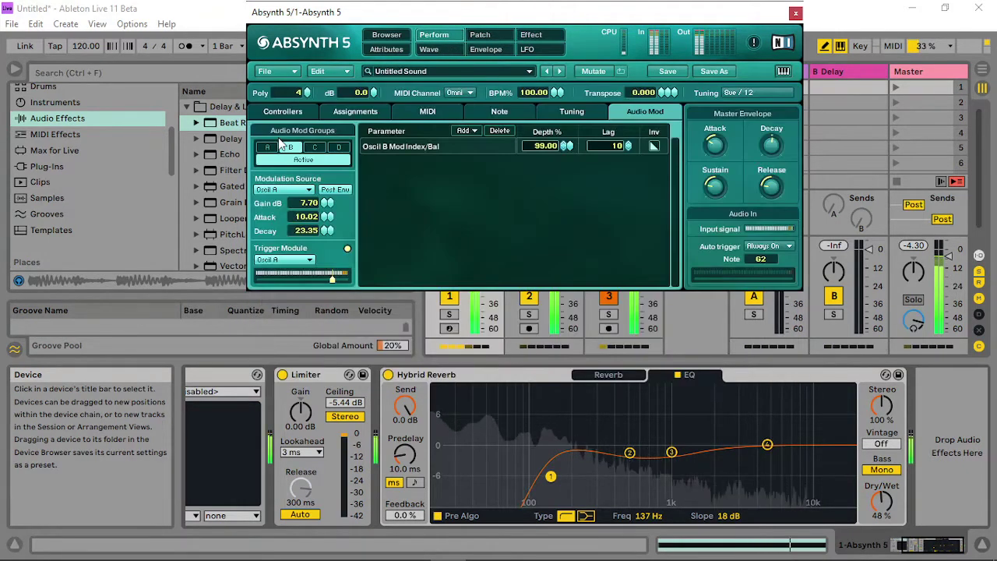
left_click(282, 111)
mouse_move(285, 194)
left_mouse_down()
mouse_move(340, 190)
mouse_move(292, 200)
mouse_move(300, 199)
left_mouse_up()
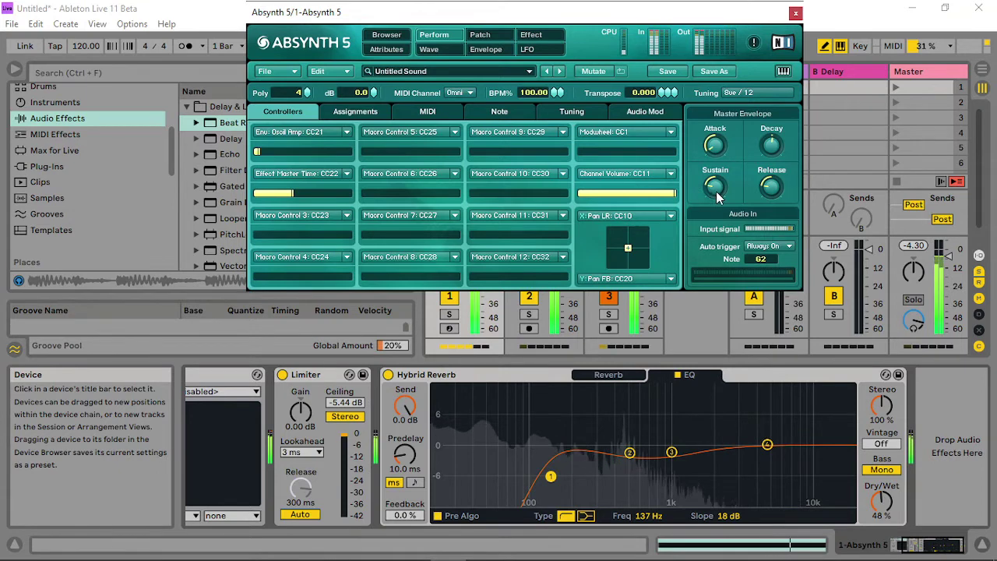
left_click(306, 193)
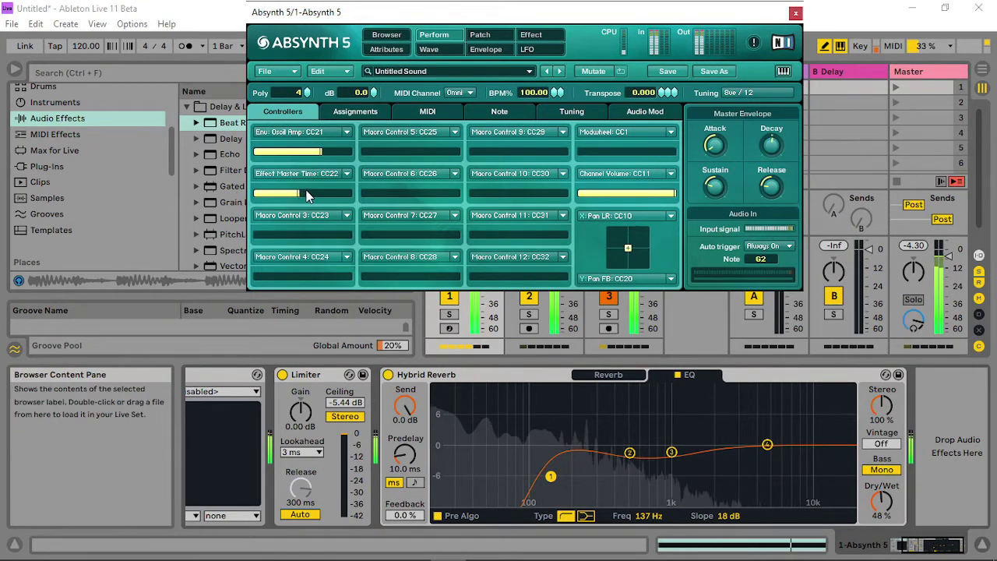
mouse_move(313, 191)
left_mouse_down()
mouse_move(294, 198)
mouse_move(312, 195)
left_mouse_up()
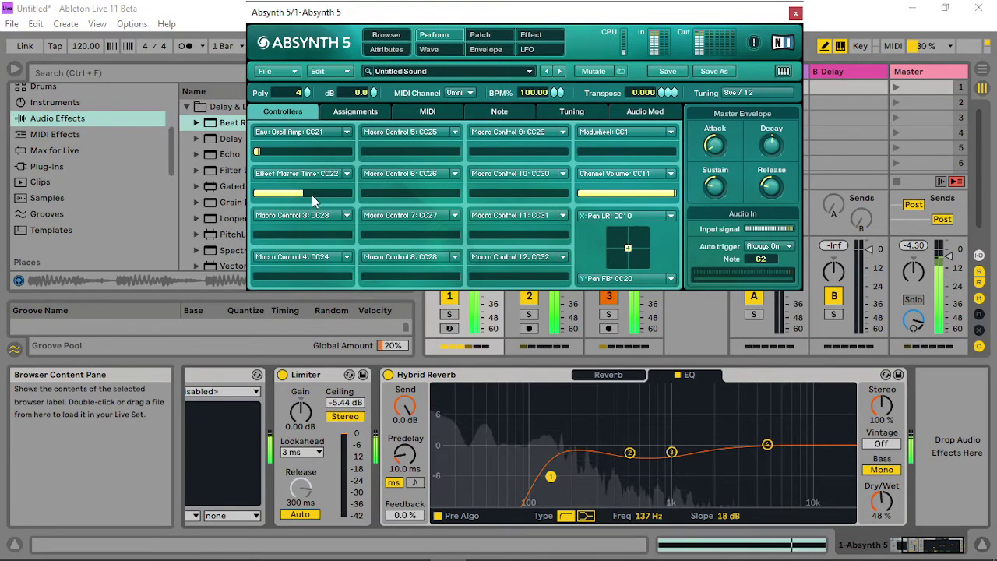
- Set the input of channel C's first waveshaper to -0.20 dB
left_click(479, 34)
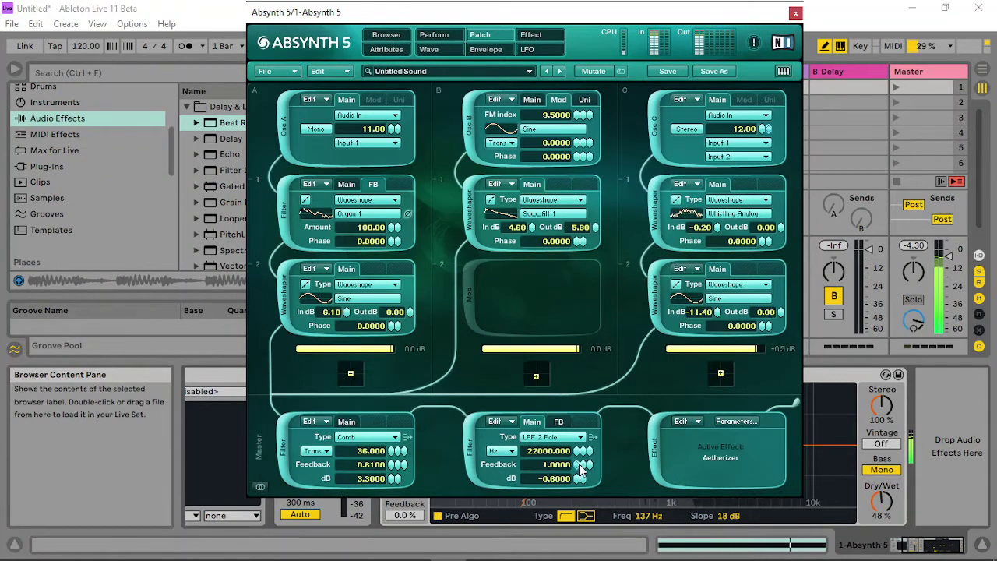
- Change the second master filter's type to Supercomb and set its frequency mode to Trans
left_click_drag(577, 476, 574, 493)
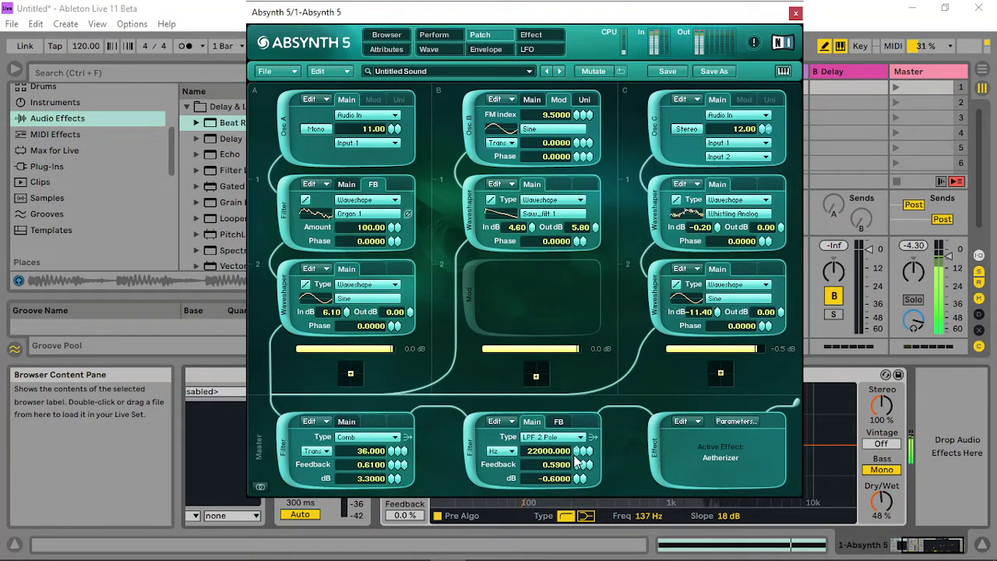
left_click(556, 438)
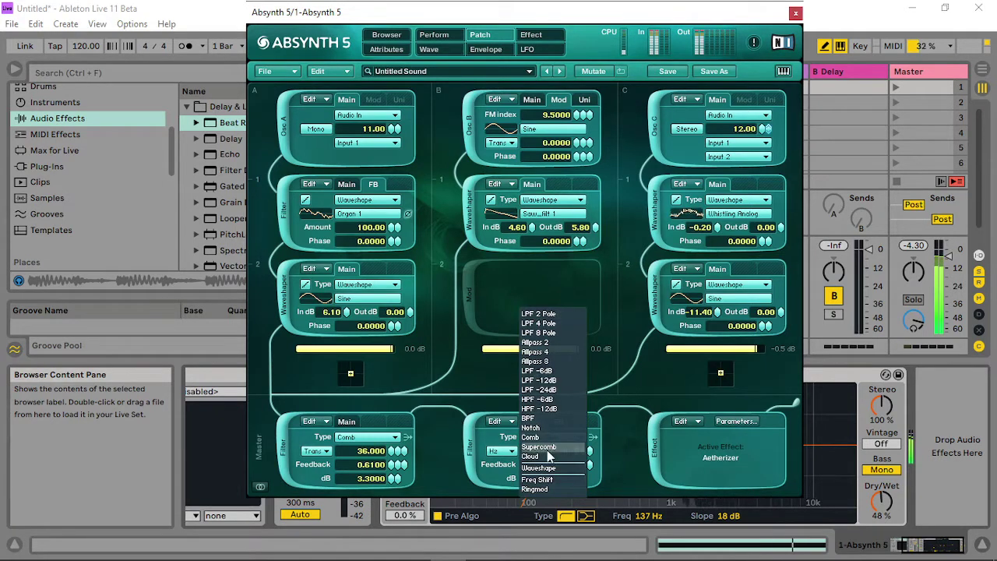
left_click(549, 447)
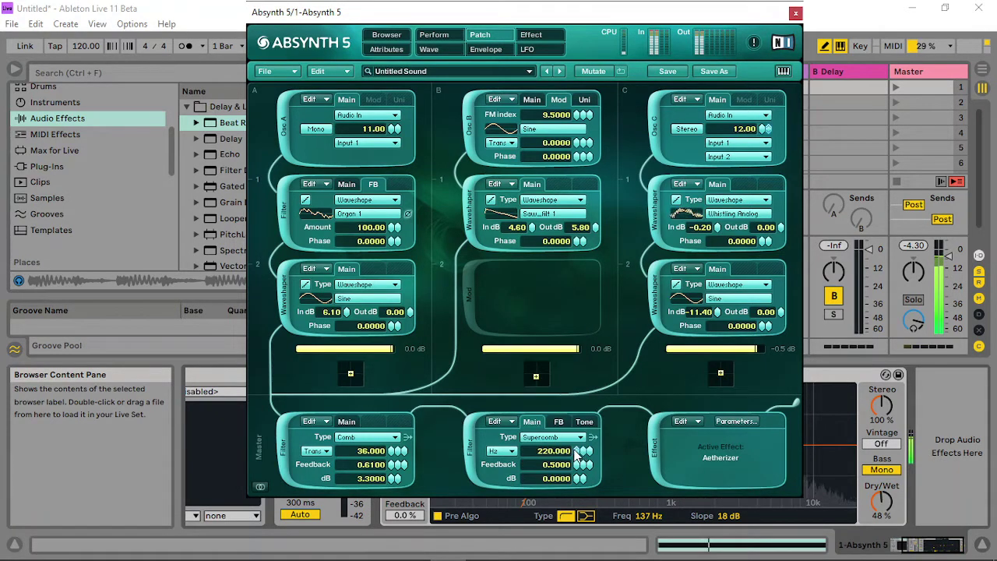
left_click(510, 453)
left_click(509, 458)
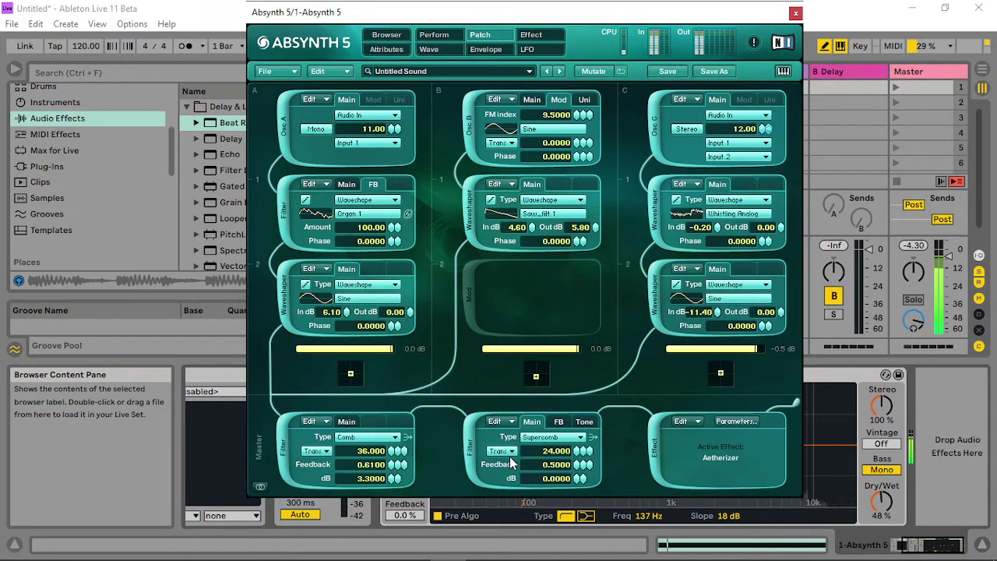
- Assign Audio Mod B to the Supercomb filter's frequency, and set its transposition to -72.000 and feedback to 0.2990
left_click(578, 452)
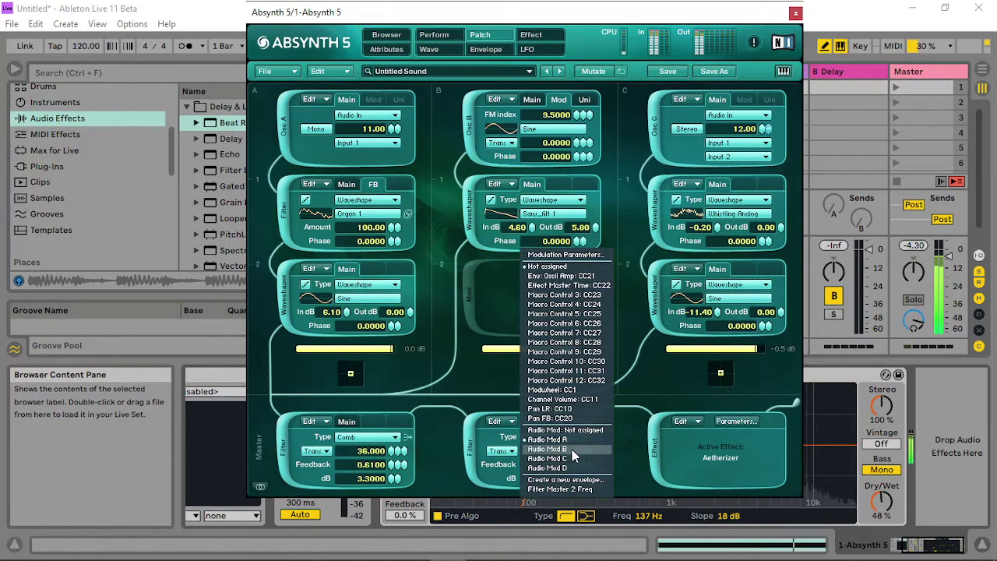
left_click(577, 449)
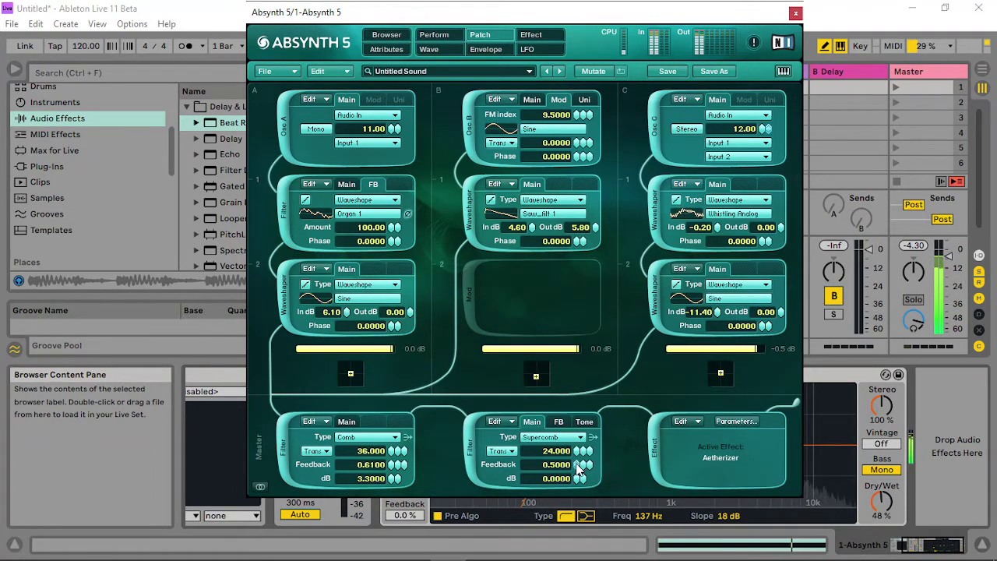
left_click_drag(578, 466, 585, 409)
left_click(557, 422)
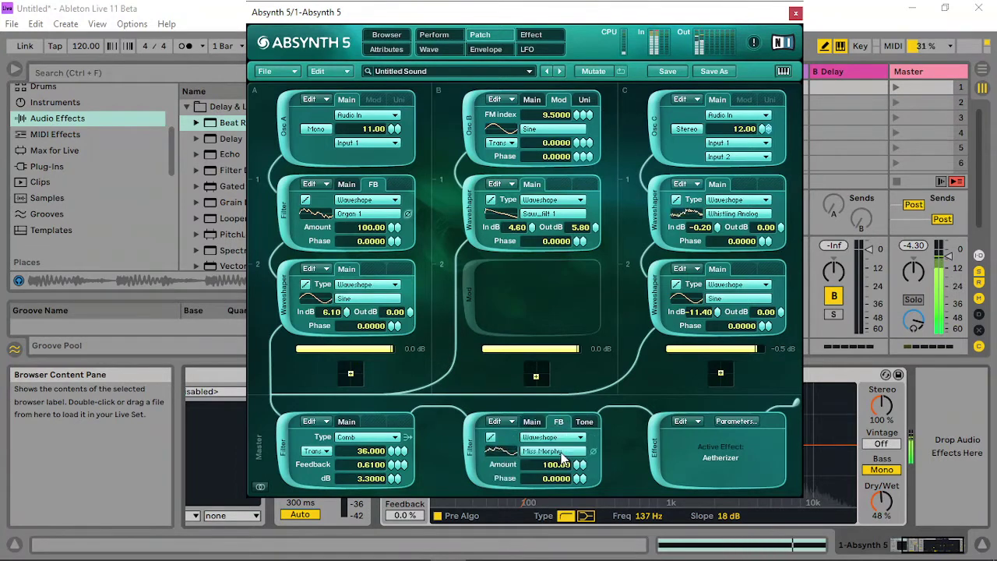
left_click(539, 422)
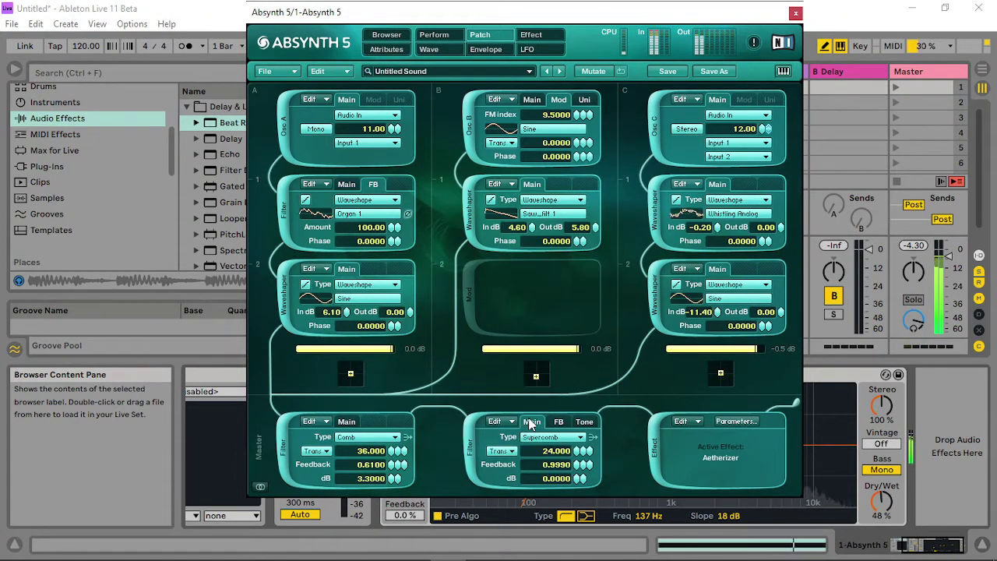
left_click_drag(581, 454, 578, 499)
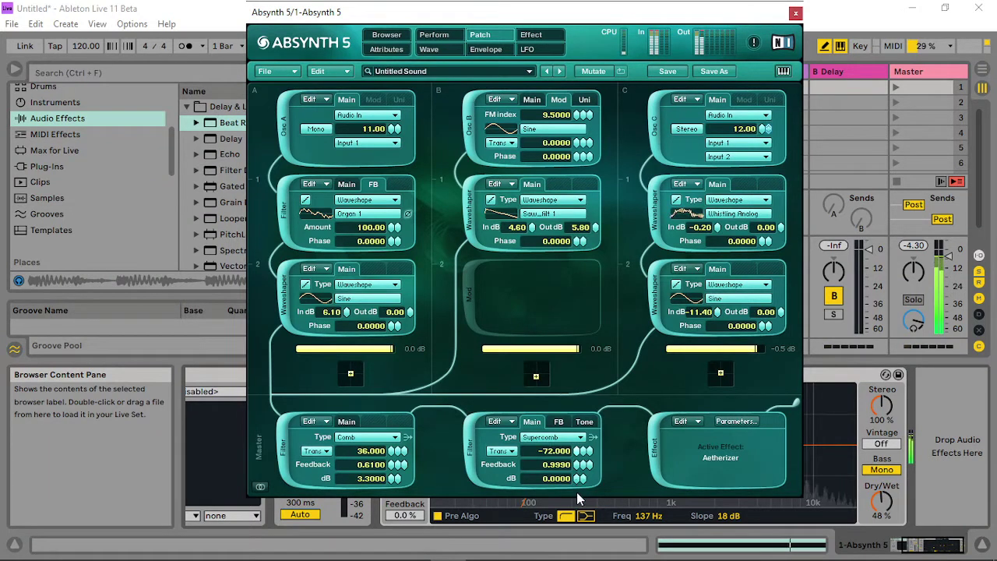
left_click_drag(580, 462, 576, 489)
- Lower the Effect Master Time macro to near its minimum and raise the Env: Oscil Amp macro to about three quarters
left_click(440, 36)
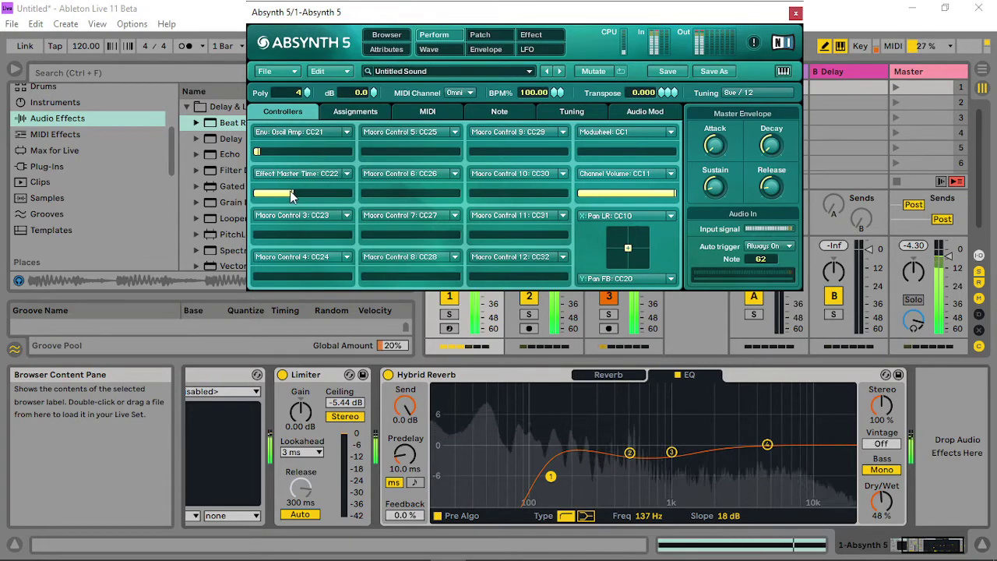
left_click_drag(304, 193, 258, 199)
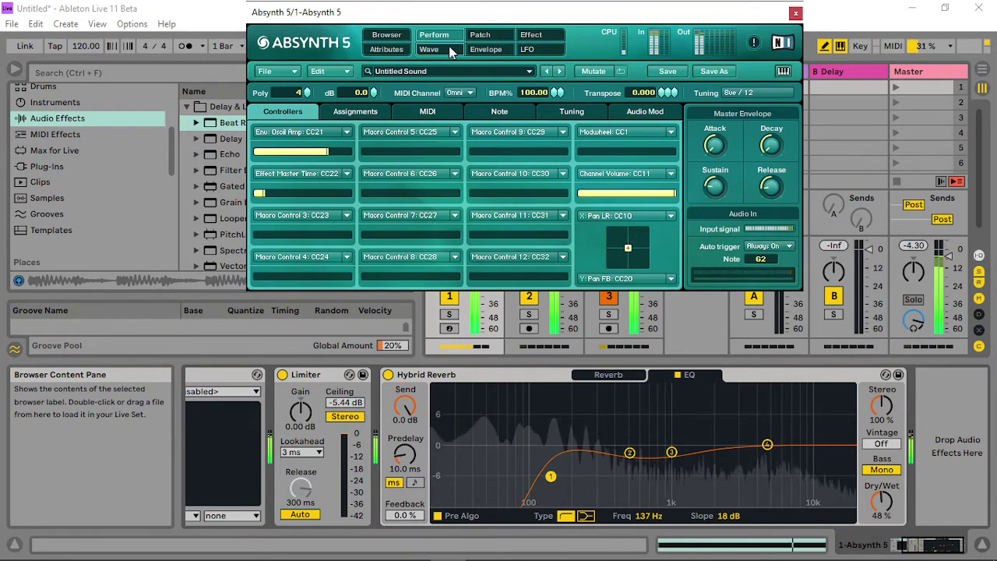
left_click(481, 36)
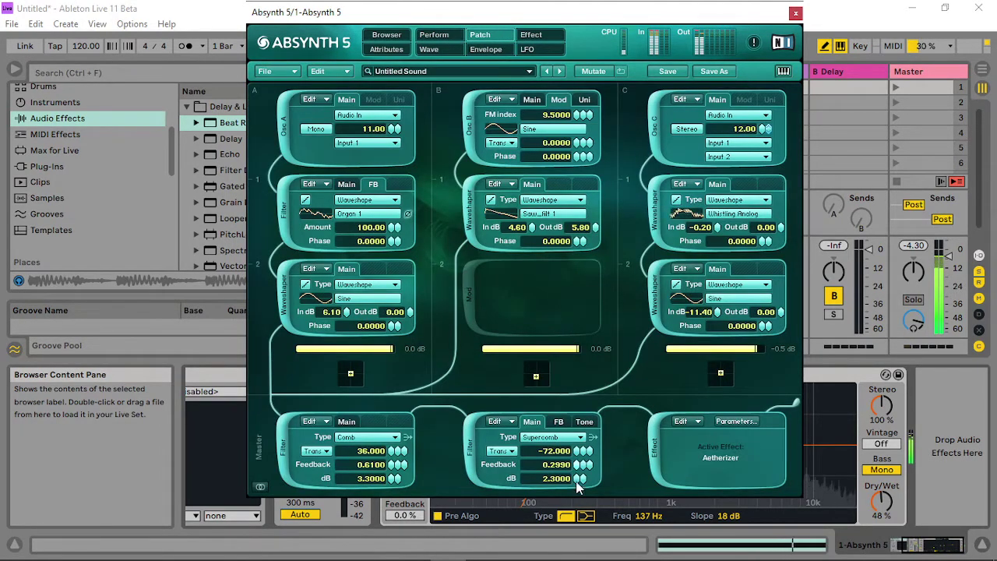
- Tune the master Supercomb filter to transpose 12 and feedback -0.3710, using Natural tone mode with Tone 57, LP 1414 and Pos 63.90
left_click_drag(577, 482, 571, 511)
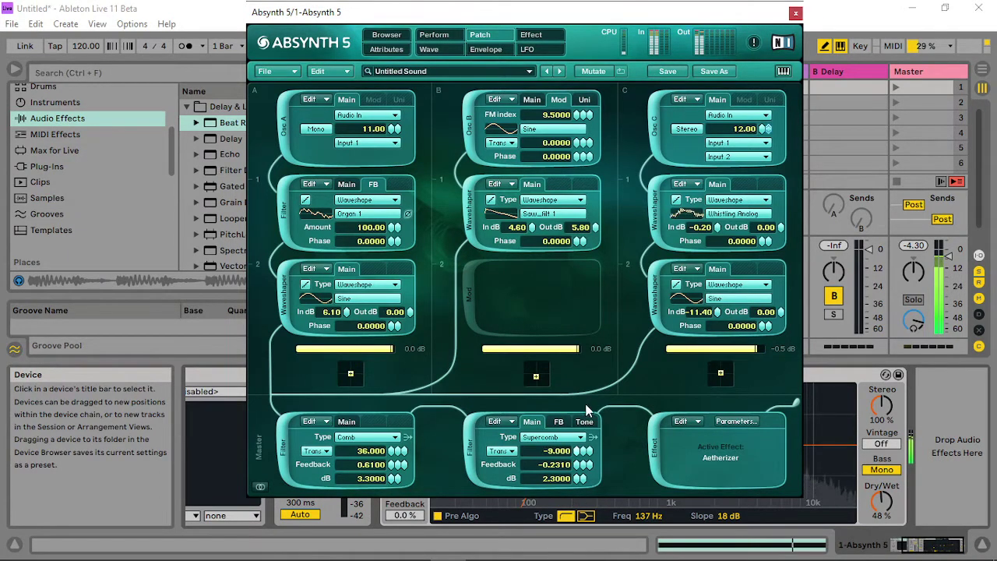
left_click_drag(585, 404, 588, 398)
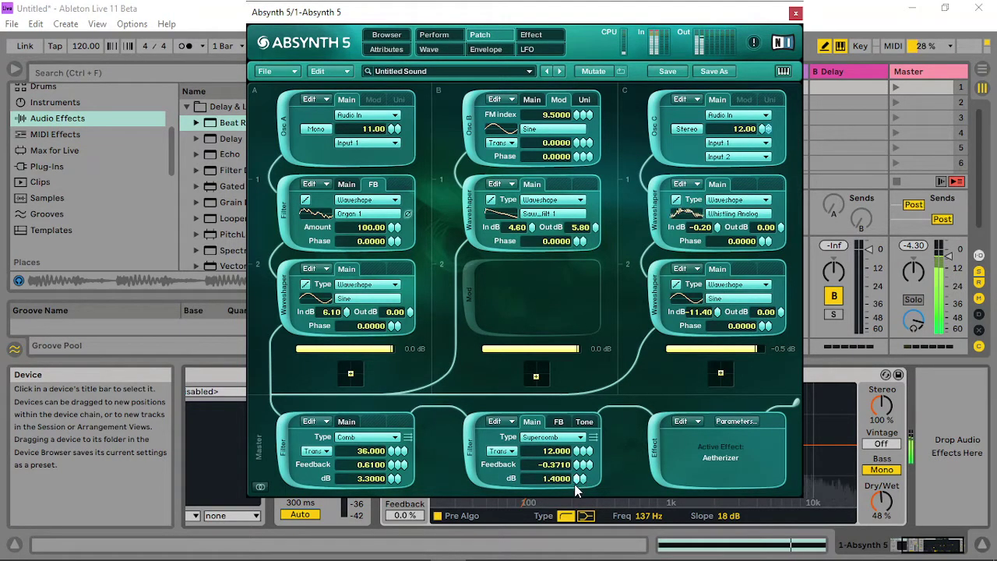
left_click(584, 421)
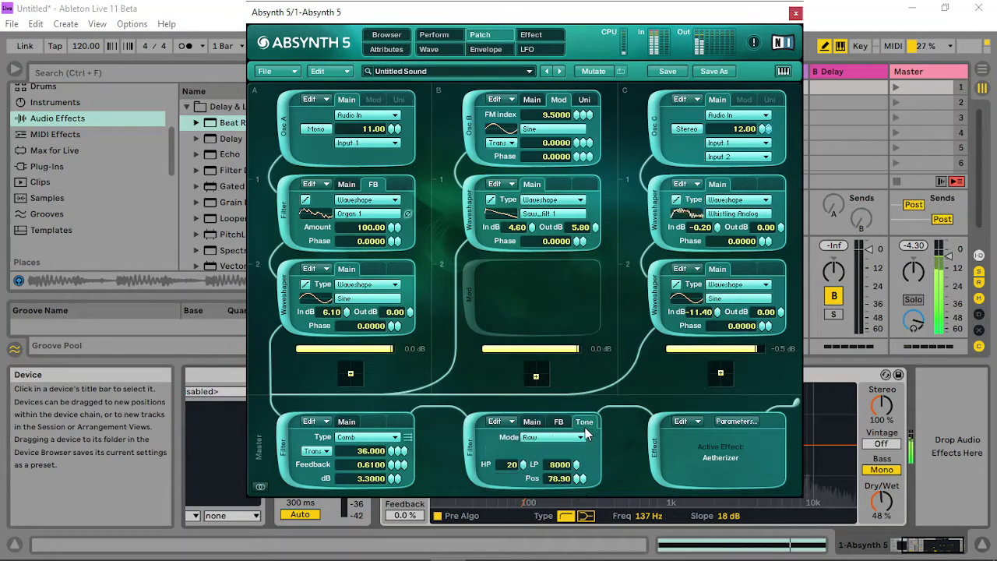
left_click(572, 438)
left_click(561, 443)
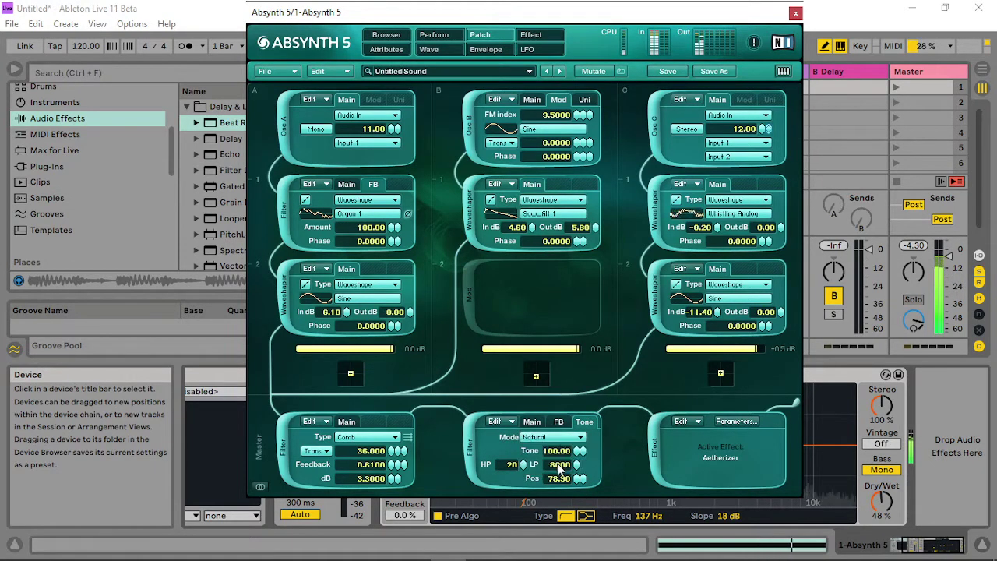
left_click_drag(577, 452, 575, 483)
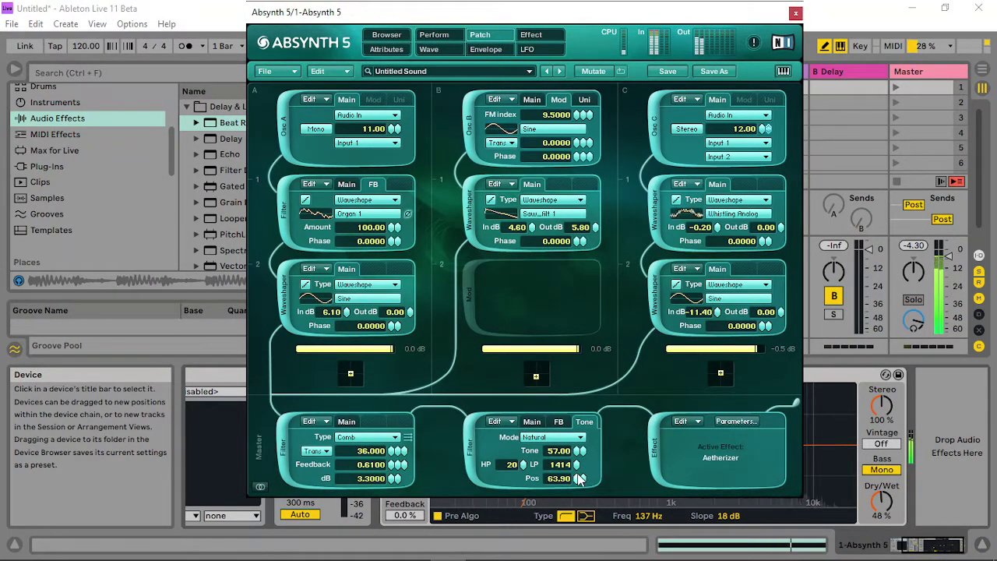
- Adjust the Effect Master Time macro control (CC22) on the Perform page and close the plug-in window
left_click(459, 36)
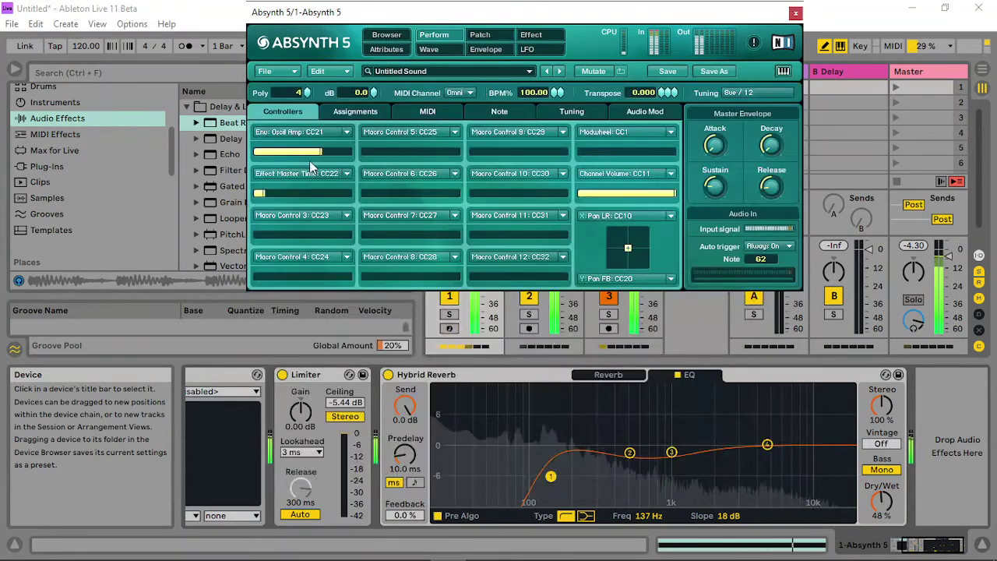
left_click_drag(298, 192, 271, 197)
left_click(796, 13)
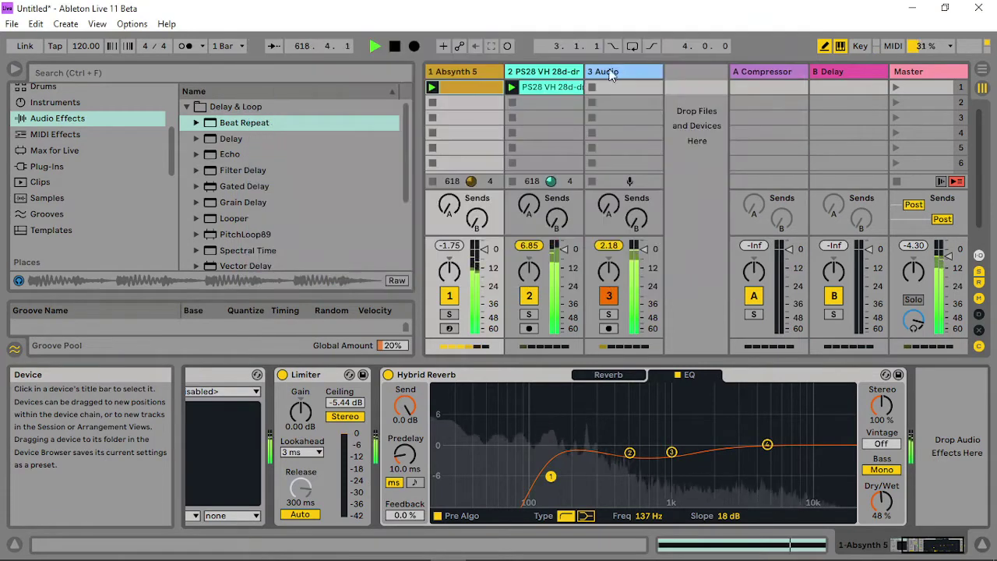
- Draw a stepped envelope for MIDI controller 22 across the one-bar clip on the Absynth 5 track
left_click(472, 87)
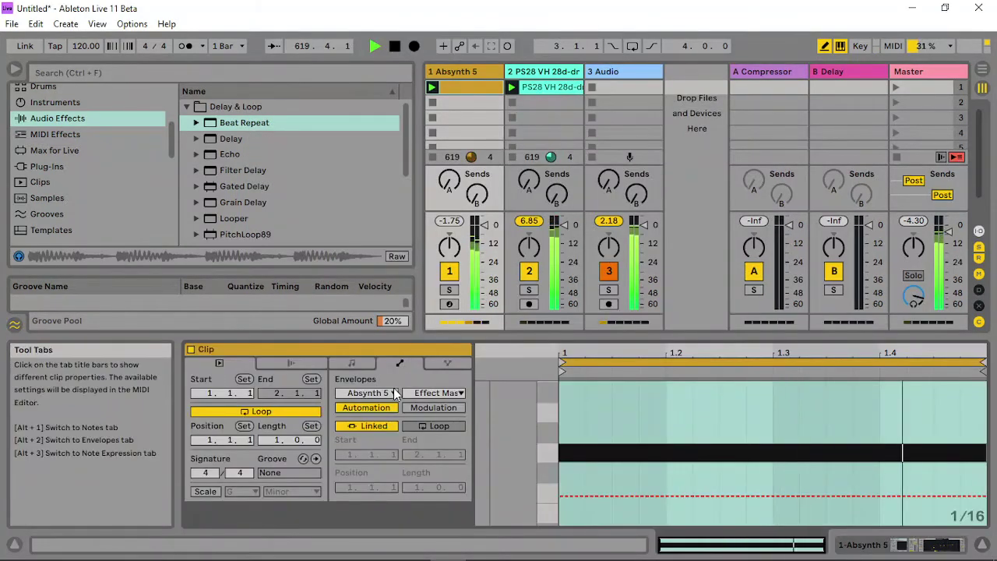
left_click(390, 393)
left_click(389, 394)
left_click(389, 394)
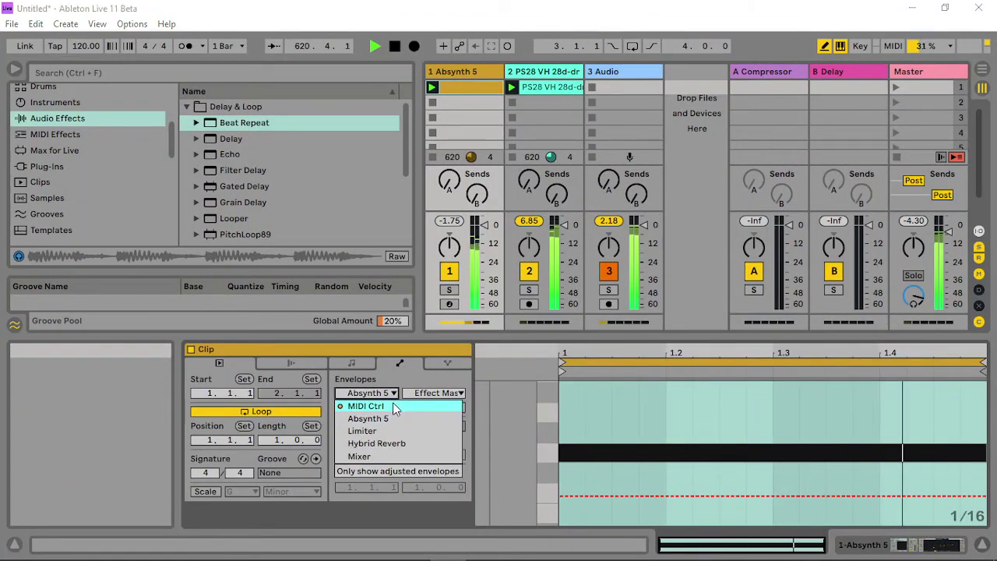
left_click(365, 406)
left_click(434, 393)
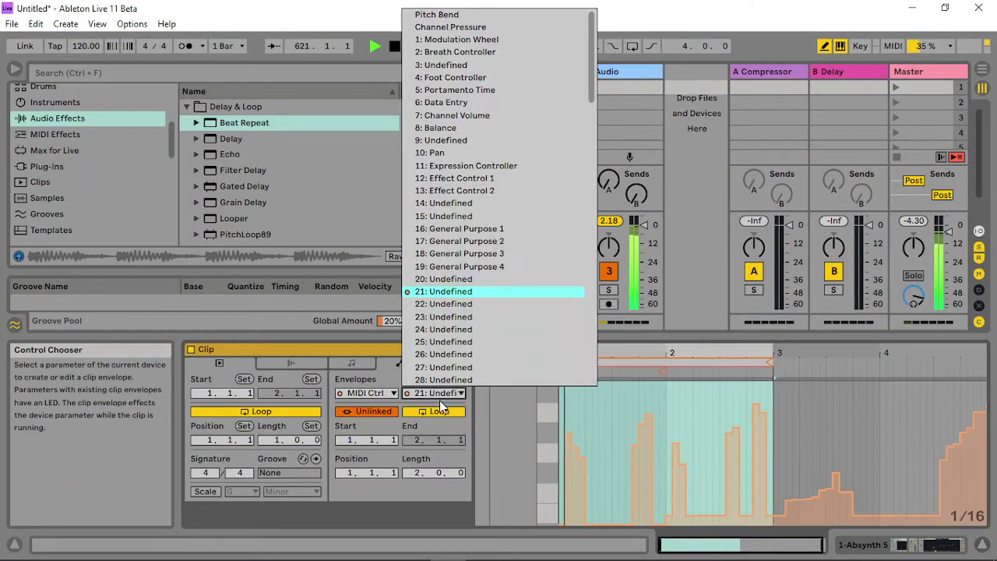
left_click(459, 304)
mouse_move(586, 451)
left_mouse_down()
mouse_move(783, 472)
mouse_move(971, 472)
left_mouse_up()
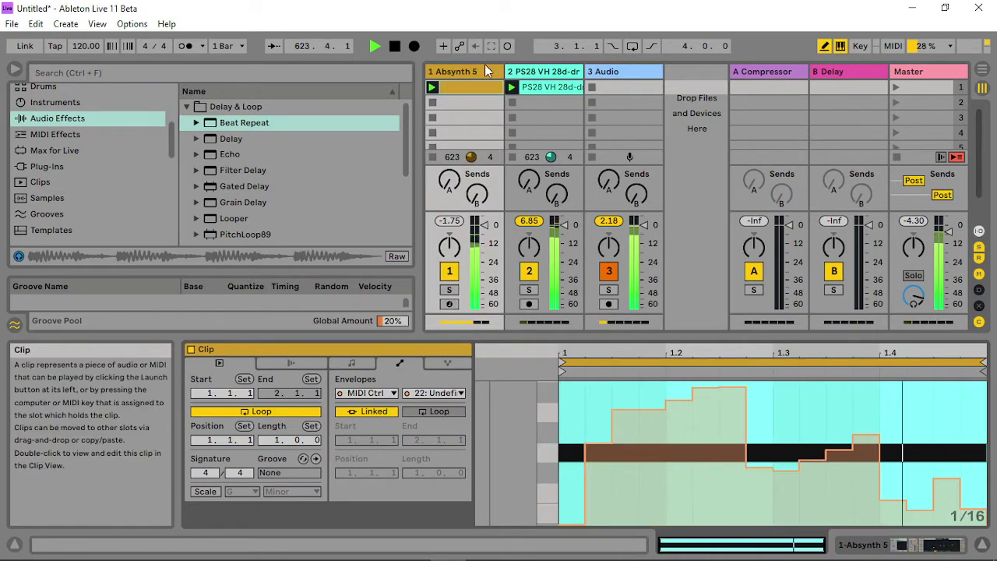
- Reopen the Absynth 5 plug-in window from its track and check how the CC21 and CC22 macro controls move during playback
double_click(476, 69)
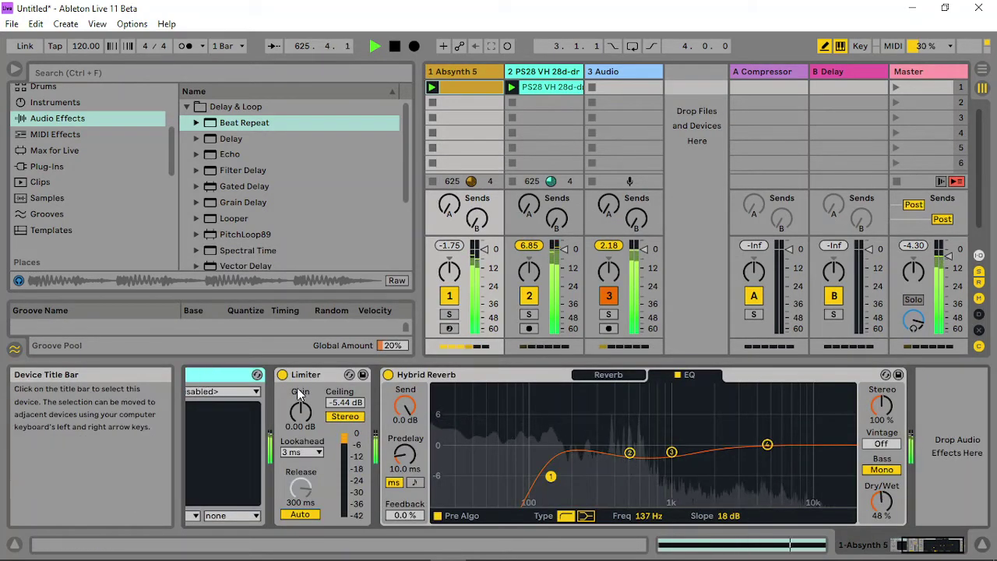
left_click(915, 549)
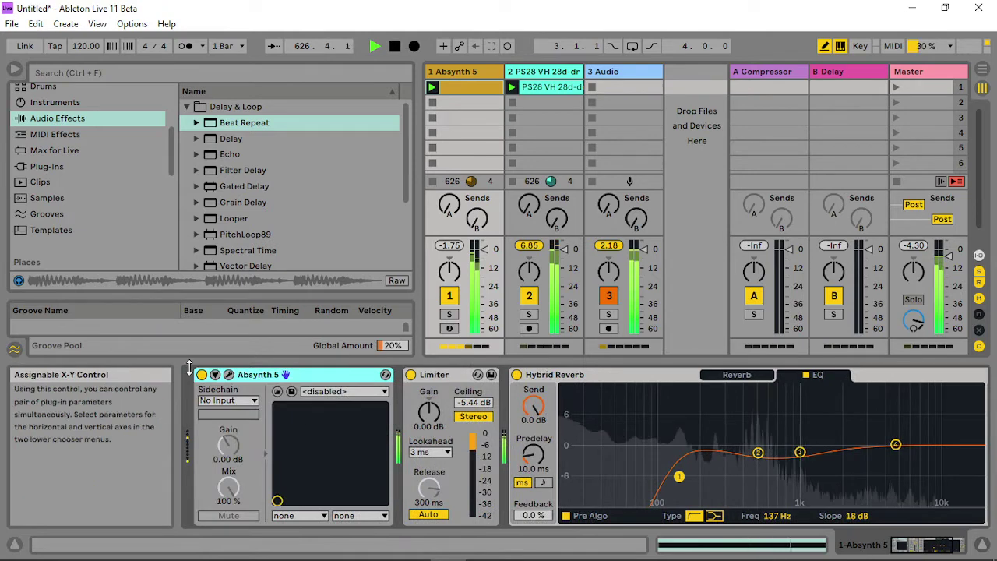
left_click(228, 375)
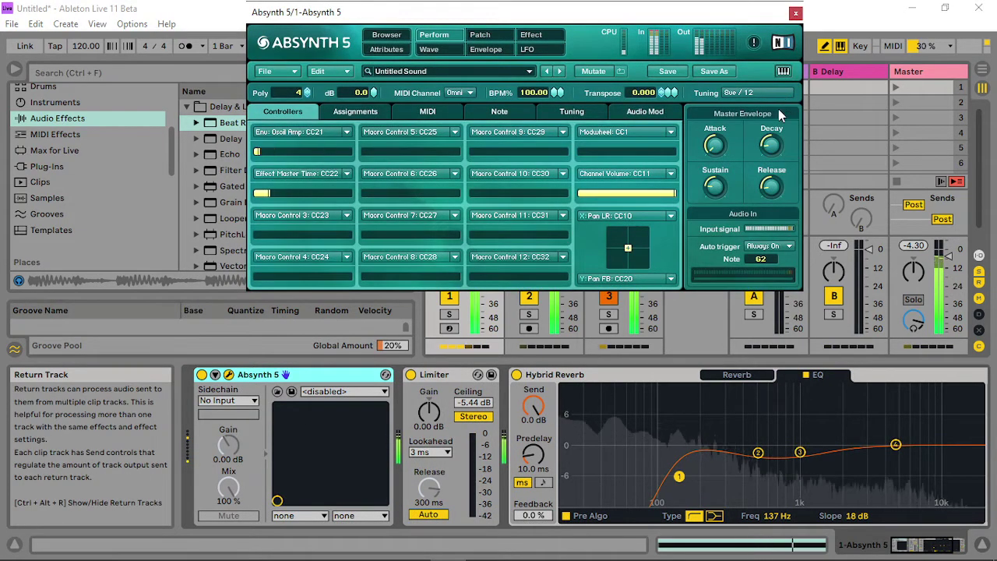
left_click(796, 12)
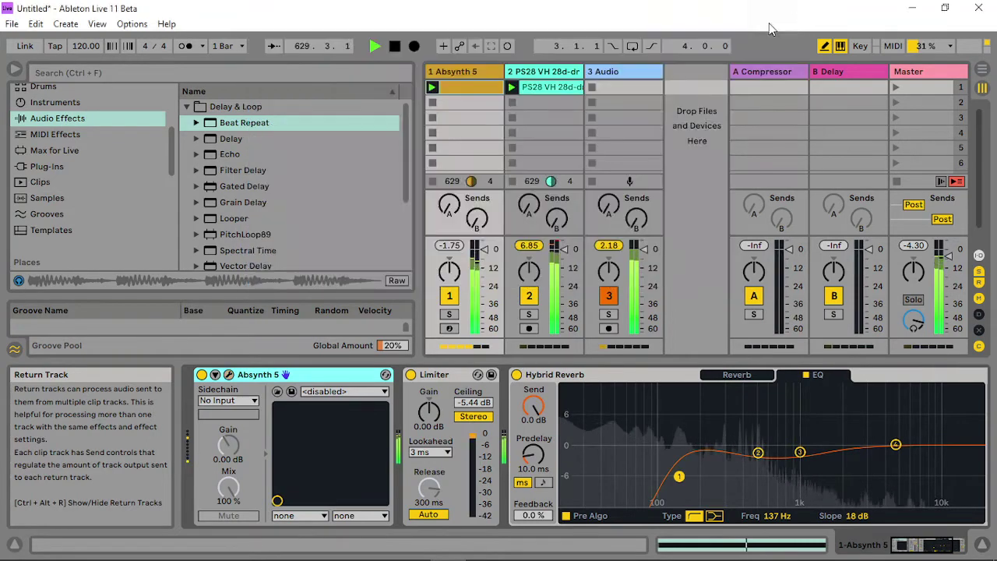
- Set the Crack device on the 3 Audio track to Attack -6 dB, Sustain 8 dB and Amount 17 %
left_click(618, 73)
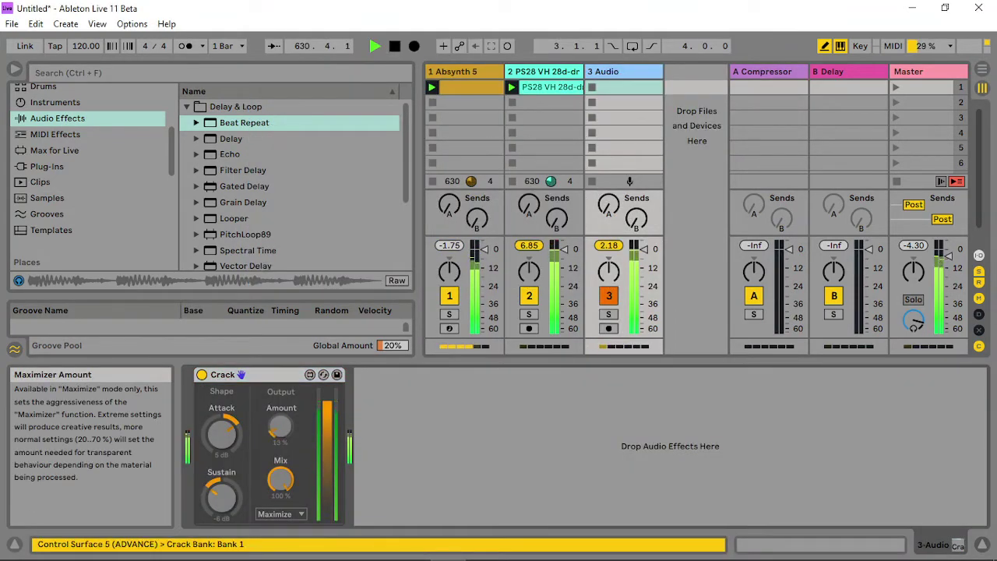
left_click_drag(221, 430, 219, 451)
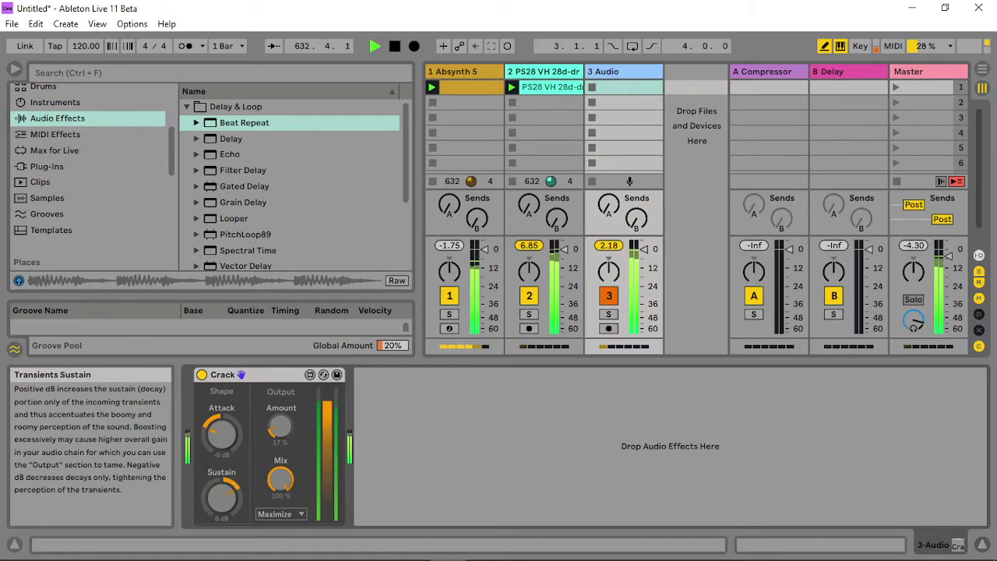
- In Absynth 5's Aetherizer effect, set master Time to 0.036, Transpose to 12, grain Feedback to 42 % and Grain Dur to 4 %
left_click(472, 73)
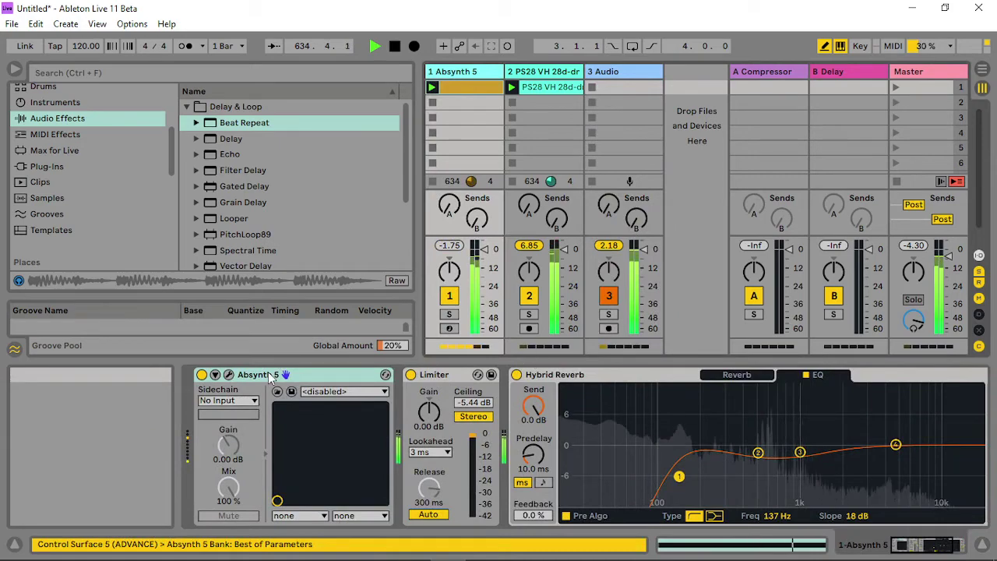
left_click(228, 375)
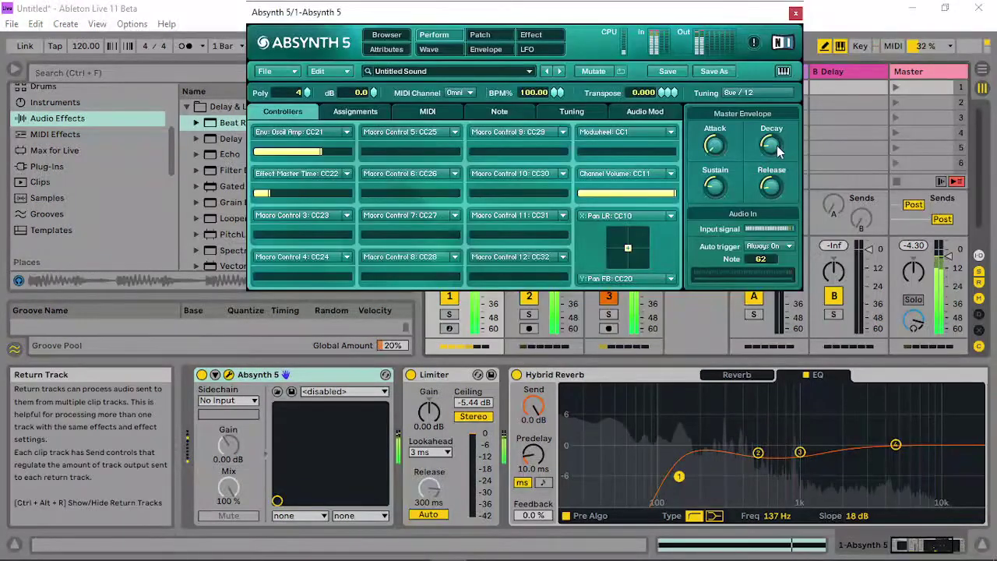
left_click(534, 36)
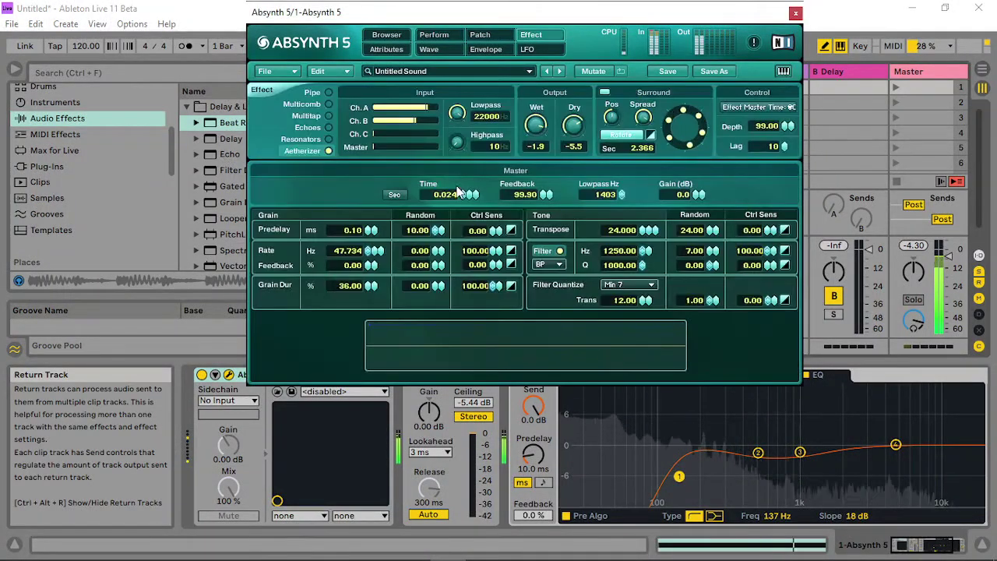
left_click_drag(470, 194, 484, 185)
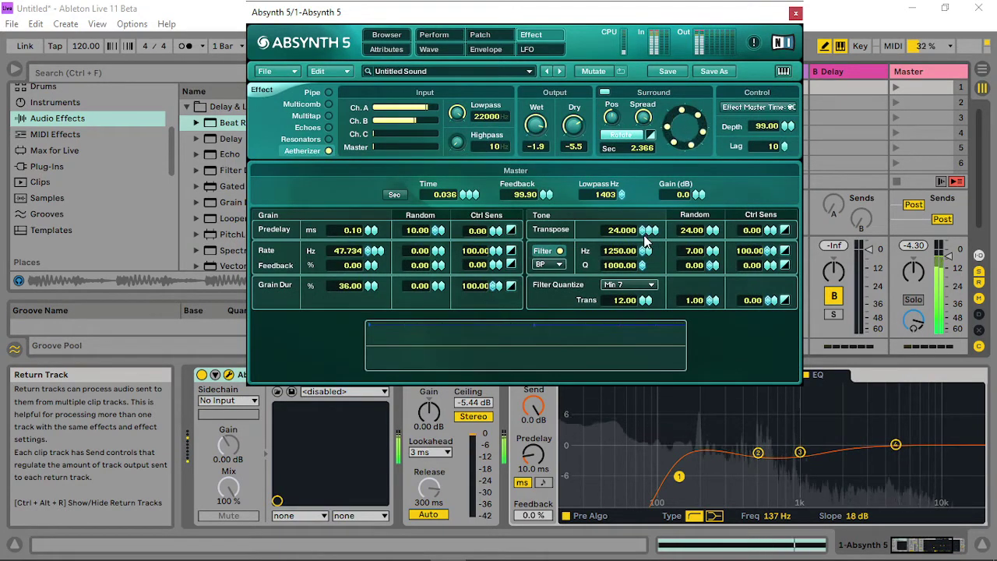
left_click_drag(644, 240, 638, 251)
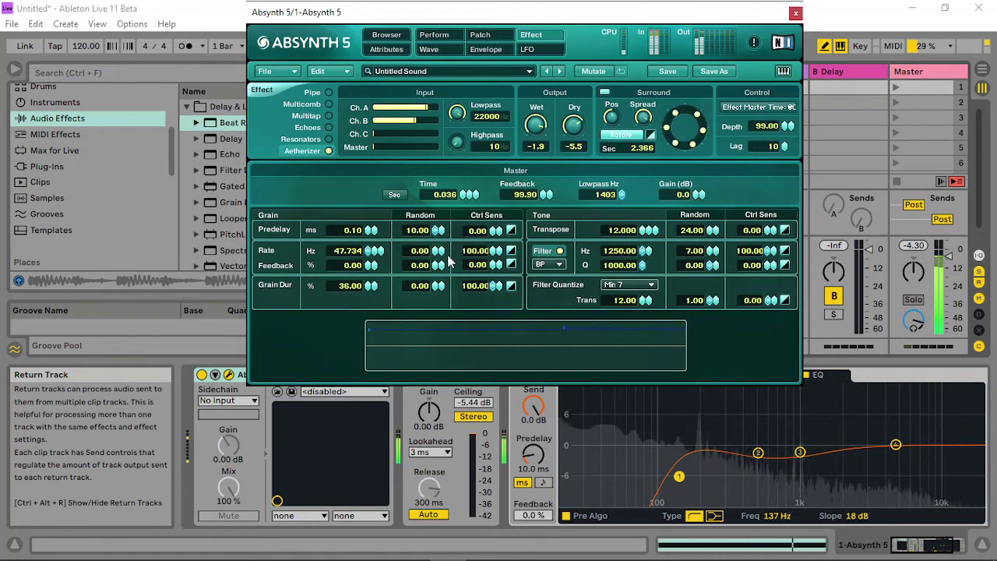
left_click_drag(372, 265, 376, 241)
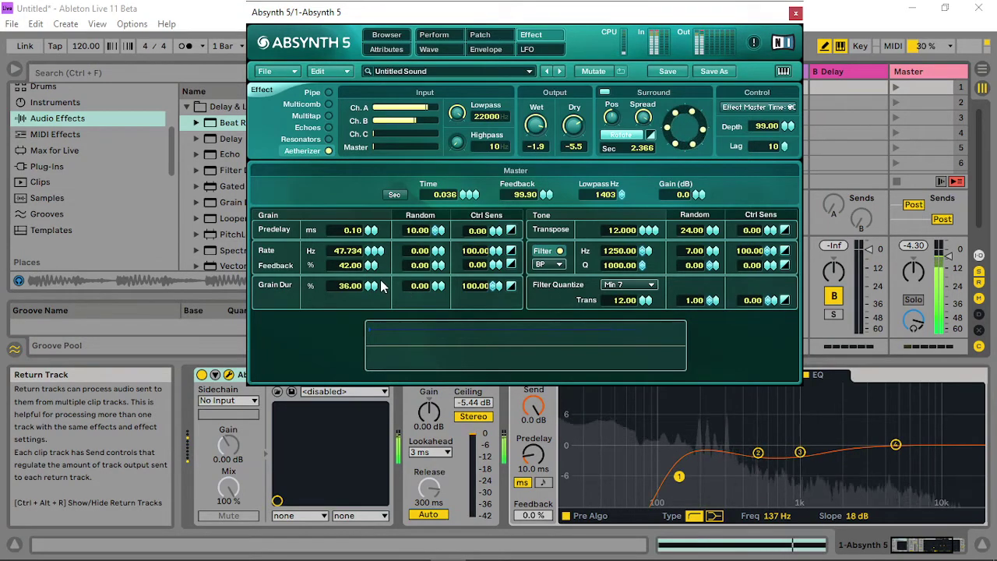
left_click_drag(382, 287, 335, 308)
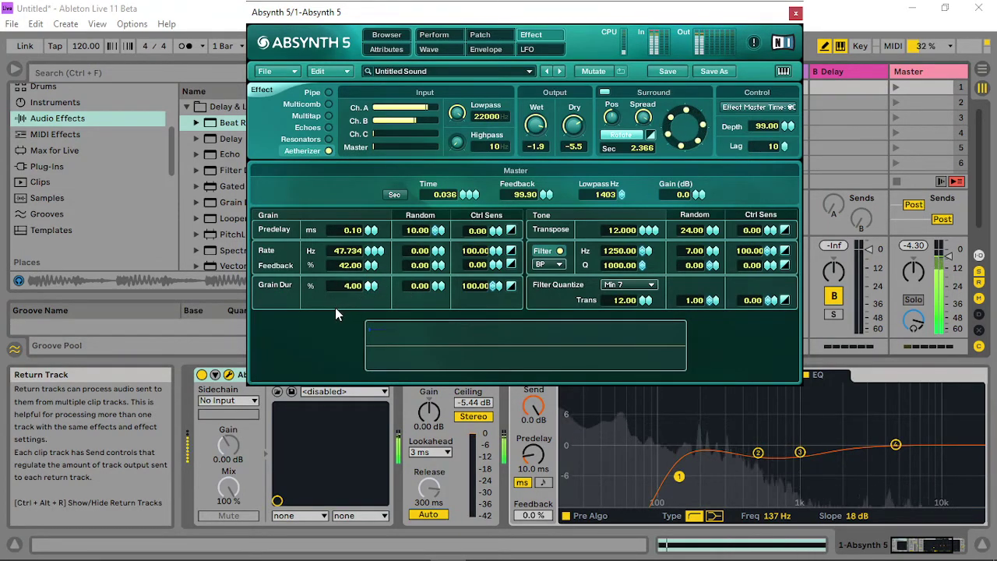
left_click(502, 39)
left_click(441, 36)
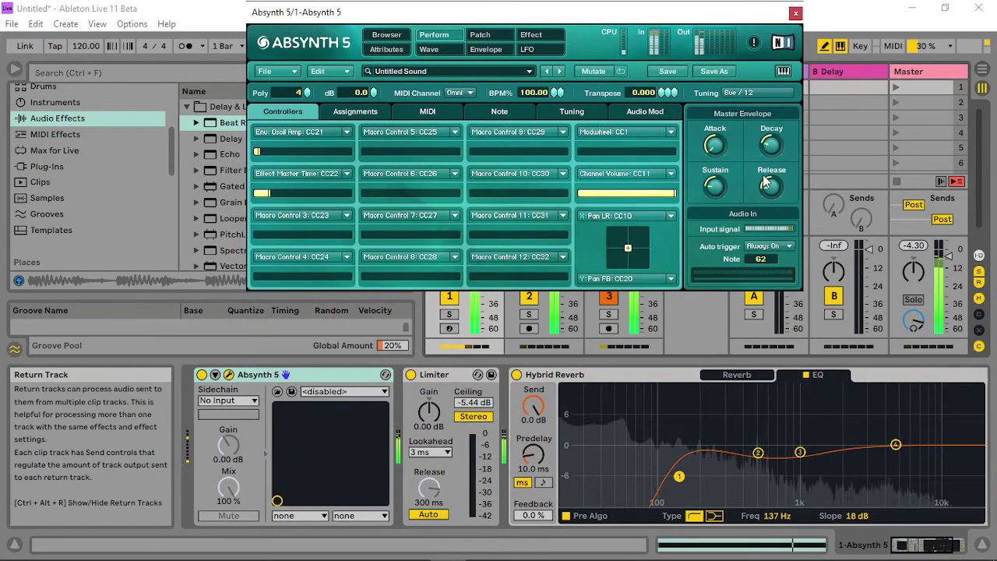
left_click(476, 35)
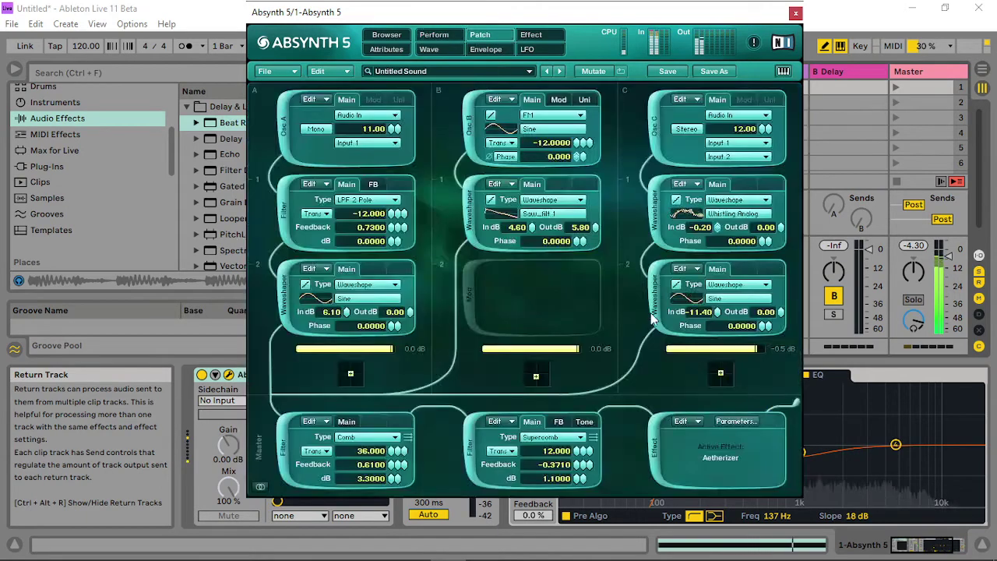
left_click(531, 34)
left_click_drag(424, 111, 391, 116)
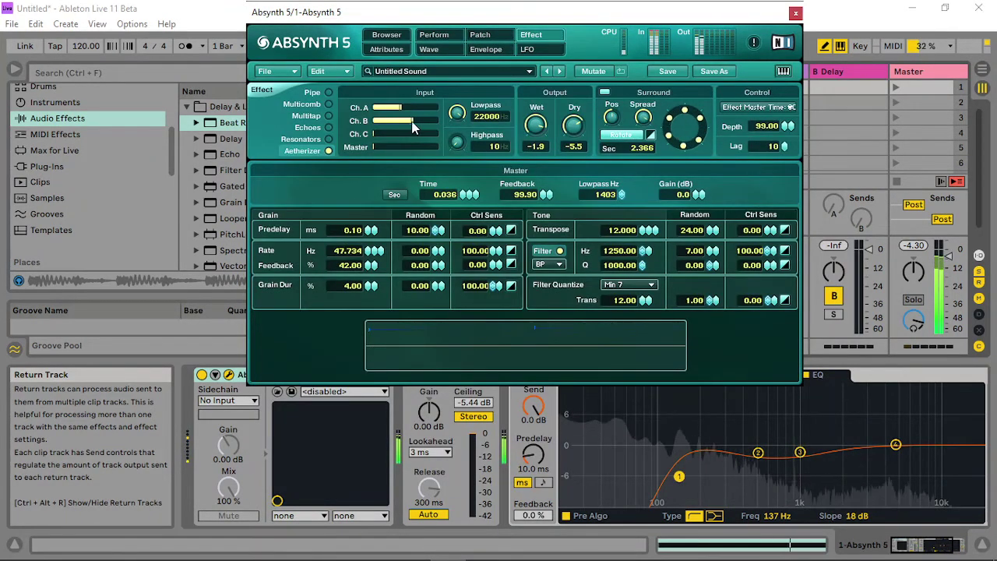
left_click_drag(529, 133, 543, 161)
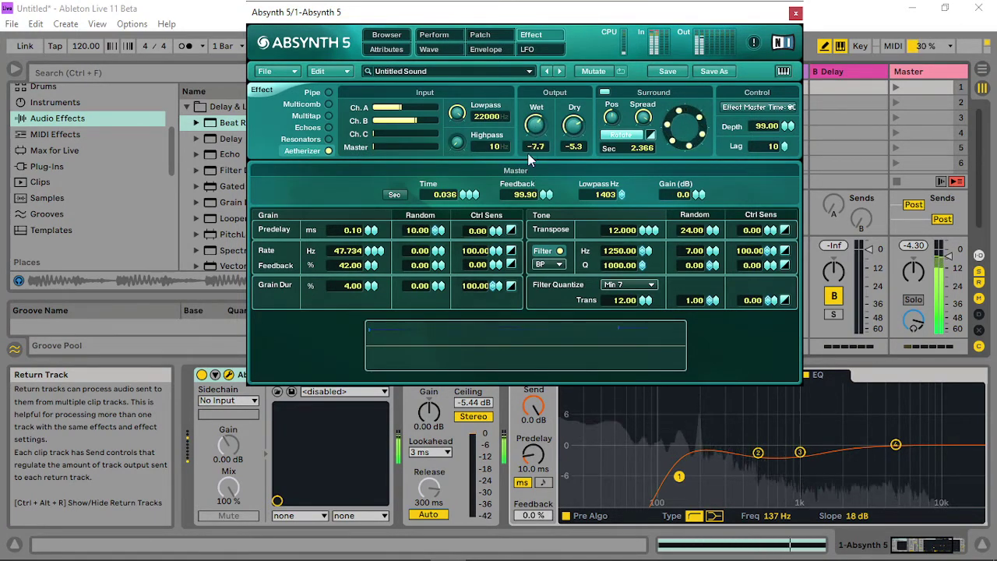
left_click_drag(529, 186, 573, 90)
- Set channel A's LPF 2 Pole filter transpose to 12 and channel B's Saw waveshaper input to -2.70 dB in the patch
left_click(480, 35)
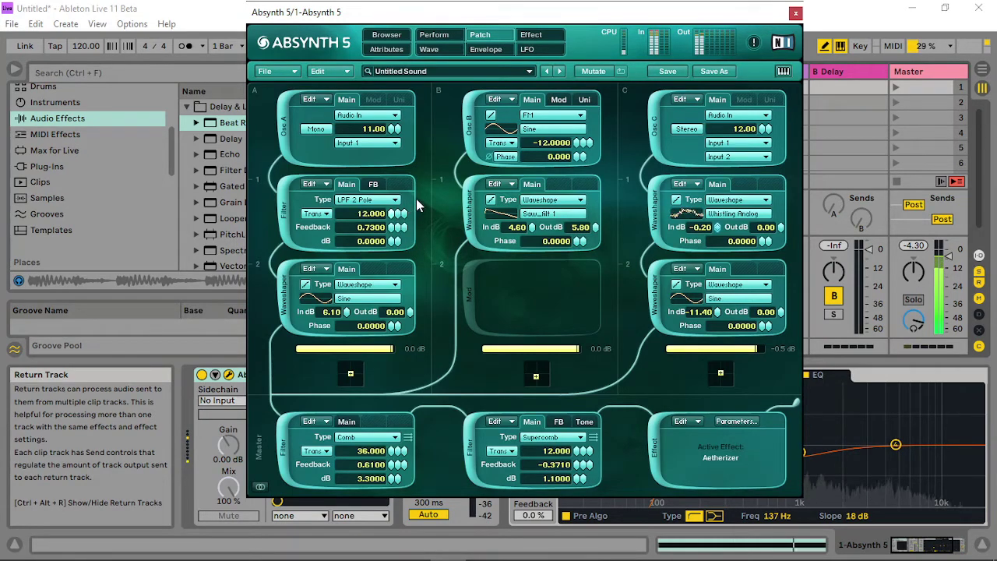
left_click(434, 35)
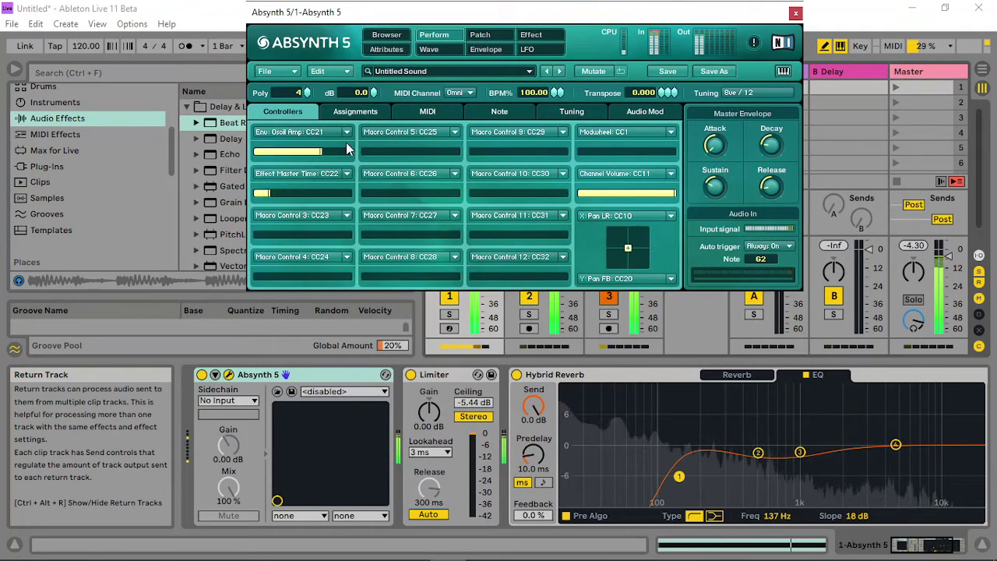
left_click(477, 37)
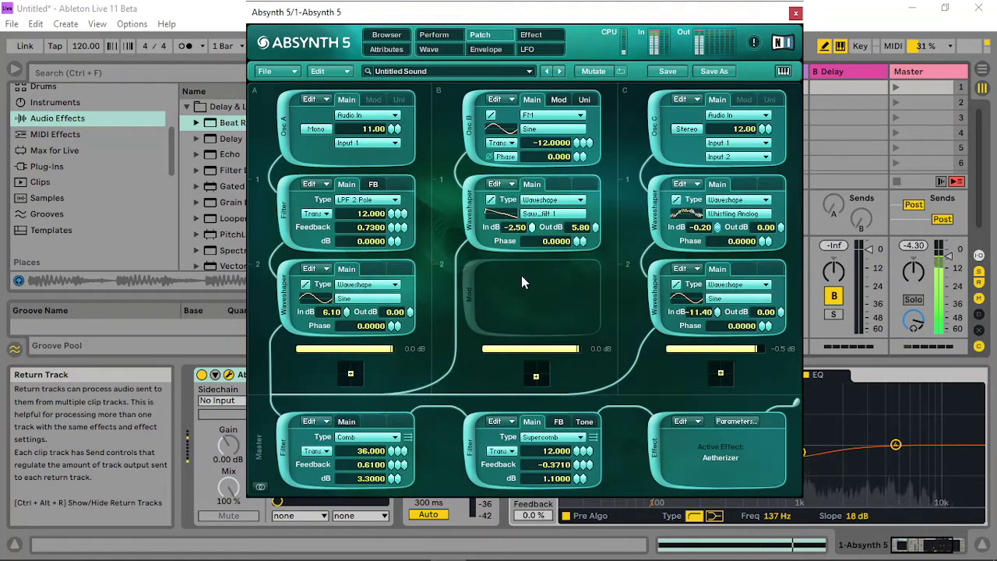
left_click(584, 101)
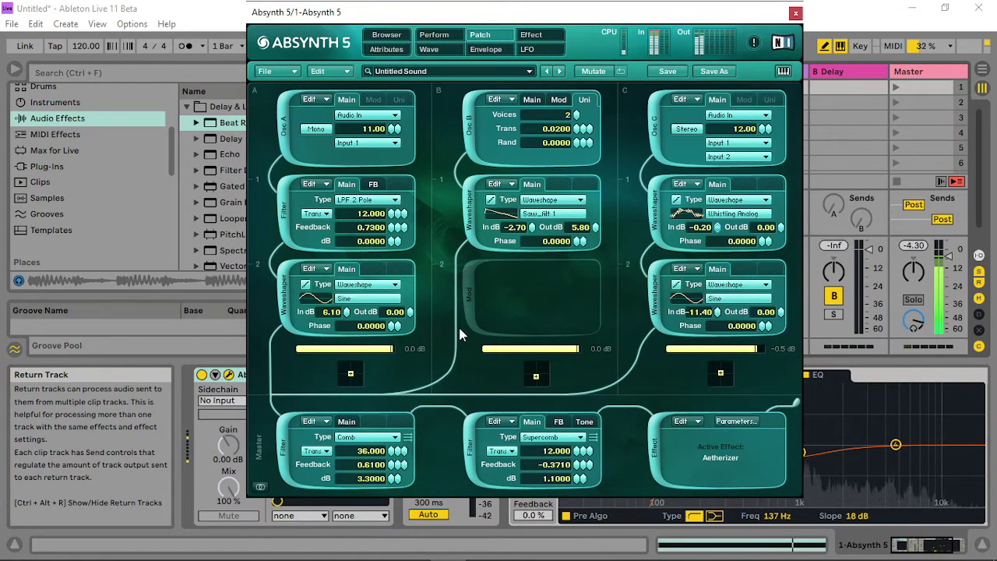
- Add a Sine Waveshape module in channel B's empty second slot and set its input to -36.70 dB
left_click(473, 293)
left_click(554, 285)
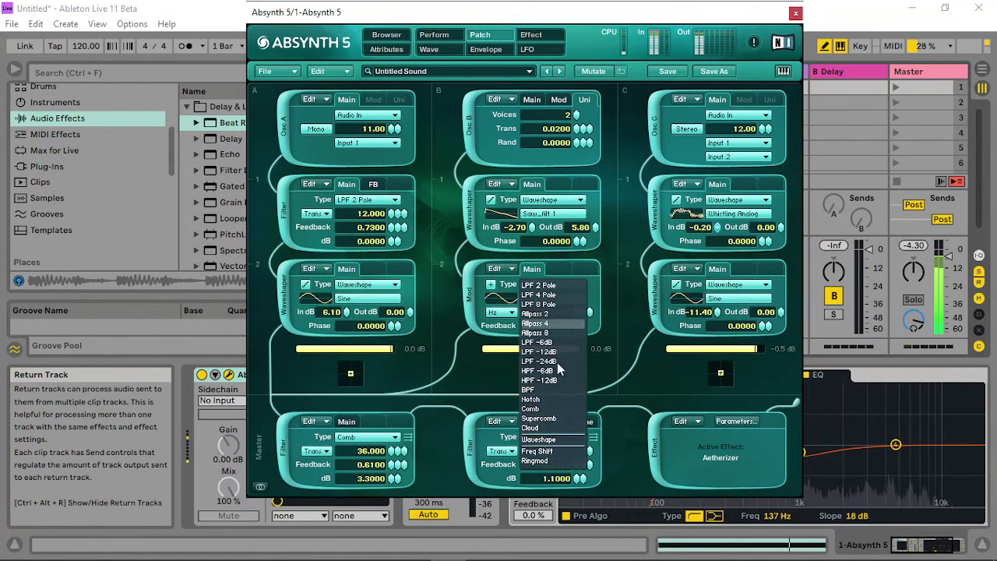
left_click(552, 441)
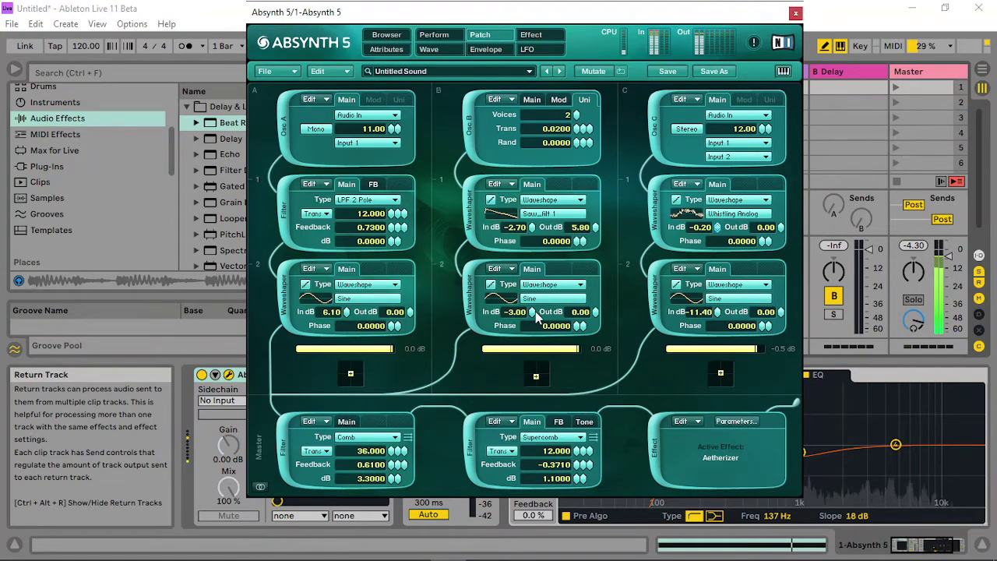
left_click_drag(507, 515, 507, 552)
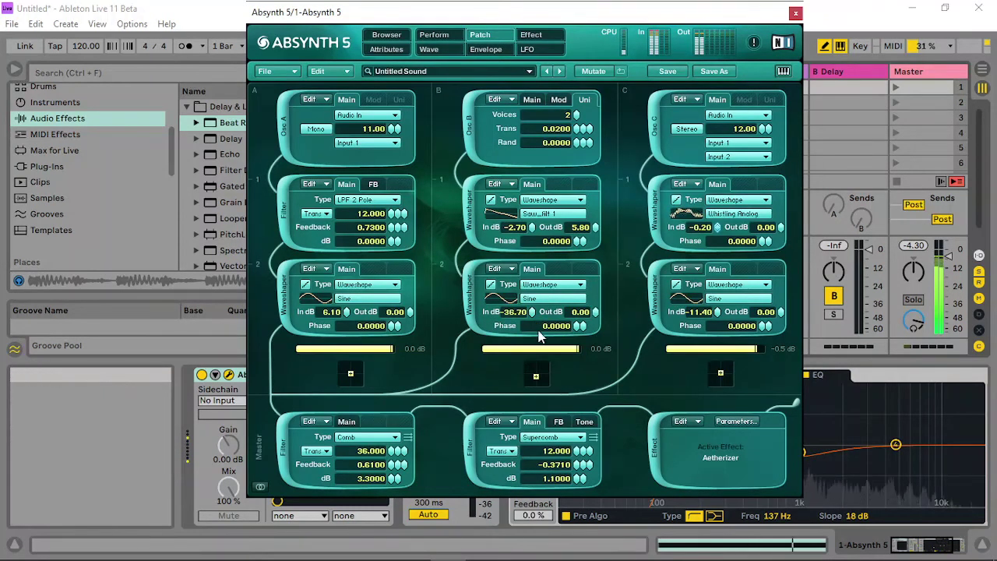
- Set both the input and output levels of channel B's Sine waveshaper to -48.00 dB
left_click_drag(533, 313, 577, 380)
left_click_drag(595, 312, 592, 473)
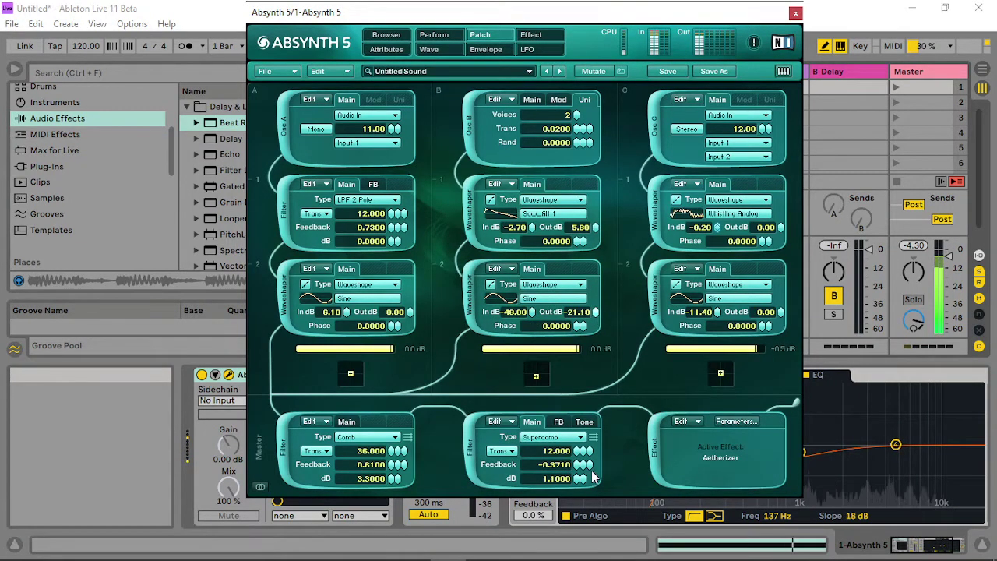
left_click_drag(597, 311, 596, 468)
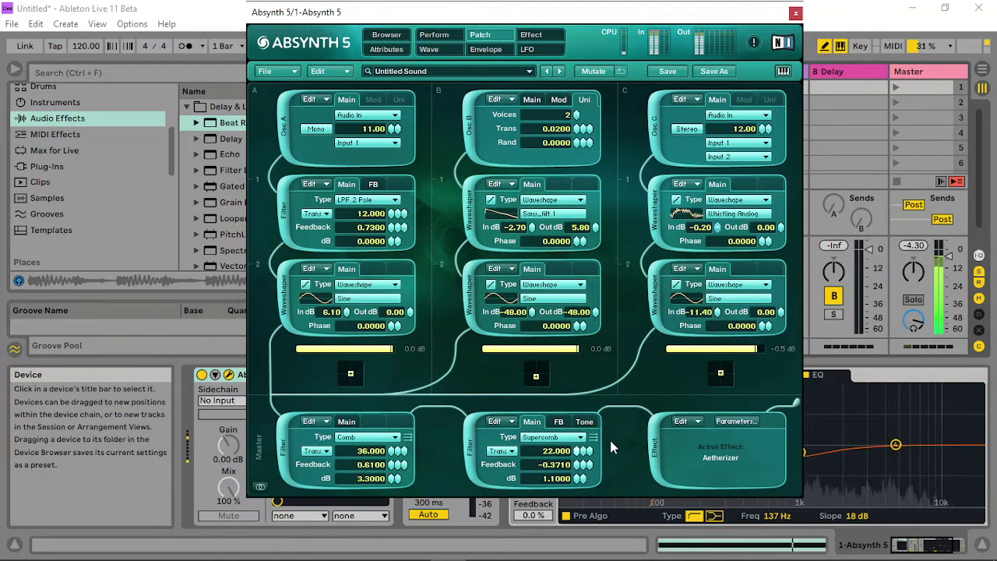
- Set the master Supercomb's transpose to 24, feedback to 0.2790, feedback wave to Square_filt 2, tone to 100 and Pos to 99.90
left_click_drag(610, 441, 615, 443)
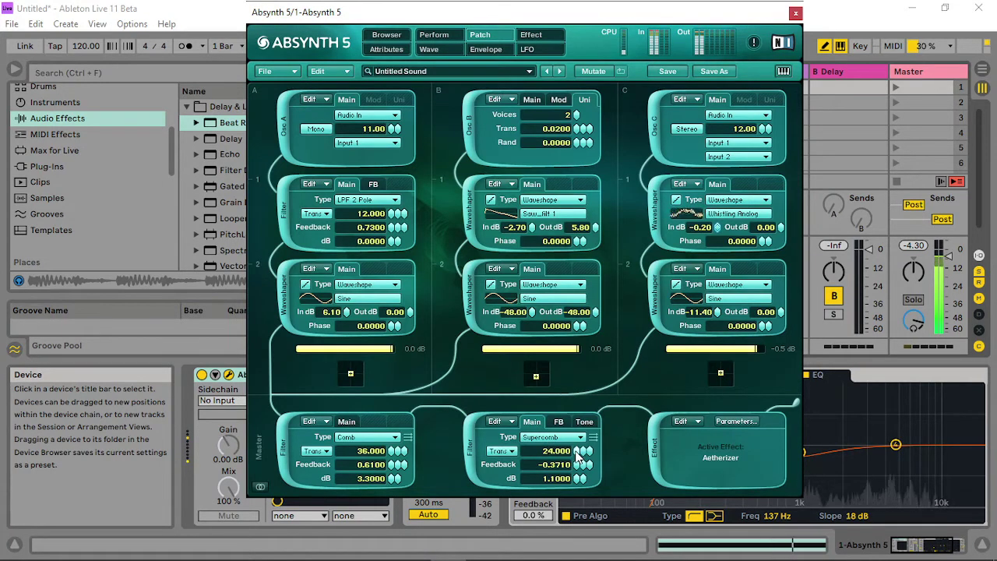
left_click_drag(580, 451, 586, 421)
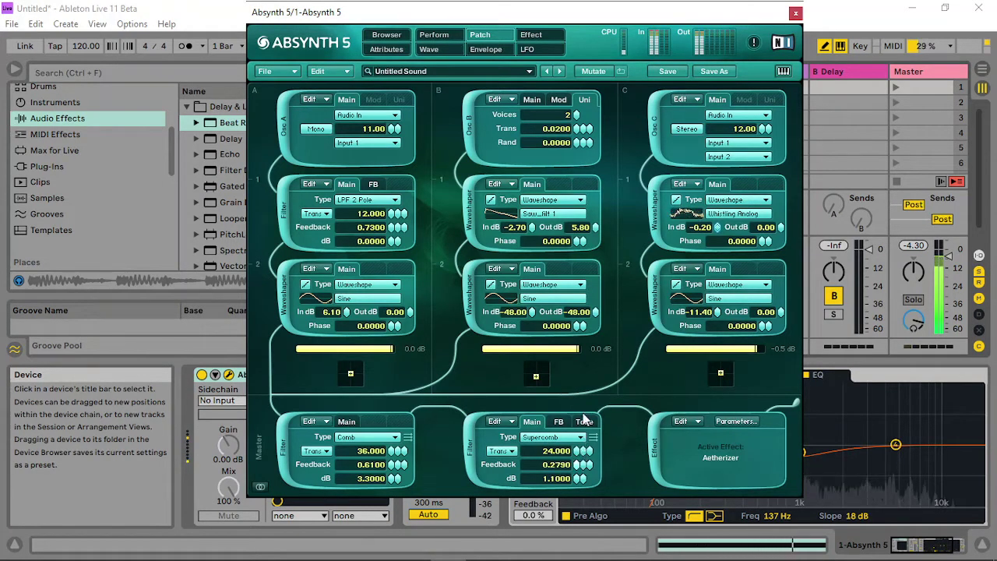
left_click(559, 422)
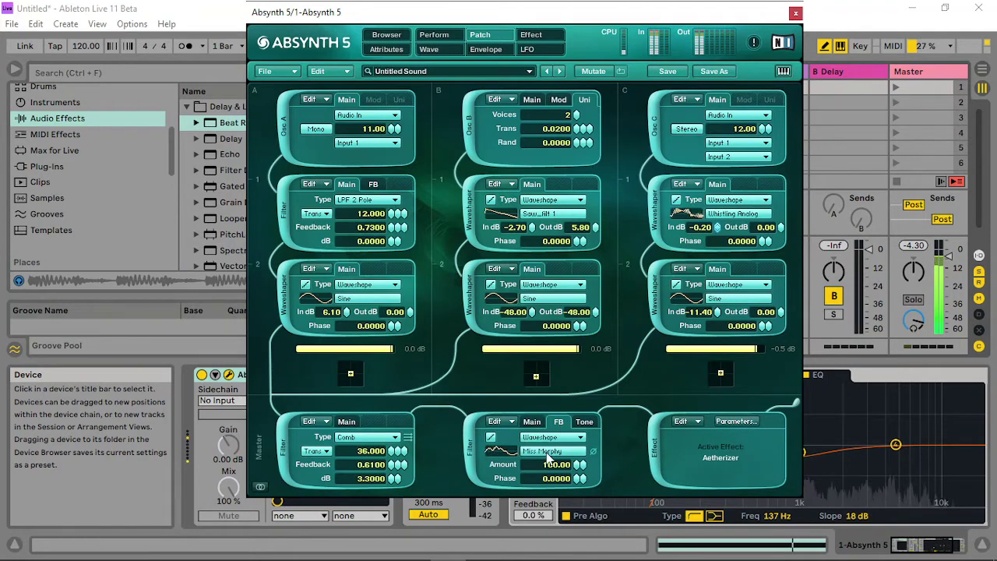
left_click(548, 452)
left_click(644, 245)
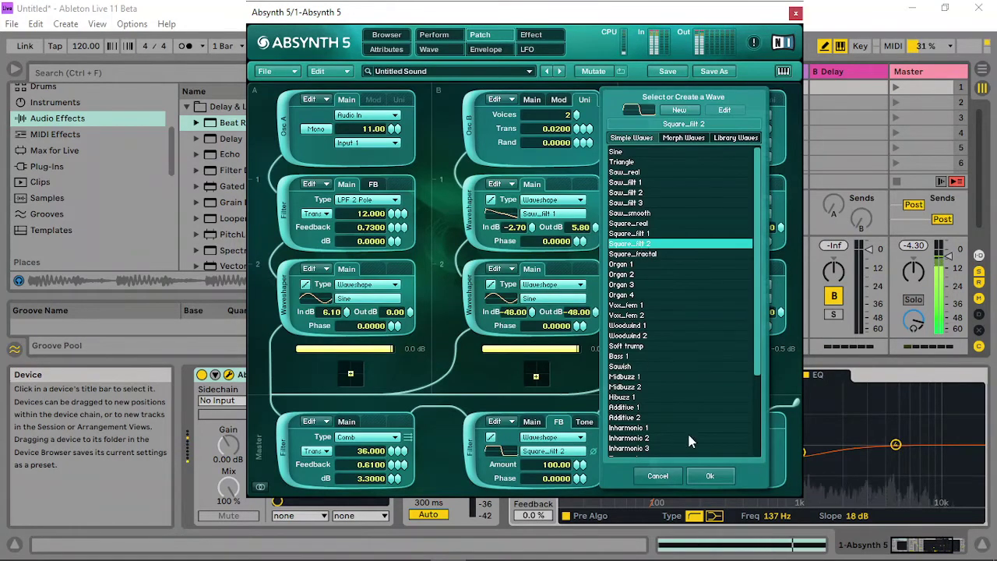
left_click(709, 477)
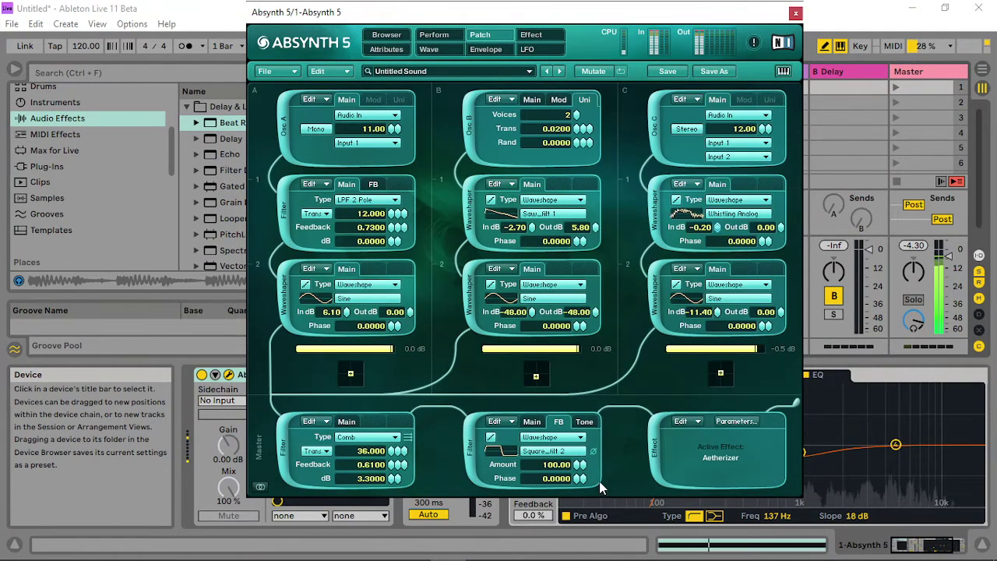
left_click(585, 421)
left_click_drag(578, 477, 579, 461)
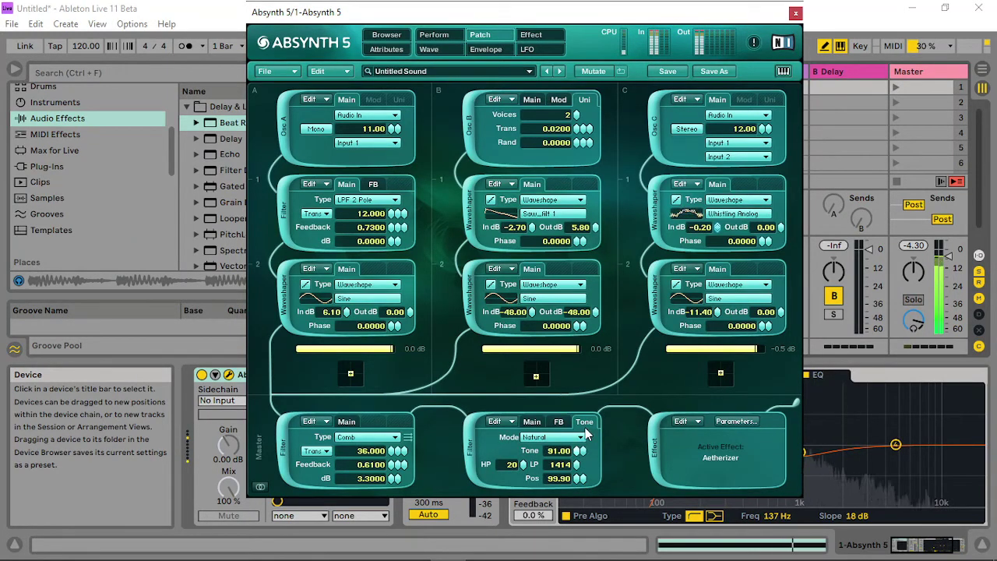
- Lower the modulation source gain and adjust the decay of Audio Mod group A in the performance settings
left_click(430, 35)
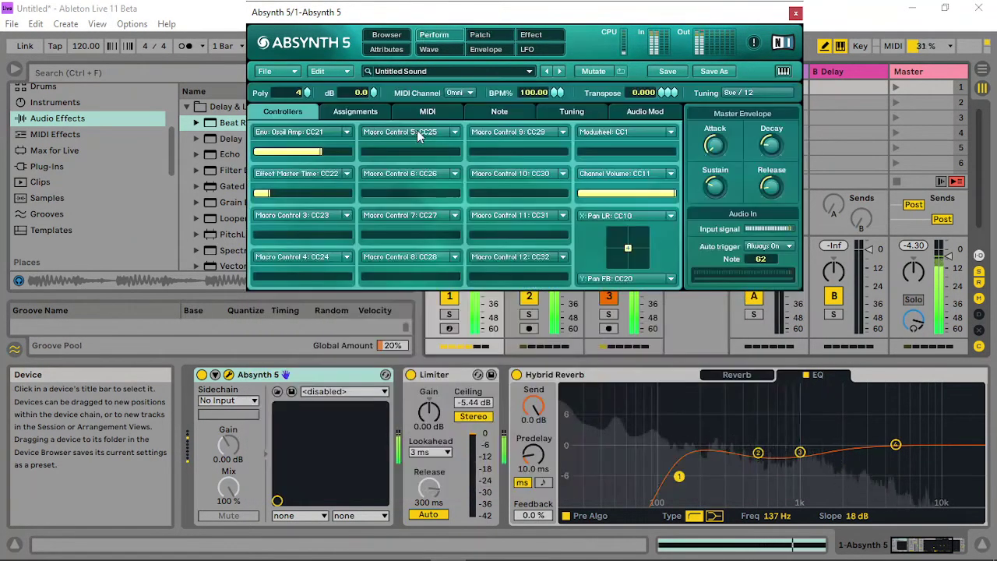
left_click(655, 113)
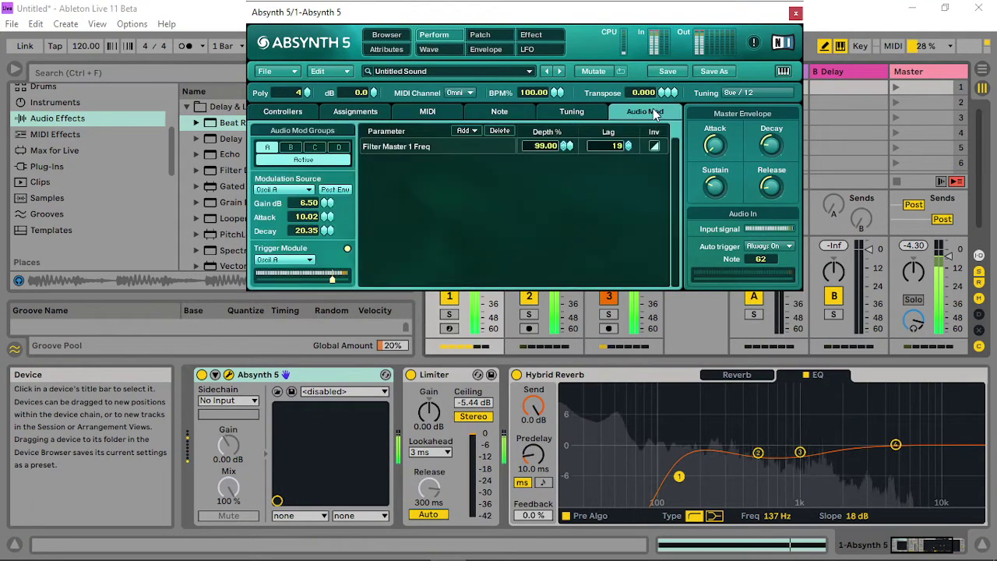
left_click_drag(323, 205, 291, 352)
left_click_drag(324, 231, 319, 321)
- Set Audio Mod group B's source gain to -18.00 dB, attack to 0.00 and decay to 9.35
left_click(290, 147)
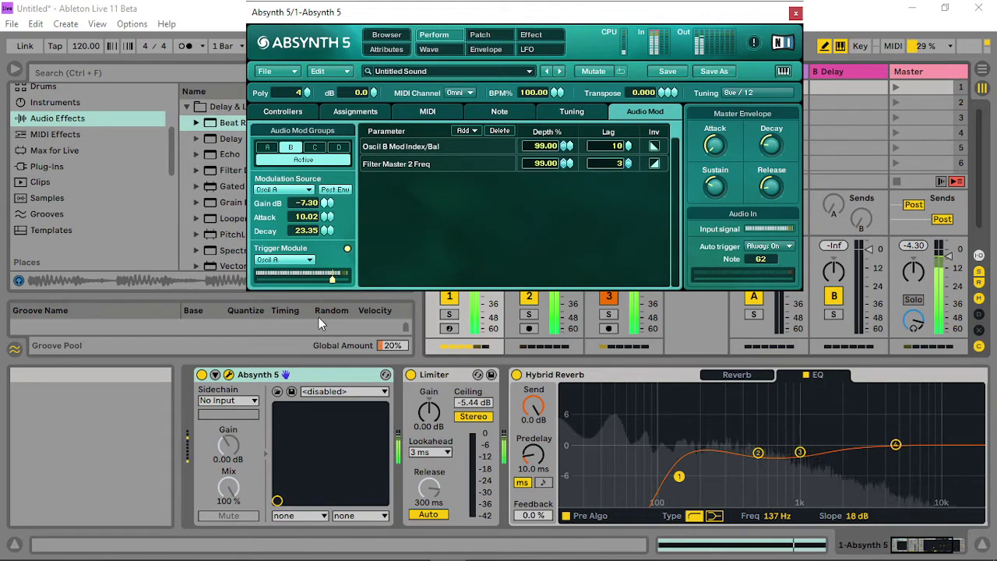
left_click_drag(312, 355, 317, 355)
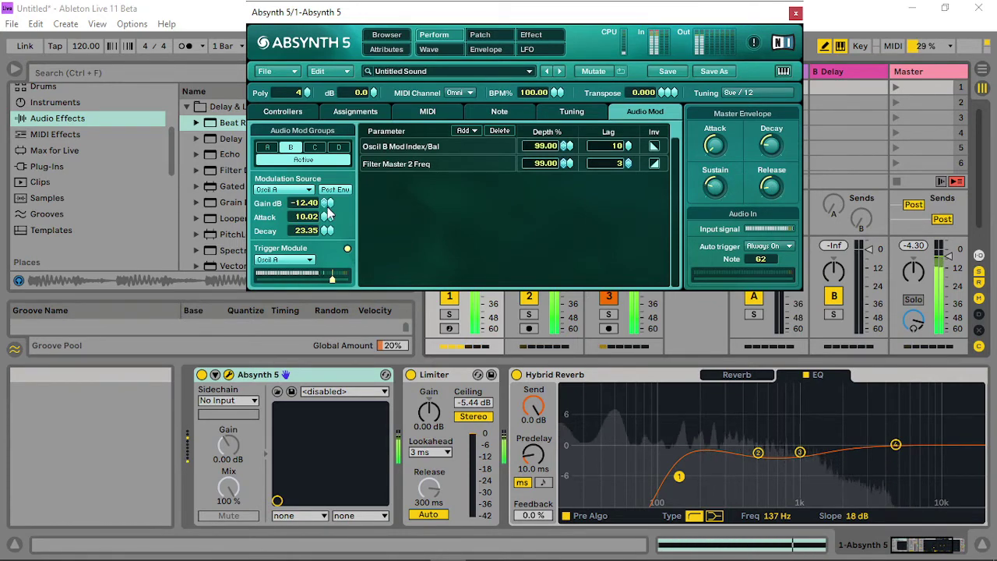
left_click_drag(324, 215, 316, 382)
left_click_drag(326, 232, 338, 161)
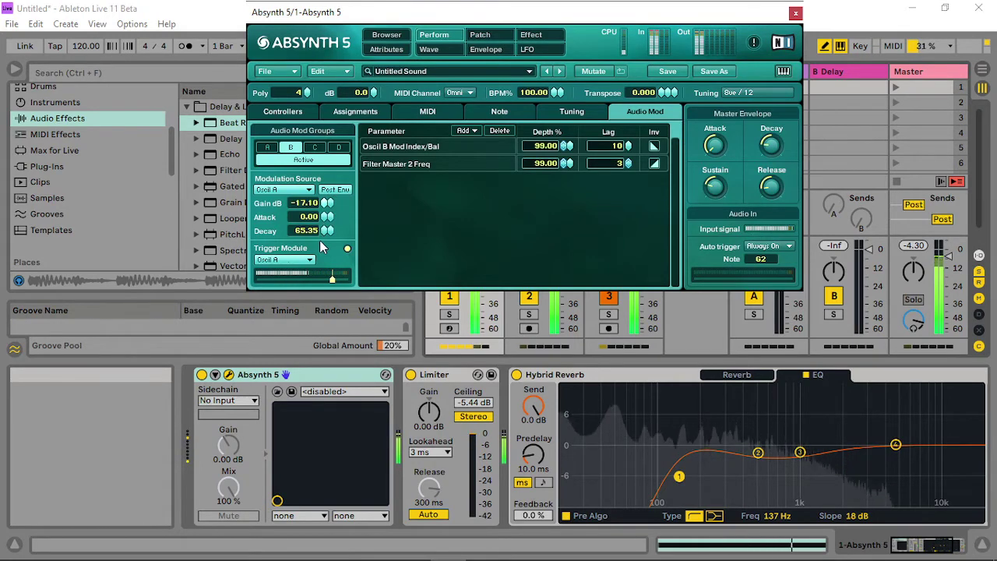
left_click_drag(321, 247, 327, 279)
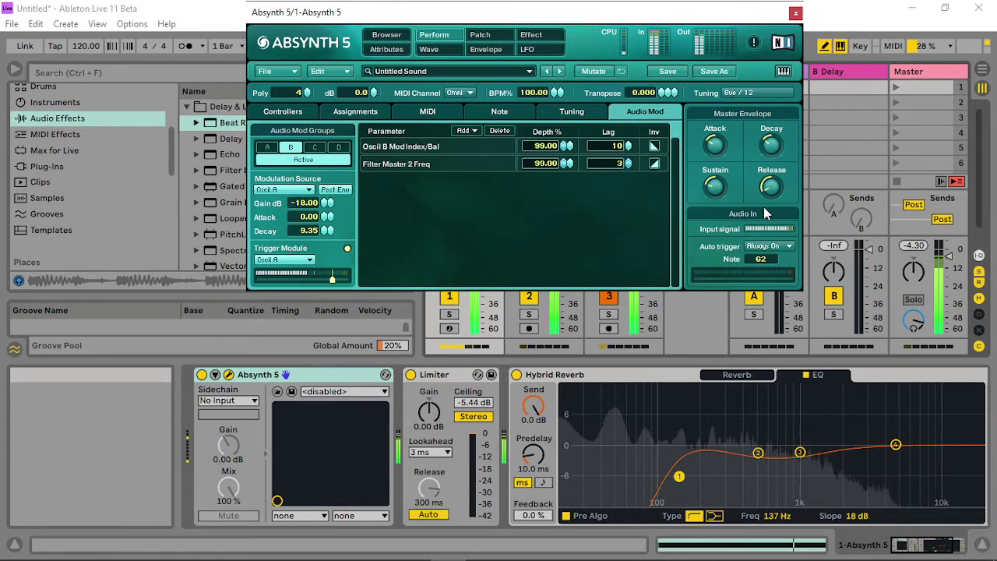
- In the patch, set channel A's LPF 2 Pole transpose to -12 and its Sine waveshaper input to -3.50 dB
left_click(489, 35)
left_click_drag(391, 213, 408, 231)
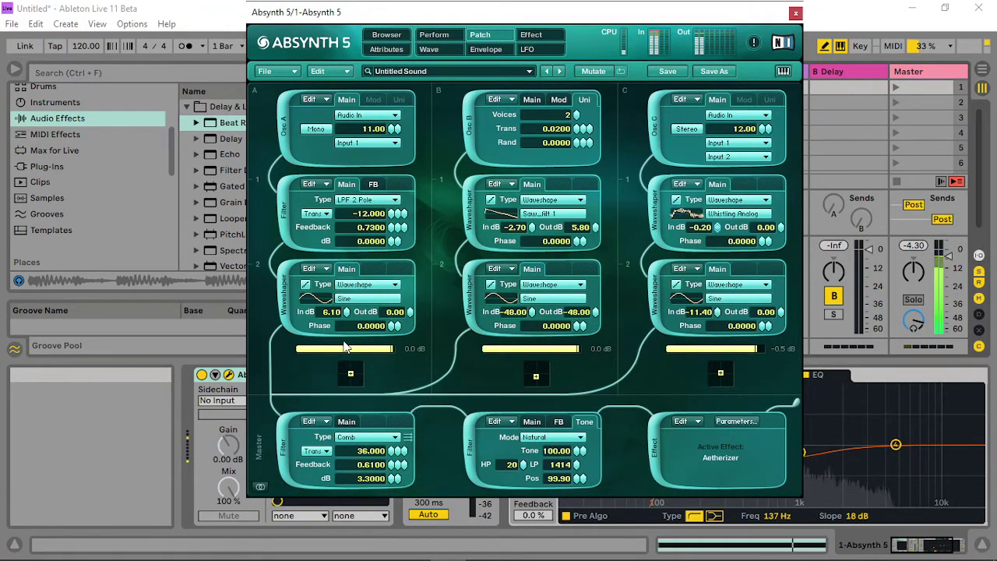
left_click_drag(347, 311, 351, 377)
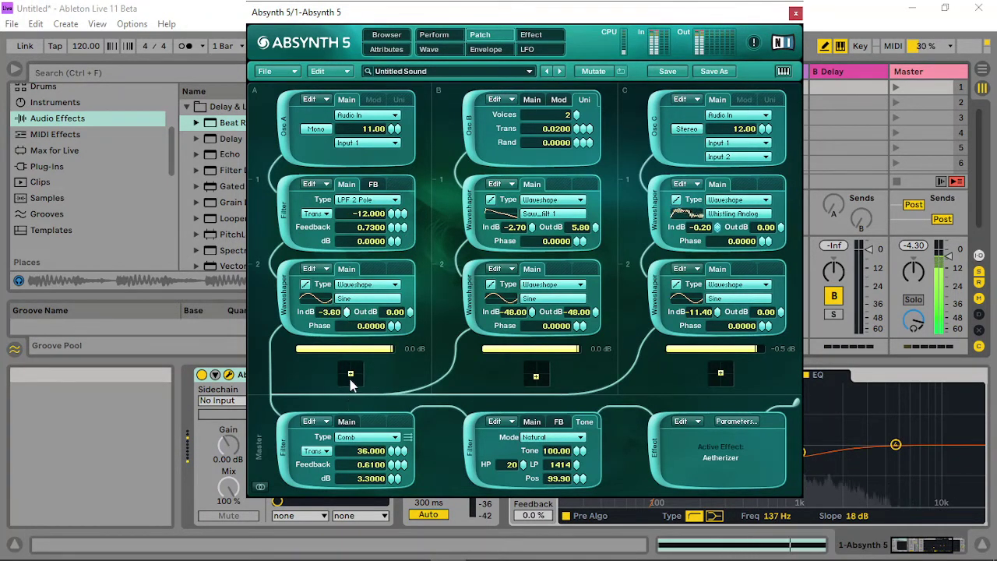
- Audition other simple waves for channel A's waveshaper and replace the Sine wave with Triangle
left_click(366, 299)
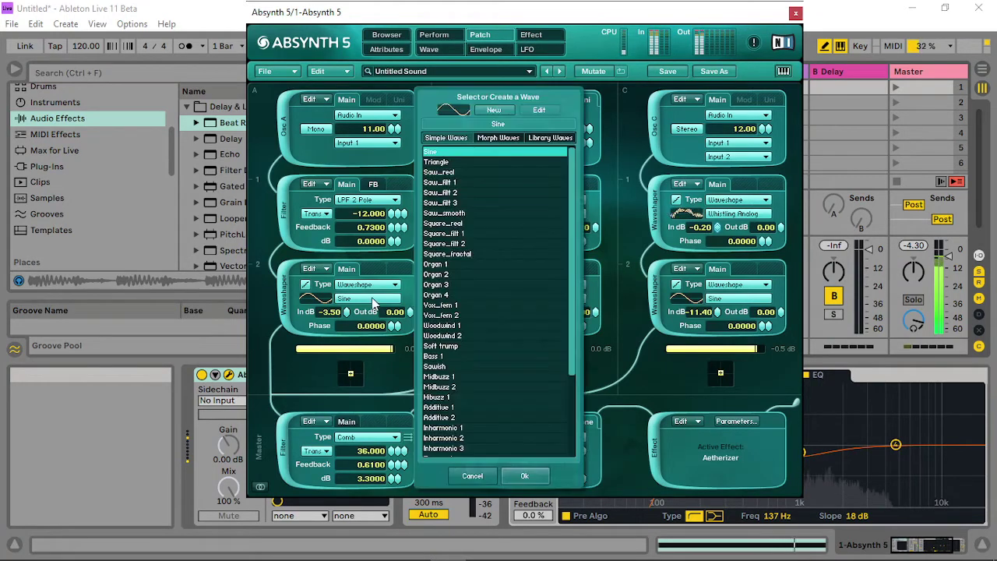
left_click(463, 253)
left_click(458, 183)
left_click(450, 164)
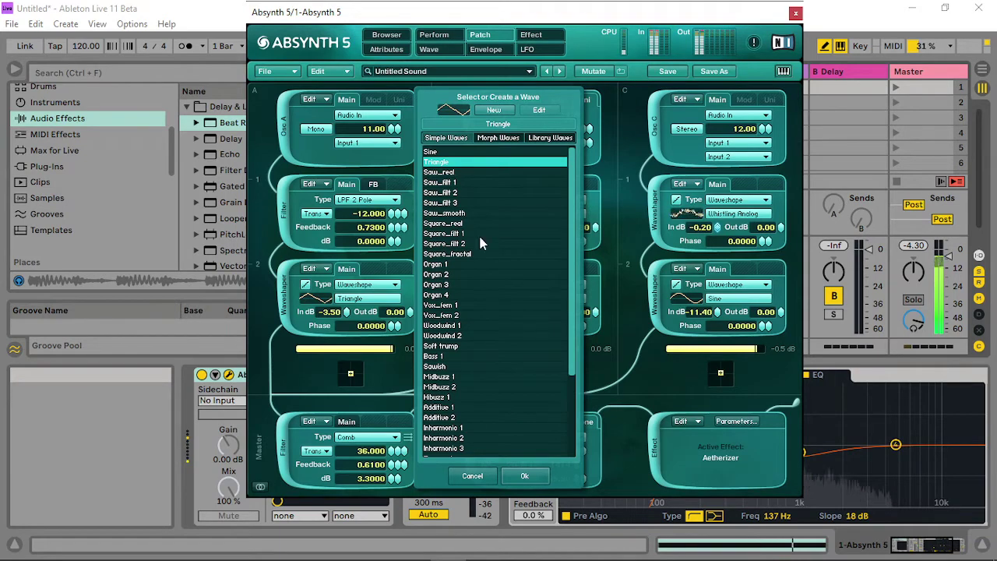
left_click(523, 475)
- Change the master Comb filter to Cloud and enable its tone filter at 496.07 Hz, Q 1000 and 5th Stack
left_click(367, 437)
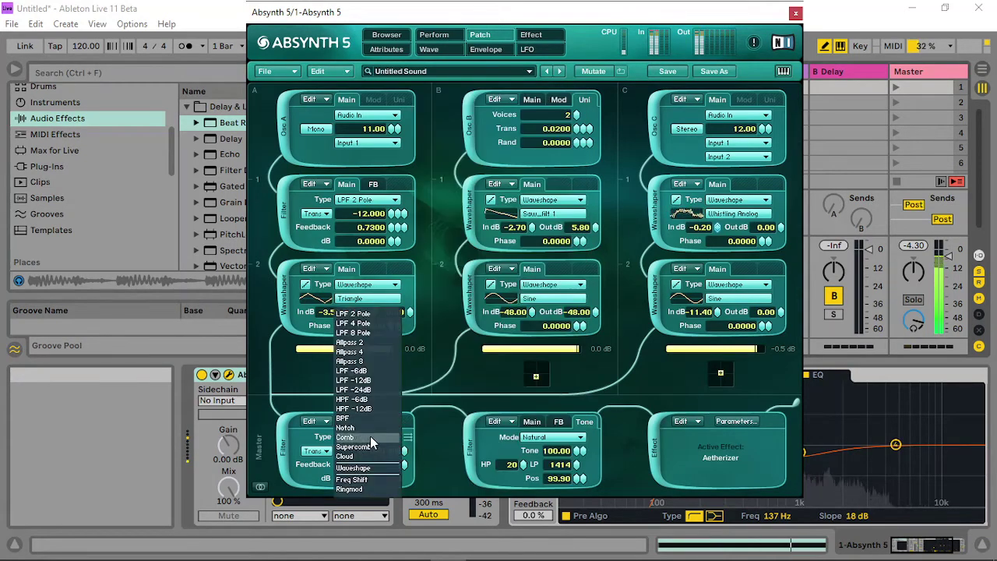
left_click(369, 456)
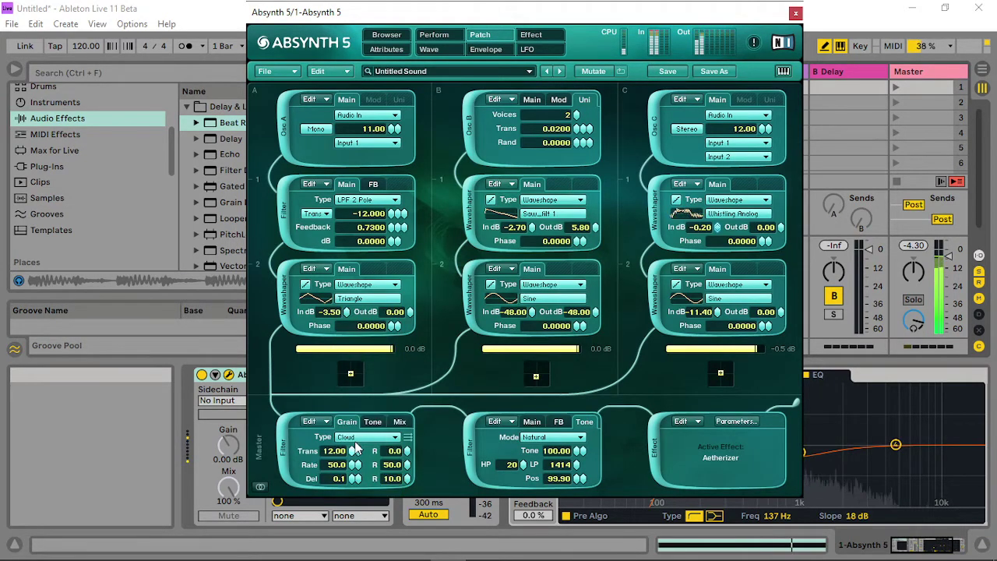
left_click(373, 422)
left_click(331, 439)
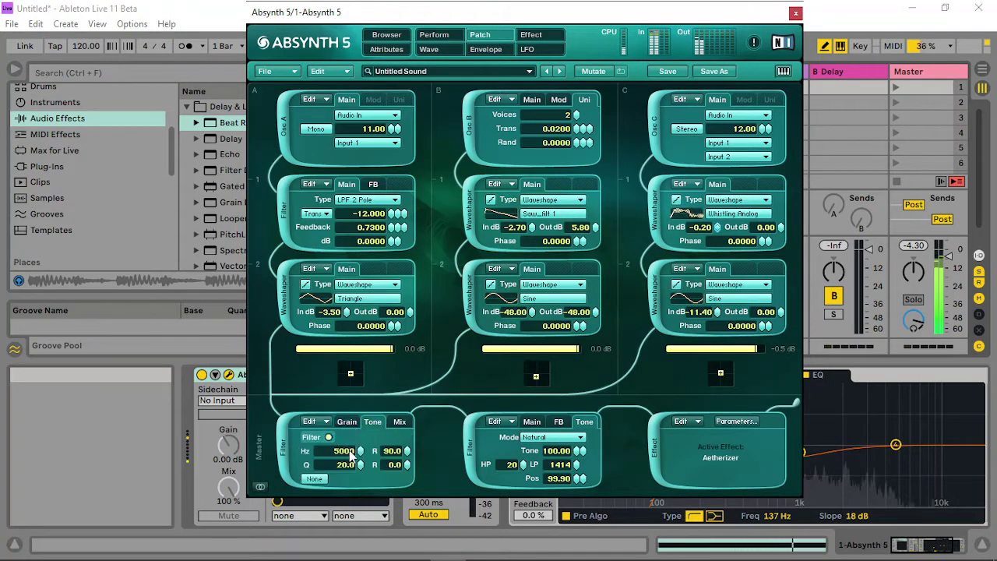
left_click(323, 477)
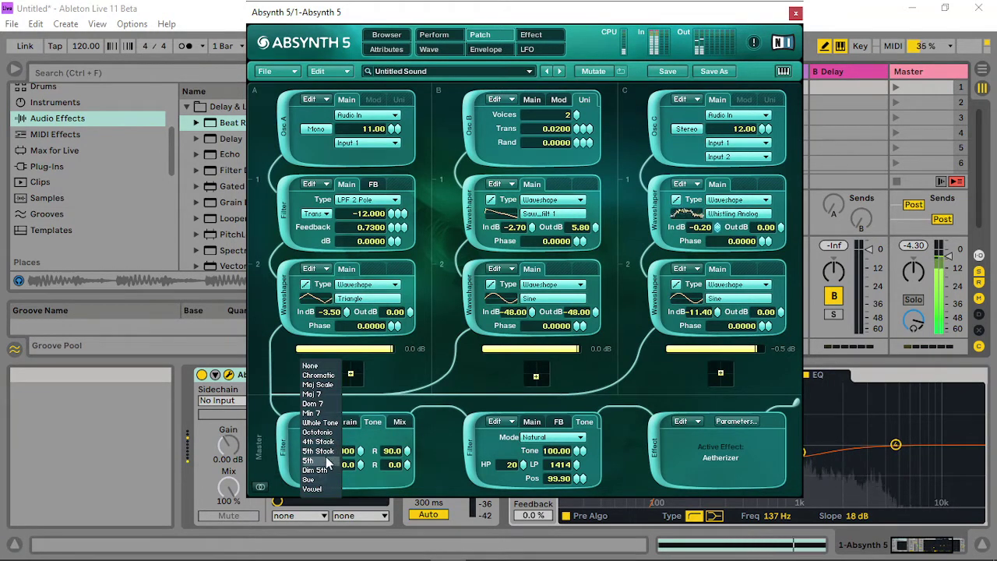
left_click(326, 451)
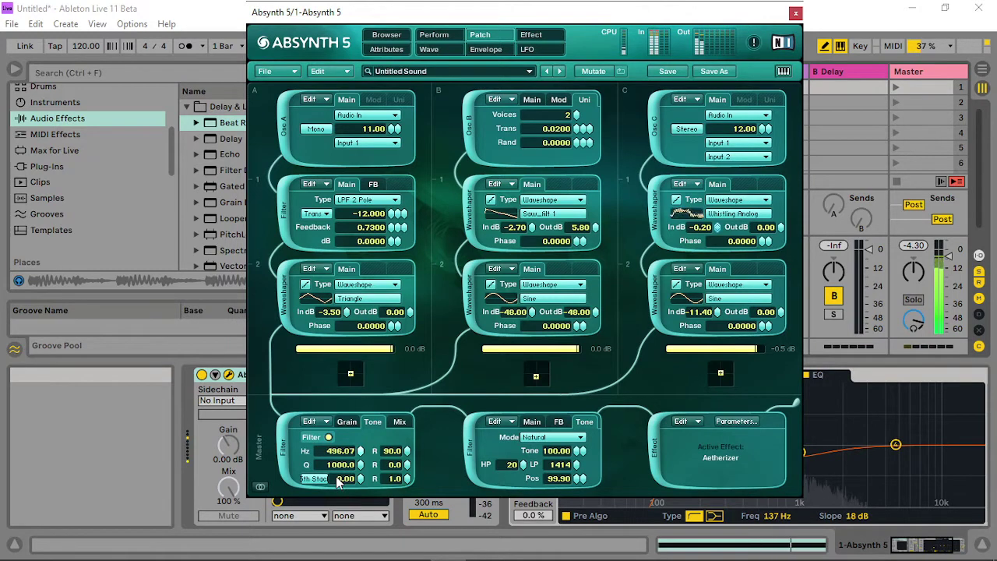
- Set the Cloud module's filter Hz randomness to 100 and assign its filter Hz to Audio Mod group A
left_click(400, 422)
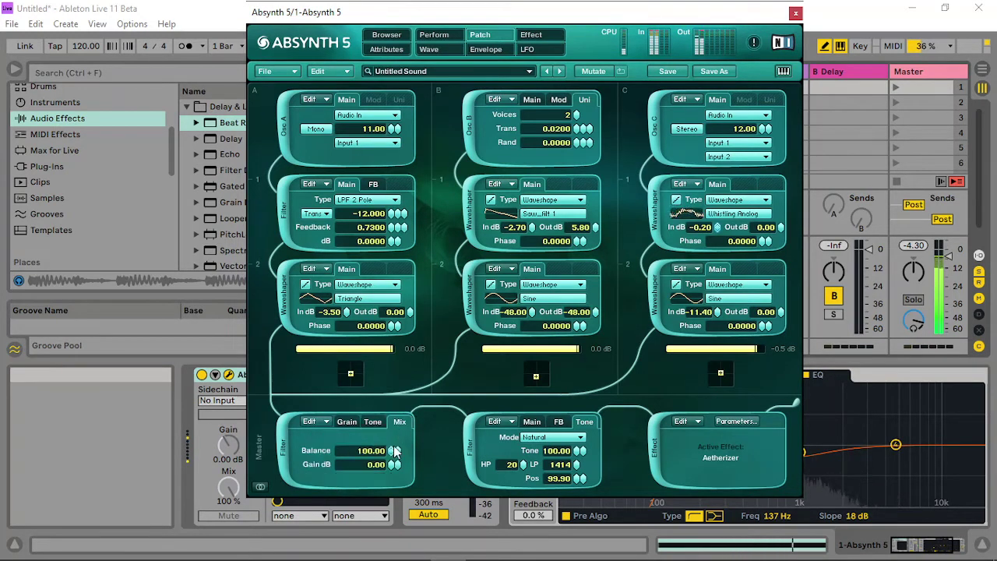
left_click(373, 423)
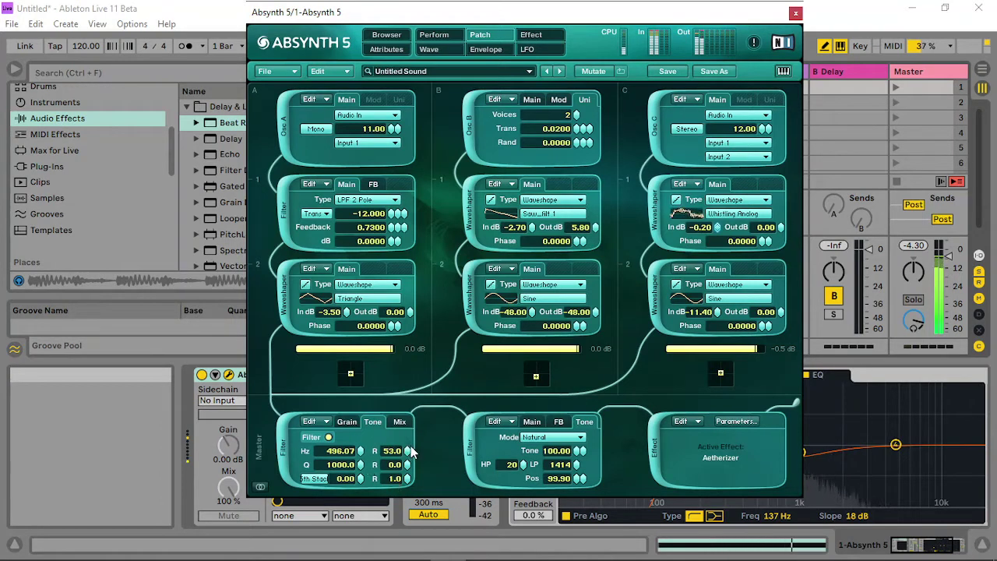
left_click(348, 422)
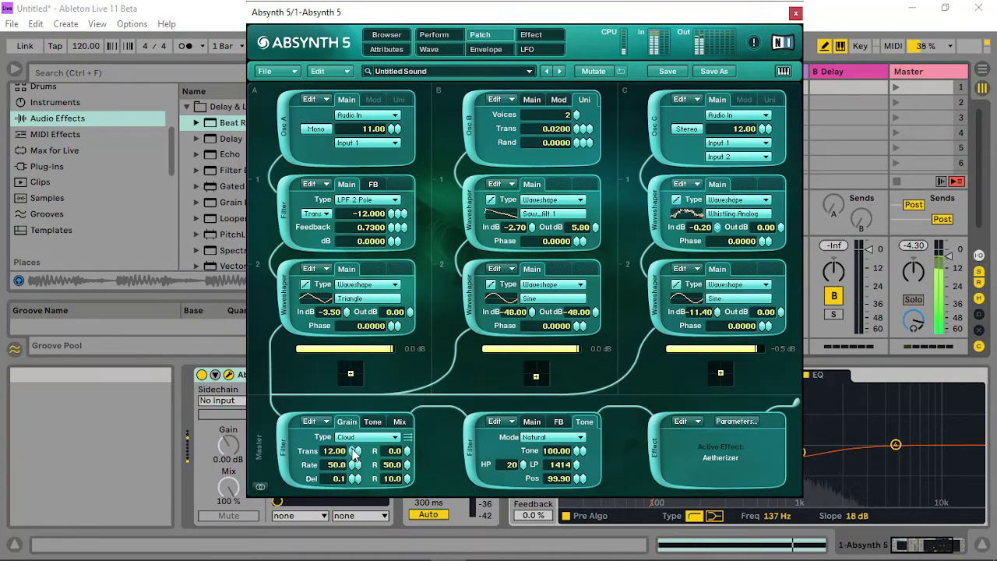
left_click(373, 423)
right_click(361, 451)
key("Escape")
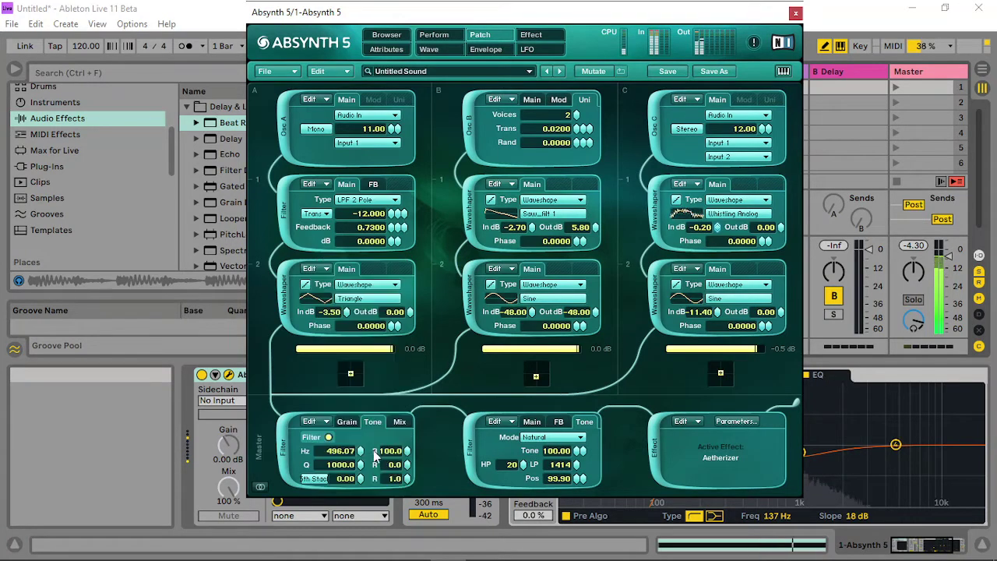
- In Audio Mod group A, set gain to -5.10 dB, decay to 58.35, Cloud Filter Hz lag to 3 and Filter Master 1 Freq lag to 26
left_click(434, 34)
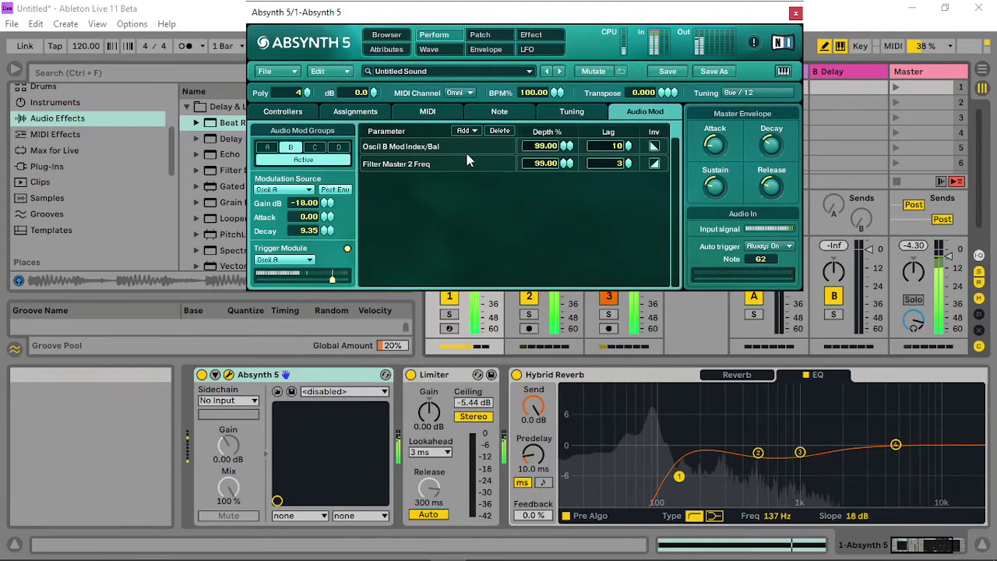
left_click(267, 148)
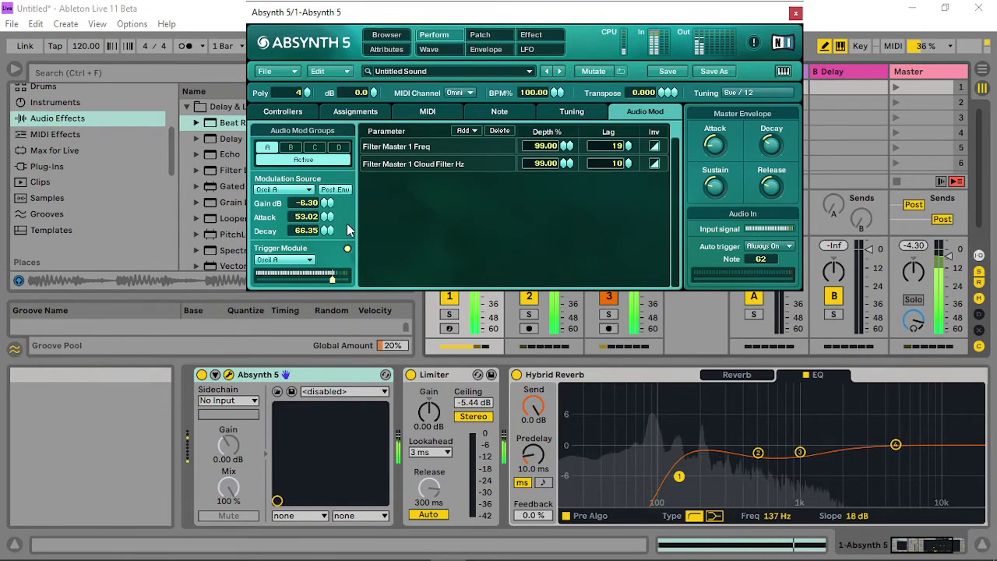
mouse_move(326, 231)
left_mouse_down()
mouse_move(323, 260)
mouse_move(320, 236)
left_mouse_up()
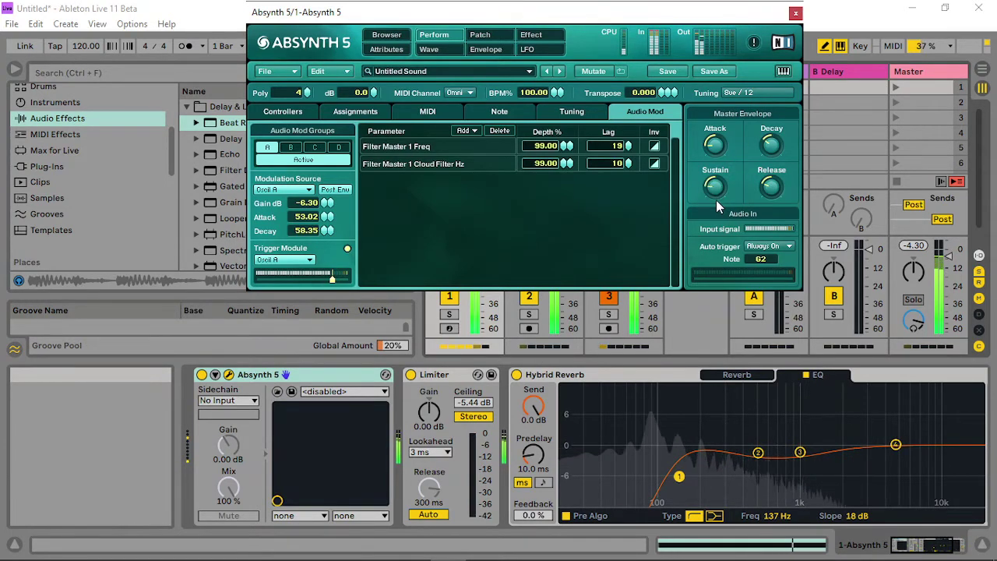
mouse_move(328, 202)
left_mouse_down()
mouse_move(330, 179)
mouse_move(329, 194)
left_mouse_up()
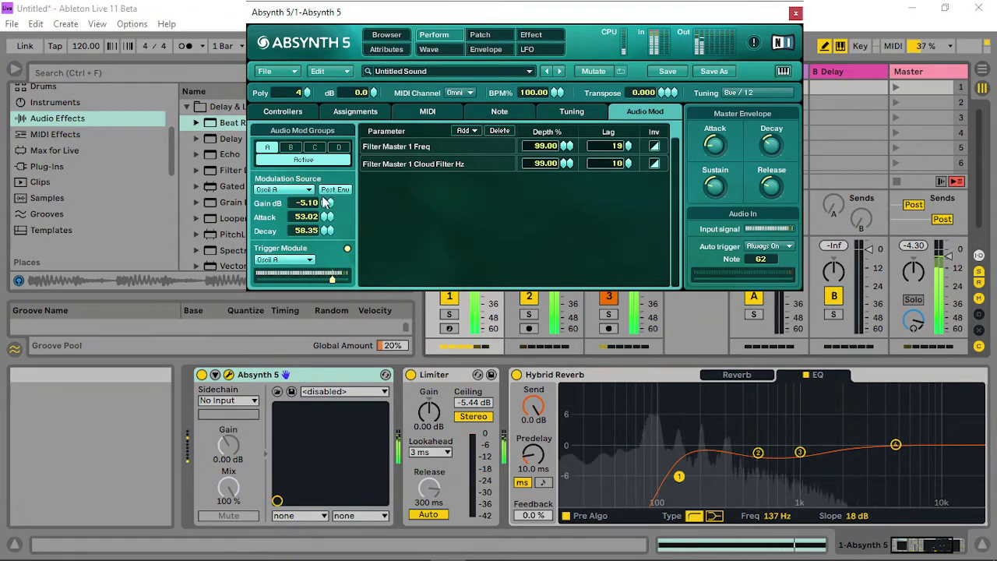
left_click_drag(623, 163, 637, 233)
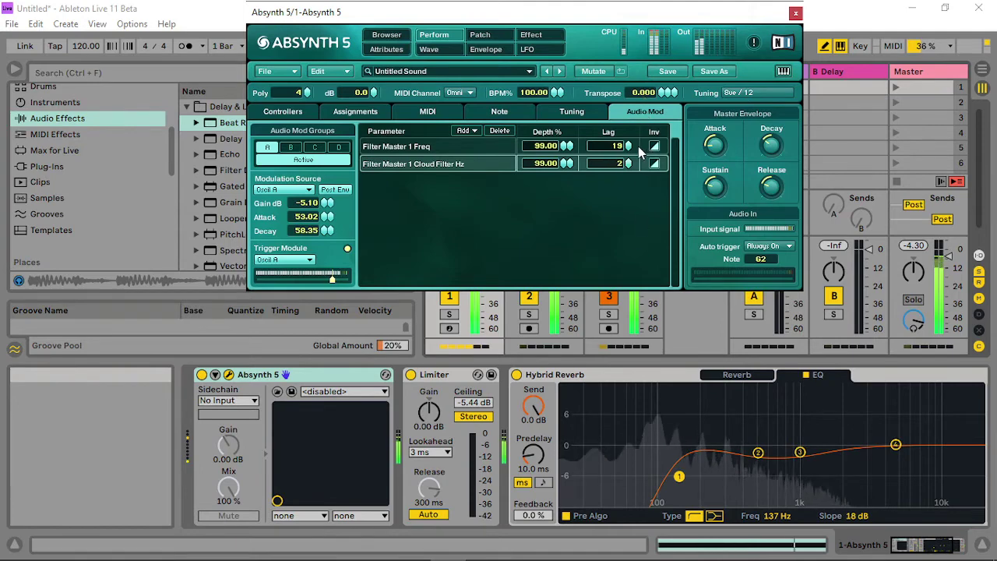
left_click_drag(629, 148, 642, 190)
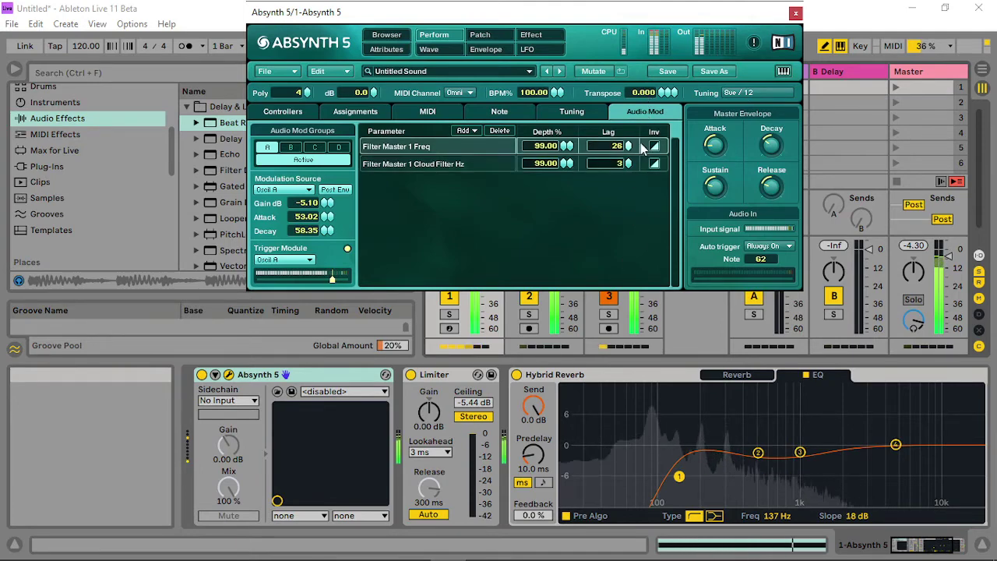
- Replace the feedback waveshape of the master Supercomb filter with the Organ 4 simple wave
left_click(480, 34)
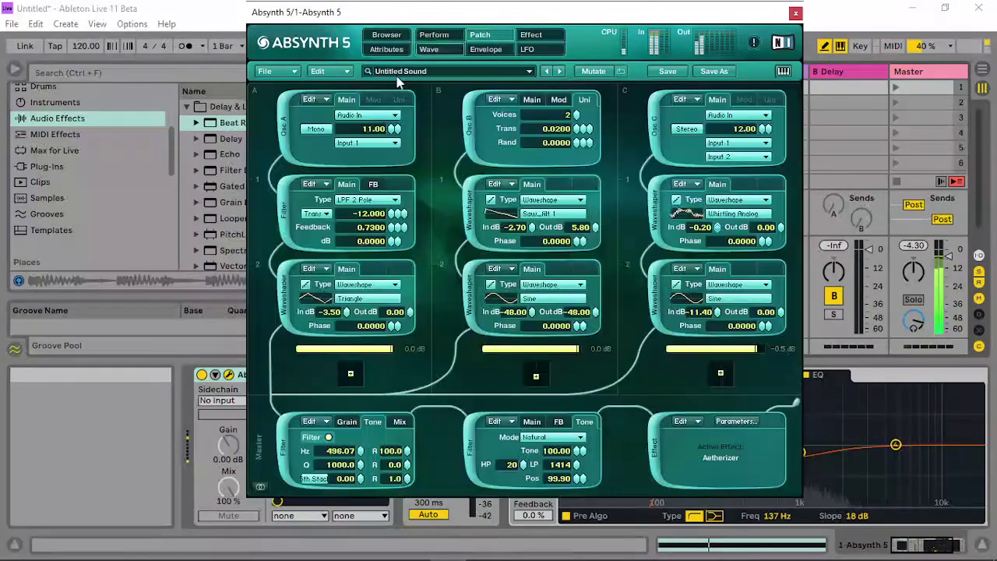
left_click(558, 421)
left_click(556, 451)
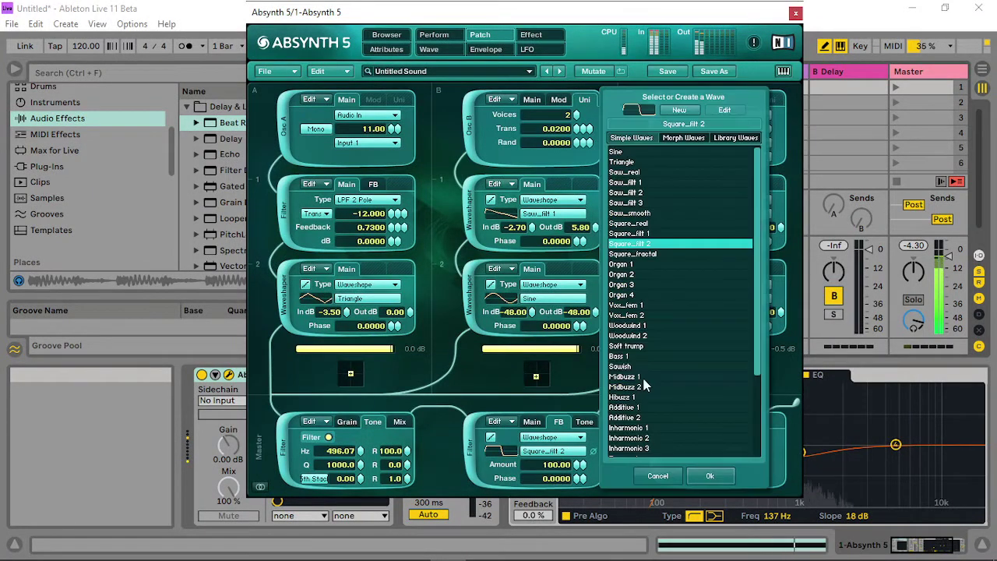
left_click(671, 299)
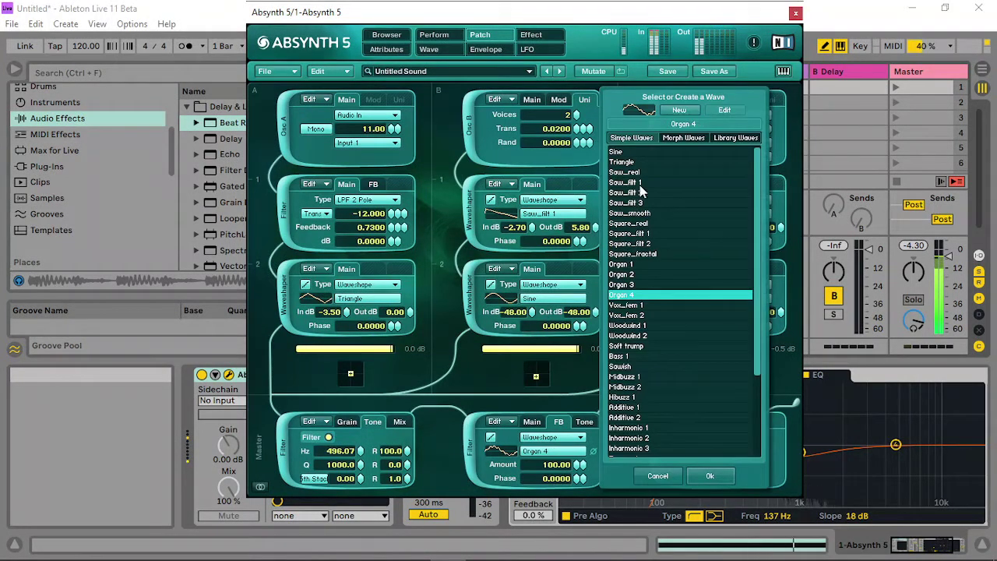
left_click(706, 475)
- Set the Supercomb's tone settings to LP 22000, Pos 100 and Tone 100
left_click(585, 421)
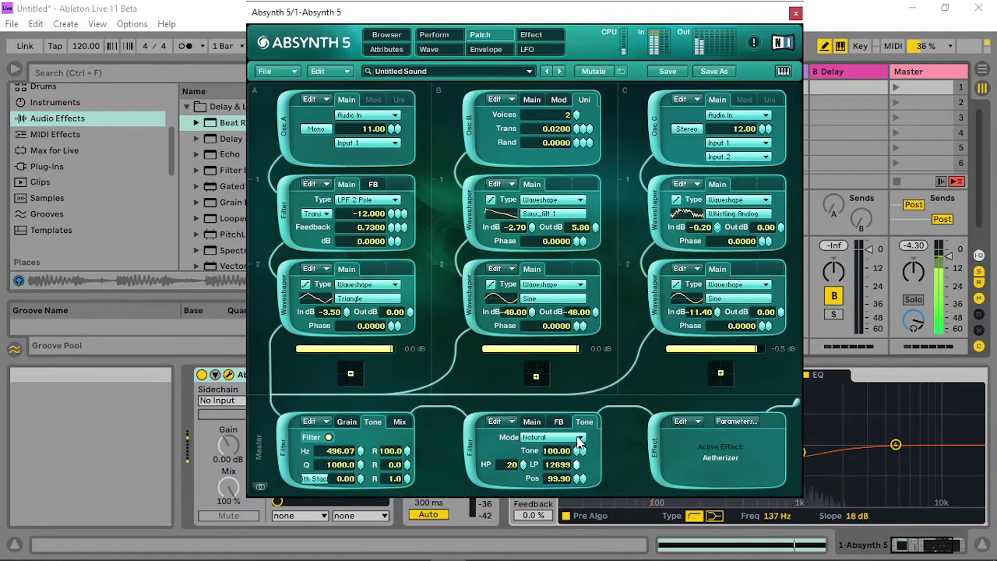
left_click_drag(573, 494, 594, 391)
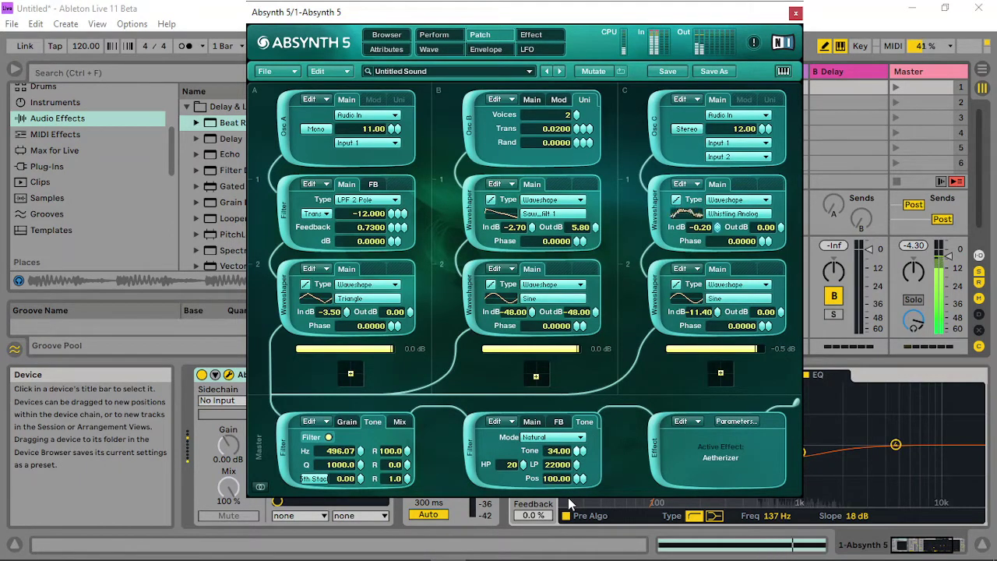
left_click_drag(569, 452, 597, 371)
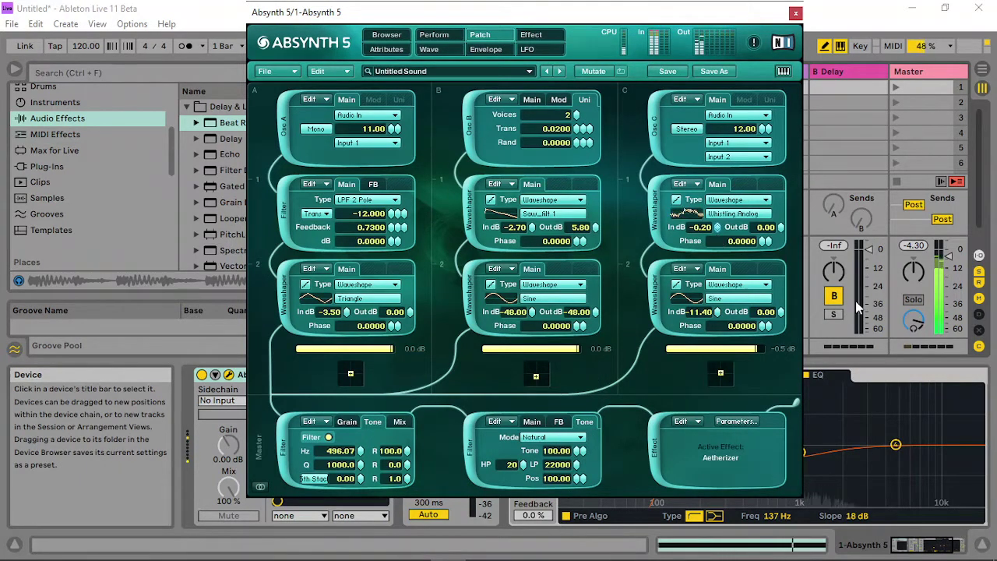
- Audition other simple and morph waves for channel C's first waveshaper and replace Whistling Analog with Analog 5
left_click(730, 218)
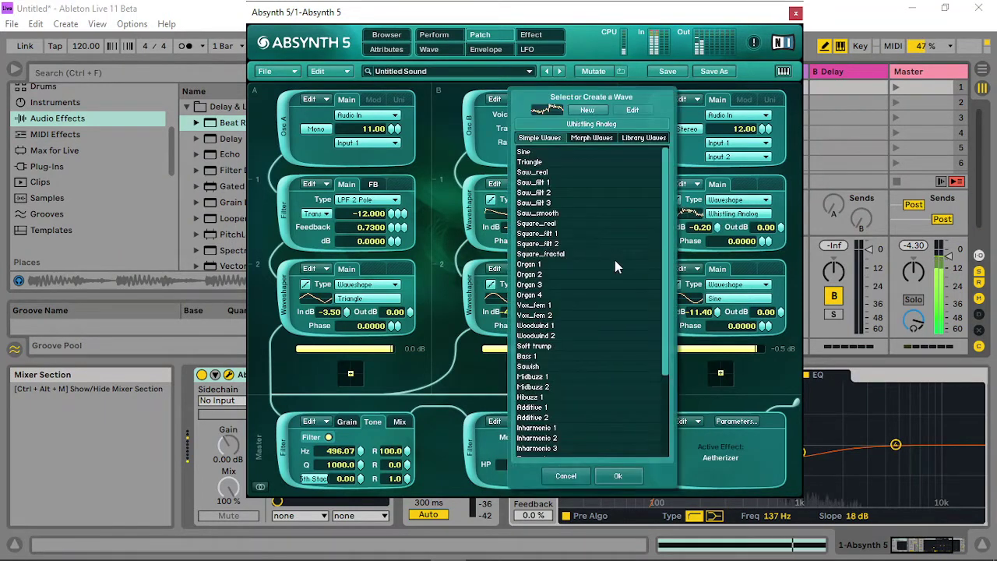
left_click(571, 265)
left_click(603, 138)
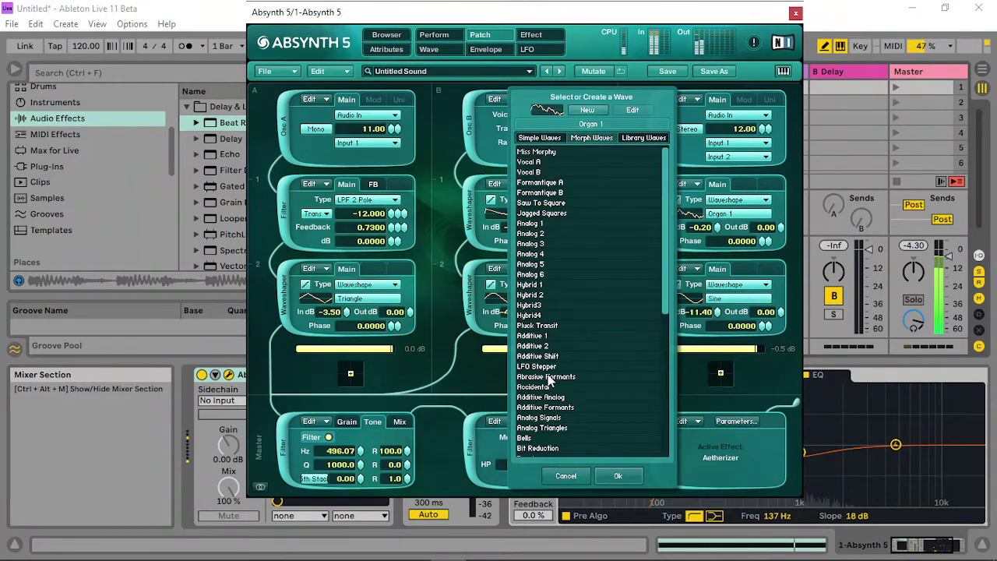
left_click(549, 377)
left_click(557, 264)
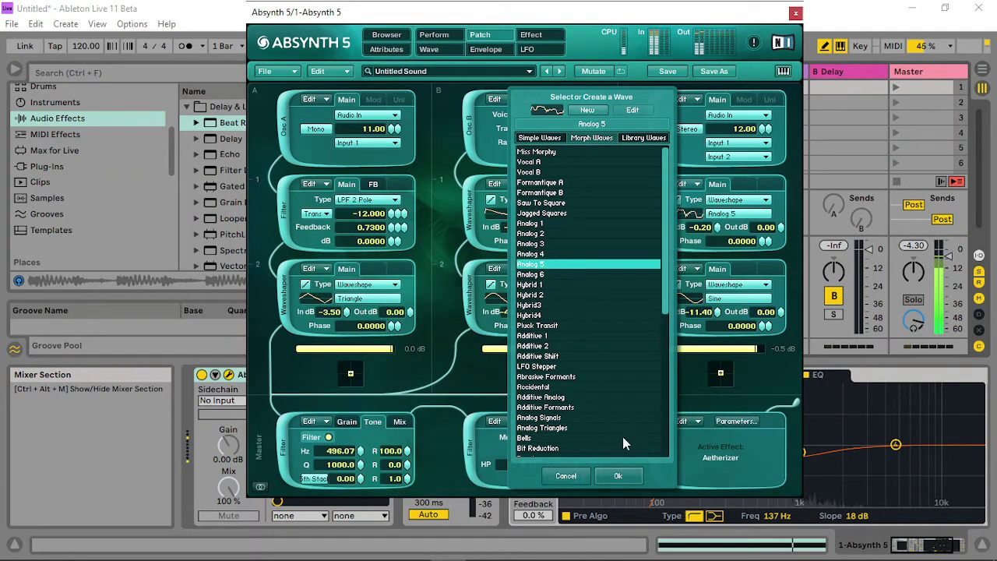
left_click(618, 474)
- Replace the Sine wave in channel C's second waveshaper with the Hybrid 1 morph wave
left_click(733, 299)
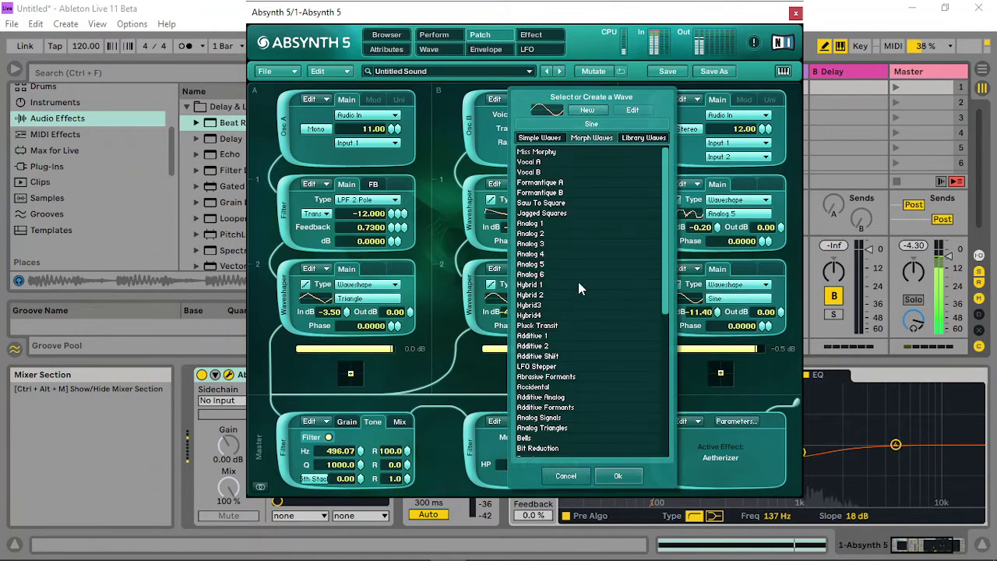
left_click(577, 284)
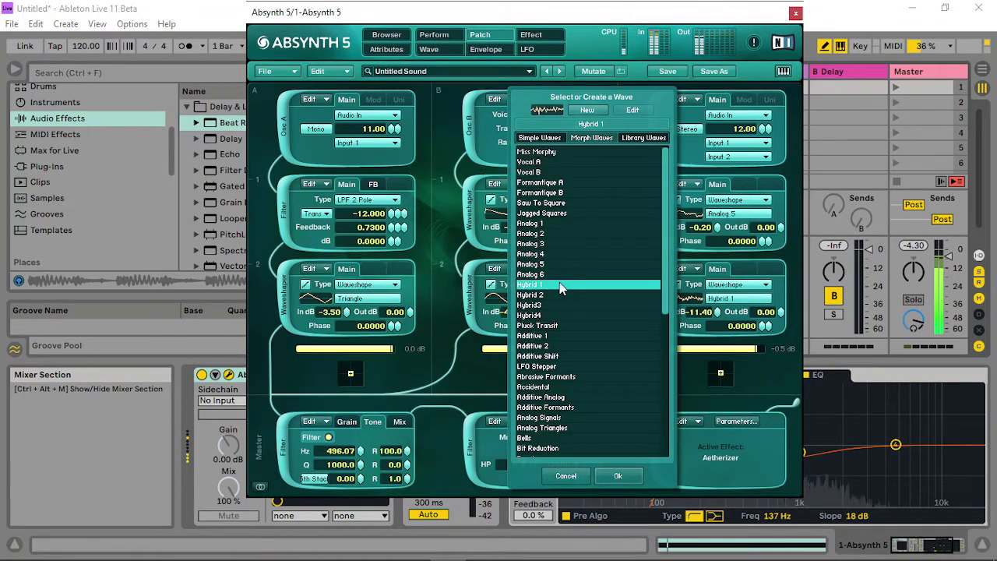
left_click(617, 475)
- Switch off the master Cloud module and change the master Supercomb filter to Waveshape
left_click(278, 448)
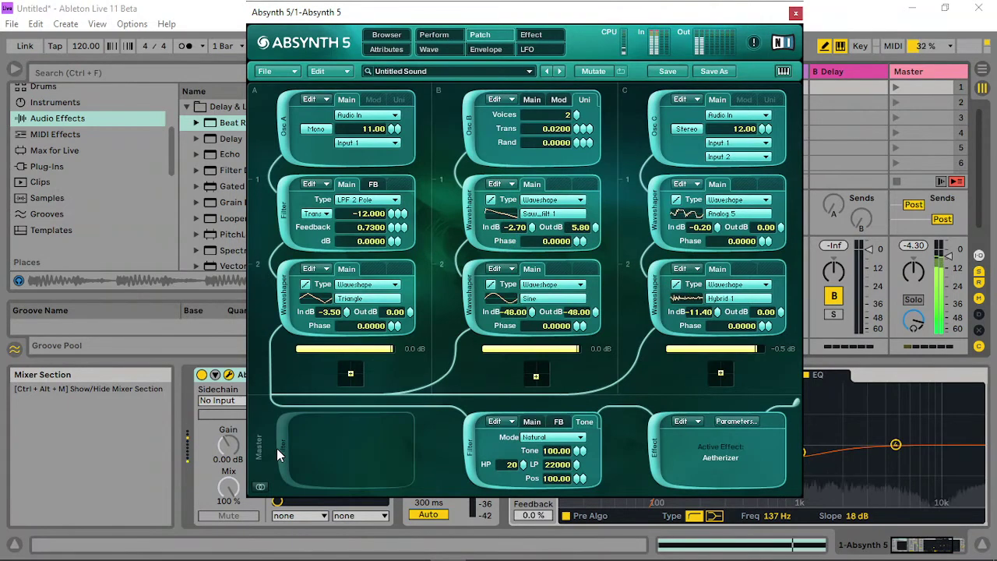
left_click(543, 425)
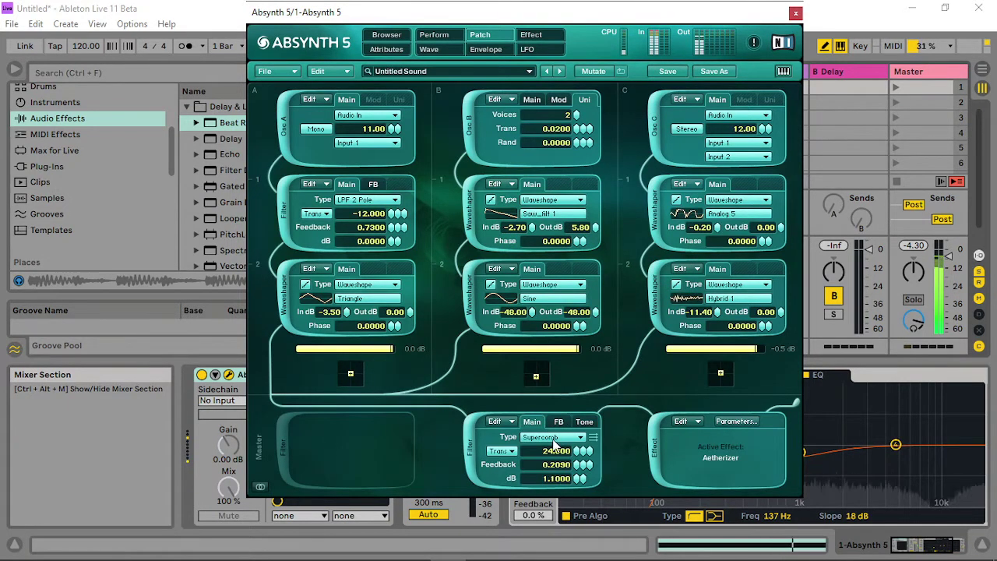
left_click(553, 436)
left_click(547, 468)
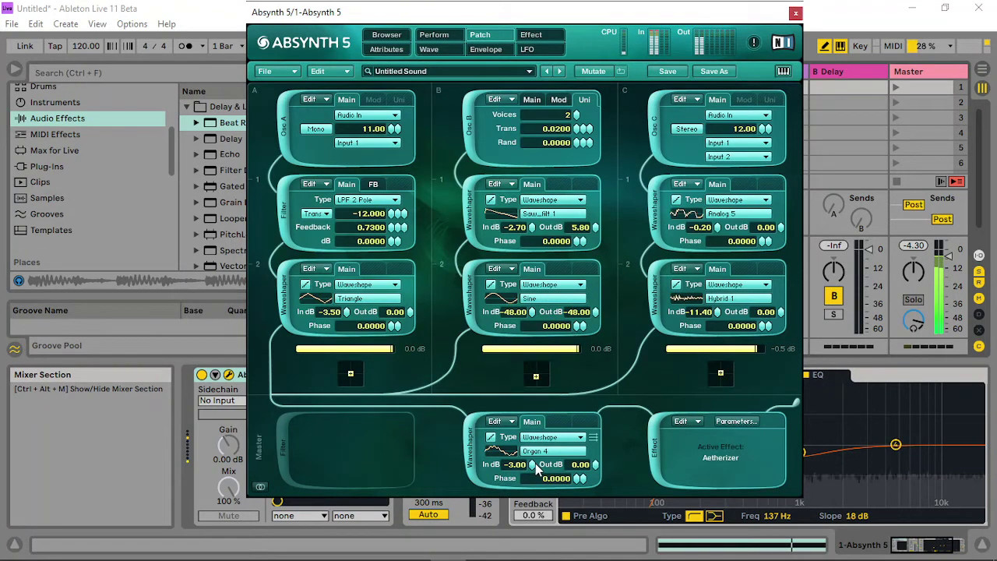
- Audition morph waves for the master waveshaper, choose Vocal A and set its input to -11.90 dB
left_click(545, 451)
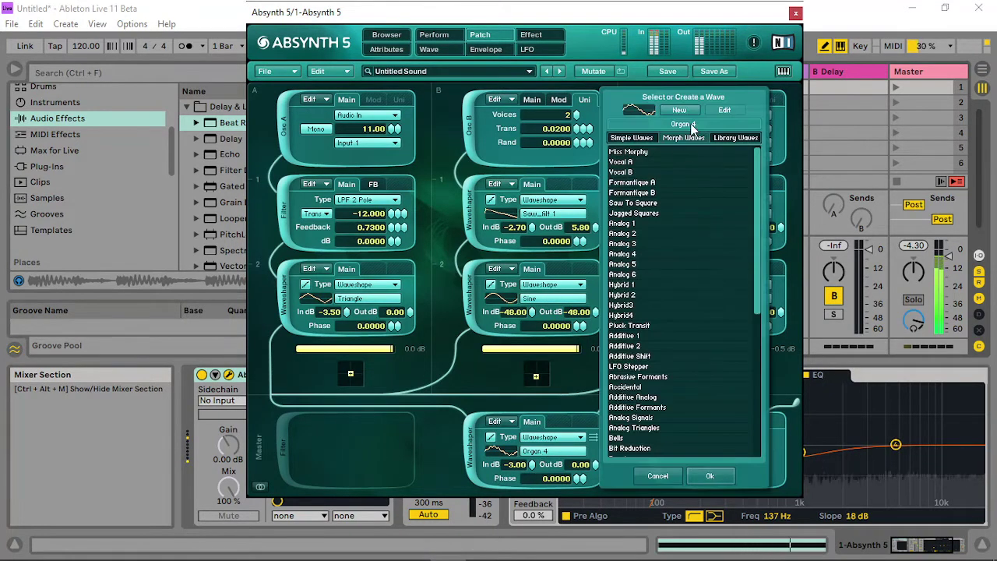
left_click(643, 183)
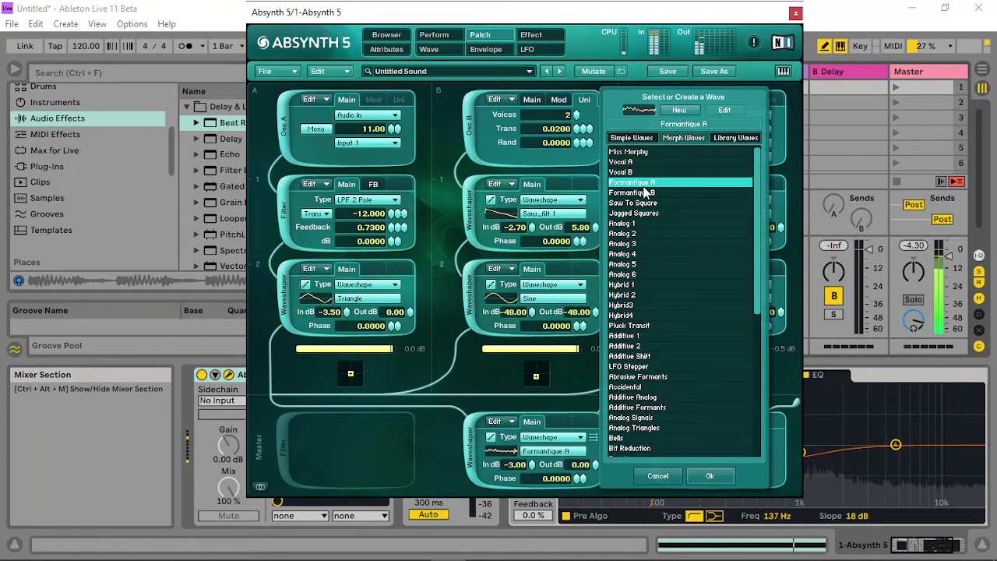
left_click(646, 162)
left_click(646, 152)
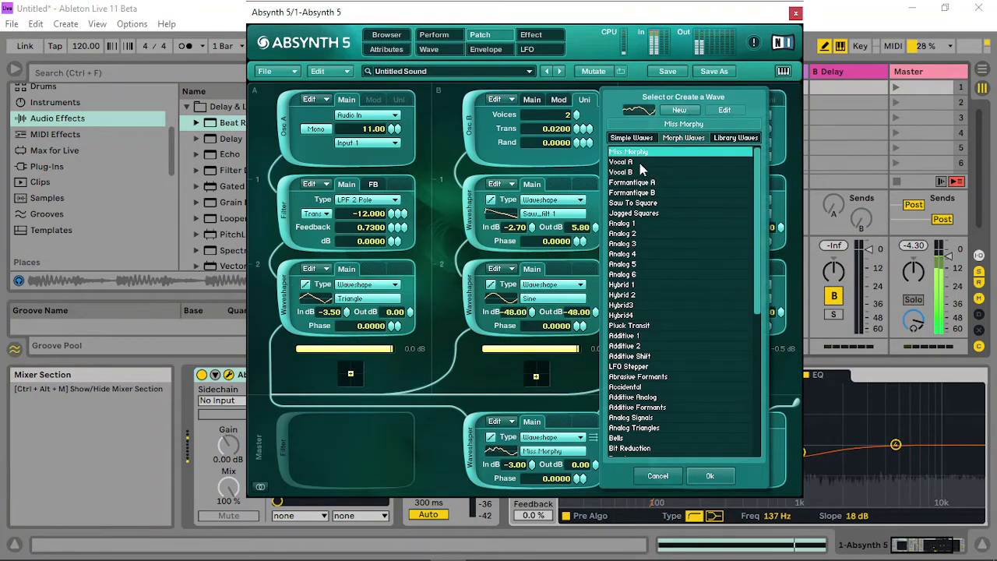
left_click(640, 163)
left_click(711, 476)
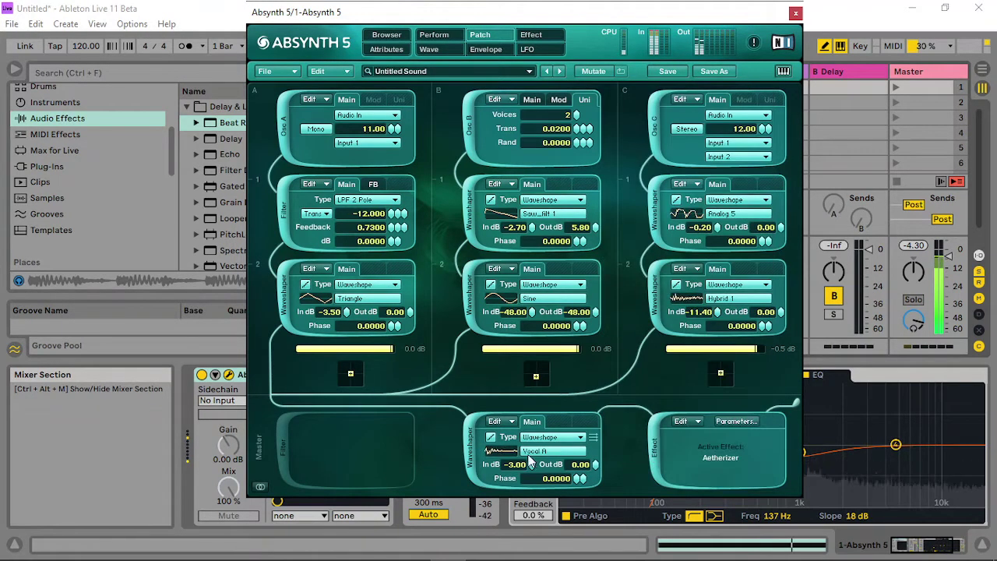
left_click_drag(532, 463, 506, 483)
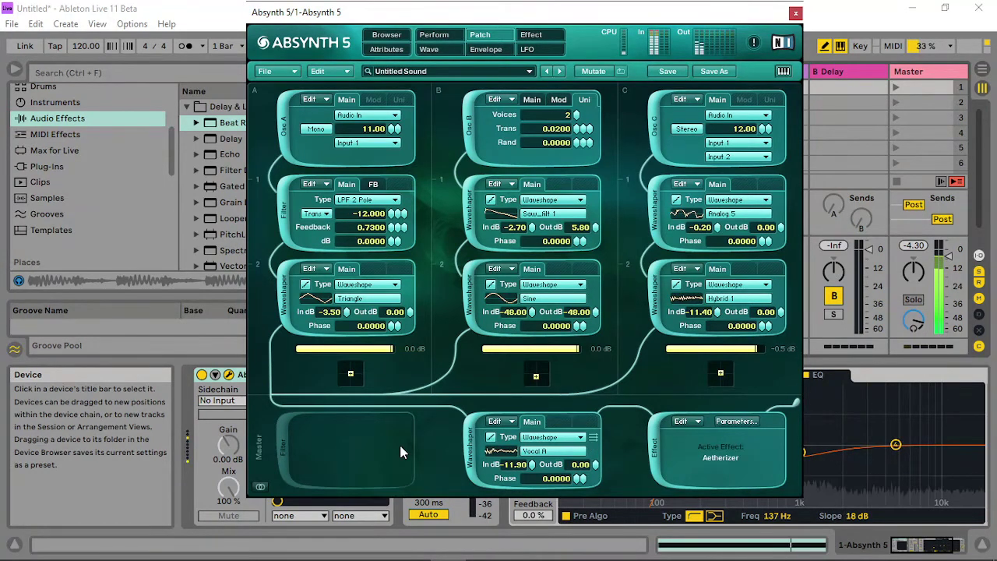
- Switch the first master module back on and change it from Cloud to LPF 8 Pole with transposition 72
left_click(299, 433)
left_click(357, 422)
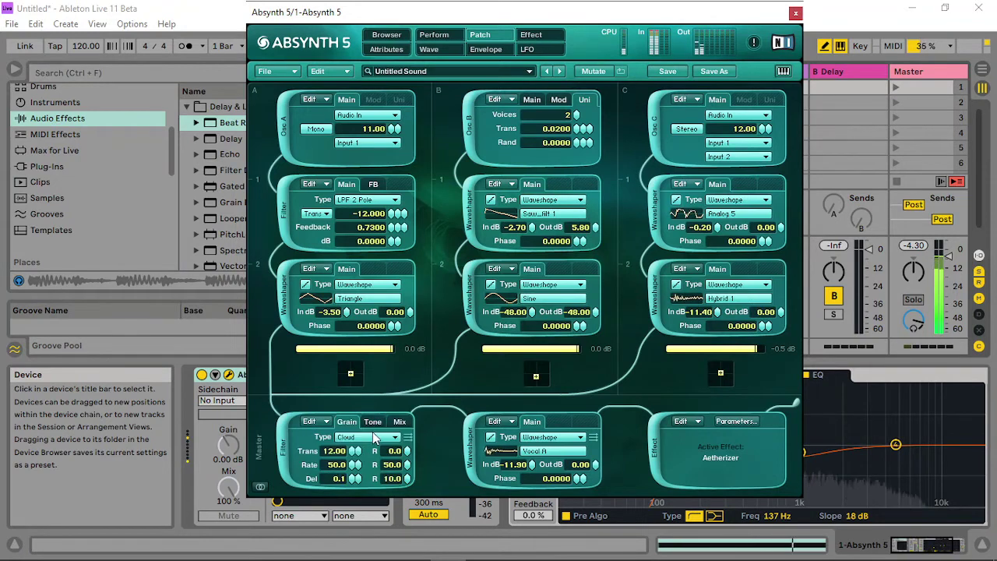
left_click(366, 437)
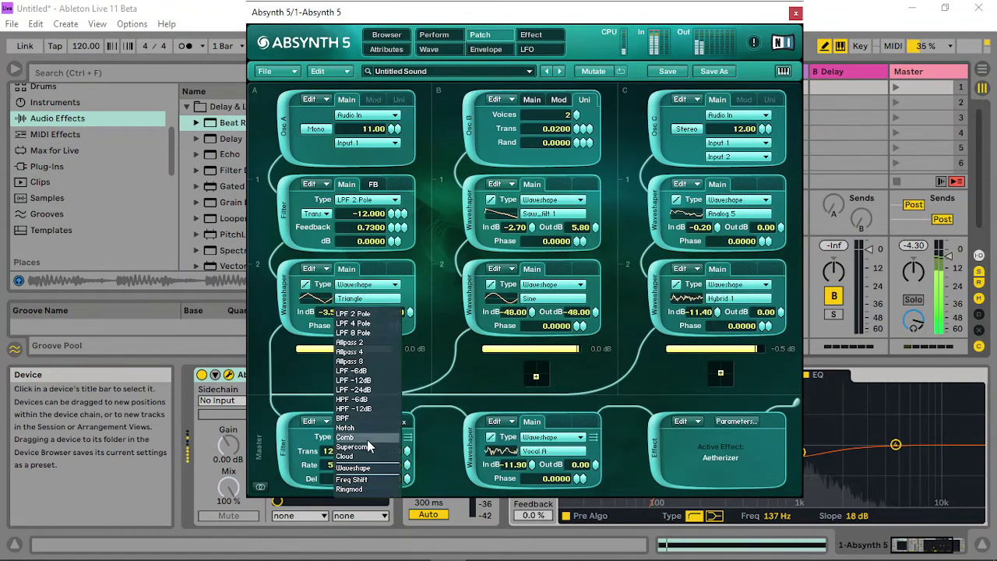
left_click(378, 335)
left_click_drag(392, 438, 399, 399)
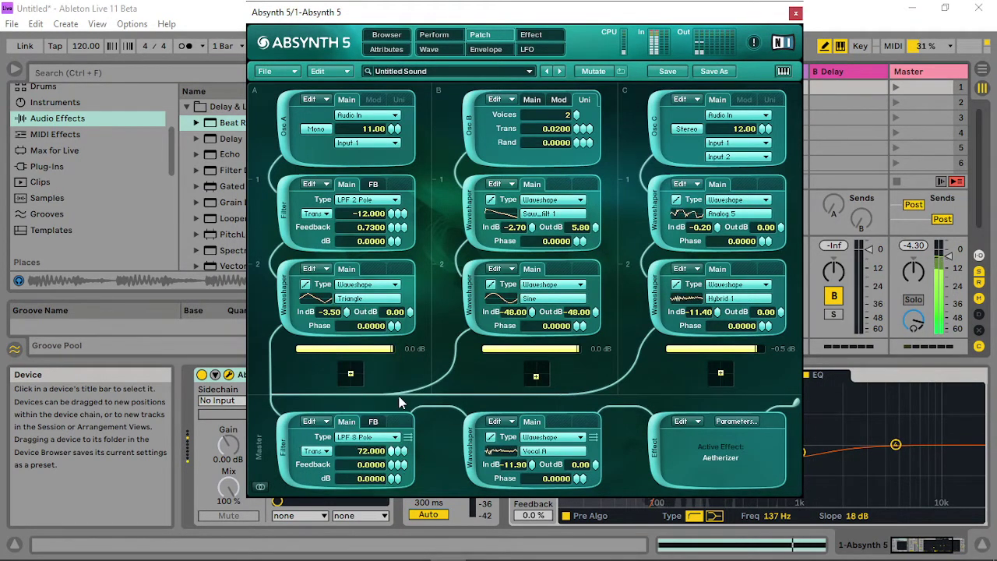
- Set the master waveshaper's input to 9.00 dB and give the LPF 8 Pole filter an Analog 1 feedback waveshape
left_click_drag(516, 464, 557, 350)
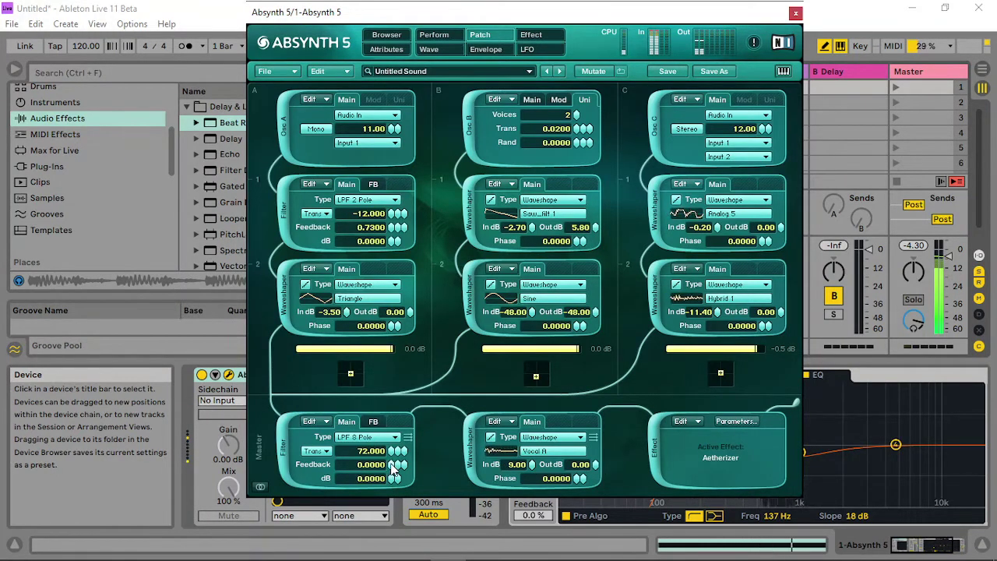
left_click(373, 422)
left_click(372, 438)
left_click(369, 447)
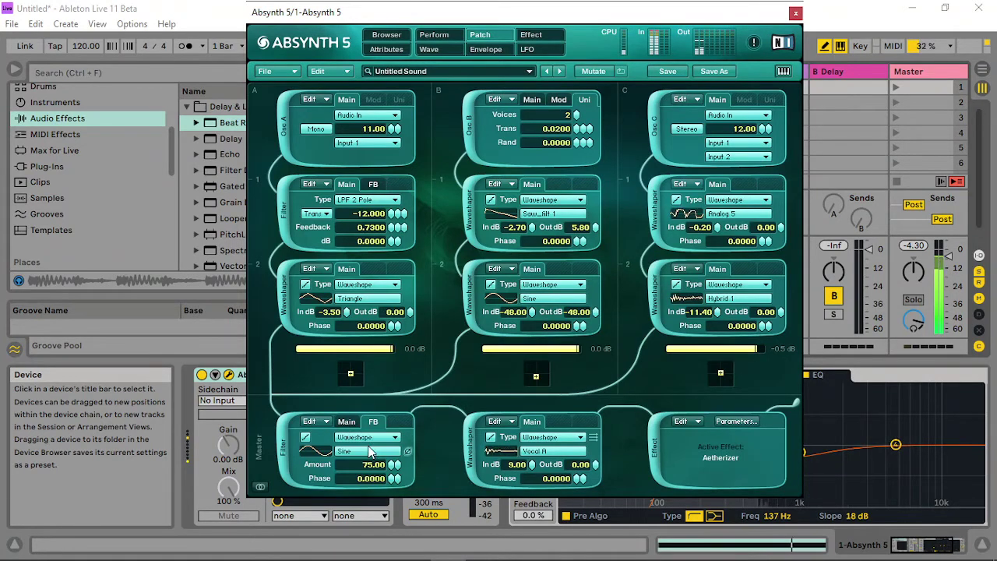
left_click(369, 451)
left_click(470, 224)
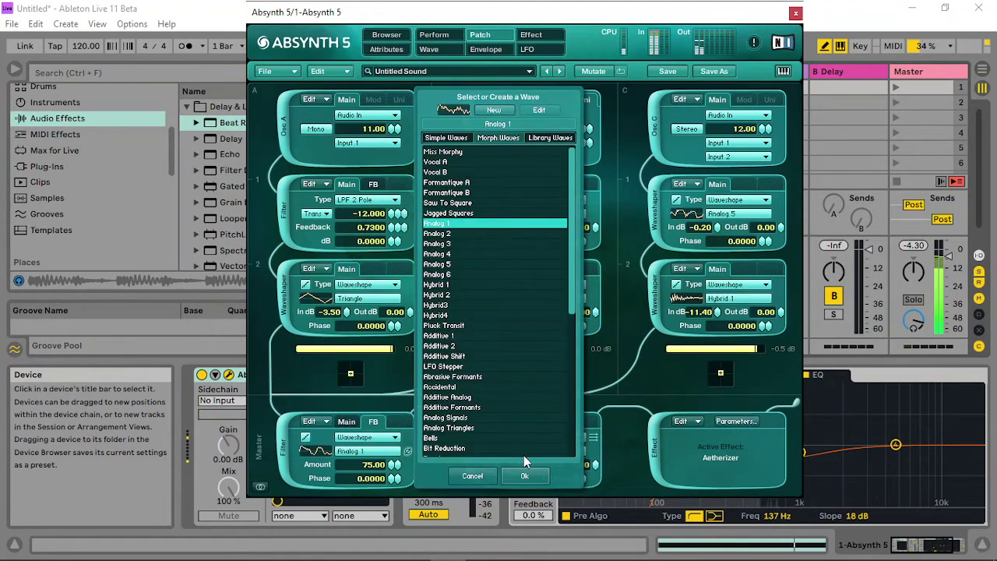
left_click(524, 475)
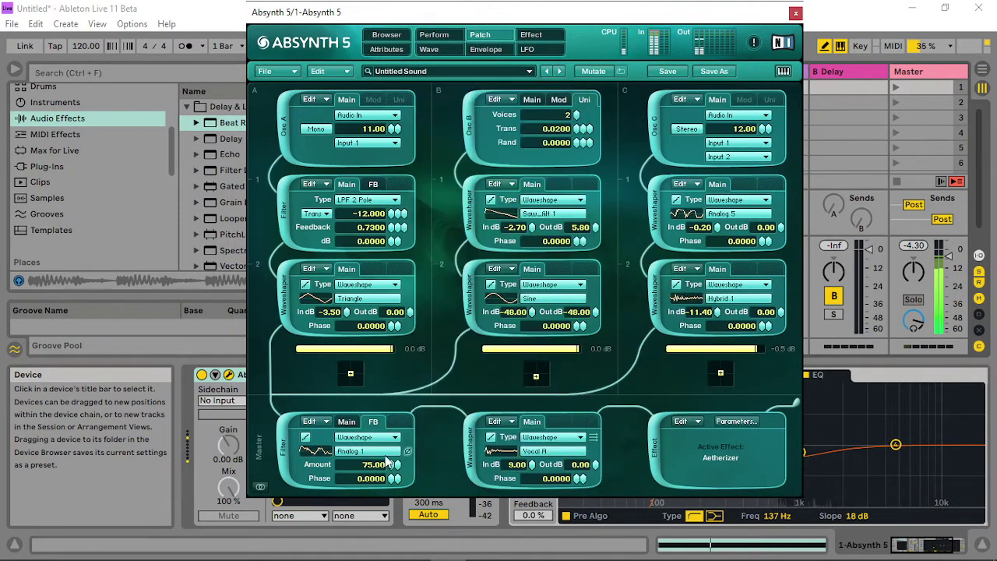
- Set the LPF 8 Pole filter's transposition to 0 and feedback to 1.0000, and the master waveshaper's input to 12.00 dB
left_click(347, 422)
left_click_drag(390, 451, 379, 506)
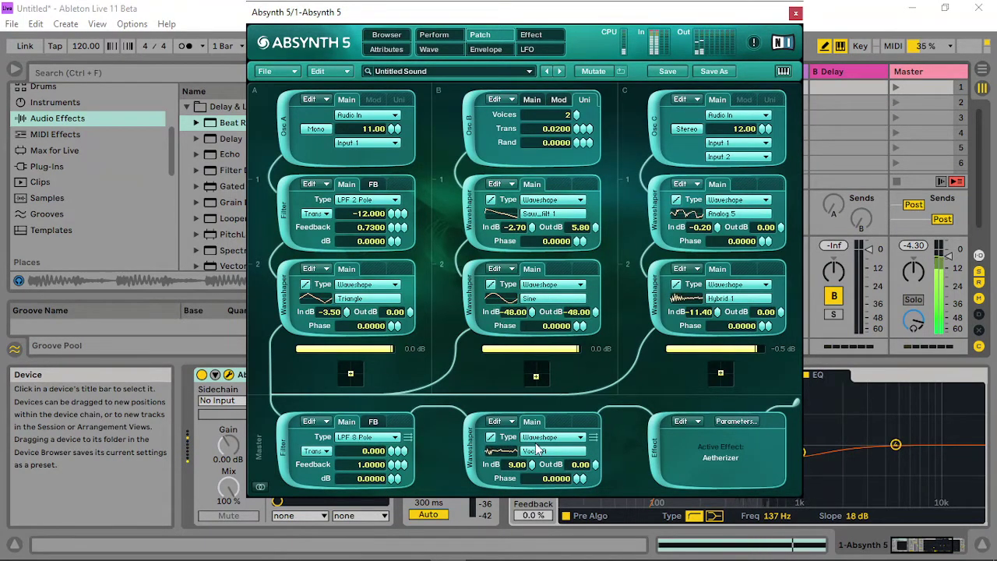
left_click_drag(532, 465, 541, 401)
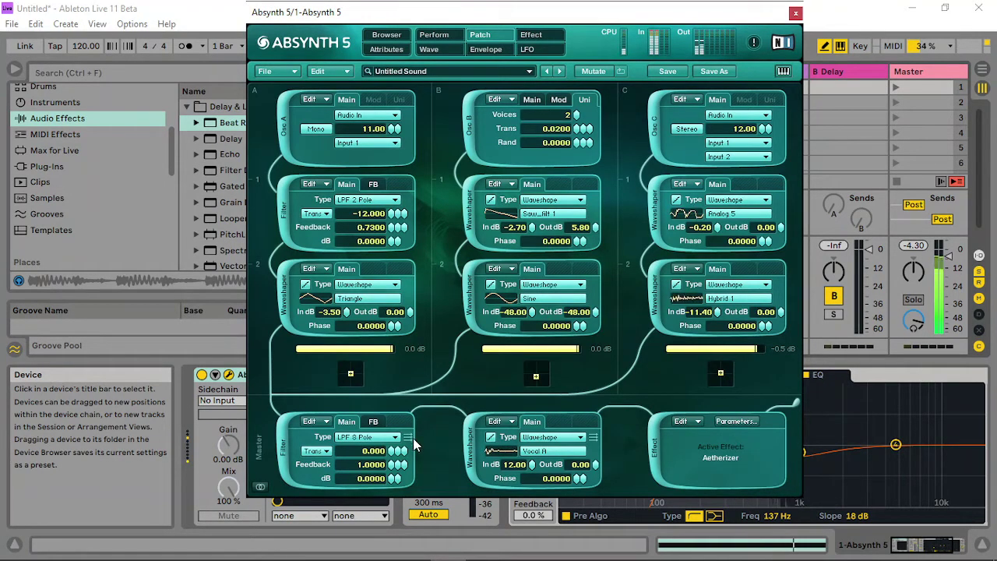
- Unassign the LPF 8 Pole filter's transposition from audio modulation and assign it back to Audio Mod A
right_click(395, 456)
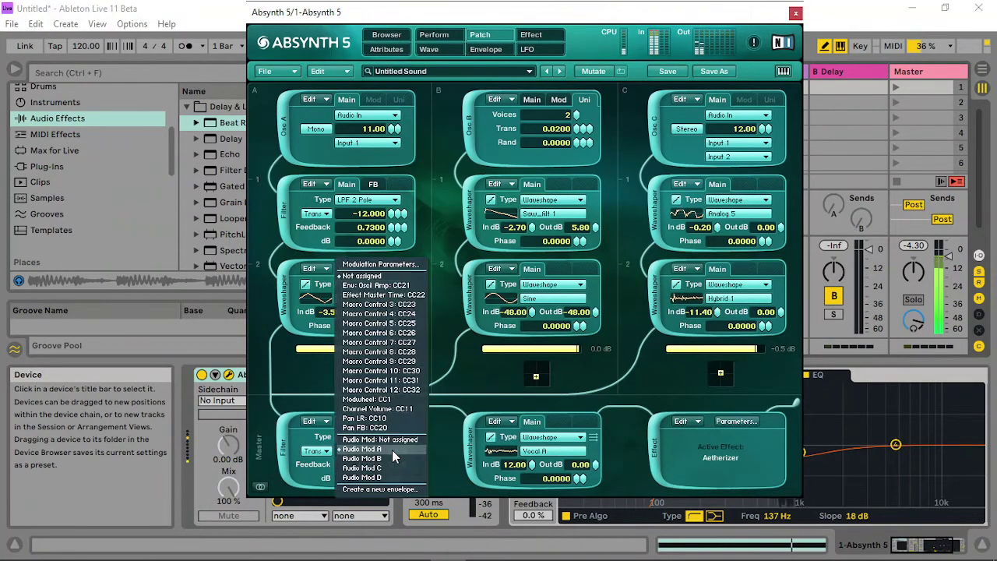
left_click(391, 441)
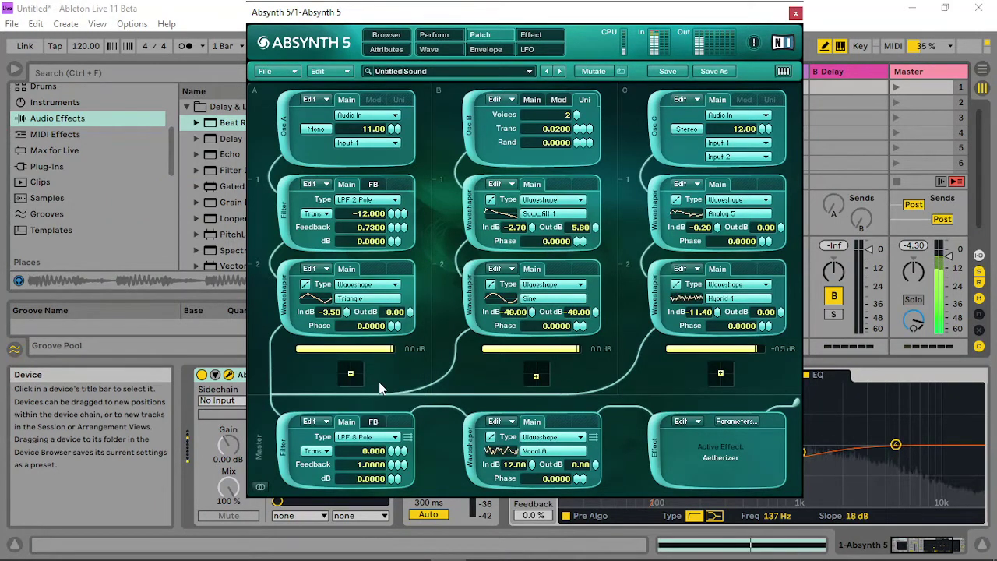
right_click(391, 451)
left_click(390, 449)
- In Audio Mod group A, set the Filter Master 1 Freq depth to 61% and the gain to -11.90 dB, and return to the patch
left_click(456, 39)
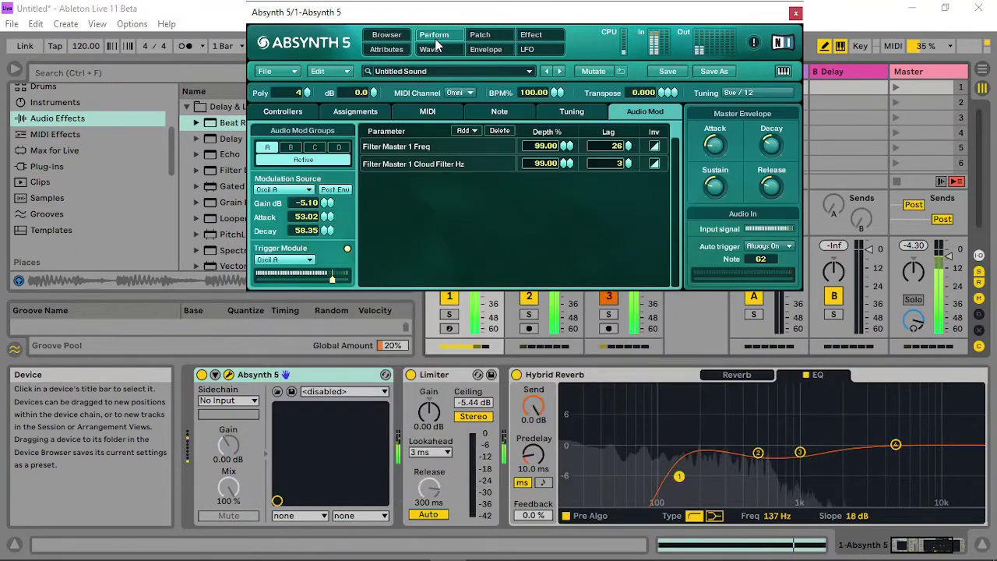
left_click(429, 164)
left_click(440, 145)
mouse_move(565, 150)
left_mouse_down()
mouse_move(556, 184)
mouse_move(567, 203)
mouse_move(588, 162)
mouse_move(577, 164)
left_mouse_up()
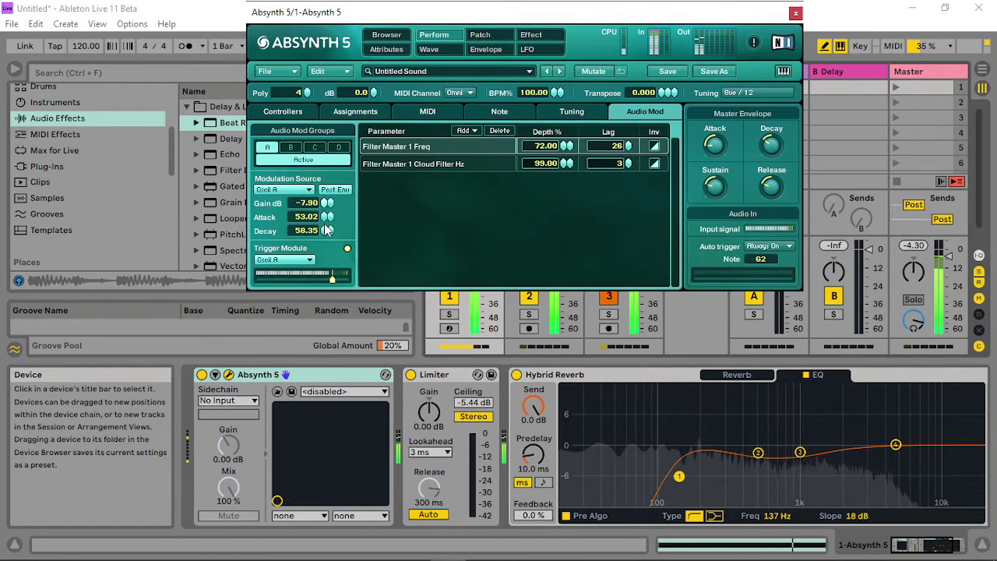
left_click_drag(326, 204, 310, 255)
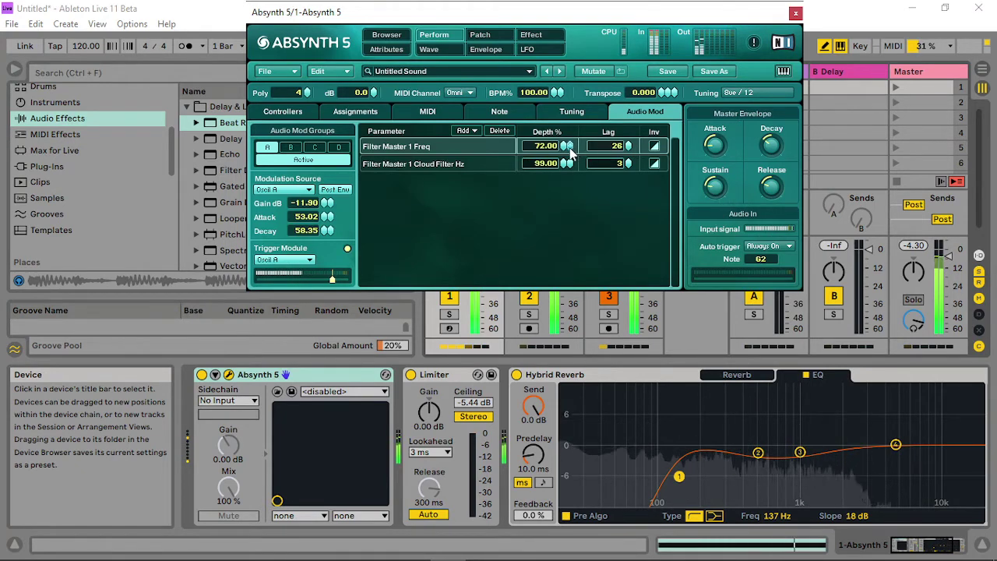
mouse_move(569, 147)
left_mouse_down()
mouse_move(571, 137)
mouse_move(570, 152)
left_mouse_up()
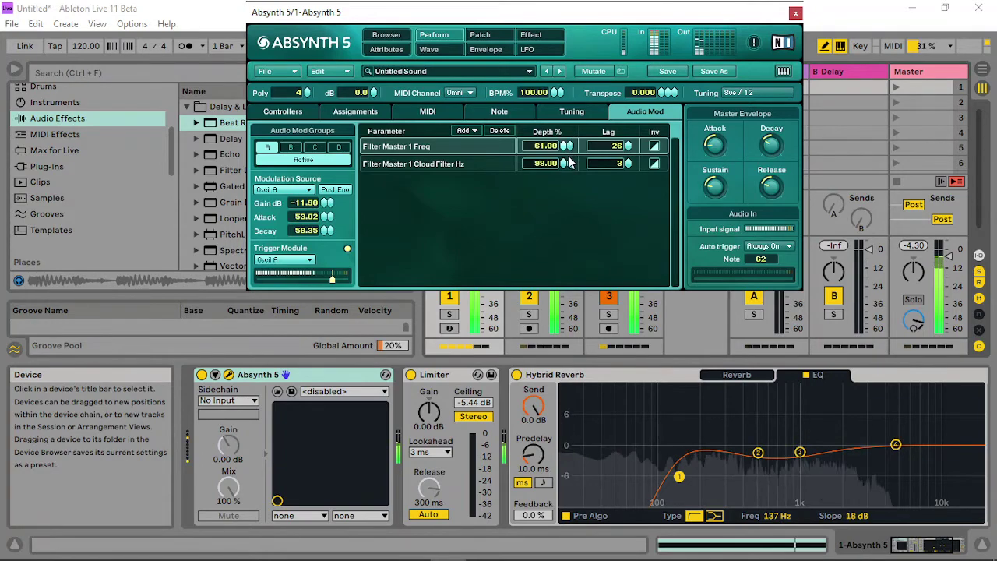
left_click(480, 34)
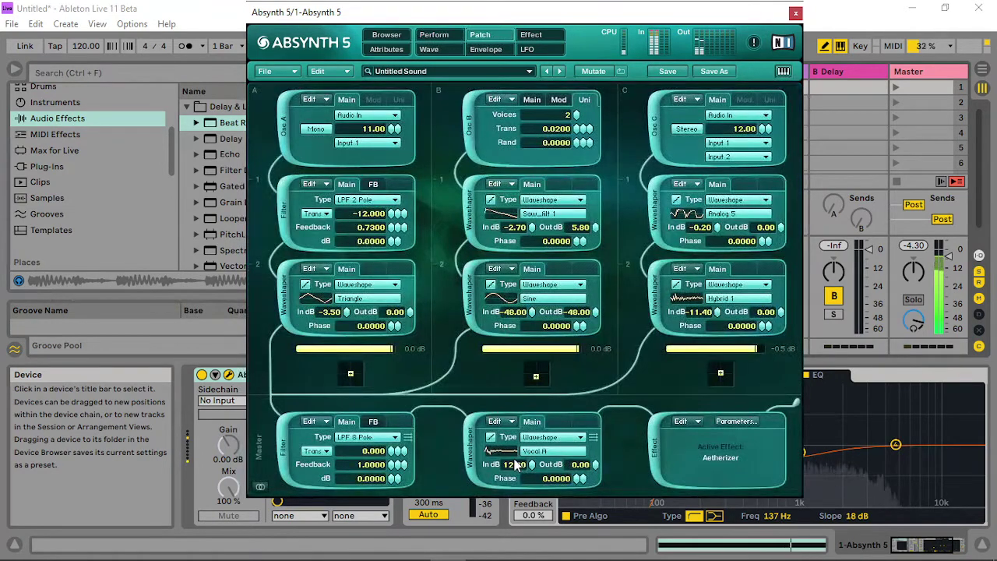
- Audition the Hybrid 1, Analog 3 and Jagged Squares morph waves on the master waveshaper and choose Miss Morphy
left_click(547, 449)
left_click(686, 285)
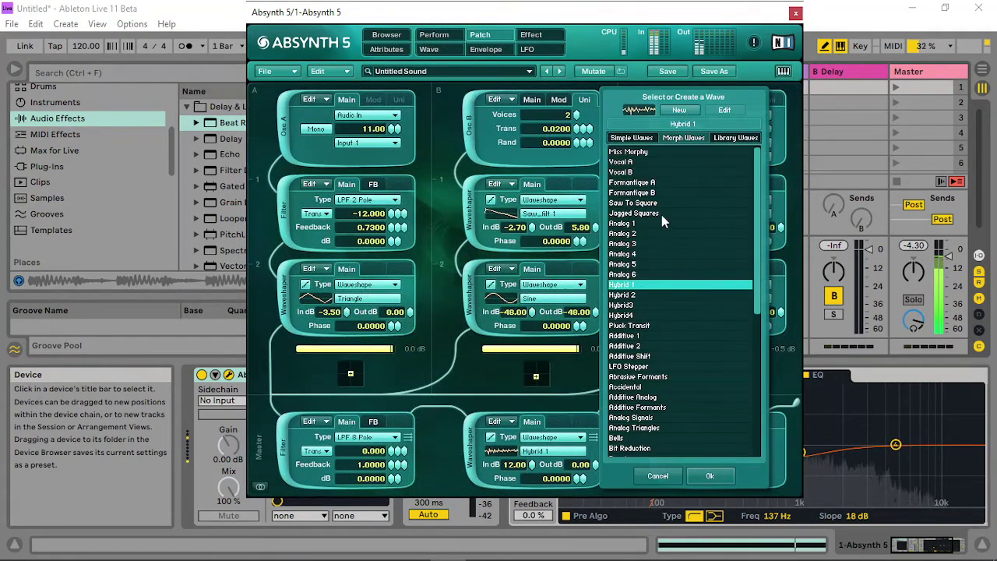
left_click(638, 244)
left_click(637, 213)
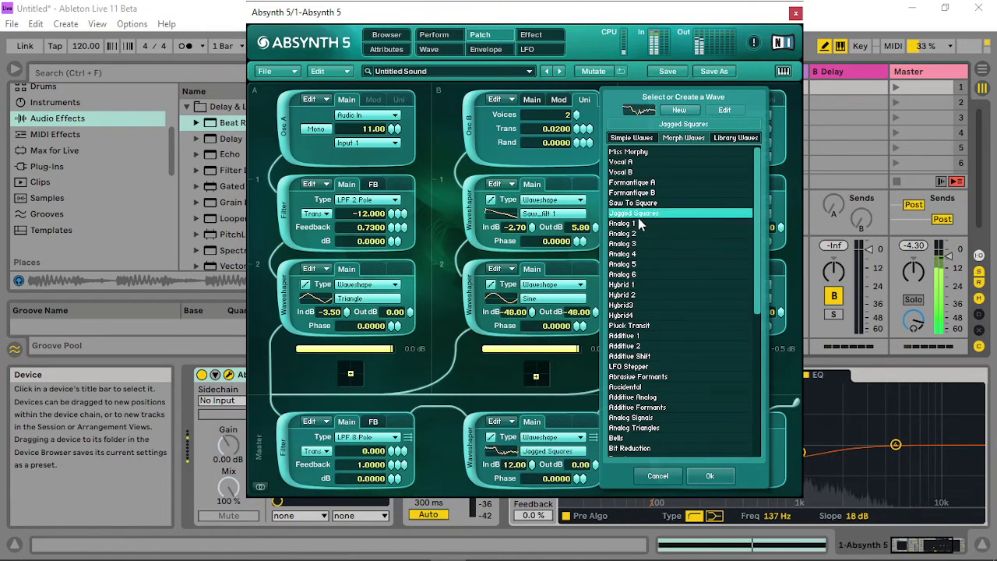
left_click(650, 151)
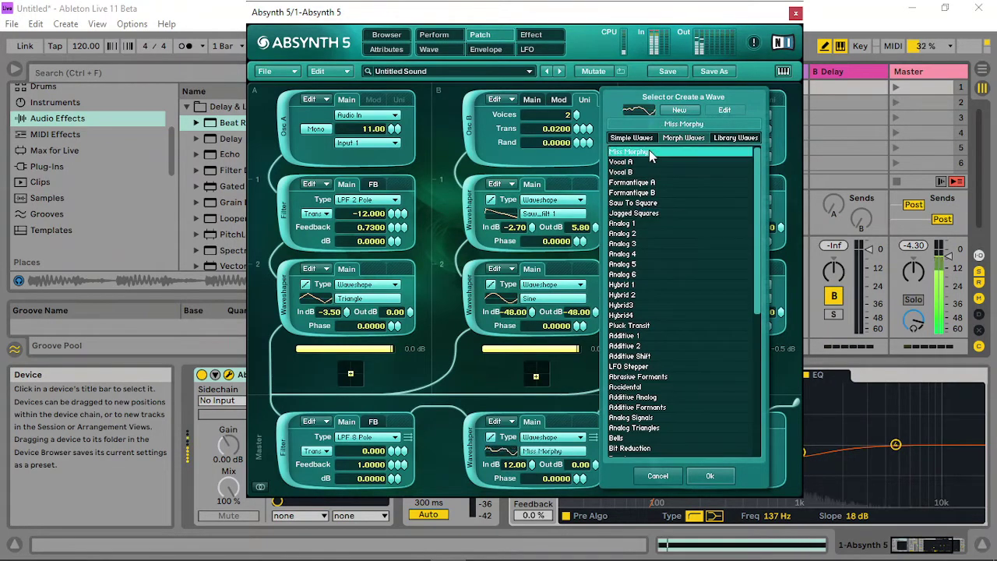
left_click(701, 476)
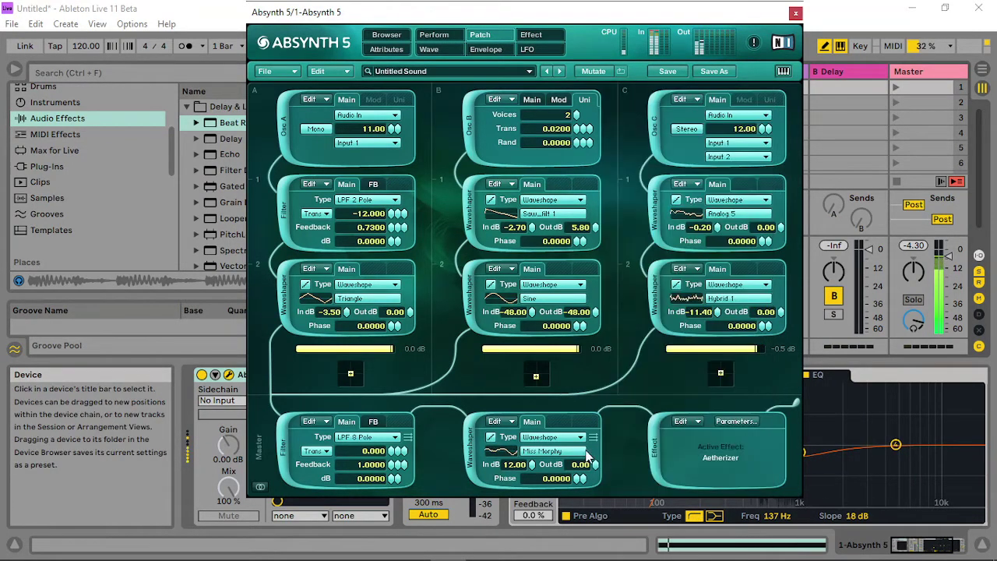
- Change the master filter to Notch with transposition 48, resonance 0.4800 and bandwidth 8.0000
left_click(375, 436)
left_click(369, 431)
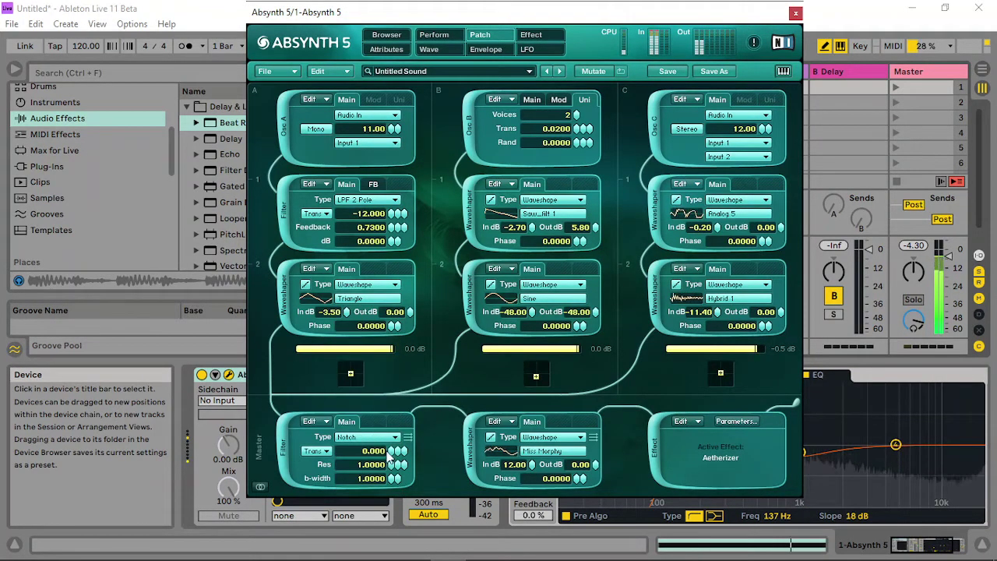
left_click_drag(389, 451, 388, 420)
left_click_drag(391, 461, 395, 424)
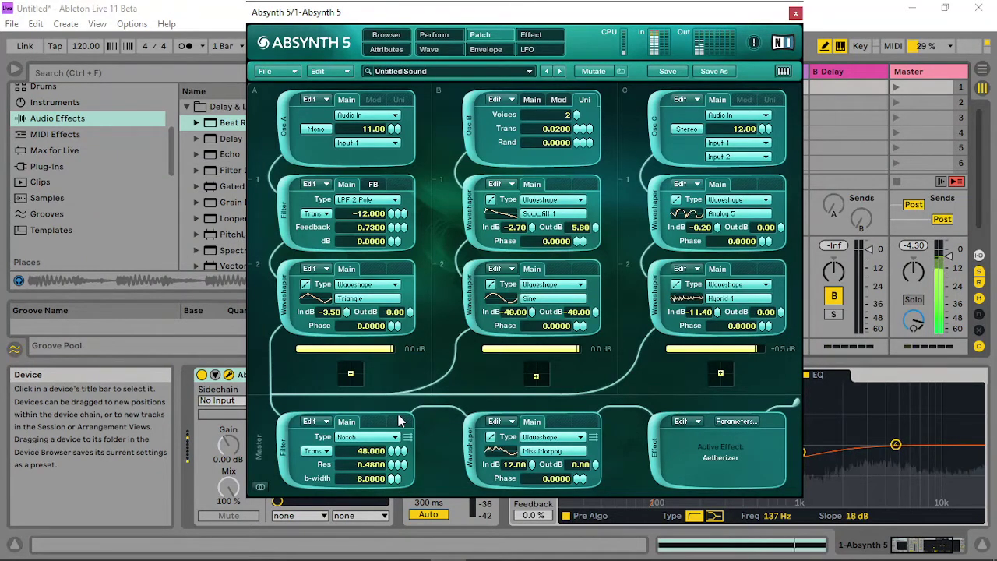
- Give the master waveshaper the Analog 3 morph wave, with input at 0.50 dB and output at 2.10 dB
left_click(555, 450)
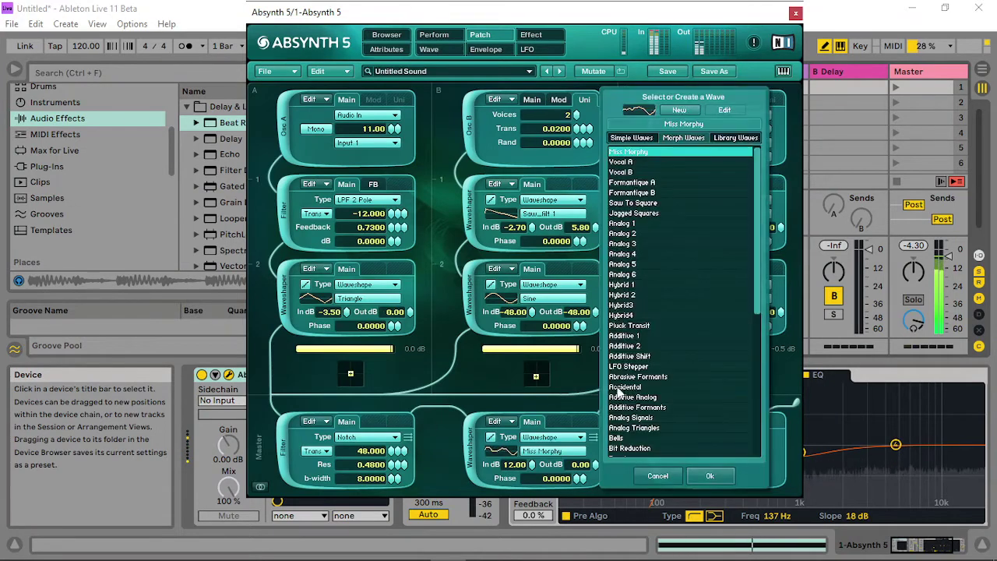
left_click(655, 244)
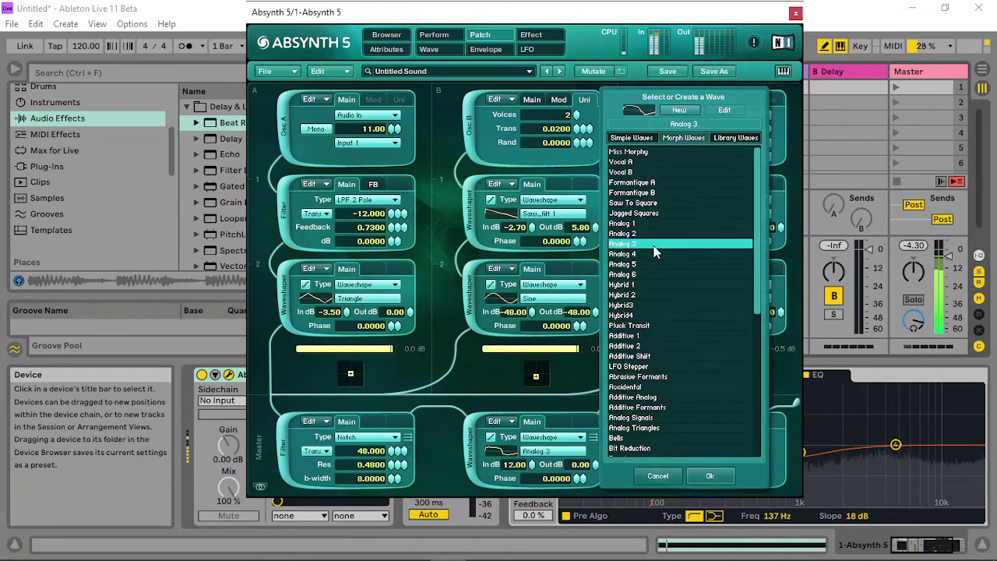
left_click(713, 475)
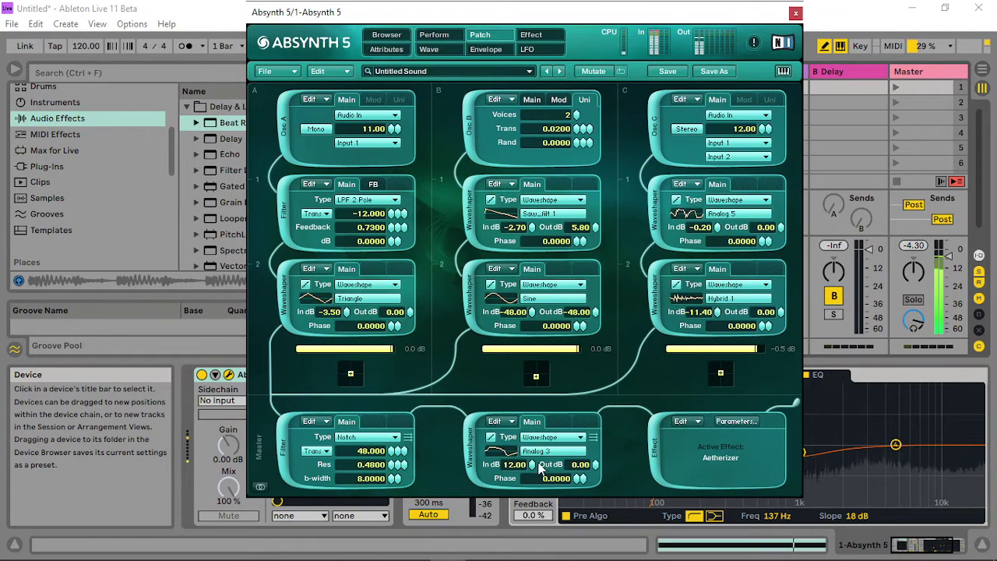
left_click_drag(532, 465, 525, 517)
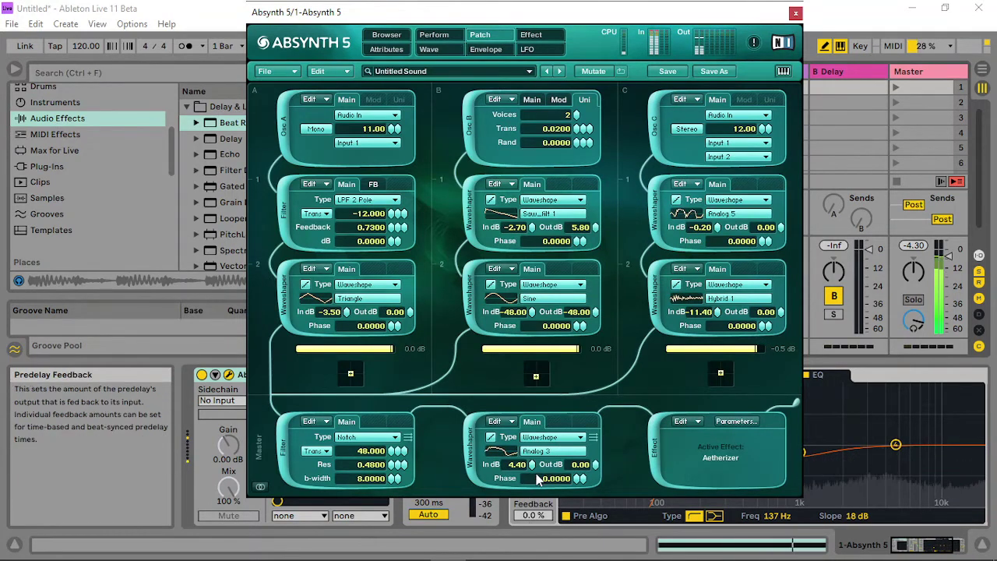
left_click_drag(532, 469, 529, 480)
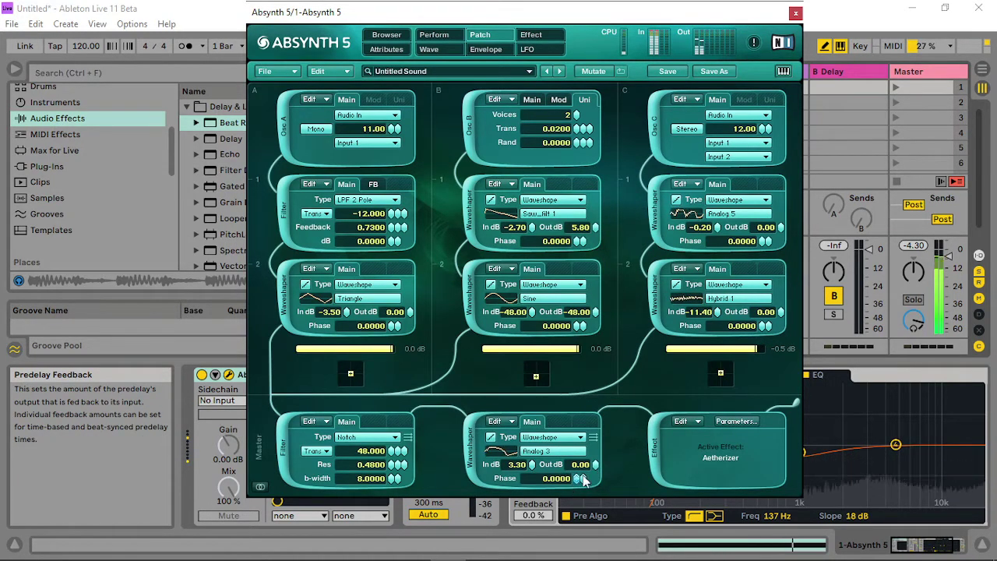
left_click_drag(595, 465, 572, 460)
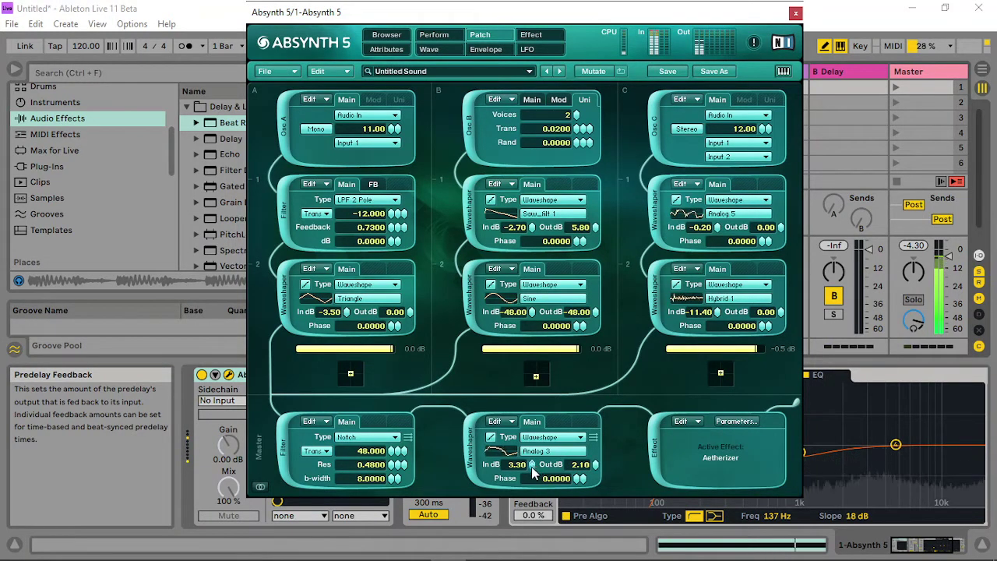
left_click_drag(530, 481, 536, 483)
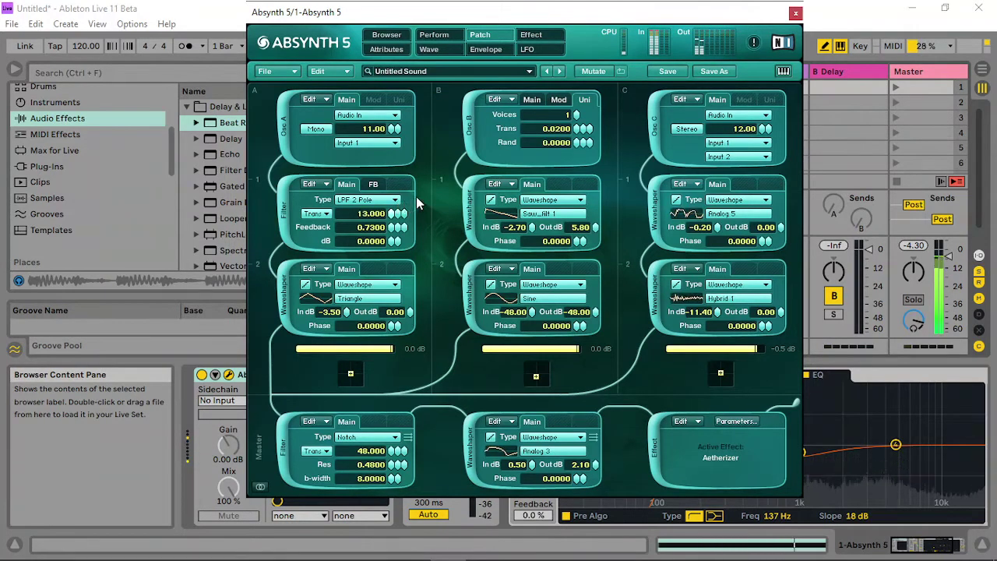
- Set the transposition of channel A's LPF 2 Pole filter to 12 and assign it to Audio Mod A
left_click_drag(416, 197, 412, 197)
left_click_drag(378, 197, 383, 199)
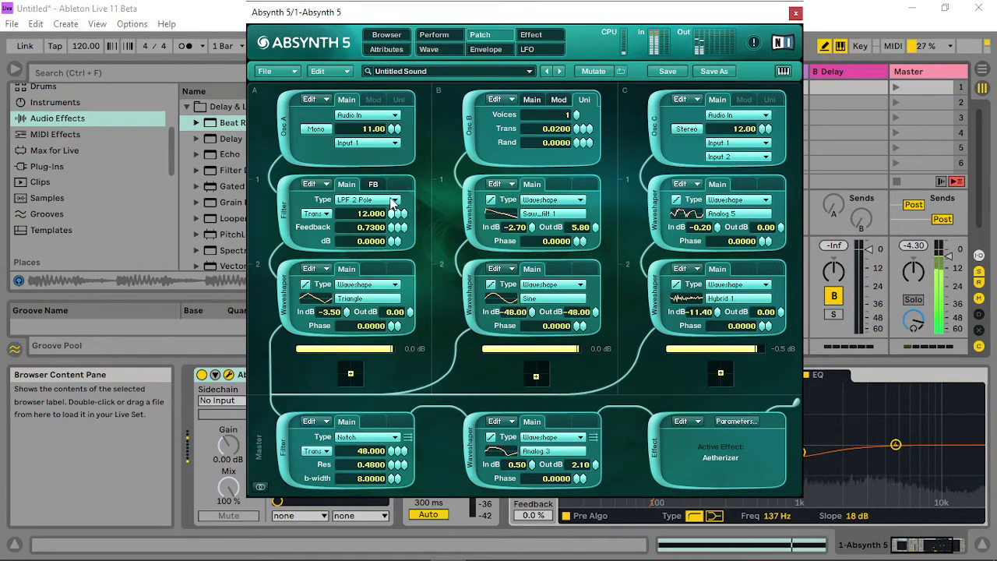
right_click(393, 220)
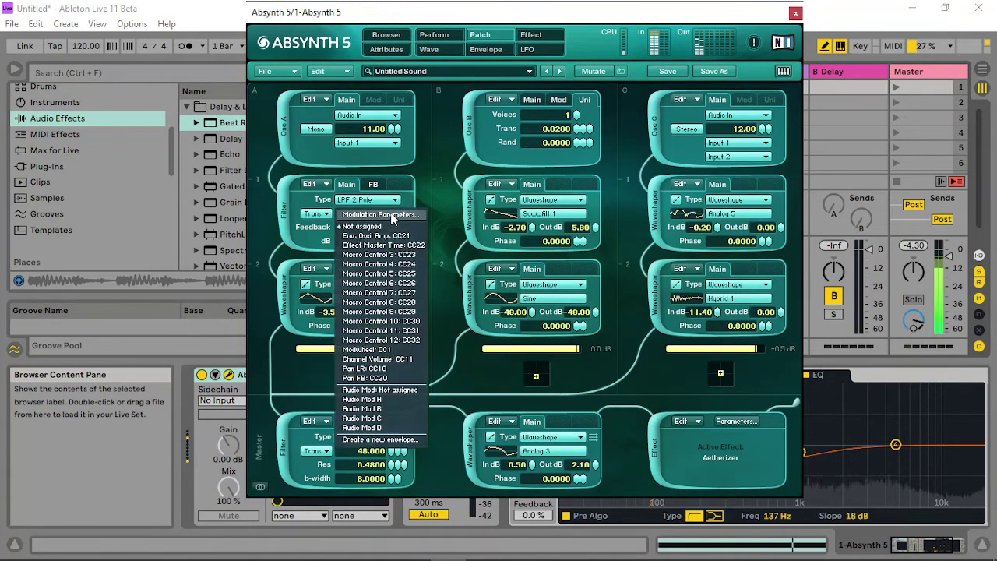
left_click(403, 401)
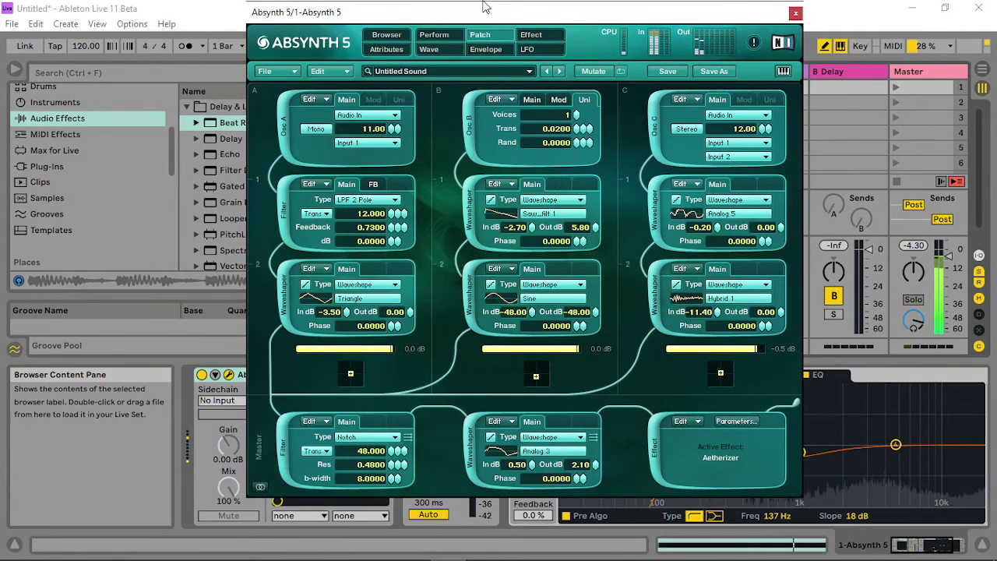
- Raise the gain of Audio Mod group A to -3.70 dB and return to the patch
left_click(440, 37)
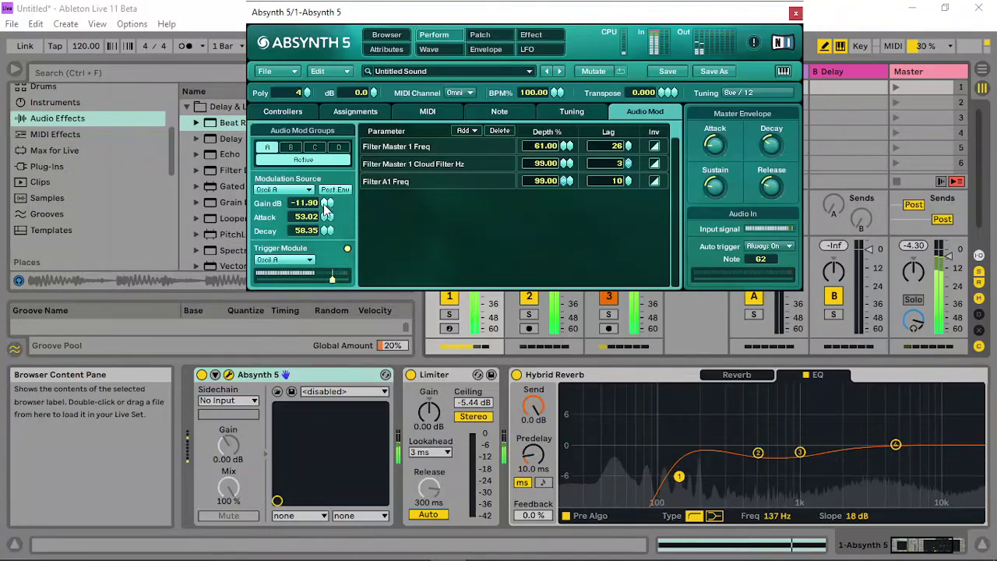
left_click_drag(325, 203, 329, 150)
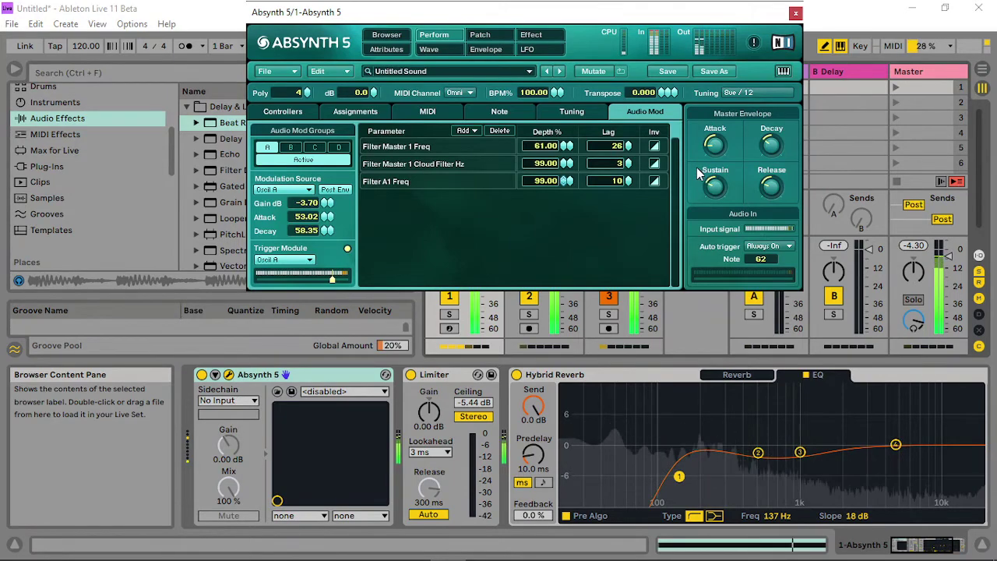
left_click_drag(305, 207, 316, 236)
left_click(491, 34)
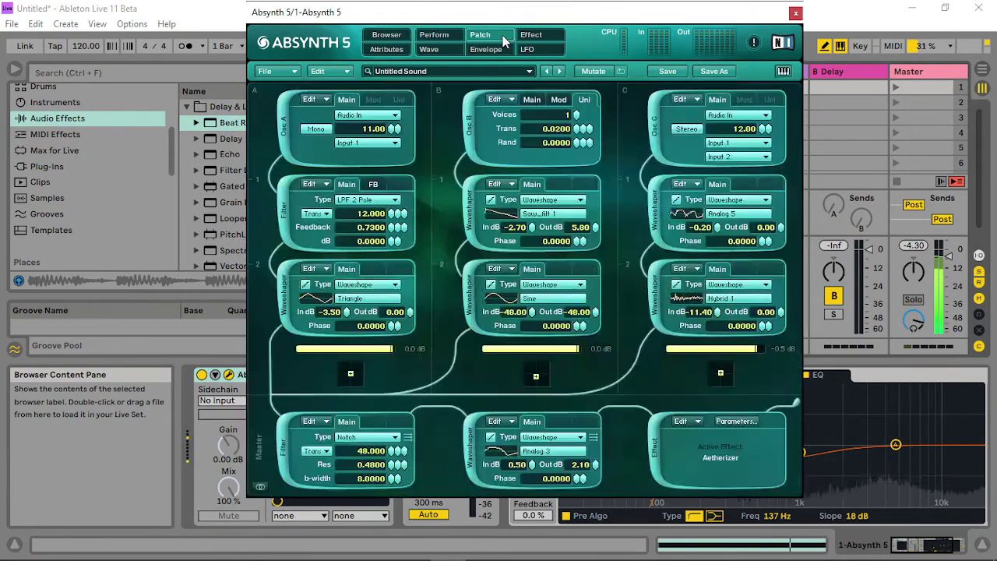
- In channel A, set the LPF 2 Pole filter's feedback to 1.0000 and the Triangle waveshaper's input to 8.60 dB
left_click(374, 186)
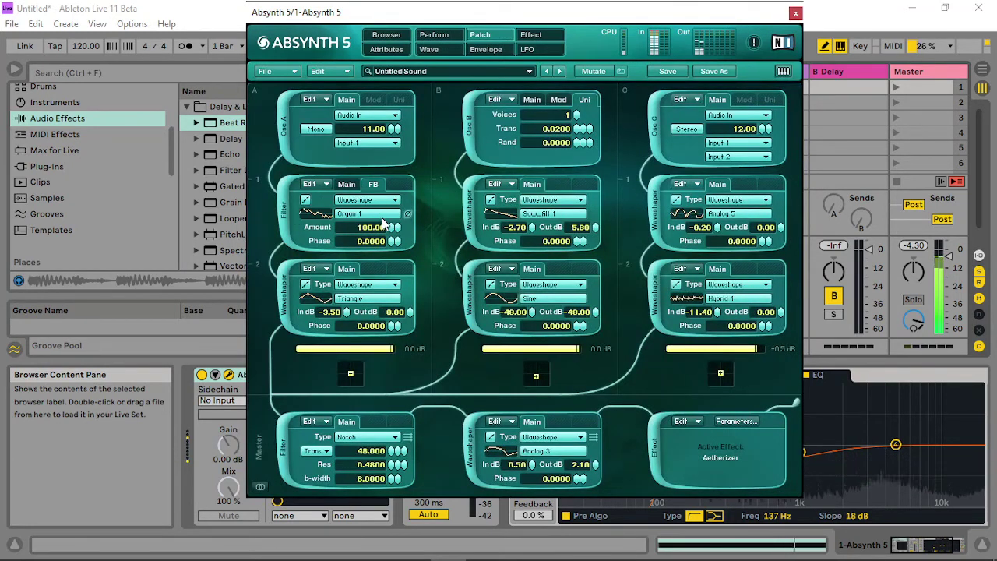
left_click(359, 189)
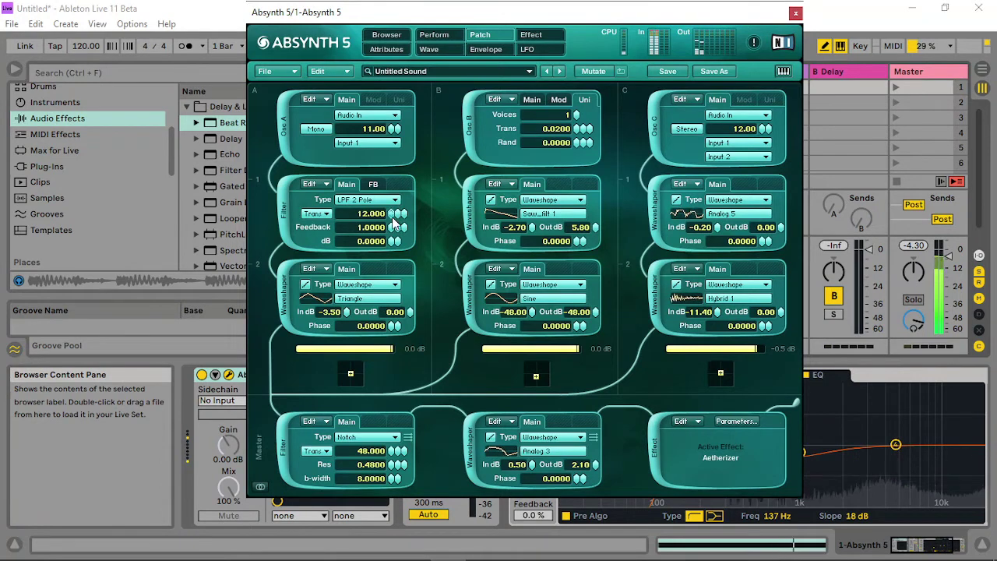
left_click_drag(347, 318, 367, 243)
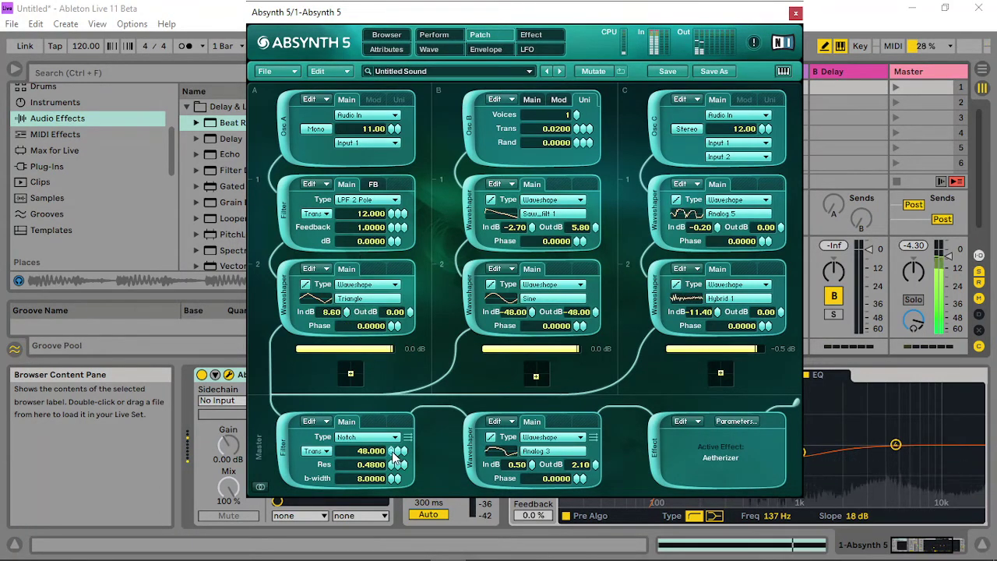
- Set the master Notch filter's transposition to 12 and change the master waveshaper module to an LPF 8 Pole filter
left_click_drag(391, 452, 392, 479)
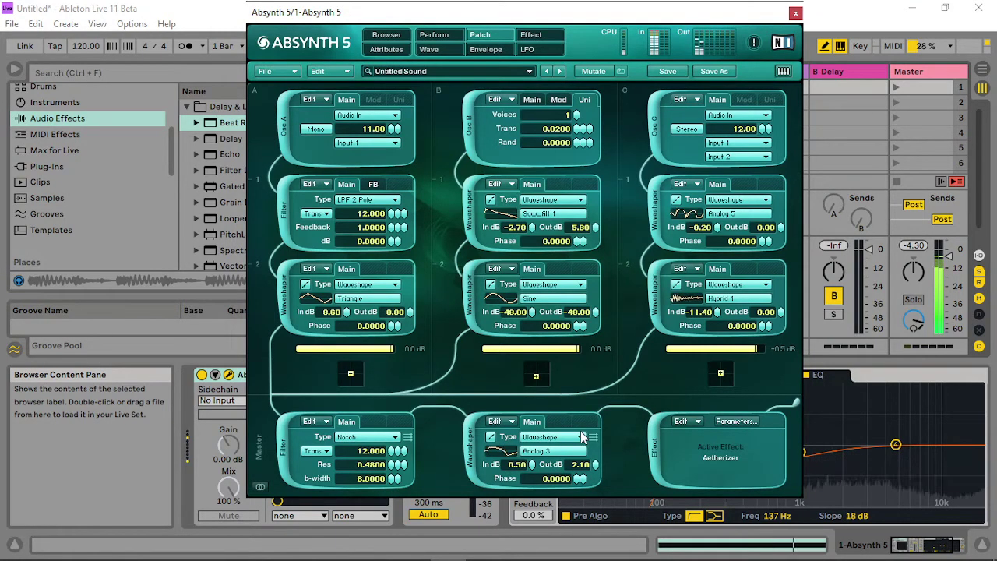
left_click(556, 438)
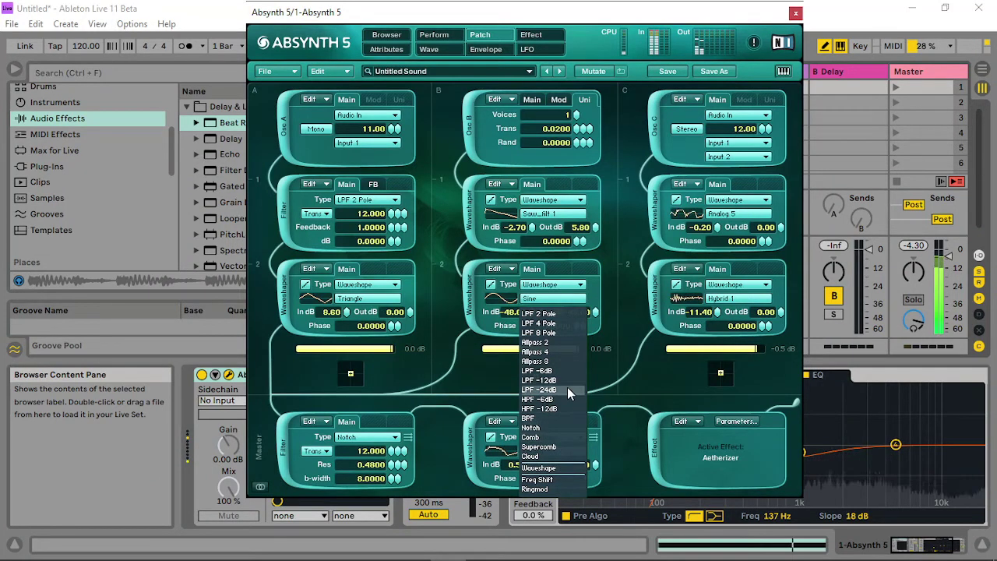
left_click(567, 390)
left_click(557, 436)
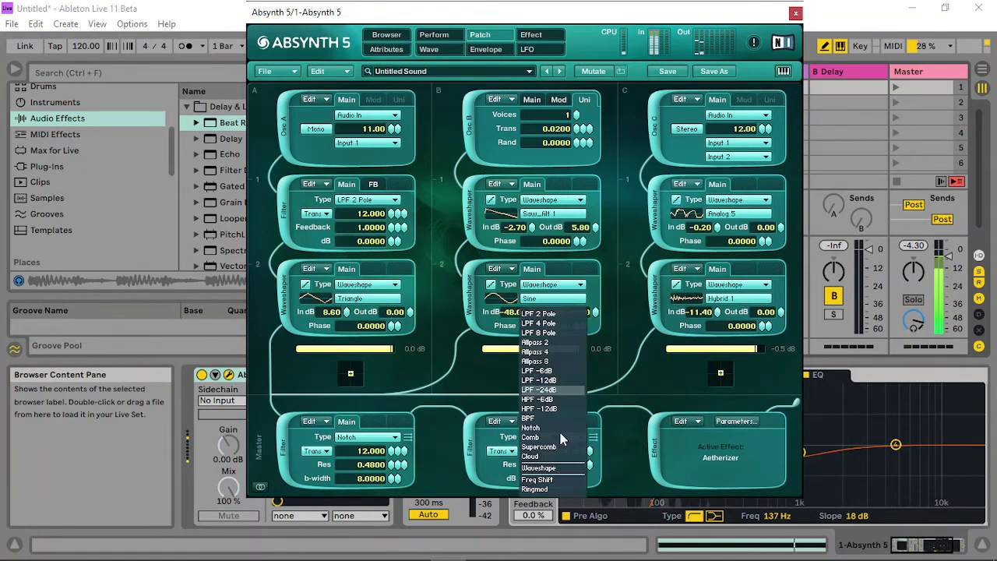
left_click(538, 468)
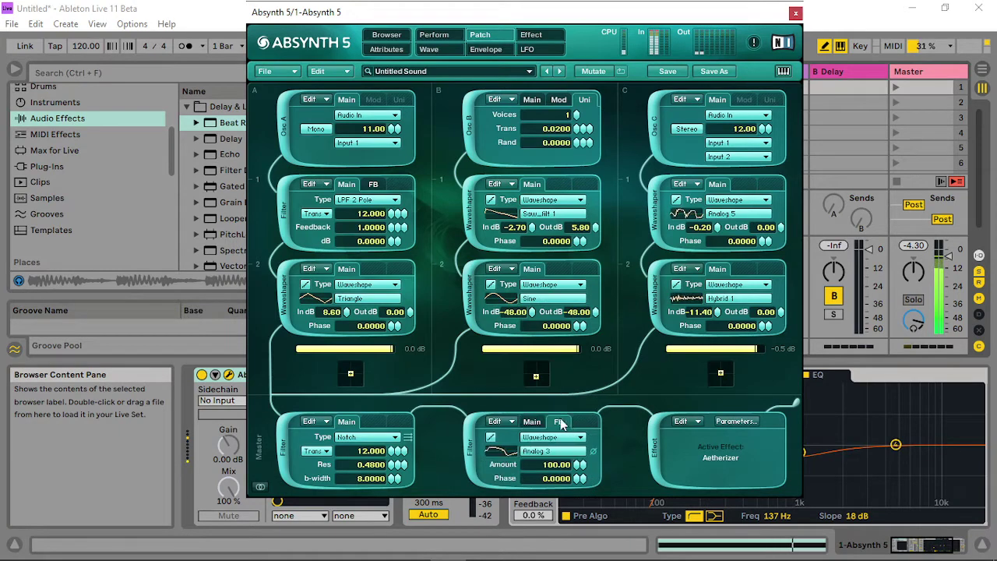
- Give the master LPF 8 Pole filter's feedback waveshape the Analog 6 morph wave and return to its main settings
left_click(570, 451)
left_click(638, 275)
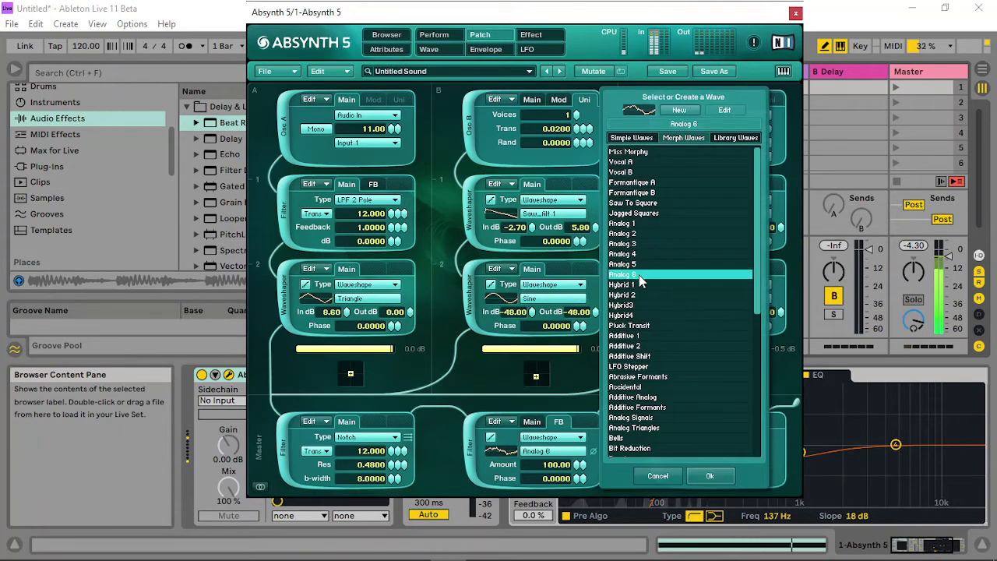
left_click(704, 474)
left_click(531, 424)
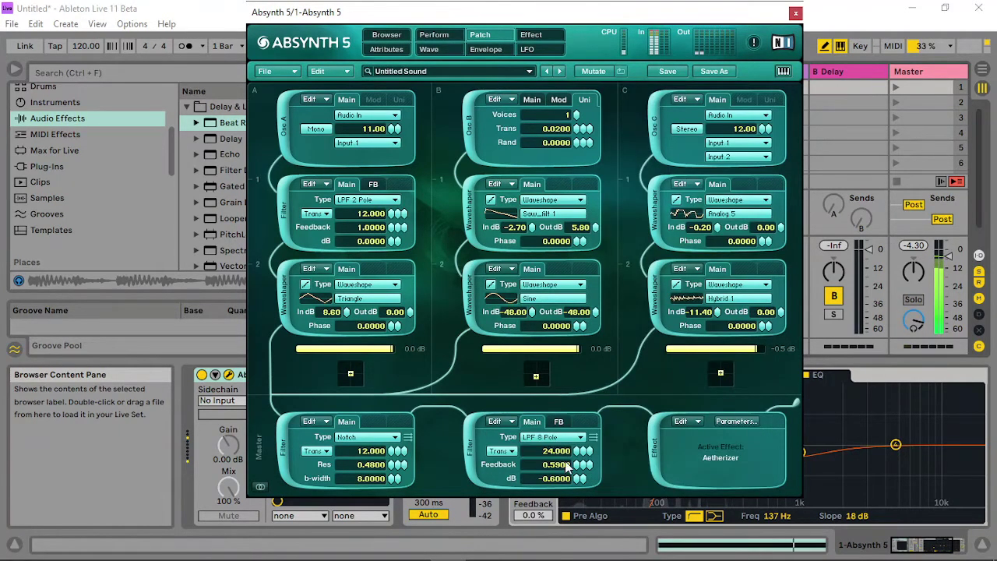
- Set the master LPF 8 Pole filter to transposition 72, feedback 1.0000 and 6.9000 dB, and unassign its transposition from audio modulation
left_click_drag(578, 456, 580, 436)
mouse_move(578, 456)
left_mouse_down()
mouse_move(581, 440)
mouse_move(582, 452)
left_mouse_up()
right_click(574, 455)
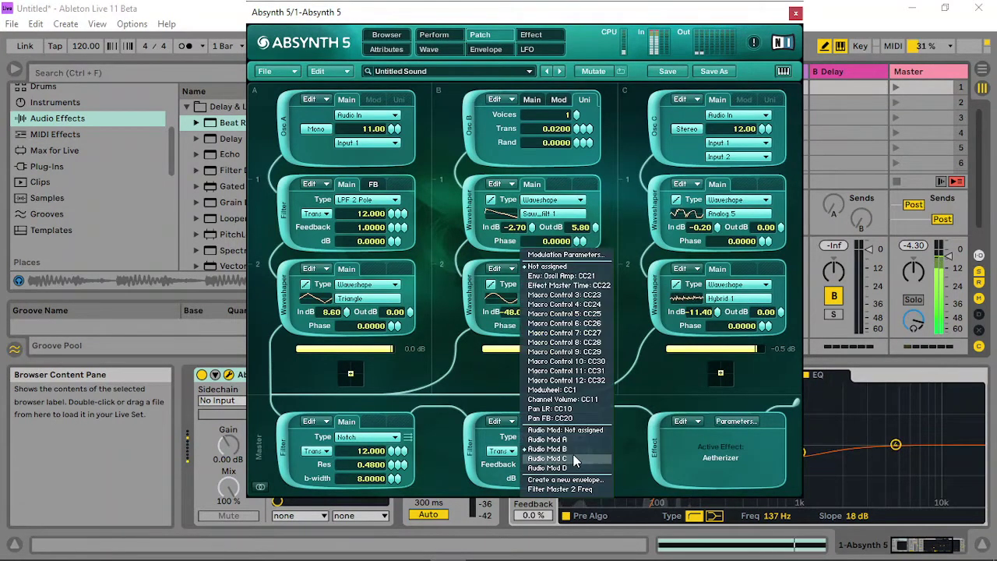
left_click(570, 432)
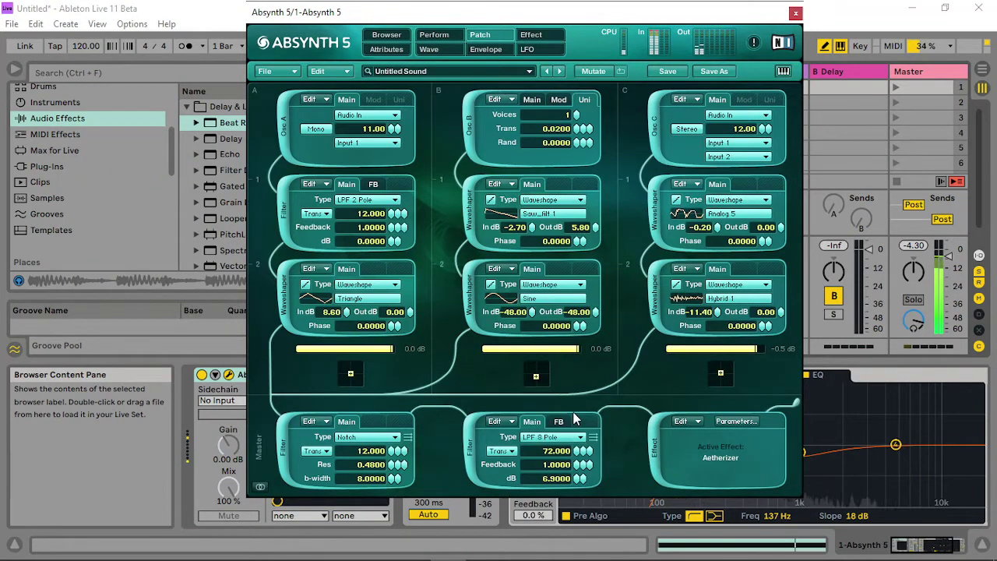
- Check the master LPF 8 Pole filter's feedback settings and switch its frequency unit to Hz, at 22000 Hz
left_click(560, 422)
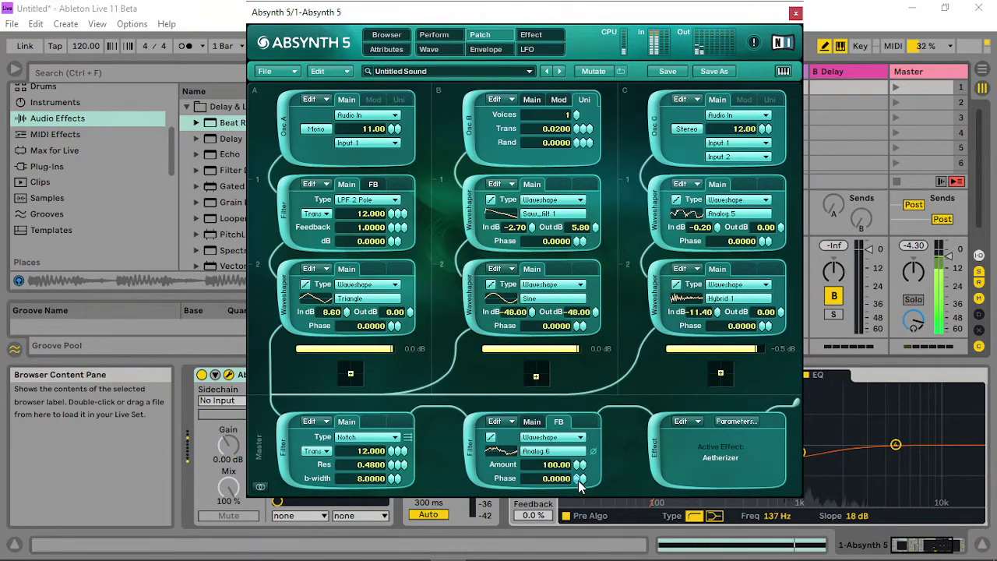
left_click(534, 423)
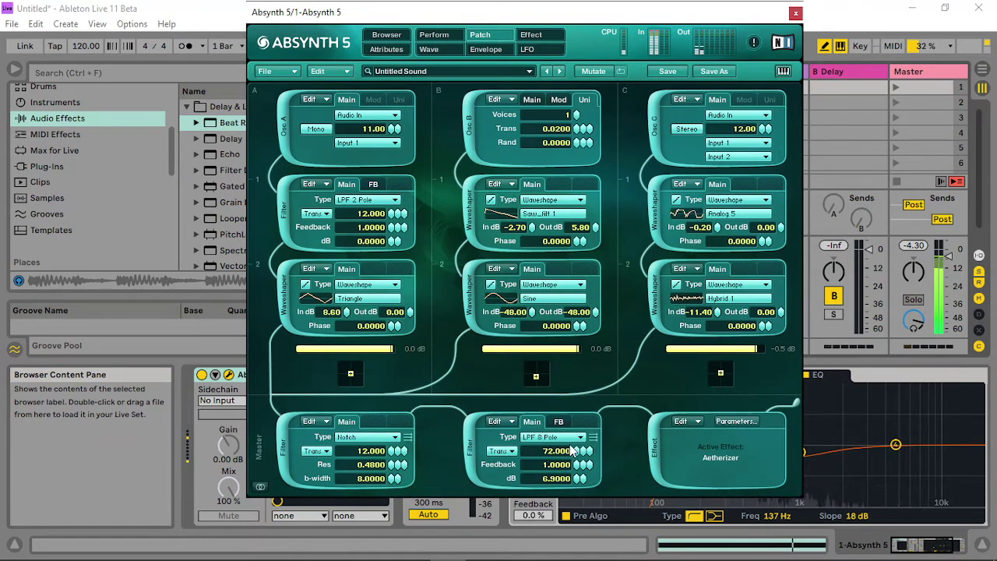
left_click(500, 451)
left_click(503, 460)
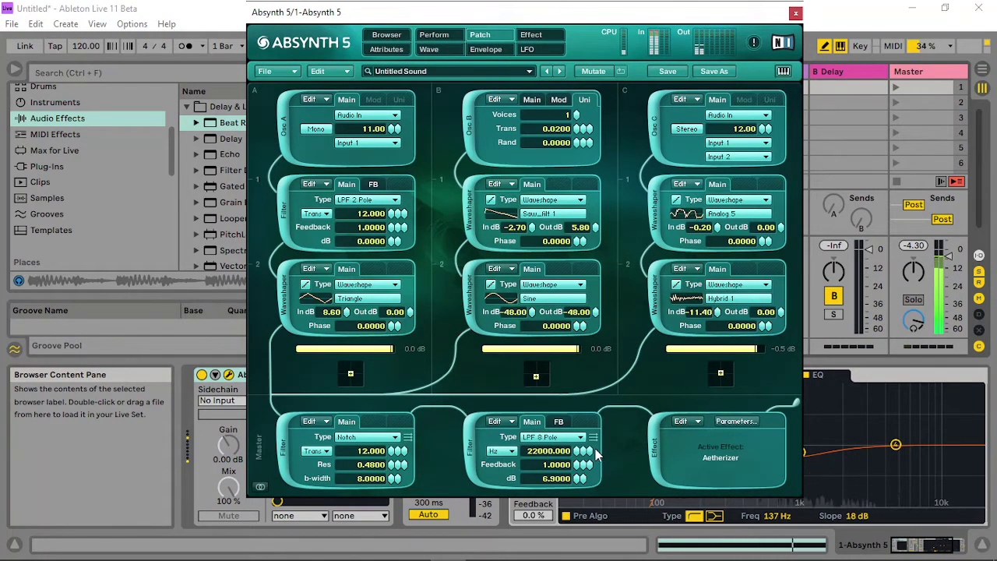
left_click_drag(578, 454, 598, 417)
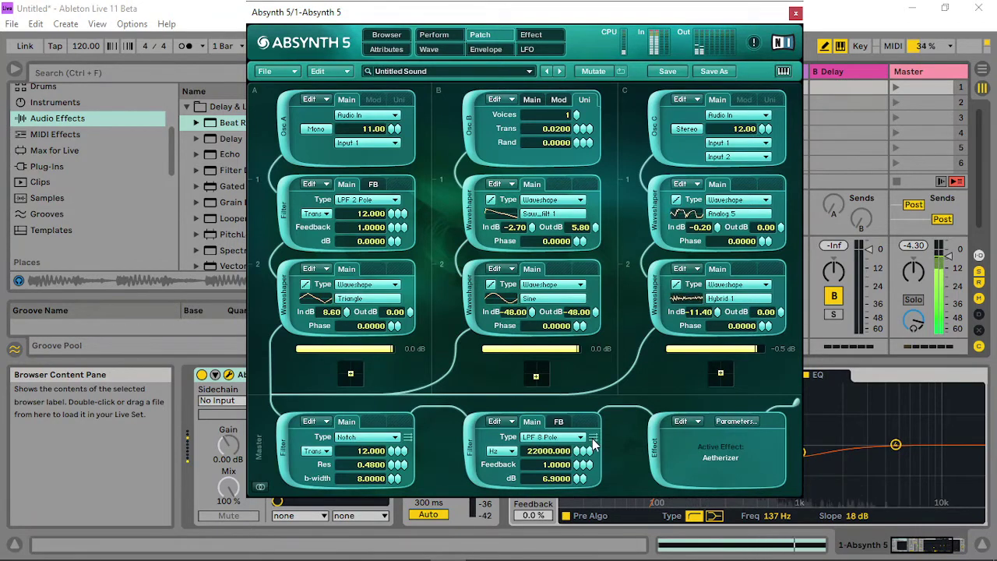
- Set the master Notch filter's transposition to 20, change the master LPF 8 Pole module to Waveshape and bring up its wave choices
mouse_move(395, 454)
left_mouse_down()
mouse_move(416, 411)
mouse_move(392, 477)
mouse_move(401, 452)
left_mouse_up()
left_click(550, 439)
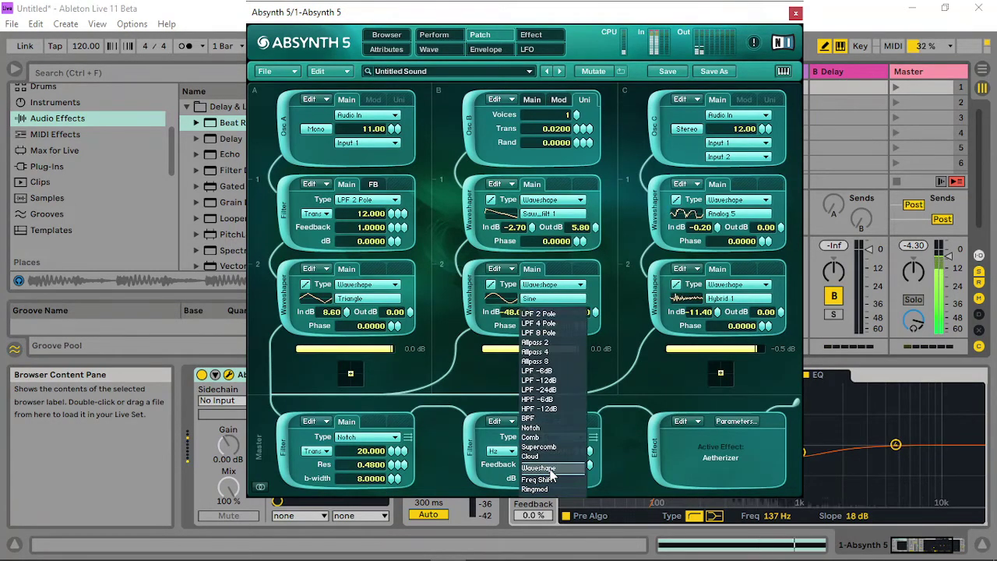
left_click(545, 460)
left_click(546, 459)
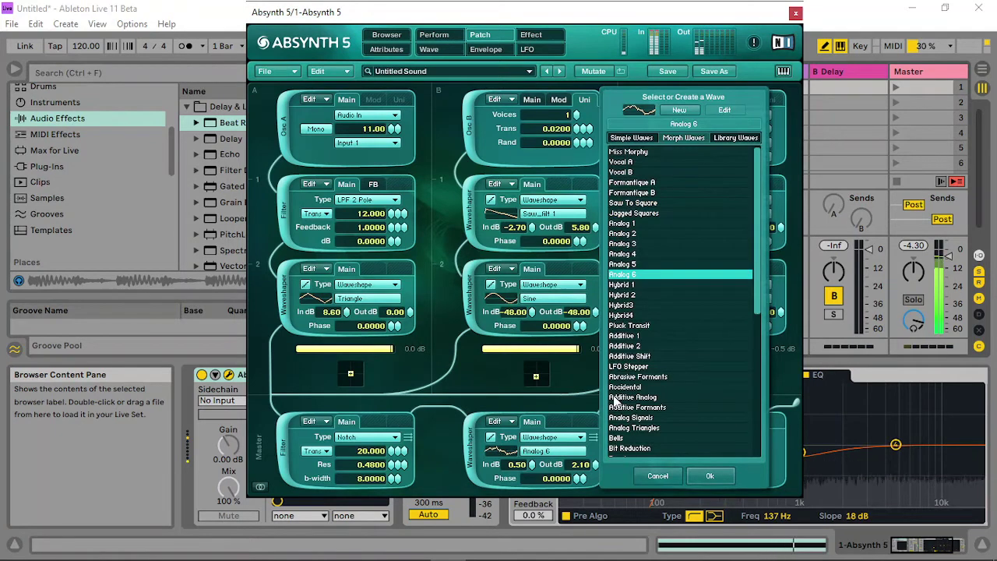
- Audition hybrid, analog and additive morph waves for the master waveshaper and assign the Accidental wave
left_click(644, 285)
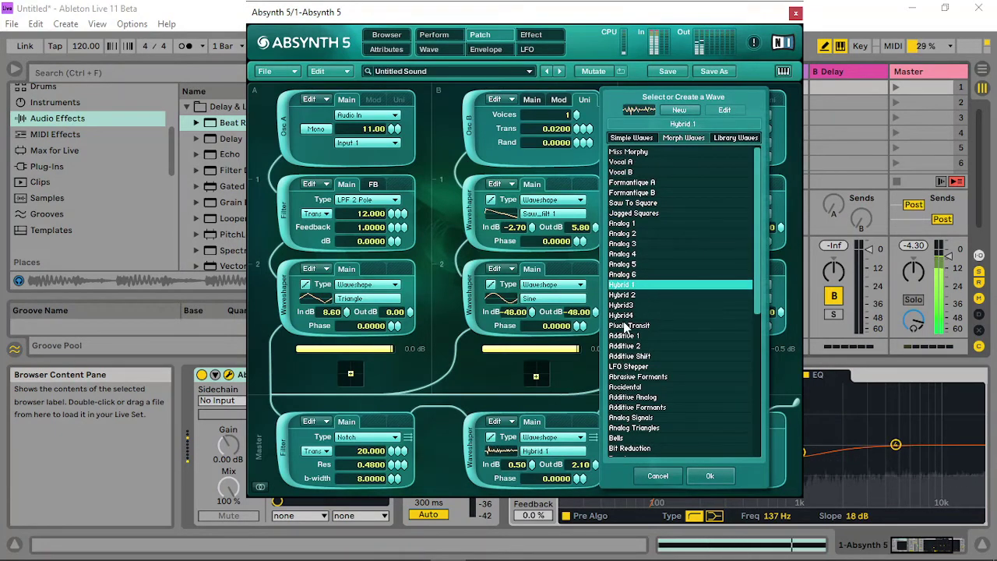
left_click(633, 295)
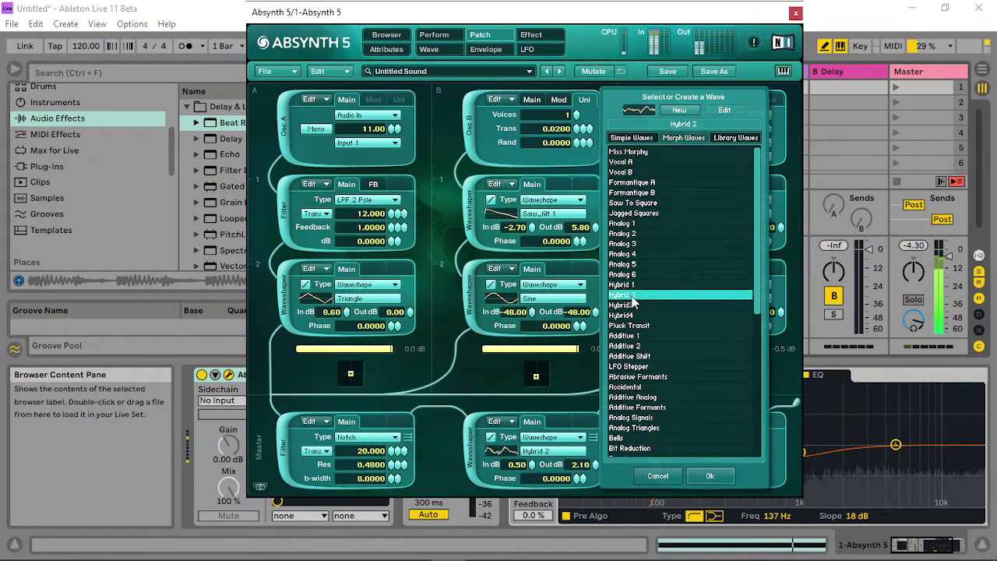
left_click(627, 305)
left_click(631, 297)
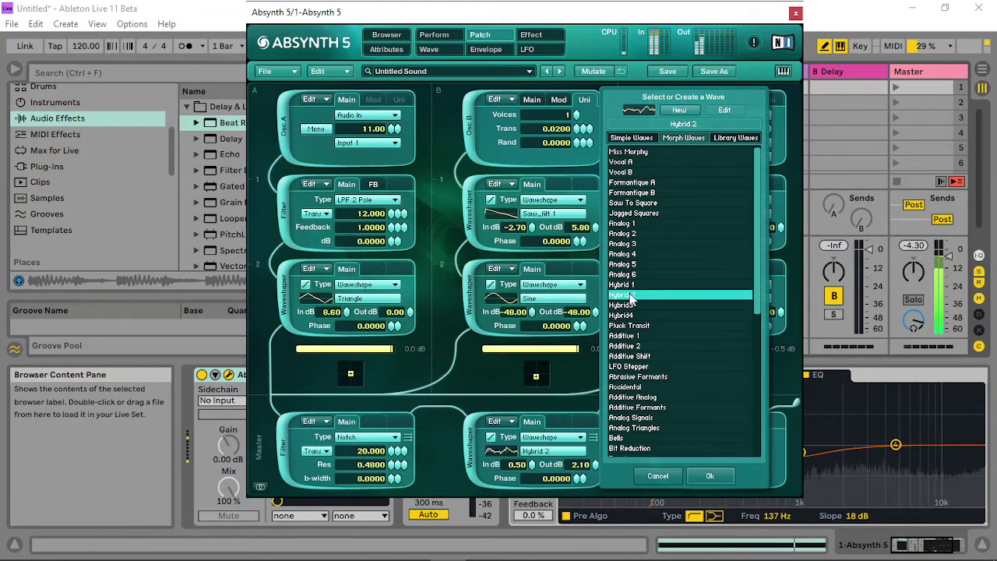
left_click(641, 284)
left_click(651, 419)
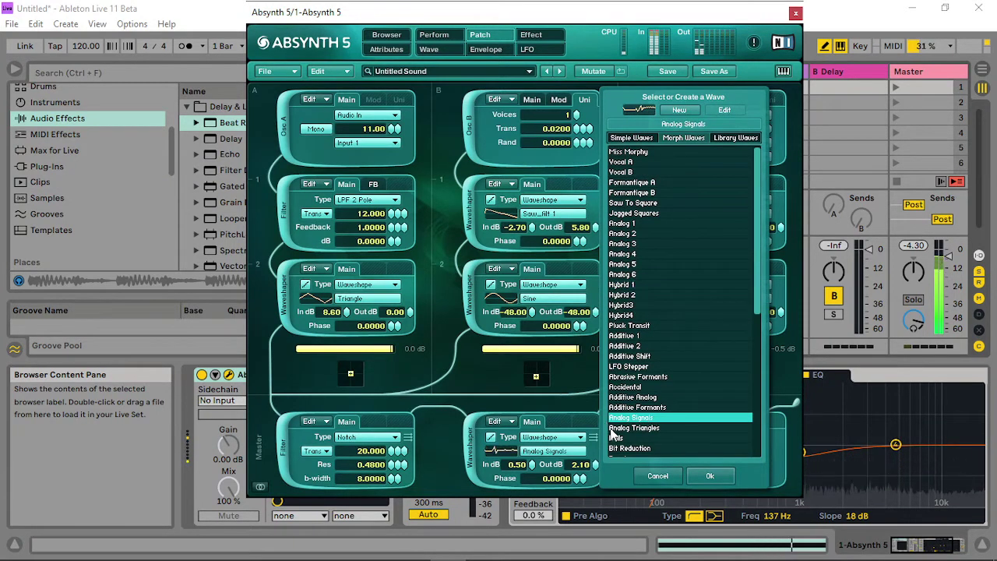
left_click(633, 388)
left_click(640, 397)
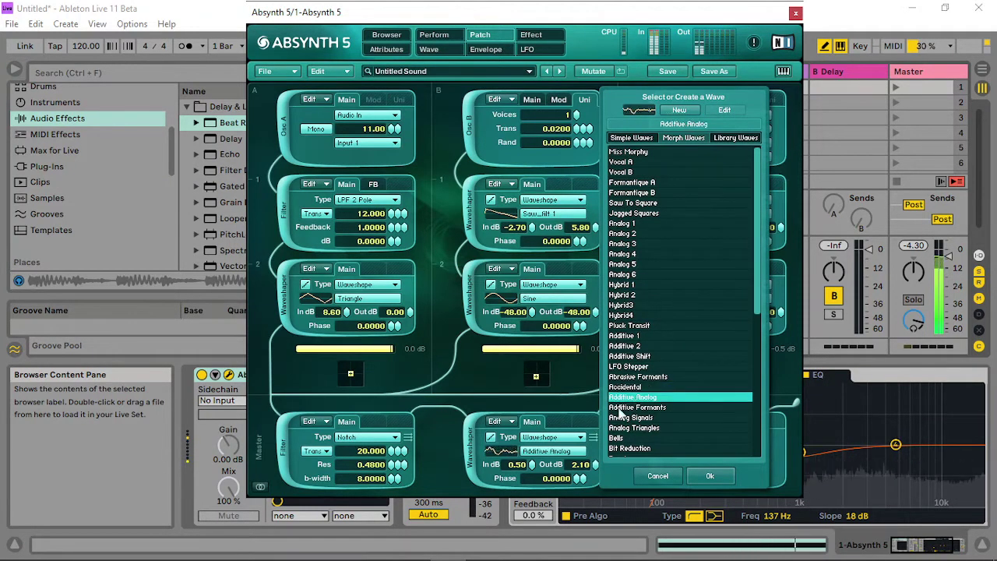
left_click(633, 388)
left_click(710, 476)
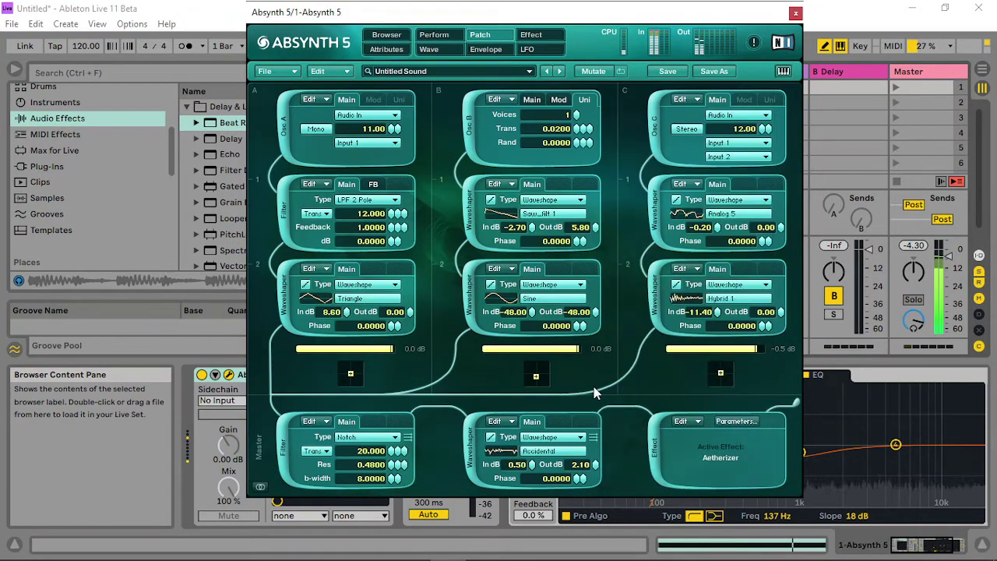
- Set the Aetherizer's master time to 0.048 and display the performance macro controllers
left_click(532, 38)
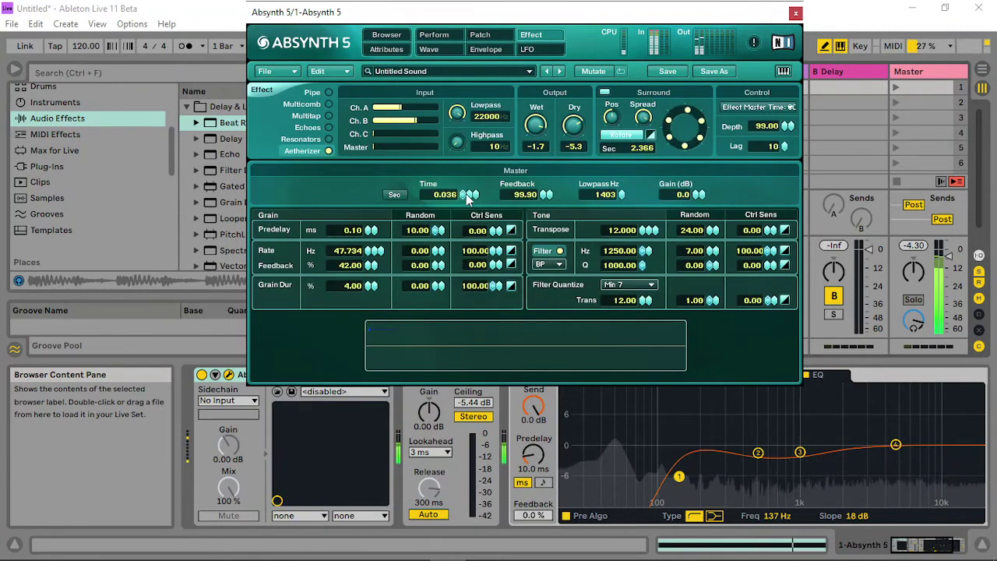
left_click_drag(467, 194, 468, 183)
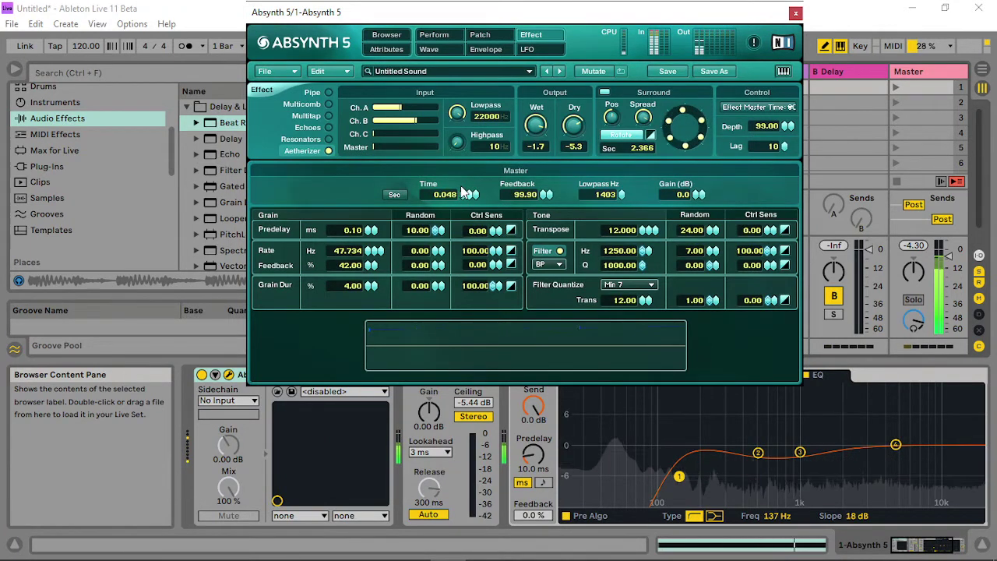
left_click(434, 35)
left_click(282, 111)
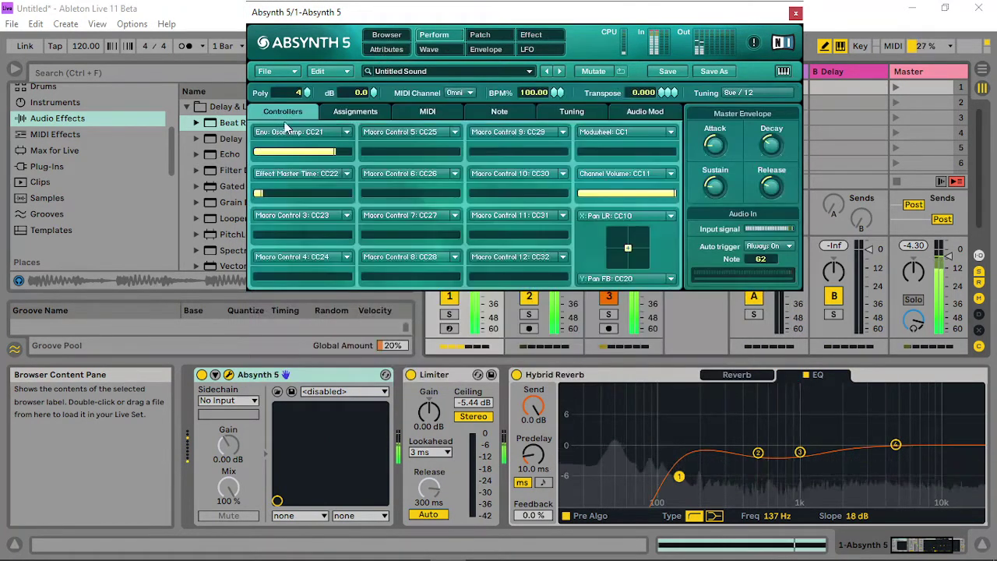
- Clear the MIDI controller 22 and 21 envelopes in the Absynth 5 track's clip
left_click(795, 12)
double_click(470, 87)
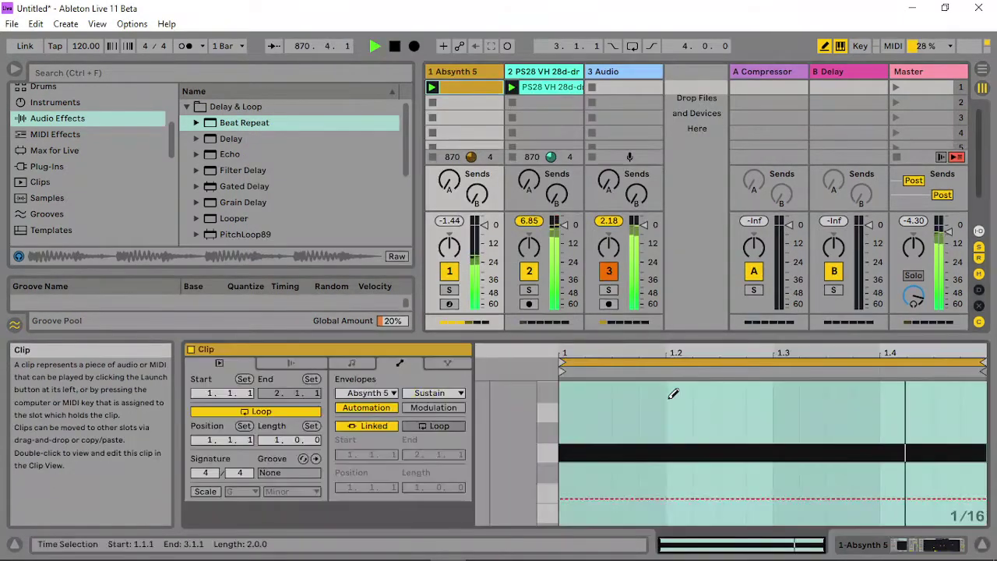
left_click(379, 392)
left_click(384, 405)
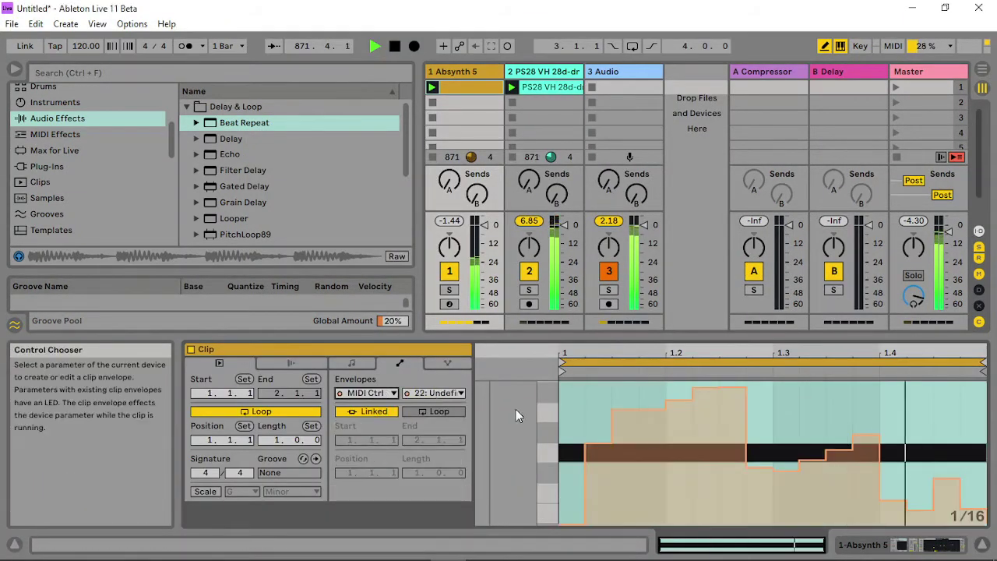
left_click(516, 409)
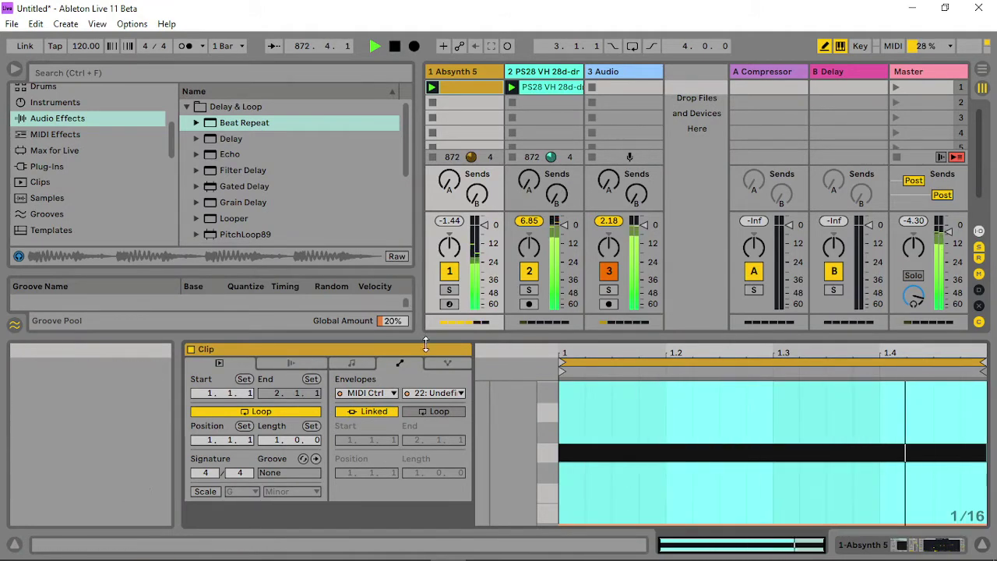
left_click(433, 392)
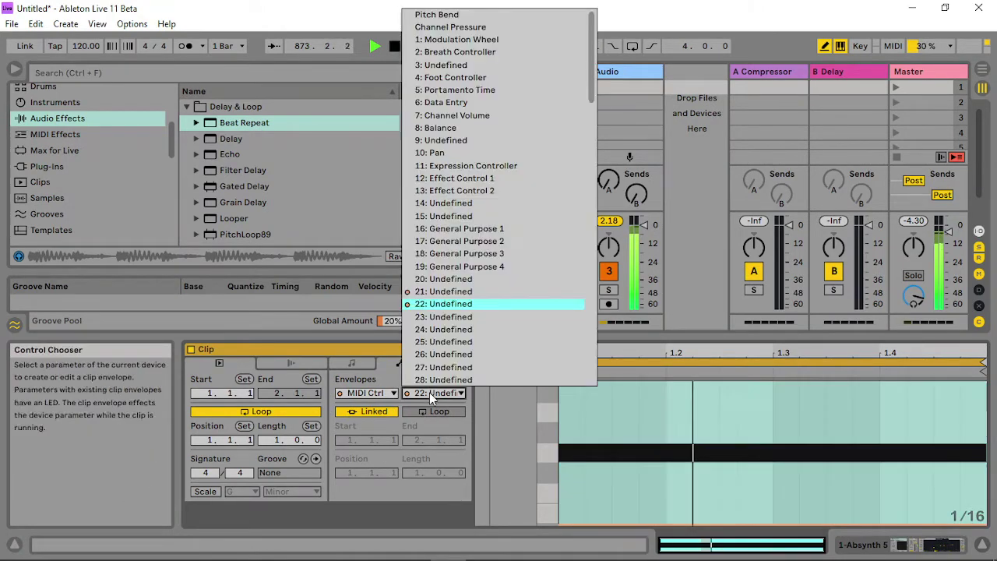
left_click(461, 292)
key("Delete")
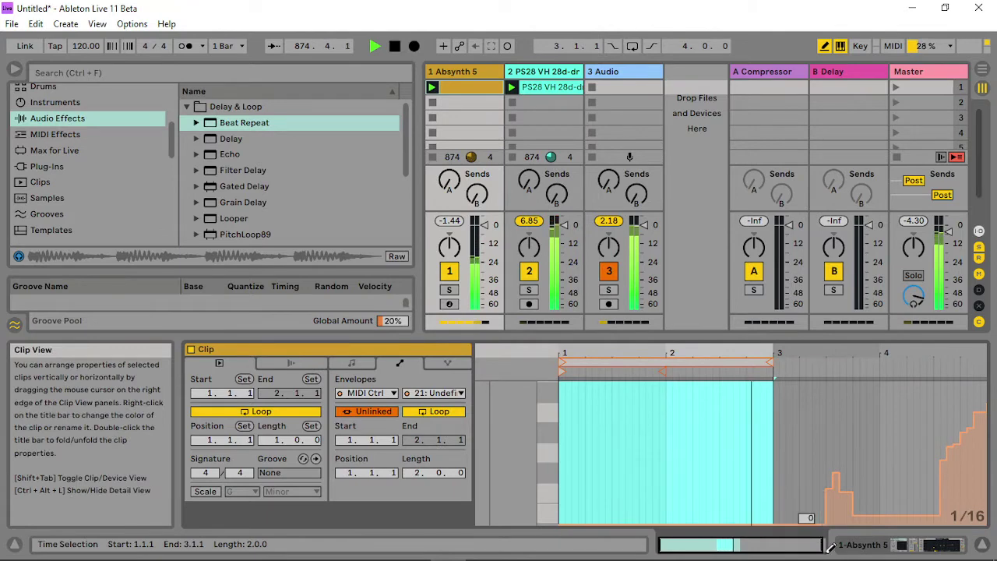
- Reopen the track's Absynth 5 effect, raise the Env: Oscil Amp macro to roughly three quarters and show its parameter assignments
left_click(465, 76)
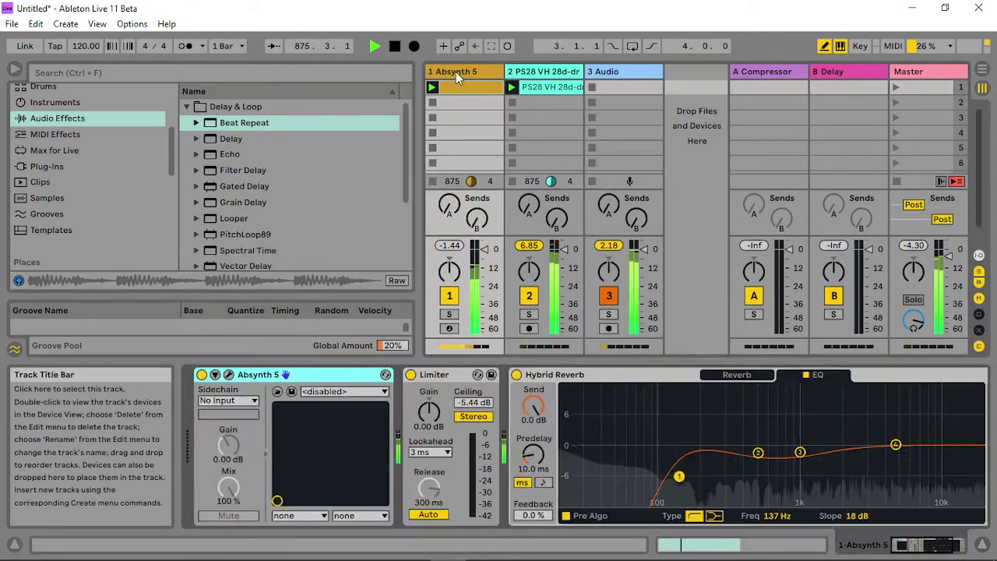
left_click(233, 375)
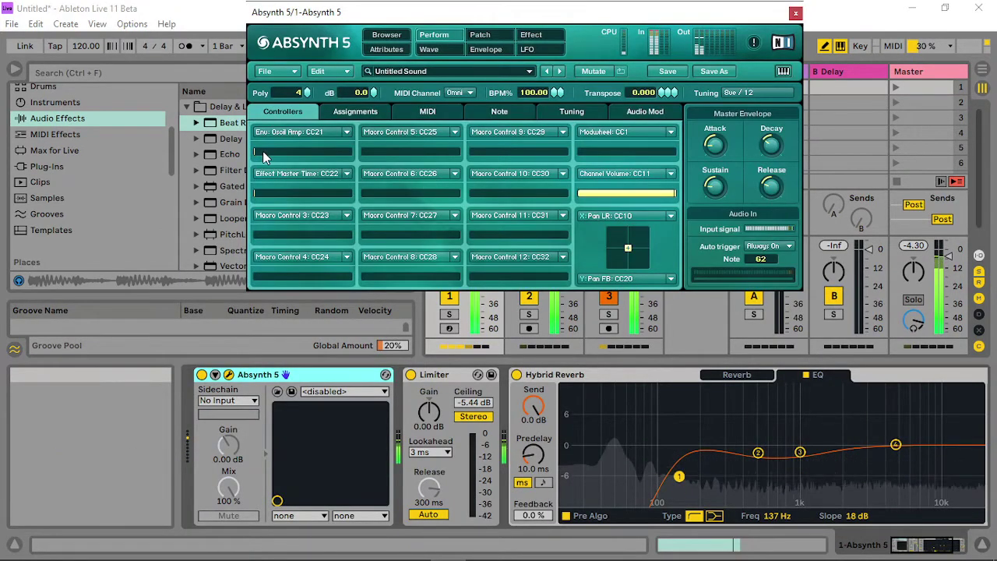
left_click_drag(262, 150, 366, 134)
left_click(367, 112)
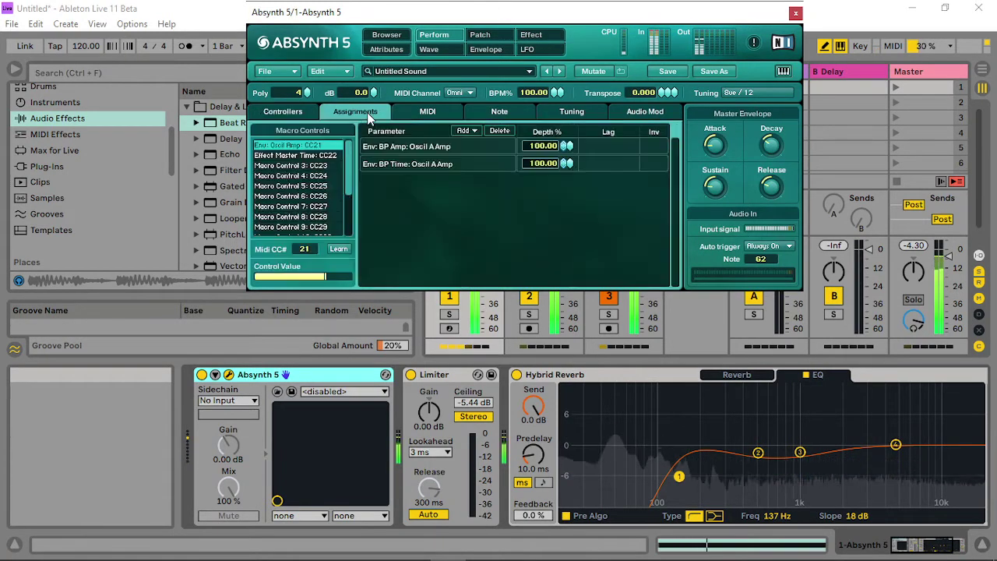
- Set audio modulation group A's gain to -17.90 dB and its Filter Master 1 Freq assignment to depth 13 and lag 58
left_click(635, 116)
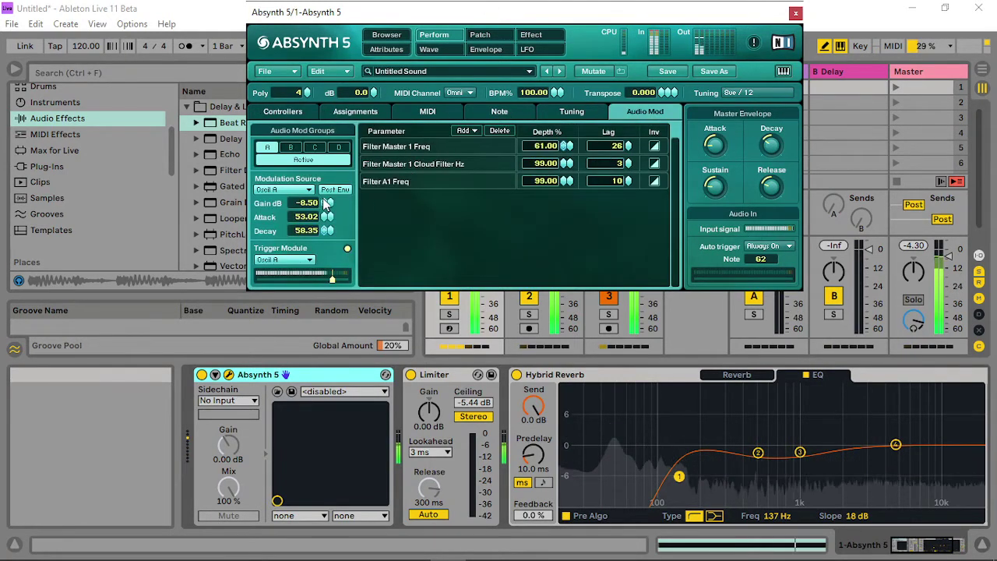
left_click_drag(321, 233, 308, 263)
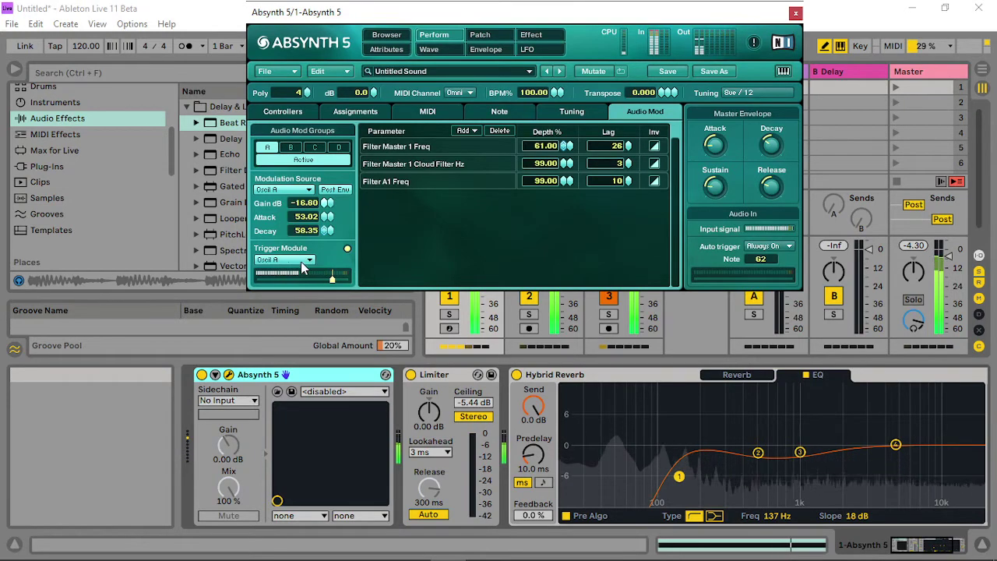
left_click_drag(565, 154, 577, 109)
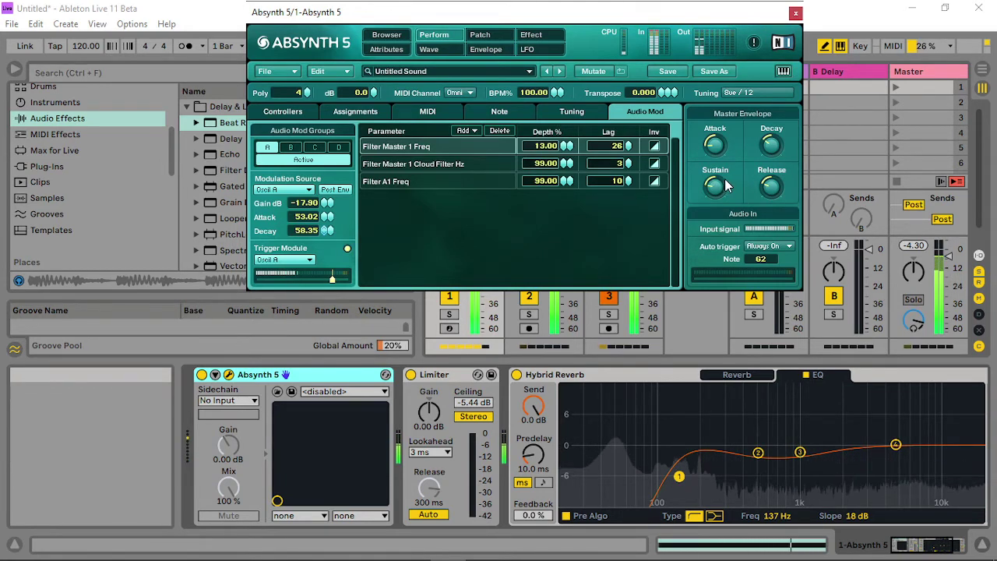
left_click_drag(627, 145, 626, 133)
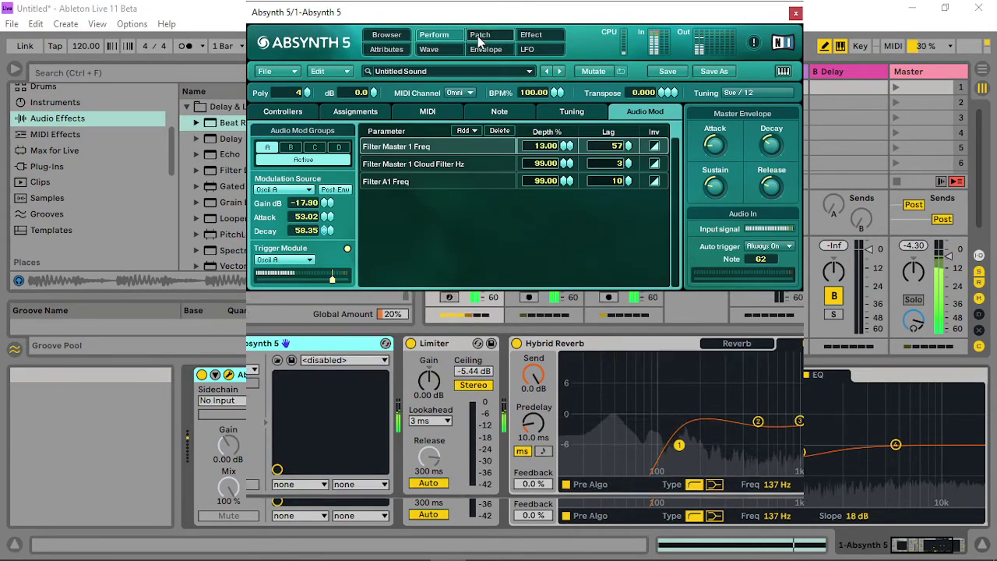
- Check channel A's LPF 2 Pole filter feedback waveshape, then set the master waveshaper's input level to 0.40 dB
left_click(479, 35)
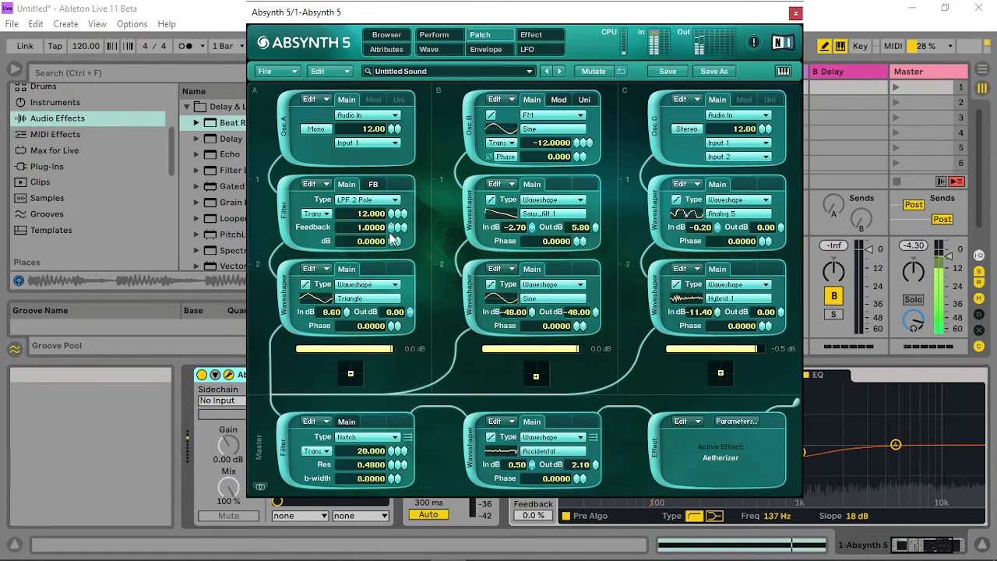
left_click(374, 185)
left_click_drag(393, 226, 391, 246)
left_click_drag(381, 282, 378, 297)
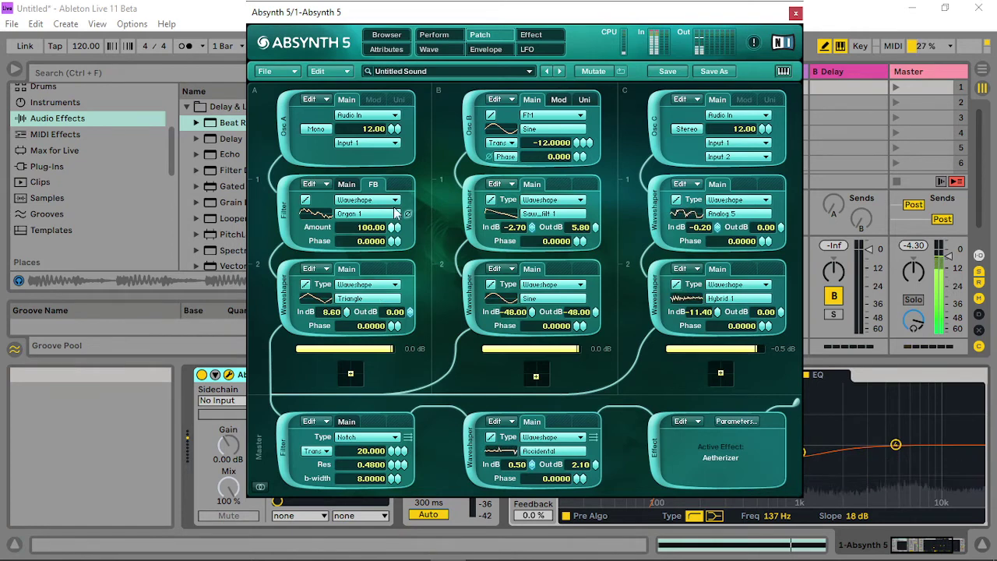
left_click(310, 184)
left_click(345, 188)
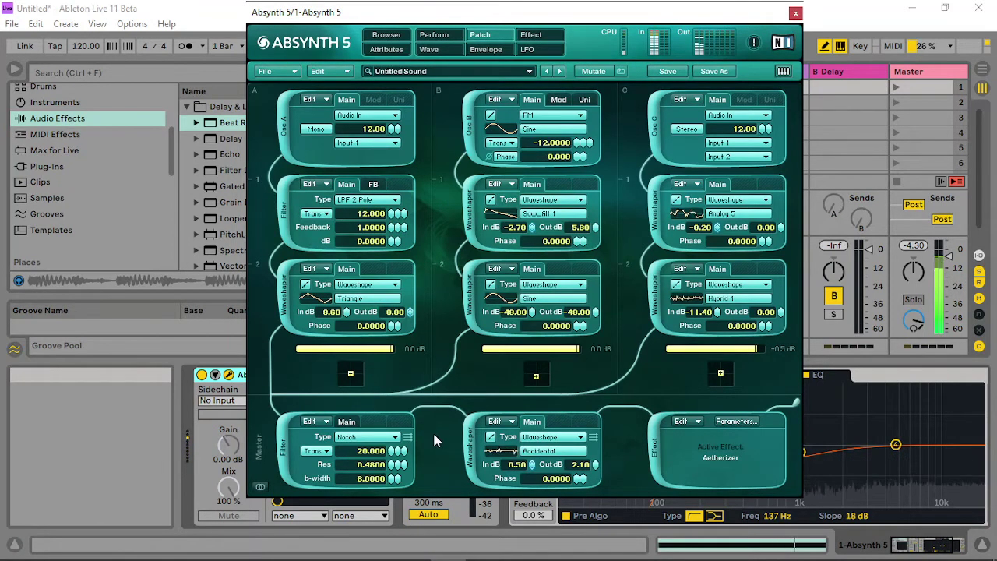
mouse_move(532, 464)
left_mouse_down()
mouse_move(545, 444)
mouse_move(545, 407)
mouse_move(536, 463)
left_mouse_up()
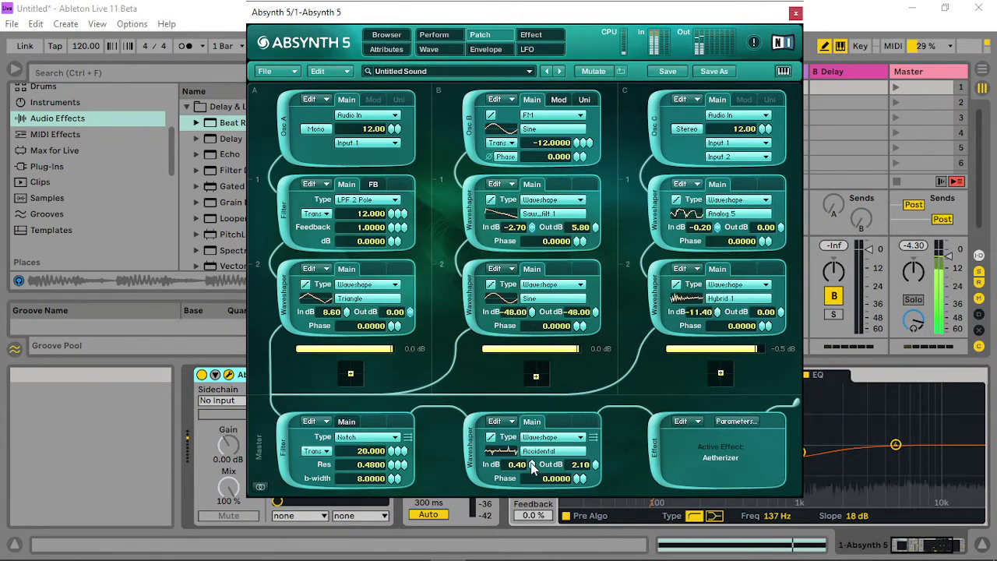
- Adjust the gains of audio modulation groups A and B, leaving group B's gain at -18.00 dB
left_click(436, 35)
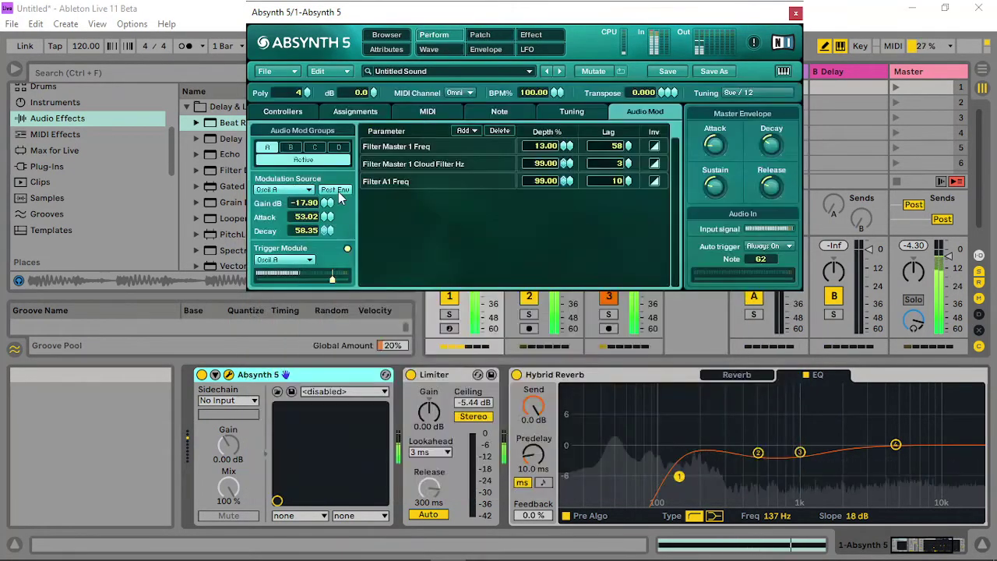
left_click_drag(325, 206, 312, 160)
left_click(290, 147)
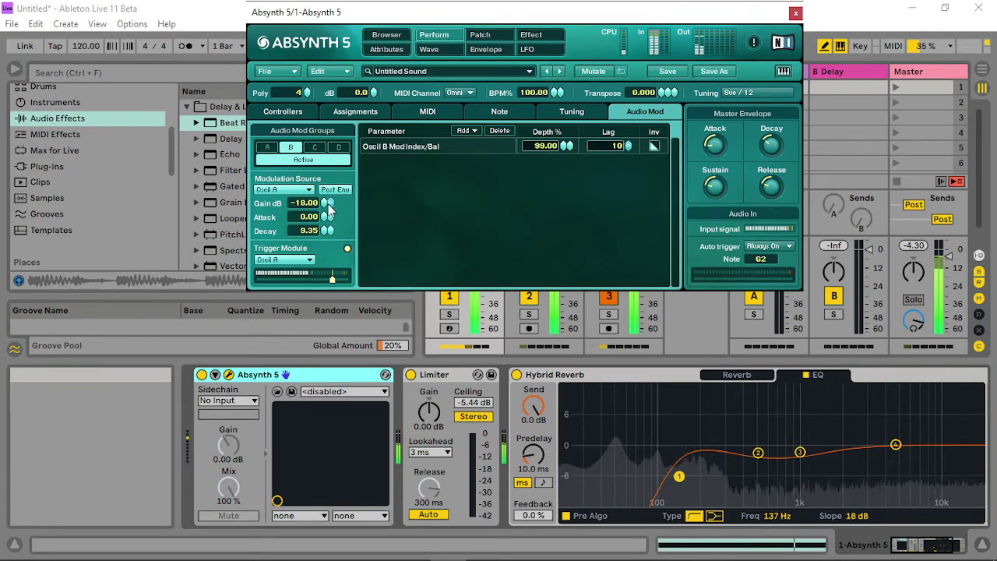
left_click_drag(325, 122, 335, 281)
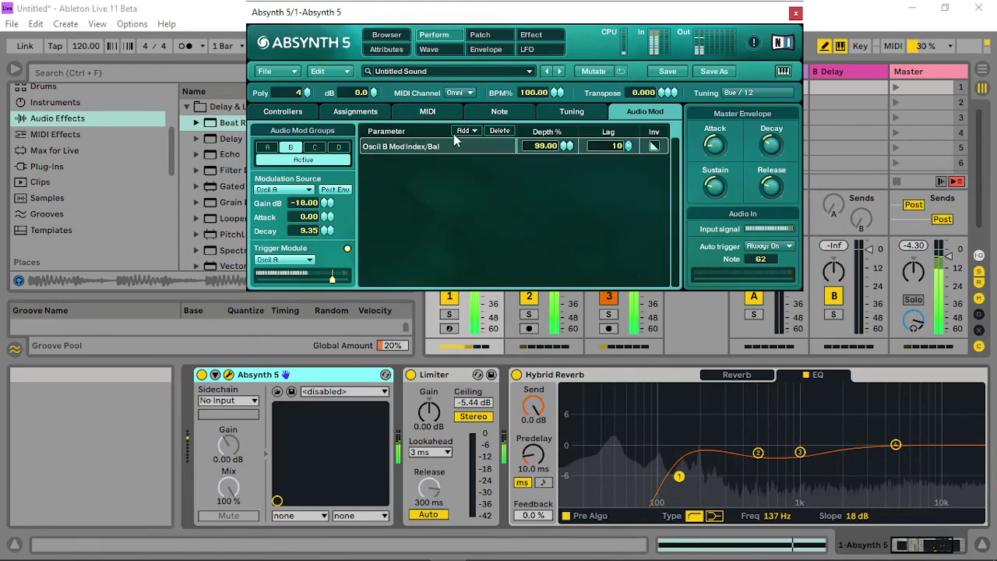
- Reassign the master Notch filter's transposition to Audio Mod B
left_click(480, 34)
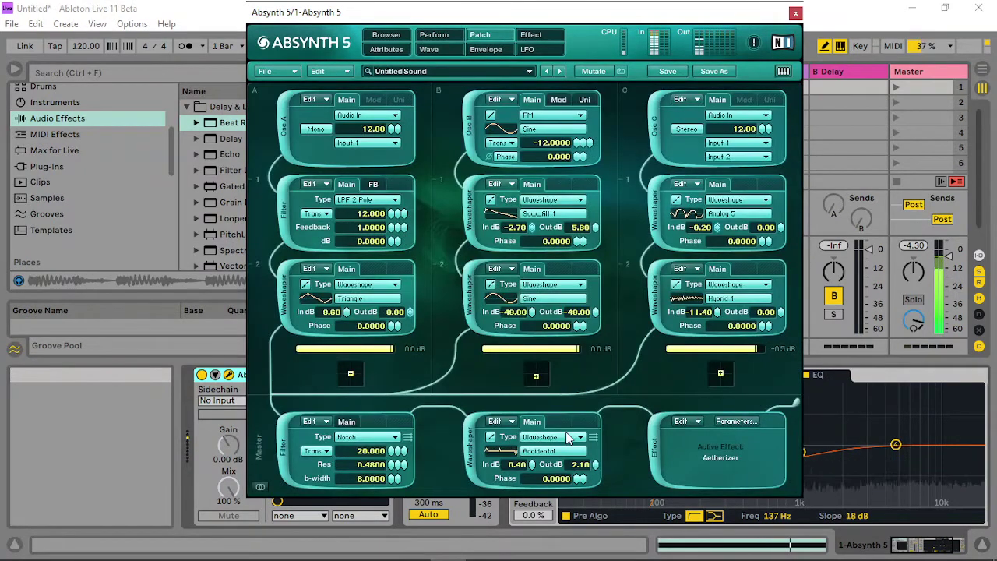
right_click(391, 450)
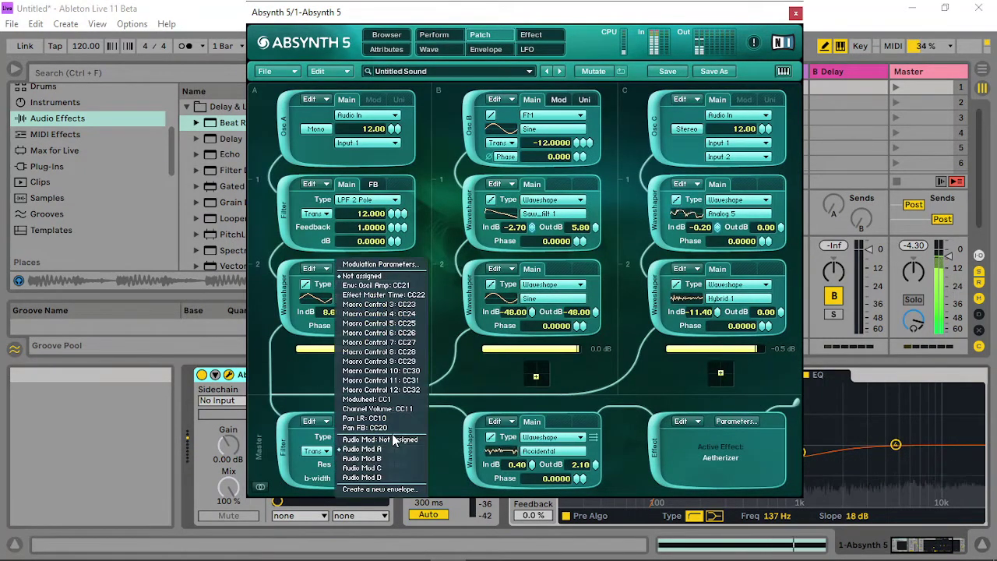
left_click(393, 458)
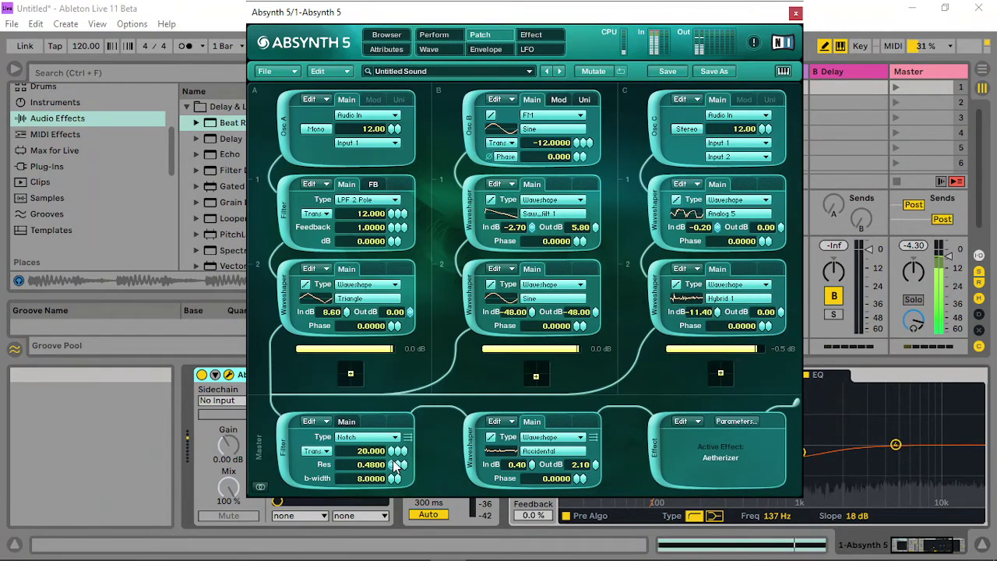
- Raise audio modulation group B's gain to -11.90 dB
left_click(503, 52)
left_click(448, 38)
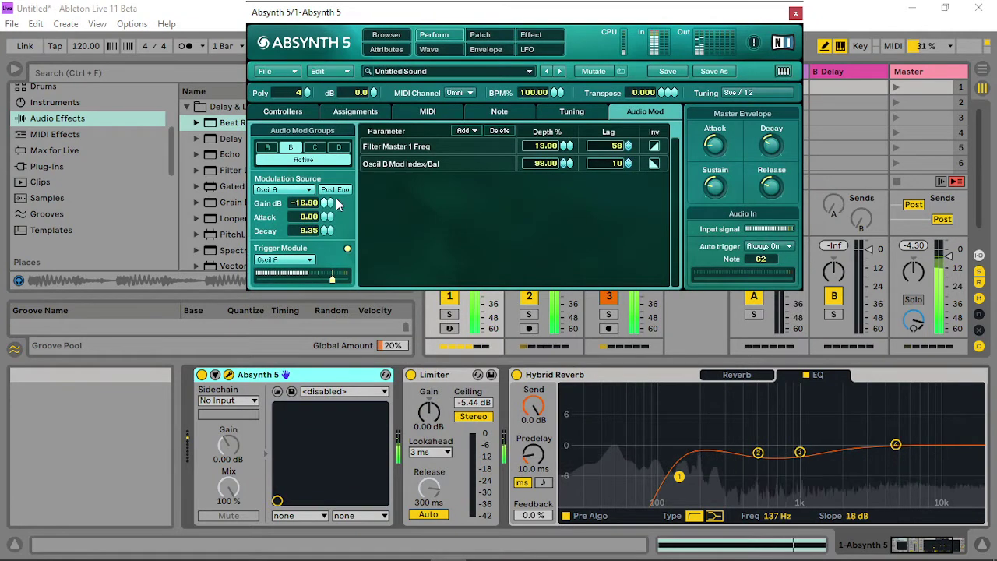
left_click_drag(336, 199, 327, 162)
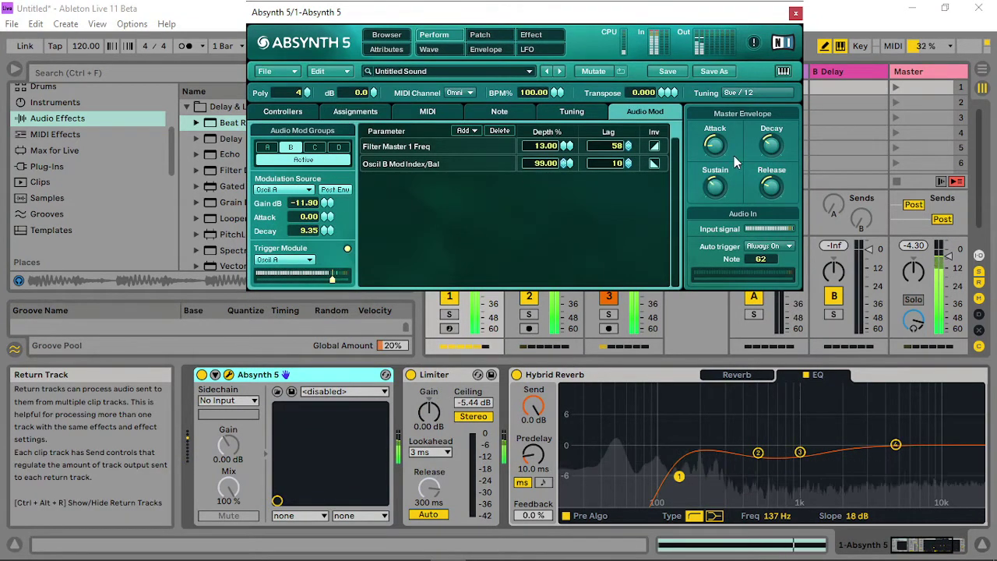
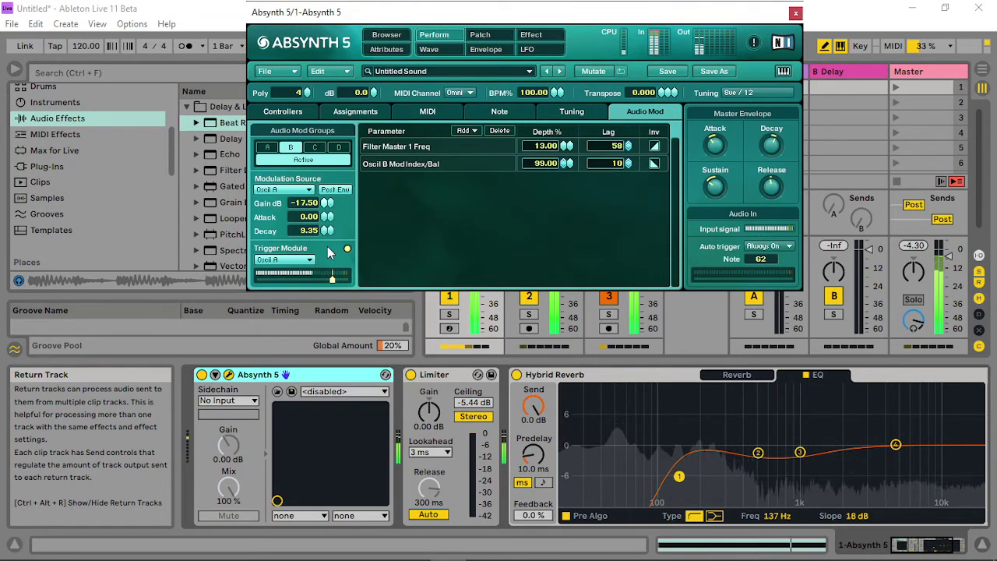
- Sweep audio modulation group A's gain down, then raise it to 2.00 dB
left_click(268, 147)
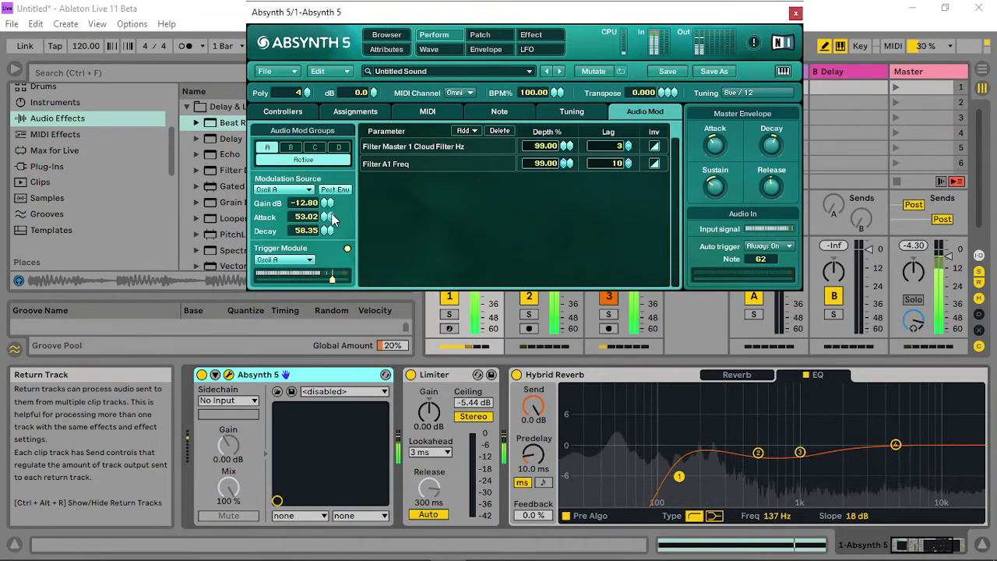
left_click_drag(326, 203, 321, 232)
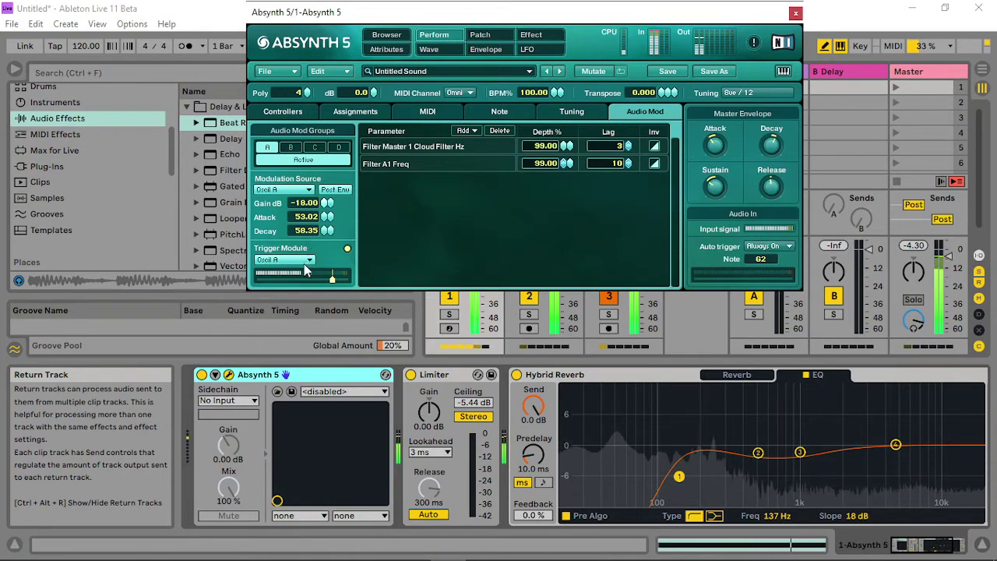
left_click_drag(305, 265, 348, 94)
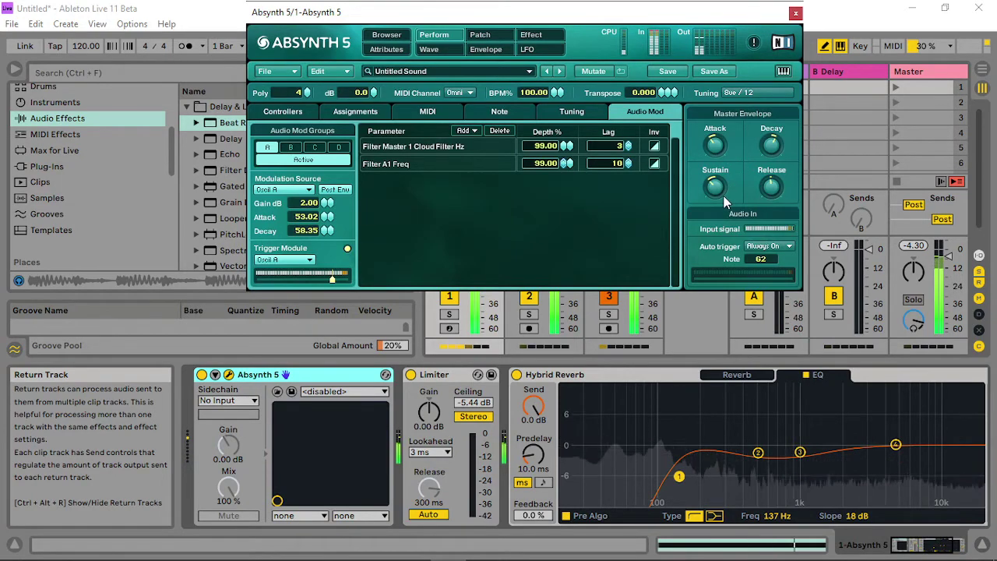
- Lower the input levels of channel A's Triangle waveshaper to -0.20 dB and the master waveshaper to -2.40 dB
left_click(481, 36)
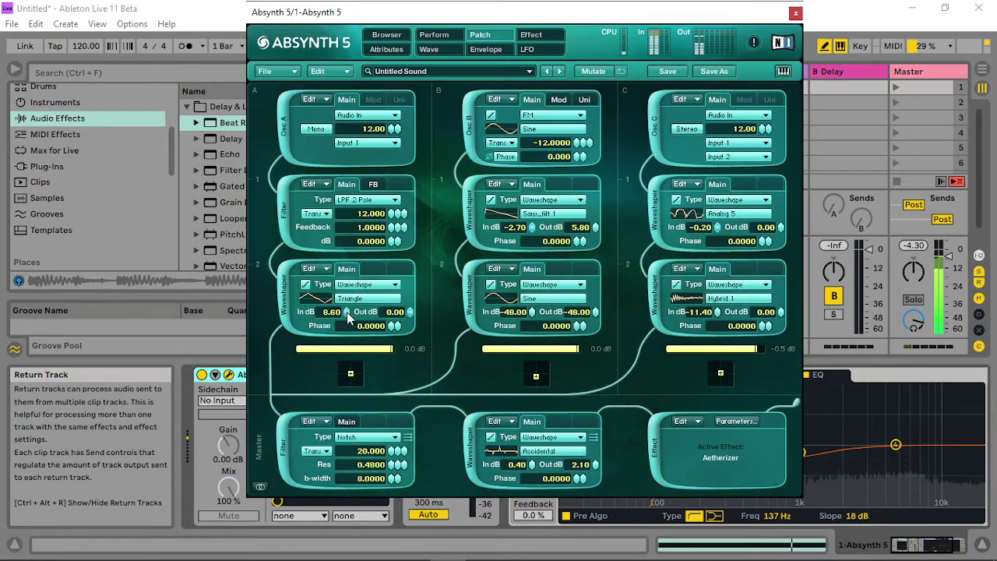
left_click_drag(346, 312, 347, 335)
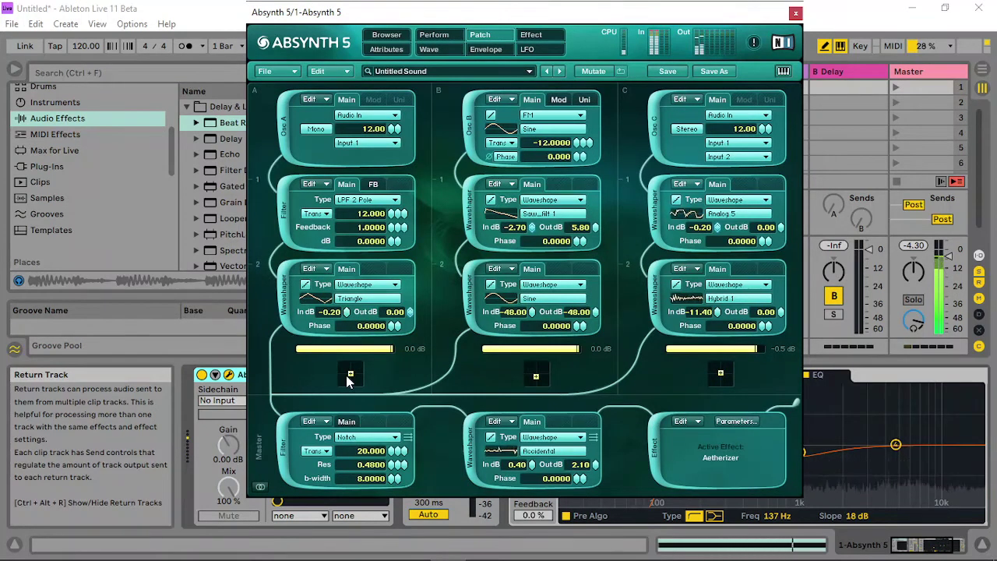
left_click_drag(532, 467, 552, 478)
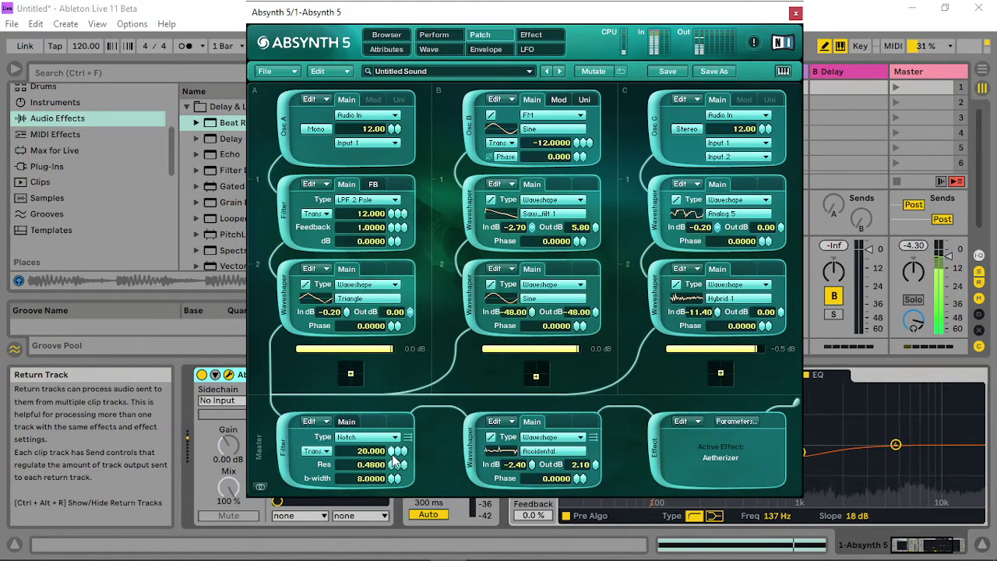
- Set the master Notch filter to transposition 12.000 and resonance 0.3400, and raise channel C's Hybrid 1 waveshaper input to -1.20 dB
left_click_drag(391, 453, 404, 421)
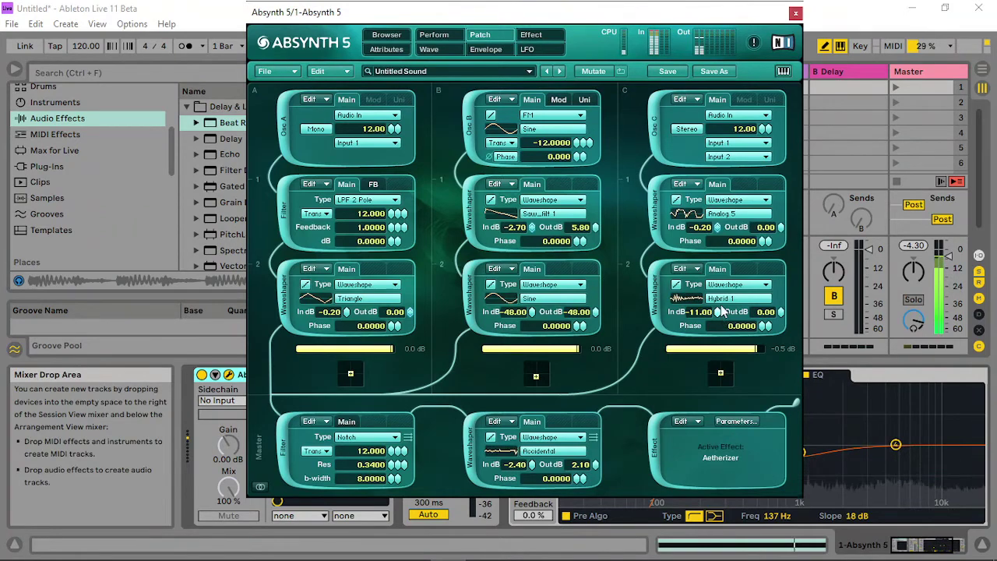
left_click_drag(723, 311, 725, 262)
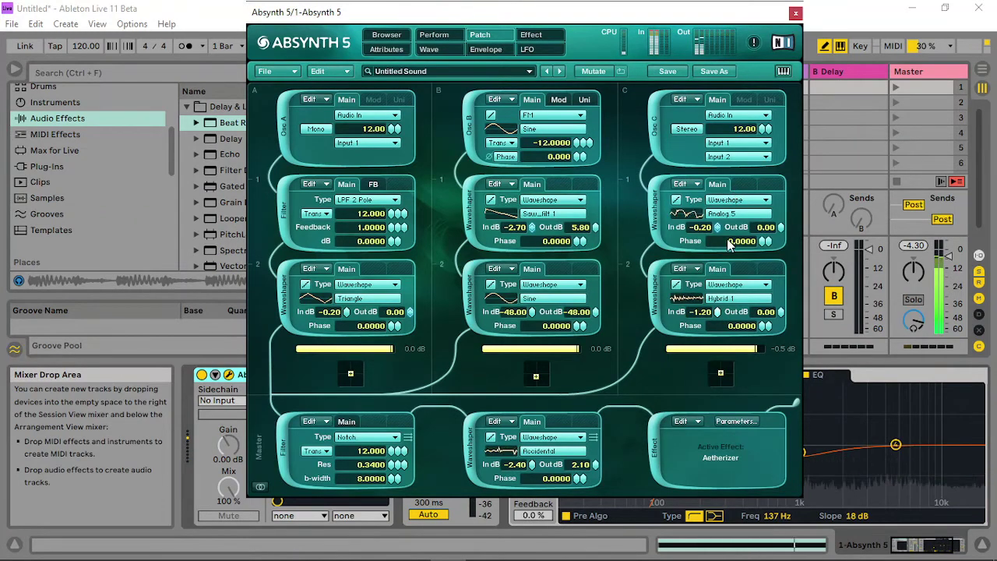
- Audition waves for channel C's second waveshaper and assign the Analog Signals morph wave
left_click(725, 300)
left_click(538, 275)
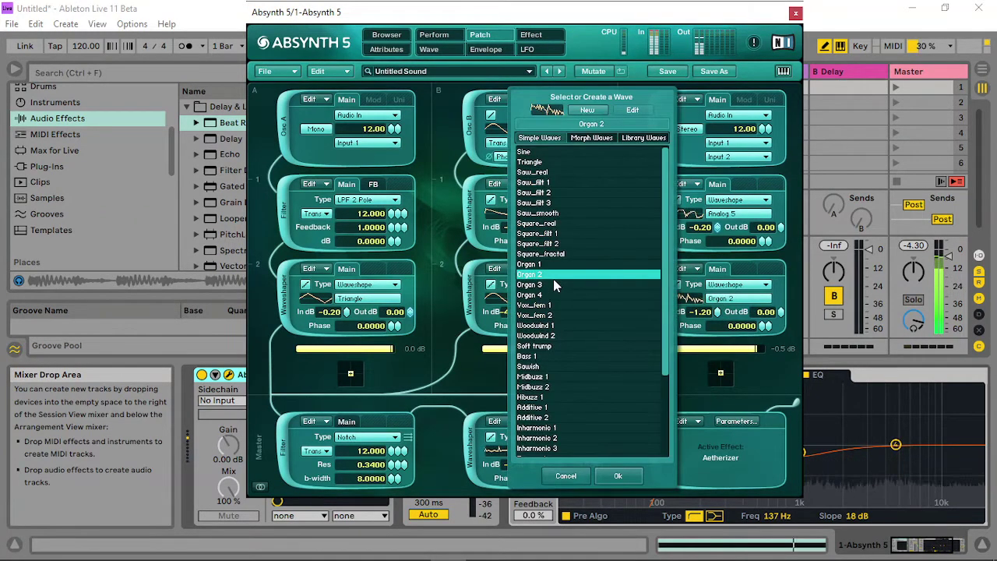
left_click(644, 137)
left_click(550, 173)
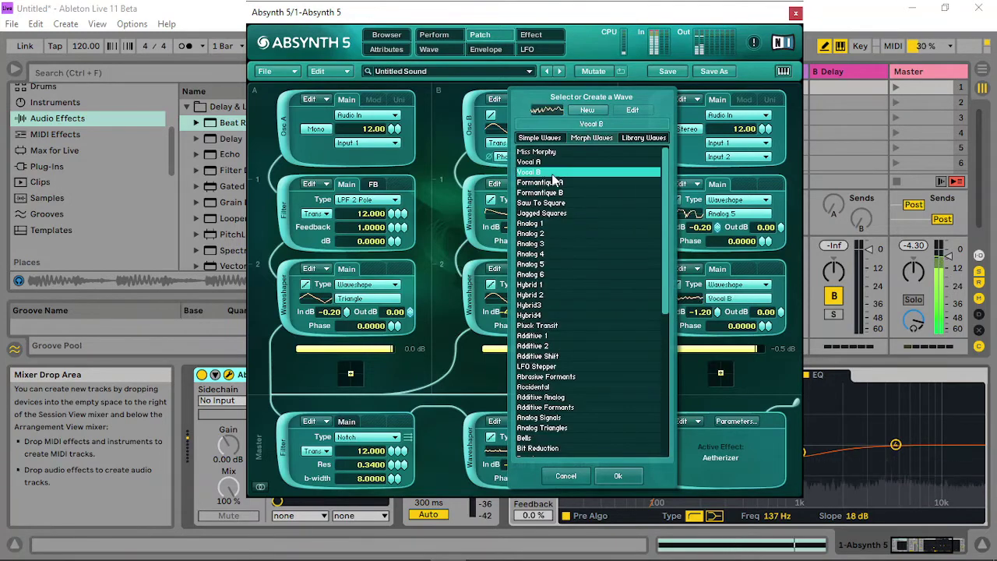
left_click(545, 235)
left_click(580, 388)
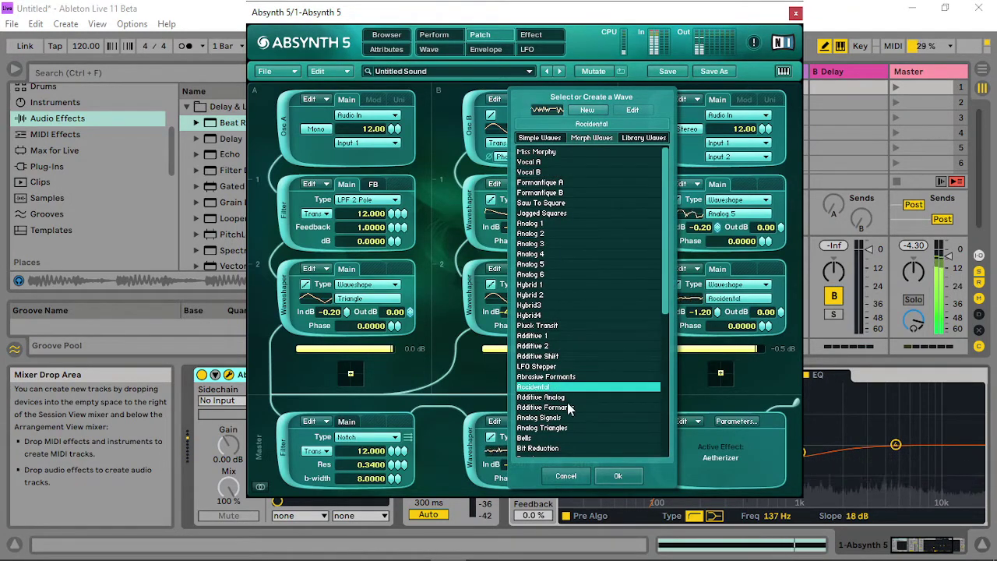
left_click(553, 419)
left_click(617, 476)
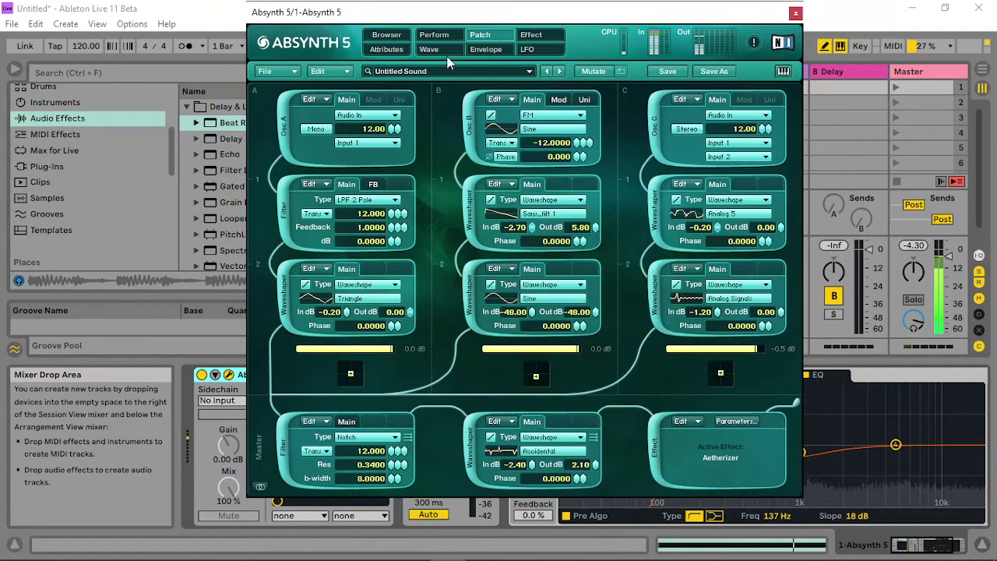
- Set the Aetherizer's master time to 0.013 and its tone transposition to 24.000
left_click(440, 36)
left_click(282, 111)
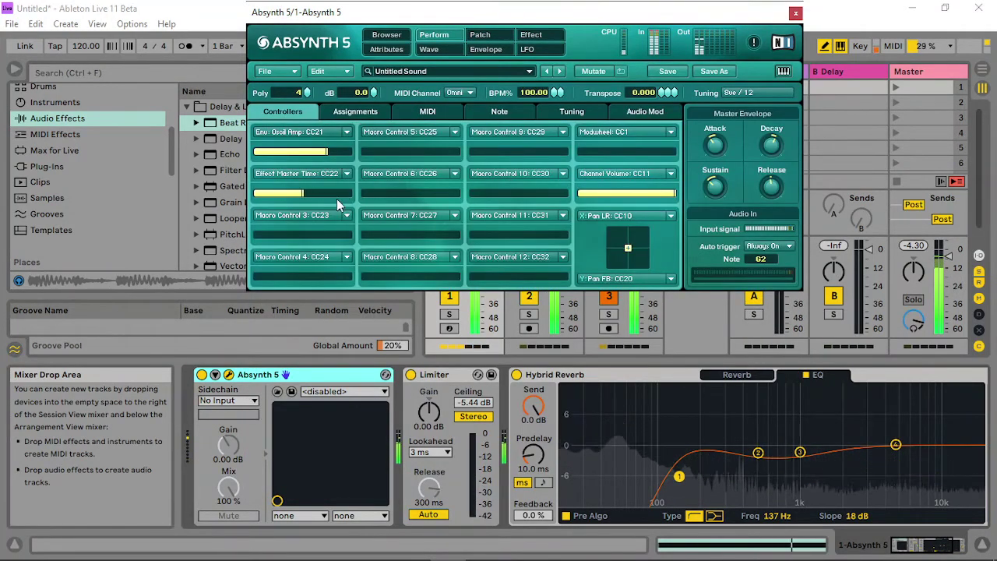
left_click(530, 35)
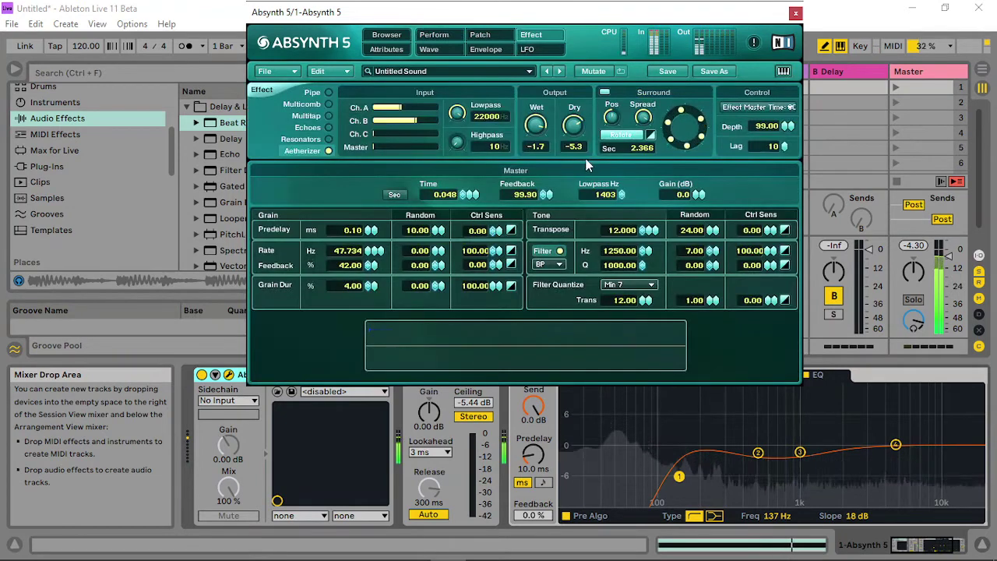
left_click_drag(468, 199, 460, 225)
left_click_drag(642, 229, 651, 211)
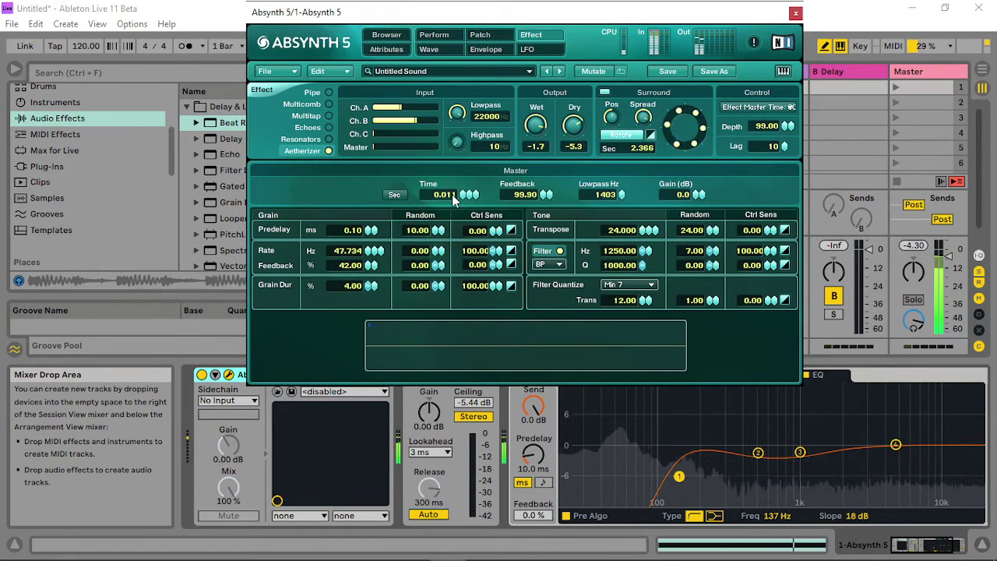
left_click_drag(463, 195, 476, 189)
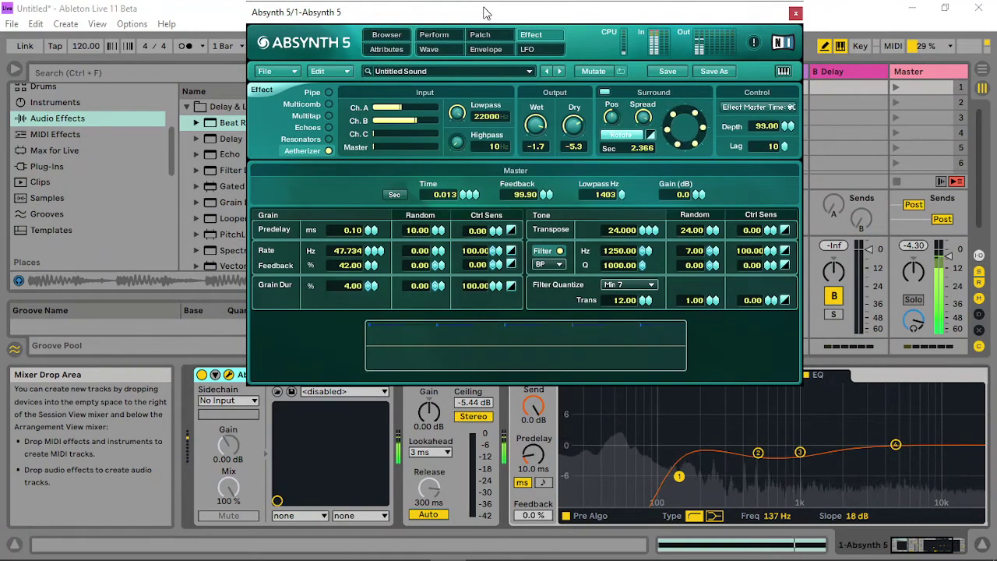
- Raise the Effect Master Time macro control to roughly three quarters of its range
left_click(434, 36)
left_click_drag(289, 196, 333, 191)
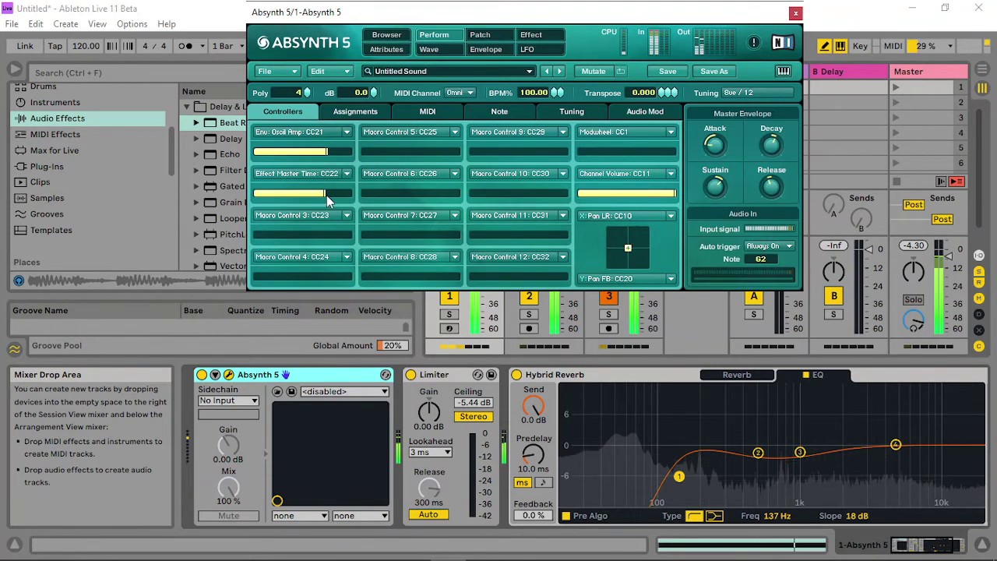
- Set the Aetherizer's grain rate to 71.520 Hz and its master lowpass to 3536 Hz
left_click(518, 38)
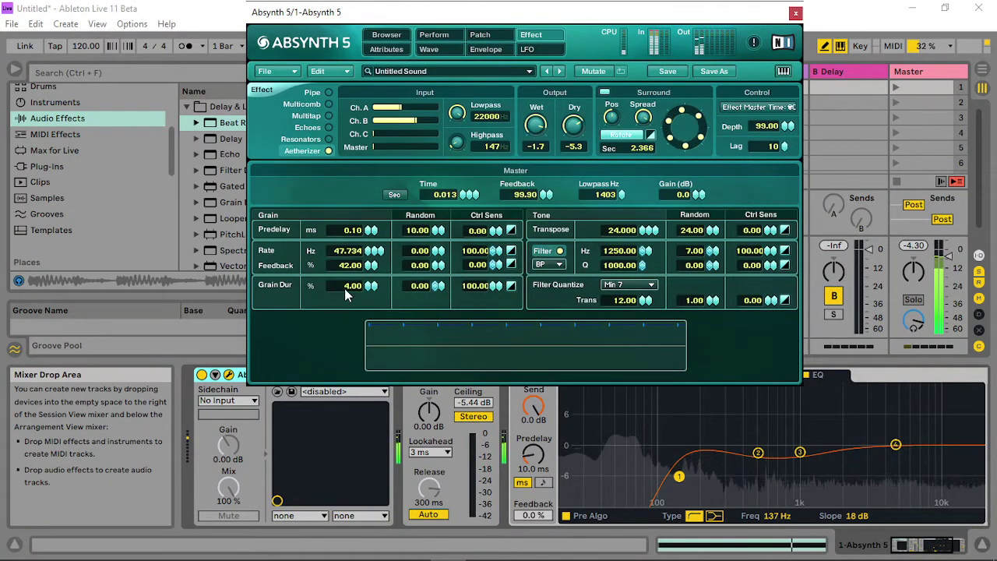
left_click_drag(367, 256, 385, 248)
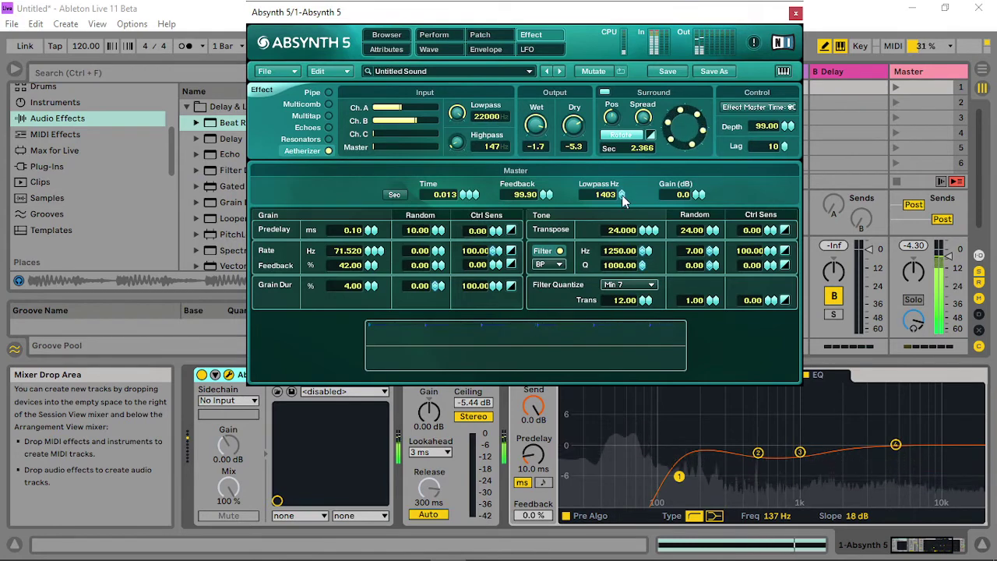
left_click_drag(621, 196, 651, 183)
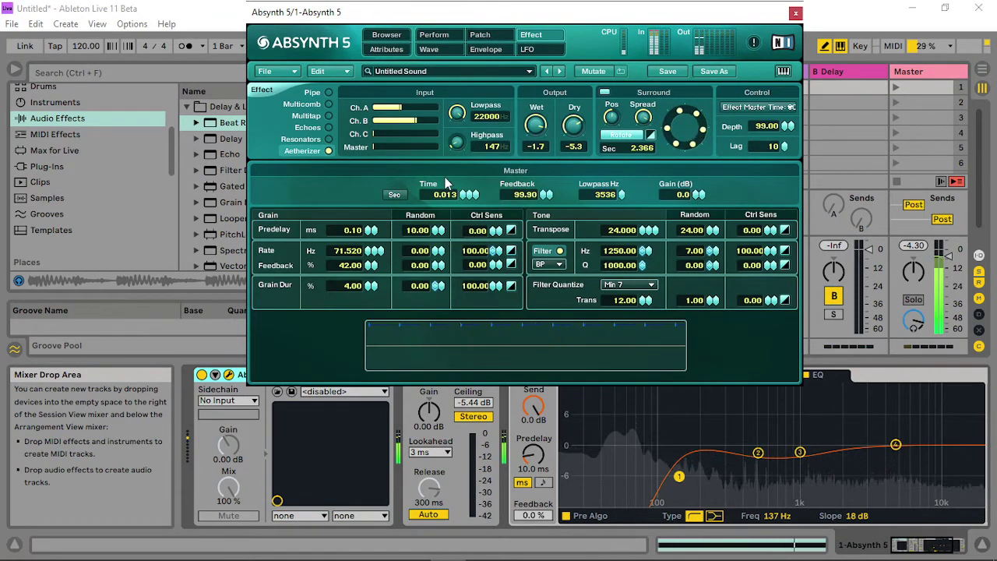
- Set the Aetherizer's input highpass to 10 Hz, wet output to -0.0 and master time to 0.012
mouse_move(460, 199)
left_mouse_down()
mouse_move(486, 185)
mouse_move(460, 190)
left_mouse_up()
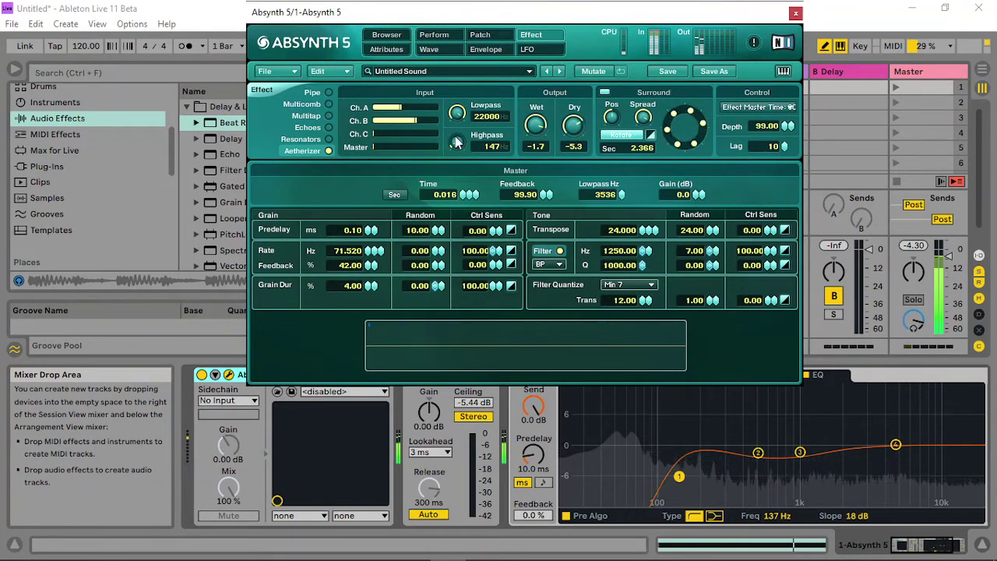
left_click_drag(538, 123, 546, 55)
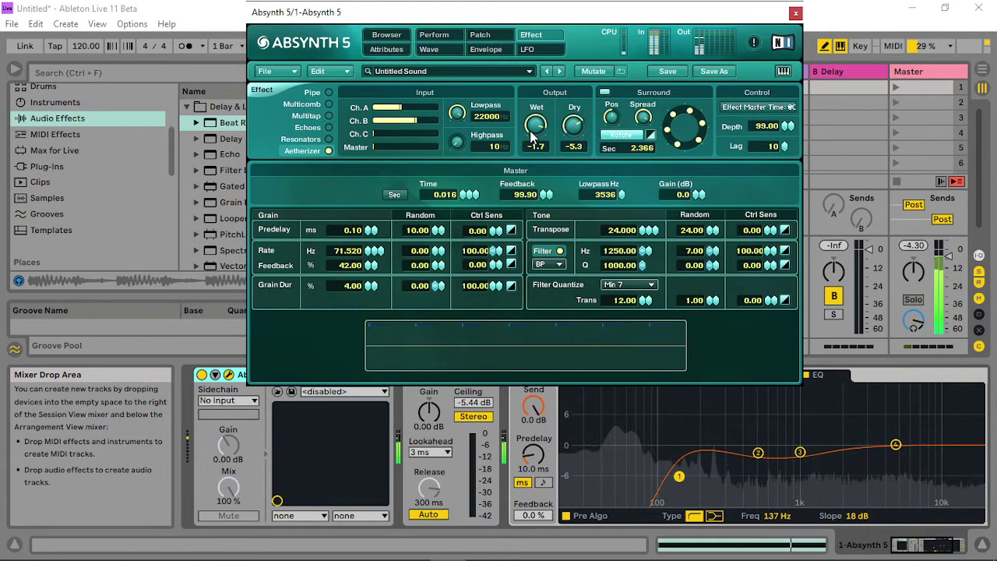
left_click_drag(532, 132, 527, 65)
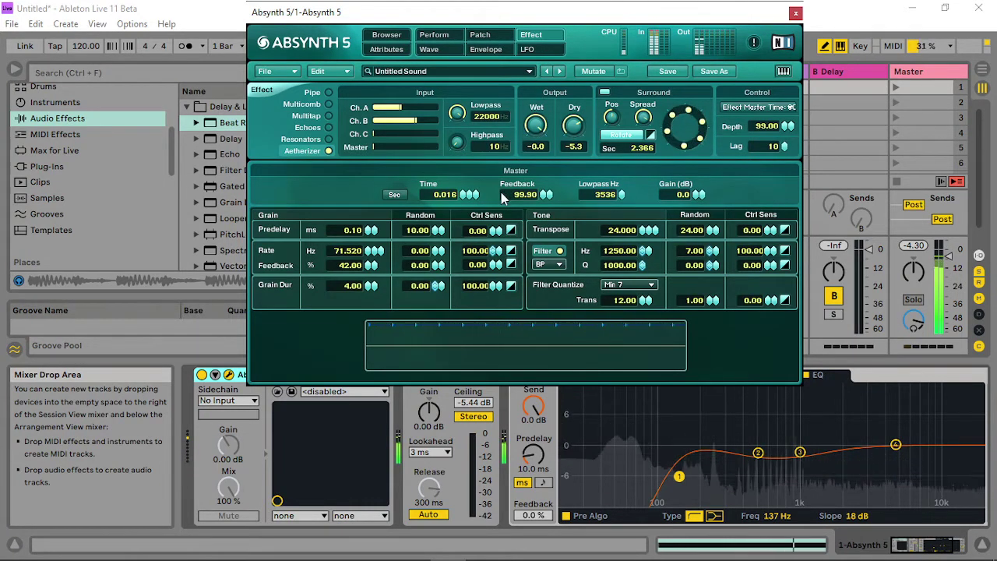
left_click_drag(469, 194, 462, 195)
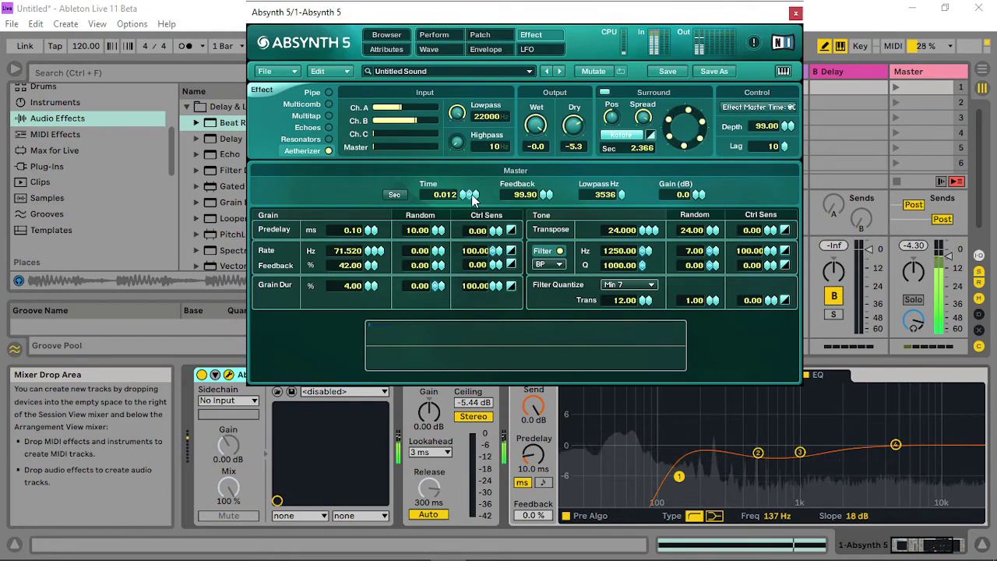
- Assign the Aetherizer's master time to Audio Mod A
right_click(470, 195)
left_click(469, 337)
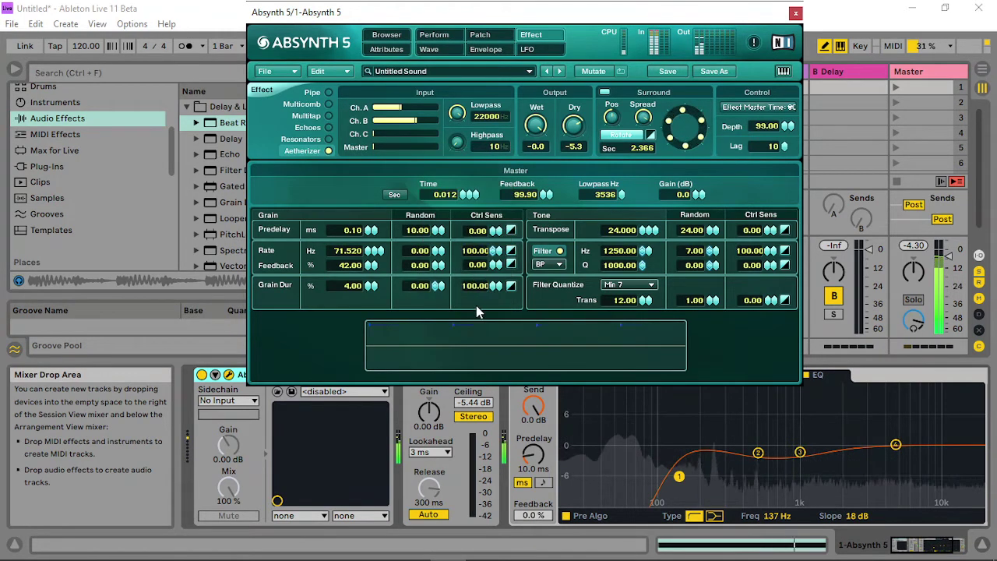
- Set Effect Time's lag to 147 and modulation group A's gain to -7.10 dB, attack 12.02 and decay 14.35, then close the plug-in window
left_click(434, 36)
left_click(645, 111)
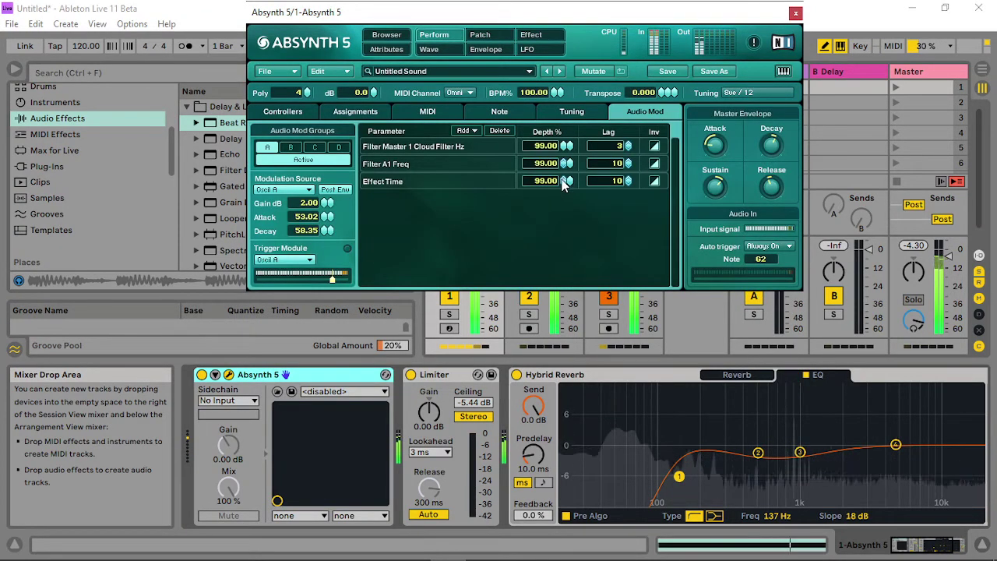
left_click_drag(629, 186, 632, 92)
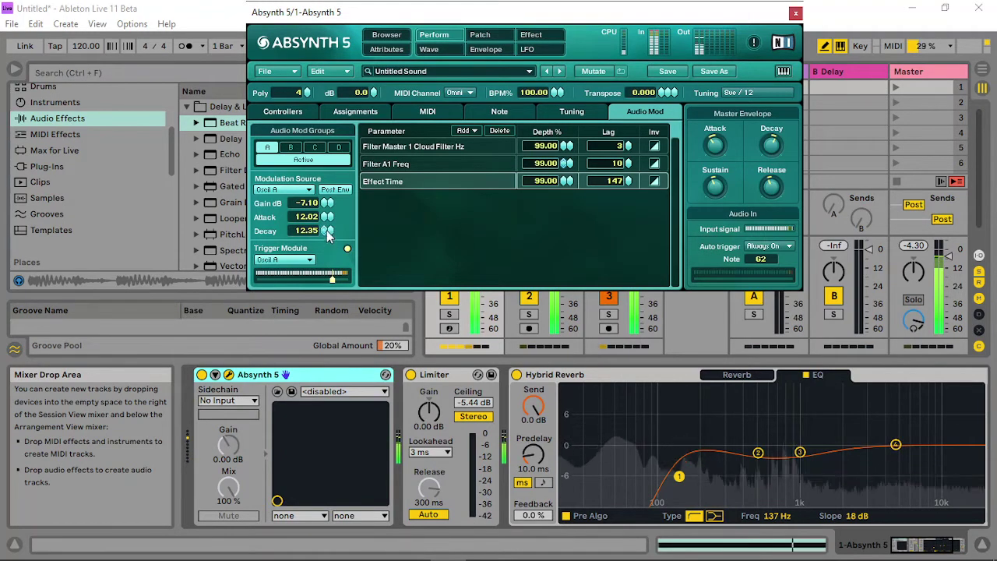
left_click_drag(327, 231, 332, 232)
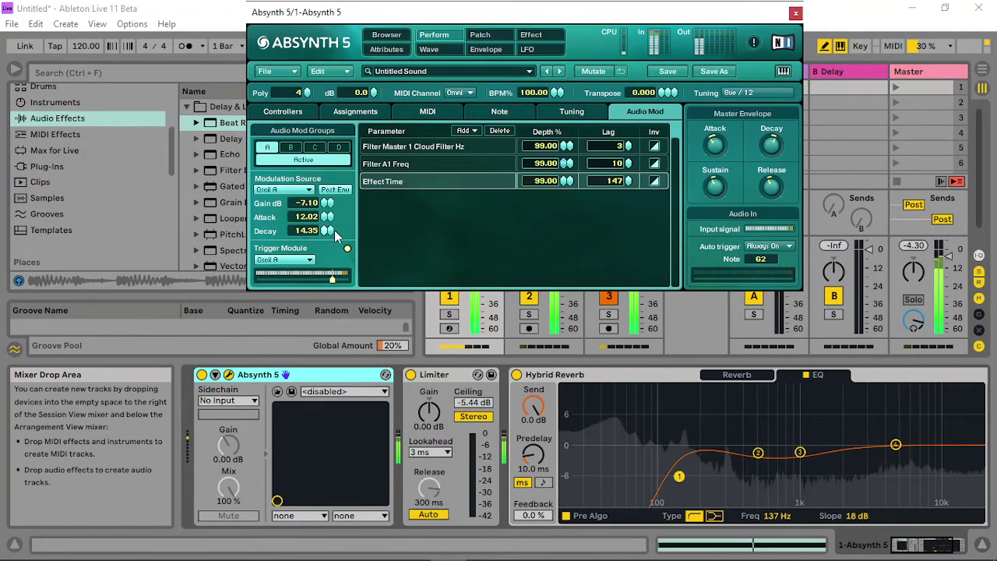
left_click(796, 12)
- Insert a new audio track and load KING WILLY.wav from the COOL SAMPLES folder into its first clip slot
right_click(687, 75)
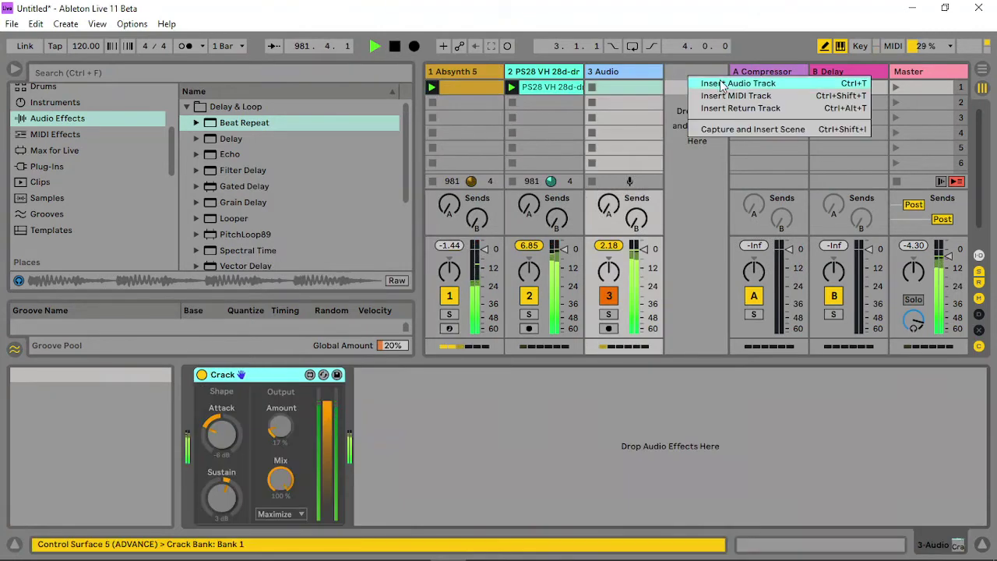
left_click(709, 84)
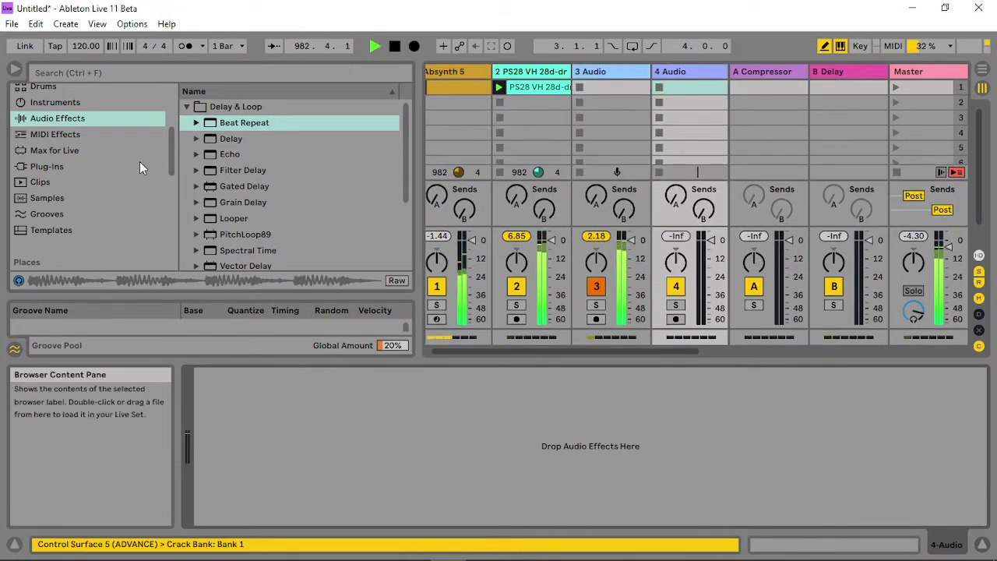
scroll(107, 185, "down", 3)
left_click(80, 231)
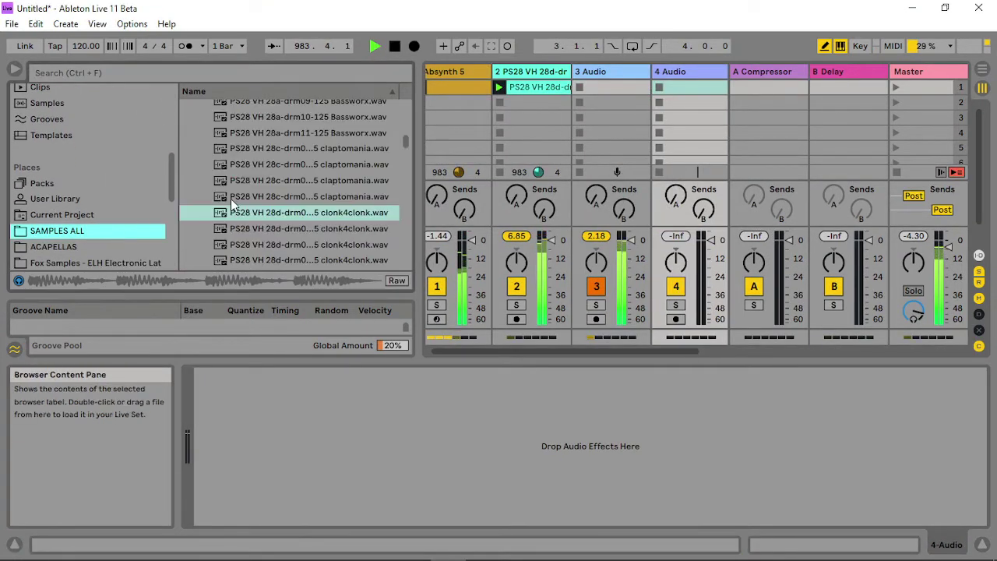
scroll(90, 233, "down", 3)
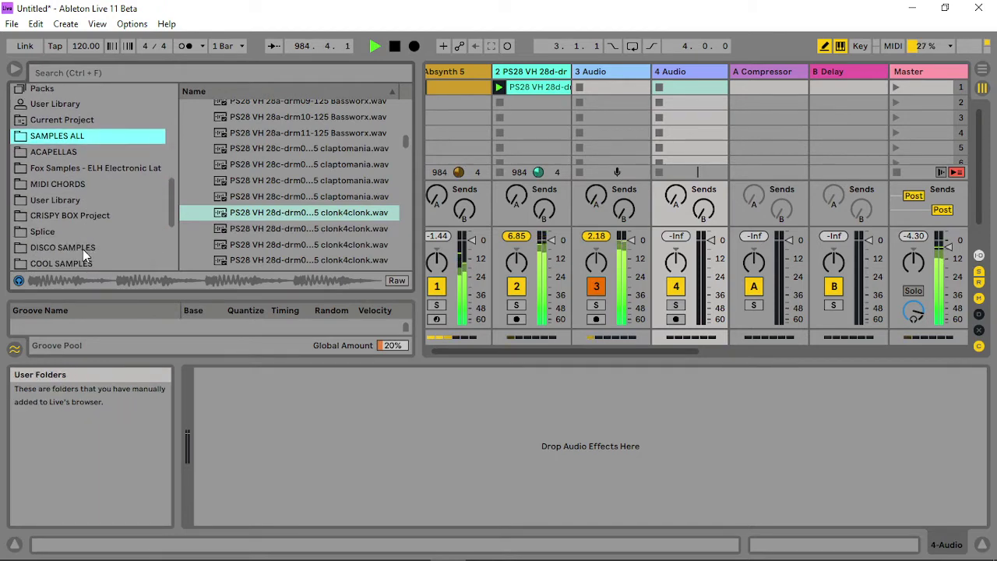
scroll(83, 250, "down", 1)
left_click(78, 236)
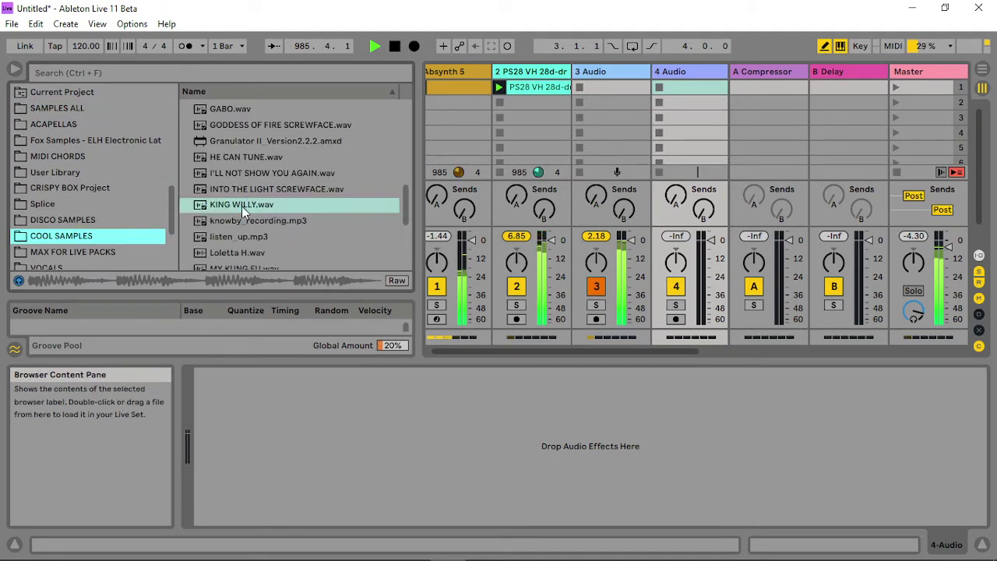
left_click_drag(241, 206, 633, 91)
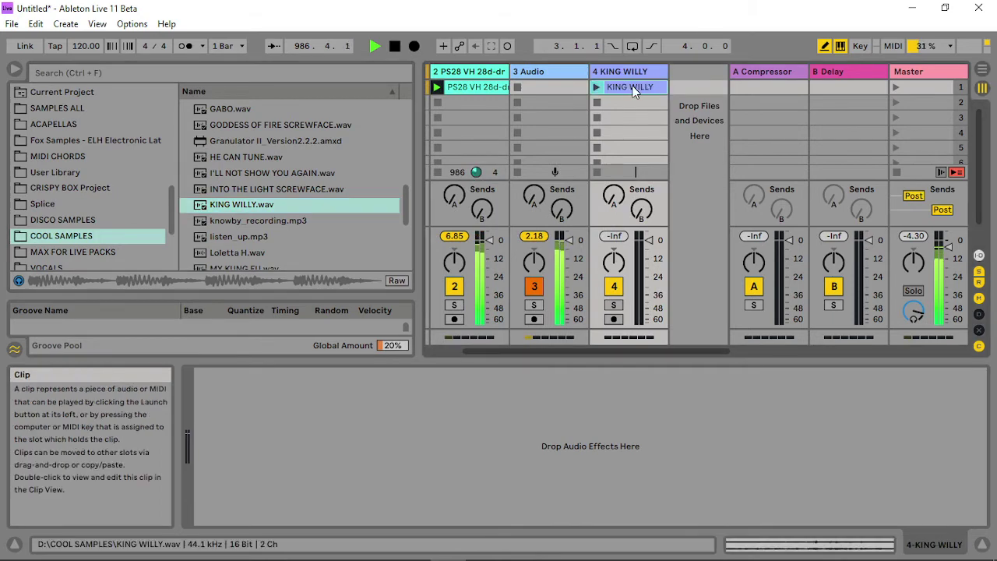
- Loop the KING WILLY clip from 22.3.1 with a loop length of 1.2.0
double_click(632, 91)
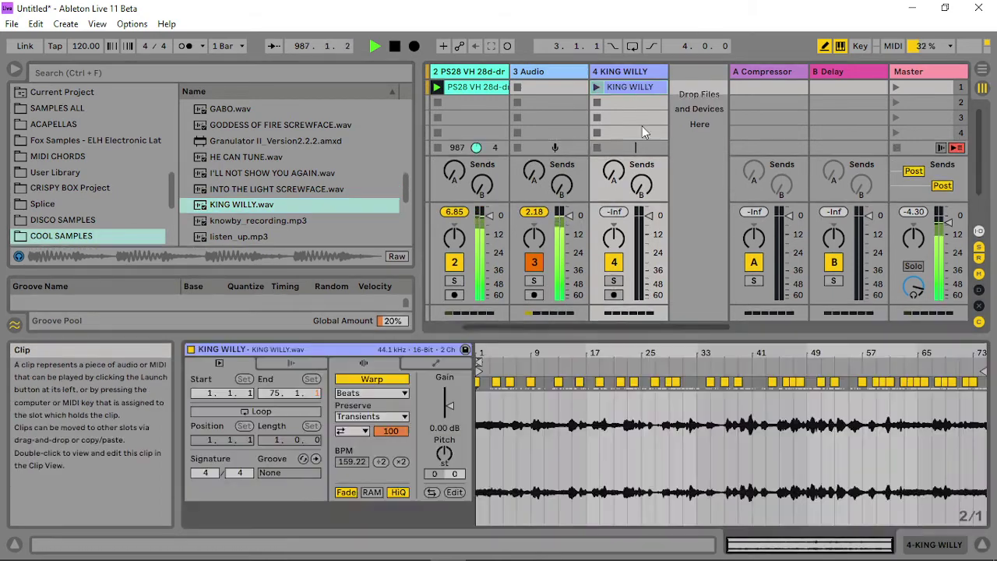
left_click(285, 411)
left_click_drag(486, 360, 630, 409)
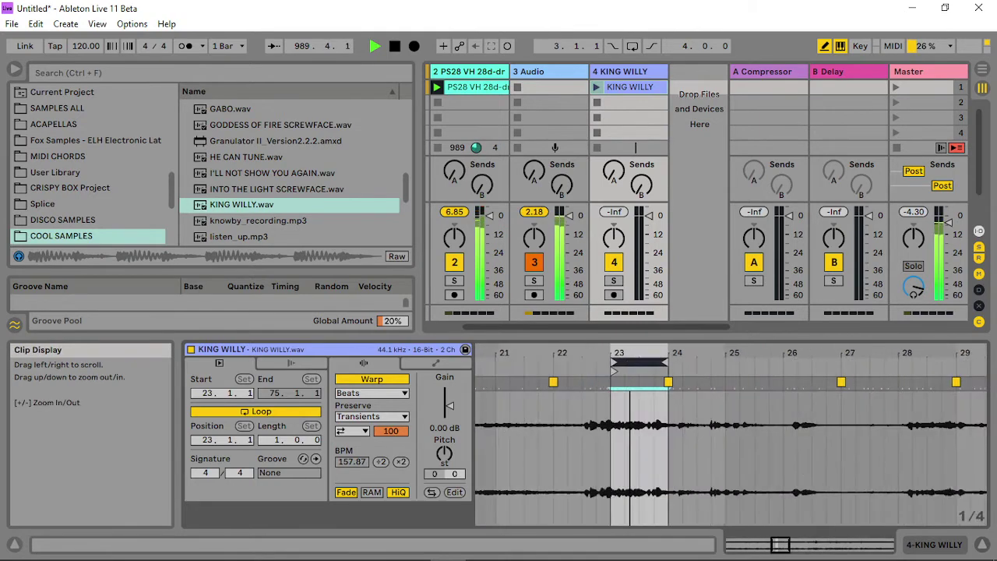
mouse_move(634, 359)
left_mouse_down()
mouse_move(584, 368)
mouse_move(667, 361)
left_mouse_up()
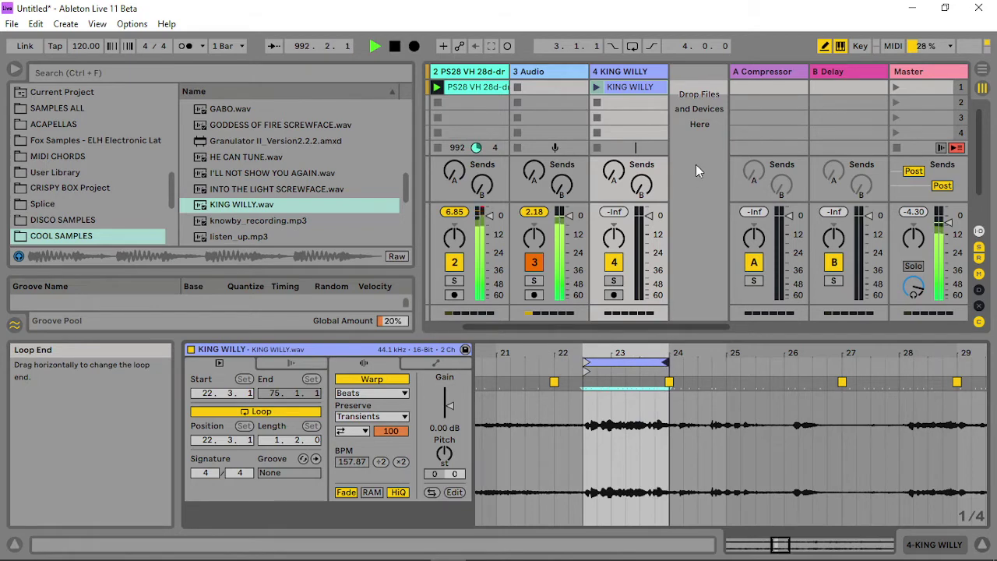
- Route the KING WILLY track's audio output to 1-Absynth 5 and launch its looped clip
left_click(985, 545)
left_click(617, 330)
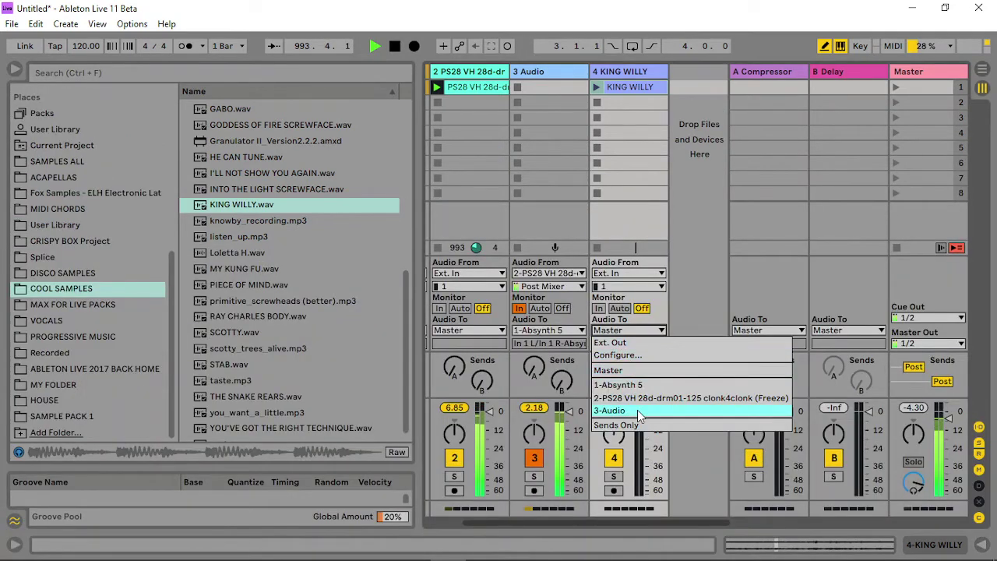
left_click(629, 384)
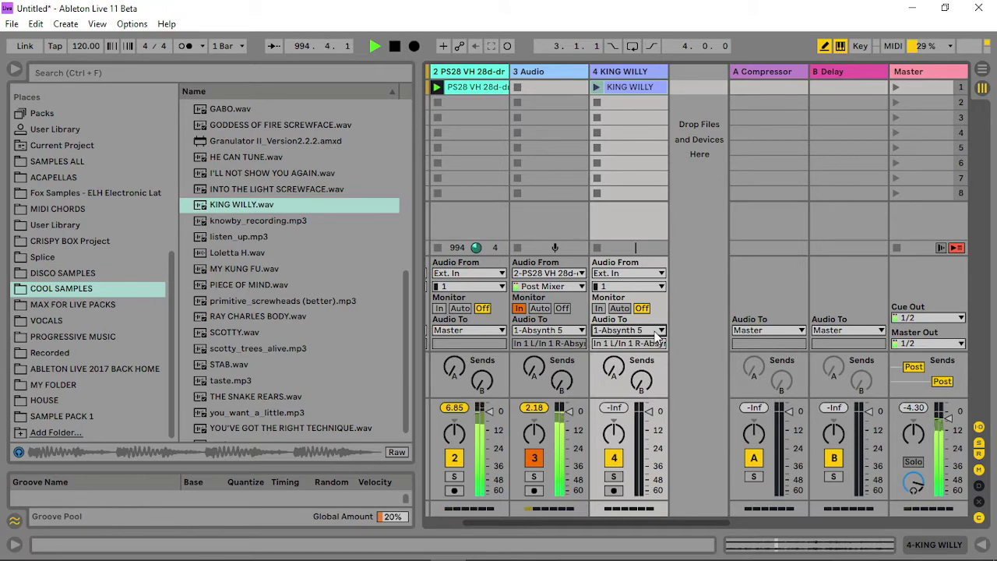
double_click(638, 85)
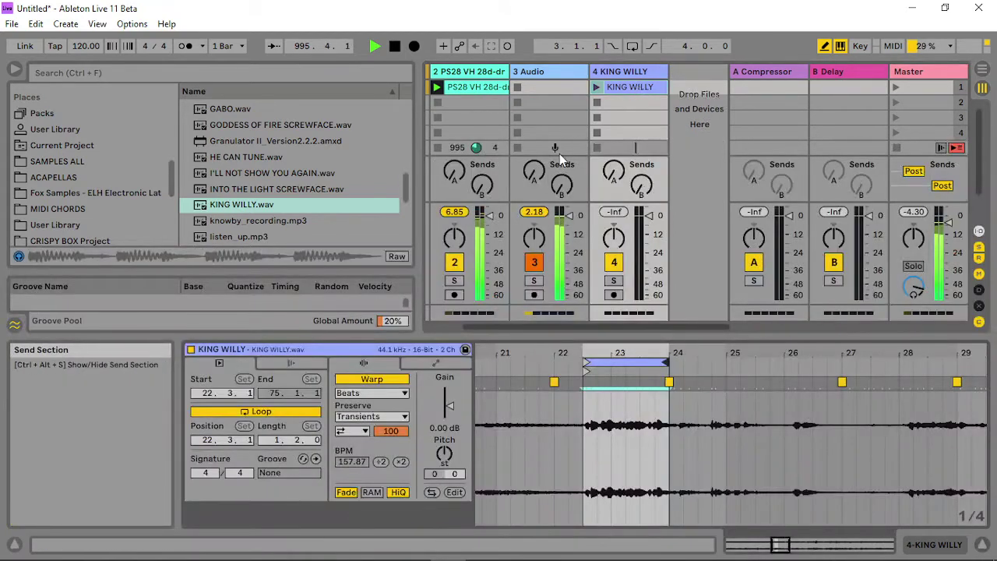
left_click(597, 87)
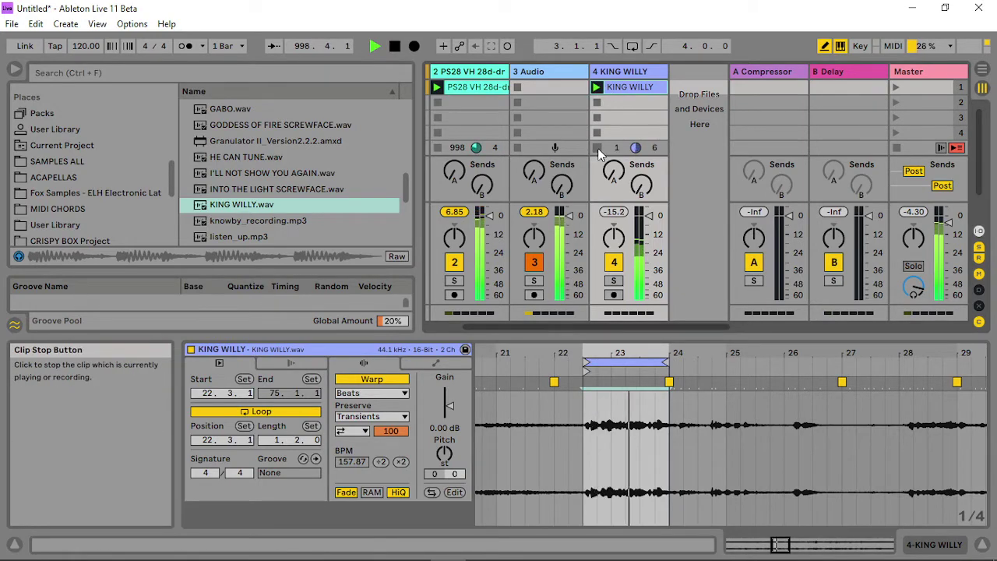
- Select the Absynth 5 track and open the Absynth 5 plug-in window
left_click(537, 71)
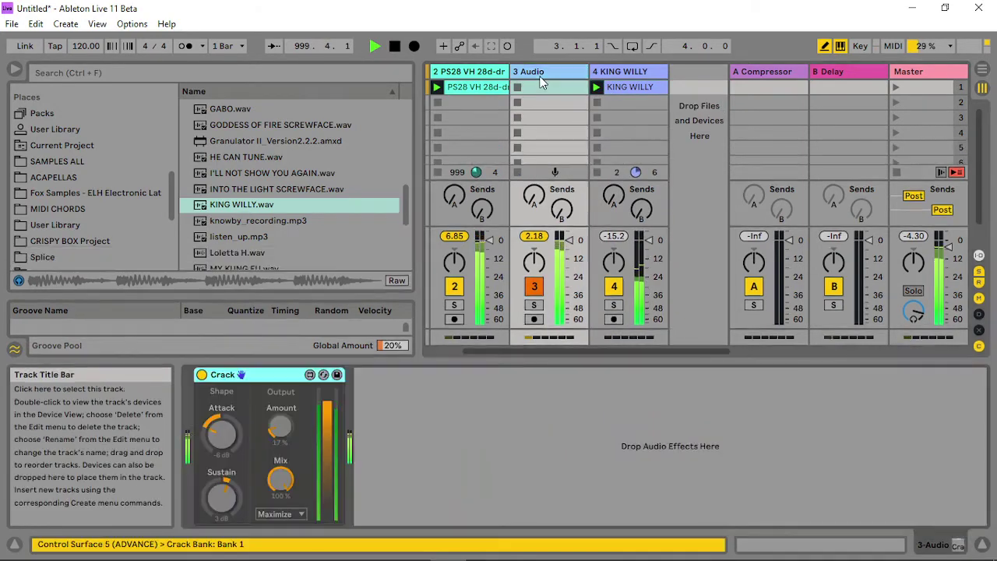
left_click_drag(610, 352, 374, 293)
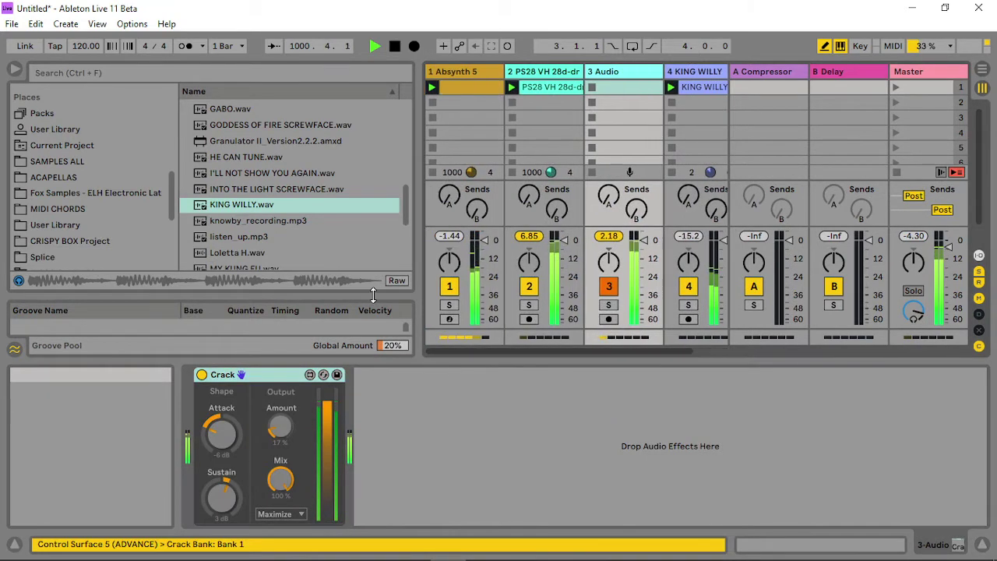
left_click(466, 75)
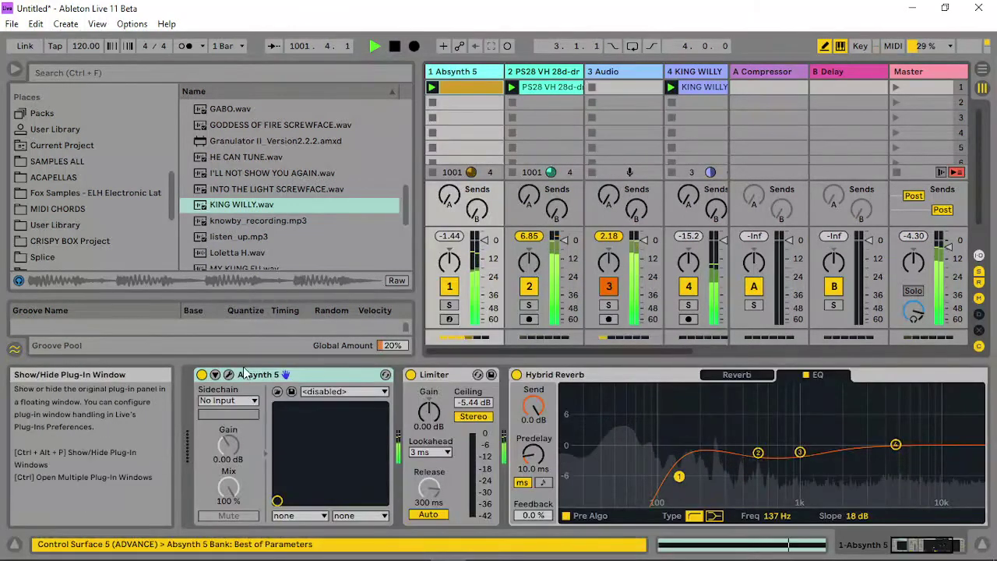
left_click(215, 375)
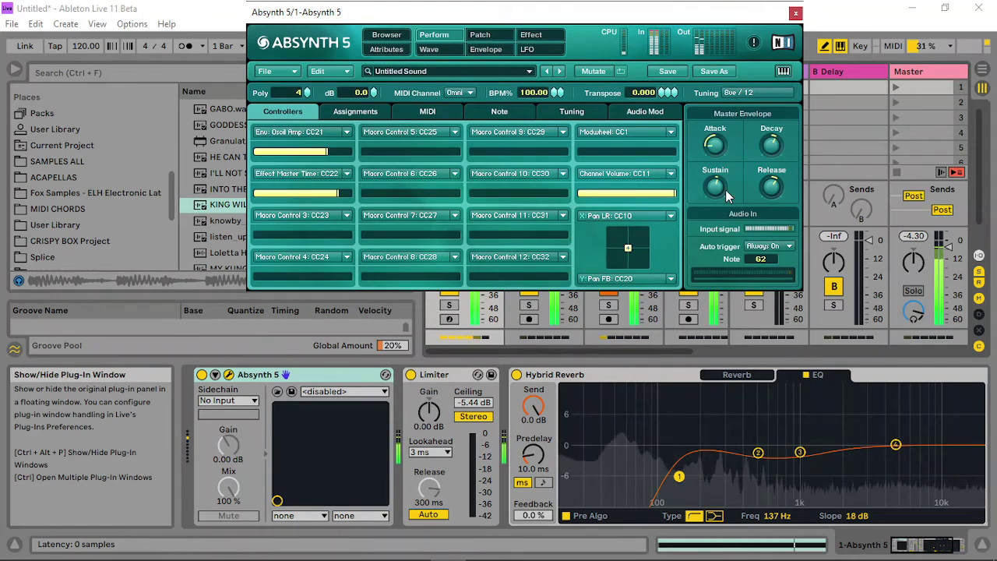
- Review Absynth's audio modulation settings, patch layout, effect page and macro controllers
left_click(643, 113)
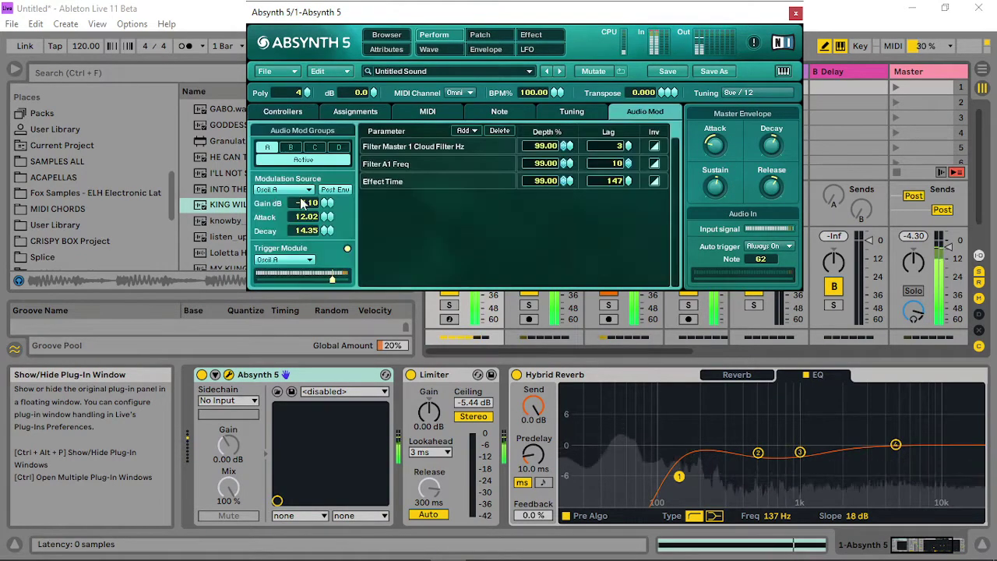
left_click(480, 39)
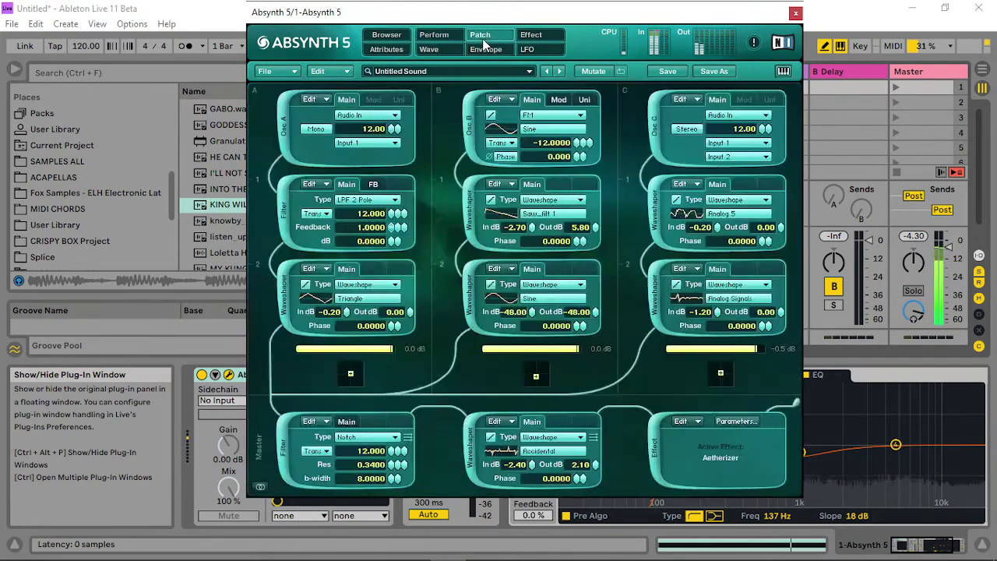
left_click(447, 39)
left_click(277, 113)
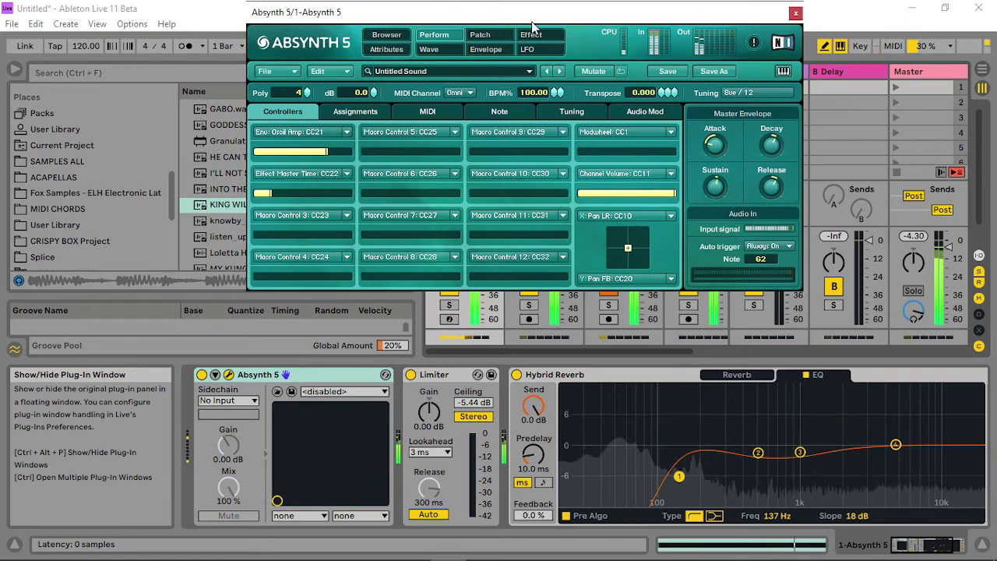
left_click(480, 37)
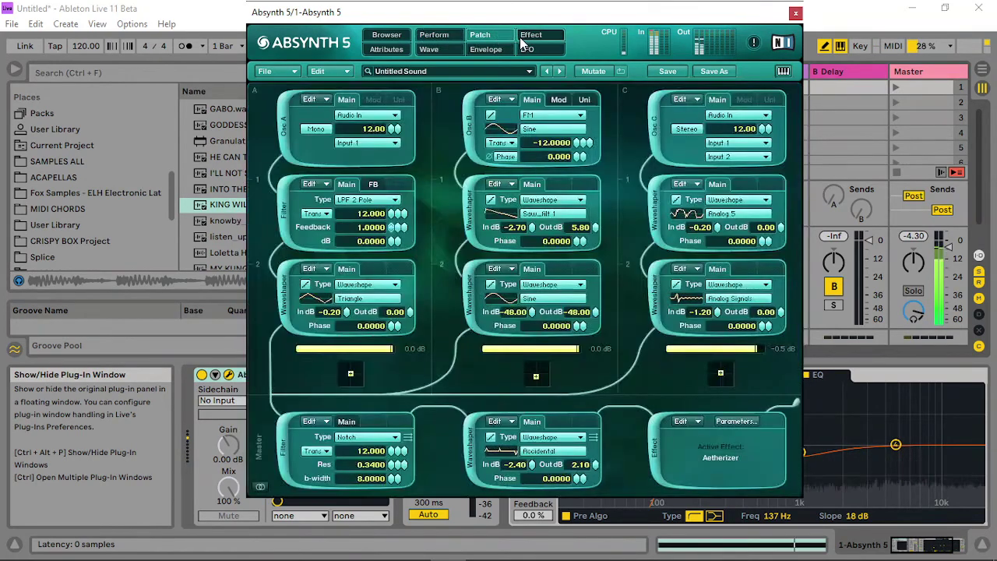
left_click(531, 36)
left_click(447, 39)
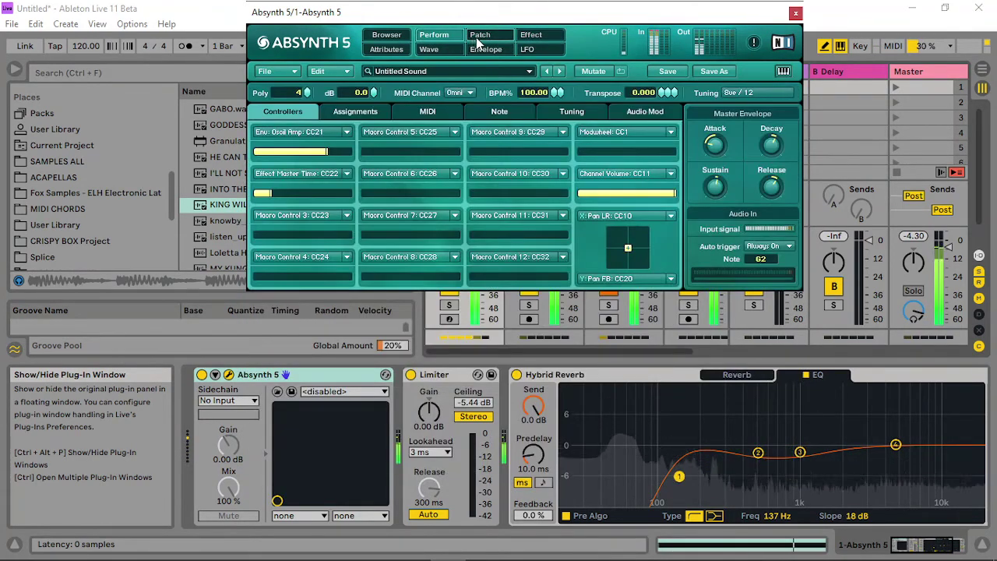
left_click(479, 36)
left_click(533, 37)
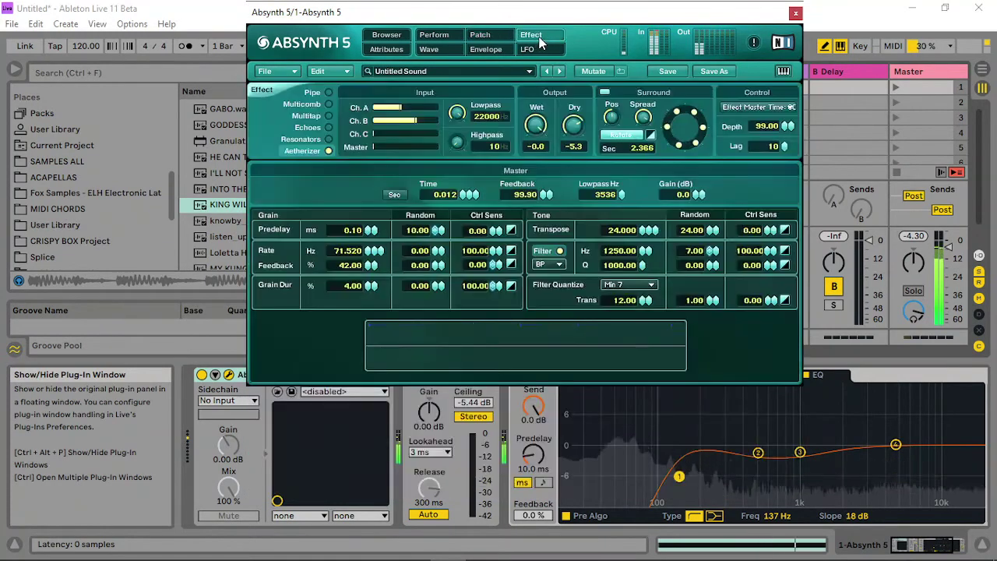
left_click_drag(381, 134, 427, 134)
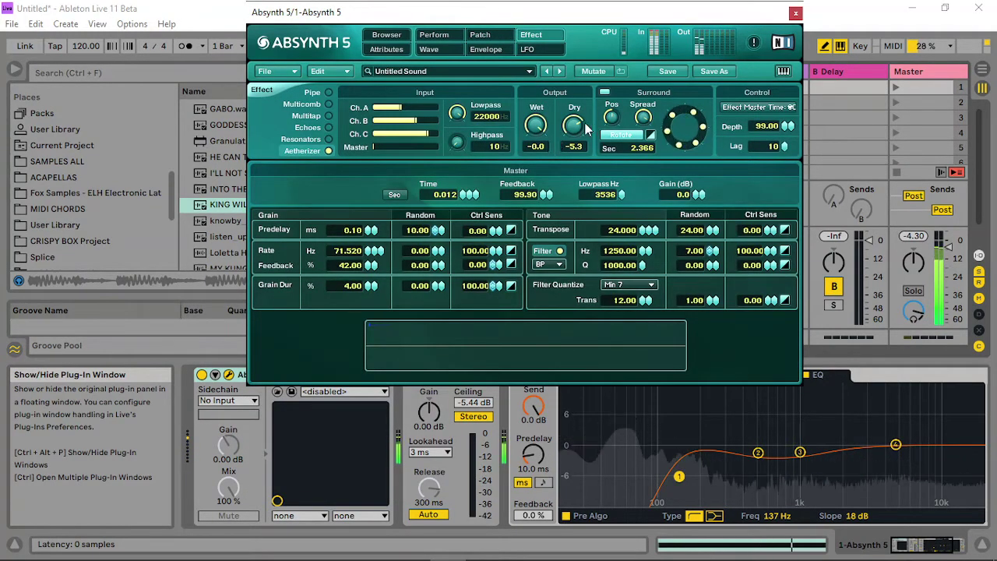
left_click_drag(574, 126, 581, 88)
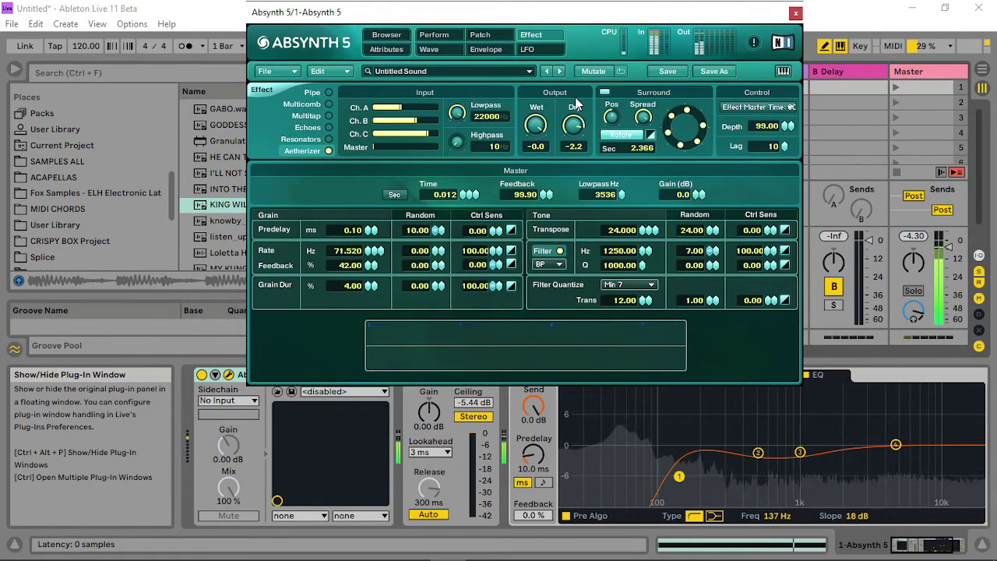
- Audition several morph waves for the second waveshaper of channel C and choose Additive Formants
left_click(482, 34)
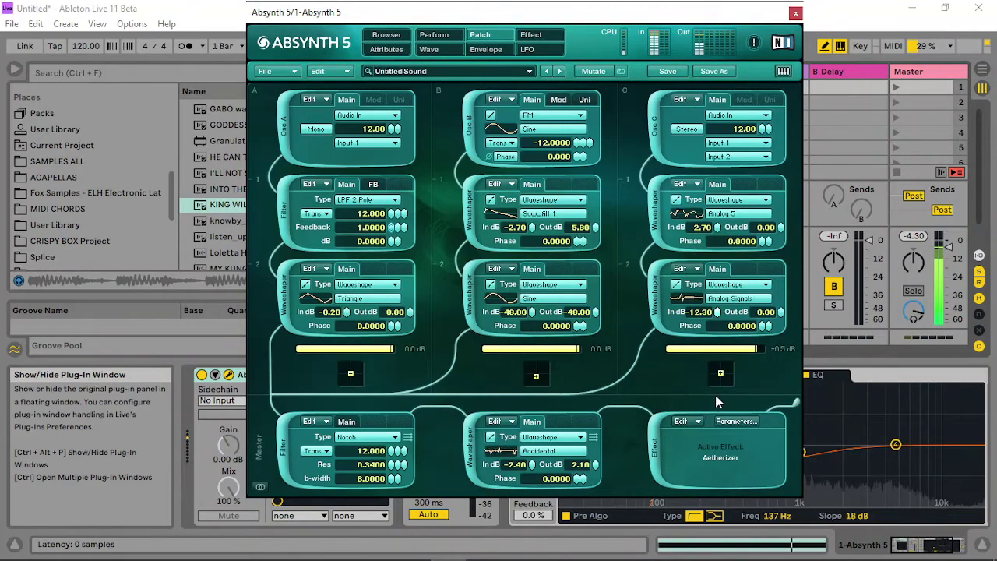
left_click(738, 299)
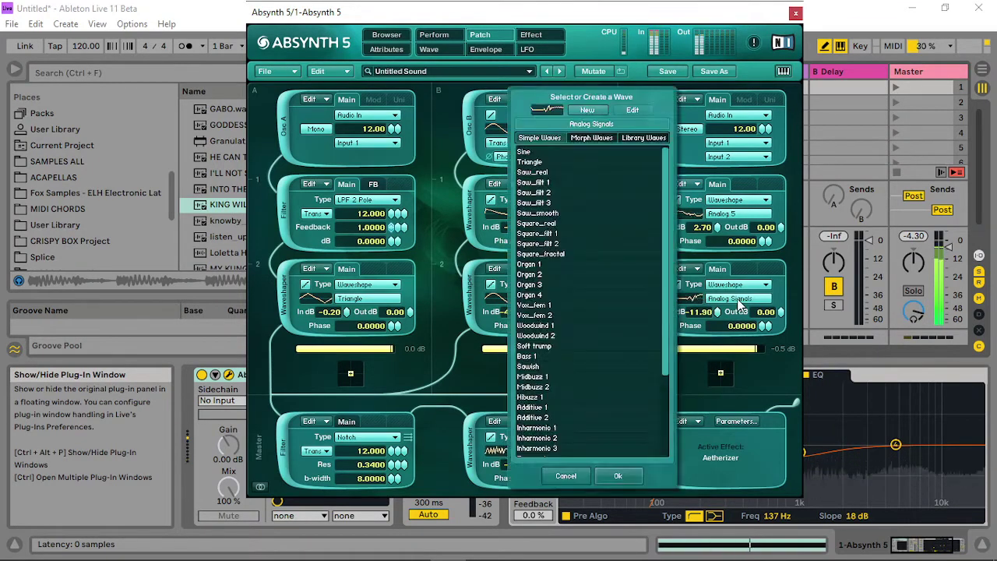
left_click(592, 137)
left_click(555, 152)
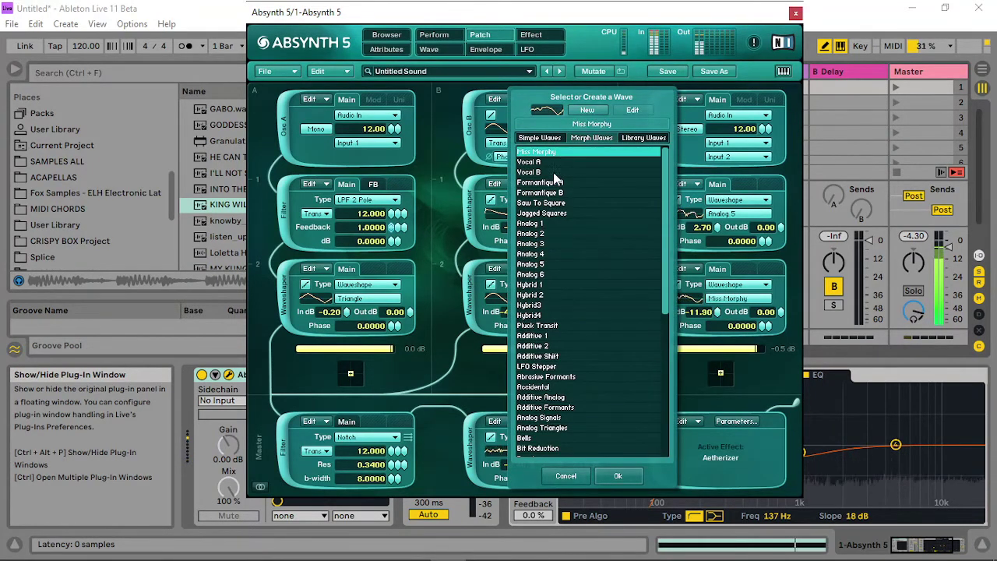
left_click(550, 183)
left_click(550, 203)
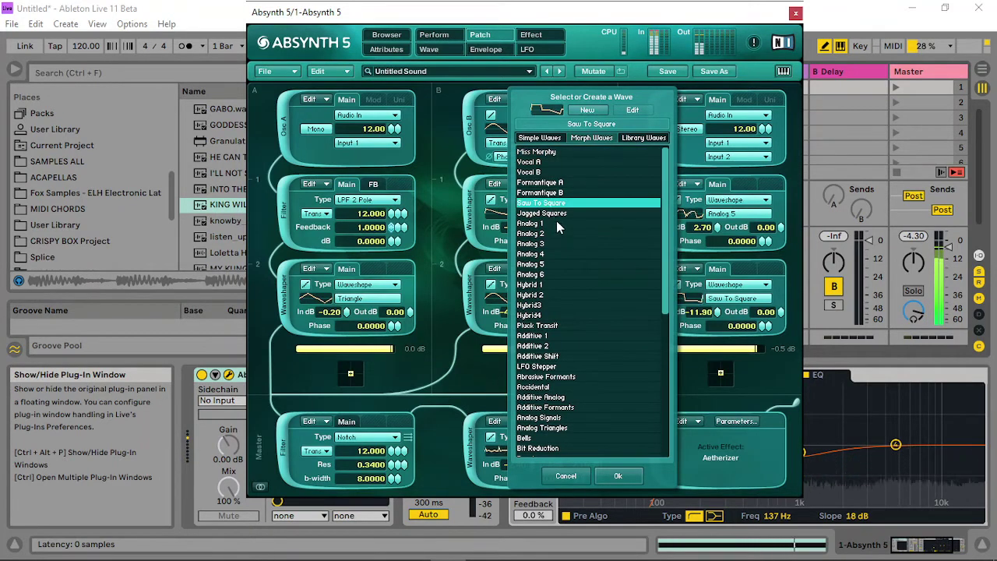
left_click(545, 244)
left_click(554, 315)
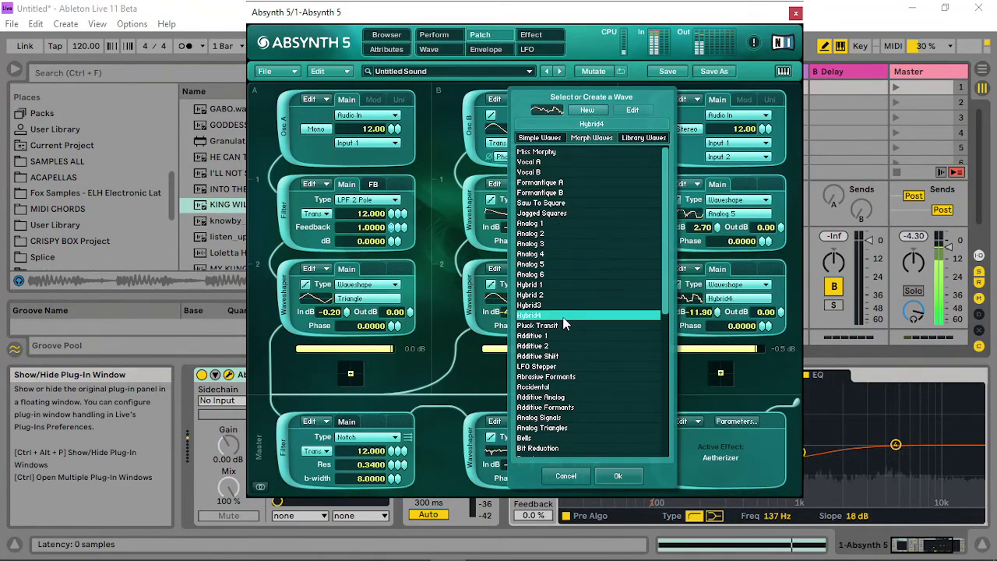
left_click(555, 336)
left_click(547, 406)
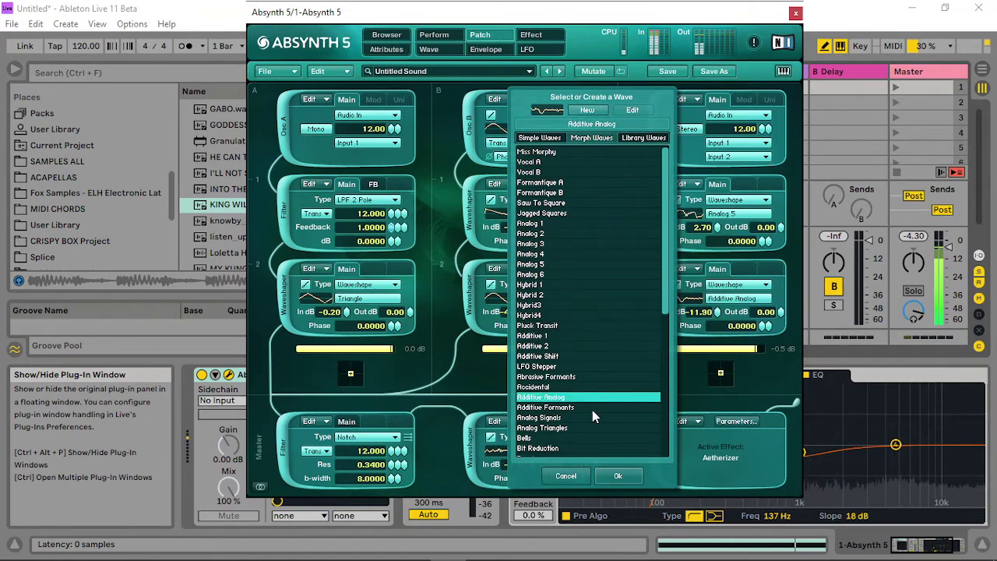
left_click(550, 418)
left_click(563, 409)
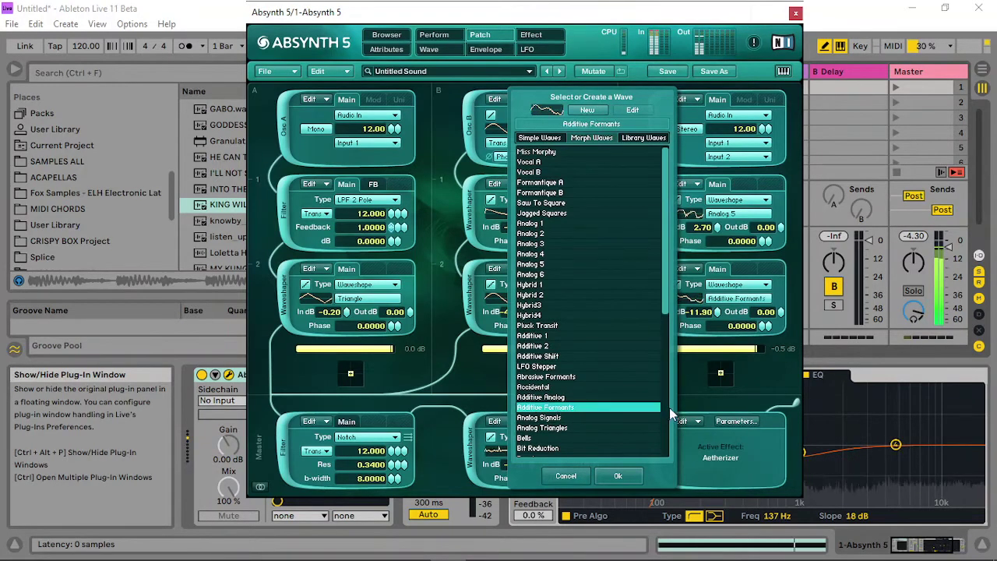
left_click(618, 477)
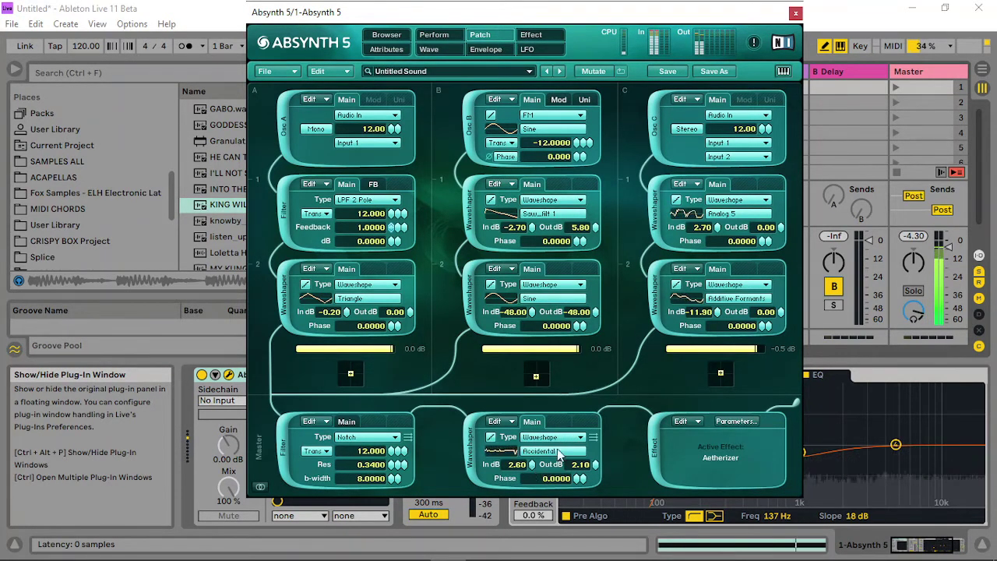
- Close the plug-in window and add an Auto Filter after Crack on track 3, with its cutoff at about 12.5 kHz
left_click(793, 14)
left_click(616, 73)
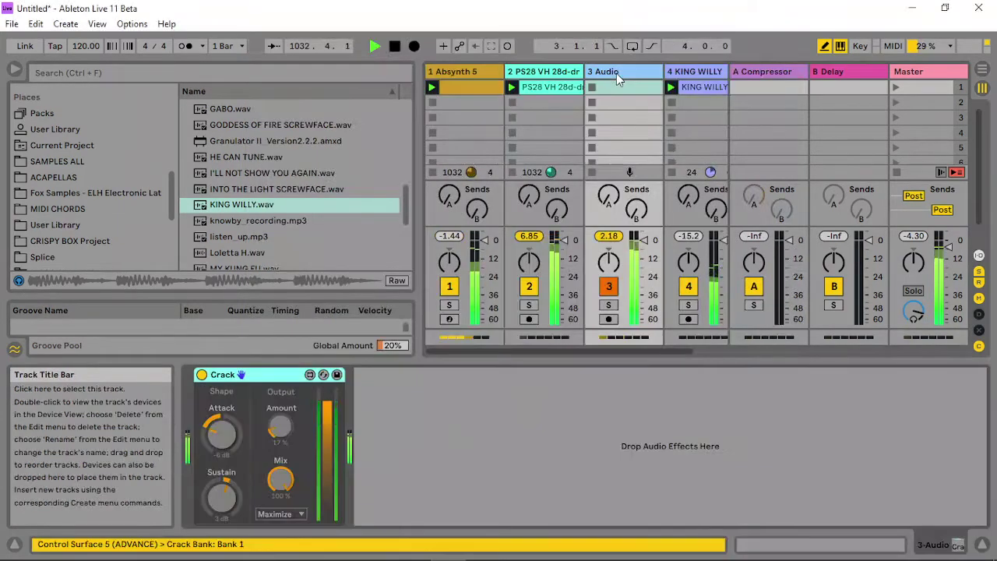
scroll(75, 139, "up", 5)
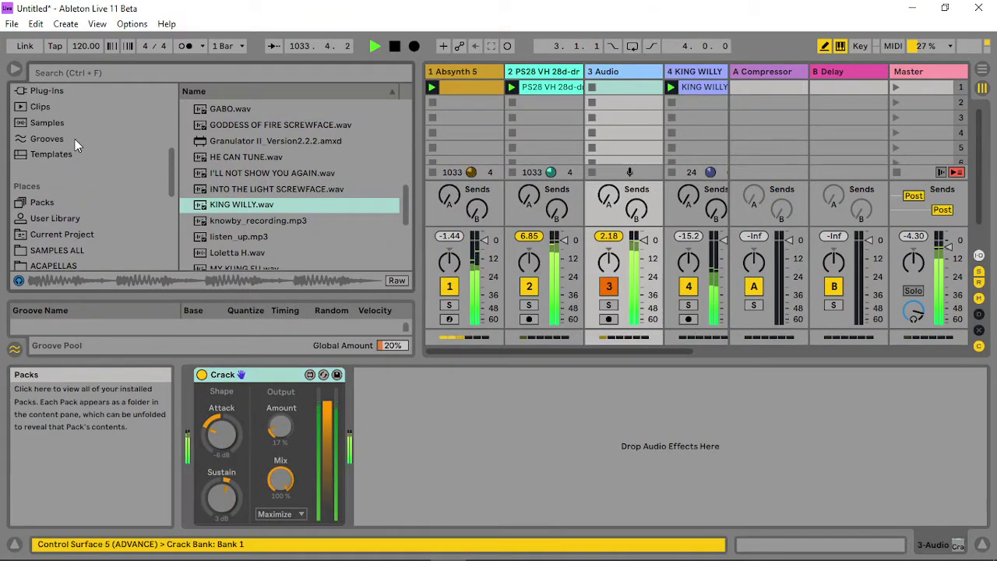
left_click(71, 92)
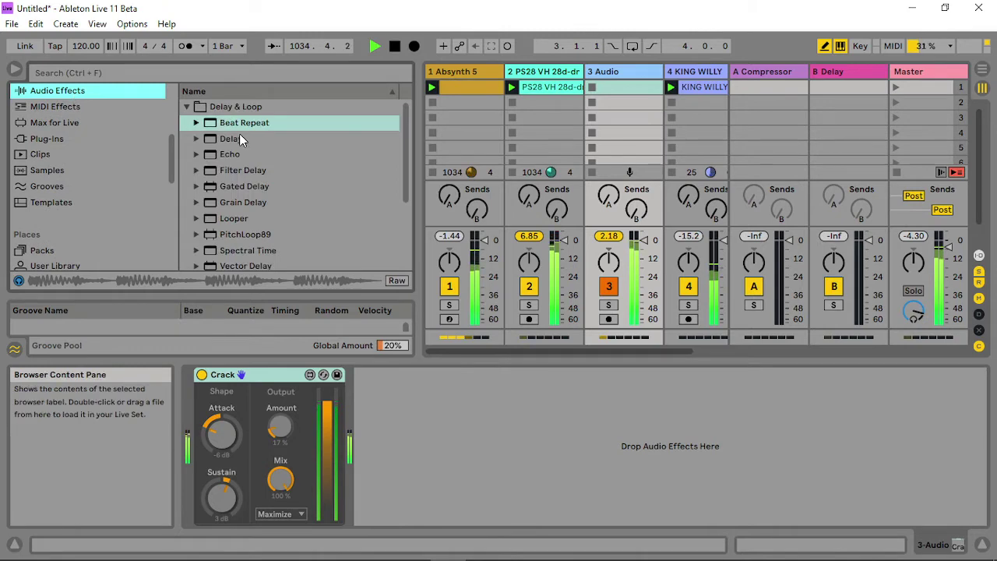
double_click(197, 109)
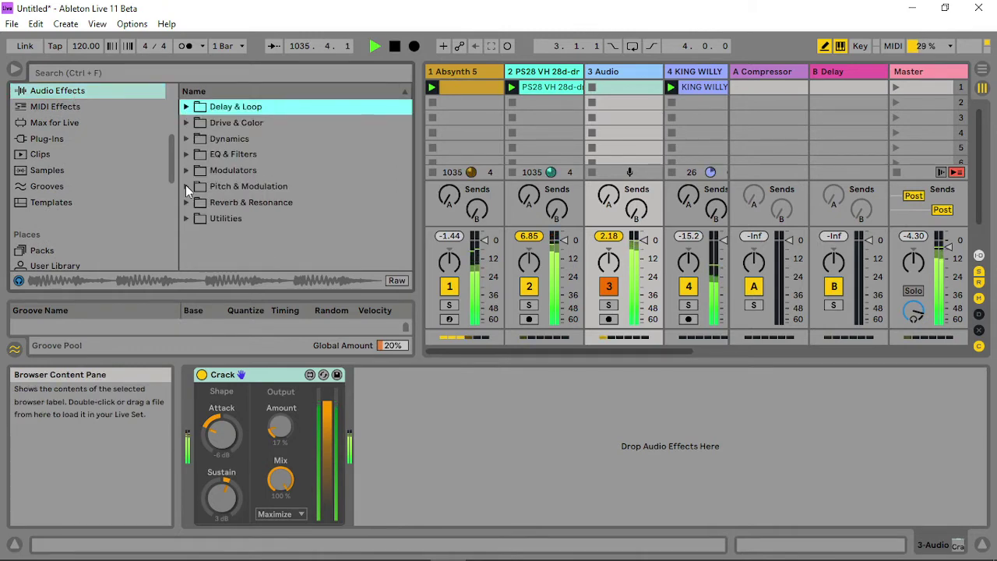
left_click(186, 154)
left_click_drag(241, 170, 545, 506)
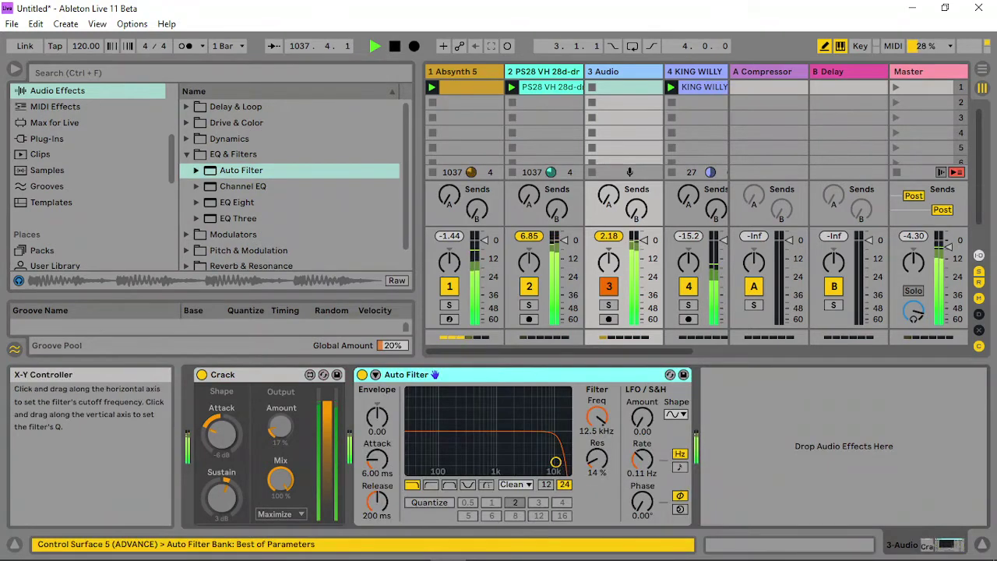
mouse_move(555, 462)
left_mouse_down()
mouse_move(424, 478)
mouse_move(415, 471)
mouse_move(558, 460)
left_mouse_up()
- Reopen the Absynth 5 window and switch off the first waveshaper of channel C
left_click(472, 69)
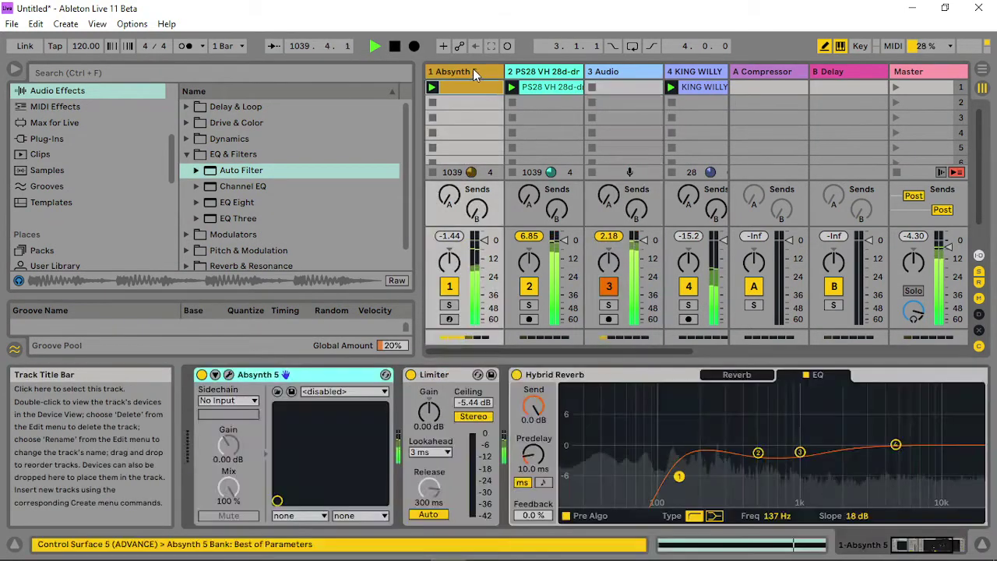
left_click(228, 374)
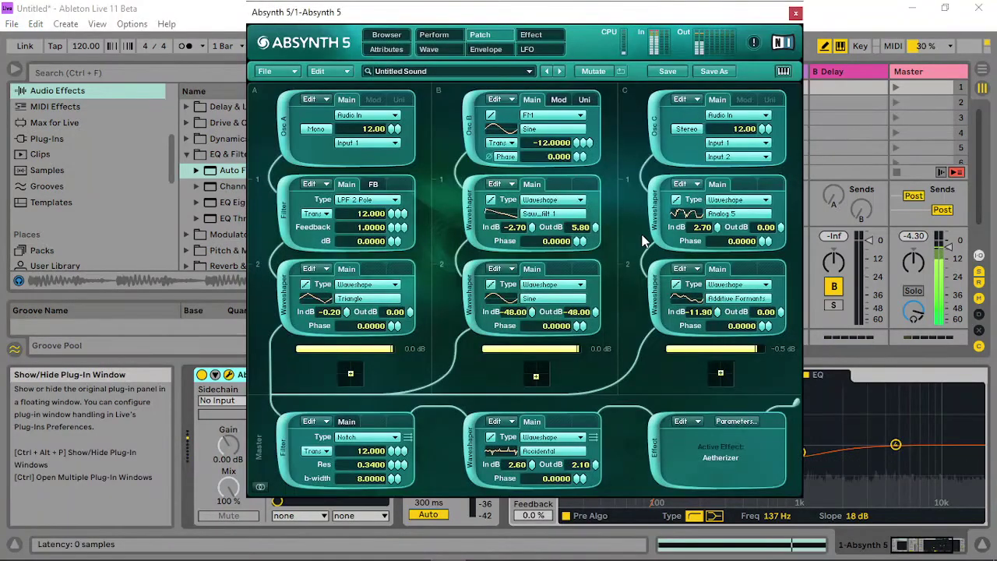
left_click(655, 208)
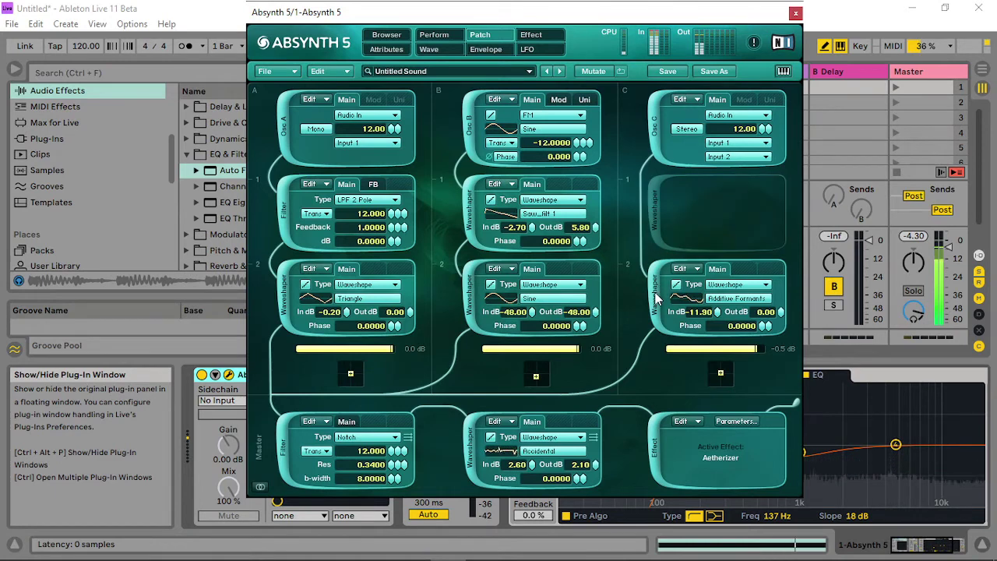
- Switch off the second waveshaper of channel C, raise the master waveshaper's input to 4.30 dB and close the plug-in window
left_click(655, 293)
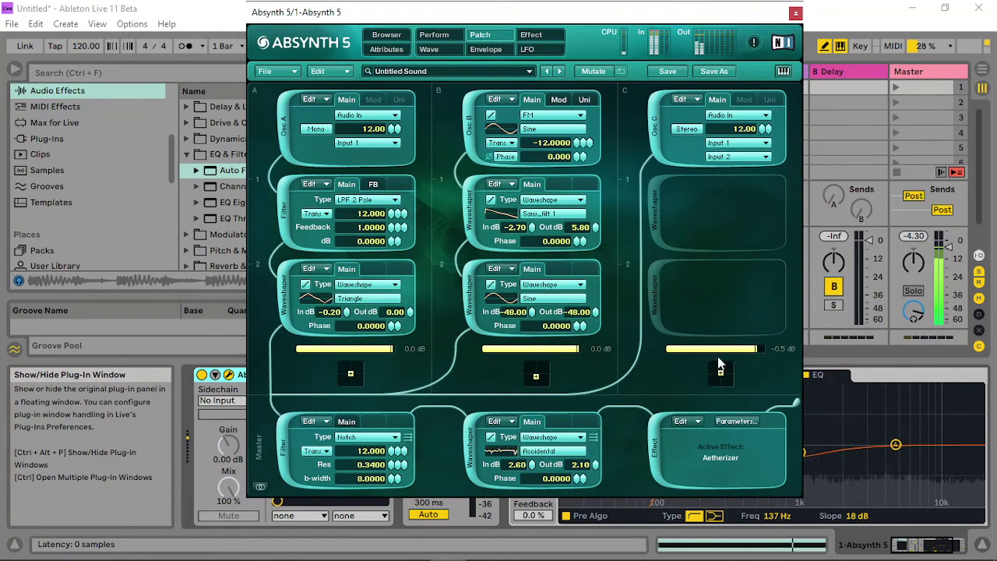
mouse_move(532, 465)
left_mouse_down()
mouse_move(540, 448)
mouse_move(533, 451)
left_mouse_up()
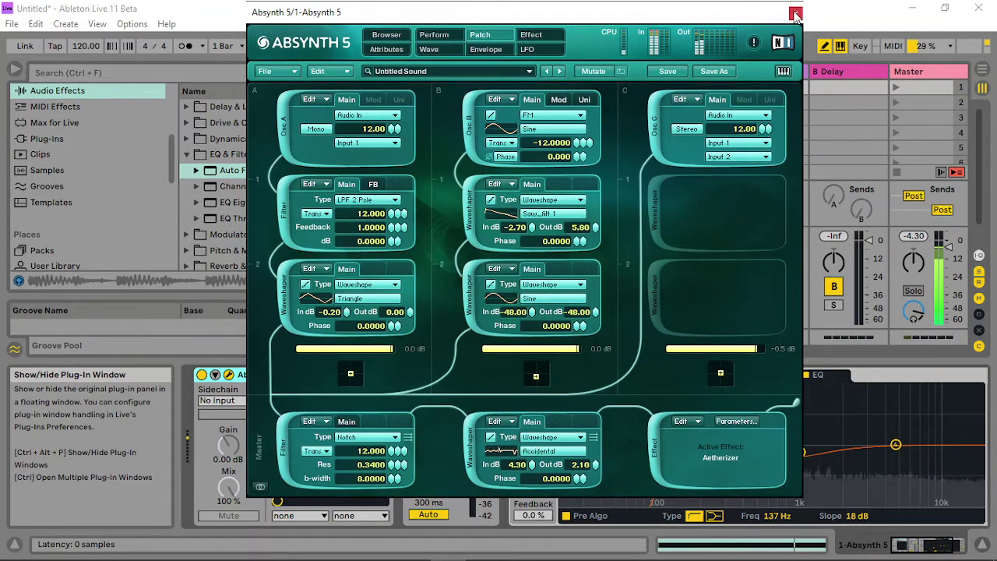
left_click(795, 13)
- On track 3, raise Crack's attack and sustain to 13 dB and amount to 61%, and open the Auto Filter cutoff to about 19.9 kHz
left_click(690, 71)
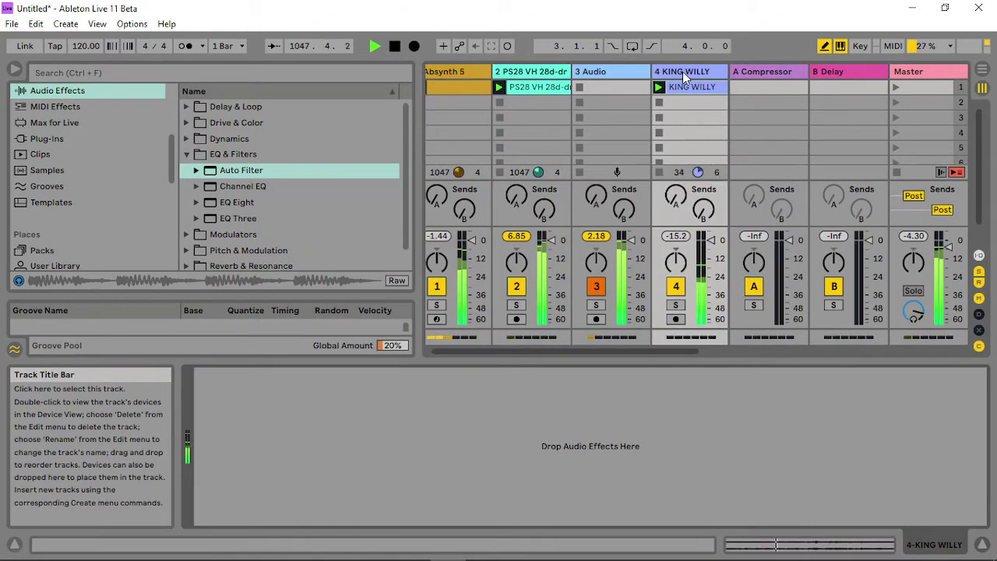
left_click(627, 71)
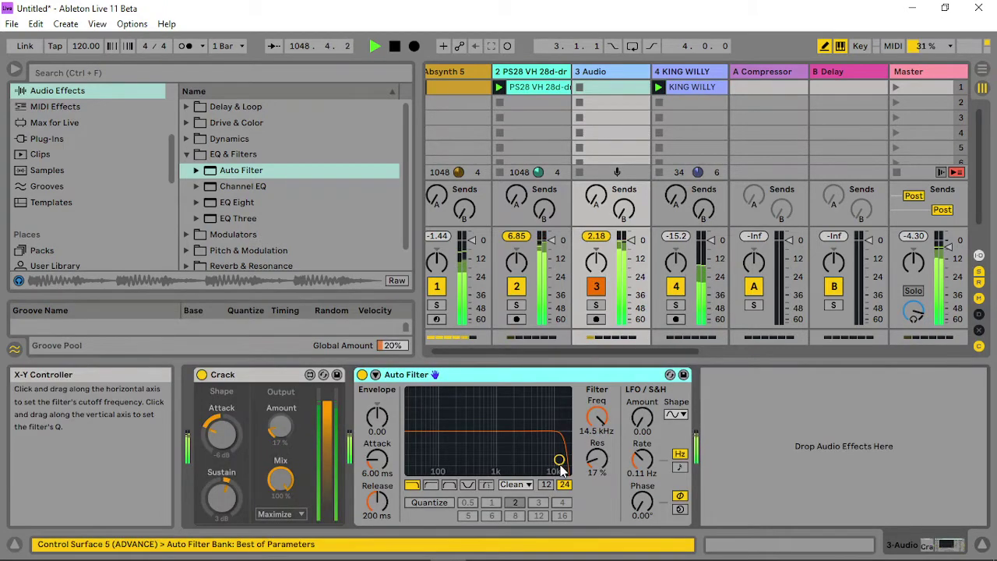
mouse_move(559, 461)
left_mouse_down()
mouse_move(441, 471)
mouse_move(463, 450)
mouse_move(561, 449)
left_mouse_up()
left_click_drag(221, 432, 221, 377)
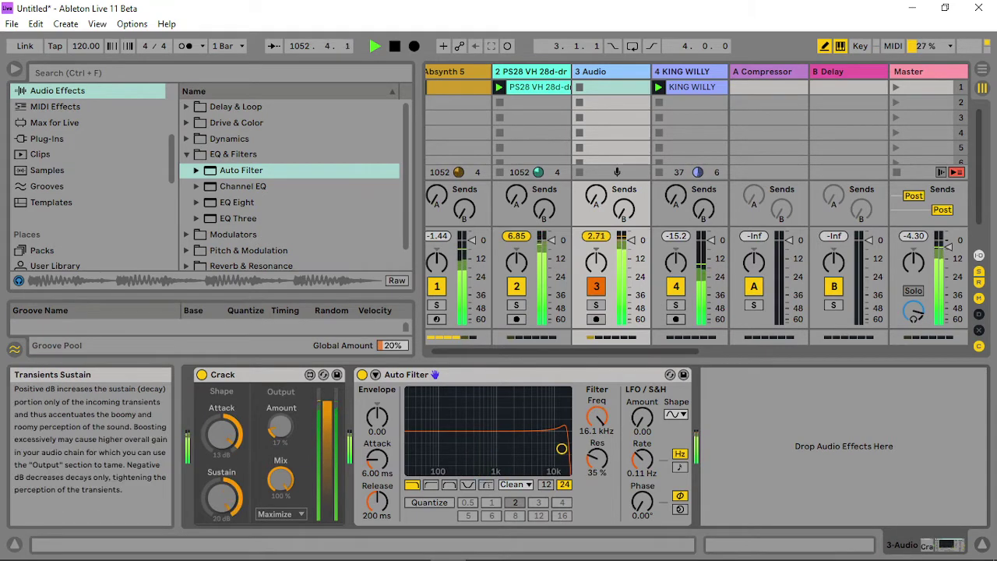
left_click_drag(280, 426, 281, 377)
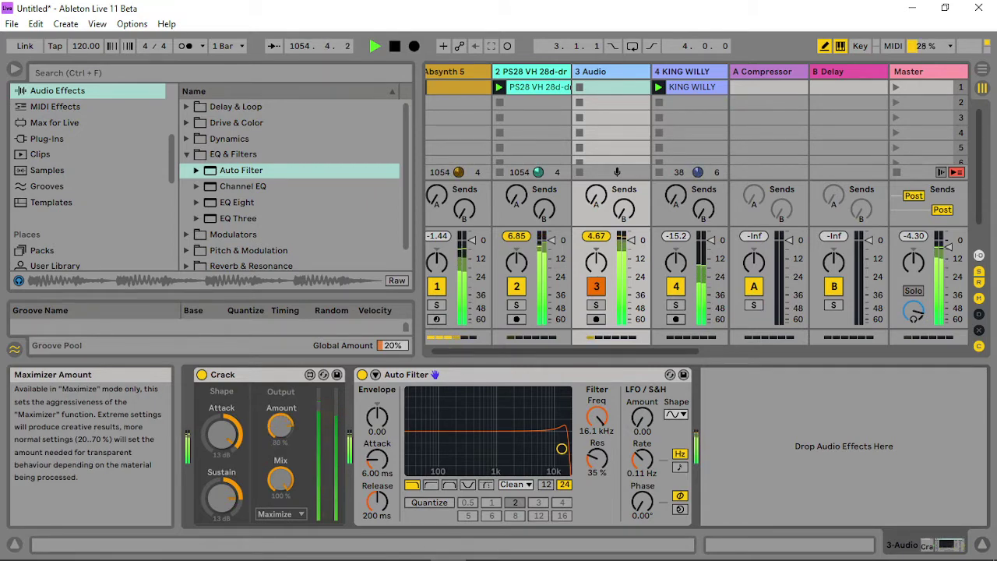
mouse_move(561, 449)
left_mouse_down()
mouse_move(441, 455)
mouse_move(567, 466)
left_mouse_up()
- Add an Auto Filter to the KING WILLY track as a highpass at about 1.34 kHz with 52% resonance
left_click(682, 71)
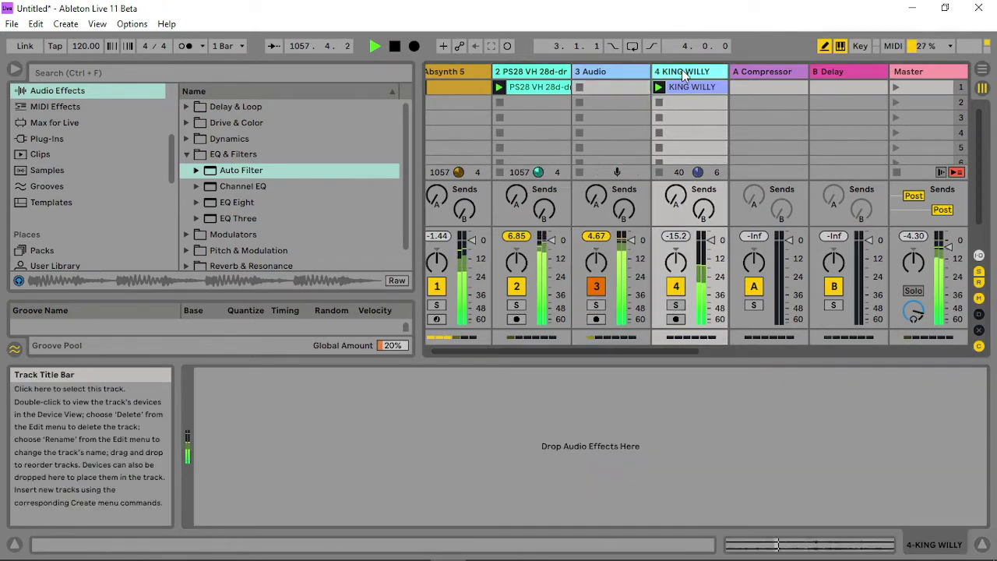
left_click_drag(243, 171, 427, 453)
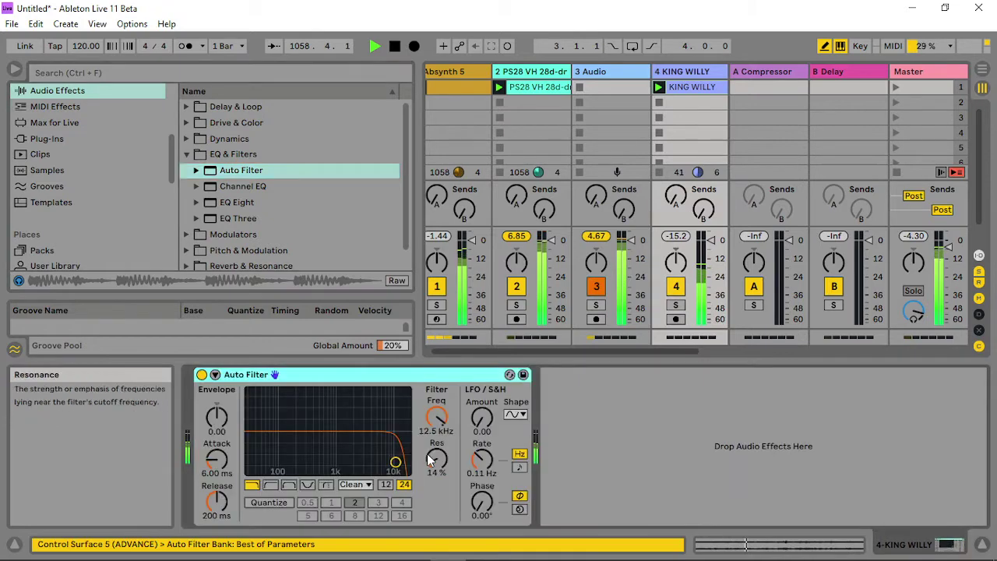
left_click(276, 484)
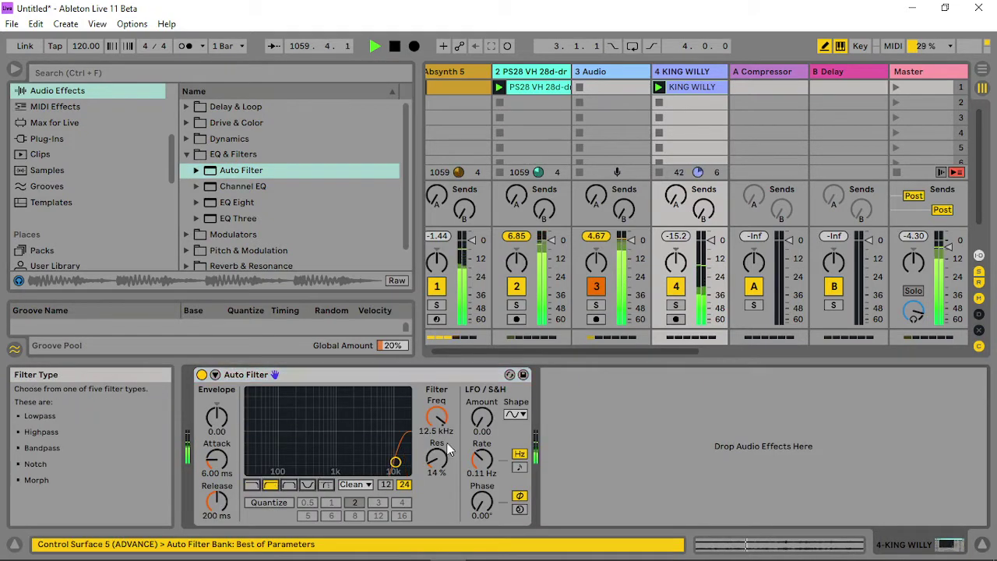
left_click_drag(396, 463, 347, 436)
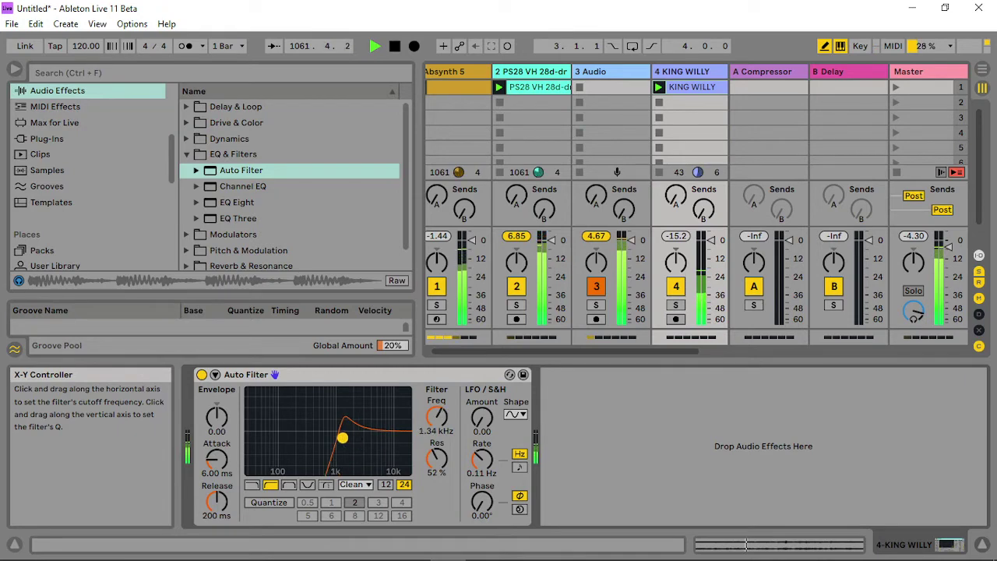
- Sweep the cutoff of track 3's Auto Filter down to about 65 Hz with 11% resonance
left_click(603, 72)
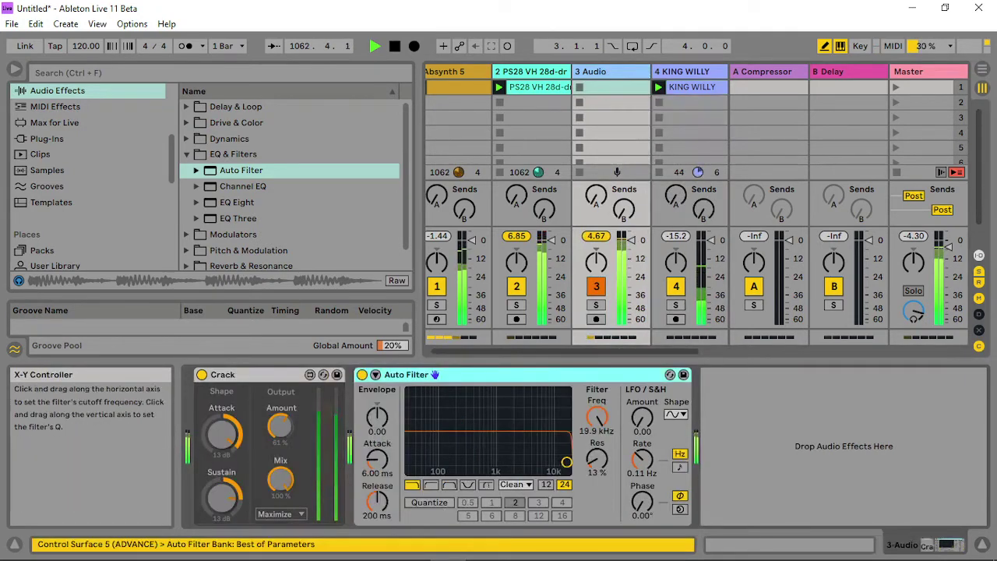
left_click_drag(567, 462, 430, 464)
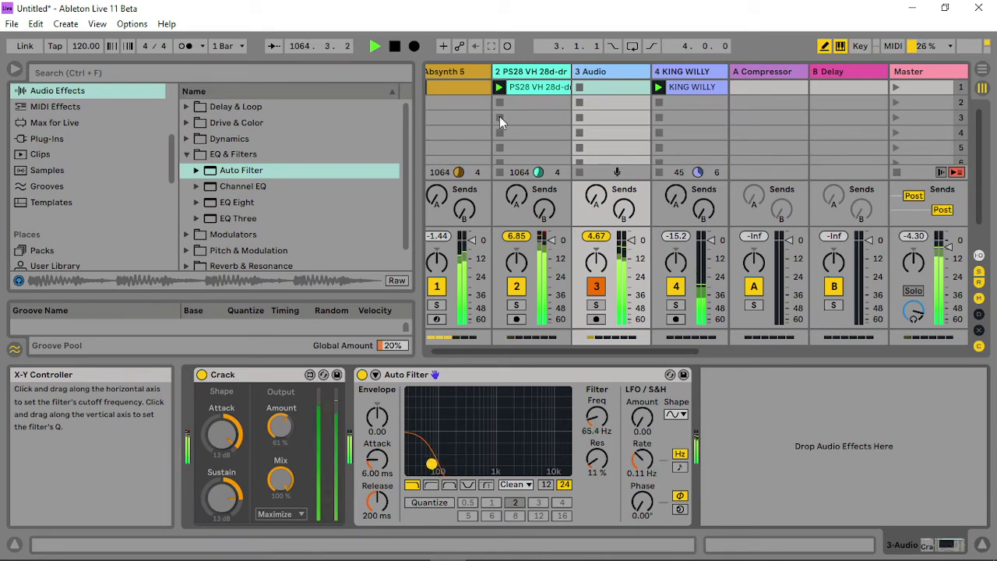
- Reopen the Absynth 5 window on track 1 and try a master waveshaper input of 6.10 dB
left_click(451, 71)
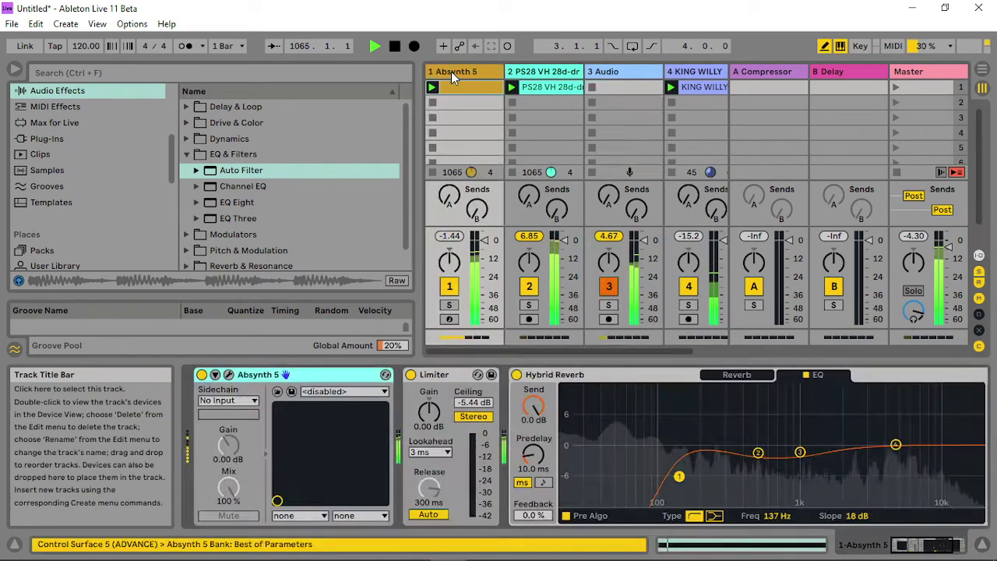
left_click(228, 375)
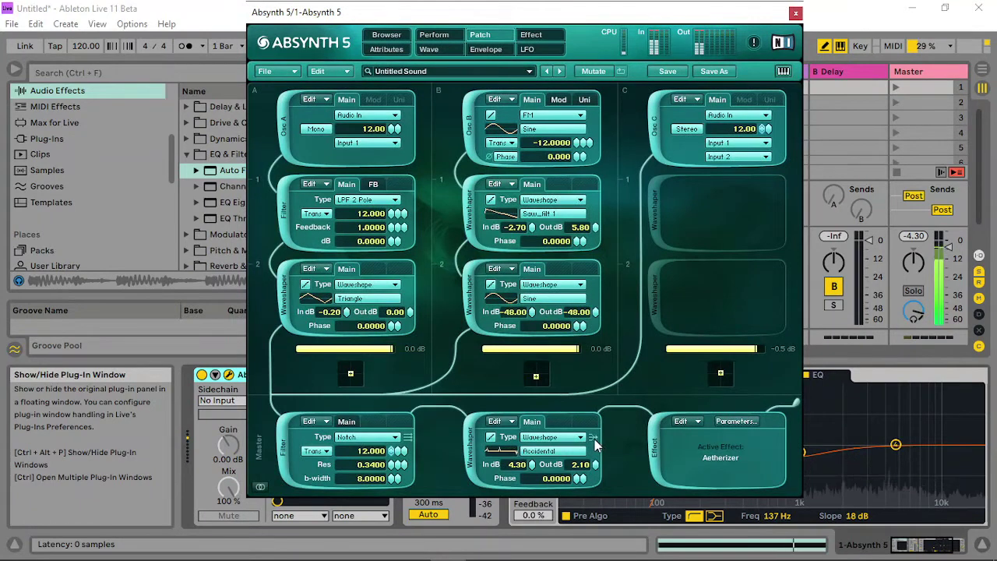
left_click_drag(534, 466, 543, 456)
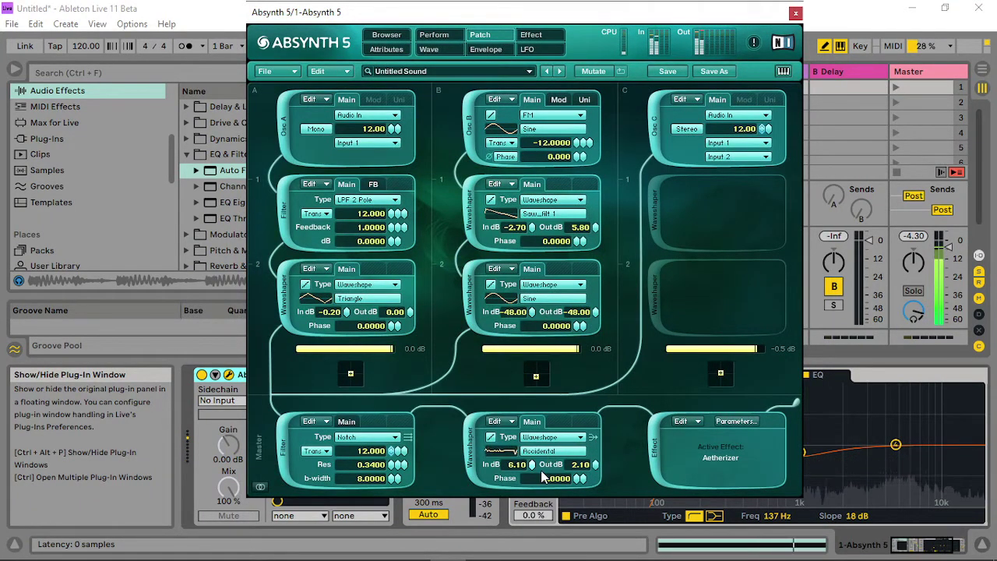
- Audition simple and morph waves such as Organ 1, Analog 2 and Additive Shift for the master waveshaper, then settle on Accidental
left_click(550, 451)
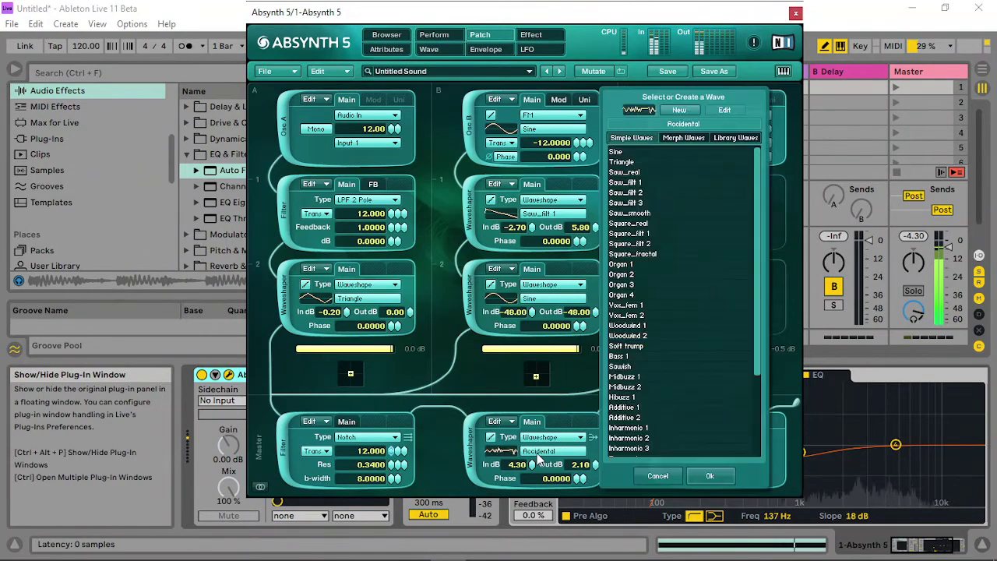
left_click(634, 205)
left_click(636, 266)
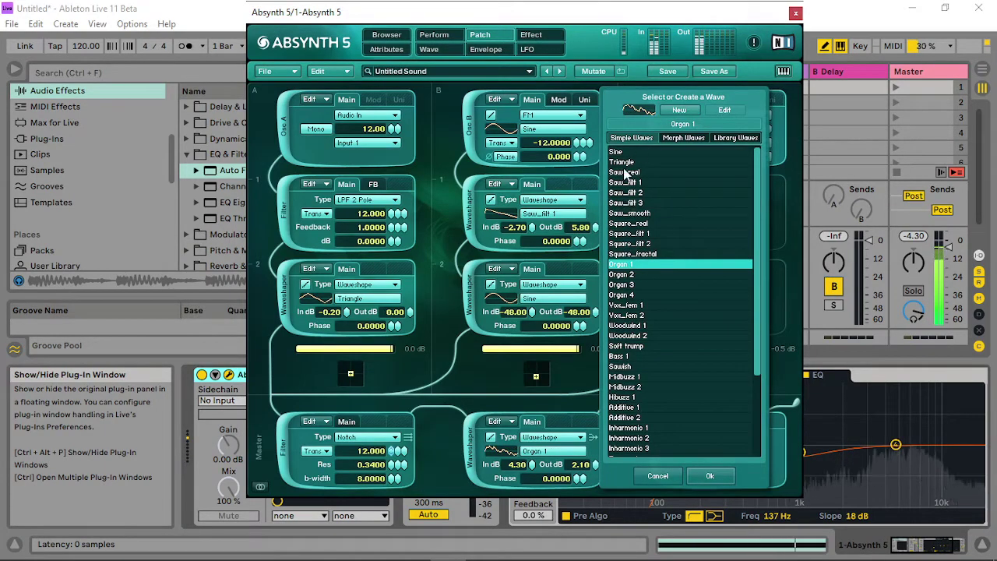
left_click(689, 148)
left_click(667, 184)
left_click(639, 234)
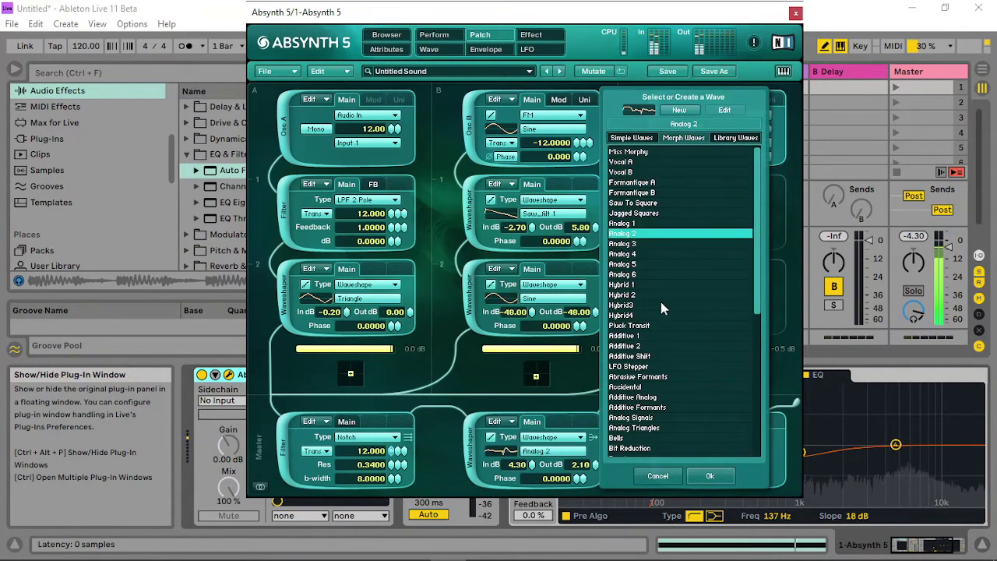
left_click(642, 305)
left_click(644, 357)
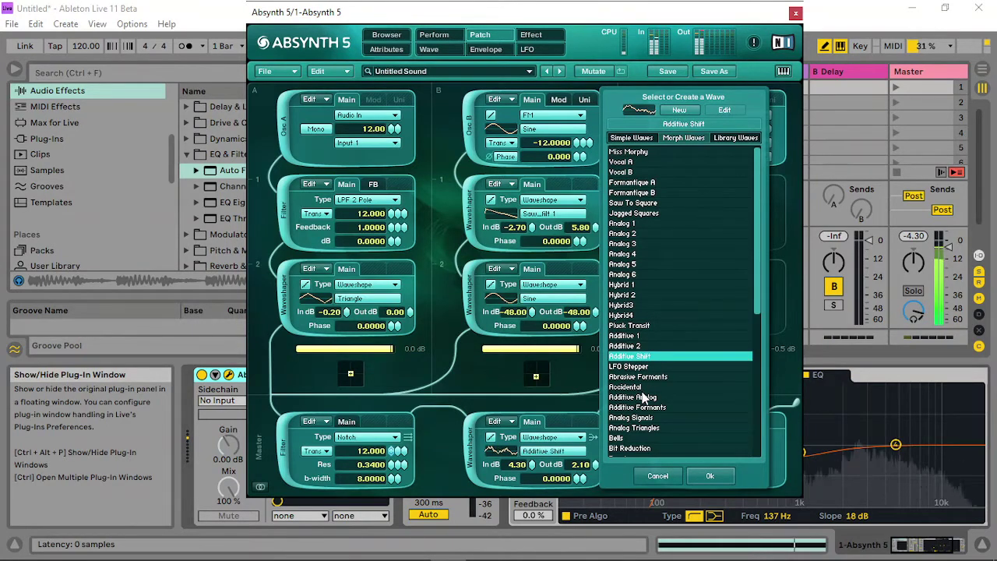
left_click(637, 387)
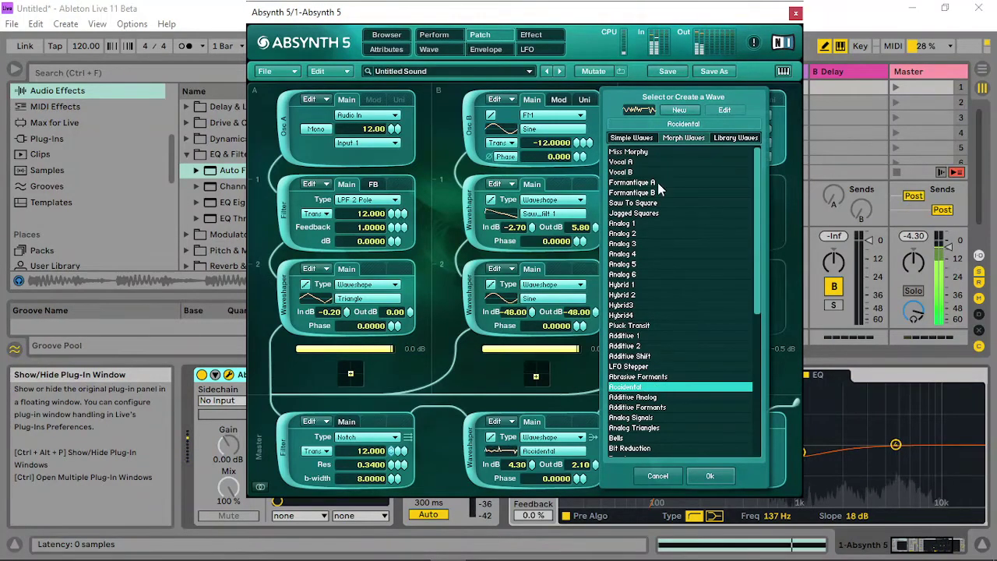
left_click(708, 476)
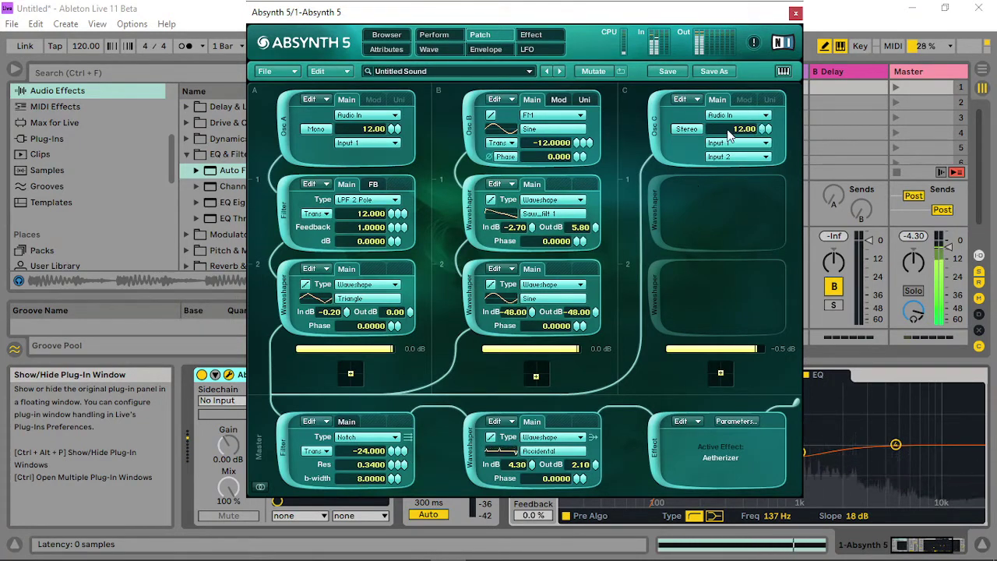
- Close the plug-in window and stop the KING WILLY clip on track 4
left_click(795, 14)
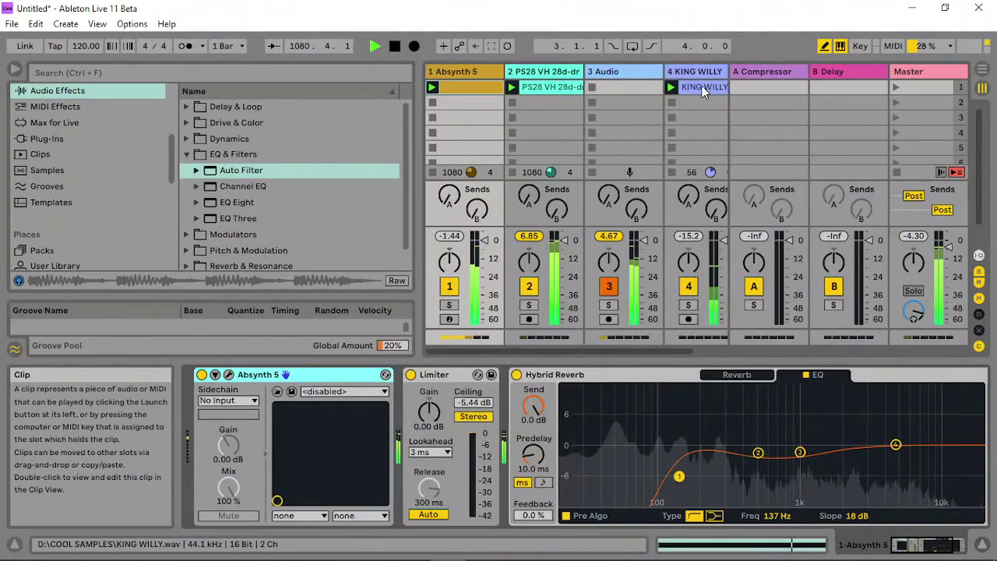
left_click(672, 170)
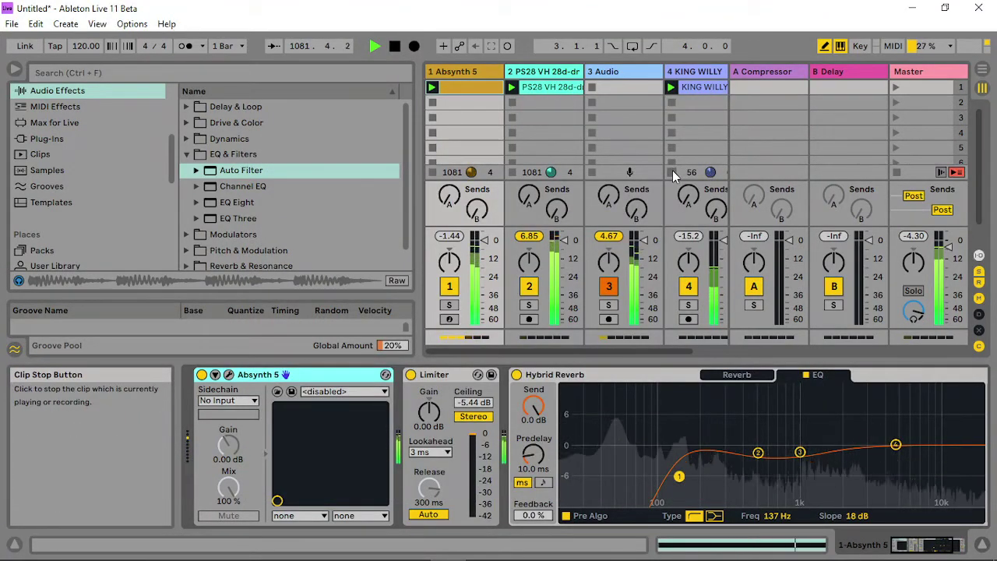
- On track 3, set the Auto Filter cutoff to about 613 Hz, and lower Crack's amount to 21% and attack to 4 dB
left_click(609, 87)
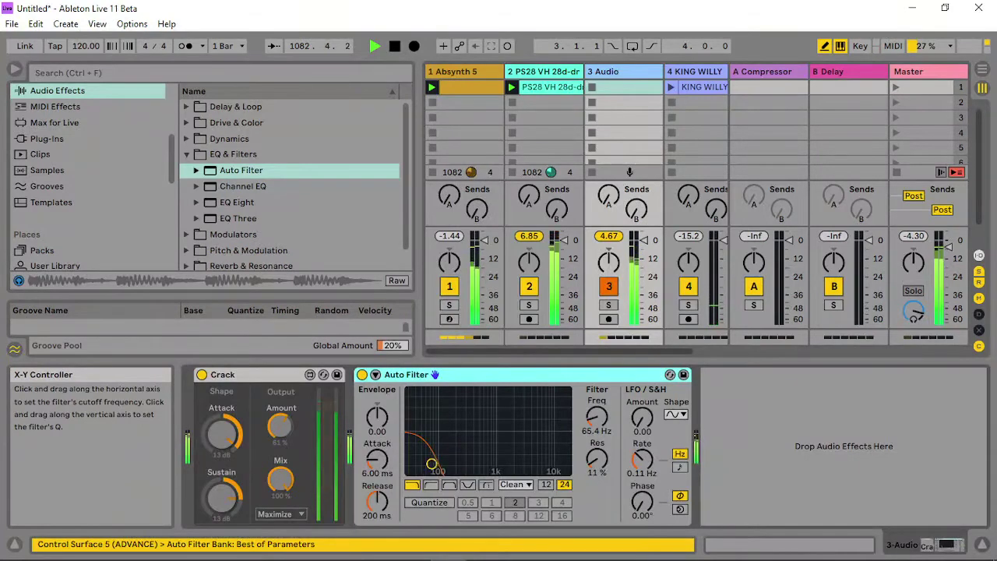
left_click_drag(566, 454, 484, 460)
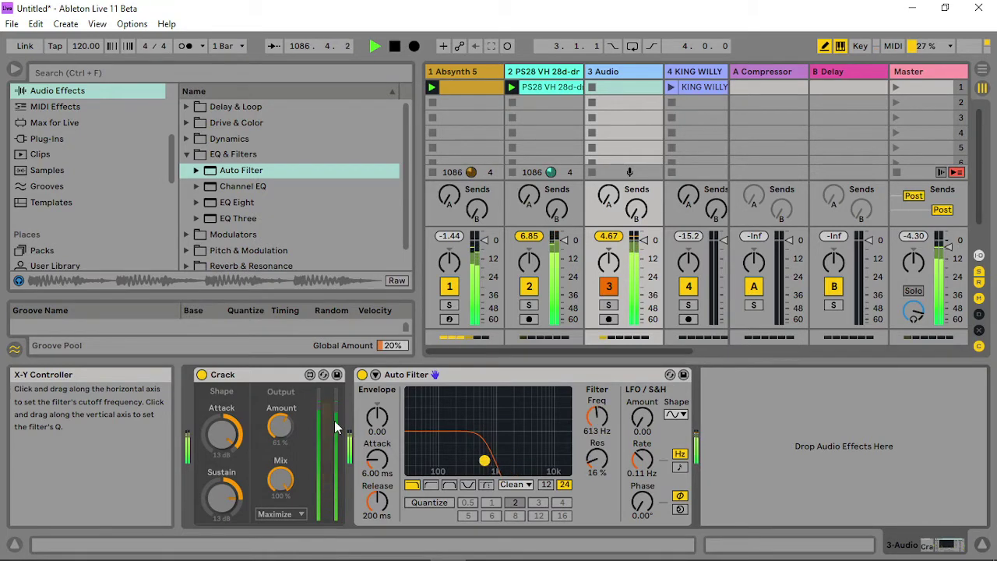
left_click_drag(290, 424, 290, 467)
left_click_drag(289, 426, 230, 456)
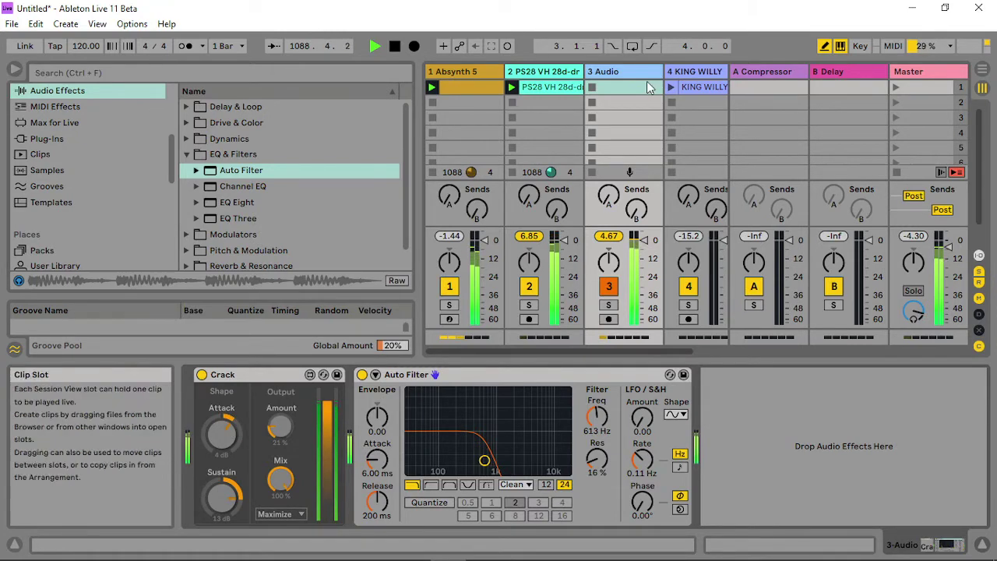
- Reopen Absynth 5, switch on both waveshapers of channel C and lower the master waveshaper's input to -11.20 dB
left_click(486, 71)
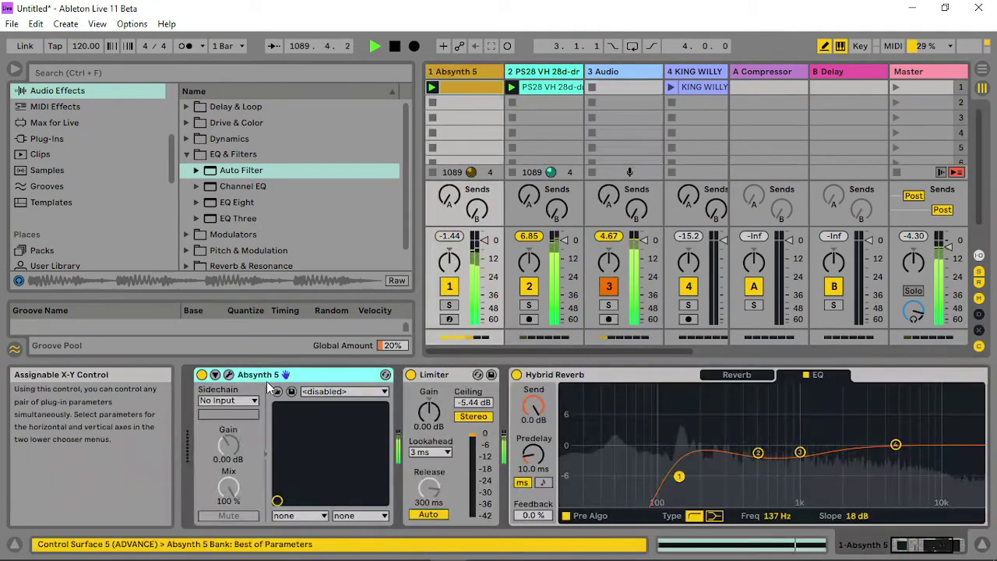
left_click(215, 374)
left_click(662, 203)
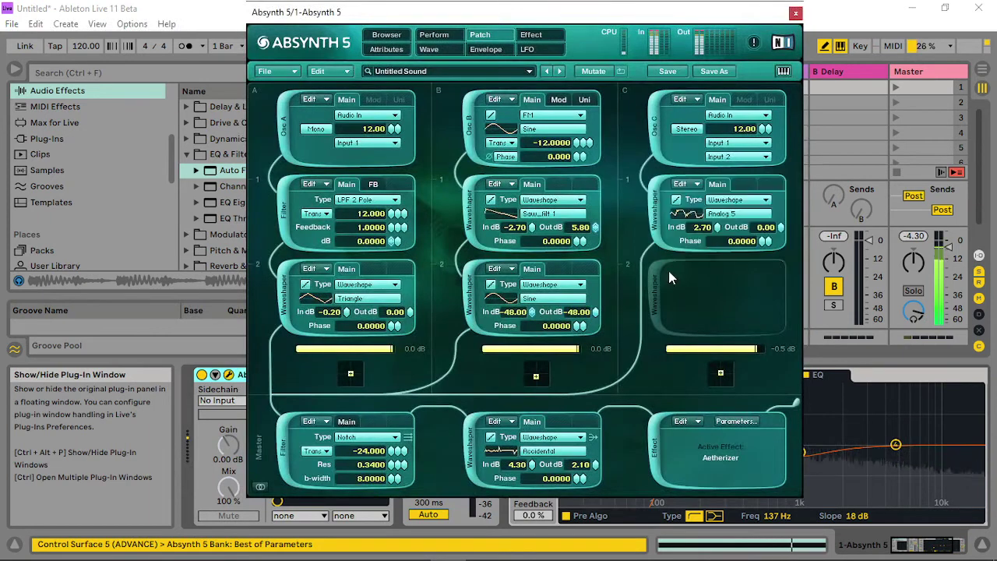
left_click(668, 270)
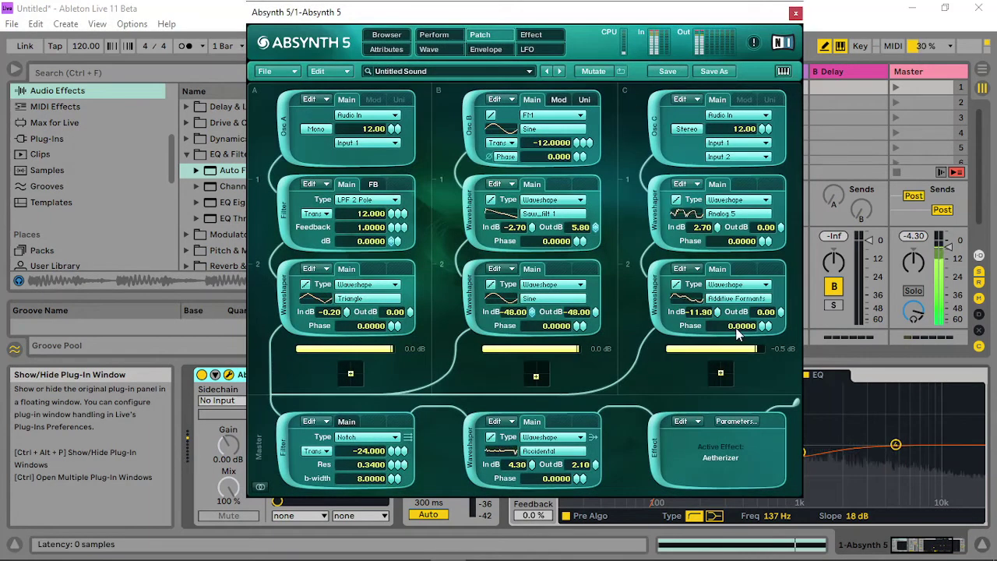
left_click_drag(532, 464, 526, 520)
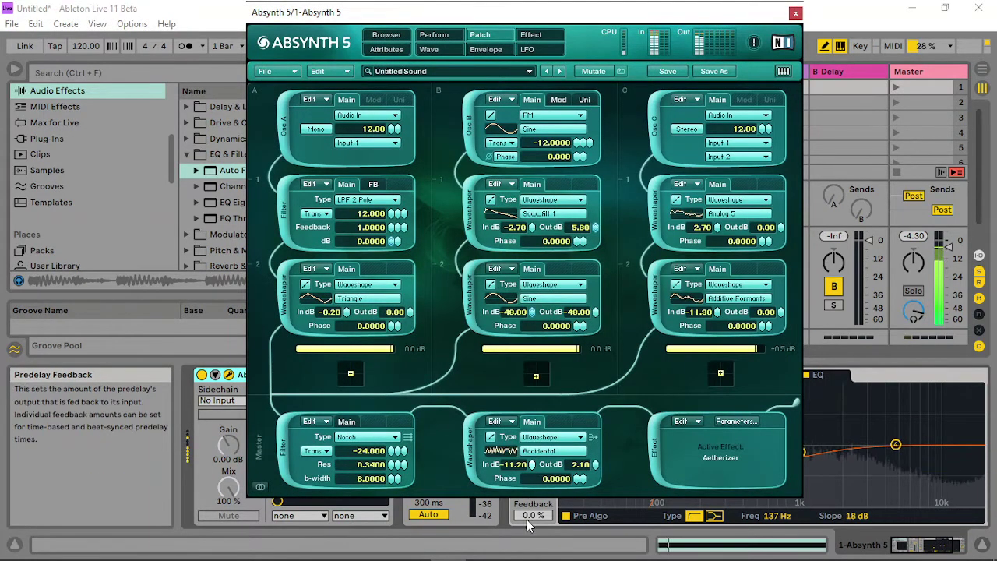
- On the Perform page, lower the Effect Master Time macro to about half
left_click(434, 36)
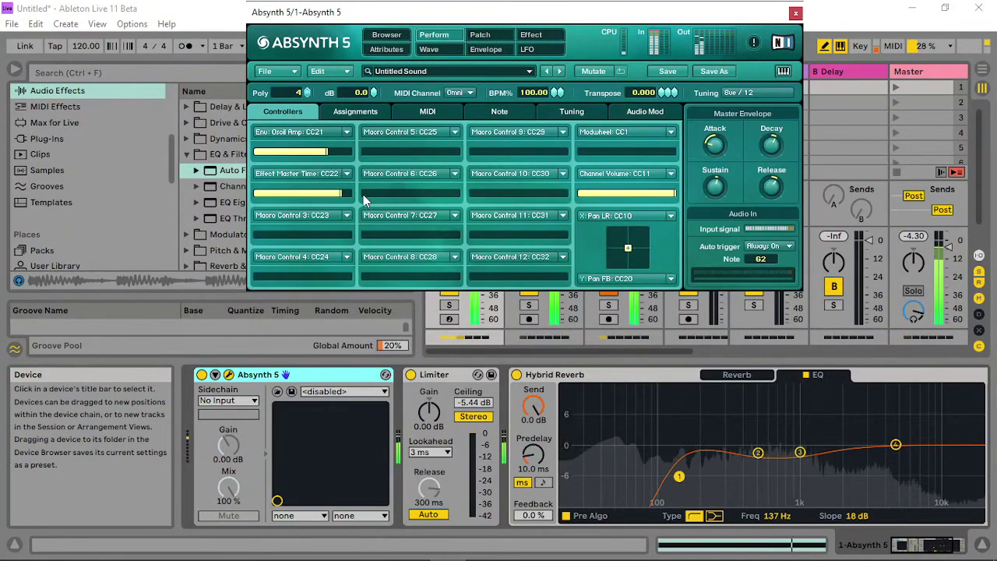
left_click_drag(342, 194, 301, 191)
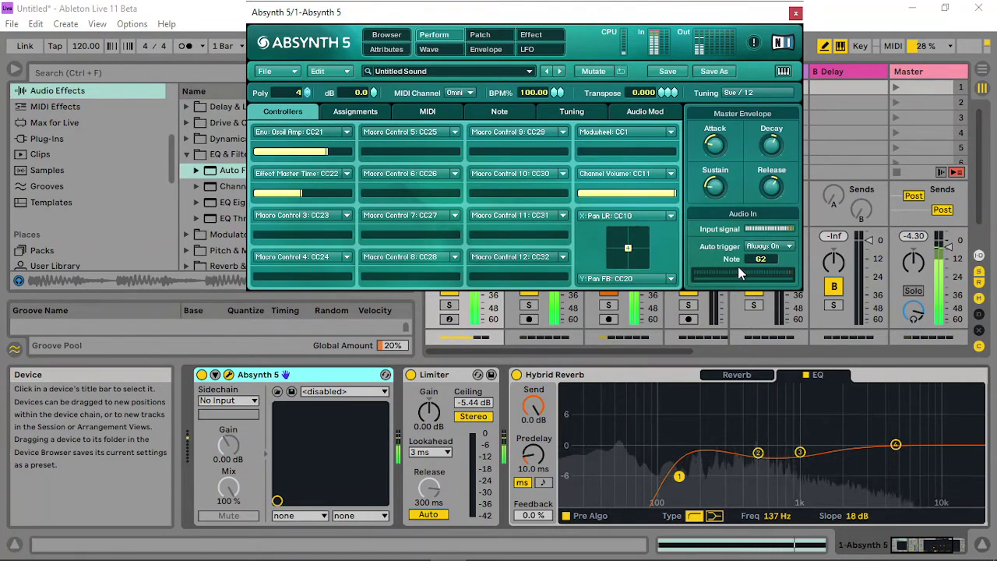
- Return to the Patch page and lower channel C's waveshaper inputs to -11.80 dB on the first and -18.40 dB on the second
left_click(480, 34)
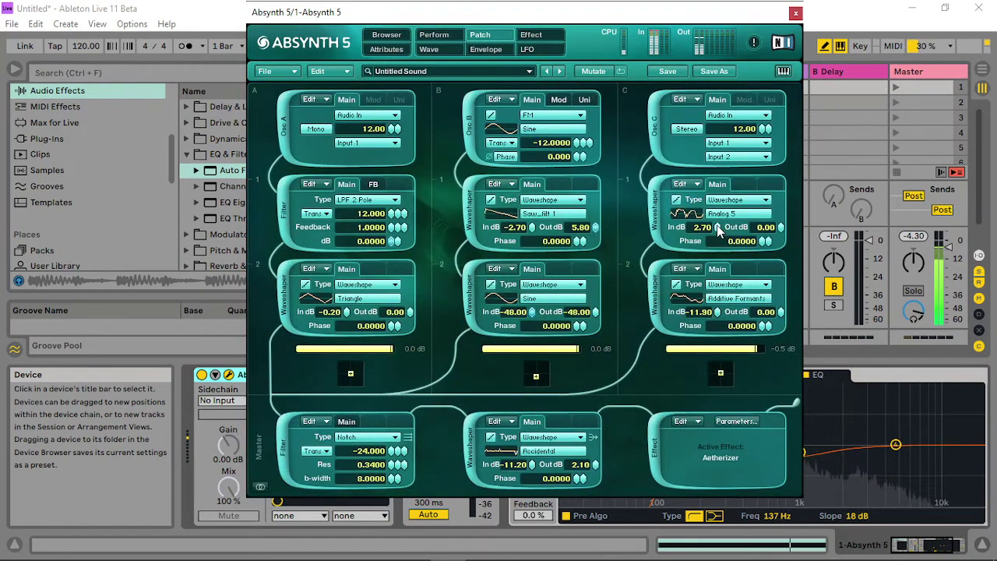
left_click_drag(717, 228, 714, 348)
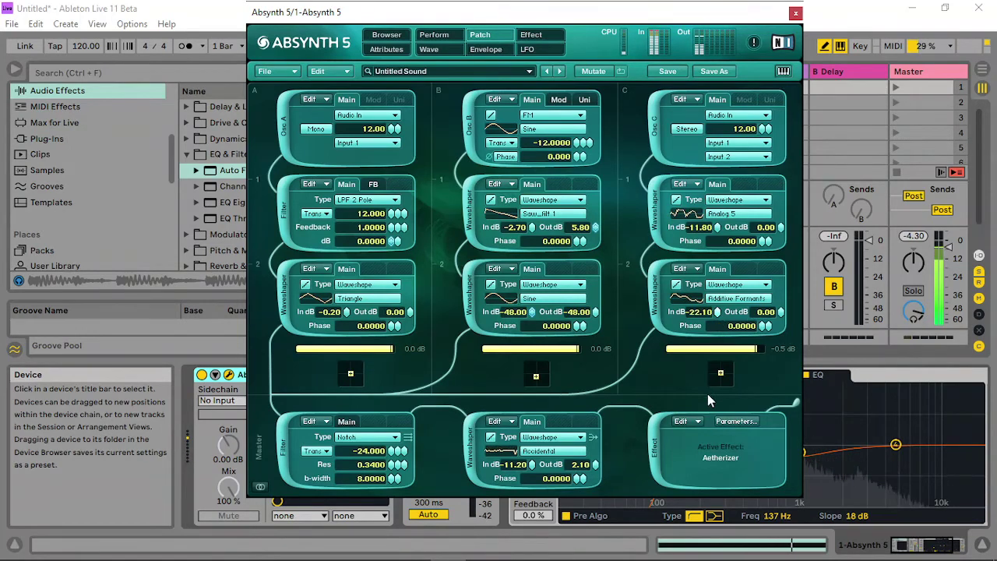
left_click_drag(707, 400, 717, 367)
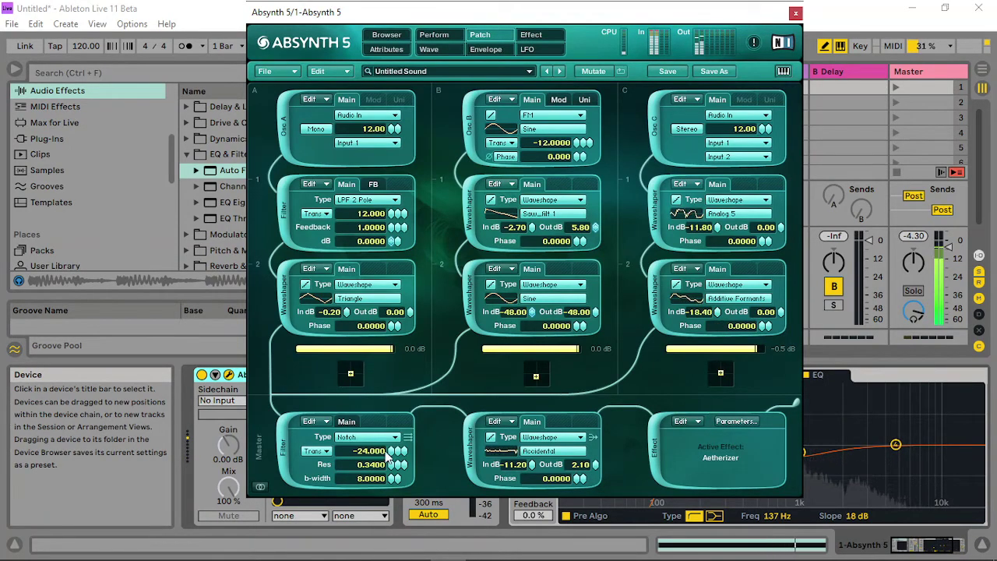
- Raise the master Notch filter's transposition to -7.000 and close the Absynth 5 window
left_click_drag(411, 415, 398, 435)
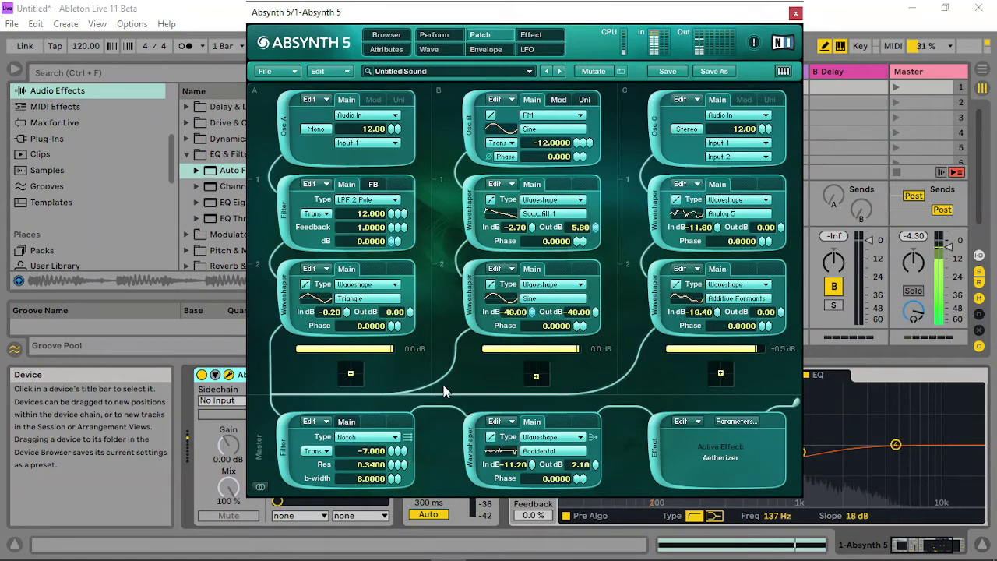
left_click(796, 14)
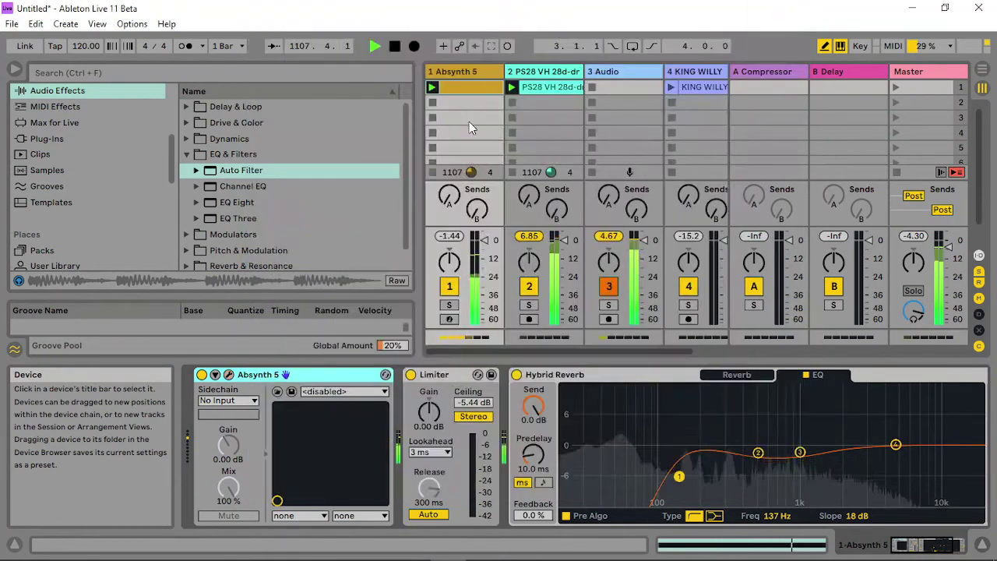
- Insert a Delay between the Limiter and Hybrid Reverb on track 1, with feedback at 13% and dry/wet at 19%
left_click(186, 107)
left_click_drag(238, 145, 496, 423)
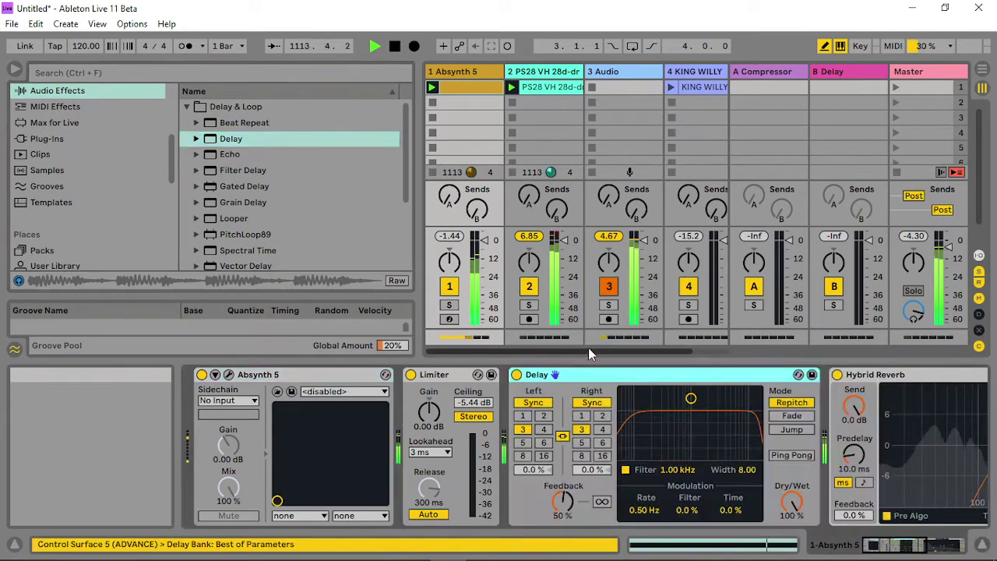
left_click_drag(565, 500, 565, 529)
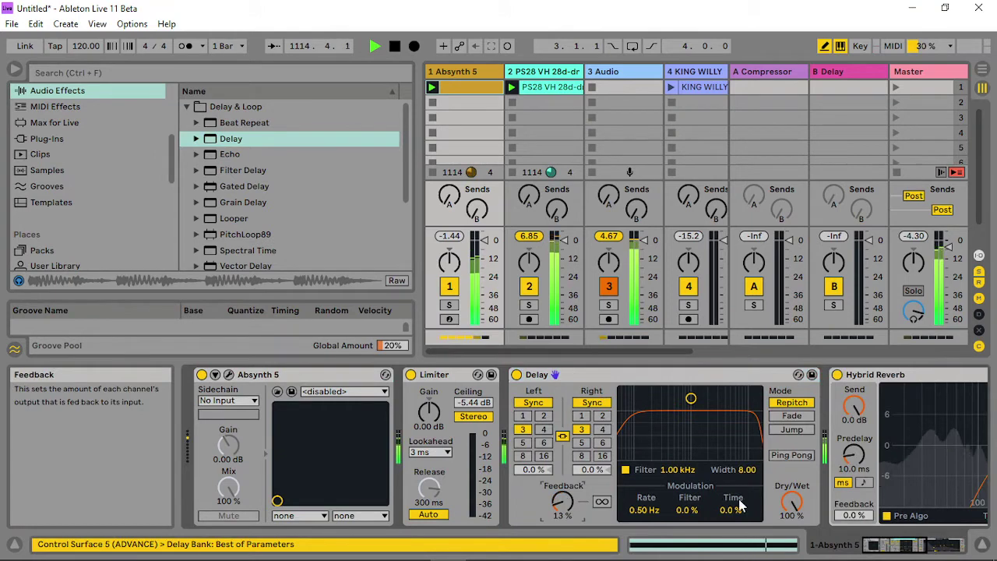
mouse_move(791, 502)
left_mouse_down()
mouse_move(791, 560)
mouse_move(791, 498)
left_mouse_up()
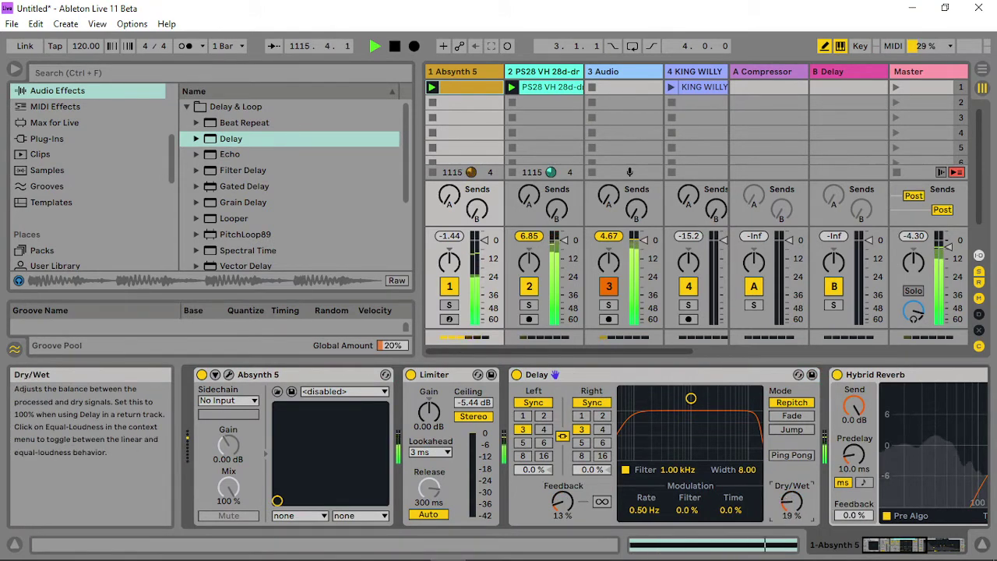
- Move the Delay behind the Hybrid Reverb at the end of the chain and raise its dry/wet to 40%
left_click_drag(889, 547, 906, 546)
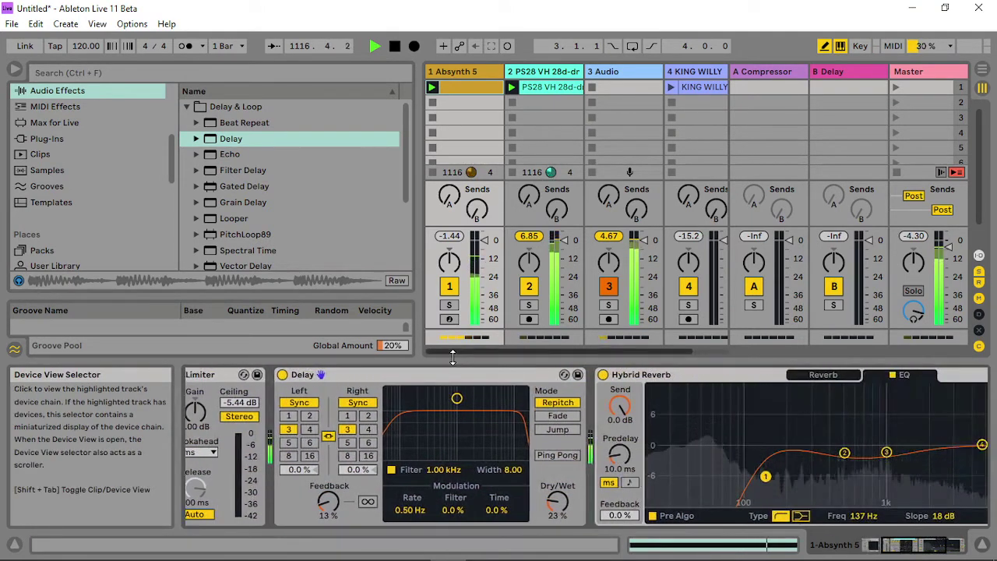
left_click(453, 374)
left_click_drag(987, 389, 978, 388)
mouse_move(863, 510)
left_mouse_down()
mouse_move(863, 475)
mouse_move(863, 491)
left_mouse_up()
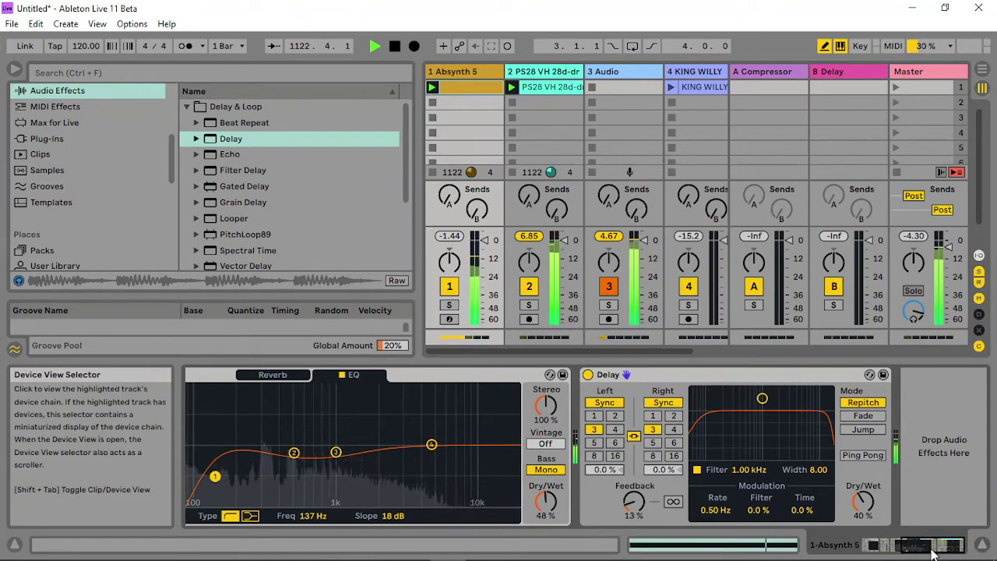
- Reopen Absynth 5 and lower channel C's second waveshaper input to -32.50 dB, the master waveshaper input to -25.40 dB and the Notch filter to -48.000
left_click(902, 542)
left_click(229, 376)
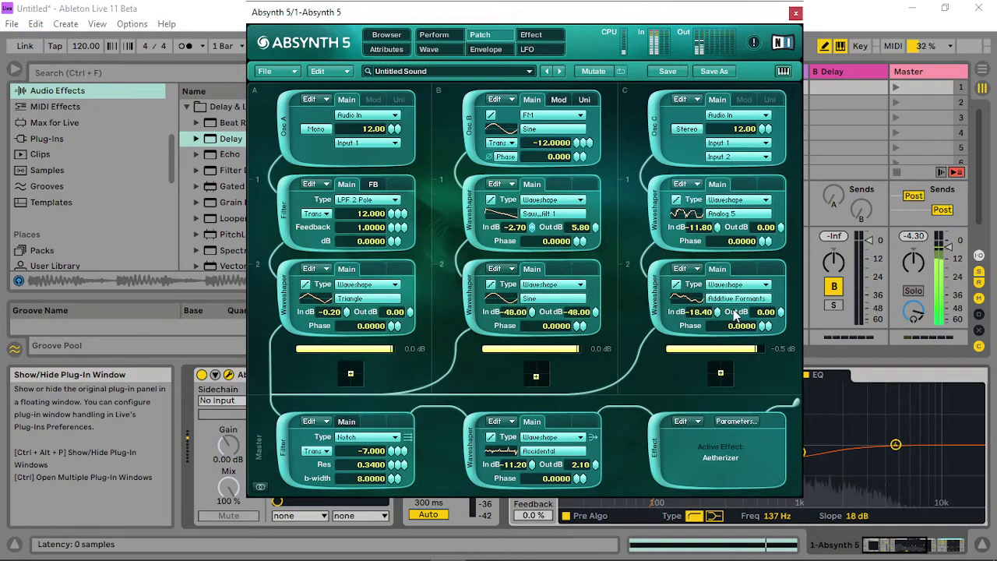
left_click_drag(714, 311, 690, 416)
left_click_drag(528, 471, 522, 553)
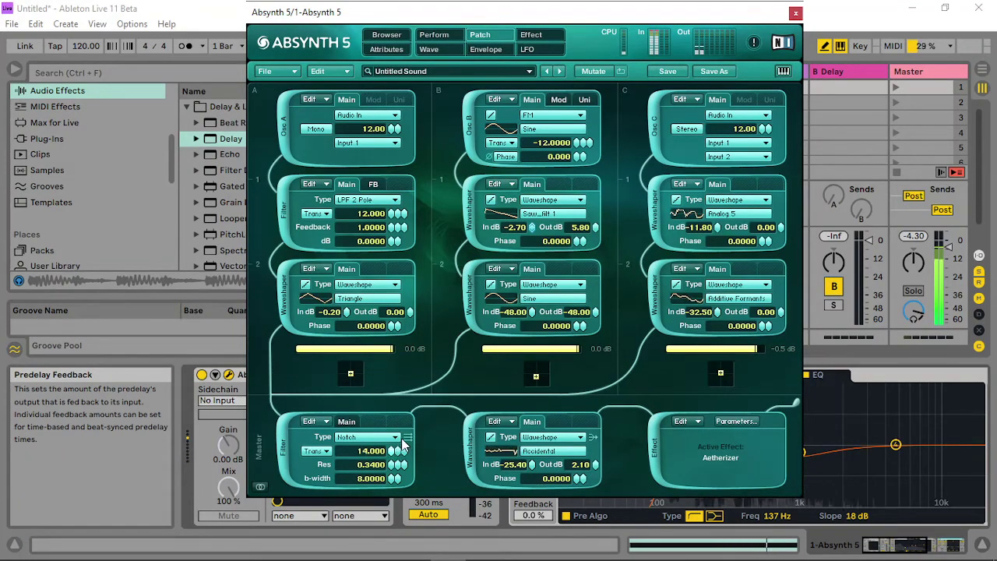
left_click_drag(402, 444, 359, 483)
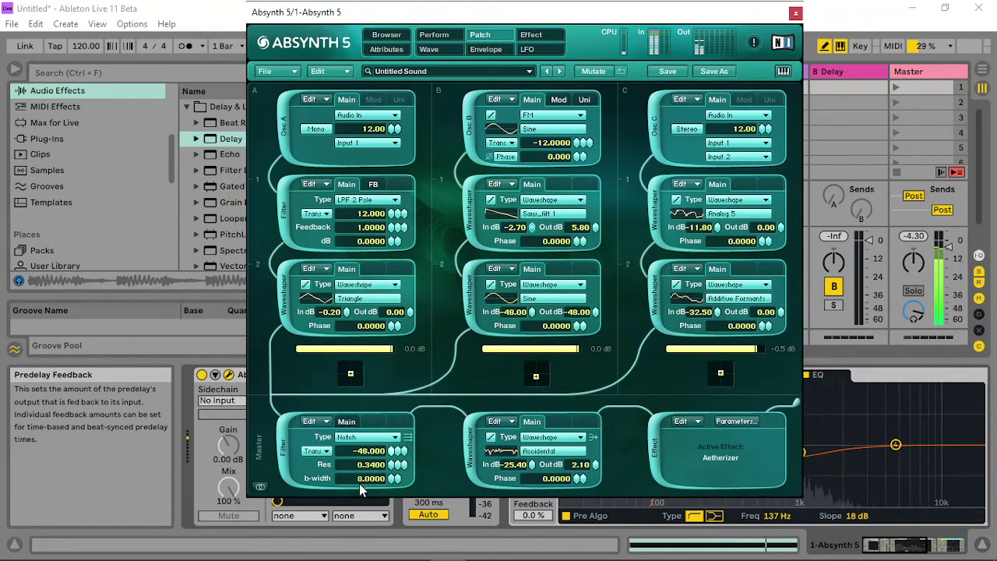
- In Audio Mod group A on the Perform page, set the source gain to -11.00 dB and the Effect Time lag to 3
left_click(434, 34)
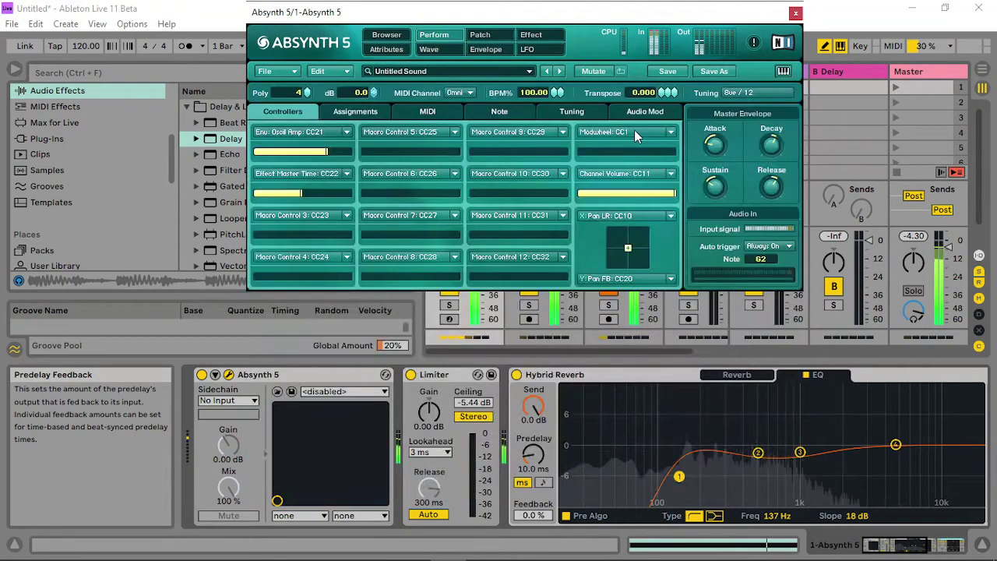
left_click(645, 112)
left_click_drag(324, 205, 333, 252)
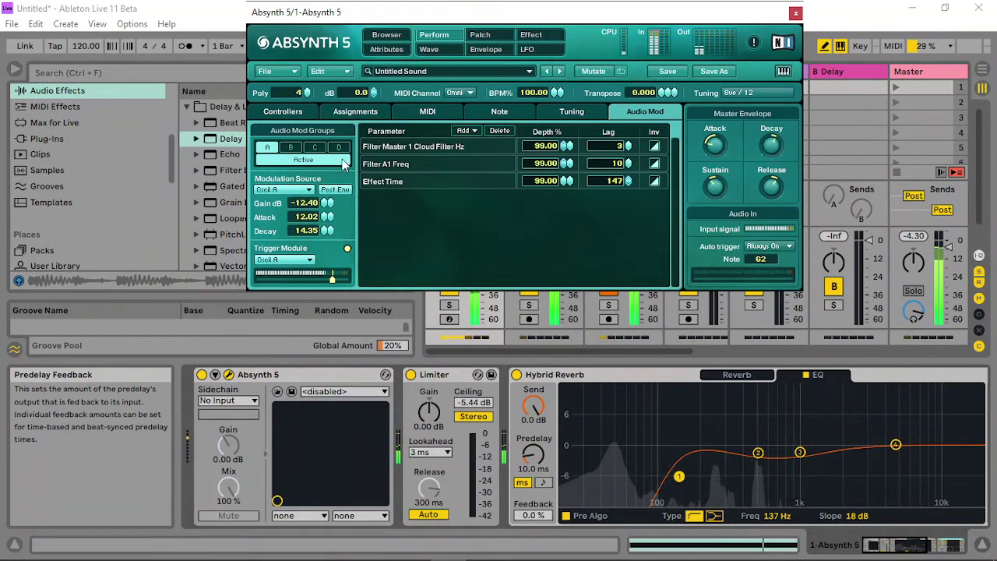
left_click_drag(326, 207, 337, 201)
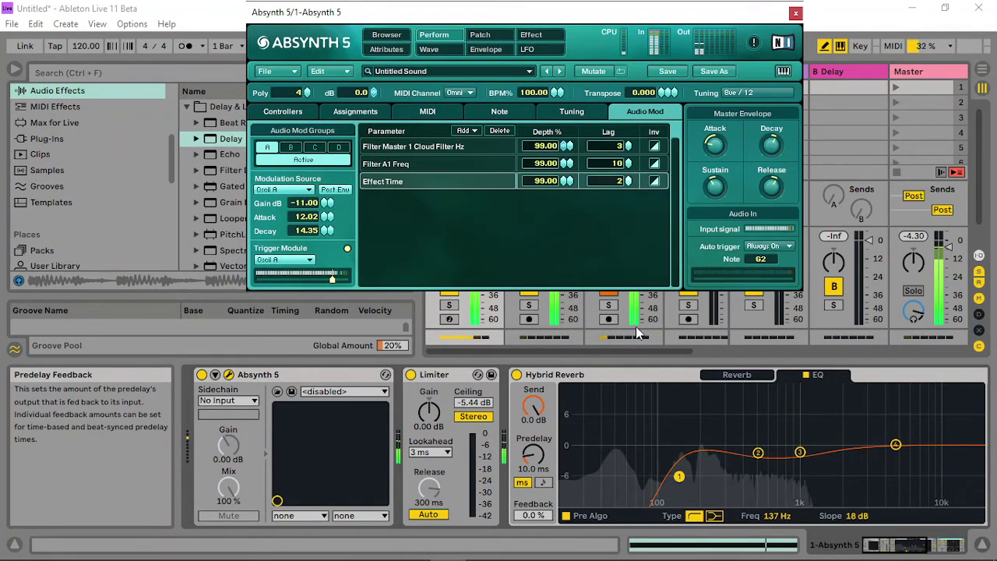
- On the Effect page, raise the Aetherizer's input levels for channels A, B and C to full
left_click(479, 35)
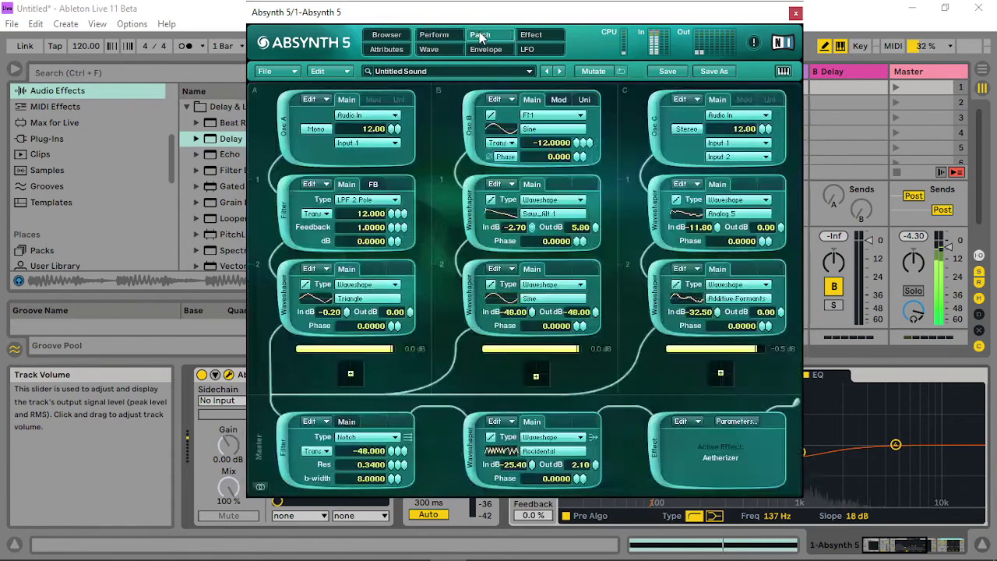
left_click(521, 33)
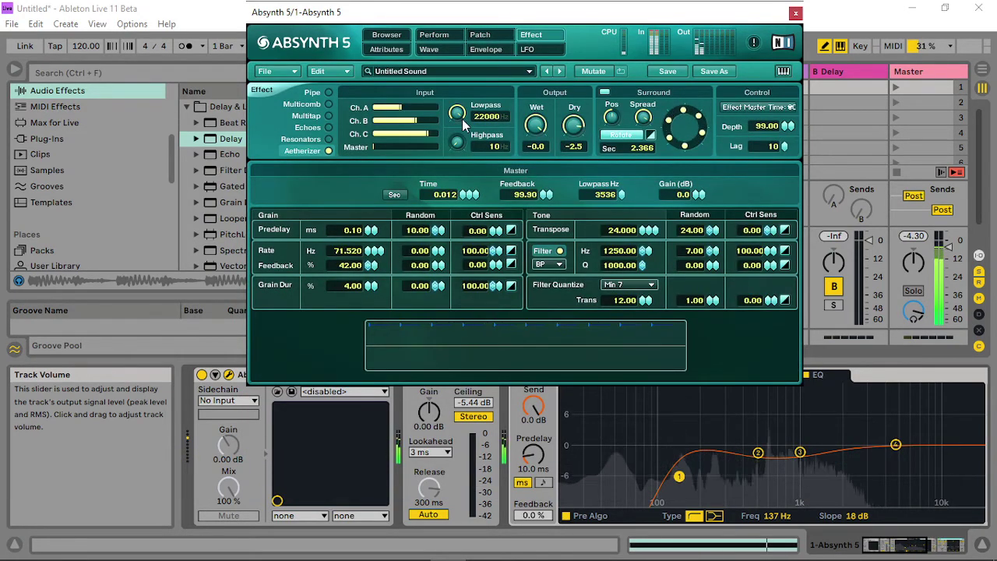
left_click_drag(415, 110, 468, 125)
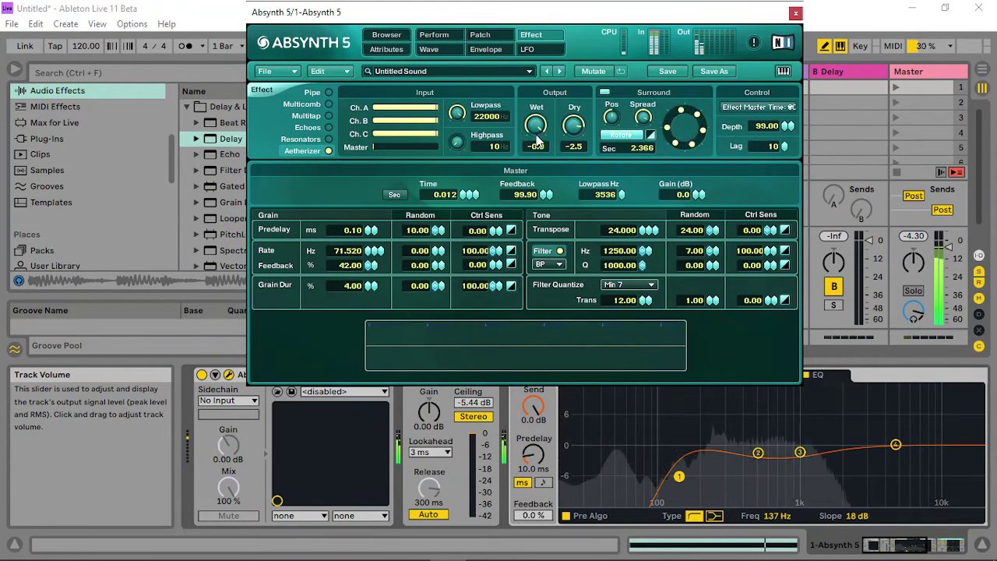
left_click(444, 37)
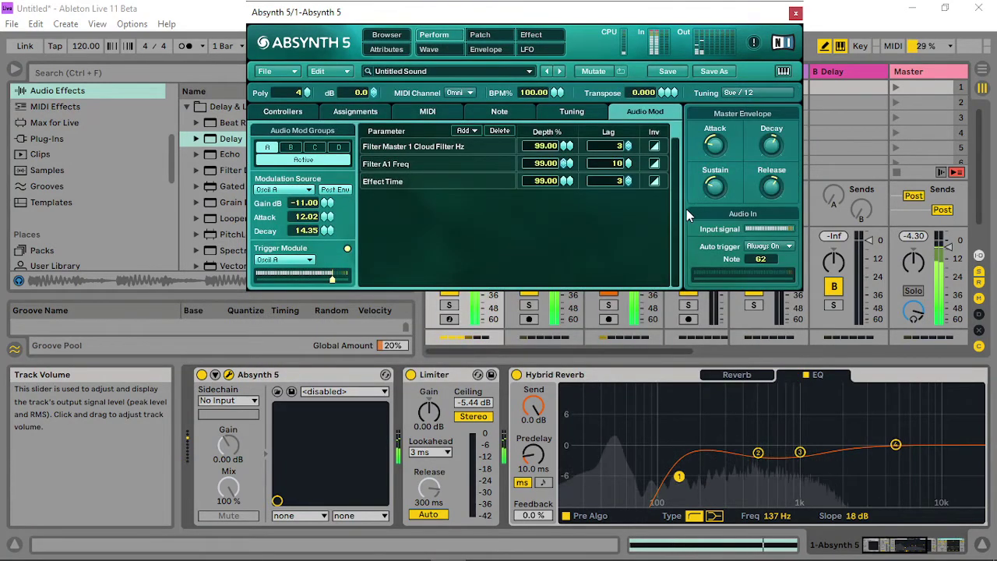
left_click(476, 35)
left_click(444, 38)
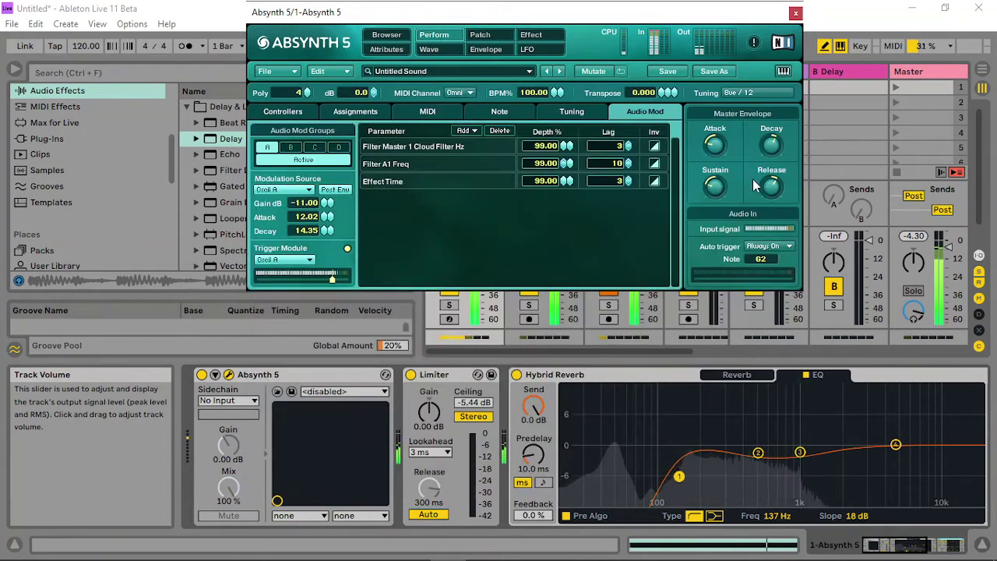
- In the Aetherizer, set the grain rate to 47.569 Hz, grain duration to 24% and tone transposition to 12.000
left_click(538, 36)
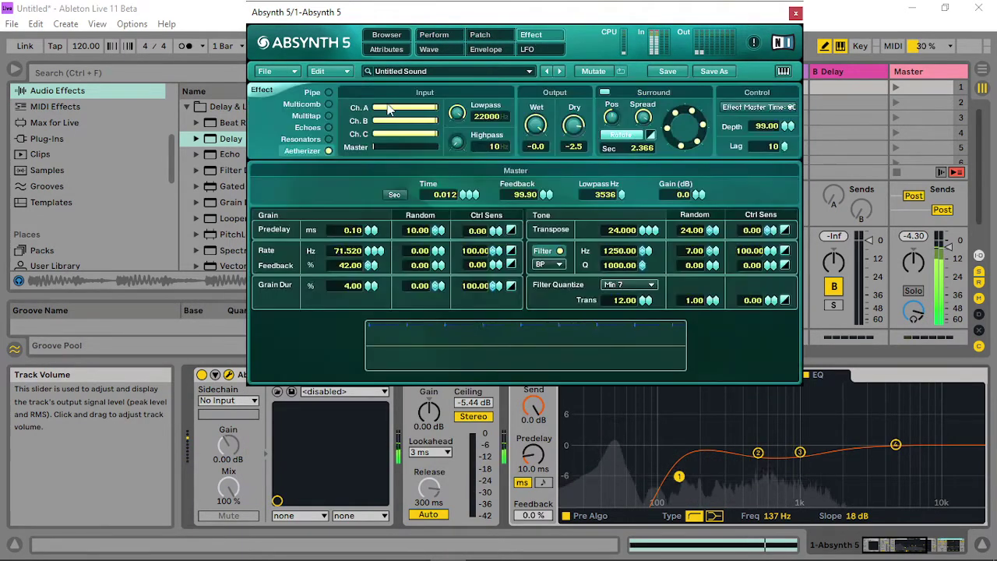
left_click_drag(368, 255, 363, 308)
left_click_drag(370, 260, 382, 244)
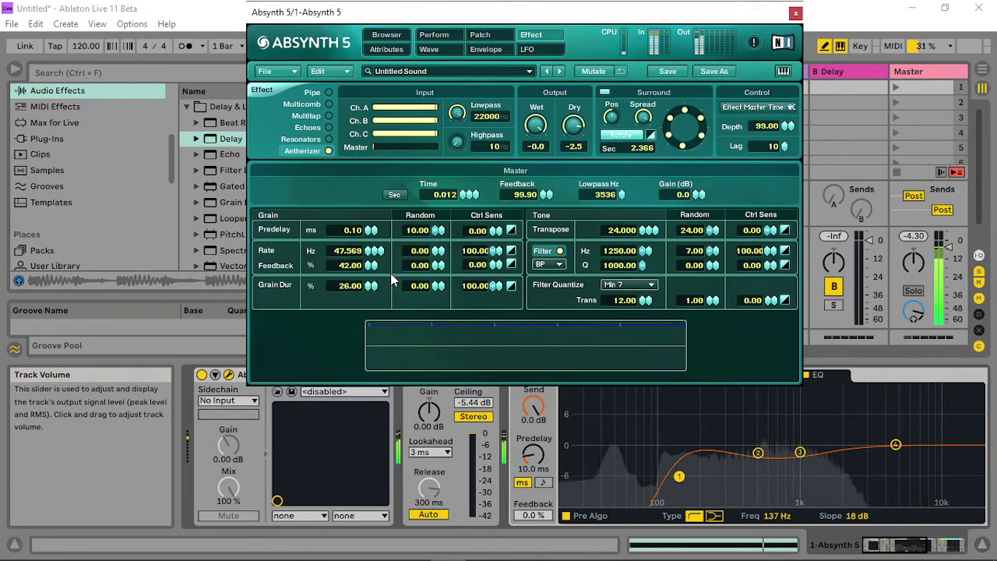
left_click_drag(372, 291, 372, 288)
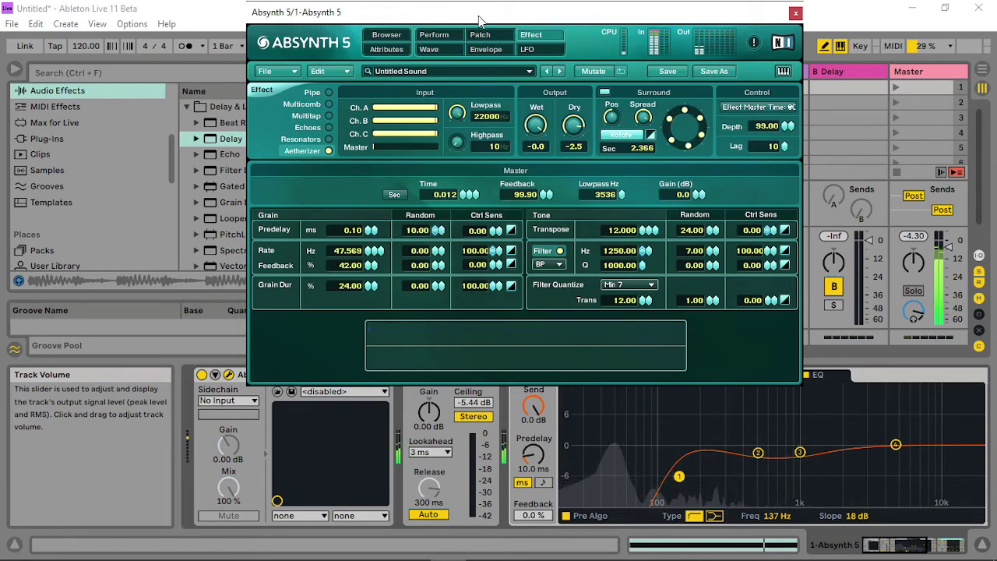
left_click(485, 49)
left_click(471, 35)
left_click(452, 35)
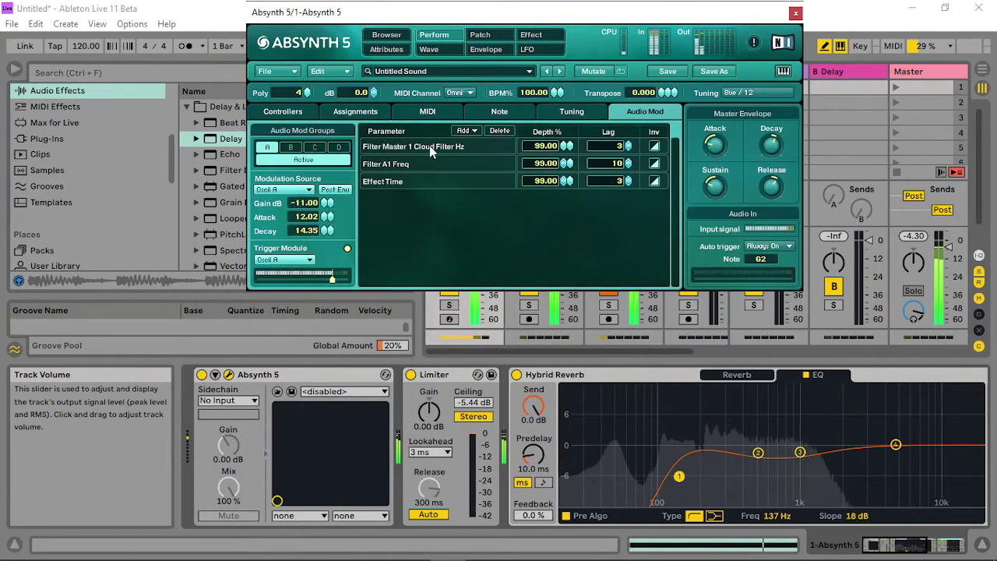
left_click(292, 113)
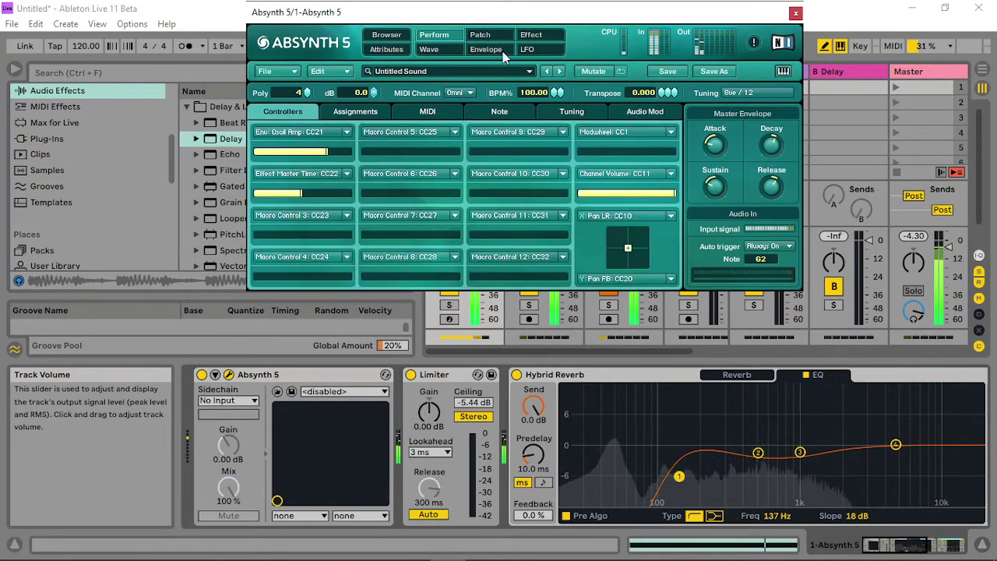
- Set the effect's surround rotation time to 1.687 seconds, then close the Absynth 5 window
left_click(531, 35)
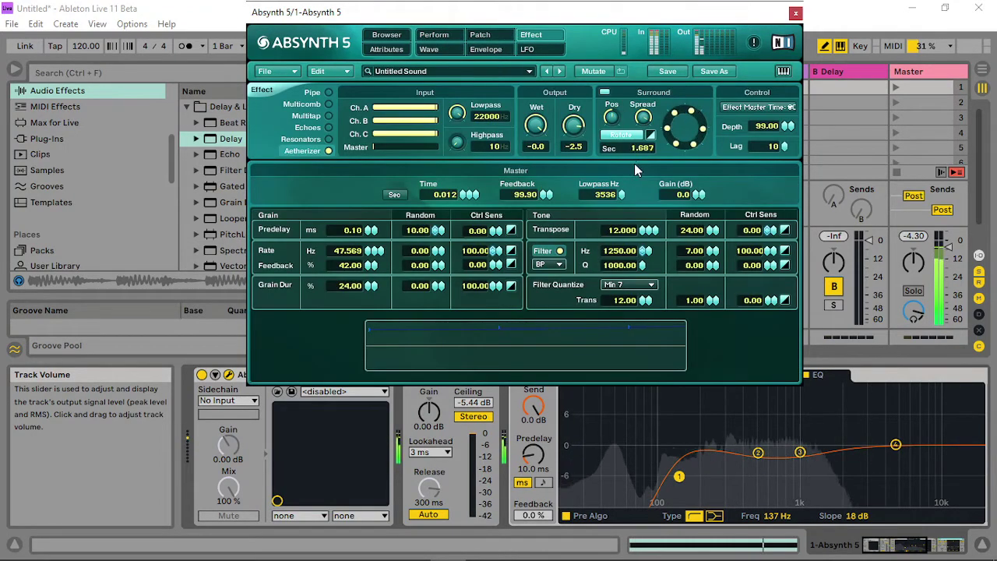
left_click(481, 35)
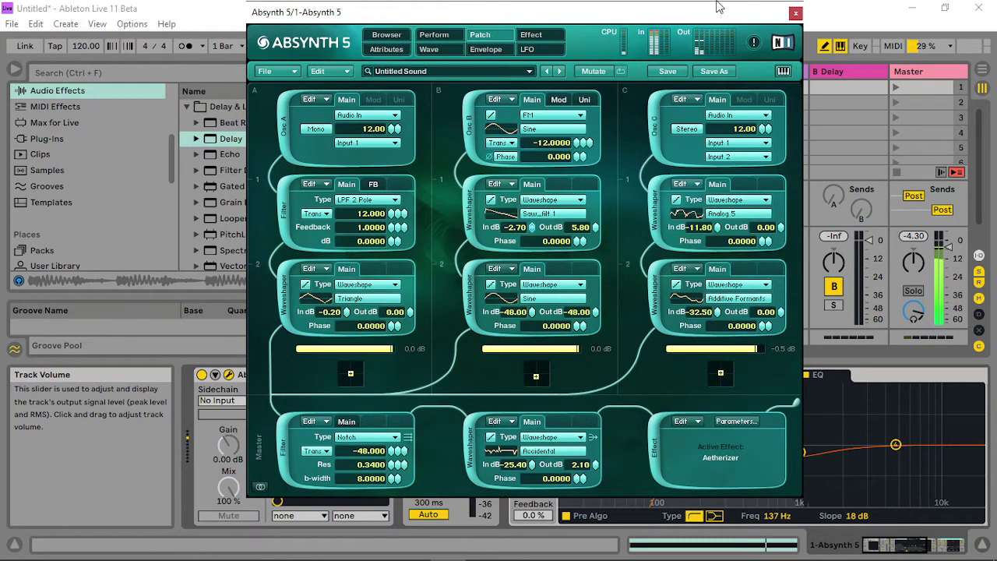
left_click_drag(702, 21, 417, 29)
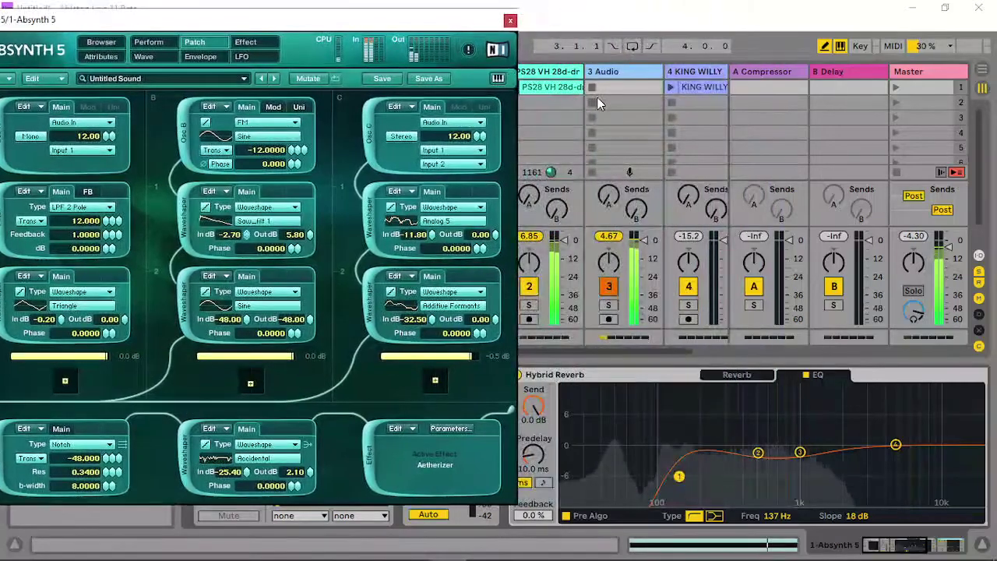
left_click(510, 20)
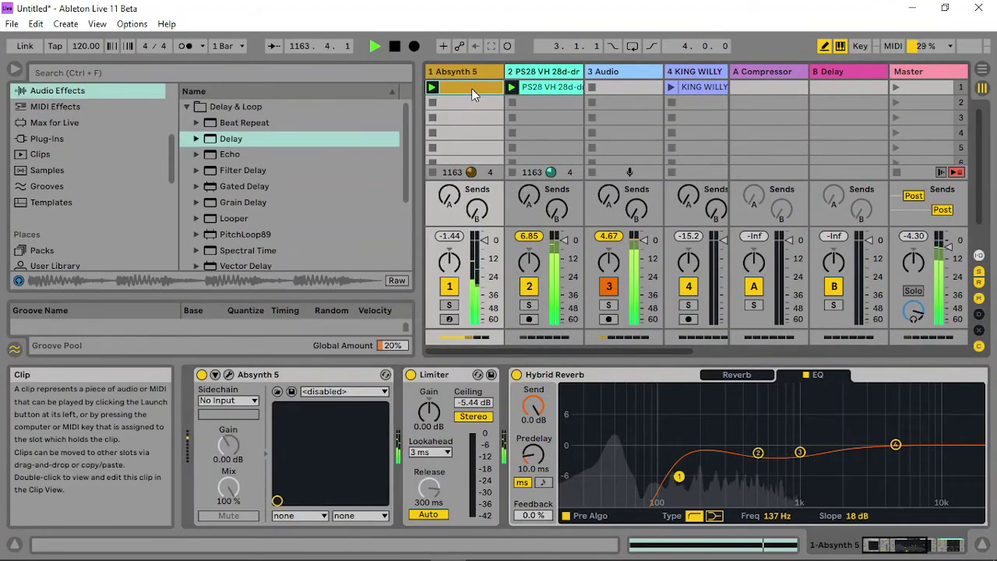
- Duplicate the Absynth 5 and drum clips into scene 2 and copy the KING WILLY clip to track 3 in scene 2
left_click(555, 89)
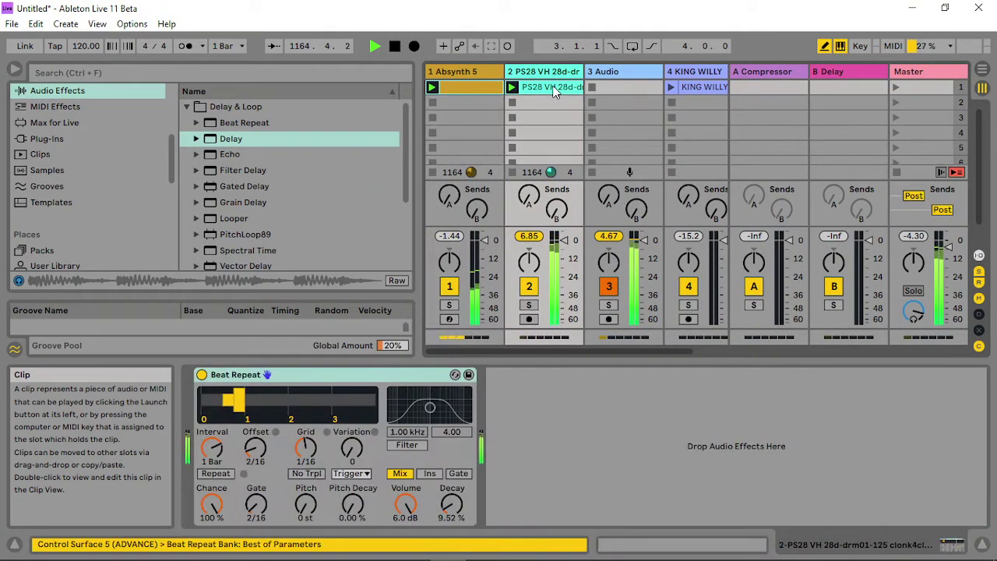
key("ctrl+d")
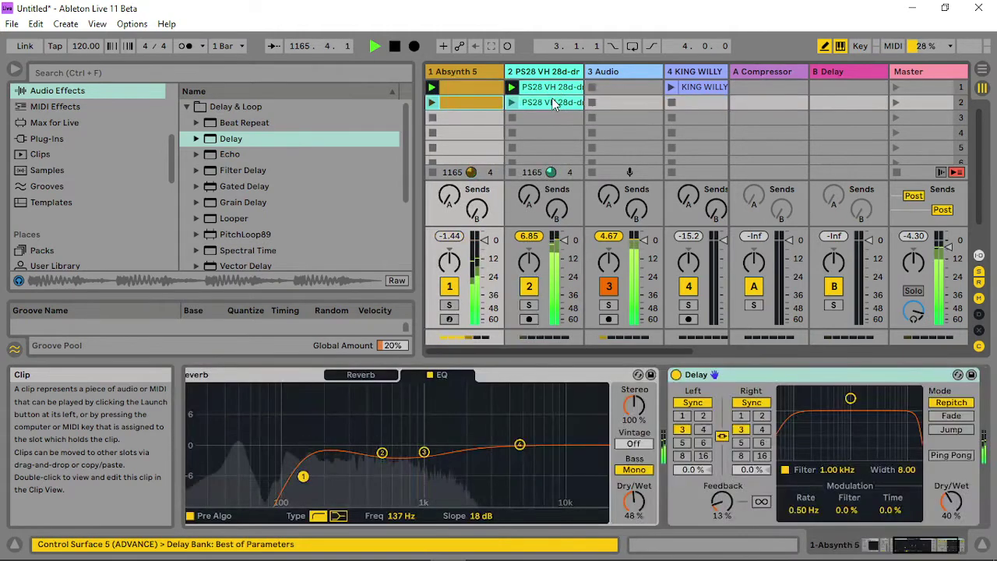
left_click(704, 86)
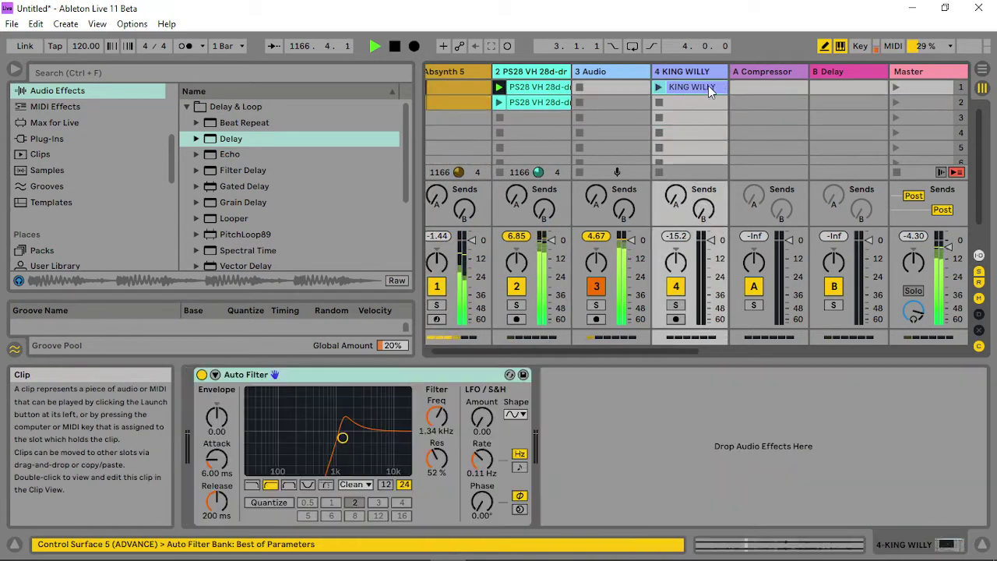
left_click_drag(698, 86, 621, 102)
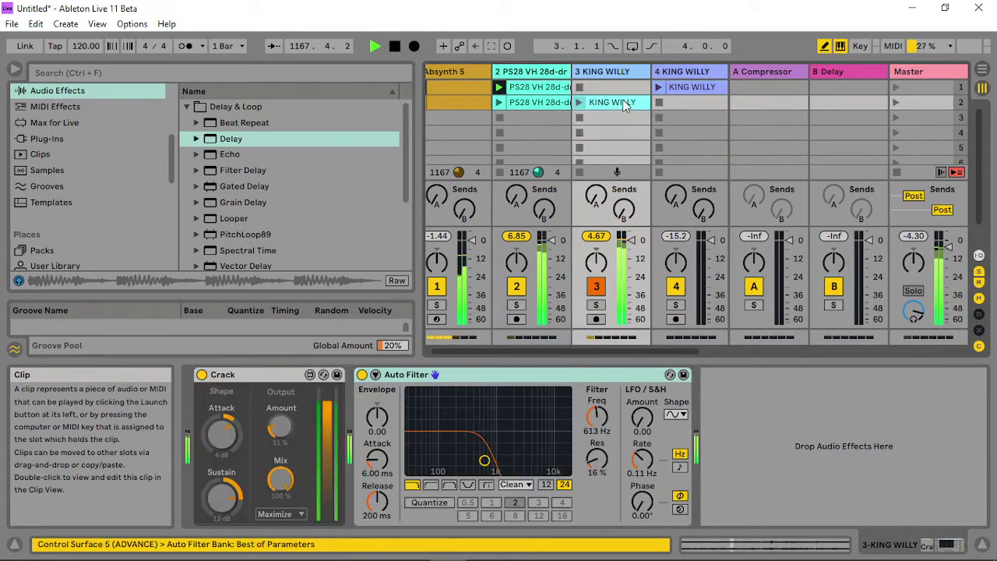
left_click(623, 100)
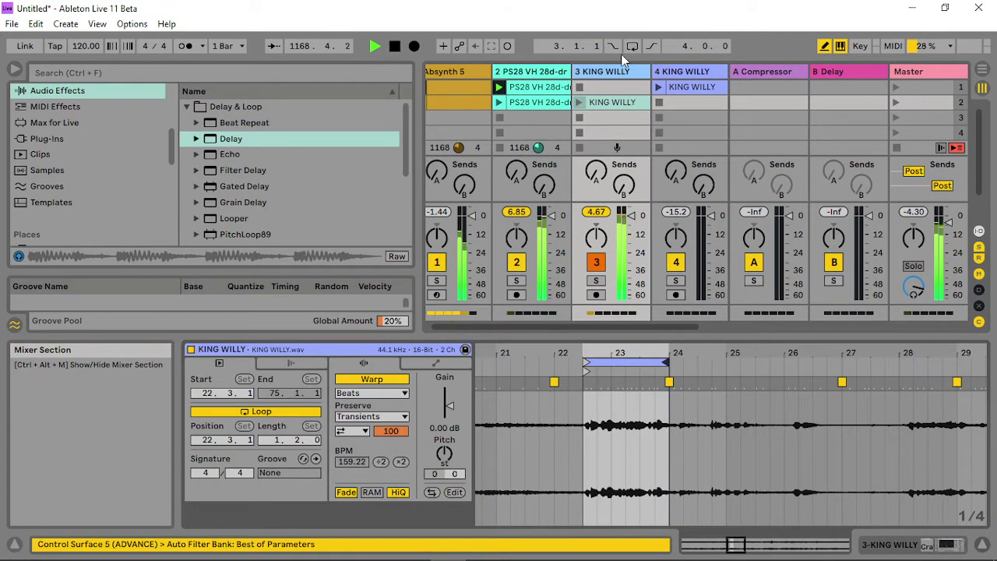
- Duplicate track 4's KING WILLY clip into scene 2 and select the copy on track 3
left_click(701, 87)
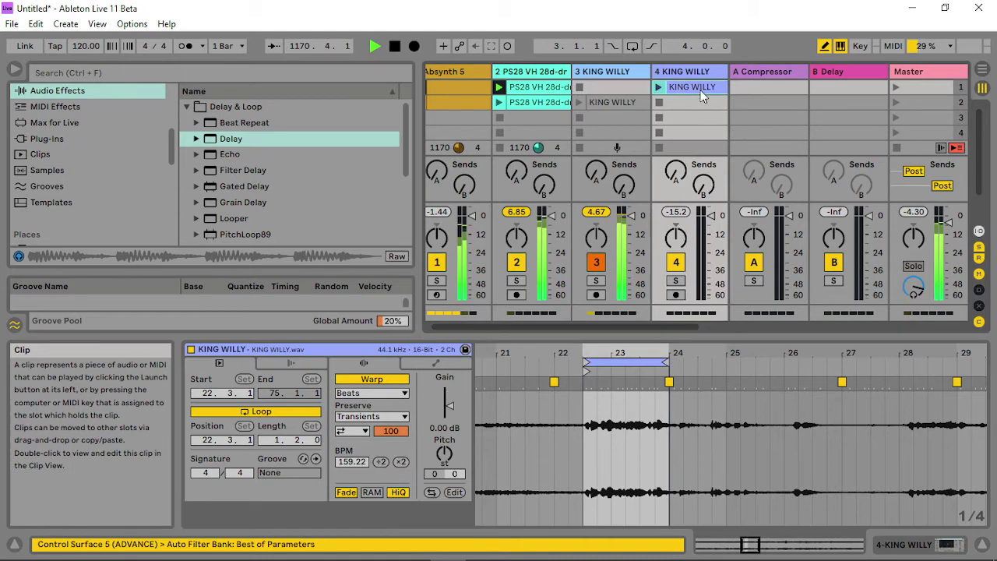
left_click_drag(698, 111, 651, 103)
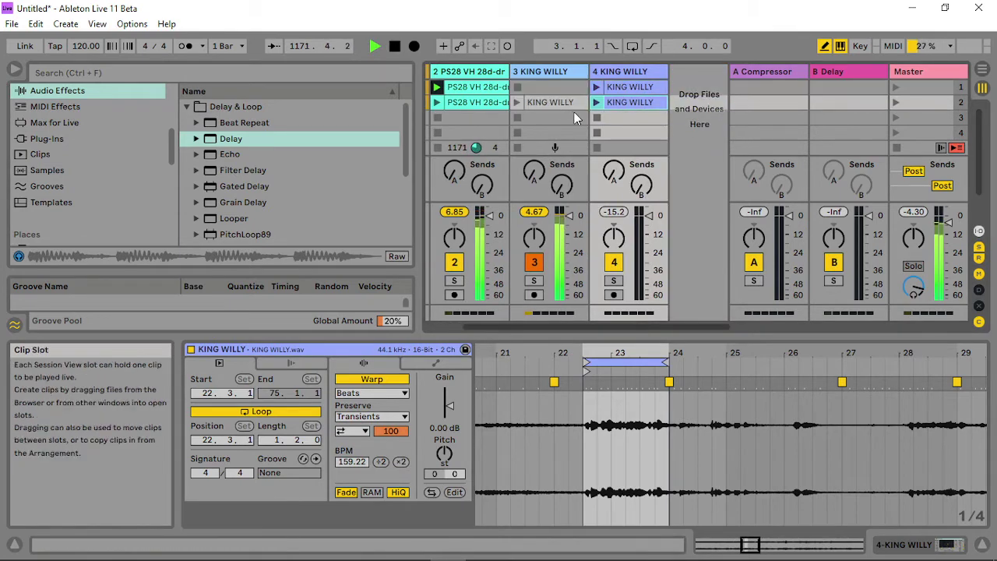
left_click(550, 103)
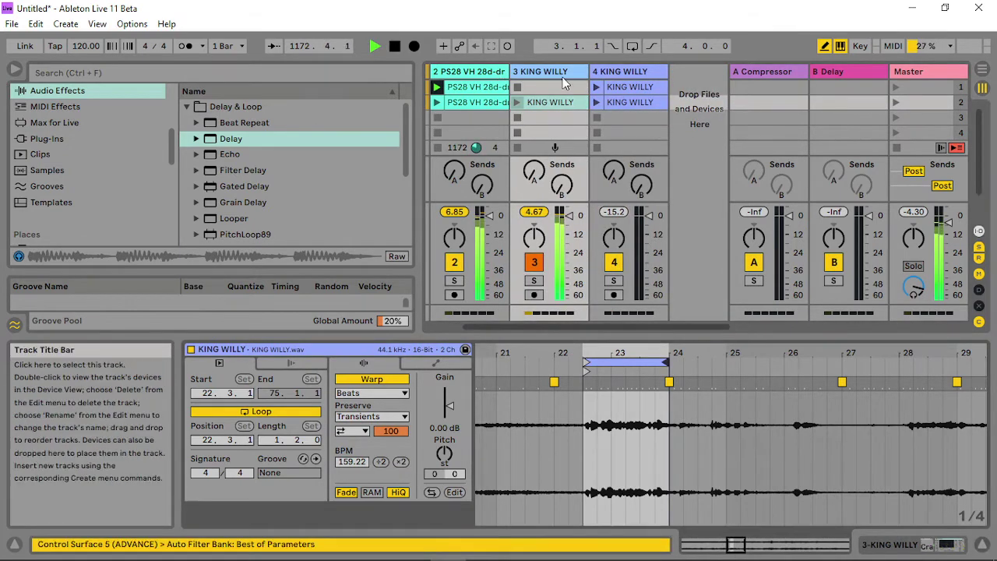
- Draw track 3's Auto Filter frequency automation down to 26.0 Hz across the scene 2 clip's loop and launch scene 2
double_click(550, 72)
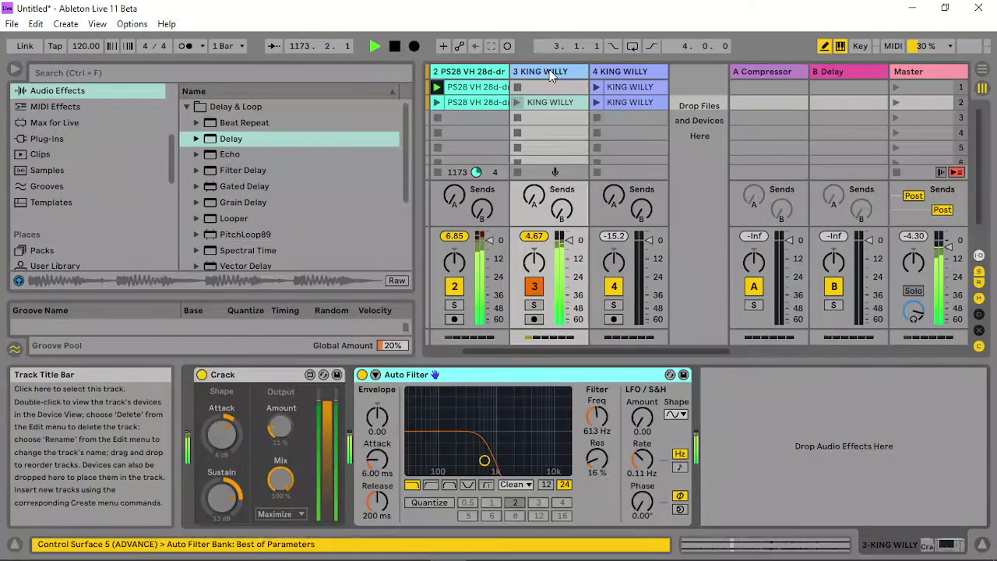
right_click(601, 427)
left_click(647, 391)
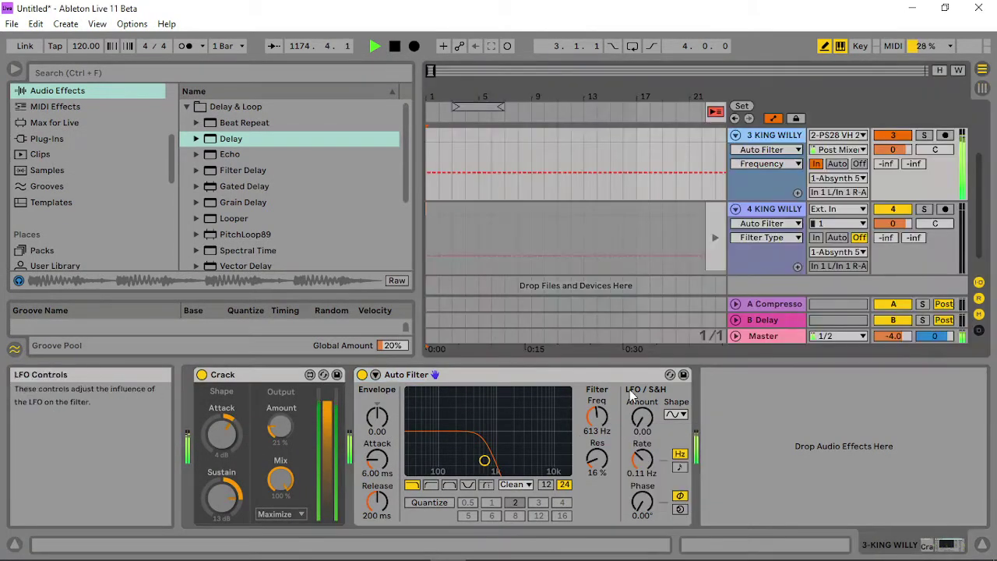
left_click(982, 88)
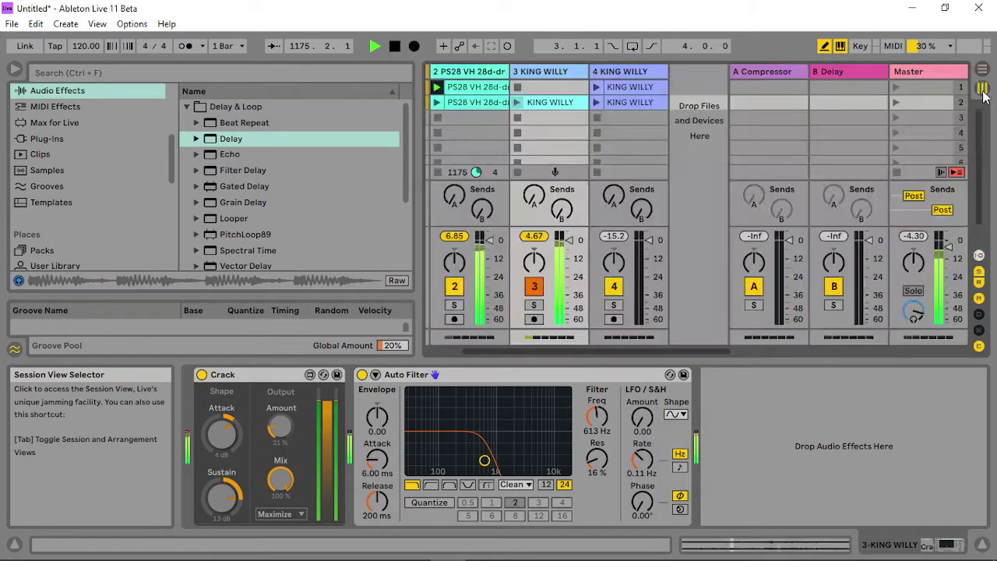
double_click(560, 104)
left_click(436, 363)
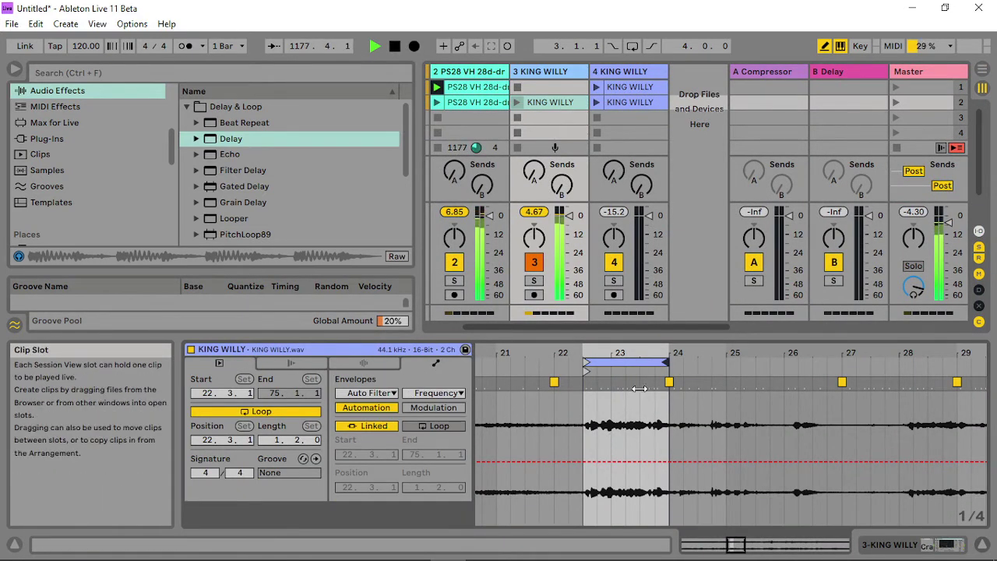
mouse_move(598, 464)
left_mouse_down()
mouse_move(589, 528)
mouse_move(672, 544)
mouse_move(675, 532)
left_mouse_up()
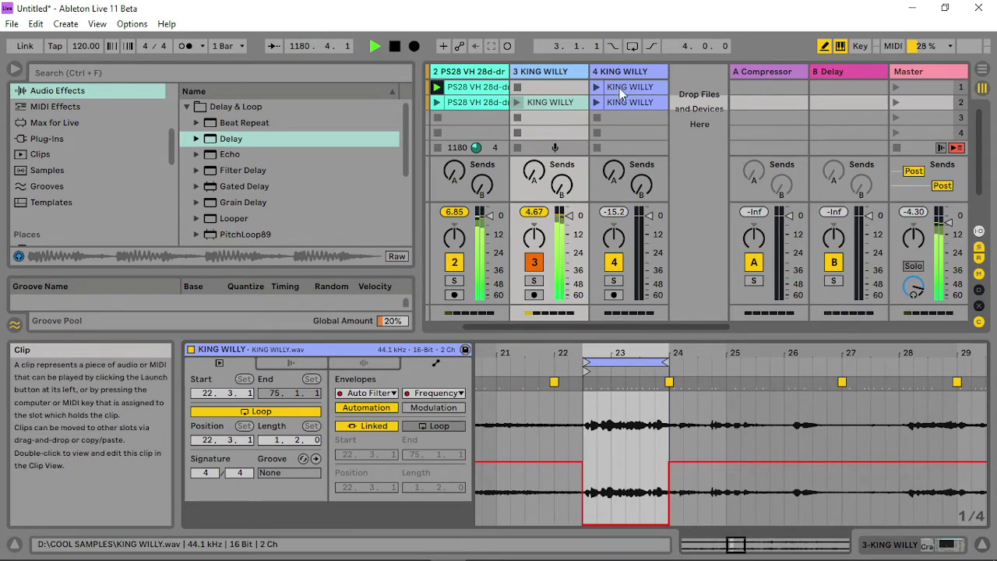
left_click(894, 103)
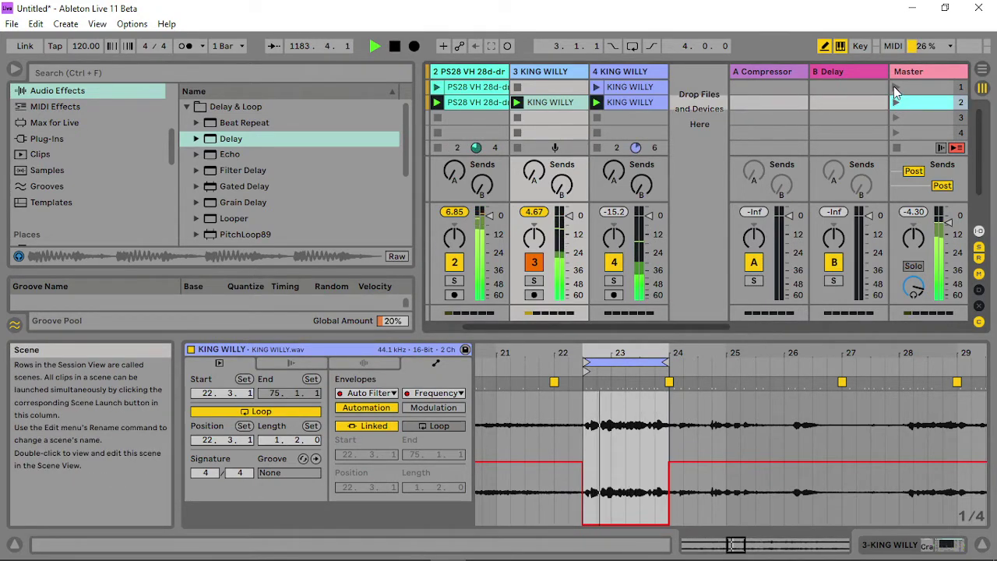
- Open Absynth 5 on track 1, set the master notch filter's transposition to 2.000 and switch off both channel C waveshapers
left_click_drag(688, 327, 585, 316)
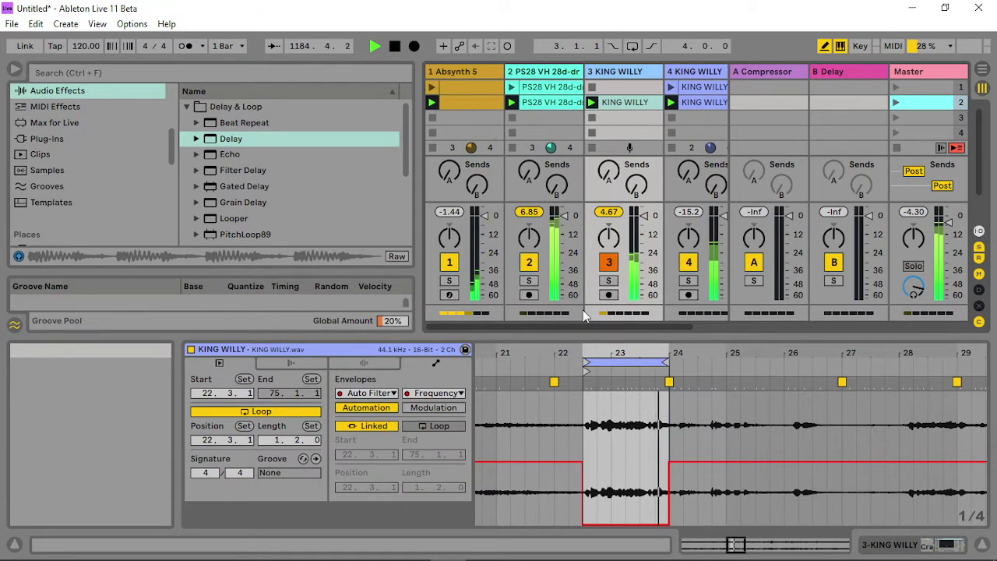
double_click(467, 75)
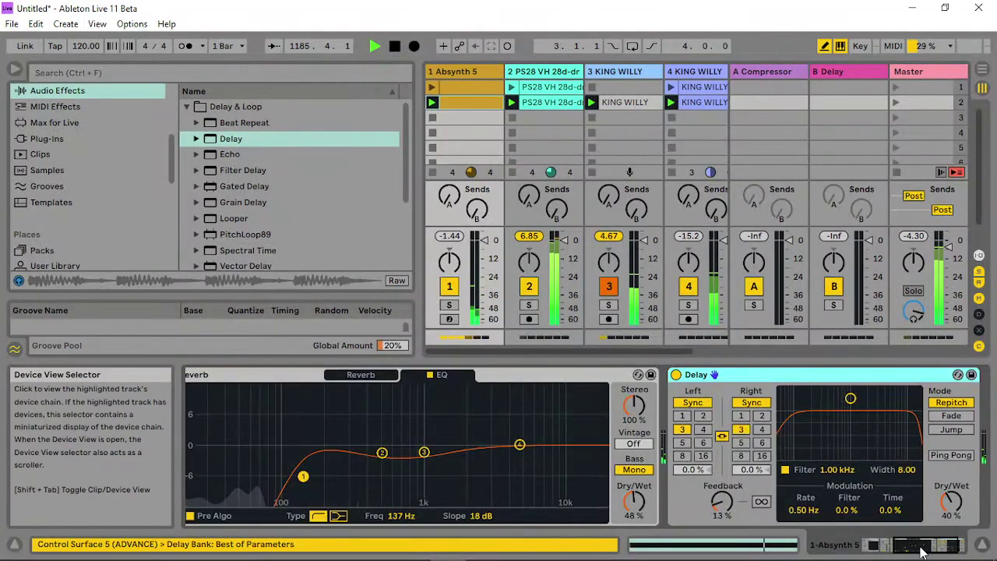
left_click_drag(938, 546, 516, 478)
left_click(227, 375)
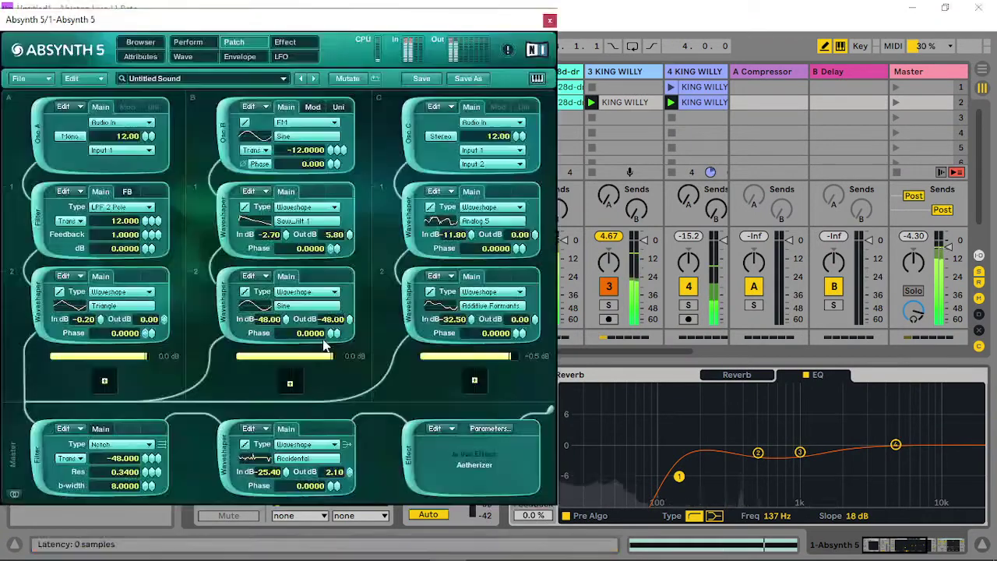
left_click_drag(144, 458, 162, 418)
left_click(403, 224)
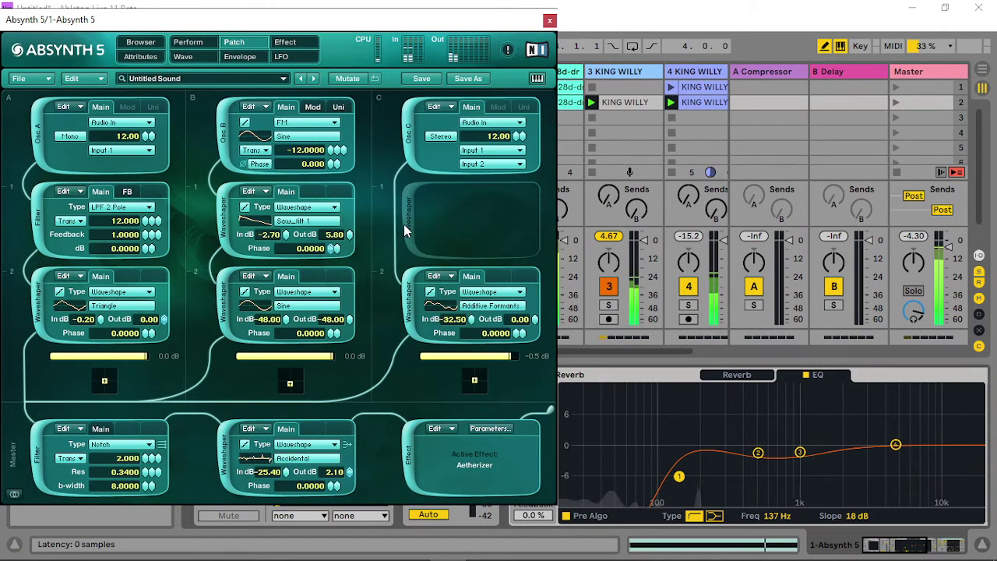
left_click(405, 300)
- Review the Perform and Effect pages and set the master notch filter's transposition to -72.000 and resonance to 0.9500
left_click(191, 42)
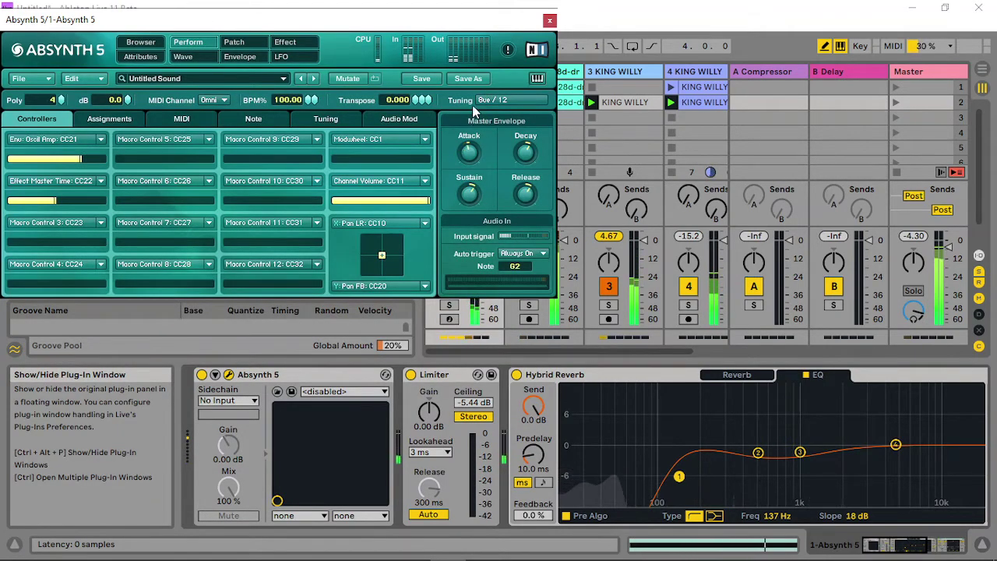
left_click(285, 42)
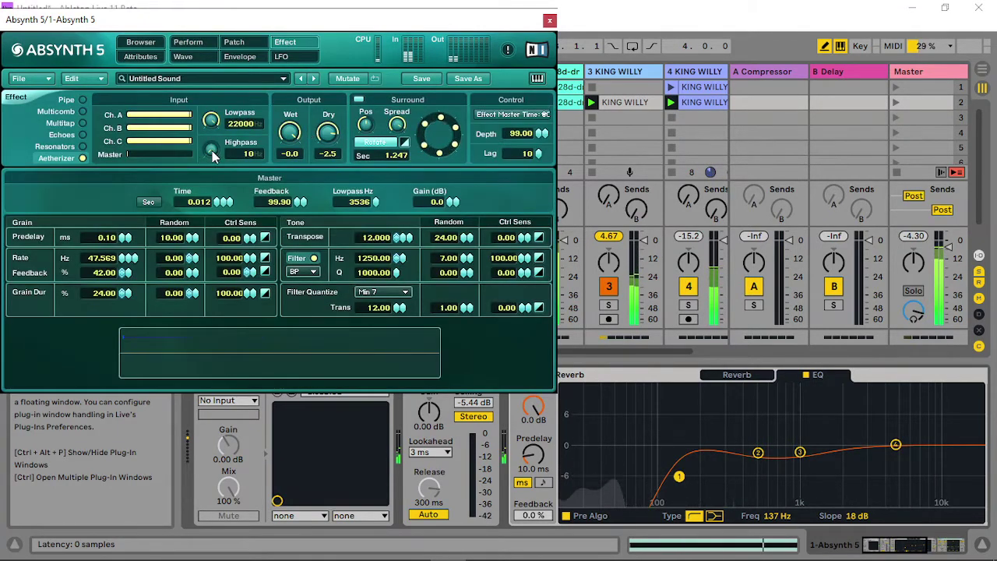
left_click(188, 42)
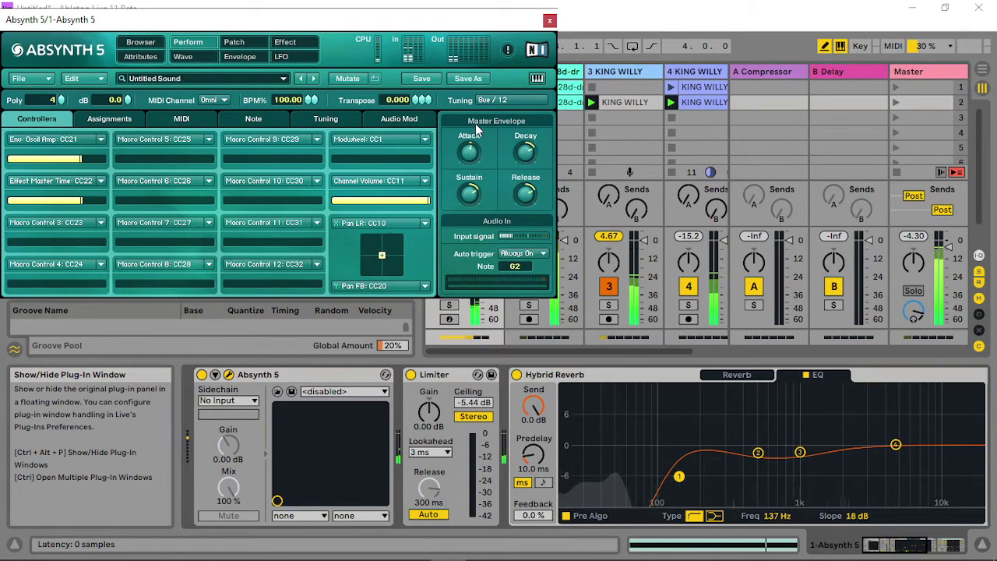
left_click(234, 44)
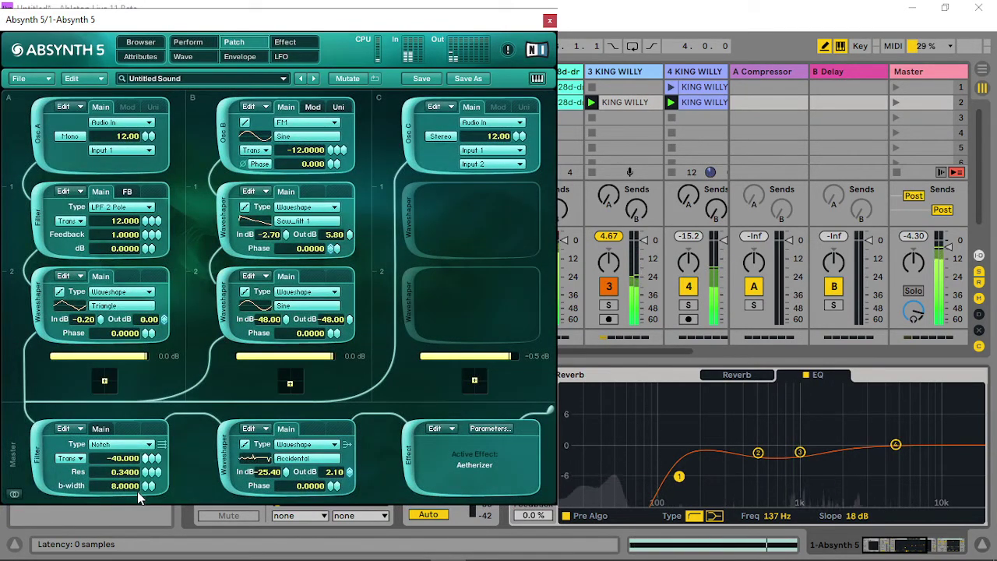
left_click_drag(138, 492, 136, 512)
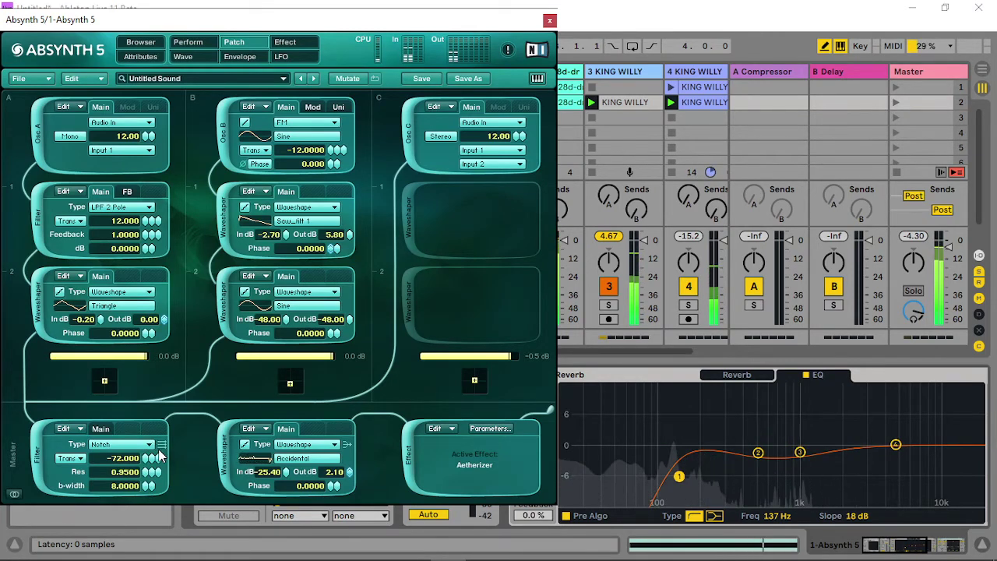
- Copy track 3's KING WILLY clip from scene 2 into scene 1 and close the Absynth 5 window
left_click(631, 101)
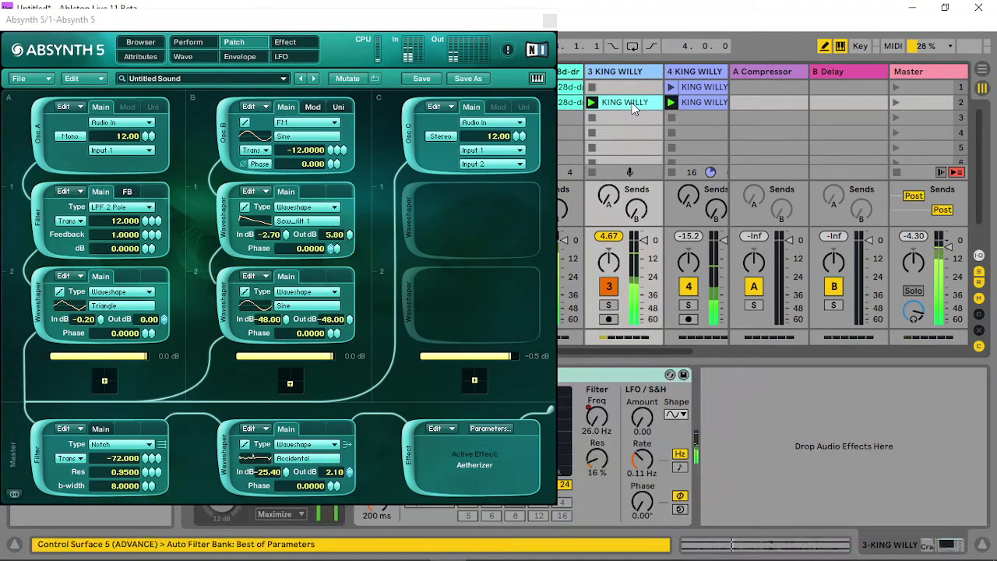
left_click(633, 88)
left_click(550, 22)
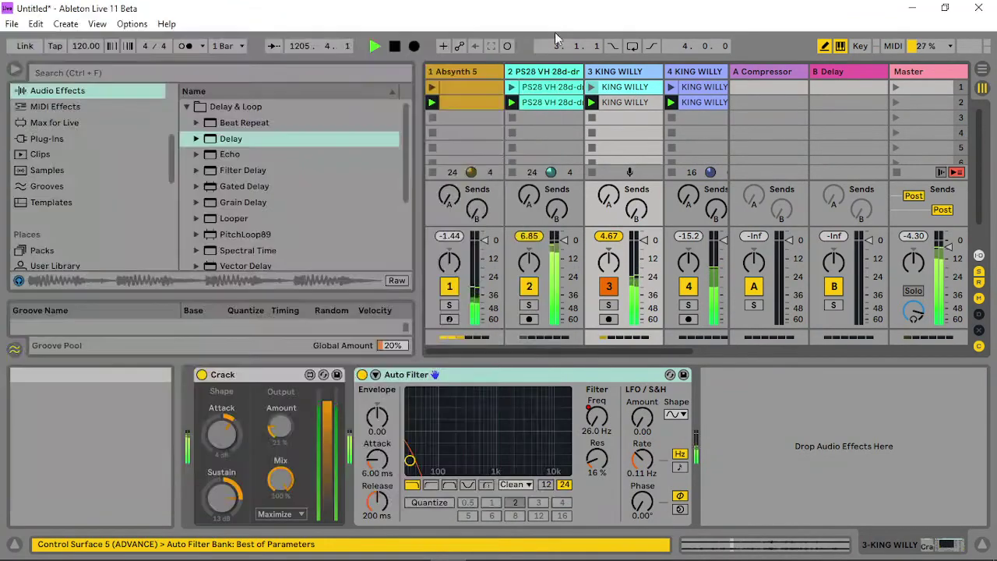
- Redraw the Auto Filter frequency automation across the loop of track 3's scene 1 clip at about 689 Hz
right_click(593, 420)
left_click(635, 426)
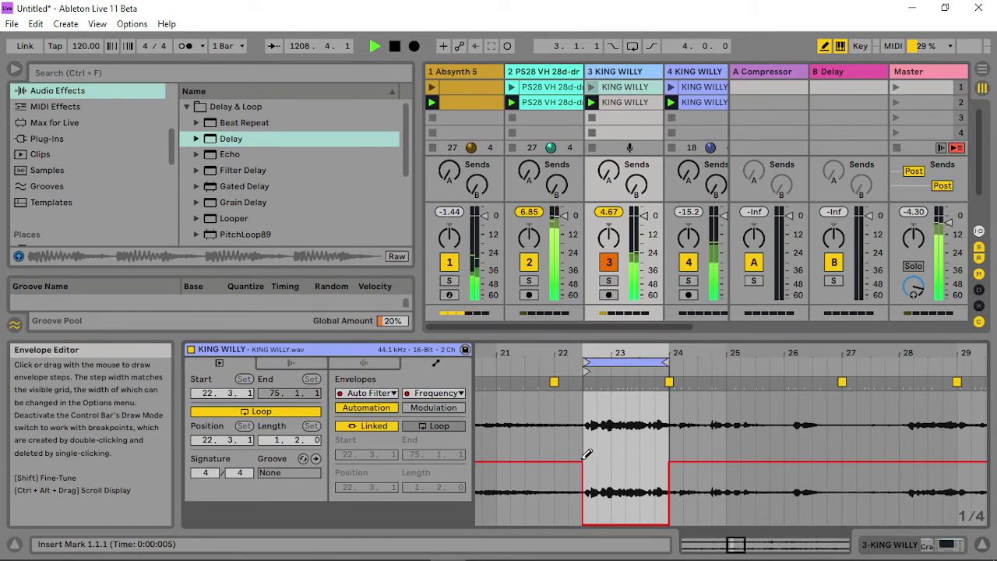
mouse_move(590, 458)
left_mouse_down()
mouse_move(621, 509)
mouse_move(660, 461)
mouse_move(633, 454)
left_mouse_up()
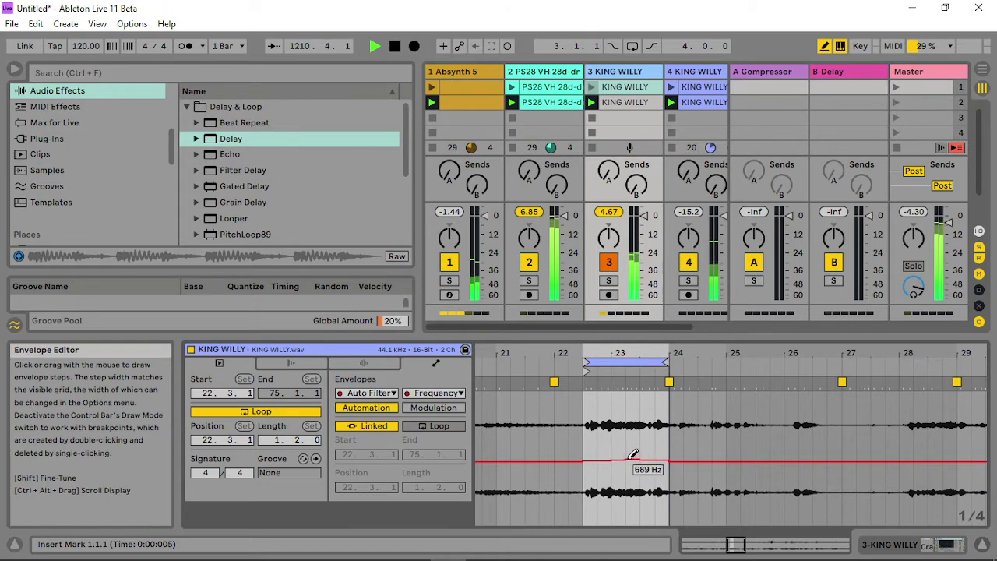
- Set track 4's high-pass Auto Filter to a frequency of about 706 Hz and a resonance of 33%
left_click(705, 89)
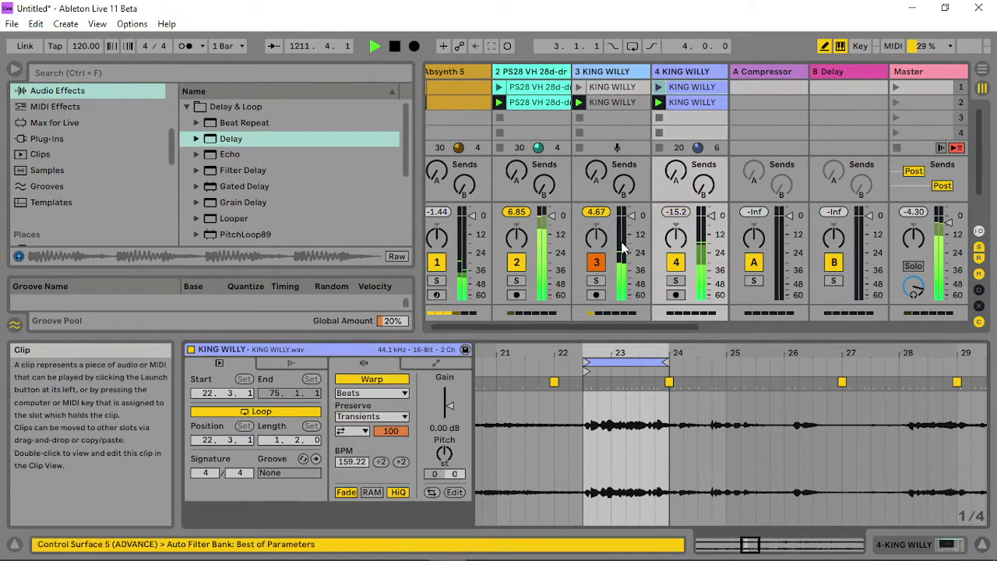
double_click(686, 75)
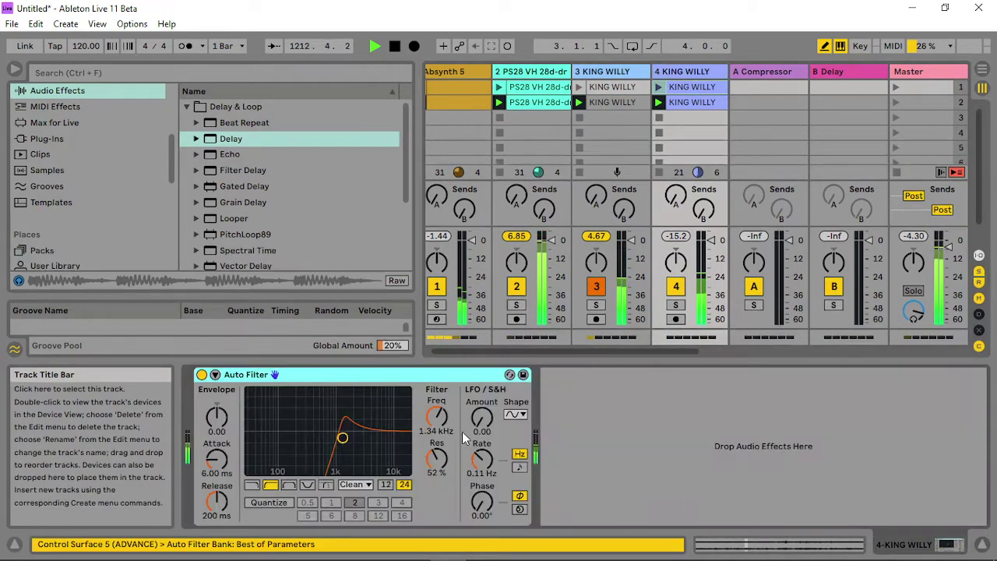
mouse_move(343, 438)
left_mouse_down()
mouse_move(317, 444)
mouse_move(324, 446)
left_mouse_up()
left_click_drag(323, 449, 328, 450)
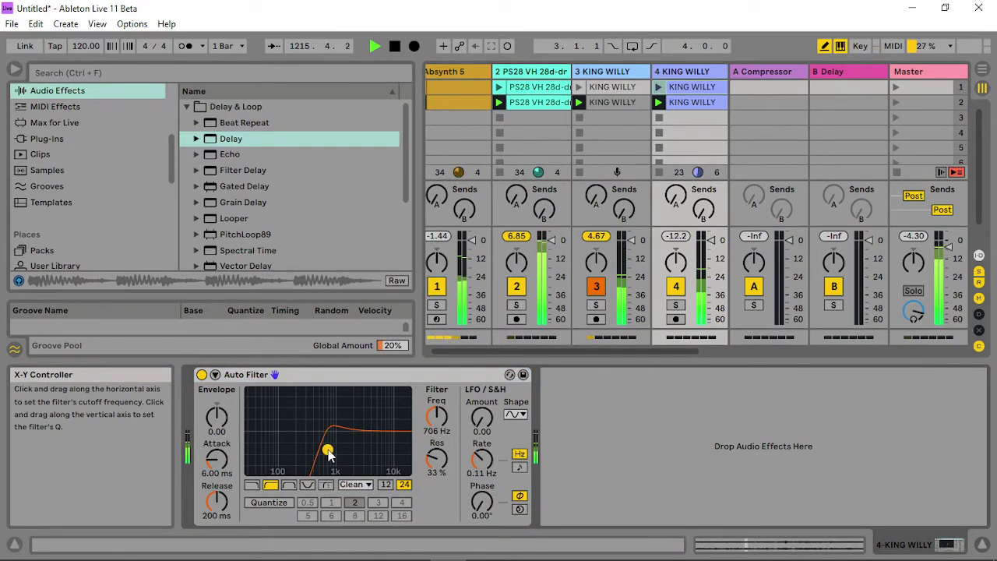
- Draw the Auto Filter frequency automation up to 19.9 kHz across the loop of track 4's scene 1 clip
right_click(437, 419)
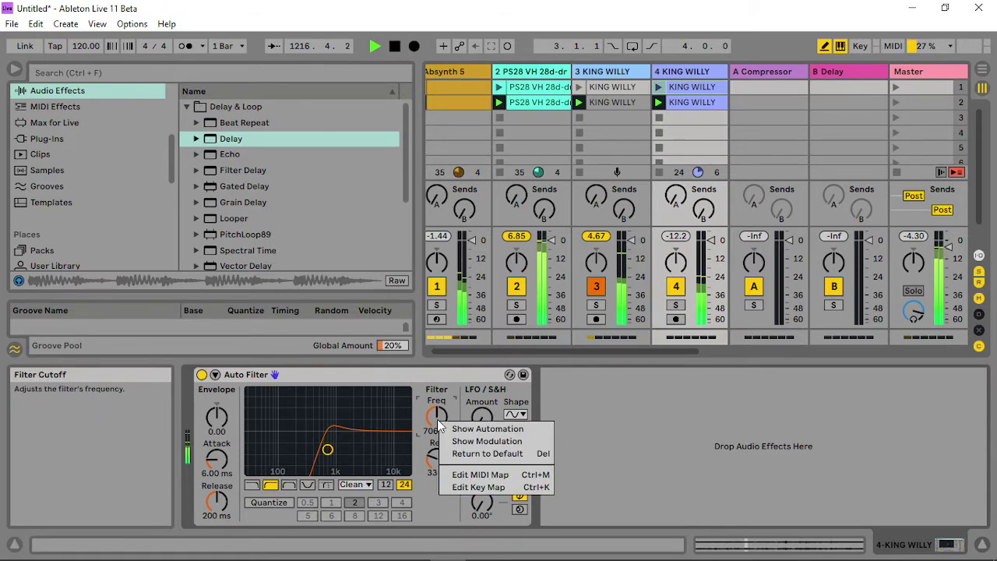
left_click(479, 429)
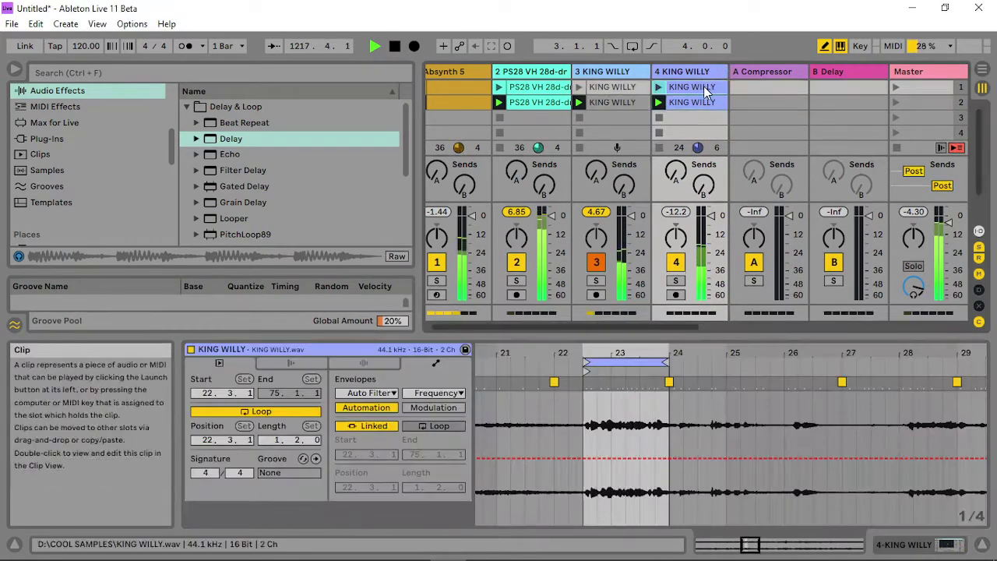
mouse_move(595, 459)
left_mouse_down()
mouse_move(600, 524)
mouse_move(604, 436)
mouse_move(580, 393)
mouse_move(672, 357)
mouse_move(674, 387)
left_mouse_up()
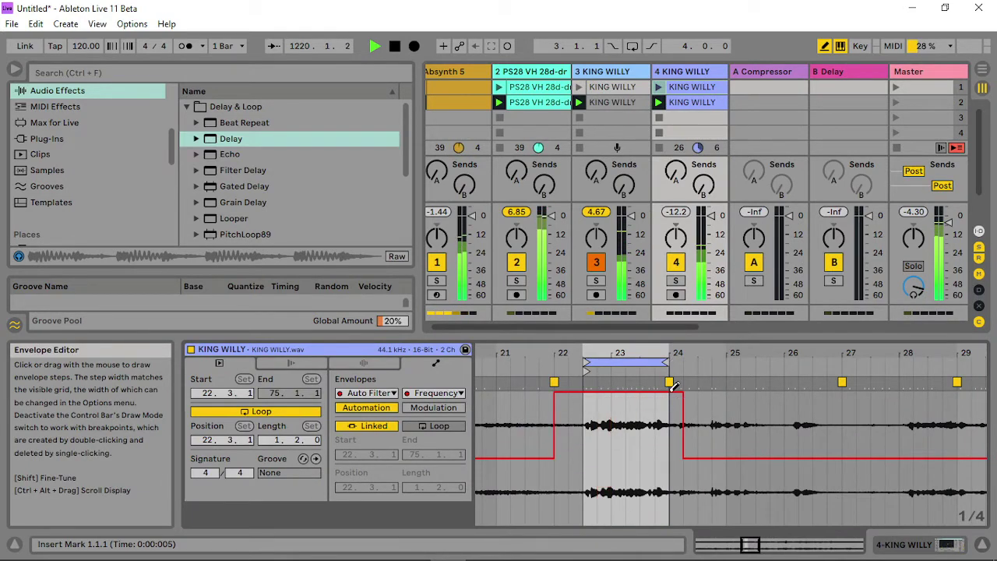
- Launch scene 1 to check track 4's filter automation and switch playback to scene 2
left_click(897, 87)
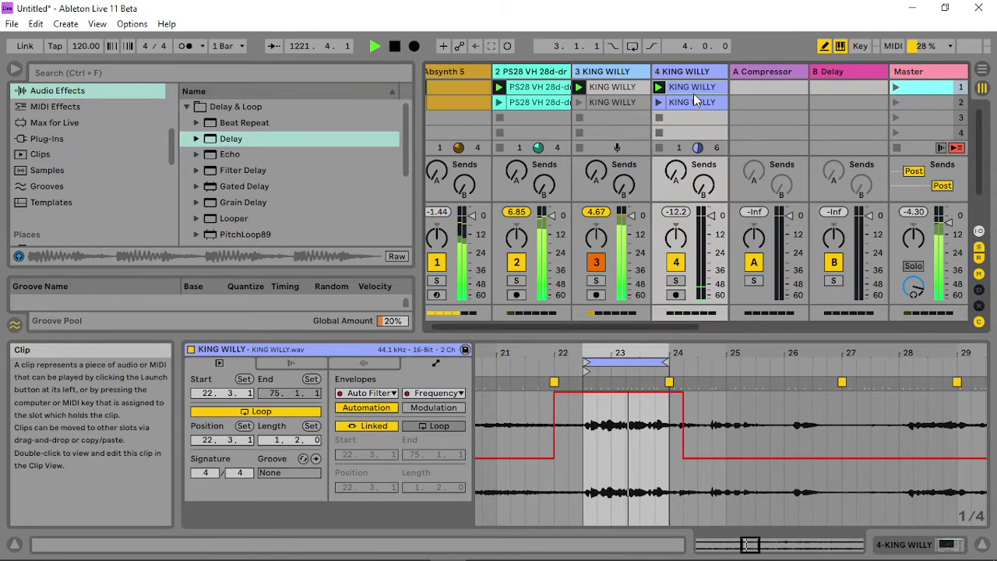
left_click(689, 71)
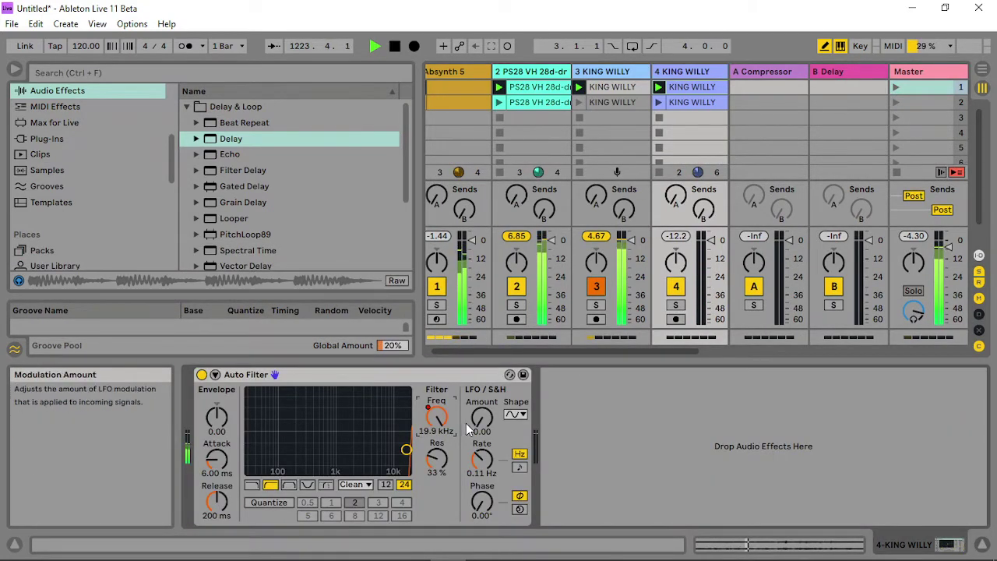
left_click(895, 102)
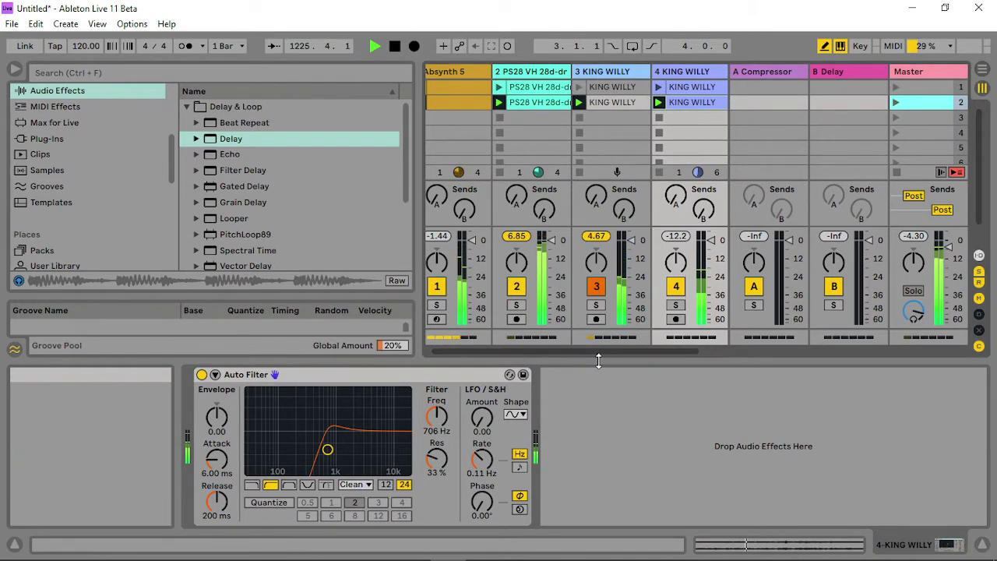
- Open the Absynth 5 plug-in window on track 1 and launch track 3's scene 1 KING WILLY clip
left_click_drag(601, 348, 520, 348)
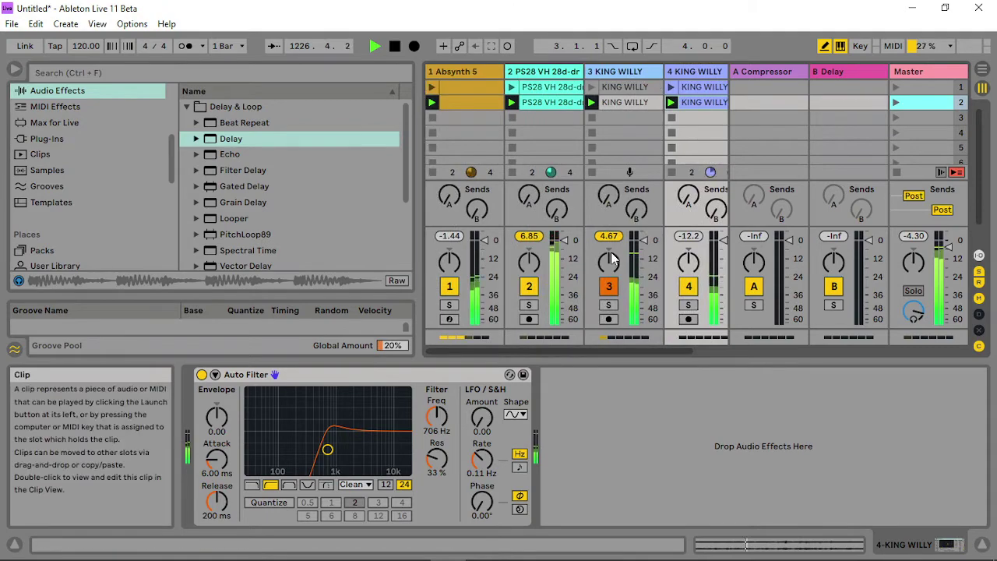
left_click(452, 72)
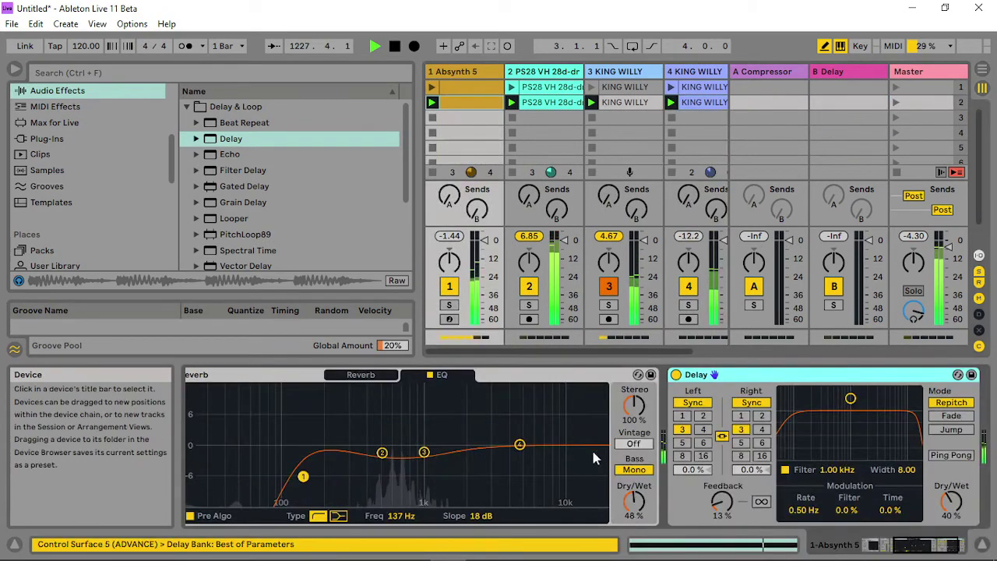
left_click_drag(963, 548, 834, 536)
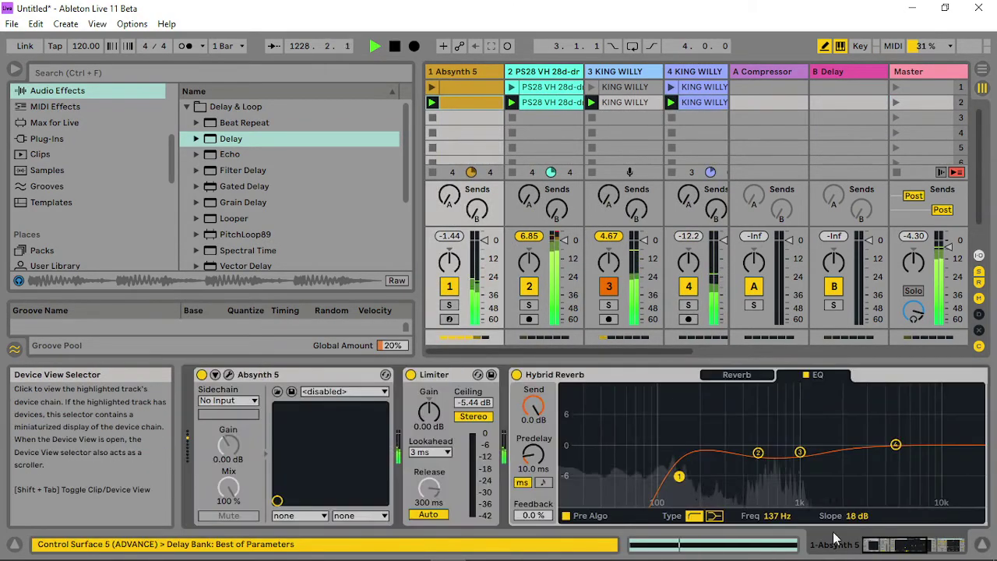
left_click(228, 375)
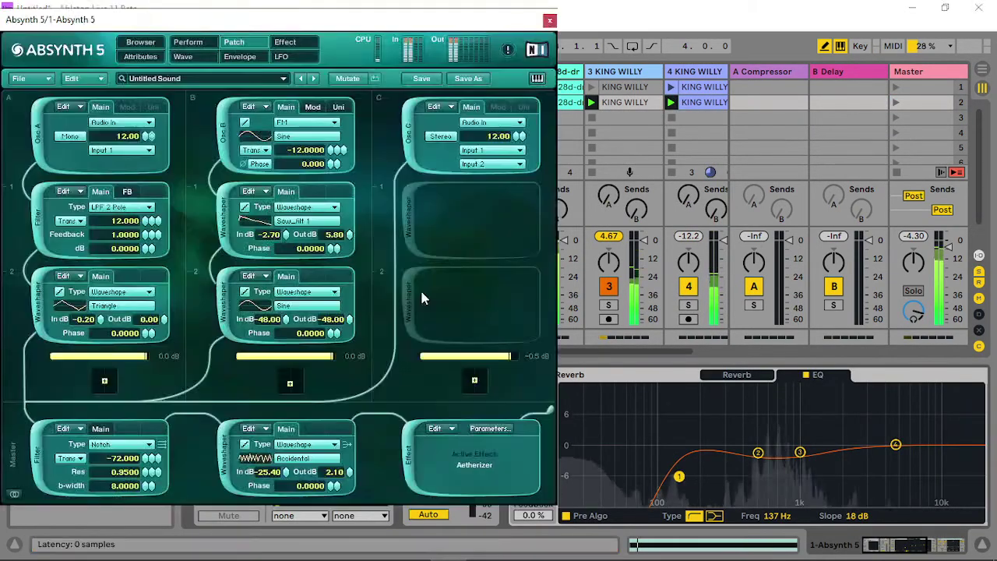
left_click(593, 87)
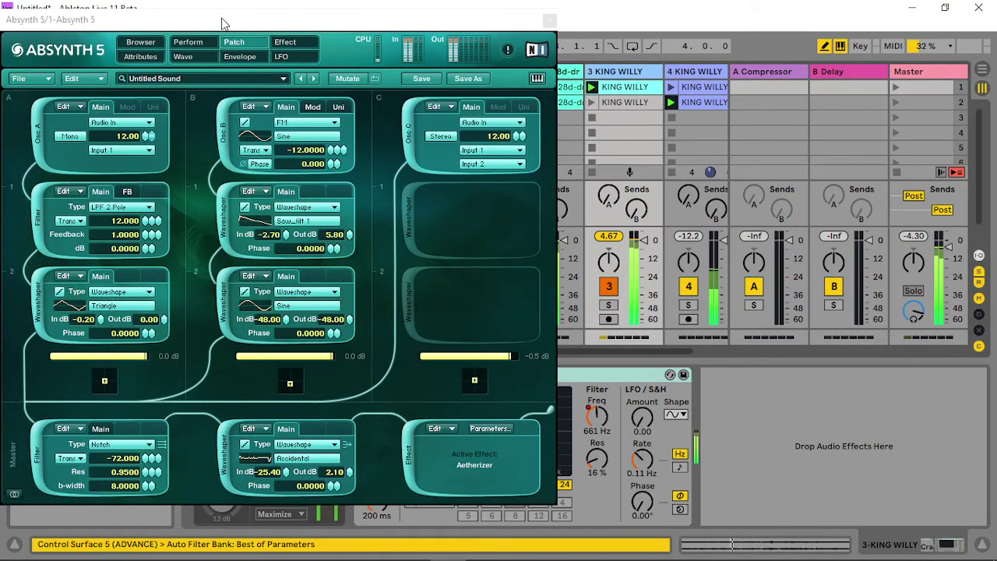
- In Absynth's audio modulation group A, set the modulation source gain to -11.70 dB and the decay to 0.00
left_click(187, 42)
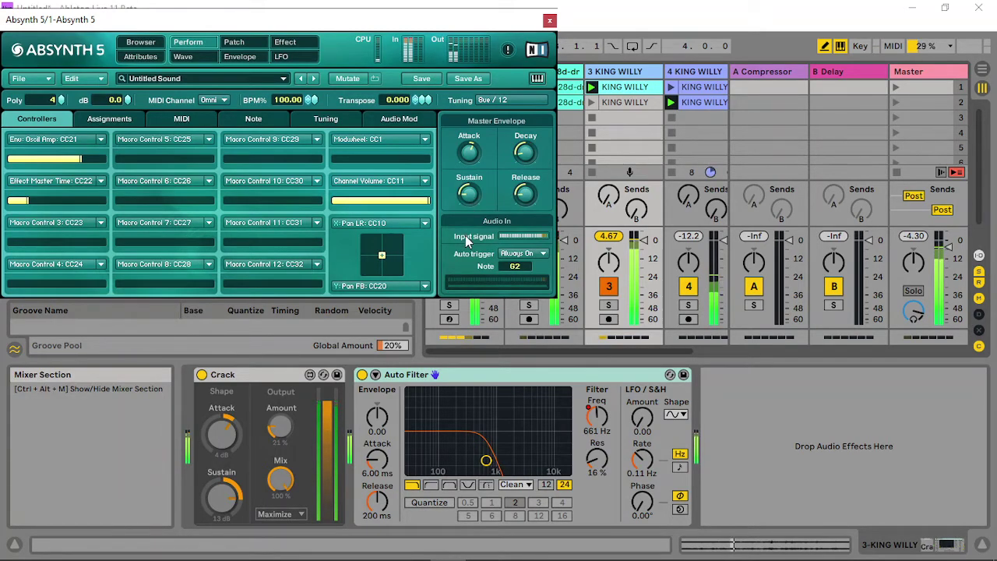
left_click(400, 121)
left_click_drag(375, 24, 535, 27)
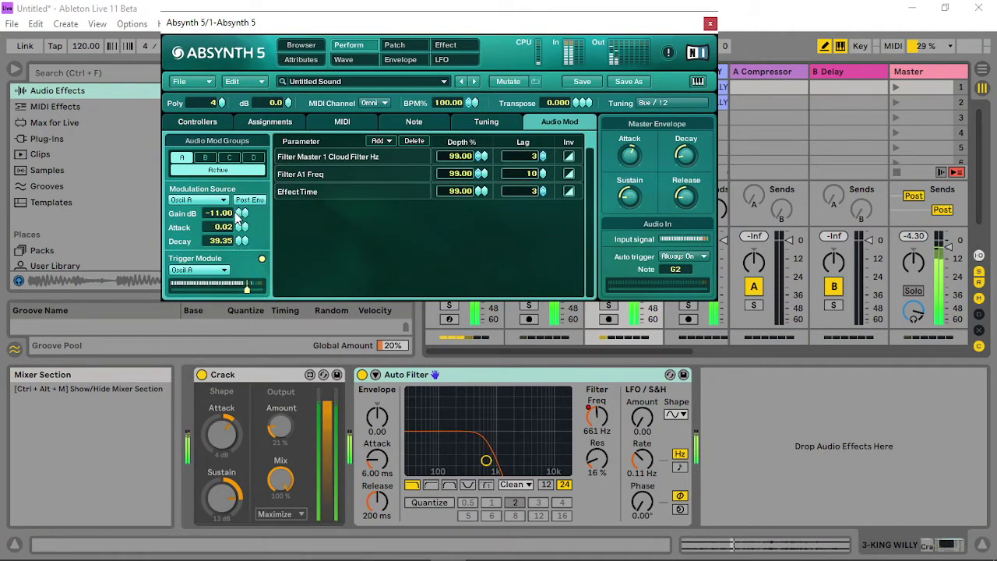
left_click_drag(239, 220, 239, 260)
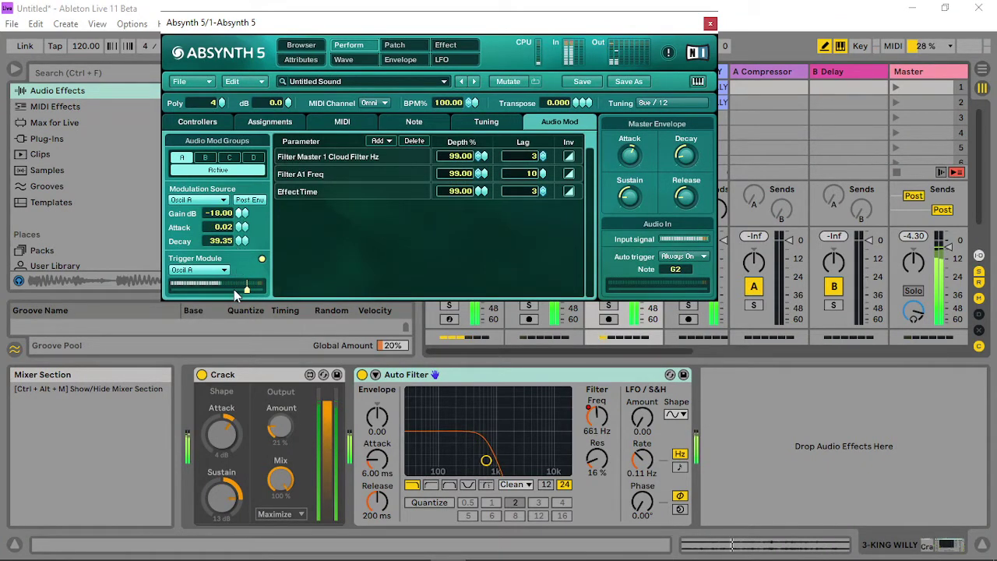
left_click_drag(248, 303, 244, 236)
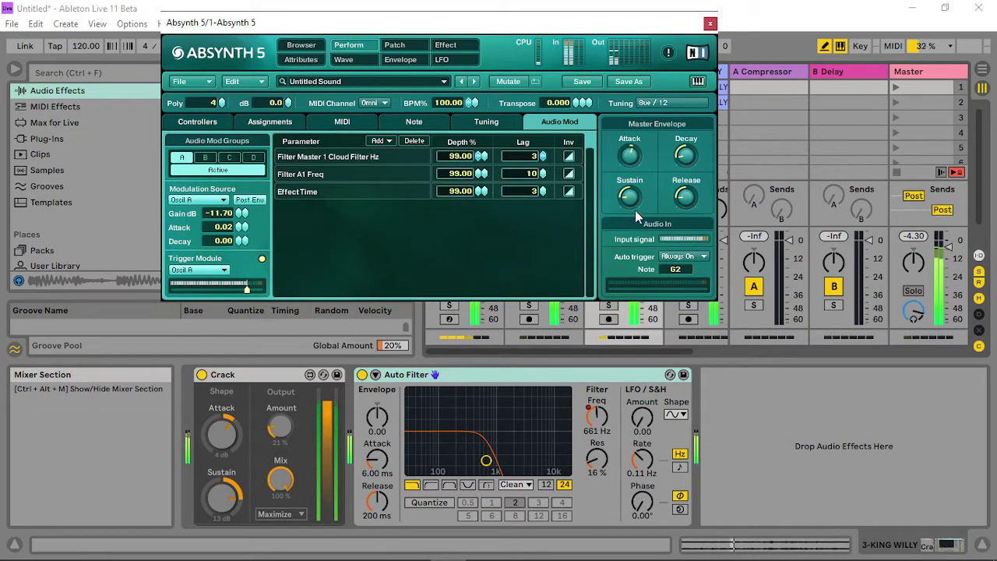
- Set the transpose of channel A's LPF 2 Pole filter to 24.000 in the patch and launch scene 2 to audition it
left_click(394, 47)
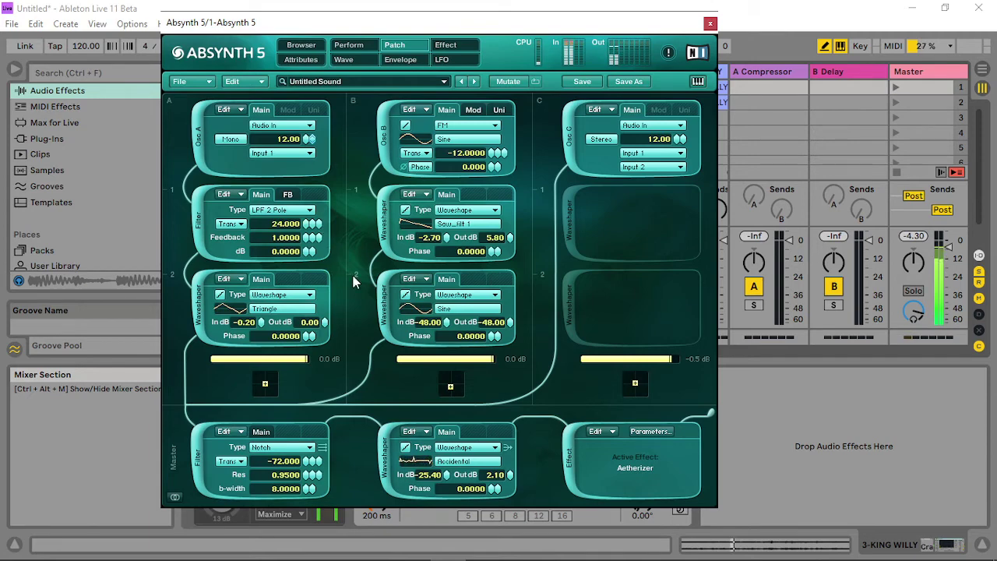
left_click_drag(606, 28, 407, 49)
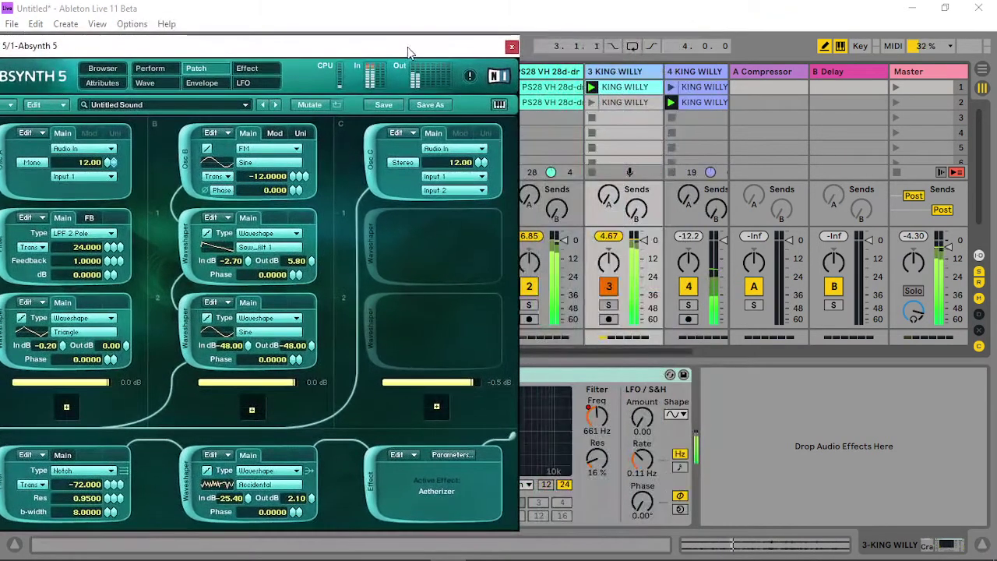
left_click(896, 100)
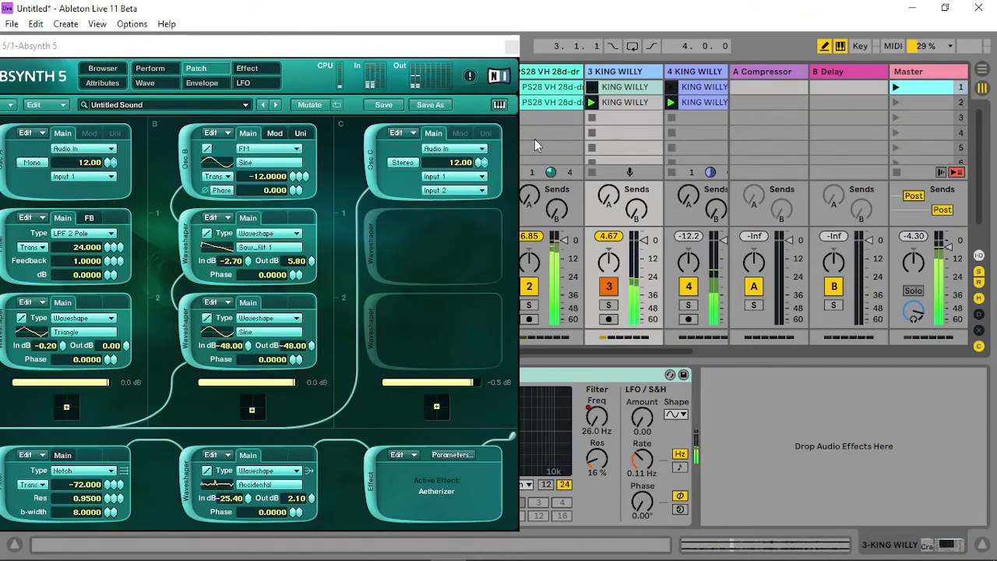
- Reposition the Absynth window and return to its audio modulation settings for review
left_click_drag(410, 46, 675, 26)
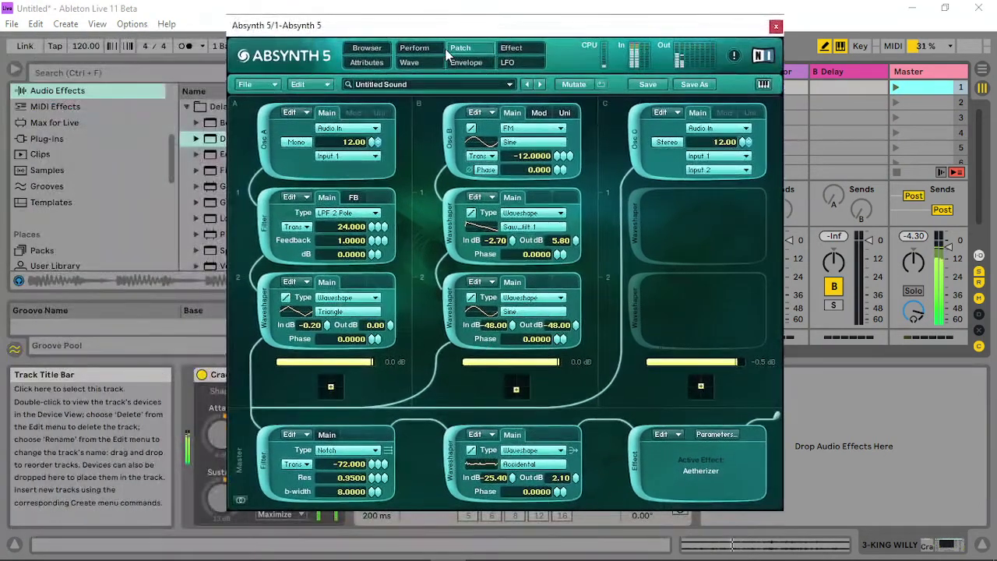
left_click(413, 48)
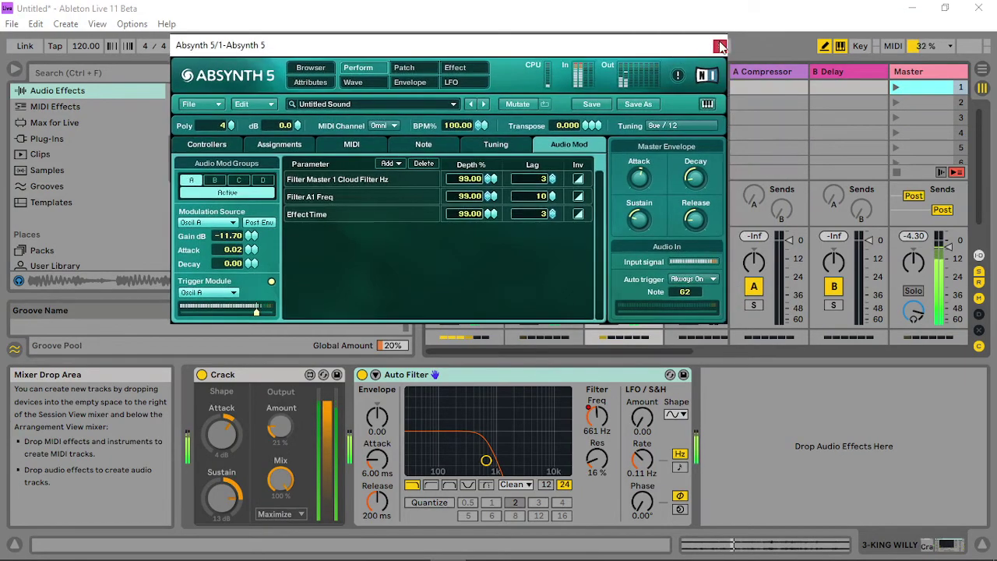
- Close the Absynth window and show the Auto Filter frequency automation envelope for track 4's KING WILLY clip
left_click(775, 27)
left_click(693, 109)
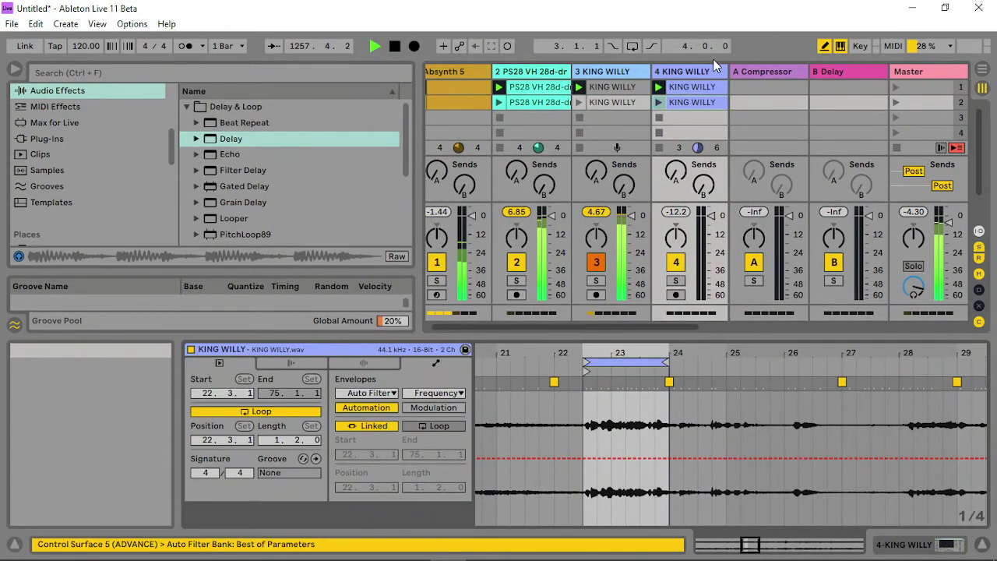
left_click(701, 72)
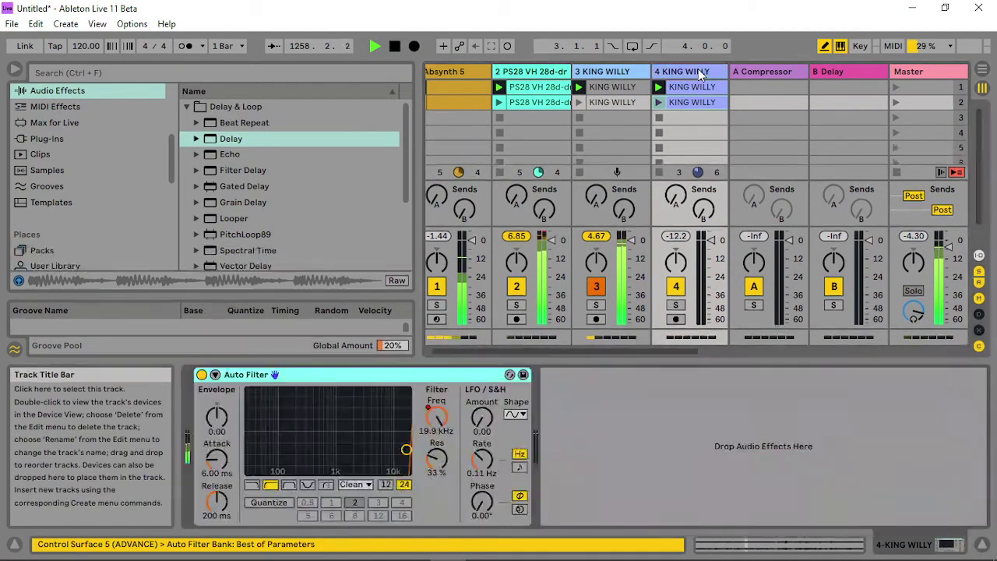
right_click(436, 419)
left_click(475, 426)
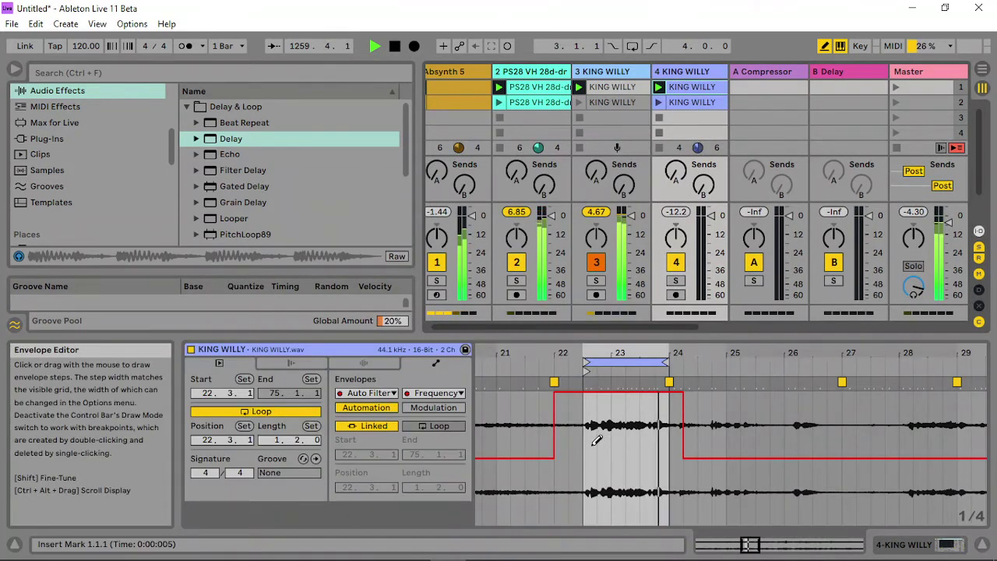
- Draw a low Auto Filter frequency level across the loop of track 4's second clip and launch scene 2
left_click(696, 106)
mouse_move(590, 460)
left_mouse_down()
mouse_move(605, 491)
mouse_move(666, 494)
mouse_move(592, 498)
mouse_move(616, 491)
left_mouse_up()
left_click(895, 103)
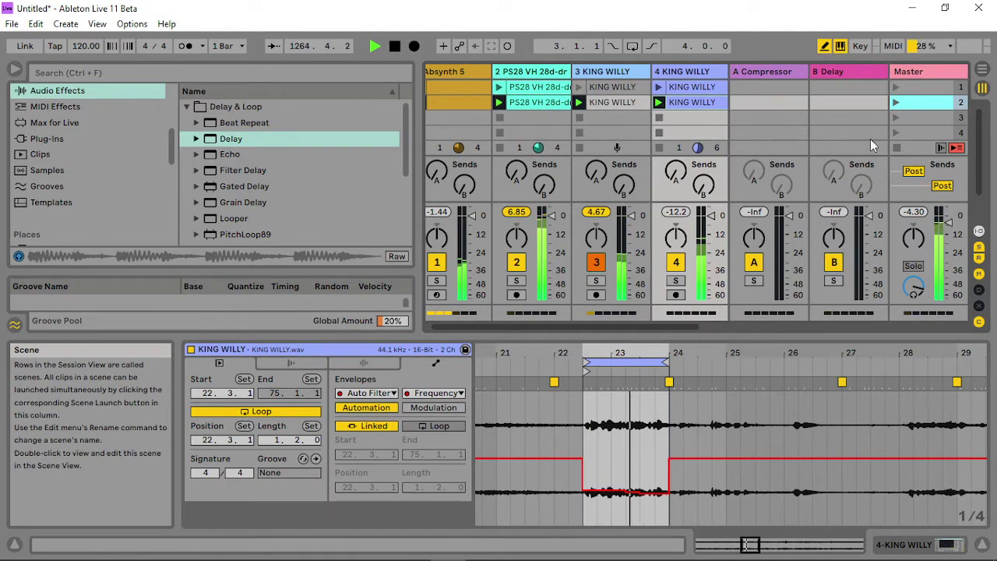
mouse_move(613, 494)
left_mouse_down()
mouse_move(592, 511)
mouse_move(648, 510)
mouse_move(593, 509)
left_mouse_up()
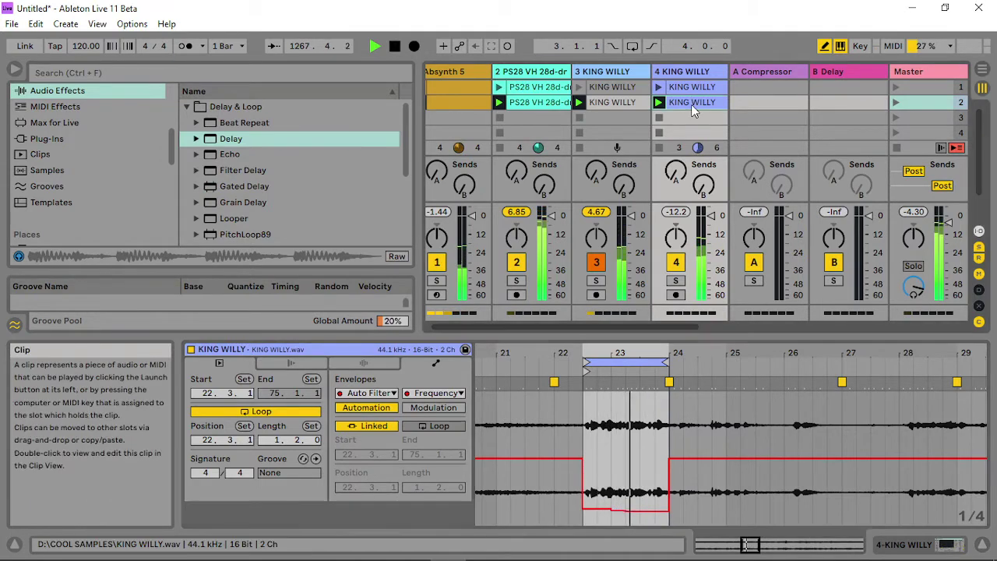
- Extend the clip loop length to 4.2.0 and draw a stepped filter frequency envelope over the added section
left_click_drag(666, 361, 839, 360)
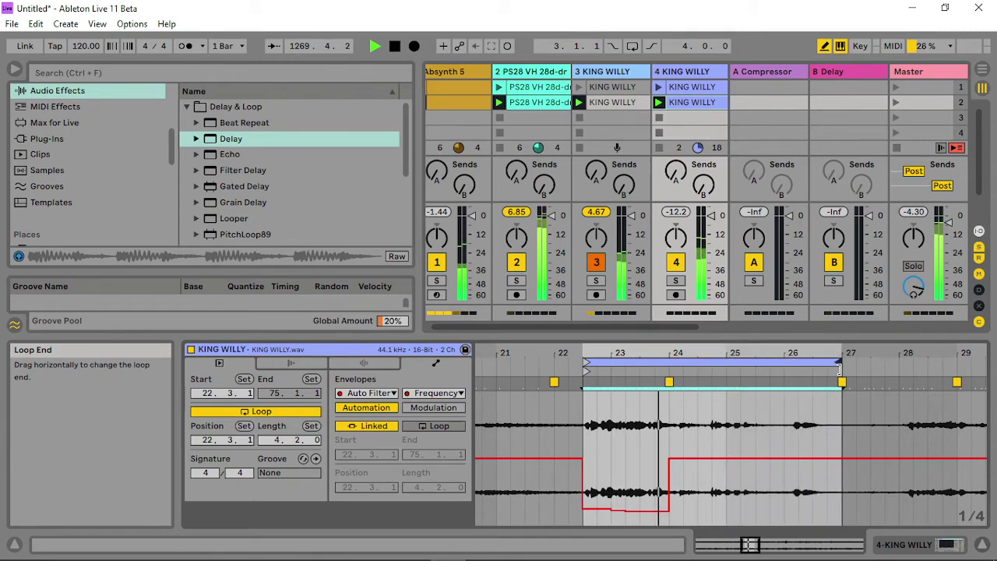
mouse_move(672, 468)
left_mouse_down()
mouse_move(690, 503)
mouse_move(750, 505)
mouse_move(784, 484)
mouse_move(853, 491)
mouse_move(807, 499)
mouse_move(816, 507)
left_mouse_up()
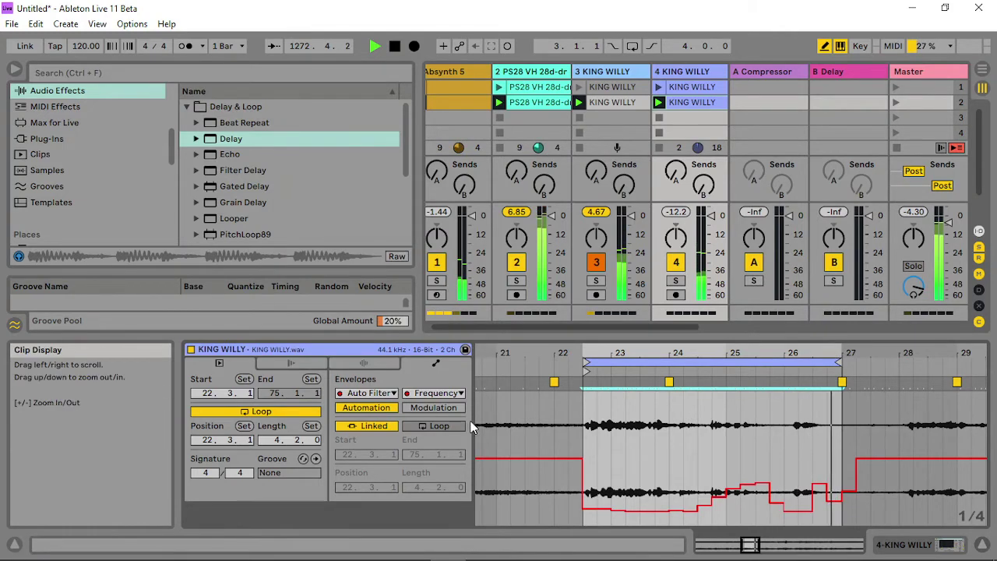
- Raise the clip's gain to 5.88 dB, show the devices of track 3 and launch scene 1
left_click(363, 364)
left_click_drag(449, 406, 449, 372)
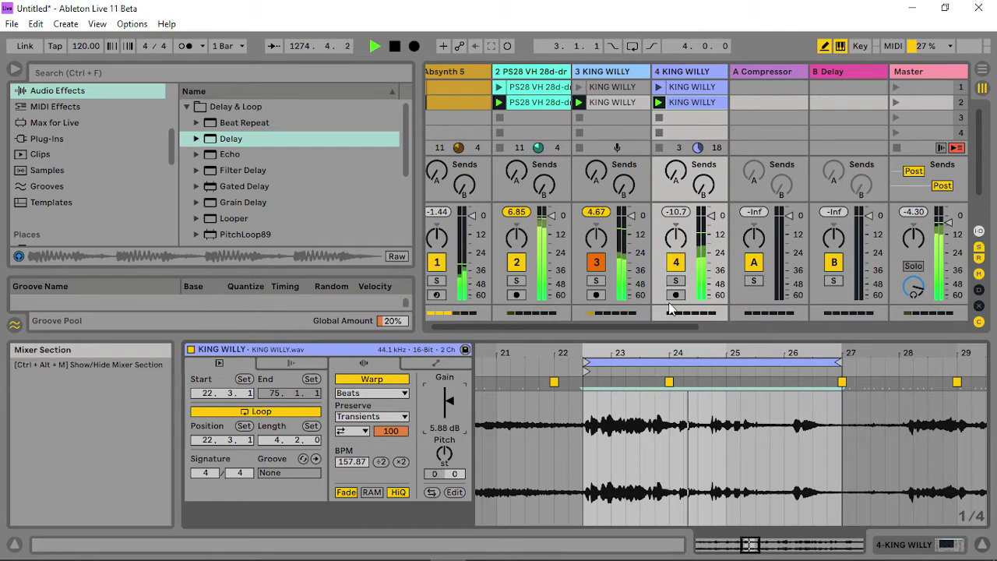
left_click_drag(657, 326, 623, 328)
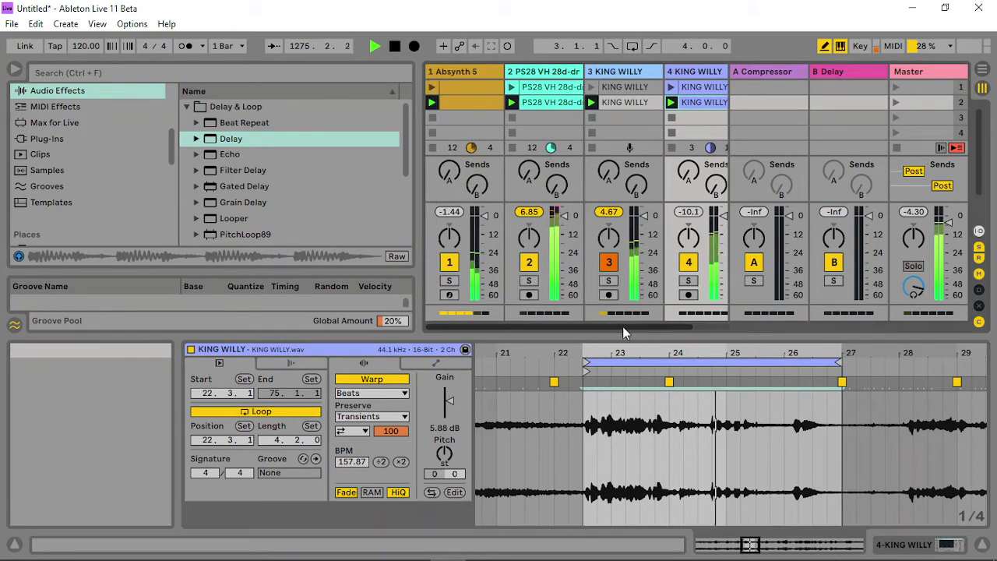
double_click(623, 73)
left_click(896, 86)
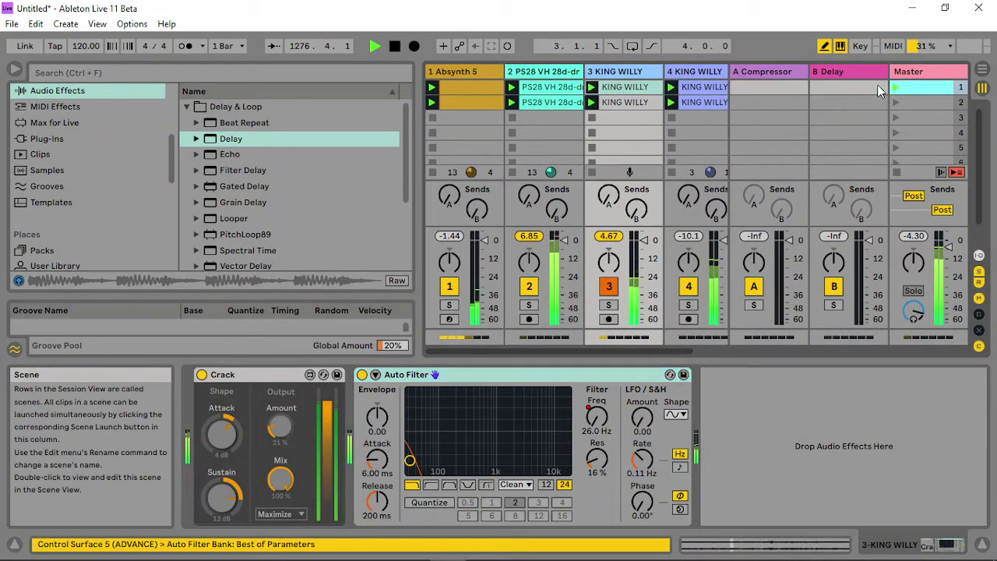
- Open the Absynth 5 plug-in window on track 1 and lower the Effect Master Time macro to a small fraction
left_click(460, 73)
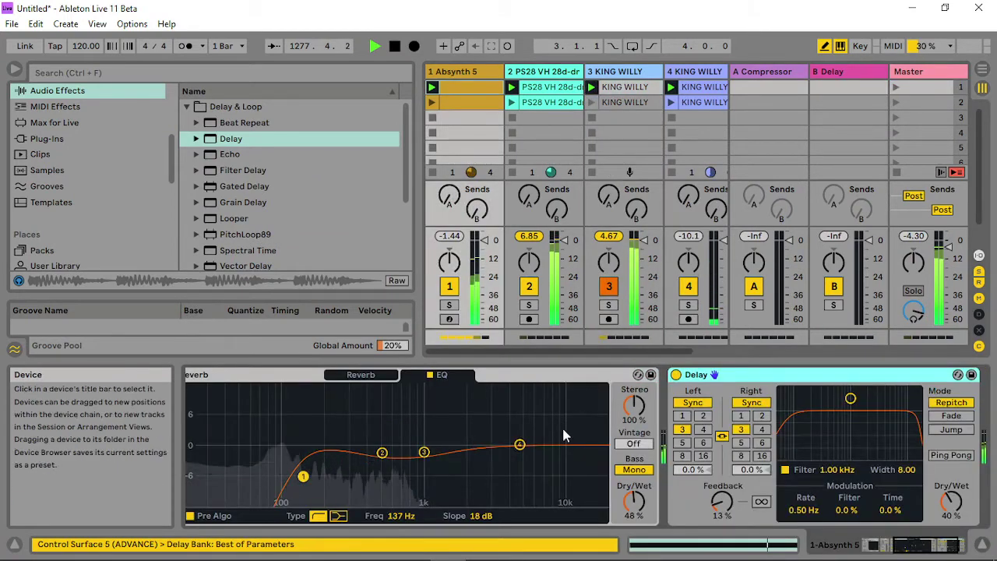
left_click_drag(937, 545, 745, 543)
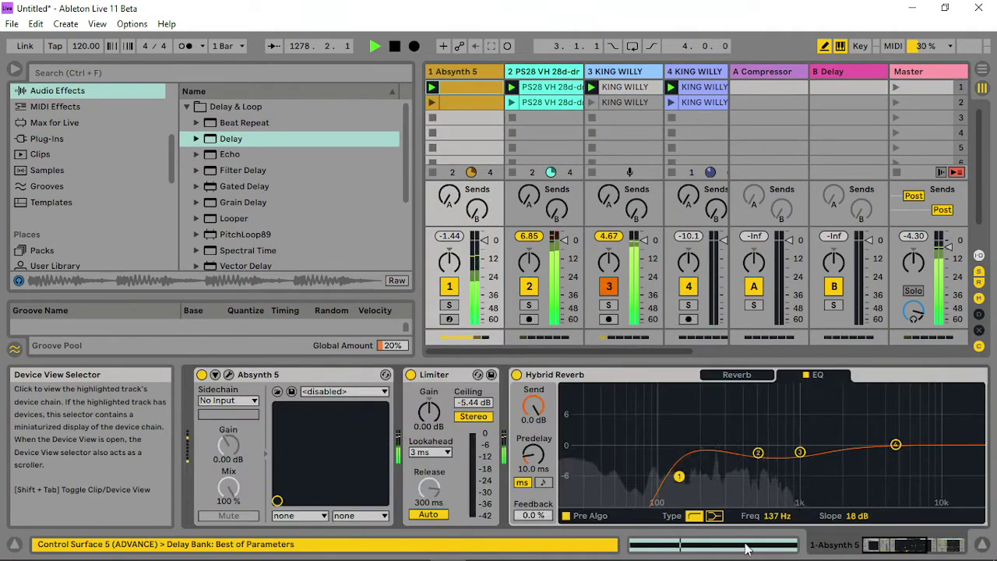
left_click(227, 375)
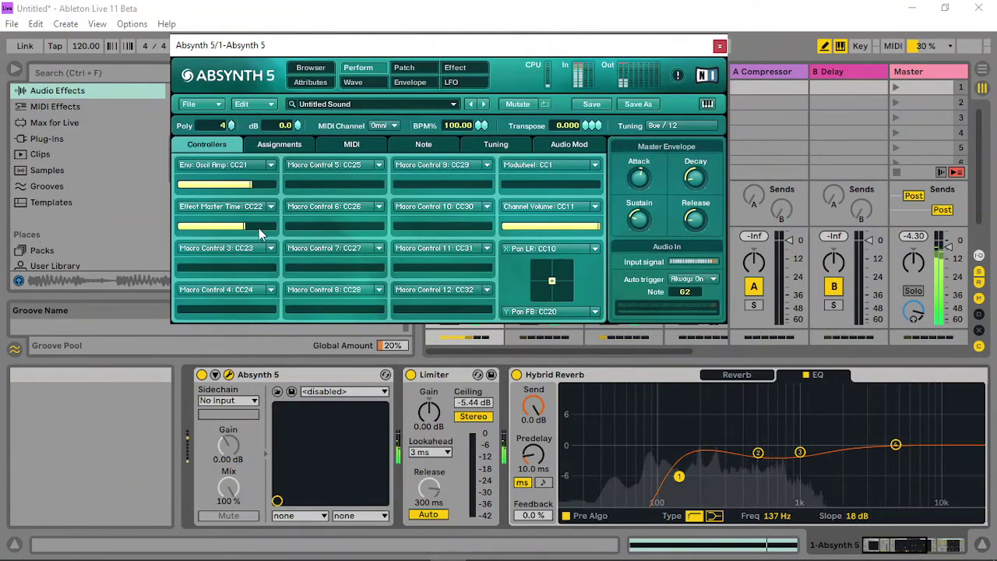
left_click(199, 227)
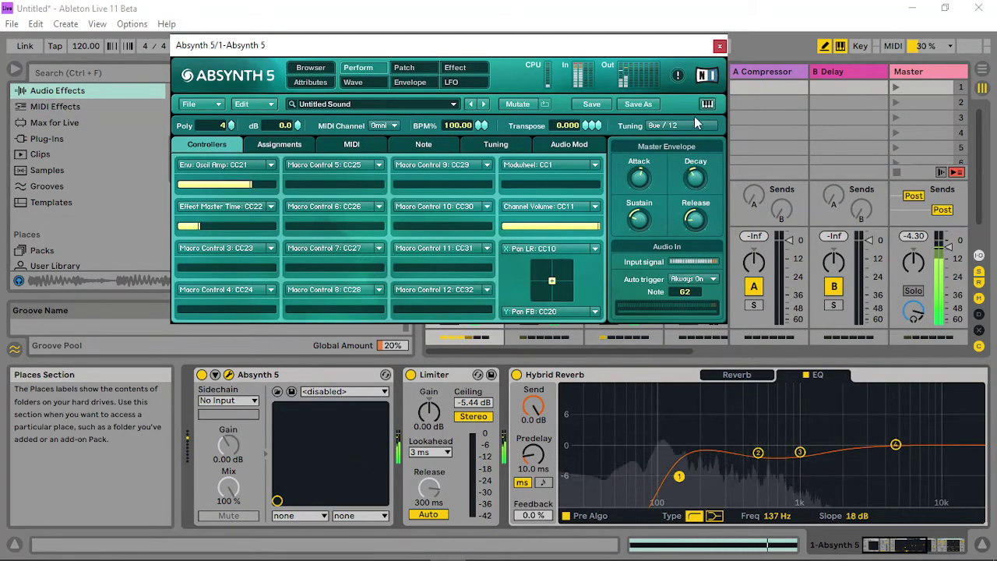
mouse_move(203, 225)
left_mouse_down()
mouse_move(173, 230)
mouse_move(194, 230)
left_mouse_up()
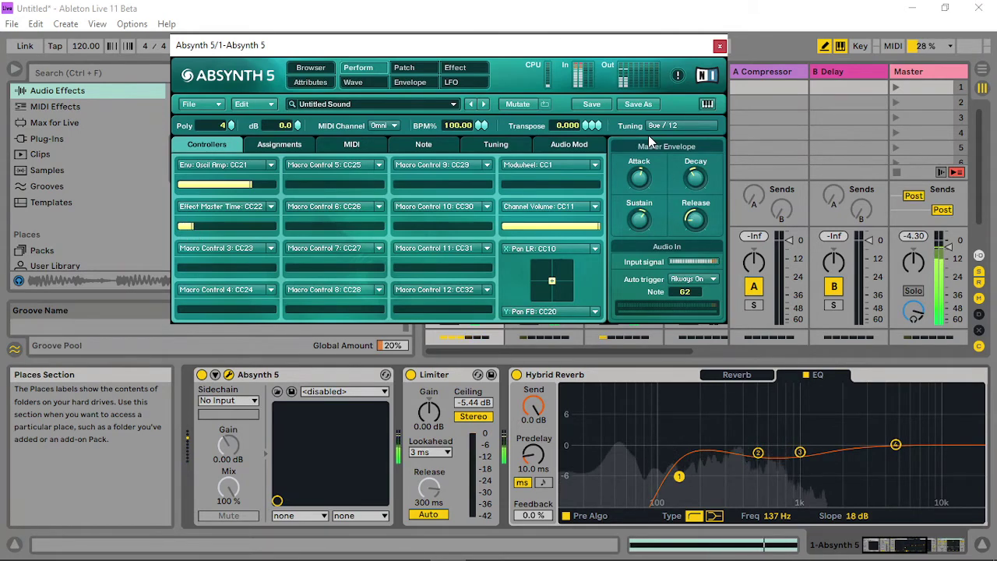
- Enable a waveshaper in the first module slot of channel C and assign it the Analog 6 morph wave
left_click(403, 68)
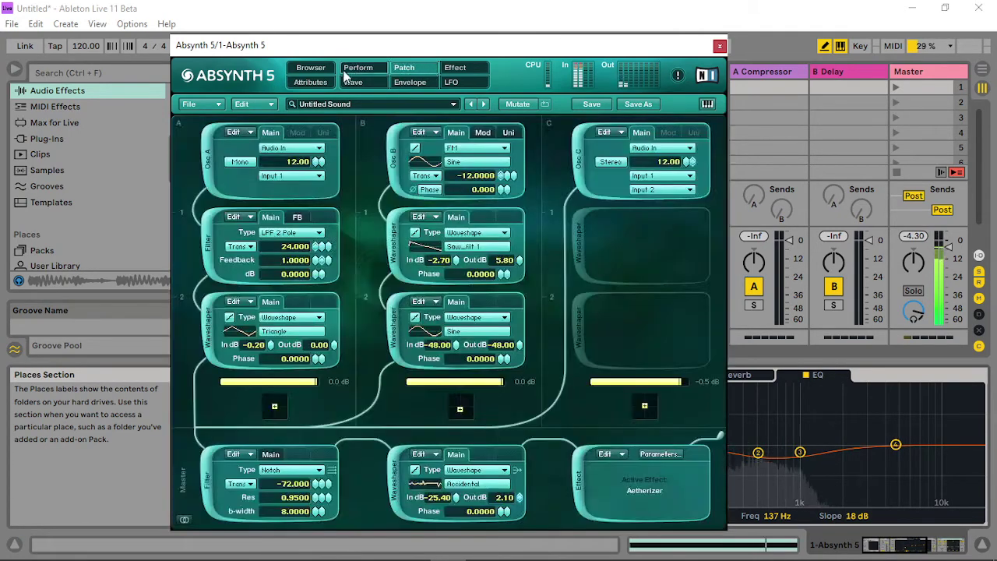
left_click(583, 225)
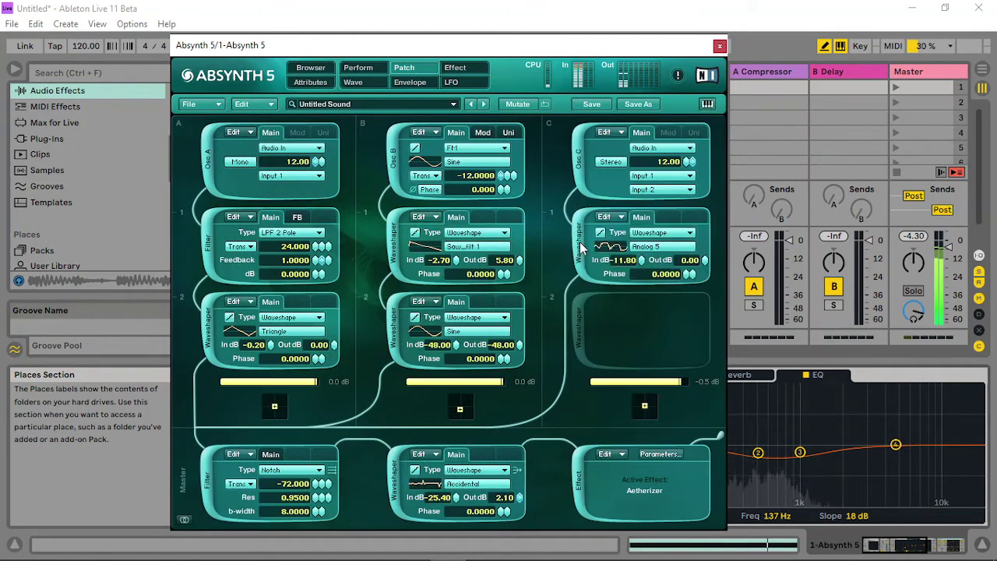
left_click(669, 250)
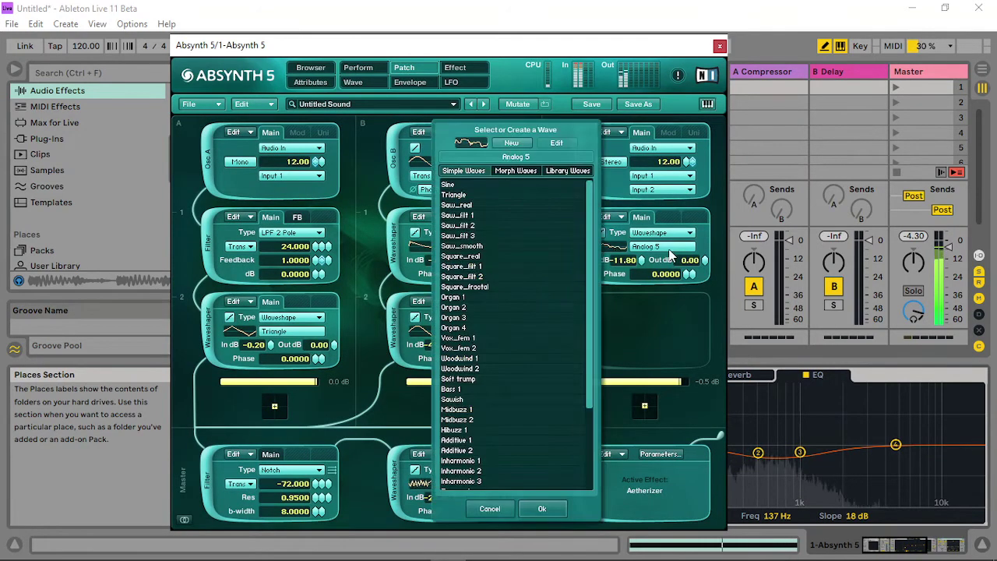
left_click(508, 171)
left_click(490, 235)
left_click(469, 195)
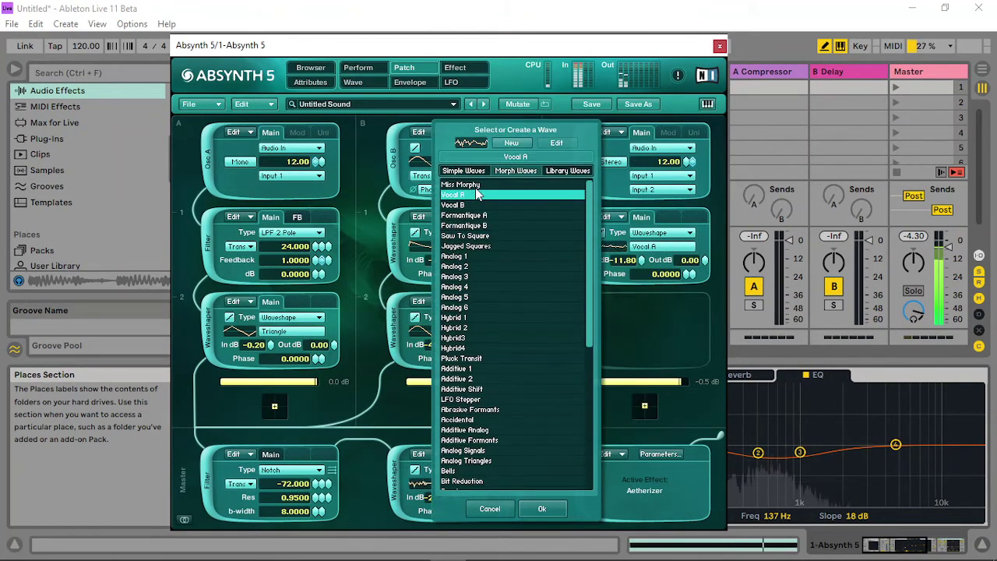
left_click(472, 185)
left_click(477, 307)
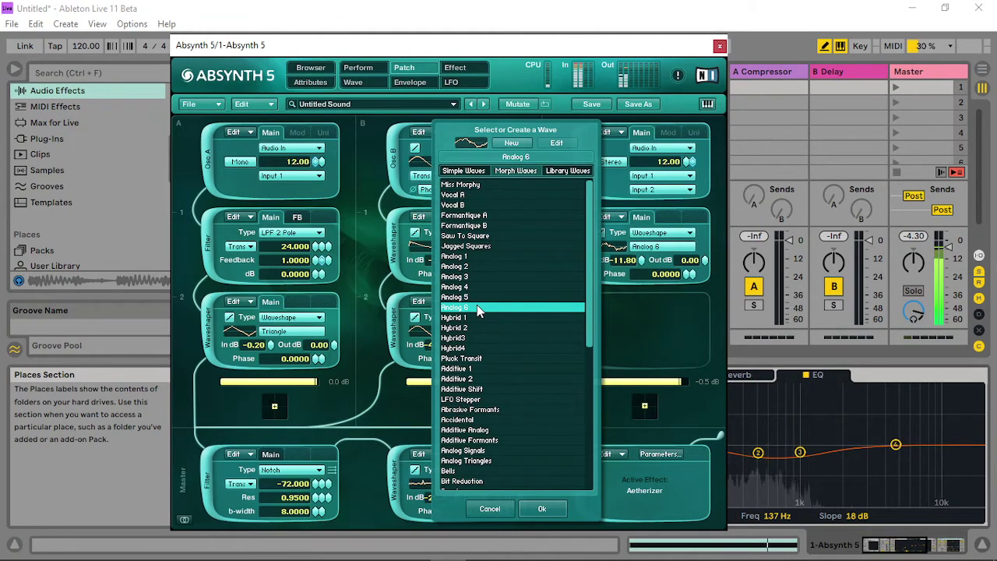
left_click(643, 343)
- Set the Aetherizer's transpose to 24 with 48 random, grain rate to 89.797 Hz, grain duration to 49%, filter to 5000 Hz and Q to 396.86
left_click(459, 71)
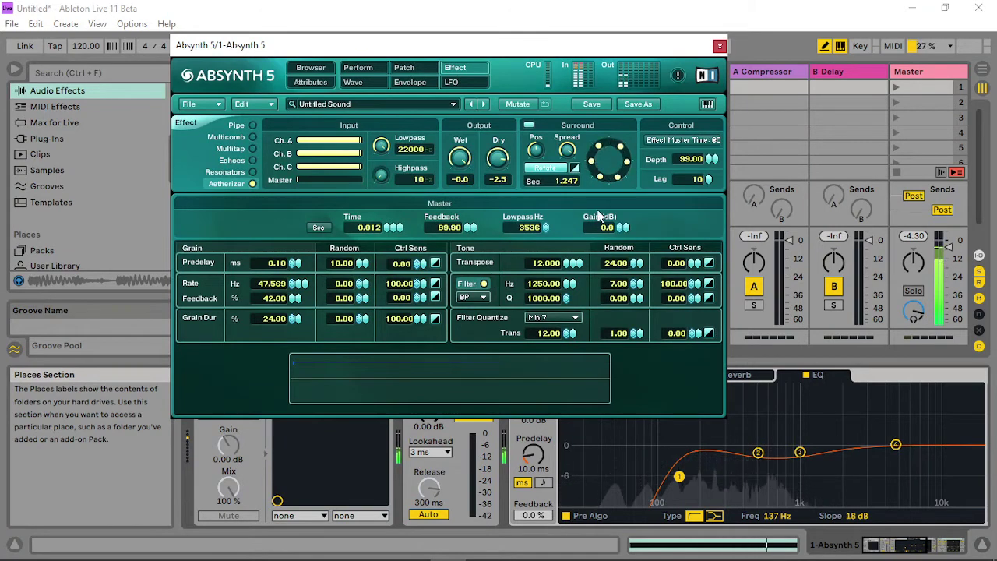
left_click_drag(637, 264, 667, 245)
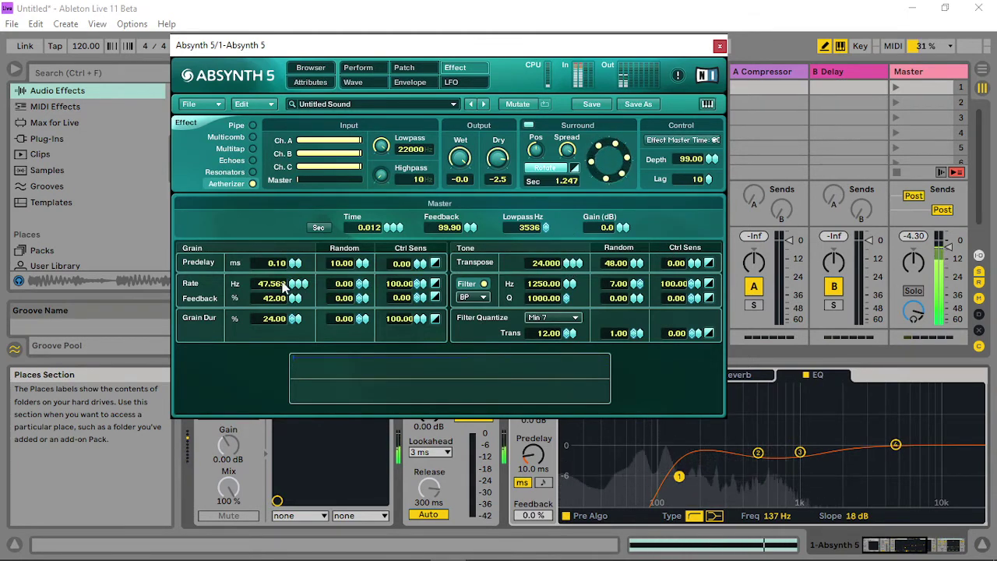
left_click_drag(297, 289, 268, 278)
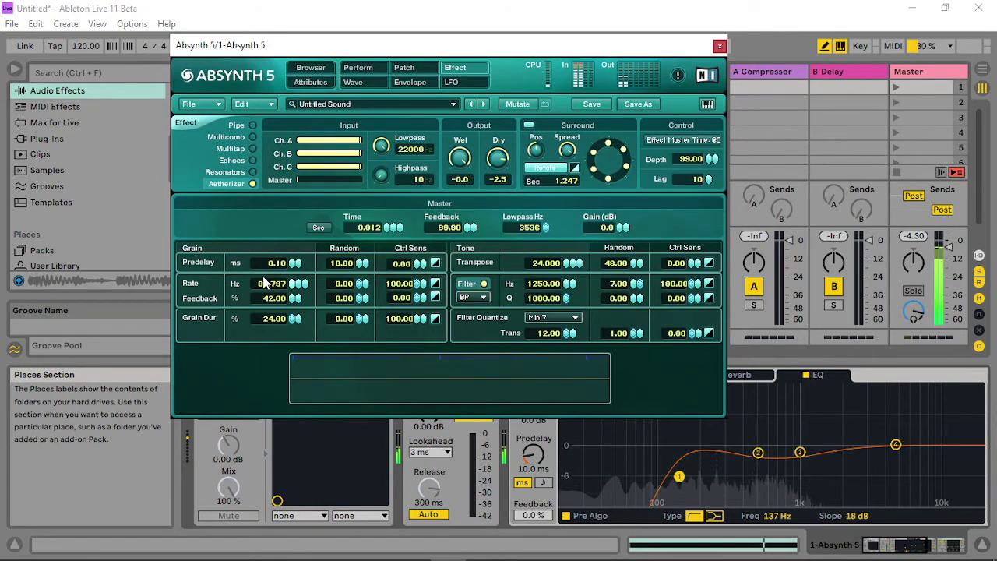
left_click_drag(301, 314, 337, 306)
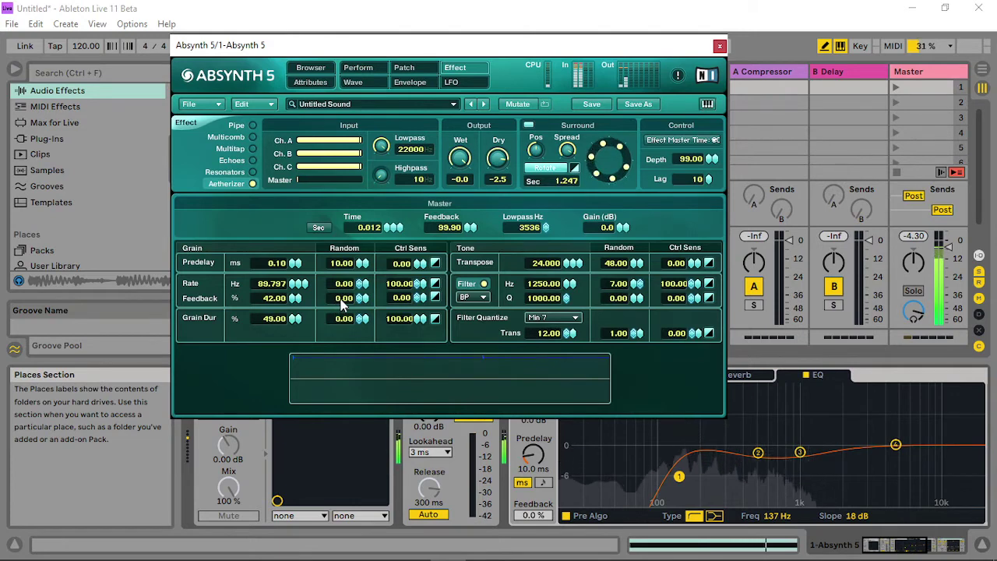
left_click_drag(565, 298, 601, 264)
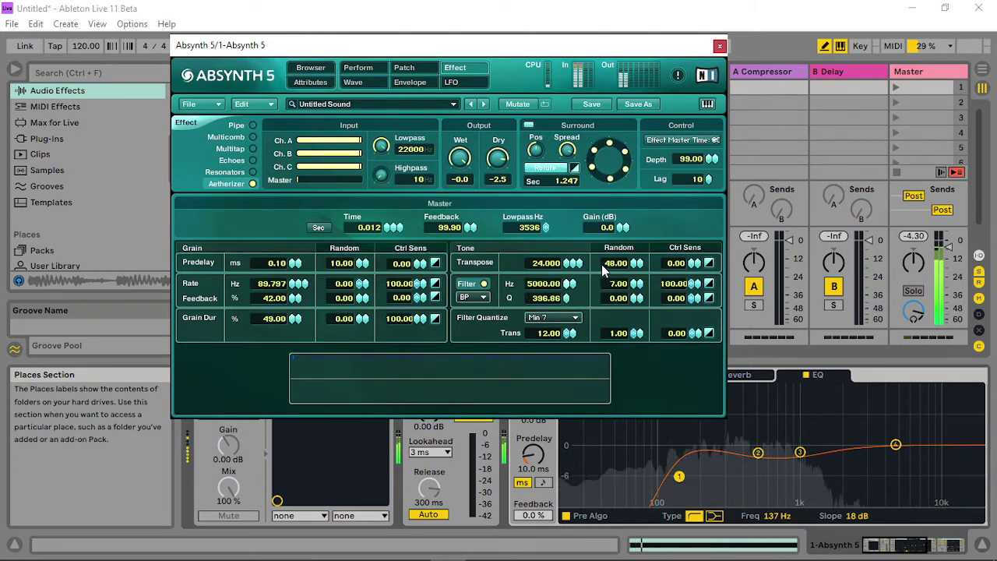
- Assign the Aetherizer filter frequency to audio modulation and invert the Effect Gran Filter Hz entry
right_click(566, 285)
left_click(572, 369)
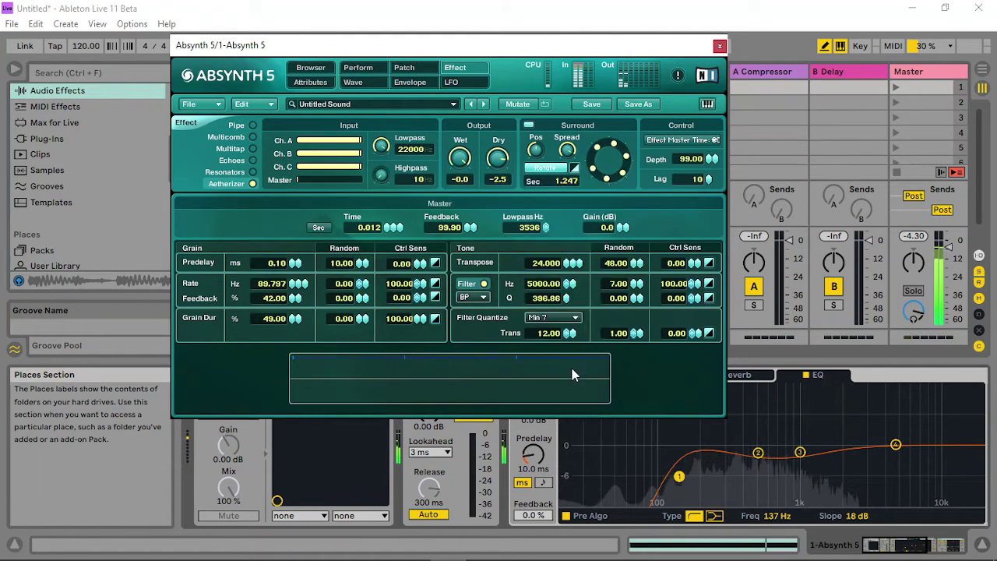
left_click(405, 68)
left_click(360, 68)
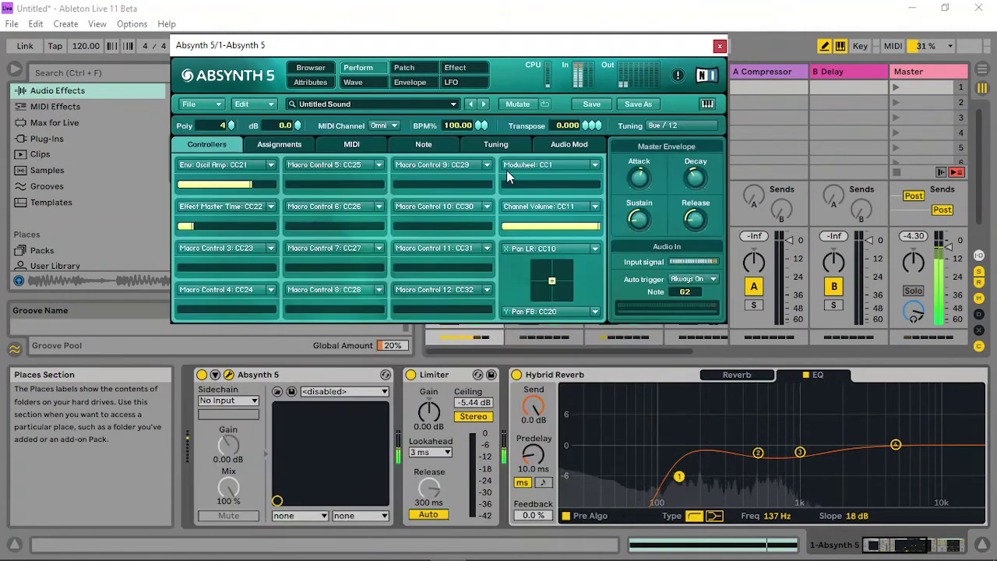
left_click(561, 147)
left_click(580, 233)
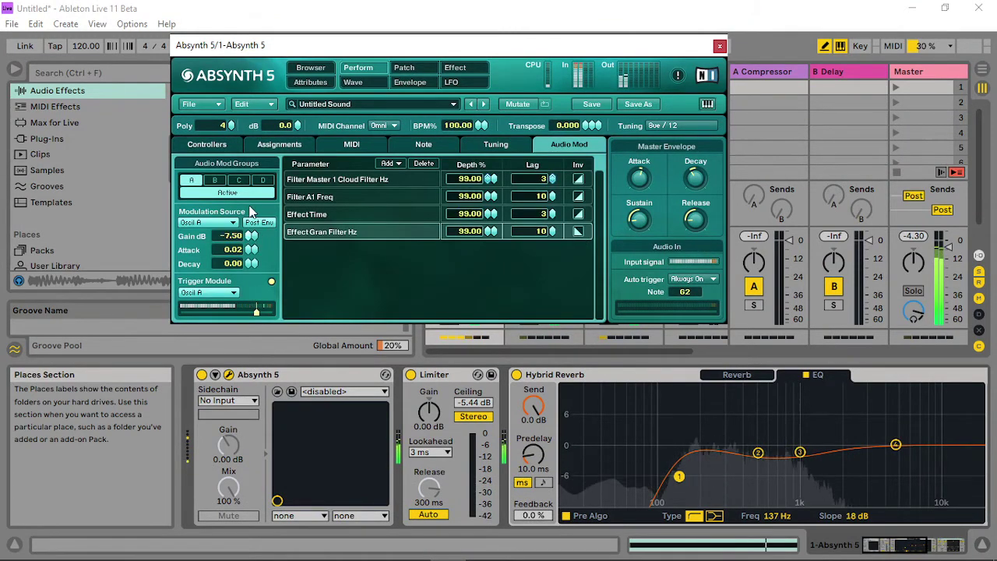
- Set audio mod group A's source gain to 1.10 dB and its decay to 87.00
left_click_drag(263, 174, 258, 187)
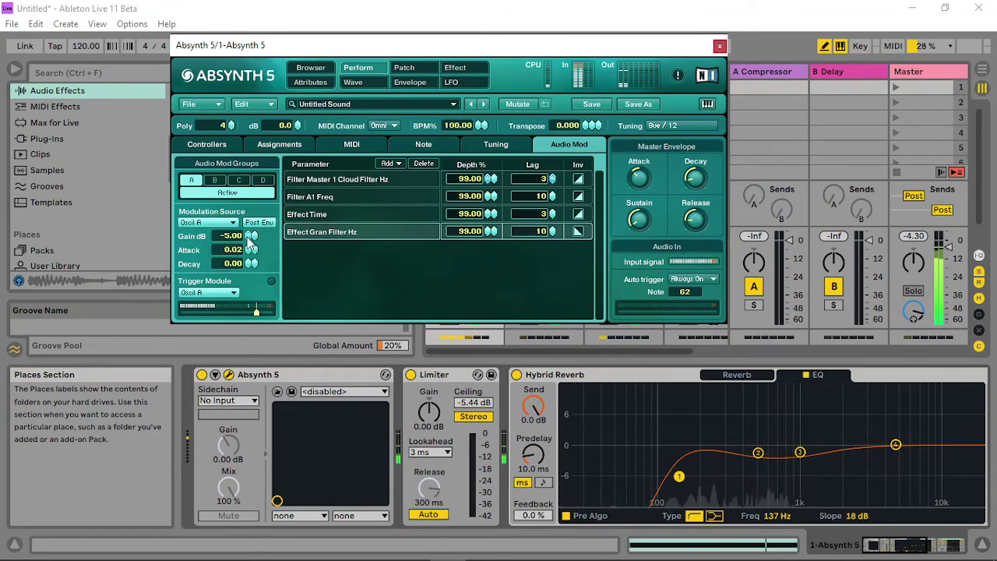
left_click_drag(249, 243, 251, 189)
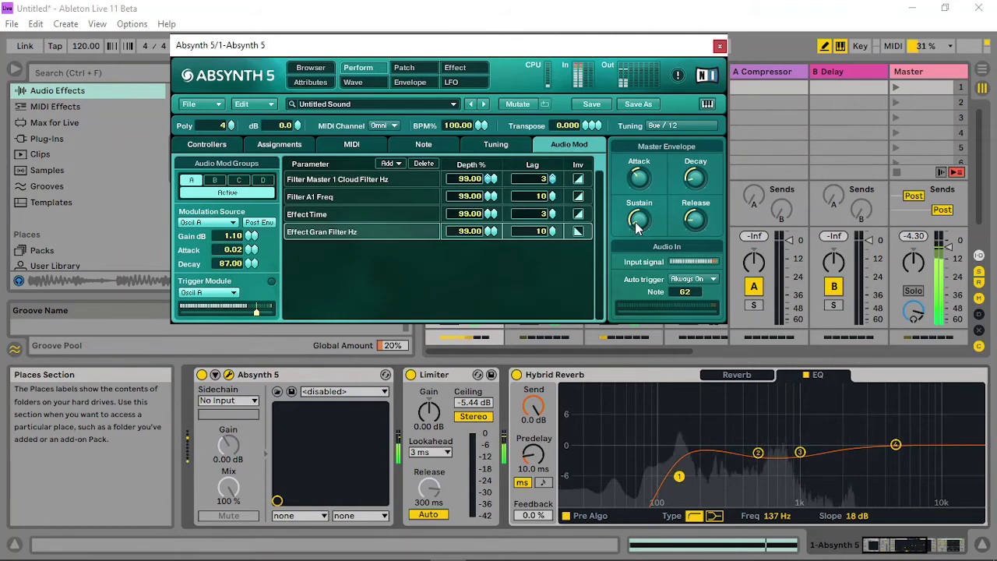
- Change the feedback waveshape of channel A's LPF 2 Pole filter to the Analog 3 morph wave
left_click(404, 68)
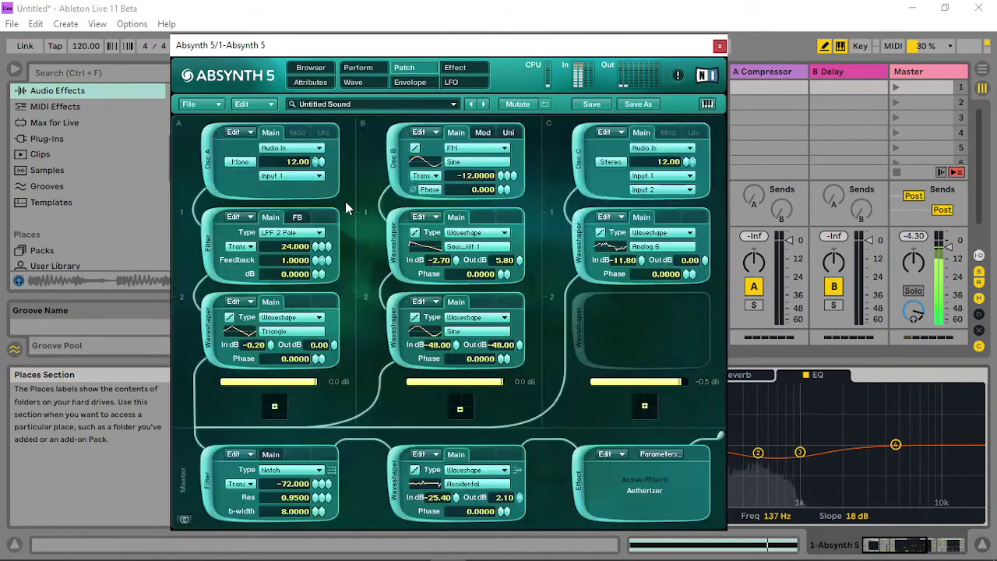
left_click(298, 217)
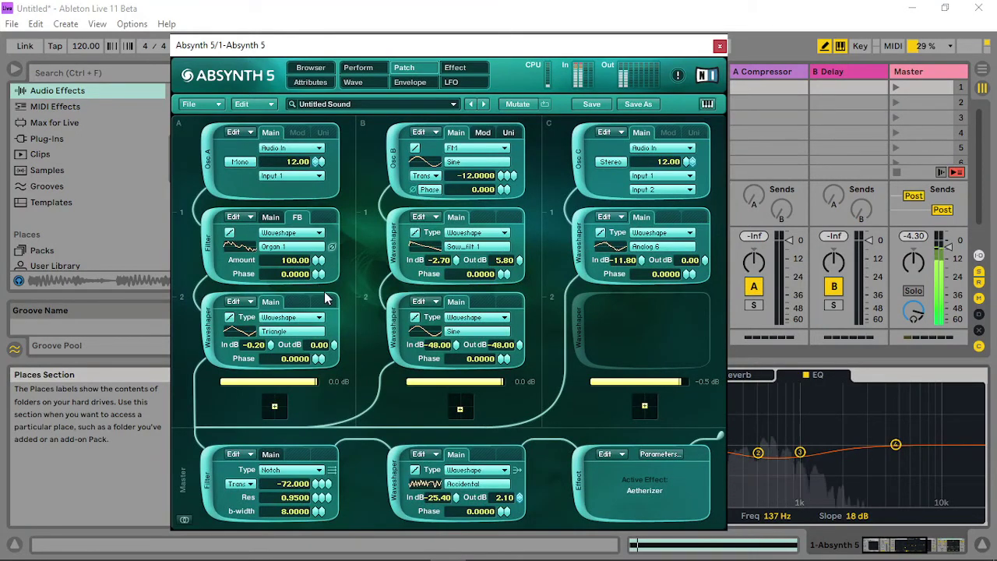
left_click(294, 248)
left_click(366, 278)
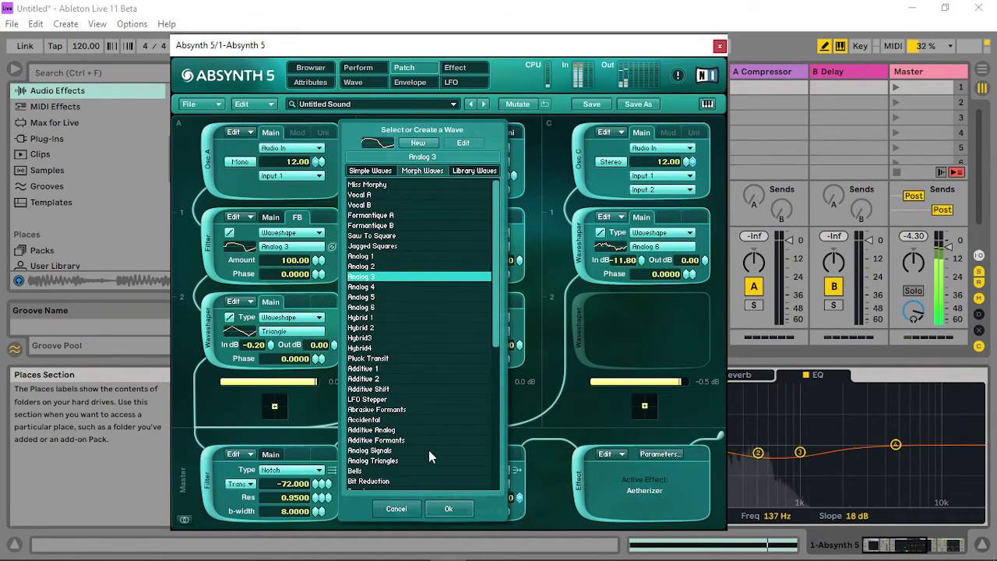
left_click(448, 508)
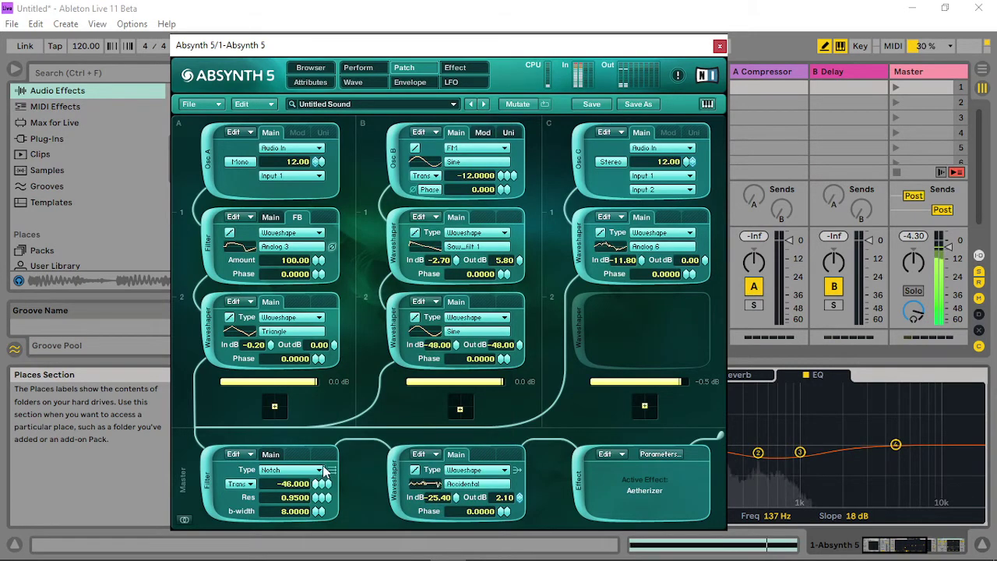
- Try retuning the master notch filter and return its transposition to -72
left_click_drag(324, 466, 292, 506)
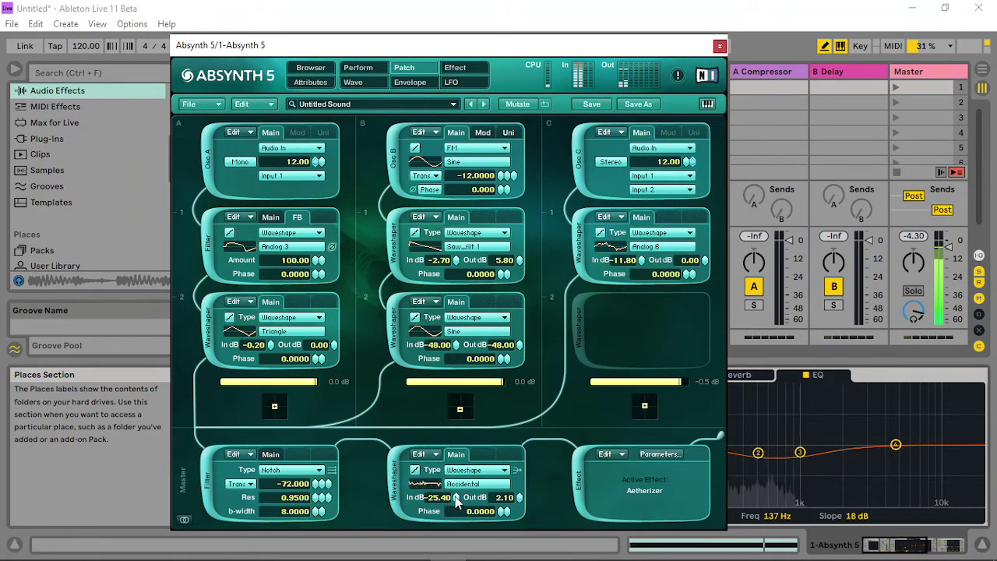
- Set the master waveshaper's input to -22.50 dB and output to 1.70 dB, and channel C's waveshaper input to 0.10 dB
left_click_drag(458, 503, 465, 480)
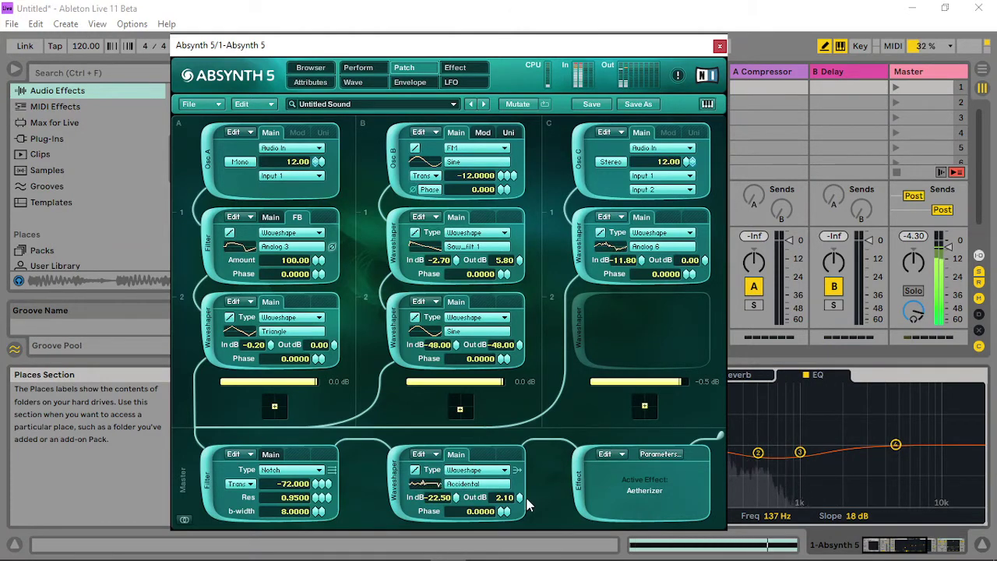
mouse_move(520, 498)
left_mouse_down()
mouse_move(542, 439)
mouse_move(527, 505)
mouse_move(537, 505)
left_mouse_up()
mouse_move(641, 261)
left_mouse_down()
mouse_move(654, 167)
mouse_move(643, 260)
left_mouse_up()
- Audition scene 2 against scene 1 twice, ending on scene 1, and reposition the plug-in window
left_click(893, 105)
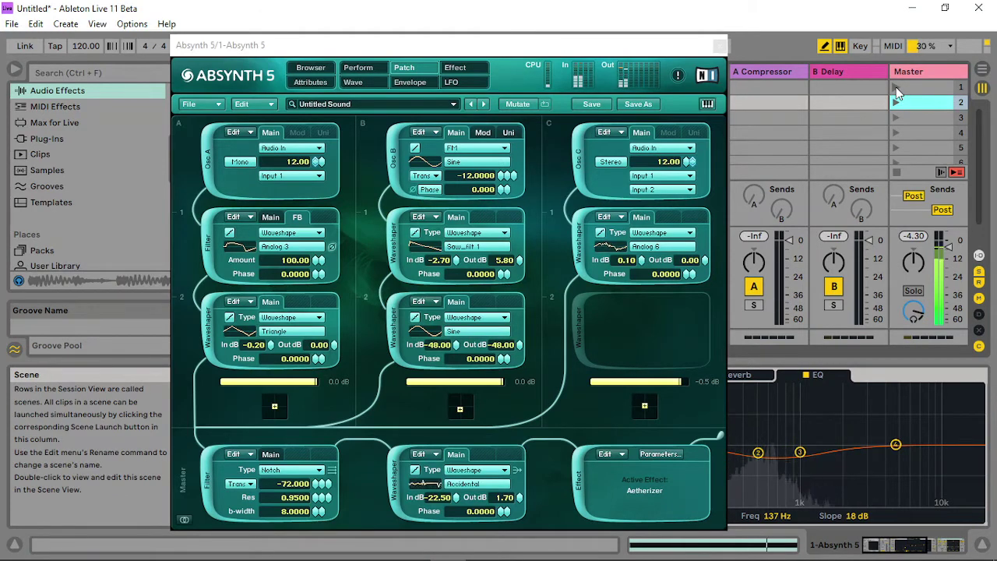
left_click(896, 88)
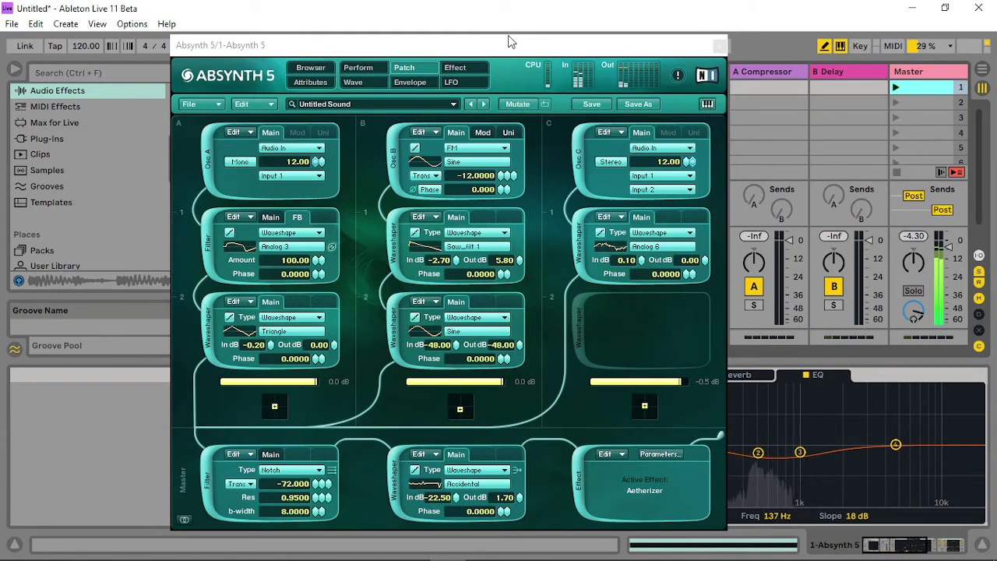
left_click_drag(508, 49, 525, 45)
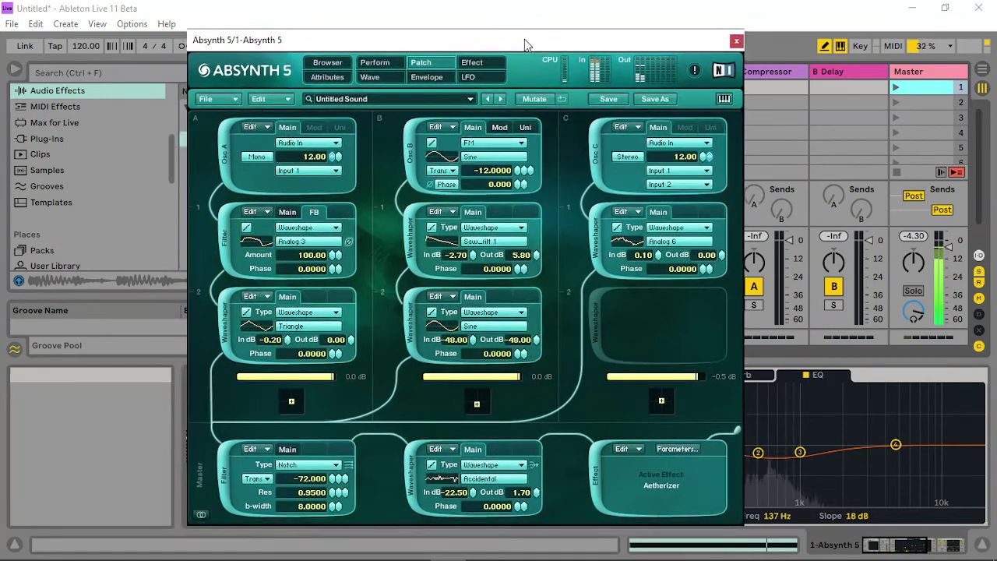
left_click(890, 102)
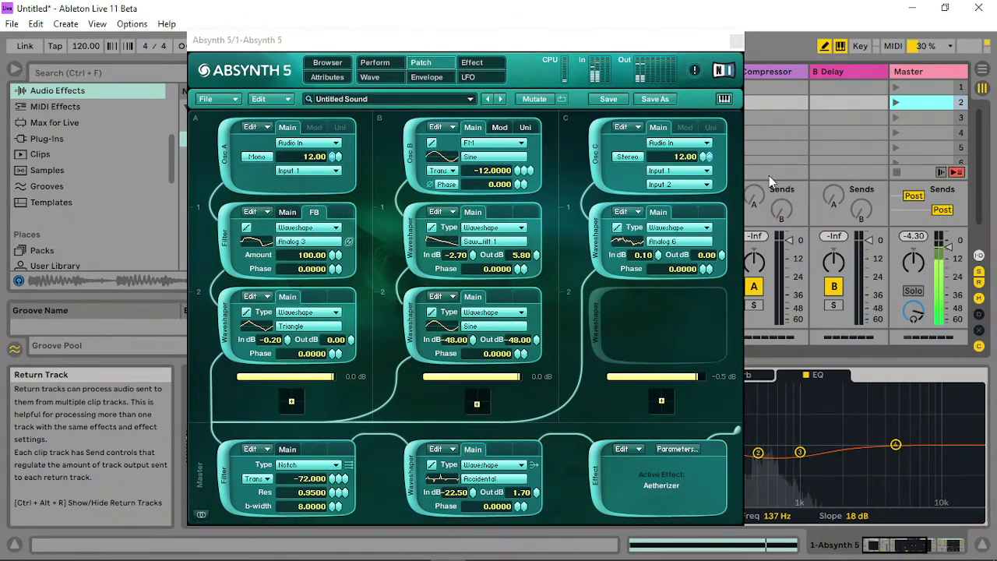
left_click(897, 87)
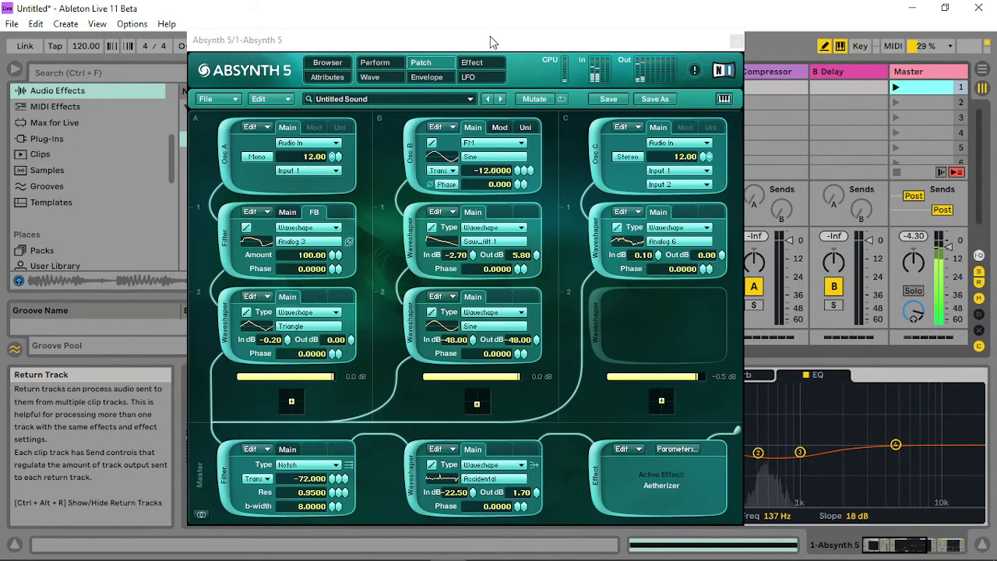
left_click_drag(491, 42, 484, 71)
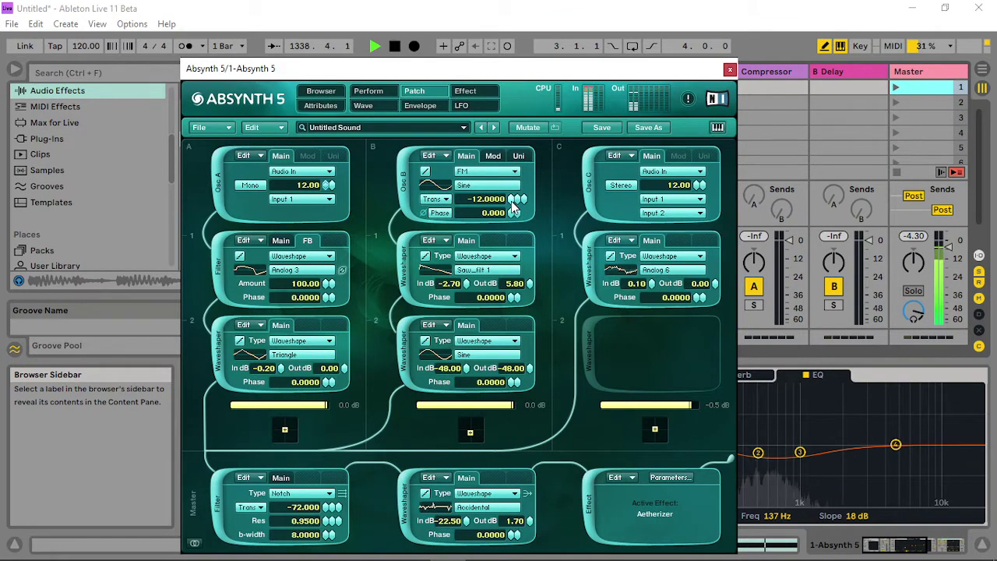
- Adjust oscillator B's transposition, and switch off both channel B waveshapers and the master notch filter
left_click_drag(512, 205, 514, 133)
left_click(496, 158)
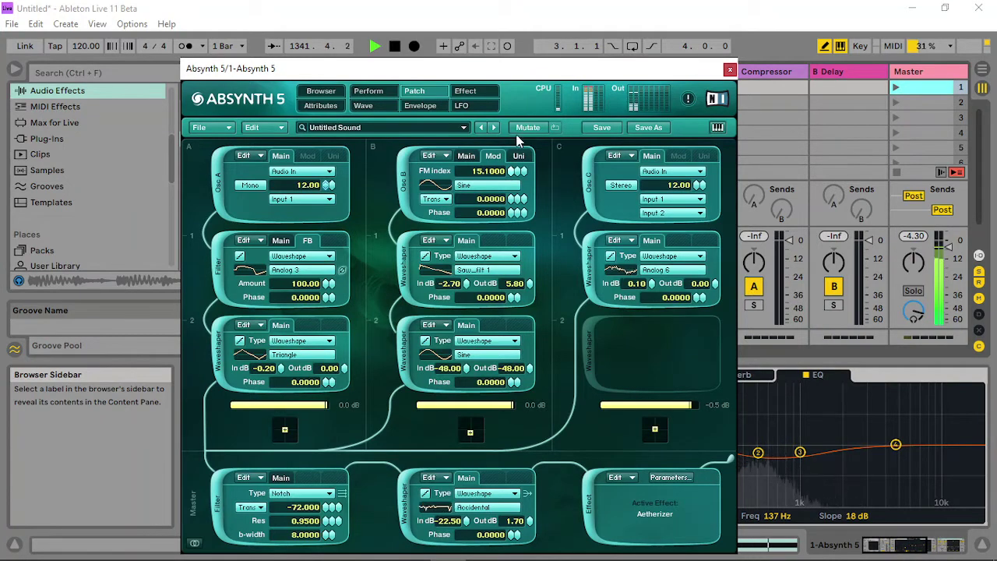
left_click(403, 269)
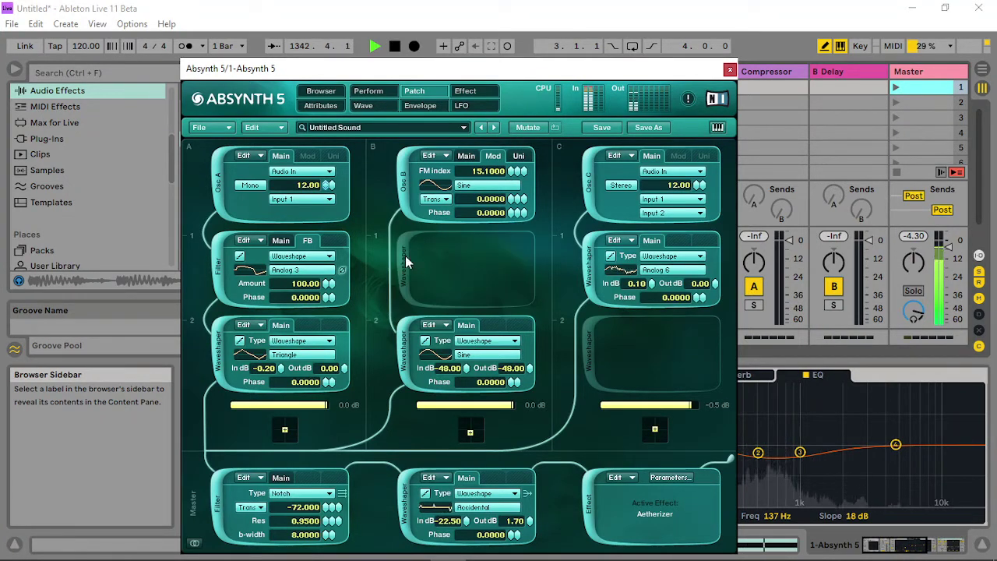
left_click(401, 365)
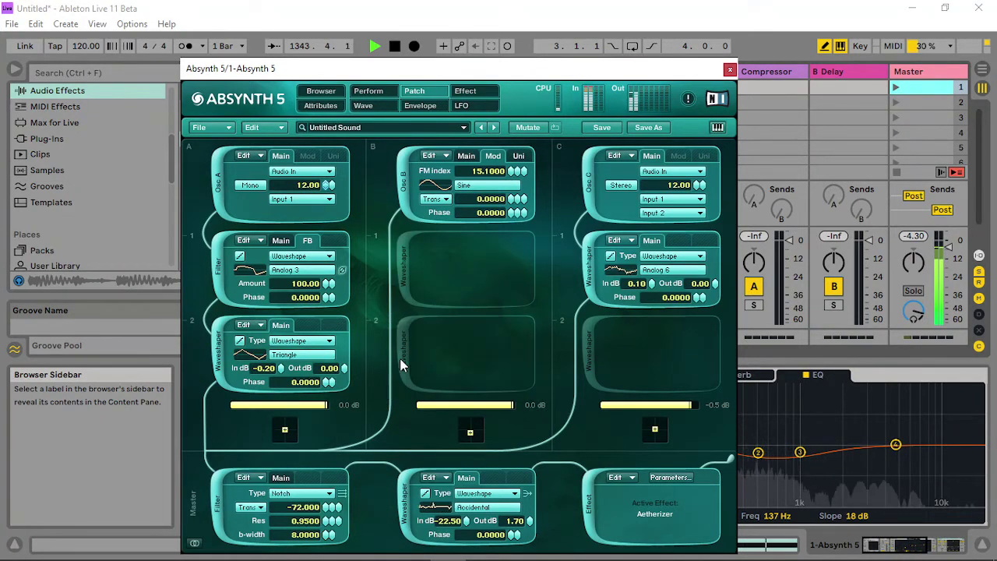
left_click(215, 503)
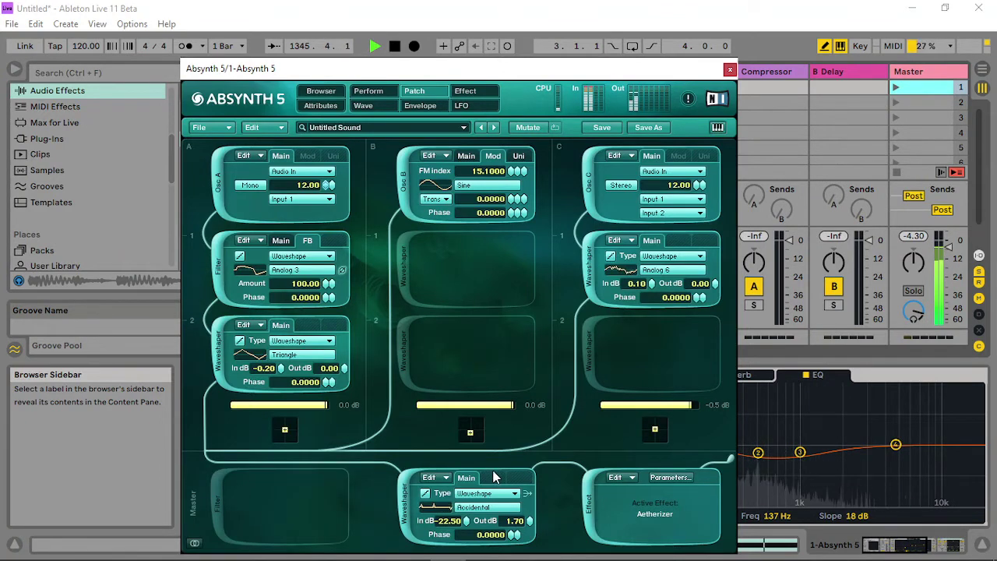
- Change the master waveshaper's wave to the Analog 1 morph wave and set its input to -34.00 dB
left_click(479, 507)
left_click(560, 320)
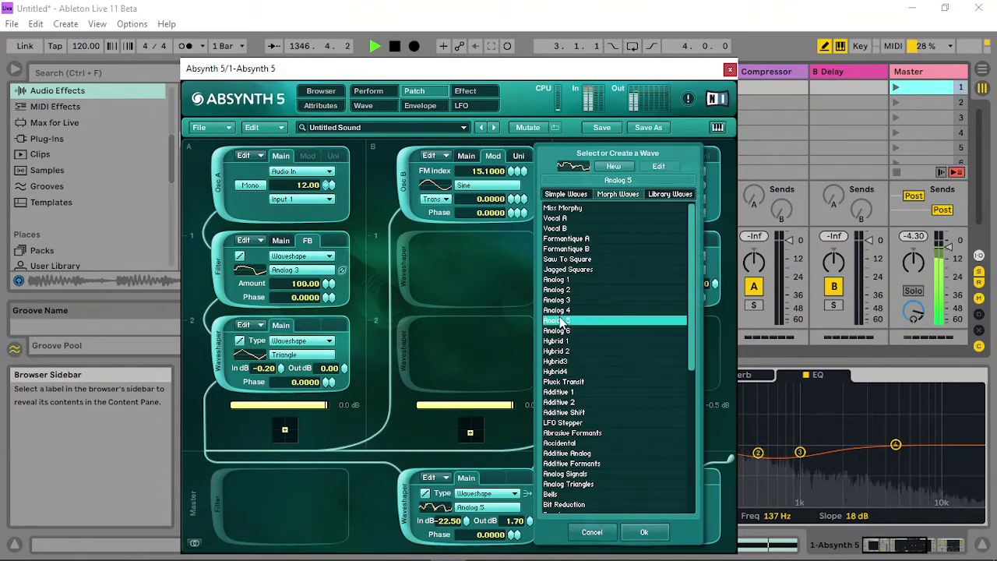
left_click(569, 280)
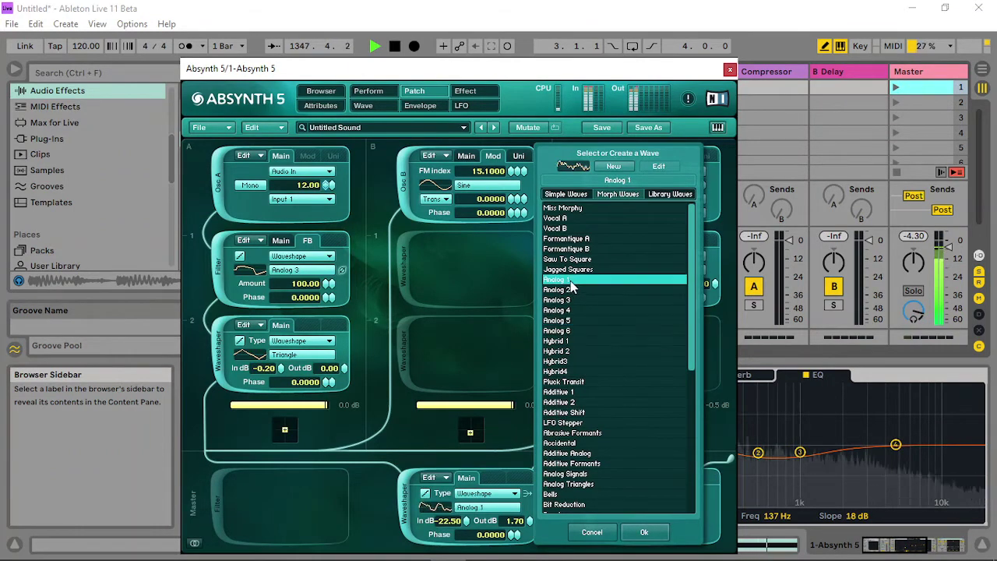
left_click(644, 532)
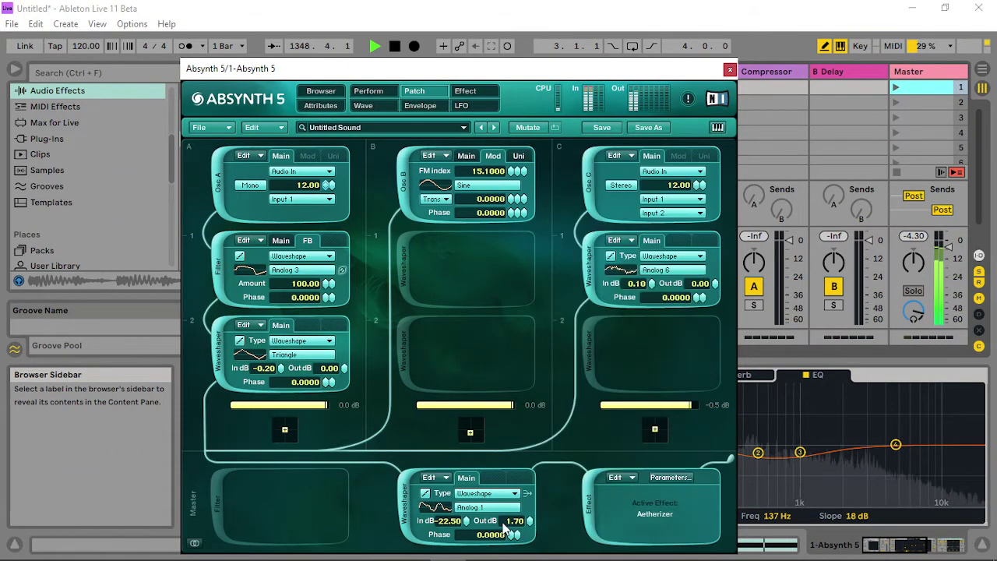
mouse_move(467, 523)
left_mouse_down()
mouse_move(466, 540)
mouse_move(468, 522)
left_mouse_up()
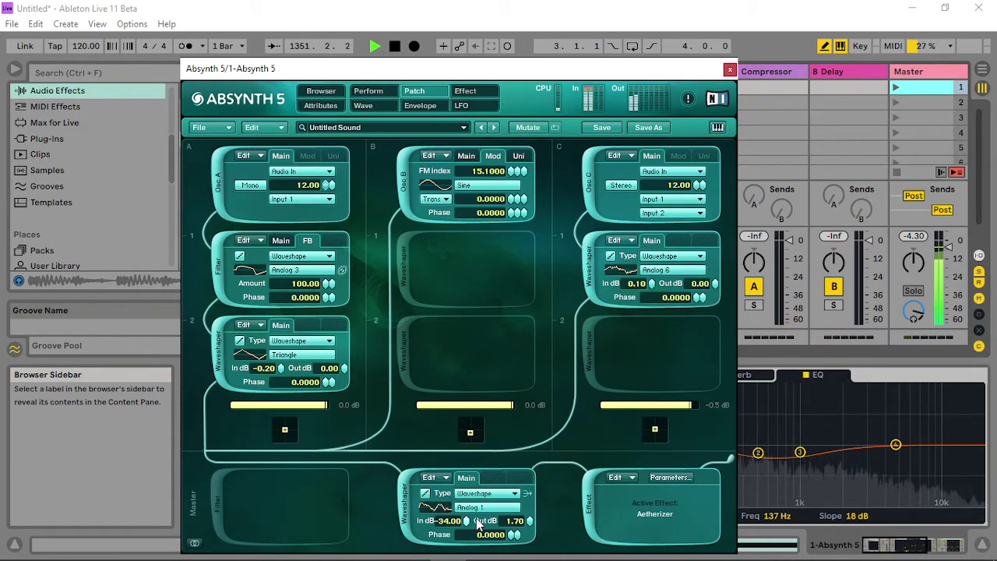
- Set the transposition of oscillator B's FM modulator to 36 and open the oscillator's unison settings
left_click(466, 156)
left_click(493, 155)
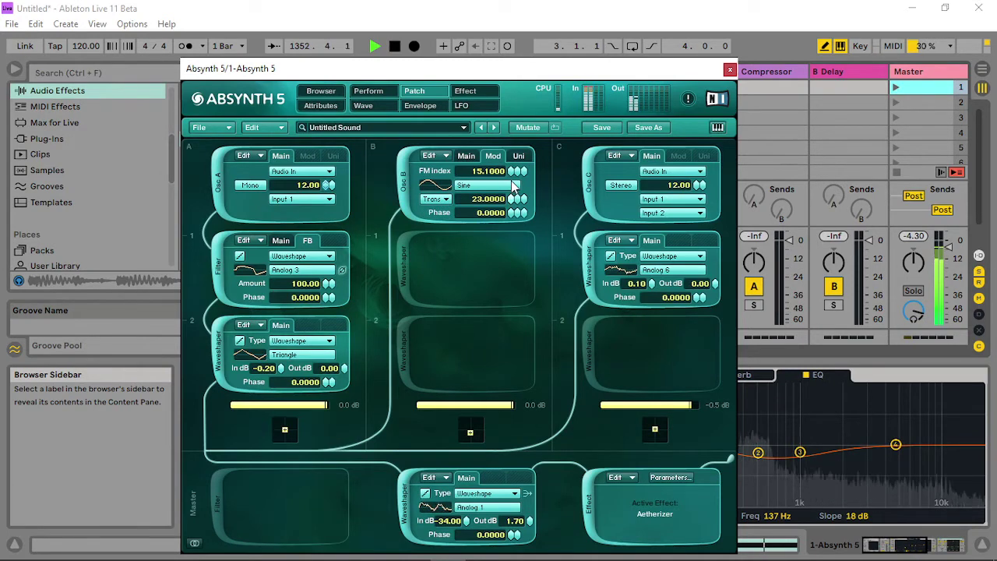
left_click_drag(519, 172, 525, 170)
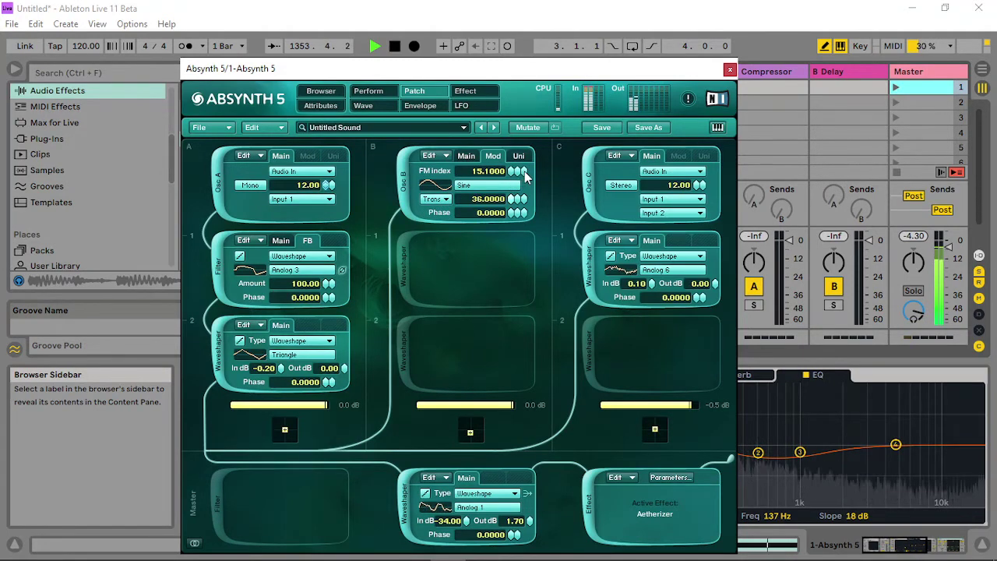
left_click(519, 156)
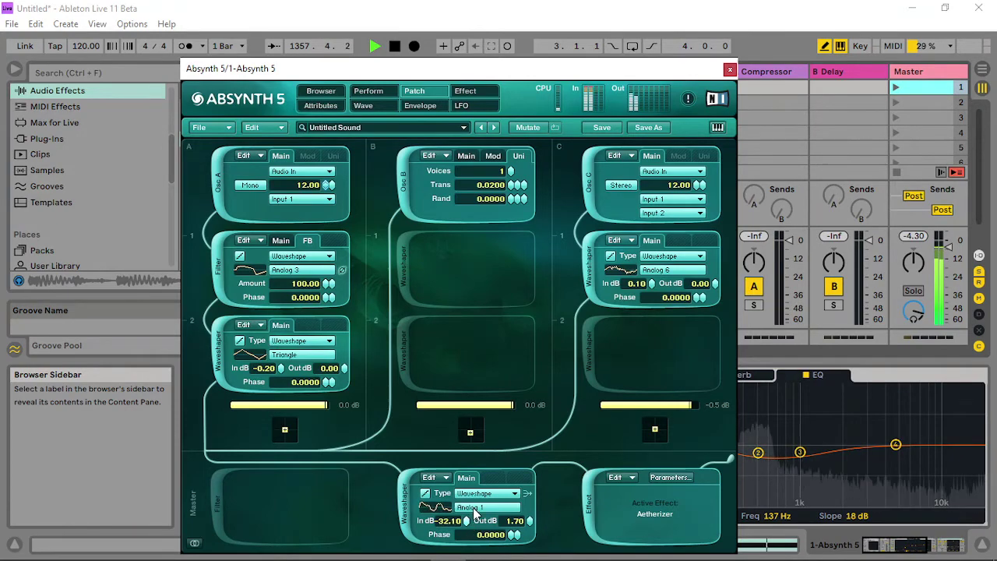
- Set the Aetherizer's grain rate to 20 Hz and its grain duration to 72 percent
left_click(470, 91)
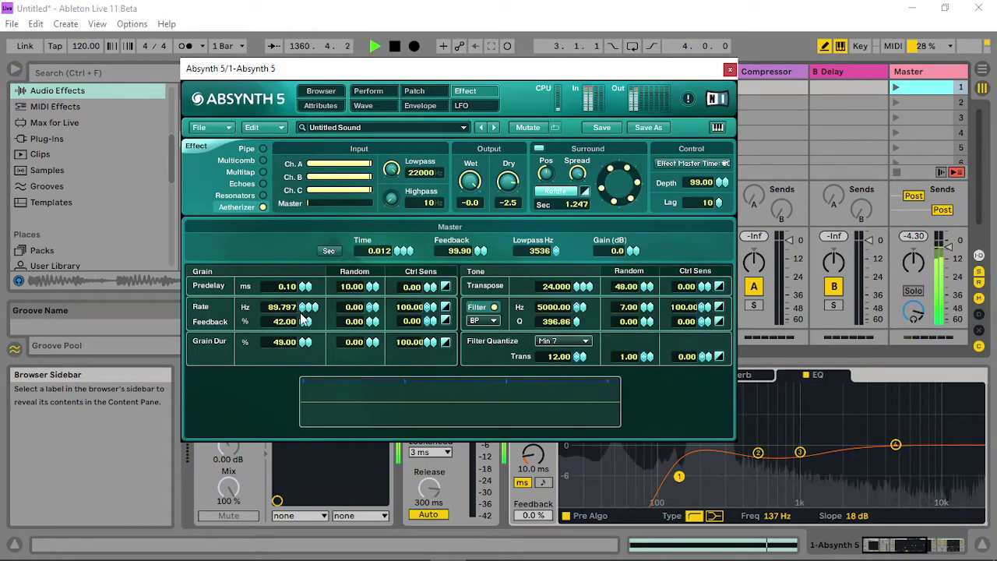
left_click_drag(302, 307, 291, 325)
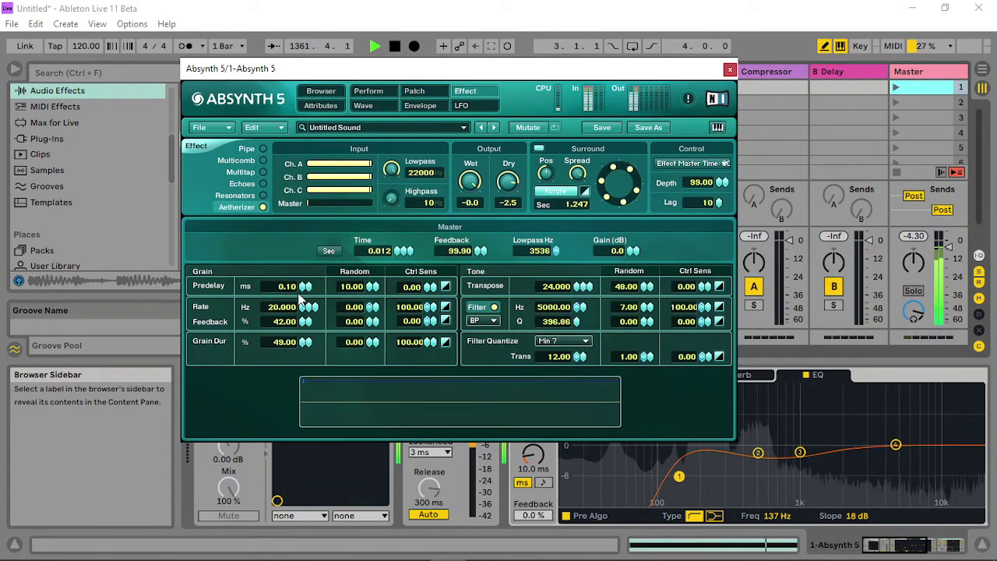
left_click_drag(304, 340, 319, 327)
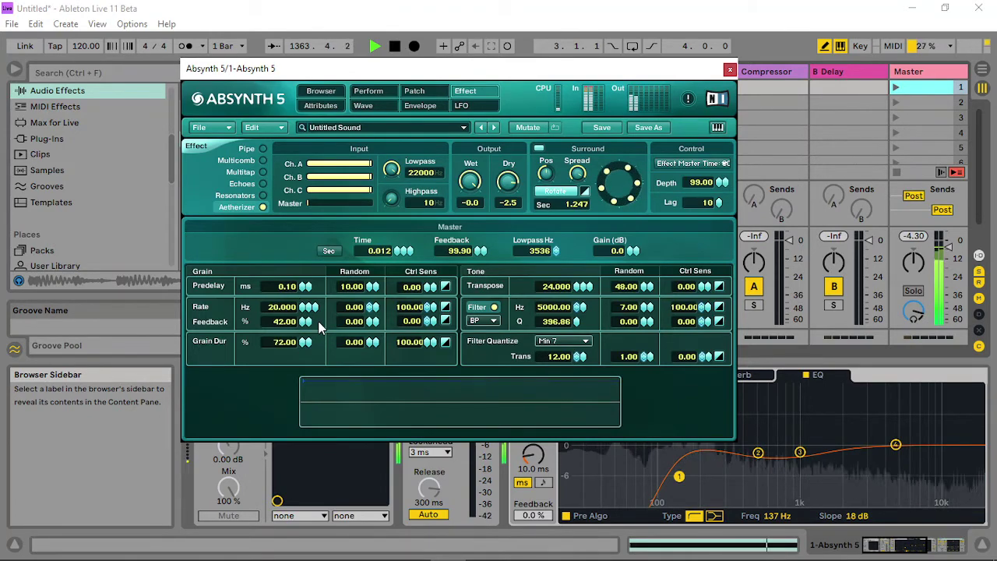
- Set audio mod group A's source gain to -5.00 dB and its decay to 34.00
left_click(378, 95)
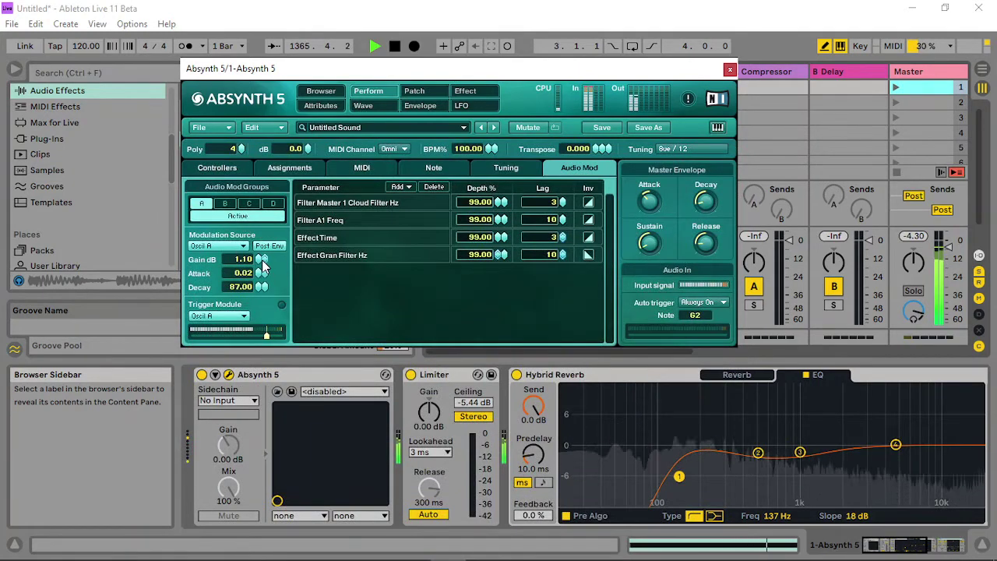
left_click_drag(258, 259, 265, 218)
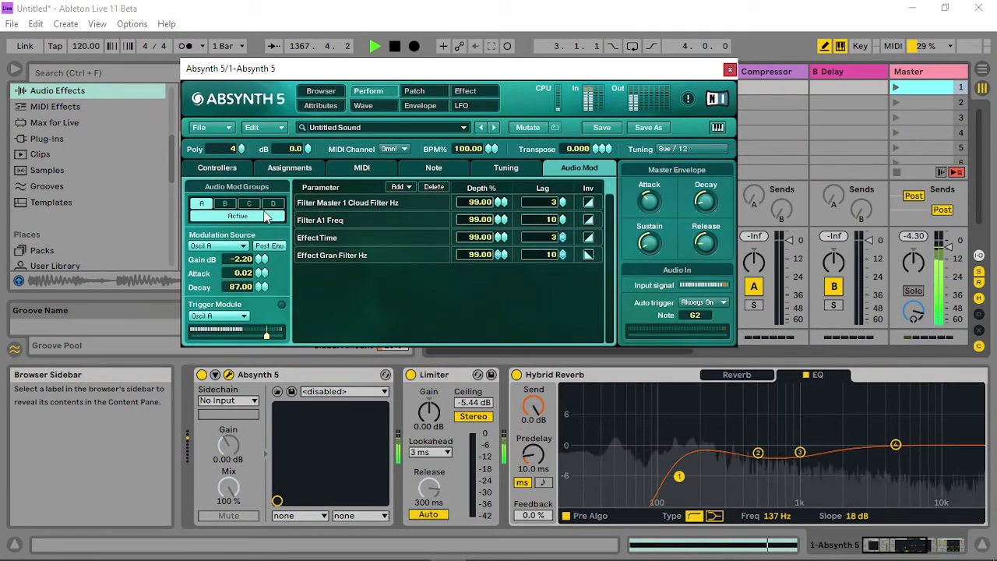
left_click_drag(261, 289, 262, 308)
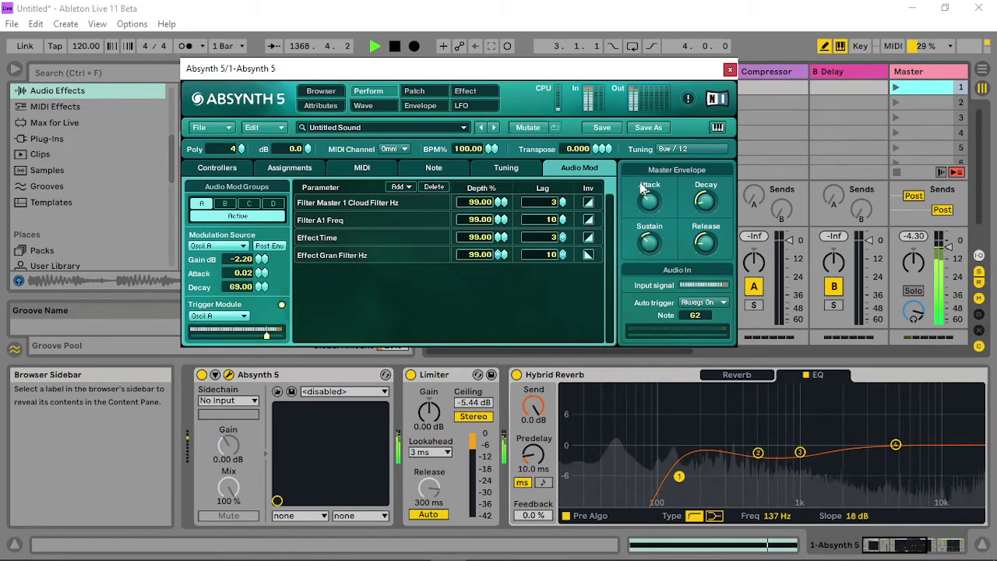
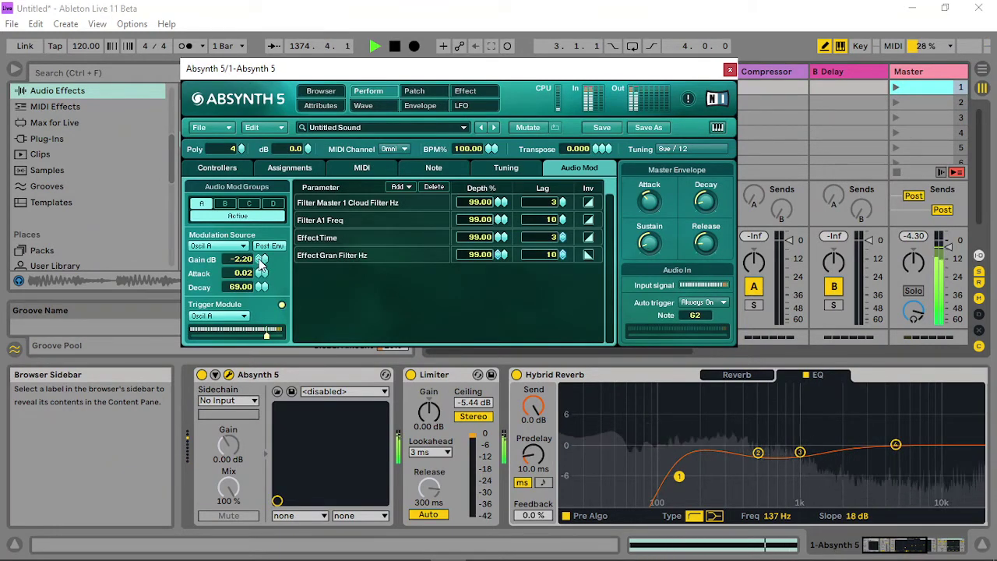
left_click_drag(262, 308, 265, 293)
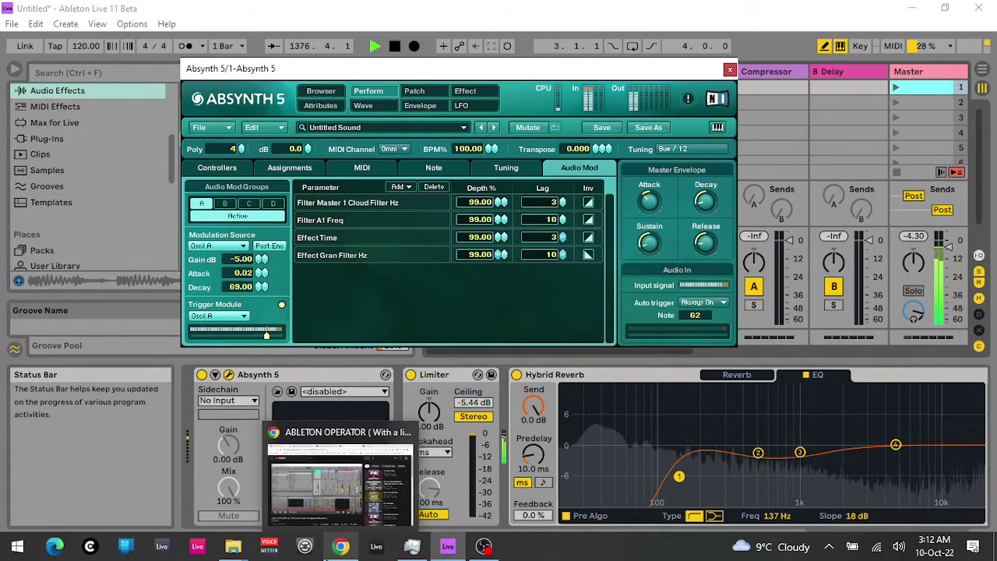
left_click_drag(255, 286, 261, 300)
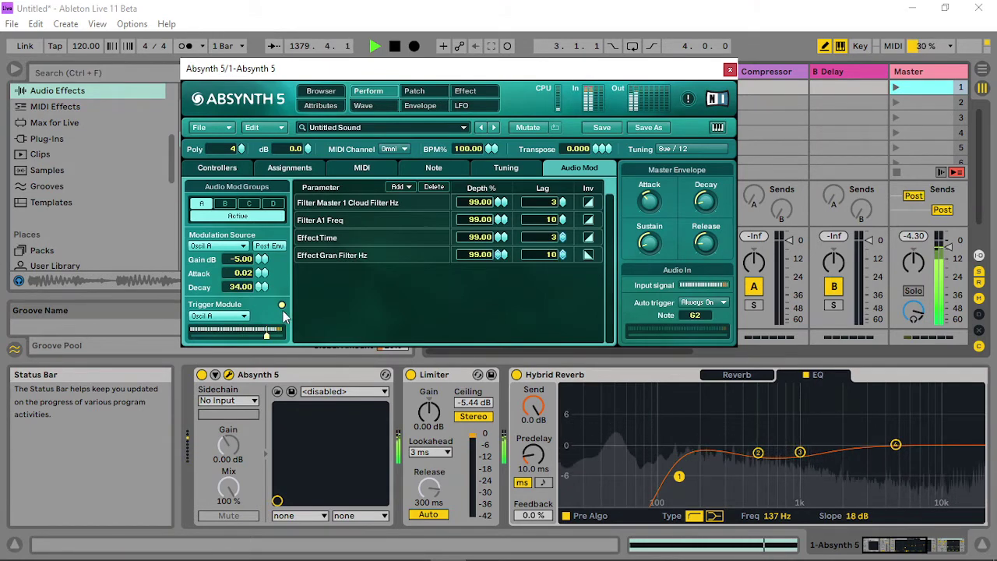
- Invert the Effect Time, Filter A1 Freq and Filter Master 1 Cloud Filter Hz modulations, and set Effect Gran Filter Hz lag to 77
left_click(588, 243)
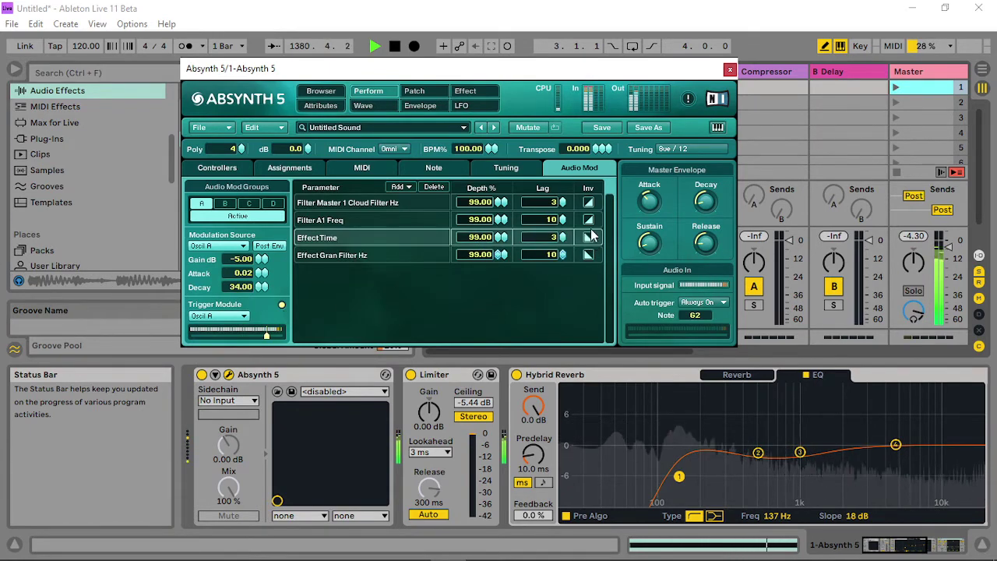
left_click(589, 221)
left_click(588, 203)
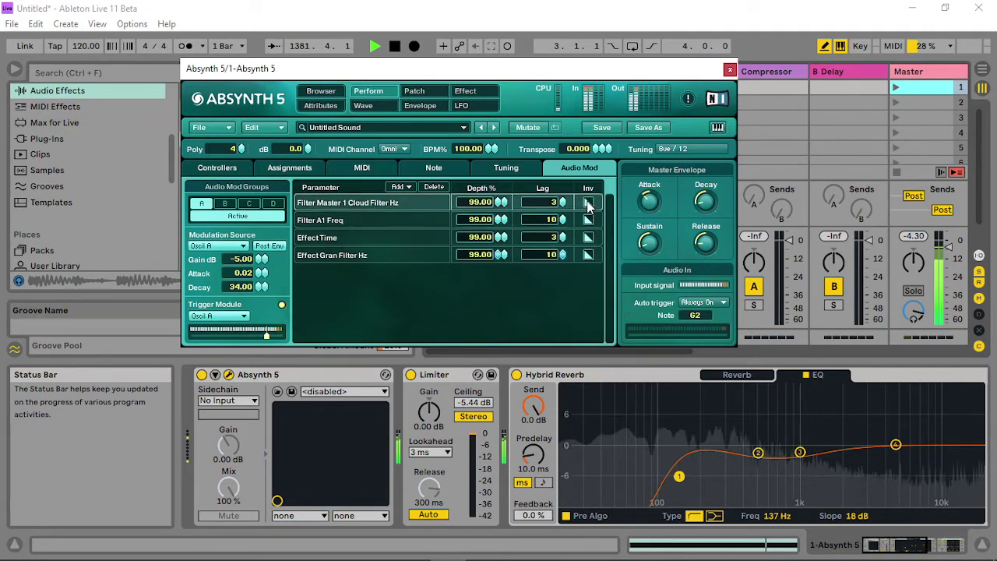
left_click(564, 258)
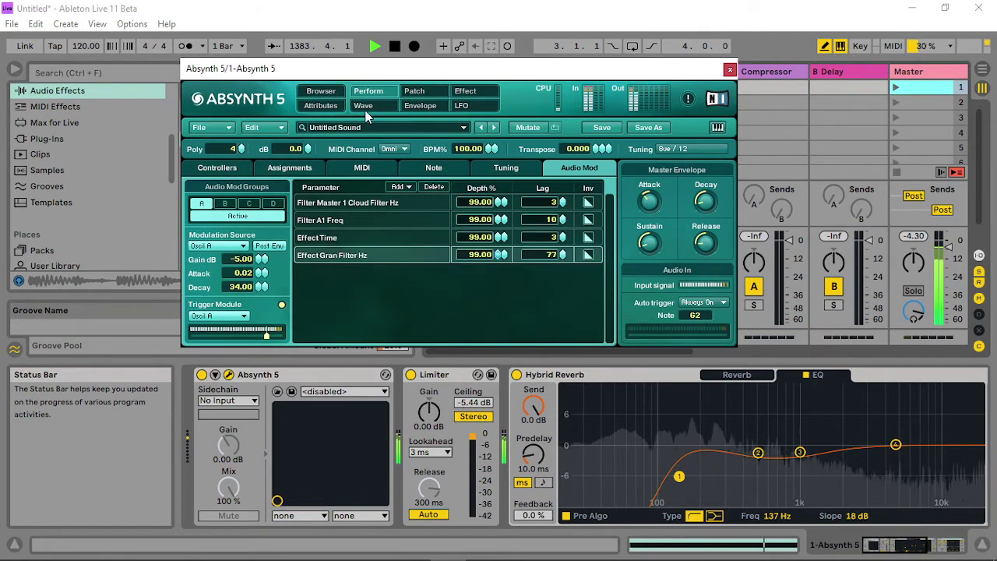
- Audition scene 2 against scene 1 and try lowering the Effect Master Time macro controller
left_click(219, 169)
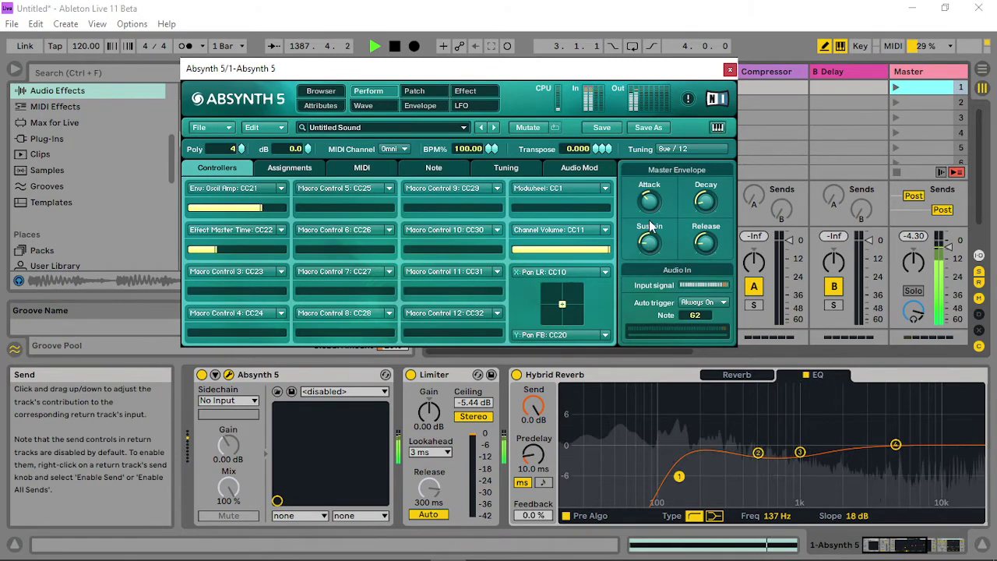
left_click(898, 103)
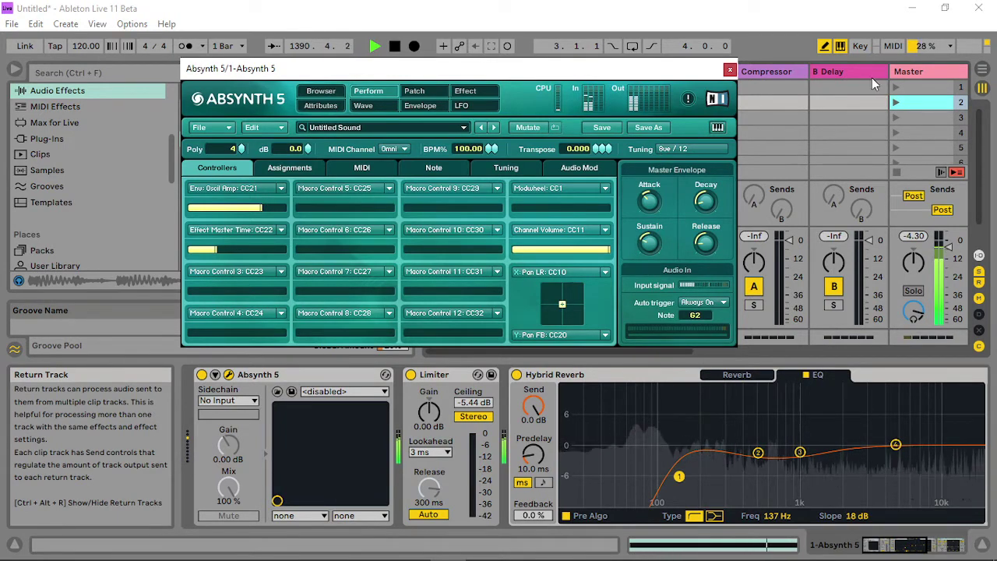
left_click(892, 88)
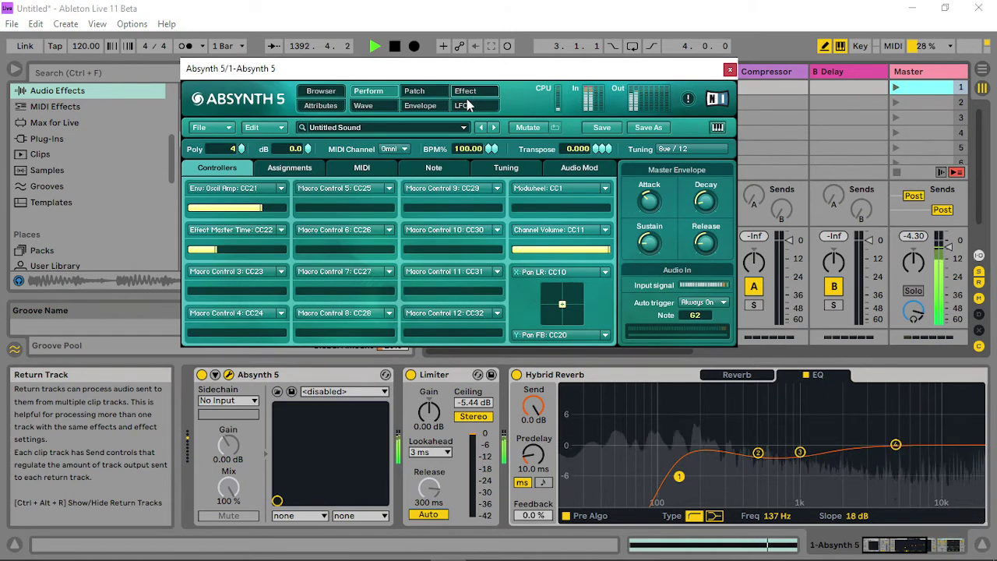
left_click_drag(210, 249, 174, 252)
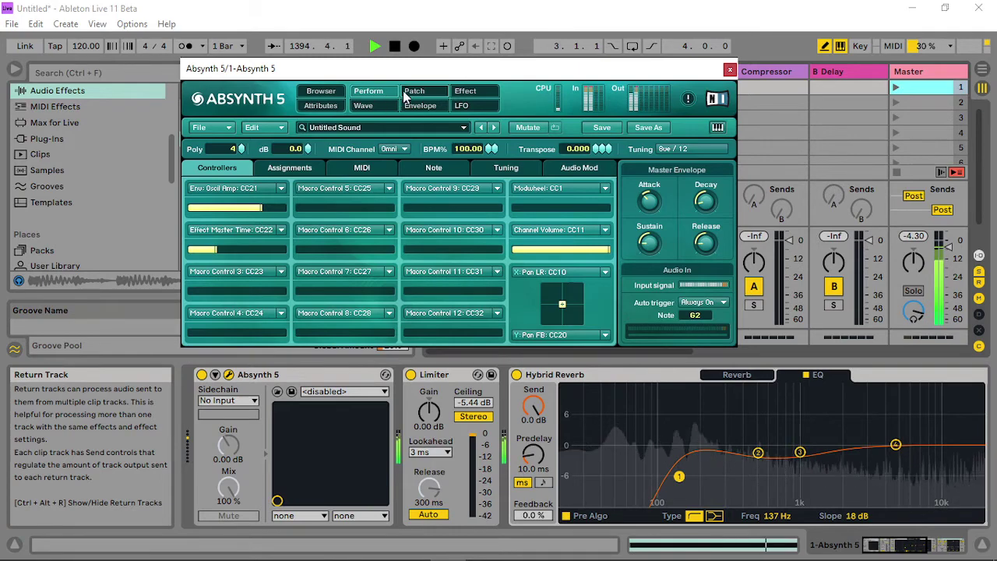
- In the patch, set the transposition of channel A's LPF 2 Pole filter to 72.000
left_click(414, 91)
left_click(280, 240)
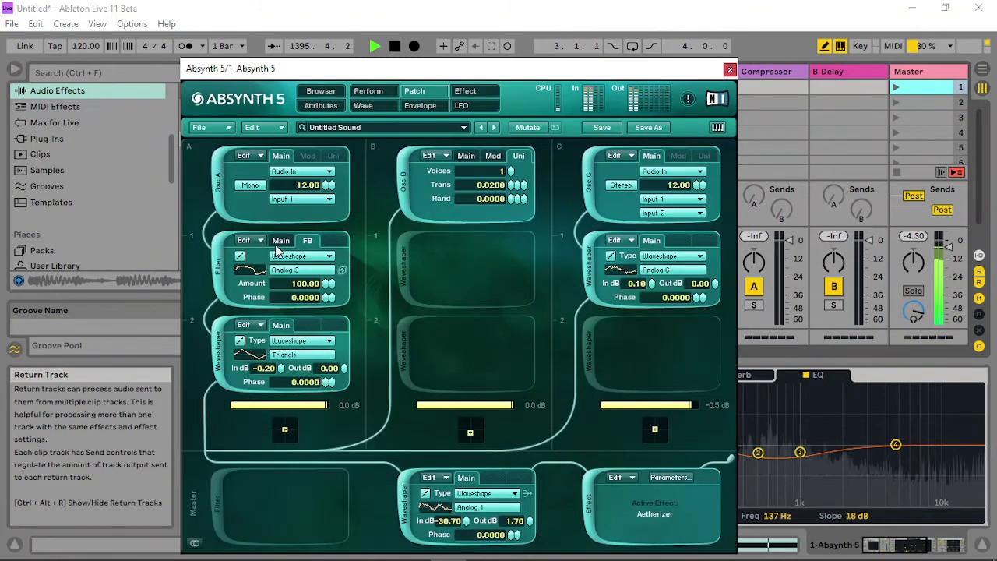
left_click_drag(328, 272, 316, 299)
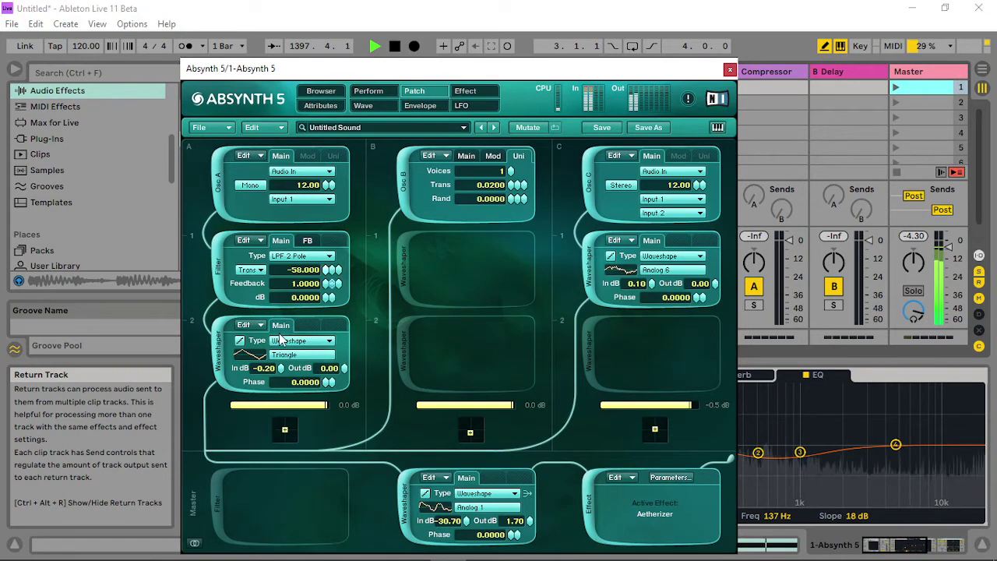
left_click_drag(279, 333, 349, 200)
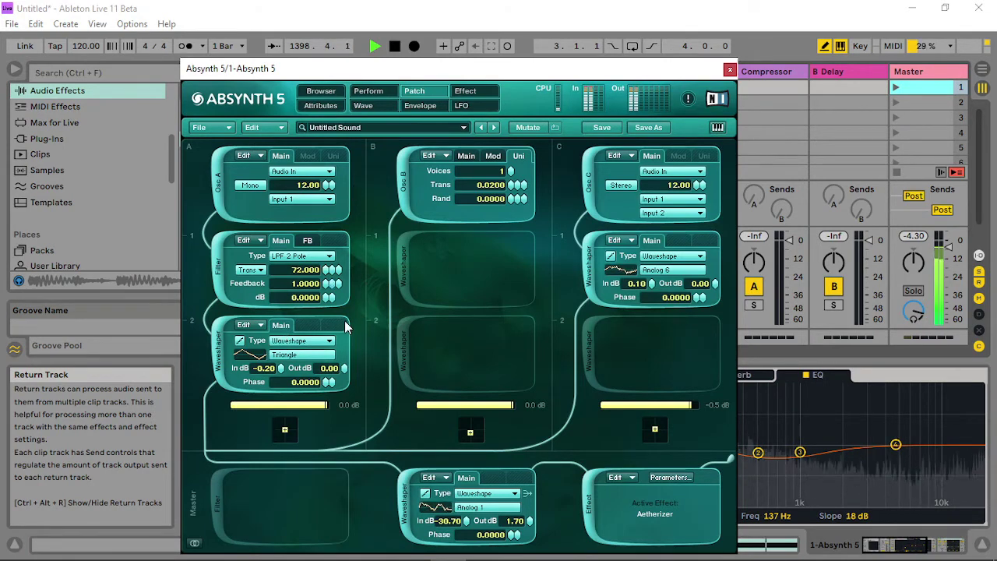
- Audition morph waves on the second master waveshaper, pick Infected Harmonics and set its input to -32.50 dB
left_click(471, 508)
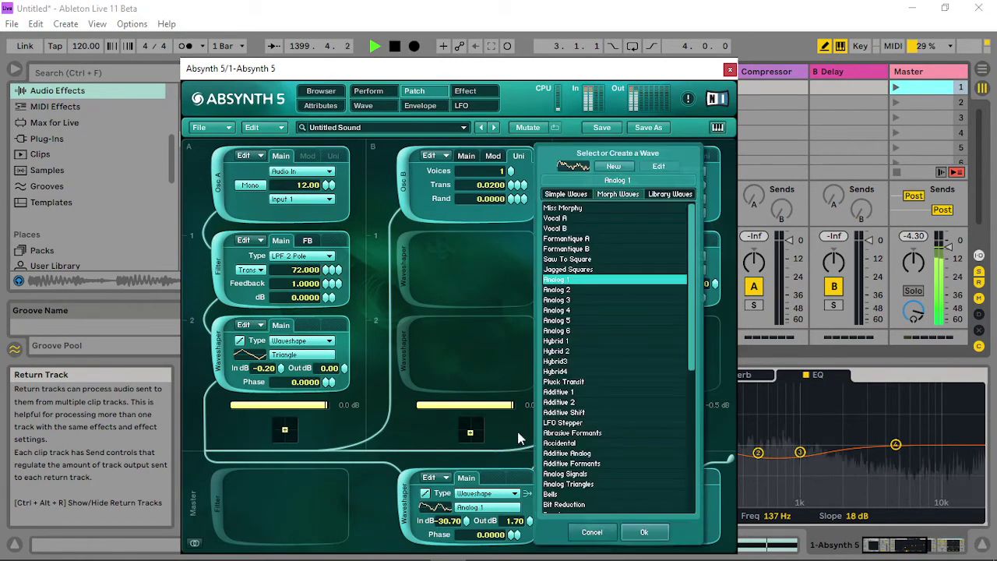
left_click(591, 241)
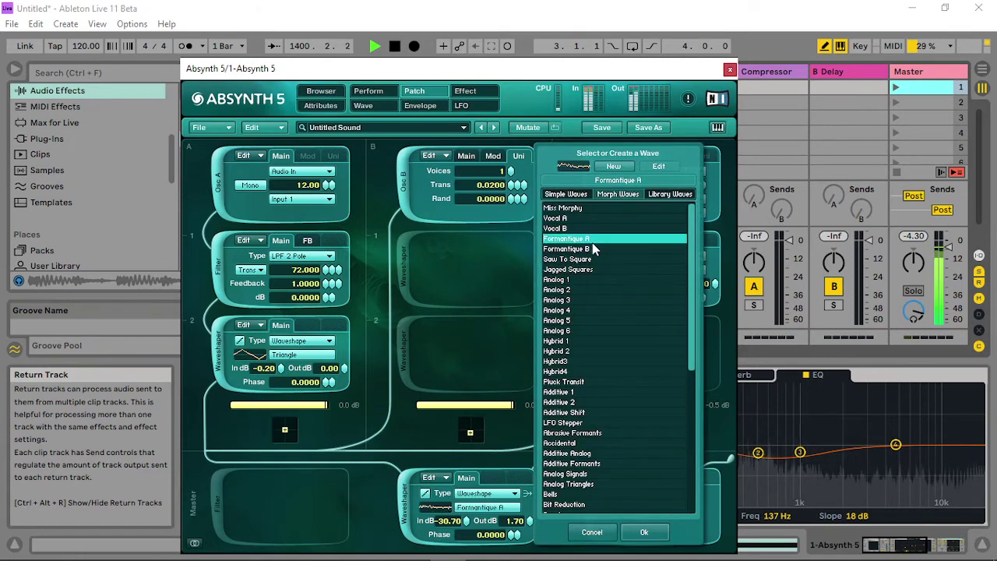
left_click(564, 208)
left_click(564, 372)
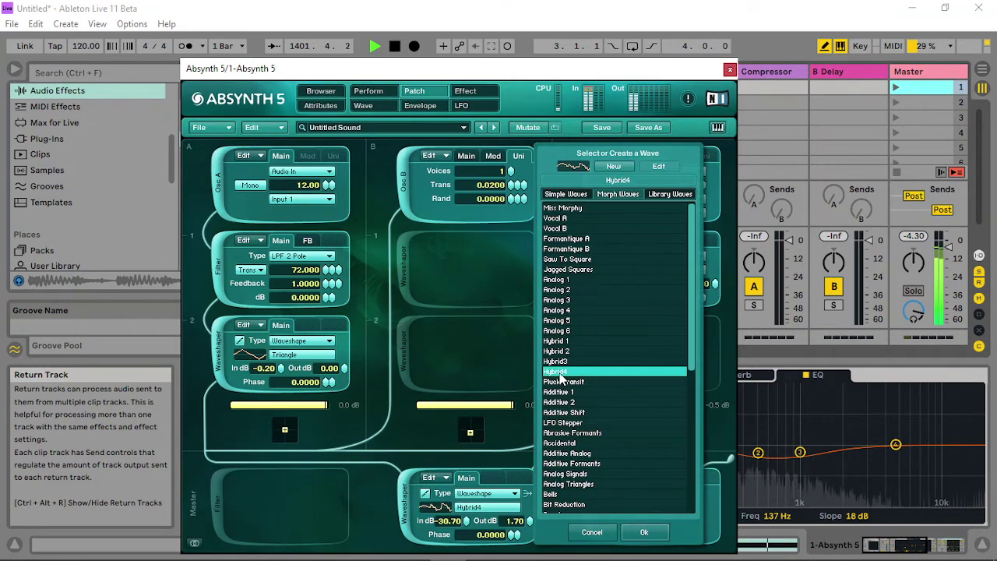
left_click(576, 403)
left_click(581, 442)
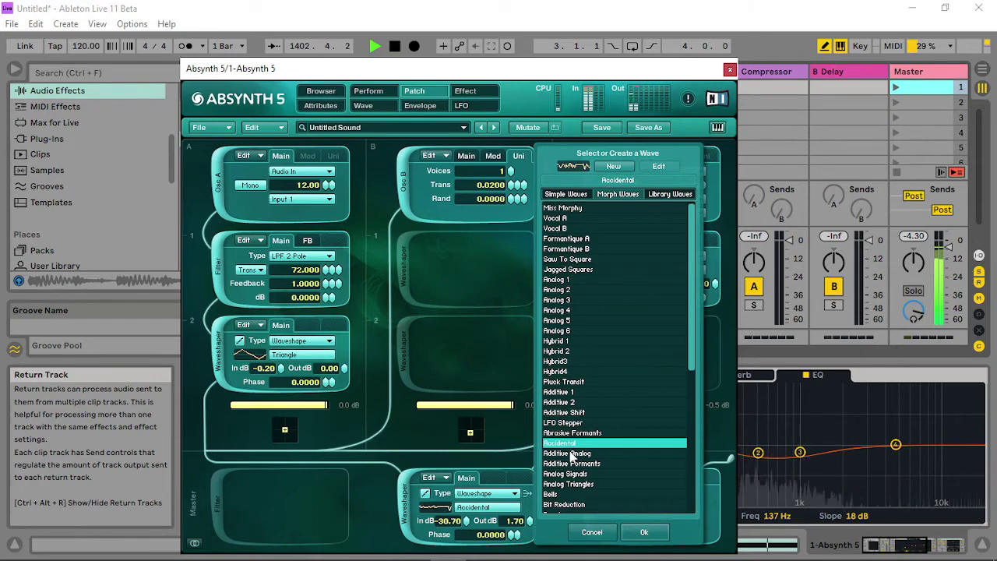
left_click(562, 494)
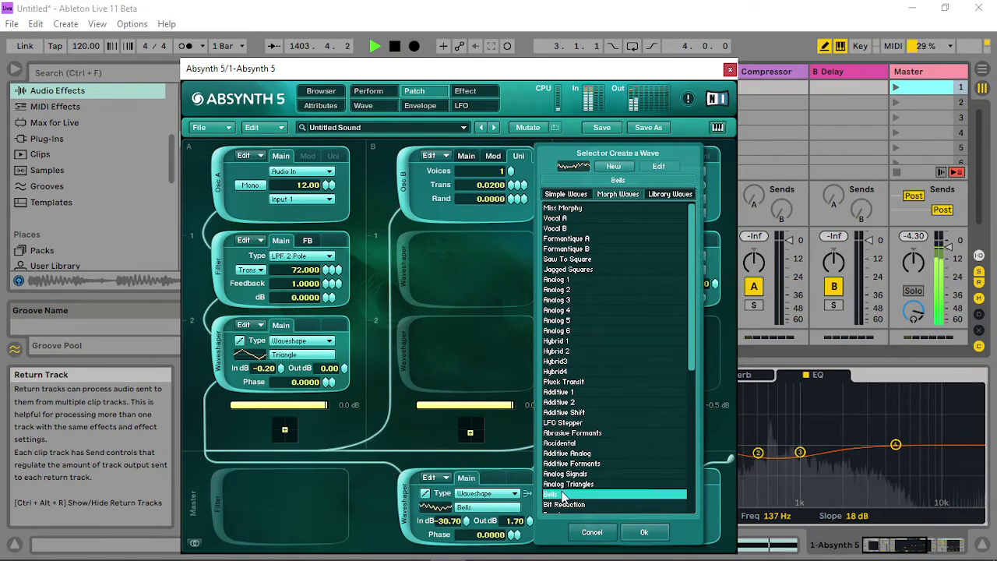
scroll(565, 496, "down", 4)
left_click(567, 465)
scroll(567, 465, "down", 2)
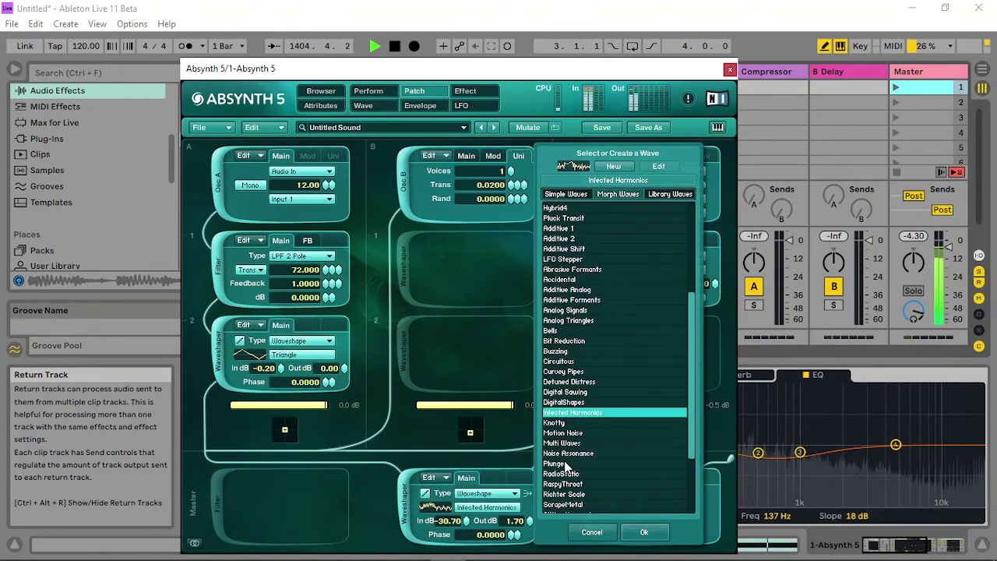
left_click(644, 532)
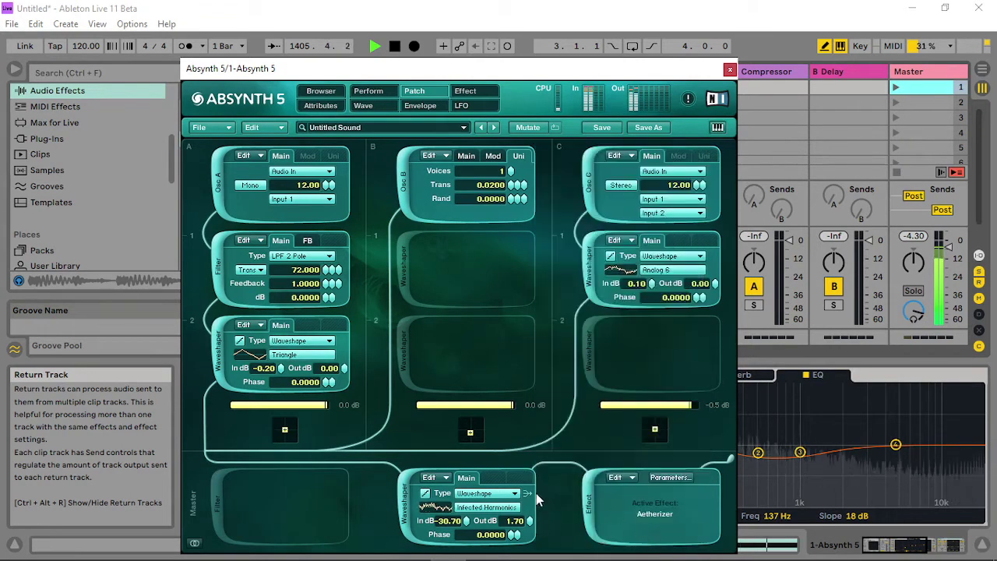
left_click_drag(467, 520, 464, 523)
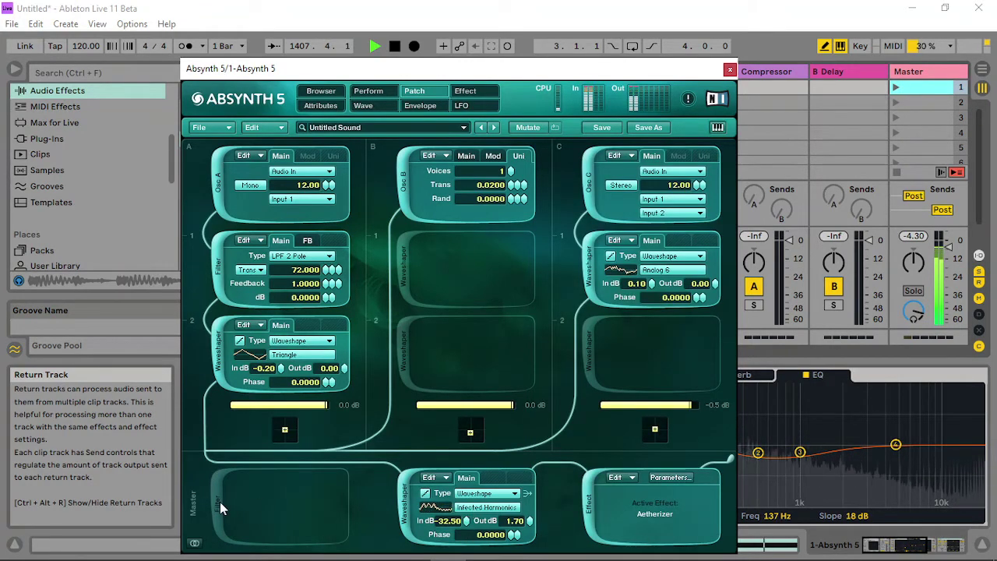
- Enable the first master module as a waveshaper, audition Hybrid 2 and keep the Analog 1 wave
left_click(220, 502)
left_click(315, 496)
left_click(290, 516)
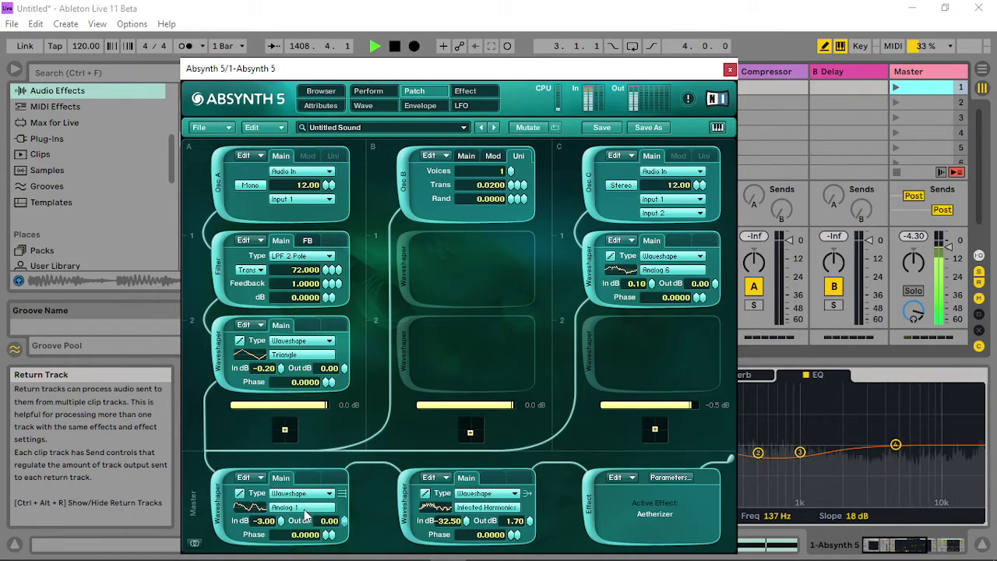
left_click(290, 516)
left_click(394, 350)
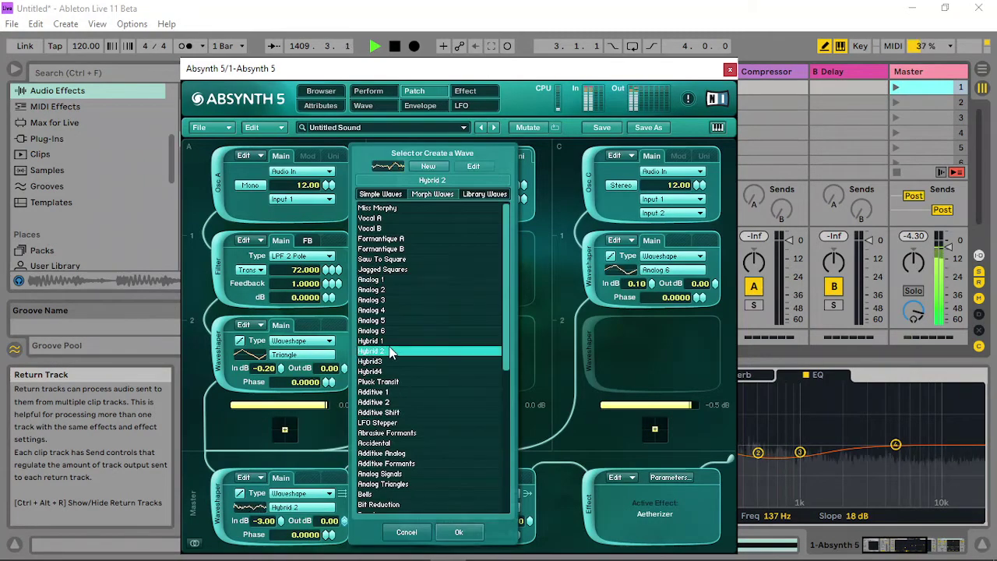
left_click(391, 289)
left_click(391, 280)
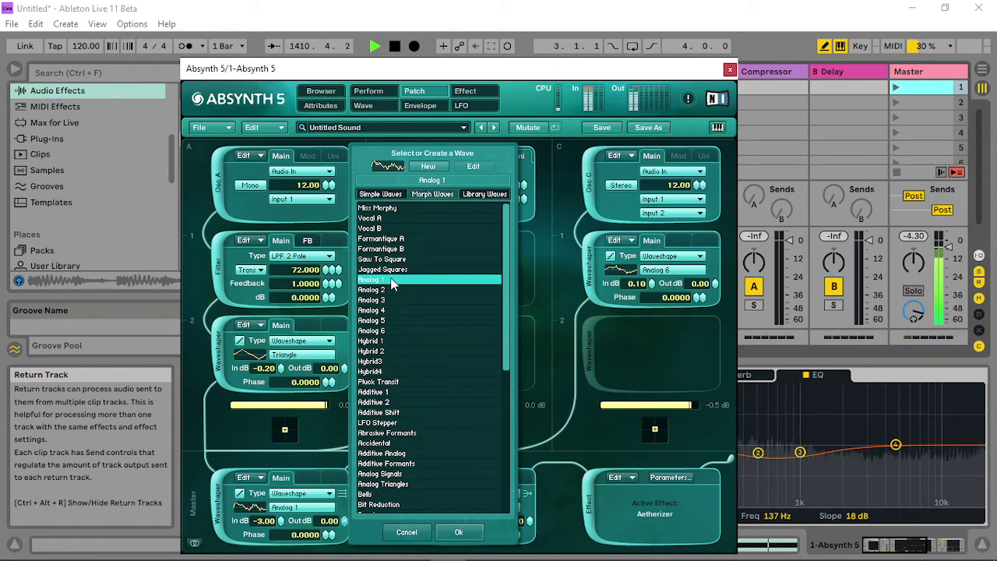
left_click(459, 532)
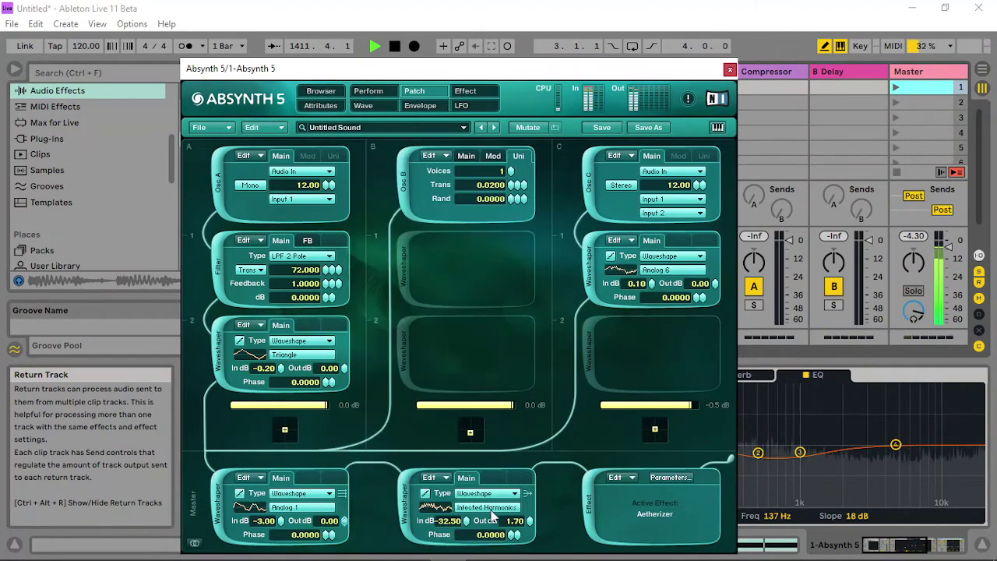
- Assign the Infected Harmonics wave to the first master waveshaper and lower its input to -15.50 dB
left_click(315, 510)
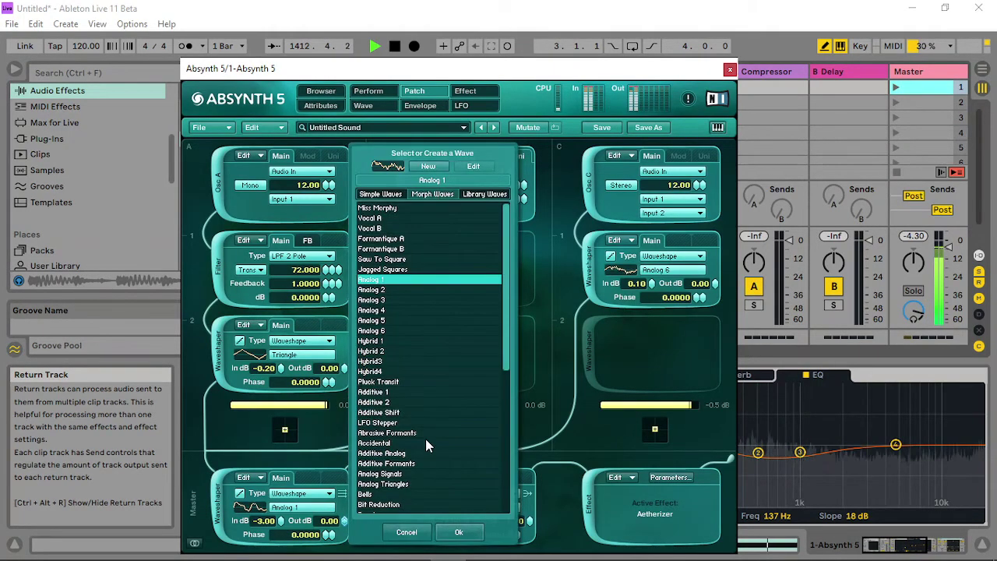
scroll(425, 445, "down", 5)
double_click(381, 483)
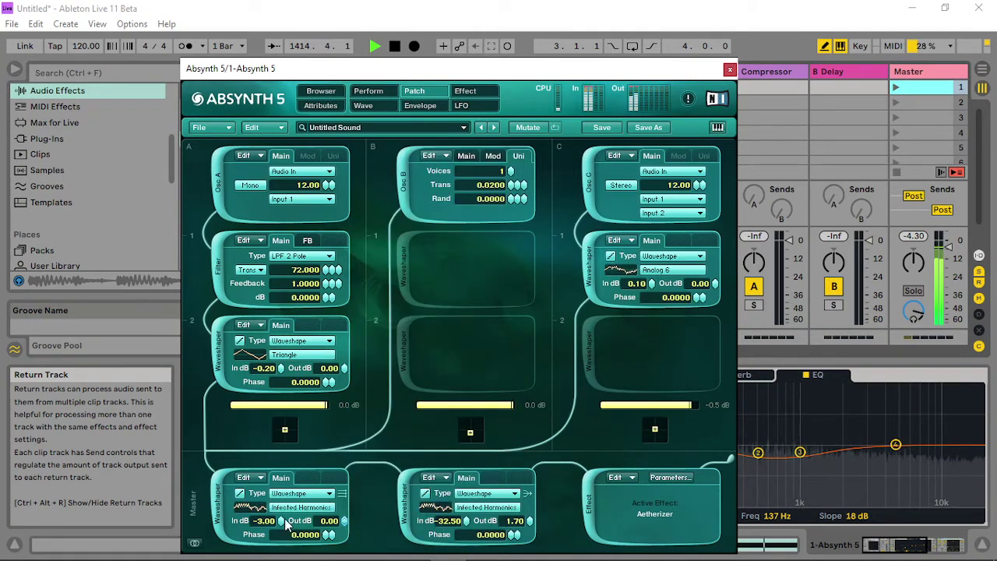
left_click_drag(281, 521, 284, 548)
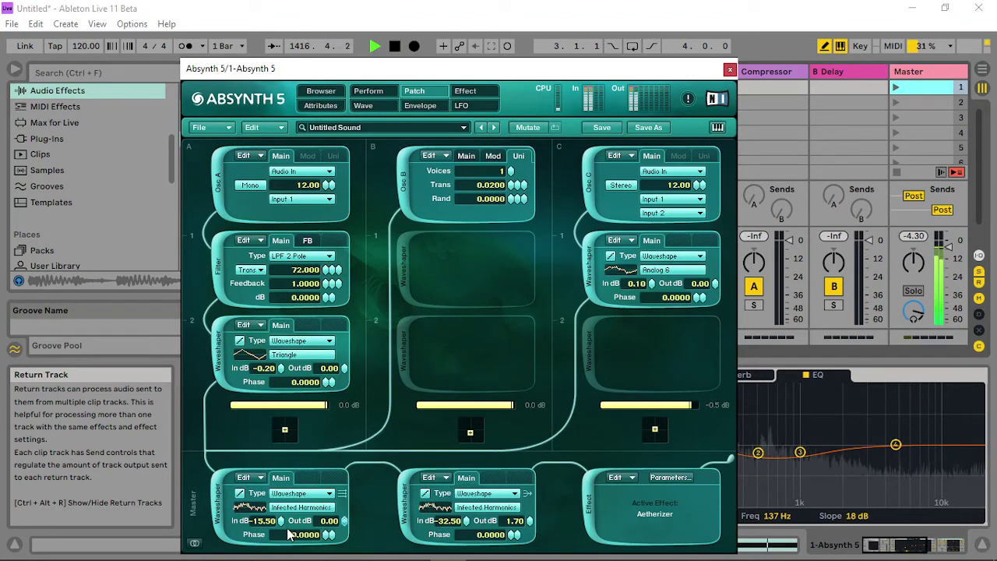
- Set the master waveshapers' input levels to 0.40 dB for the first and -48.00 dB for the second
mouse_move(472, 526)
left_mouse_down()
mouse_move(469, 554)
mouse_move(467, 522)
left_mouse_up()
left_click_drag(282, 527, 303, 424)
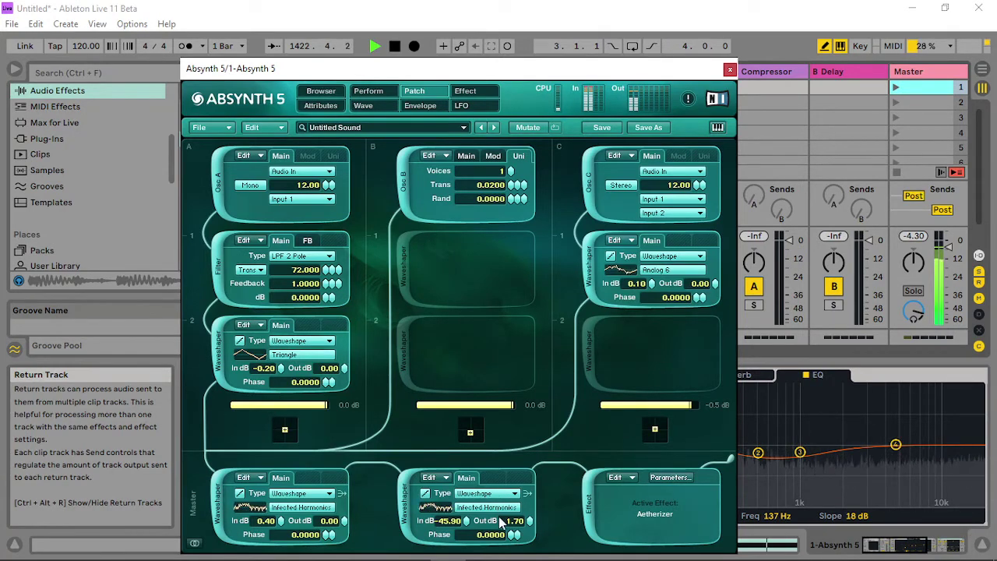
left_click_drag(467, 521, 468, 531)
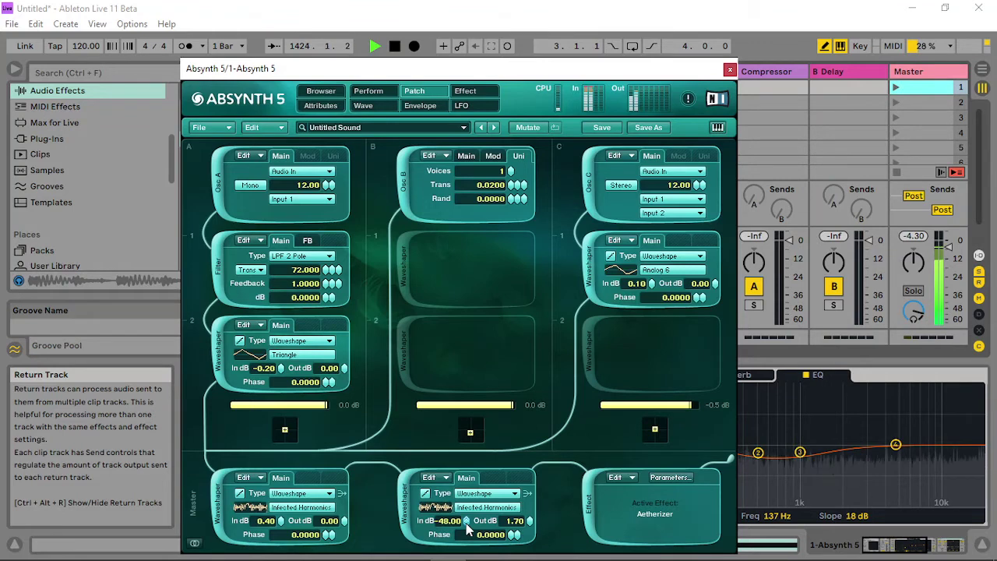
- Enable the second waveshaper in channel C and lower its input to -42.50 dB
left_click(586, 353)
left_click_drag(652, 368, 643, 440)
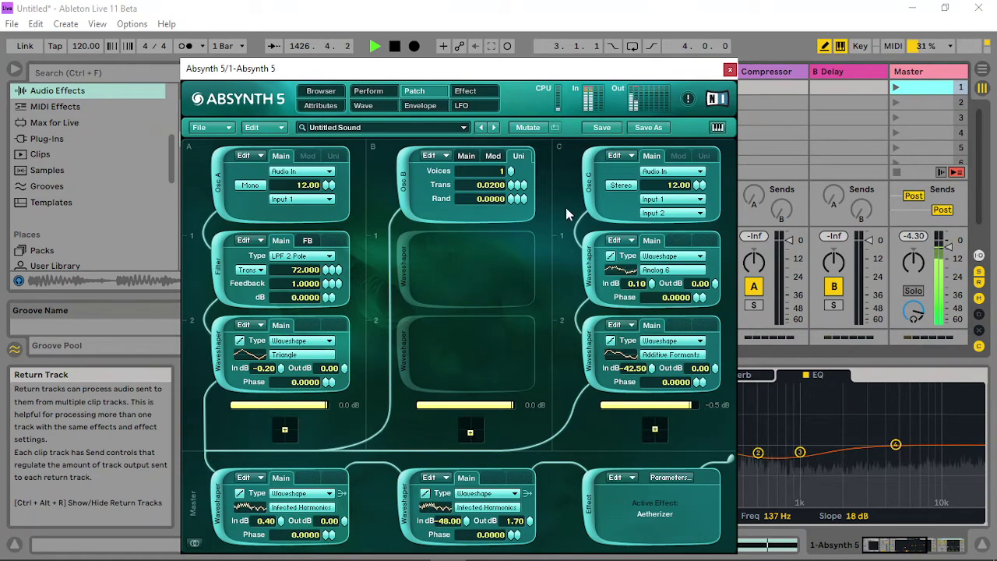
- Lower the Effect Master Time macro controller to its minimum while comparing scene 2 with scene 1
left_click(369, 91)
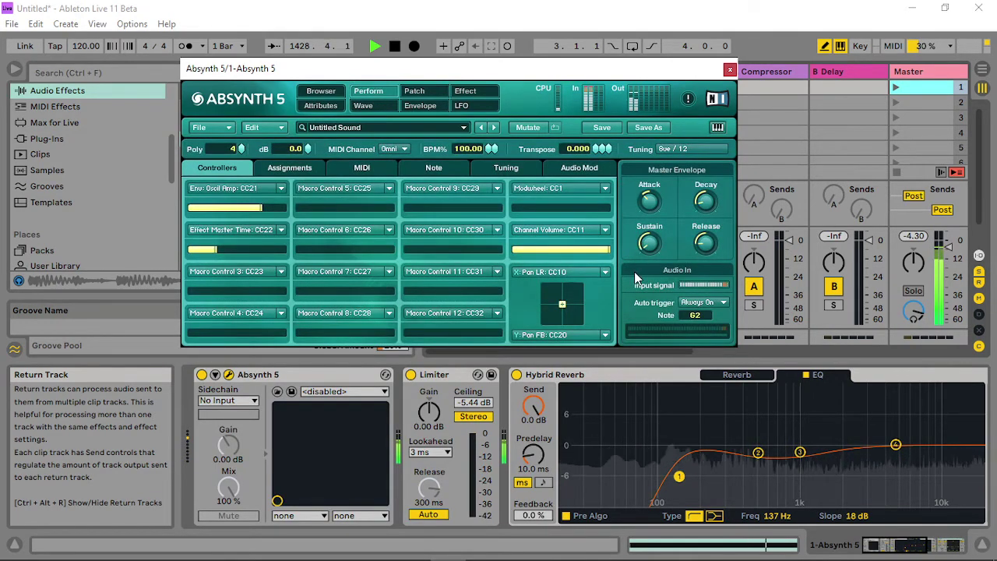
left_click_drag(218, 246, 197, 248)
left_click(892, 105)
left_click(896, 88)
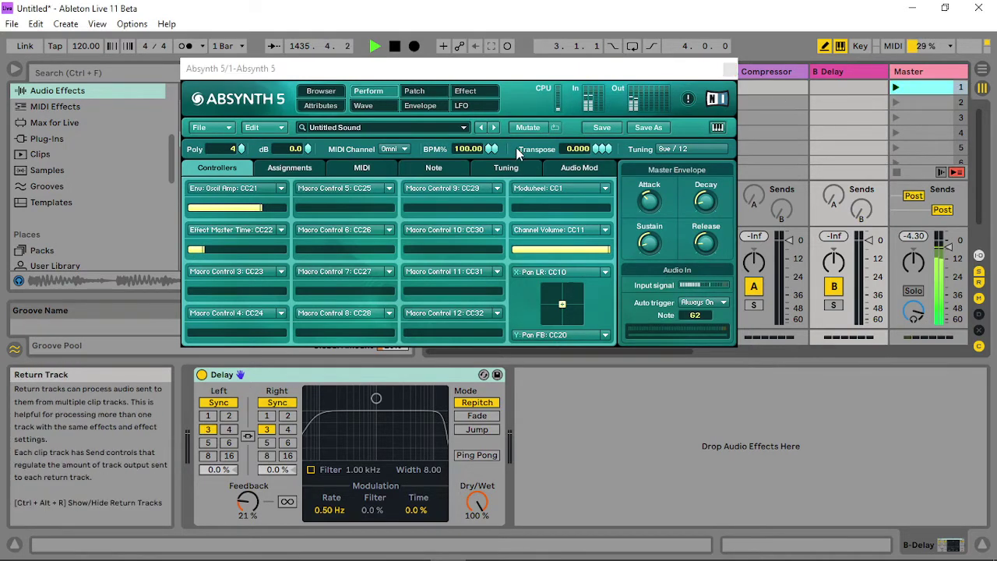
left_click_drag(214, 253, 195, 256)
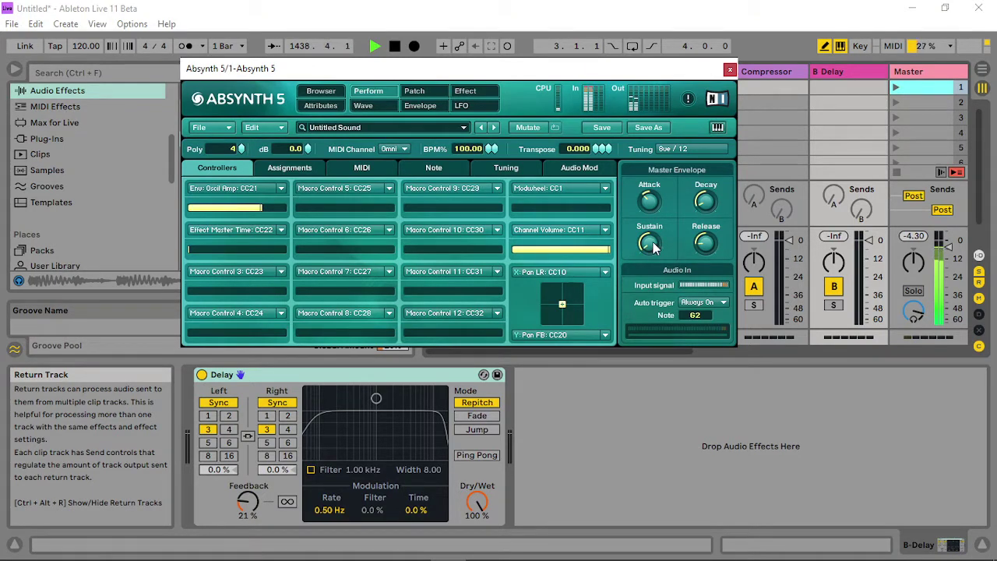
- Set audio mod group A's source gain to 14.00 dB
left_click(422, 91)
left_click(378, 93)
left_click(581, 169)
left_click_drag(260, 258, 309, 138)
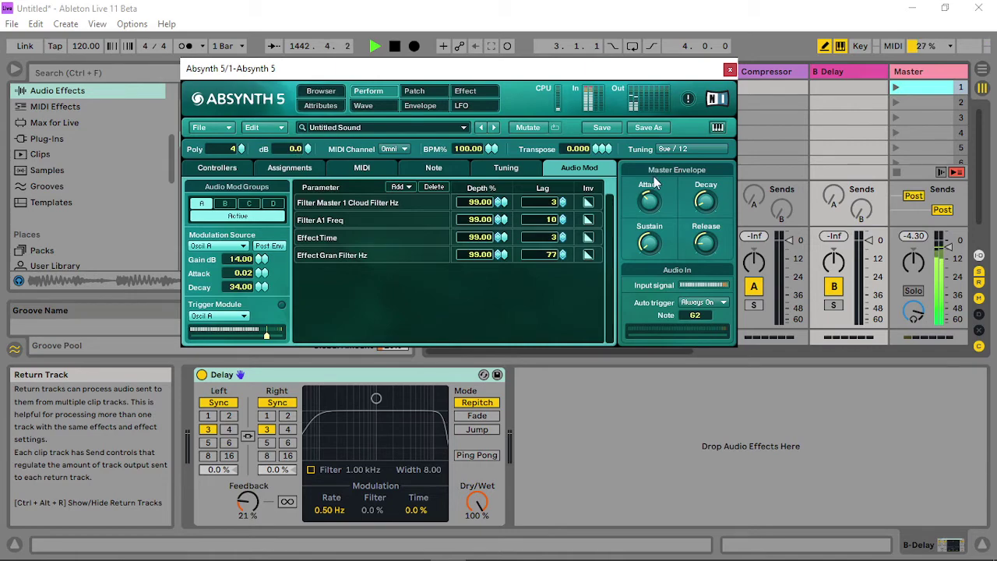
- Assign the simple Sine wave to the second master waveshaper and raise its input to -24.30 dB
left_click(414, 90)
left_click(507, 506)
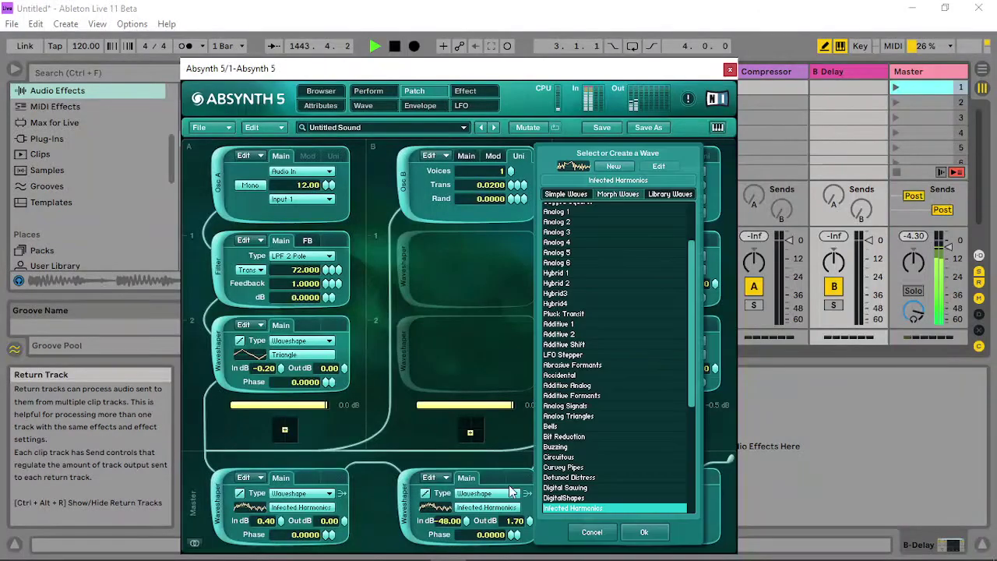
left_click(573, 194)
left_click(559, 208)
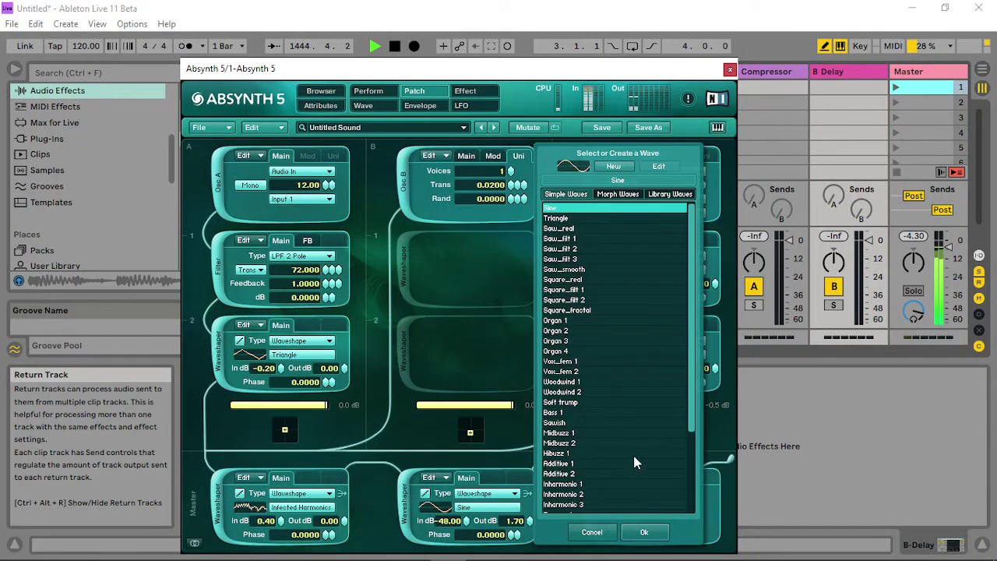
left_click(644, 532)
left_click_drag(468, 520, 487, 304)
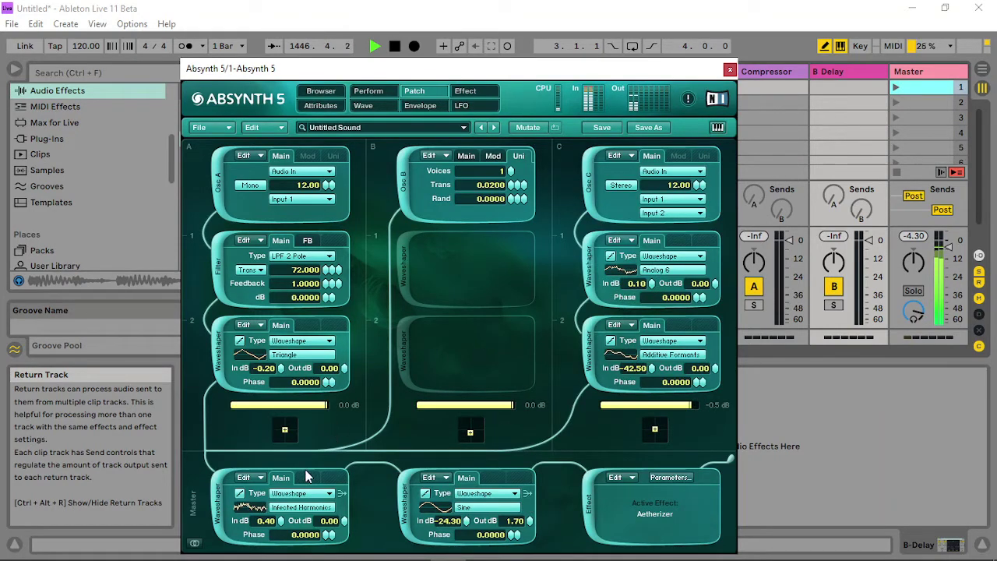
- Give the first master waveshaper a Sine wave with 12.00 dB input, and set the second one's input to -13.90 dB
left_click(301, 507)
left_click(390, 208)
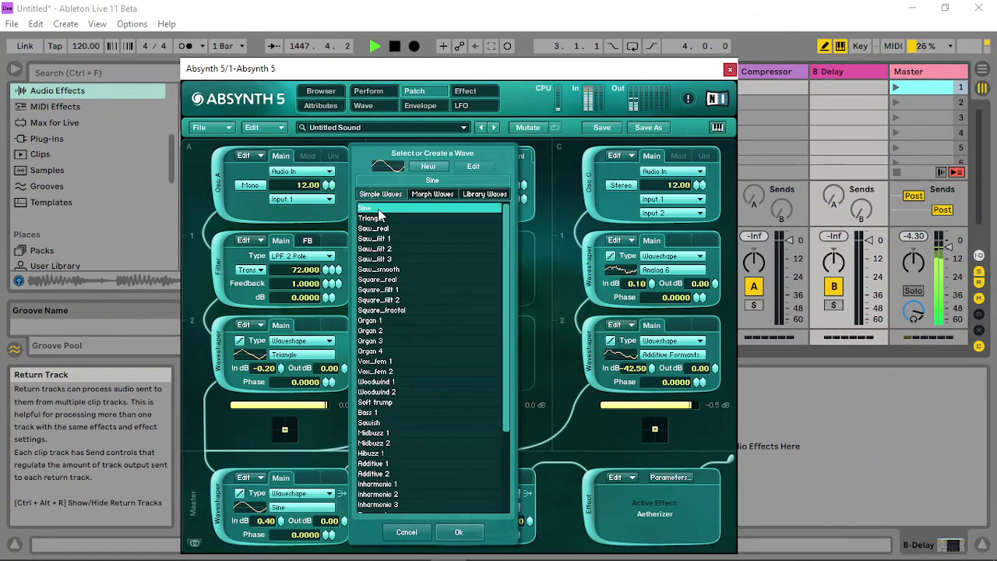
left_click(461, 532)
left_click_drag(280, 520, 305, 418)
left_click_drag(483, 498, 486, 443)
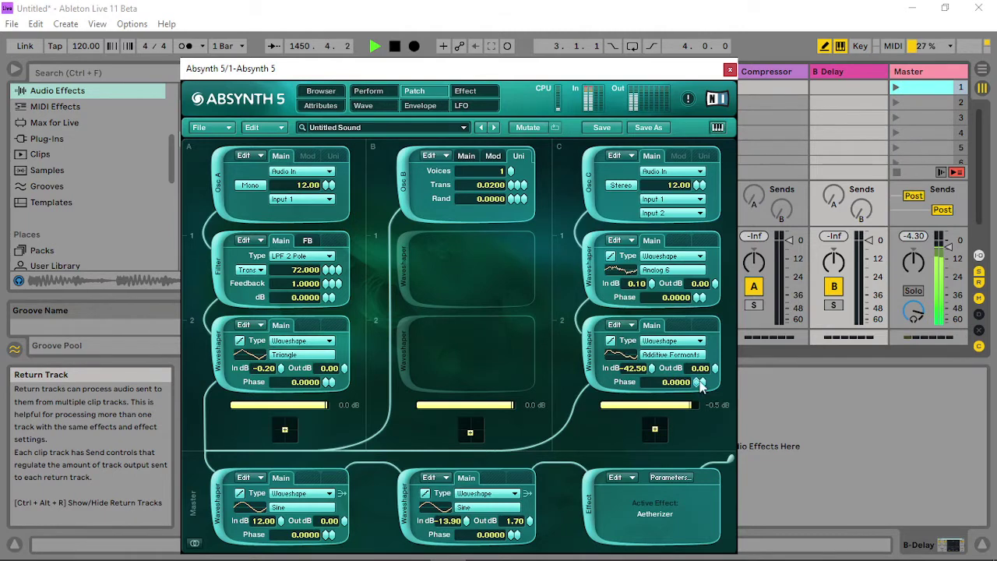
- Raise the input of channel C's second waveshaper to -22.60 dB and check the audio modulation settings
left_click_drag(653, 373, 658, 214)
left_click(369, 94)
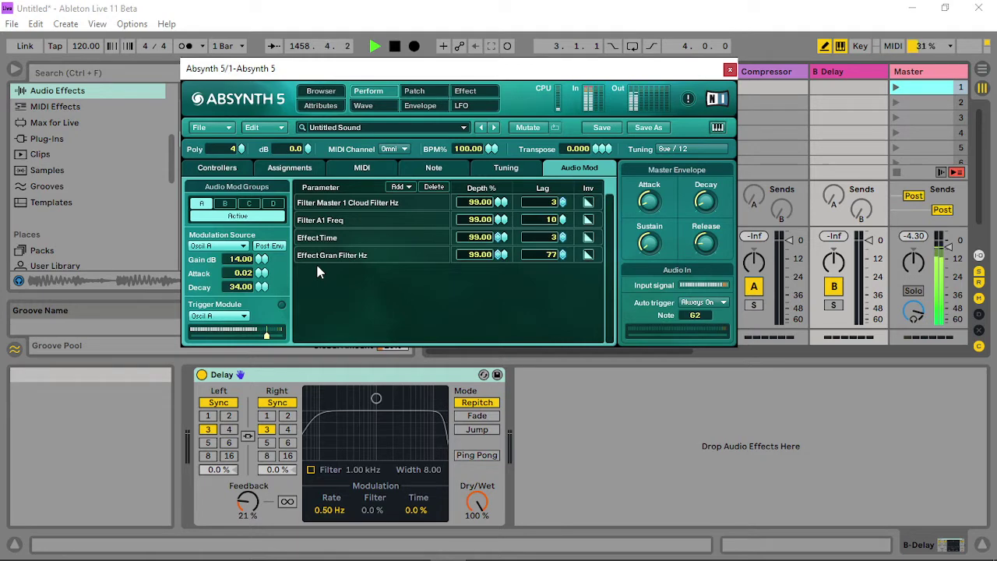
- Switch oscillator A to stereo input and set oscillator B's unison to 8 voices with a transposition of 0.1800
left_click(414, 90)
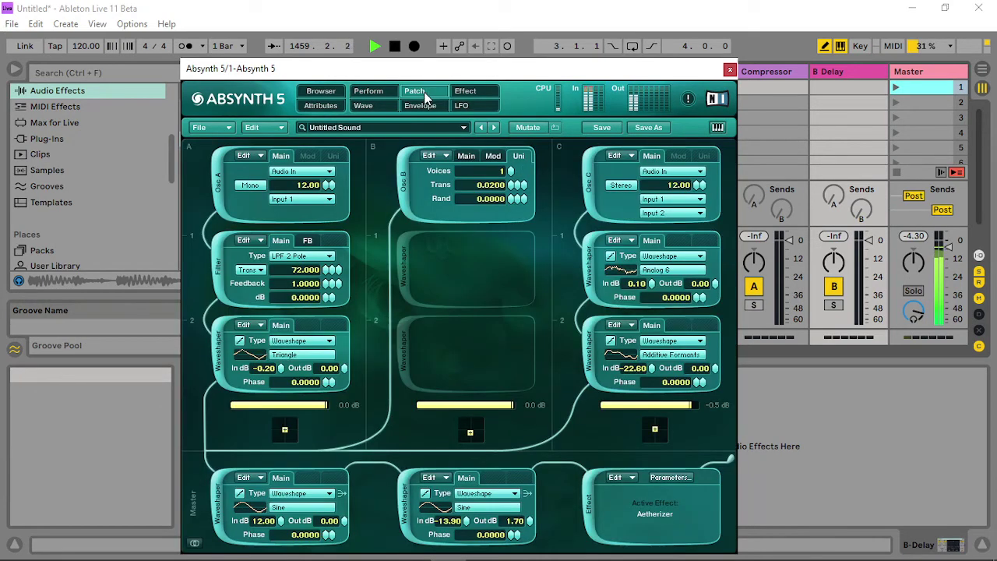
left_click(251, 185)
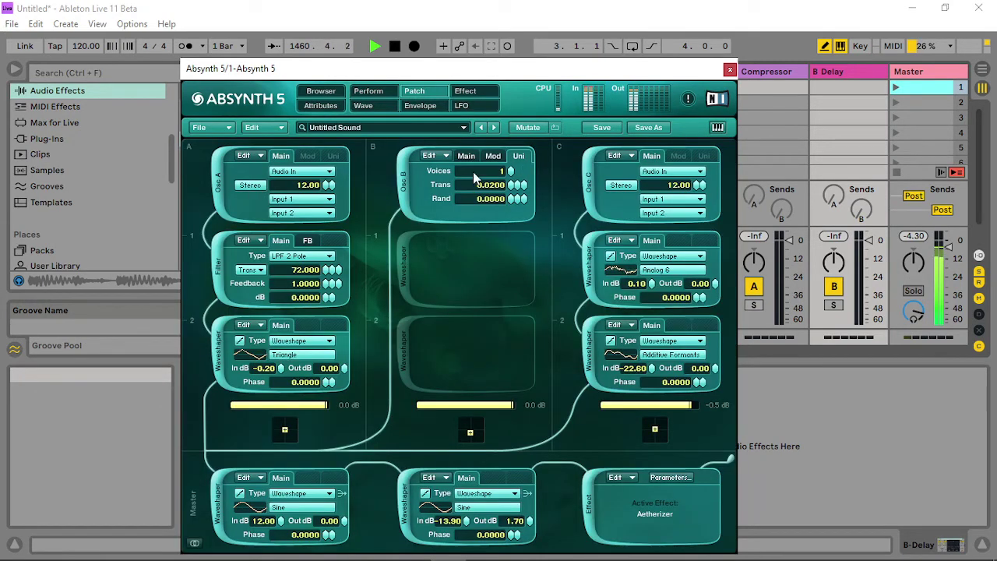
left_click_drag(511, 172, 536, 169)
- Turn on channel B's first waveshaper and assign it the Vocal B morph wave
left_click(406, 267)
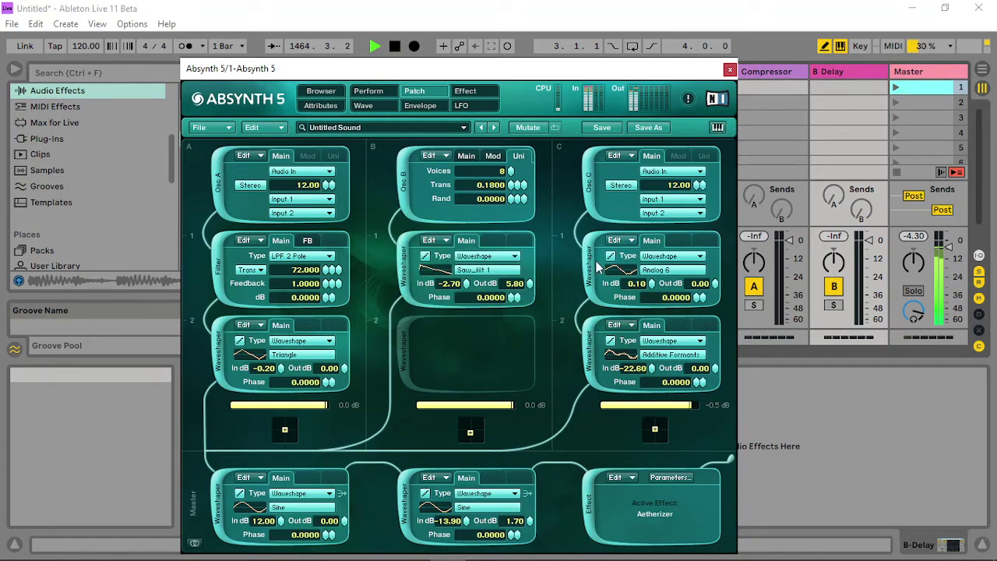
left_click(505, 270)
left_click(618, 194)
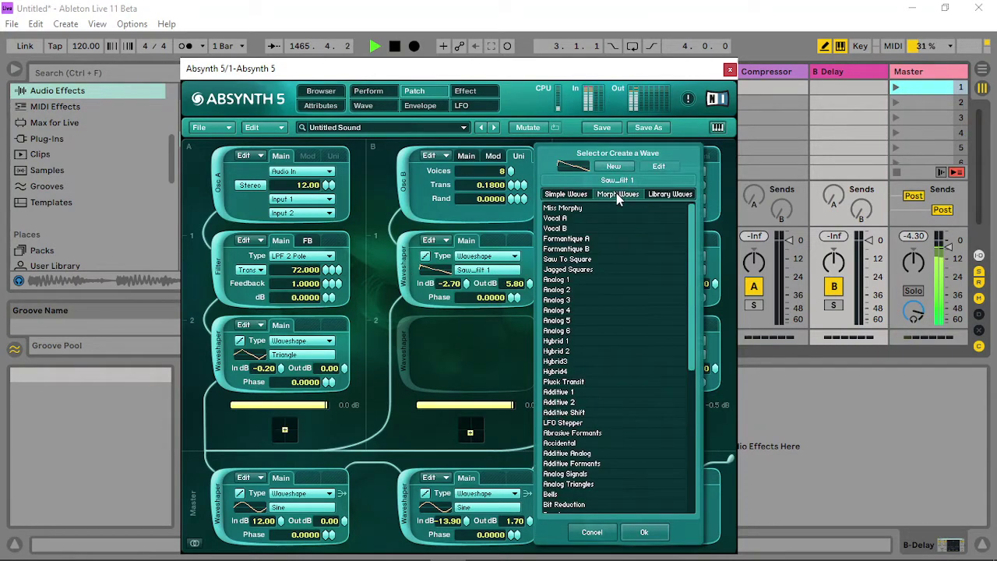
left_click(584, 229)
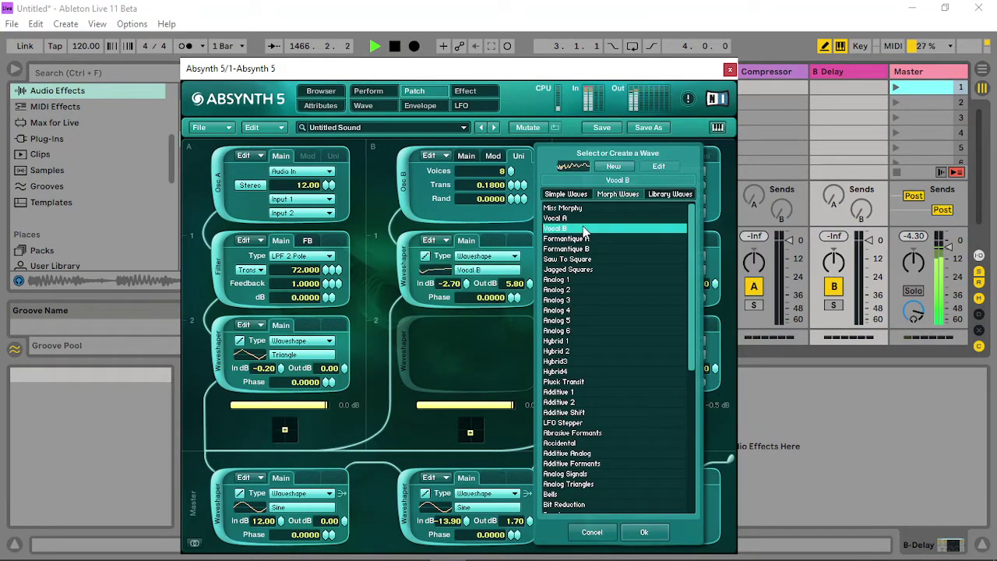
left_click(644, 532)
- Activate LFO 3 and assign its second routable target to WS Wave Morph with a depth of 100.000
left_click(462, 106)
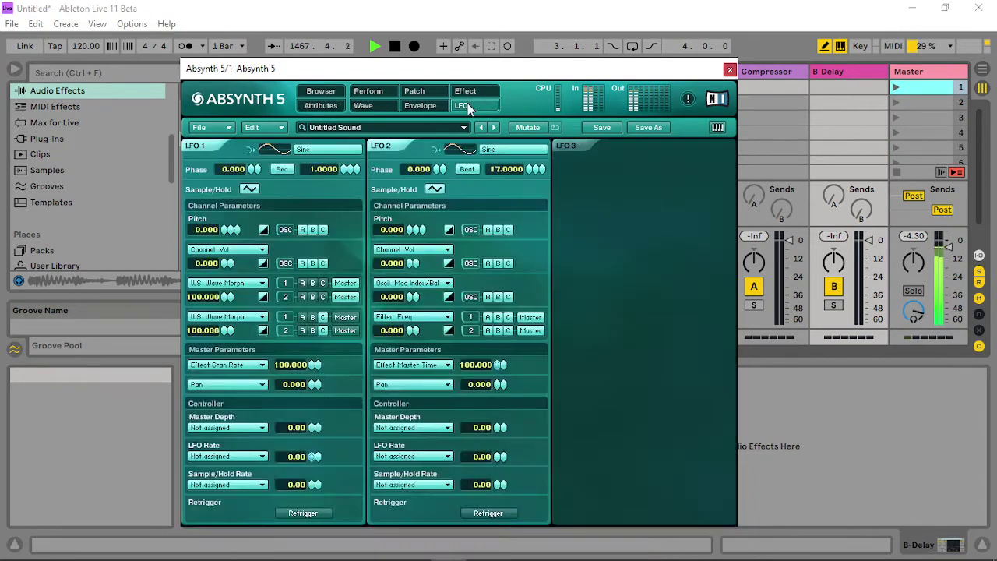
left_click(587, 144)
left_click(615, 317)
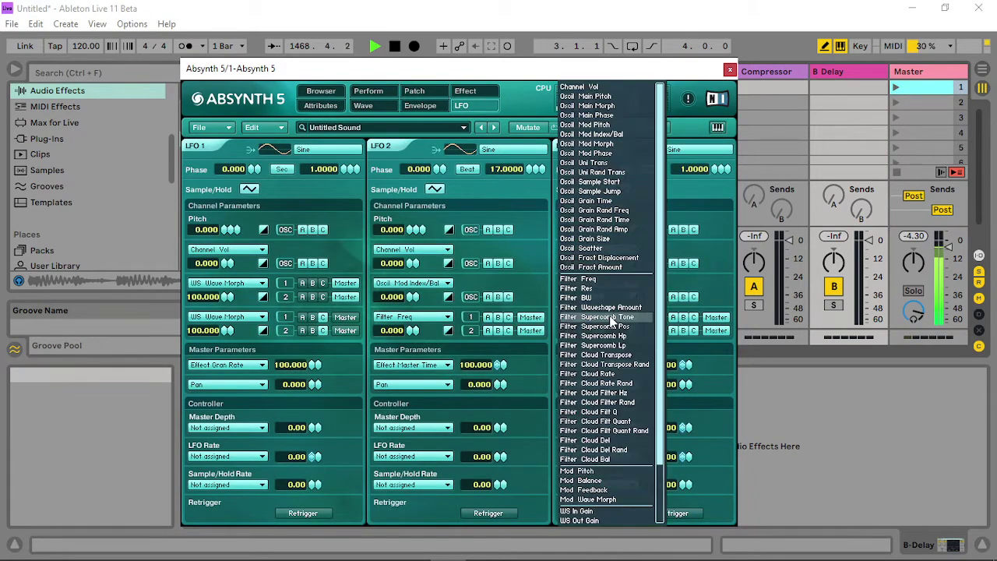
scroll(655, 327, "down", 2)
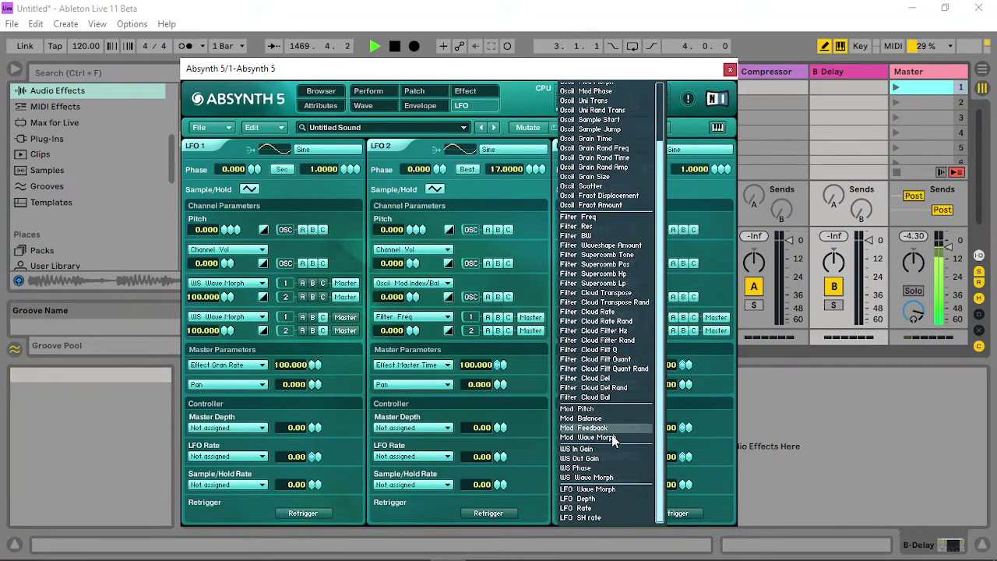
left_click(610, 478)
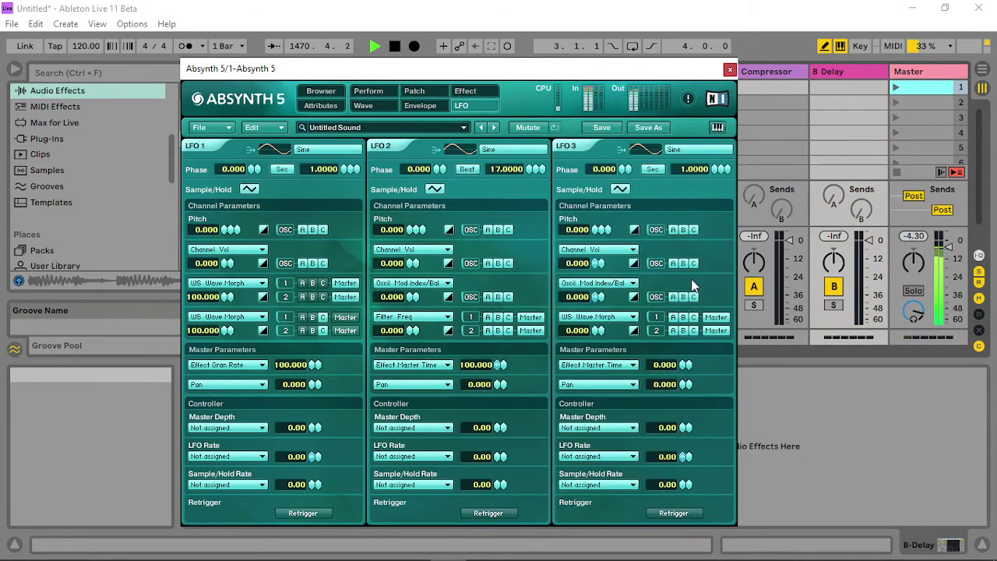
left_click_drag(601, 333, 670, 316)
- Set LFO 3's rate to 73.5167 seconds and its Effect Master Time depth to 100.000
left_click_drag(715, 176, 727, 7)
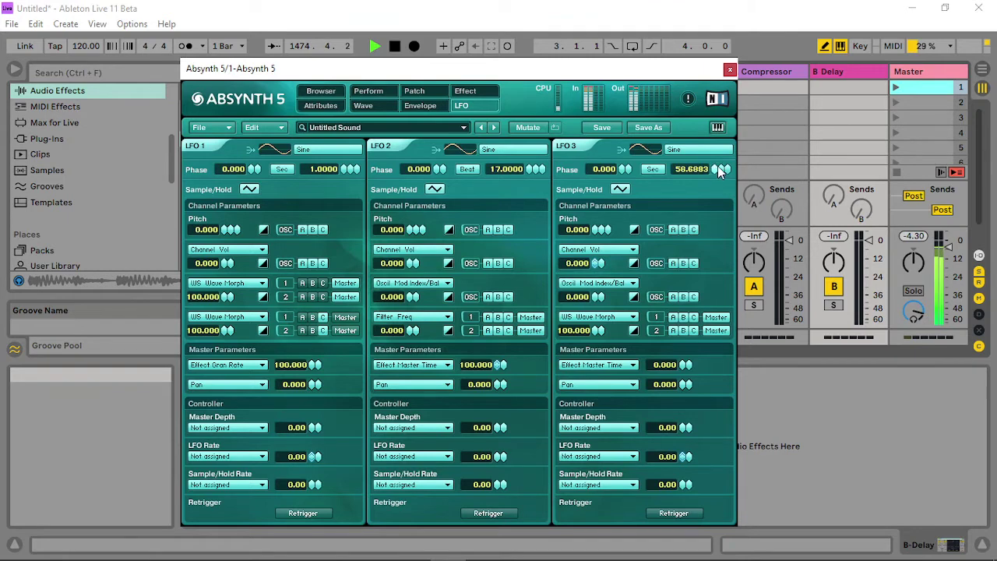
left_click_drag(719, 170, 717, 148)
left_click_drag(685, 366, 697, 316)
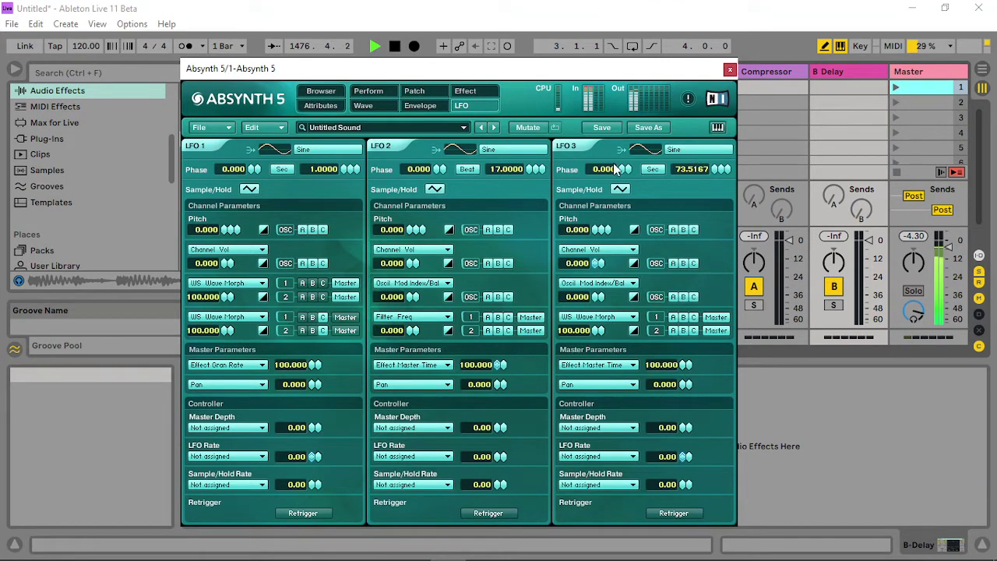
- Lower the Env: Oscil Amp macro to about half and raise the Effect Master Time macro
left_click(415, 91)
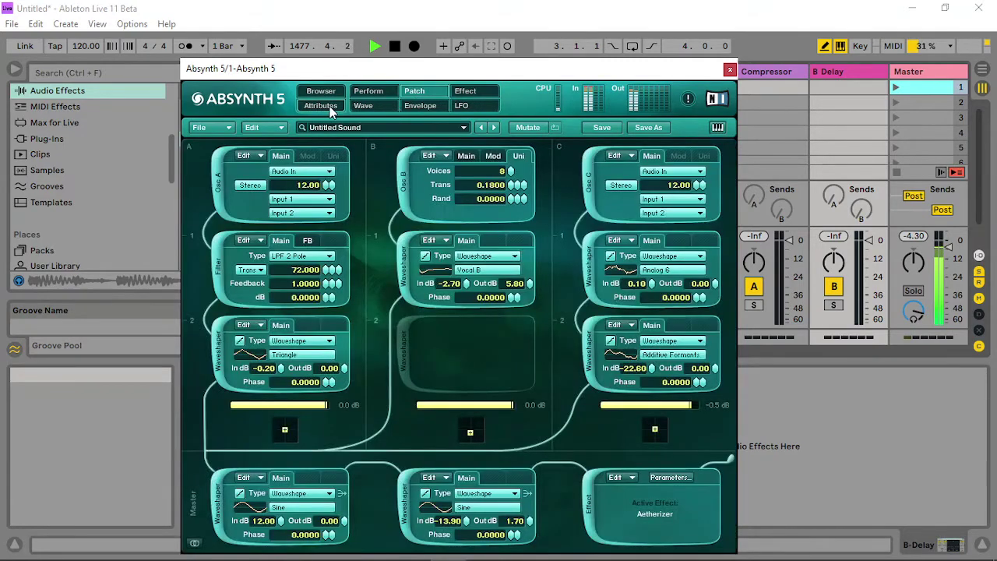
left_click(368, 91)
left_click(218, 168)
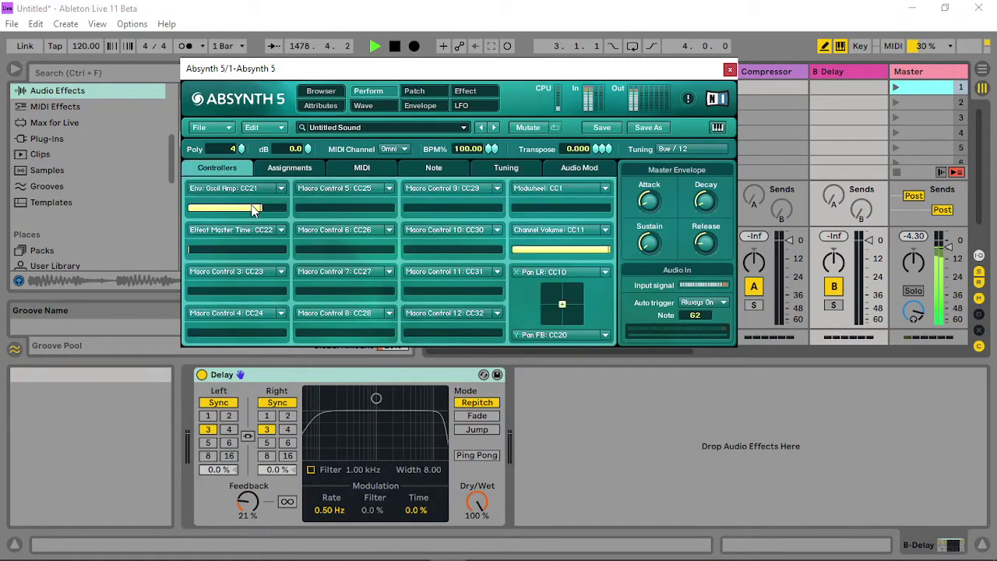
left_click_drag(253, 210, 221, 210)
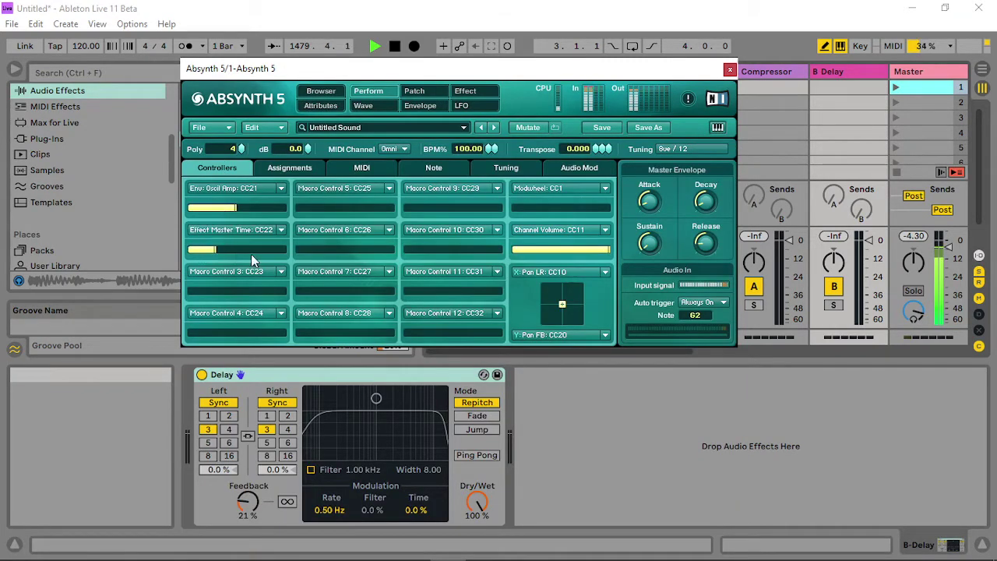
mouse_move(306, 259)
left_mouse_down()
mouse_move(209, 264)
mouse_move(297, 259)
left_mouse_up()
- Check the Aetherizer settings, and bypass and re-enable channel C's two waveshapers to compare the sound
left_click(465, 91)
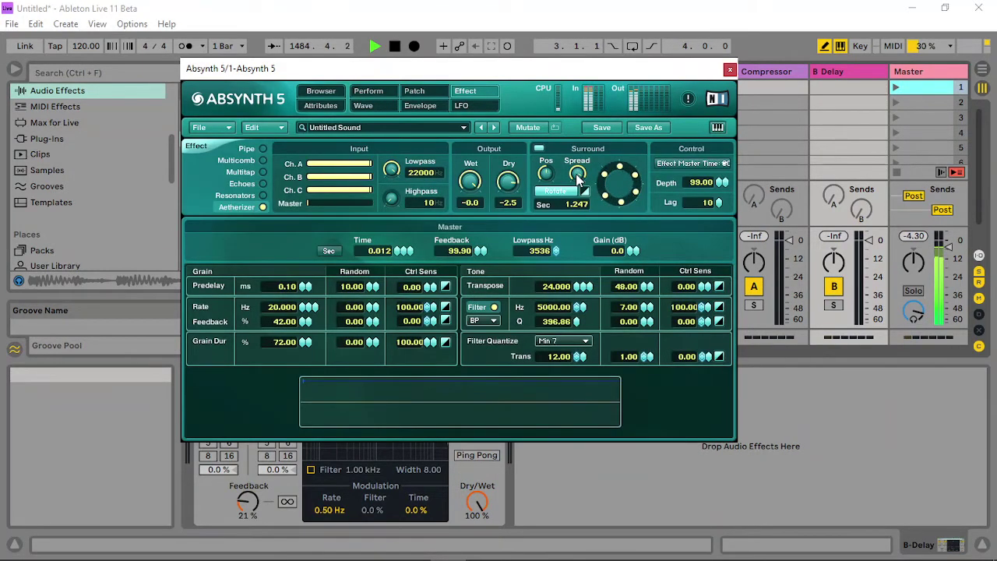
left_click(440, 92)
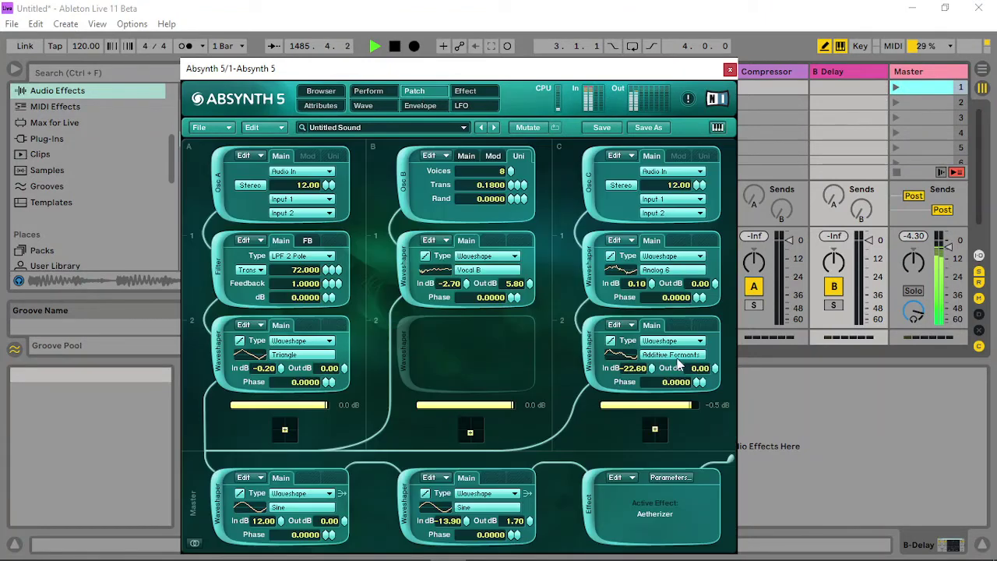
left_click(588, 345)
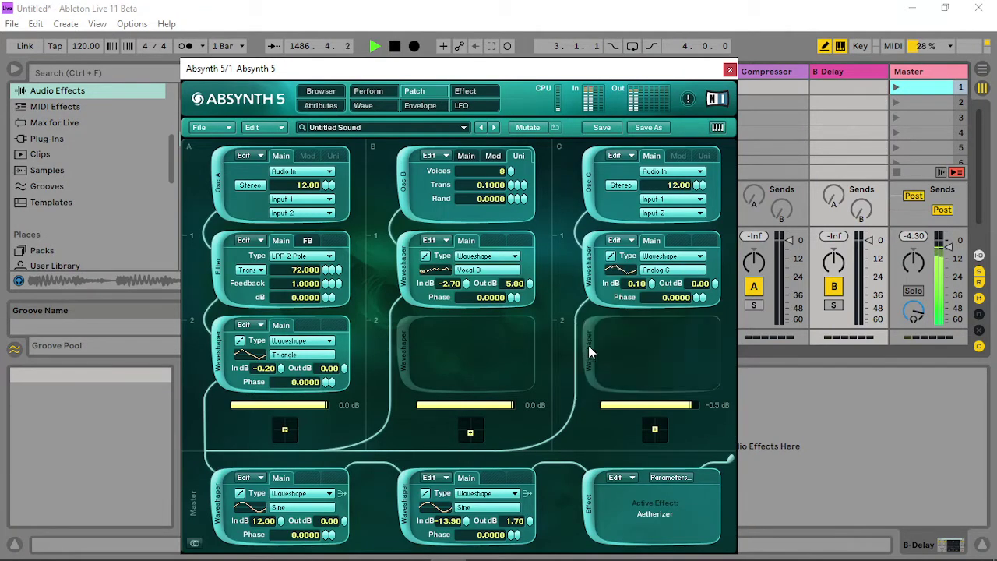
left_click(588, 354)
left_click(588, 275)
left_click(587, 275)
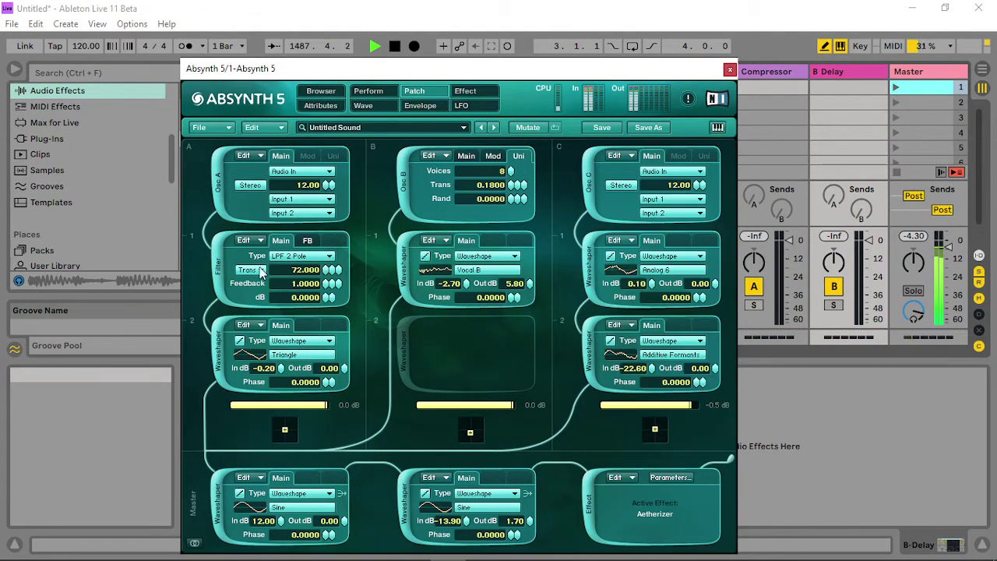
- Compare the sound without the first master waveshaper, re-enable it and set its input to 1.70 dB
left_click(217, 510)
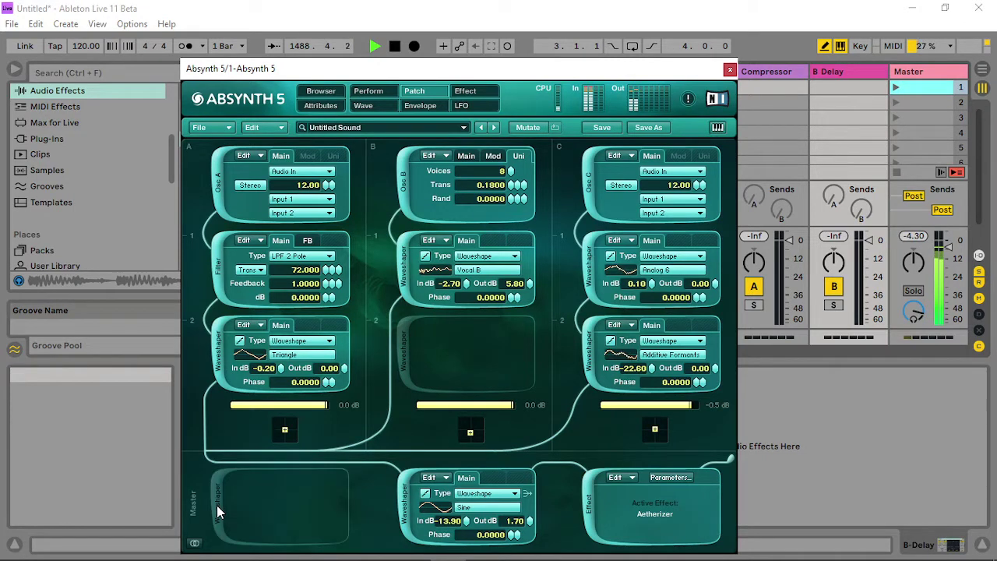
left_click(216, 505)
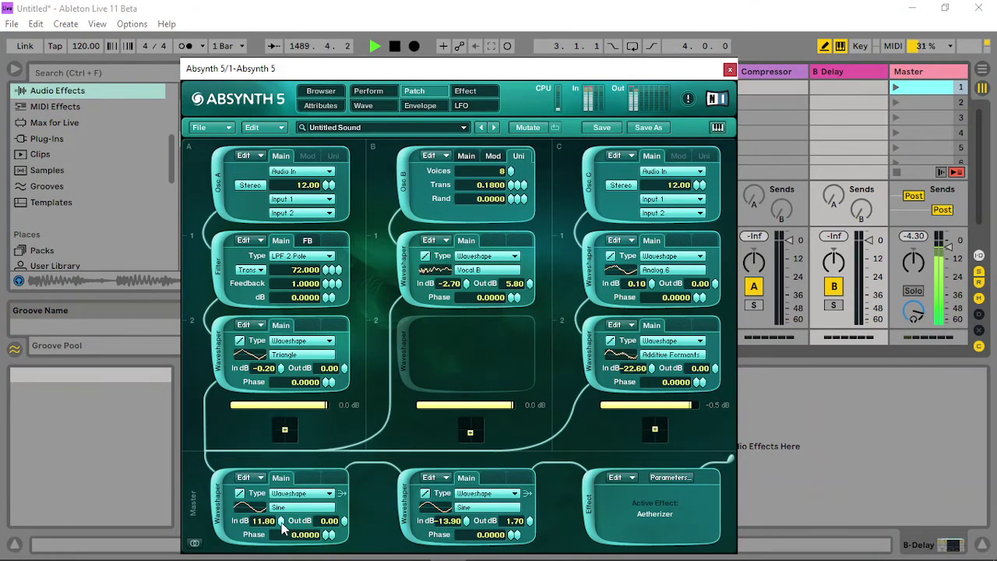
left_click_drag(282, 527, 374, 505)
left_click_drag(474, 523, 472, 511)
- Replace the second master waveshaper with a Comb filter, tuned by transposition at 36.000 with feedback 0.8790
left_click(403, 504)
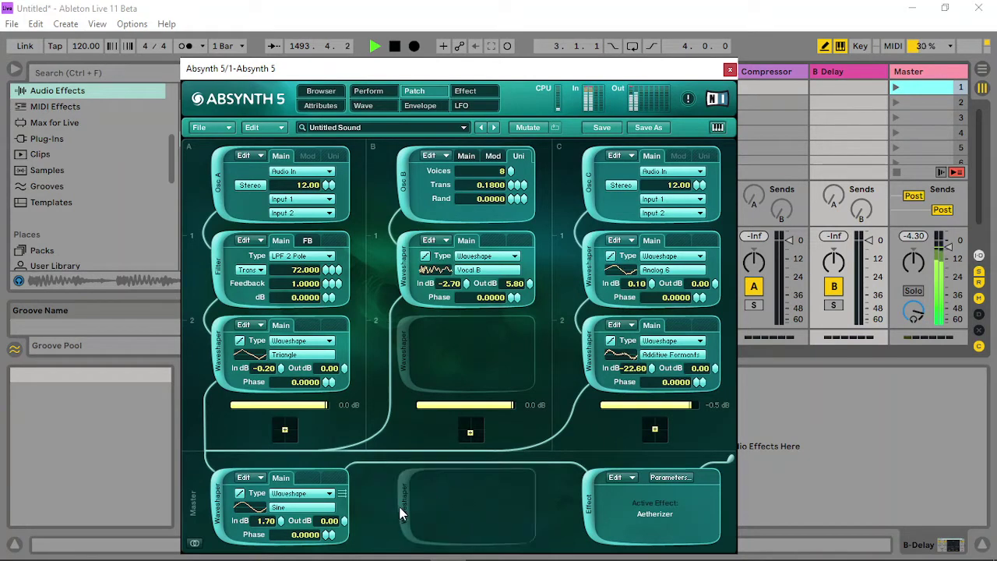
left_click(402, 513)
left_click(475, 494)
left_click(485, 494)
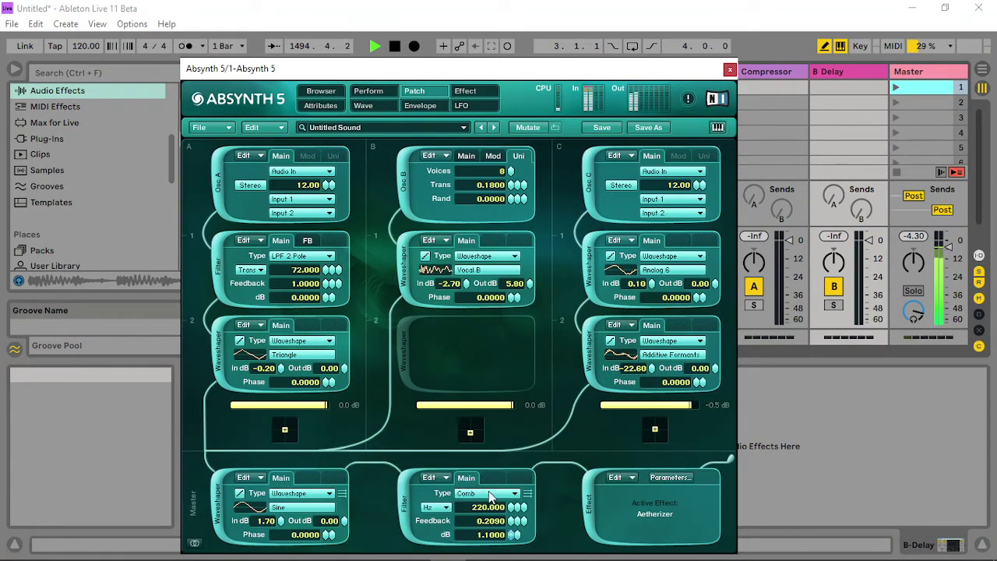
left_click(441, 509)
left_click_drag(513, 505, 506, 531)
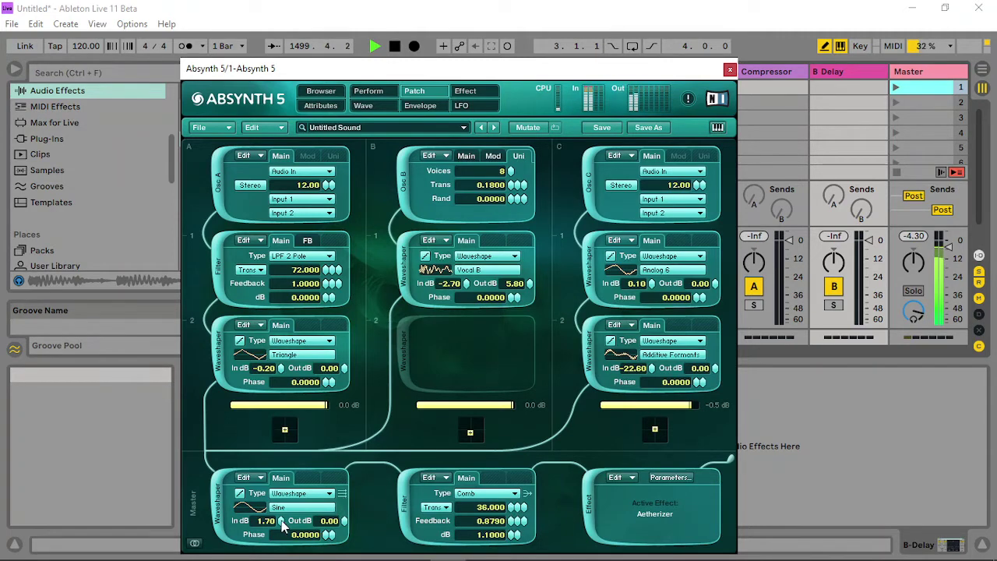
- Set the first master waveshaper's input to -7.20 dB and lower the Effect Master Time macro to zero
left_click_drag(281, 520, 285, 544)
left_click(368, 91)
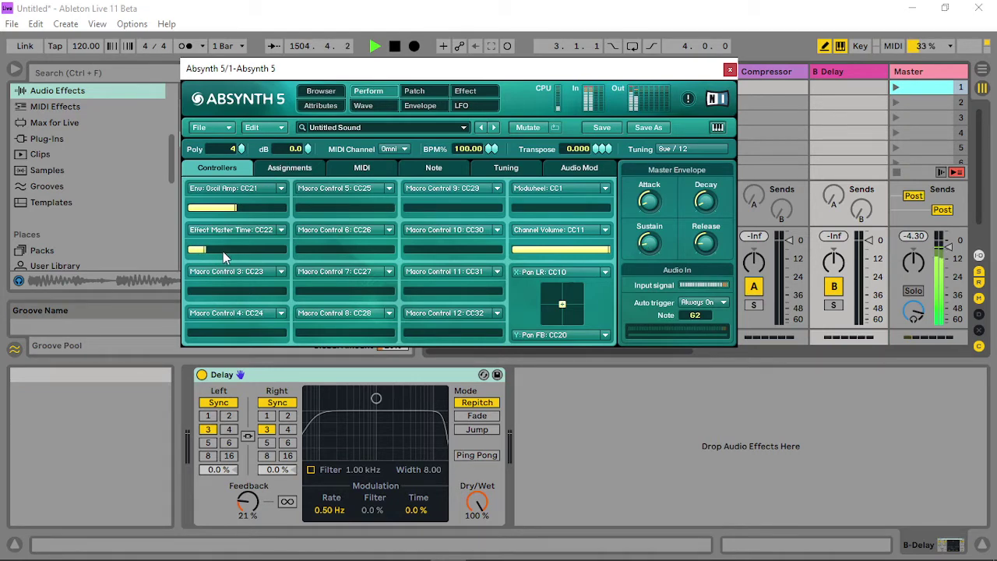
left_click_drag(242, 253, 216, 256)
- Set the master Comb filter's transposition to 48.000 and assign it to Audio Mod A
left_click(434, 88)
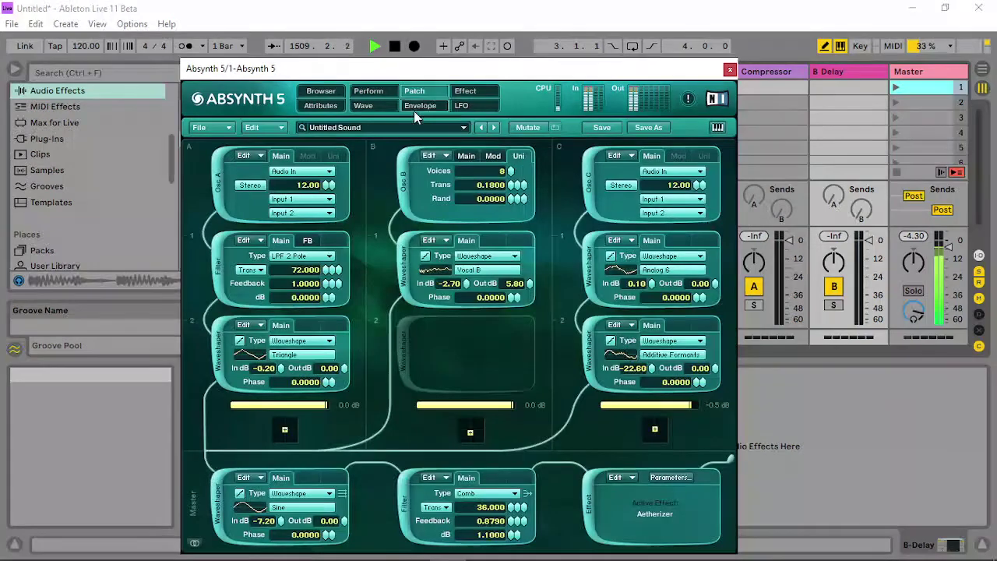
right_click(514, 506)
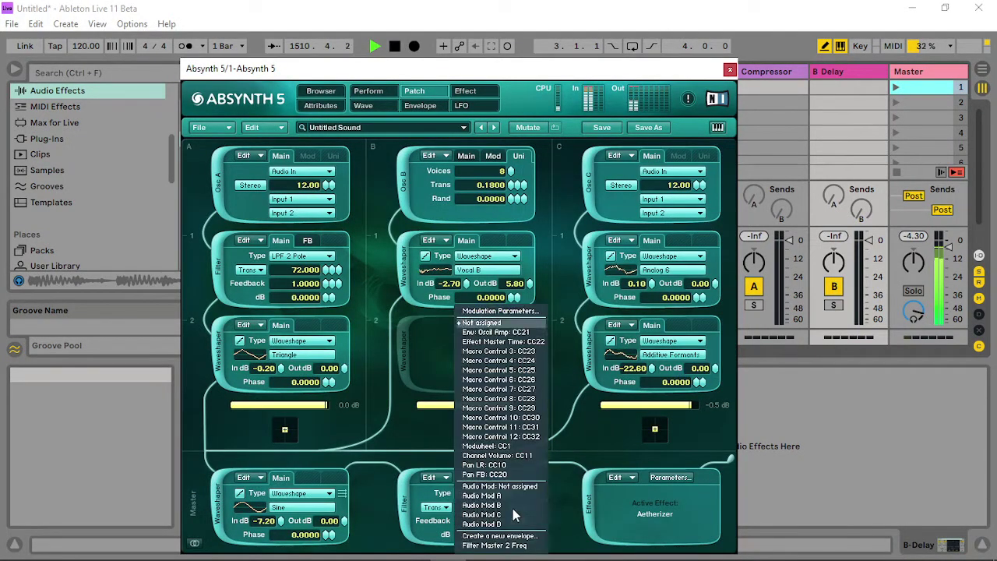
left_click(509, 496)
left_click(369, 90)
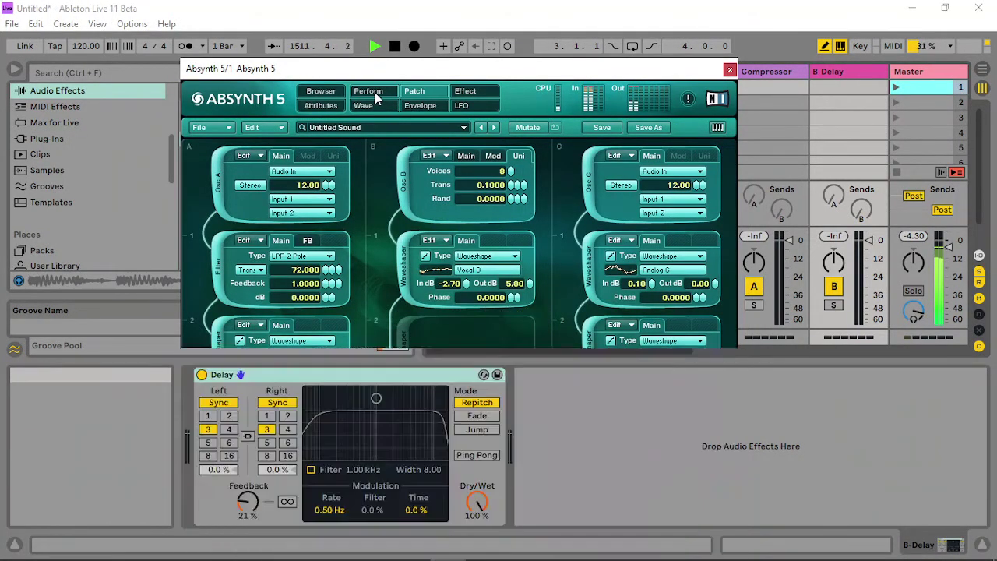
- Set audio mod group A's decay to 46.00 and its gain to -6.00 dB
left_click(582, 171)
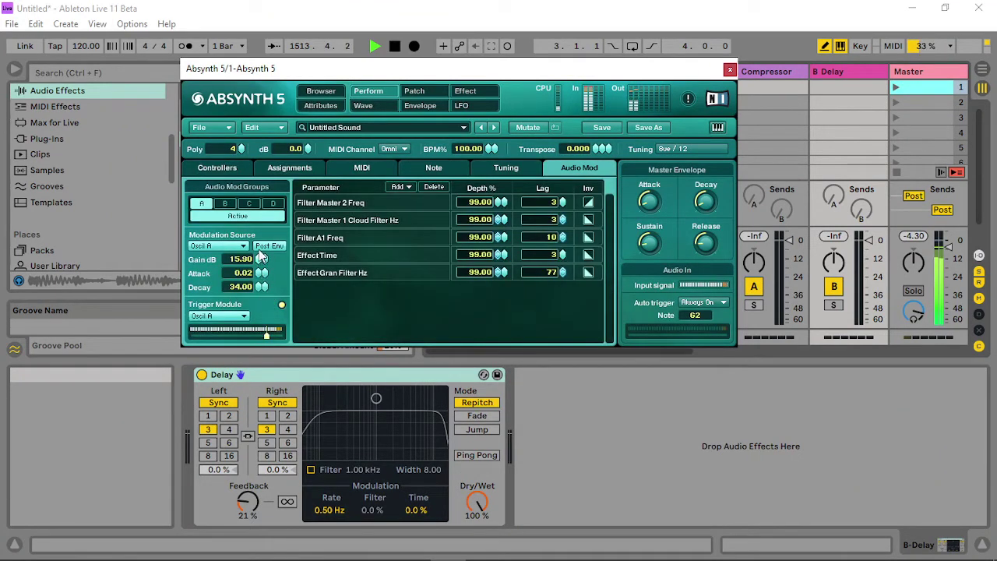
left_click_drag(261, 257, 269, 215)
mouse_move(259, 287)
left_mouse_down()
mouse_move(259, 314)
mouse_move(278, 256)
mouse_move(245, 286)
mouse_move(268, 289)
left_mouse_up()
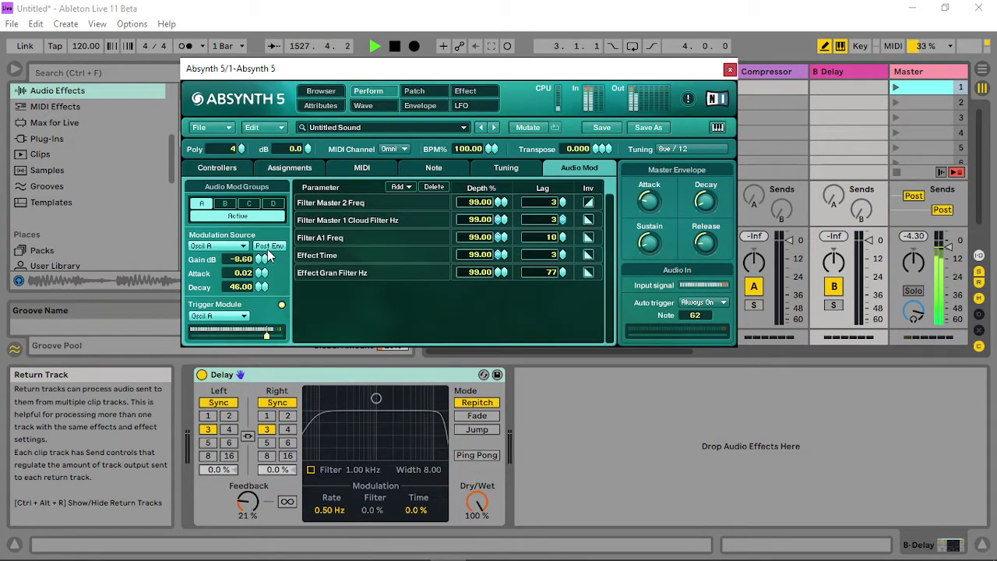
mouse_move(260, 260)
left_mouse_down()
mouse_move(261, 370)
mouse_move(273, 232)
mouse_move(269, 250)
left_mouse_up()
- Set the Effect Gran Filter Hz modulation to lag 49 and depth 0.00%, and raise group A's gain to 18.00 dB
left_click_drag(564, 273, 552, 469)
left_click_drag(564, 273, 517, 82)
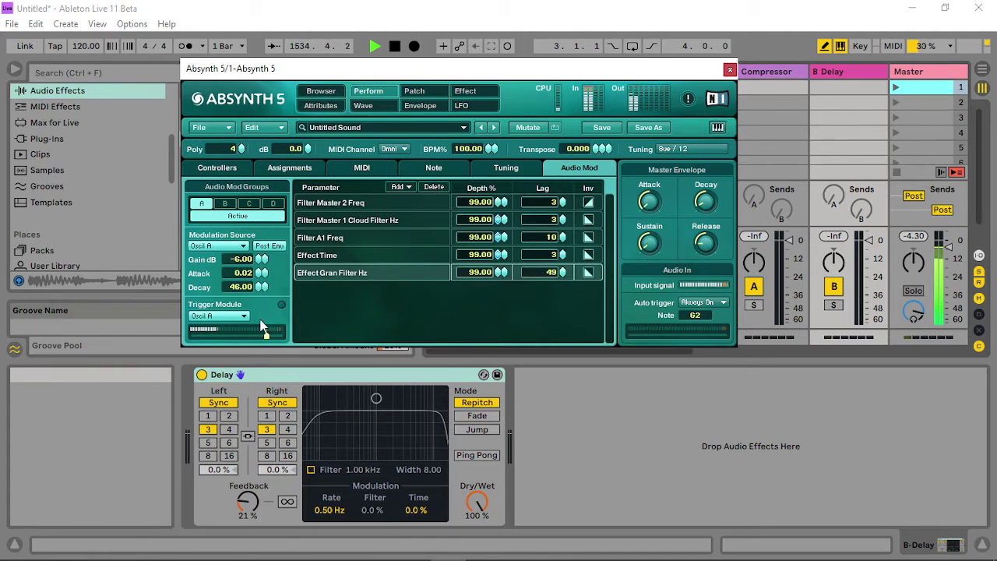
left_click_drag(262, 259, 301, 77)
left_click_drag(493, 341, 492, 375)
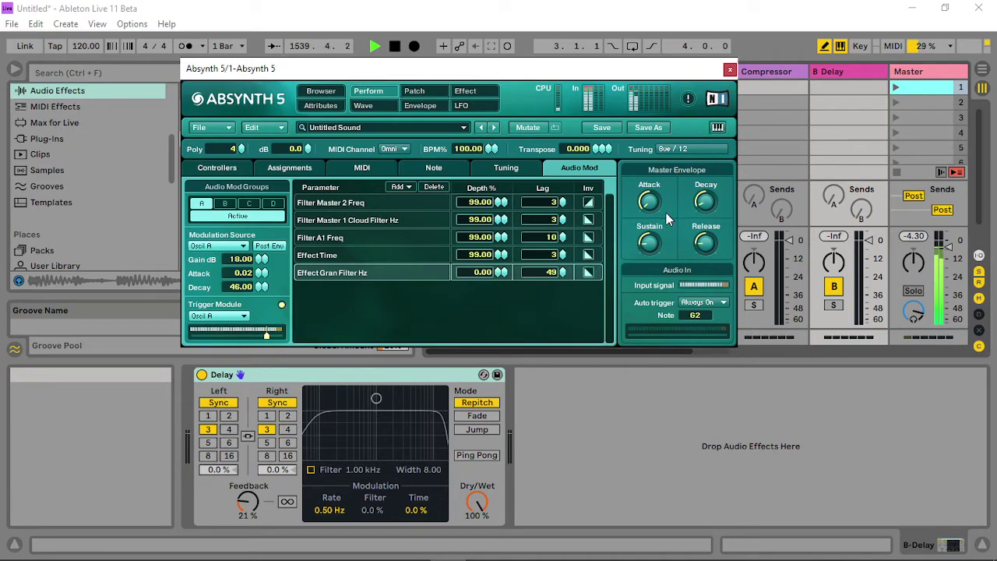
- Check the patch modules and raise the Effect Master Time macro to about 70%
left_click(413, 91)
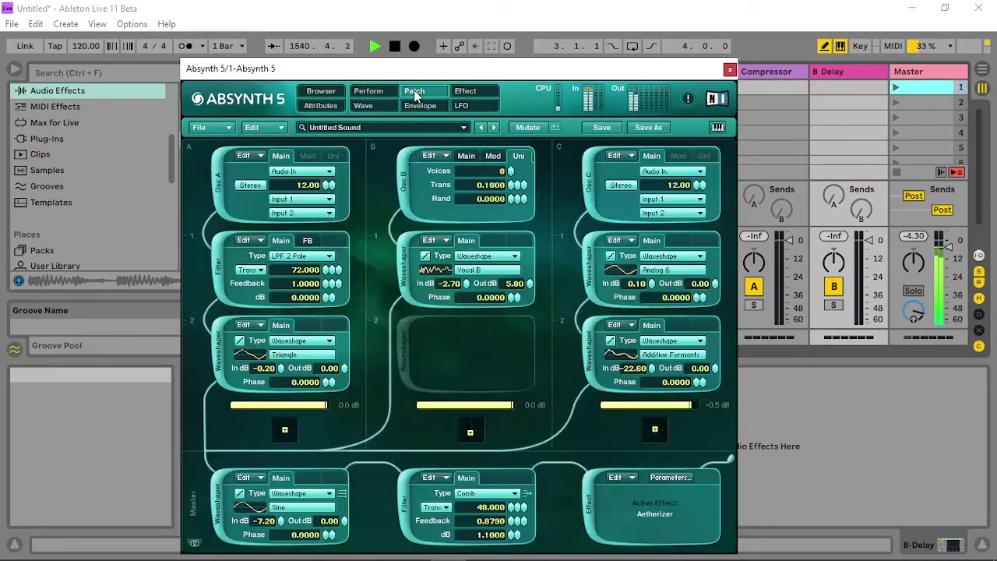
left_click(363, 93)
left_click(217, 167)
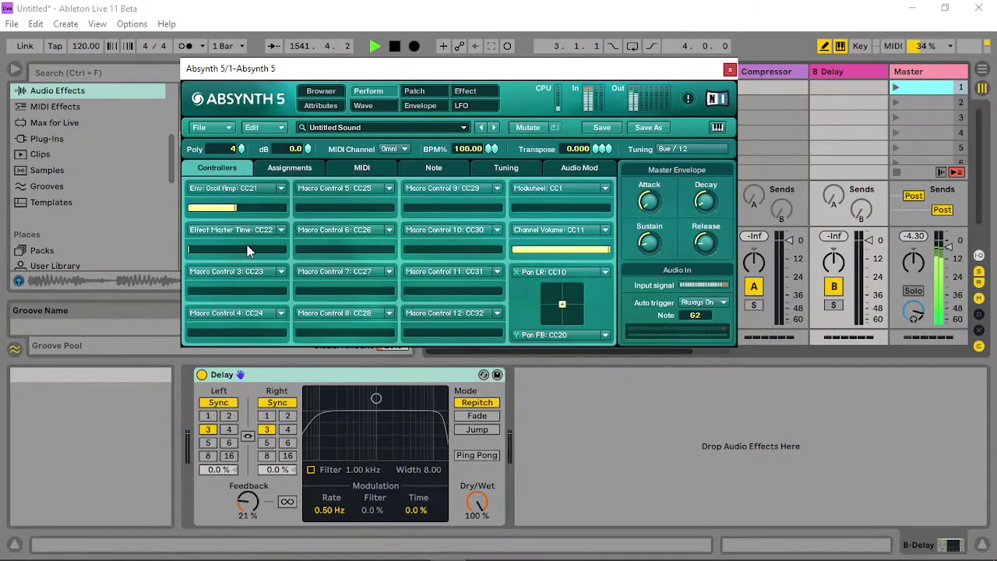
left_click_drag(254, 253, 324, 256)
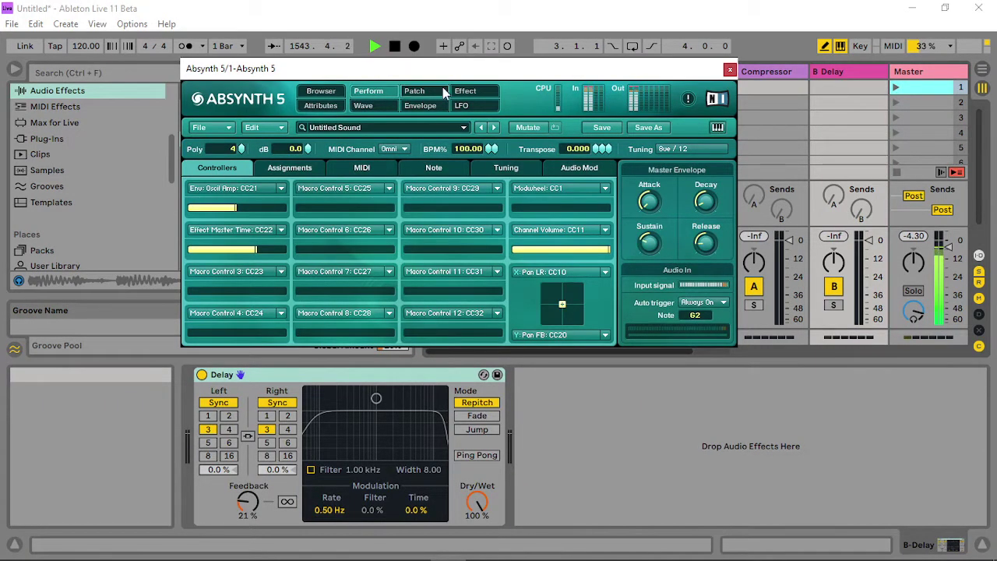
- Sweep the Effect Master Time macro through other settings and review the patch modules again
left_click(413, 91)
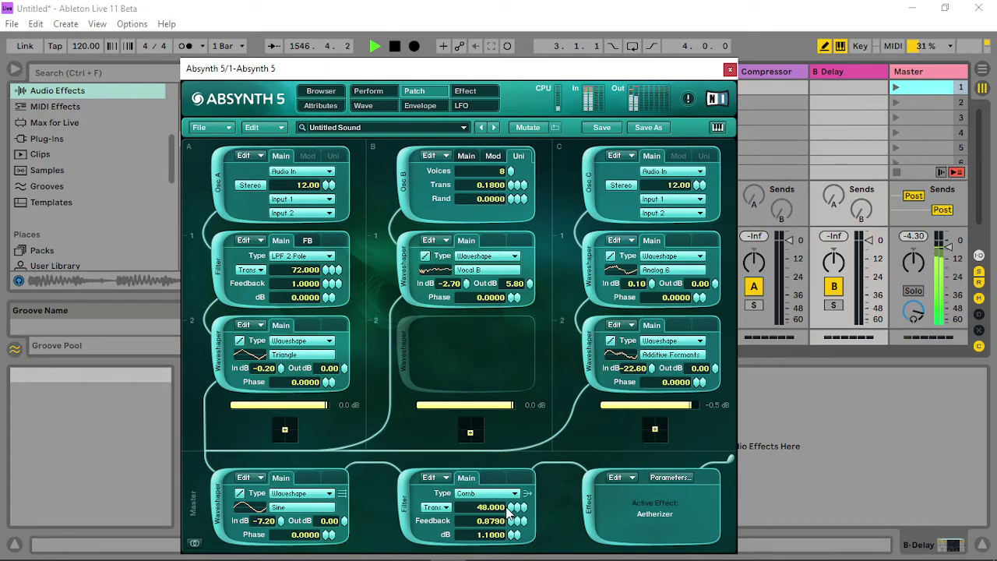
left_click(369, 91)
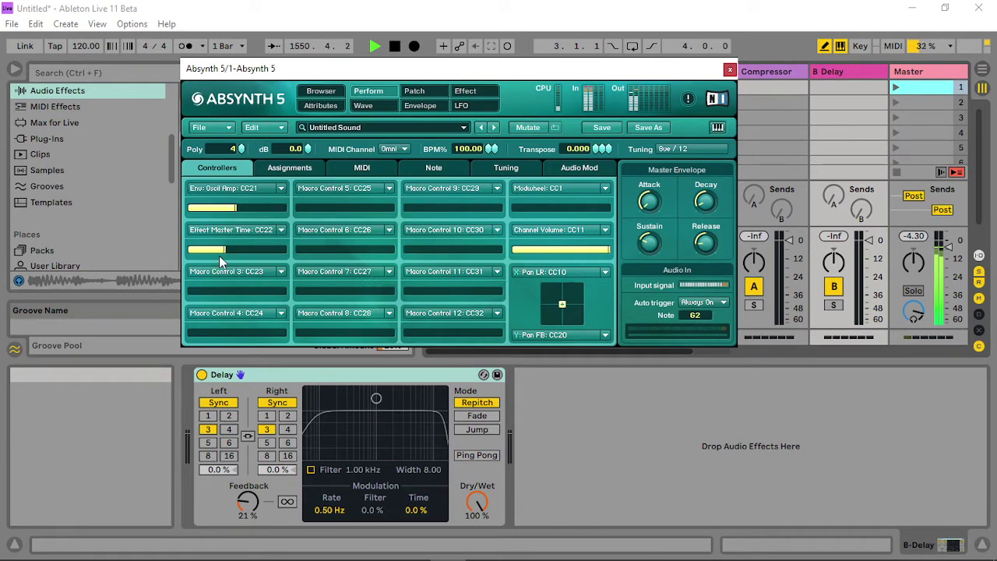
left_click_drag(190, 249, 260, 266)
left_click_drag(709, 316, 727, 287)
left_click(413, 91)
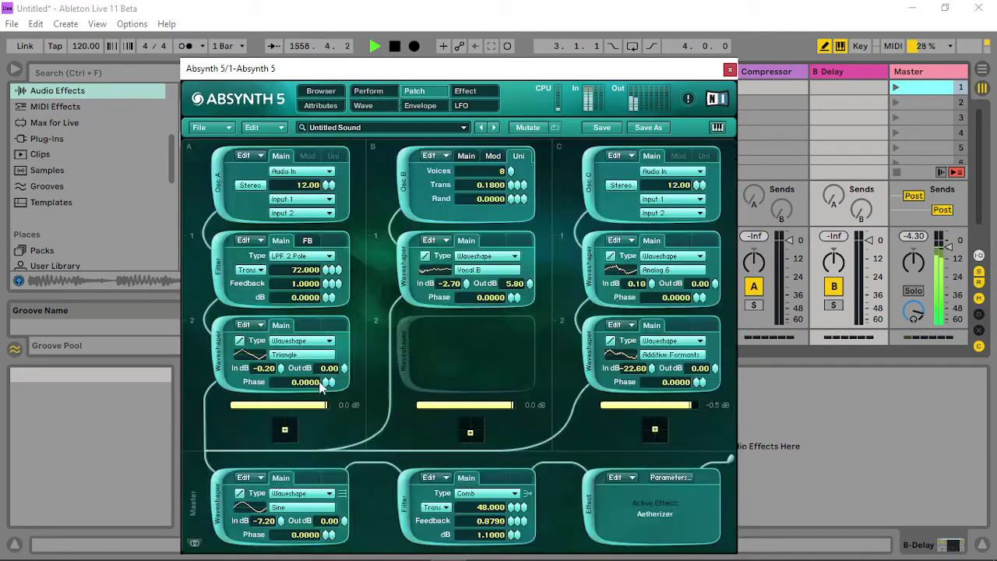
- Set the master Comb filter's transposition to 12.000, its feedback to 0.2090 and its dB to 0.6000
left_click_drag(511, 507, 514, 538)
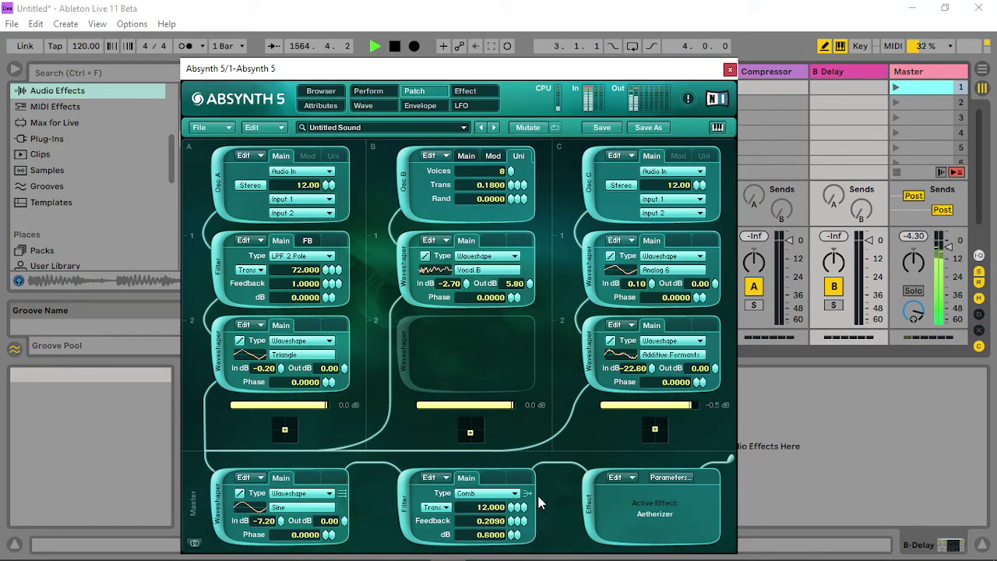
left_click(465, 91)
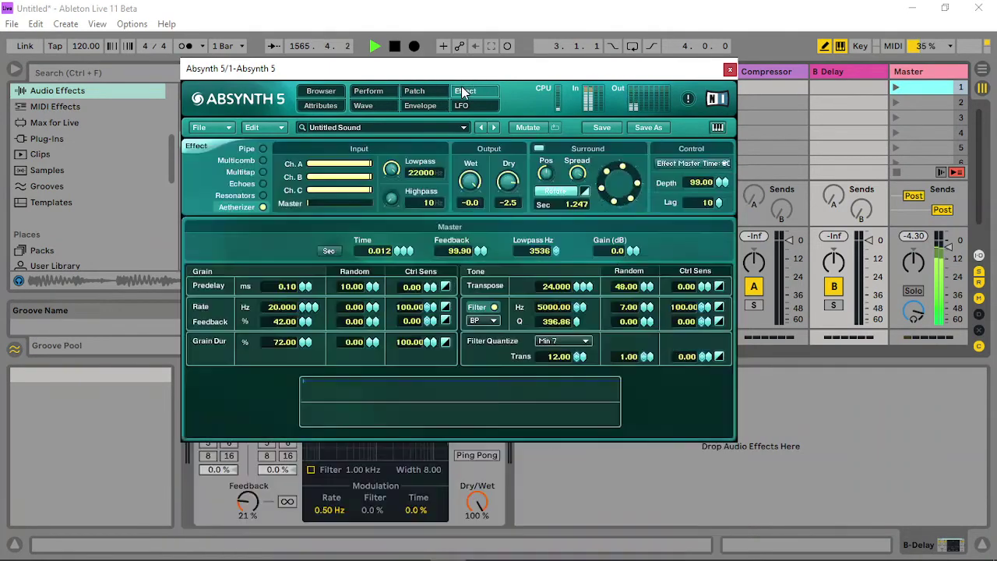
- Reduce LFO 1's Wave Morph depths to 16.000 and 7.000 and Gran Rate to 0.000, and LFO 3's Wave Morph to 13.000 and Master Time to 8.000
left_click(472, 105)
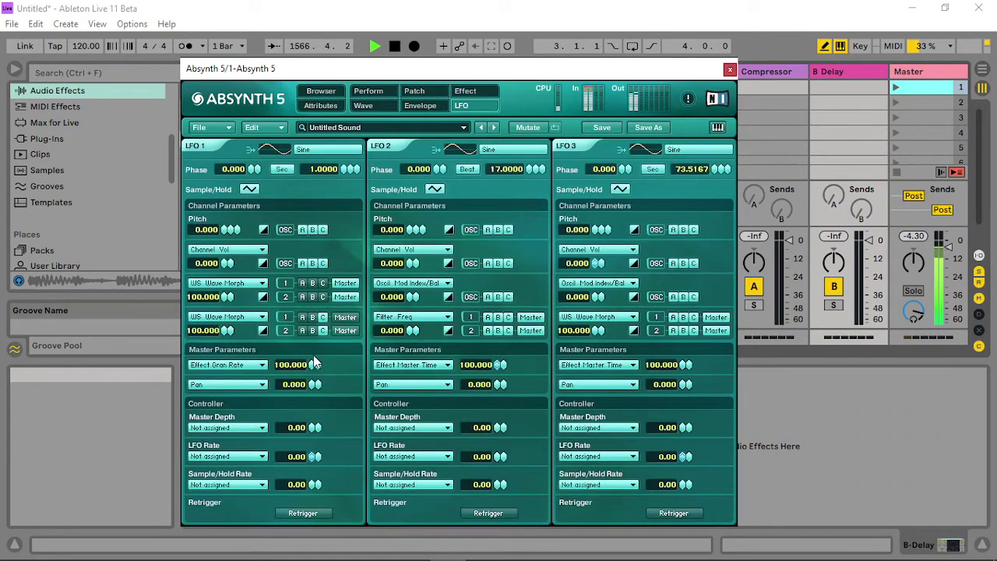
left_click_drag(223, 333, 216, 395)
left_click_drag(226, 297, 229, 365)
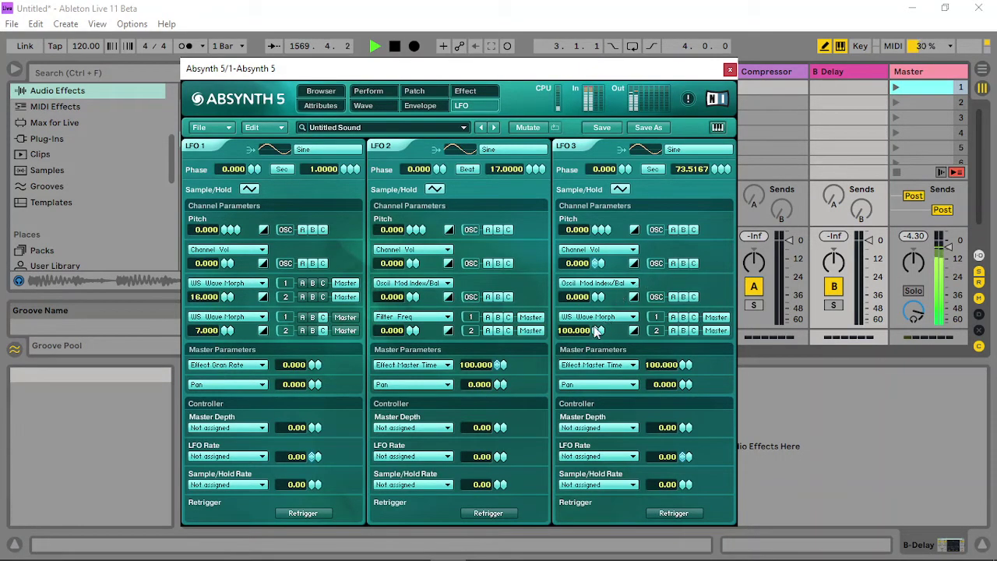
left_click_drag(596, 340, 596, 402)
left_click_drag(679, 362, 682, 441)
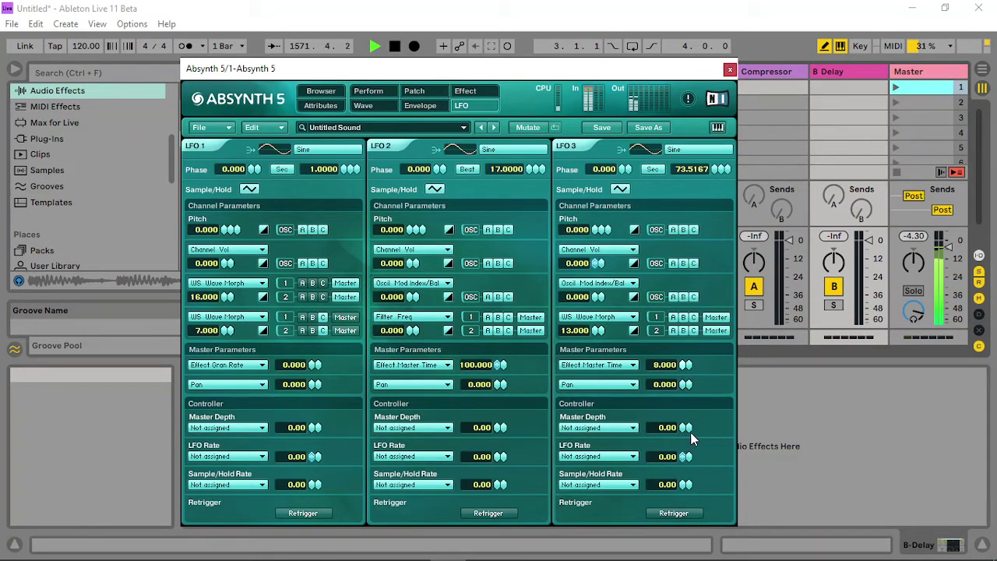
- Raise the Aetherizer effect's dry output level to -1.6
left_click(467, 91)
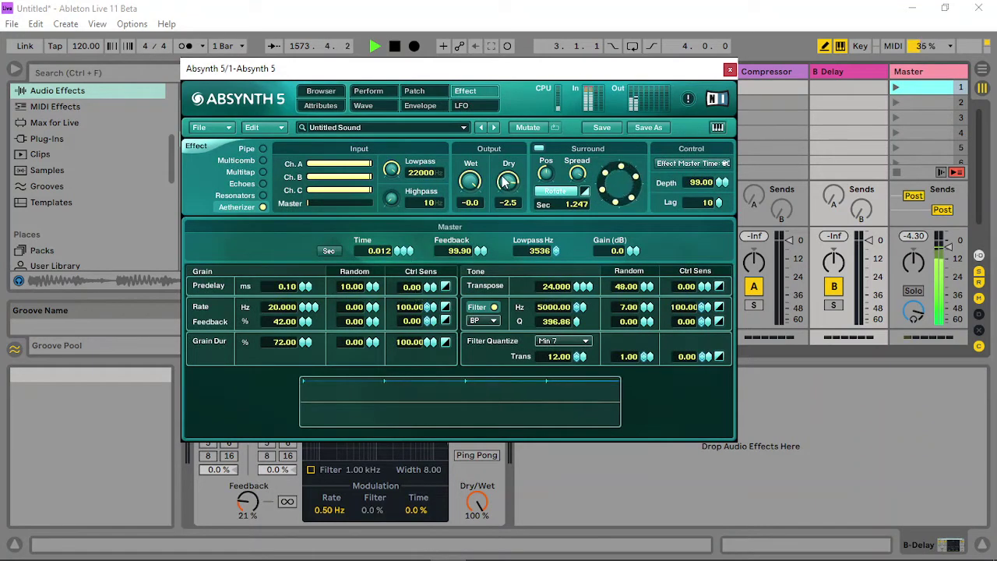
left_click_drag(510, 180, 512, 172)
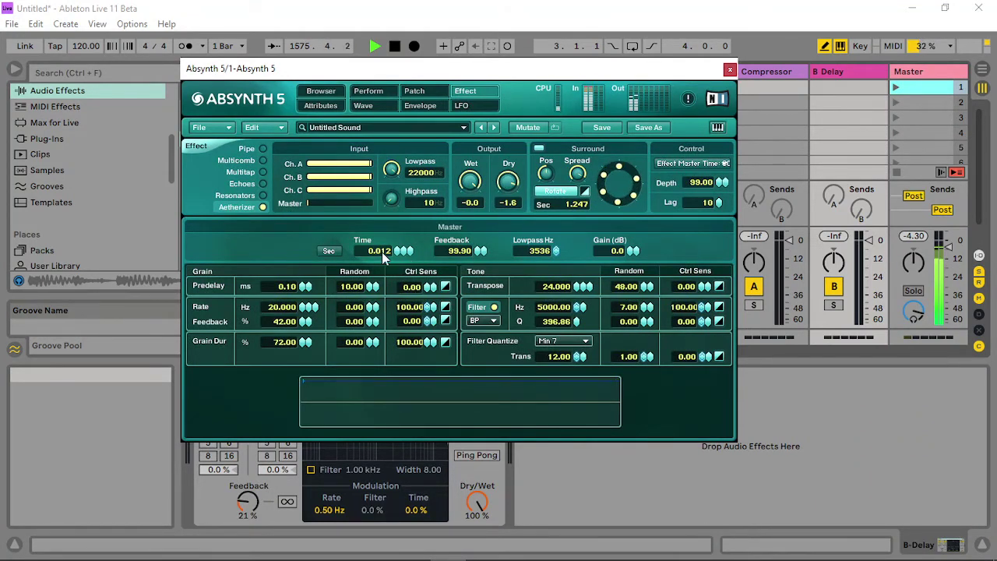
- Lower the Effect Master Time macro to about 46% and adjust the master envelope's sustain
left_click(368, 91)
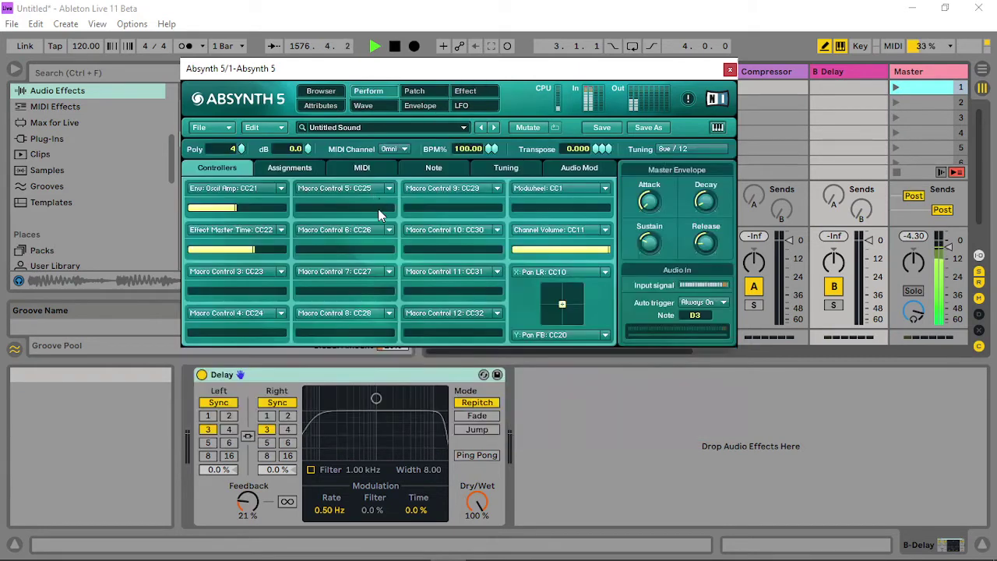
left_click_drag(248, 256, 216, 251)
mouse_move(655, 245)
left_mouse_down()
mouse_move(659, 234)
mouse_move(645, 248)
left_mouse_up()
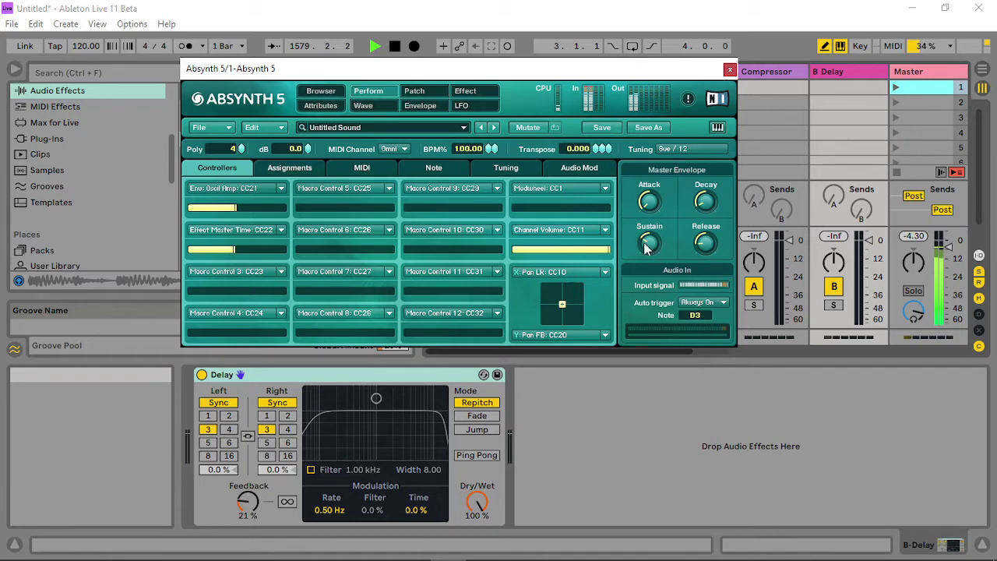
- Set oscillator B's unison to 4 voices with a transposition of 12.1800
left_click(428, 93)
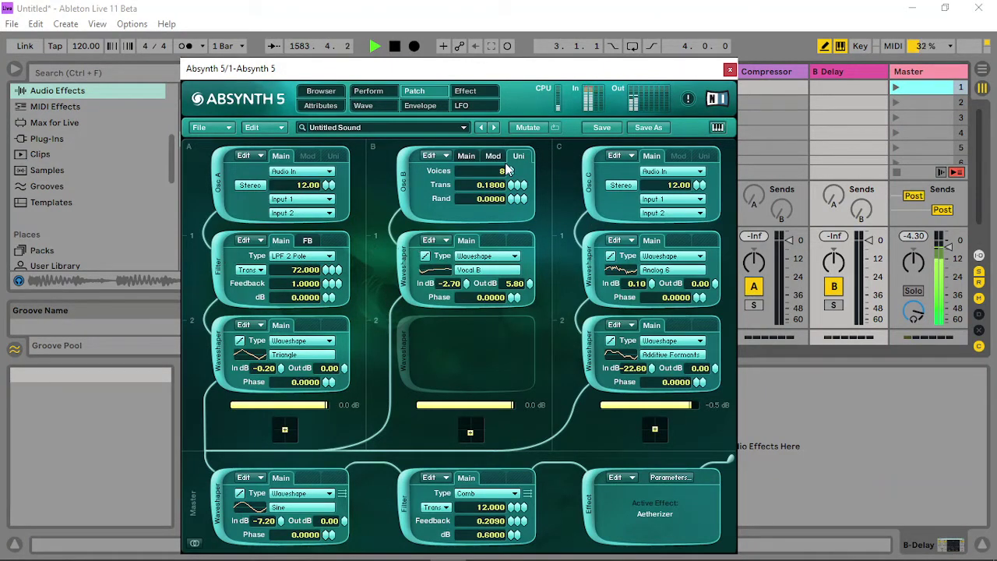
left_click_drag(510, 169, 483, 181)
- Lower the channel B waveshaper's input to -11.80 dB and audition simple and morph waves, settling on Vocal B again
left_click_drag(464, 282, 486, 262)
left_click(471, 270)
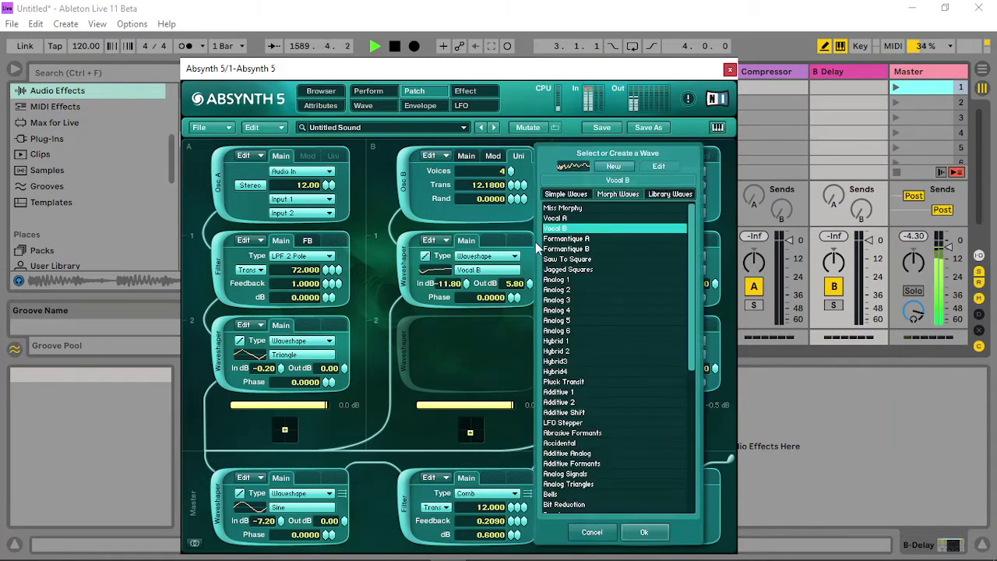
left_click(571, 209)
left_click(569, 227)
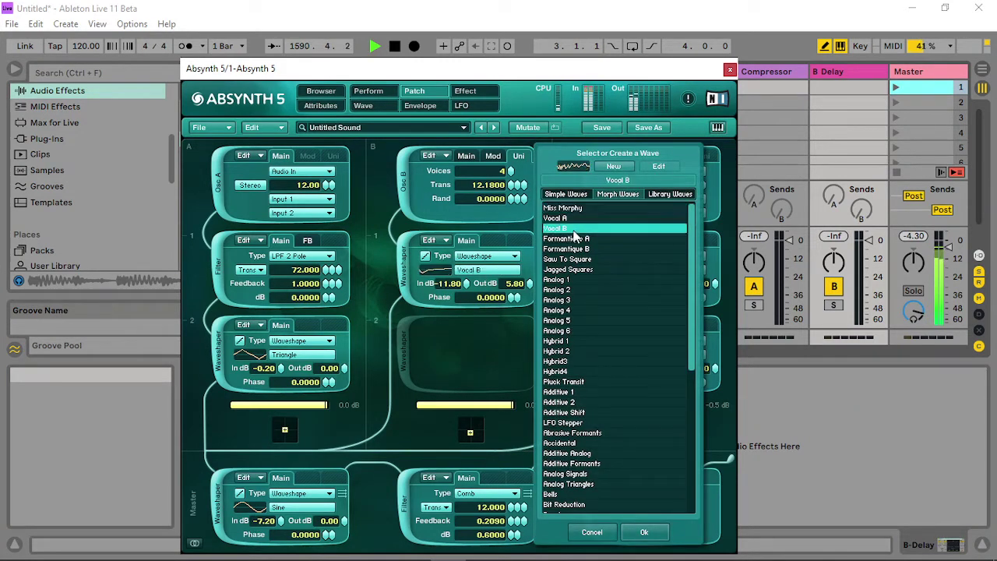
left_click(574, 195)
left_click(560, 209)
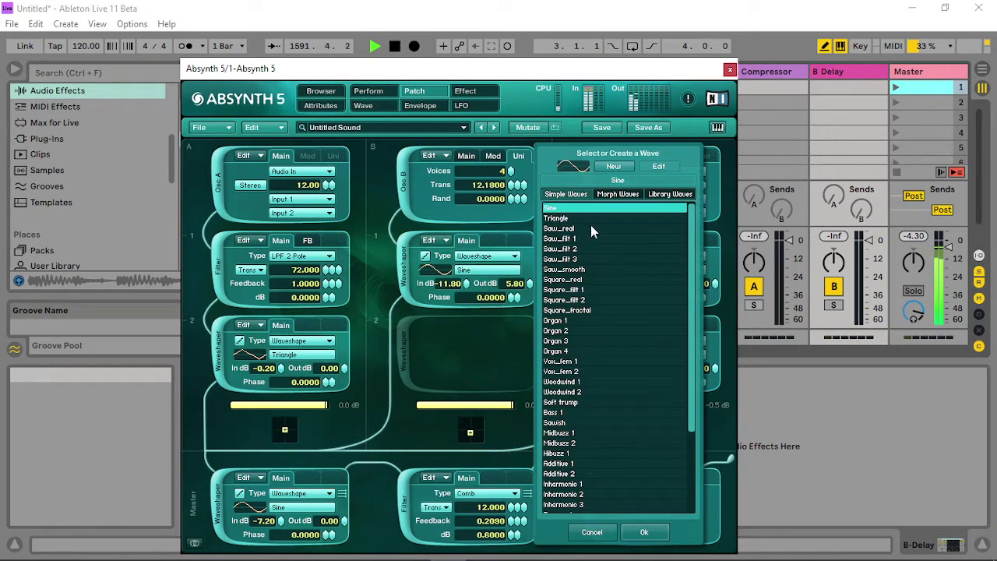
left_click(618, 194)
left_click(592, 230)
left_click(582, 281)
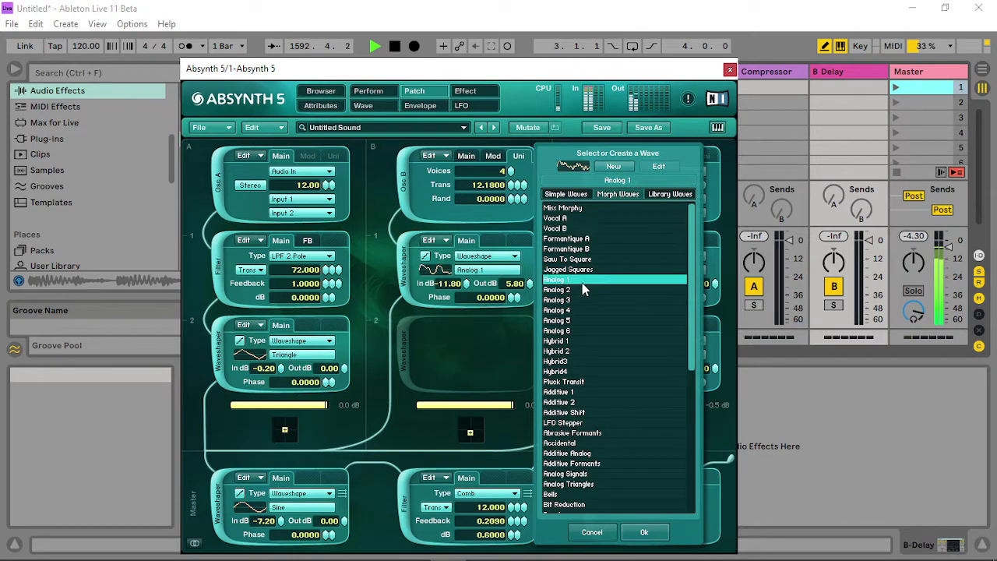
left_click(581, 290)
left_click(579, 310)
left_click(576, 331)
left_click(577, 228)
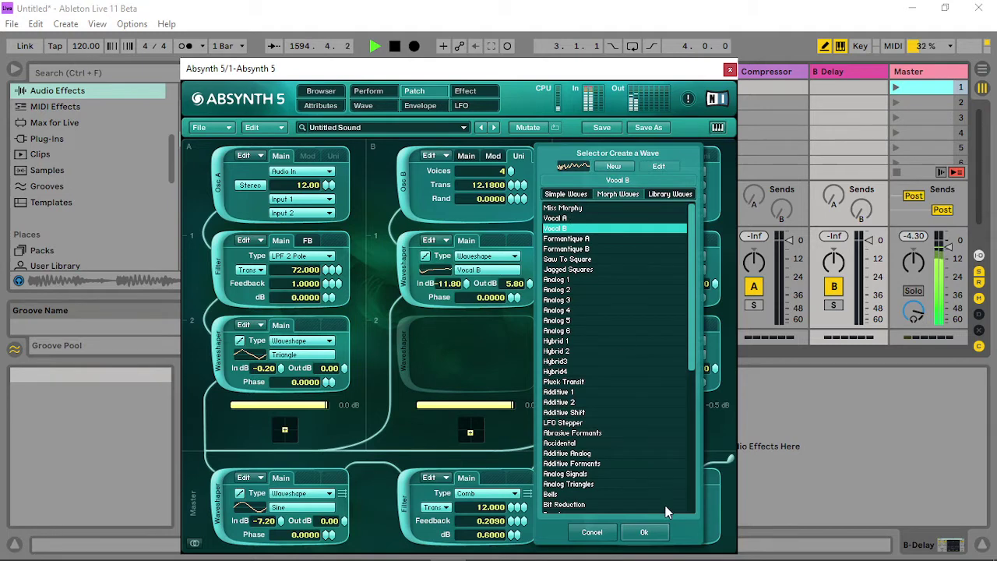
left_click(644, 532)
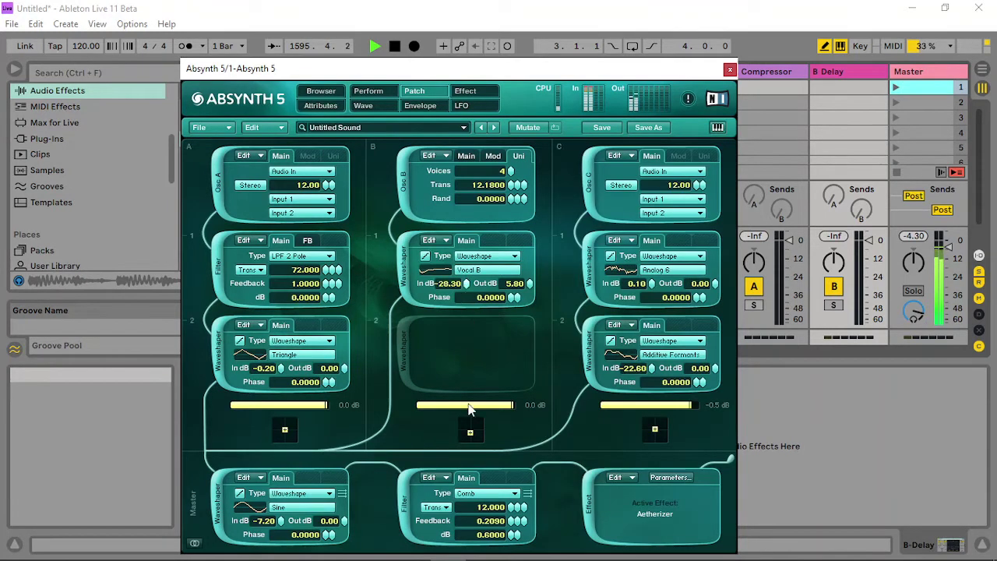
- Change the channel B waveshaper to a Supercomb filter with its frequency in transposition mode
left_click(493, 257)
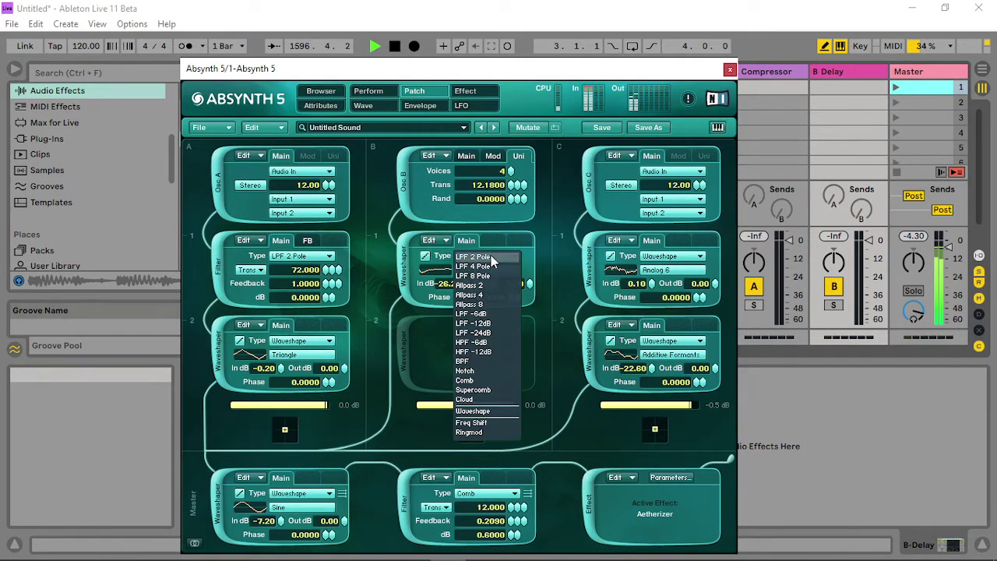
left_click(474, 390)
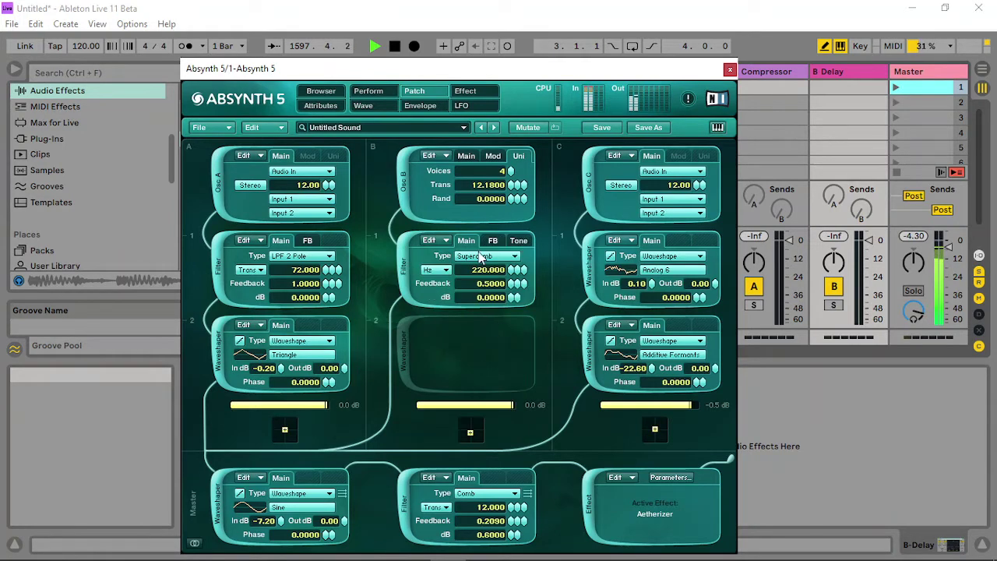
left_click(436, 270)
left_click(438, 281)
- Assign Audio Mod A to the Supercomb's transposition and raise its feedback to 0.9990
right_click(506, 271)
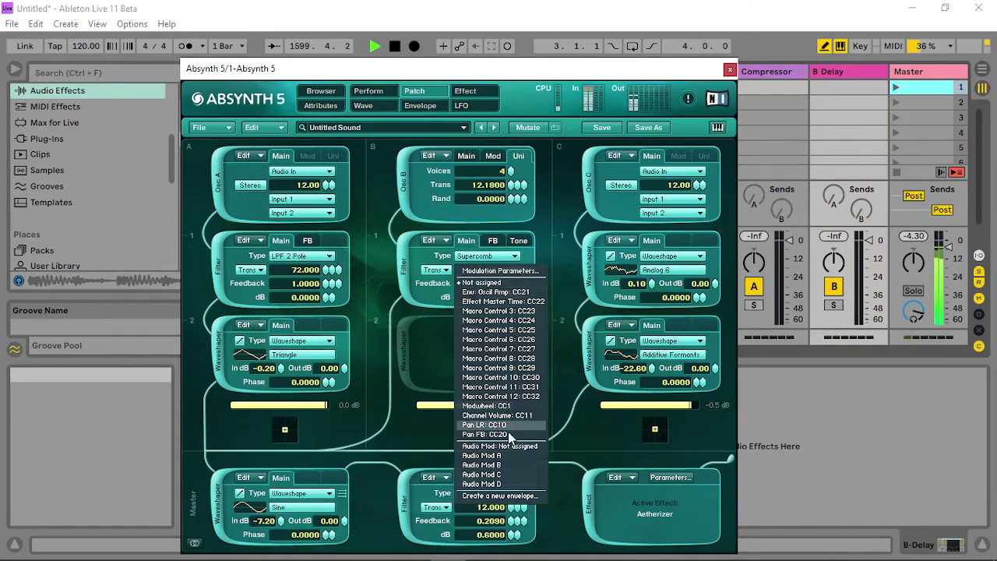
left_click(505, 458)
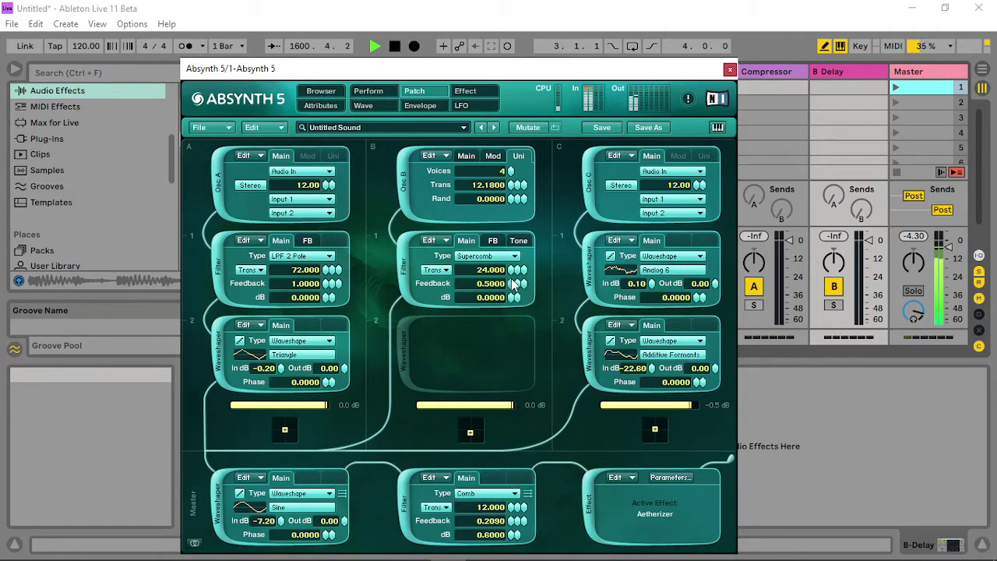
left_click_drag(512, 285, 518, 227)
- Insert a Waveshape in the Supercomb's feedback path and set its amount to 100.00
left_click(499, 256)
left_click(499, 256)
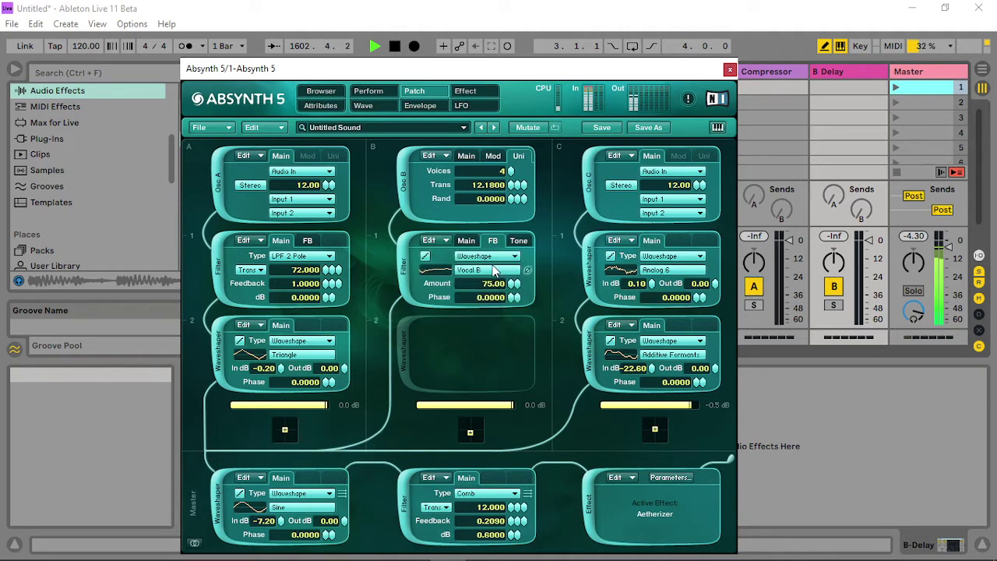
left_click_drag(512, 284, 505, 233)
- Audition Analog and Hybrid morph waves for the Supercomb's feedback waveshape and apply Miss Morphy
left_click(481, 273)
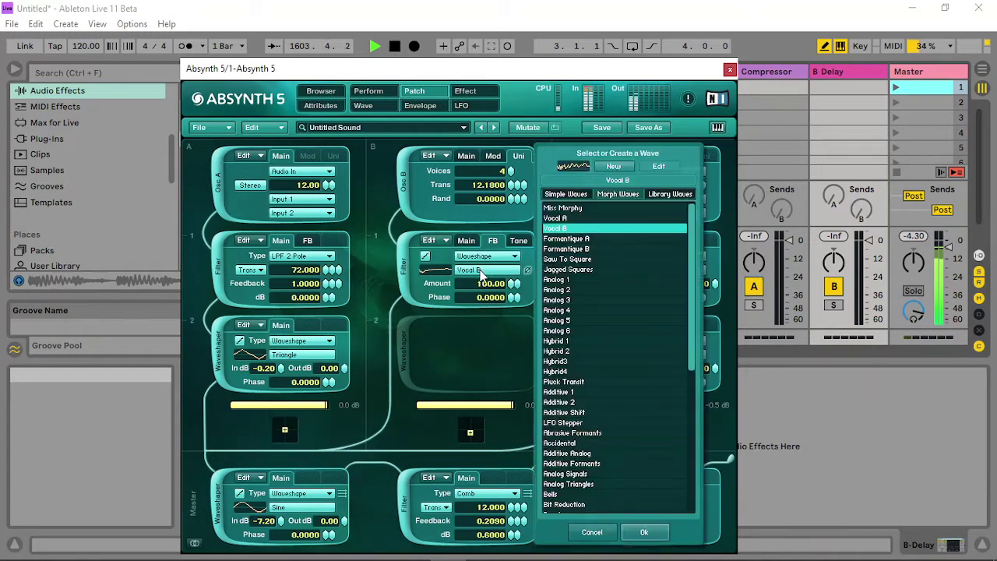
left_click(561, 280)
left_click(579, 310)
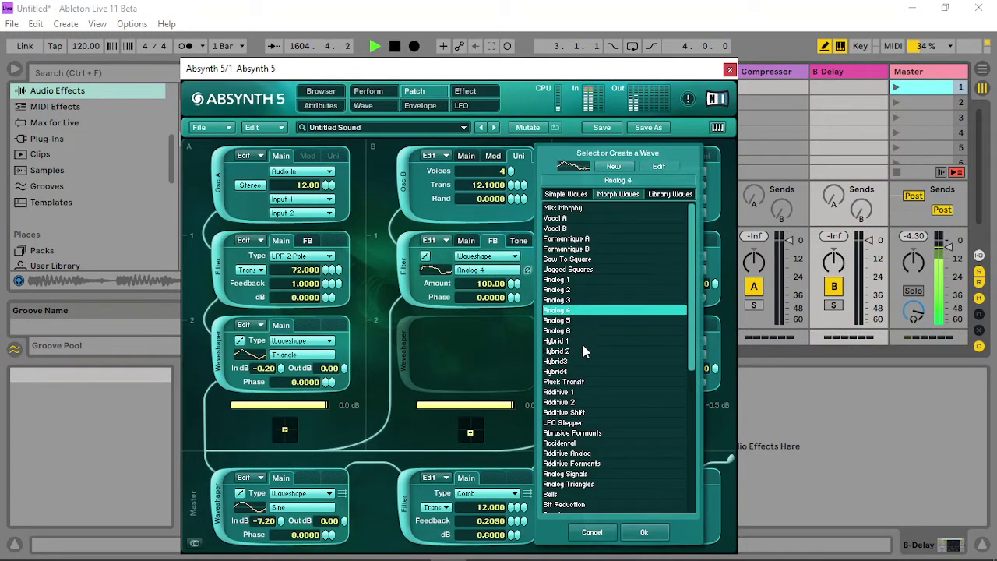
left_click(576, 351)
left_click(590, 209)
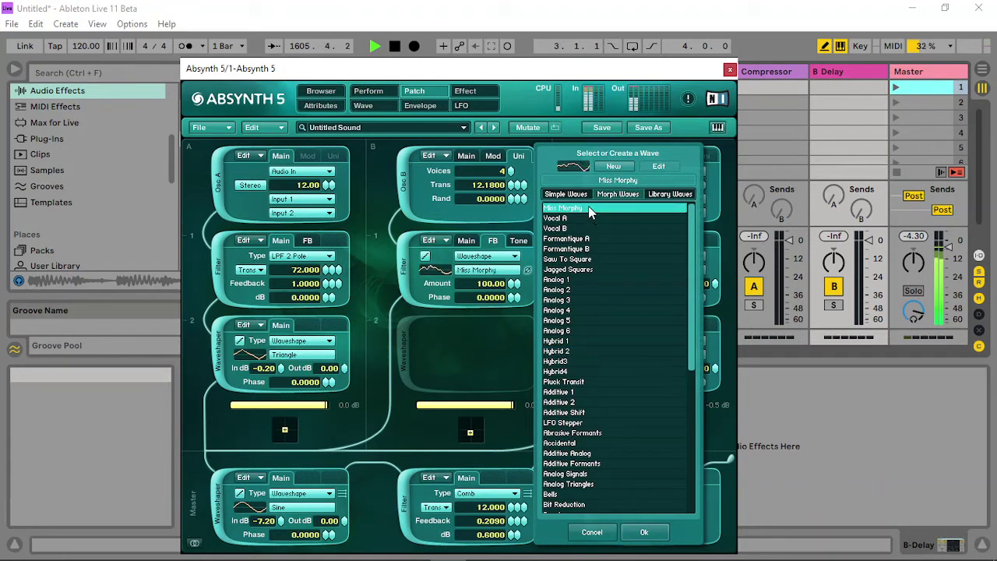
left_click(644, 532)
- Adjust the Supercomb's transposition and the low-pass cutoff in its tone settings
left_click(470, 242)
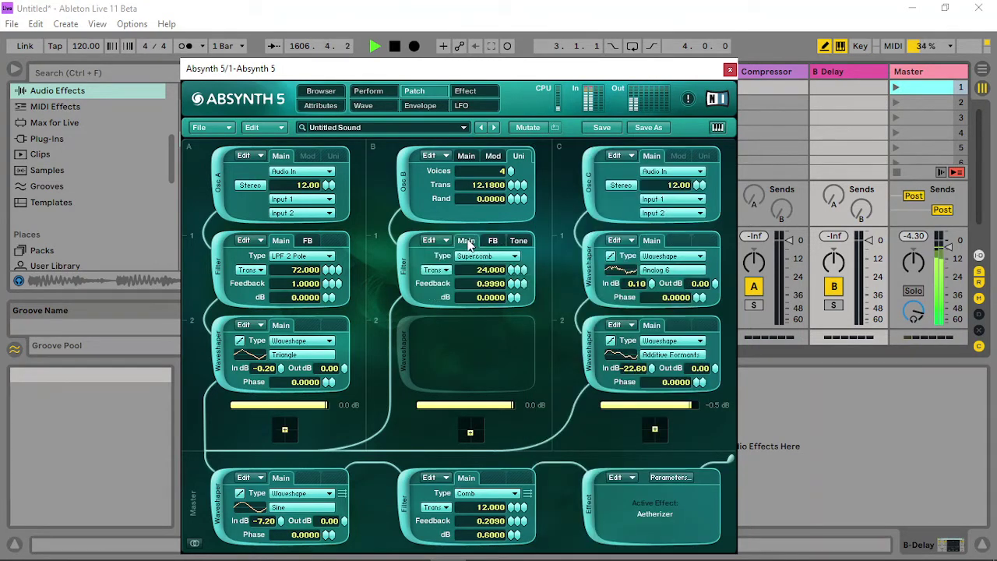
left_click_drag(510, 273, 501, 282)
left_click(518, 241)
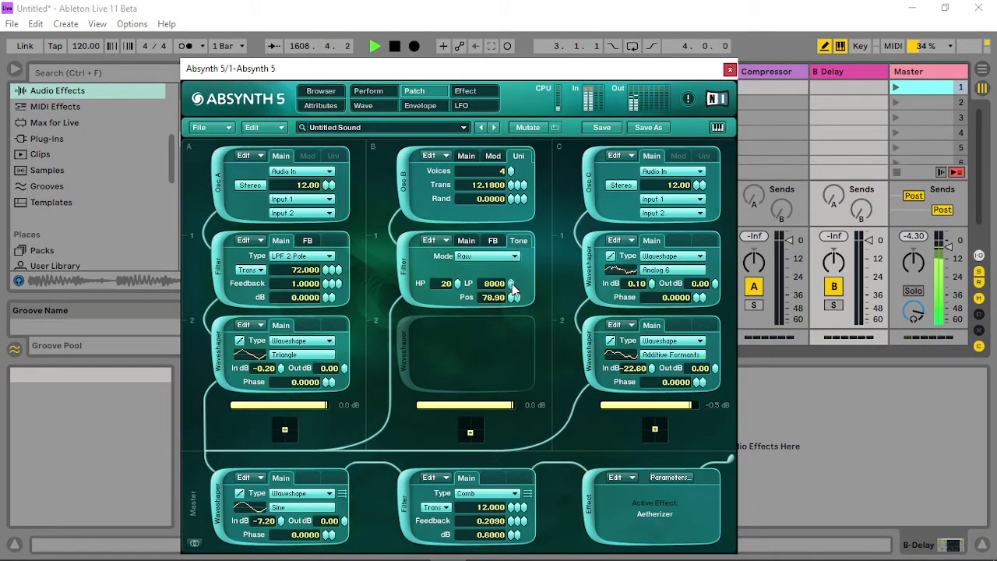
left_click_drag(511, 285, 504, 323)
mouse_move(510, 278)
left_mouse_down()
mouse_move(521, 227)
mouse_move(521, 289)
left_mouse_up()
- Try the Analog 1 wave in the Supercomb's feedback waveshape, then return to Miss Morphy
left_click(493, 241)
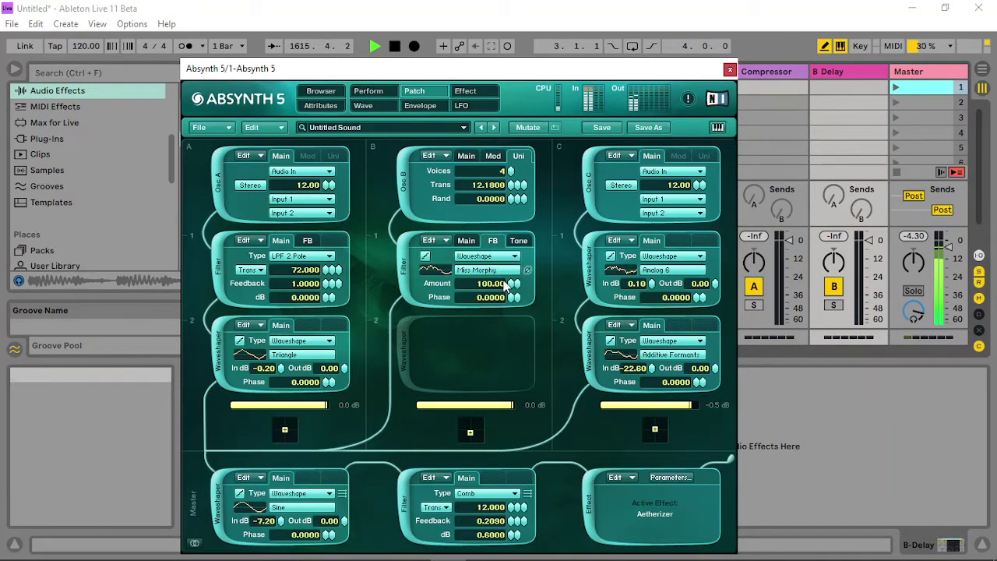
left_click(489, 270)
left_click(566, 281)
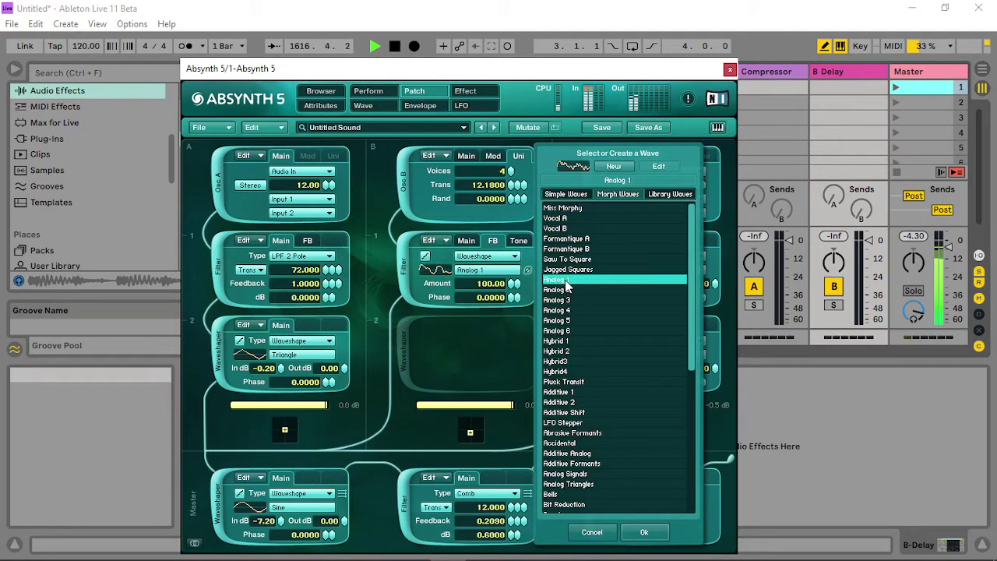
left_click(574, 209)
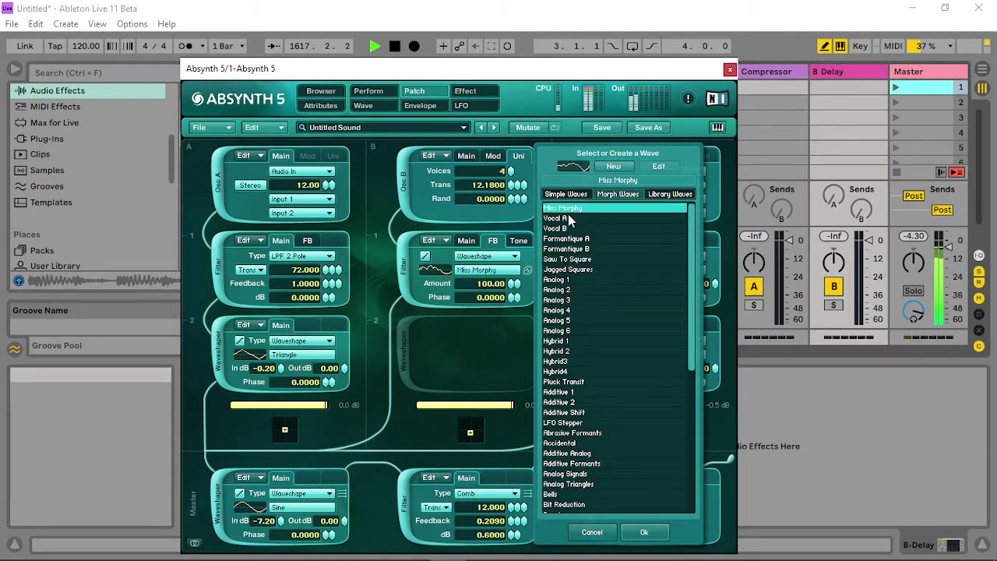
left_click(644, 533)
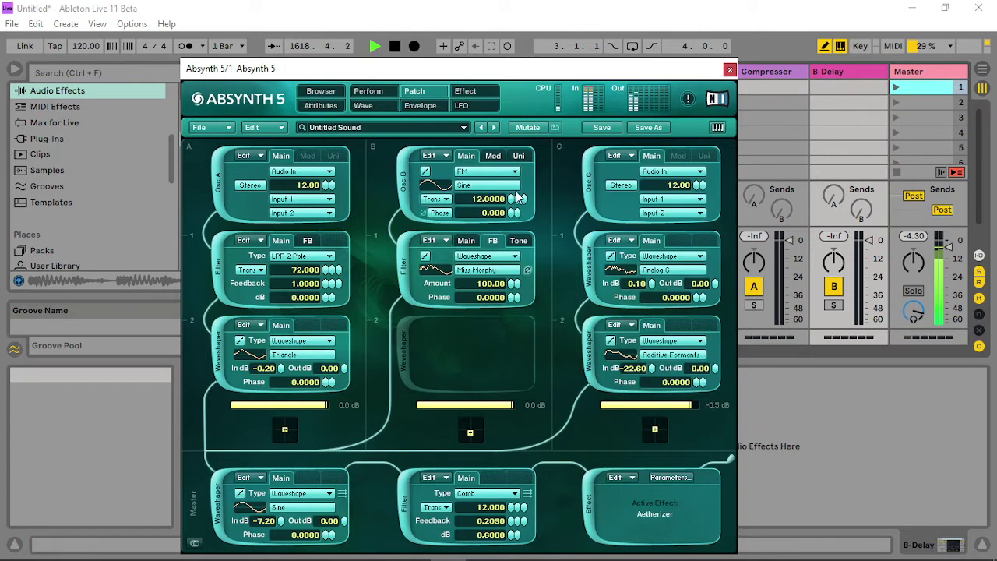
- Replace the Waveshape in the Supercomb's feedback path with a Ringmod and set its frequency as a transposition of 48.0000
left_click(493, 157)
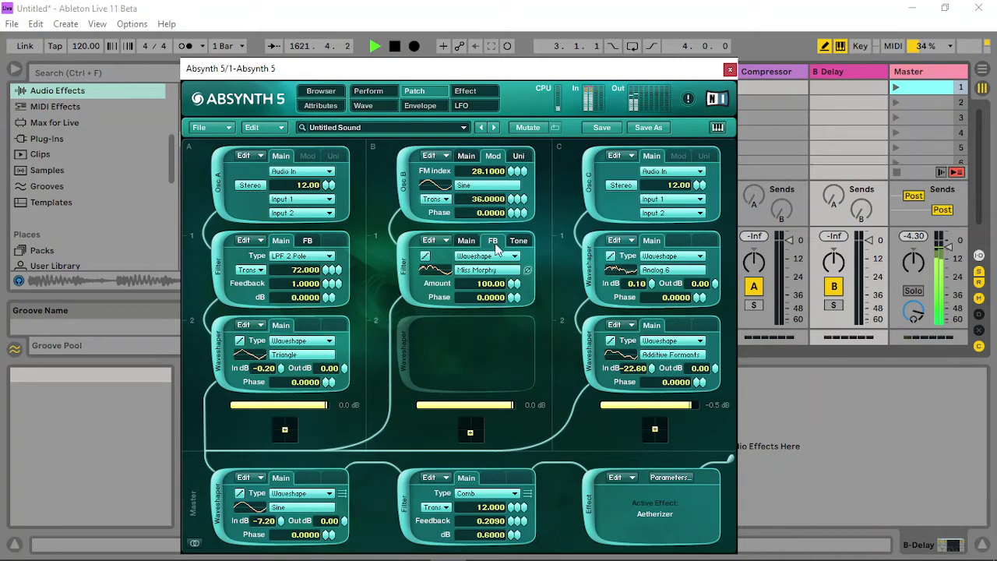
left_click(466, 240)
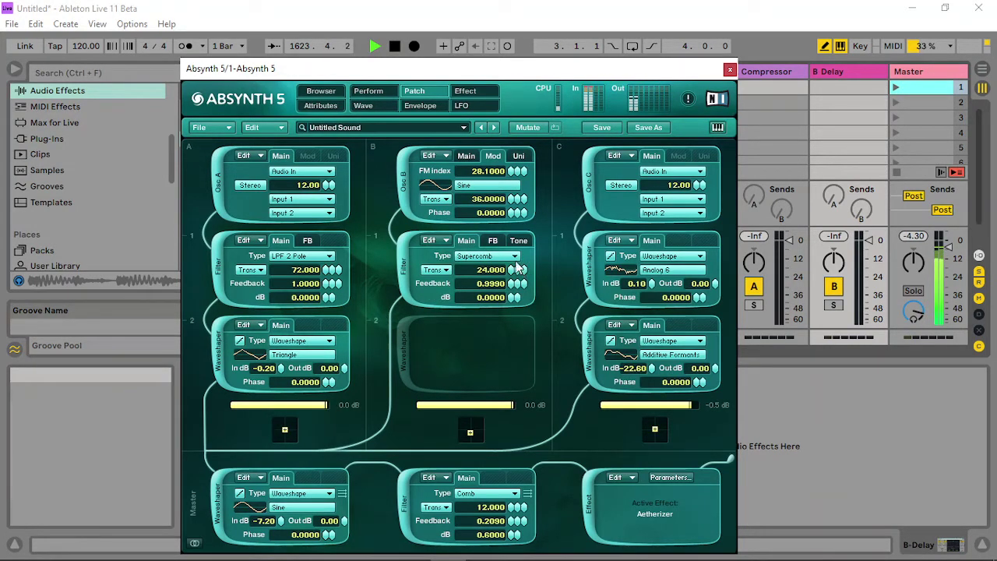
left_click(492, 241)
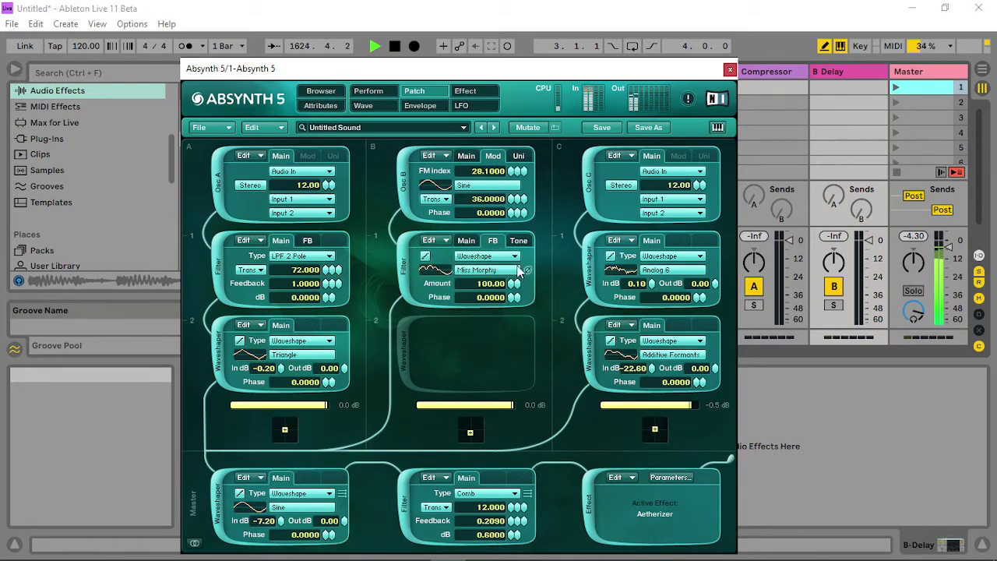
left_click(512, 256)
left_click(490, 283)
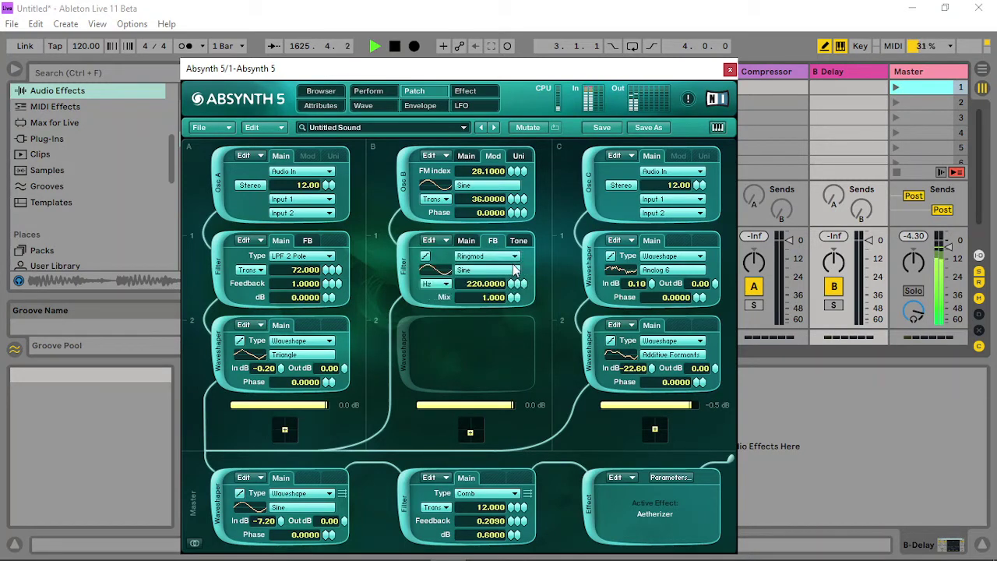
left_click(432, 283)
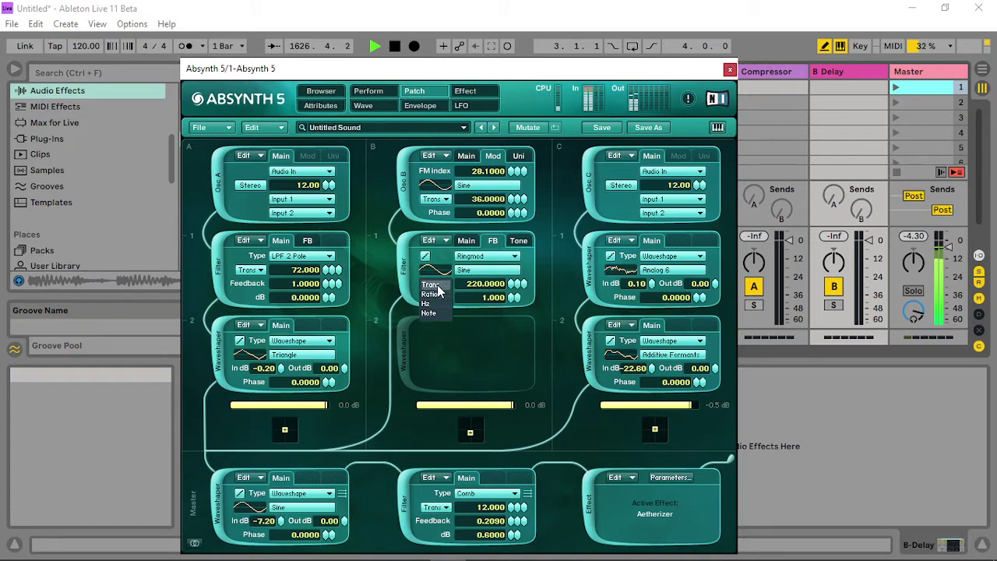
left_click(432, 285)
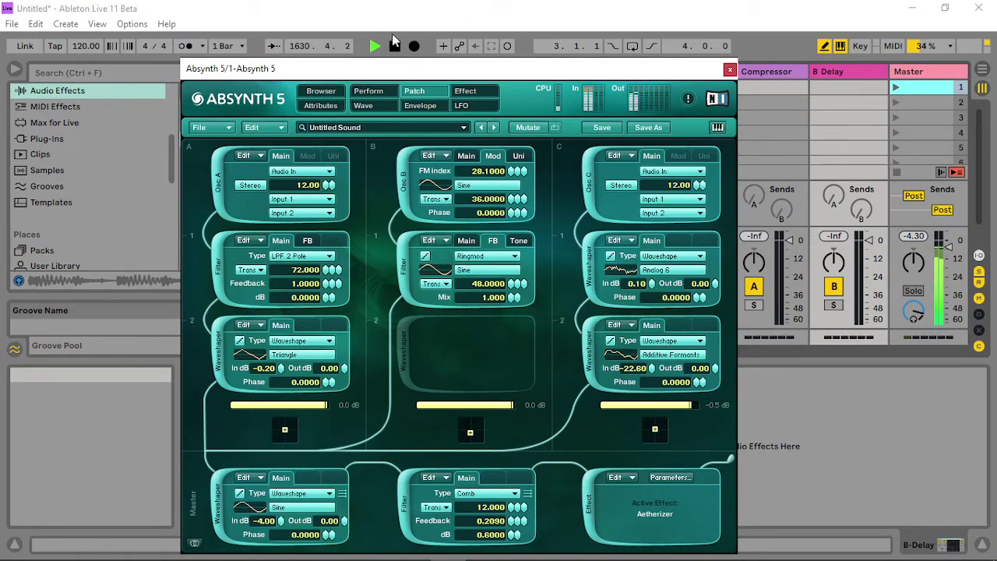
- Lower the Effect Master Time macro control (CC22) and close the Absynth window
left_click(370, 91)
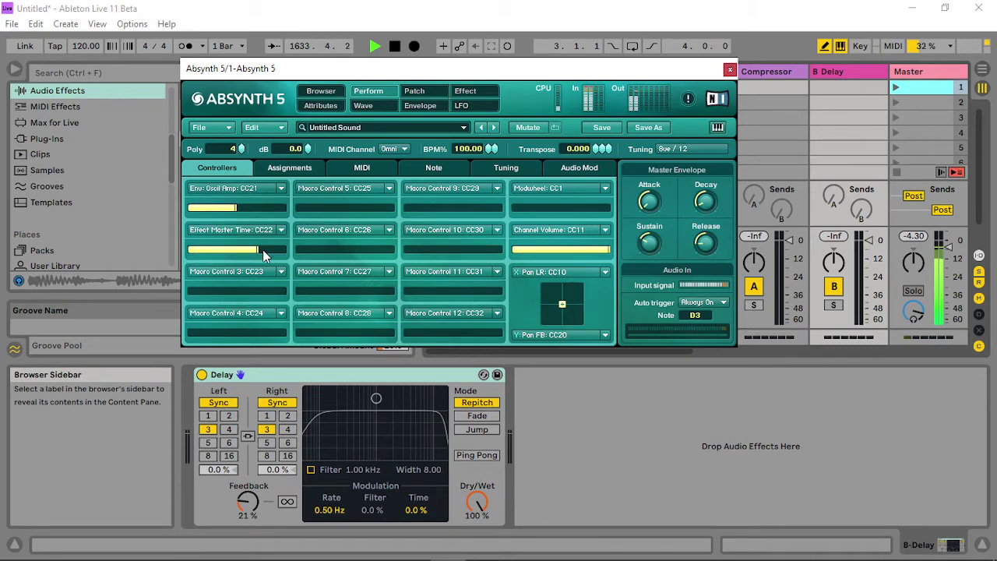
left_click_drag(286, 250, 210, 251)
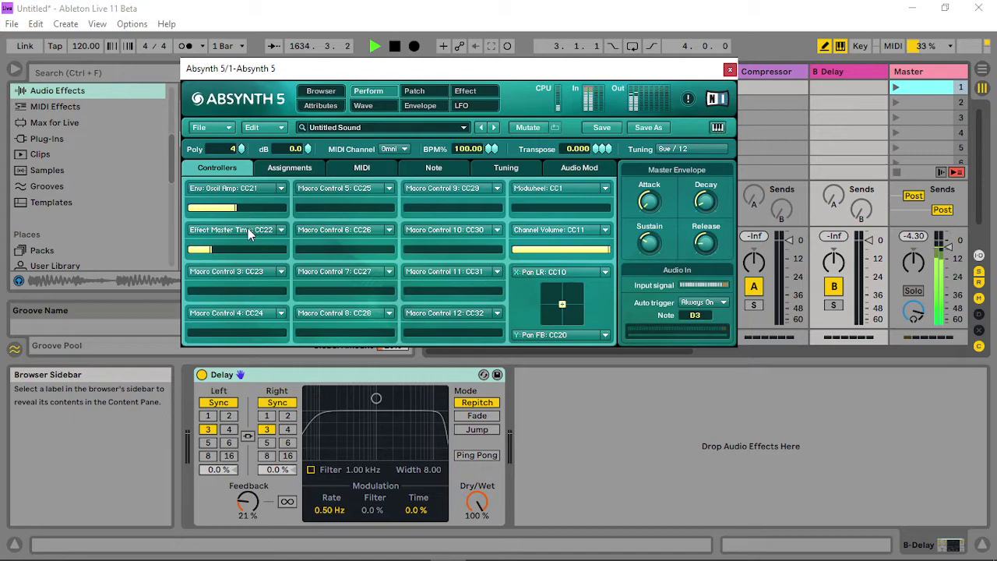
left_click(730, 70)
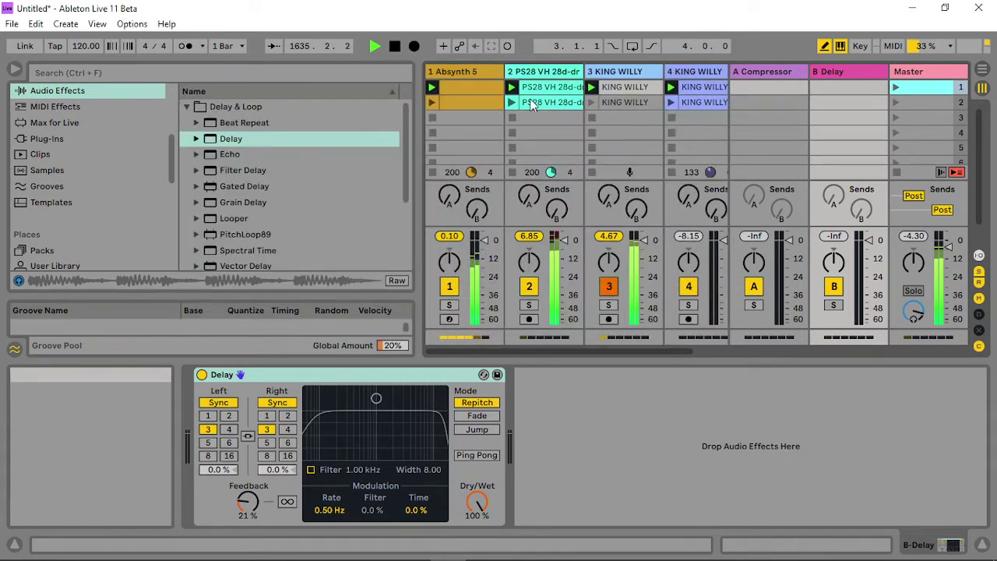
- Insert a sine shape across the one-bar MIDI CC 22 envelope of the first Absynth 5 clip
left_click(474, 86)
left_click(394, 393)
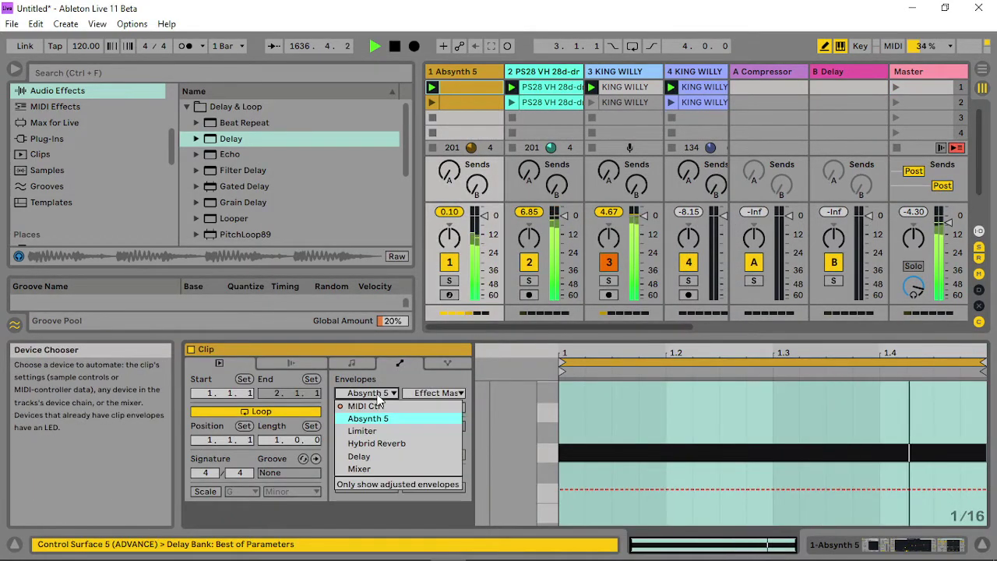
left_click(358, 406)
left_click(418, 396)
left_click(460, 304)
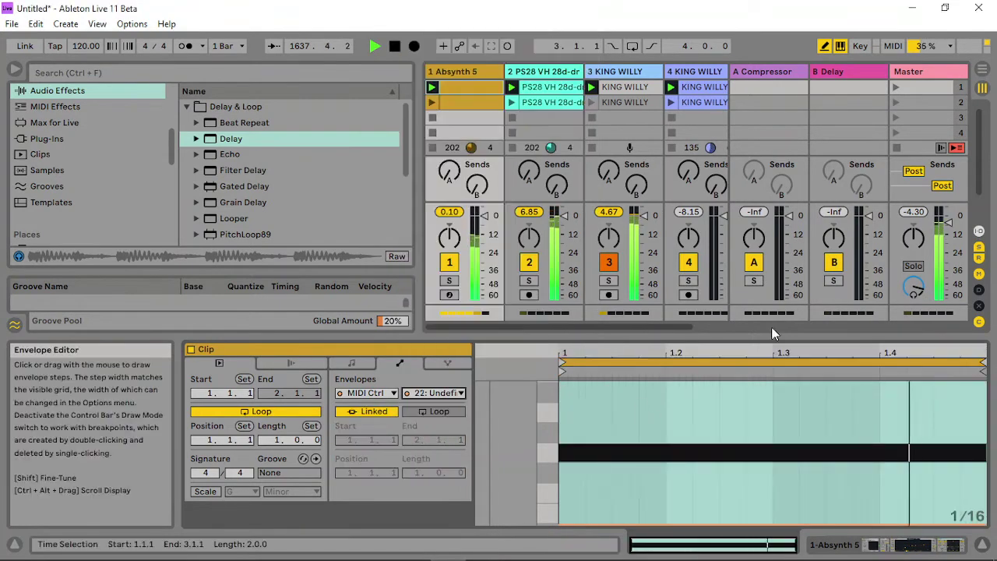
left_click_drag(560, 440, 986, 441)
right_click(768, 454)
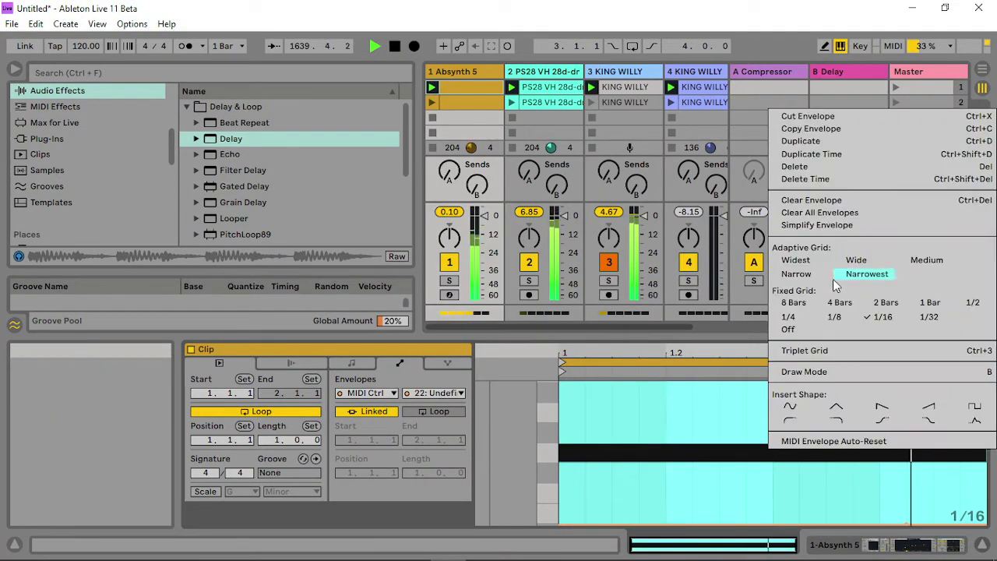
left_click(793, 406)
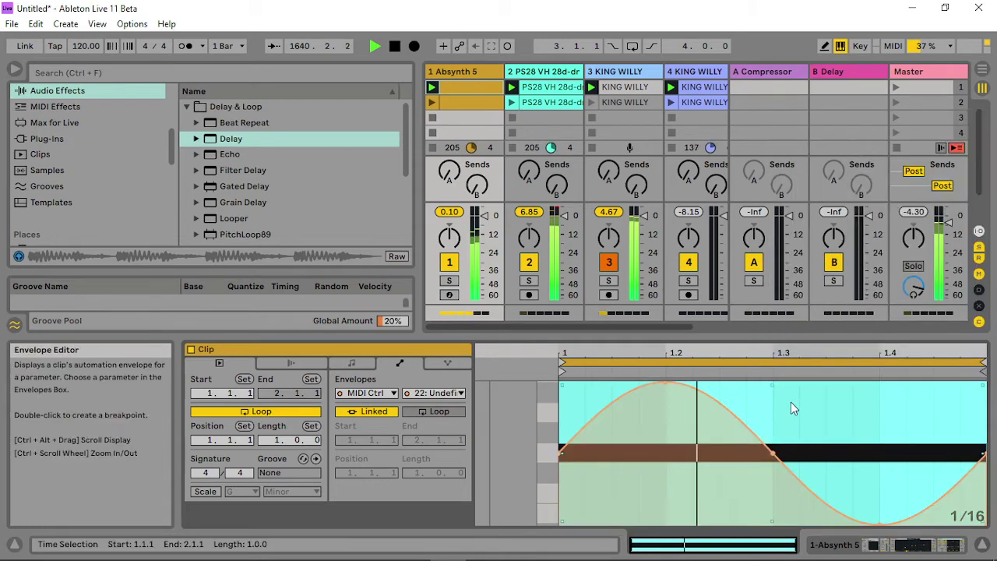
- Unlink the CC 22 envelope, extend its loop length to 16 bars and insert a sine shape across that whole length
left_click(384, 412)
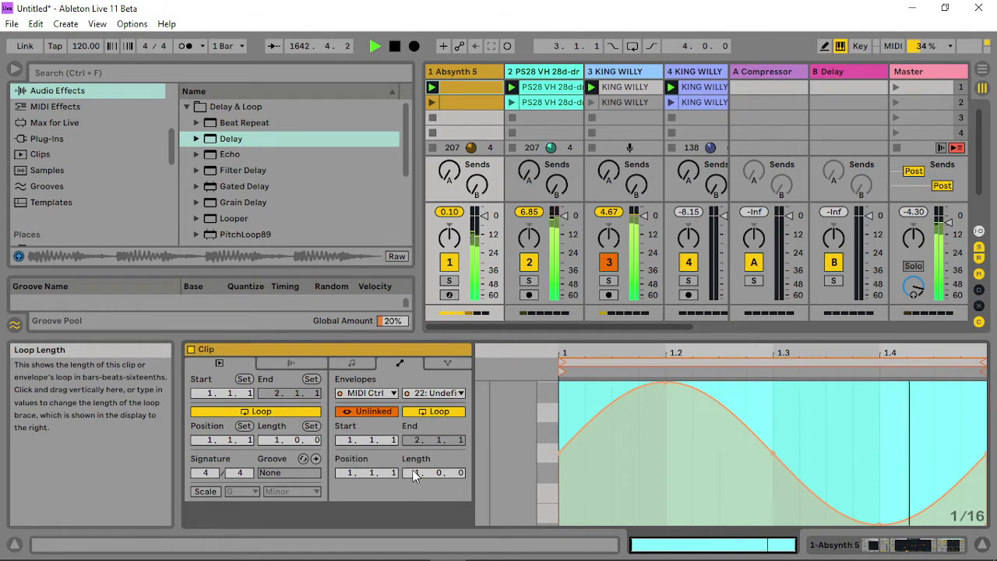
left_click_drag(415, 476, 415, 432)
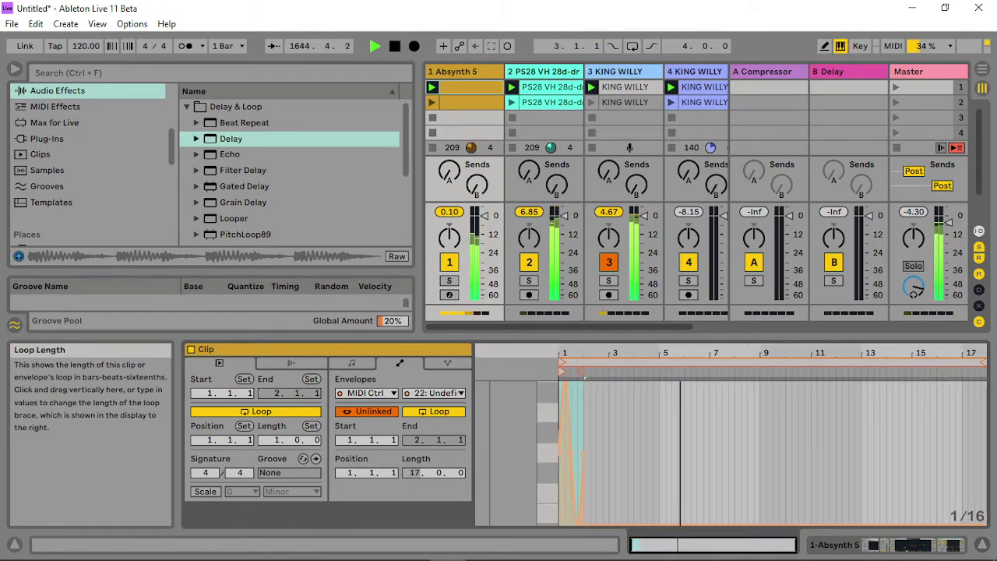
left_click_drag(415, 473, 415, 478)
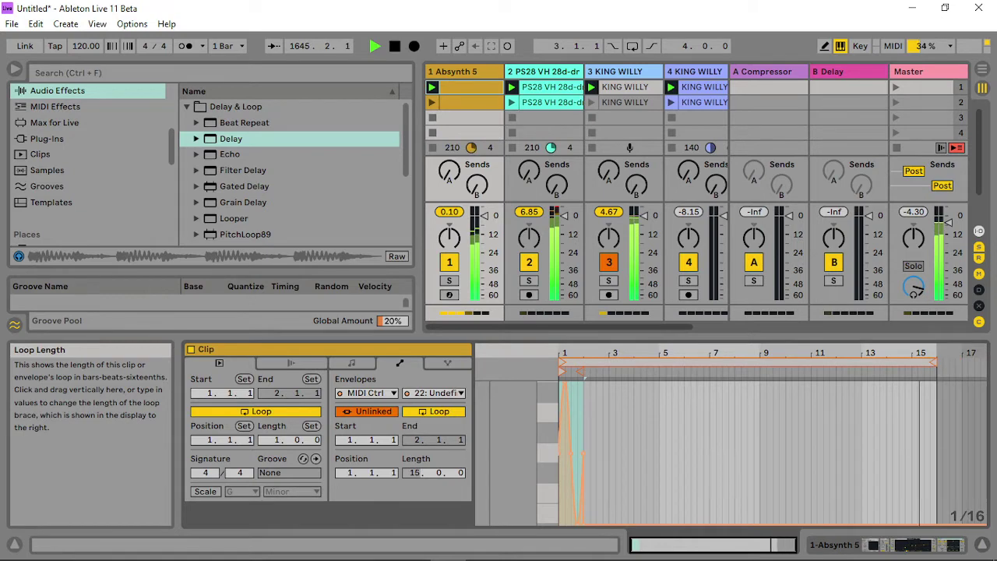
left_click(932, 364)
mouse_move(932, 364)
left_mouse_down()
mouse_move(969, 365)
mouse_move(957, 365)
mouse_move(952, 401)
left_mouse_up()
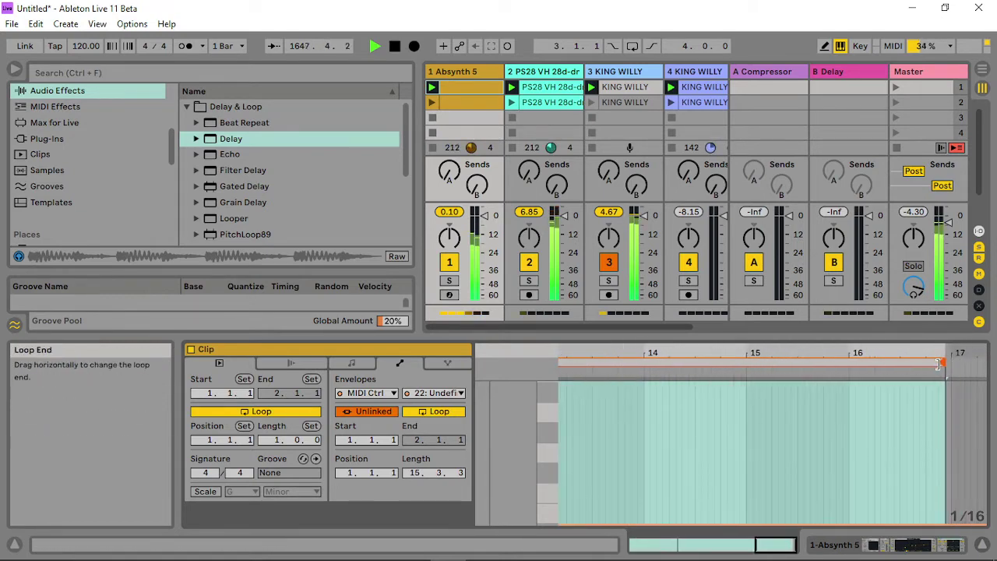
left_click_drag(943, 362, 937, 292)
right_click(676, 455)
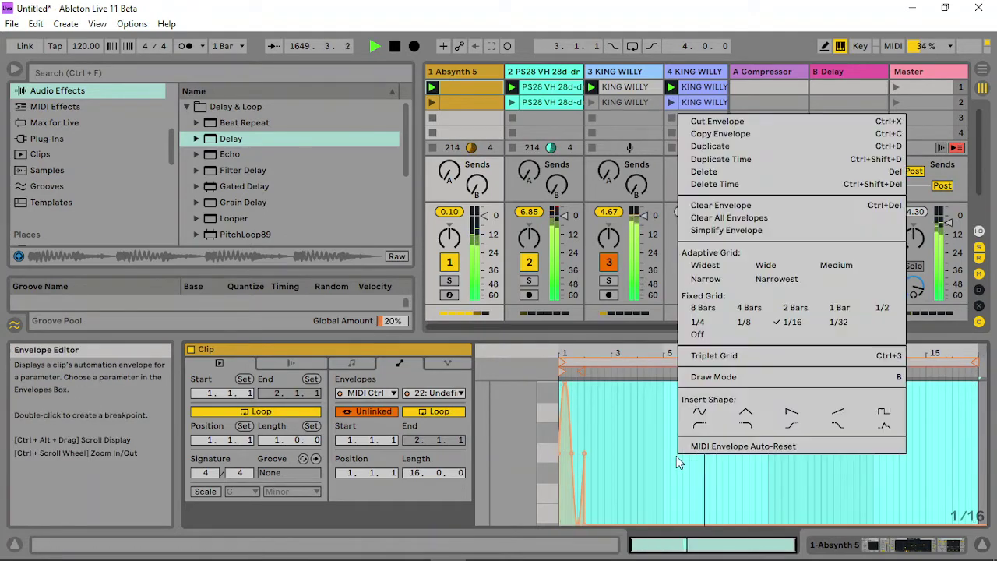
left_click(707, 412)
- In Absynth's audio modulation settings, set the Filter Master 1 Cloud Filter Hz lag to 206 and the Filter Master 2 Freq lag to 2
double_click(474, 72)
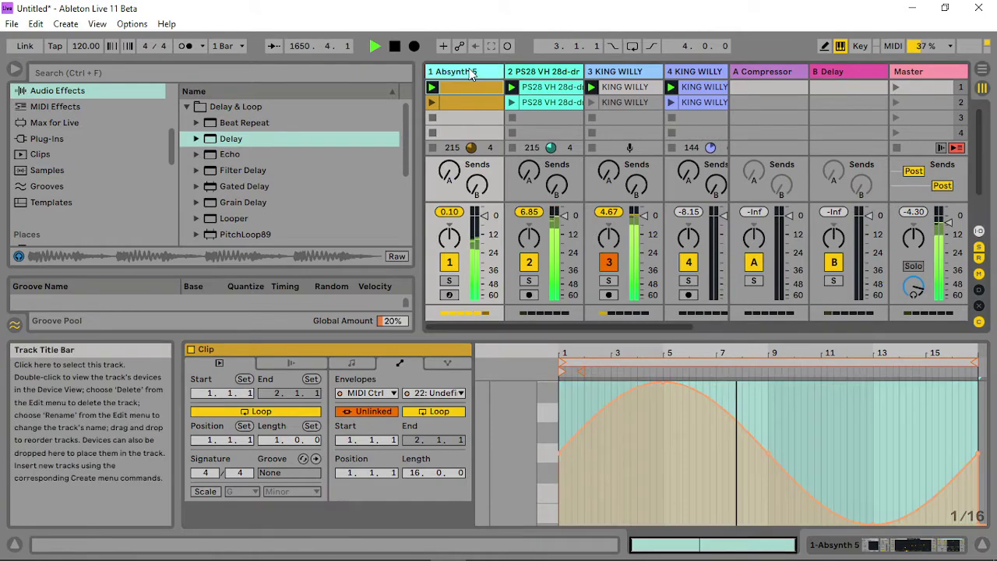
left_click_drag(924, 544, 880, 546)
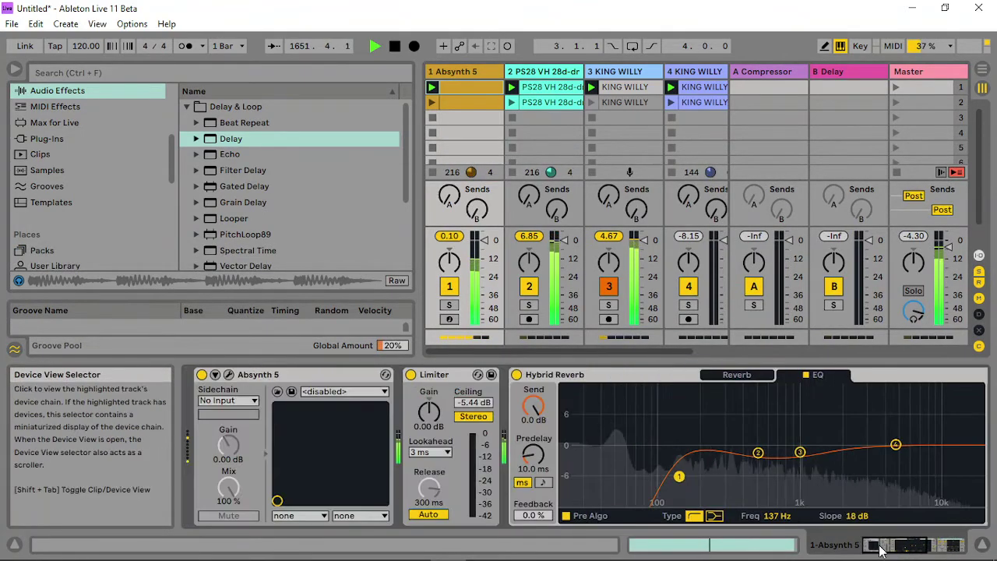
left_click(228, 375)
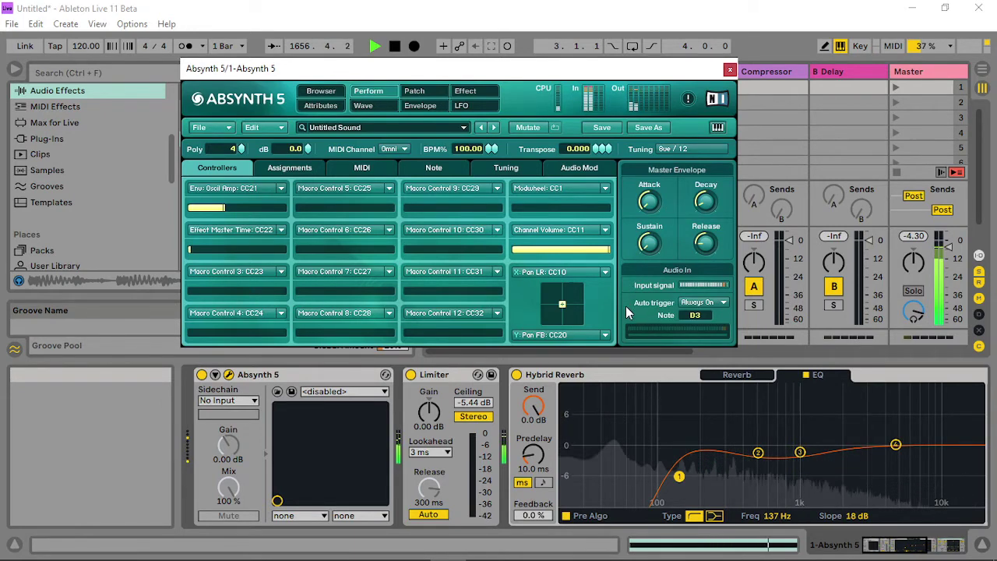
left_click(578, 169)
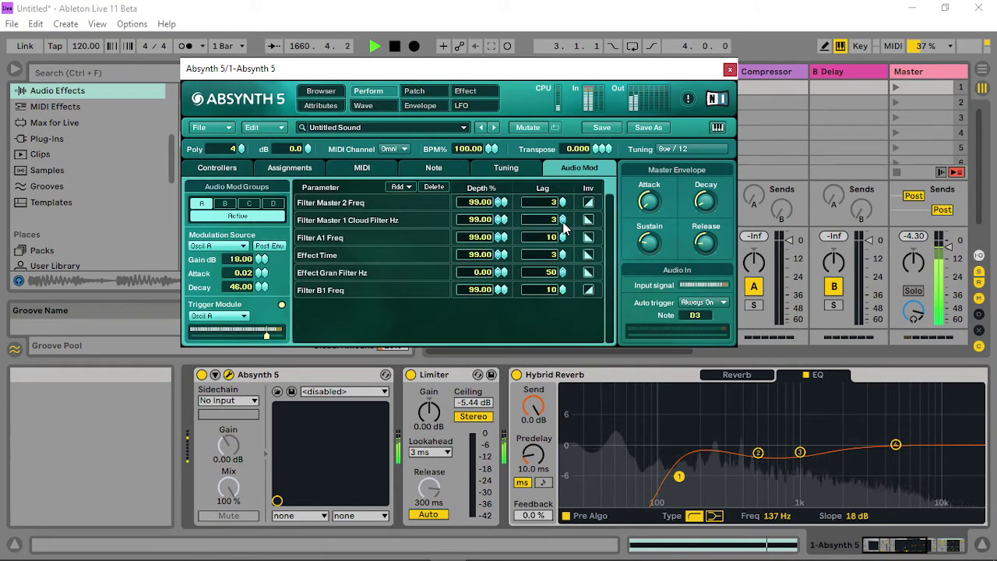
left_click_drag(566, 227, 572, 115)
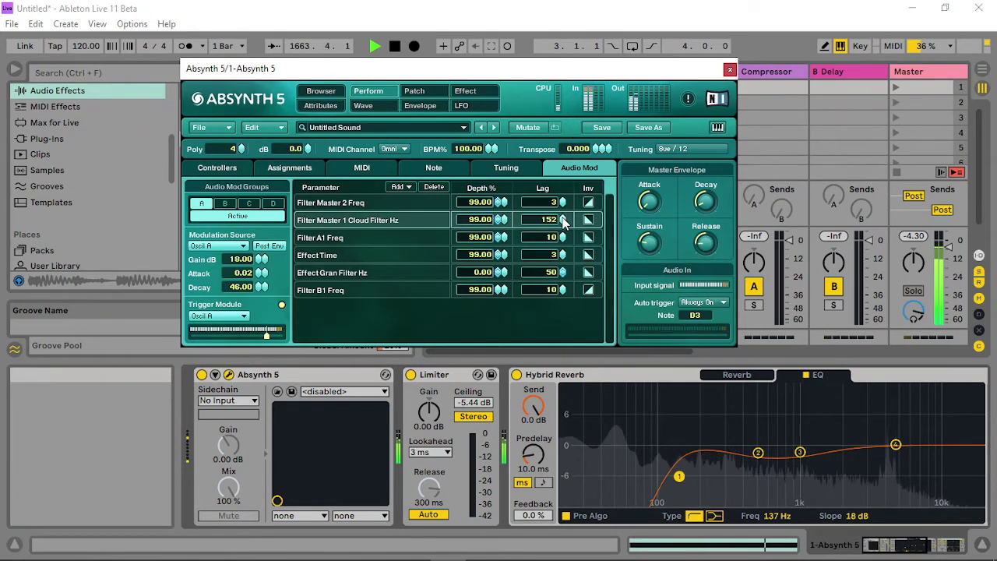
left_click_drag(564, 222, 561, 158)
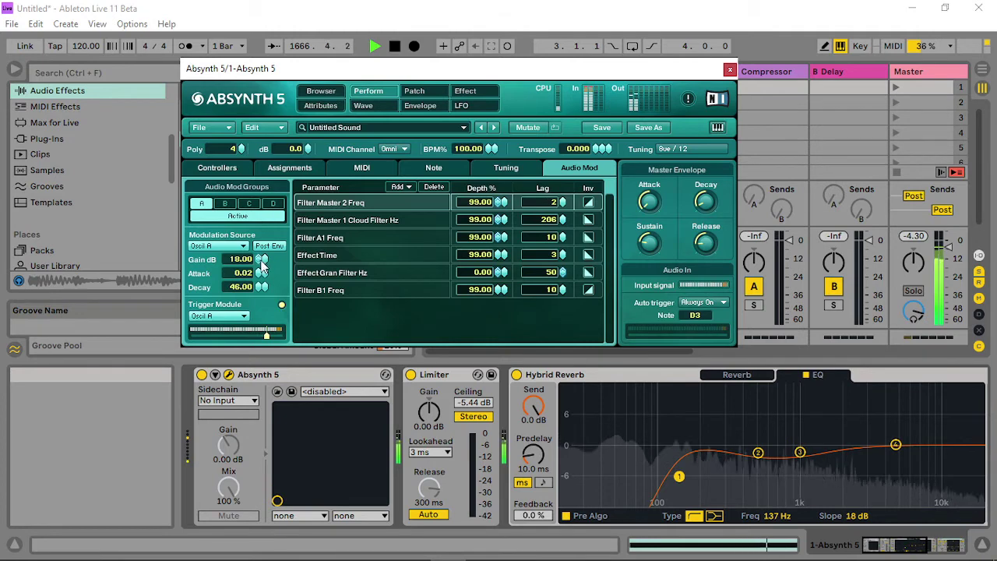
- Set the modulation source gain of audio mod group A to 4.00 dB and its decay to 61.00
left_click_drag(261, 267, 260, 314)
left_click_drag(249, 378, 241, 409)
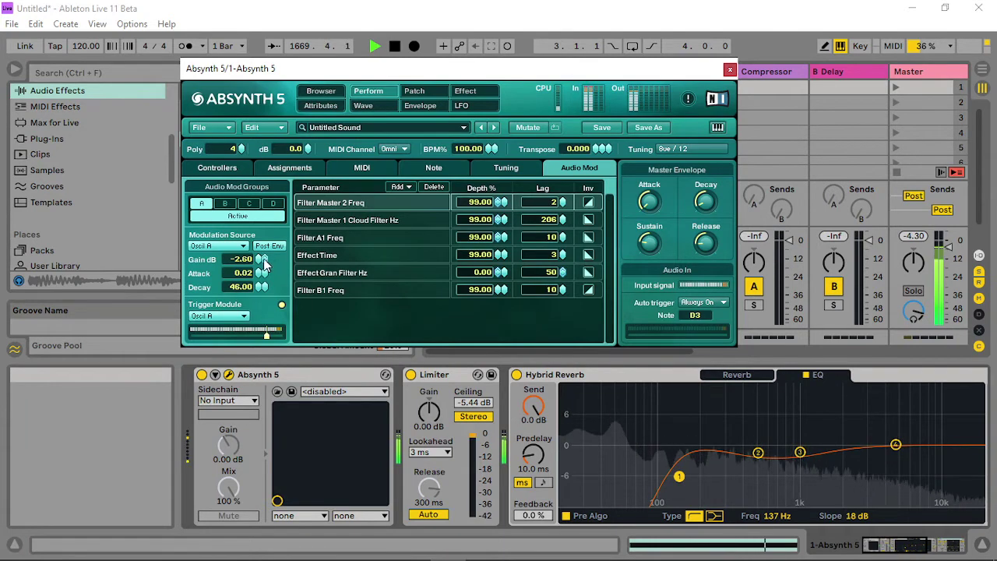
left_click_drag(261, 265, 248, 318)
left_click_drag(225, 425, 282, 162)
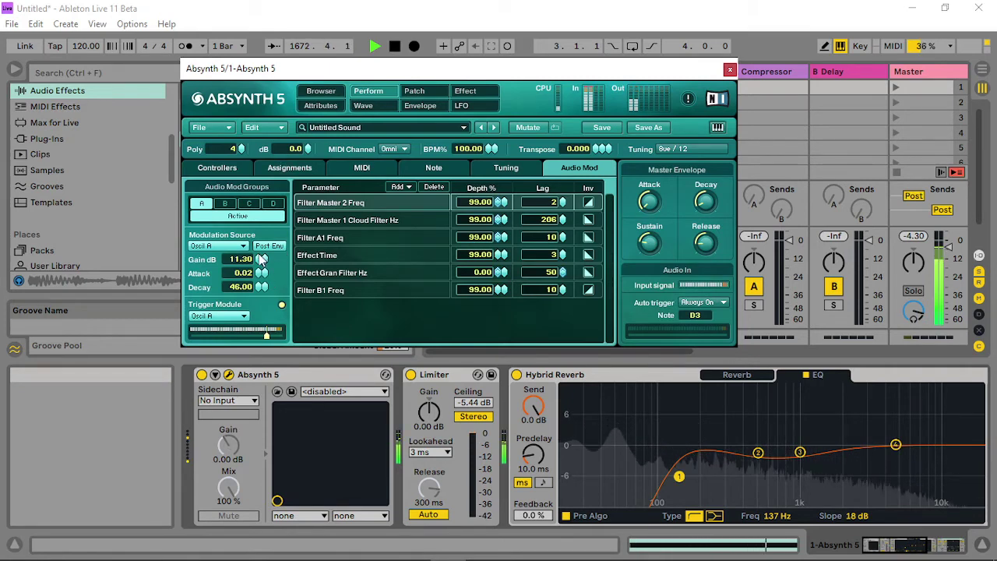
left_click_drag(262, 261, 246, 356)
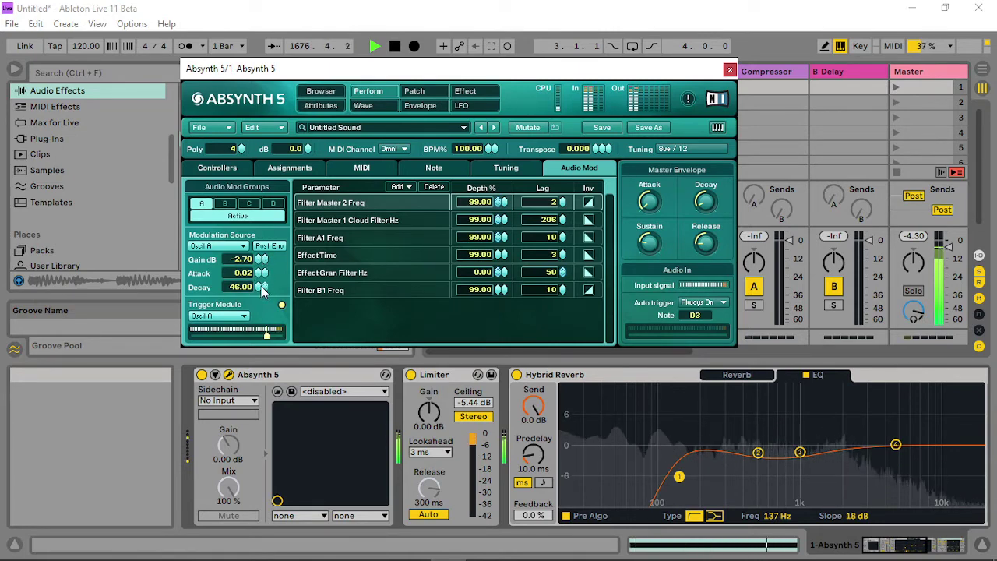
left_click_drag(262, 290, 263, 257)
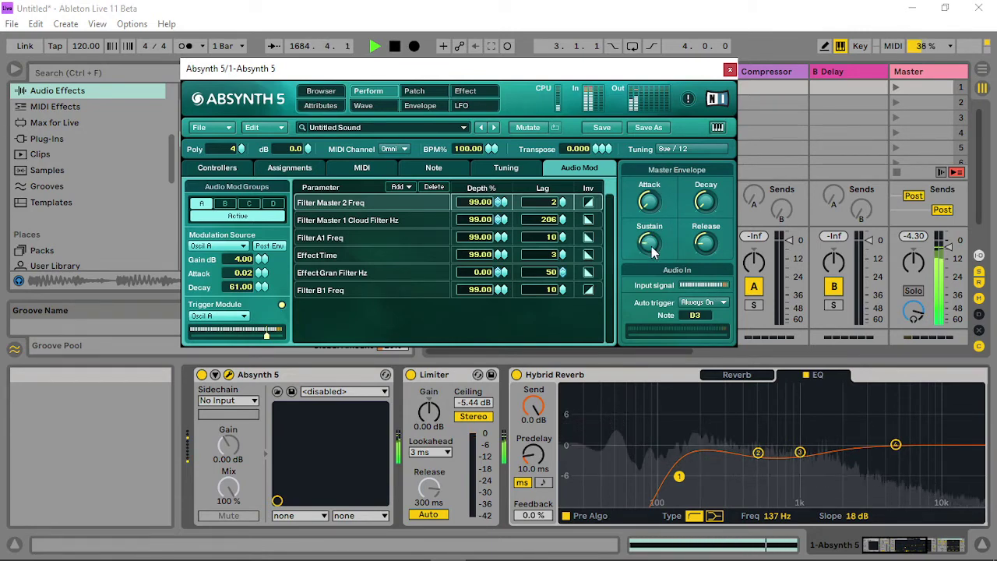
- Set the Aetherizer's master time to 0.048 and try a grain predelay control sensitivity of 100.00 before returning it to 0.00
left_click(467, 93)
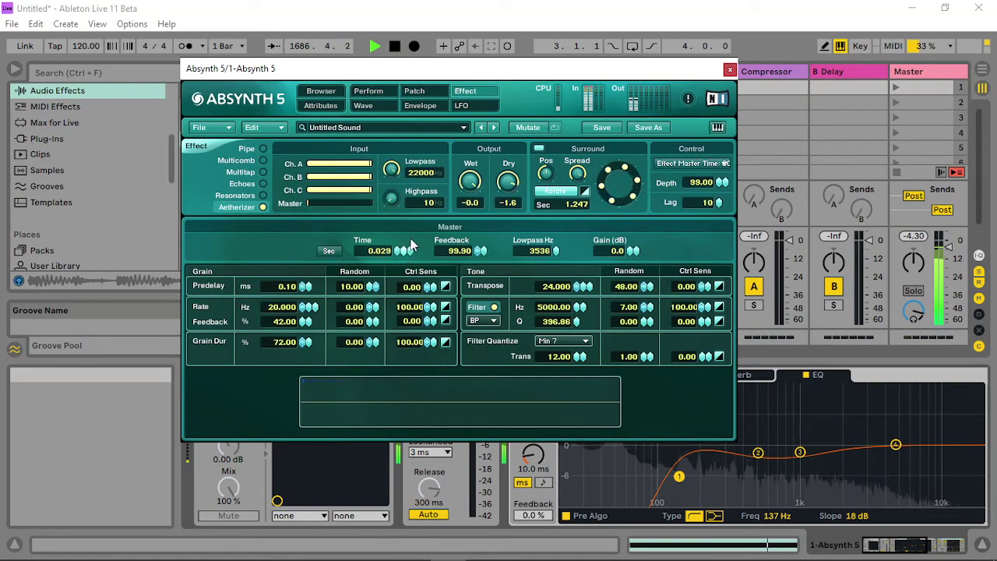
mouse_move(411, 240)
left_mouse_down()
mouse_move(435, 224)
mouse_move(416, 225)
left_mouse_up()
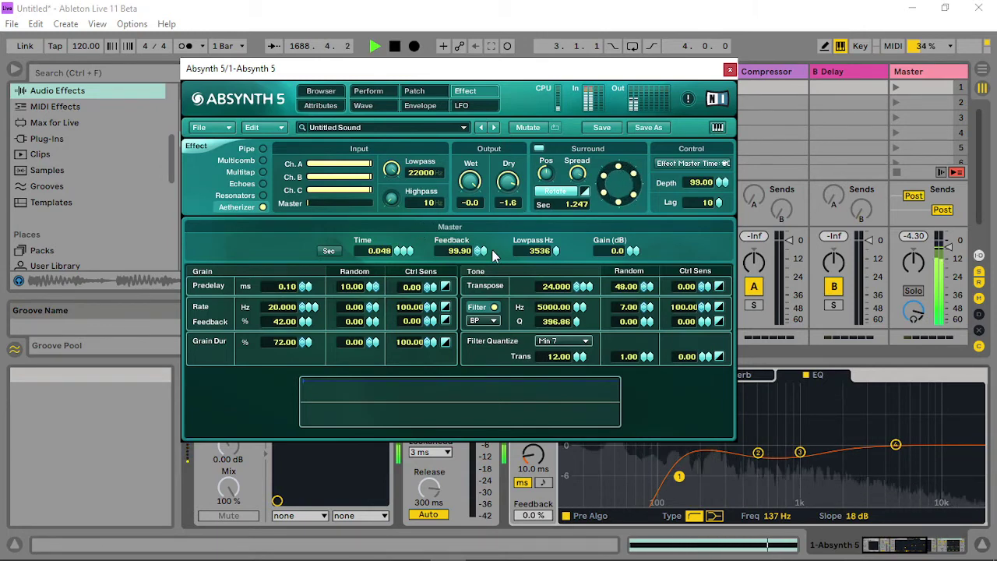
left_click_drag(428, 287, 437, 208)
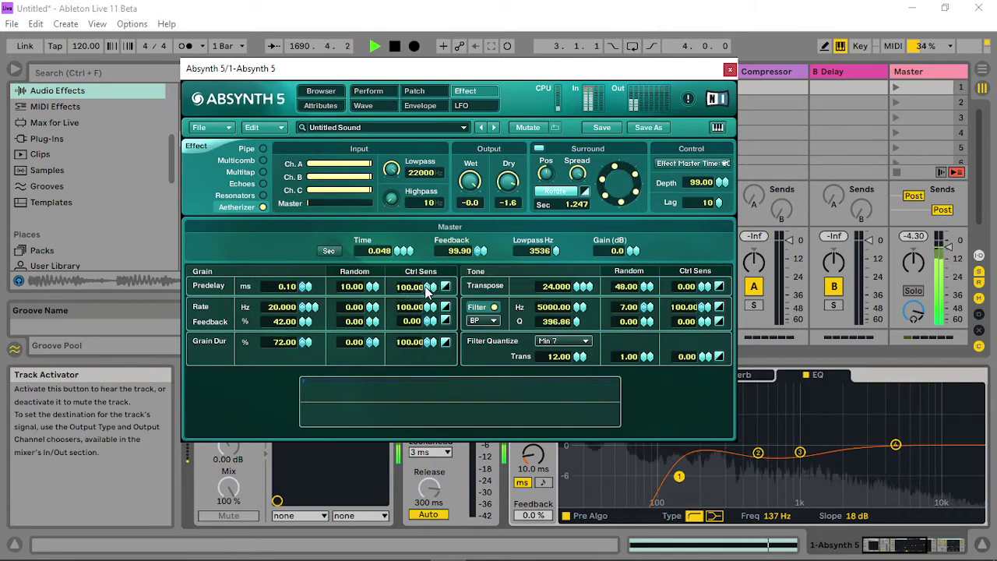
left_click_drag(426, 292, 441, 400)
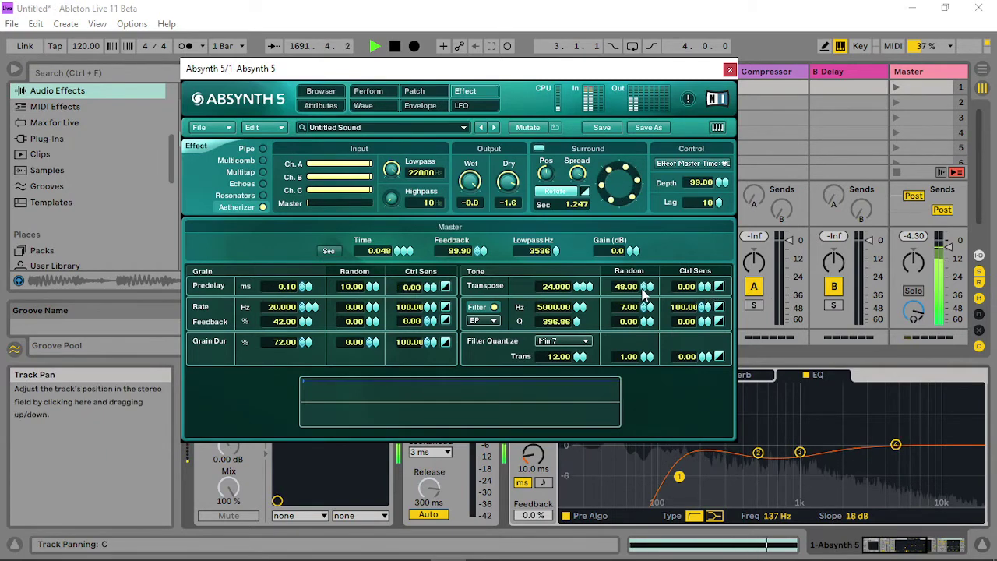
- Set the Aetherizer's transpose to 12.000 and filter frequency to 1984.26 Hz, and assign Audio Mod B to the filter frequency
left_click_drag(581, 287, 577, 320)
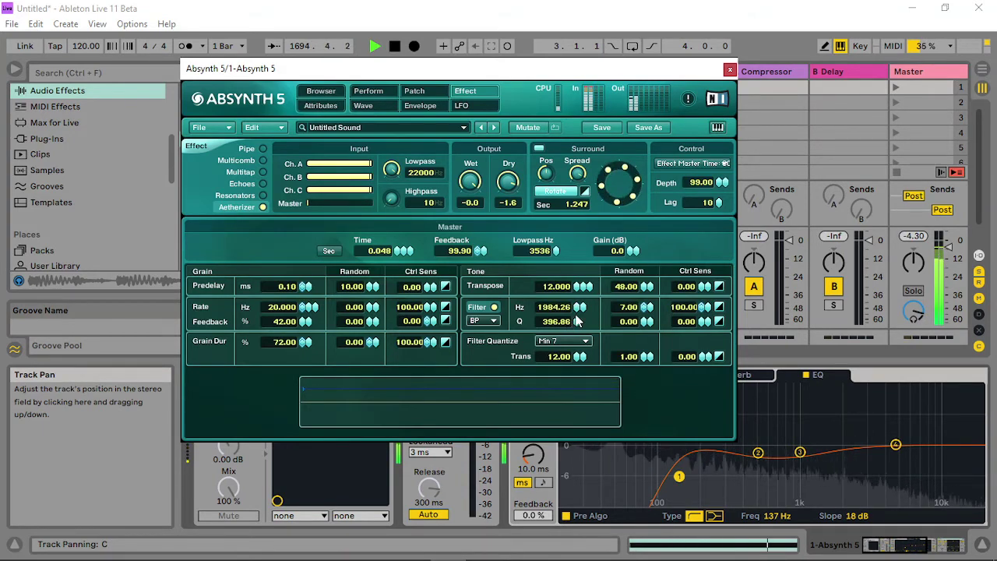
right_click(577, 321)
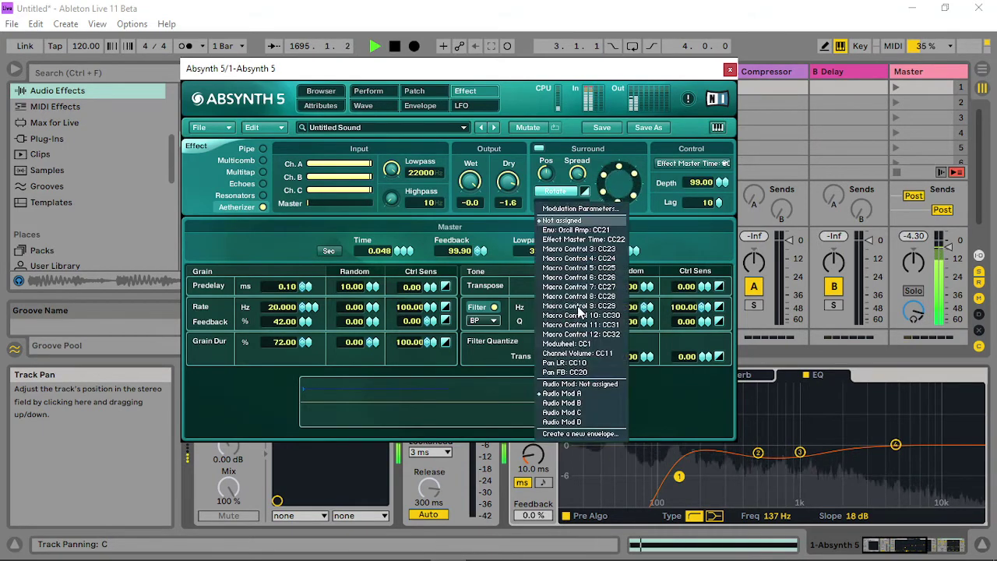
left_click(577, 403)
left_click(405, 91)
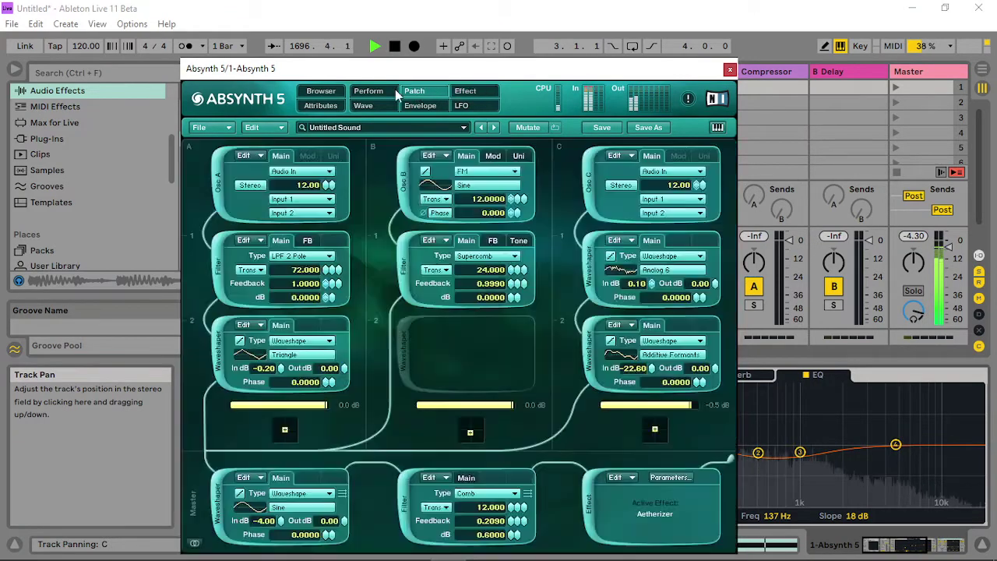
- For audio mod group B, try Oscil B as the modulation source, restore Oscil A and set the gain to -14.50 dB
left_click(369, 91)
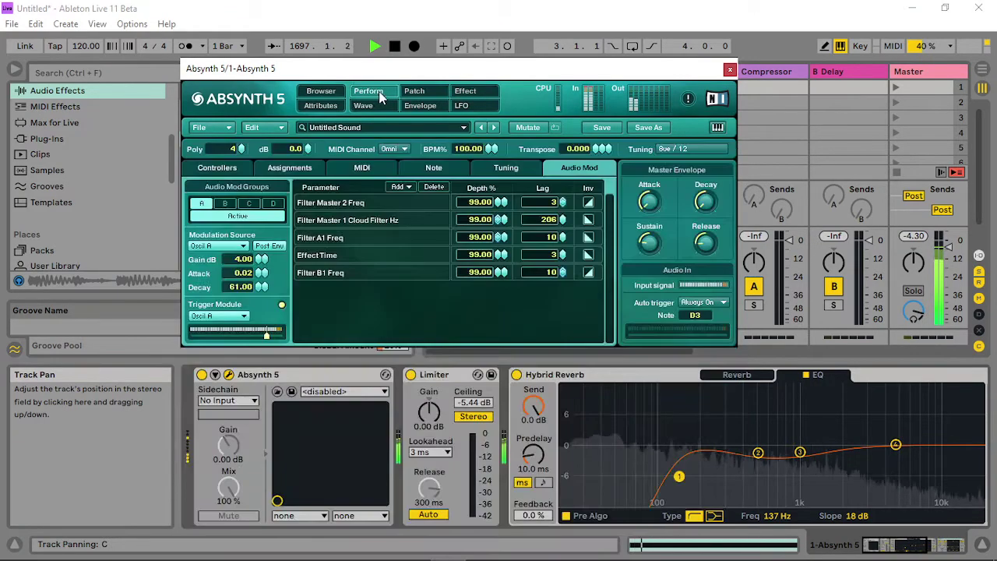
left_click(227, 204)
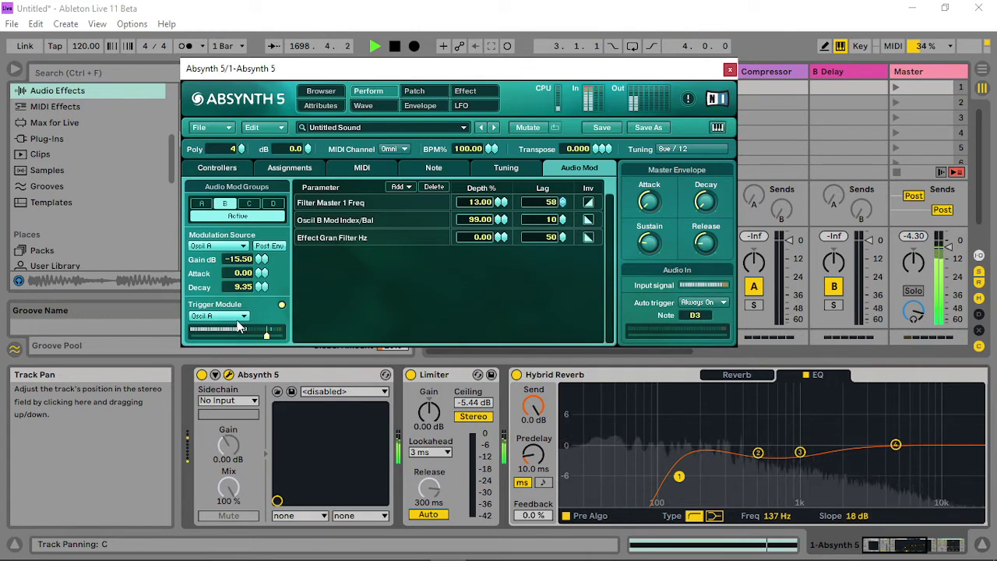
left_click(235, 246)
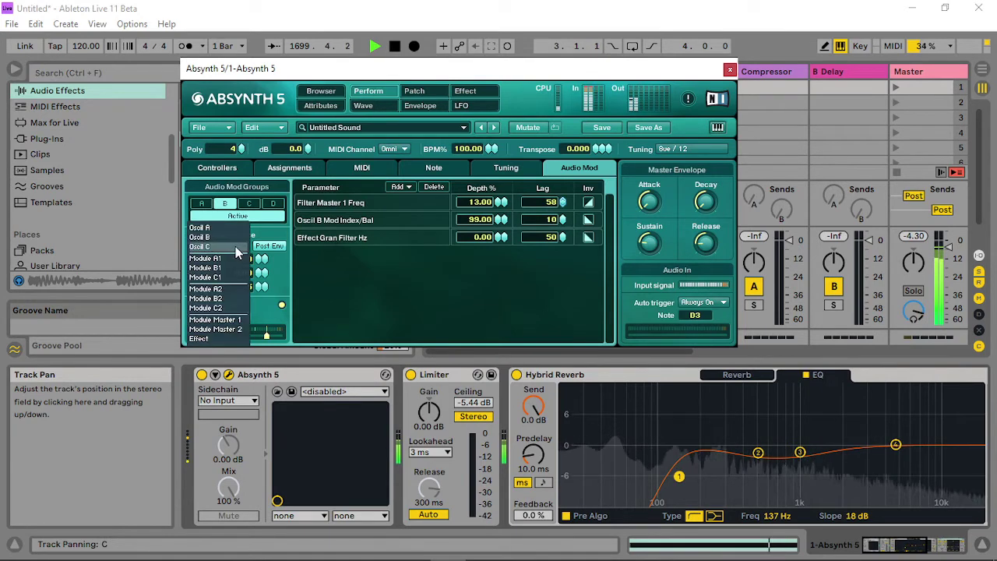
left_click(226, 237)
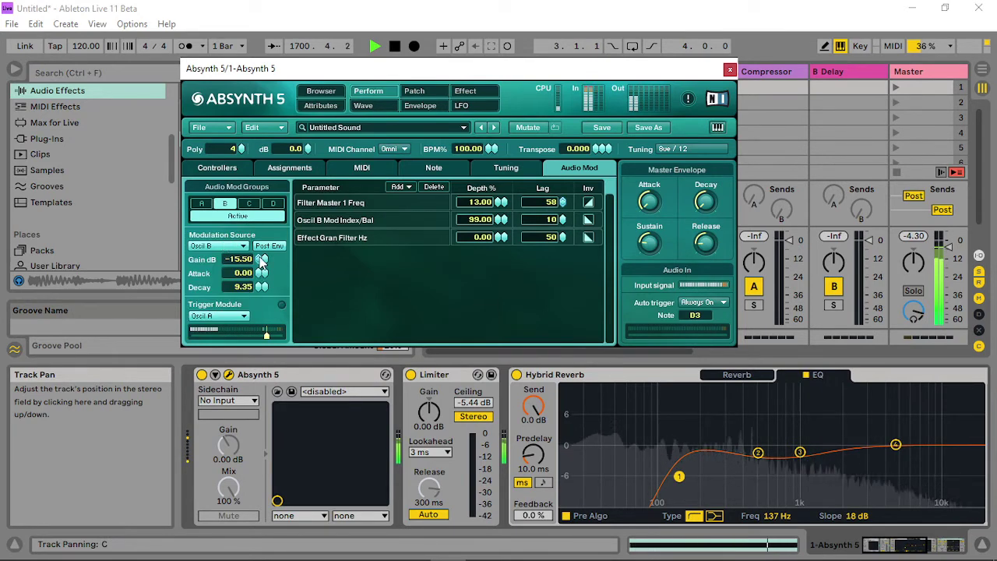
left_click_drag(260, 260, 298, 281)
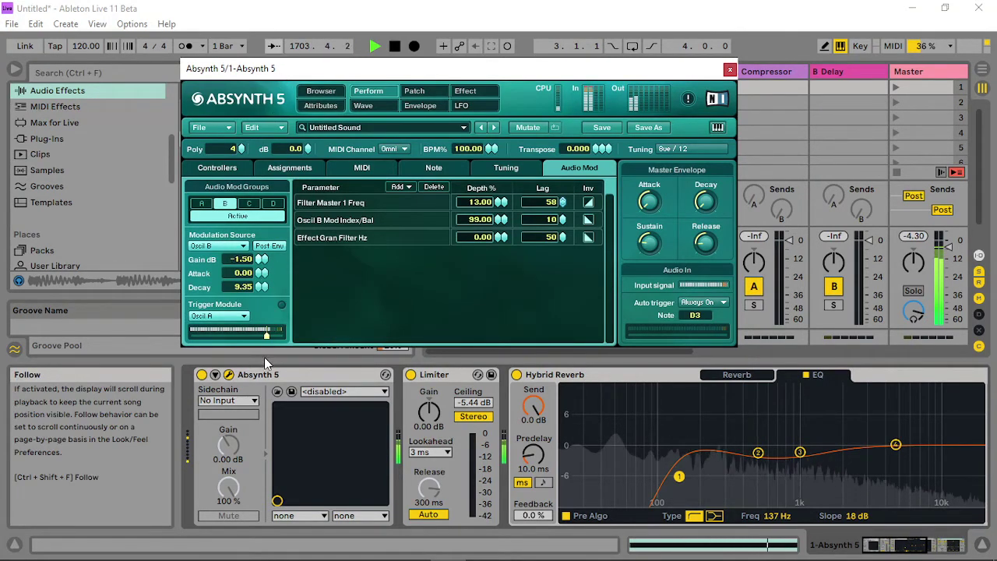
left_click(230, 246)
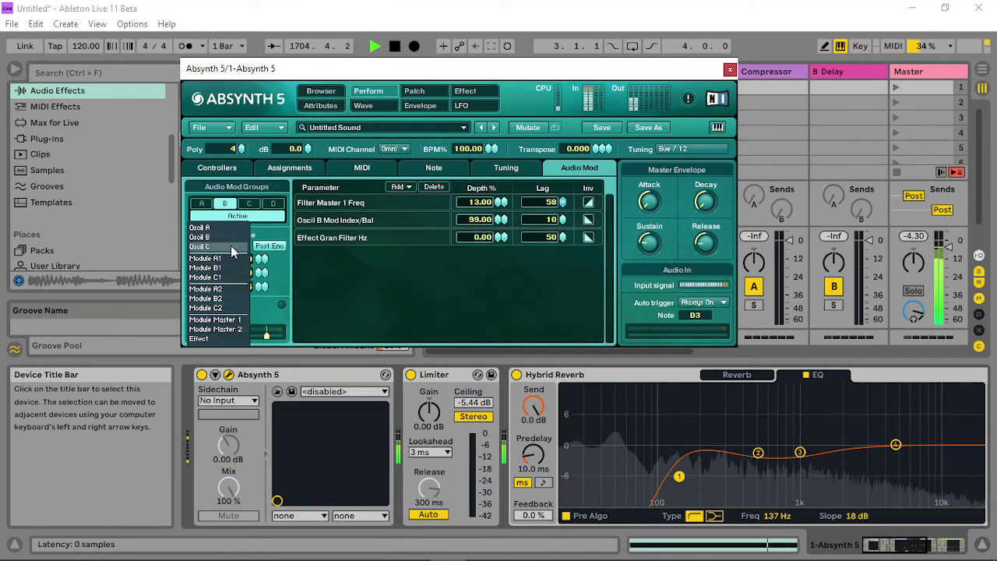
left_click(220, 227)
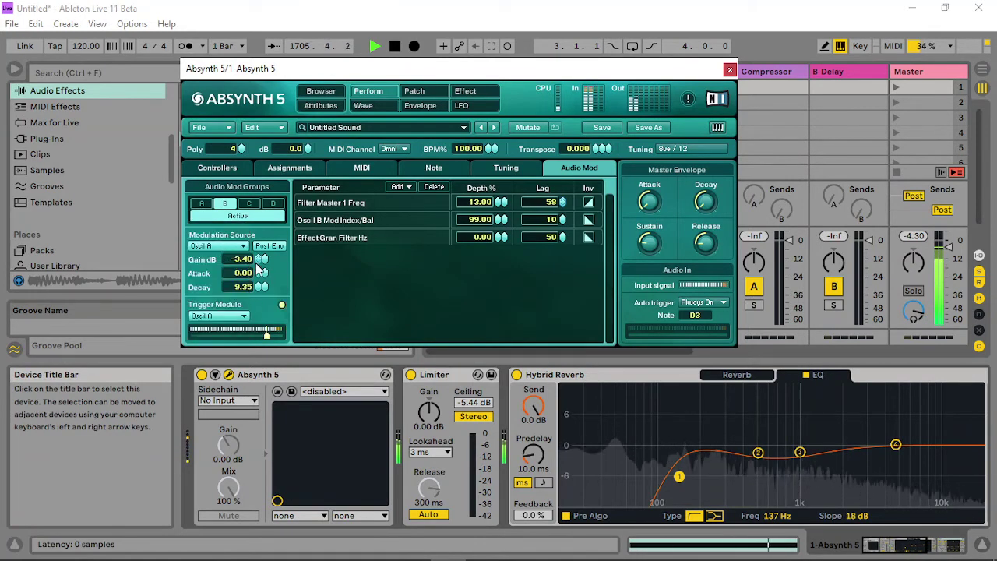
left_click_drag(259, 266, 263, 332)
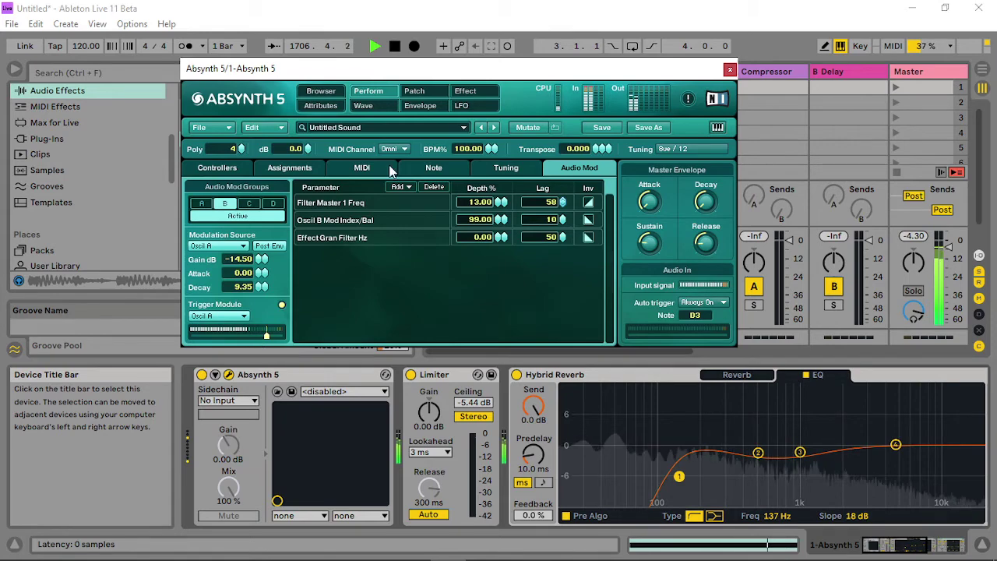
- Set the Aetherizer's grain duration to 60.00 %, transpose to 24.000 and filter frequency to 8408.97 Hz
left_click(471, 94)
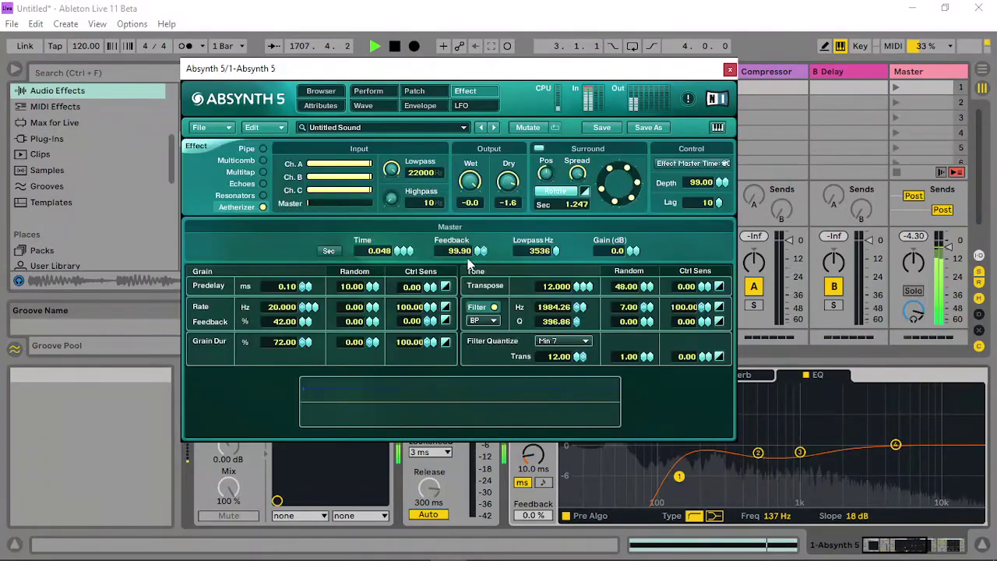
mouse_move(580, 307)
left_mouse_down()
mouse_move(597, 288)
mouse_move(580, 294)
mouse_move(579, 312)
left_mouse_up()
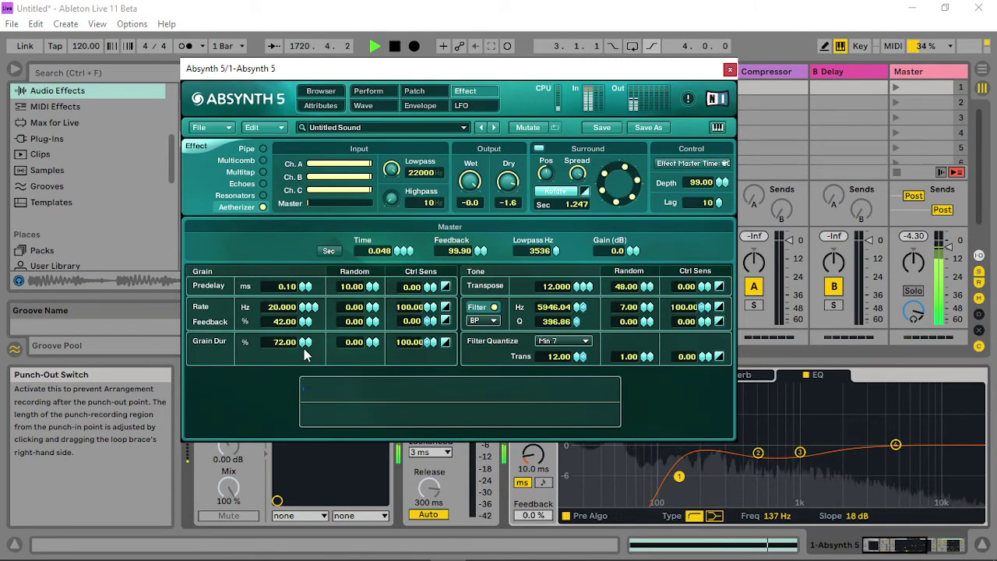
left_click_drag(303, 345, 303, 339)
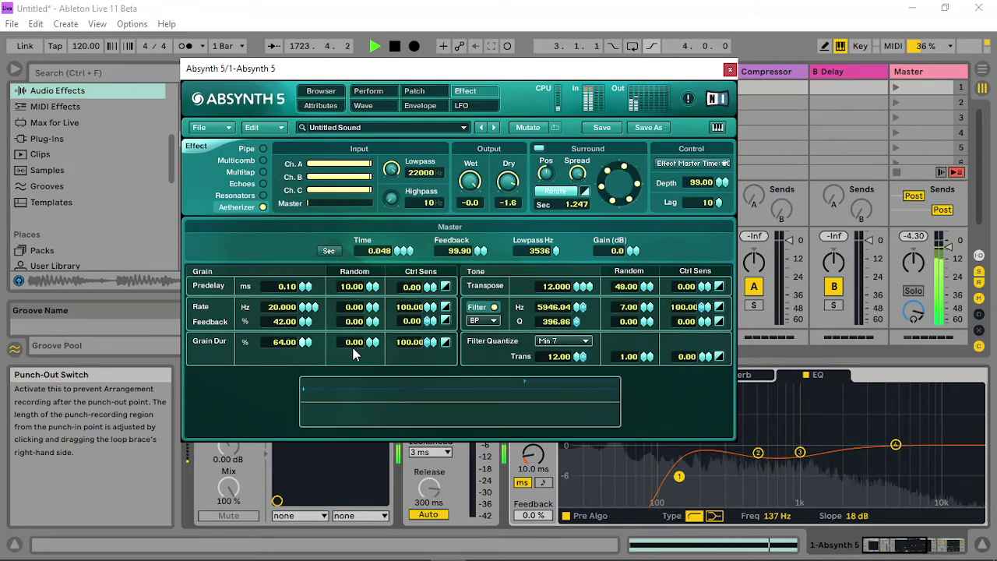
left_click(584, 285)
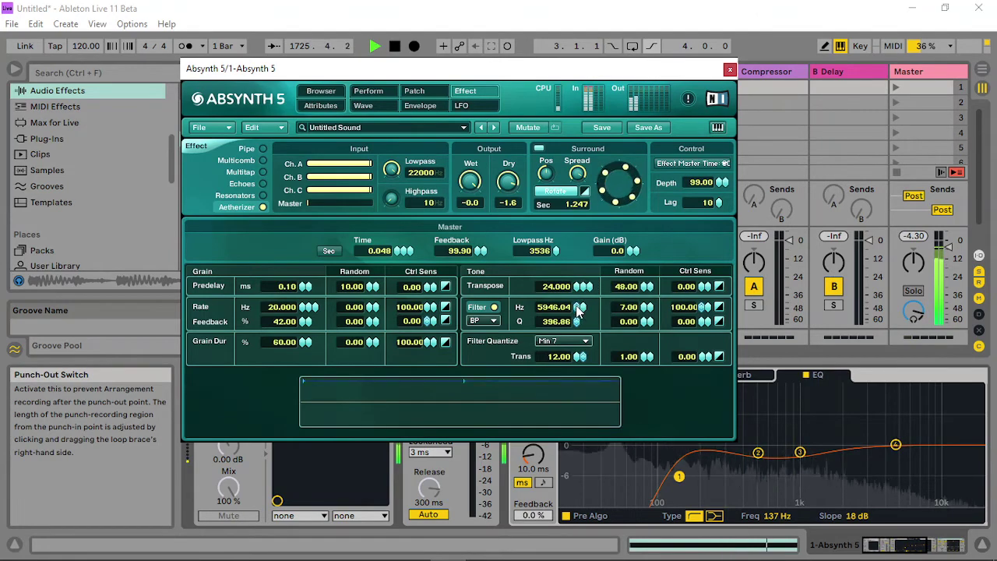
left_click_drag(578, 307, 587, 305)
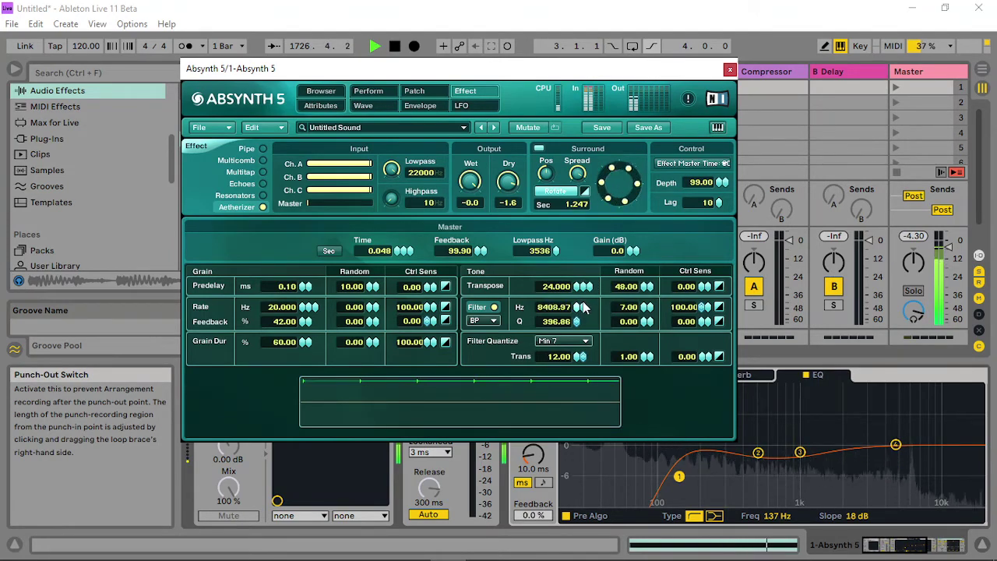
- Set the audio input trigger note to G2 and lower the modulation source gain of audio mod group A to -13.40 dB
left_click(369, 90)
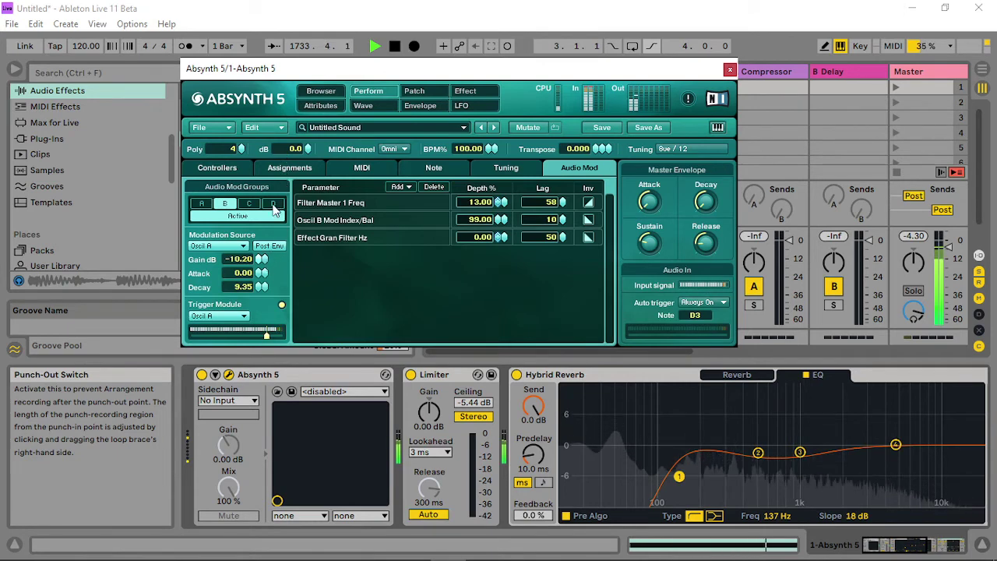
left_click(204, 206)
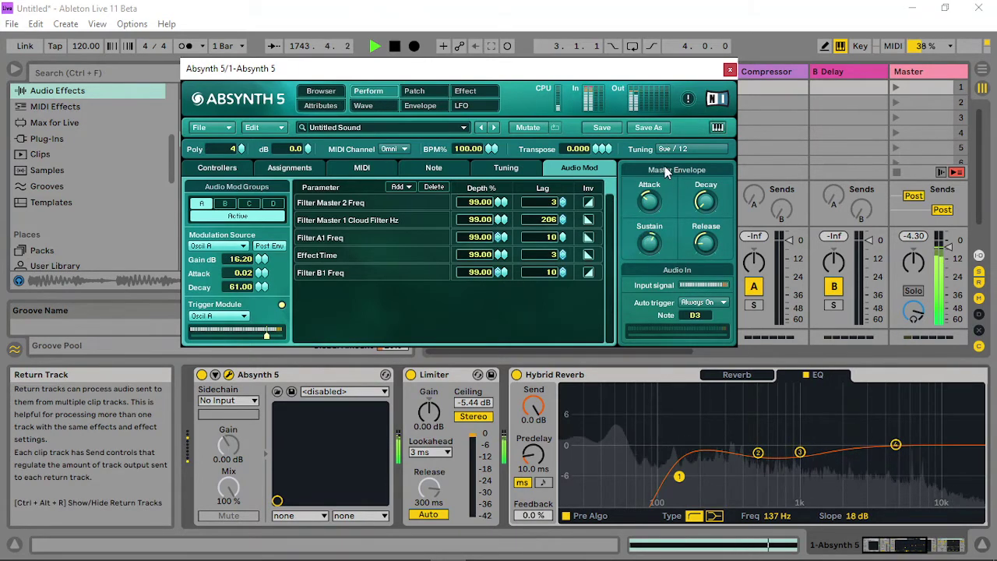
left_click_drag(707, 312, 702, 342)
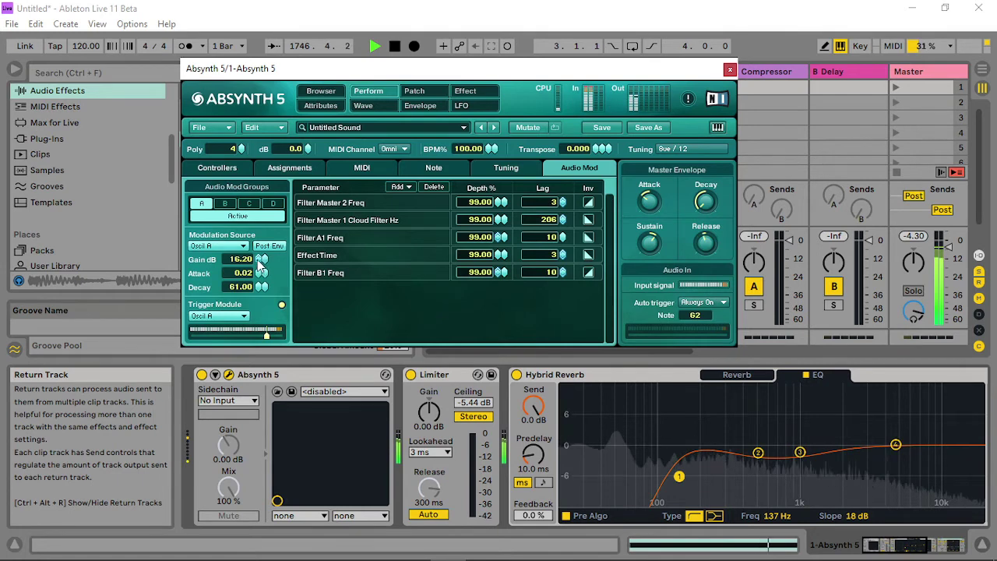
left_click_drag(261, 265, 257, 368)
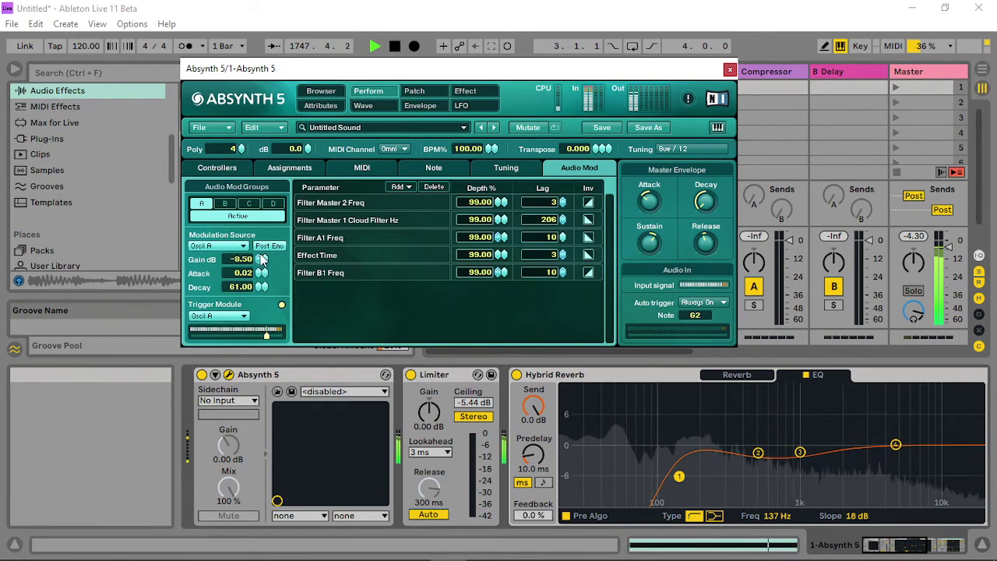
left_click_drag(261, 256, 257, 326)
left_click_drag(260, 259, 262, 298)
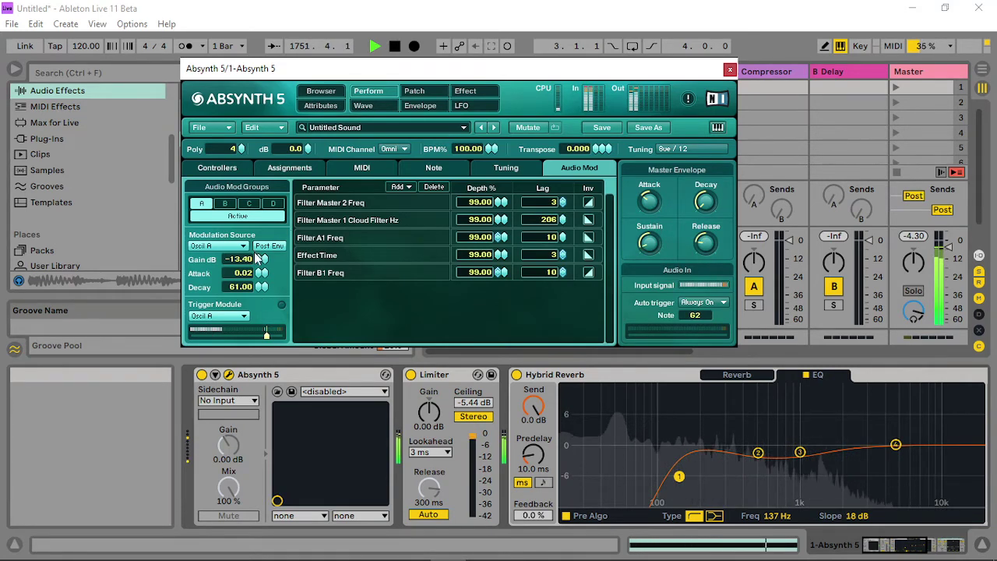
- Set the attack of audio mod group A to 99.00 and its modulation source gain to 9.10 dB
left_click_drag(260, 274, 270, 205)
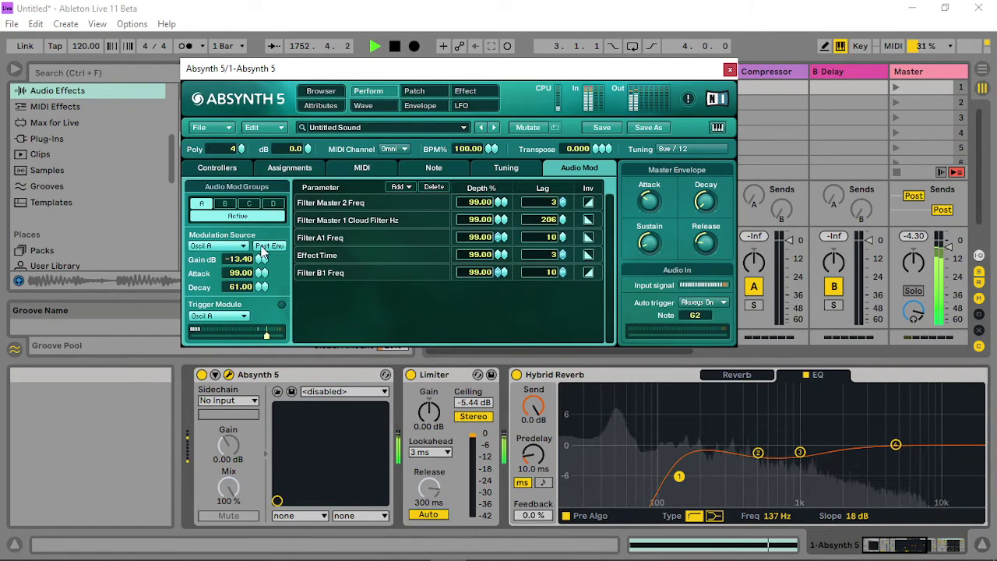
left_click_drag(261, 247, 272, 144)
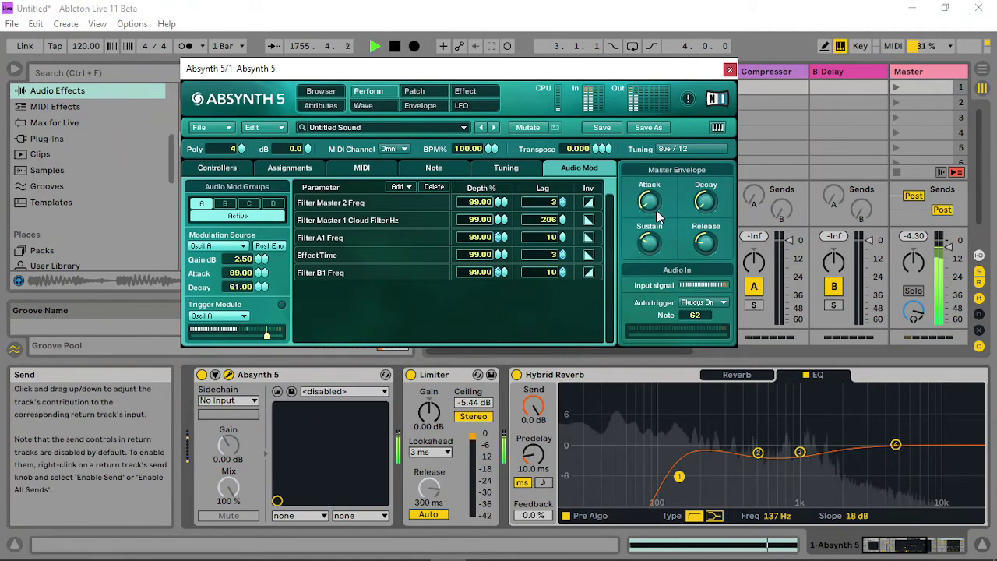
left_click_drag(259, 265, 243, 204)
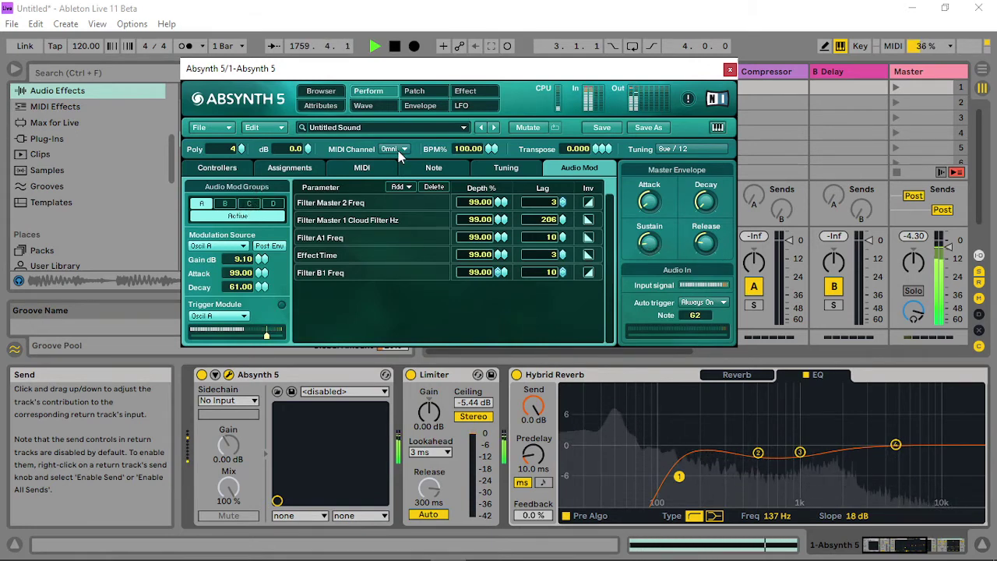
- Set the Aetherizer's grain rate to 50.397 Hz and its master time to 0.060
left_click(460, 91)
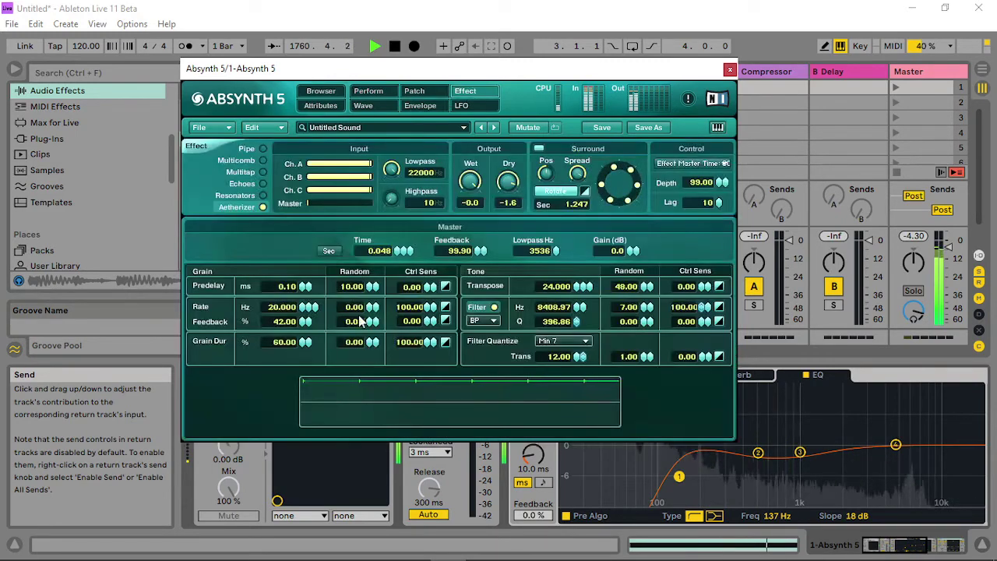
left_click_drag(301, 314, 309, 305)
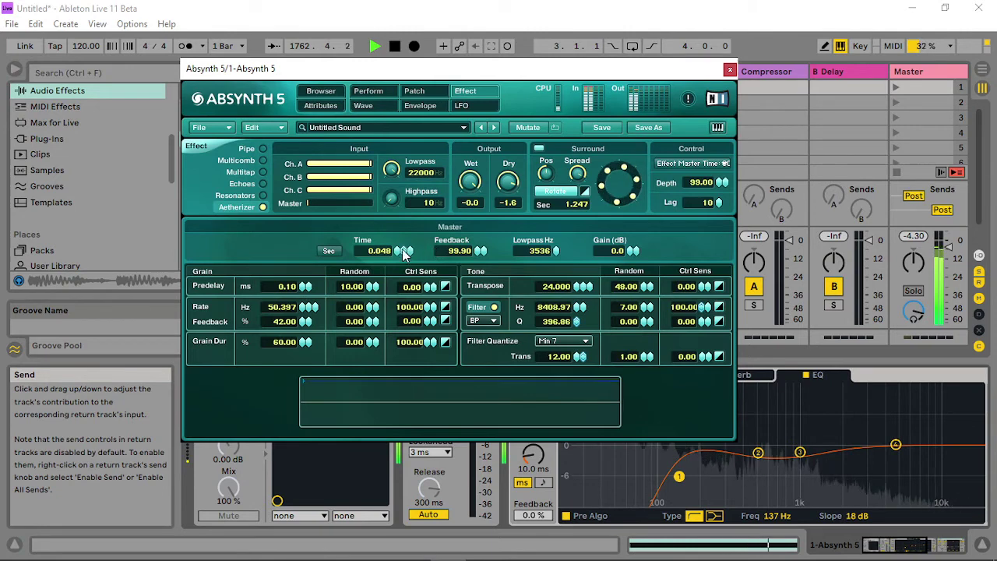
left_click_drag(404, 251, 414, 249)
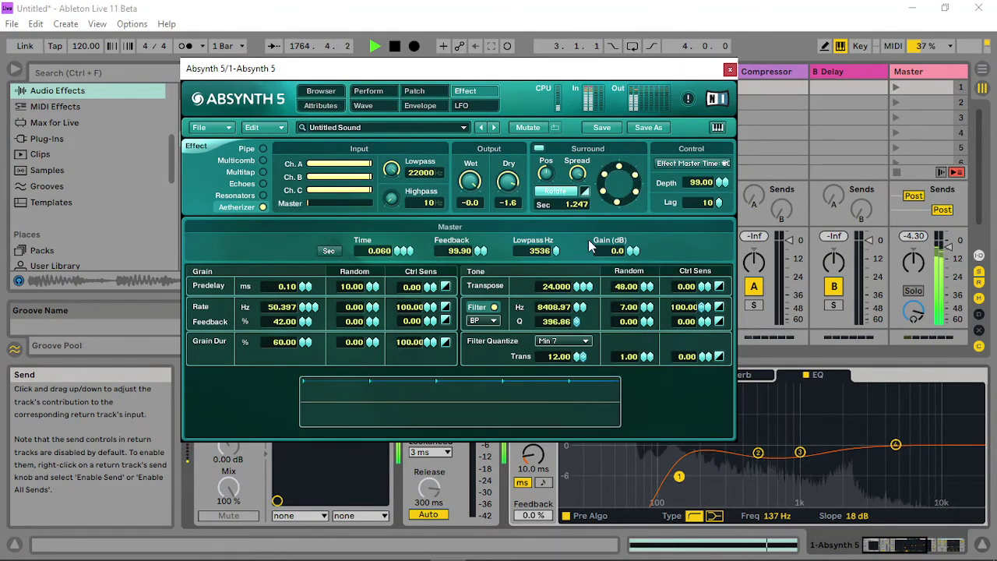
left_click_drag(632, 250, 642, 210)
- Relaunch the first scene of the Live set from the Master track
left_click(888, 99)
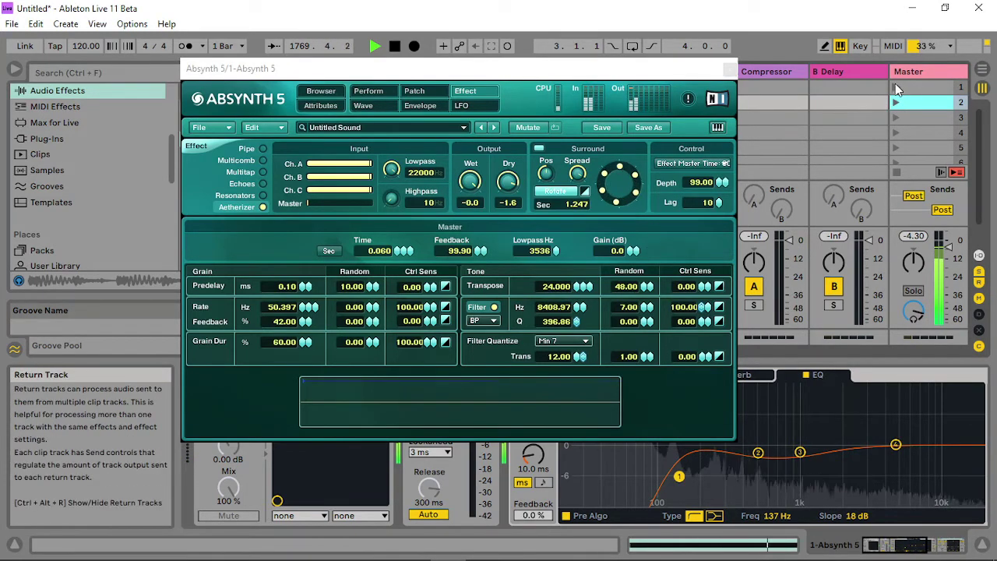
left_click(895, 86)
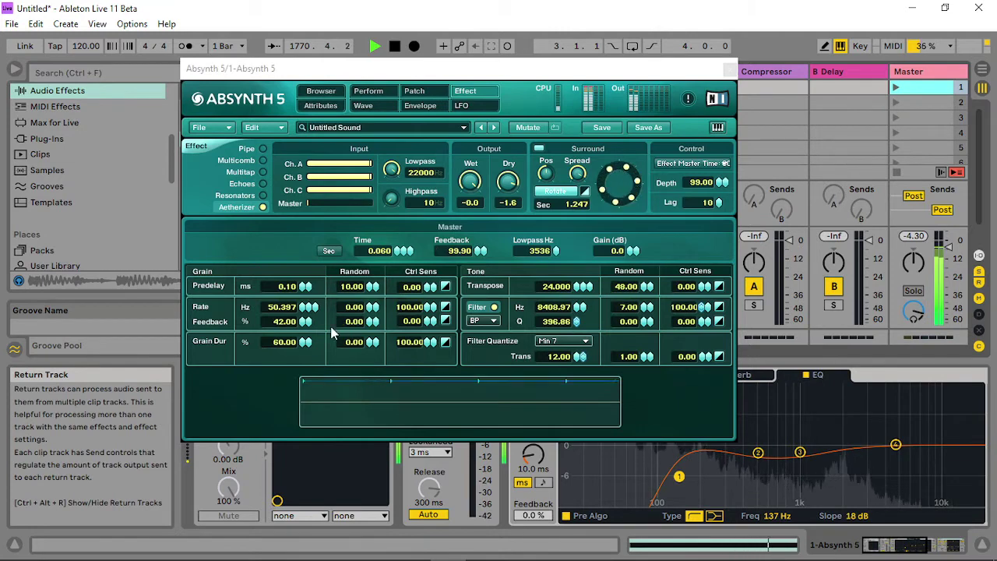
- Set the Aetherizer's grain rate to 20.000 Hz, grain duration to 12.00 % and filter frequency to 3968.51 Hz
left_click(301, 307)
mouse_move(302, 311)
left_mouse_down()
mouse_move(316, 294)
mouse_move(297, 359)
mouse_move(271, 370)
left_mouse_up()
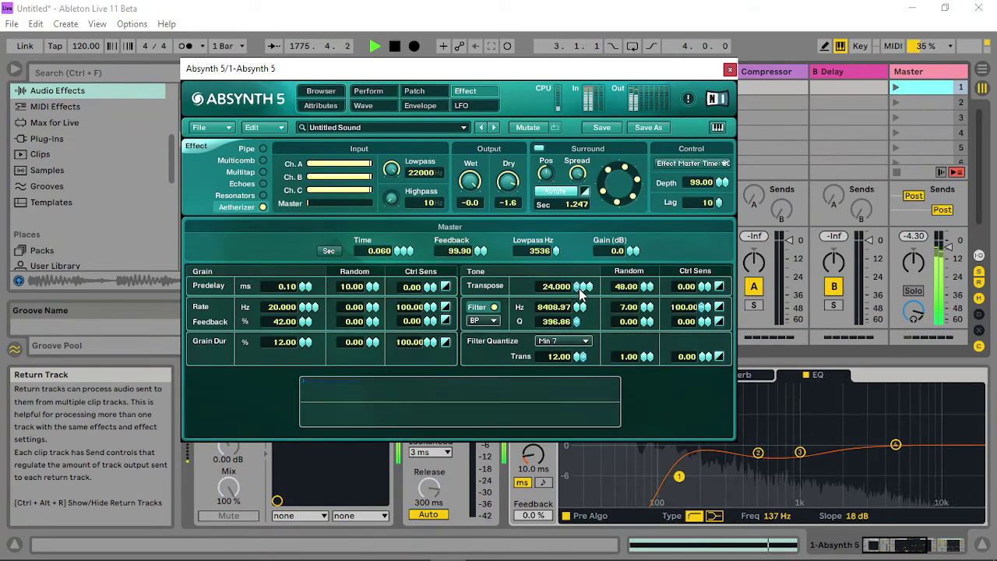
left_click_drag(579, 309, 543, 351)
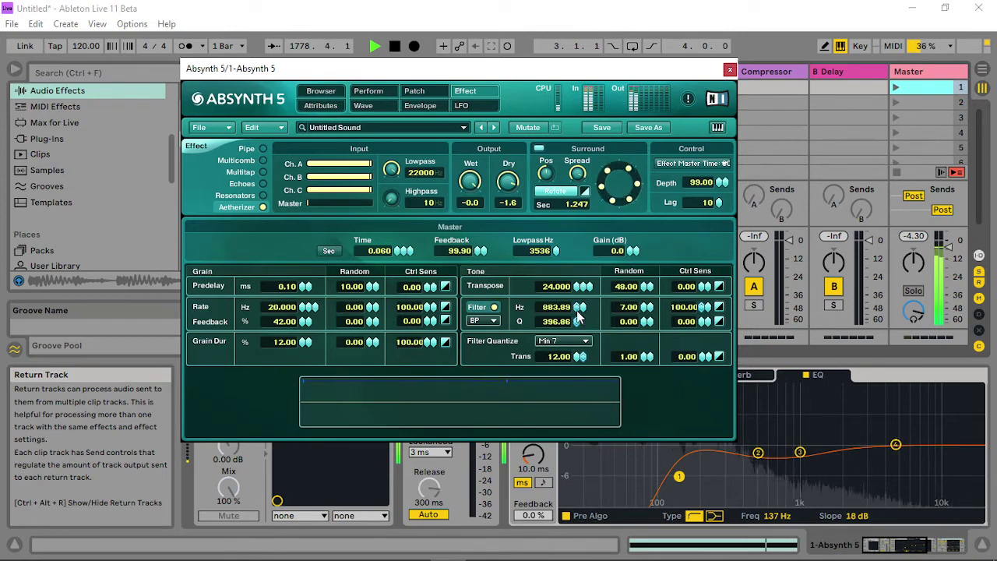
left_click_drag(582, 305, 598, 263)
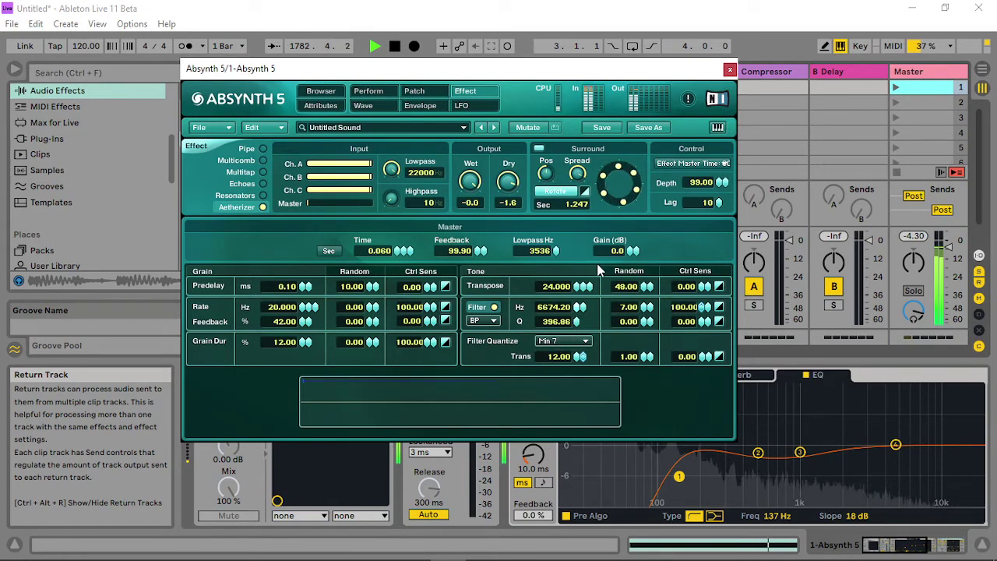
left_click_drag(578, 310, 578, 315)
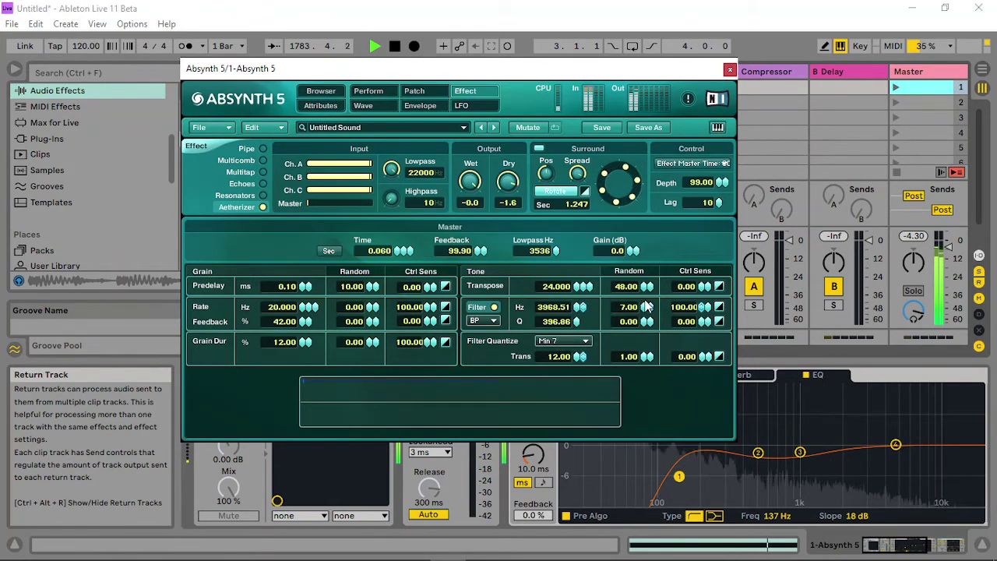
- Set the Aetherizer's filter frequency random to 50.00, filter quantize transposition random to 100.00, grain rate to 50.397 Hz and transpose to 12.000
left_click_drag(647, 312, 677, 285)
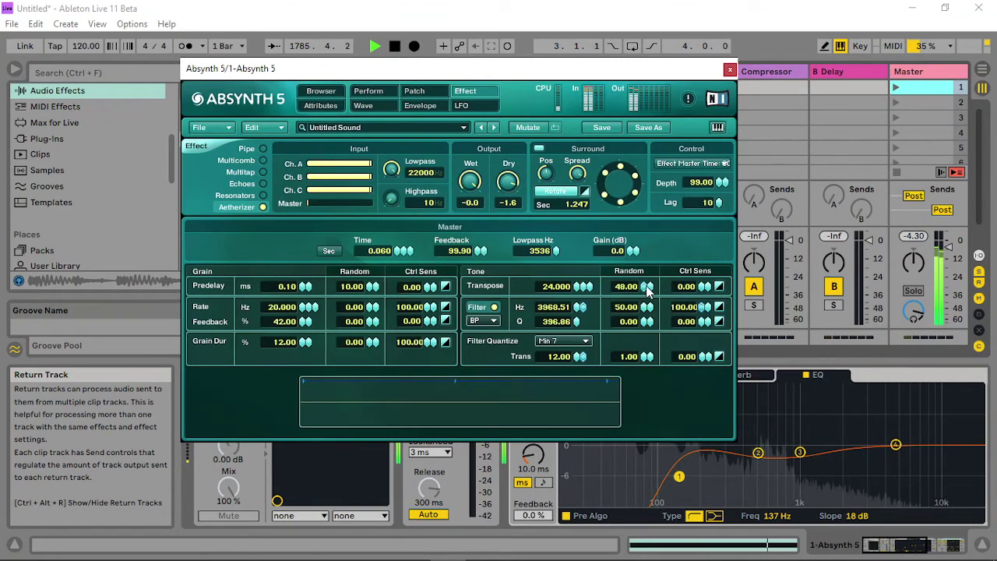
left_click(646, 360)
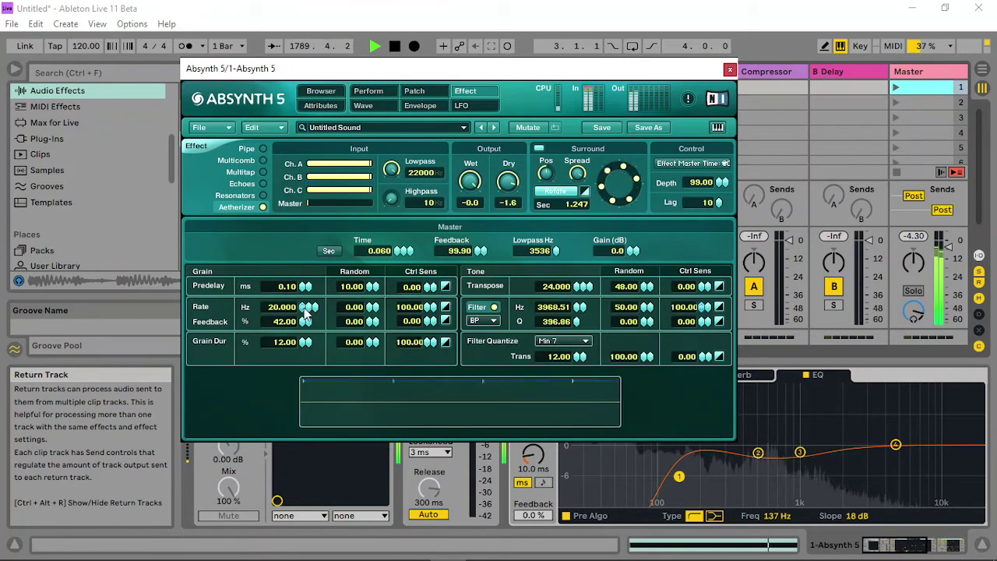
left_click_drag(304, 314, 326, 294)
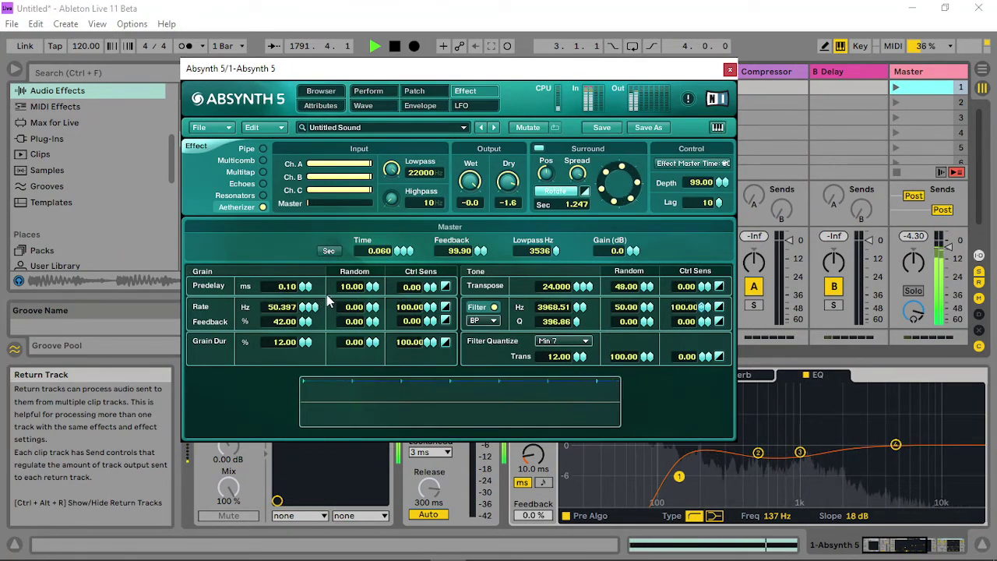
left_click_drag(580, 289, 585, 302)
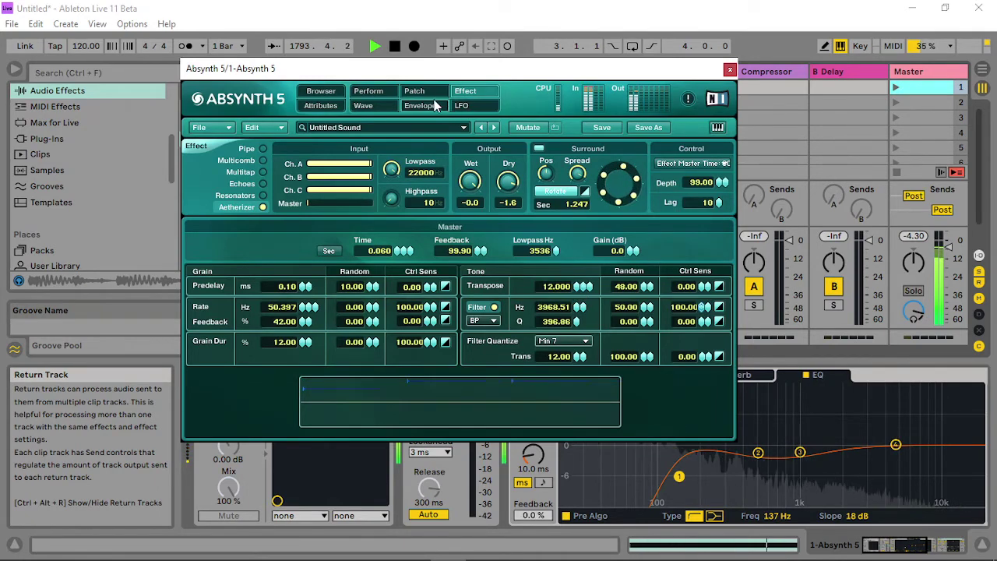
- Set the modulation source gain of audio mod group A to 10.90 dB
left_click(415, 91)
left_click(369, 92)
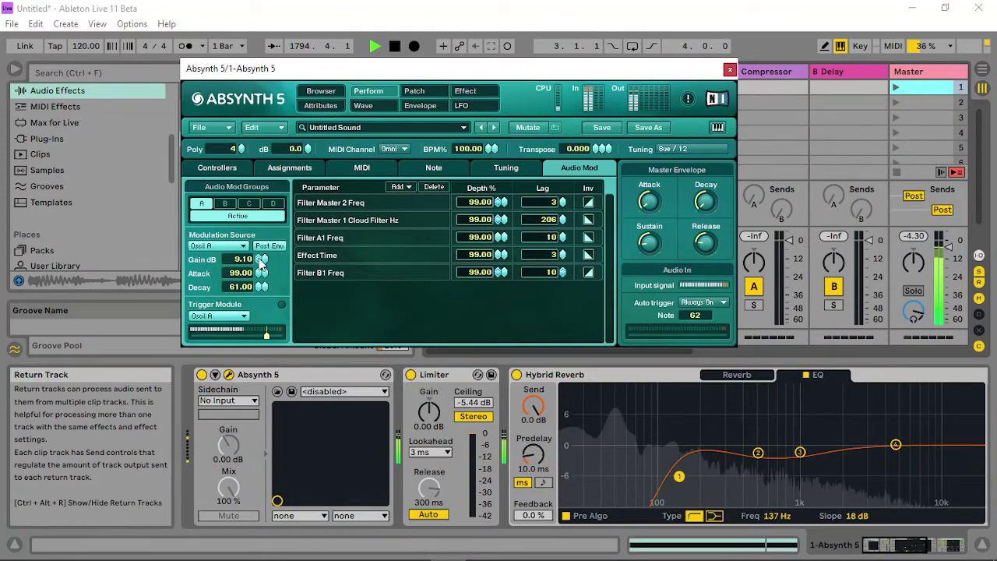
left_click_drag(261, 259, 260, 300)
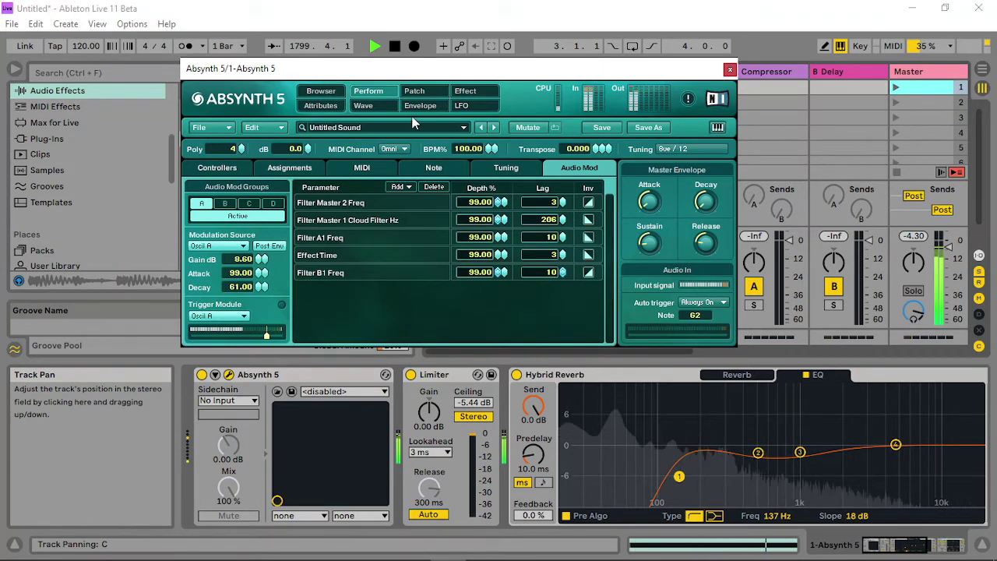
left_click_drag(264, 263, 264, 248)
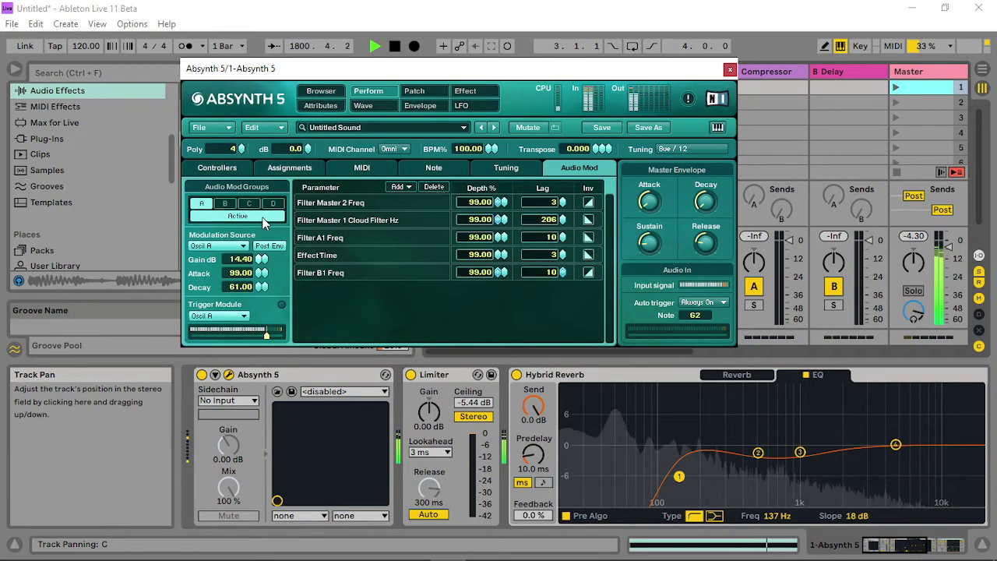
- Set channel A's Triangle waveshaper input to 6.70 dB and change the second master module from Comb to Waveshape
left_click(413, 92)
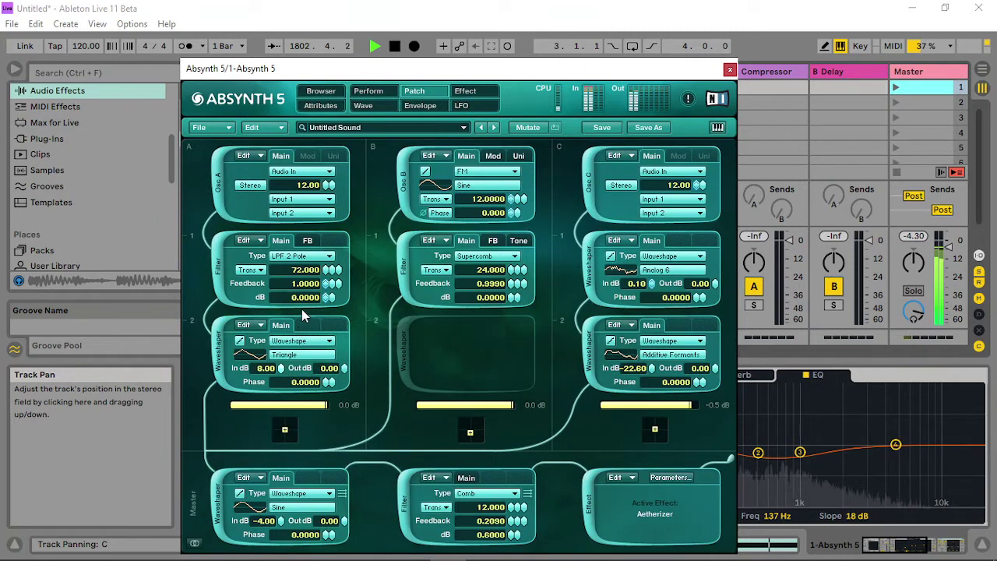
left_click_drag(302, 309, 300, 318)
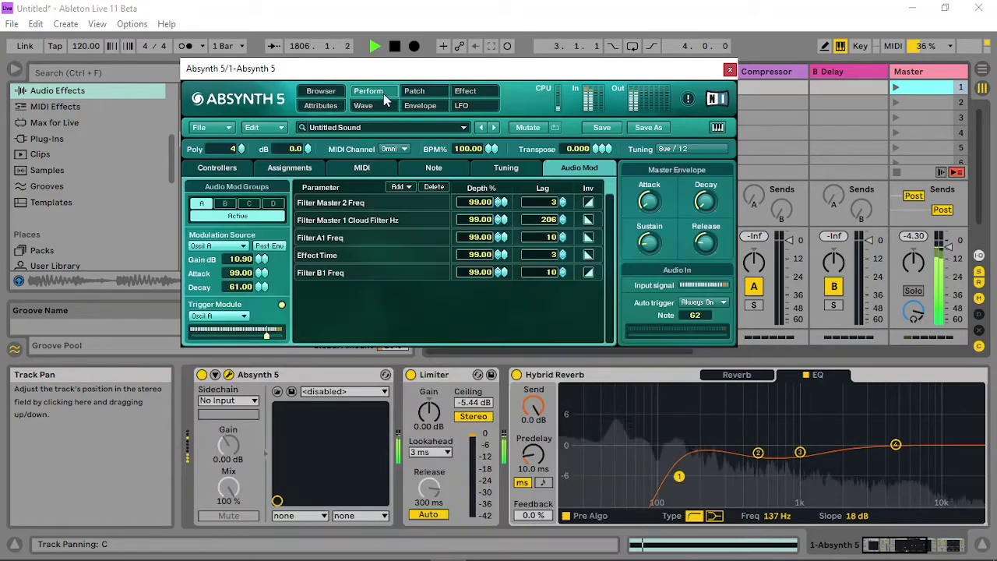
left_click(369, 91)
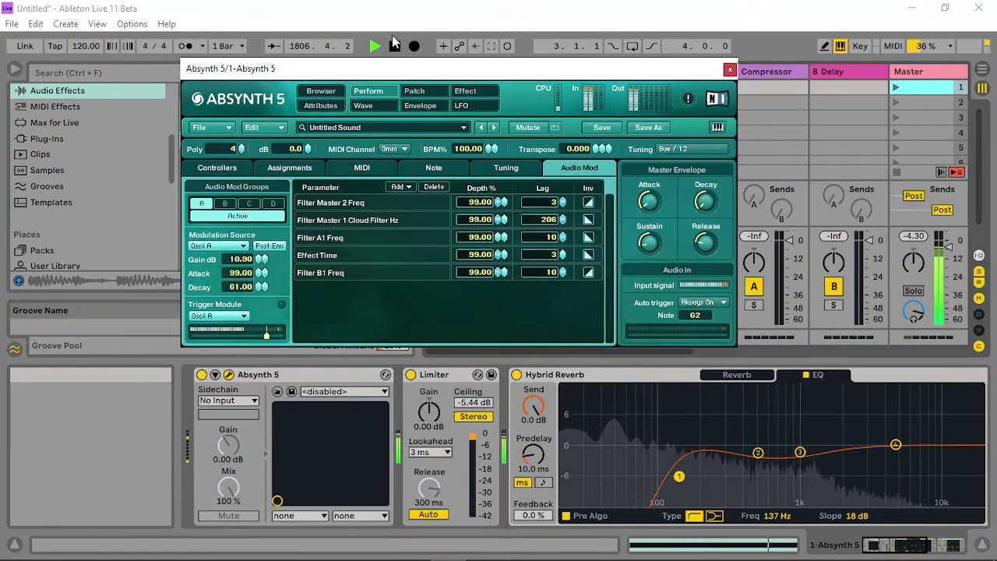
left_click(414, 91)
left_click(488, 495)
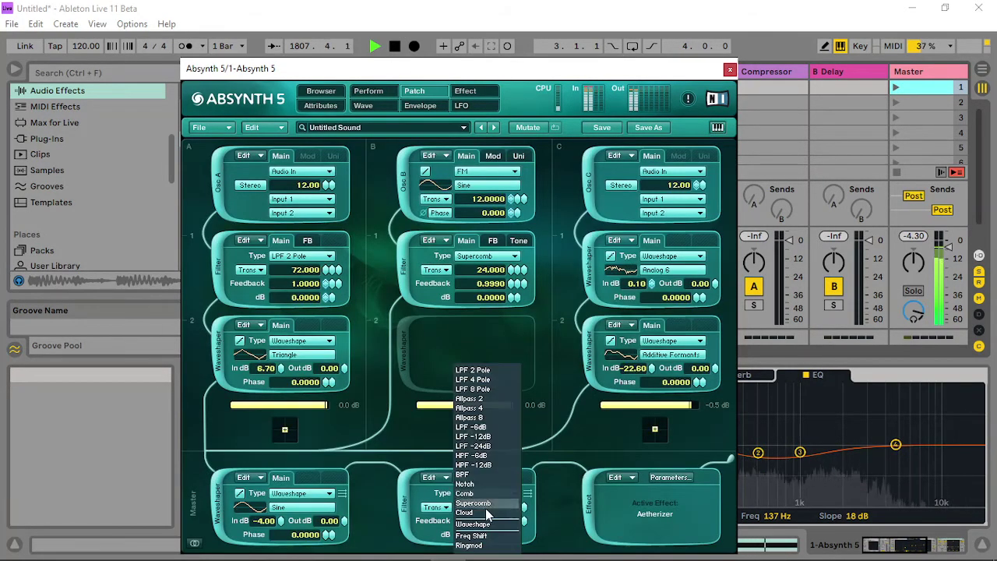
left_click(488, 532)
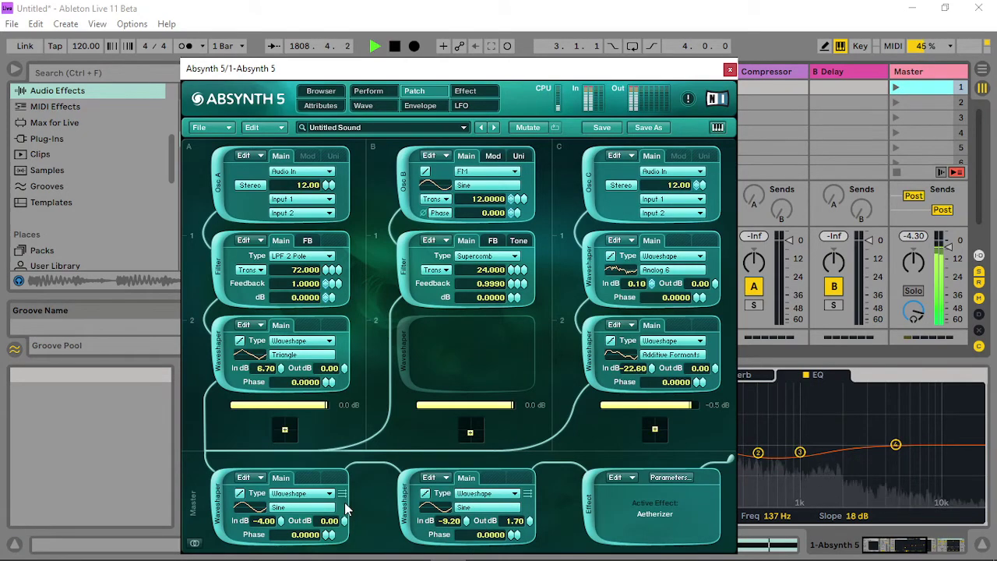
- Set the modulation source gain of audio mod group A to 11.20 dB
left_click(368, 91)
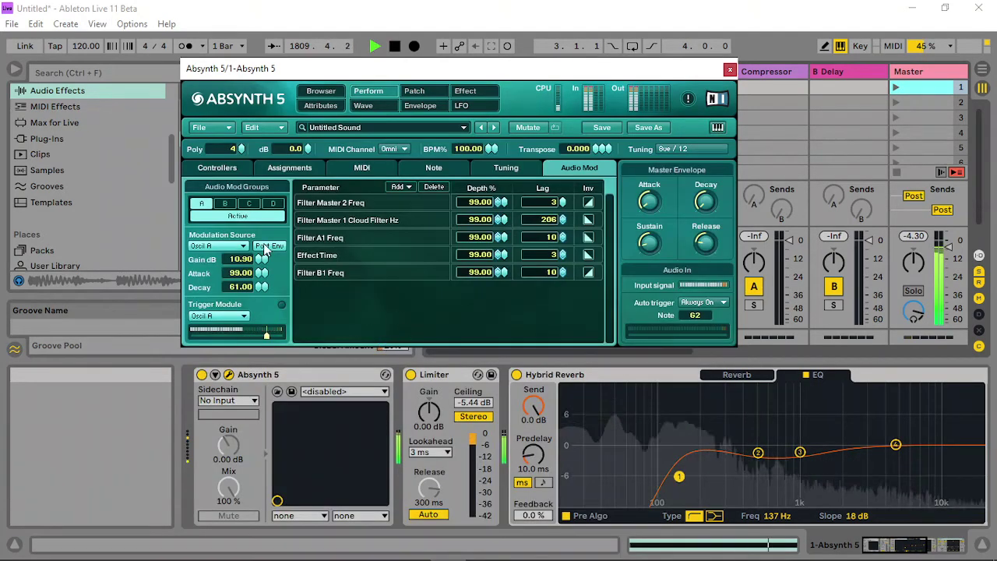
mouse_move(259, 260)
left_mouse_down()
mouse_move(251, 316)
mouse_move(265, 260)
left_mouse_up()
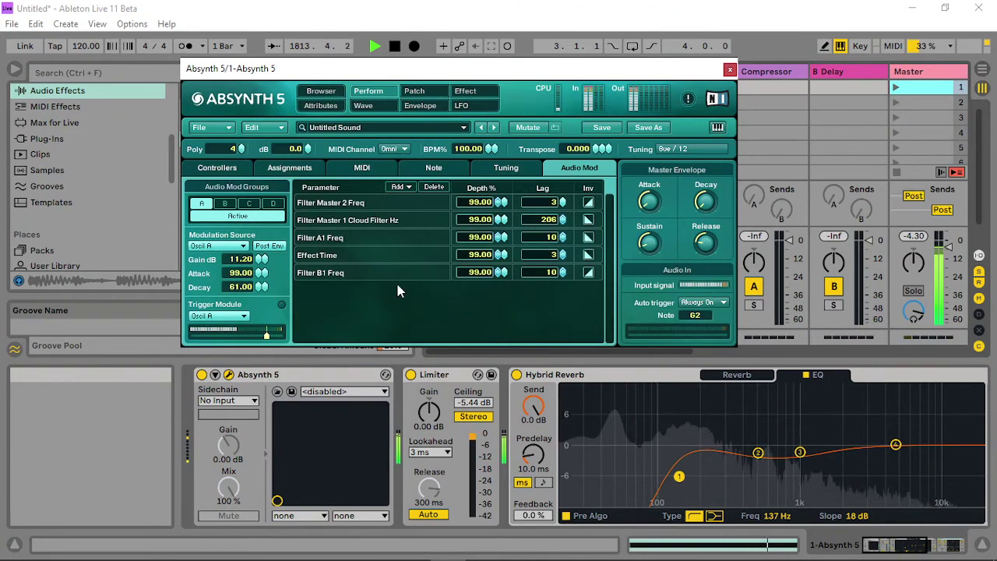
left_click_drag(256, 330, 270, 271)
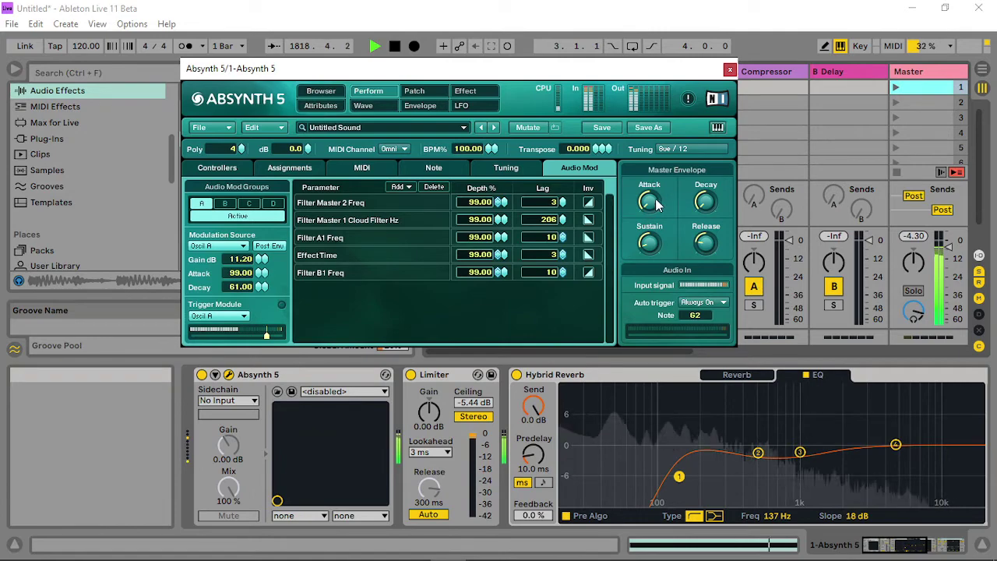
- Set channel A's filter feedback to 0.5000, channel B's Supercomb feedback to 0.9340 and channel C's Additive Formants waveshaper input to -24.30 dB
left_click(414, 91)
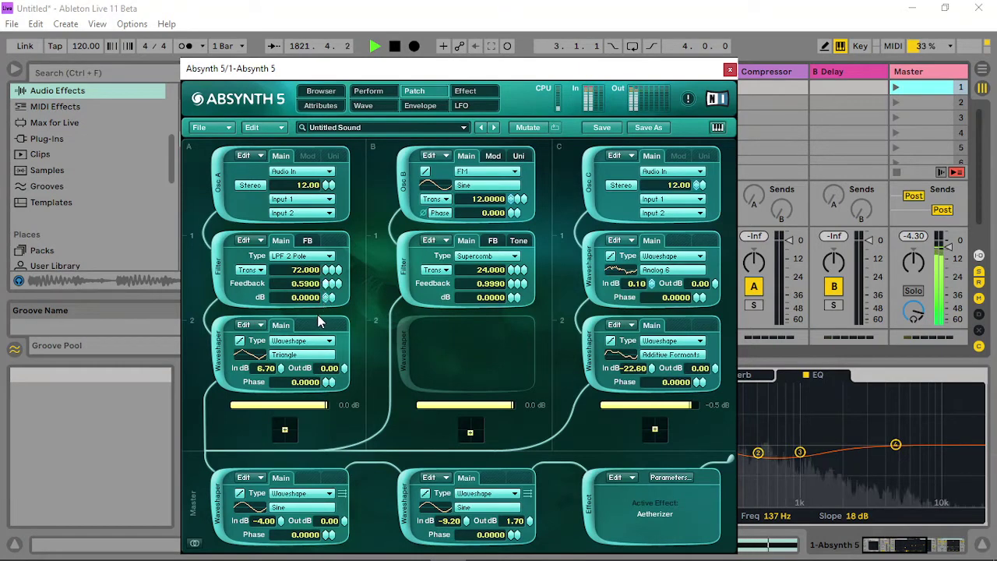
left_click_drag(313, 320, 309, 323)
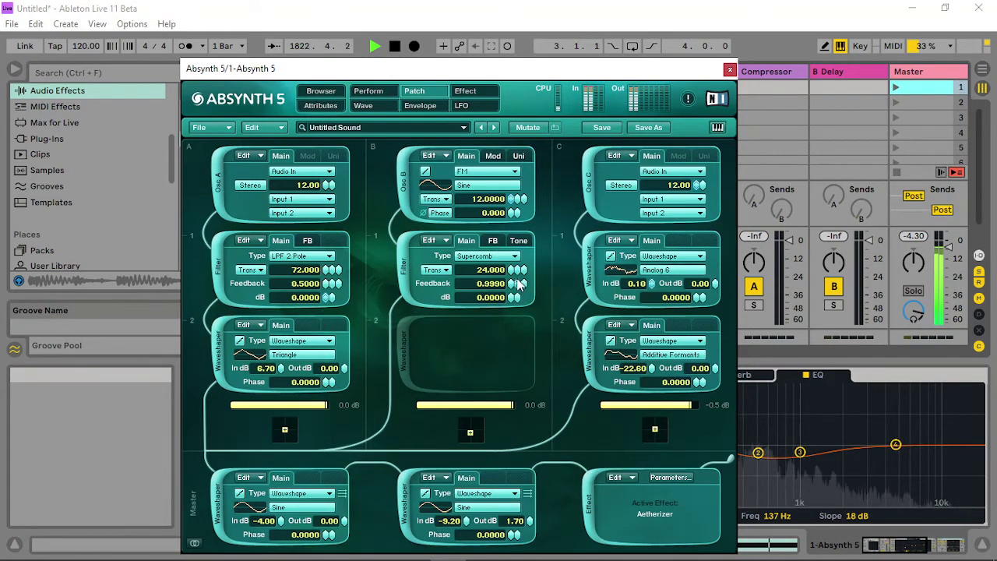
left_click_drag(511, 309, 510, 328)
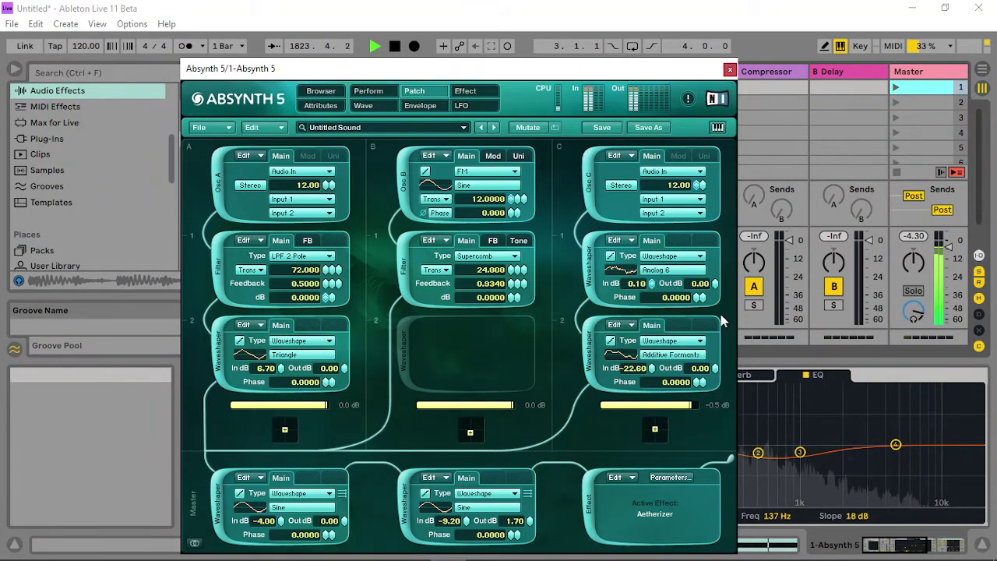
left_click_drag(653, 372, 664, 283)
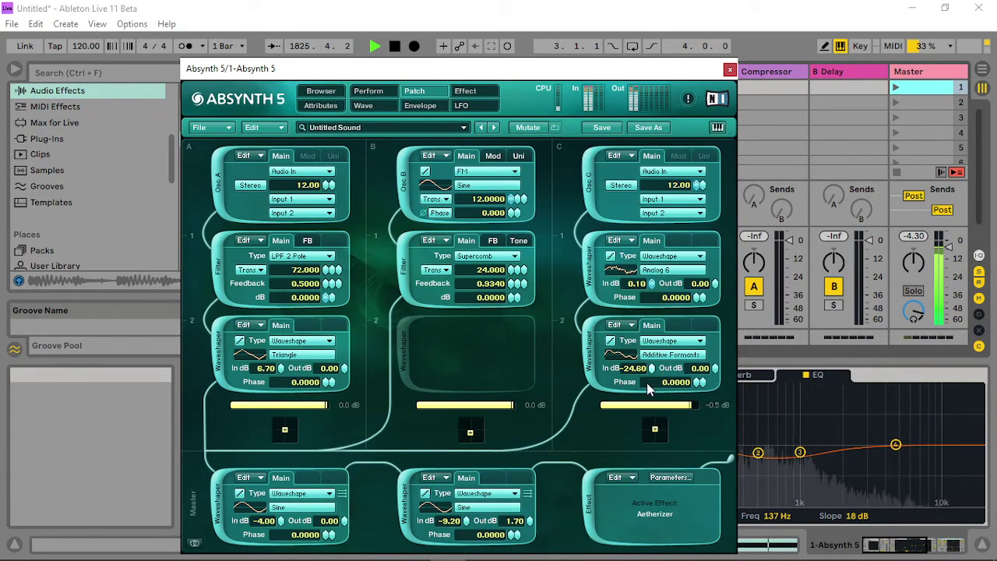
left_click_drag(646, 383, 650, 380)
- Audition the Saw_real wave in the second master waveshaper and go back to Sine
left_click(471, 510)
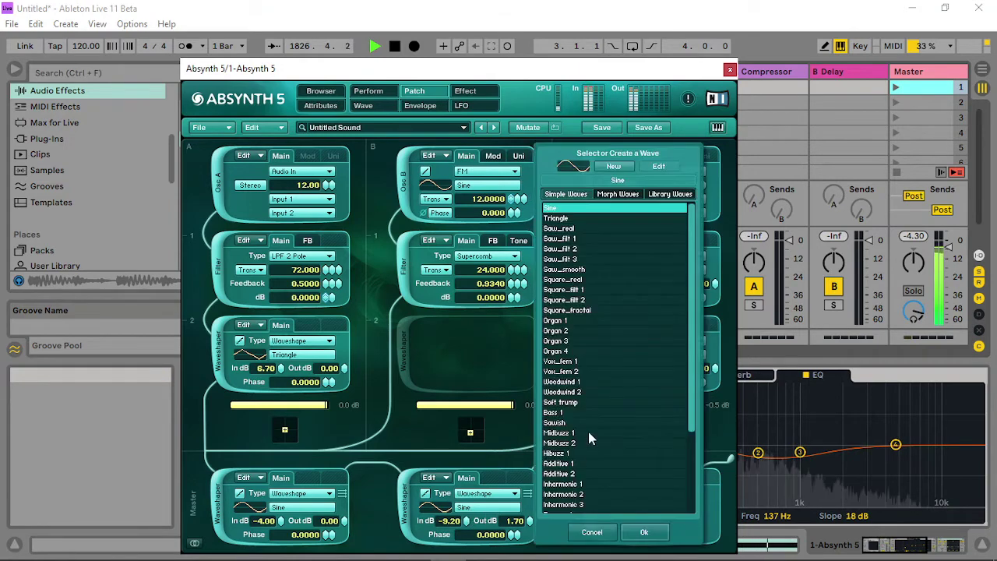
left_click(588, 422)
left_click(571, 230)
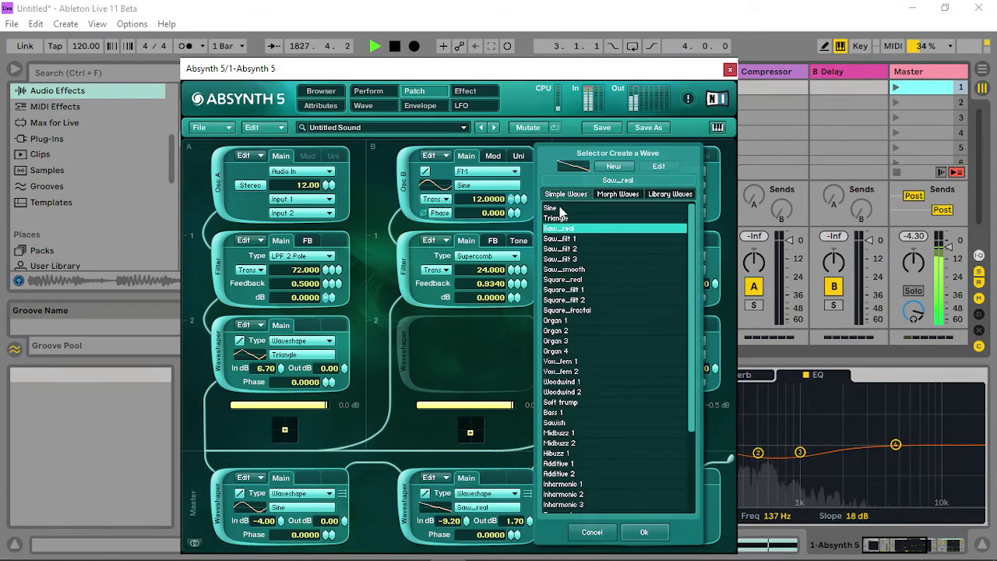
left_click(560, 208)
left_click(644, 534)
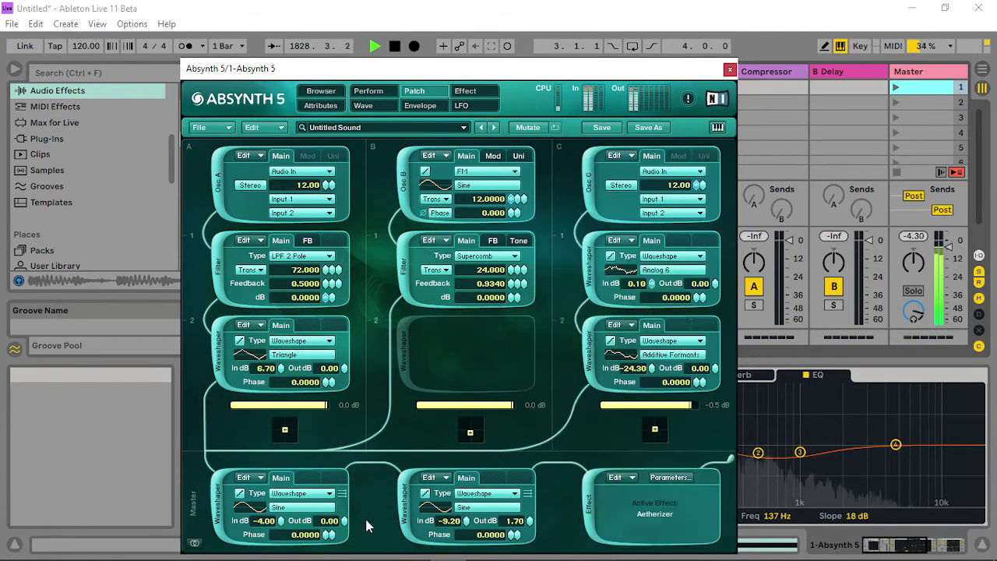
- Change the first master module from Waveshape to a Comb filter and set its feedback to 0.7500
left_click(308, 496)
left_click(308, 505)
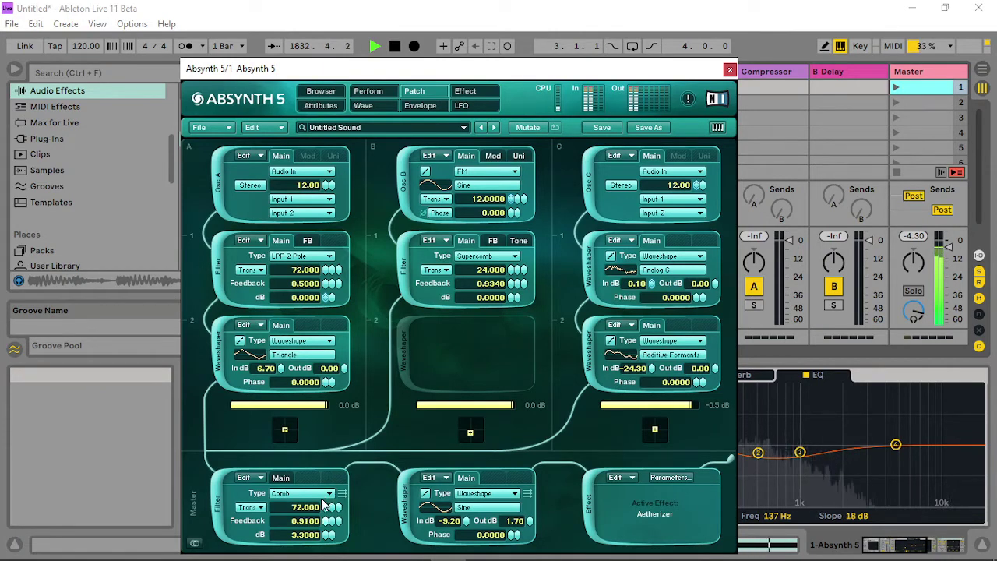
left_click_drag(323, 505, 326, 532)
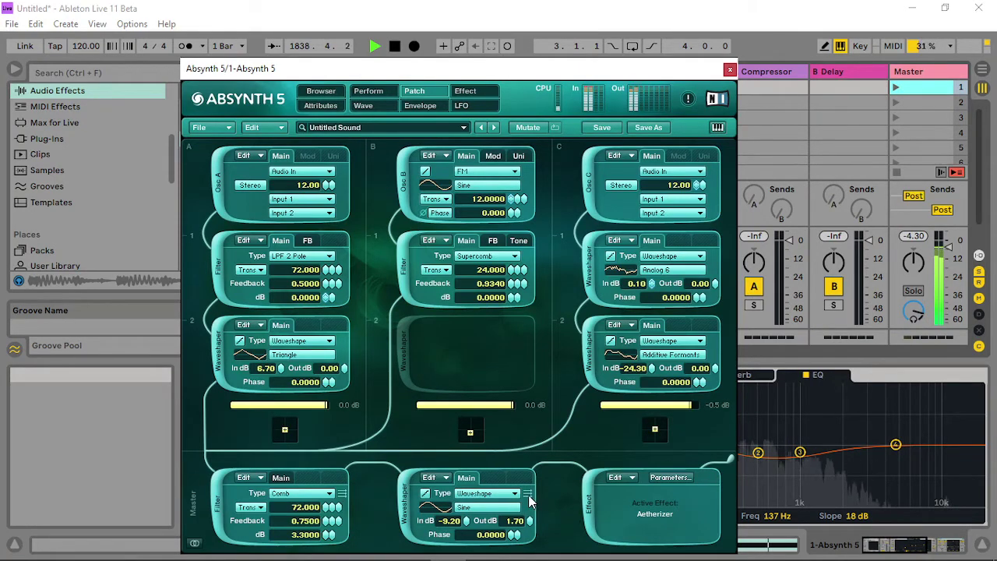
- Close the Absynth 5 plug-in window and insert a Compressor between the Limiter and Hybrid Reverb on the Absynth 5 track
left_click(731, 69)
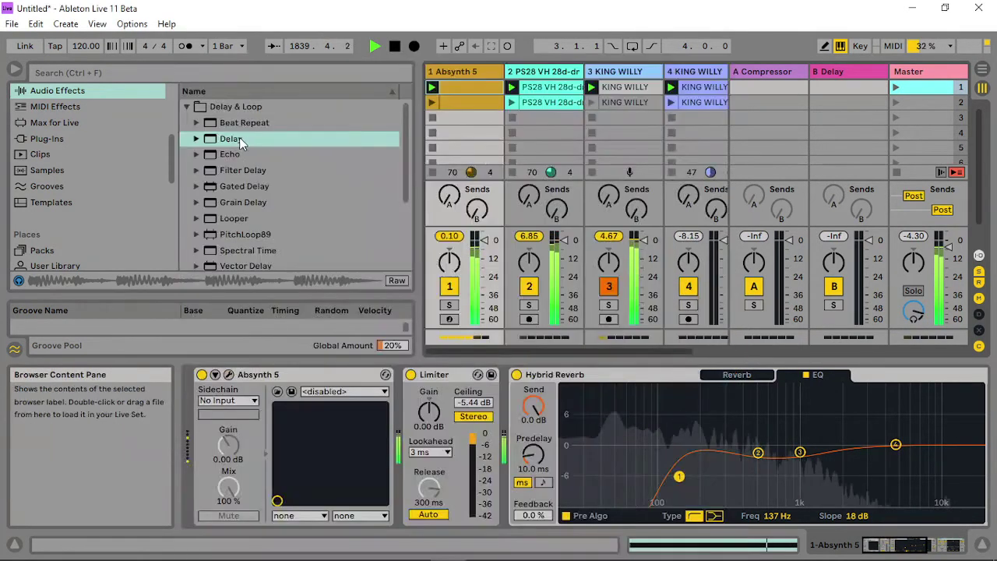
left_click(186, 106)
left_click(186, 139)
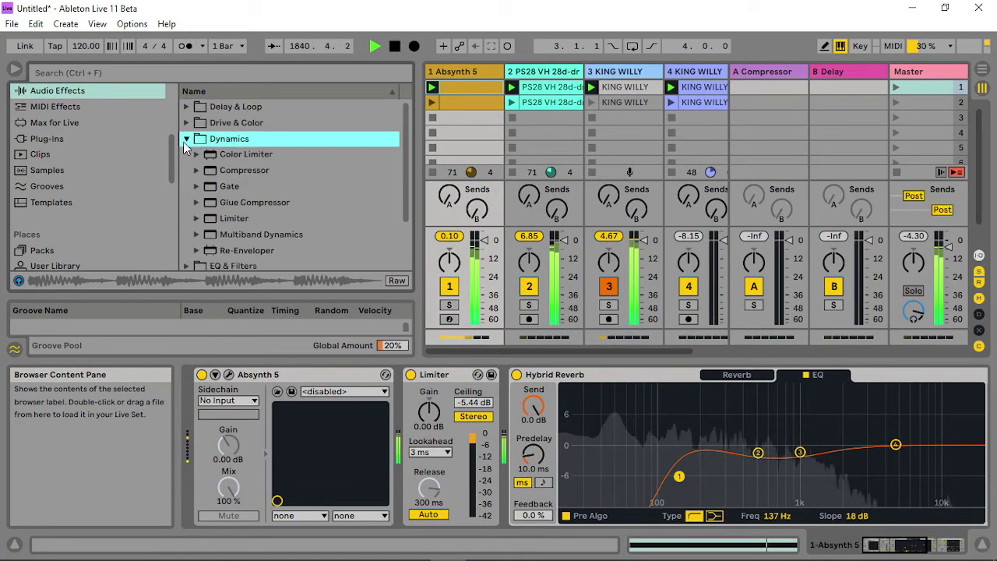
mouse_move(243, 170)
left_mouse_down()
mouse_move(506, 437)
mouse_move(505, 425)
left_mouse_up()
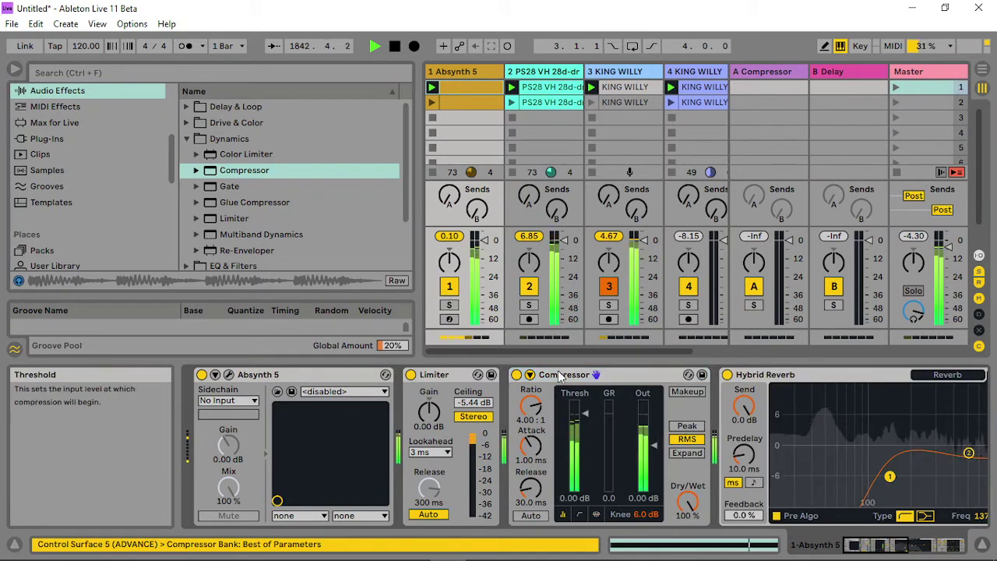
- Enable the Compressor's sidechain with the PS28 VH drum track (track 2) as its audio source
left_click(529, 375)
left_click(543, 391)
left_click(543, 416)
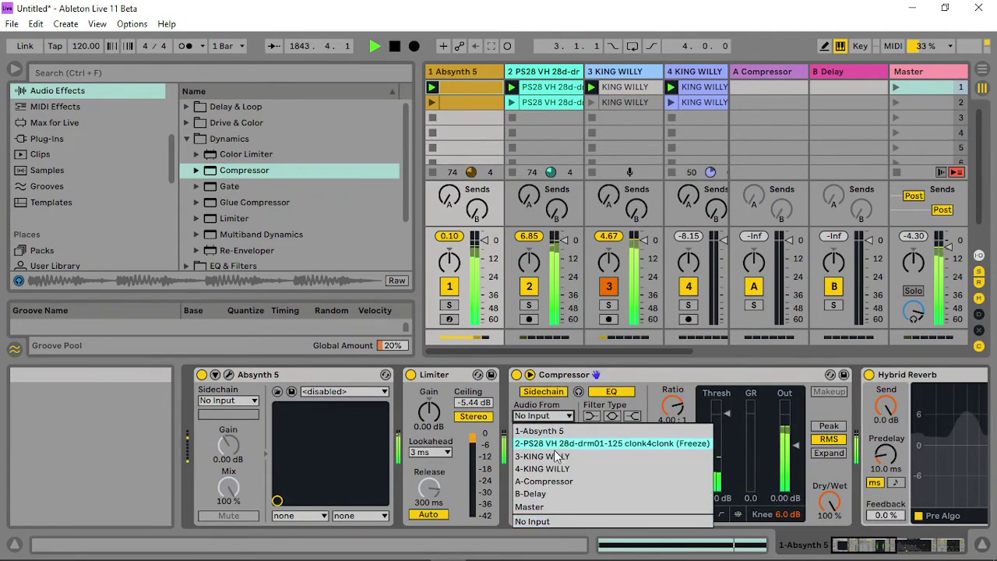
left_click(557, 443)
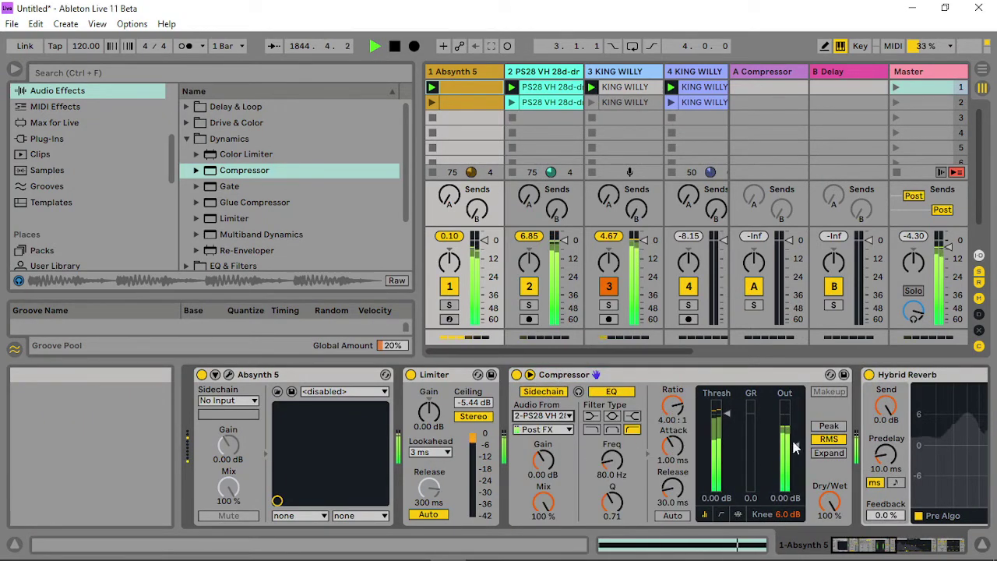
- Set the Compressor's threshold to -13.1 dB, attack to 0.29 ms and release to 241 ms
left_click_drag(733, 415, 728, 447)
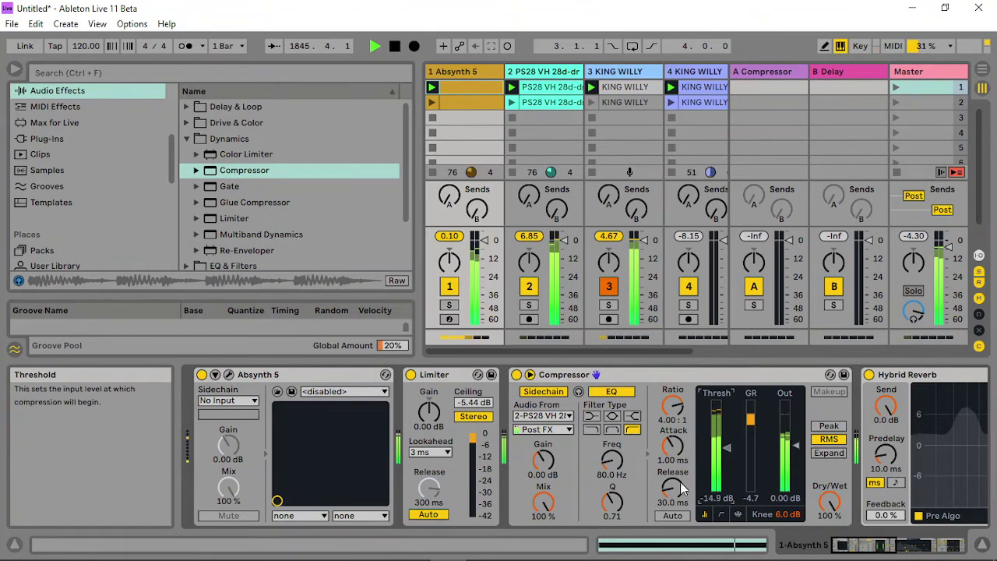
left_click_drag(680, 488, 673, 465)
left_click_drag(728, 448, 727, 444)
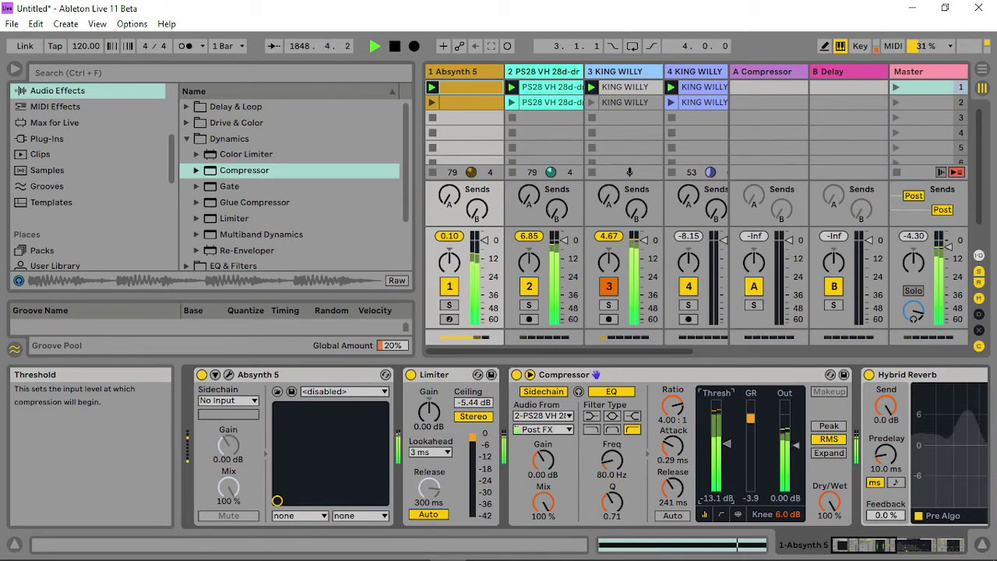
- Set the drum track's Beat Repeat interval to 2 Bar and its gate to 2/16
left_click(556, 71)
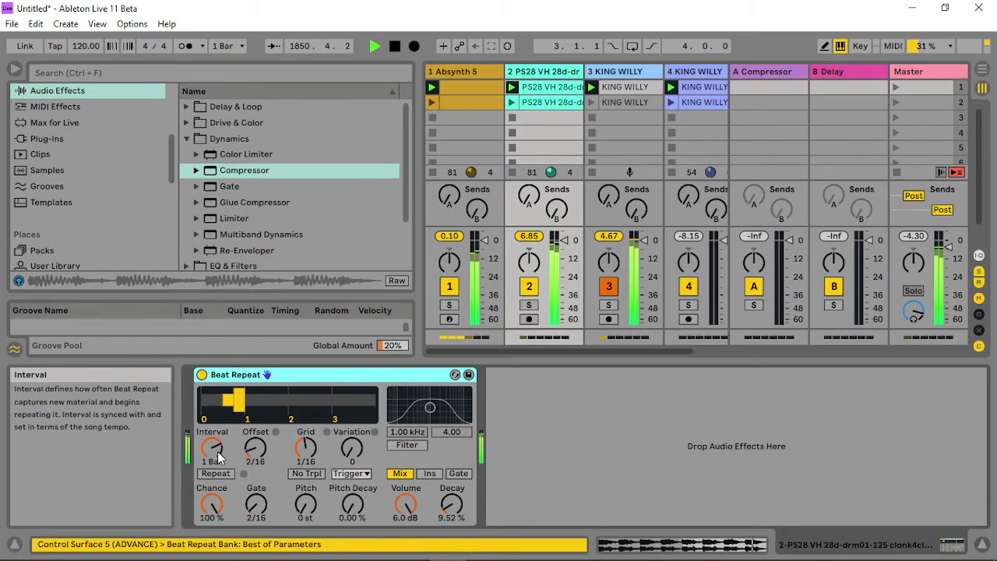
left_click_drag(219, 458, 219, 451)
left_click_drag(256, 504, 281, 520)
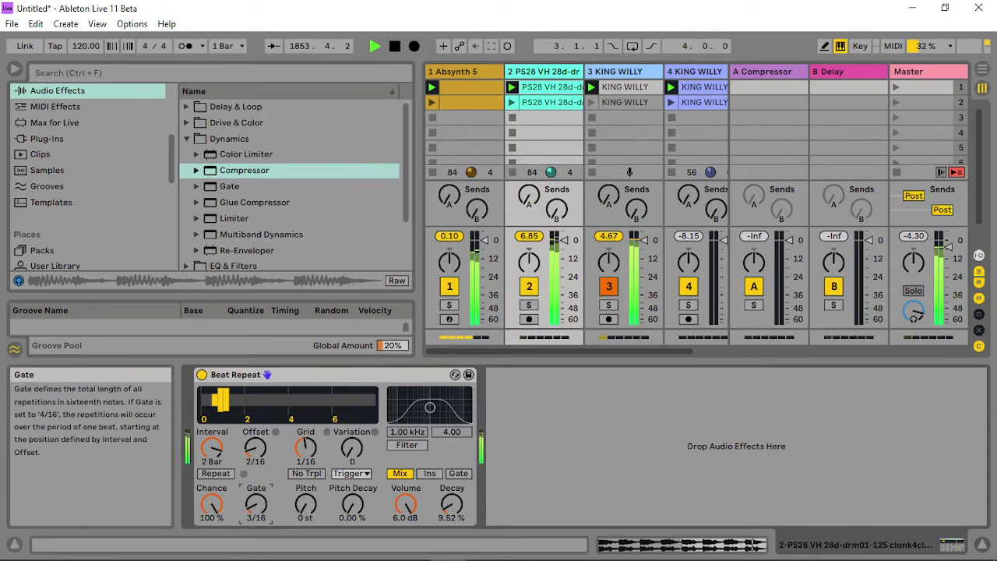
left_click_drag(256, 505, 256, 511)
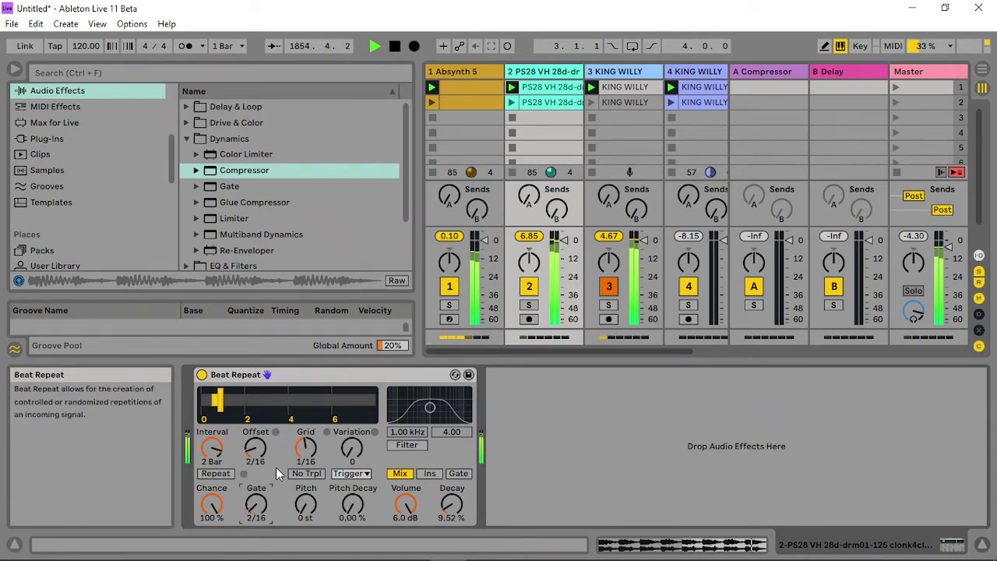
- Set the Beat Repeat's offset to 3/16 and gate to 4/16, and turn on No Triplets
left_click_drag(255, 449, 256, 439)
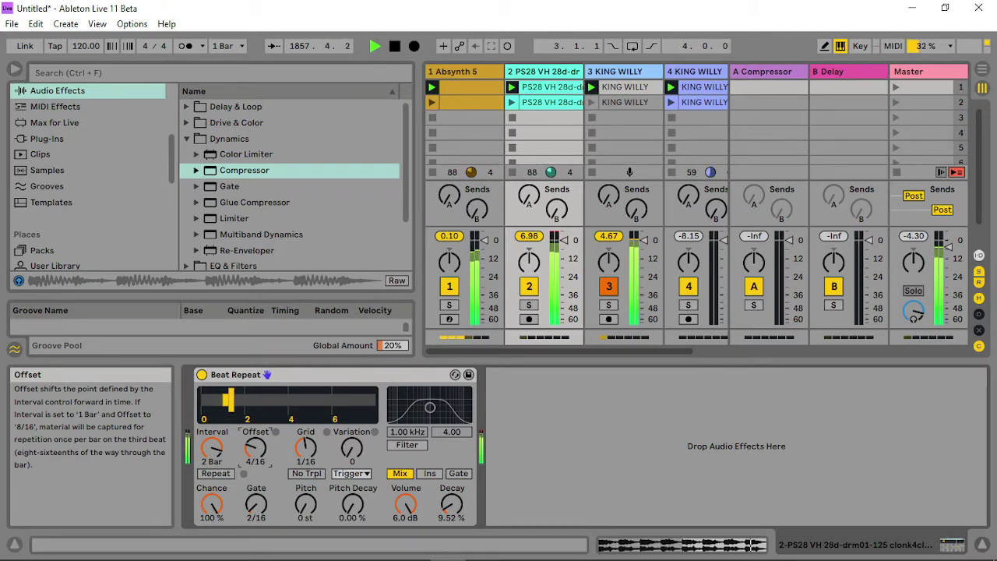
left_click_drag(256, 440, 256, 444)
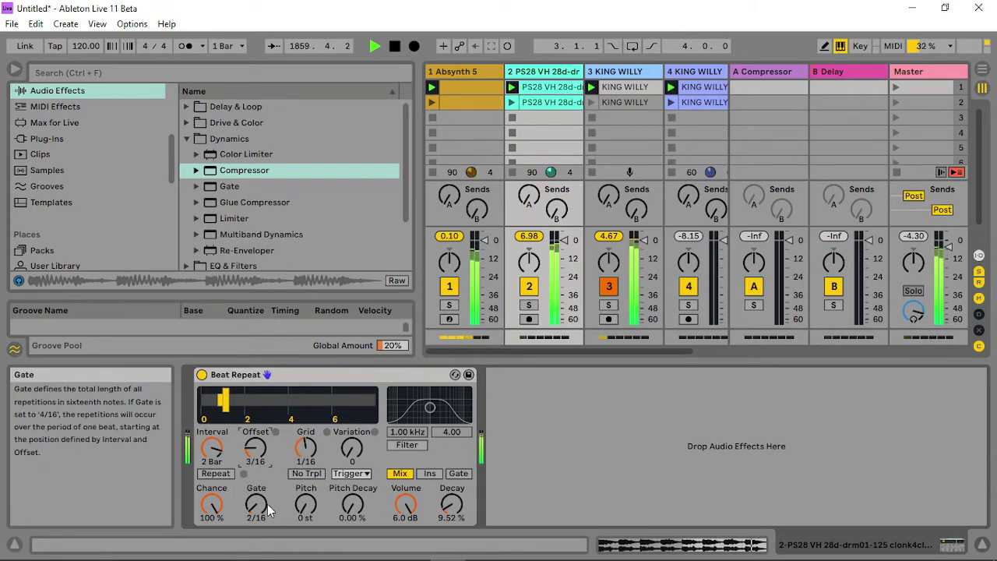
left_click(307, 473)
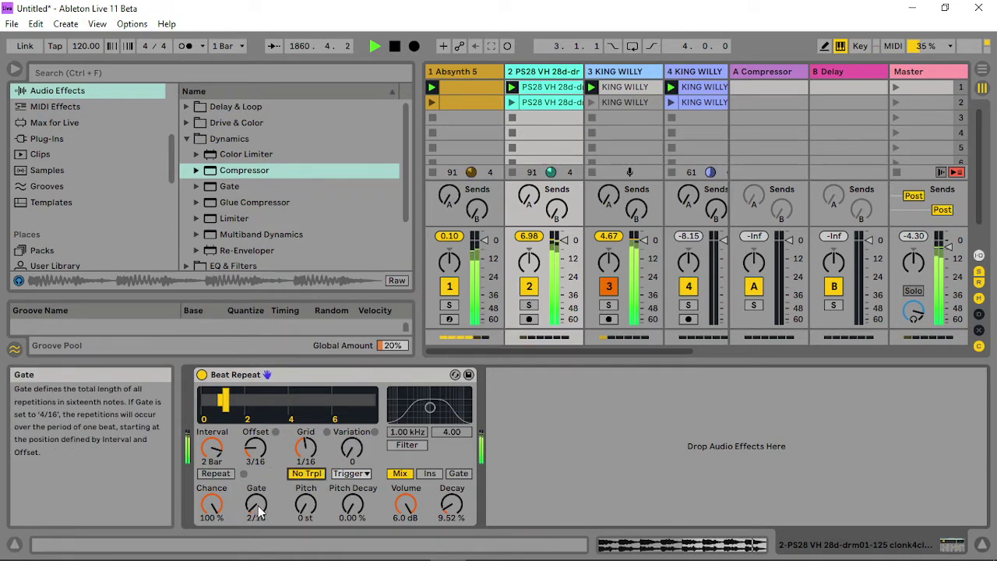
mouse_move(256, 506)
left_mouse_down()
mouse_move(255, 516)
mouse_move(255, 506)
left_mouse_up()
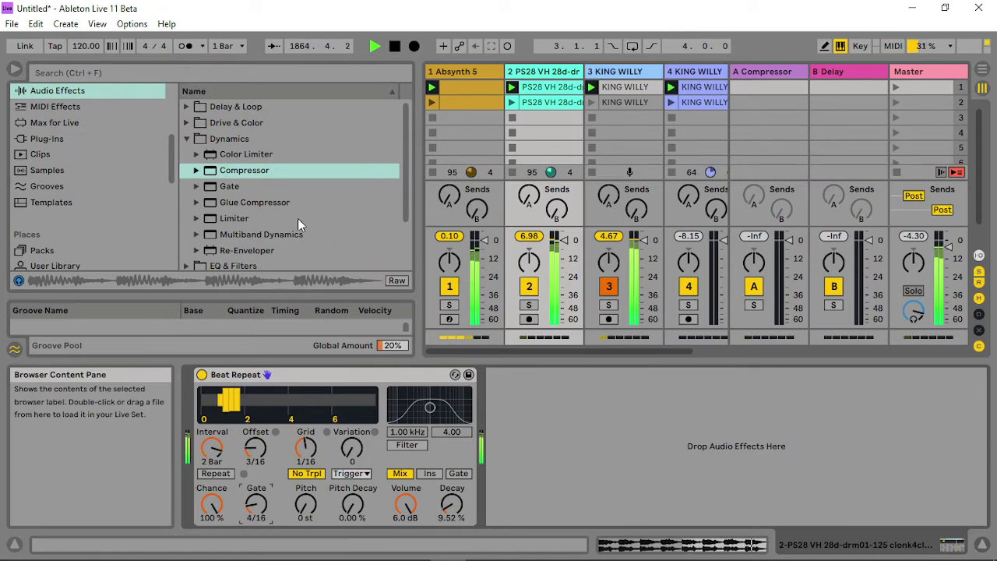
- Add a second Beat Repeat after the existing one on the drum track
left_click(186, 107)
left_click_drag(244, 122, 583, 452)
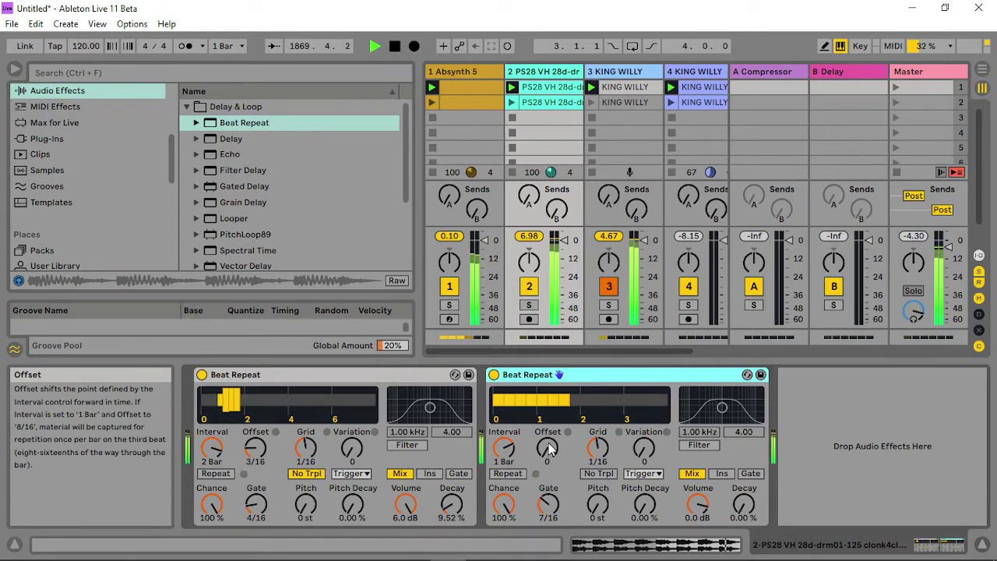
- Set the second Beat Repeat's interval to 2 Bar, offset to 5/16 and gate to 3/16
left_click_drag(549, 504, 548, 533)
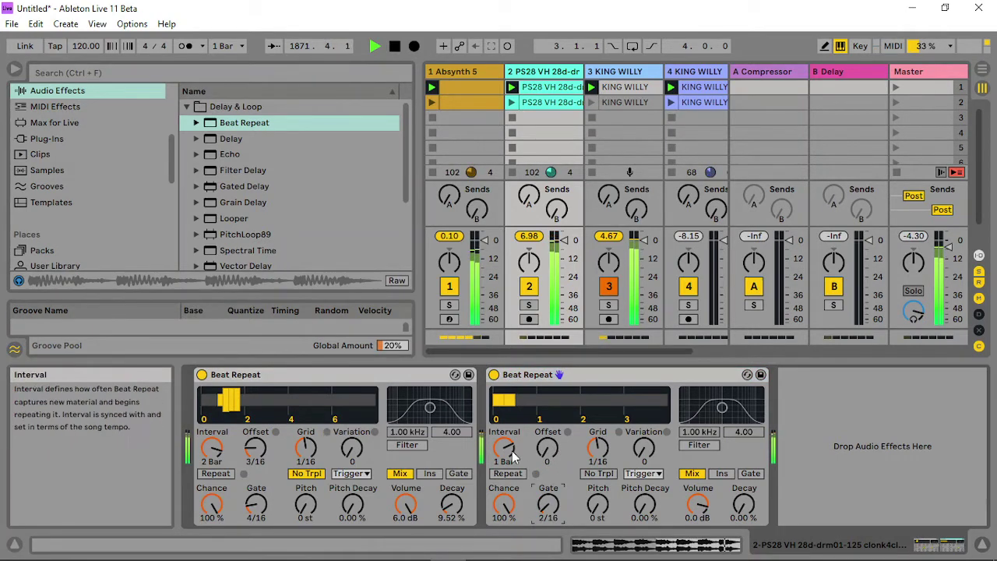
left_click_drag(504, 448, 504, 438)
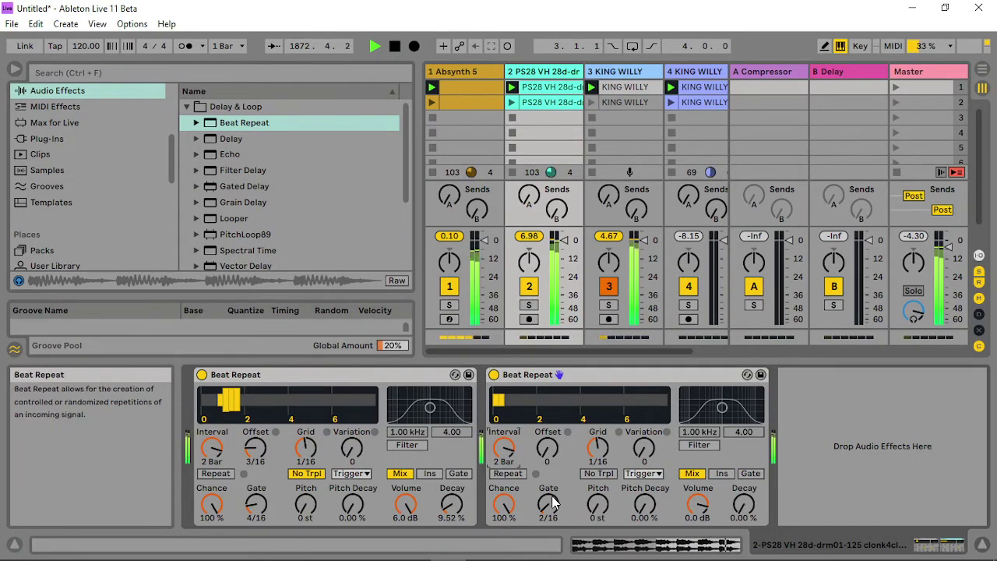
left_click_drag(552, 458, 552, 443)
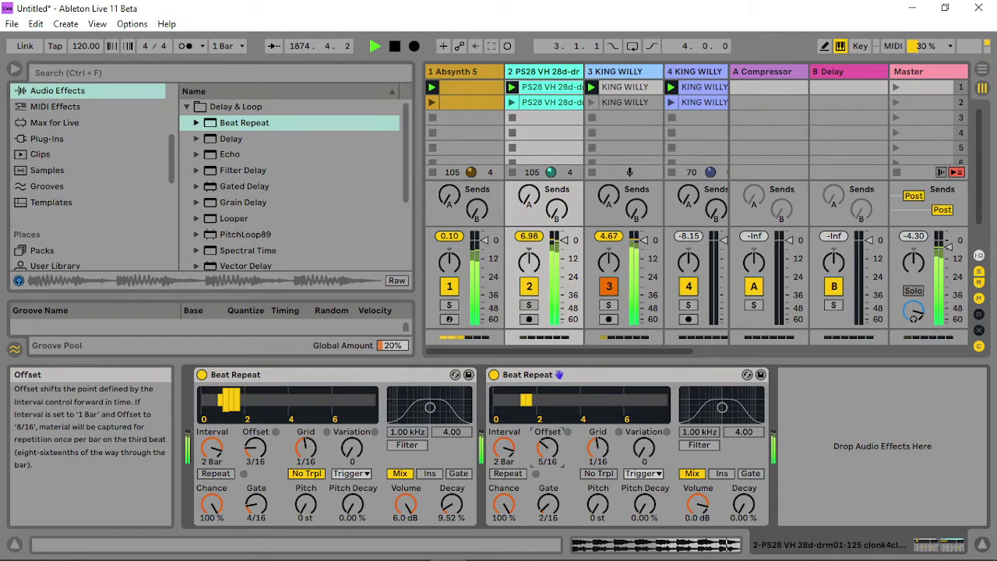
left_click_drag(549, 505, 548, 497)
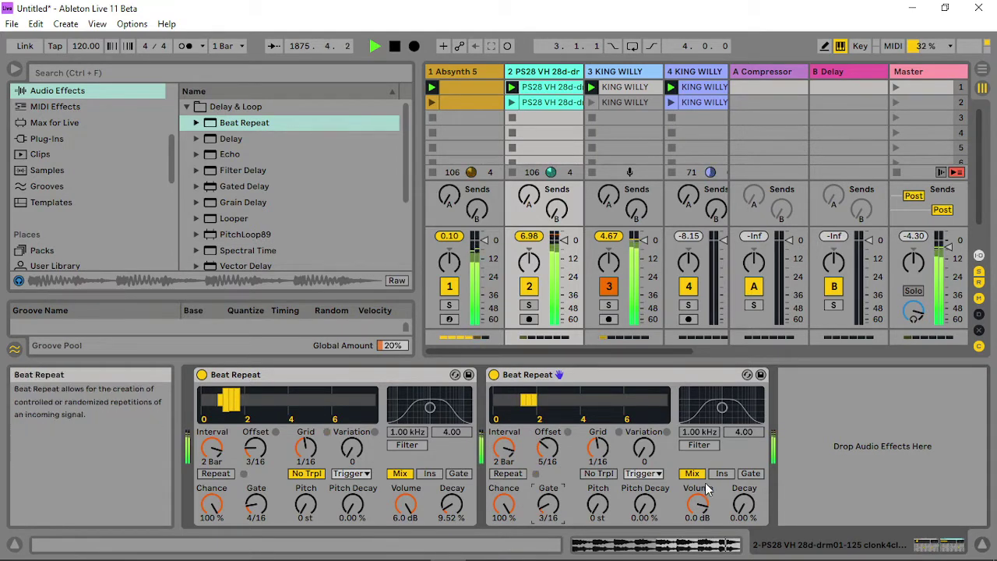
- Try a decay of 54.0 % and a volume of -5.4 dB on the second Beat Repeat
left_click_drag(754, 510, 754, 472)
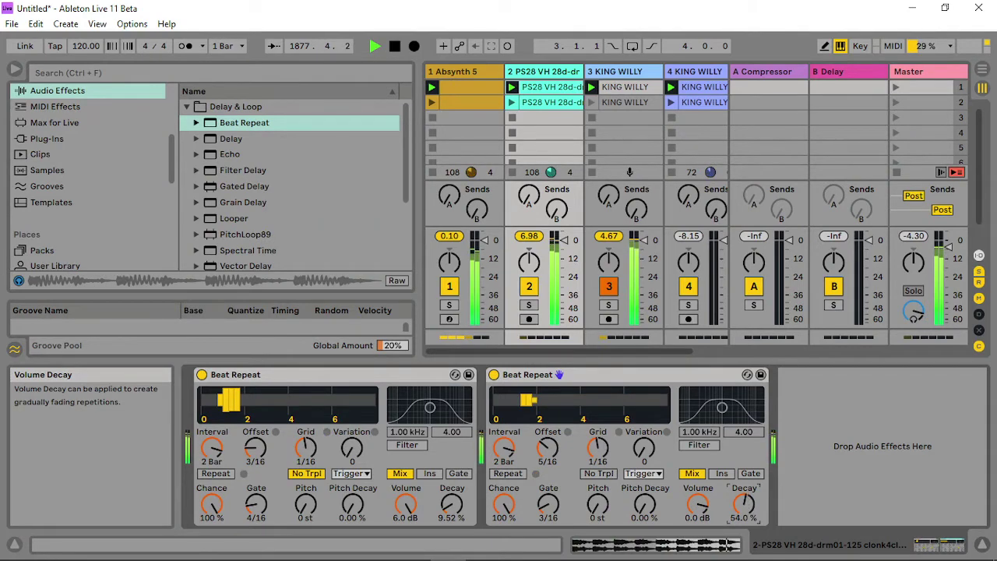
left_click_drag(698, 505, 698, 519)
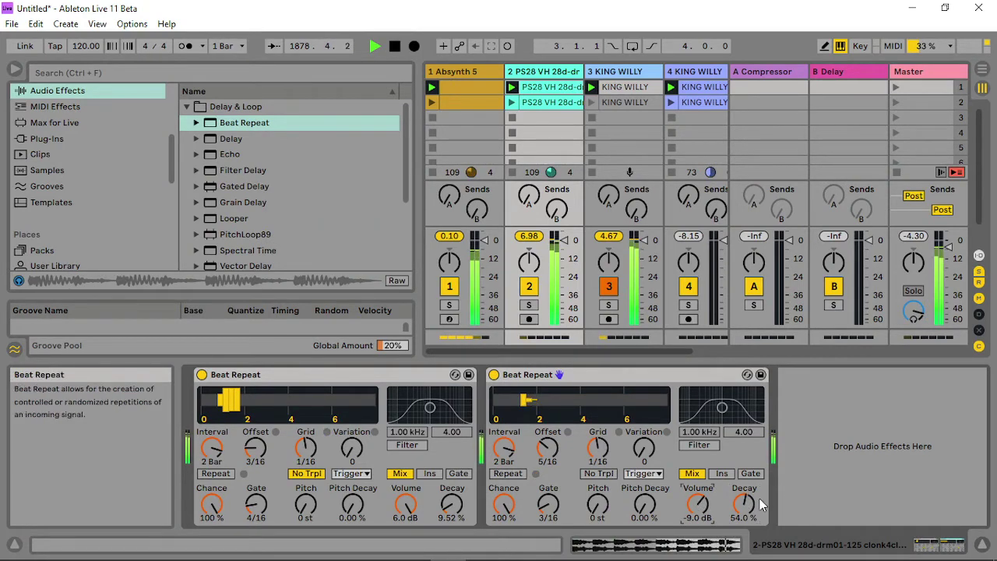
left_click_drag(698, 505, 698, 497)
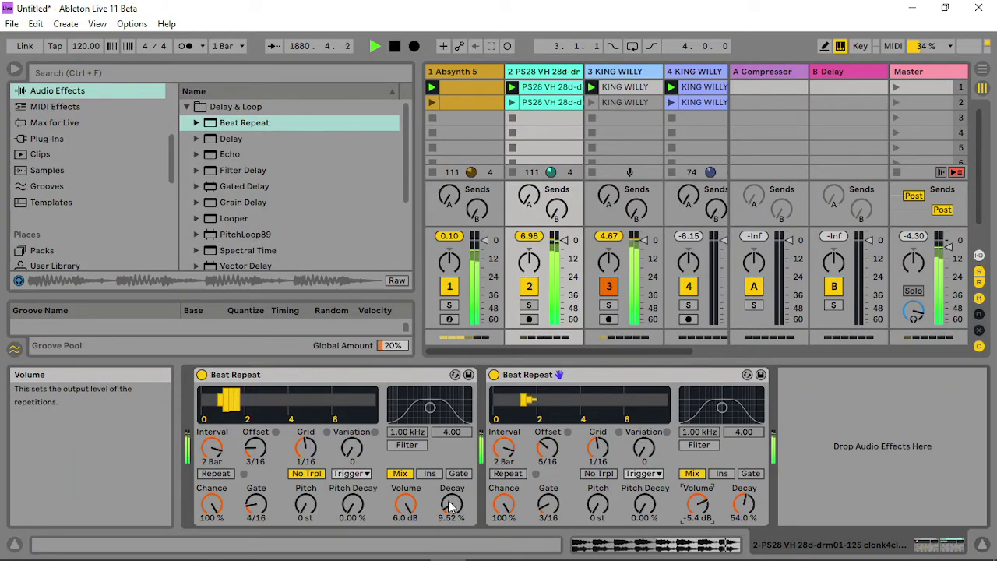
- Set the first Beat Repeat's decay to 0.00 % and gate to 2/16, and the second's decay to 25.4 % and volume to 5.0 dB
mouse_move(452, 505)
left_mouse_down()
mouse_move(452, 491)
mouse_move(452, 519)
left_mouse_up()
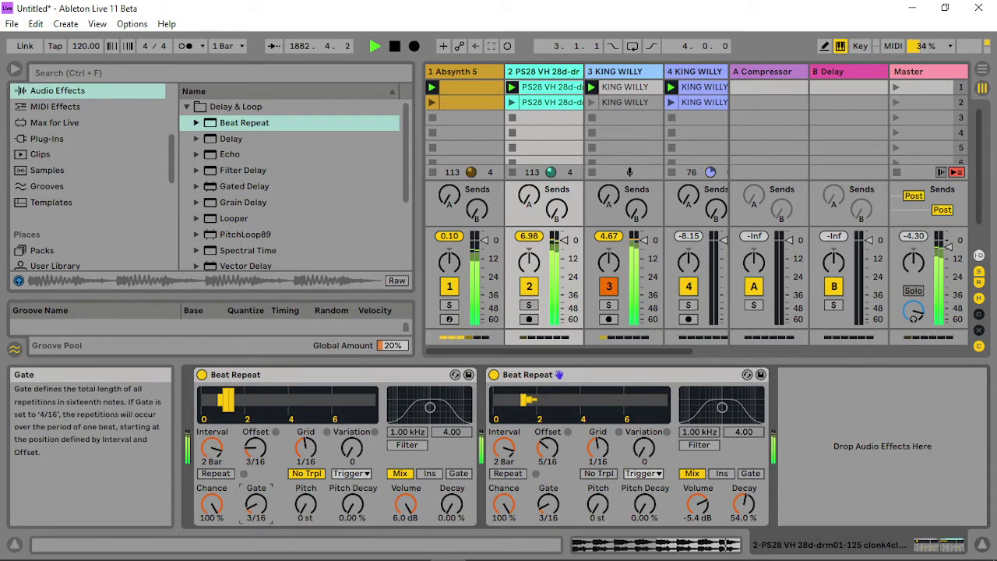
left_click_drag(256, 505, 256, 512)
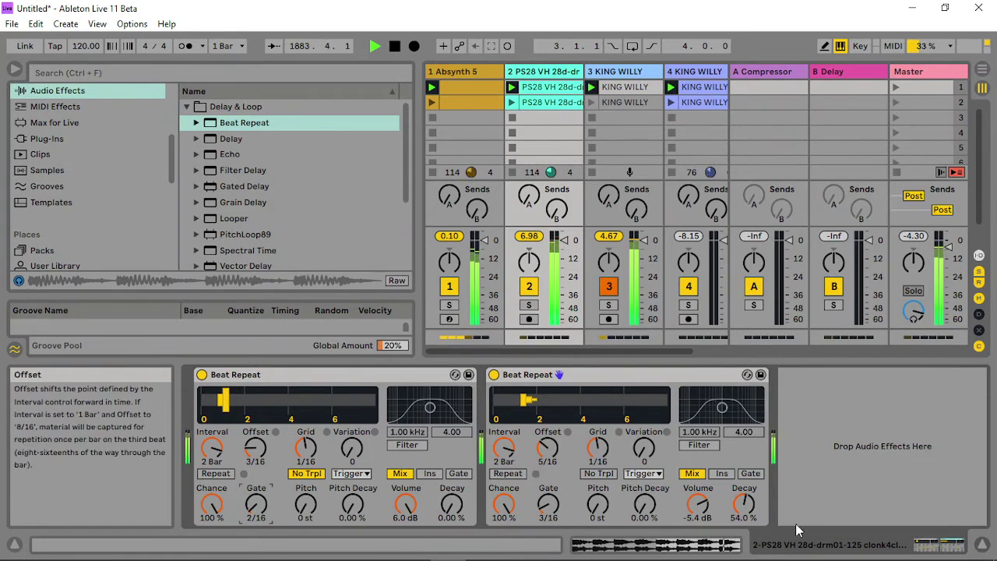
left_click_drag(744, 505, 698, 508)
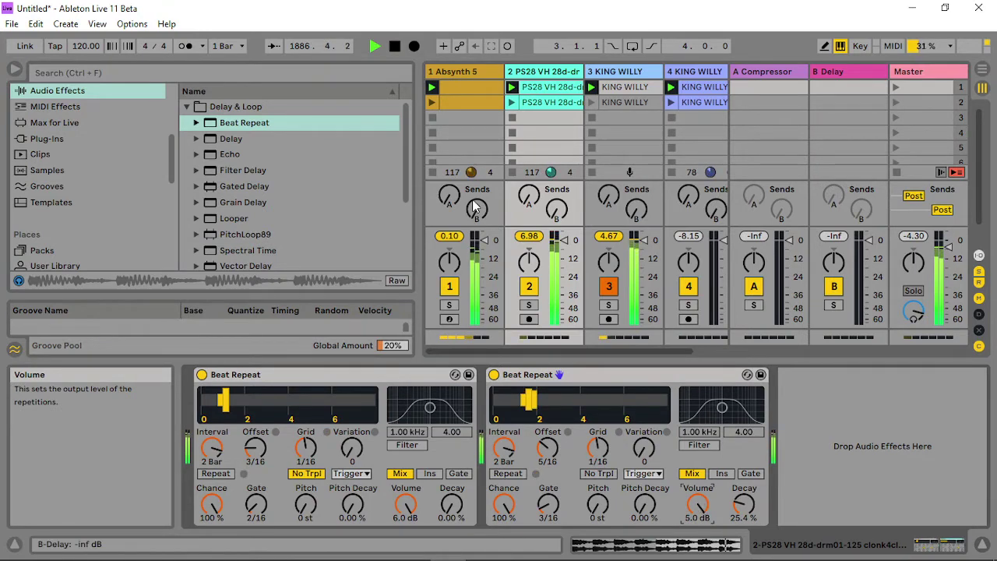
- Open the Absynth 5 plug-in on the first track and examine its patch, controllers, audio modulation and macro assignments
left_click(458, 73)
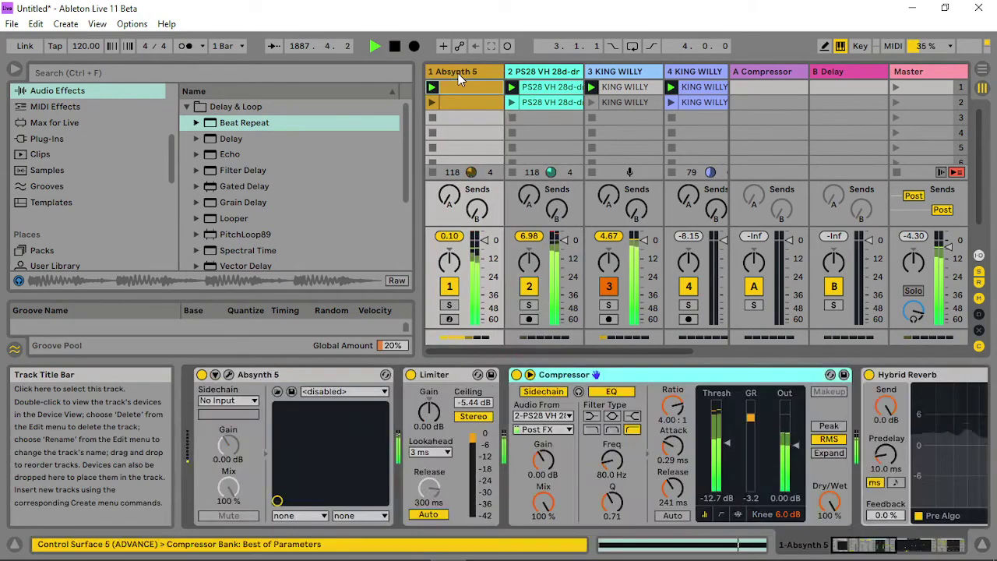
left_click(229, 376)
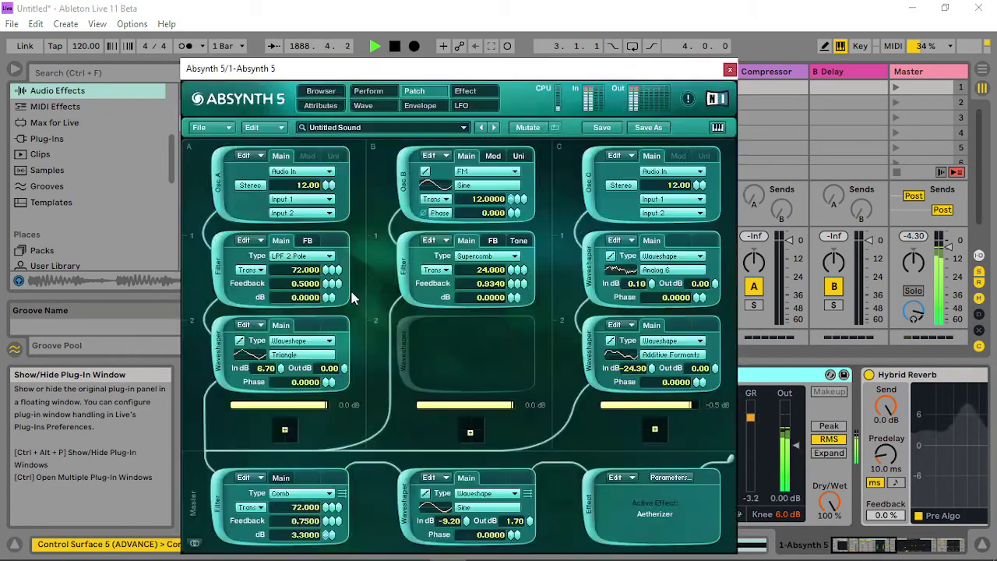
left_click(367, 91)
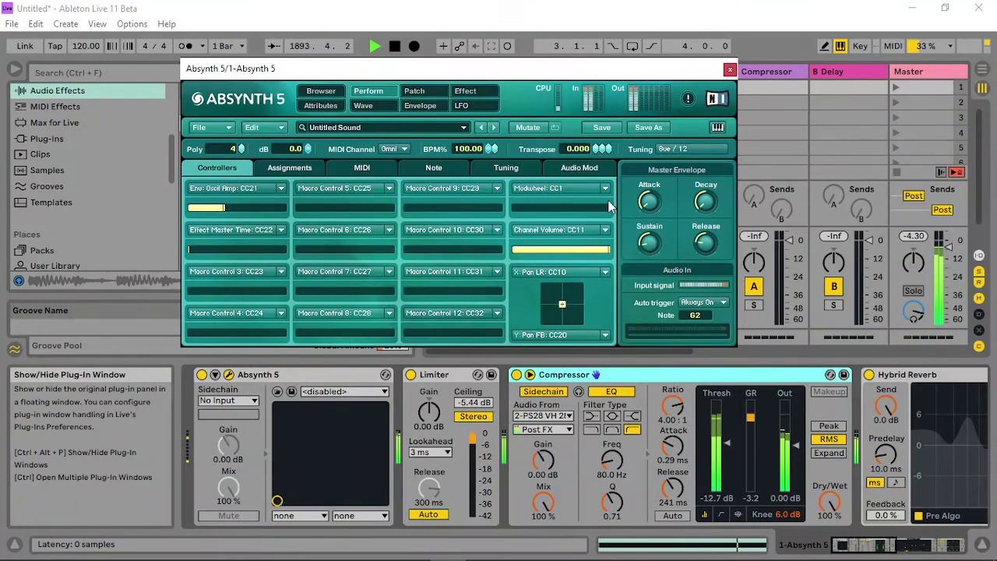
left_click(570, 169)
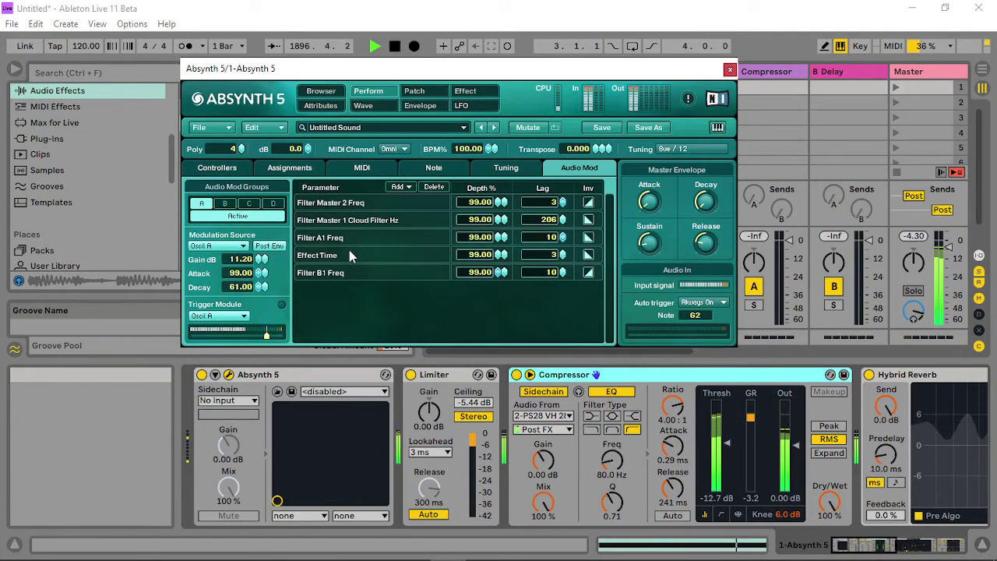
left_click(220, 169)
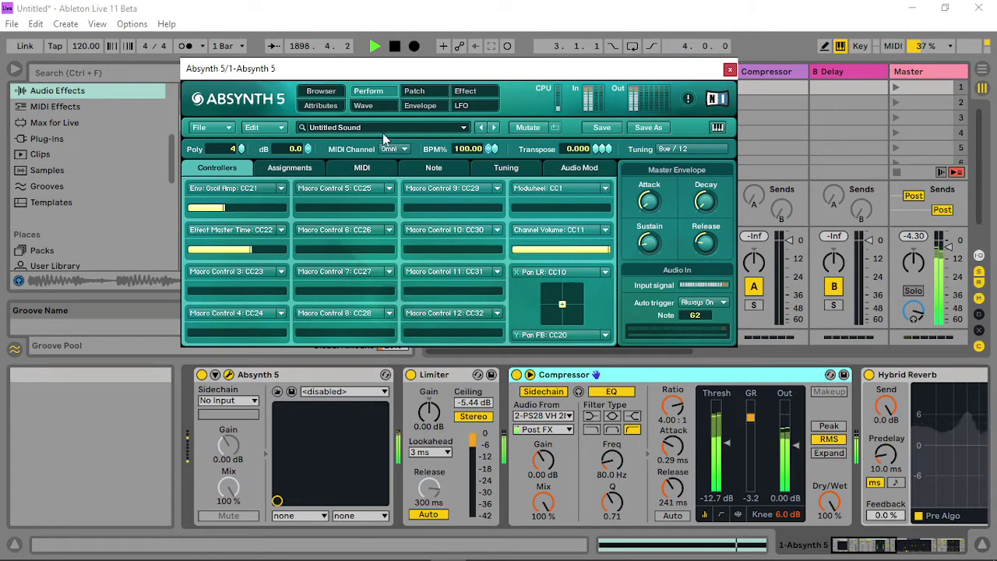
left_click(556, 169)
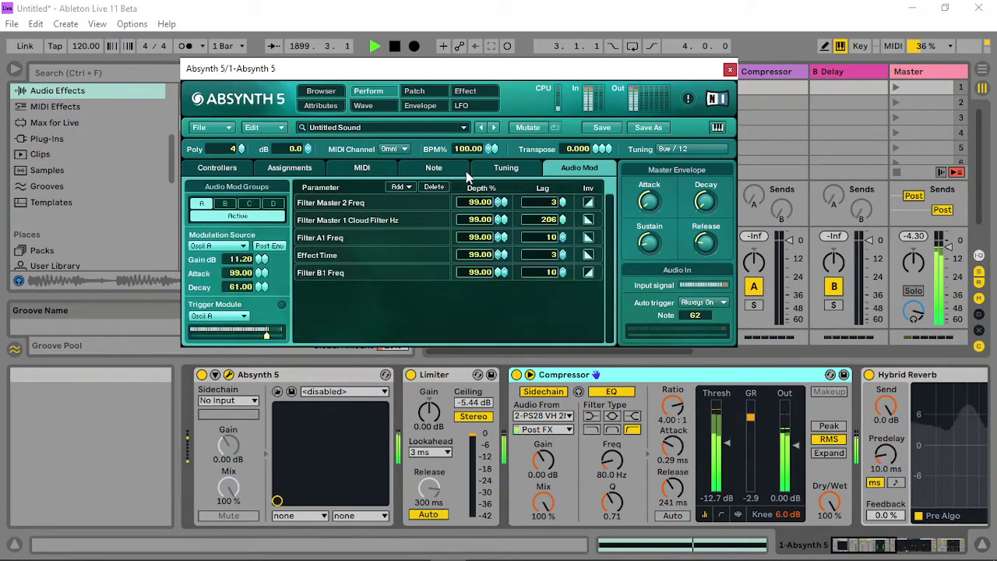
left_click(290, 169)
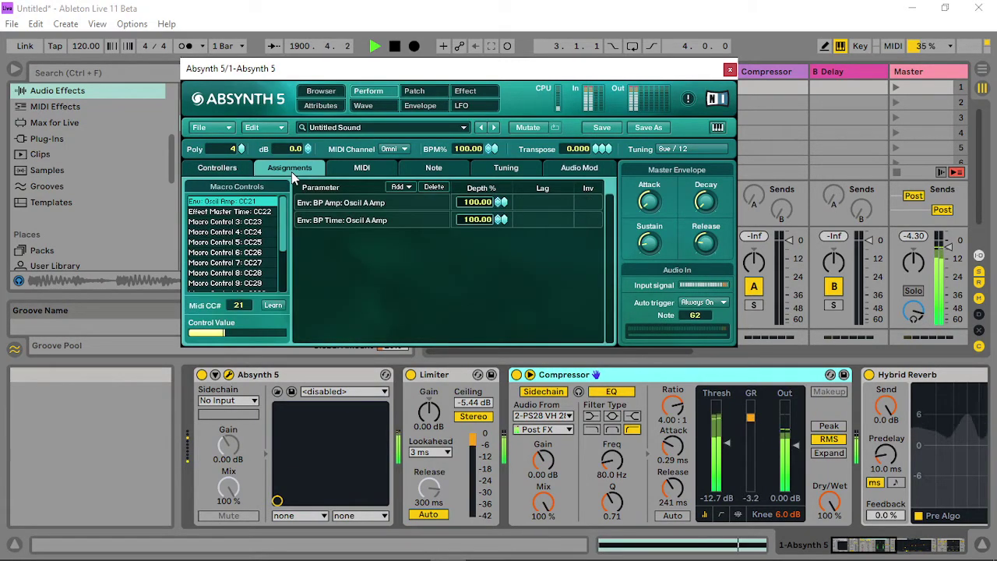
left_click(234, 169)
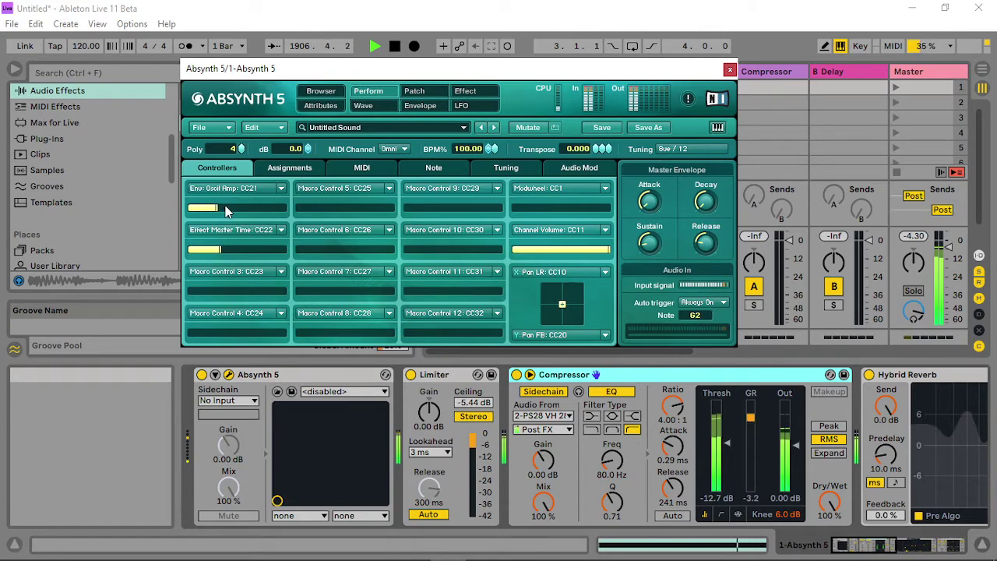
- Assign the master Comb filter's frequency to the CC21 macro control and raise that macro to its maximum
left_click(420, 92)
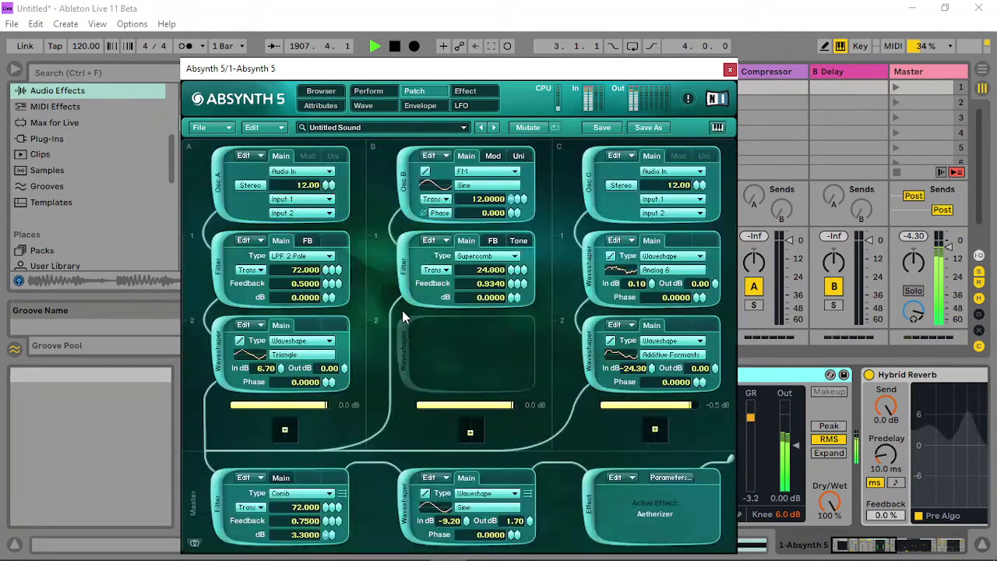
right_click(327, 507)
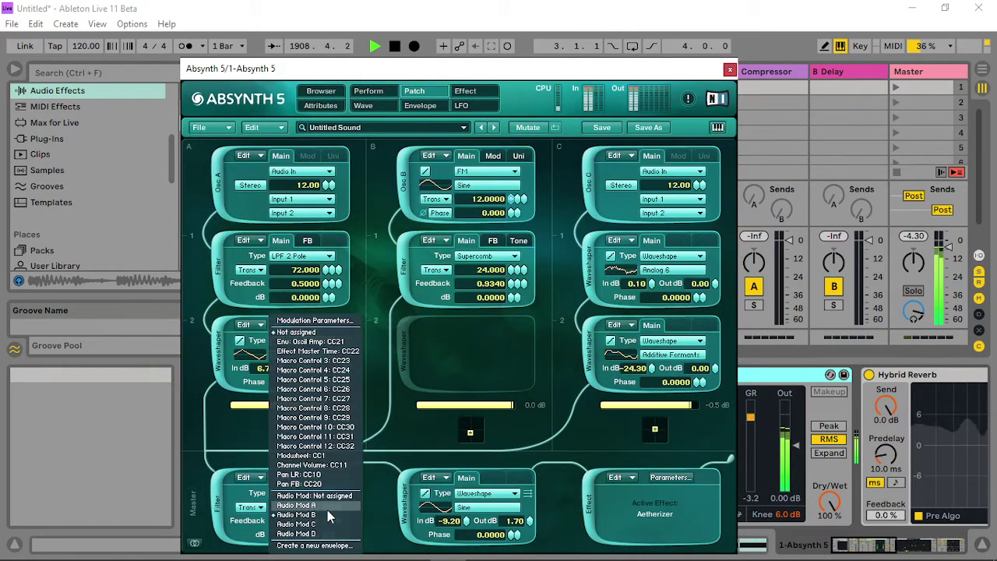
left_click(346, 347)
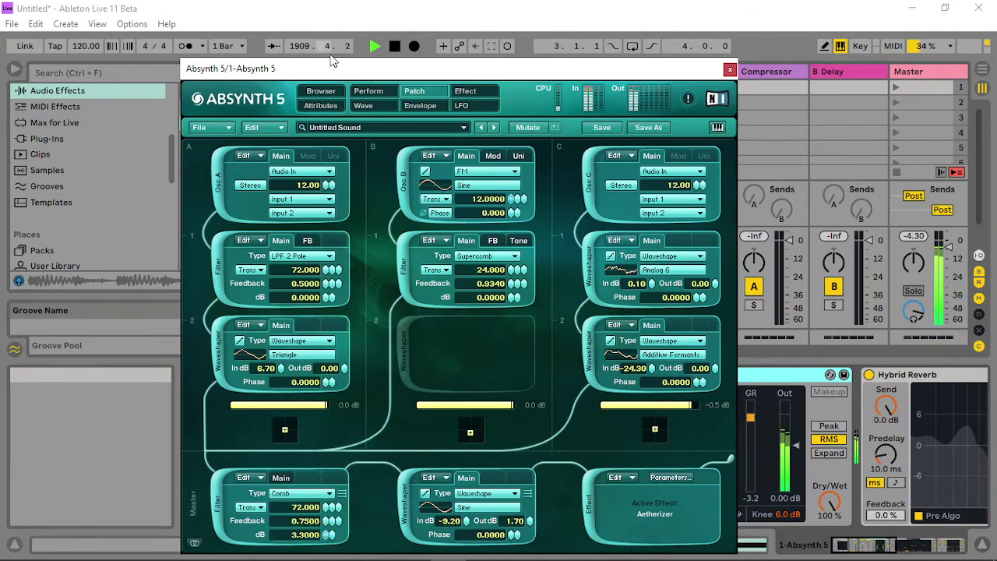
left_click(368, 91)
left_click_drag(242, 208, 304, 209)
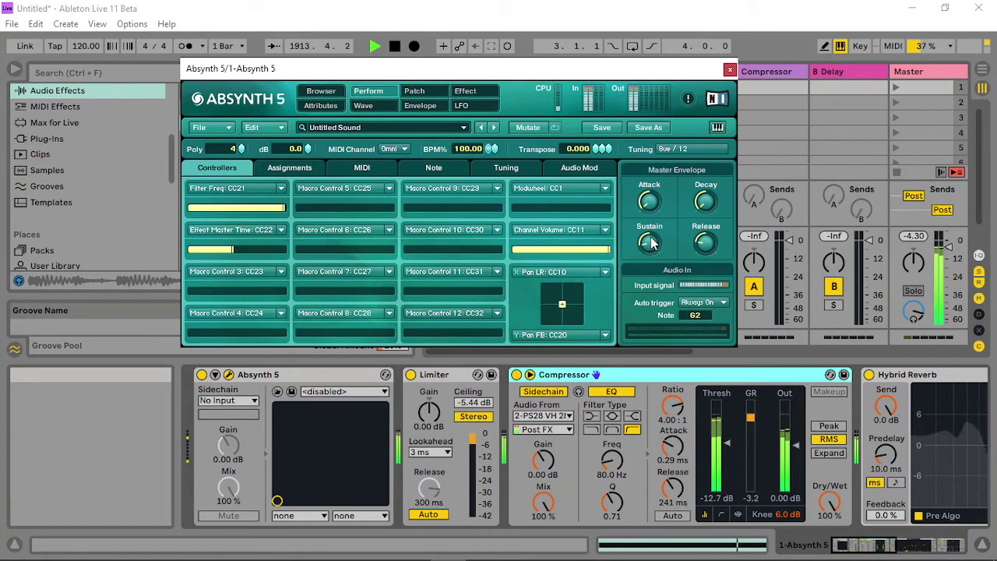
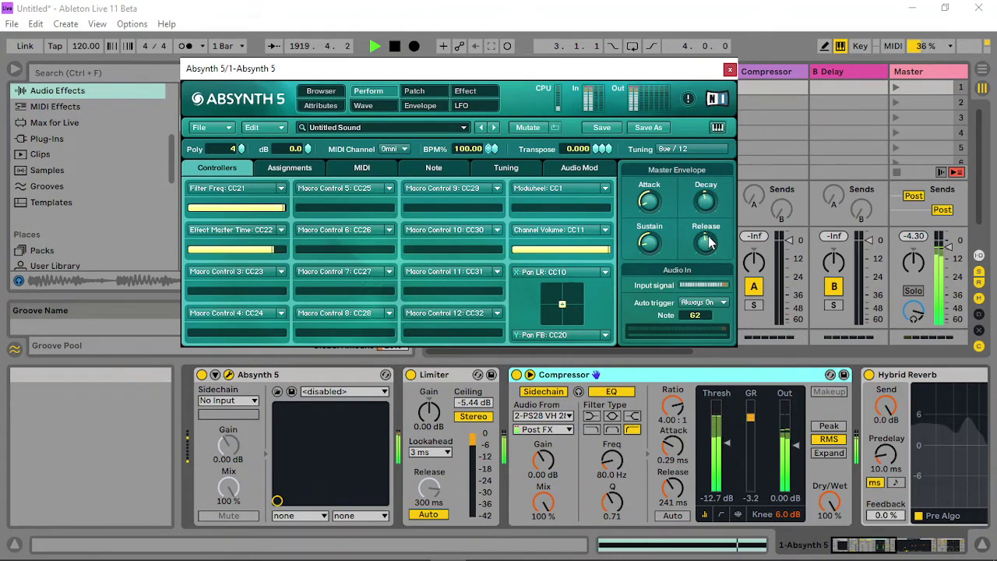
- Set the gain of Absynth's audio modulation group A to 8.20 dB and close the plug-in window
left_click(414, 91)
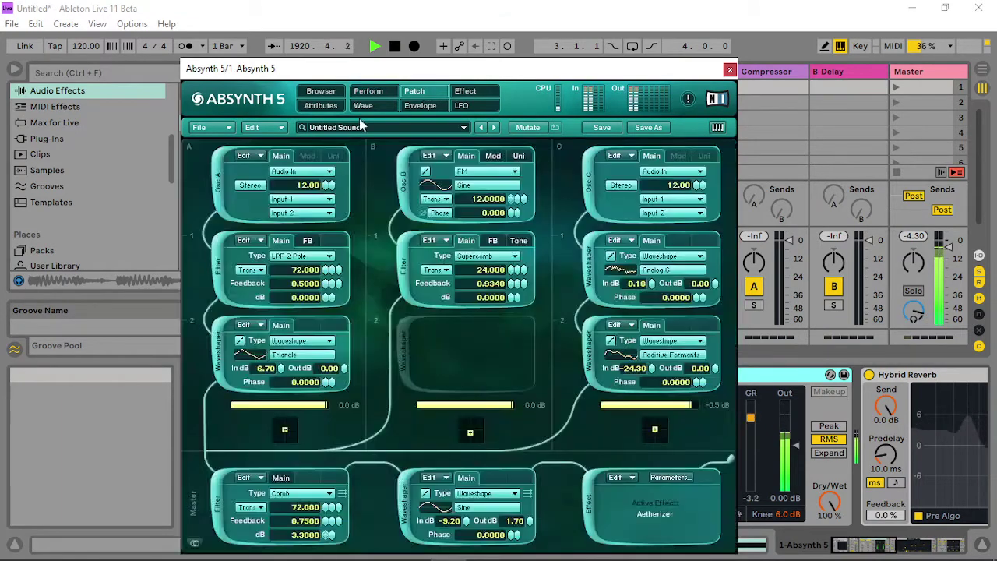
left_click(418, 106)
left_click(370, 91)
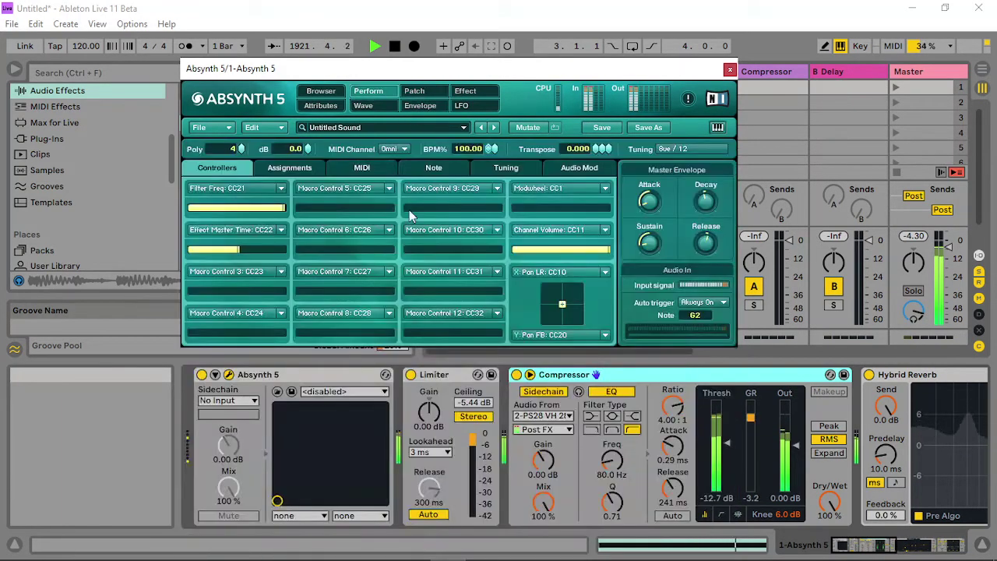
left_click(576, 168)
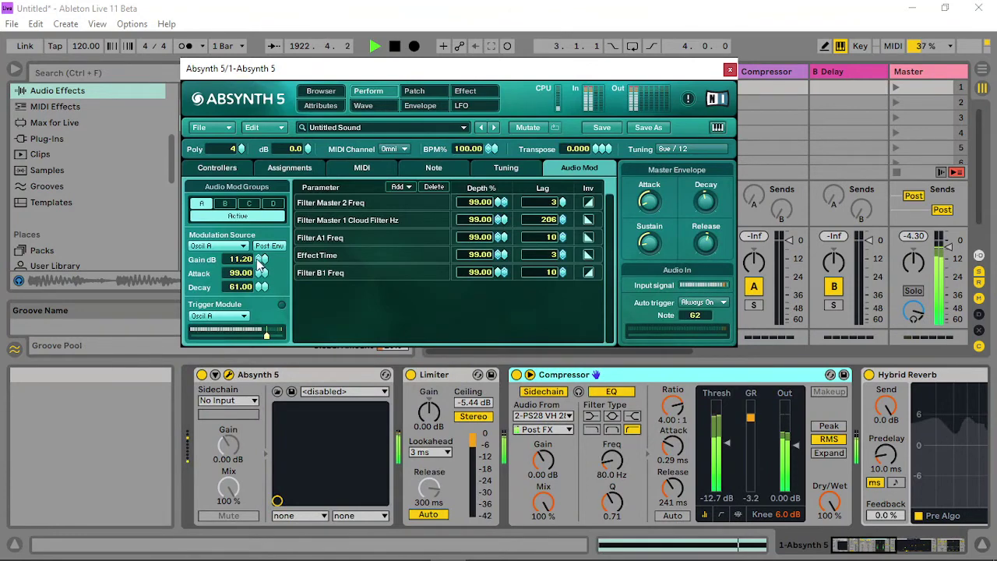
left_click_drag(261, 259, 262, 304)
left_click_drag(266, 268, 273, 253)
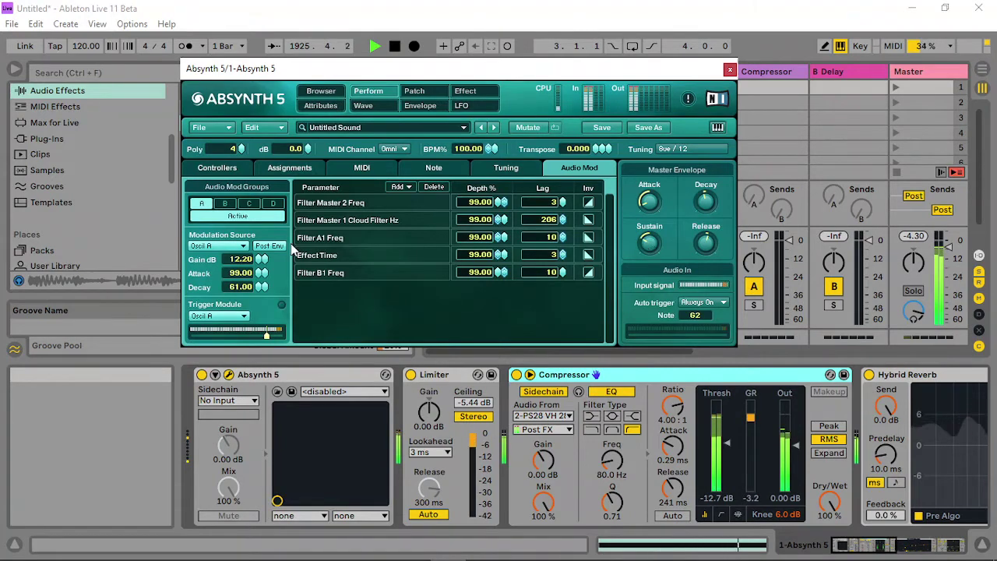
left_click_drag(263, 273, 316, 285)
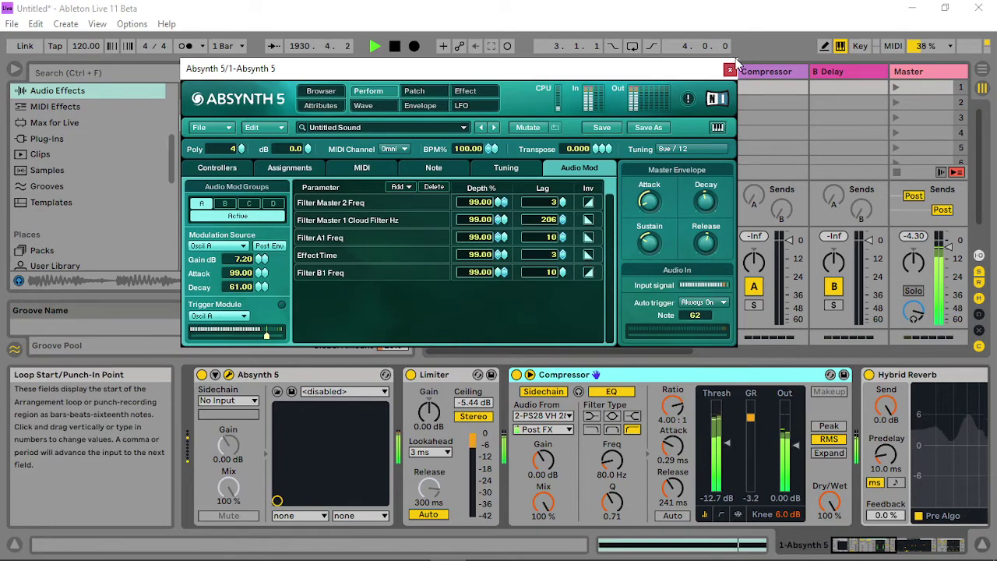
left_click_drag(260, 259, 266, 251)
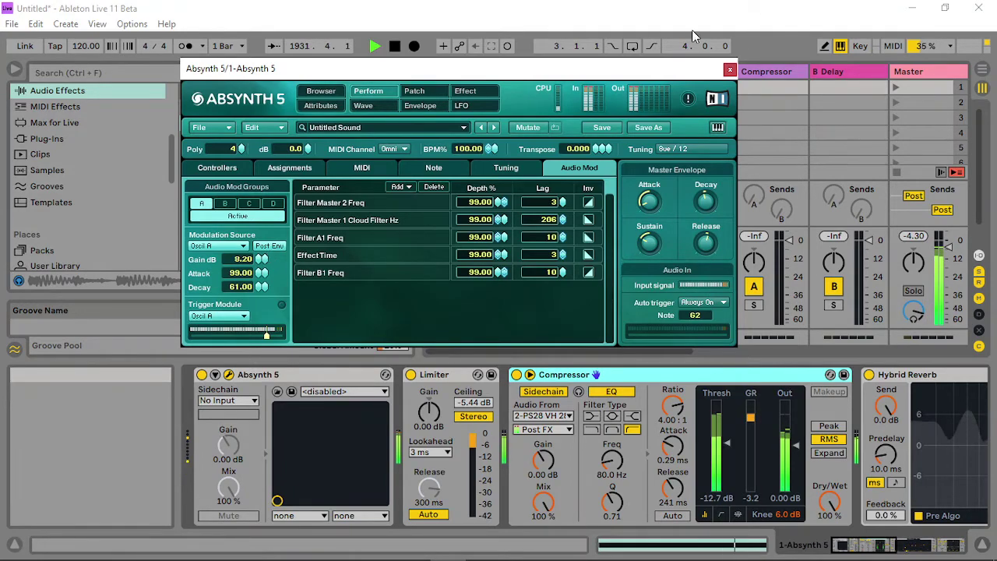
left_click(731, 70)
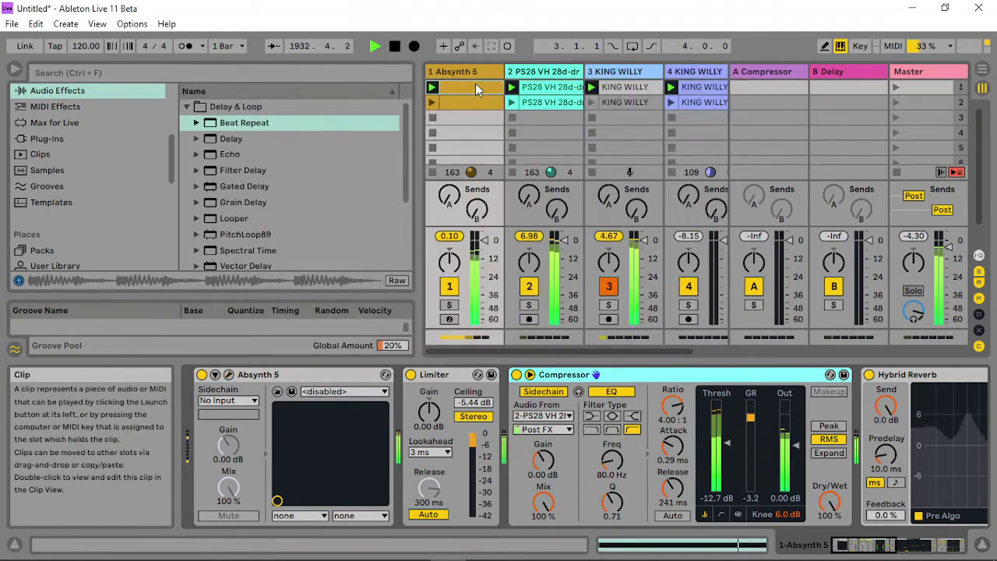
- Draw the Absynth clip's 16-bar MIDI controller 22 envelope flat at its minimum, then return to the track's devices
double_click(478, 86)
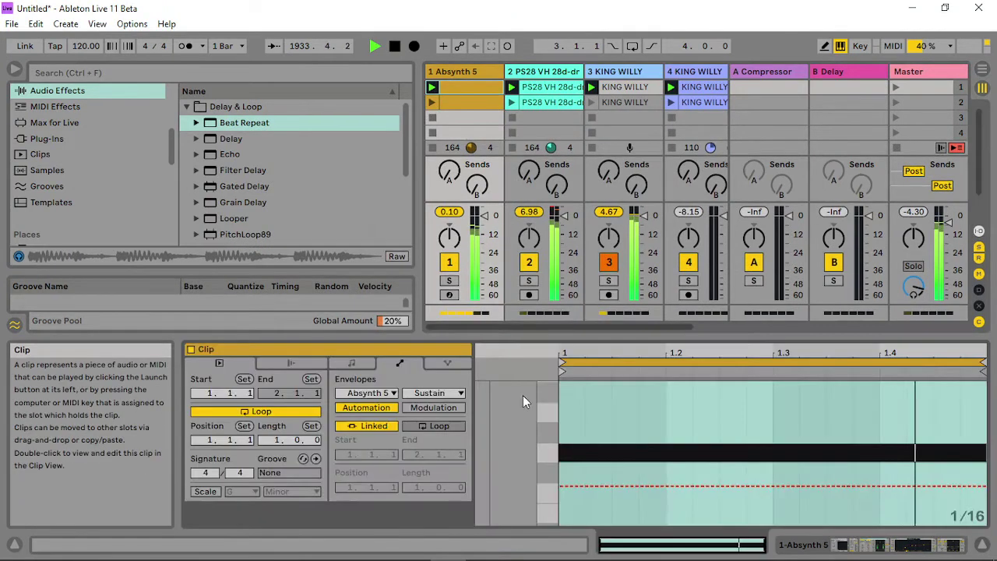
left_click(366, 392)
left_click(366, 345)
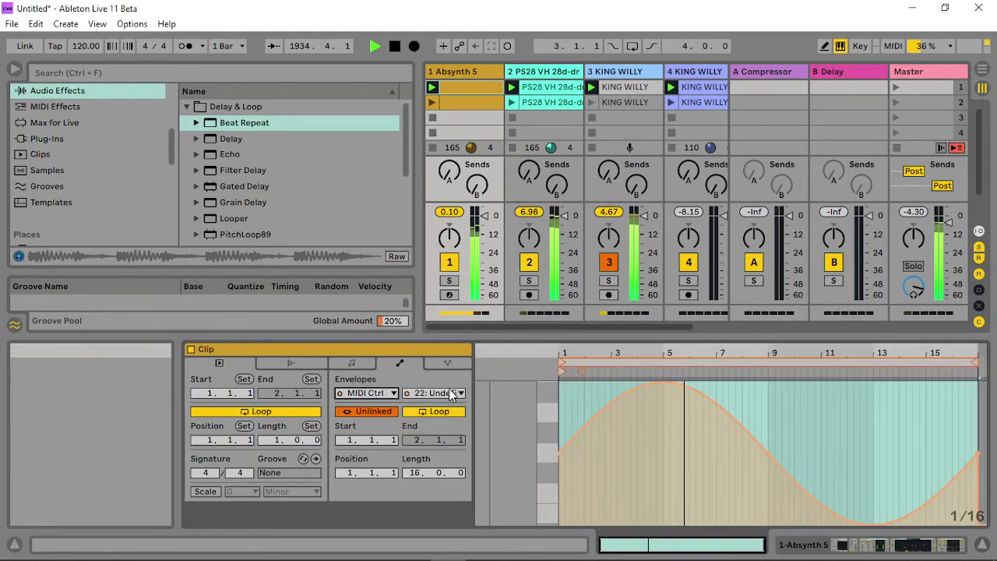
left_click(824, 46)
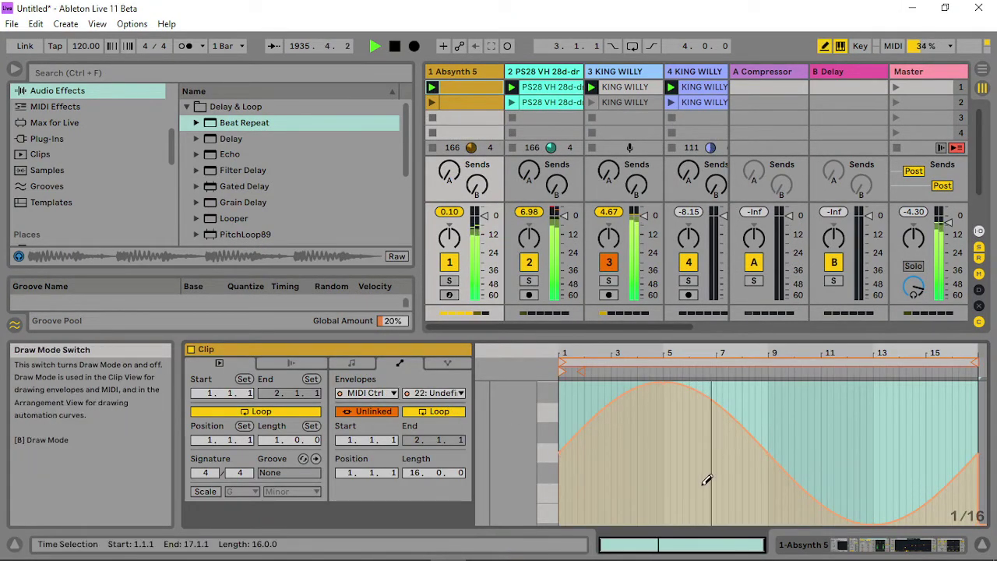
mouse_move(568, 444)
left_mouse_down()
mouse_move(568, 522)
mouse_move(980, 550)
left_mouse_up()
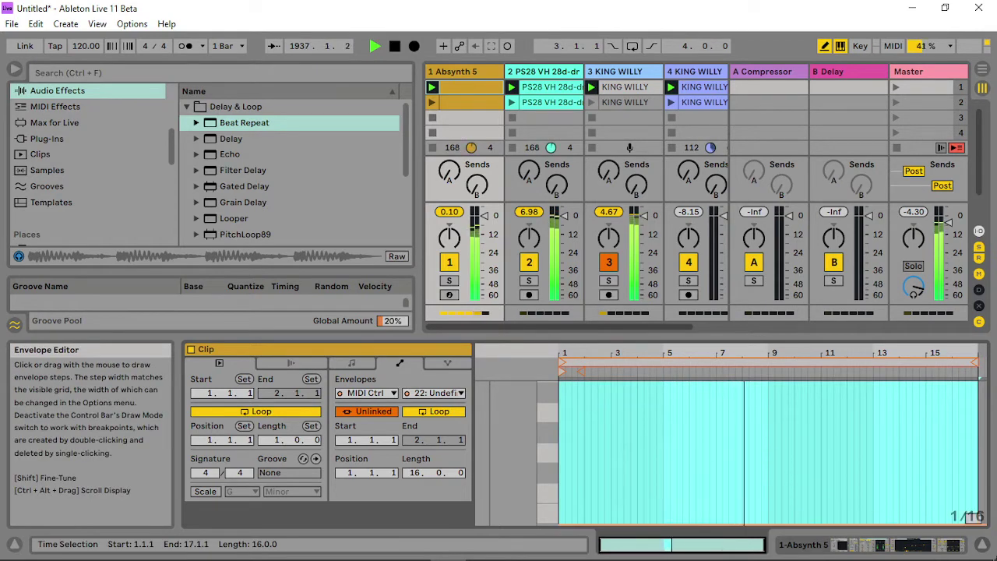
left_click(448, 72)
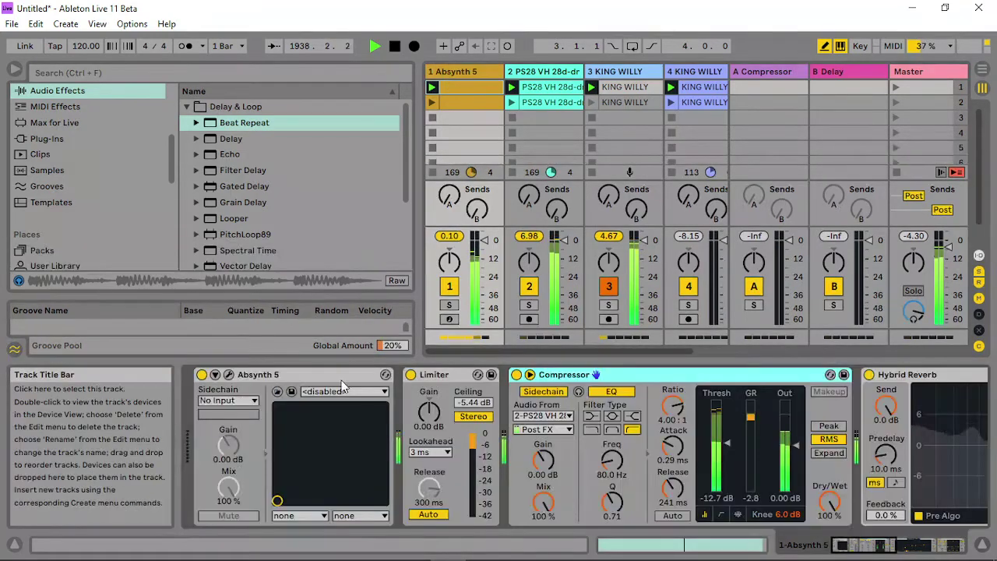
- Open Absynth 5 on the first track, raise its Effect Master Time macro (CC22) close to maximum, and launch the second scene followed by the first
left_click(228, 375)
left_click_drag(206, 243, 281, 251)
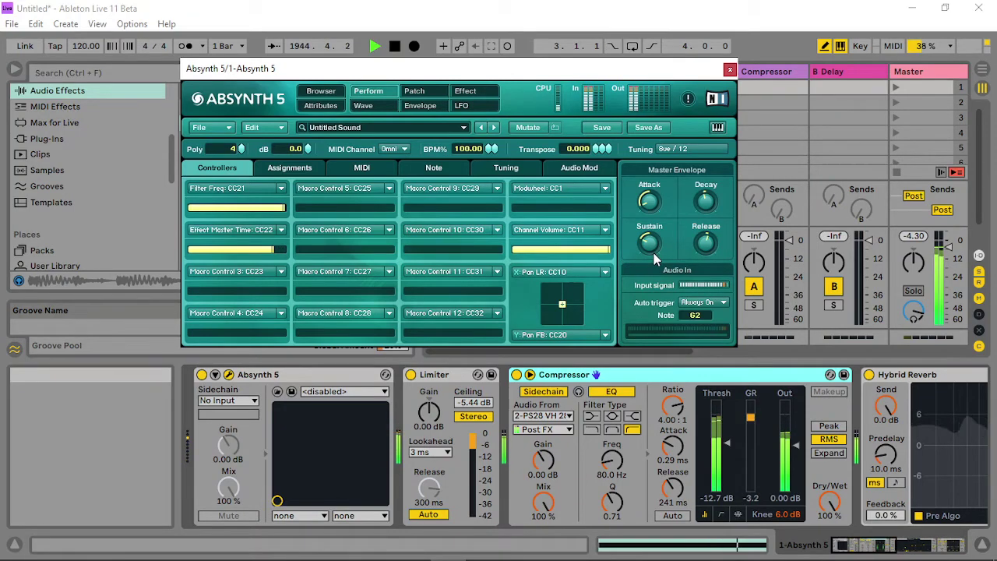
left_click(894, 99)
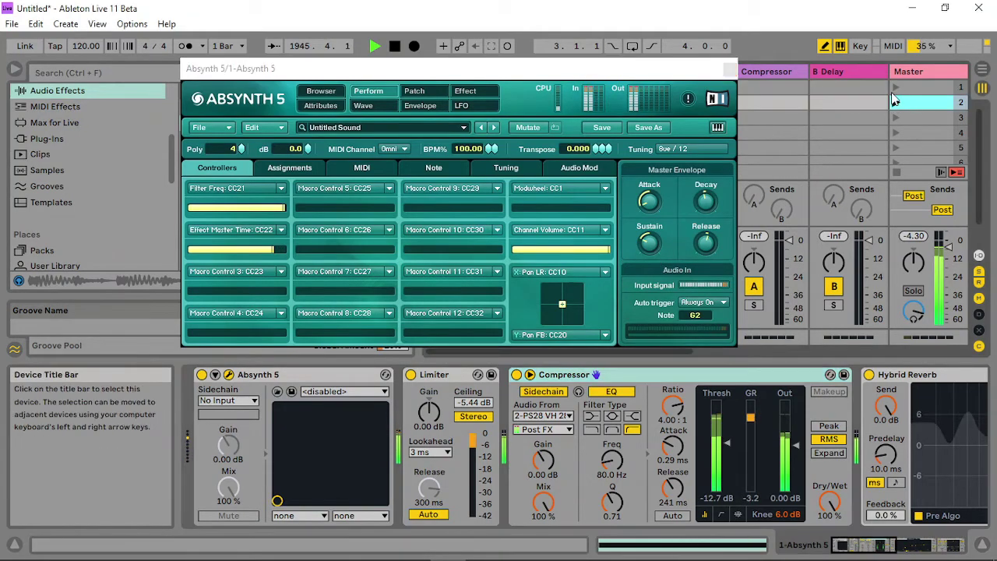
left_click(896, 85)
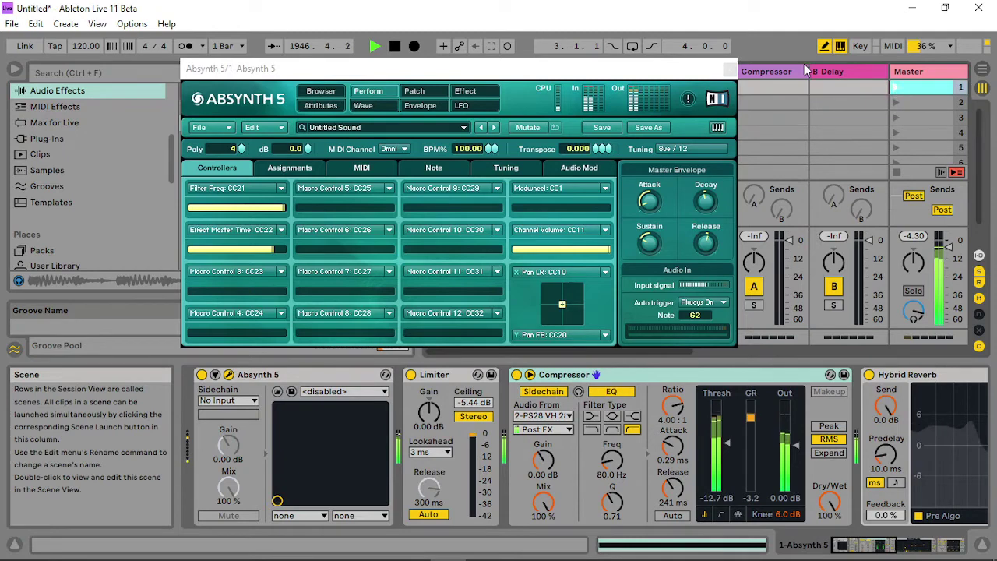
left_click(274, 249)
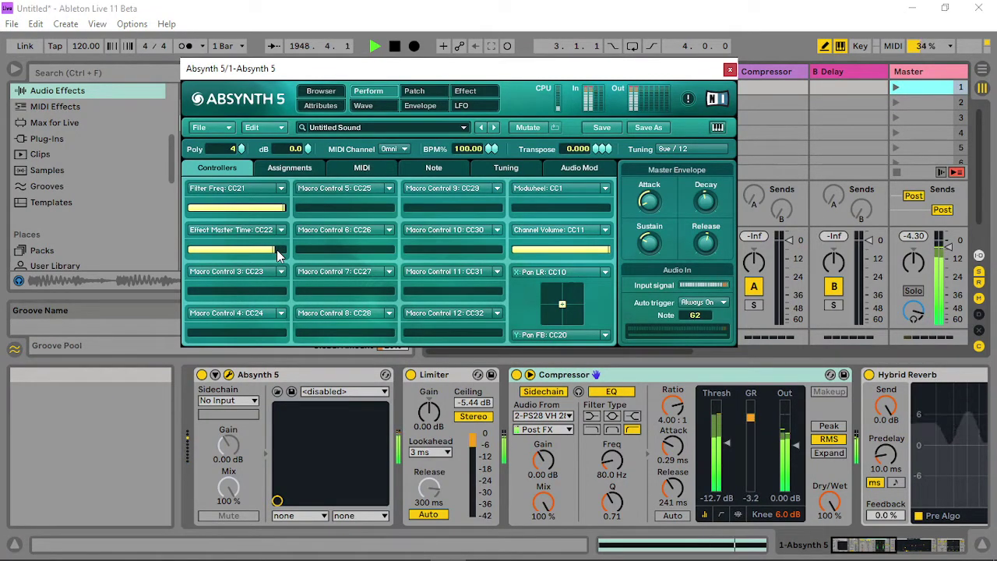
- Set the Supercomb filter's transpose to 36, Triangle waveshaper's input to 4.70 dB, master Comb's feedback to 0.67 and master waveshaper's input to -4.90 dB
left_click(414, 91)
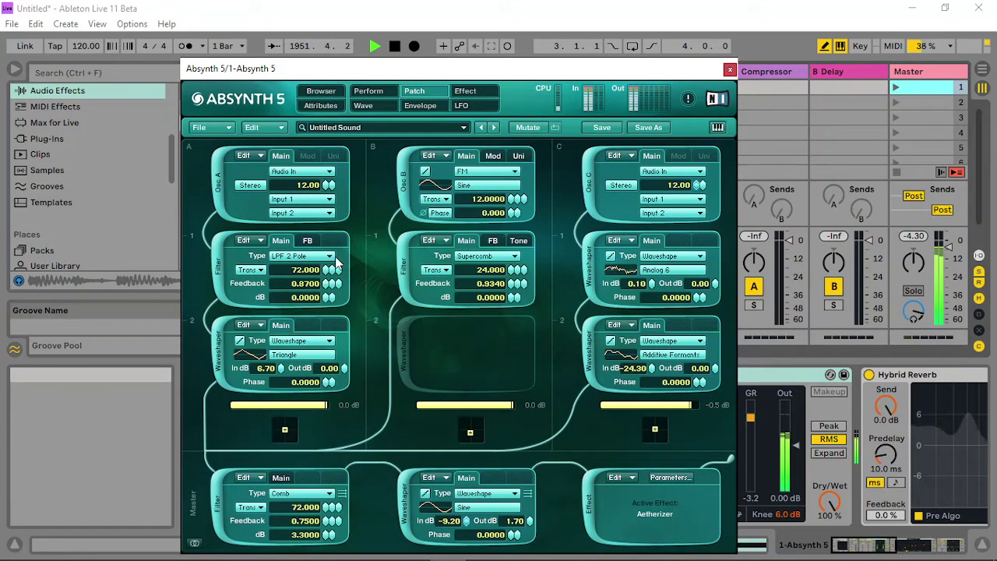
left_click_drag(514, 272, 518, 269)
left_click_drag(290, 372, 294, 301)
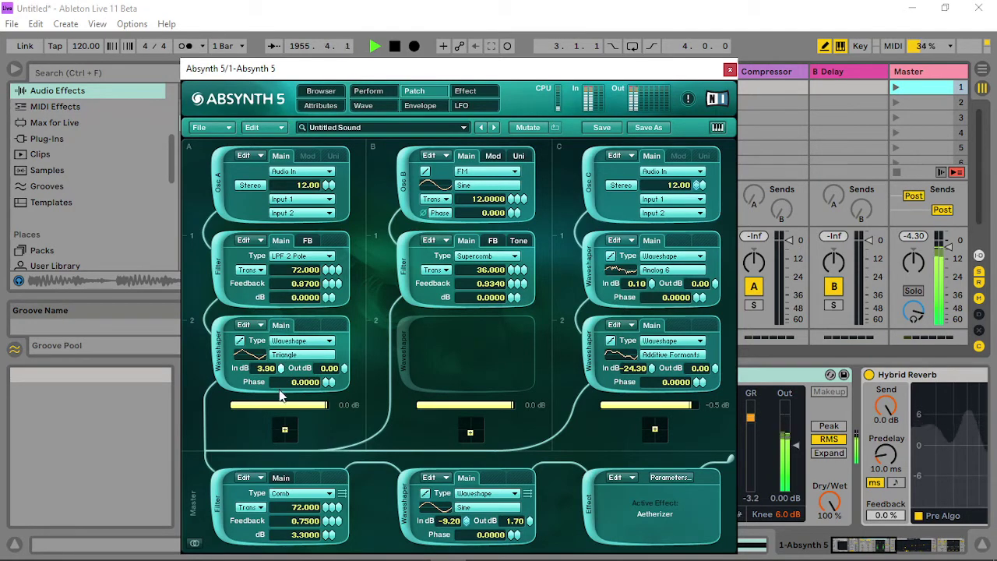
mouse_move(328, 522)
left_mouse_down()
mouse_move(333, 494)
mouse_move(325, 541)
mouse_move(340, 524)
left_mouse_up()
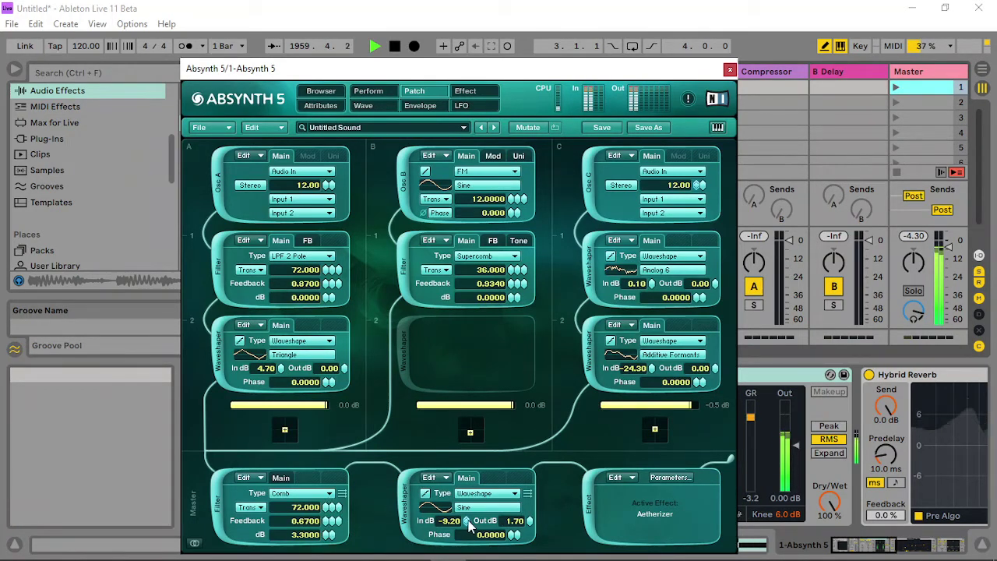
left_click_drag(470, 527, 470, 489)
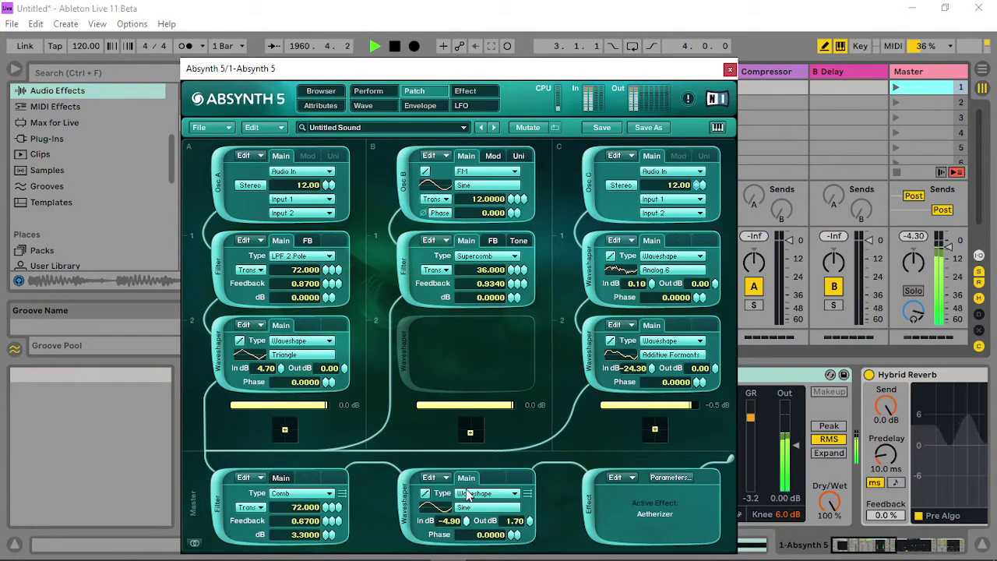
- Add oscillator B's main pitch to audio modulation group A and set the group's gain to 3.60 dB
left_click(381, 92)
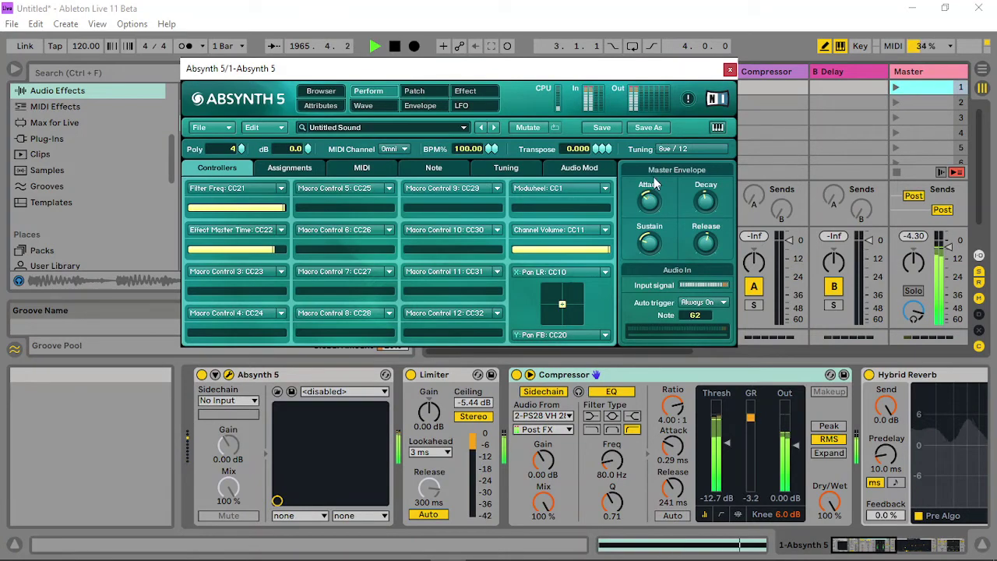
left_click(577, 169)
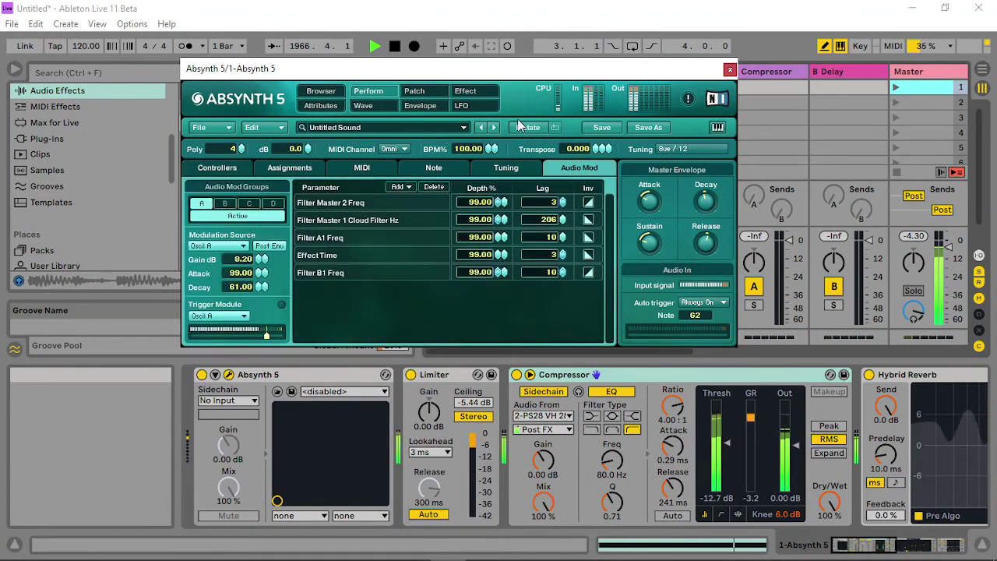
left_click(416, 92)
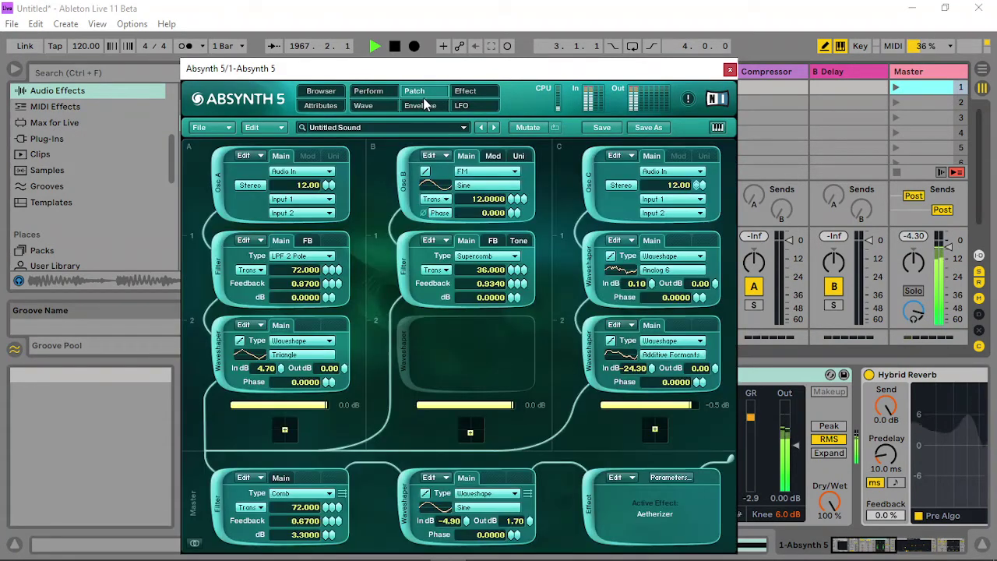
right_click(507, 212)
left_click(514, 384)
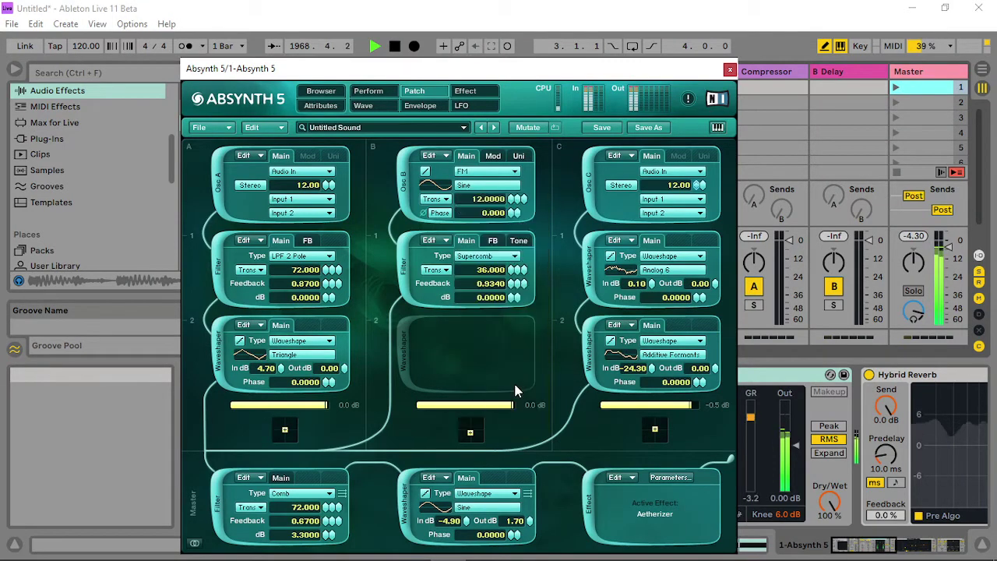
left_click(370, 94)
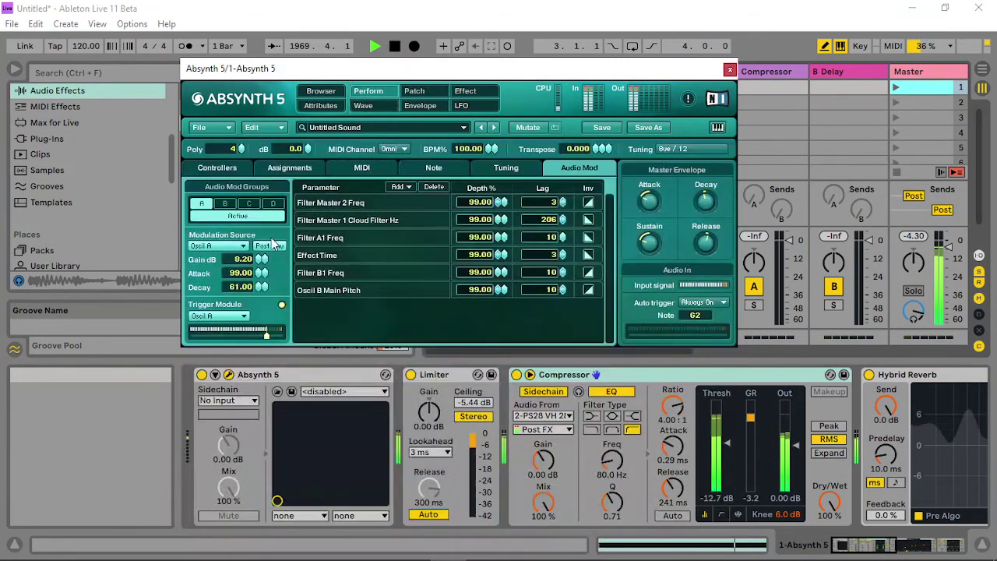
left_click_drag(261, 263, 242, 346)
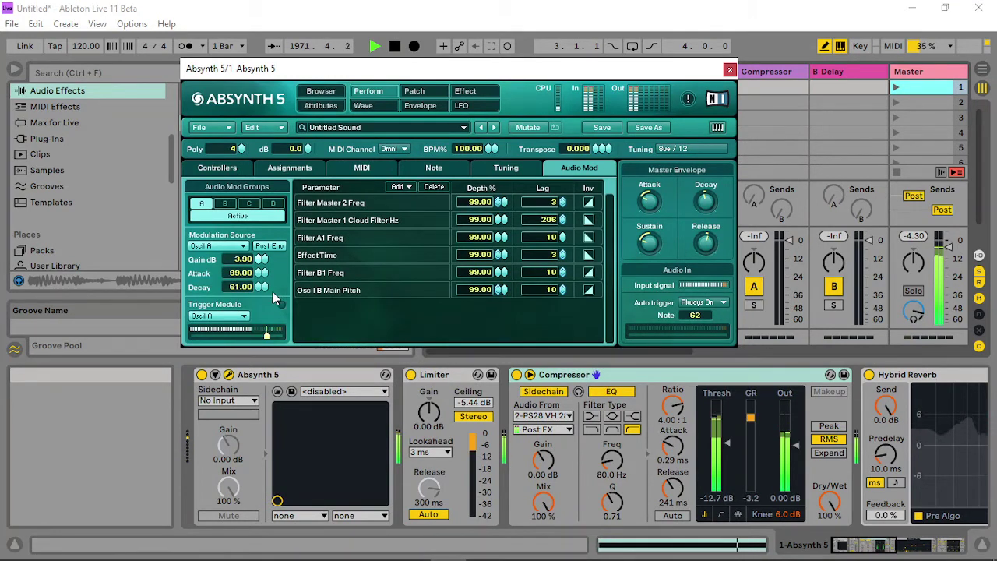
left_click_drag(262, 260, 263, 269)
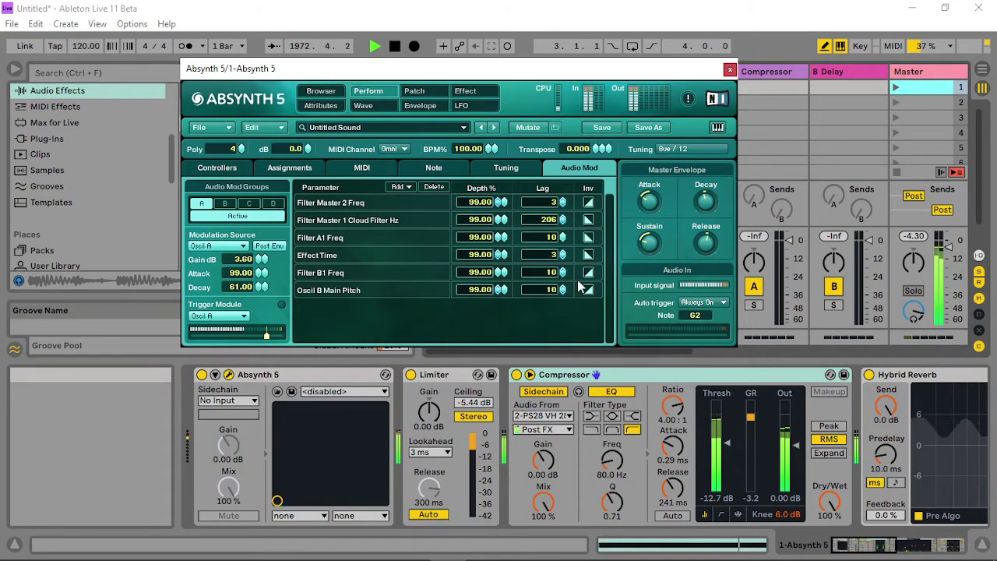
- Set the audio modulation depth of Filter B1 Freq to 0, Effect Time to 5, and Filter A1 Freq to 99.99 with a lag of 201
left_click_drag(499, 272, 499, 375)
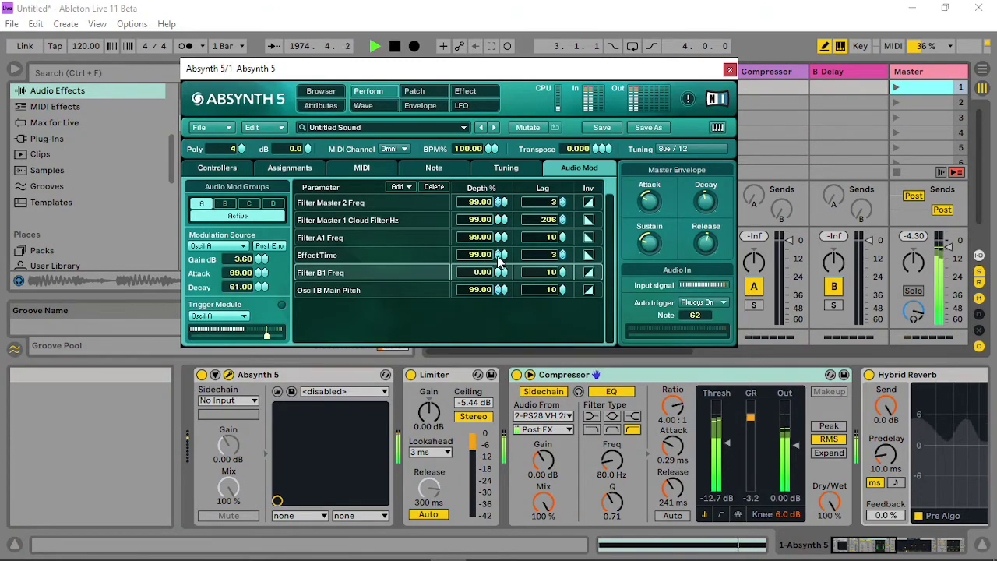
left_click_drag(499, 262, 499, 334)
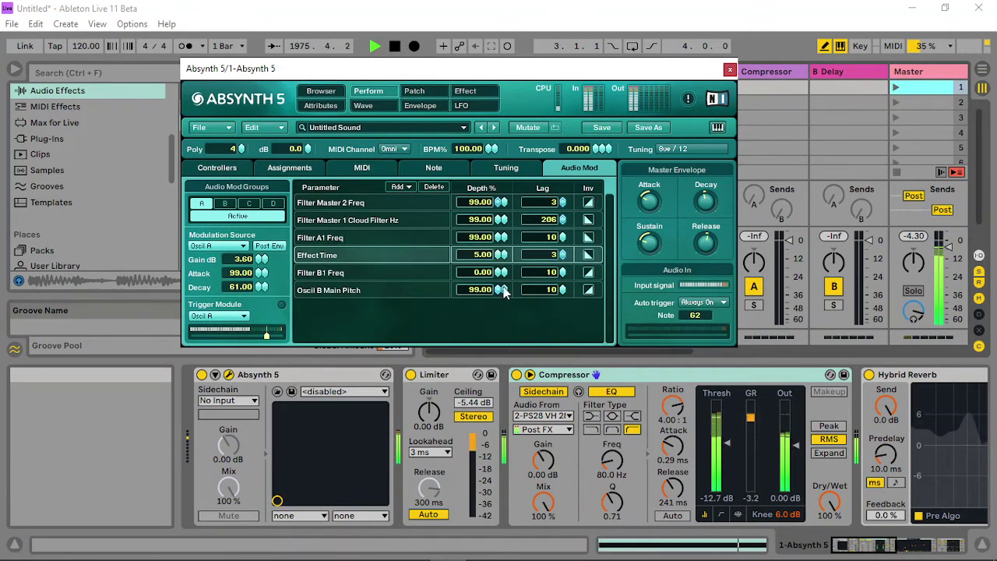
left_click_drag(499, 237, 534, 139)
left_click_drag(561, 237, 538, 101)
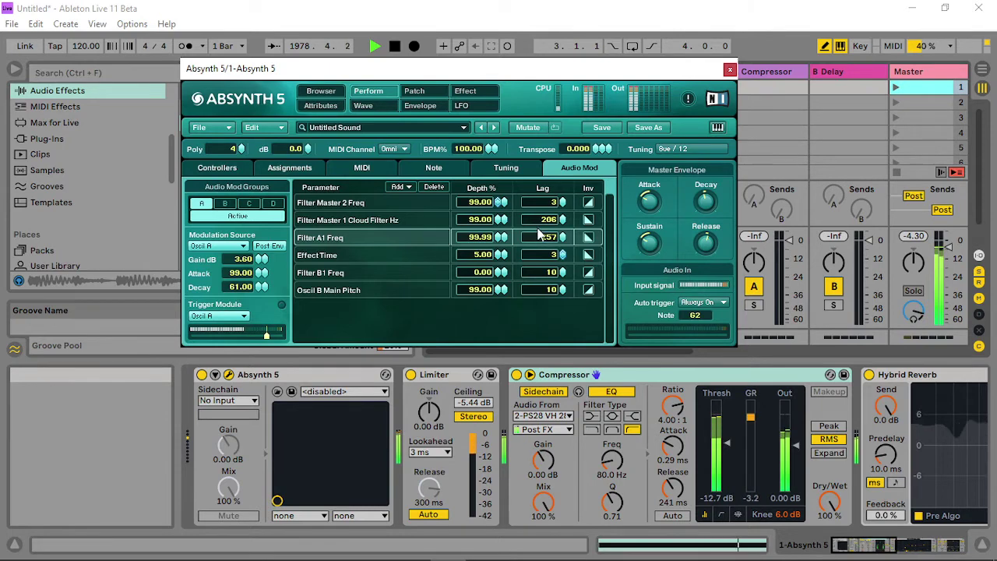
left_click_drag(562, 237, 558, 284)
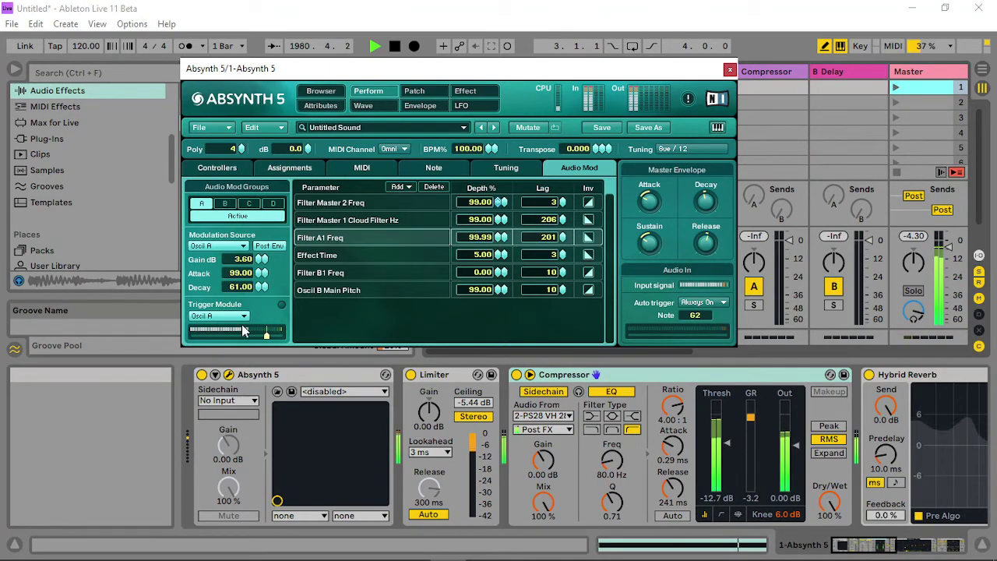
- Set audio modulation group A's gain to -3.50 dB, attack to 32 and decay to 24
left_click_drag(259, 261, 727, 308)
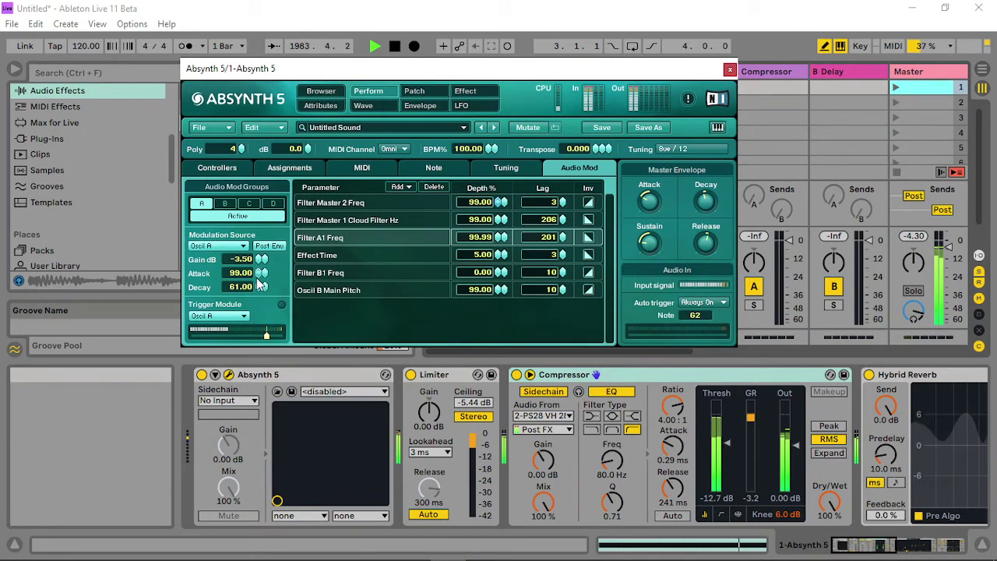
left_click_drag(257, 274, 264, 313)
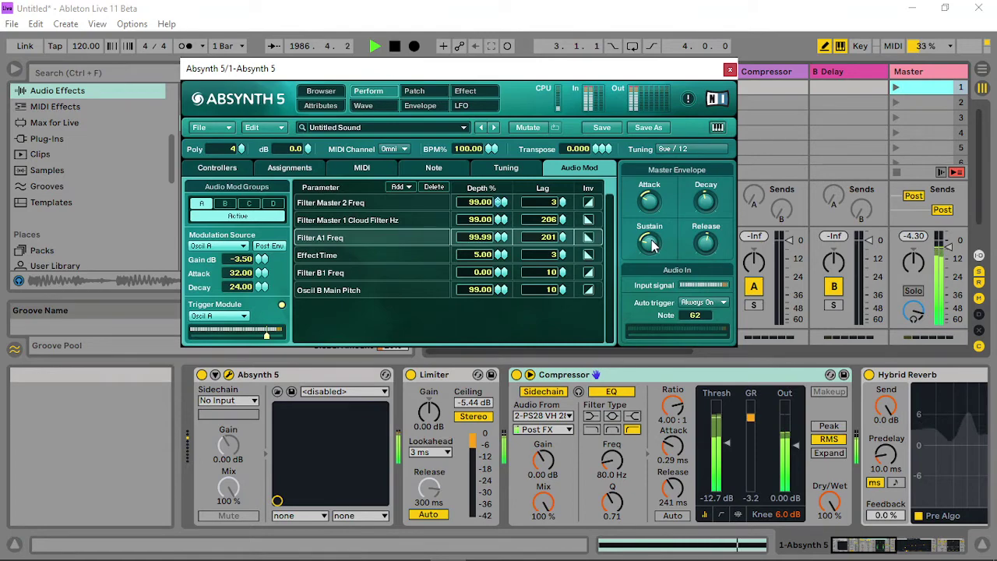
left_click_drag(494, 246, 499, 282)
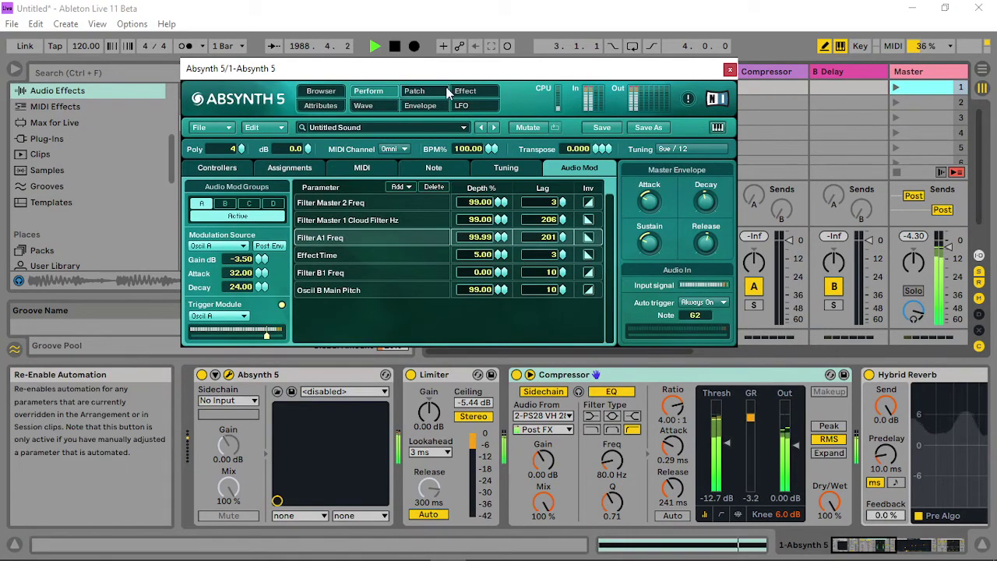
- Change the wave of channel C's first waveshaper in the patch to Sine
left_click(414, 90)
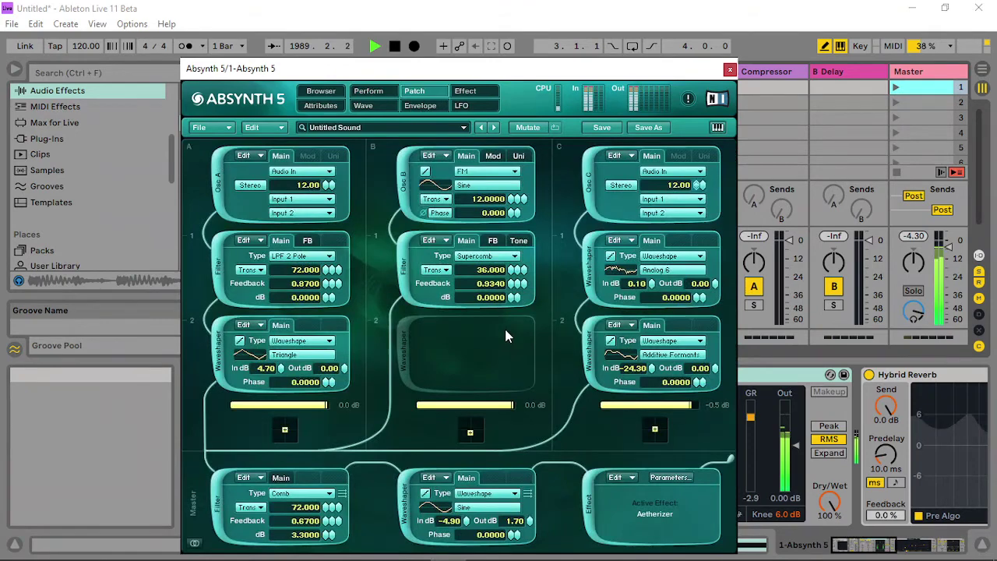
left_click(654, 271)
left_click(468, 208)
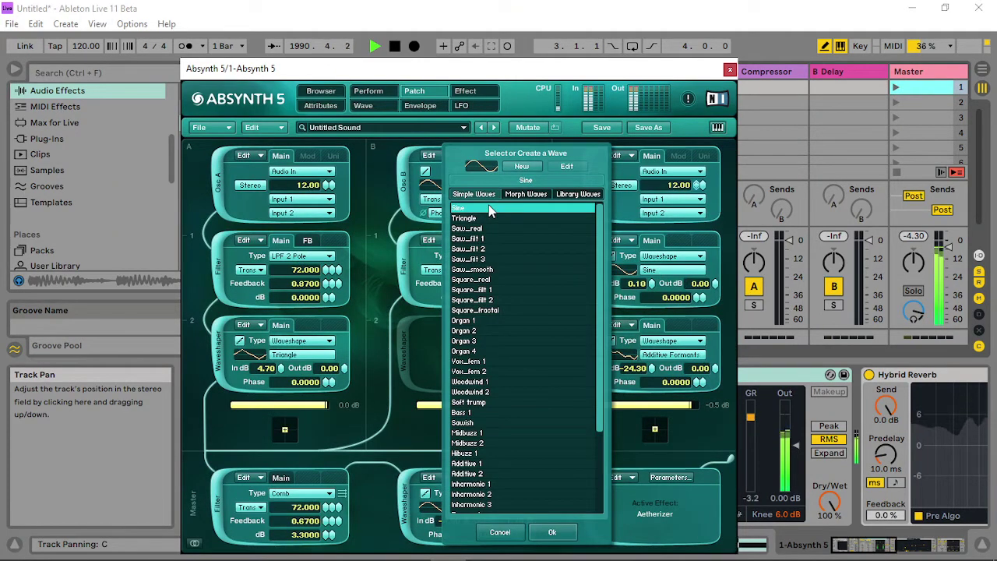
left_click(554, 533)
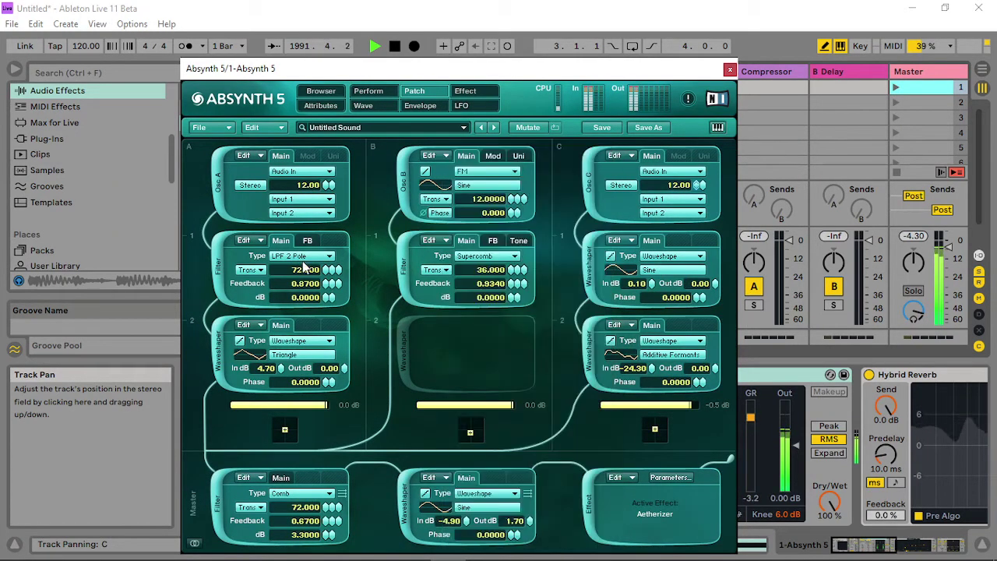
- Change channel A's filter feedback waveshape to Sine and set the master waveshaper's input to -2.20 dB
left_click(307, 242)
left_click(305, 274)
left_click(380, 209)
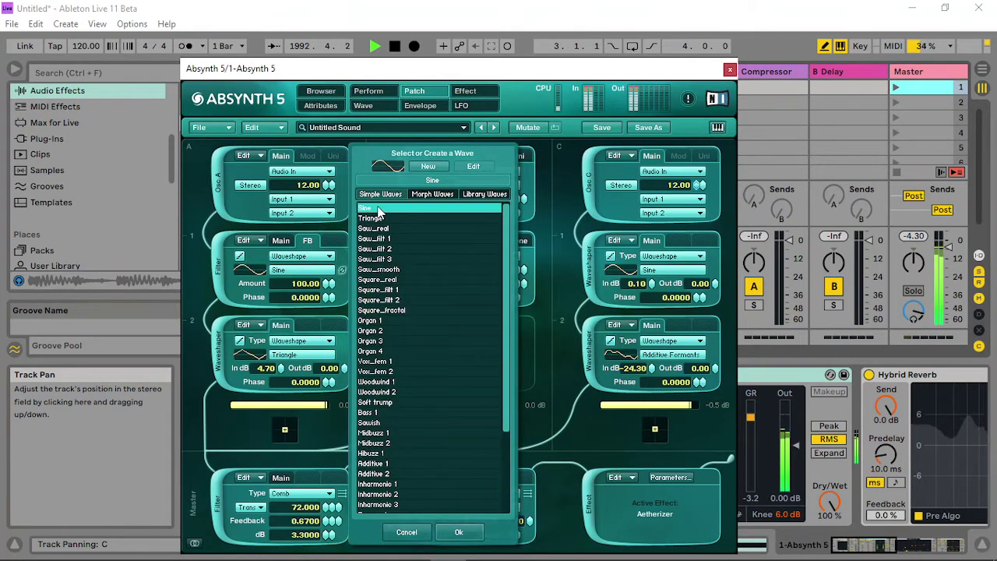
left_click(466, 533)
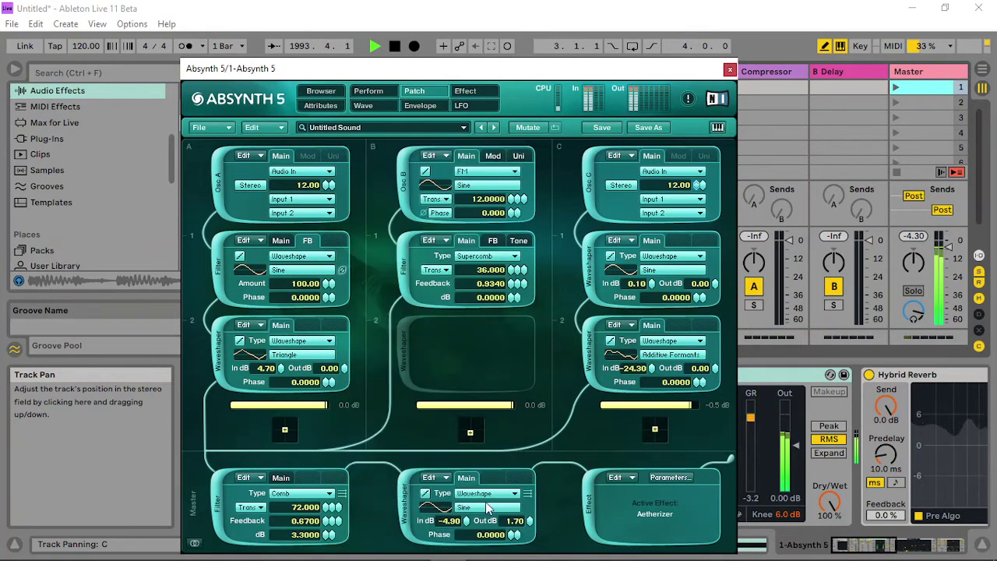
left_click_drag(471, 530, 478, 501)
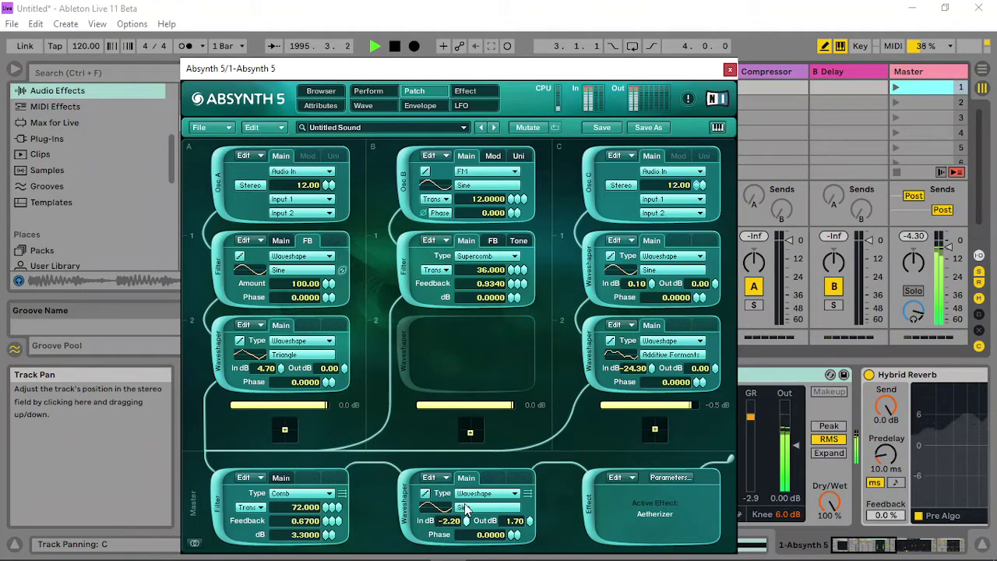
left_click(369, 91)
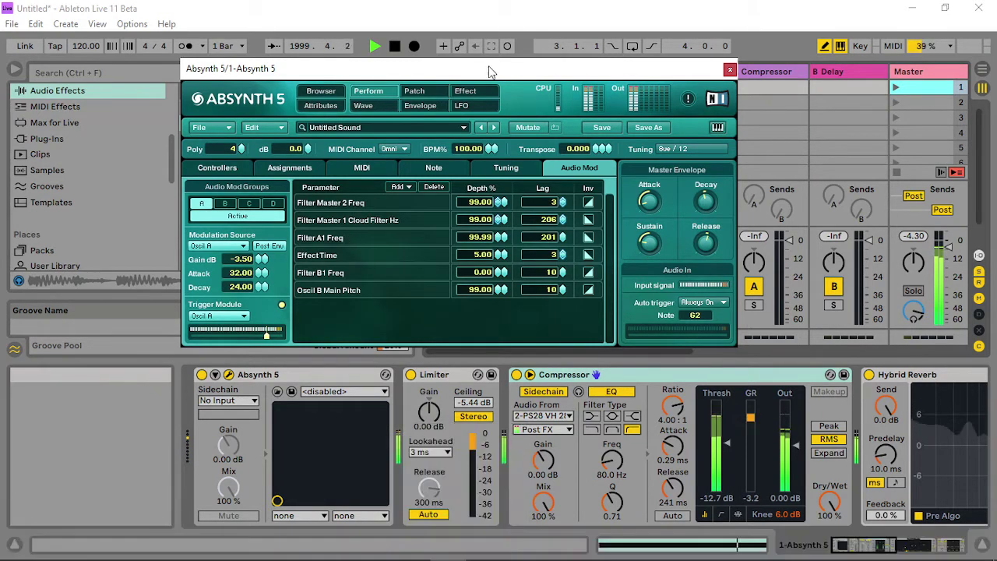
- Set channel A's filter feedback waveshape amount to 19, the Supercomb filter's transpose to 12 and oscillator B's transpose to 24
left_click(423, 92)
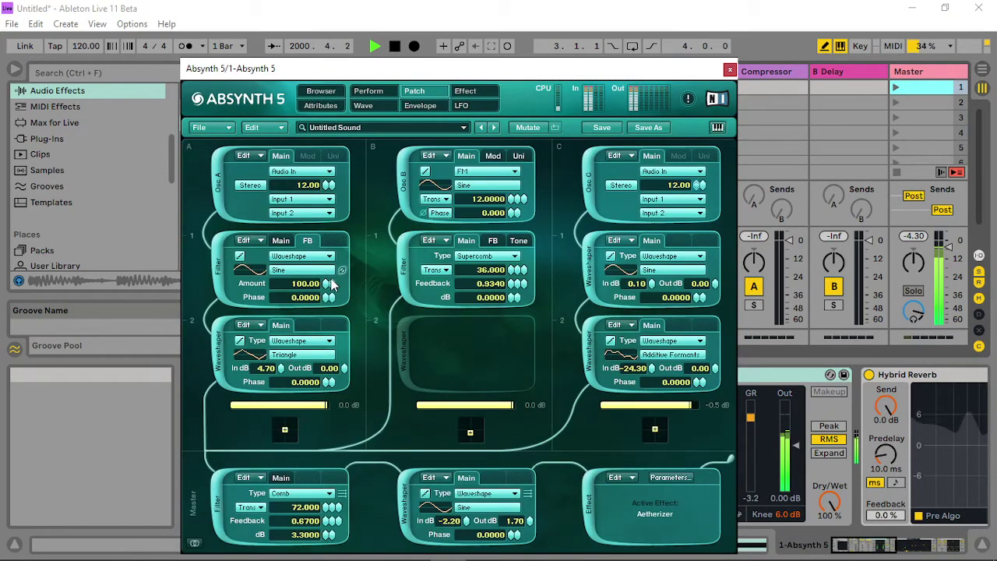
left_click_drag(331, 285, 329, 345)
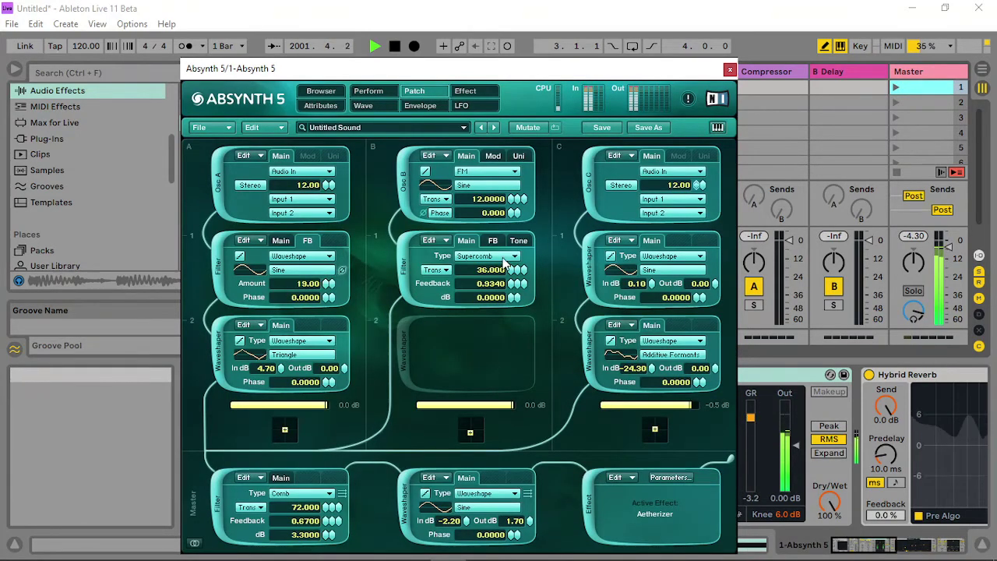
left_click_drag(505, 265, 499, 288)
mouse_move(520, 201)
left_mouse_down()
mouse_move(531, 186)
mouse_move(527, 195)
left_mouse_up()
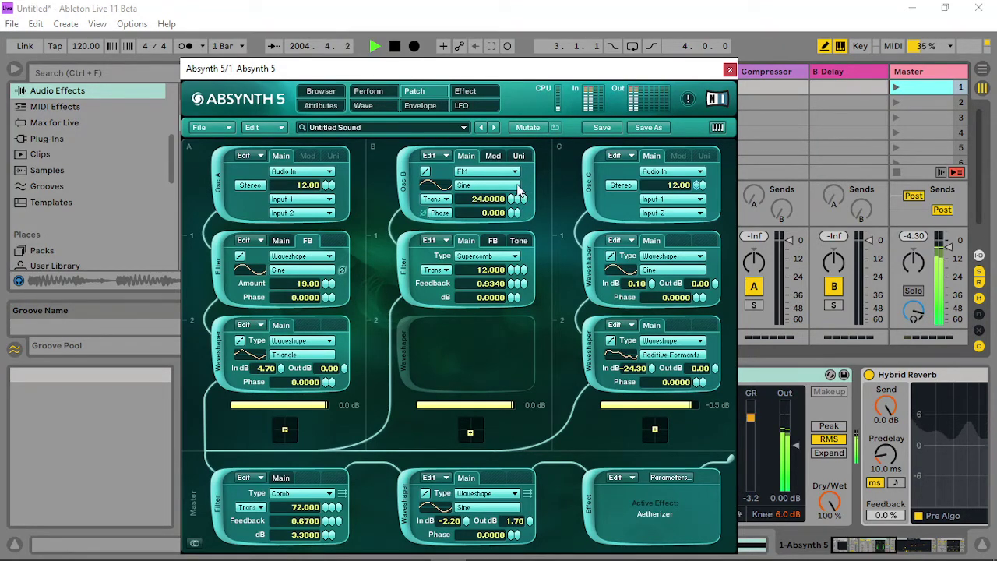
- Check the LFO settings and set audio modulation group A's gain to -1.50 dB
left_click(471, 106)
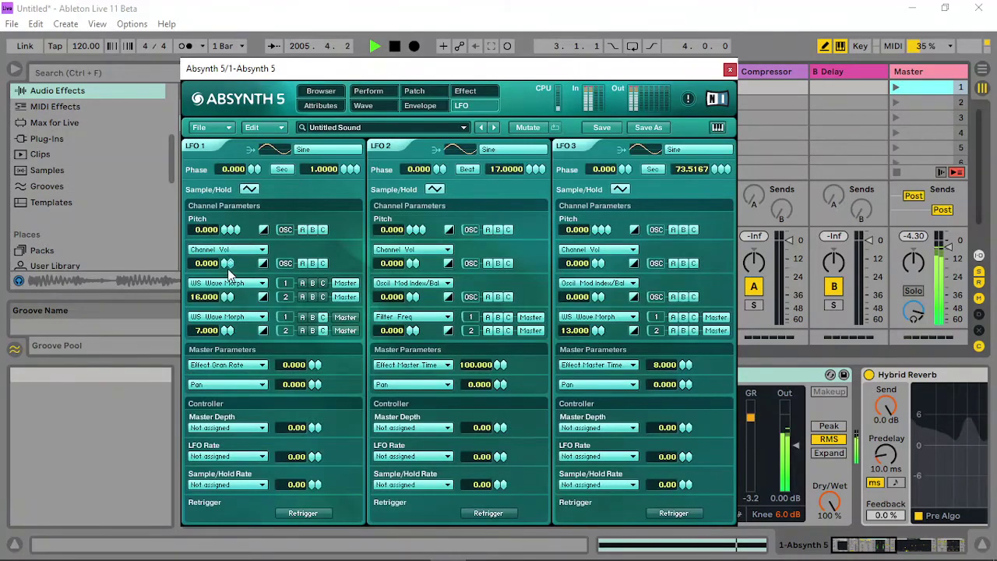
left_click(368, 91)
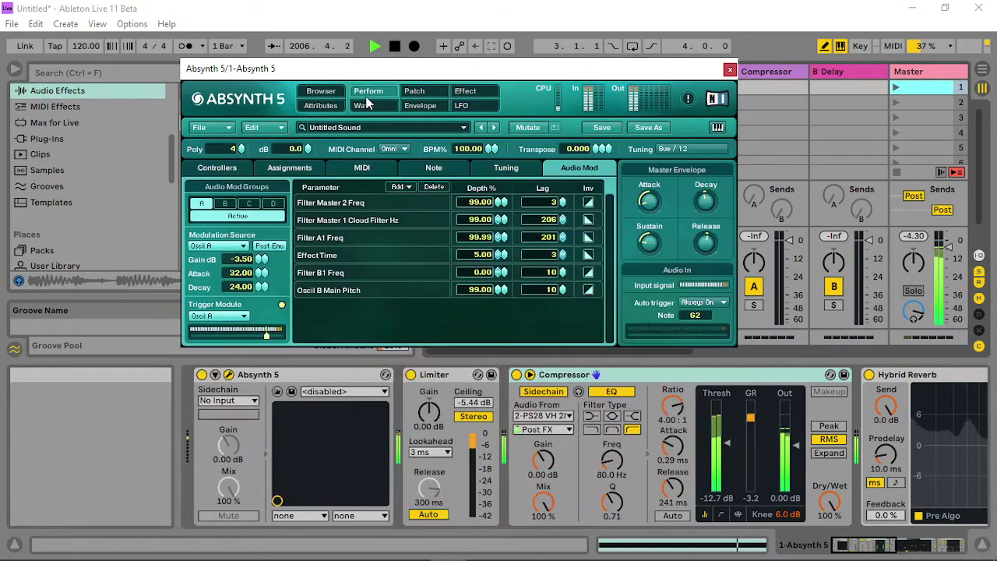
left_click_drag(256, 275, 551, 254)
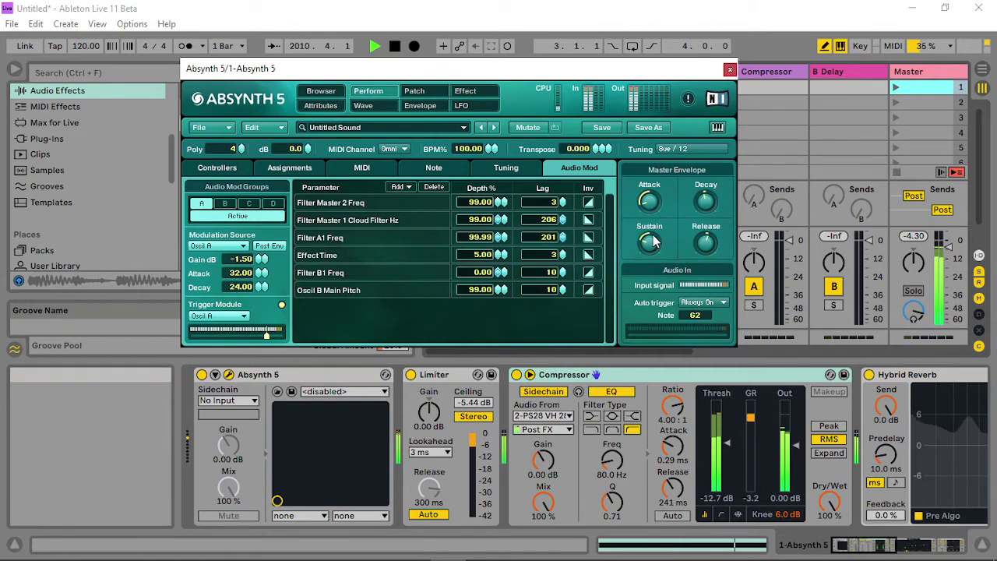
- Change the patch's master waveshaper to a Freq Shift in negative Trans mode, and set channel A's waveshaper input to 9.00 dB
left_click(414, 90)
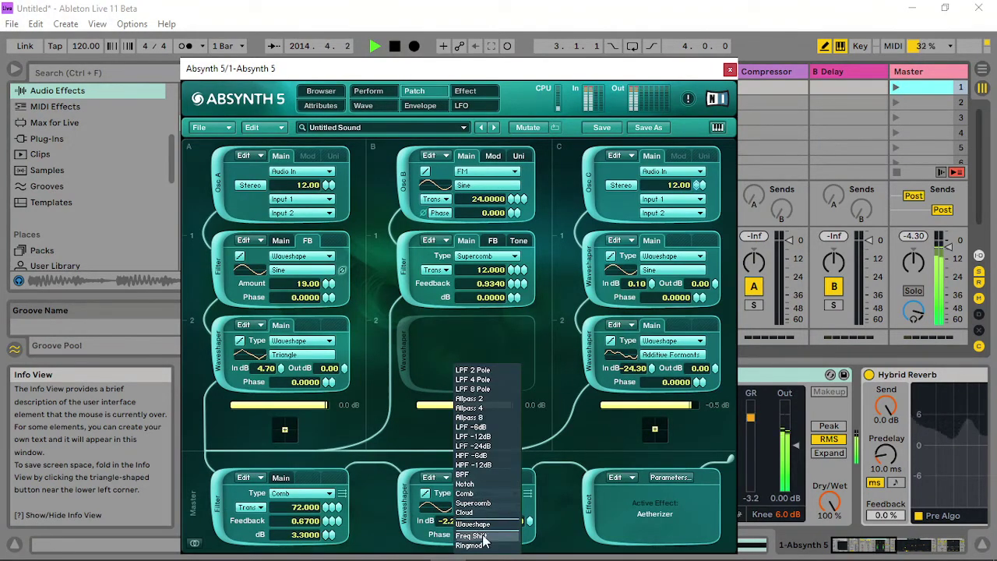
left_click(484, 536)
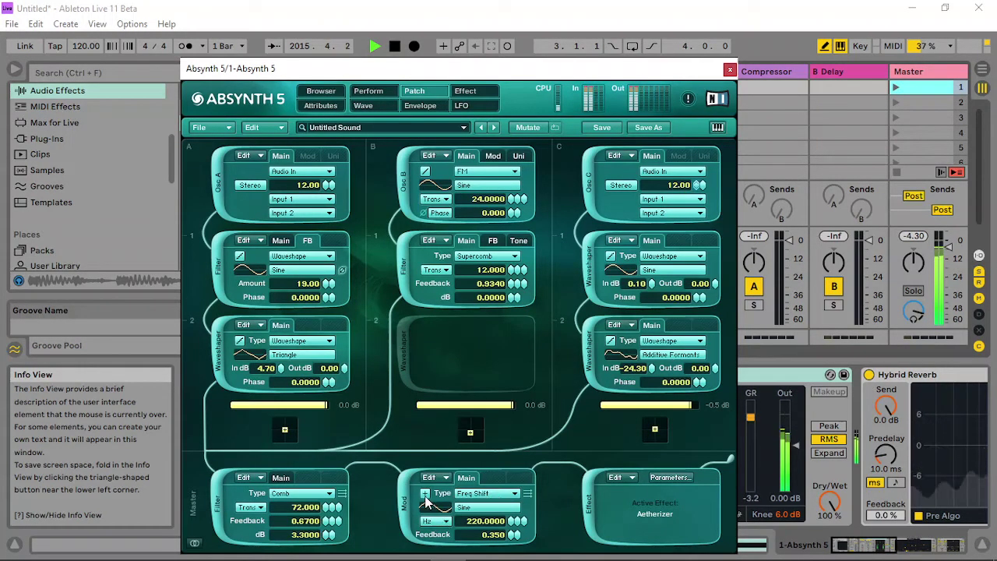
left_click(437, 520)
left_click(435, 537)
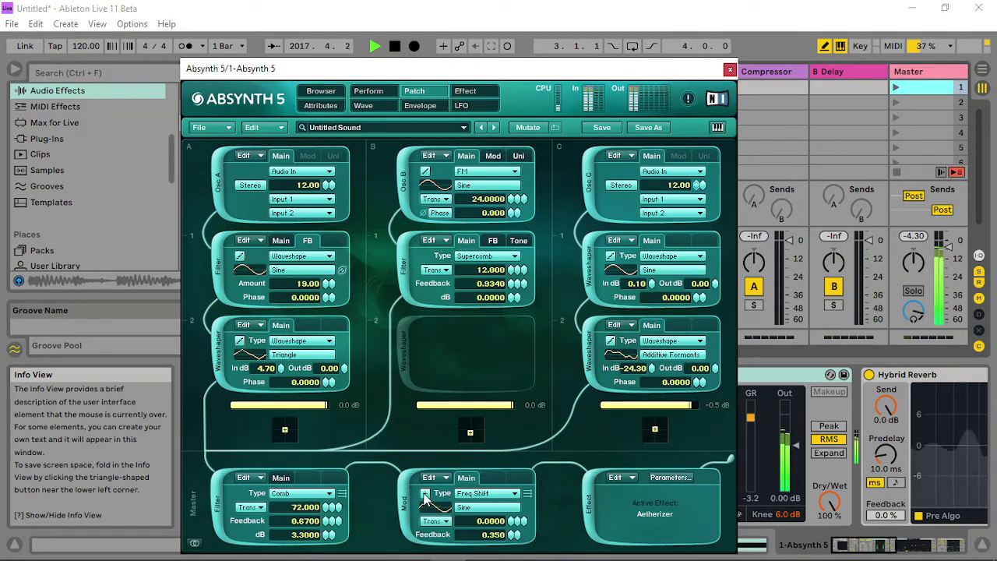
left_click(528, 495)
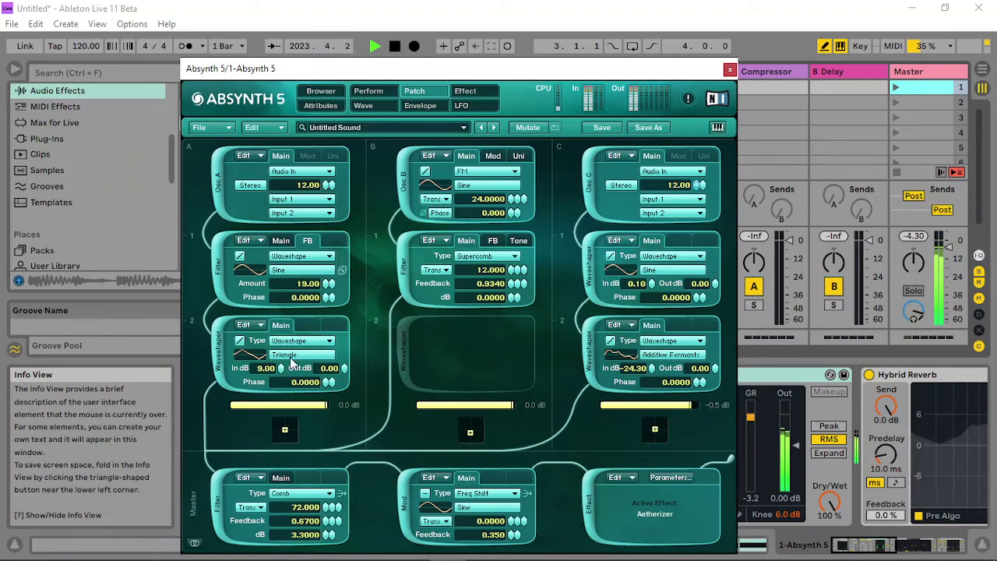
- Set the Aetherizer effect's grain rate to 20 Hz and its grain duration to 36%
left_click(369, 91)
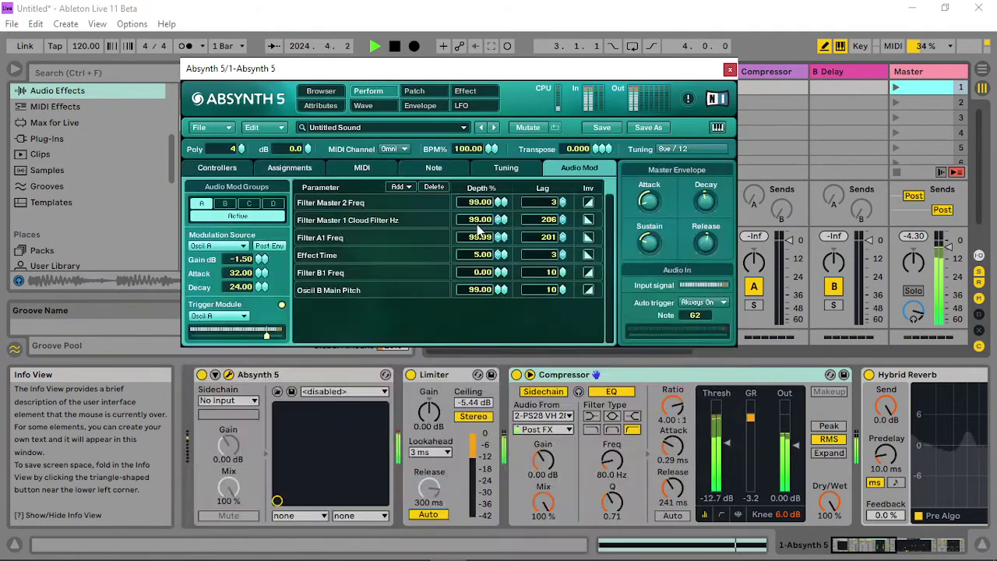
left_click(465, 91)
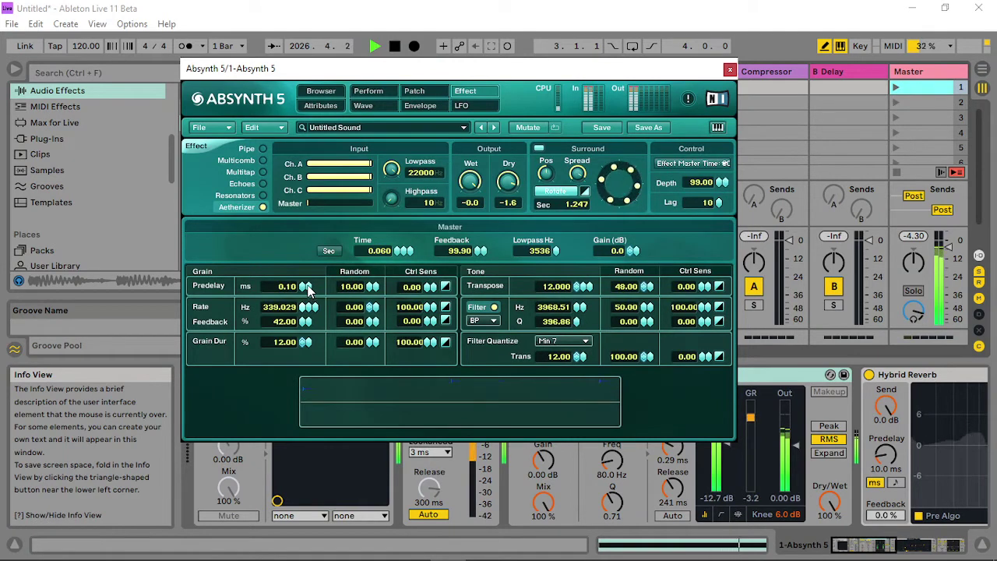
left_click_drag(309, 306, 348, 323)
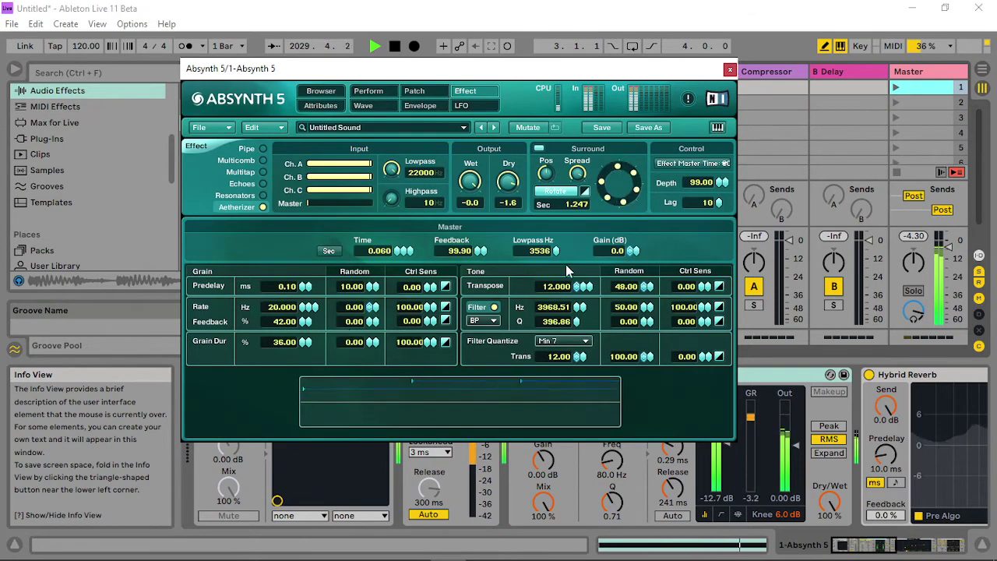
- Set the Aetherizer's filter frequency to 625 Hz with 0 random, trying a transpose of -12 before restoring it to 12
left_click_drag(581, 286, 563, 308)
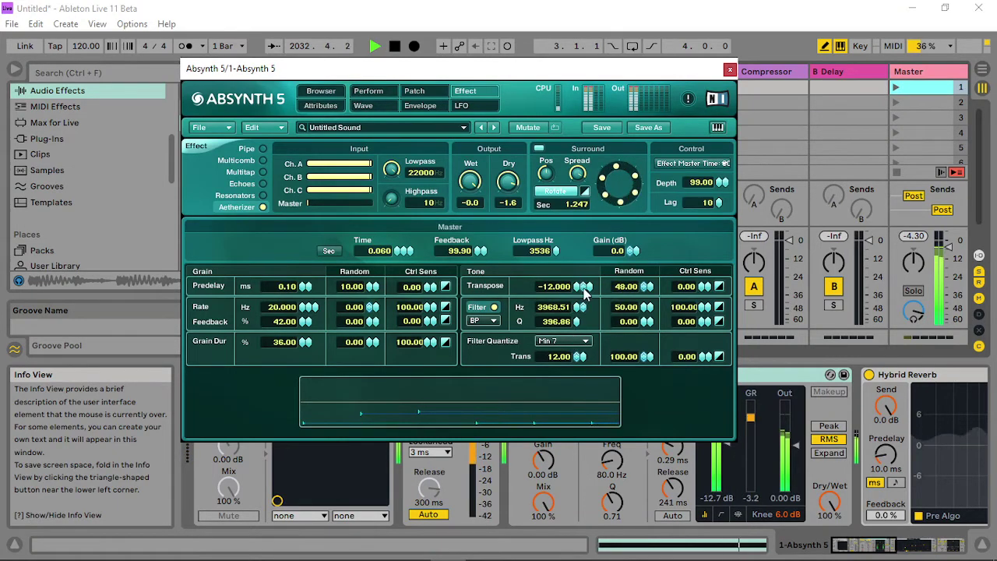
left_click_drag(578, 313, 633, 350)
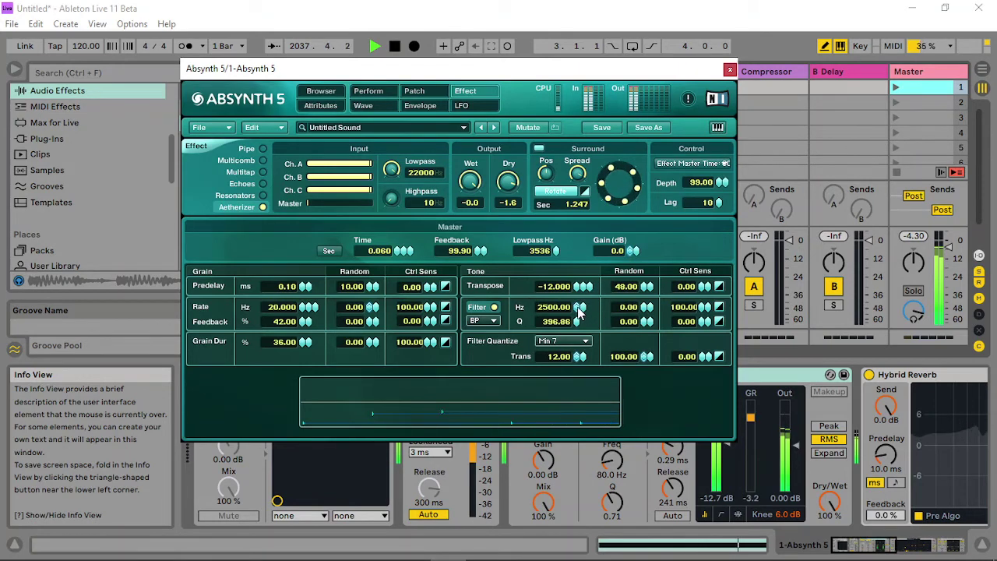
left_click_drag(598, 312, 580, 358)
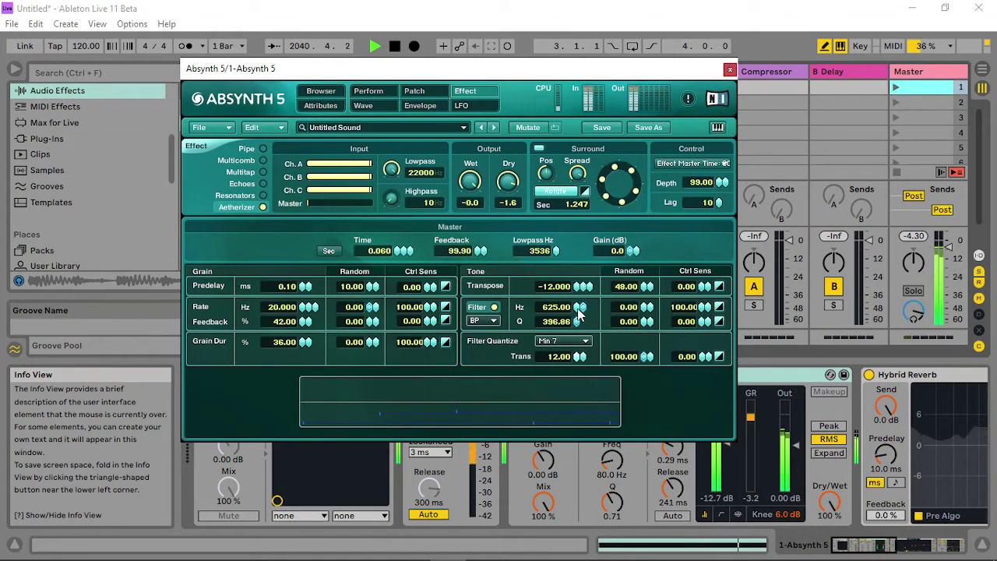
left_click_drag(578, 289, 579, 266)
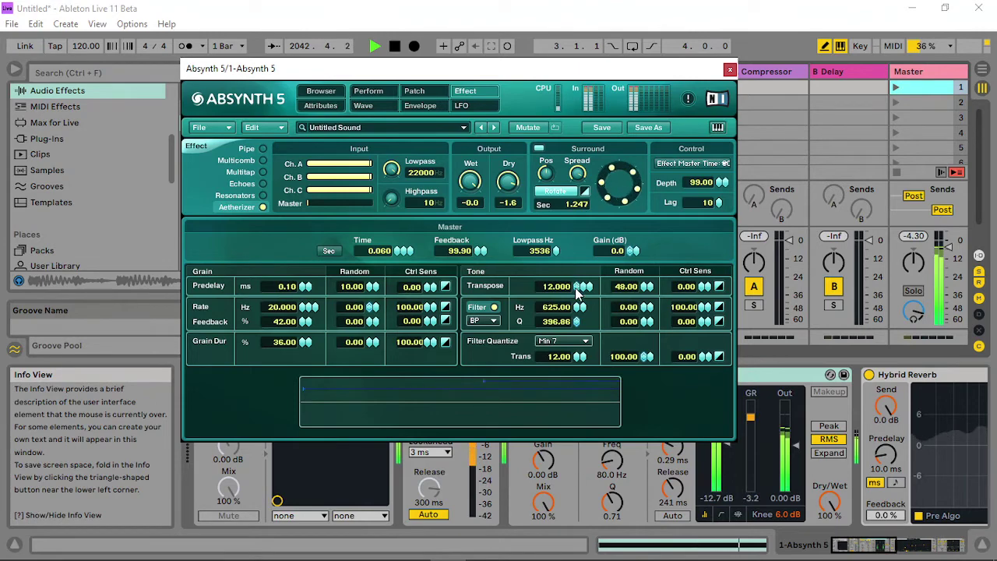
- Assign the Aetherizer's grain transpose to audio modulation group A and set its lag to 138
right_click(578, 286)
left_click(596, 386)
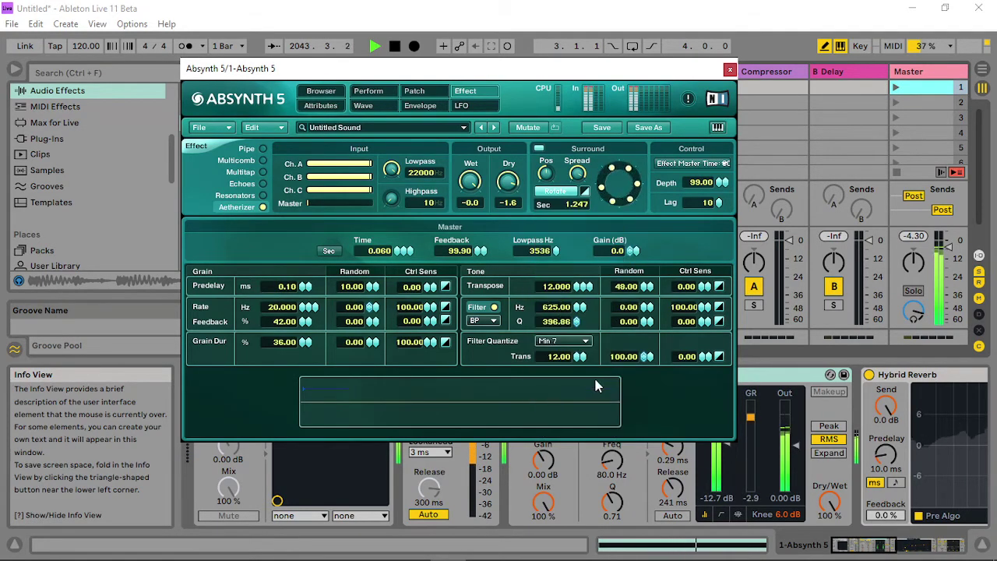
left_click(367, 91)
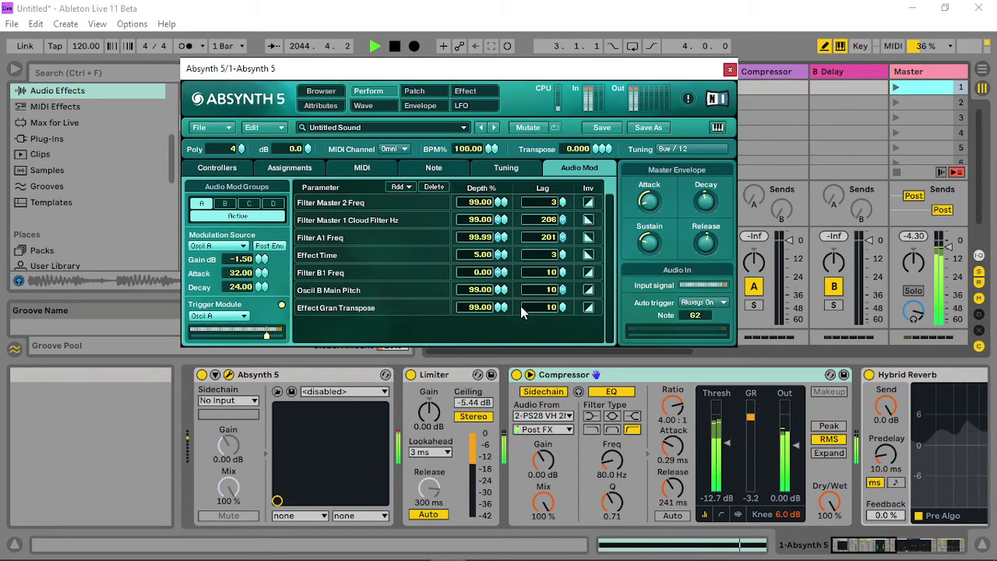
left_click_drag(565, 307, 561, 218)
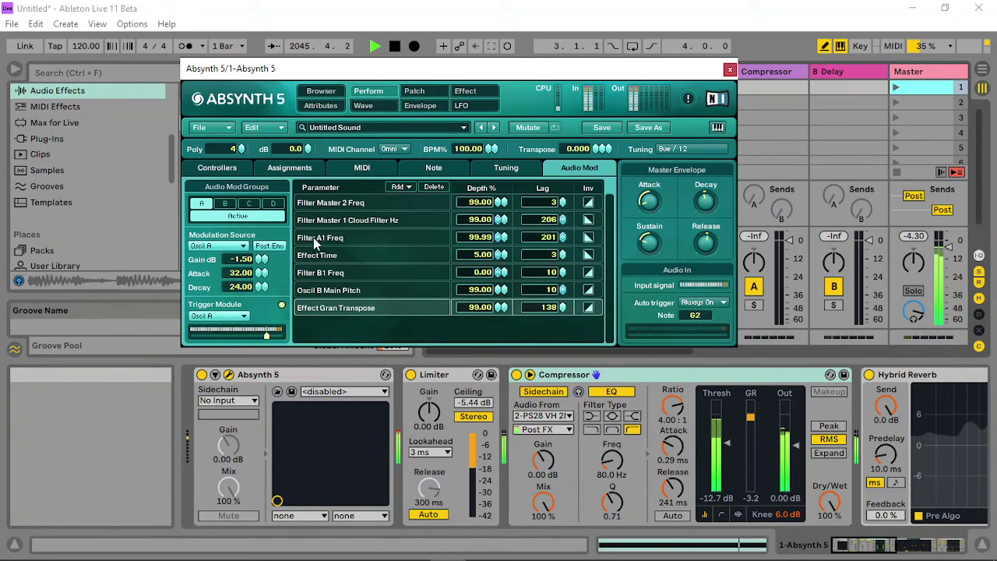
- Lower the audio modulation source gain to -9.30 dB and the Filter A1 Freq depth to 19.99%
left_click_drag(261, 260, 314, 323)
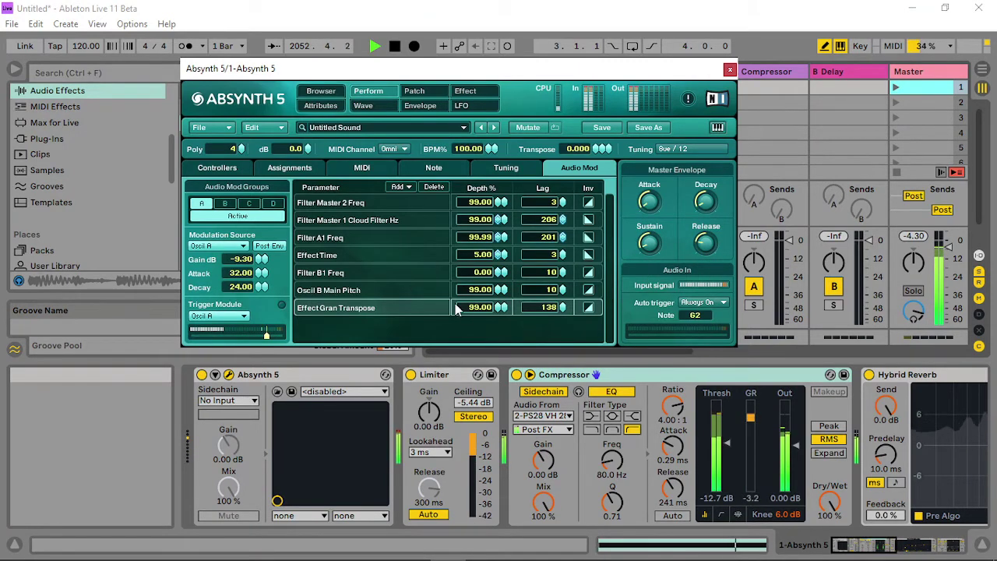
left_click_drag(503, 244, 501, 297)
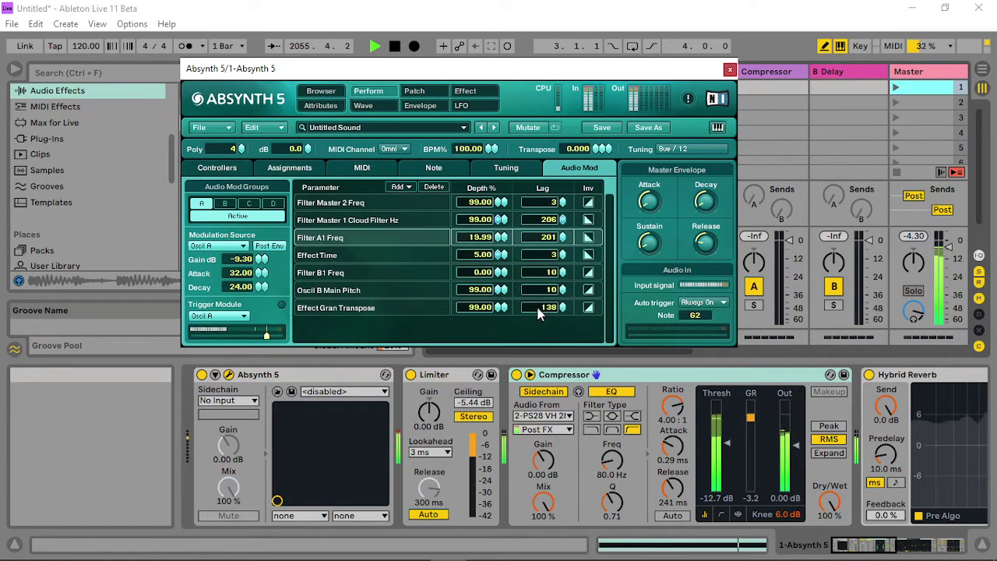
- Set the Effect Gran Transpose modulation to a lag of about 91 and a depth of 100.00%
left_click(563, 311)
left_click_drag(562, 311, 562, 389)
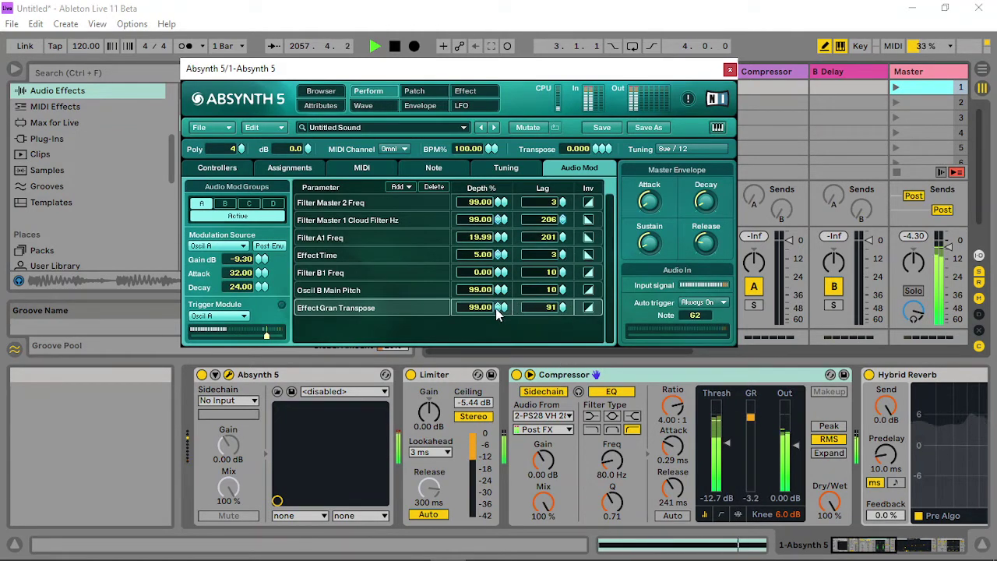
mouse_move(498, 308)
left_mouse_down()
mouse_move(492, 375)
mouse_move(513, 320)
mouse_move(504, 303)
left_mouse_up()
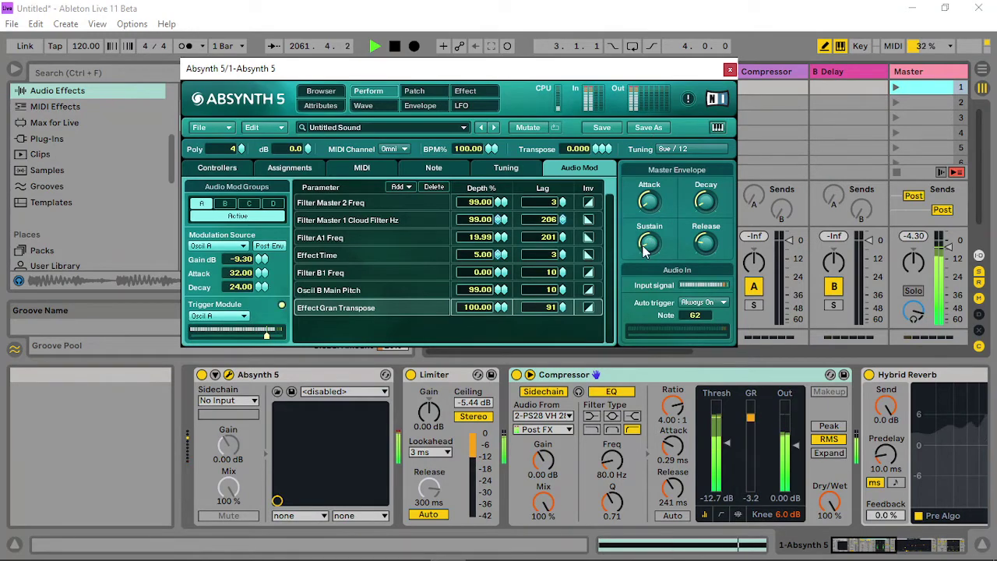
- Lower the synth's overall output level to about -5.1 dB on the Perform page
left_click(448, 92)
left_click(361, 93)
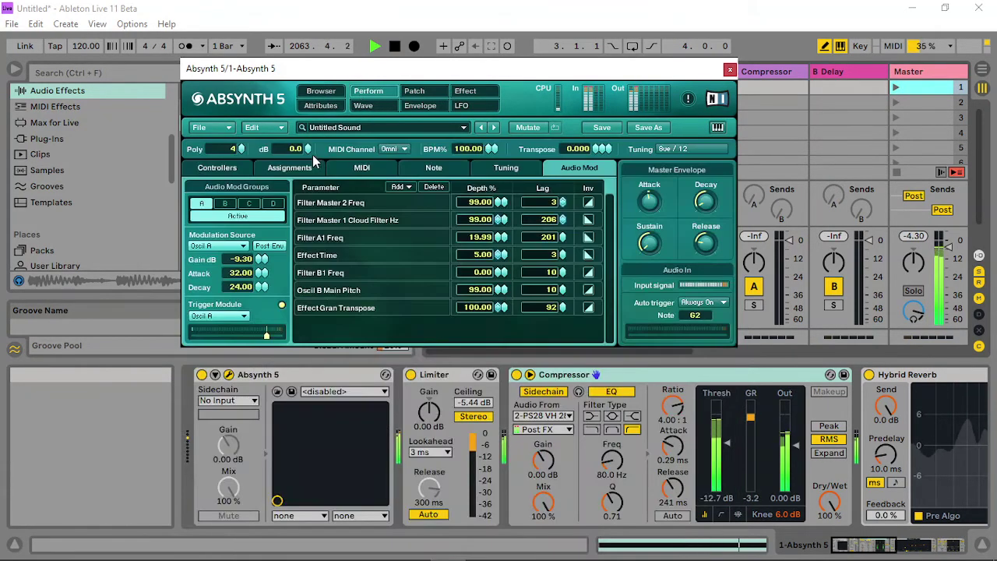
left_click_drag(312, 155, 308, 190)
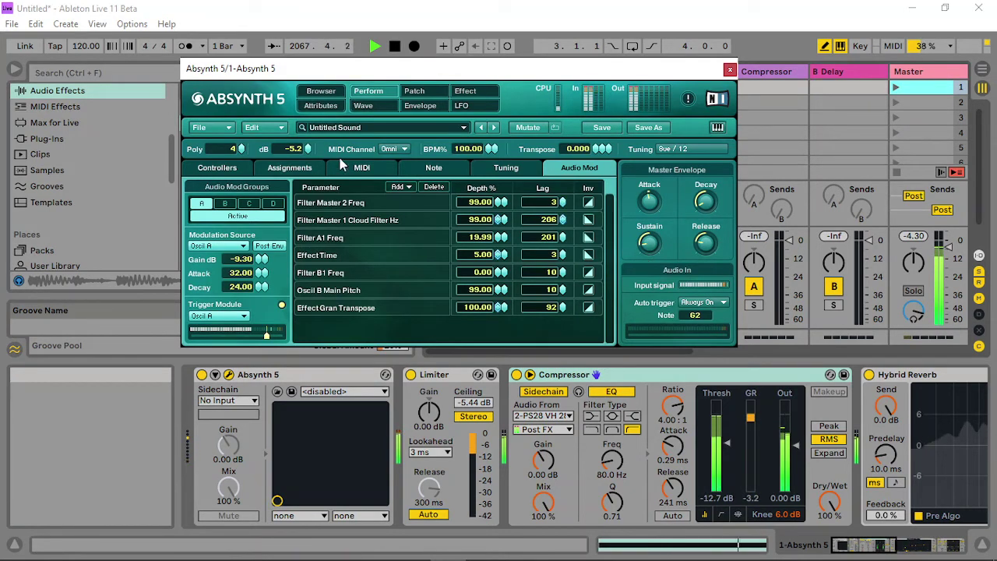
- Change the effect type to Pipe, toggle its Master Length from Sec to Beat, and raise the feedback to 0.999
left_click(218, 169)
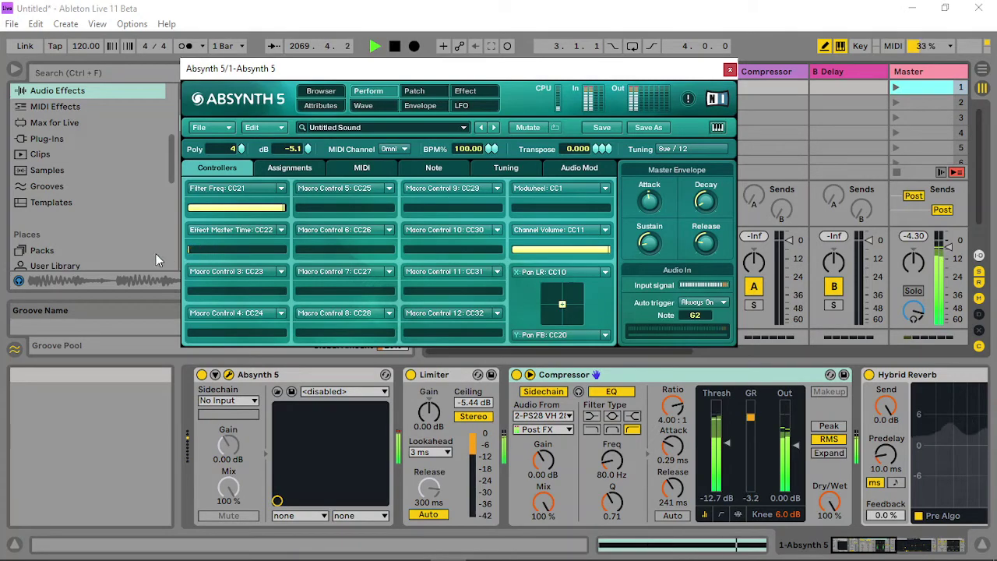
left_click(470, 91)
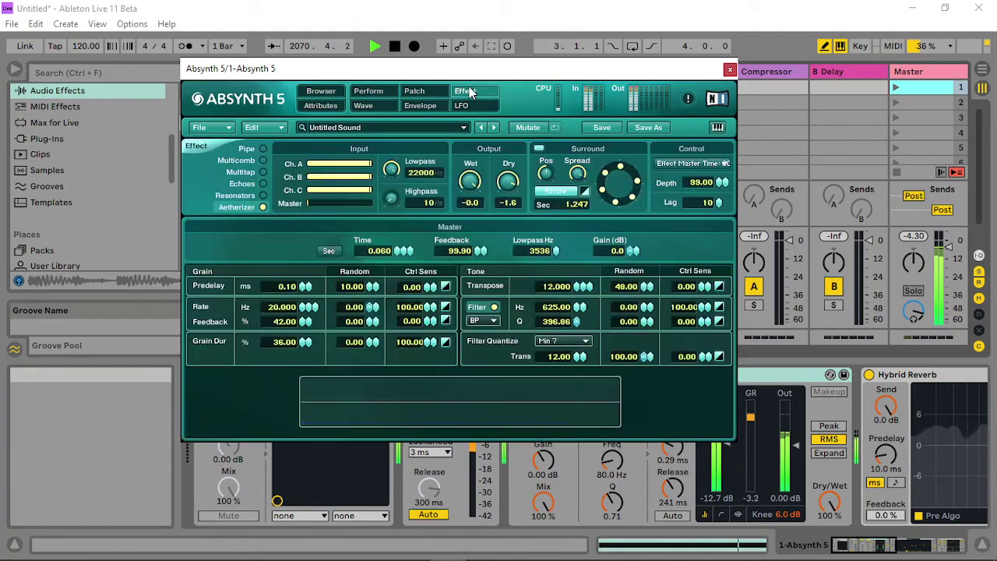
left_click(263, 149)
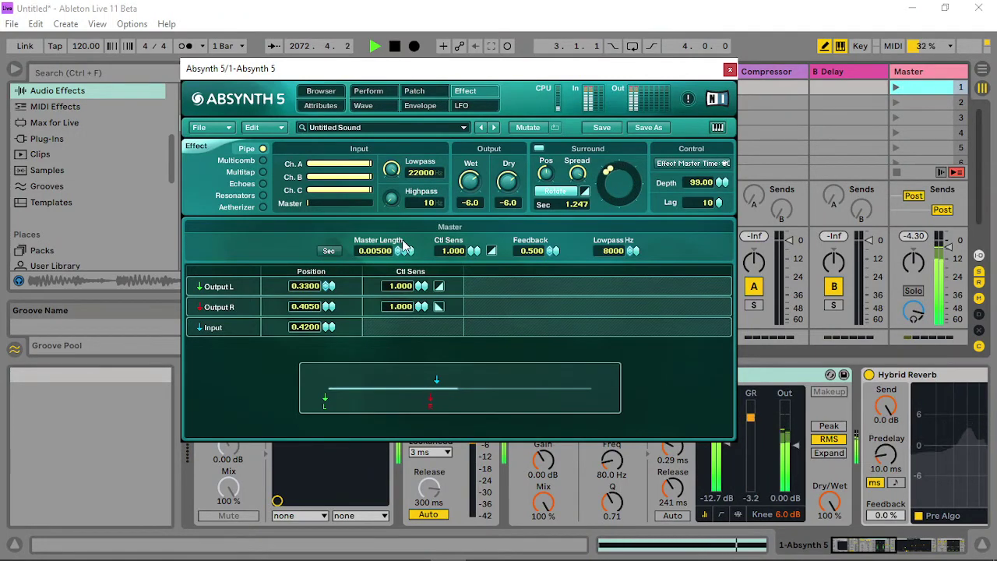
left_click(333, 252)
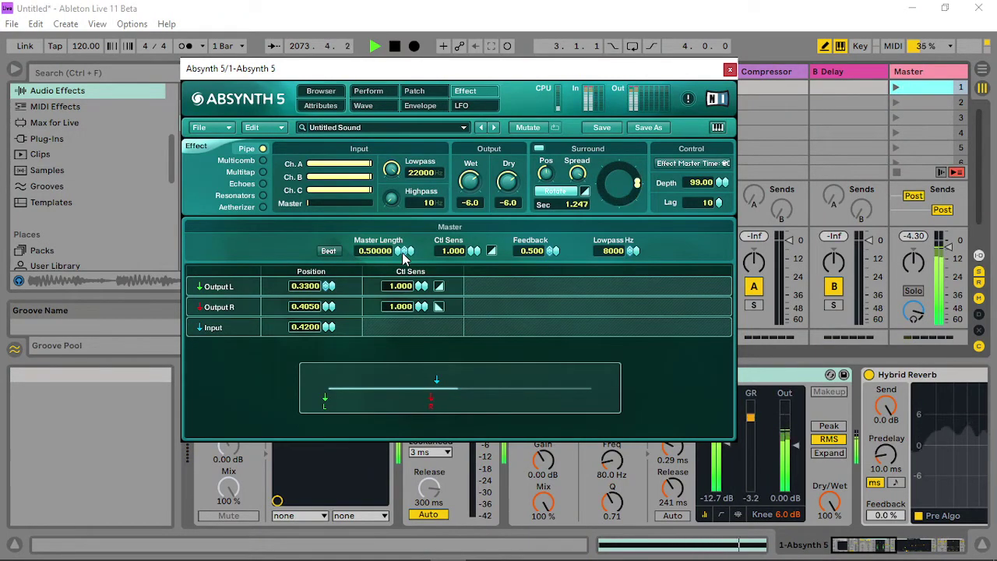
left_click_drag(545, 251, 560, 204)
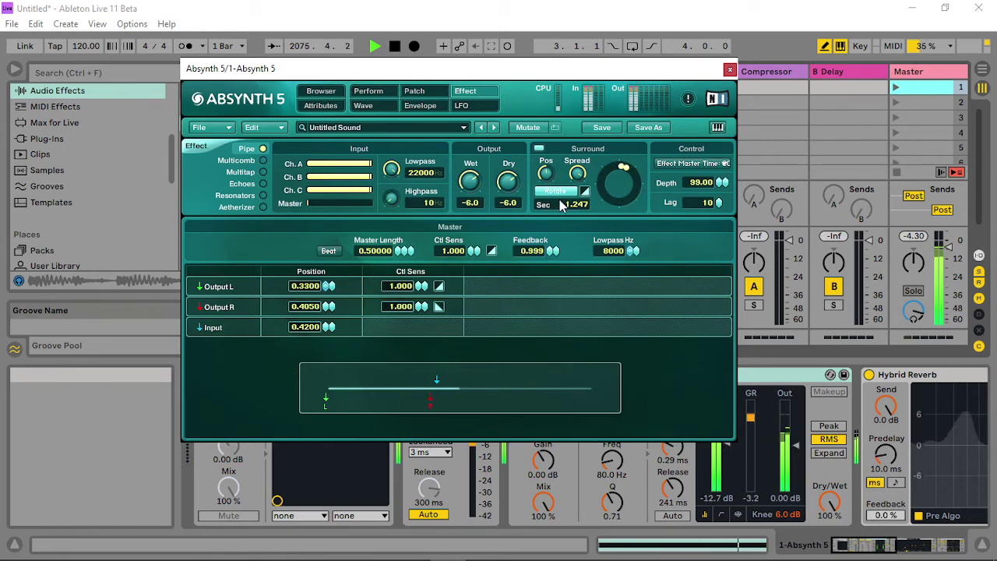
- Sweep the Effect Master Time macro control and return it to its minimum
left_click(368, 91)
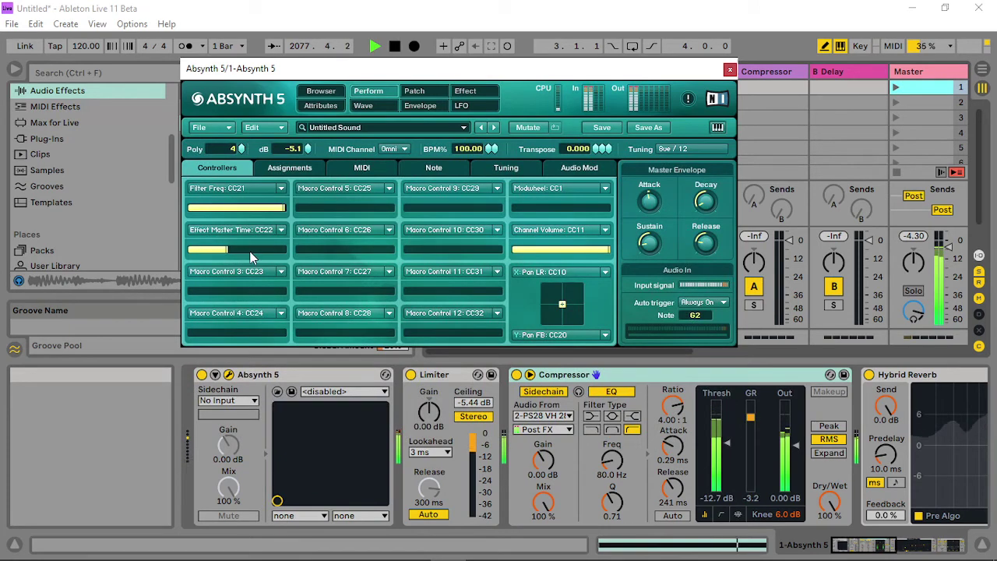
left_click_drag(287, 251, 108, 230)
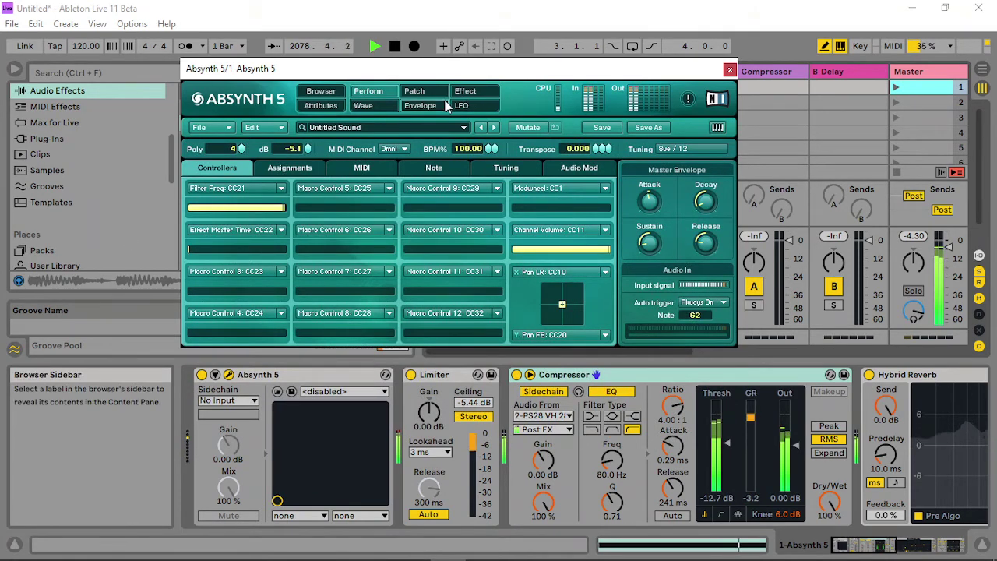
- Set the Pipe effect's positions to 0.2500 for Output L, 0.5000 for Output R and 0.2000 for Input
left_click(467, 92)
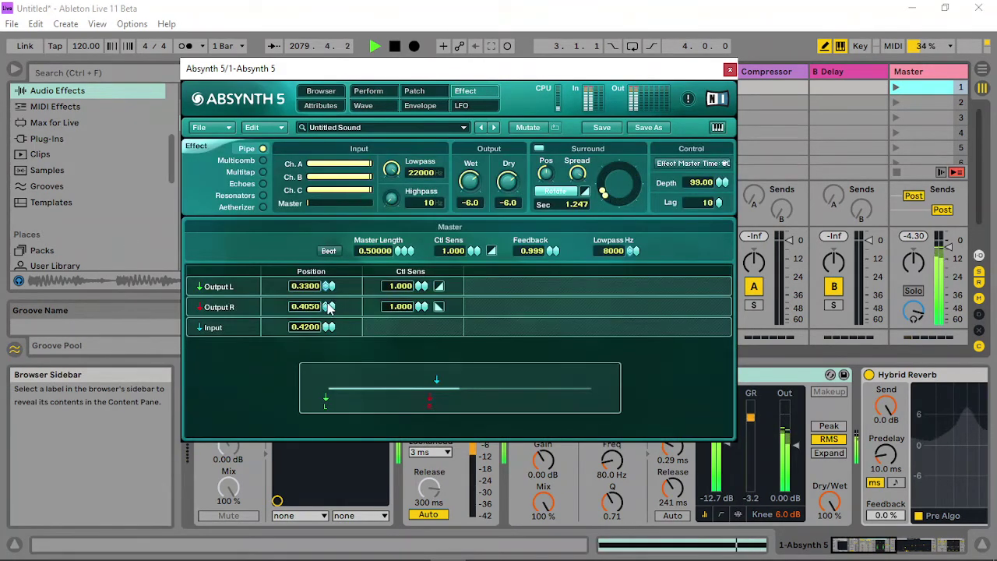
left_click_drag(329, 307, 316, 427)
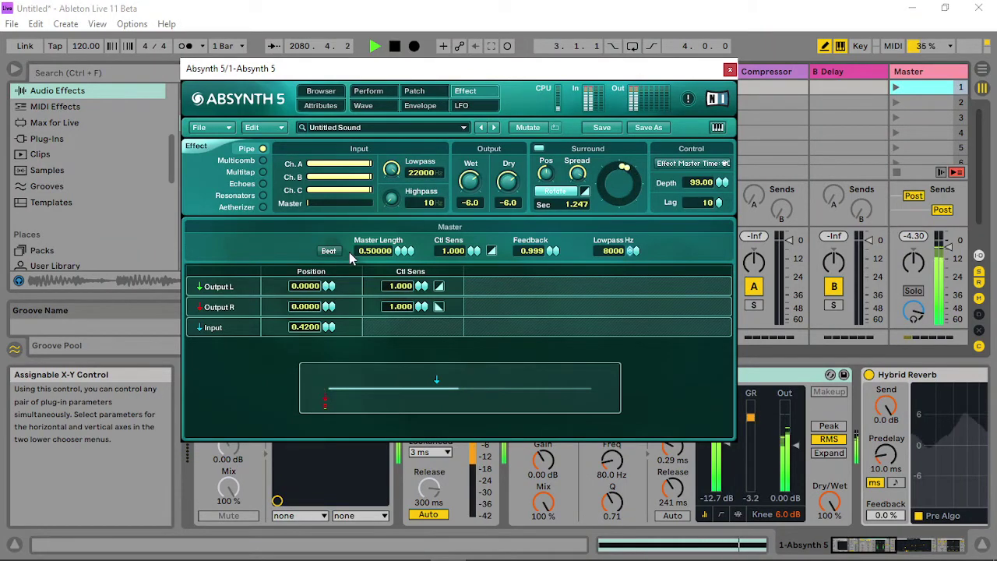
left_click_drag(326, 272, 338, 268)
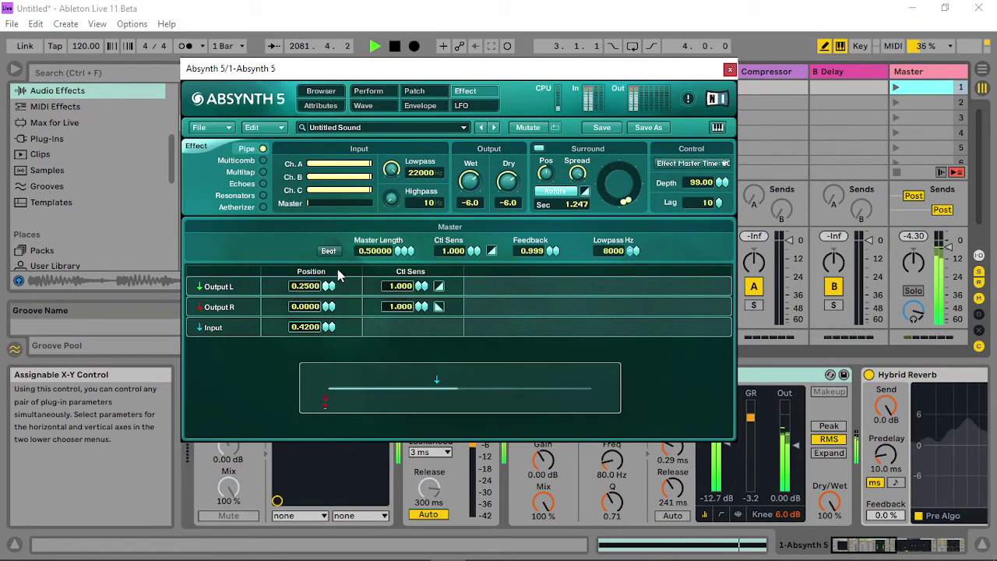
mouse_move(330, 306)
left_mouse_down()
mouse_move(330, 286)
mouse_move(357, 271)
left_mouse_up()
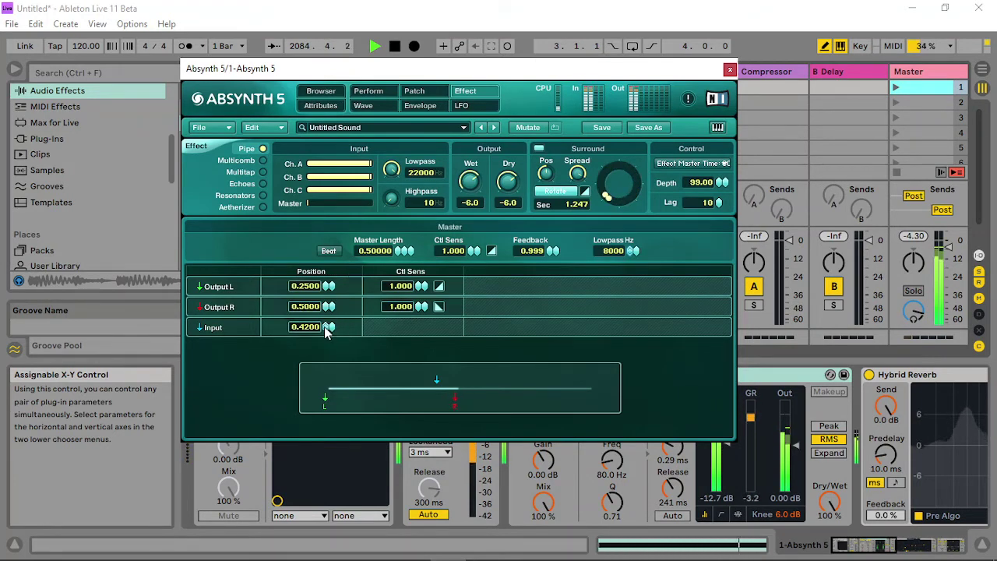
mouse_move(326, 326)
left_mouse_down()
mouse_move(325, 391)
mouse_move(341, 283)
mouse_move(341, 346)
left_mouse_up()
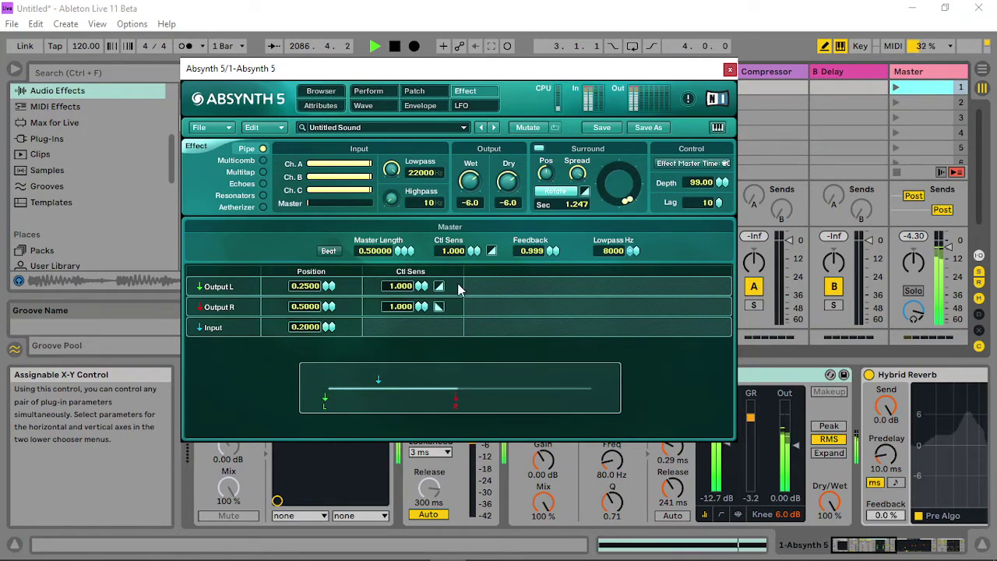
- Set the Pipe effect's feedback to 0.519 and its lowpass to 16481 Hz
left_click_drag(553, 251, 561, 285)
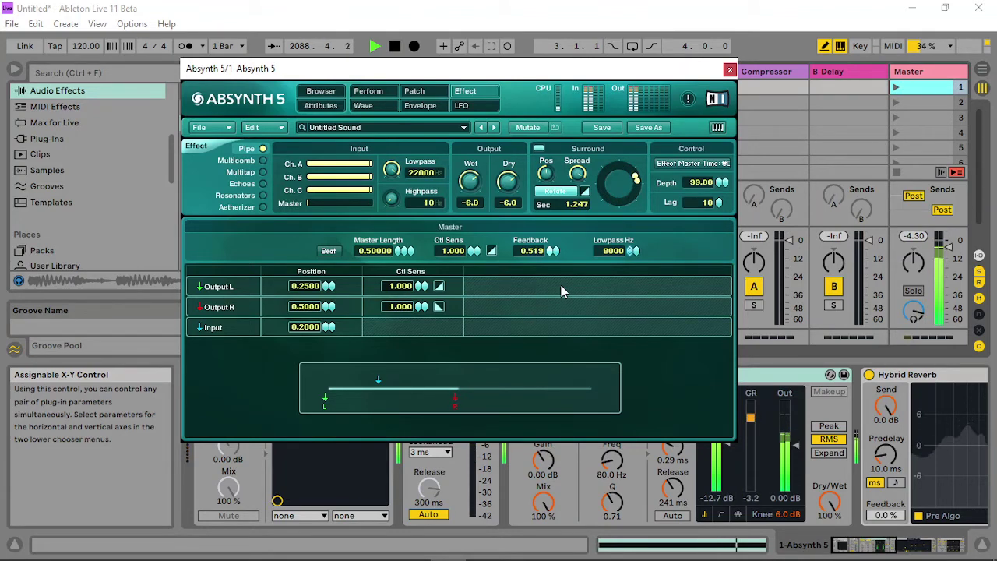
left_click_drag(631, 250, 629, 196)
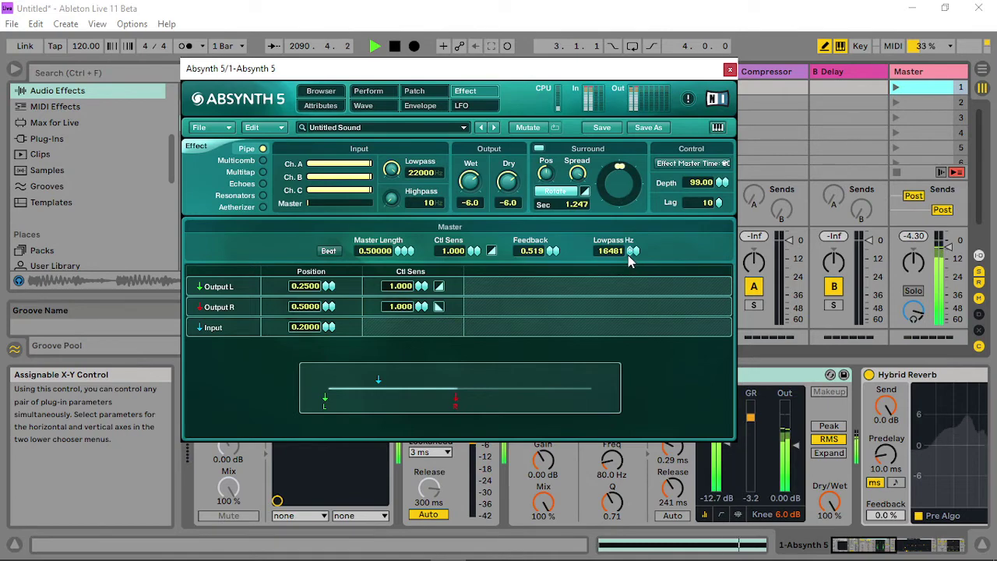
- Test the Effect Master Time macro again with the adjusted Pipe settings, ending at its minimum
left_click(368, 91)
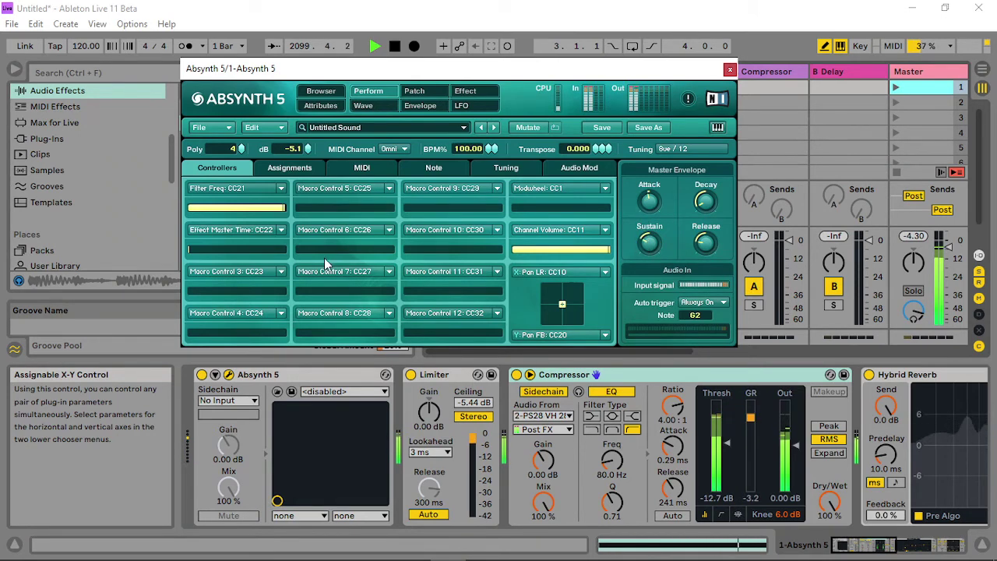
left_click_drag(293, 253, 218, 252)
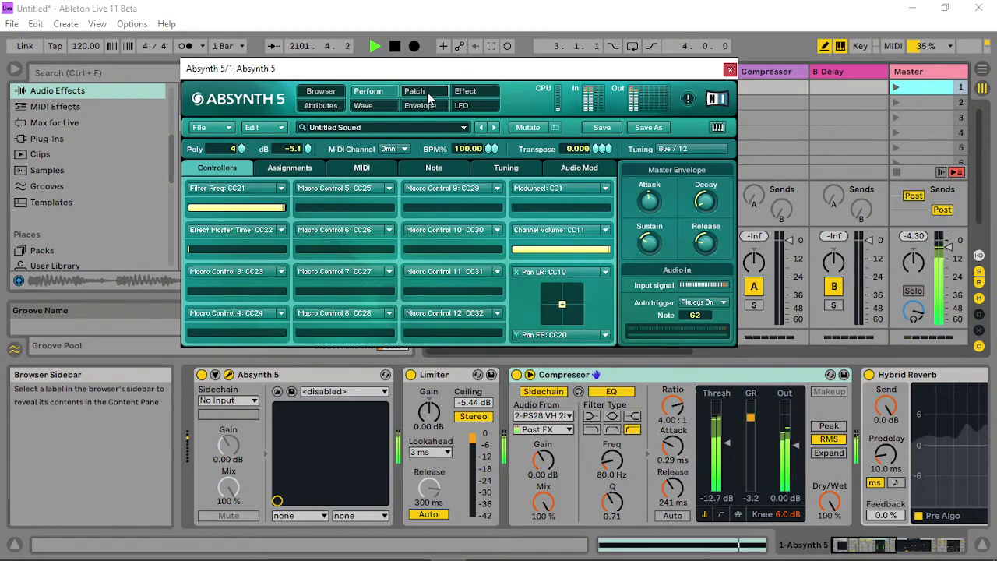
- Raise the modulation source gain of audio mod group A to 5.80 dB
left_click(414, 91)
left_click(368, 92)
left_click(579, 168)
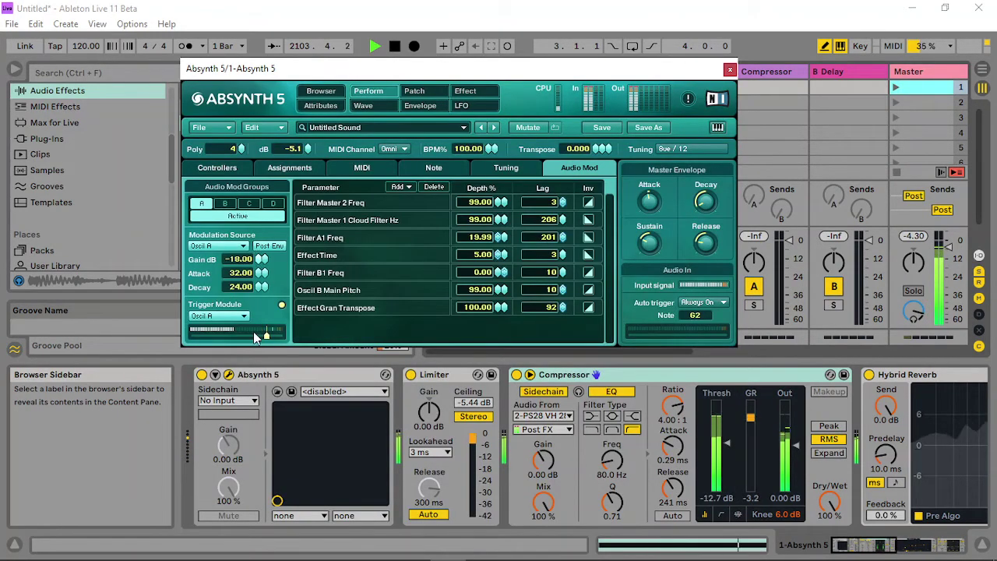
left_click_drag(261, 259, 273, 70)
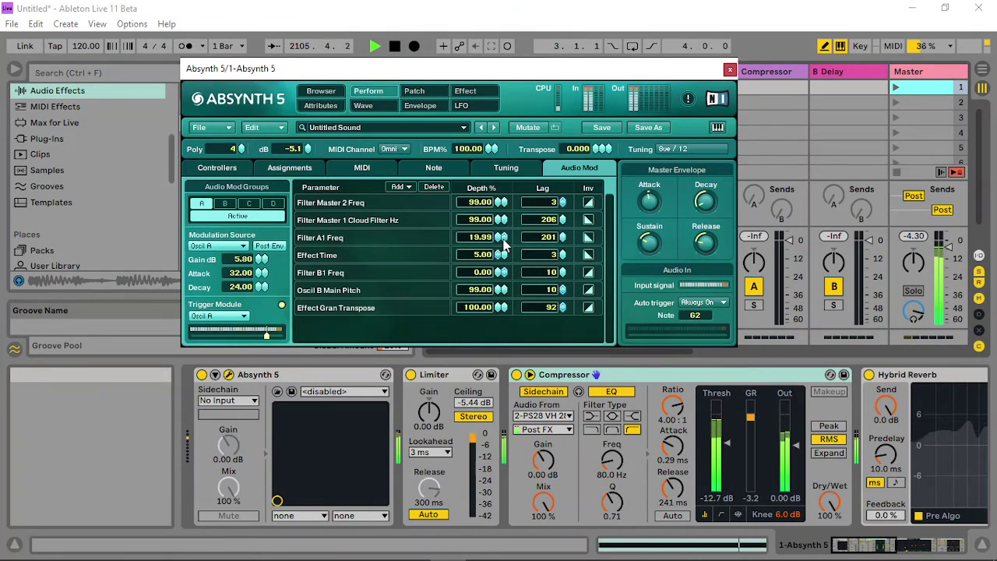
- Sweep the Filter A1 Freq modulation depth up to 99.99% and back down to 0.00%
left_click_drag(503, 244, 481, 92)
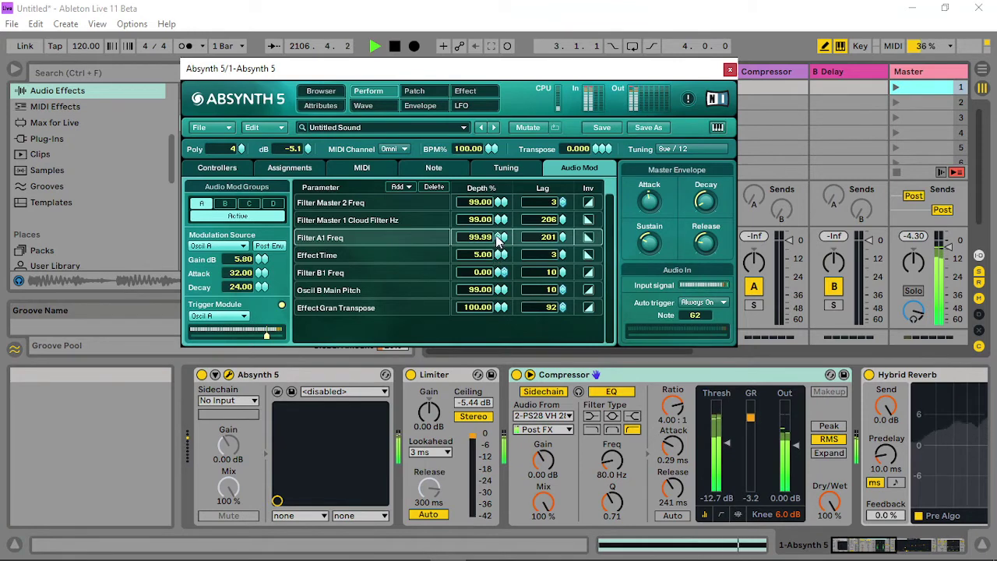
left_click_drag(499, 243, 505, 412)
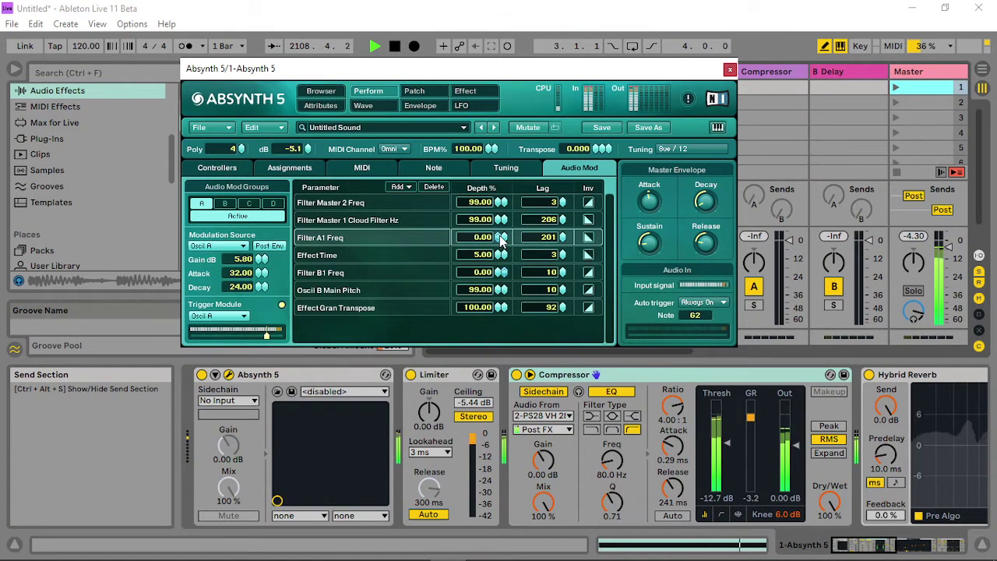
left_click_drag(499, 238, 567, 330)
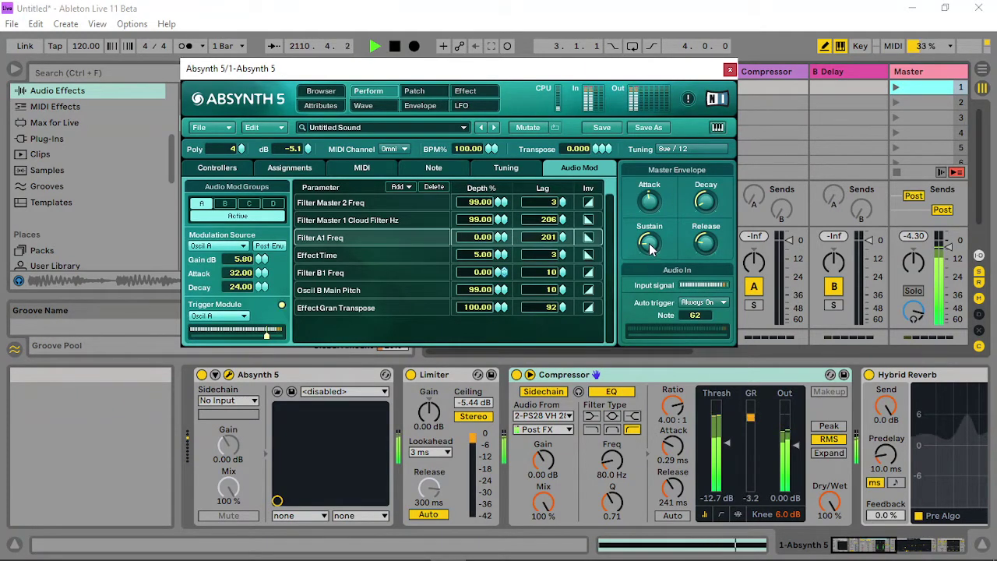
left_click_drag(513, 240, 438, 6)
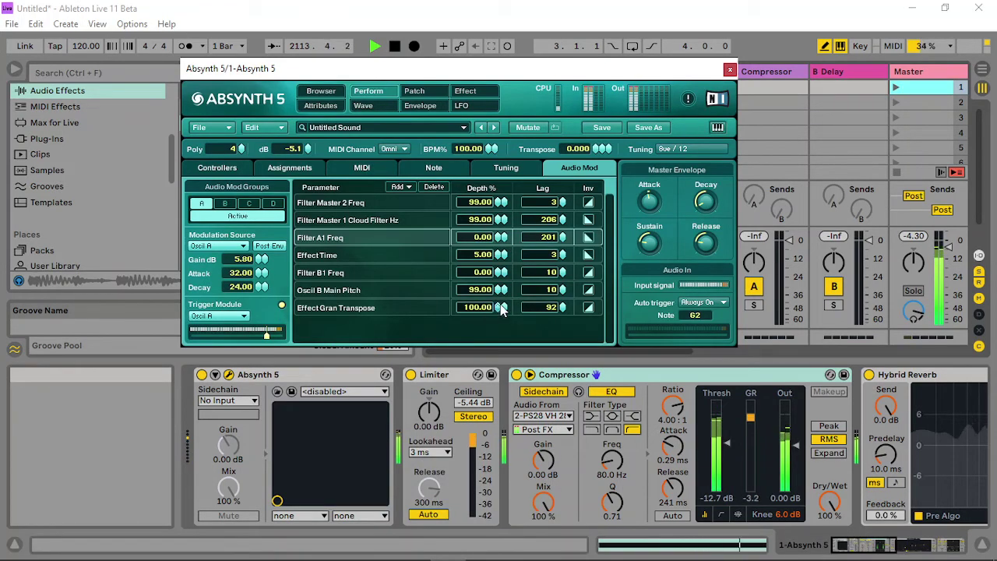
- Set the audio modulation depth of Oscil B Main Pitch to 100.00% and of Filter A1 Freq to 38.00%
left_click(500, 309)
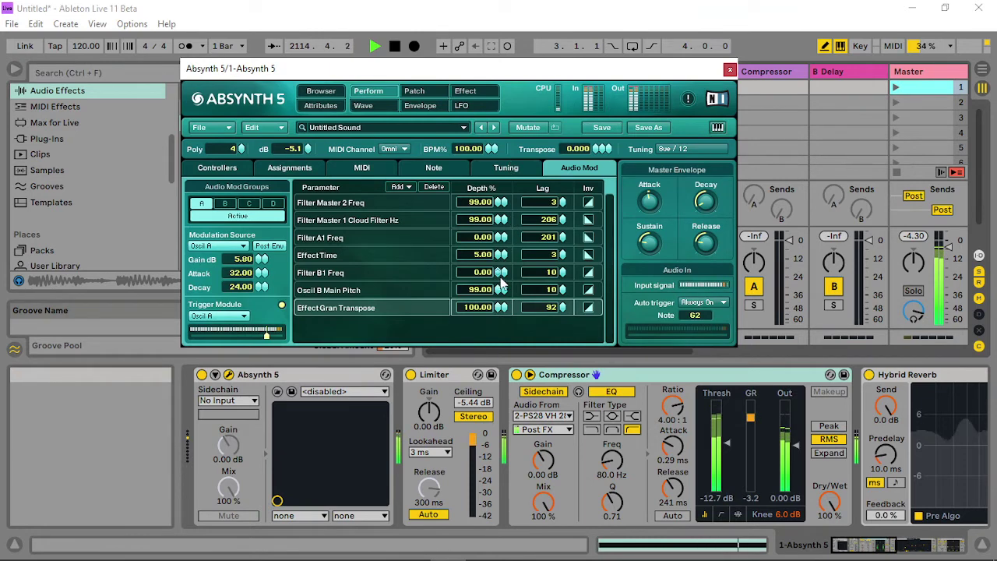
left_click_drag(501, 289, 516, 162)
left_click_drag(504, 241, 476, 140)
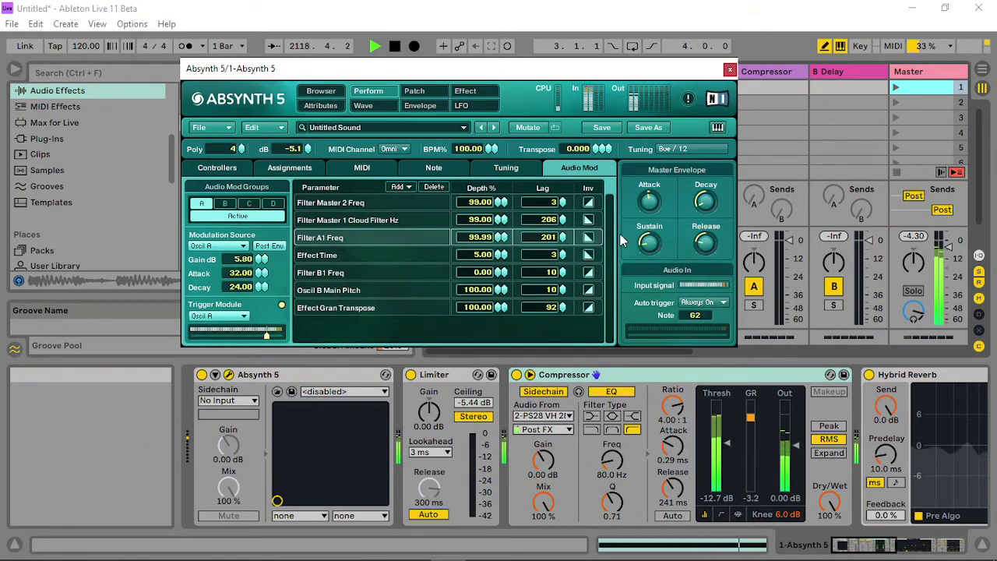
left_click_drag(501, 237, 504, 300)
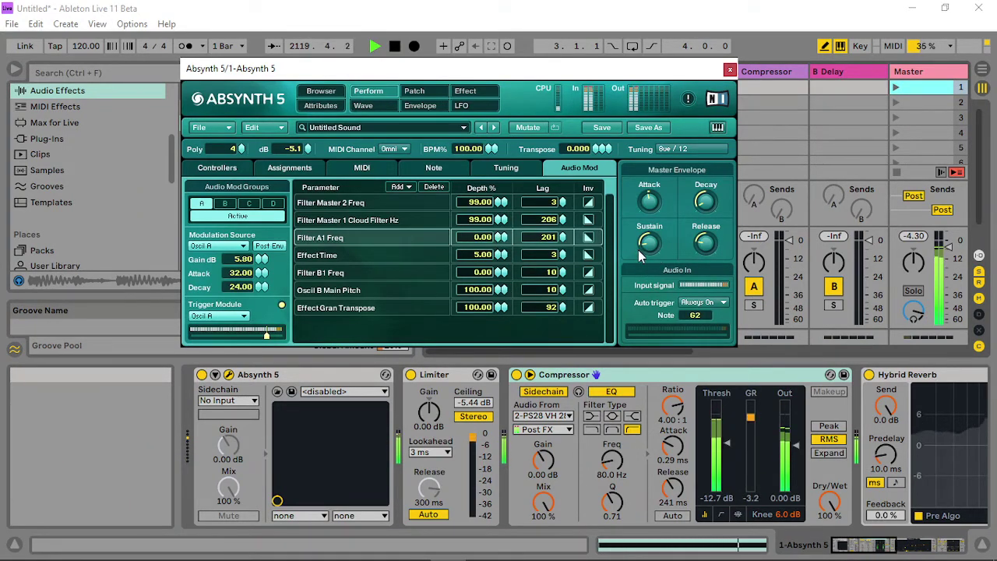
left_click_drag(505, 237, 519, 216)
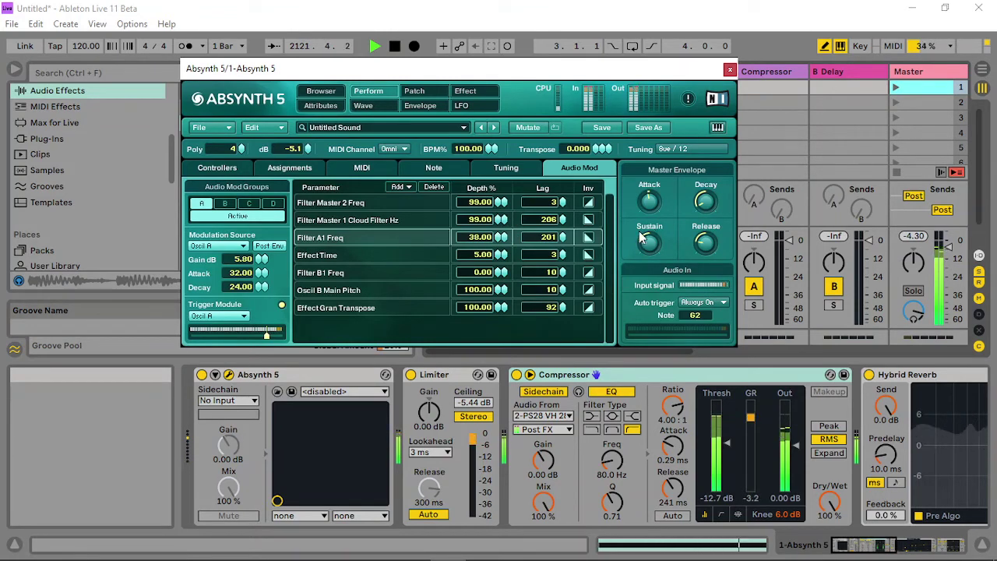
left_click(891, 102)
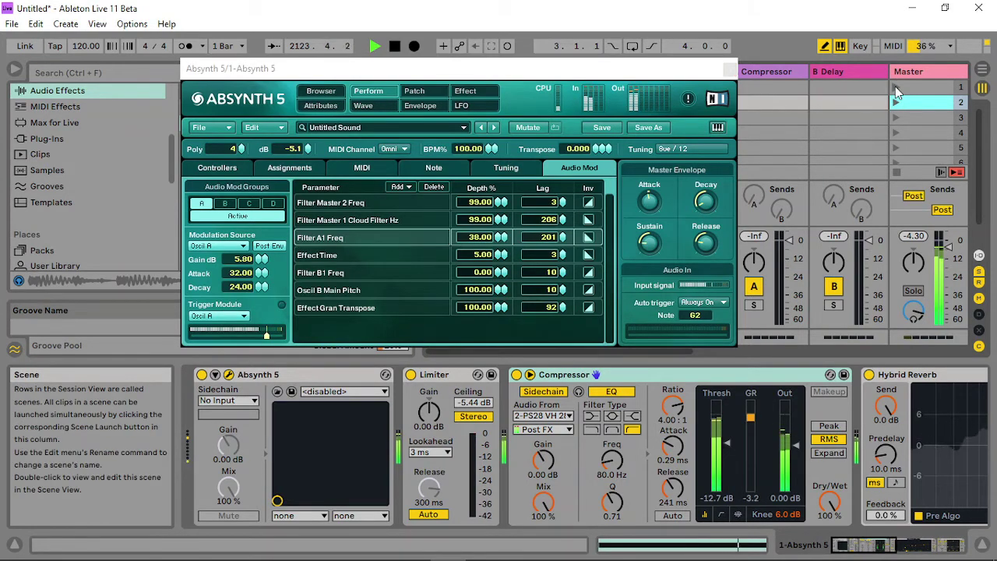
key("Up")
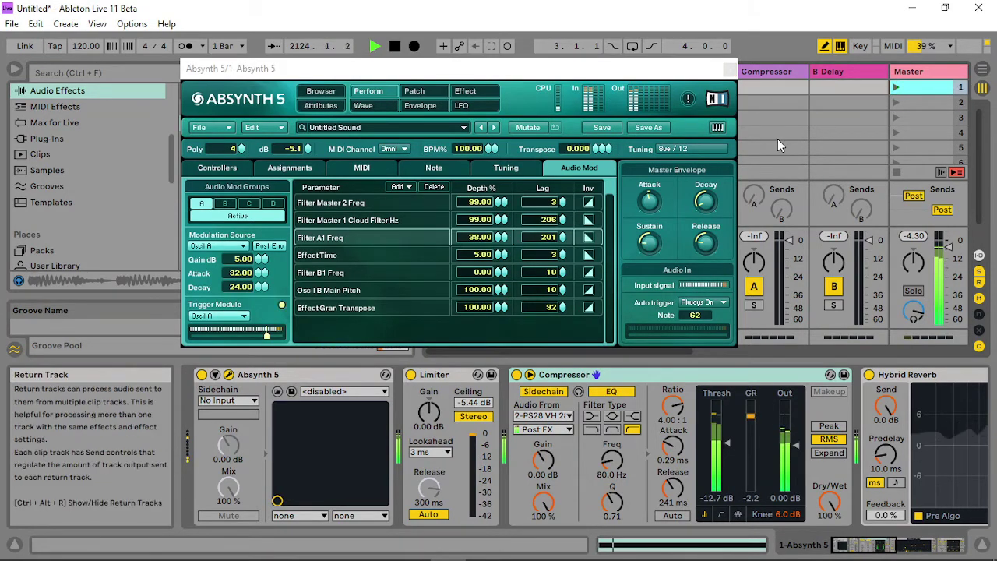
left_click(658, 240)
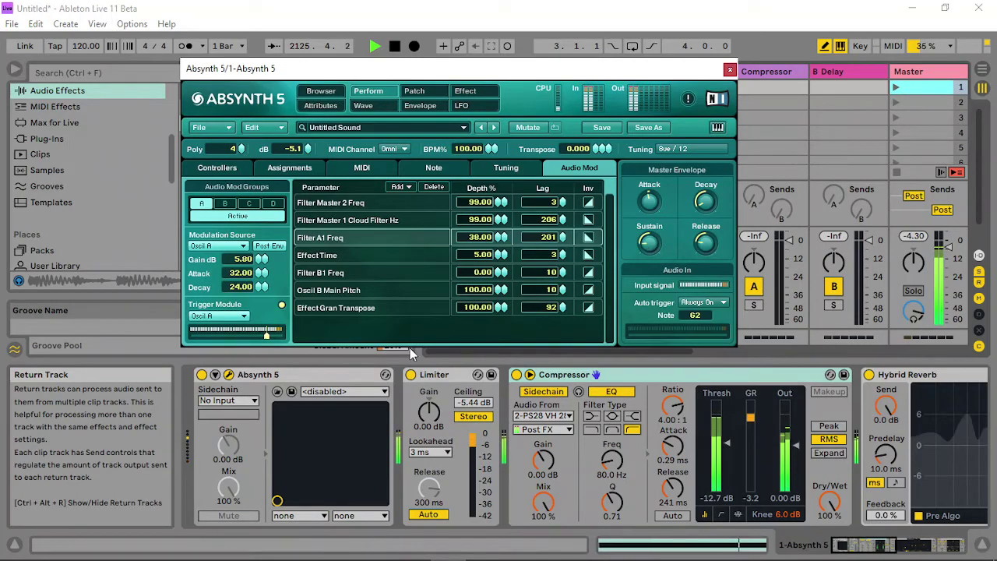
- Set the transposition of channel B's Supercomb filter to 48.000 and audition it by playing scene 2 before returning to scene 1
left_click(416, 93)
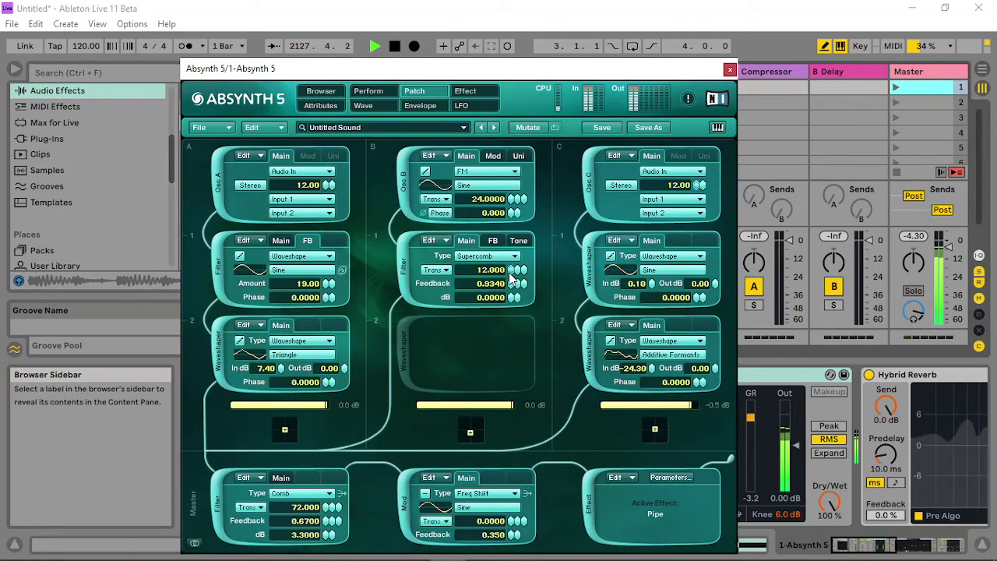
left_click_drag(510, 277, 519, 256)
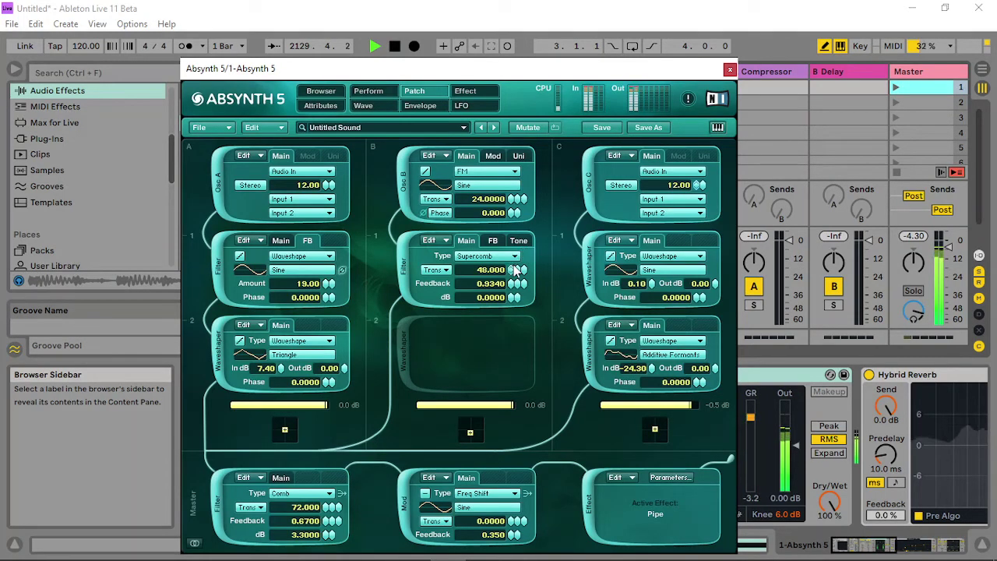
left_click(896, 104)
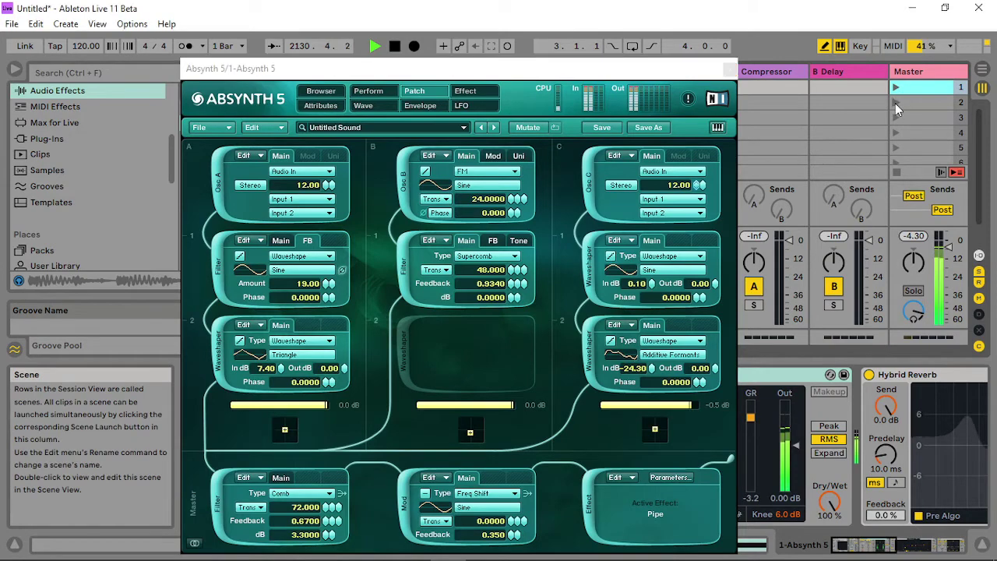
left_click(895, 103)
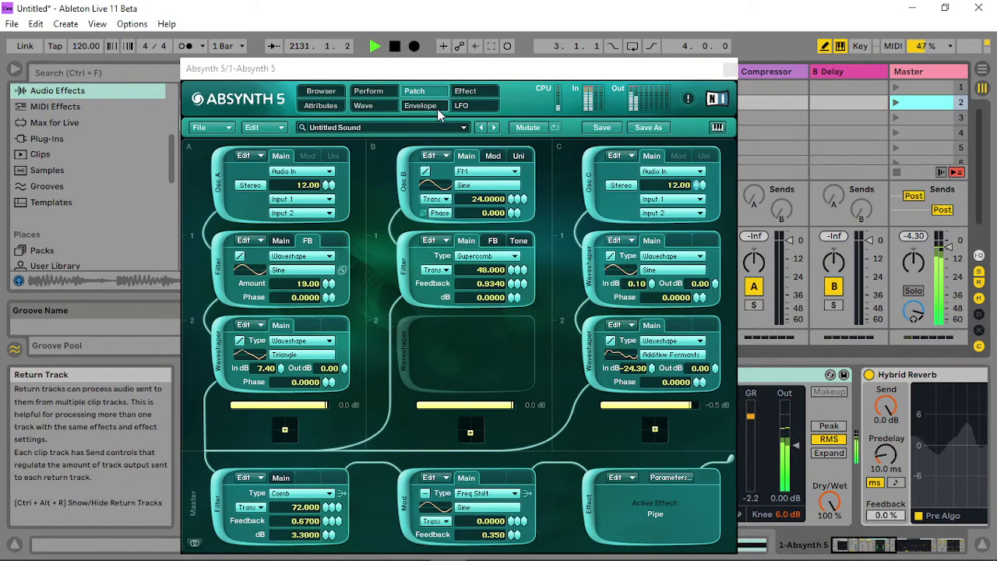
left_click(895, 87)
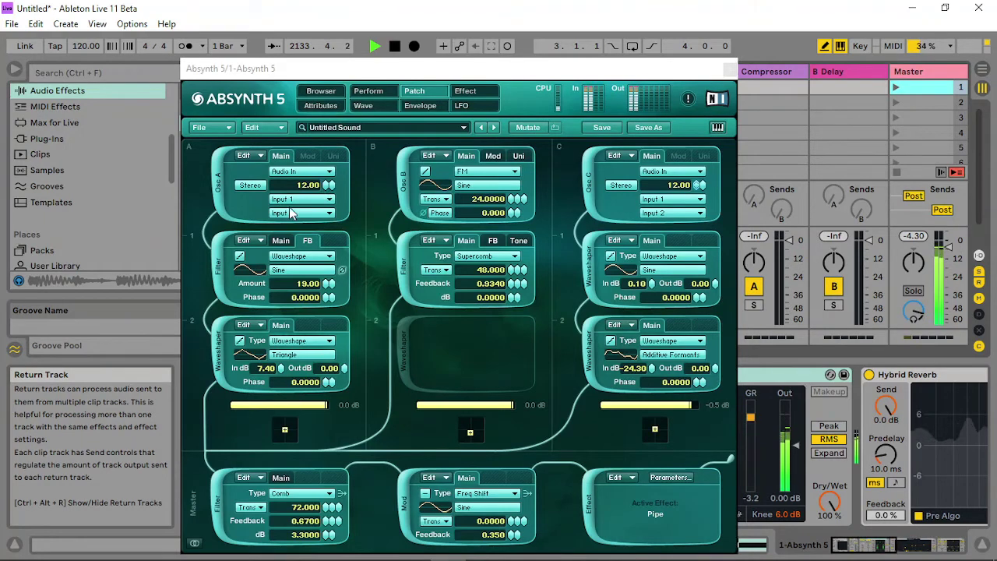
- Set channel A's filter feedback waveshape amount to 36.00 and assign that parameter to Audio Mod A
left_click(334, 283)
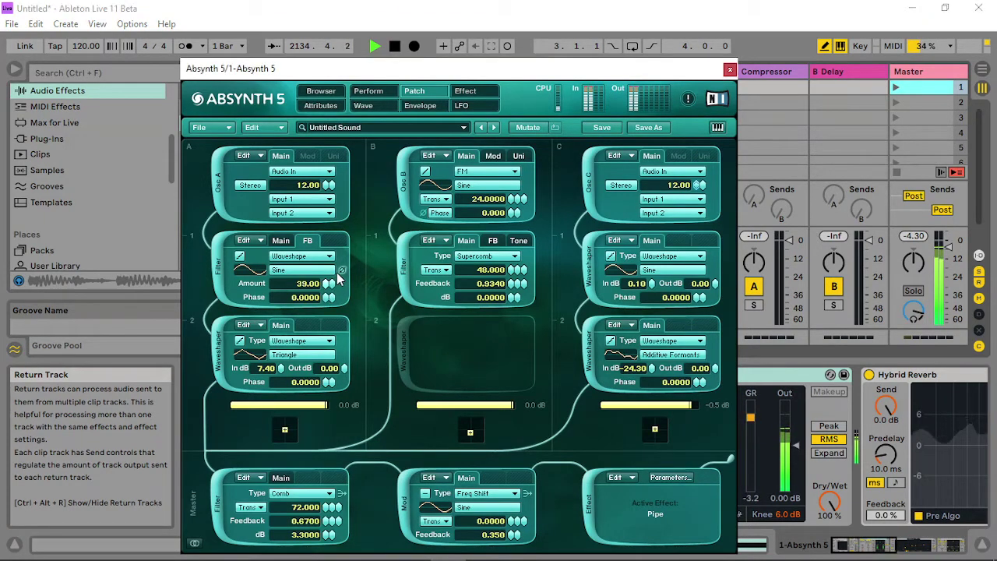
left_click_drag(332, 283, 343, 280)
right_click(335, 281)
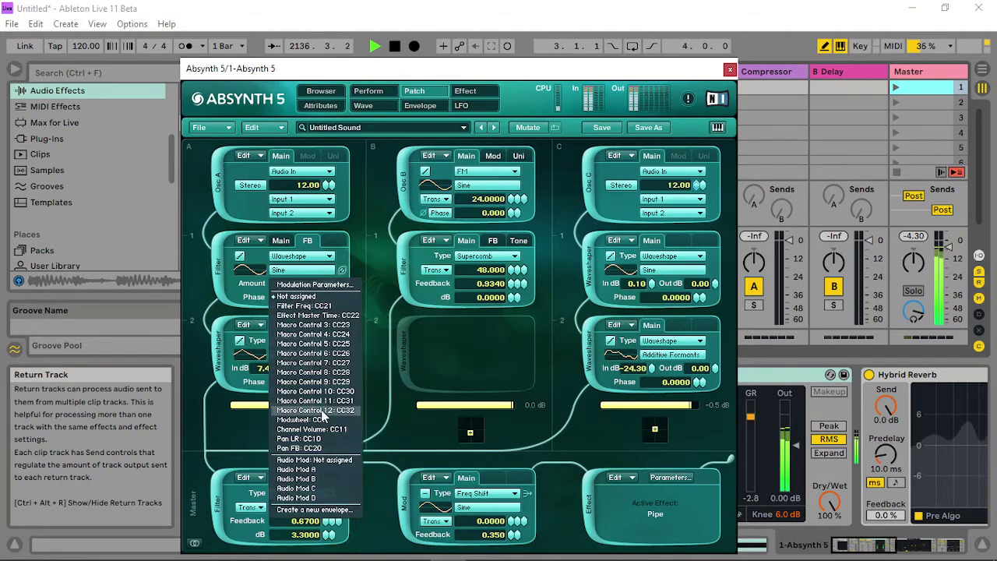
left_click(322, 473)
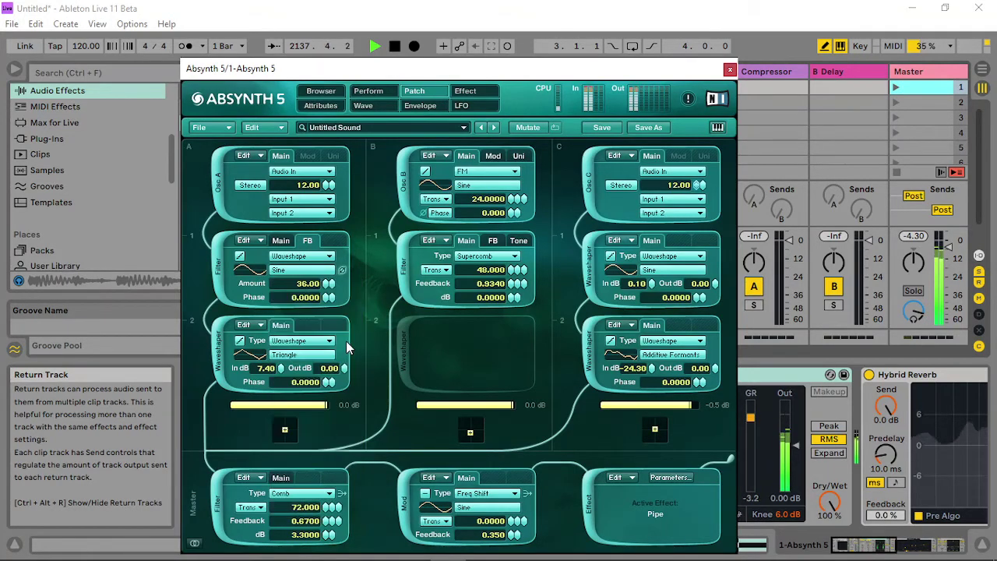
- Set group A modulation depths to 100.00% for Filter A1 Waveshape Amount, 29.00% for Filter Master 2 Freq and 12.00% for Filter A1 Freq, with lag 162
left_click(372, 91)
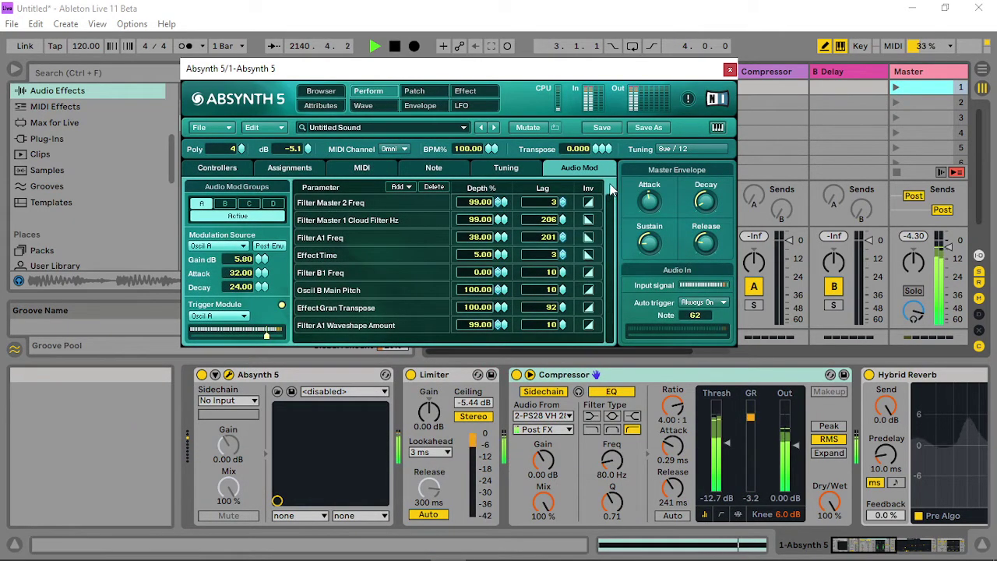
left_click(499, 325)
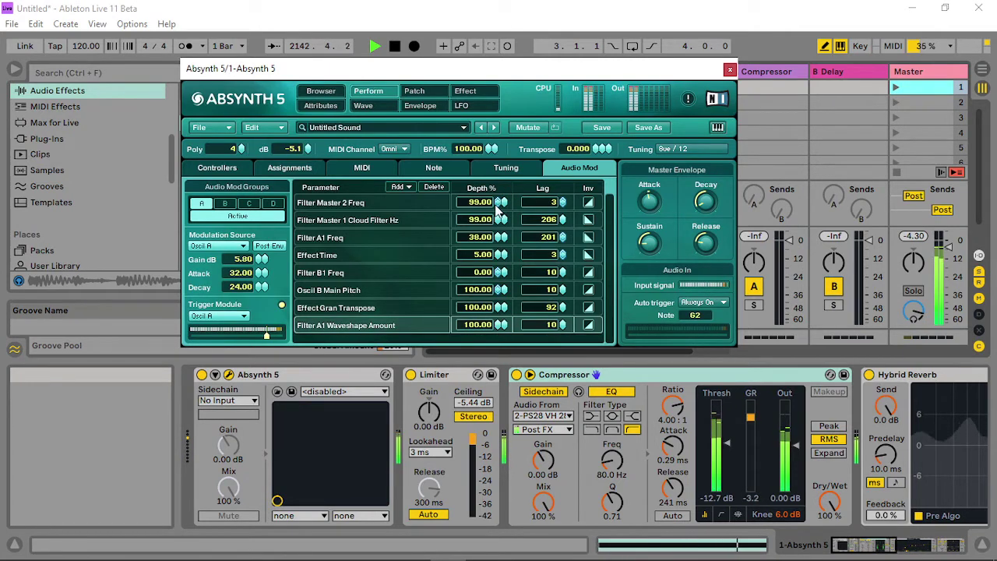
left_click_drag(499, 204, 499, 257)
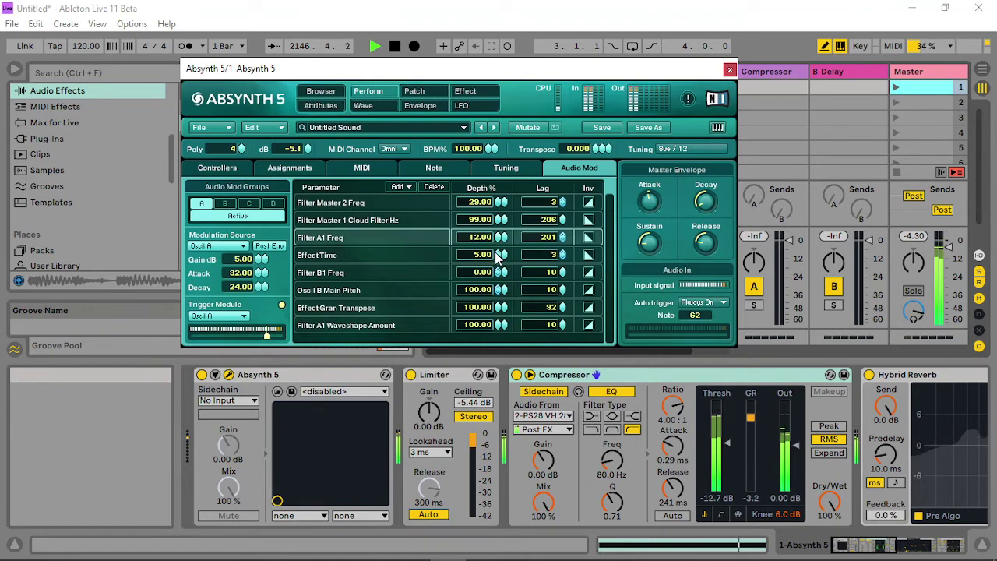
left_click_drag(562, 236, 552, 270)
- Lower the feedback waveshape amount of channel A's filter to 12.00
left_click(408, 93)
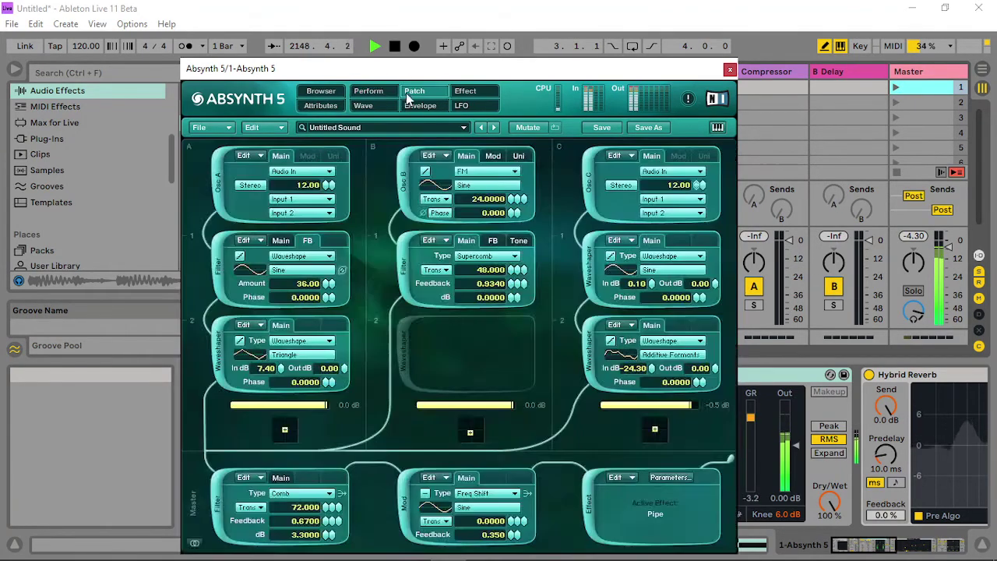
left_click(368, 91)
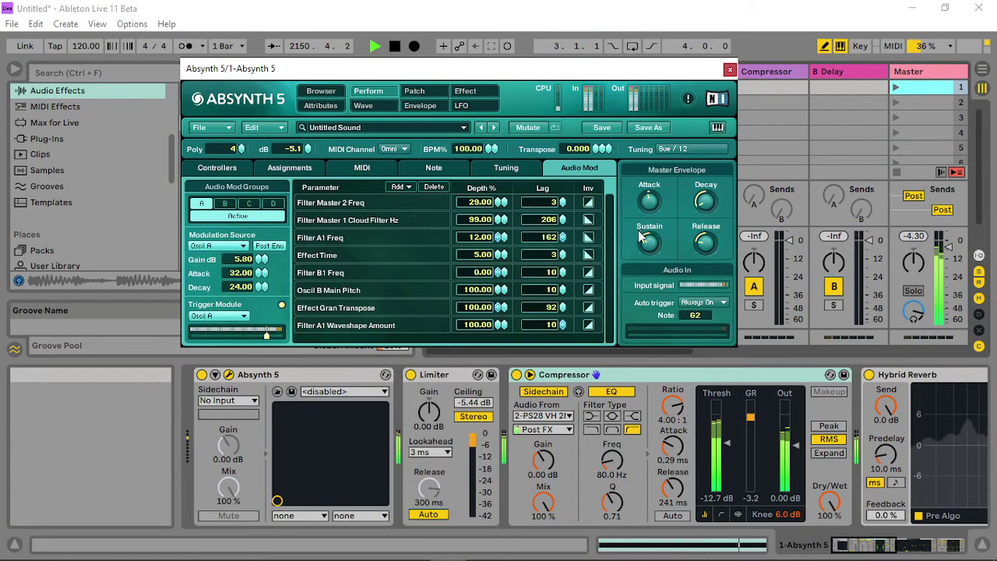
left_click(416, 92)
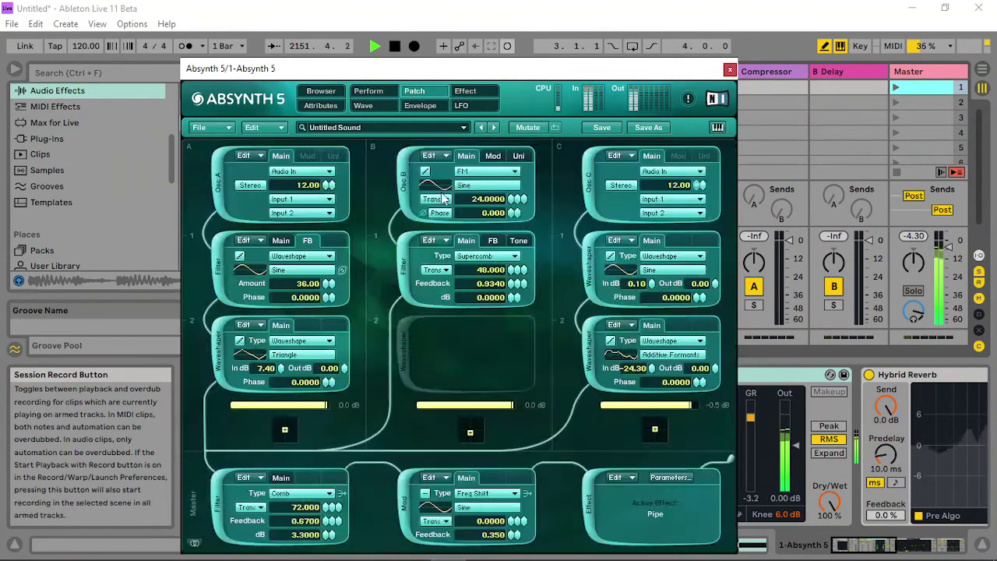
left_click_drag(327, 290, 349, 302)
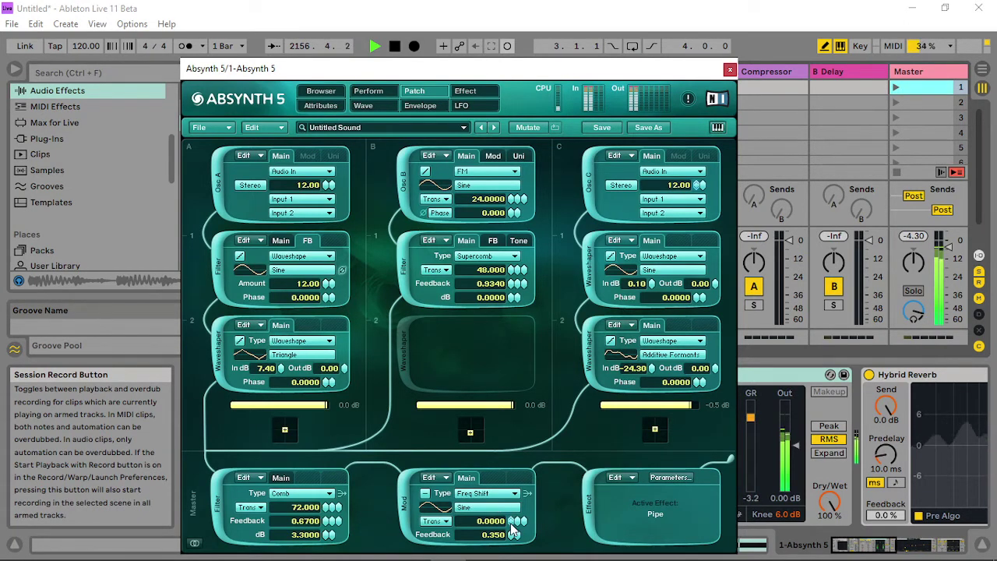
- Raise the master Freq Shift transposition to 24.0000 and assign it to Audio Mod B
mouse_move(514, 529)
left_mouse_down()
mouse_move(517, 495)
mouse_move(521, 510)
left_mouse_up()
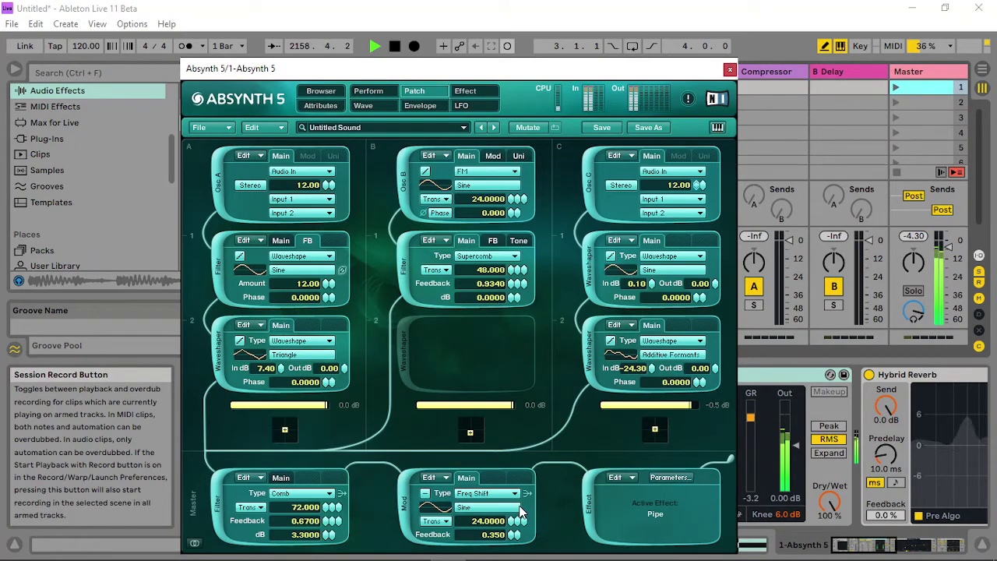
right_click(513, 516)
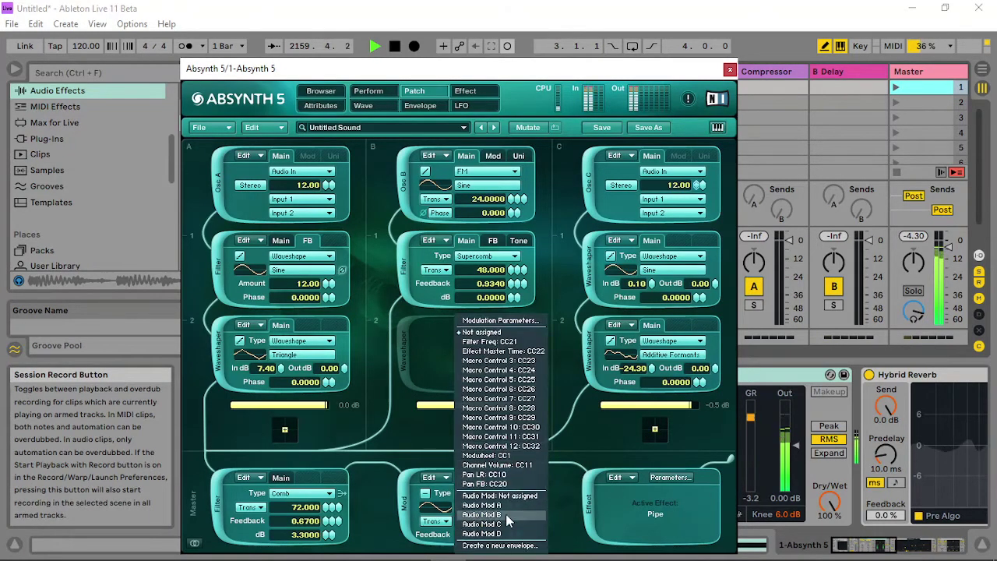
left_click(506, 513)
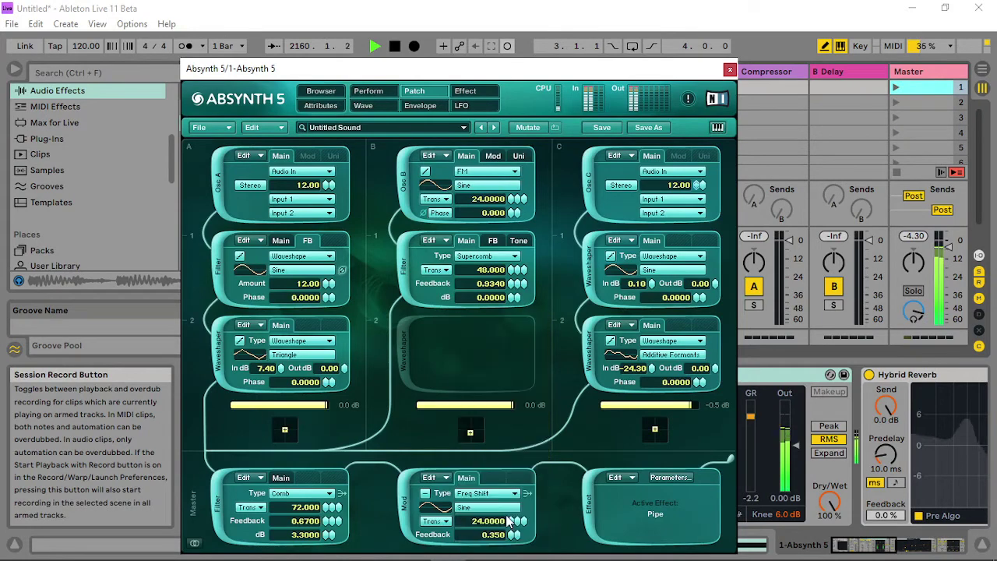
- Invert the Filter A1 Waveshape Amount modulation in group A and set the Mod Master 2 Pitch depth in group B to 36.00%
left_click(371, 91)
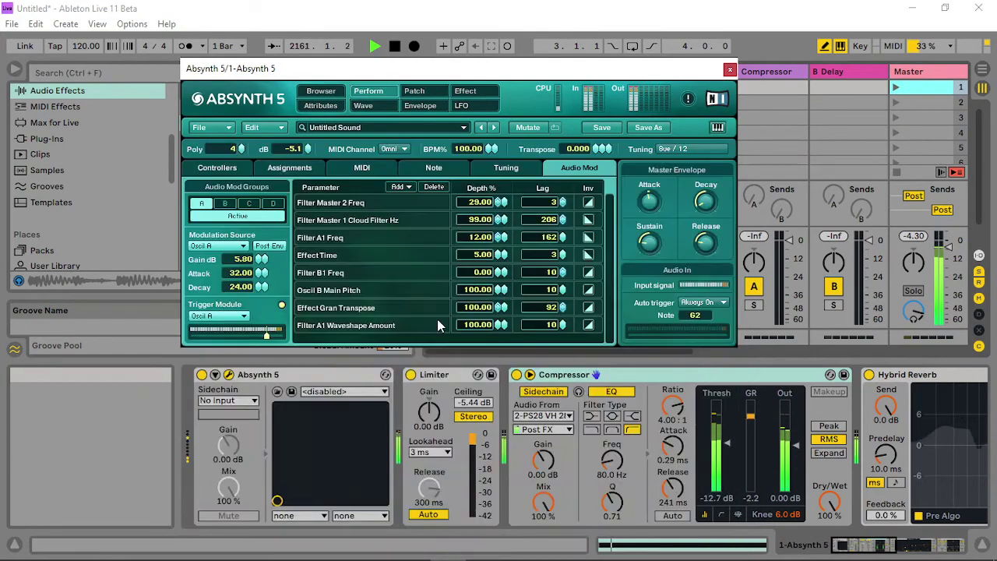
left_click(588, 325)
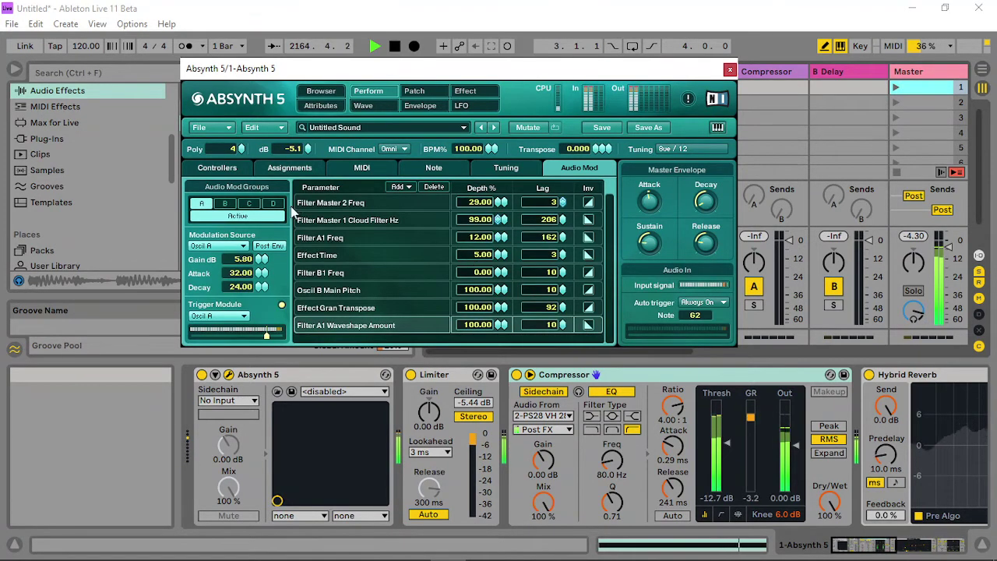
left_click(225, 203)
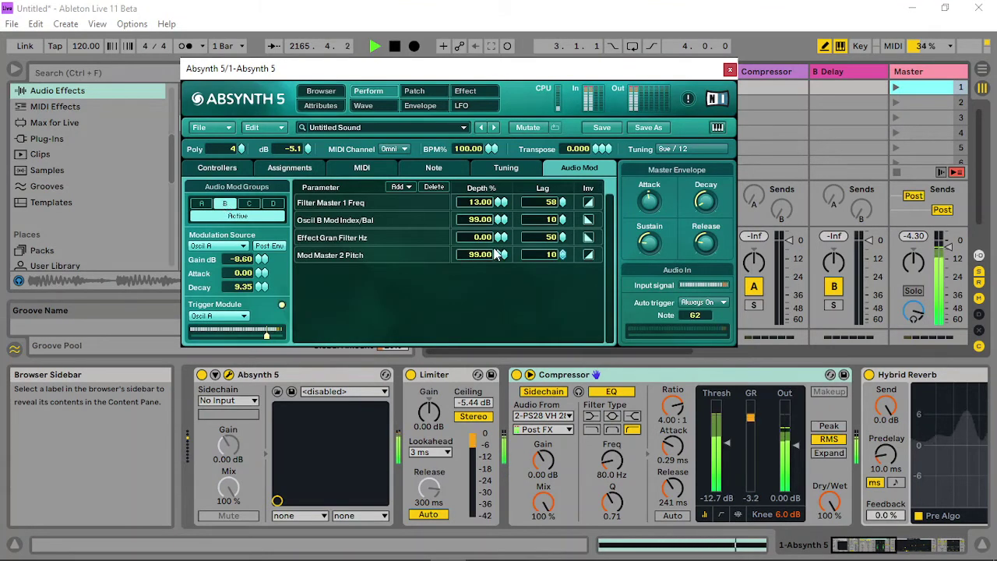
left_click_drag(503, 260, 489, 305)
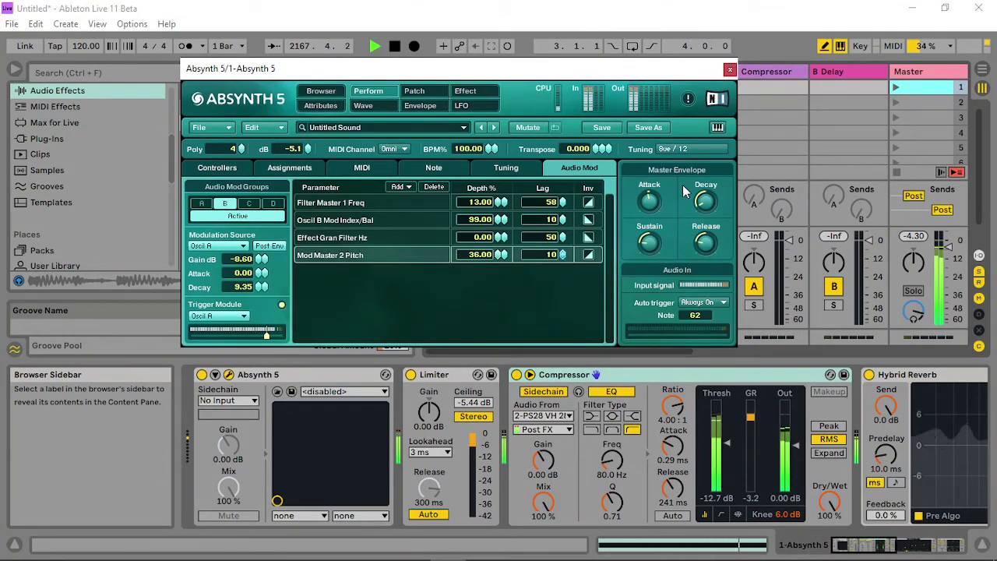
- Lower the master envelope sustain slightly and set the modulation source gain of audio mod group B to -18.00 dB
mouse_move(644, 248)
left_mouse_down()
mouse_move(646, 275)
mouse_move(646, 262)
left_mouse_up()
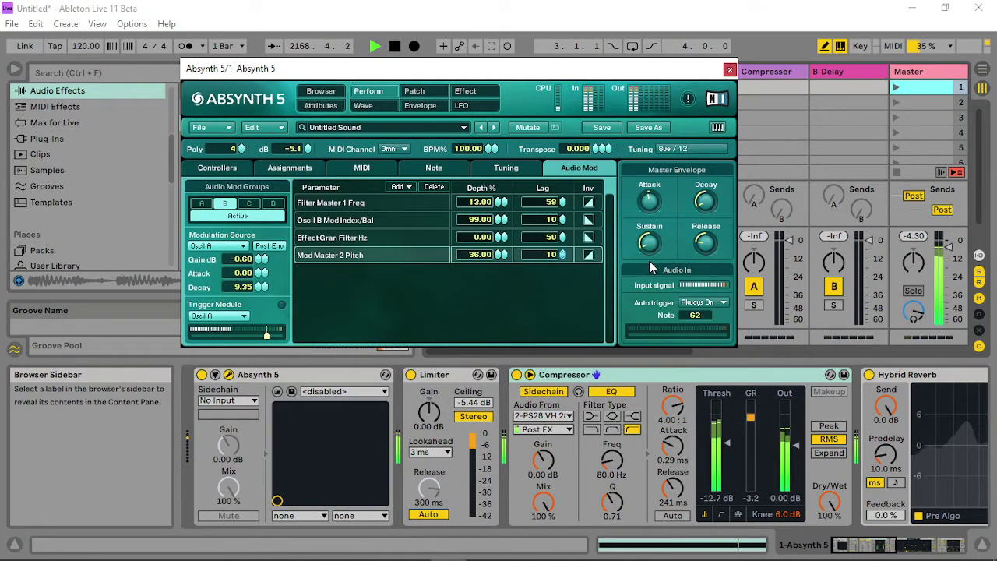
left_click_drag(259, 261, 263, 243)
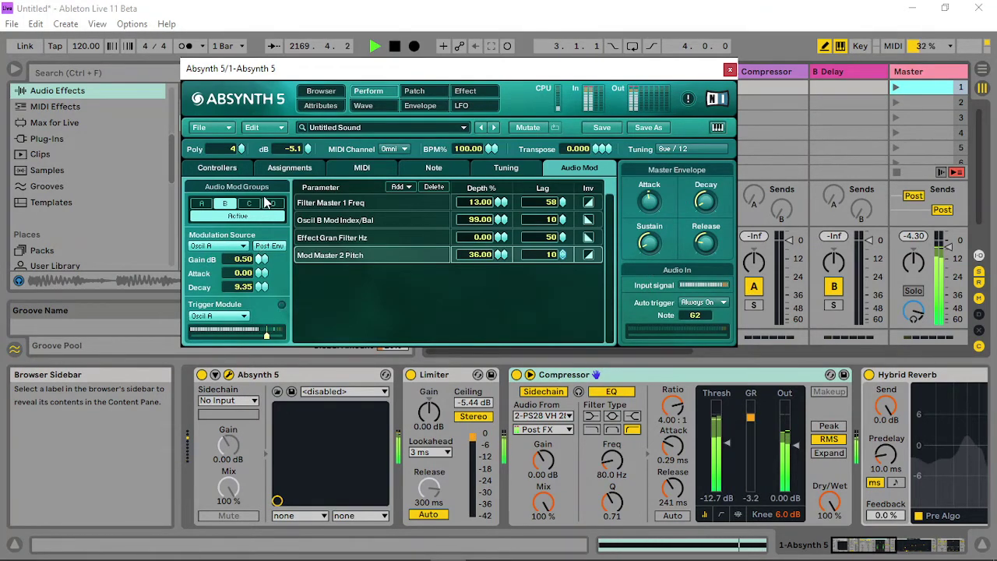
left_click_drag(265, 203, 267, 100)
left_click_drag(268, 209, 256, 423)
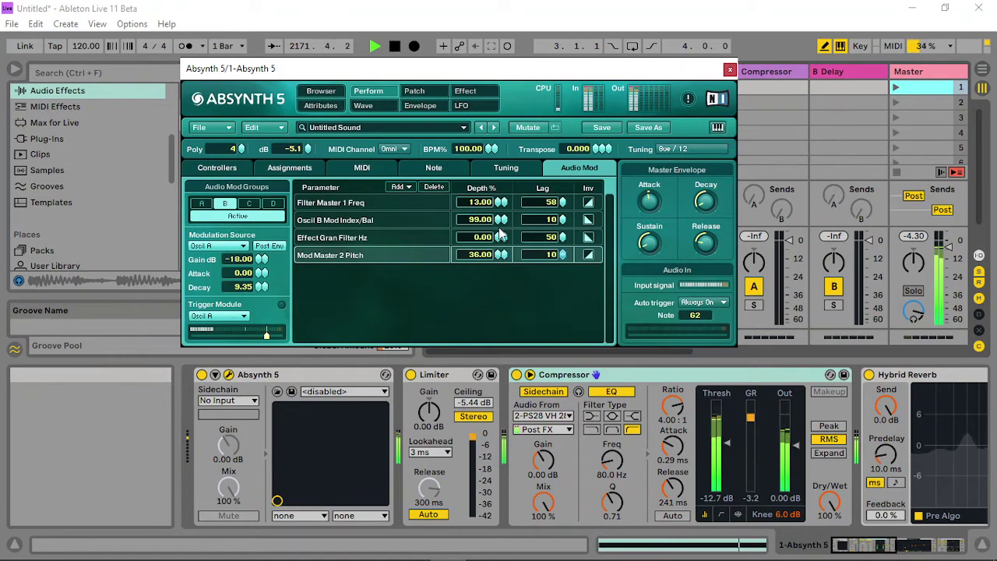
- Set the group B modulation depth of Oscil B Mod Index/Bal to 100.00% and of Mod Master 2 Pitch to 72.00%
left_click_drag(501, 220, 502, 273)
left_click_drag(500, 316, 493, 182)
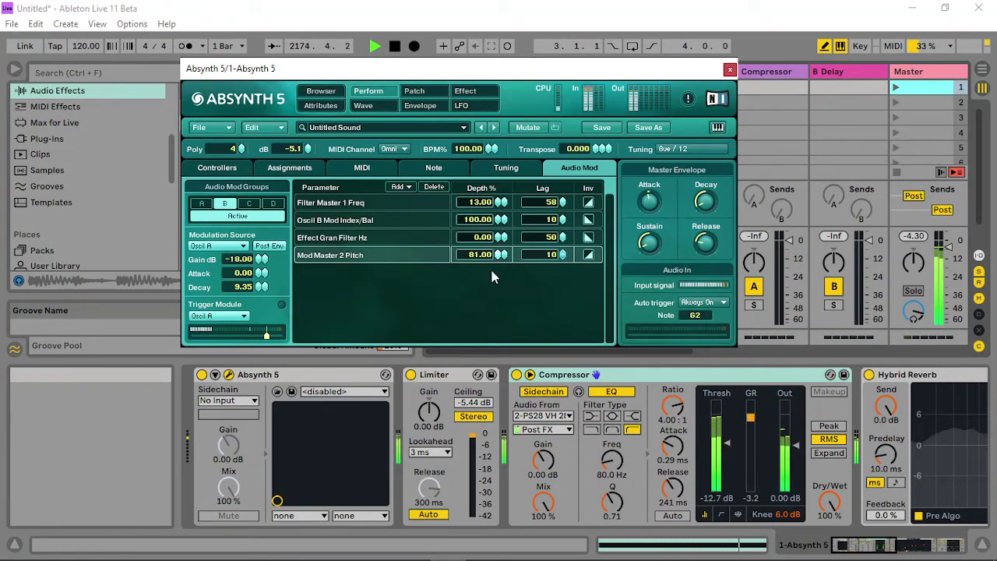
left_click_drag(491, 276, 491, 280)
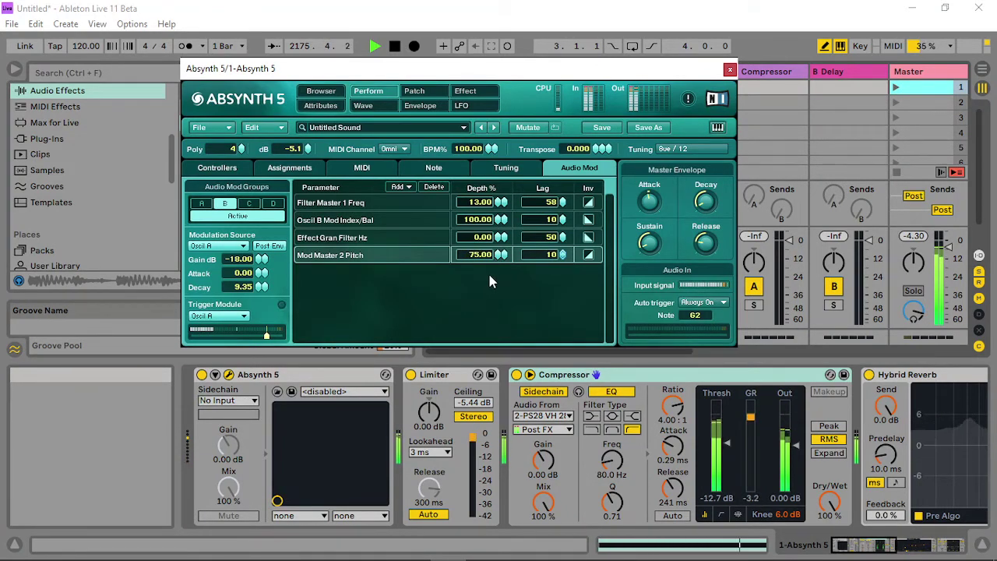
left_click_drag(499, 267, 494, 263)
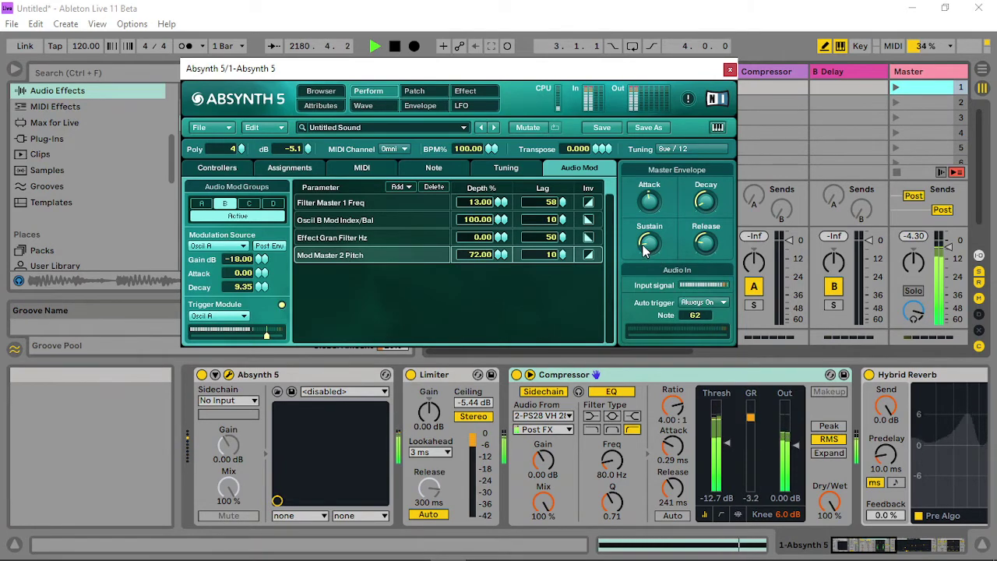
- Set the input level of channel A's waveshaper to 12.00 dB and the master Freq Shift transposition to 12.0000
left_click(414, 91)
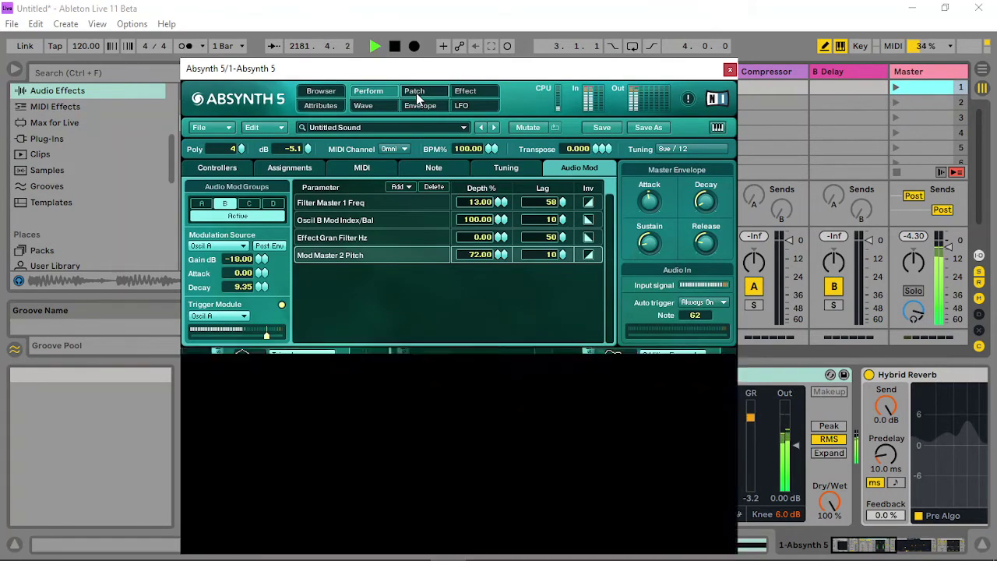
left_click_drag(282, 373, 287, 323)
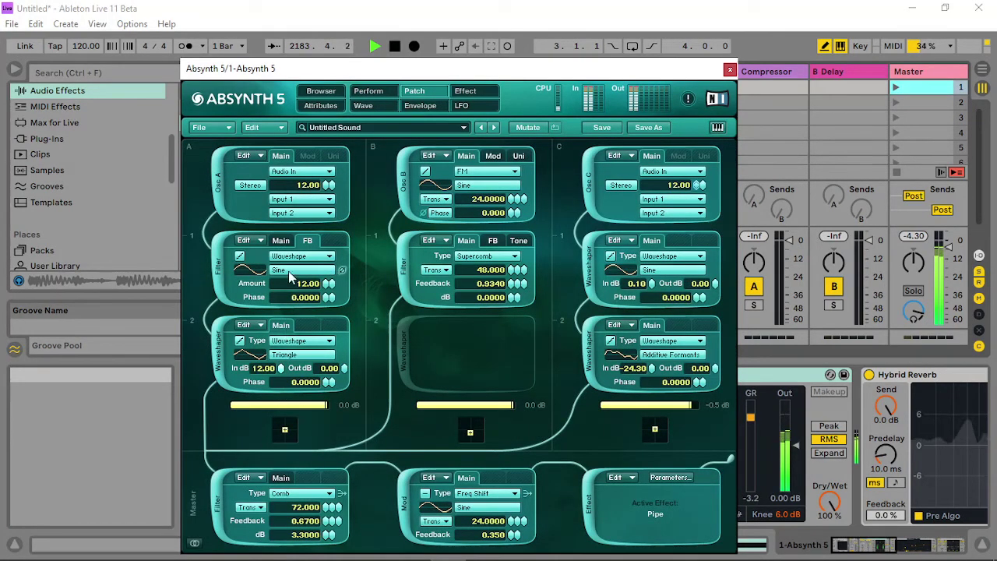
mouse_move(510, 519)
left_mouse_down()
mouse_move(513, 496)
mouse_move(506, 533)
left_mouse_up()
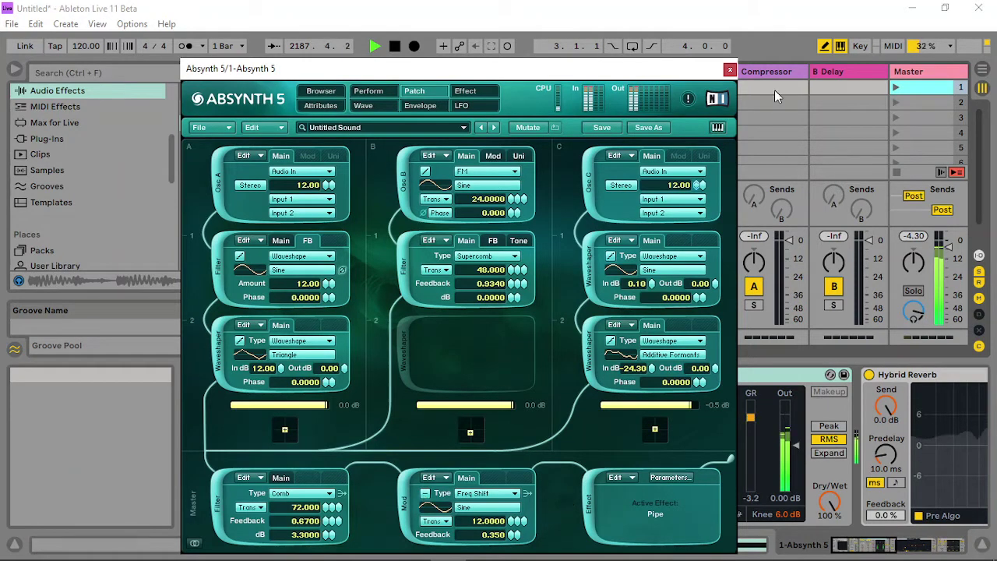
- Compare scene 2 with scene 1, and raise the transposition of channel B's Supercomb filter to 72.000
left_click(894, 103)
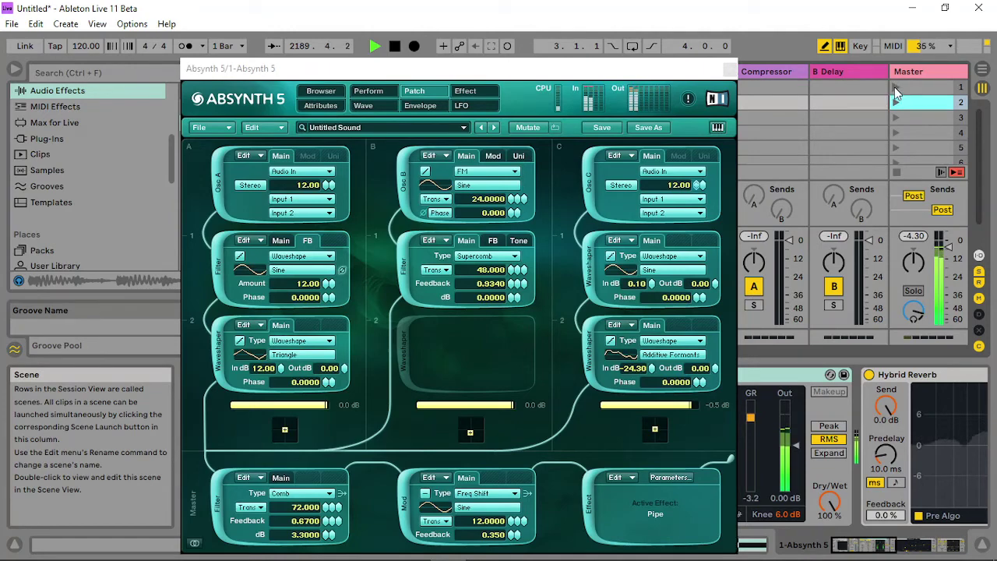
left_click(895, 87)
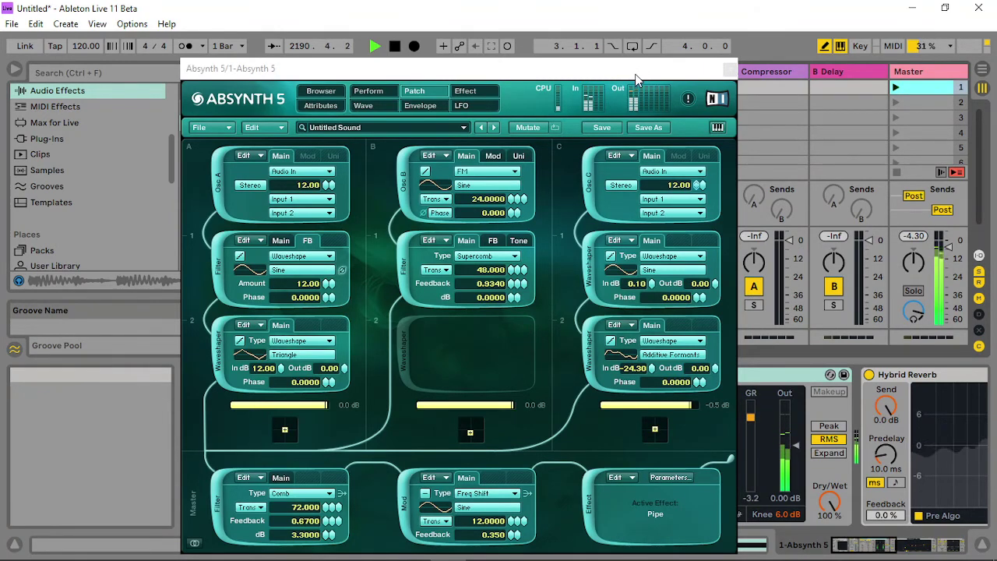
left_click_drag(635, 75, 600, 69)
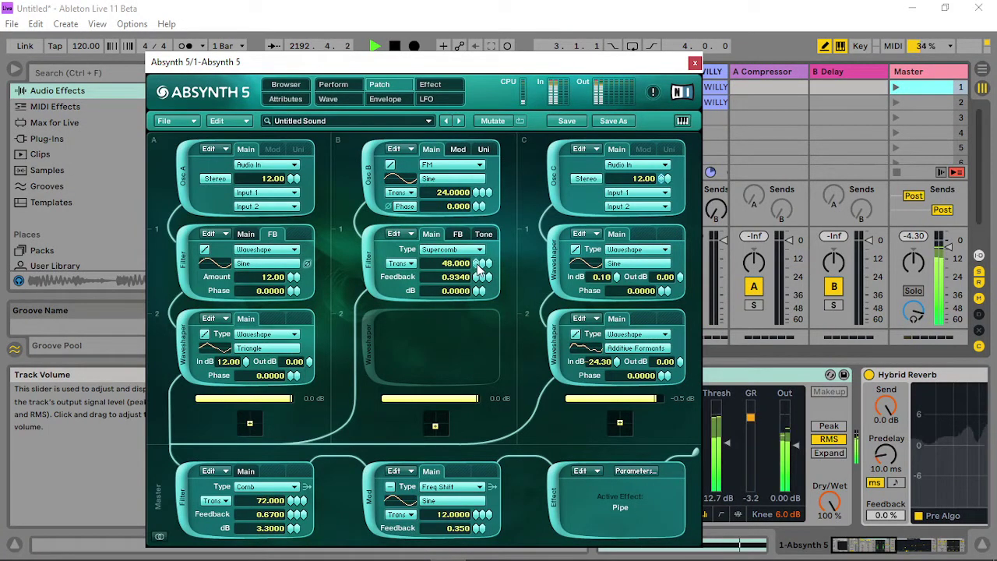
left_click_drag(480, 268, 483, 238)
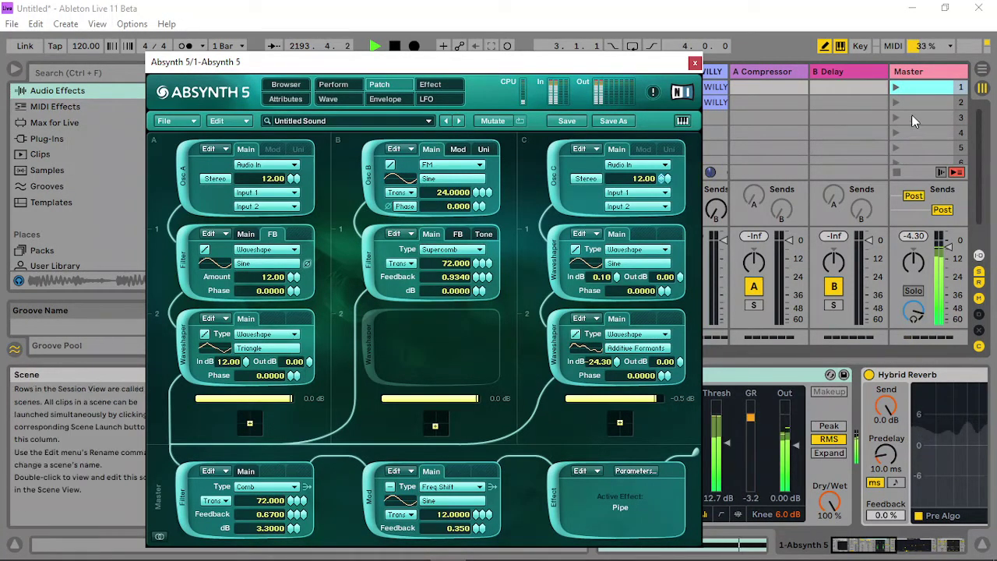
- Compare scene 2 with scene 1, then move the Absynth 5 window aside and close it
left_click(893, 103)
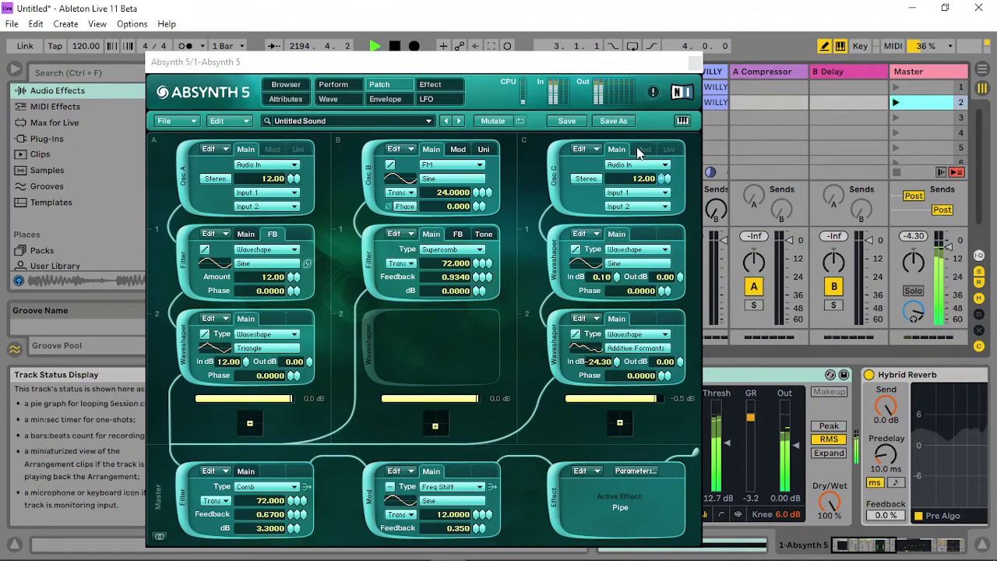
left_click(893, 86)
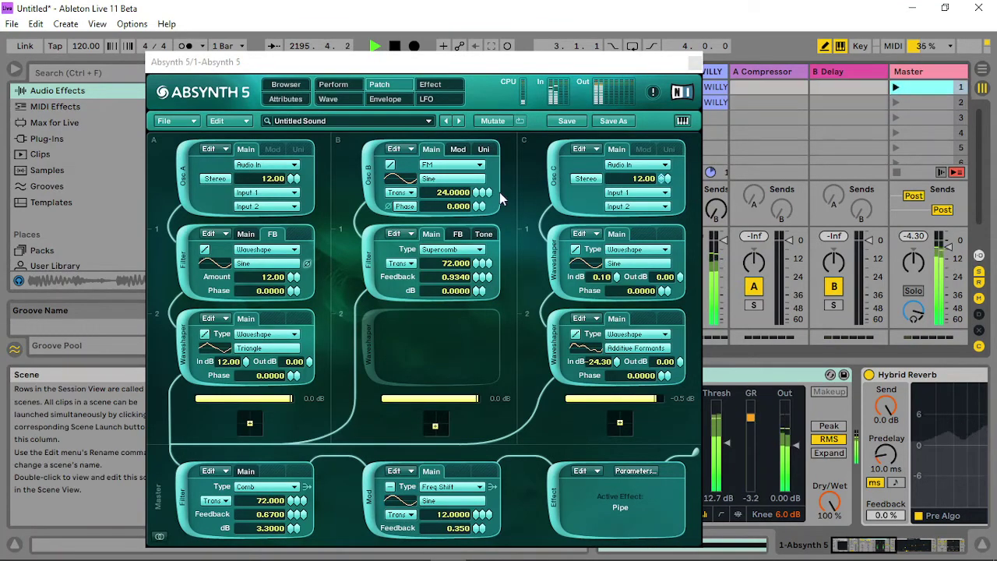
left_click_drag(461, 68, 533, 62)
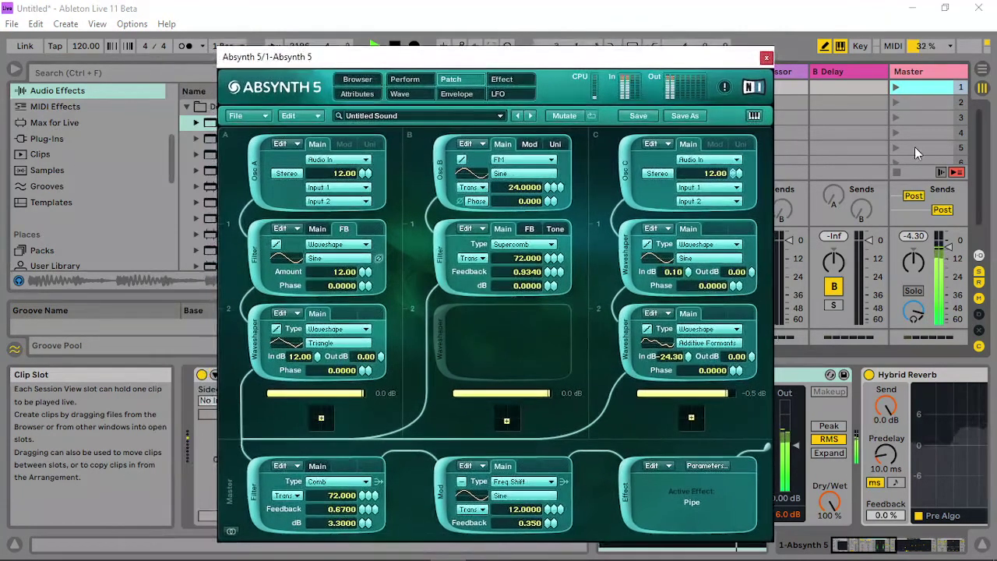
left_click(766, 58)
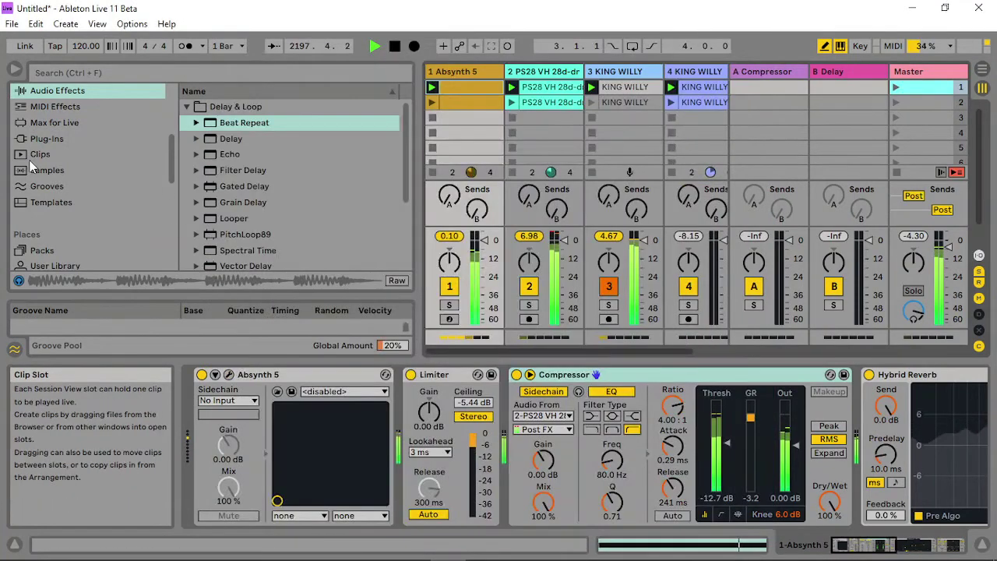
- Look through the COOL SAMPLES and PROGRESSIVE MUSIC browser folders for another sample to use
scroll(41, 169, "down", 1)
scroll(51, 237, "down", 5)
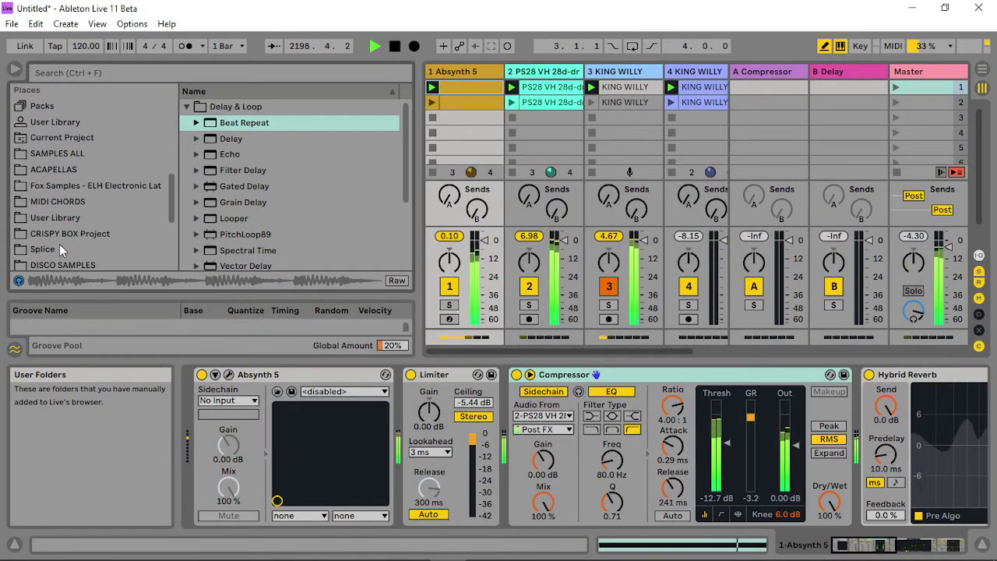
left_click(63, 241)
scroll(123, 230, "down", 1)
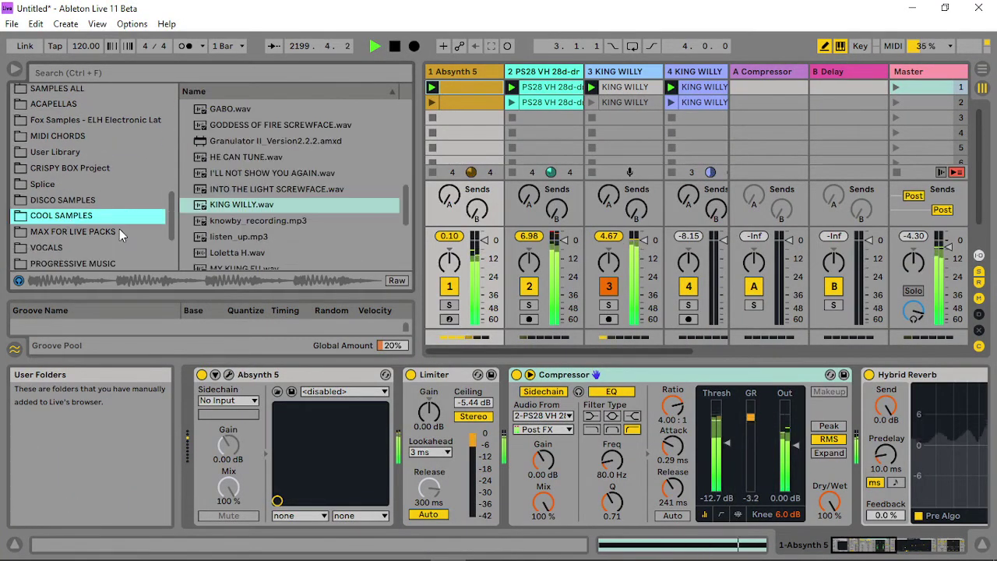
scroll(109, 237, "down", 3)
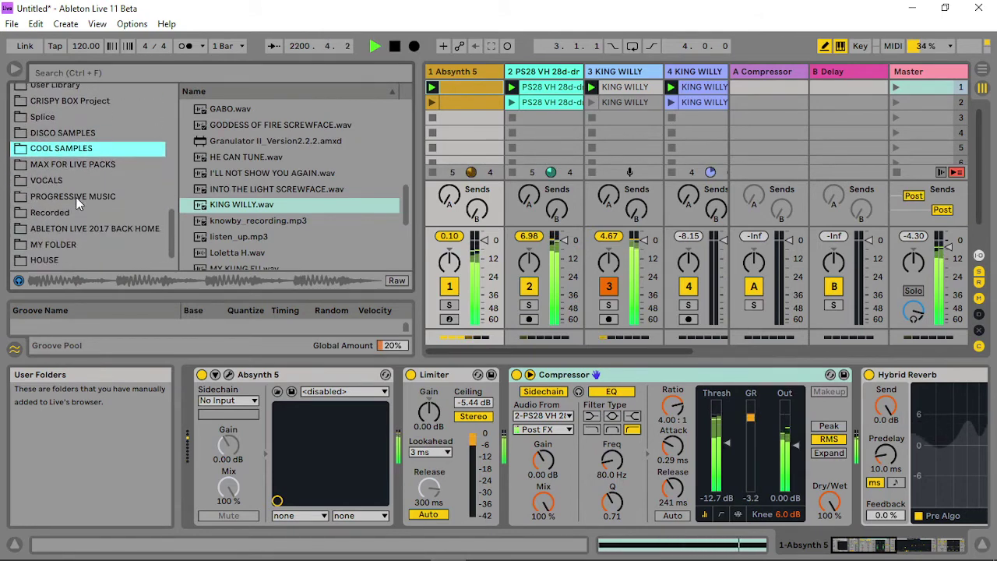
left_click(78, 197)
scroll(74, 219, "down", 2)
scroll(71, 215, "up", 5)
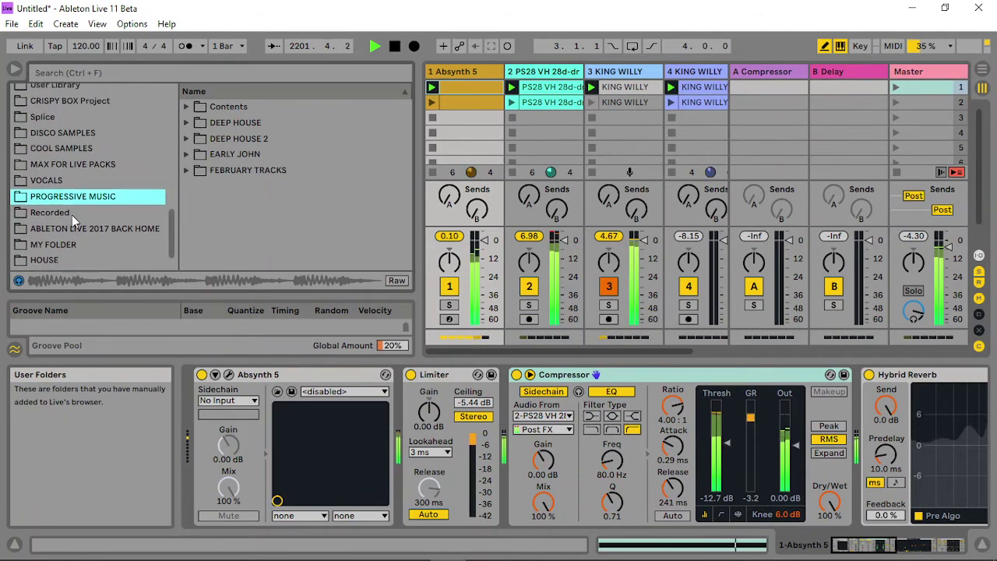
scroll(55, 145, "up", 1)
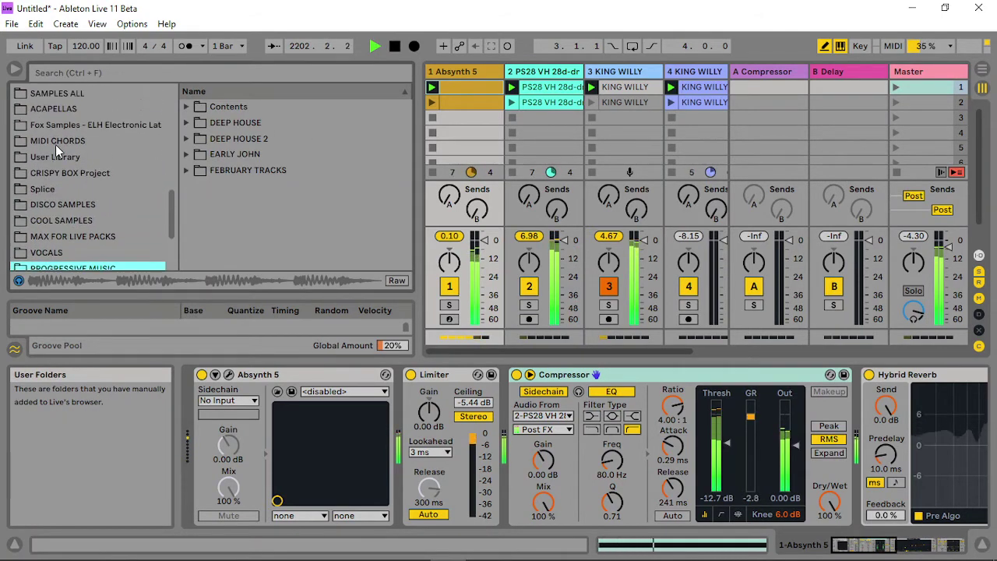
- Load the Angie Stone track from the ACAPELLAS folder into scene 3 of track 4 and loop two bars from bar 59
left_click(35, 110)
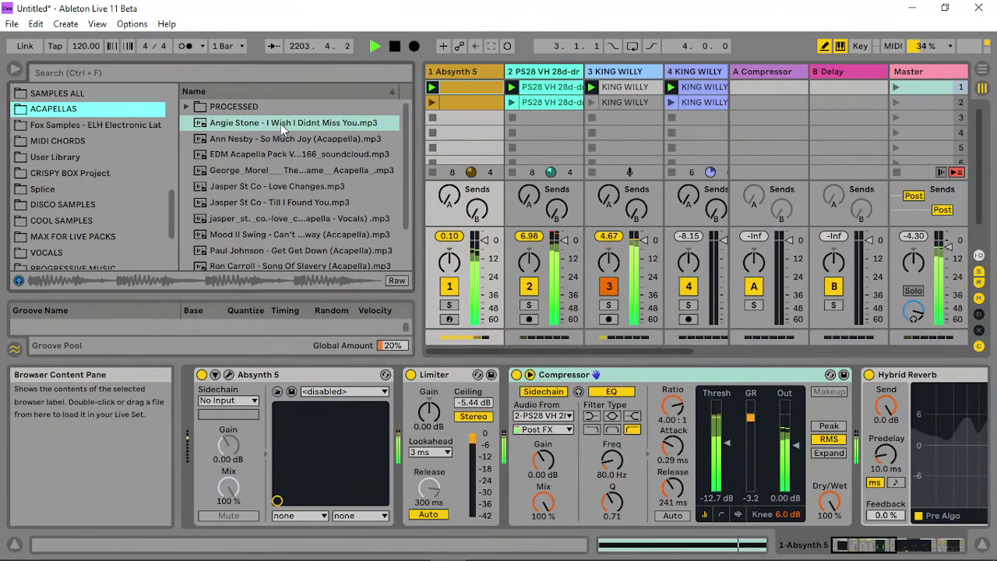
left_click_drag(280, 124, 645, 131)
left_click(628, 116)
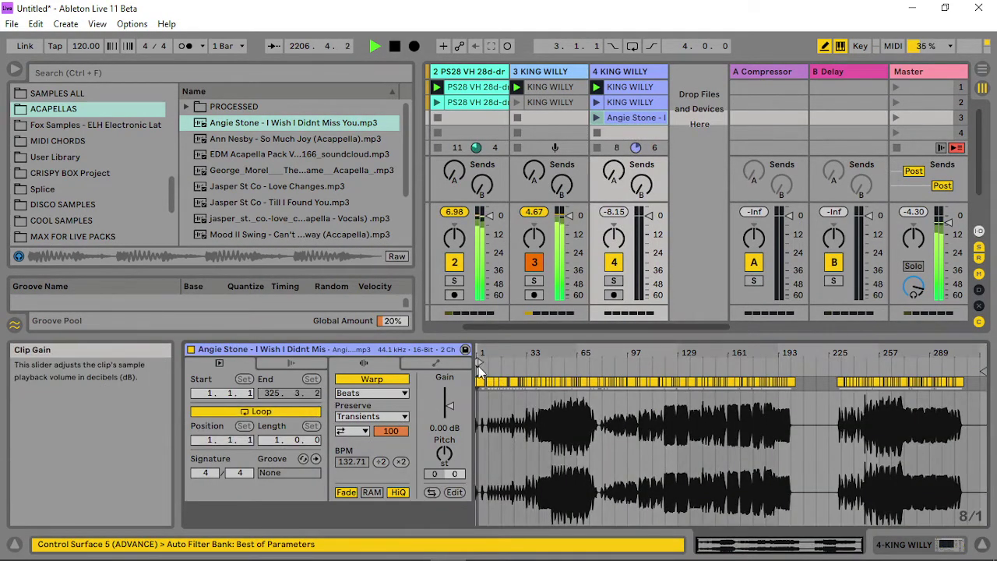
mouse_move(480, 366)
left_mouse_down()
mouse_move(581, 372)
mouse_move(566, 374)
mouse_move(601, 358)
mouse_move(671, 362)
mouse_move(660, 362)
left_mouse_up()
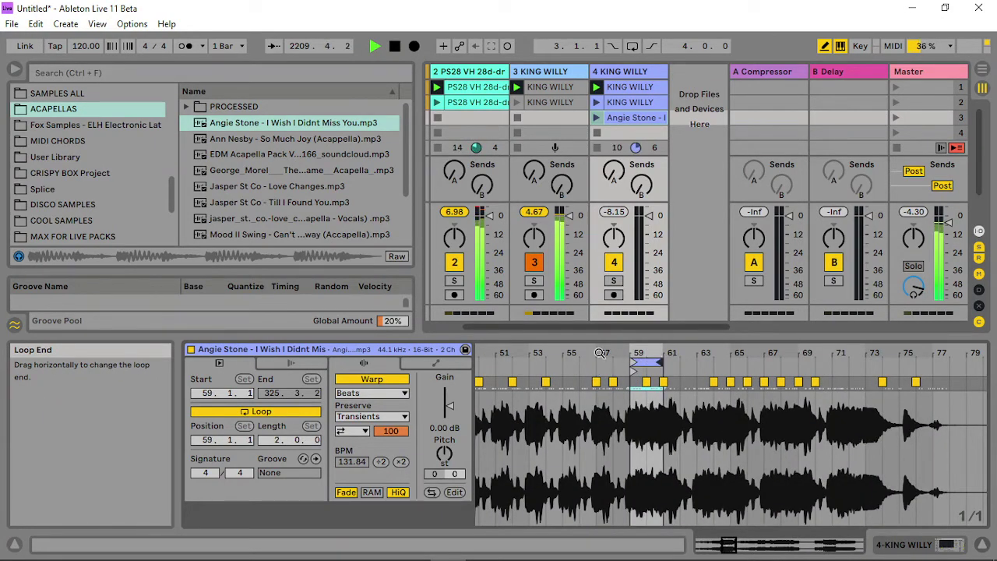
- Show track 4's Auto Filter frequency automation and draw a lowered frequency envelope over the Angie Stone clip's loop at bars 59 to 61
left_click(631, 119)
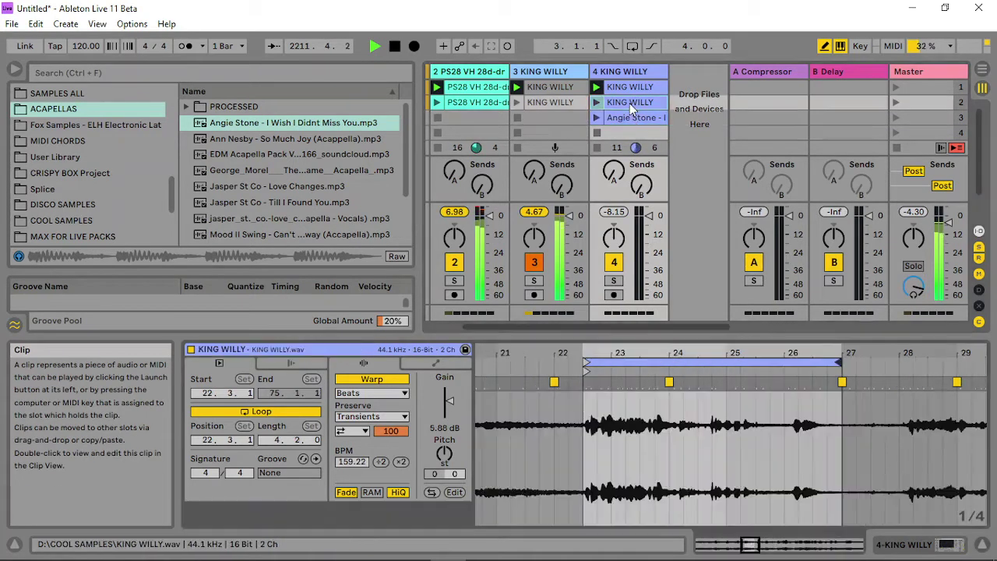
left_click(629, 74)
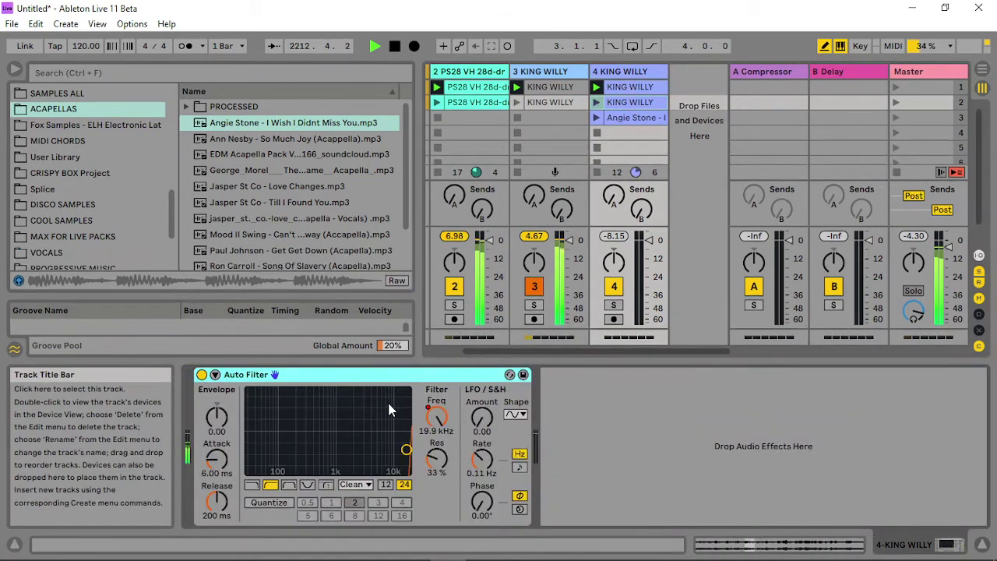
right_click(439, 418)
left_click(480, 429)
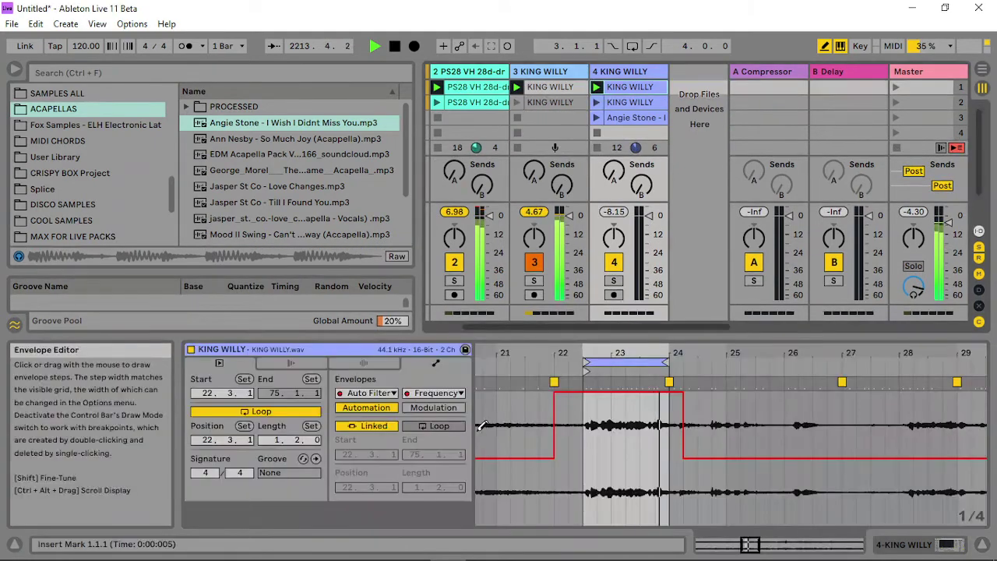
left_click(637, 117)
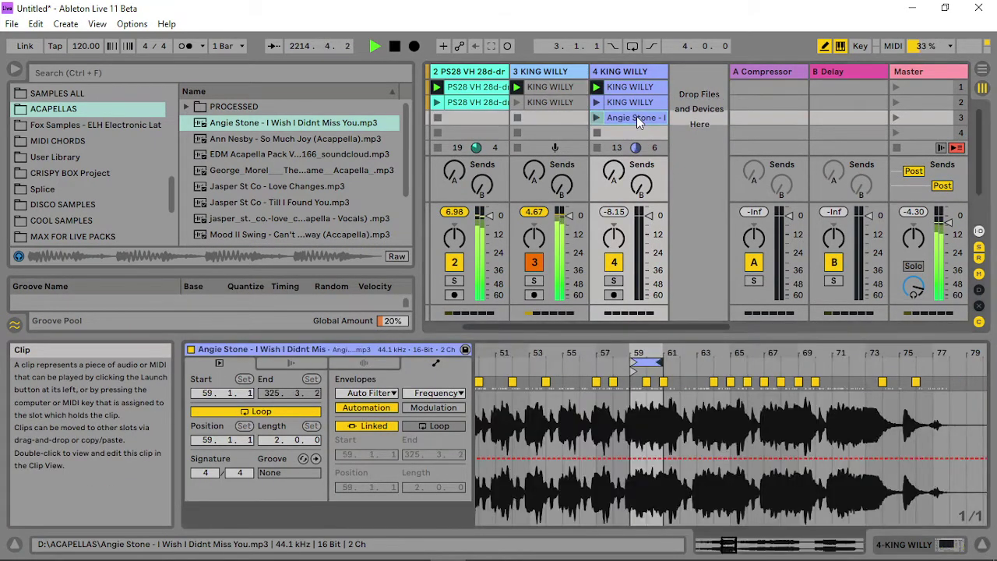
left_click(631, 107)
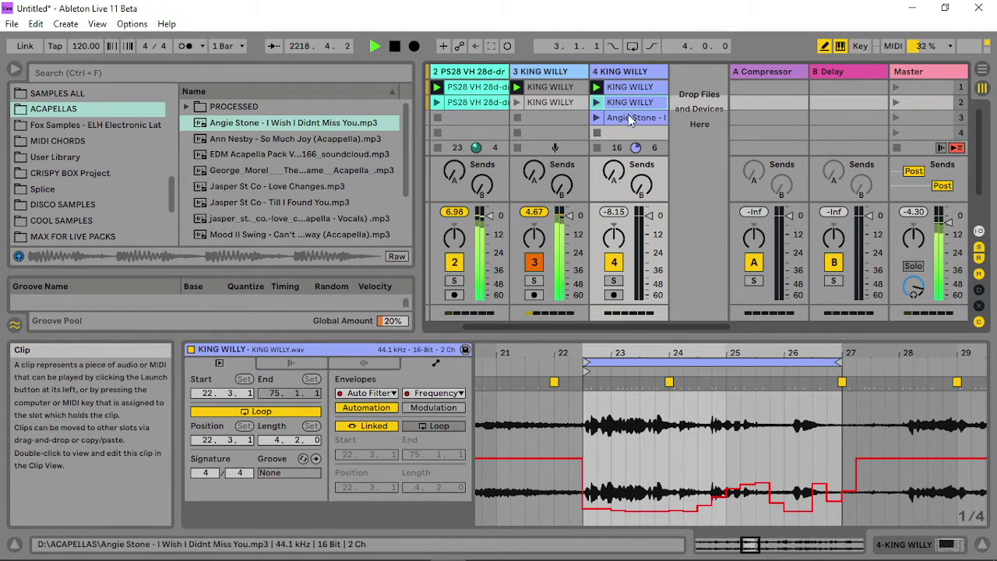
left_click(629, 115)
mouse_move(640, 458)
left_mouse_down()
mouse_move(635, 489)
mouse_move(662, 496)
mouse_move(660, 479)
mouse_move(666, 491)
left_mouse_up()
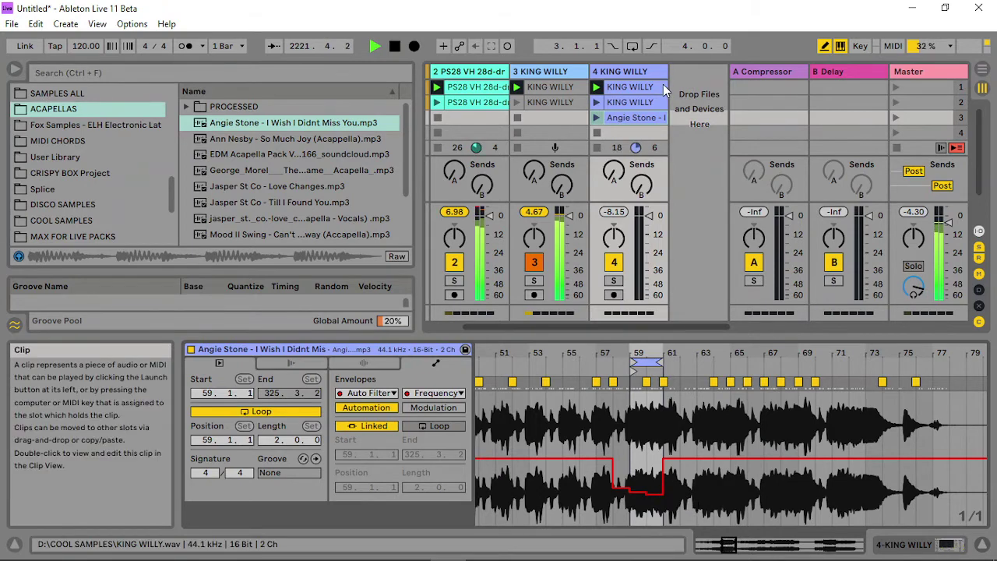
- Audition the Angie Stone clip against the first KING WILLY clip, then move the second KING WILLY clip to scene 4 and Angie Stone to scene 2
left_click(597, 117)
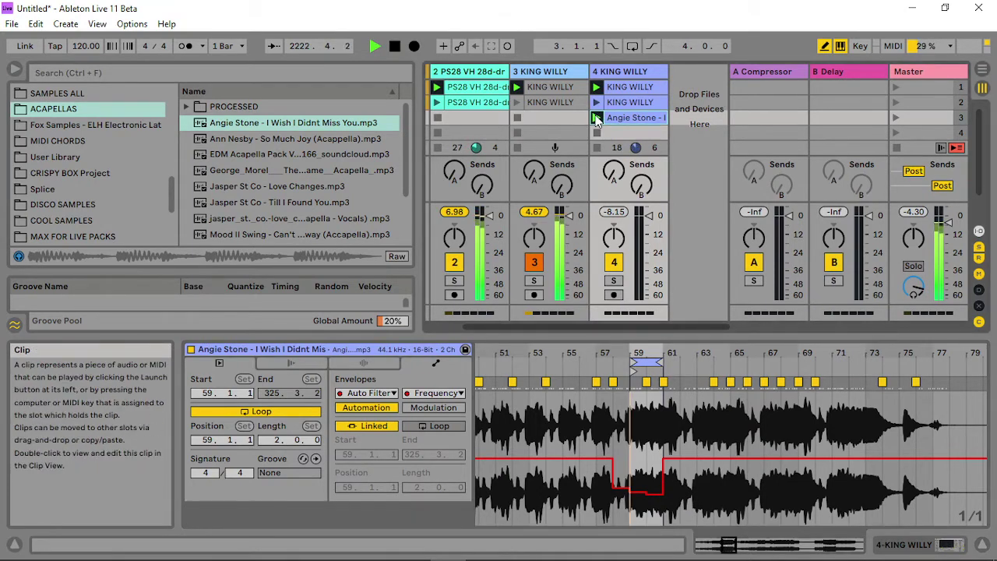
left_click(597, 88)
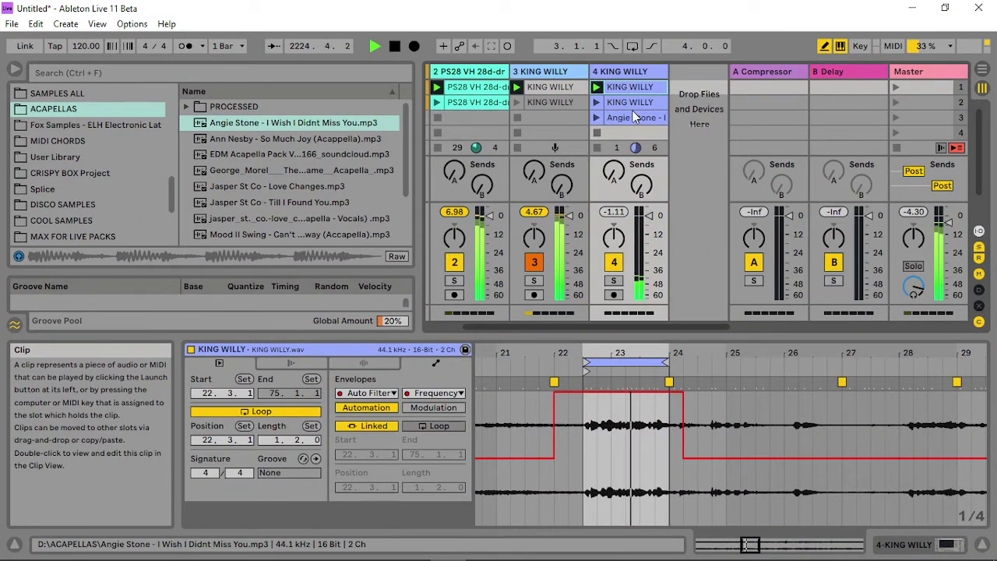
left_click(632, 104)
left_click_drag(626, 131, 633, 101)
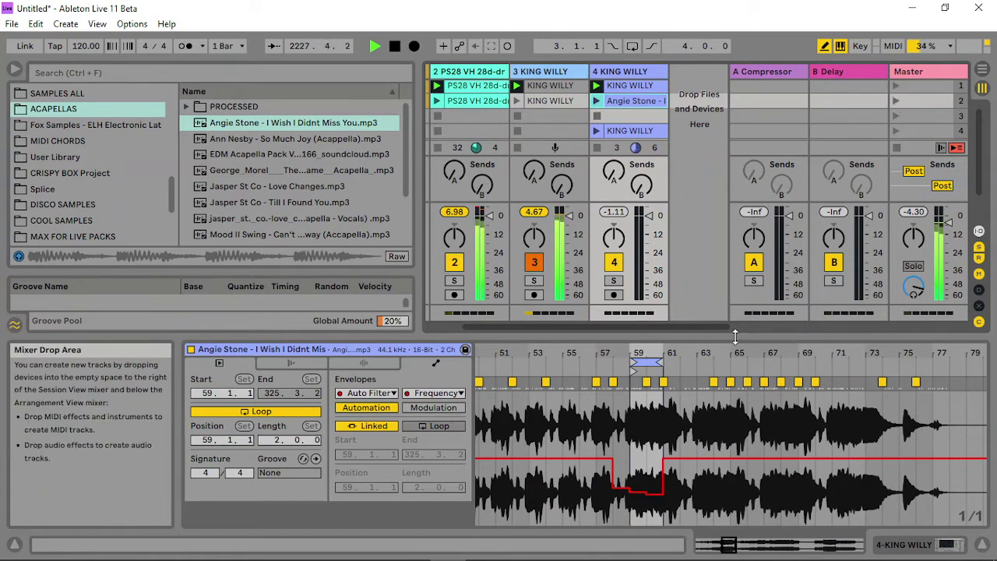
- Extend the Angie Stone clip's lowered filter envelope to about bar 72, move its two-bar loop to bar 55, and relaunch scene 1
mouse_move(673, 475)
left_mouse_down()
mouse_move(754, 497)
mouse_move(845, 499)
left_mouse_up()
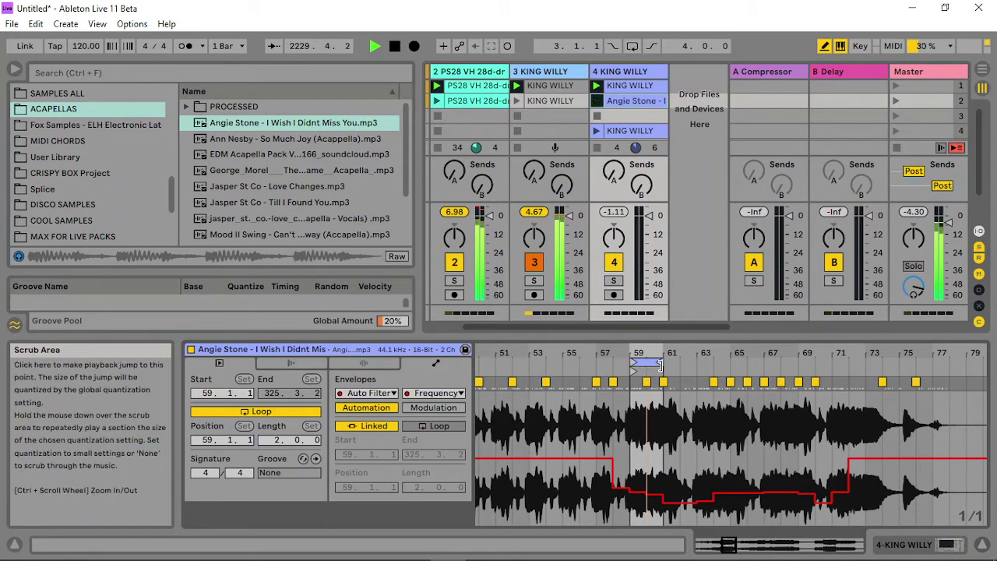
left_click_drag(648, 364, 581, 363)
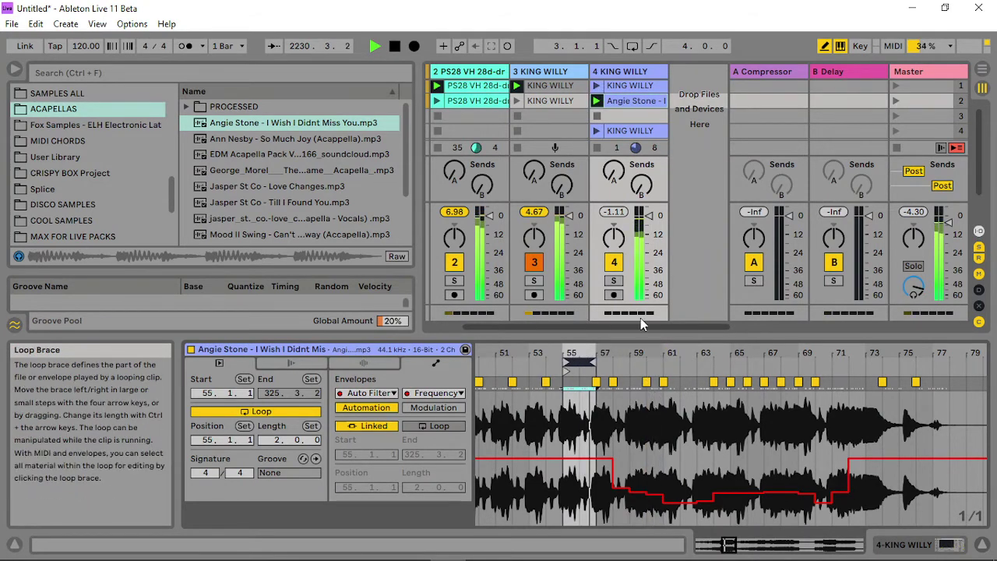
left_click(896, 86)
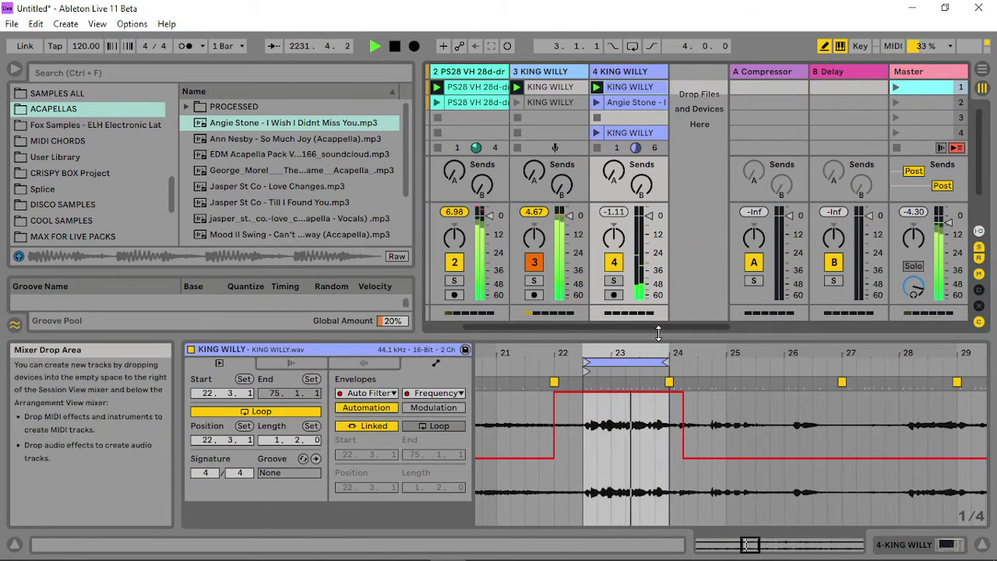
- Select the Angie Stone clip and compare scene 2 with scene 1
left_click(634, 102)
left_click(895, 102)
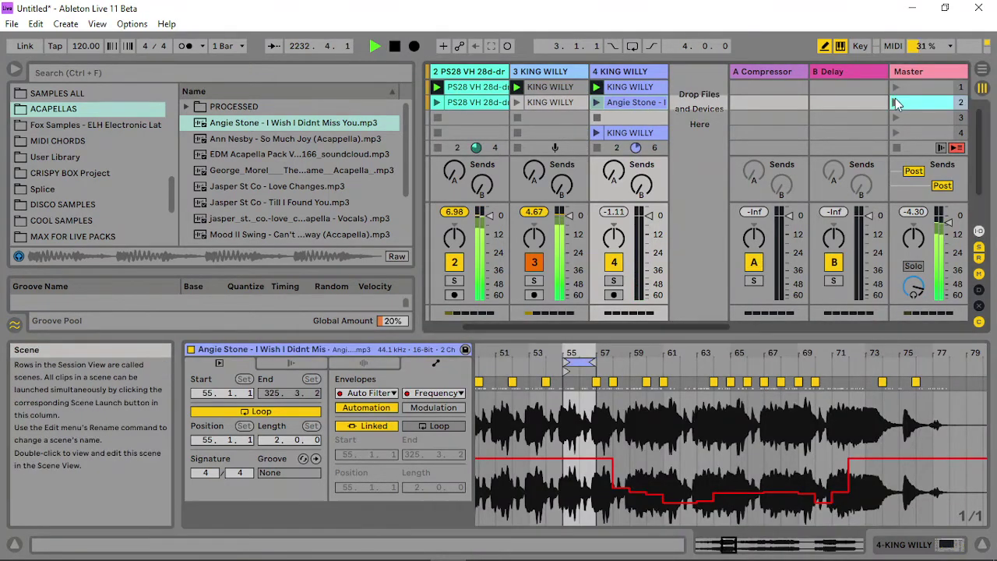
left_click(896, 87)
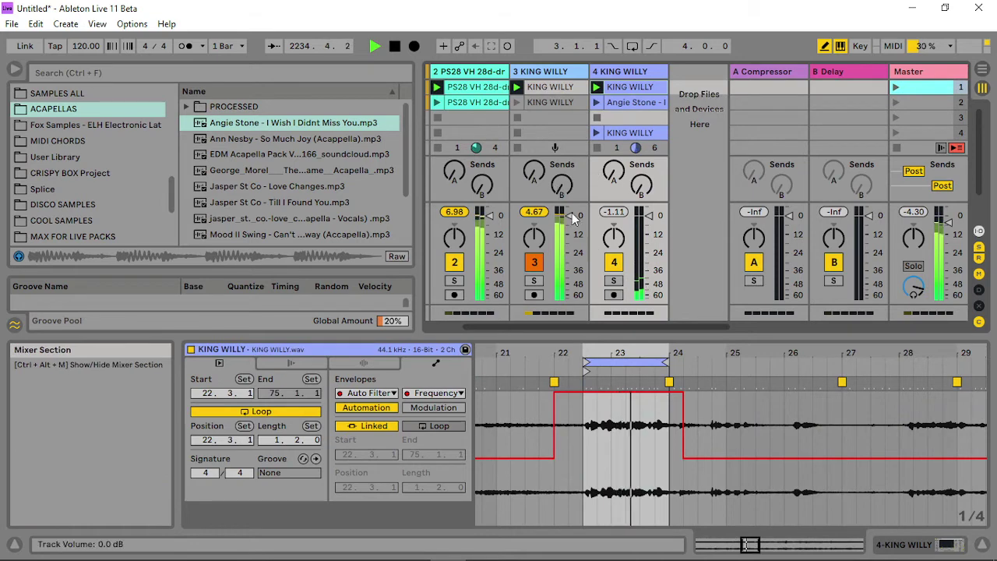
- Return the KING WILLY clip to scene 2 and Angie Stone to scene 3, and move the KING WILLY loop to bar 37
left_click_drag(420, 194, 188, 195)
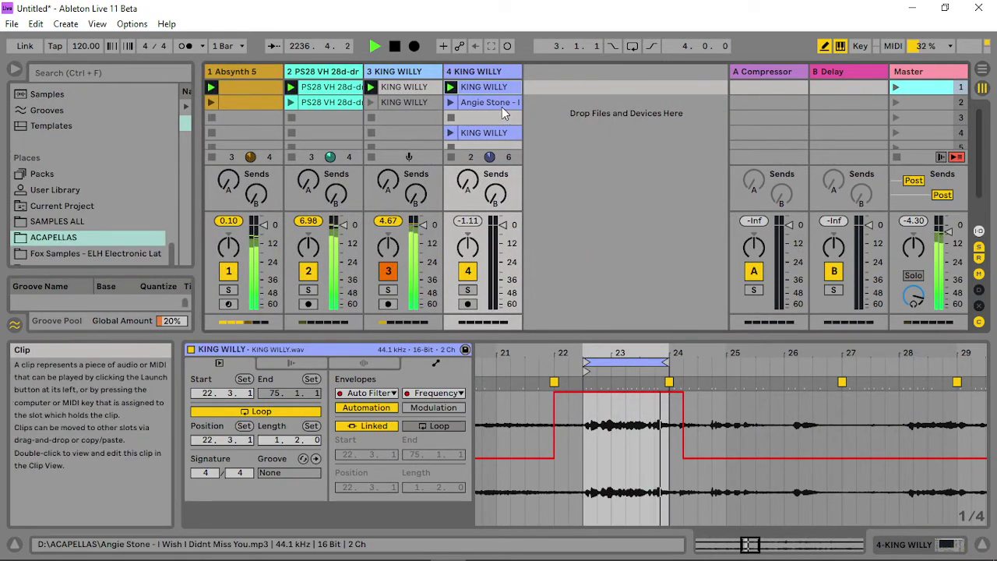
mouse_move(501, 107)
left_mouse_down()
mouse_move(500, 121)
mouse_move(492, 102)
left_mouse_up()
left_click_drag(730, 349, 730, 307)
left_click_drag(640, 357, 739, 389)
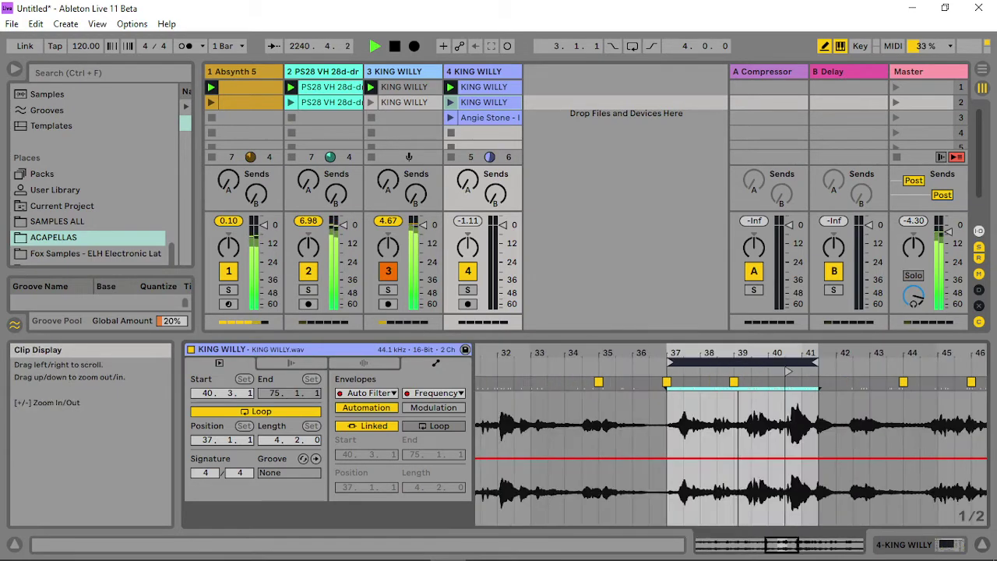
- Launch scene 2, draw a stepped, lowered filter frequency envelope over the KING WILLY loop, and set the clip start to 37.1.1
left_click(895, 102)
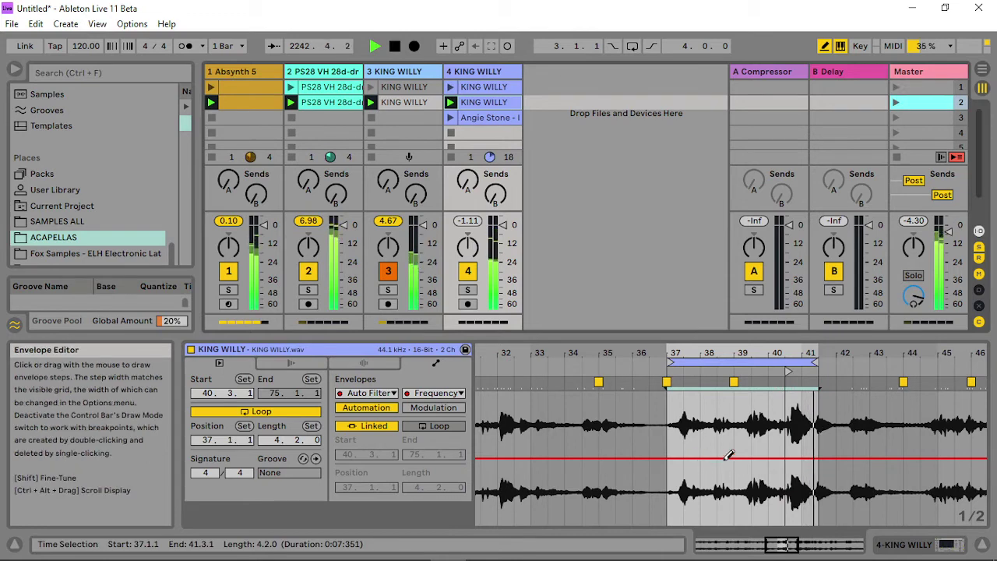
mouse_move(775, 471)
left_mouse_down()
mouse_move(794, 489)
mouse_move(753, 456)
mouse_move(680, 472)
mouse_move(723, 466)
mouse_move(757, 481)
mouse_move(768, 503)
mouse_move(740, 499)
mouse_move(772, 499)
left_mouse_up()
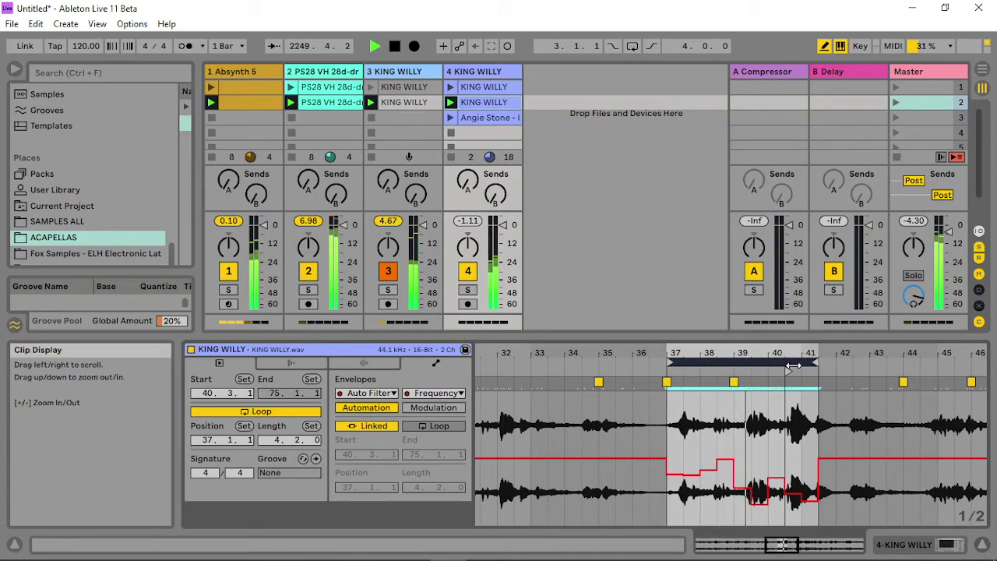
left_click_drag(787, 371, 670, 372)
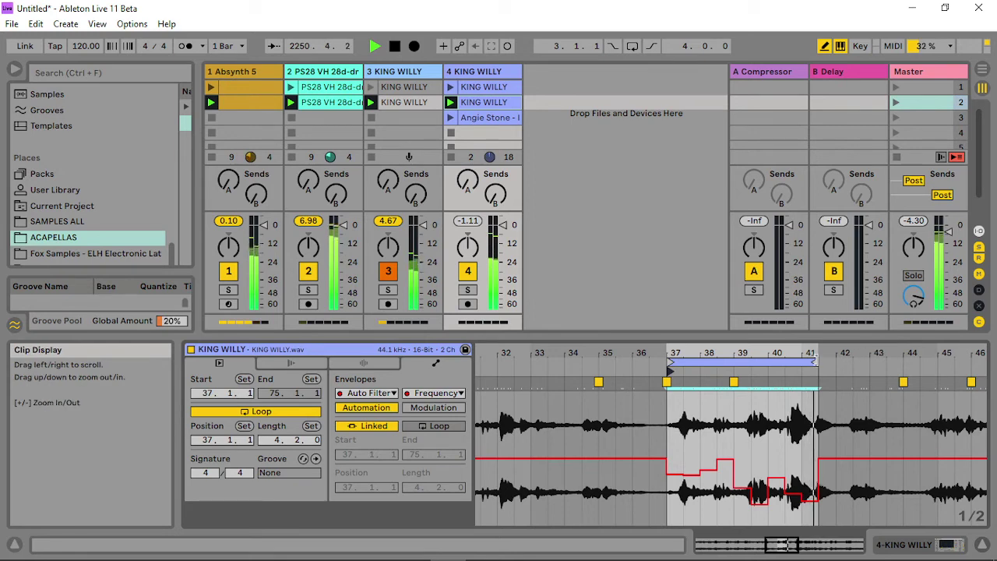
- Extend the KING WILLY clip's loop from bar 37 to a length of 8 bars
left_click_drag(812, 362, 897, 363)
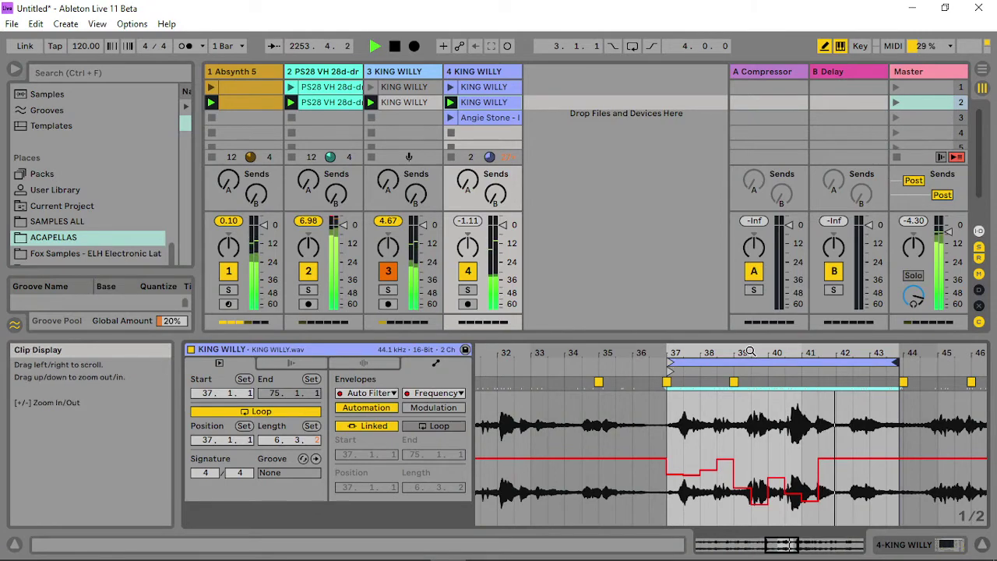
left_click_drag(750, 351, 722, 335)
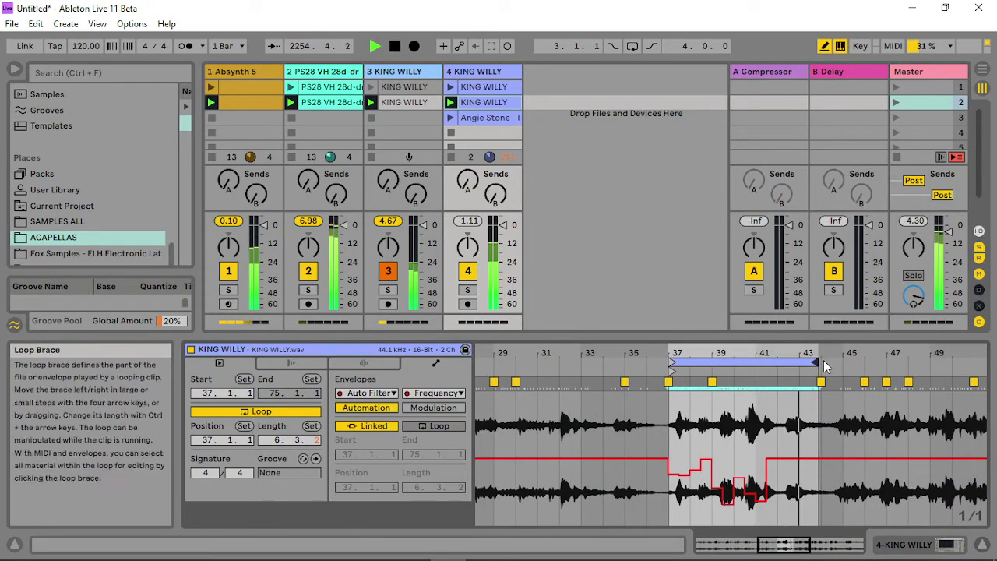
mouse_move(824, 363)
left_mouse_down()
mouse_move(803, 363)
mouse_move(835, 360)
left_mouse_up()
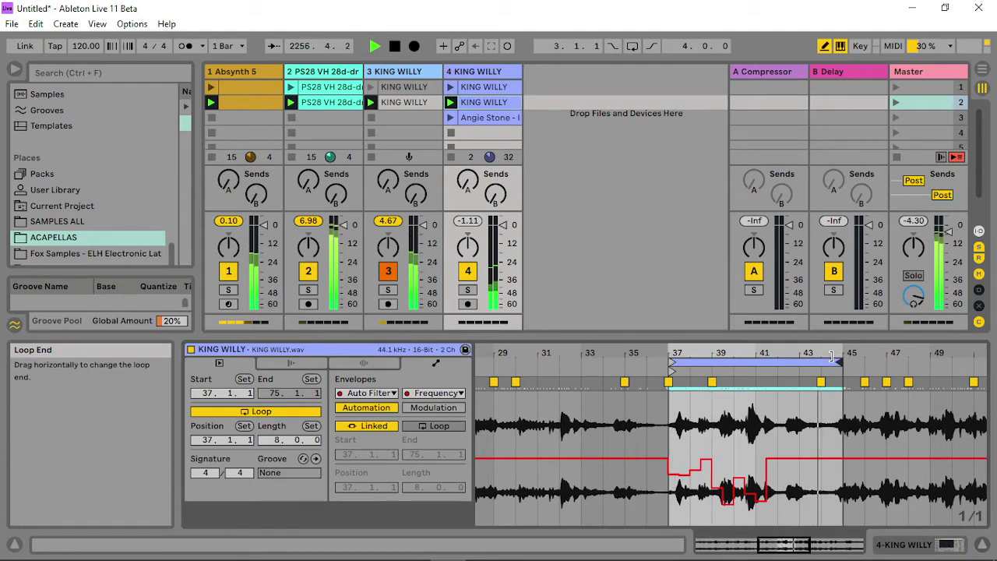
scroll(810, 407, "down", 3)
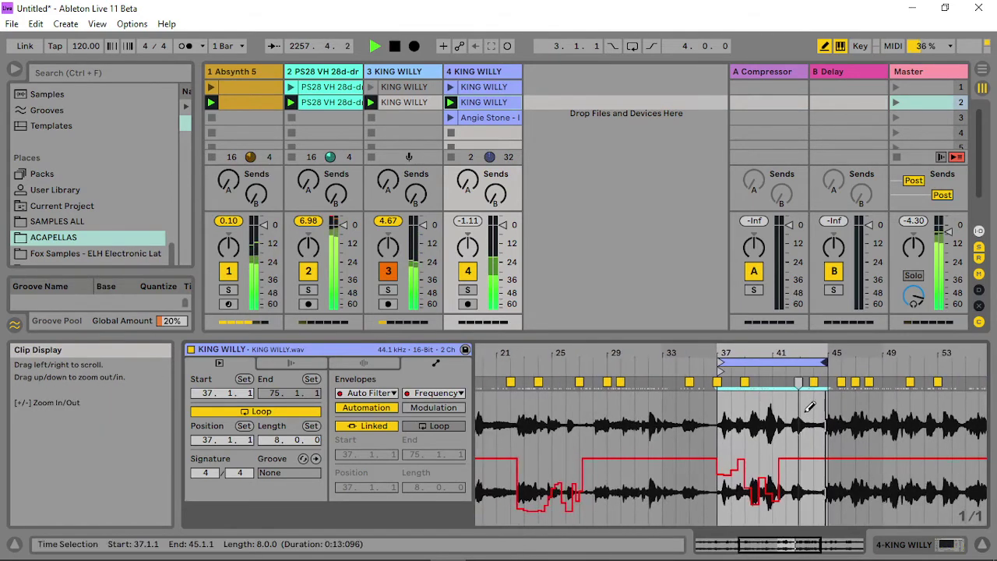
- Draw lowered filter frequency steps from bar 42 to 45 of the KING WILLY loop and launch scene 1
mouse_move(779, 483)
left_mouse_down()
mouse_move(779, 519)
mouse_move(818, 473)
mouse_move(807, 492)
left_mouse_up()
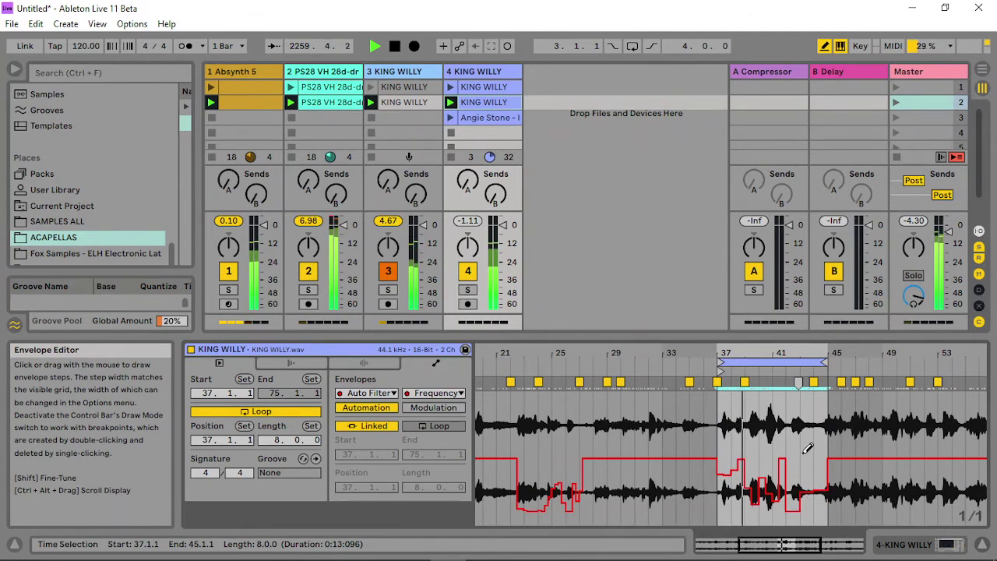
left_click(894, 86)
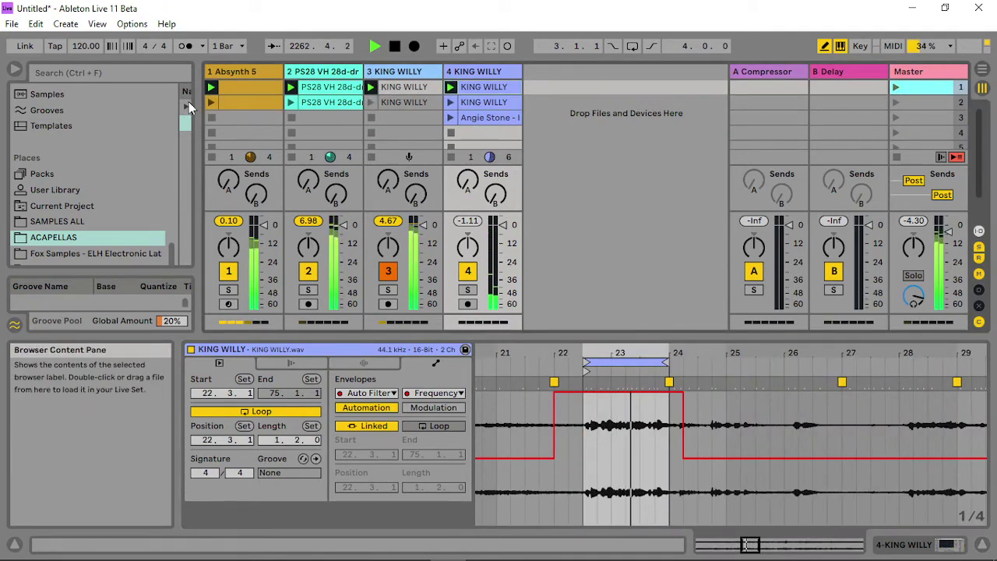
- Open Absynth 5 on track 1, check the channel B filter's feedback settings, and raise the Effect Master Time macro slightly above minimum
left_click(241, 71)
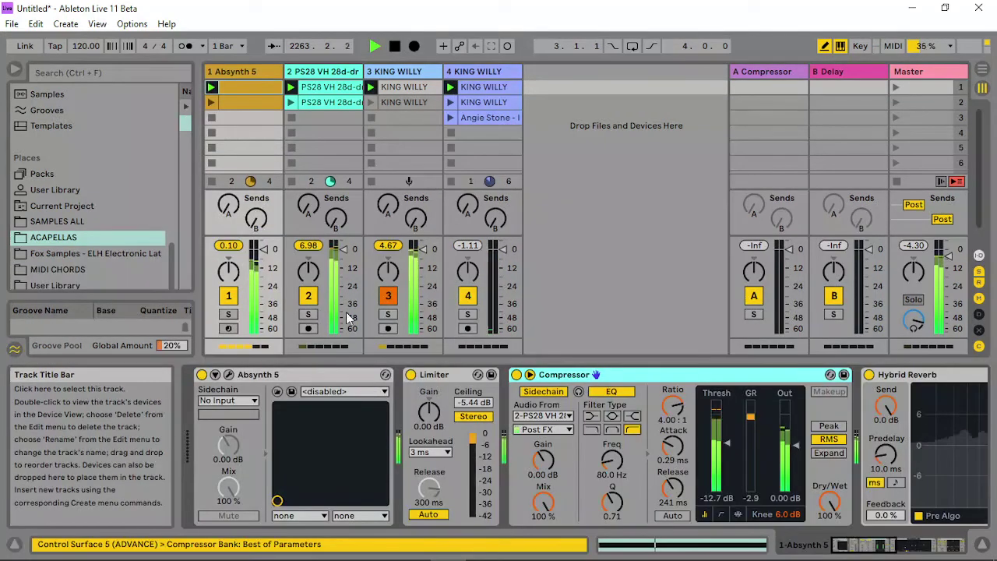
left_click(229, 375)
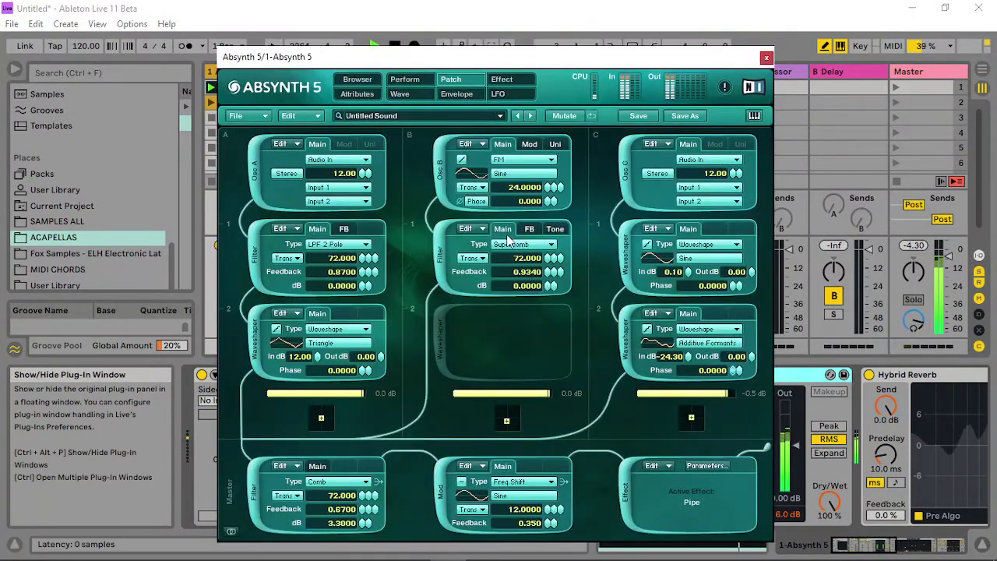
left_click(529, 229)
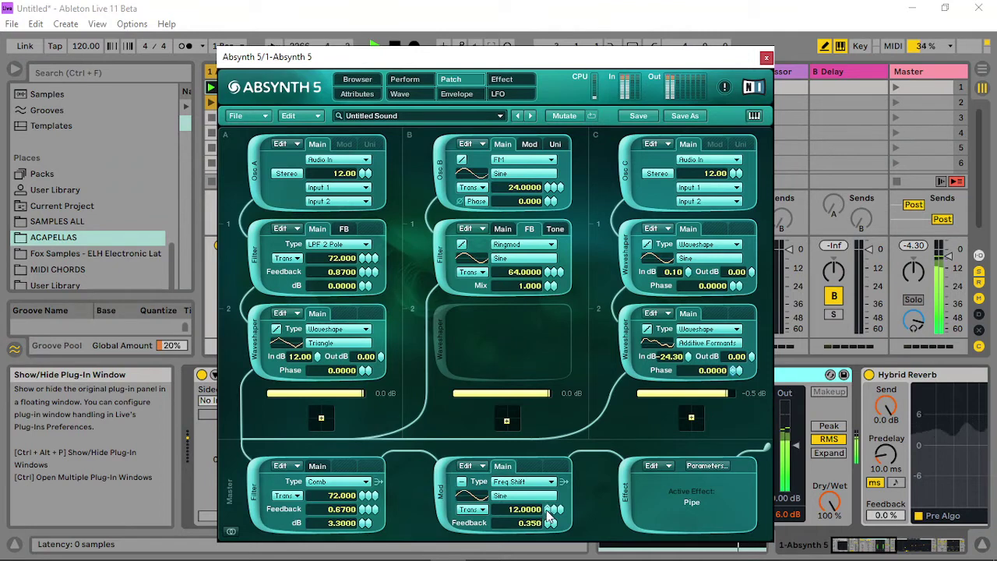
left_click_drag(556, 518, 522, 533)
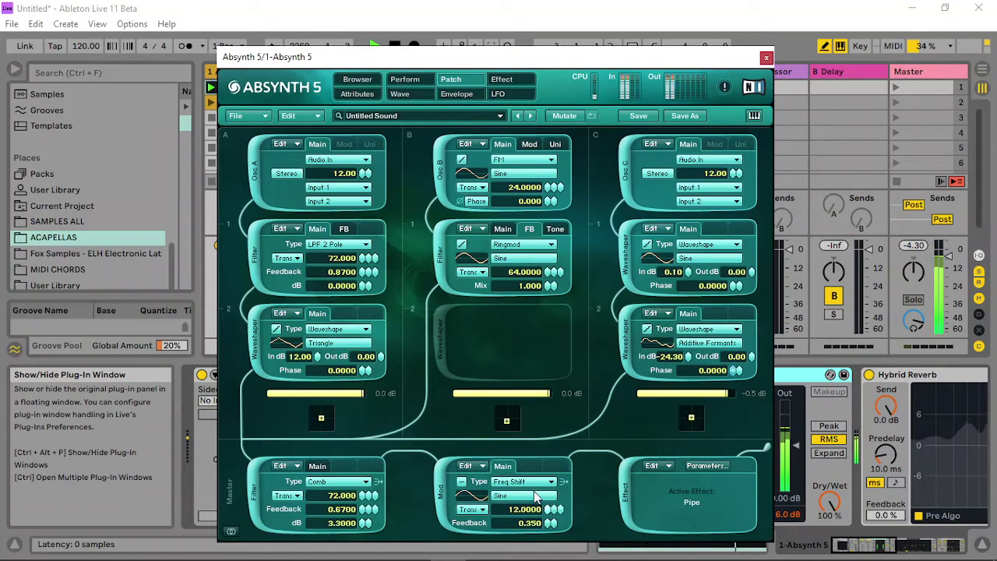
left_click(407, 79)
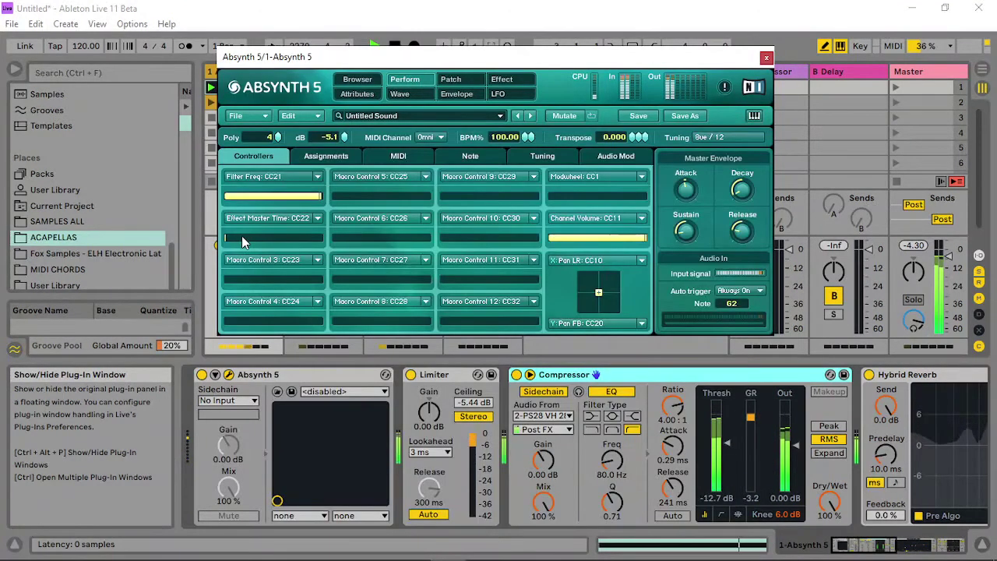
left_click_drag(242, 235, 264, 245)
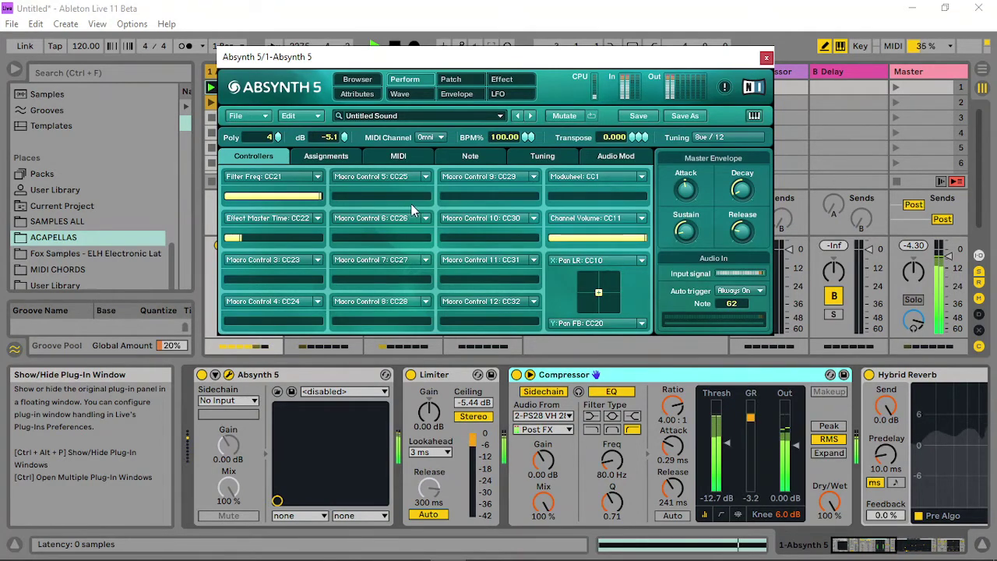
- Set the Pipe effect's master length to 0.0625 and its feedback to 0.999
left_click(450, 79)
left_click(503, 79)
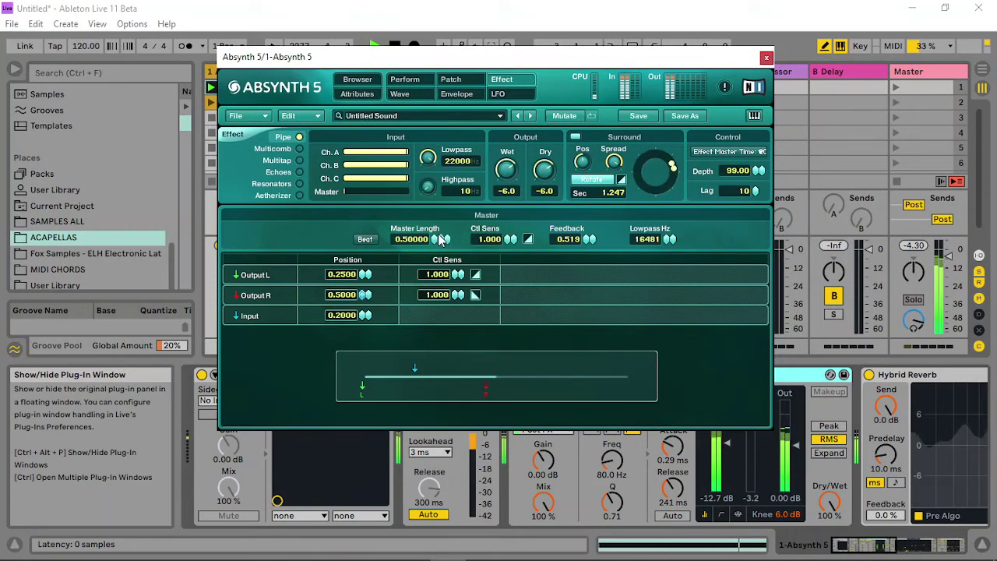
left_click_drag(441, 239, 435, 319)
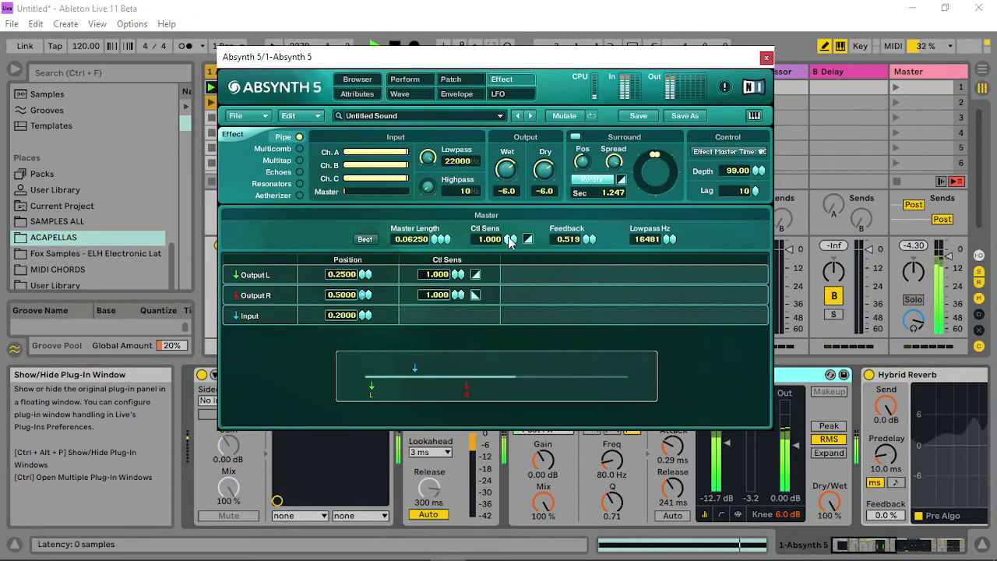
left_click_drag(589, 247, 594, 211)
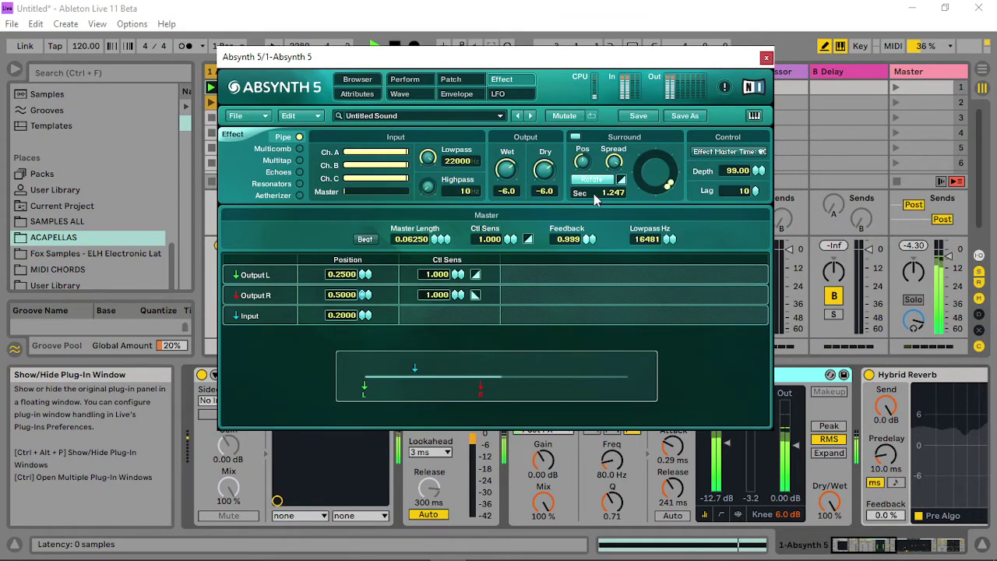
- Create an envelope for the Pipe feedback, rising from near zero through about 11 at 0.575 s to its peak at about 5 s
right_click(590, 248)
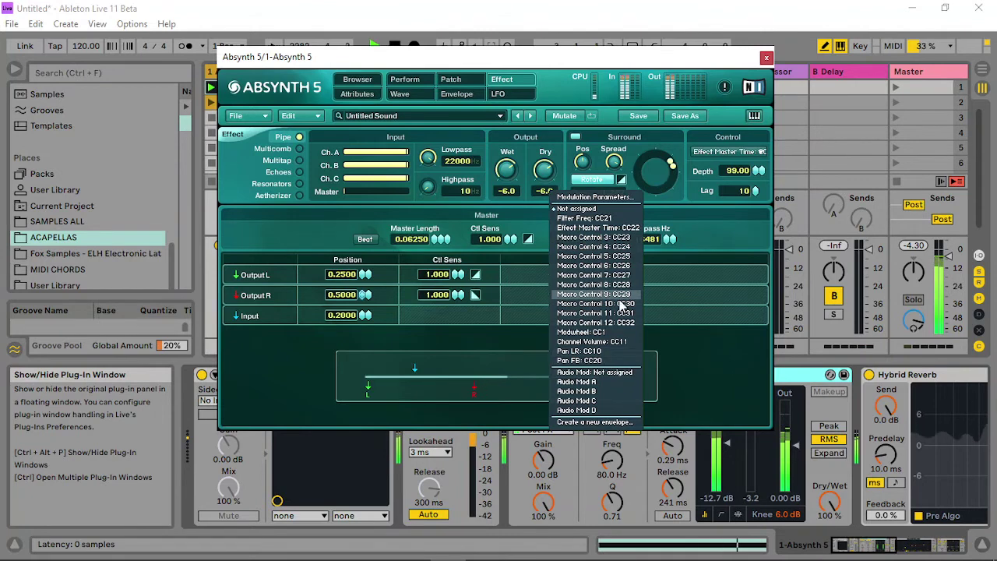
left_click(617, 423)
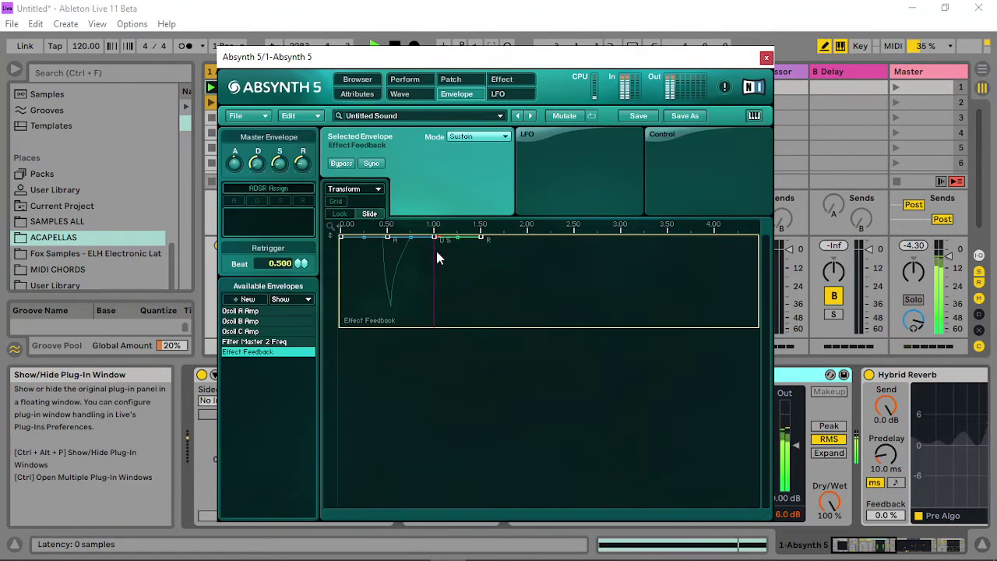
left_click_drag(424, 230, 422, 164)
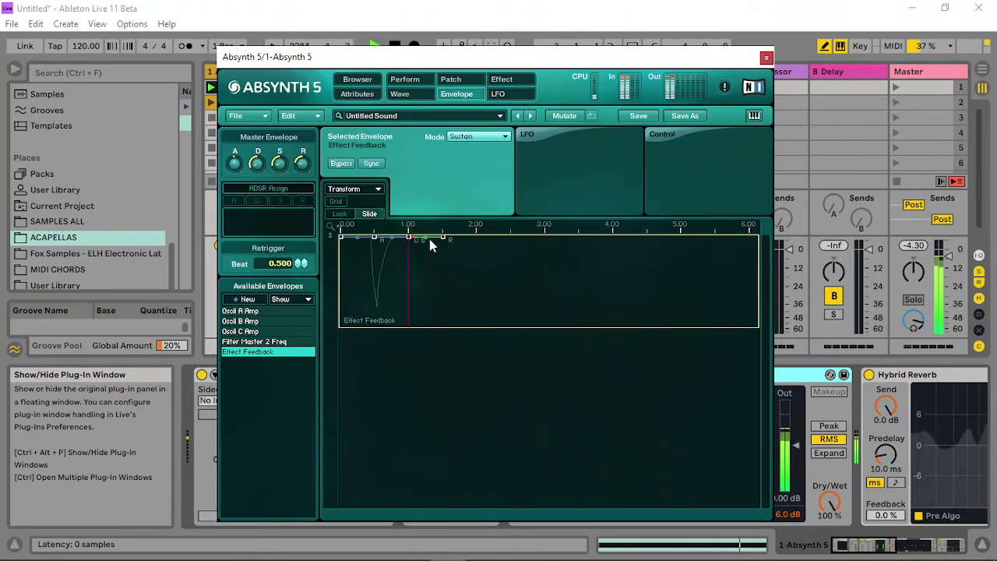
left_click_drag(409, 239, 678, 240)
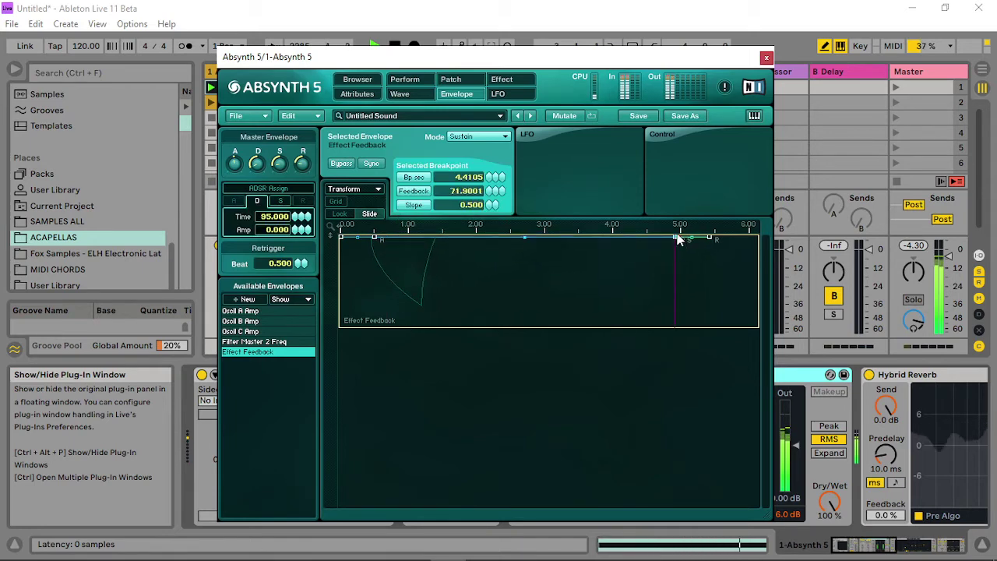
left_click_drag(344, 237, 340, 290)
left_click(375, 239)
left_click_drag(375, 240, 346, 334)
left_click_drag(388, 297, 383, 311)
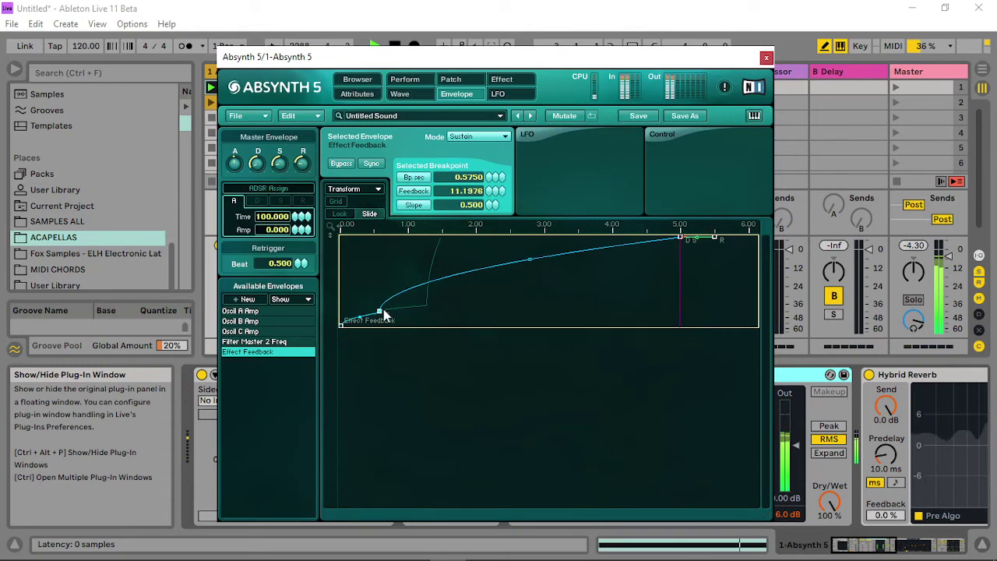
- Set the Pipe feedback to 0.999 and shorten its envelope to reach full level at about 0.52 s, with ADSR attack time 0 and amp 100
left_click(503, 79)
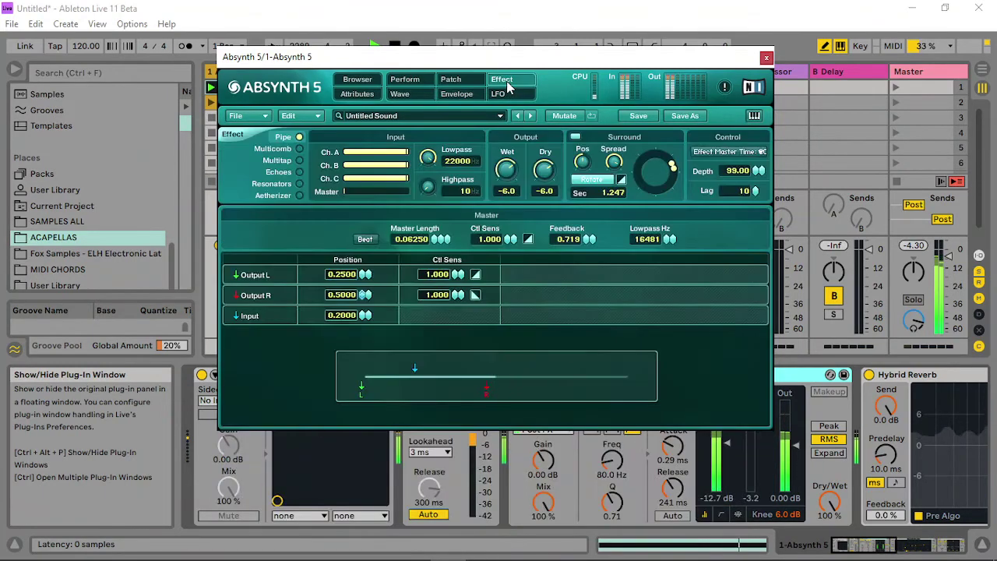
left_click_drag(587, 240, 587, 98)
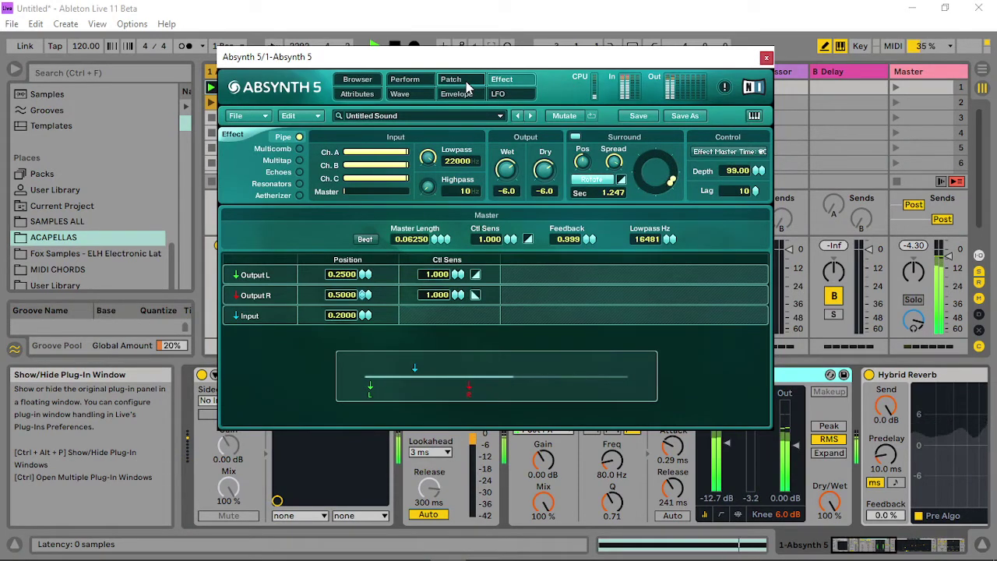
left_click(498, 94)
left_click(457, 94)
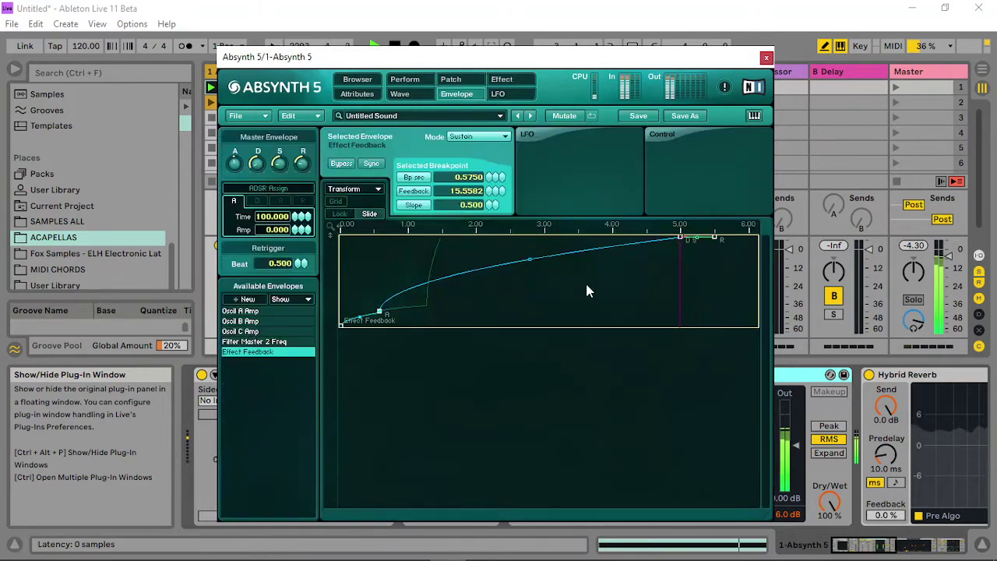
left_click_drag(677, 239, 451, 212)
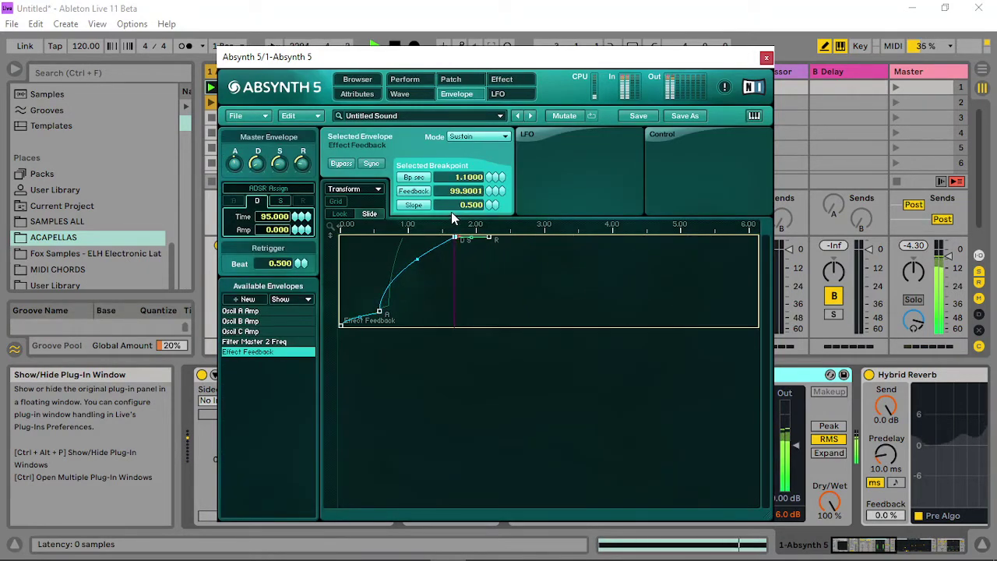
left_click_drag(380, 311, 375, 237)
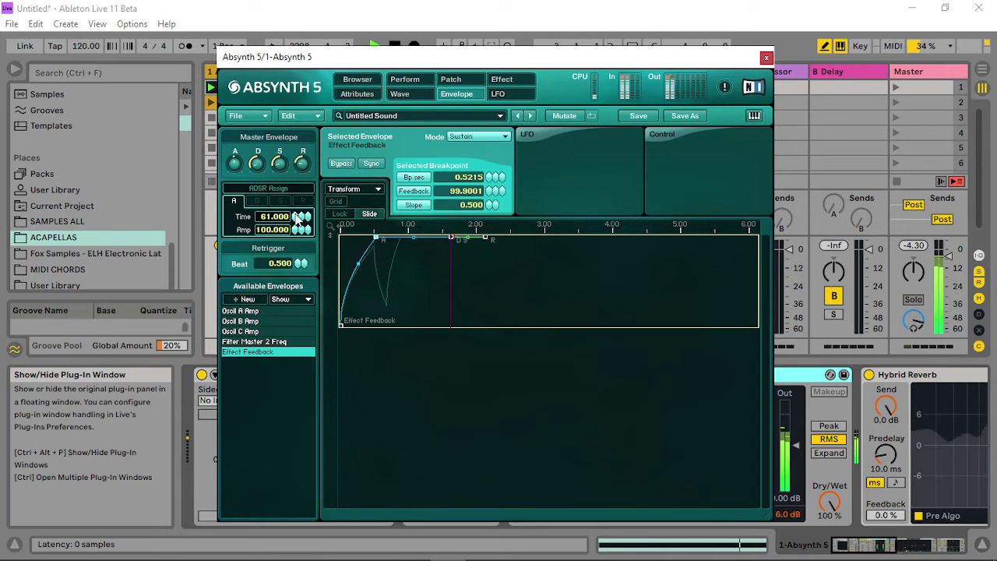
left_click_drag(296, 221, 306, 304)
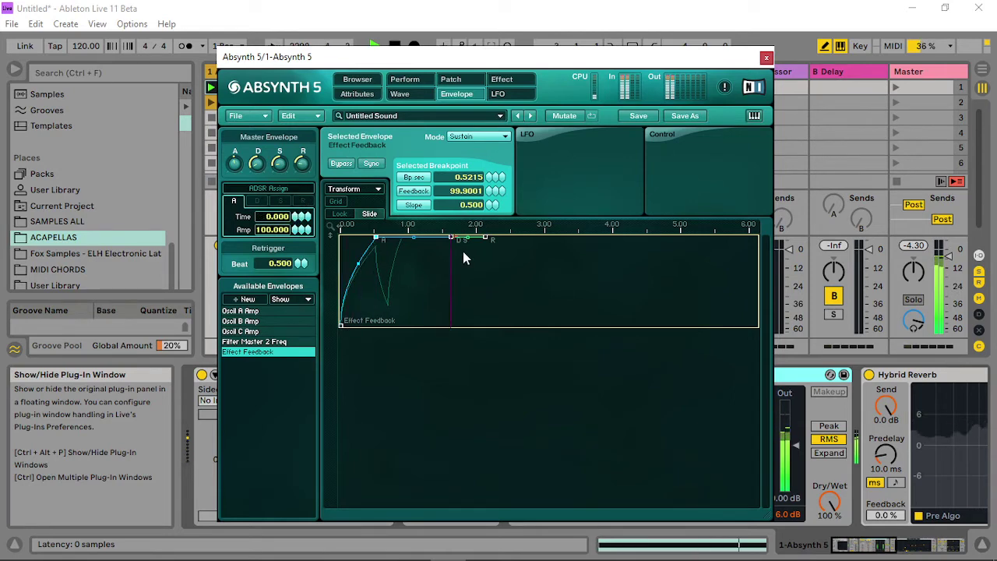
left_click(464, 84)
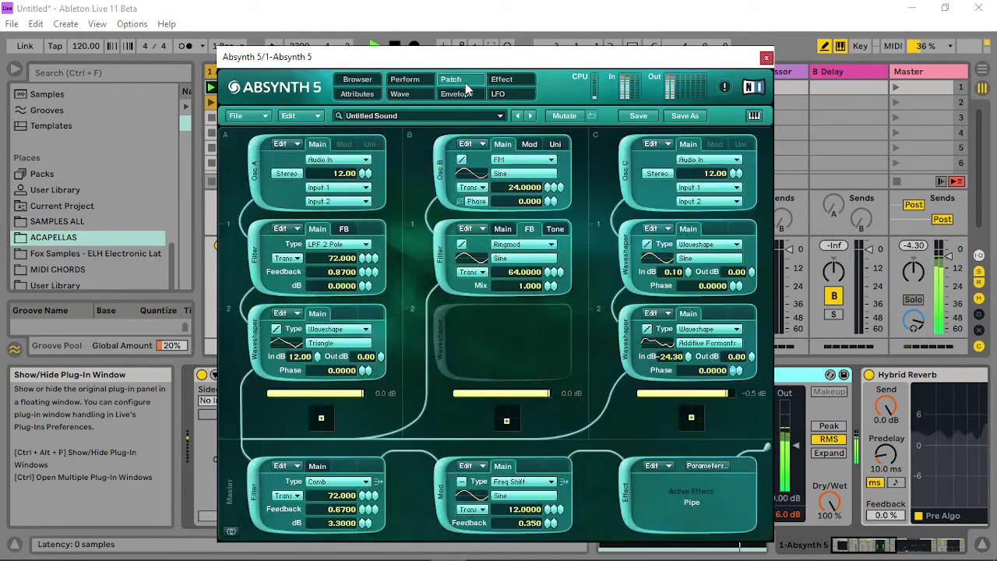
left_click(501, 79)
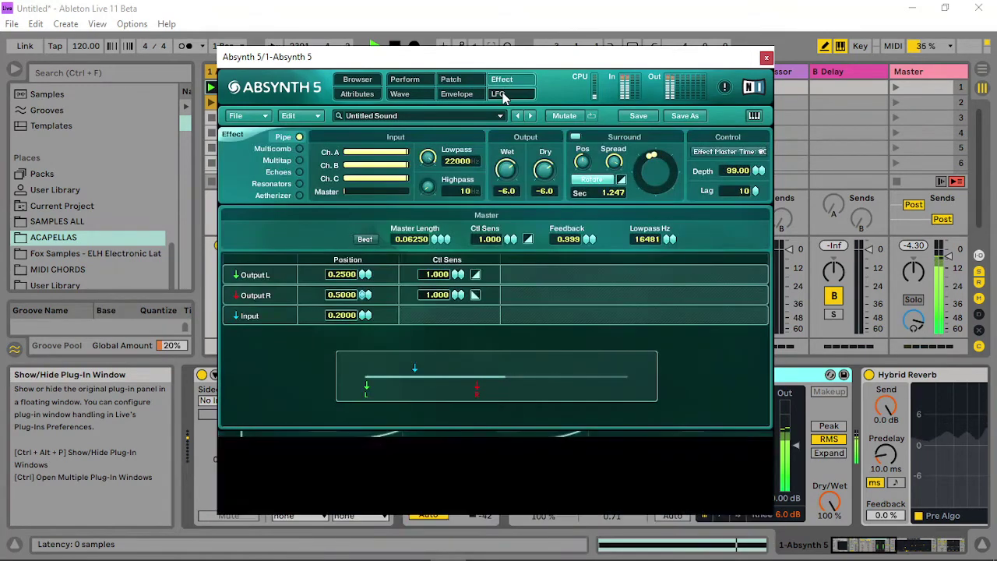
left_click(459, 94)
left_click(495, 93)
left_click(458, 79)
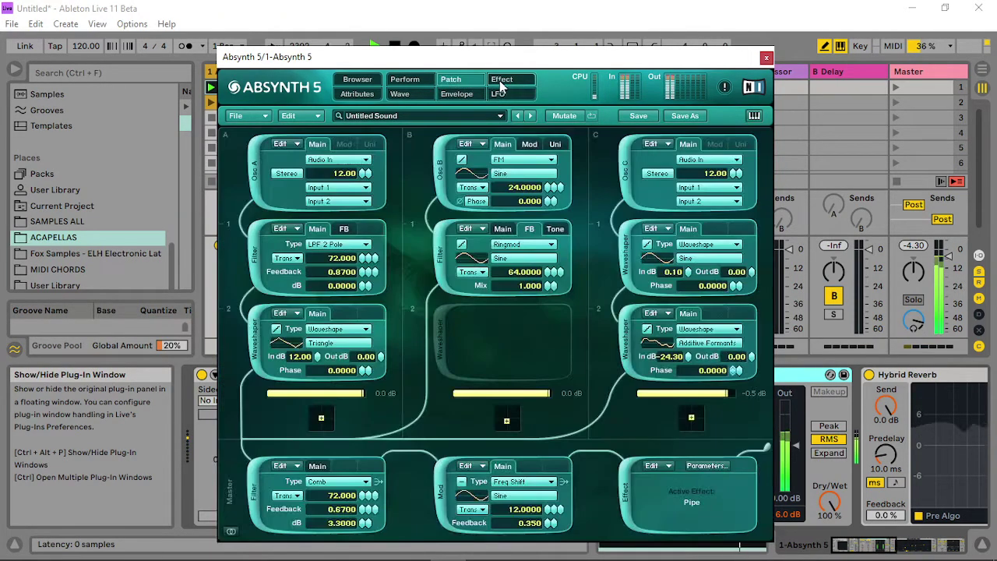
- Set the Pipe effect's master control sensitivity to 0.720 and lowpass to 20480 Hz, and switch its master length to seconds at 0.005
left_click(503, 81)
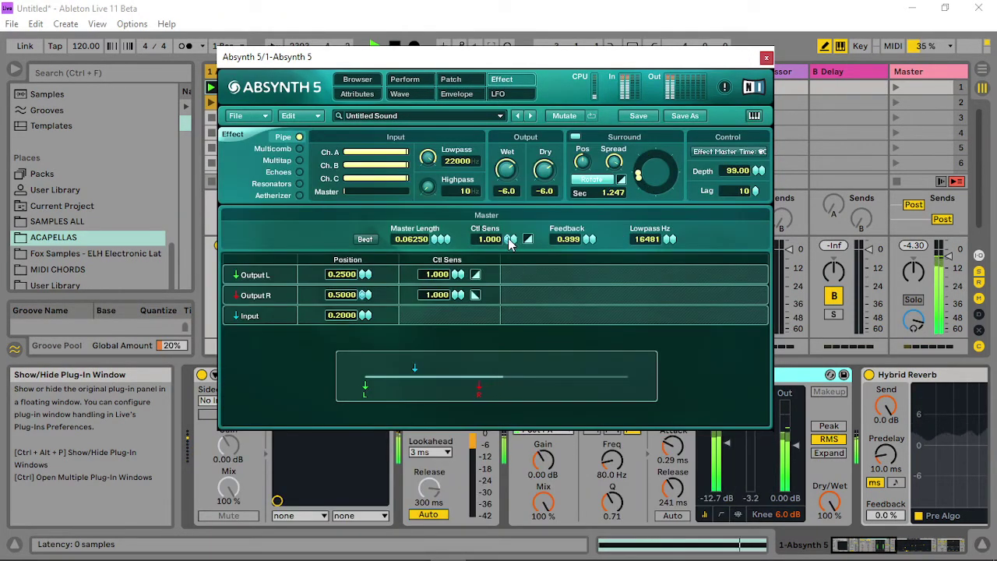
left_click_drag(510, 243, 528, 272)
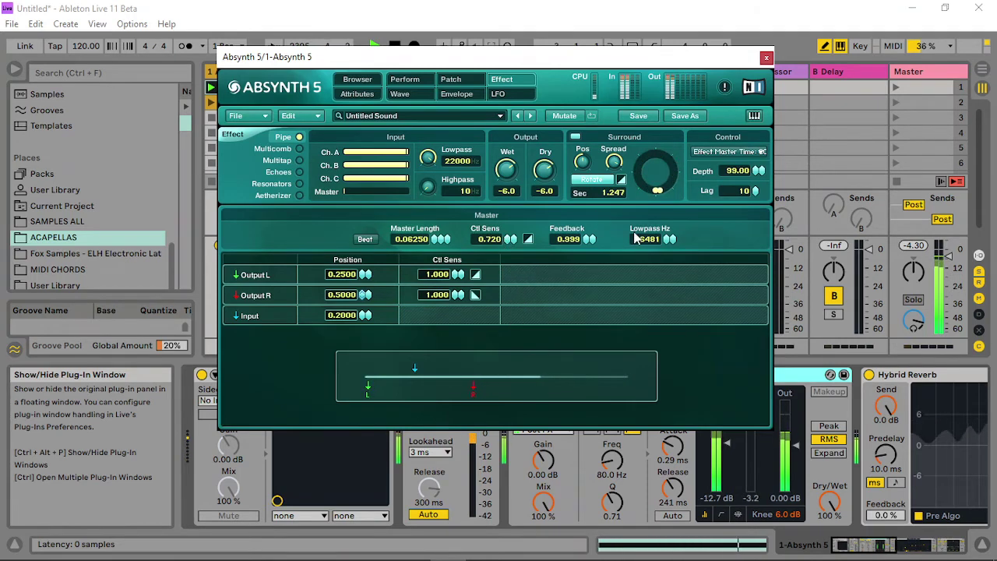
left_click_drag(669, 240, 662, 184)
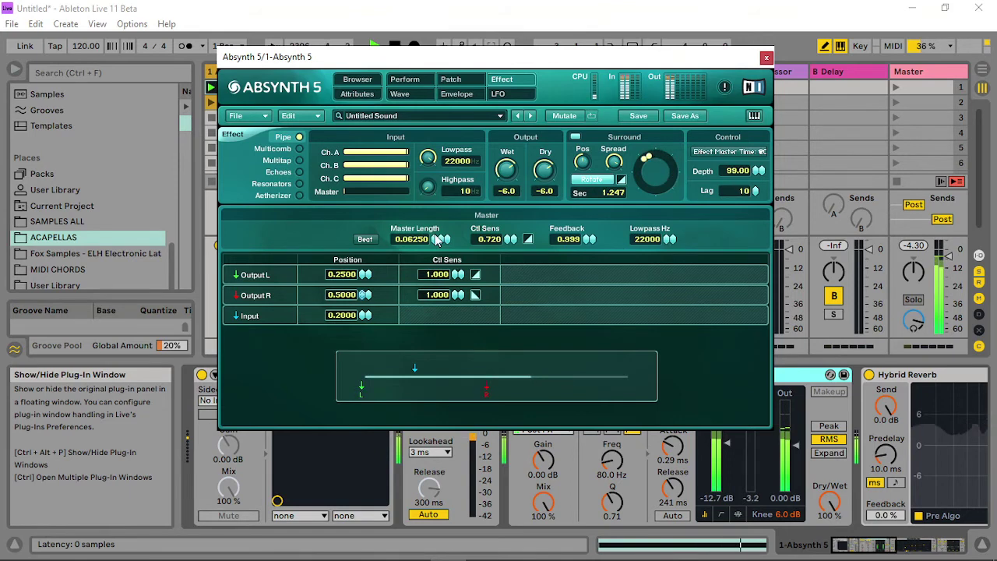
left_click(366, 240)
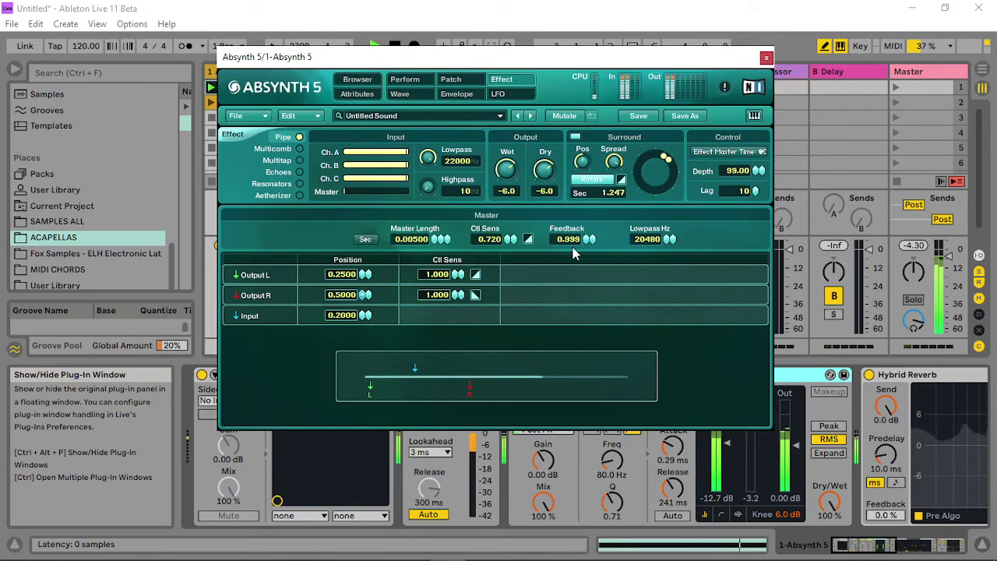
- Try a transposition of 24 on the master frequency shifter, comparing scene 2 with scene 1
left_click(452, 79)
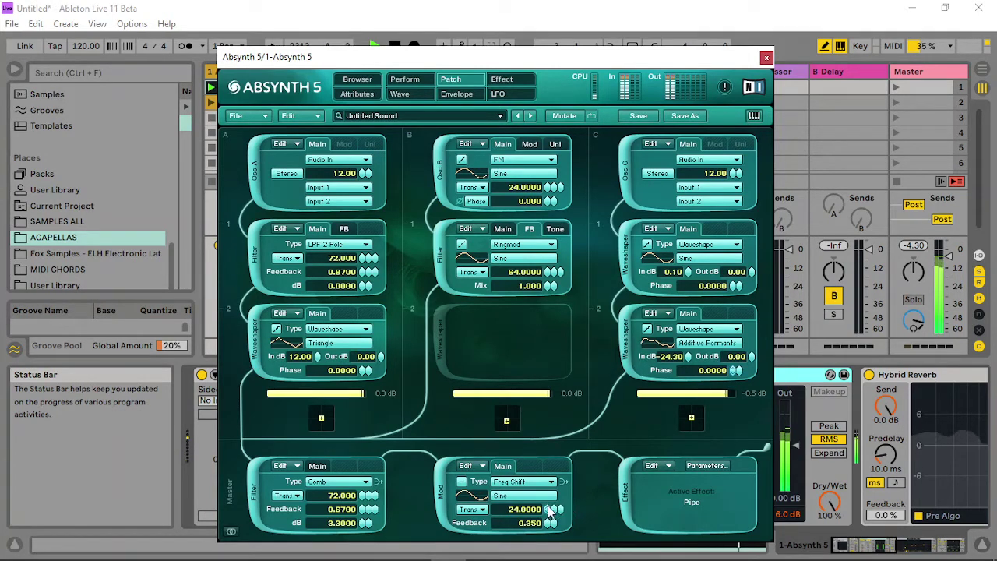
left_click(896, 103)
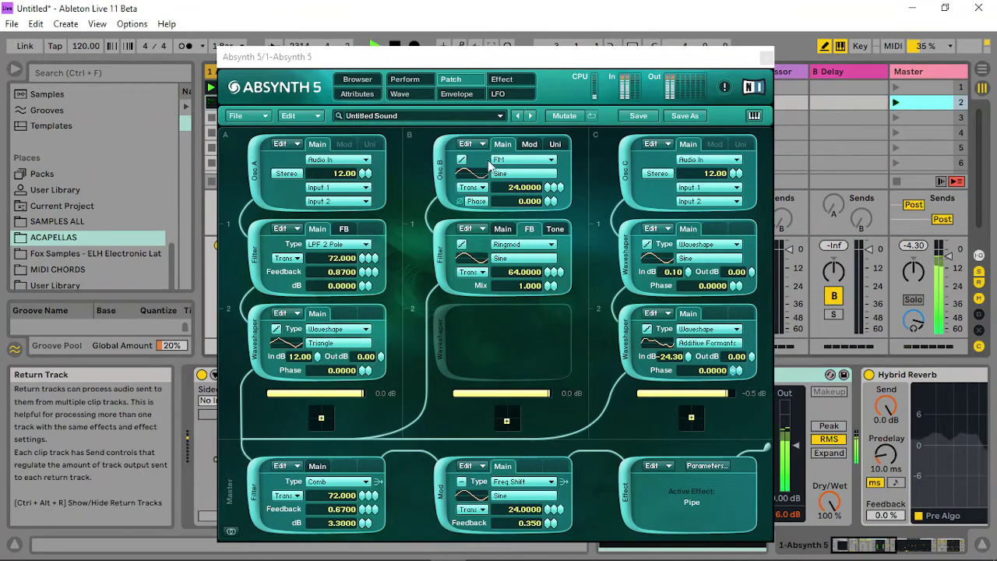
left_click(894, 87)
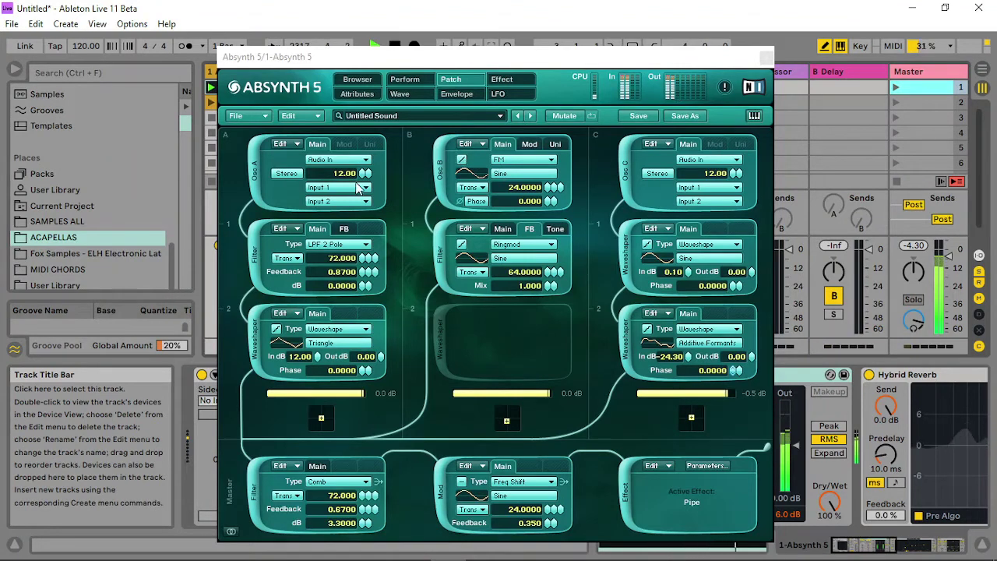
- Set the master frequency shifter's transposition to 0 and lower the Effect Master Time macro almost to minimum
left_click_drag(545, 511, 520, 533)
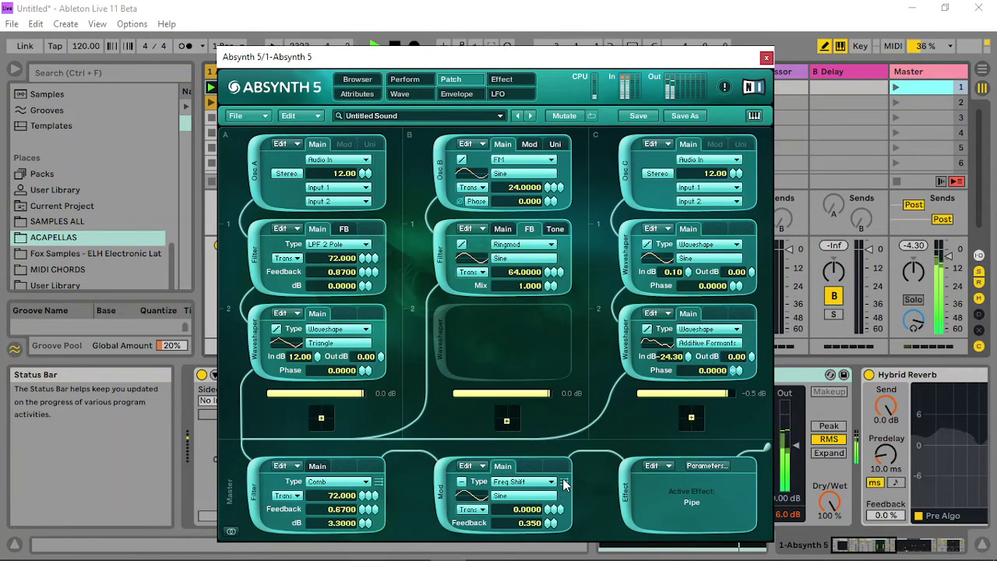
left_click(405, 80)
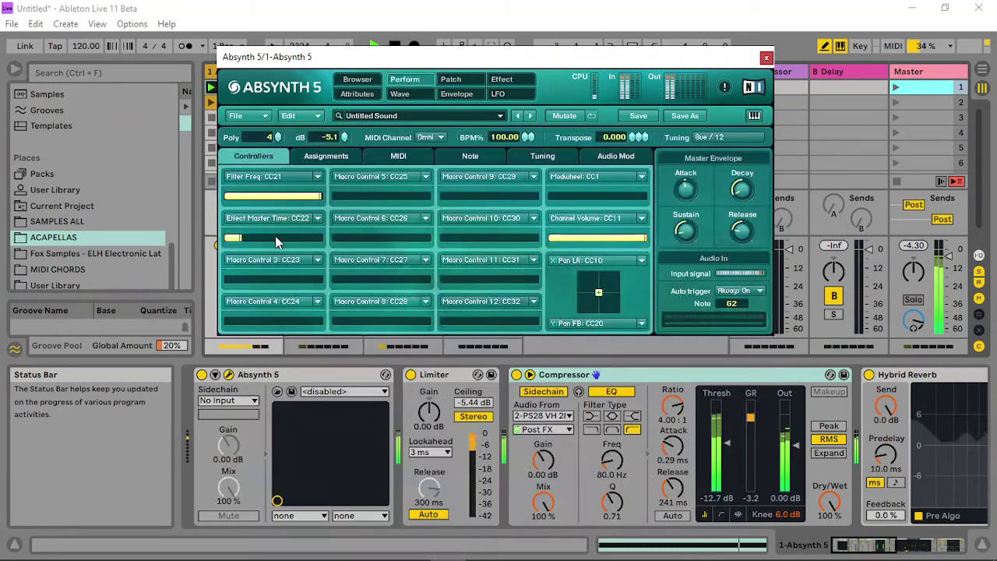
left_click_drag(300, 239, 222, 243)
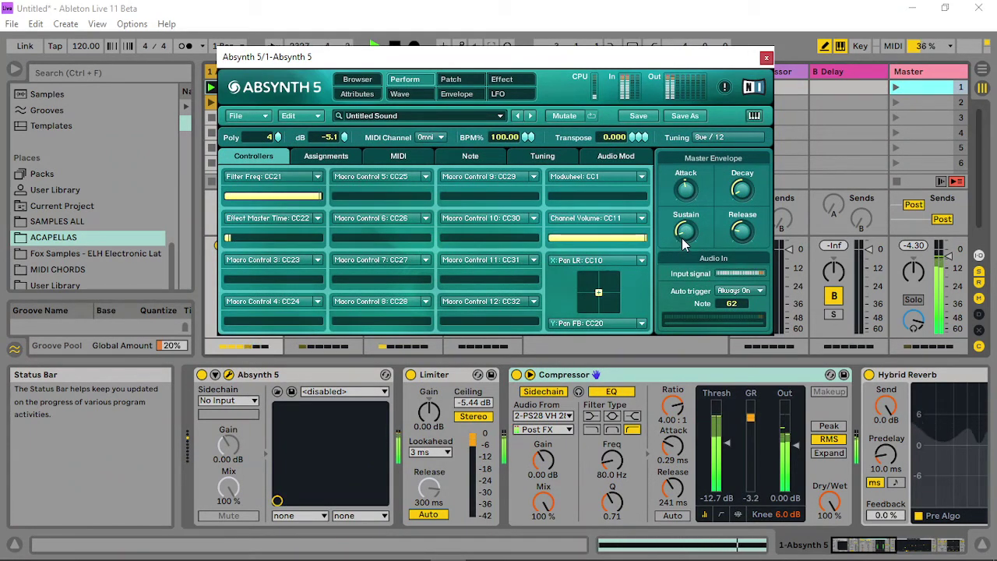
- Set the gain of Absynth's Audio Mod group A to 8.30 dB
left_click(615, 156)
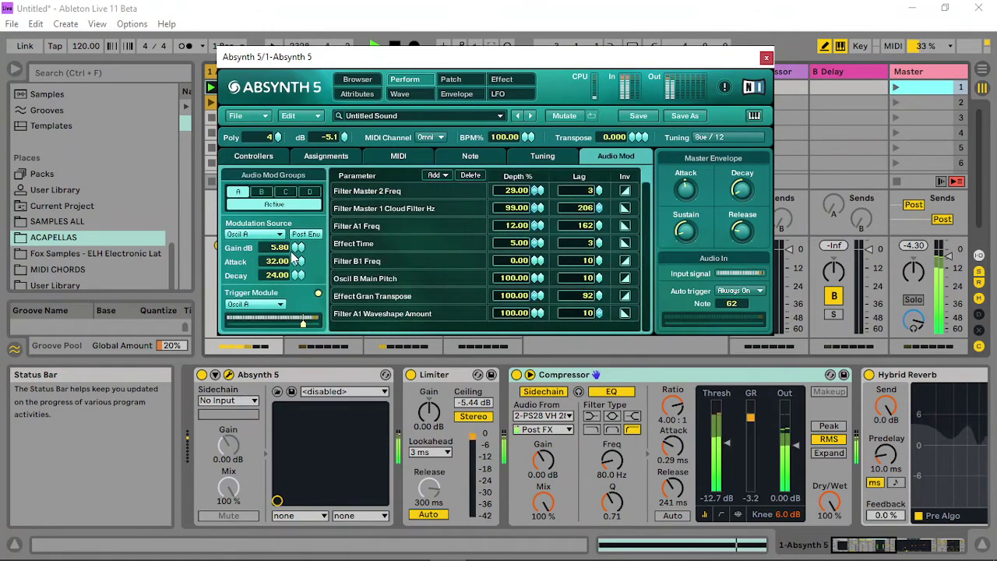
left_click_drag(297, 249, 299, 335)
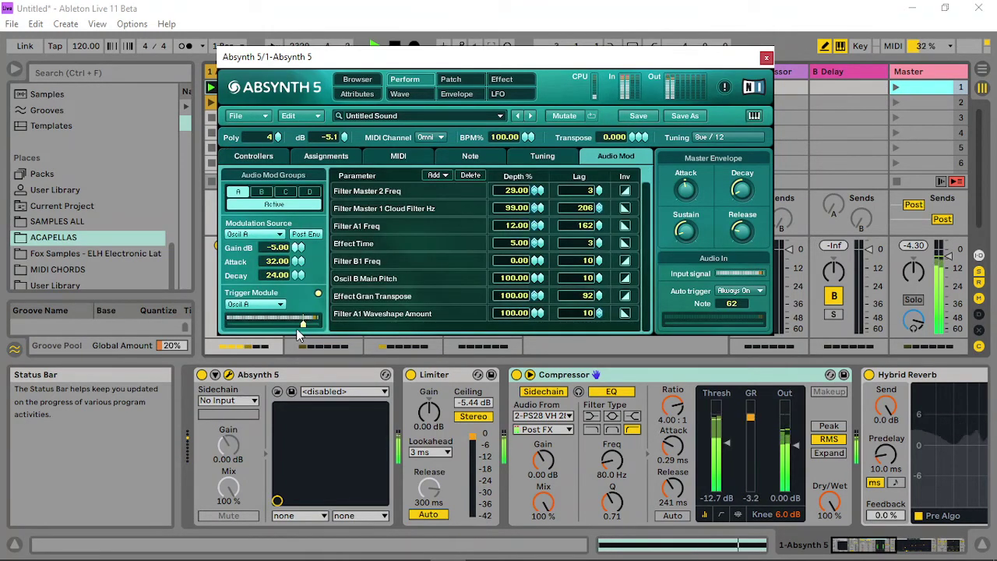
left_click_drag(294, 461, 335, 234)
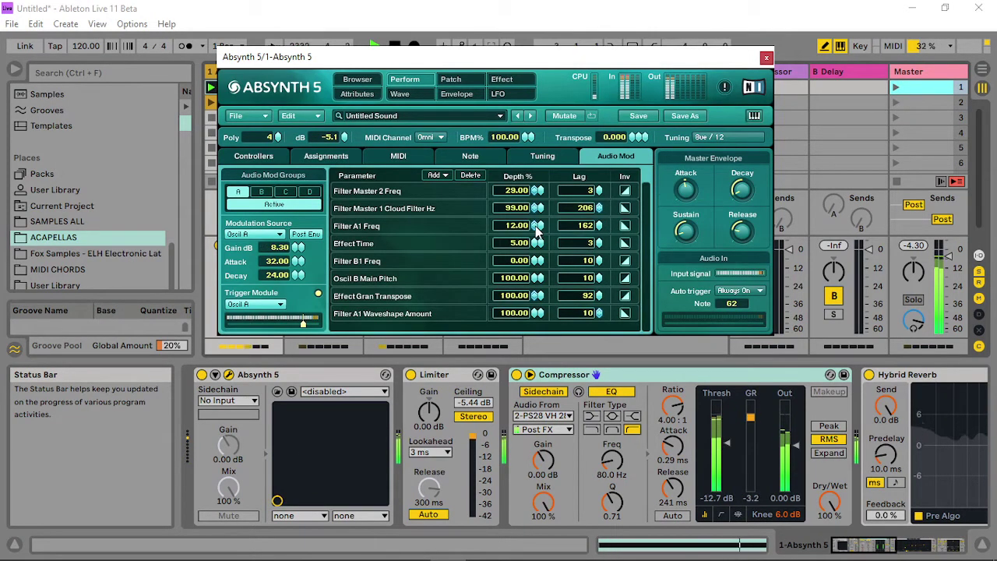
- Try Filter A1 Freq modulation depths of 99.99, 87.99, 32.99, 52.99 and 54.99, comparing scene 2 with scene 1
left_click_drag(536, 229, 557, 147)
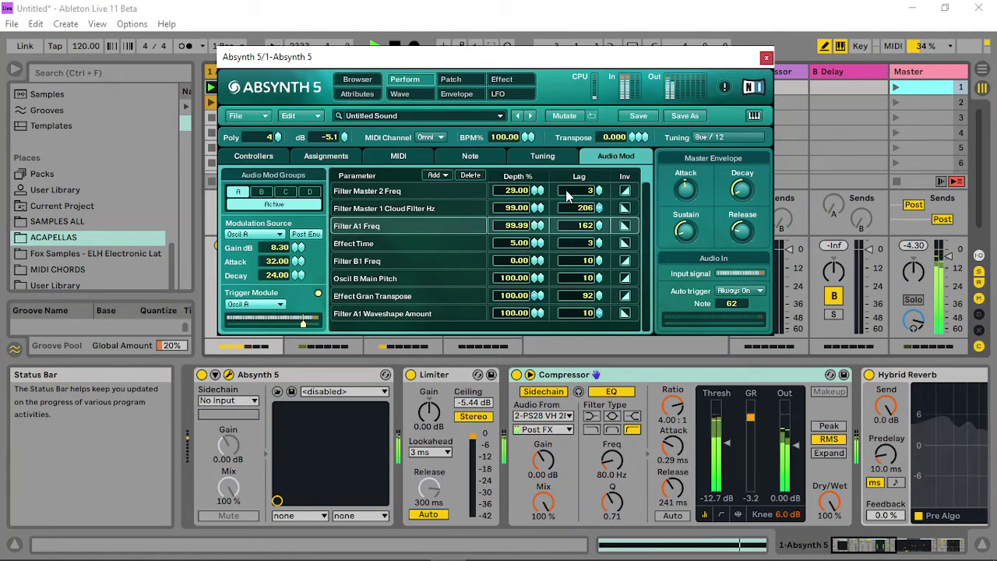
left_click_drag(533, 227, 542, 242)
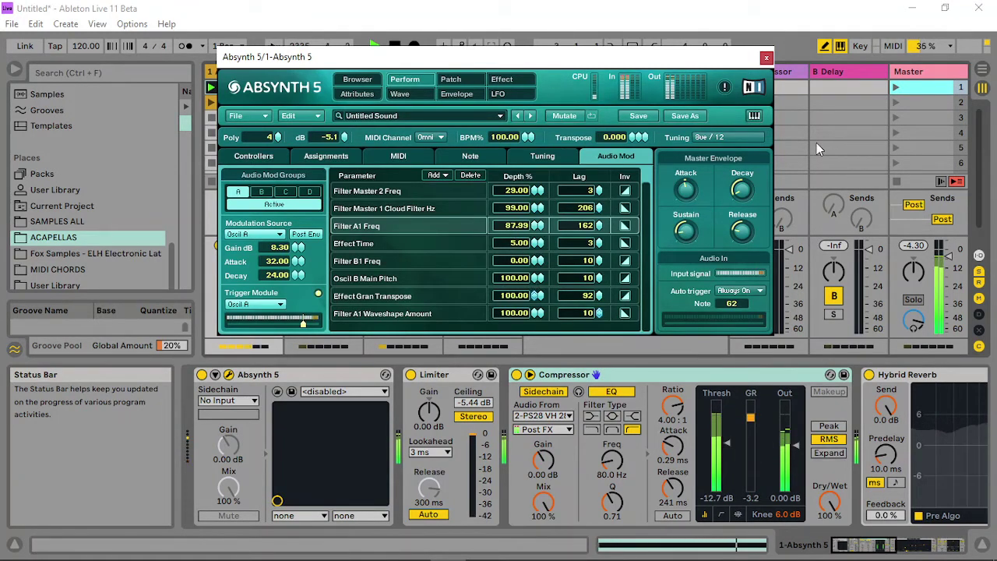
left_click(895, 102)
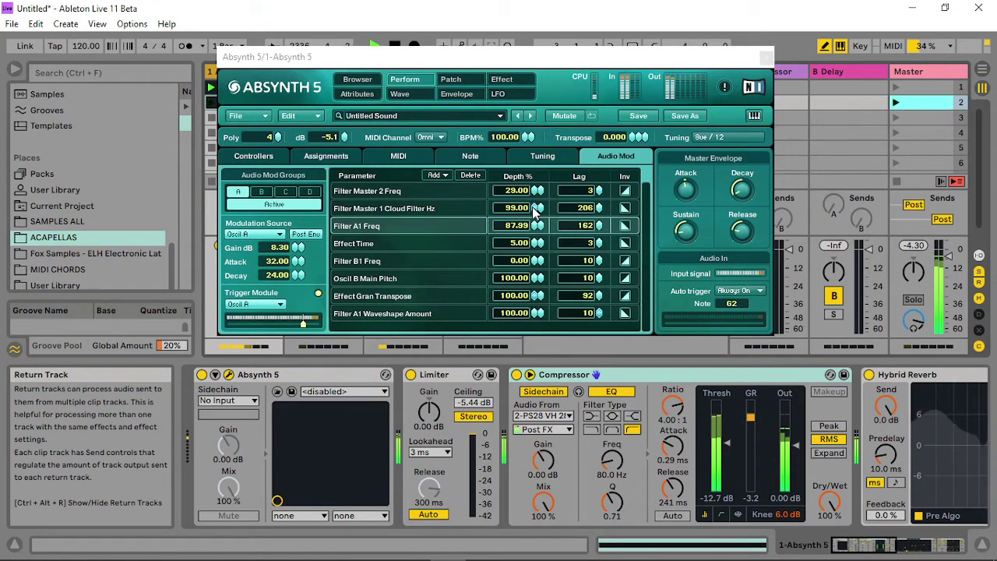
left_click_drag(536, 226, 558, 279)
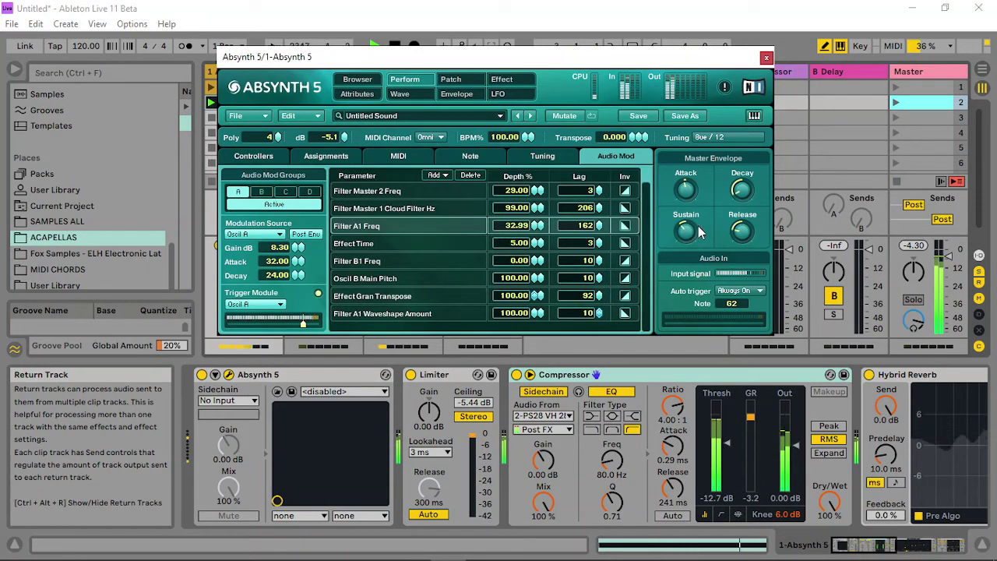
left_click_drag(536, 228, 653, 221)
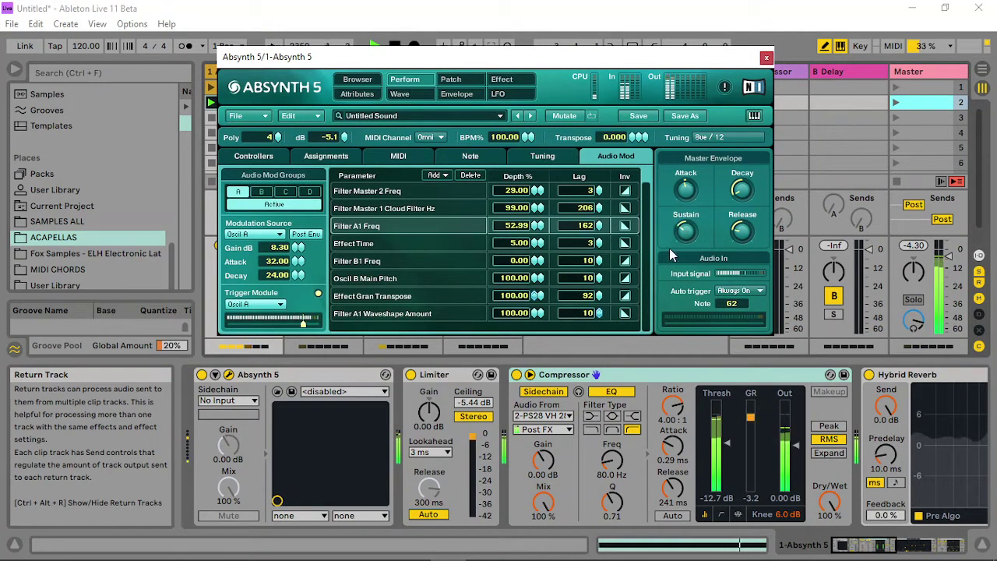
mouse_move(536, 225)
left_mouse_down()
mouse_move(540, 260)
mouse_move(542, 225)
left_mouse_up()
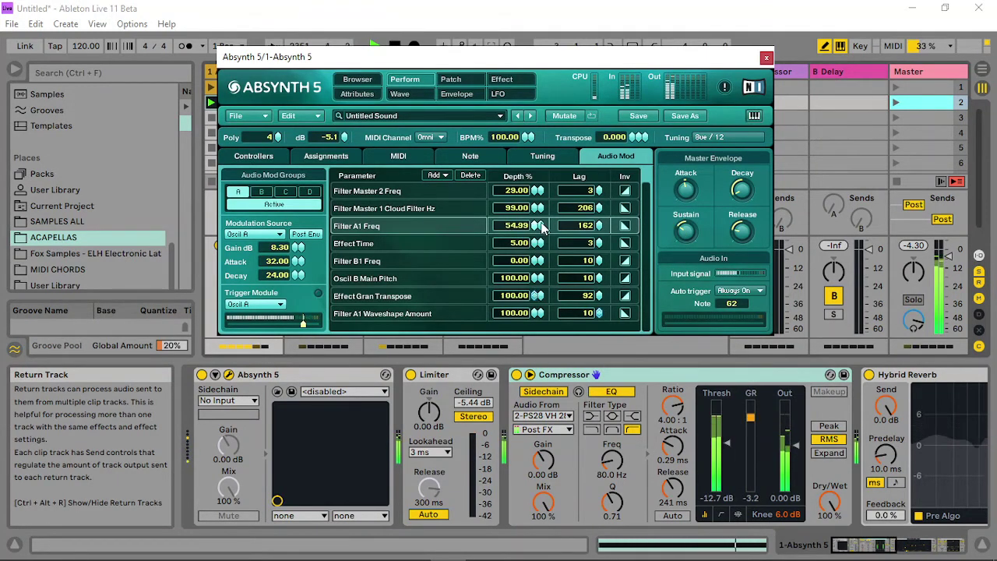
left_click(899, 89)
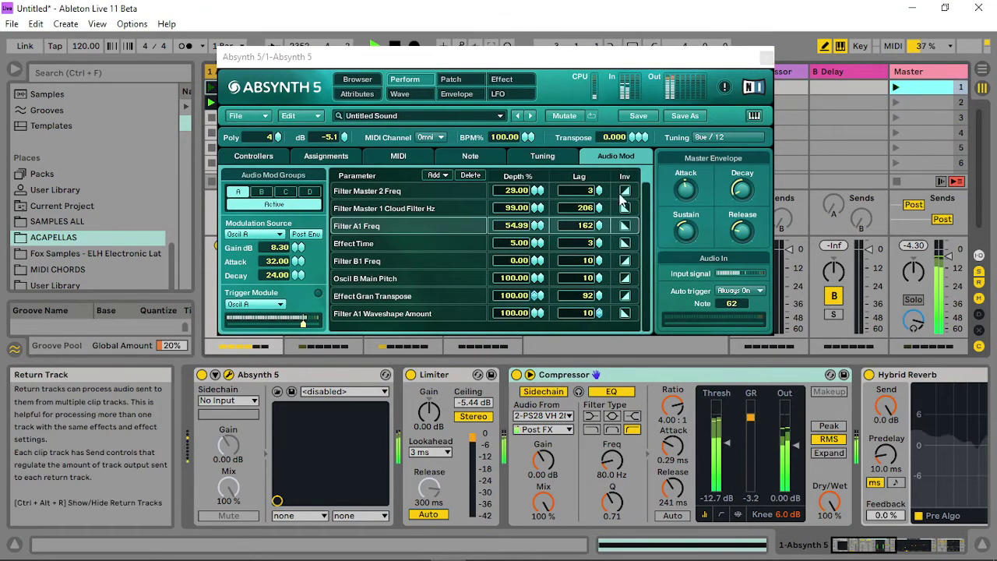
left_click(686, 243)
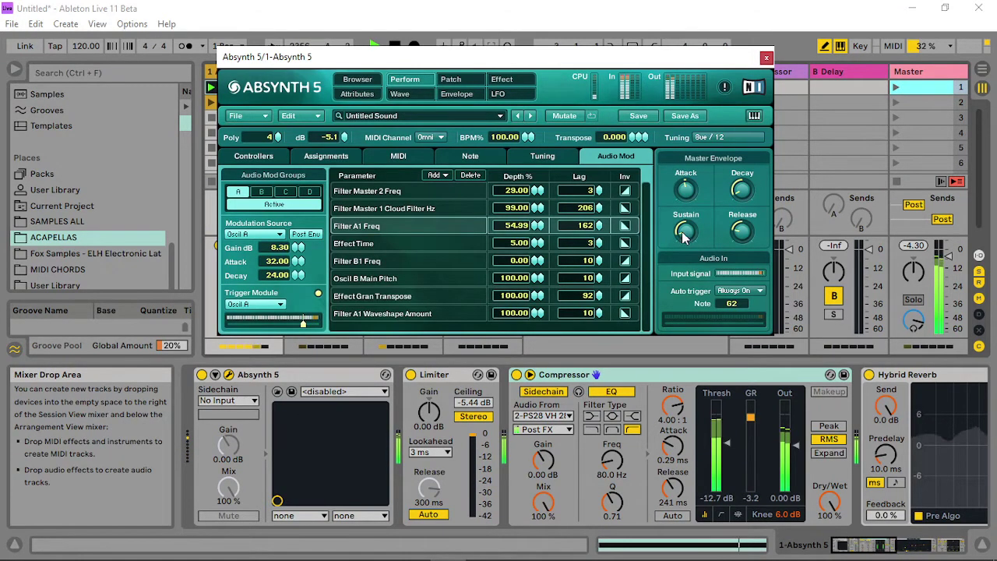
- Set the Filter A1 Freq modulation depth to 0 and reduce its lag to 2
left_click_drag(538, 226, 549, 266)
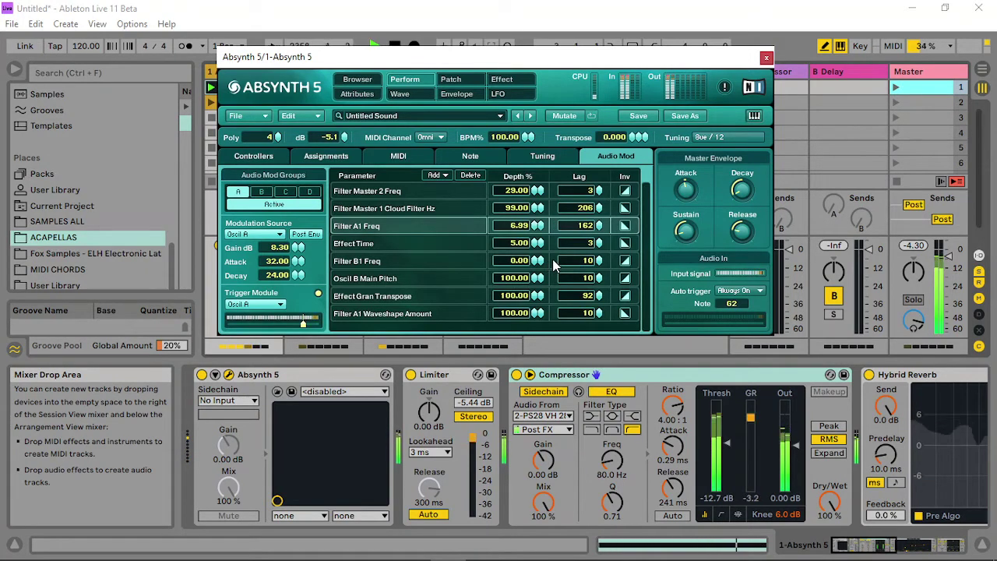
left_click_drag(592, 226, 578, 306)
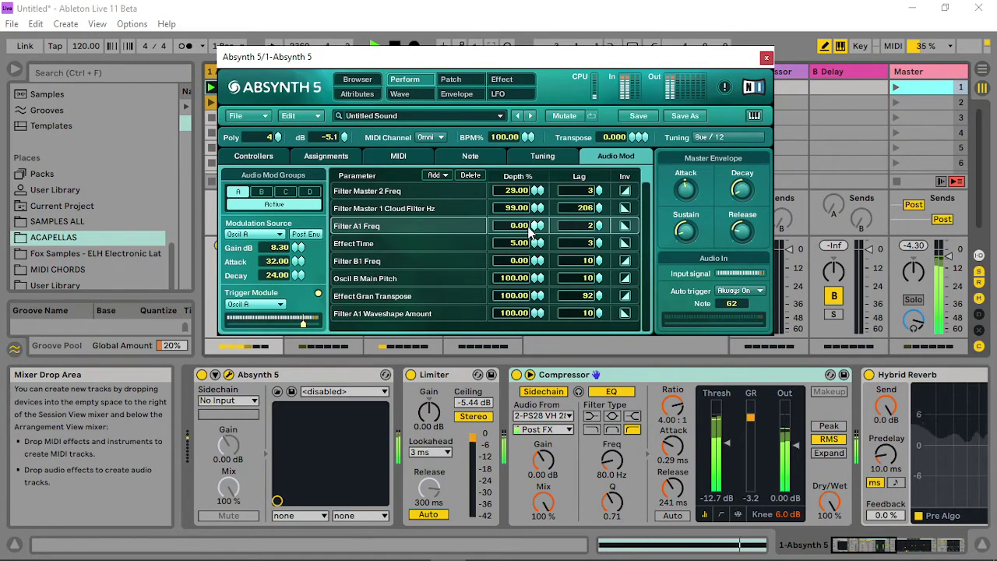
left_click_drag(532, 227, 529, 285)
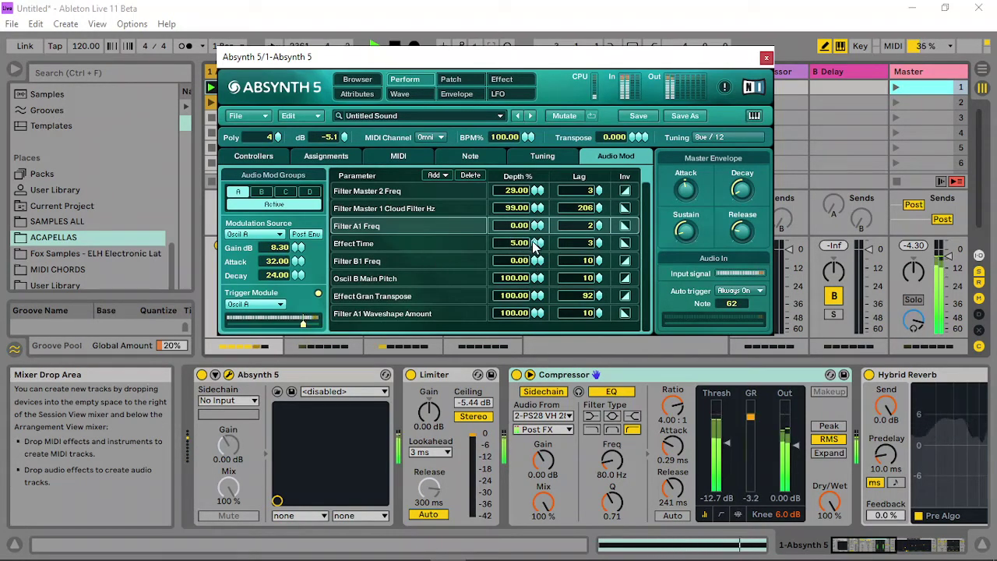
- Set group A's Effect Time depth to 100 and Filter B1 Freq depth to 99.99, trying group gains of -16 and 3 dB
left_click_drag(535, 248, 539, 191)
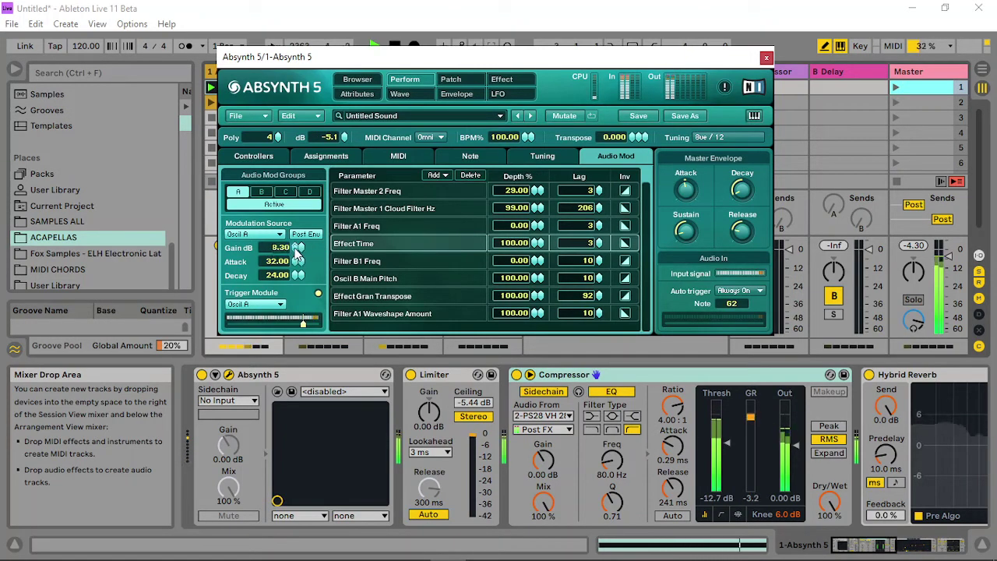
left_click_drag(298, 248, 283, 423)
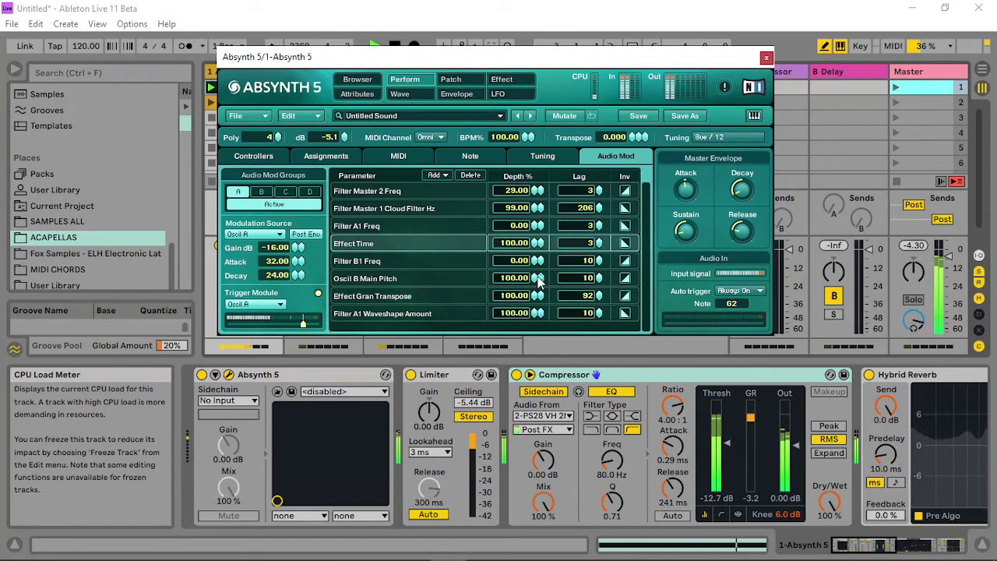
left_click_drag(537, 260, 542, 193)
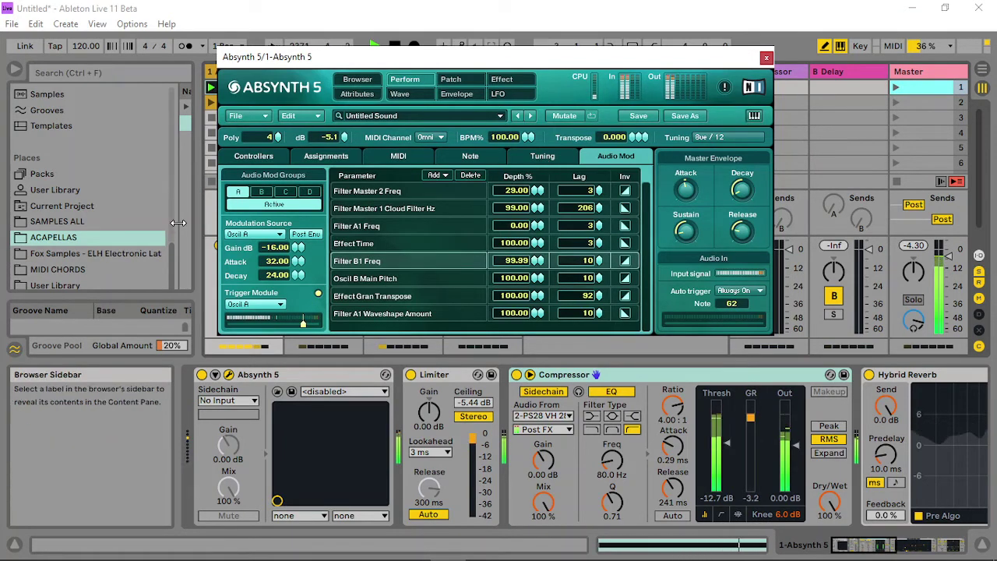
left_click_drag(285, 247, 298, 101)
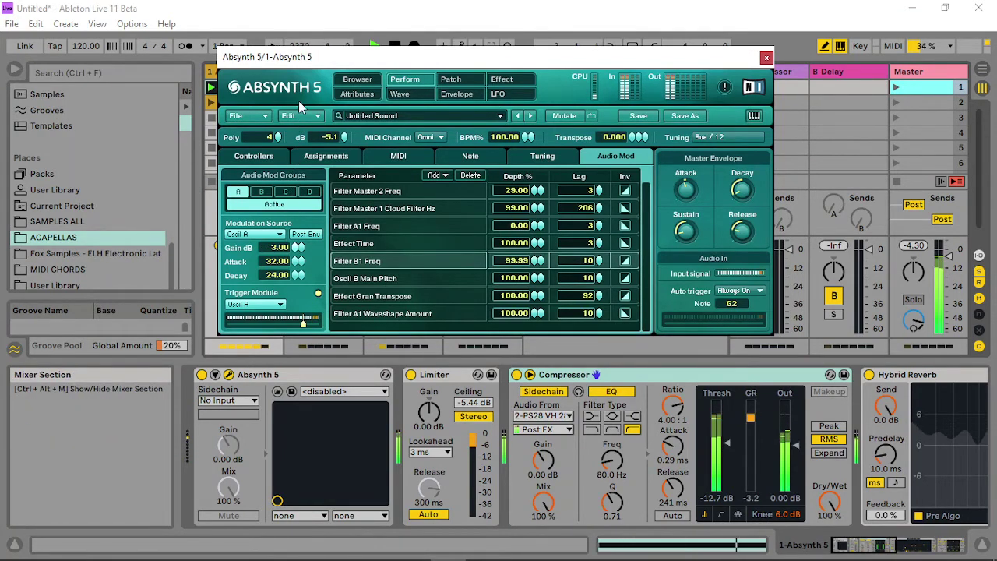
- Set Audio Mod group B's gain to 7 dB and fine-tune the master envelope
left_click(261, 192)
left_click_drag(296, 248, 302, 56)
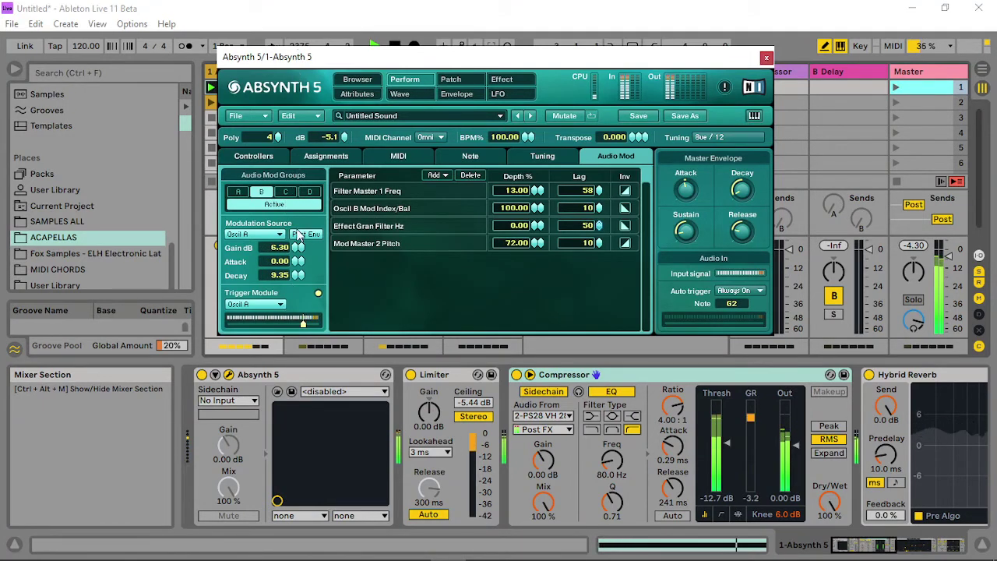
left_click_drag(301, 251, 302, 242)
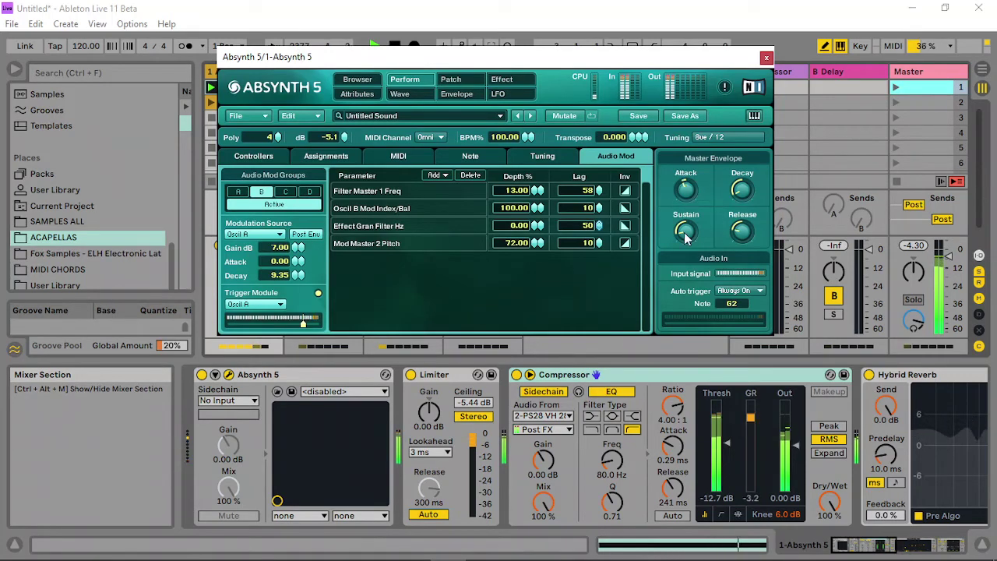
mouse_move(685, 233)
left_mouse_down()
mouse_move(678, 304)
mouse_move(673, 246)
left_mouse_up()
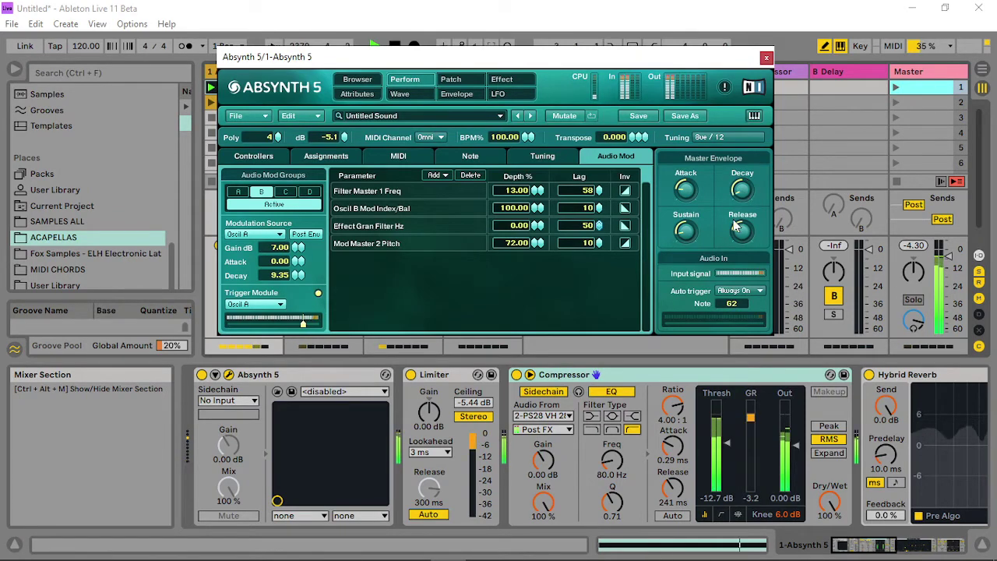
- Reassign the master frequency shifter's transposition from Audio Mod B to Audio Mod A
left_click(450, 79)
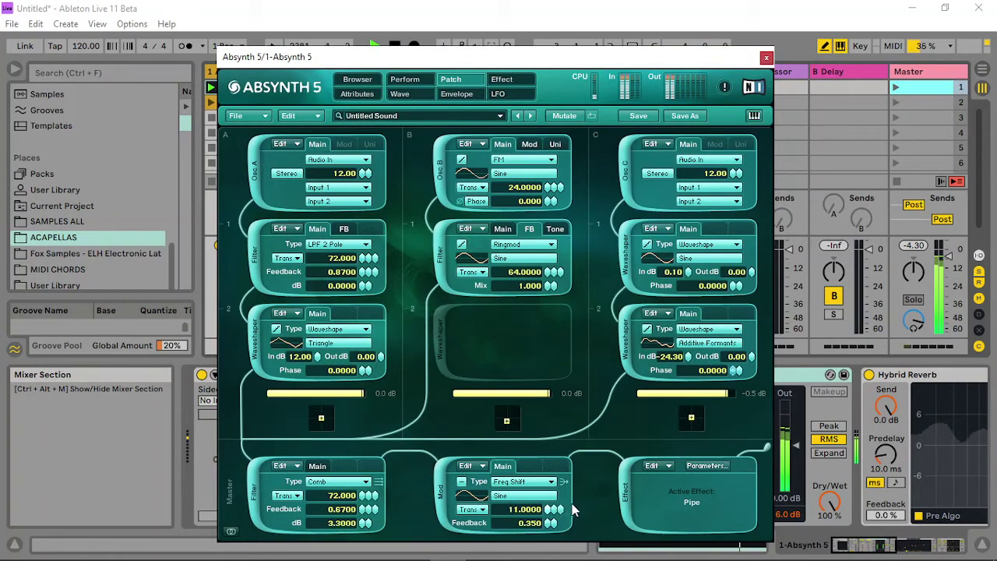
right_click(548, 510)
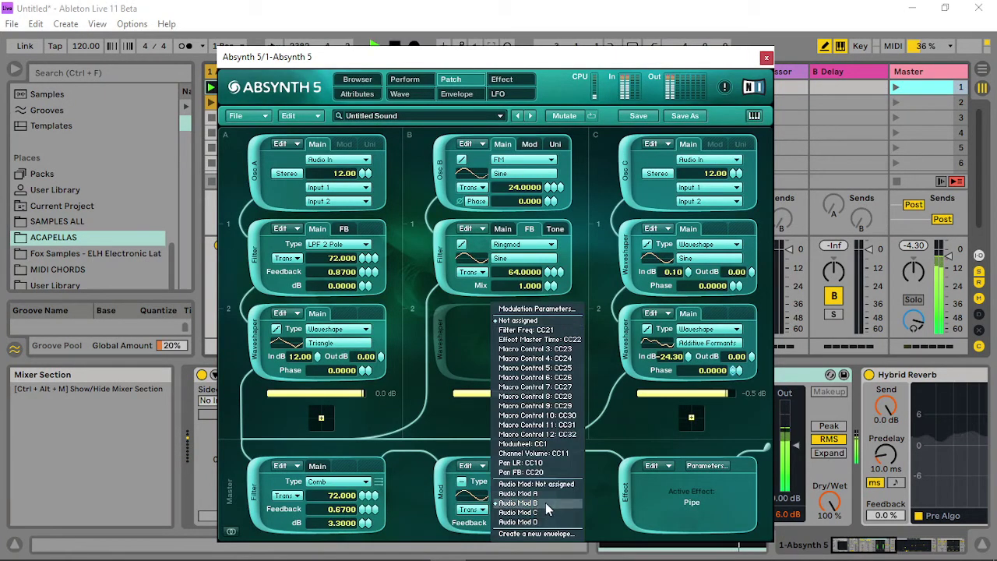
left_click(546, 493)
- Lower the Audio Mod gain to -8.60 dB for group B and -16.30 dB for group A
left_click(405, 78)
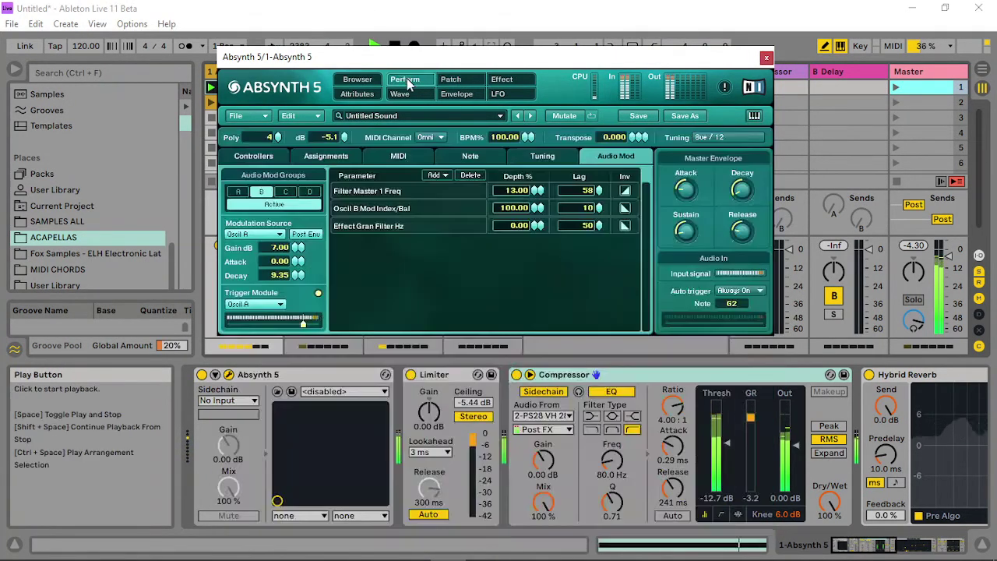
left_click_drag(295, 250, 296, 316)
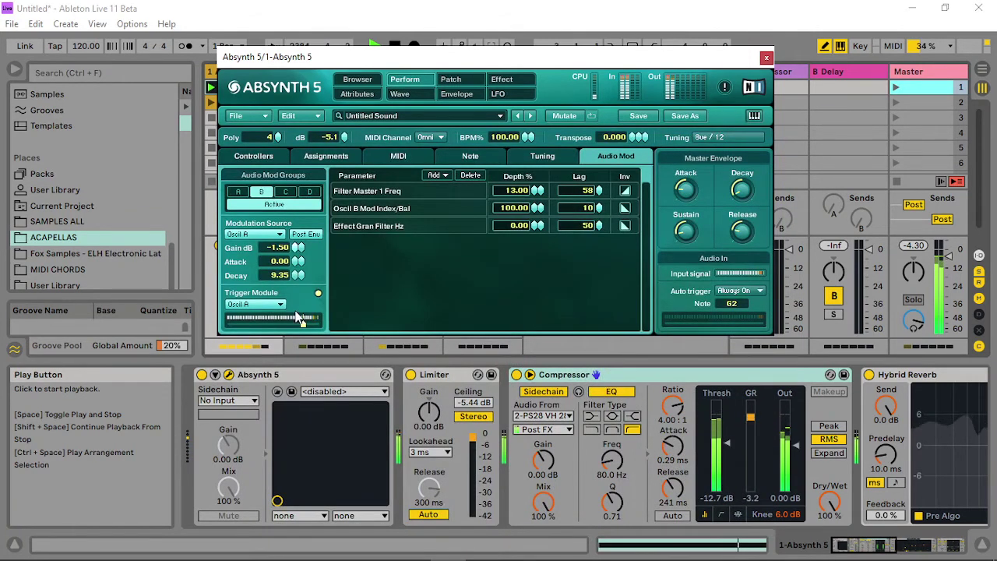
left_click_drag(295, 372, 316, 361)
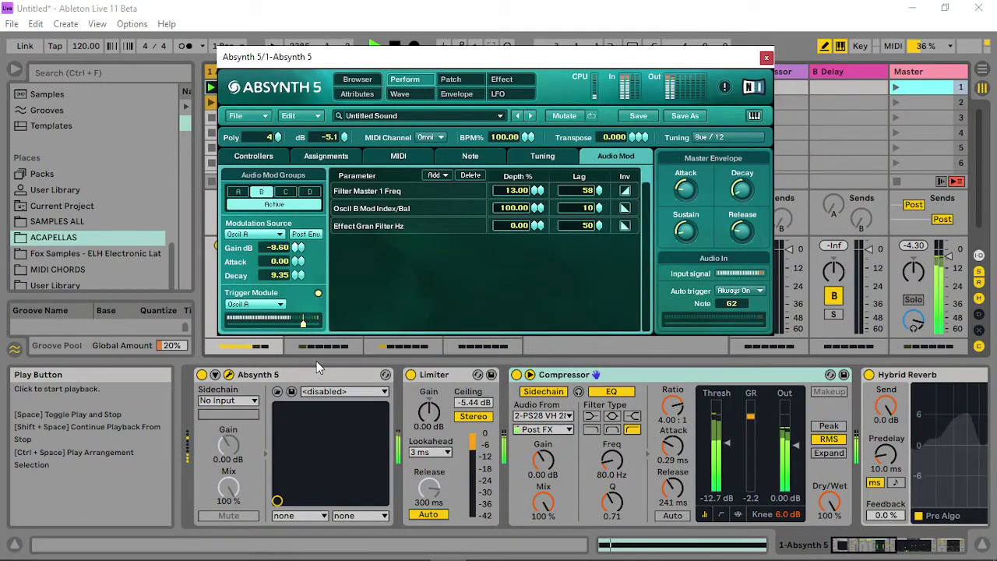
left_click(238, 191)
mouse_move(300, 248)
left_mouse_down()
mouse_move(308, 129)
mouse_move(306, 242)
left_mouse_up()
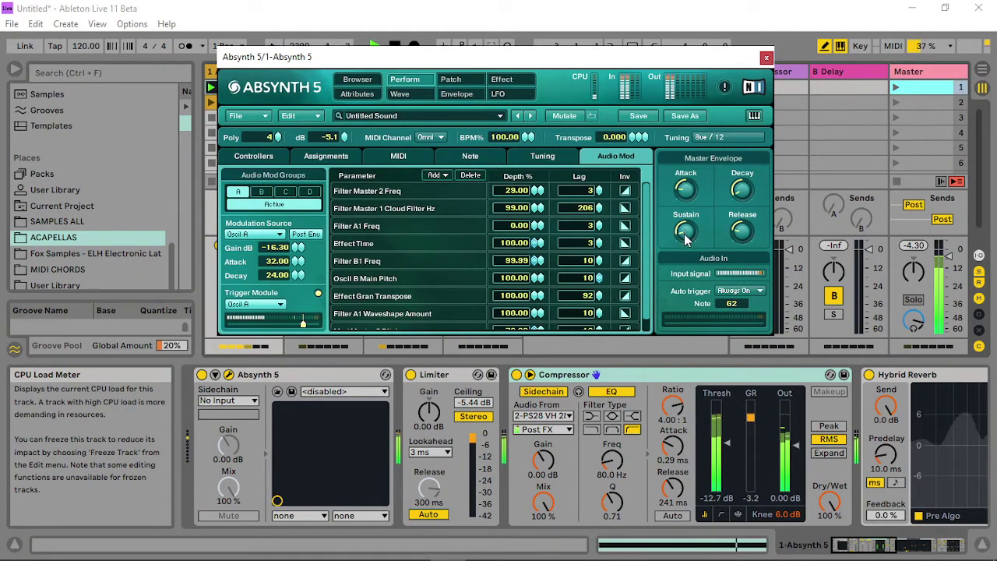
- Try a transposition of 24 on the master frequency shifter and switch its shift direction
left_click(450, 79)
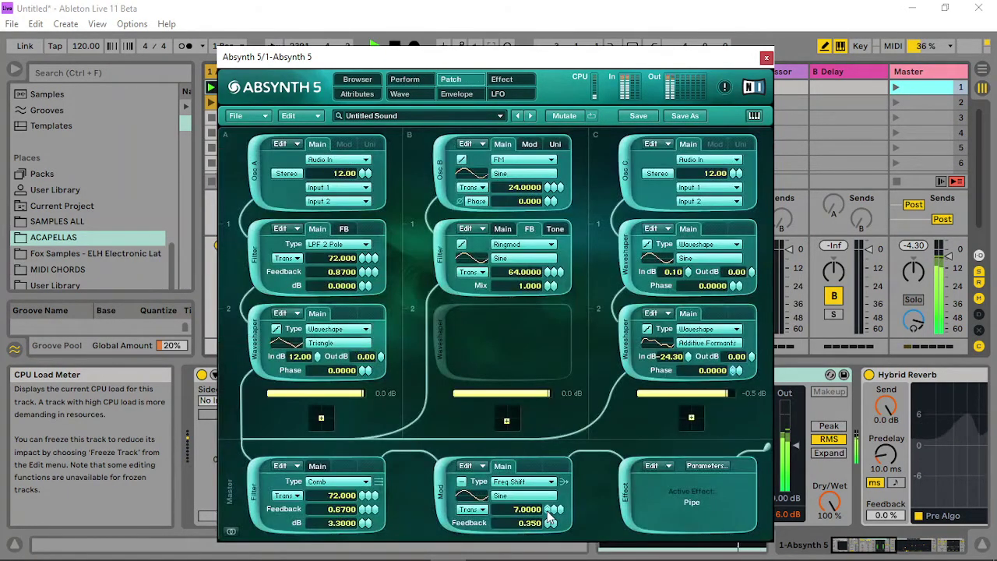
left_click_drag(556, 510, 570, 498)
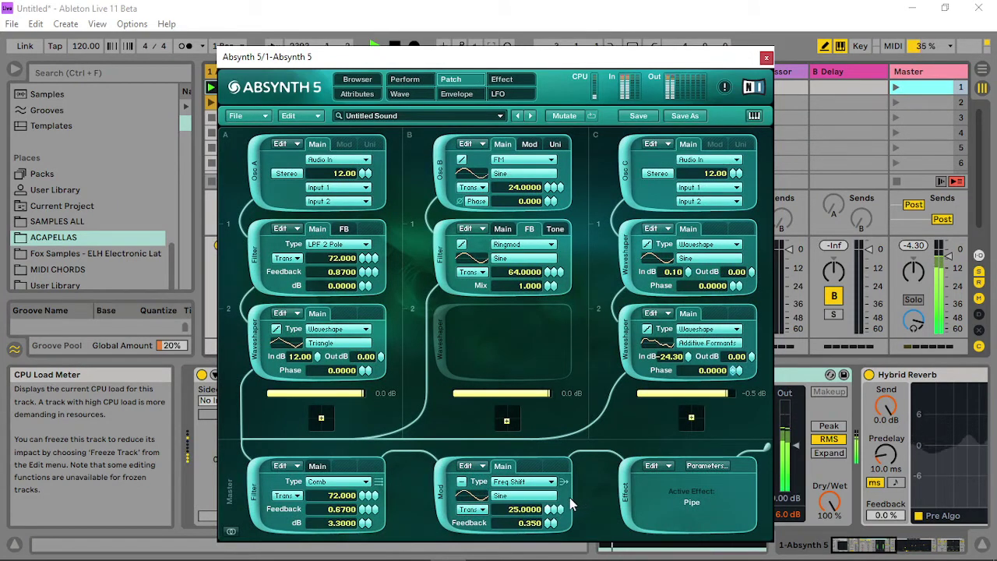
left_click(461, 481)
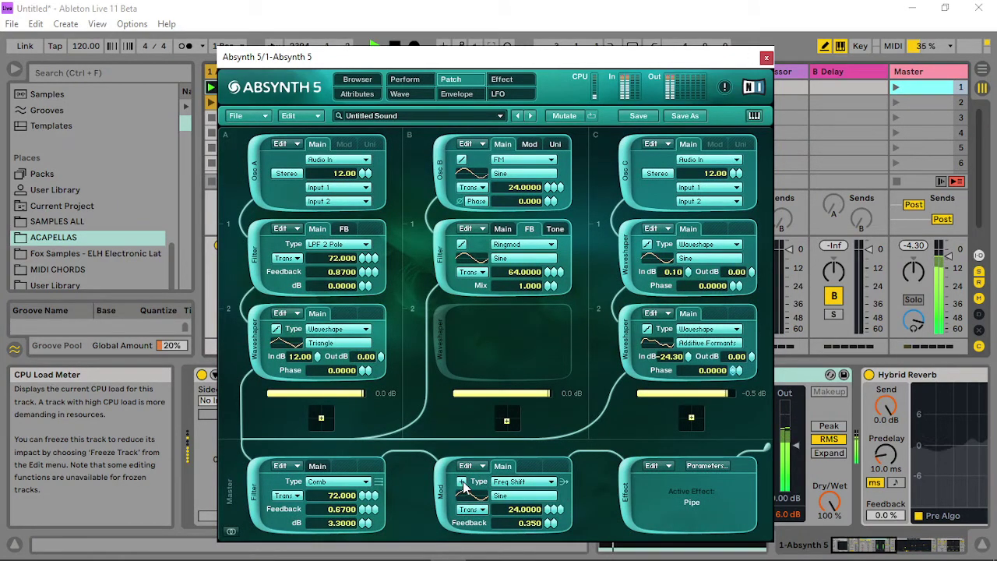
- Replace the master frequency shifter with a sine Waveshape at -20.20 dB input, and set the master comb filter's transposition to 49
left_click(516, 483)
left_click(510, 512)
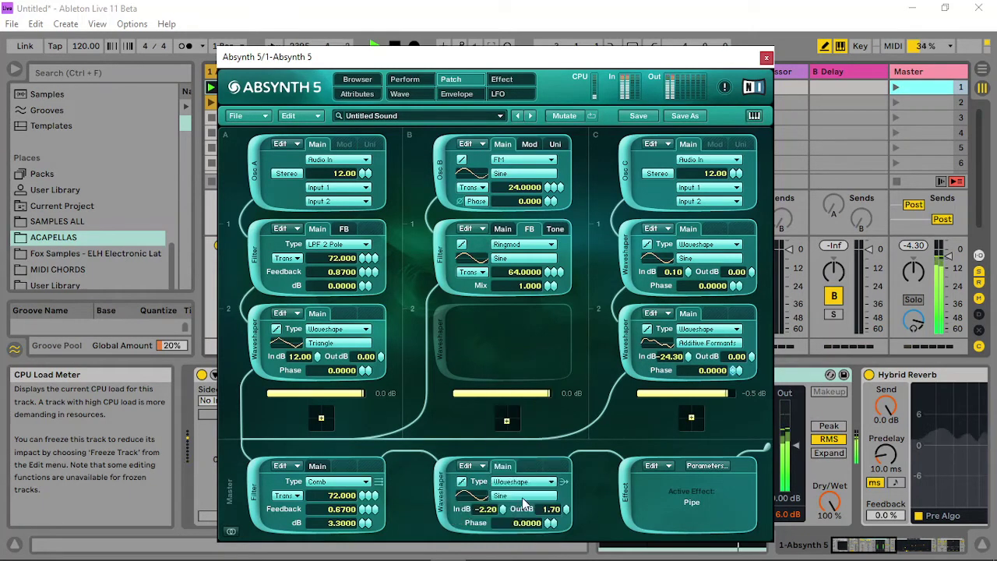
mouse_move(511, 506)
left_mouse_down()
mouse_move(503, 538)
mouse_move(503, 510)
mouse_move(507, 536)
mouse_move(505, 522)
left_mouse_up()
mouse_move(363, 495)
left_mouse_down()
mouse_move(361, 516)
mouse_move(376, 496)
left_mouse_up()
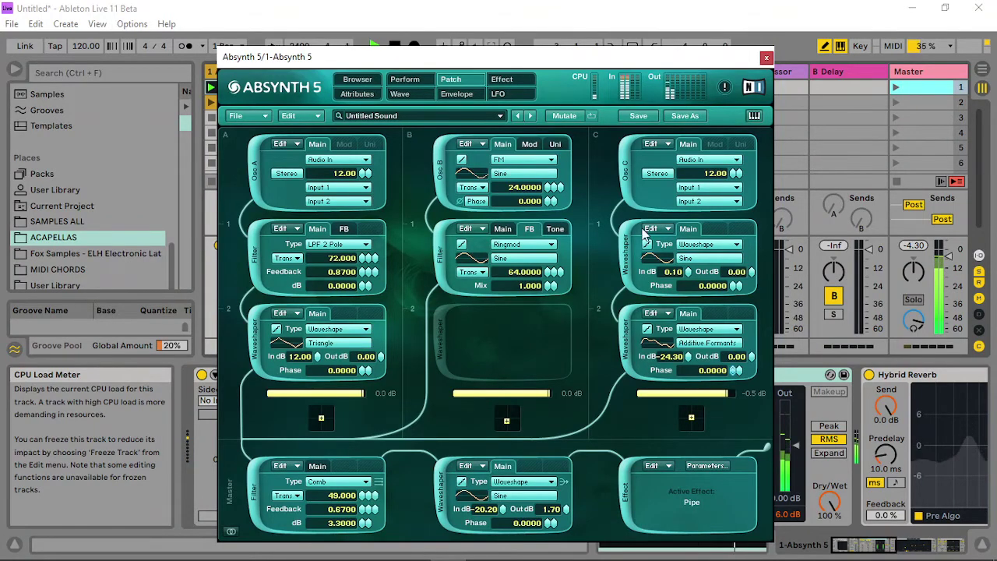
- Launch scene 2, return to Absynth's audio modulation settings and close the plug-in window
left_click(897, 102)
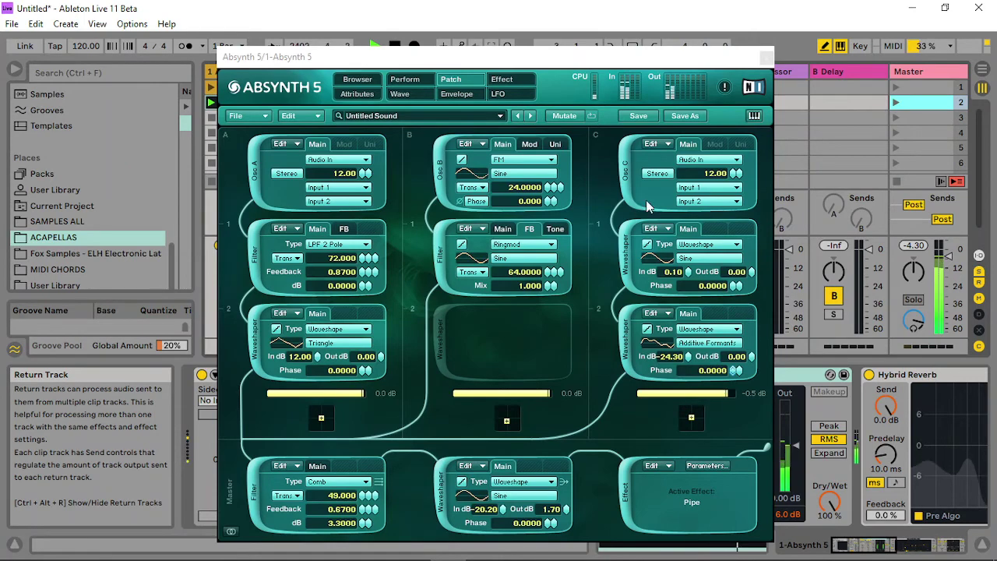
left_click(404, 78)
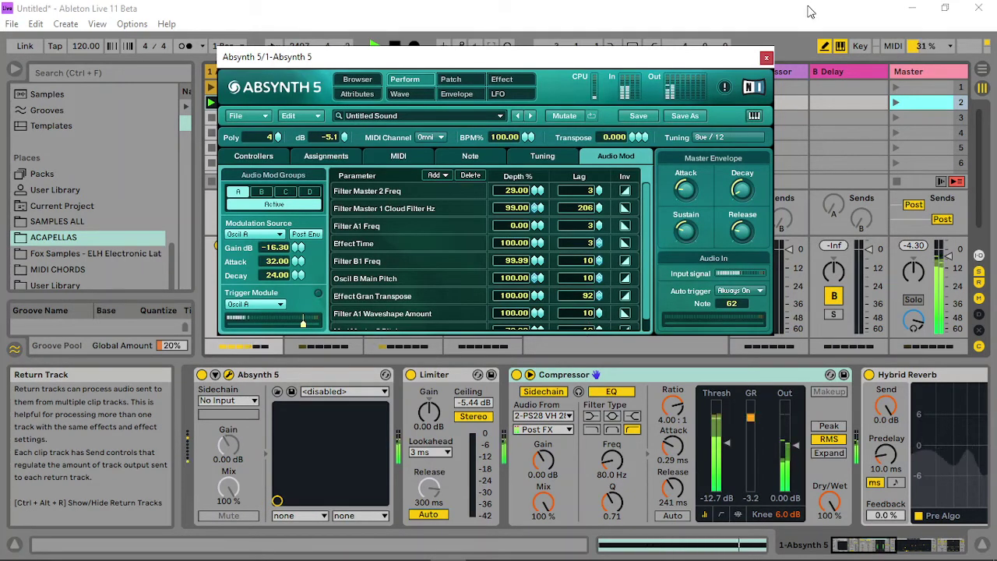
left_click(767, 58)
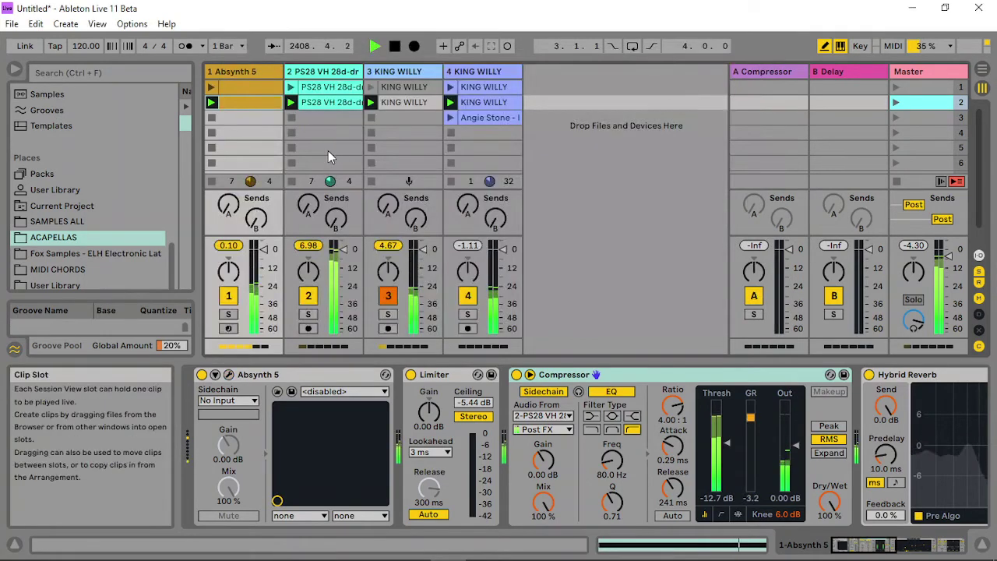
- Widen the browser and open the PS28 VH organloops 125 folder within SAMPLES ALL
left_click_drag(199, 191, 380, 190)
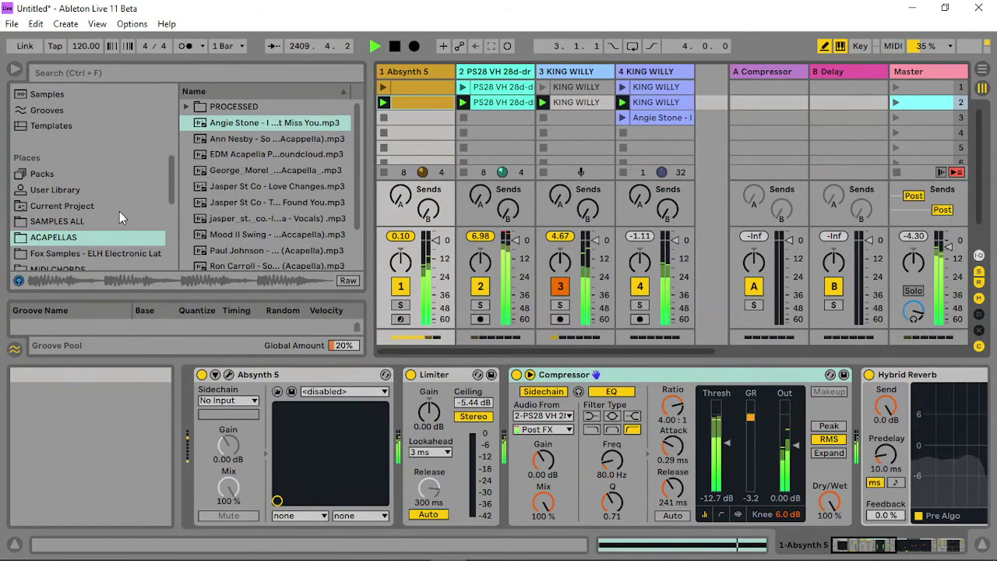
scroll(94, 210, "down", 1)
left_click(69, 209)
left_click(68, 194)
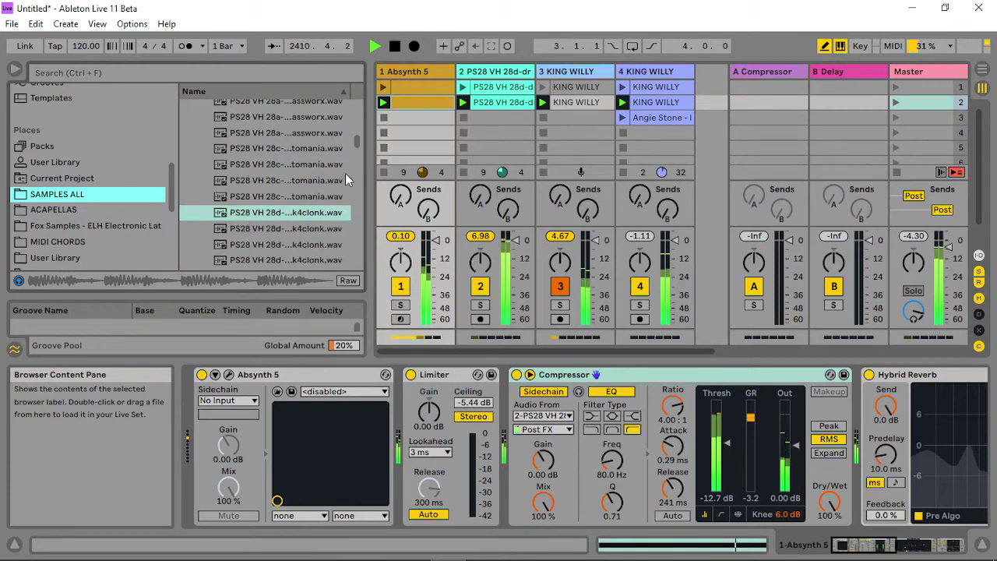
left_click_drag(356, 141, 353, 230)
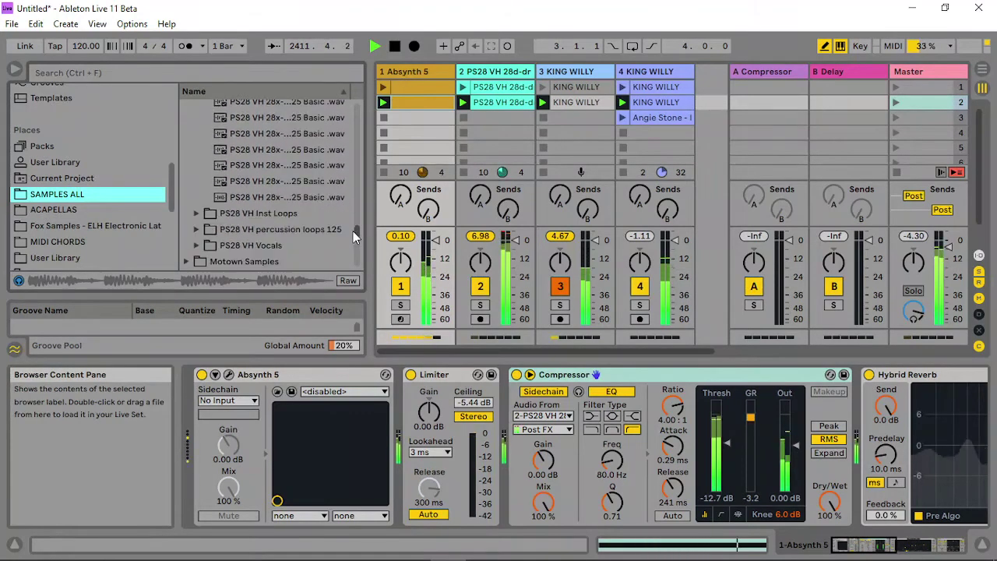
left_click(197, 214)
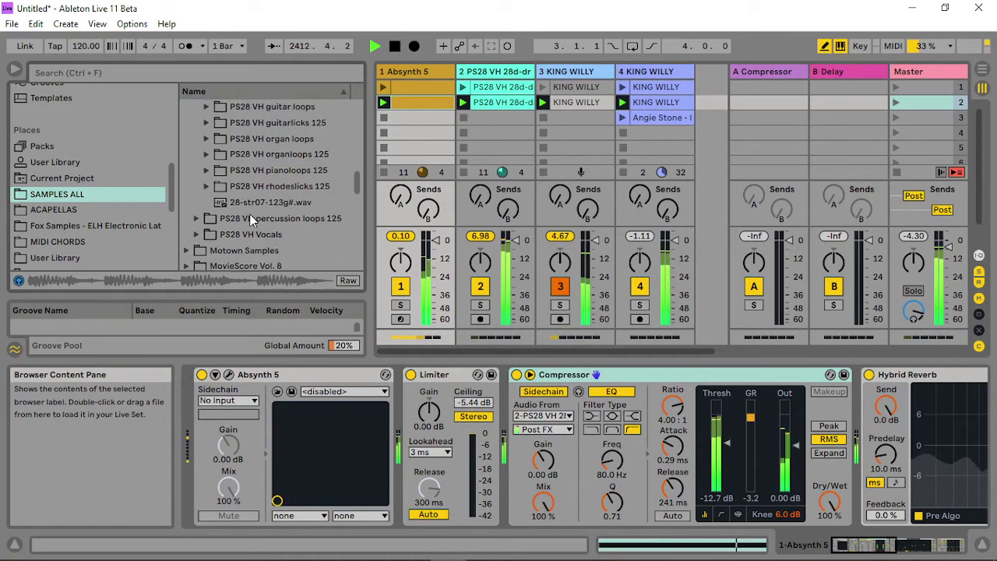
double_click(235, 147)
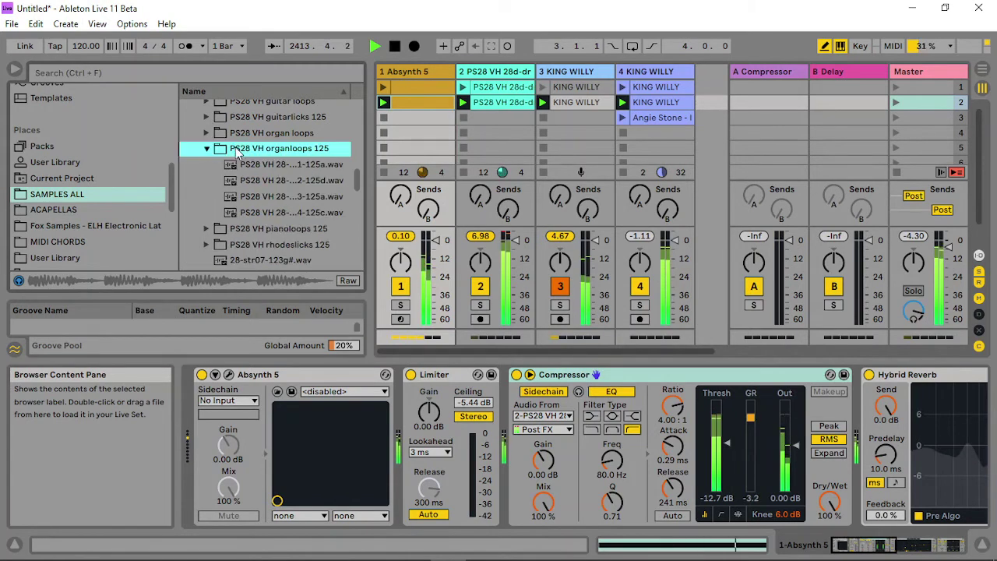
- Load the PS28 VH 28-bse02-125d organ loop into track 4's scene 4 slot
left_click(300, 141)
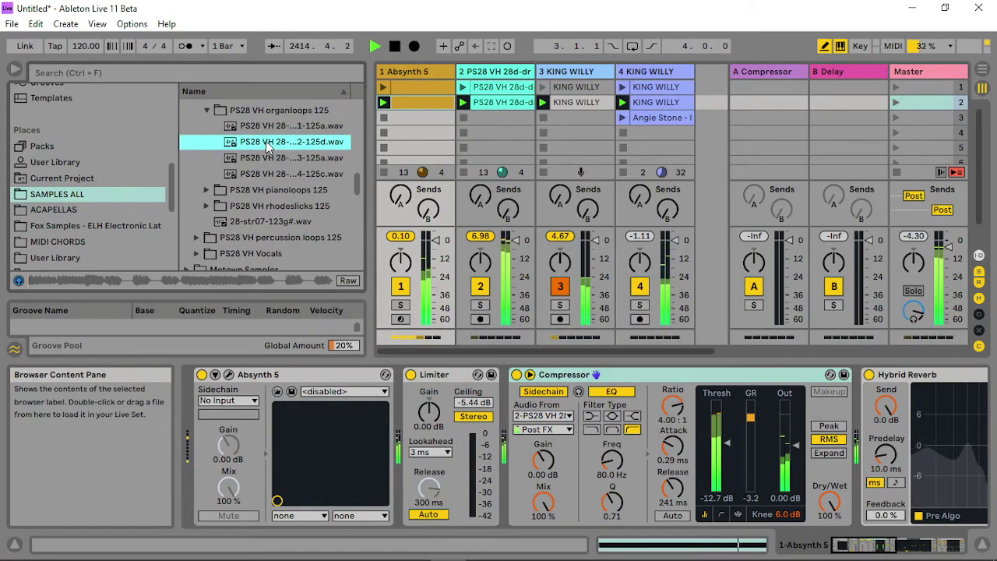
left_click_drag(277, 146, 641, 136)
left_click(641, 137)
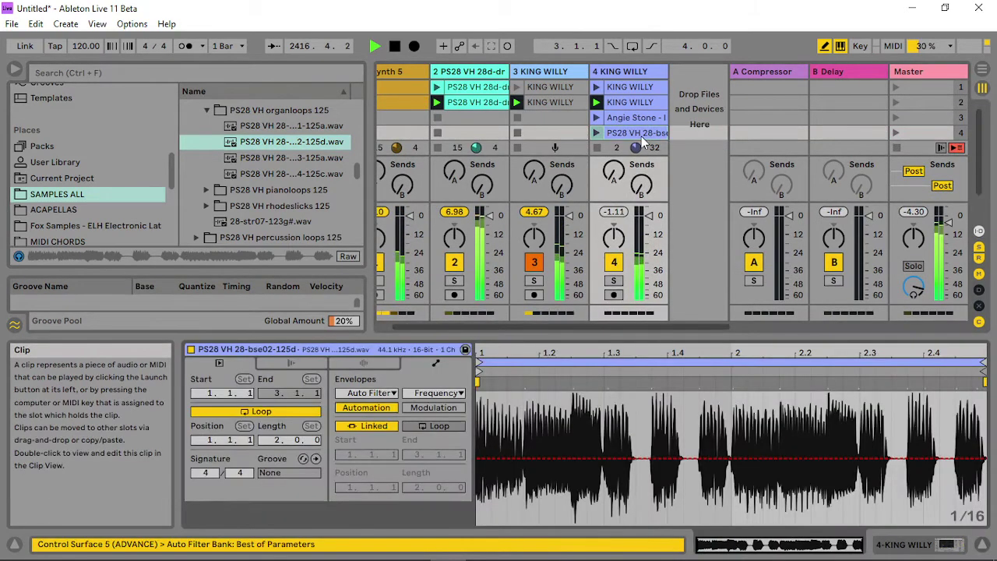
- Draw a stepped Auto Filter Frequency automation envelope across both bars of the PS28 VH 28-bse02-125d clip
left_click(382, 393)
left_click(371, 418)
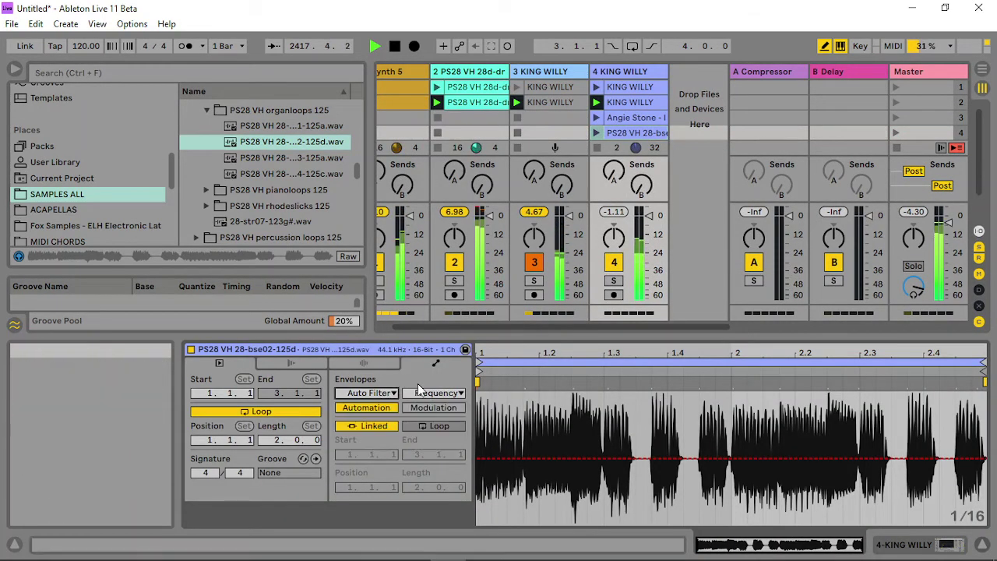
left_click(426, 394)
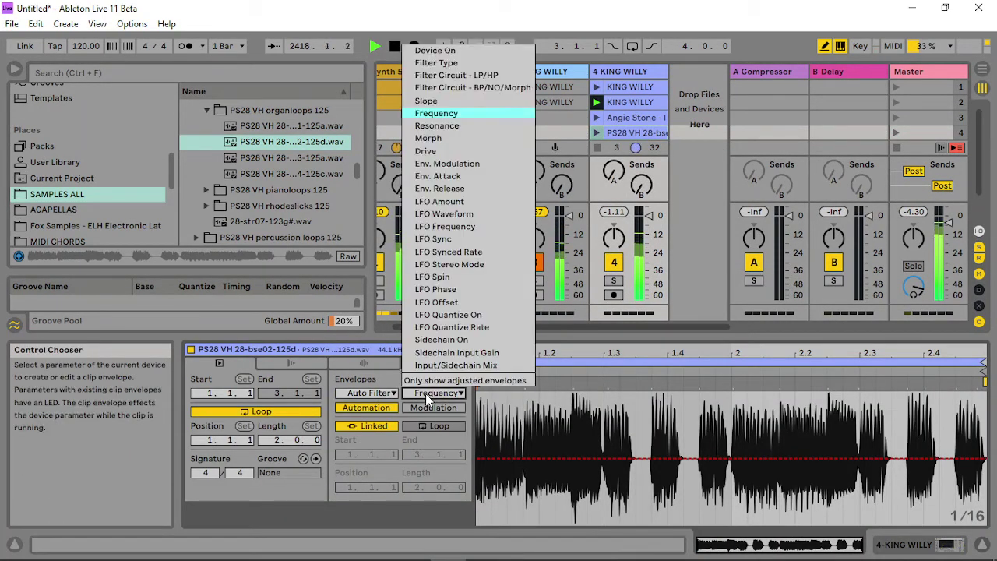
left_click(634, 107)
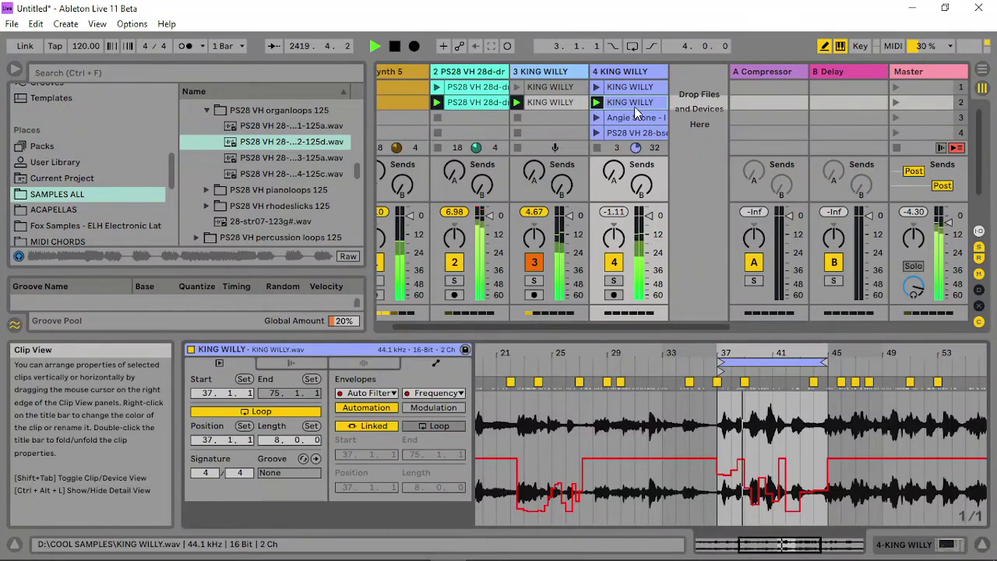
double_click(634, 71)
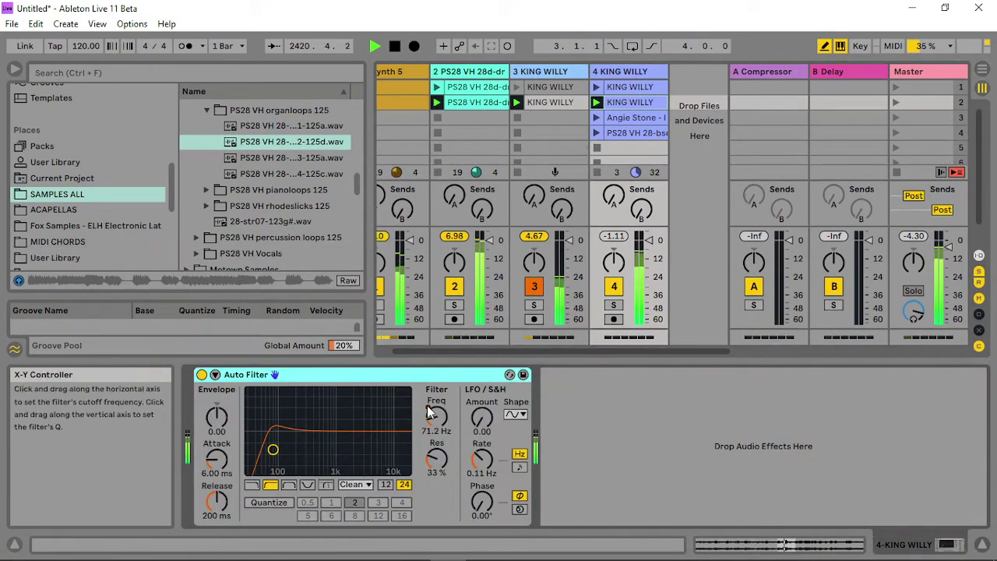
right_click(439, 424)
left_click(479, 444)
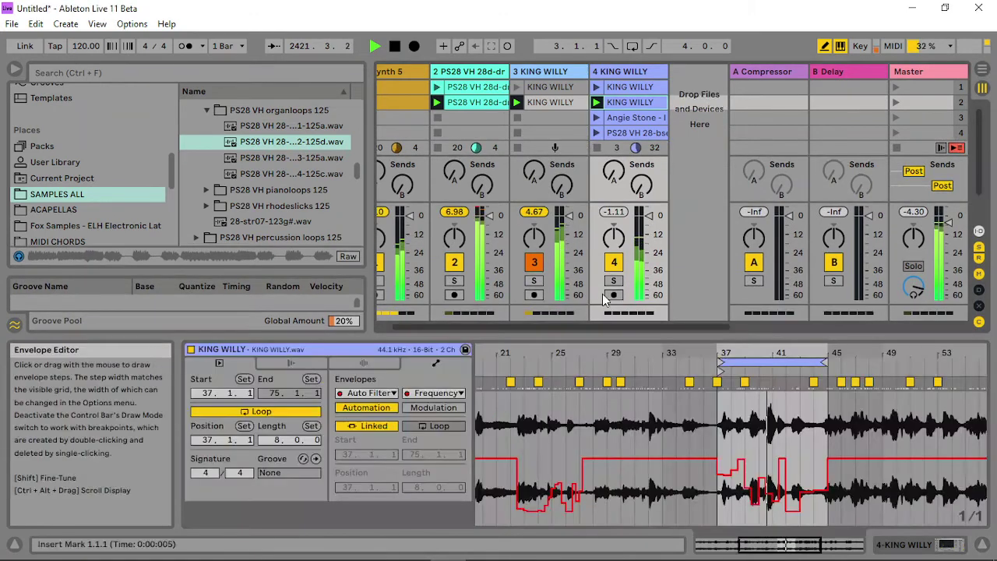
left_click(646, 131)
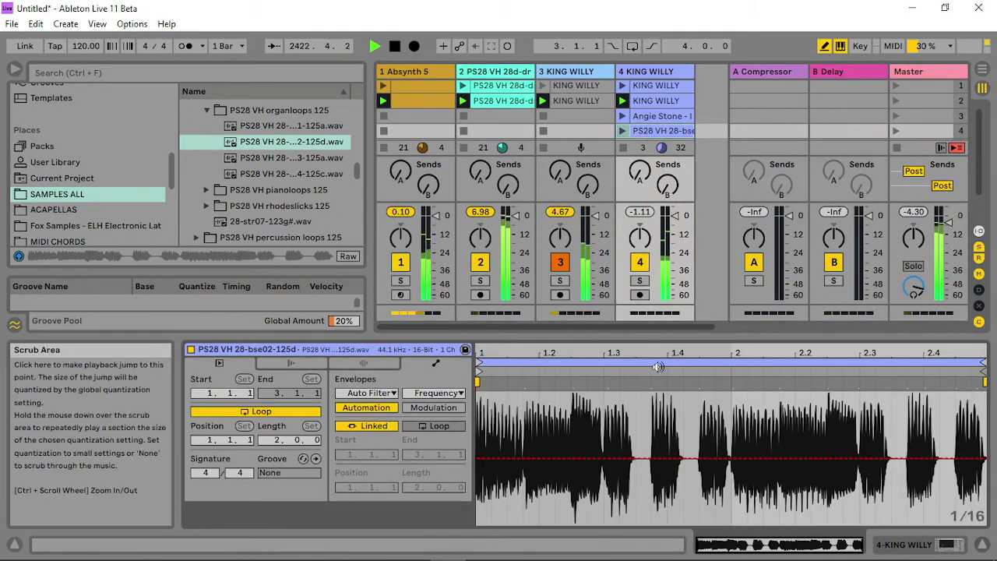
mouse_move(499, 458)
left_mouse_down()
mouse_move(912, 470)
mouse_move(958, 498)
mouse_move(915, 500)
mouse_move(915, 511)
left_mouse_up()
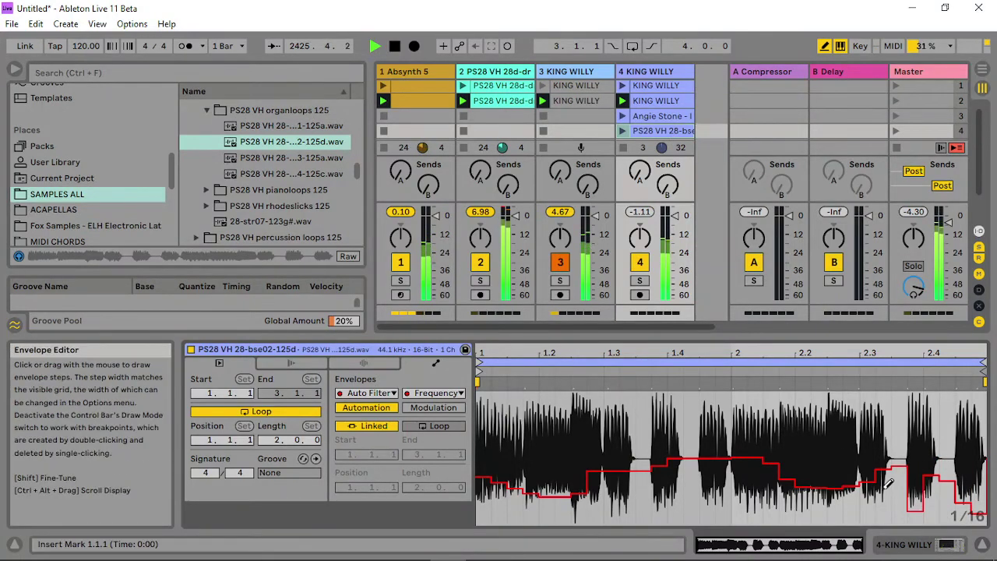
- Swap track 4's clips so the organ loop sits in scene 2 and KING WILLY in scene 4, and launch scene 2
key("ctrl+alt+l")
left_click_drag(661, 132, 658, 148)
mouse_move(658, 106)
left_mouse_down()
mouse_move(659, 134)
mouse_move(650, 106)
left_mouse_up()
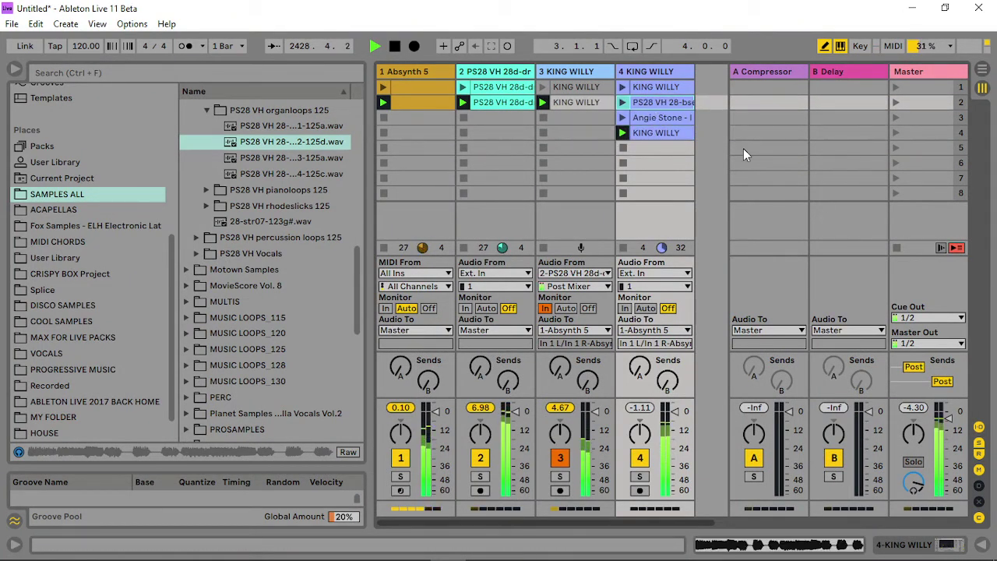
left_click(891, 102)
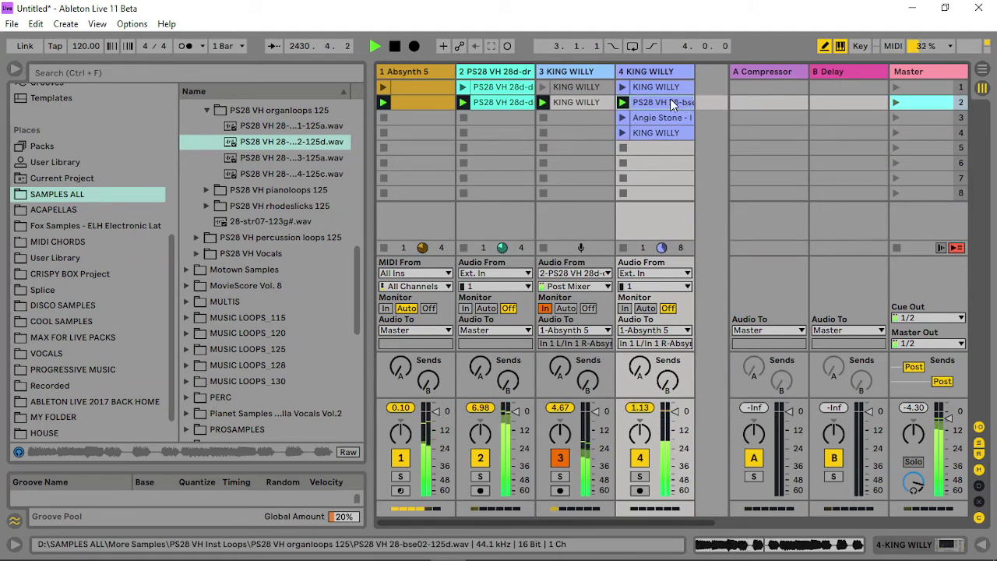
- In Absynth 5, lower Effect Master Time to its minimum and set the master waveshaper's input to -12.50 dB
double_click(417, 73)
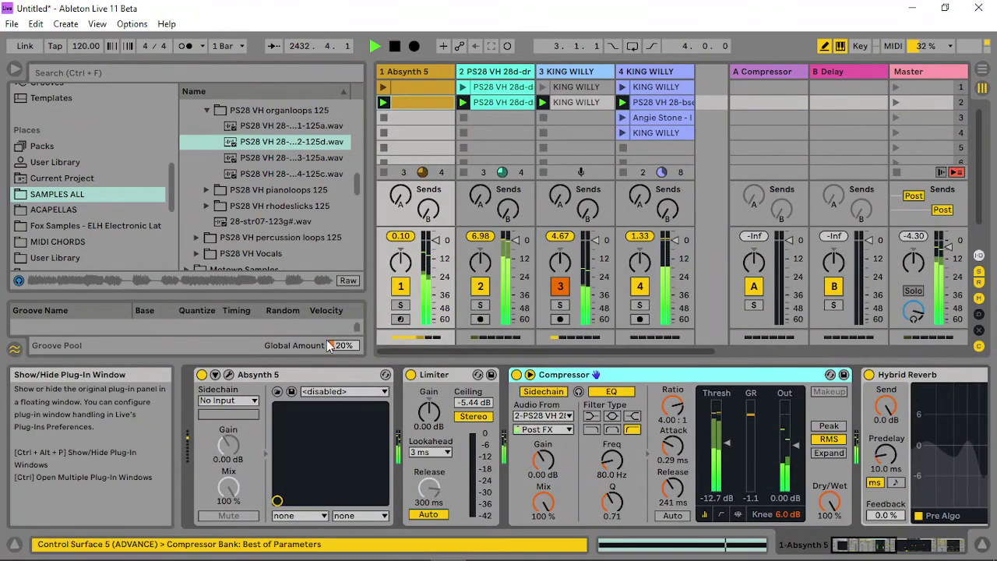
left_click(385, 375)
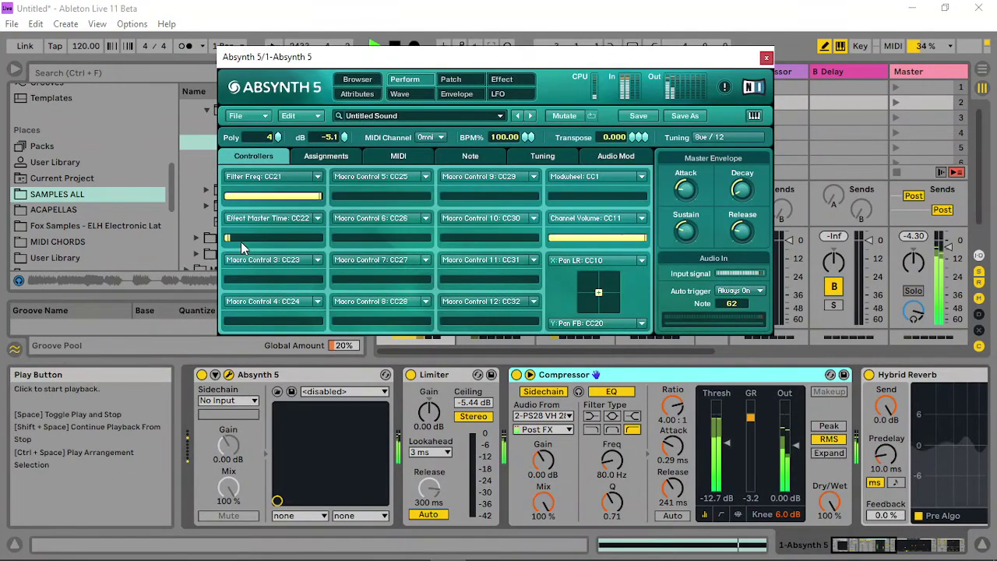
left_click_drag(241, 243, 331, 250)
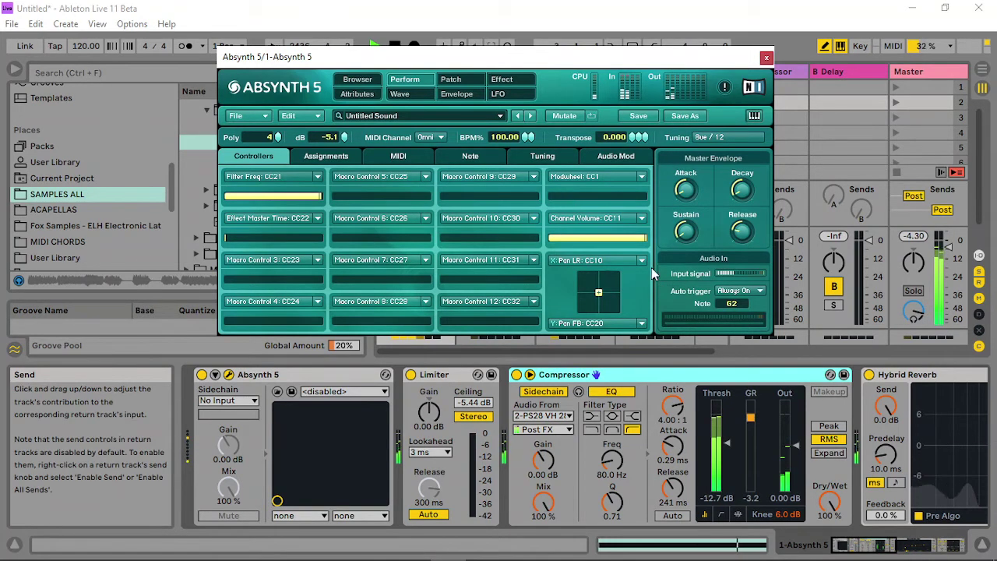
left_click(451, 79)
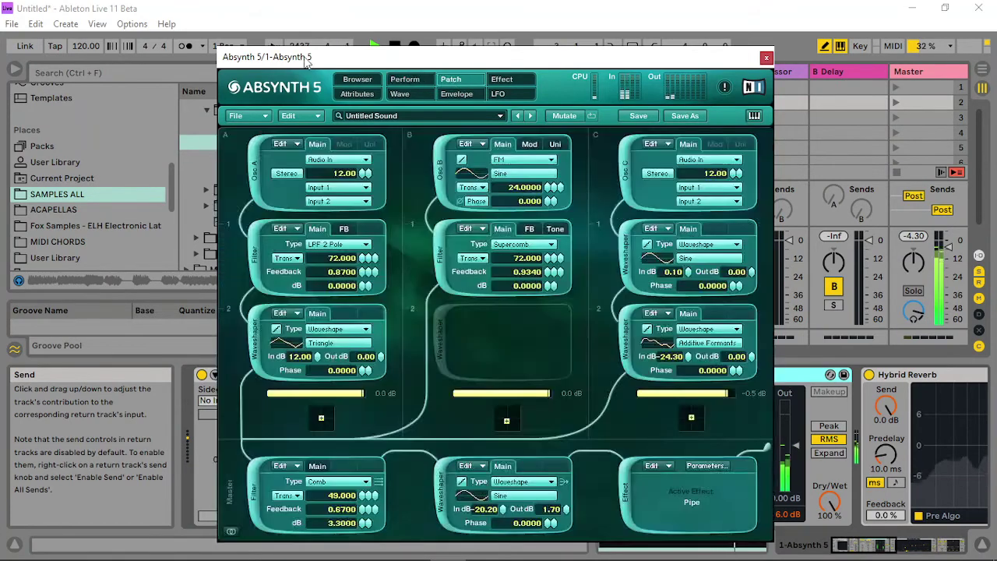
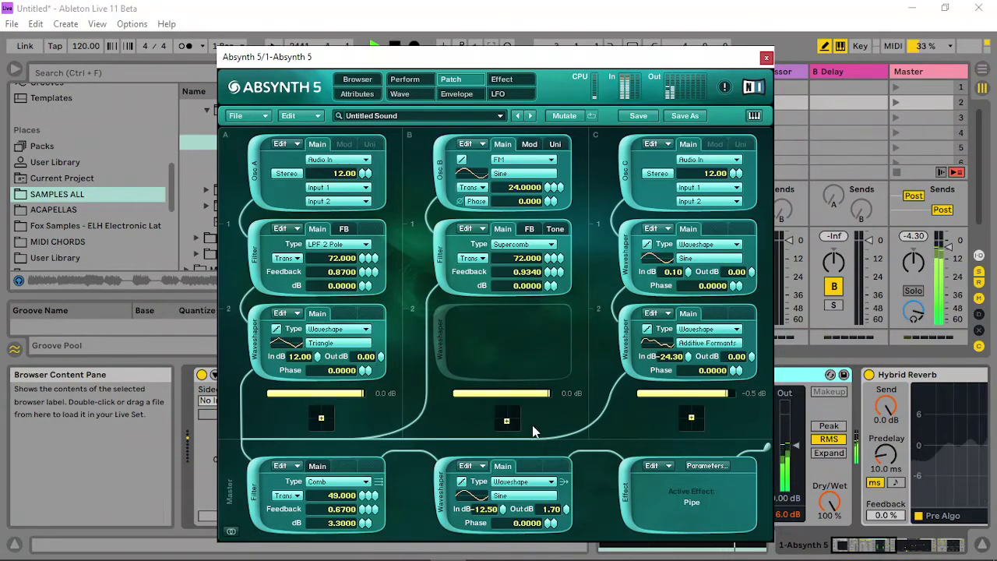
left_click(766, 58)
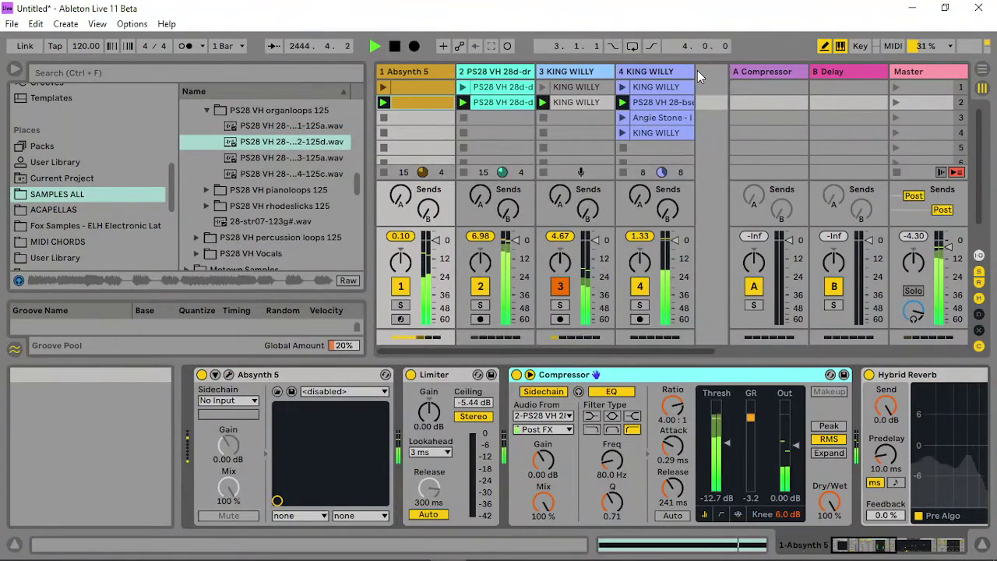
- Insert a new audio track and load the conga loop PS28 VH 28b-prc05-125 into its first slot
right_click(704, 70)
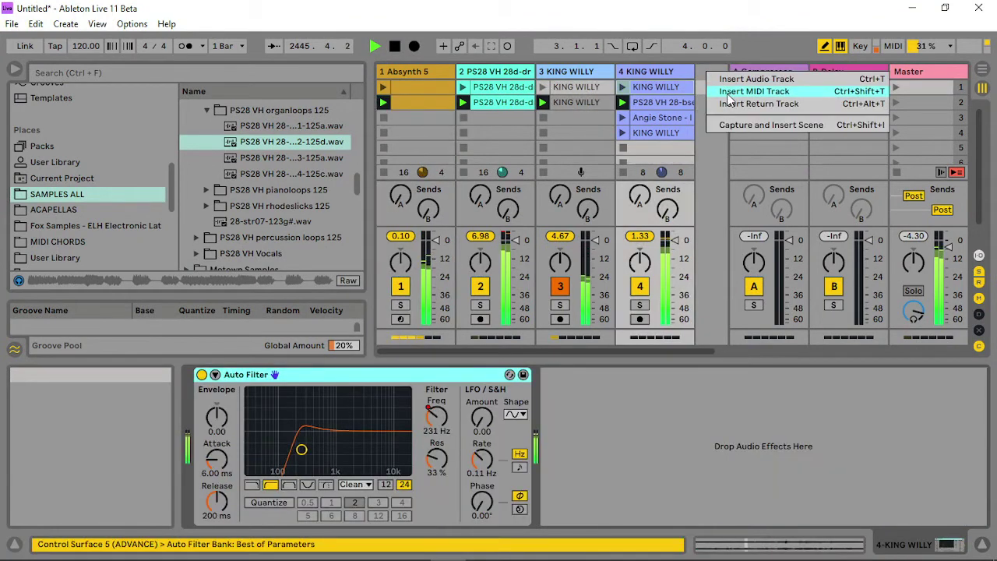
left_click(732, 81)
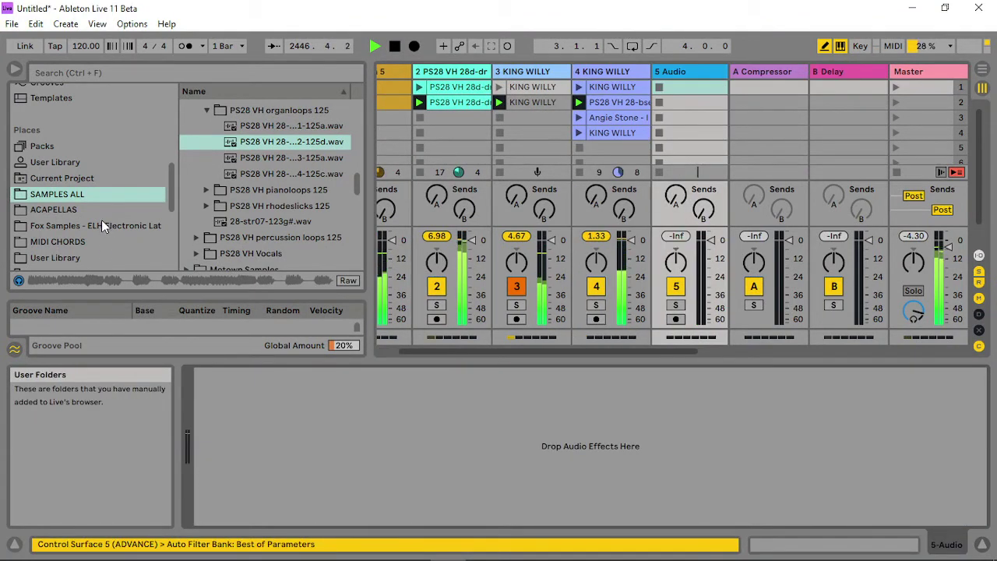
scroll(217, 214, "down", 2)
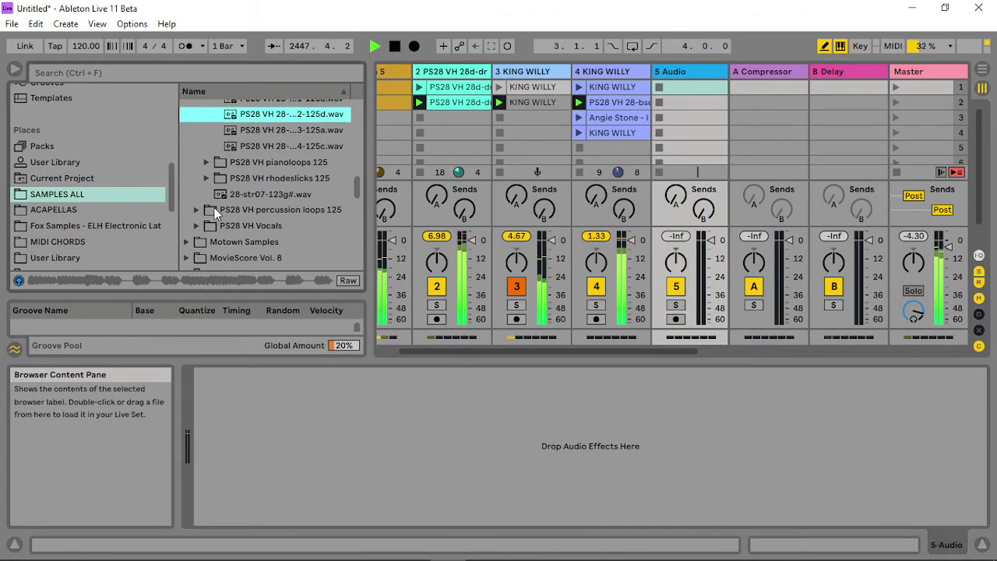
left_click(196, 226)
scroll(226, 229, "down", 1)
scroll(223, 226, "up", 3)
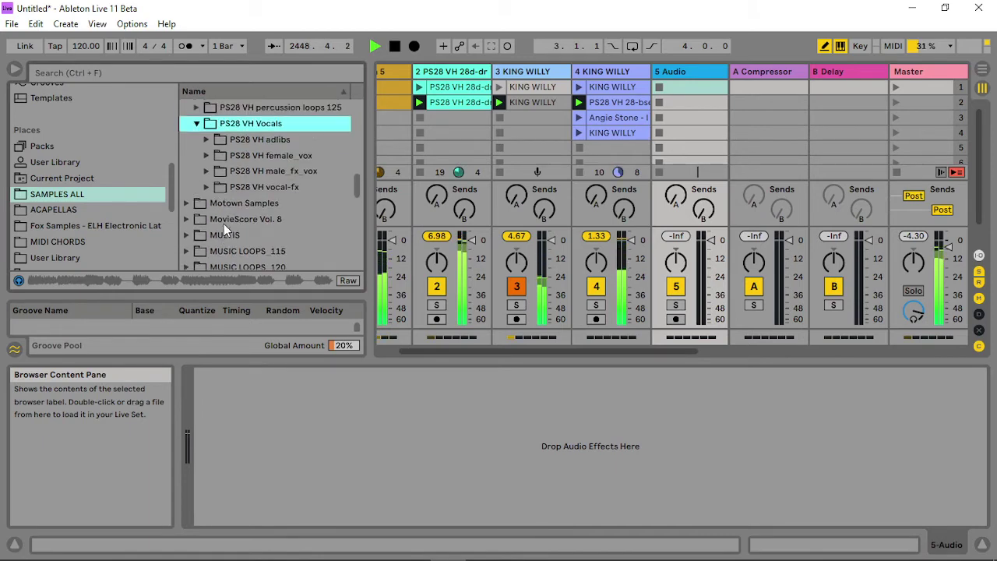
left_click(196, 124)
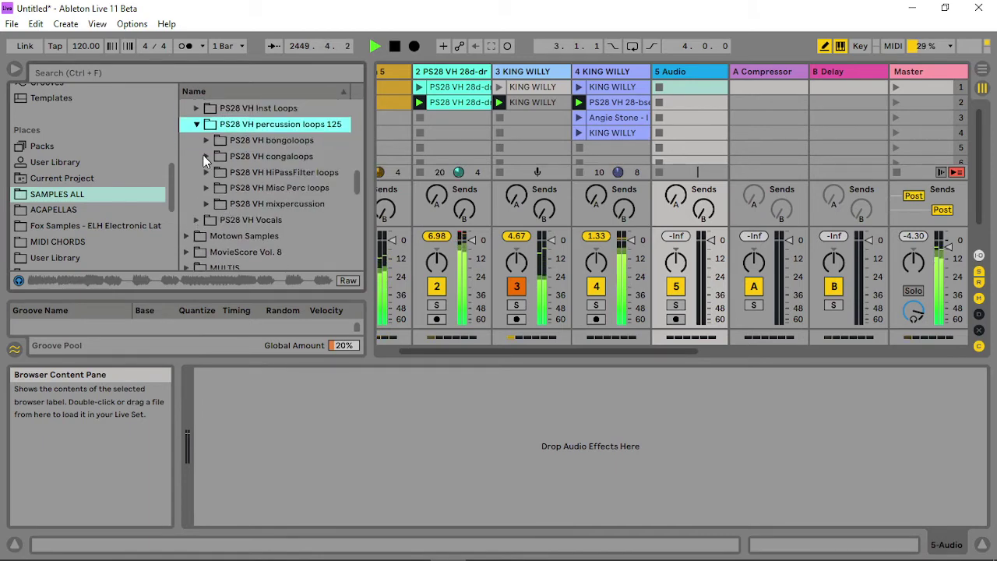
left_click(205, 156)
scroll(295, 210, "down", 2)
left_click_drag(294, 208, 661, 86)
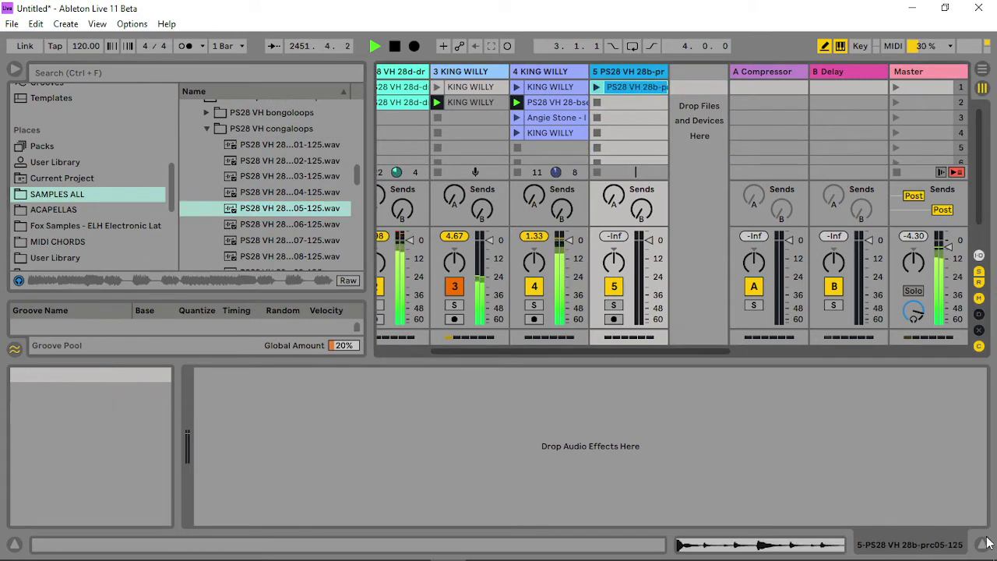
- Route track 5's audio output to 1-Absynth 5 and launch its conga clip
left_click(983, 544)
left_click(644, 329)
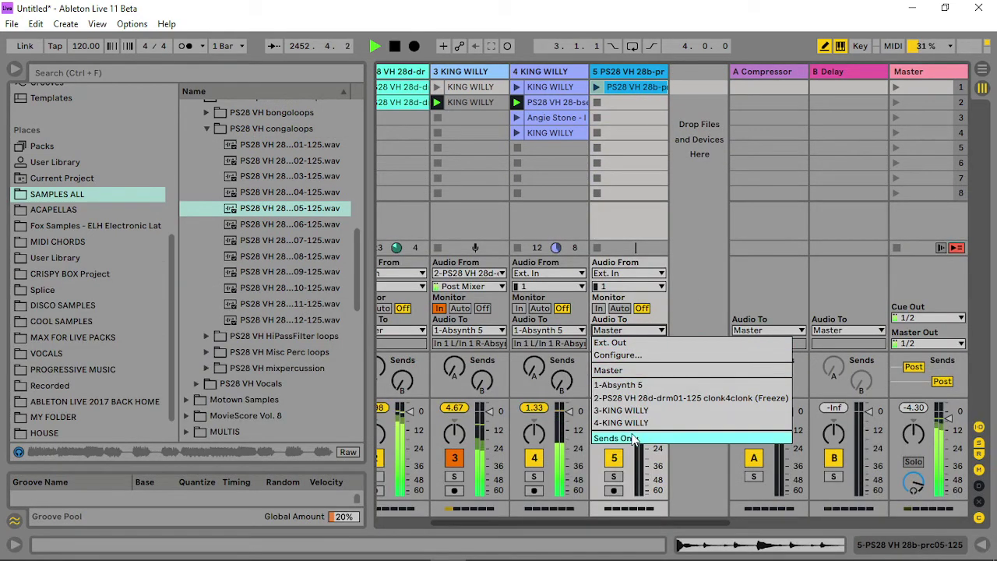
left_click(631, 385)
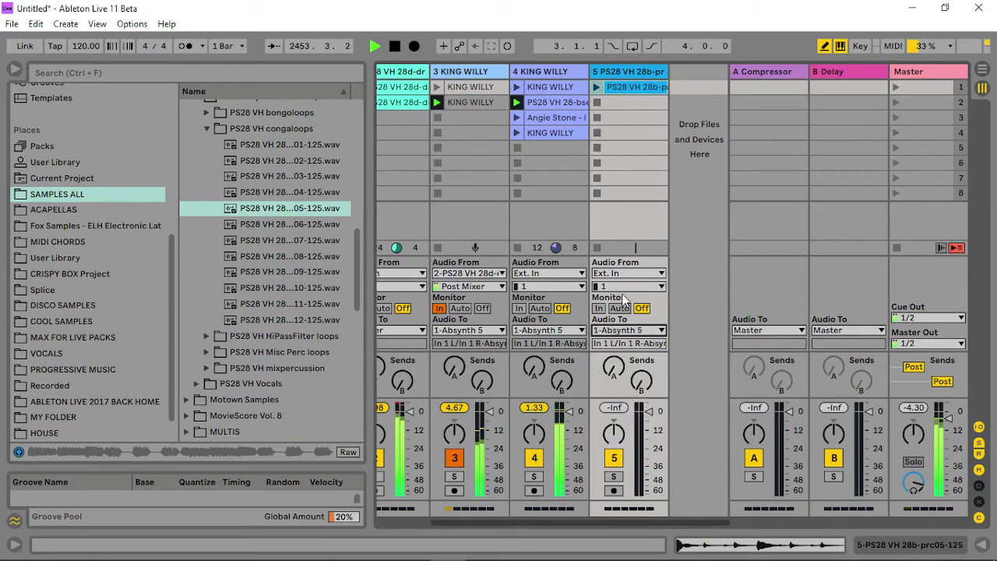
left_click(598, 87)
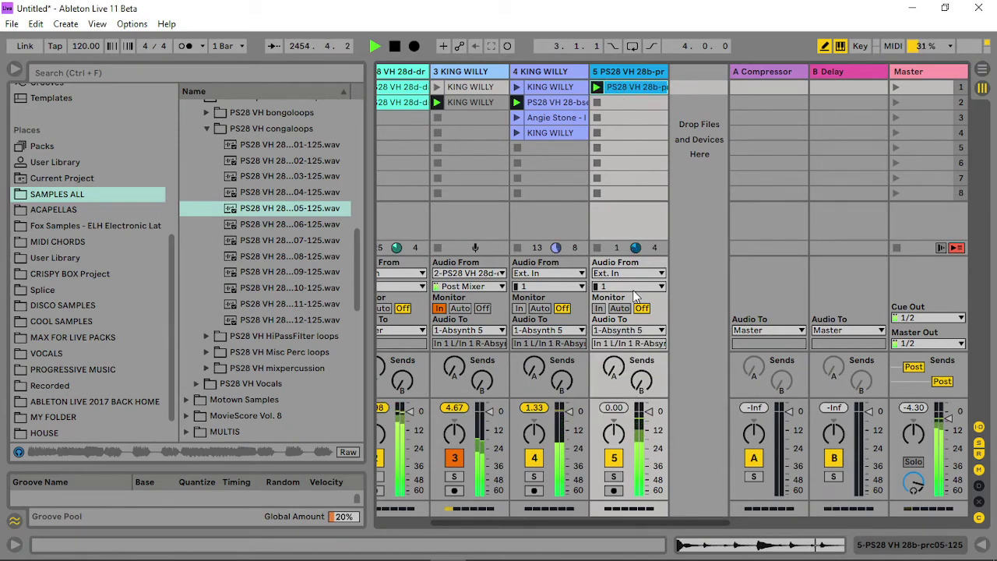
- Stop track 4's playing clip and replace track 5's conga clip with PS28 VH 28b-prc06-125 from the congaloops folder
left_click(517, 247)
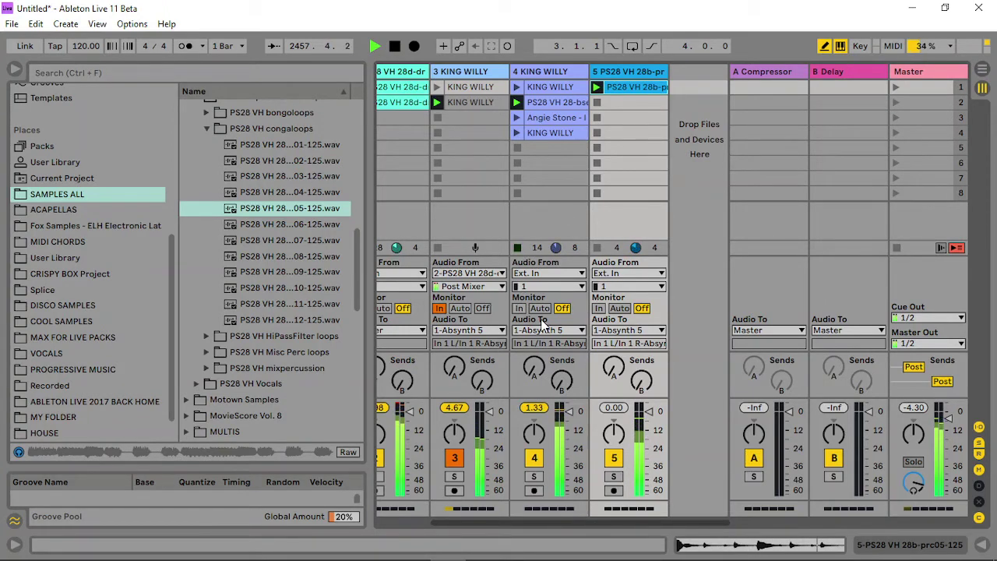
double_click(635, 84)
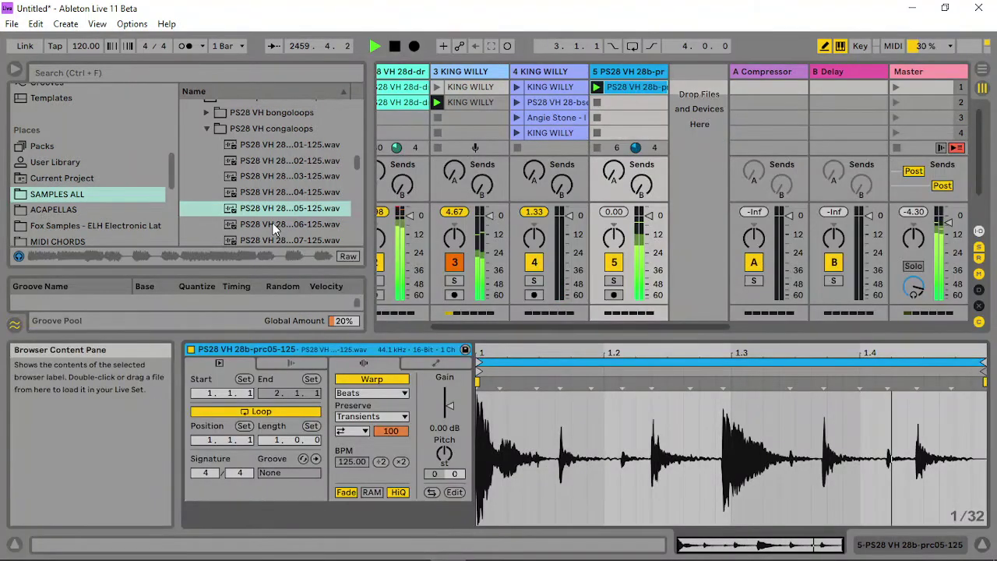
left_click_drag(272, 223, 623, 87)
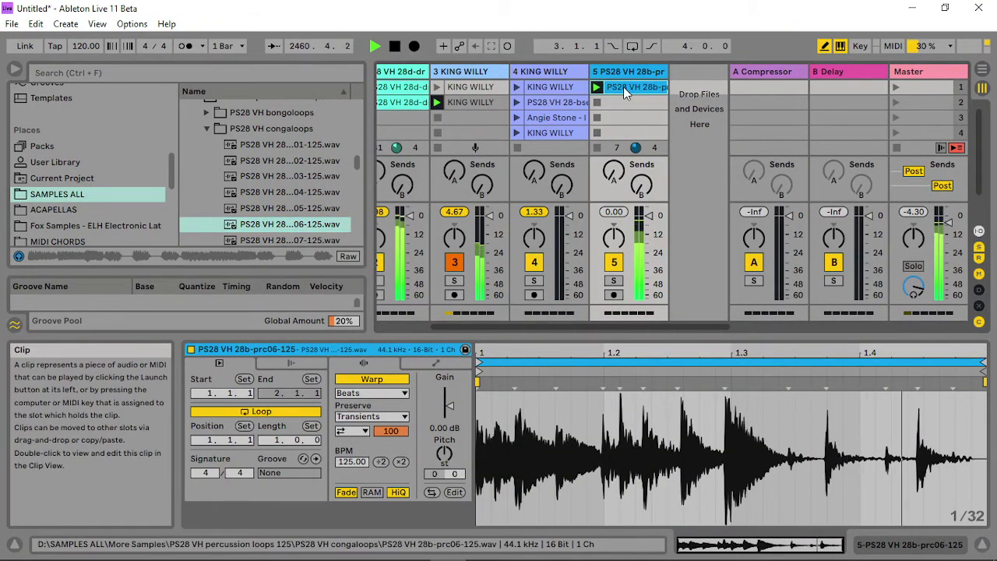
scroll(288, 177, "down", 2)
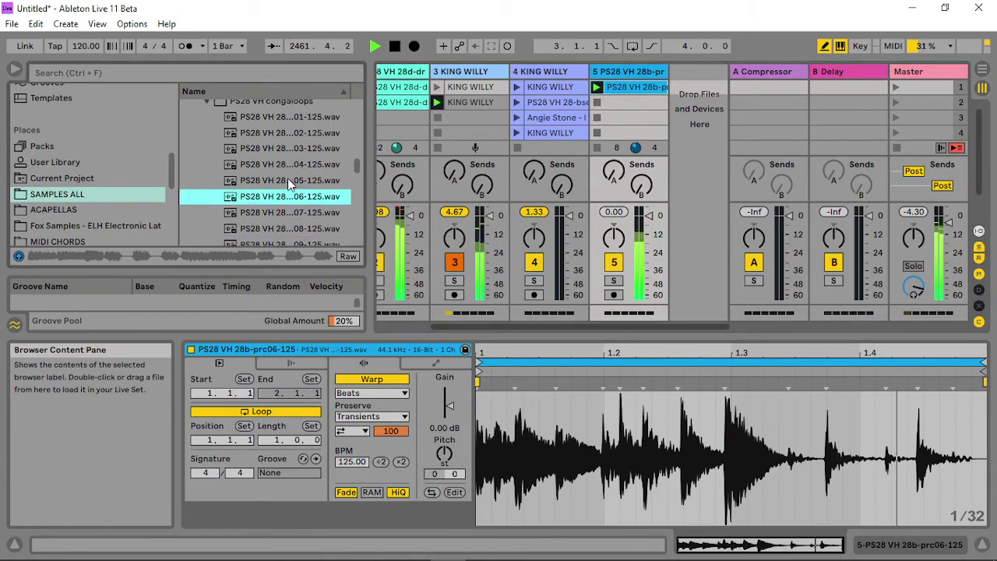
- Replace track 5's conga clip with PS28 VH 28b-prc09-125 and shorten its loop length to 0.1.1
scroll(288, 184, "down", 2)
left_click_drag(272, 220, 623, 84)
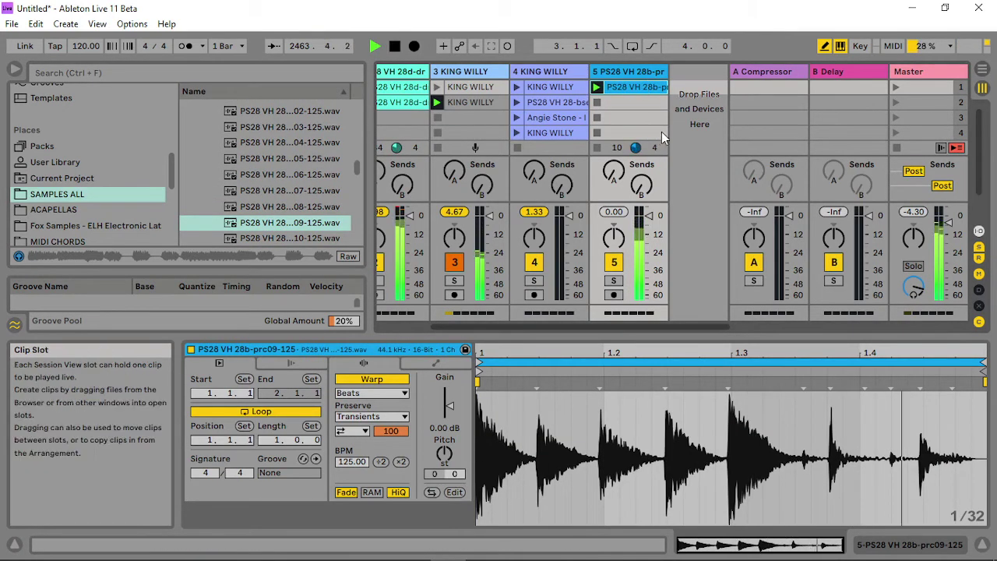
mouse_move(983, 360)
left_mouse_down()
mouse_move(717, 351)
mouse_move(726, 346)
mouse_move(663, 355)
left_mouse_up()
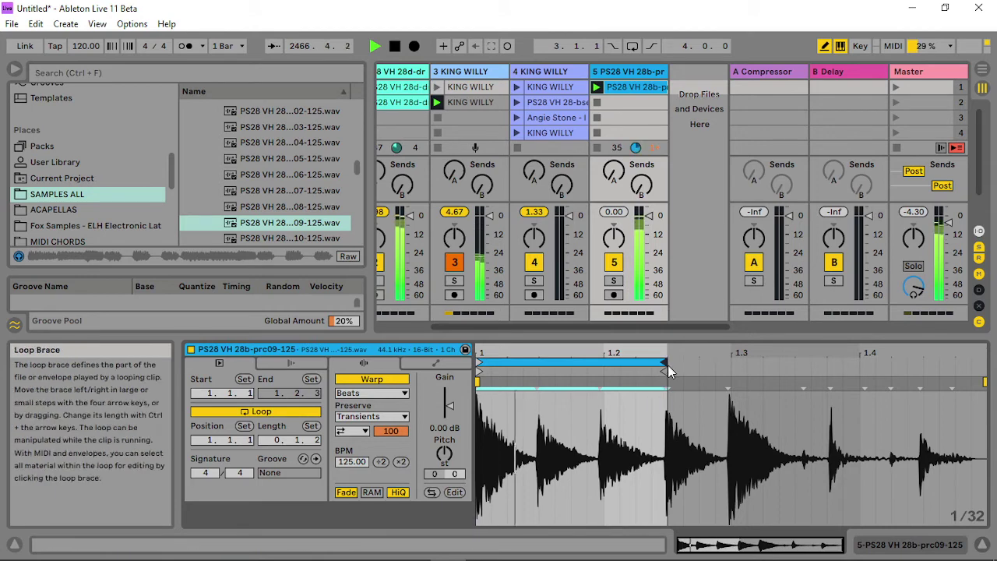
left_click_drag(666, 360, 632, 361)
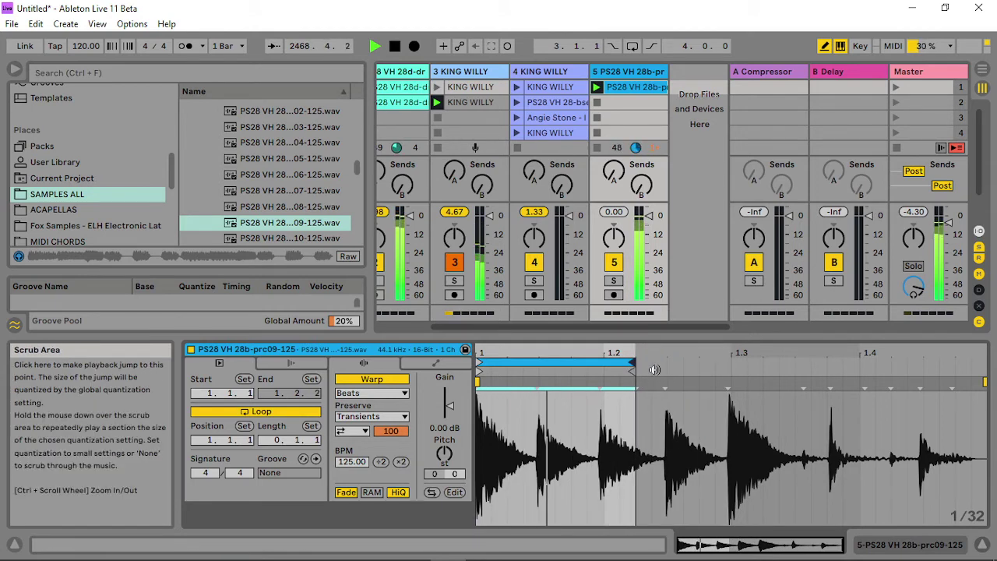
- In track 4's fourth-slot KING WILLY clip, move the eight-bar loop to start at 49.1.1 and draw stepped Auto Filter frequency automation over it
double_click(468, 71)
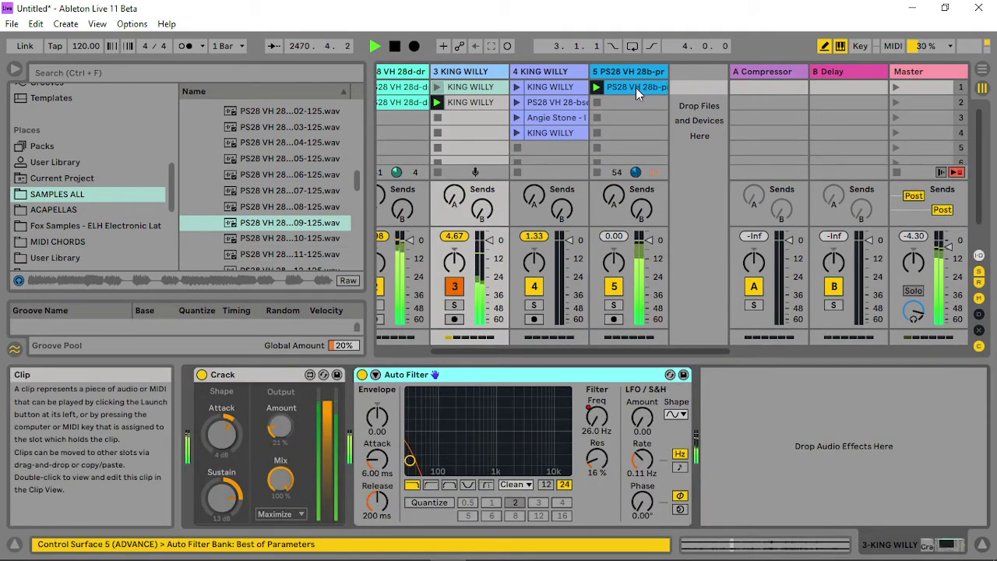
left_click(569, 104)
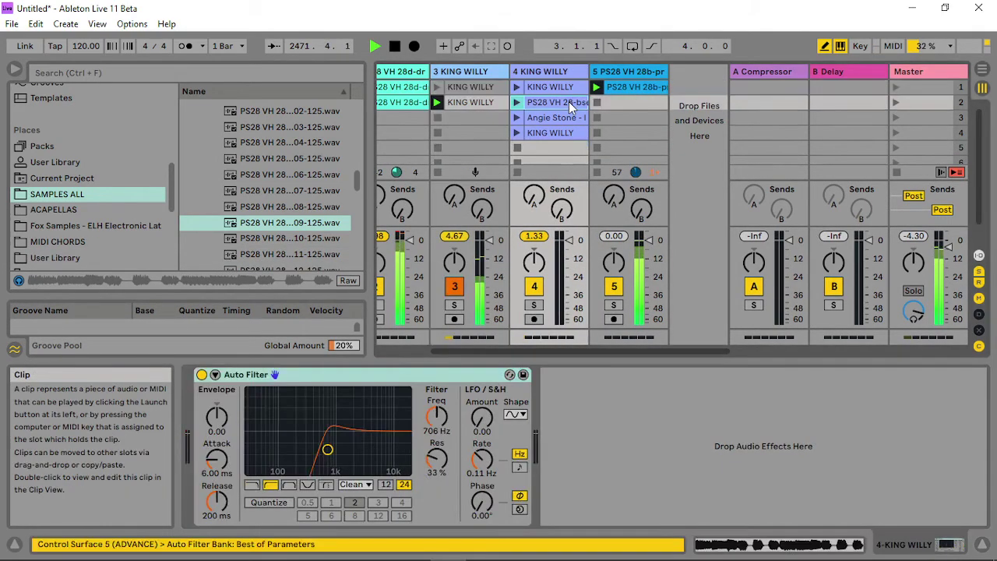
double_click(569, 104)
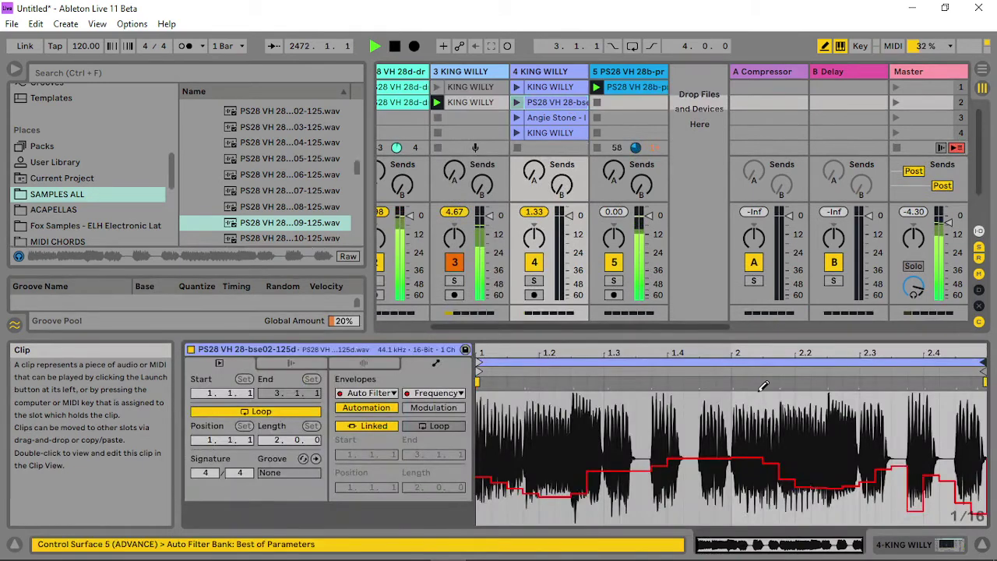
left_click(555, 133)
left_click(555, 132)
left_click(611, 131)
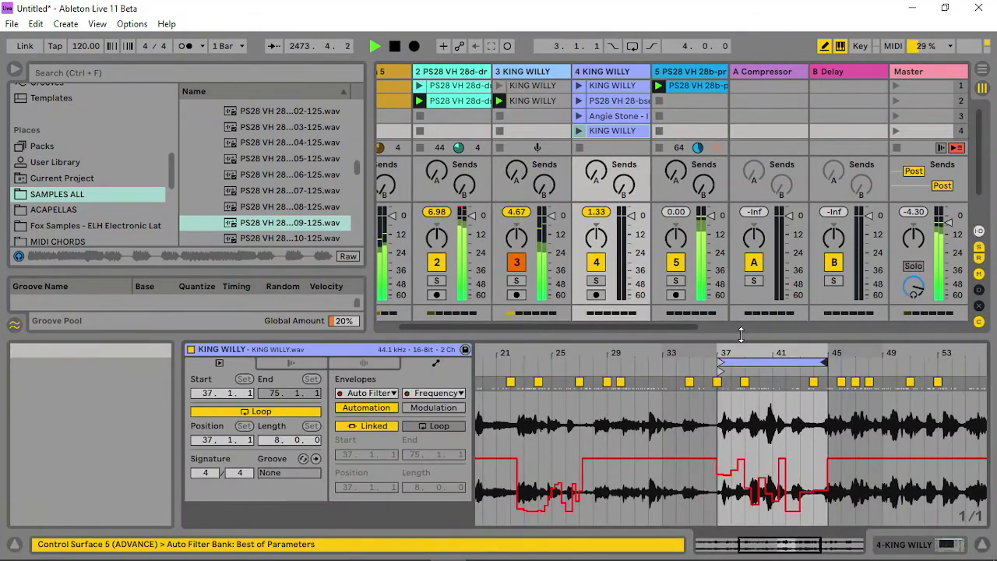
left_click_drag(749, 354, 750, 311)
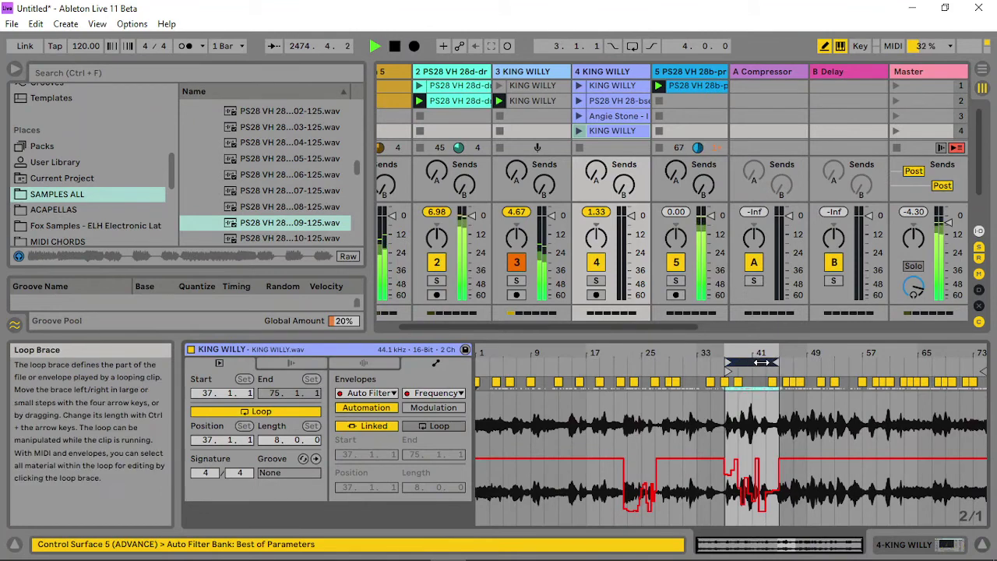
left_click_drag(761, 362, 832, 361)
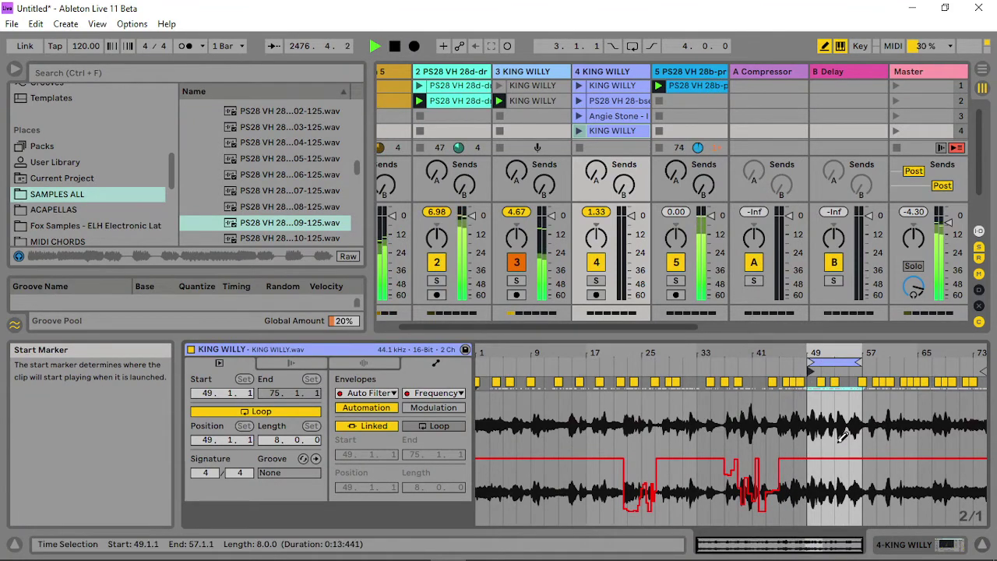
mouse_move(794, 479)
left_mouse_down()
mouse_move(817, 467)
mouse_move(877, 491)
left_mouse_up()
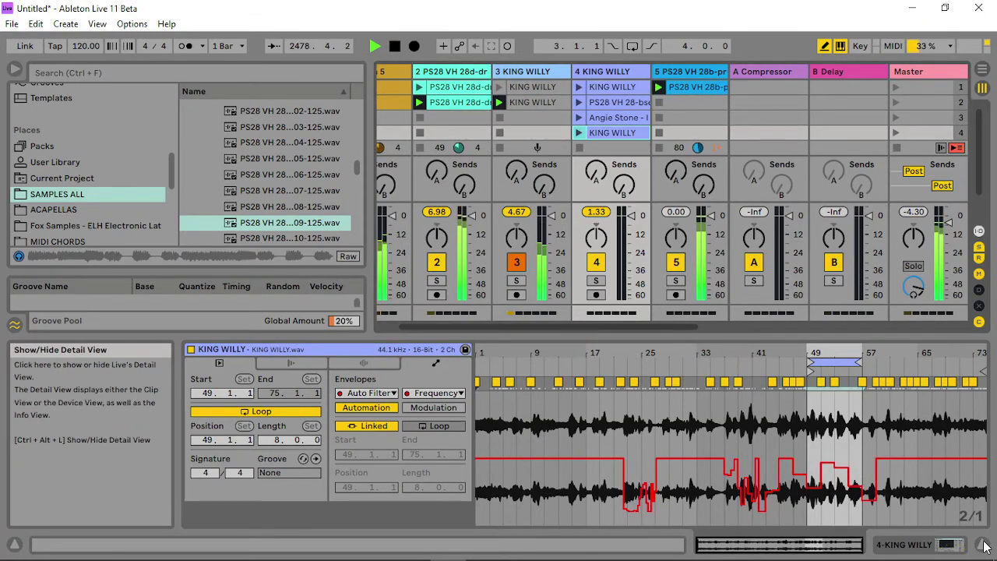
- Move track 5's conga clip to slot 3, and on track 4 put the bar-49 KING WILLY clip in slot 1 and the former one in slot 5
left_click(958, 547)
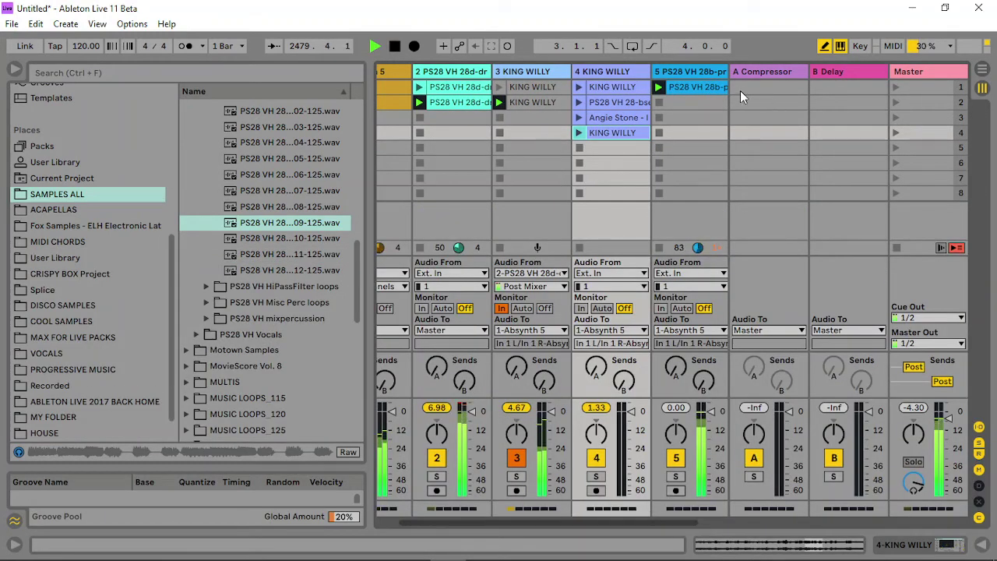
left_click_drag(700, 88, 622, 117)
double_click(564, 134)
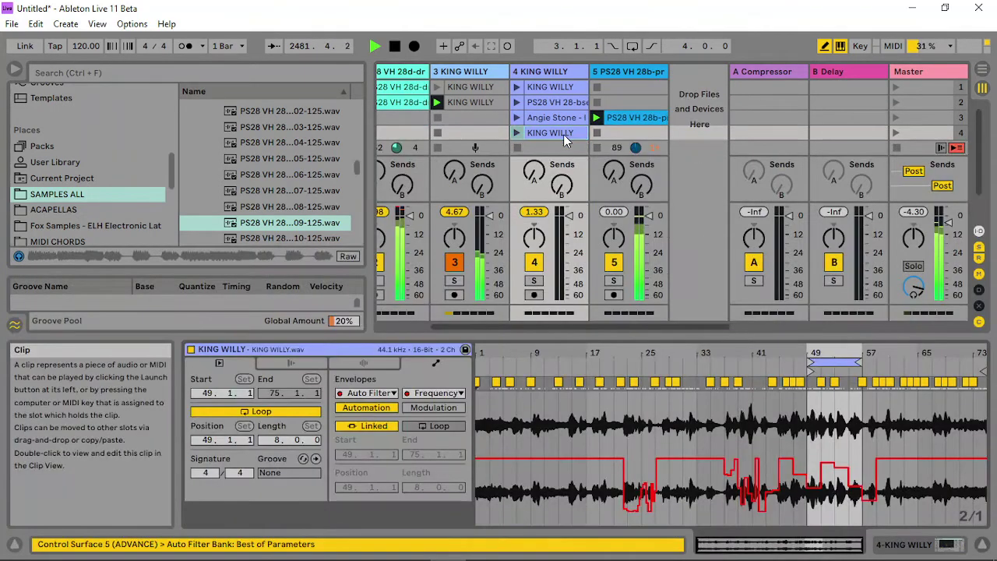
left_click(984, 548)
mouse_move(562, 87)
left_mouse_down()
mouse_move(555, 142)
mouse_move(550, 87)
left_mouse_up()
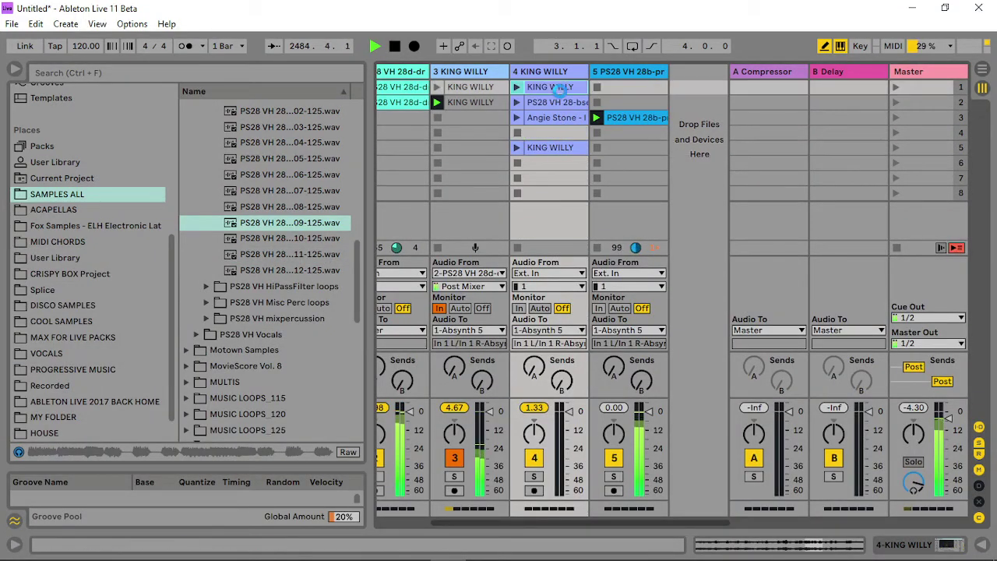
left_click(983, 547)
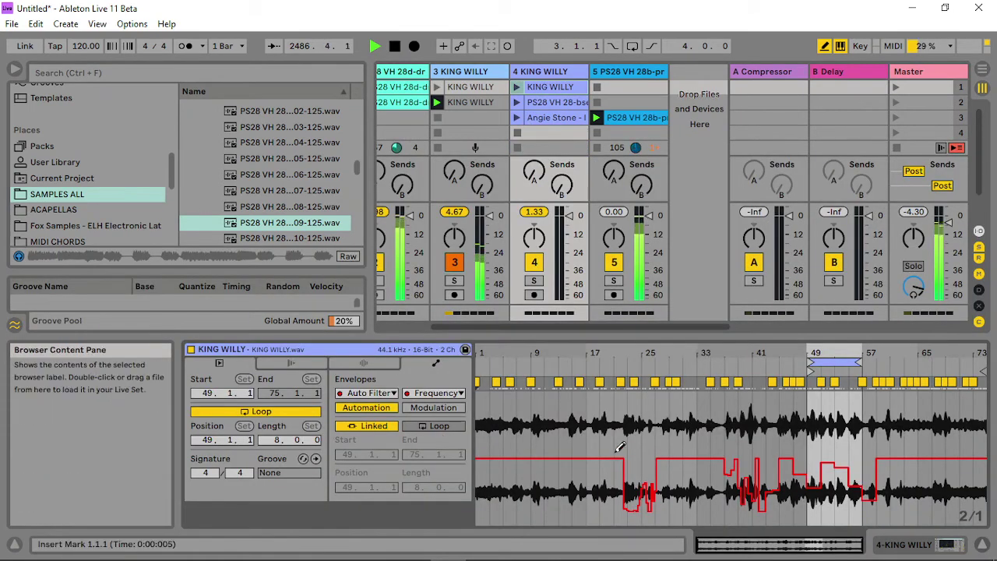
- Launch scene 1 and draw finer stepped filter frequency automation between bars 51 and 55 of track 4's KING WILLY clip
left_click(894, 87)
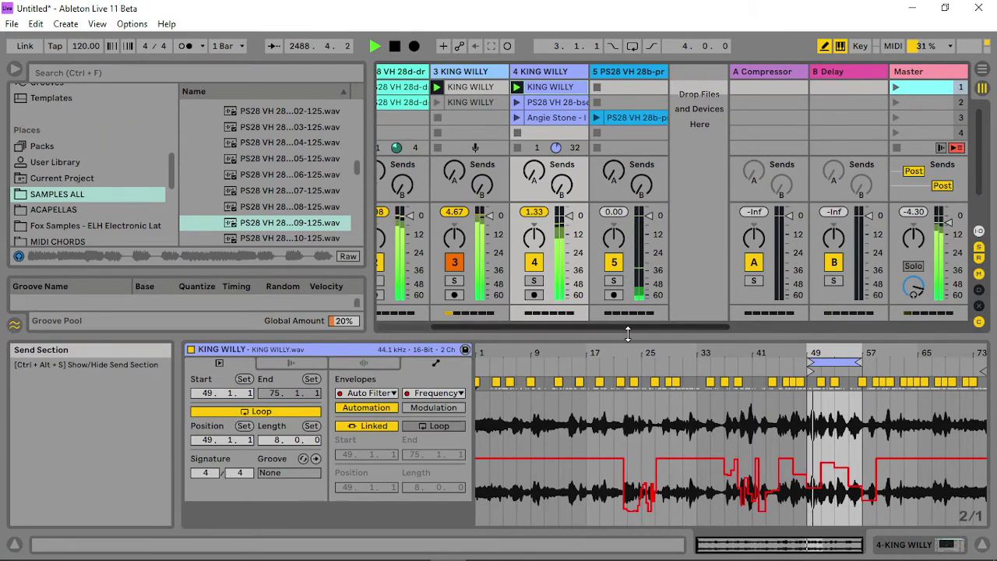
left_click_drag(849, 349, 849, 350)
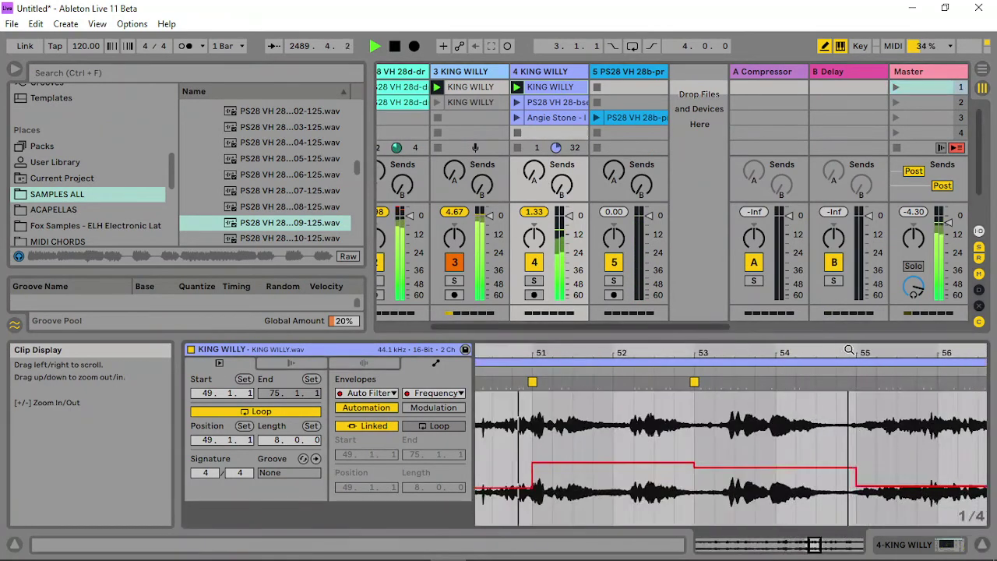
mouse_move(610, 463)
left_mouse_down()
mouse_move(580, 481)
mouse_move(677, 478)
mouse_move(663, 511)
mouse_move(671, 514)
mouse_move(729, 515)
mouse_move(805, 495)
mouse_move(808, 508)
left_mouse_up()
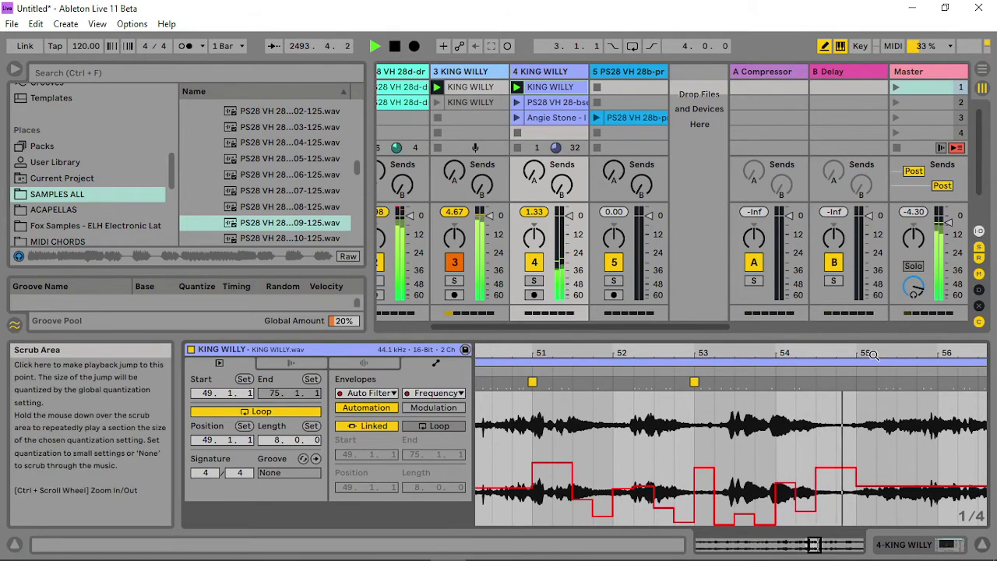
- Extend the KING WILLY clip's loop to 16 bars and draw filter frequency automation across the added bars
left_click_drag(854, 352, 824, 313)
left_click_drag(828, 361, 928, 361)
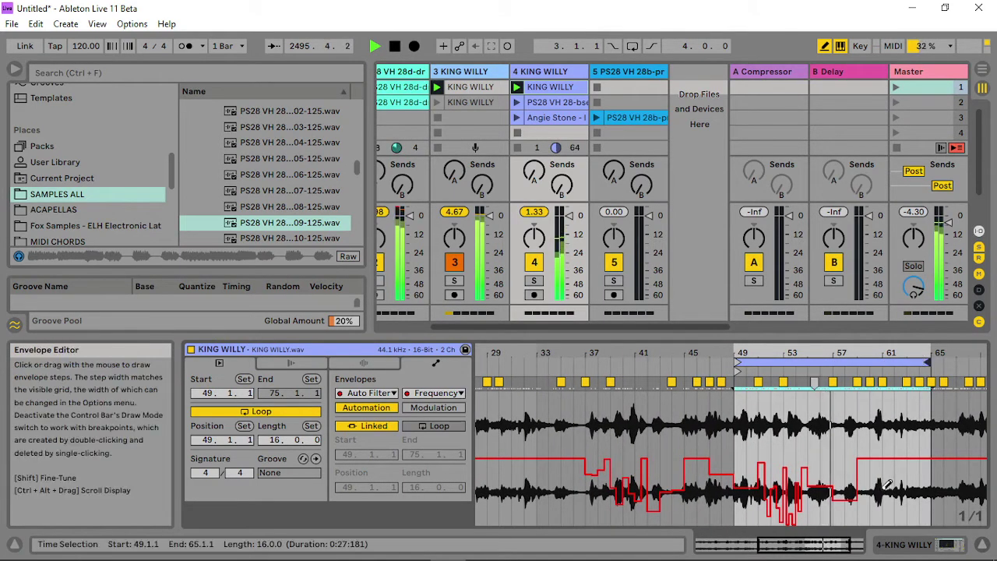
left_click_drag(878, 490, 920, 522)
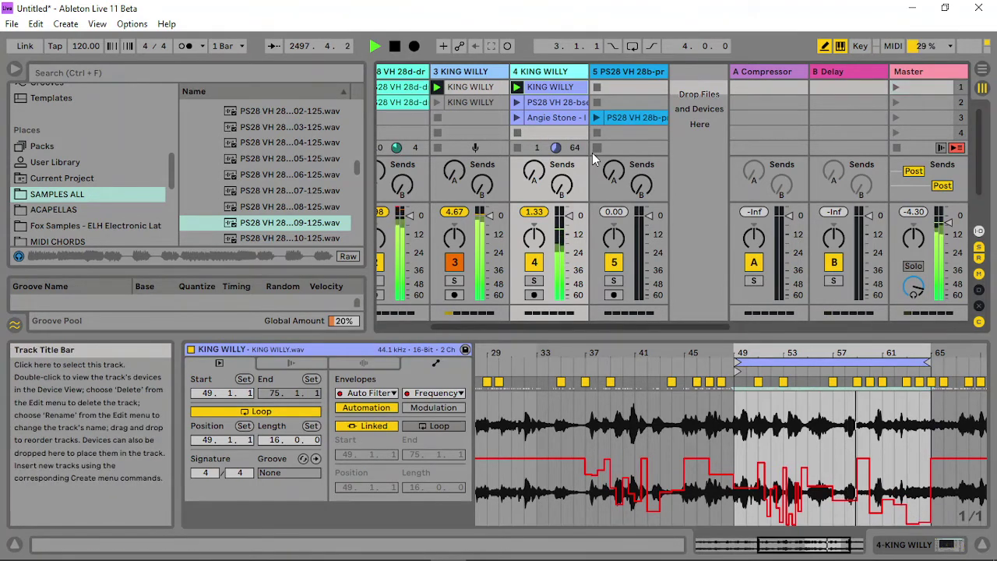
- Raise the clip gain of track 4's playing KING WILLY clip to 10.3 dB
left_click(363, 363)
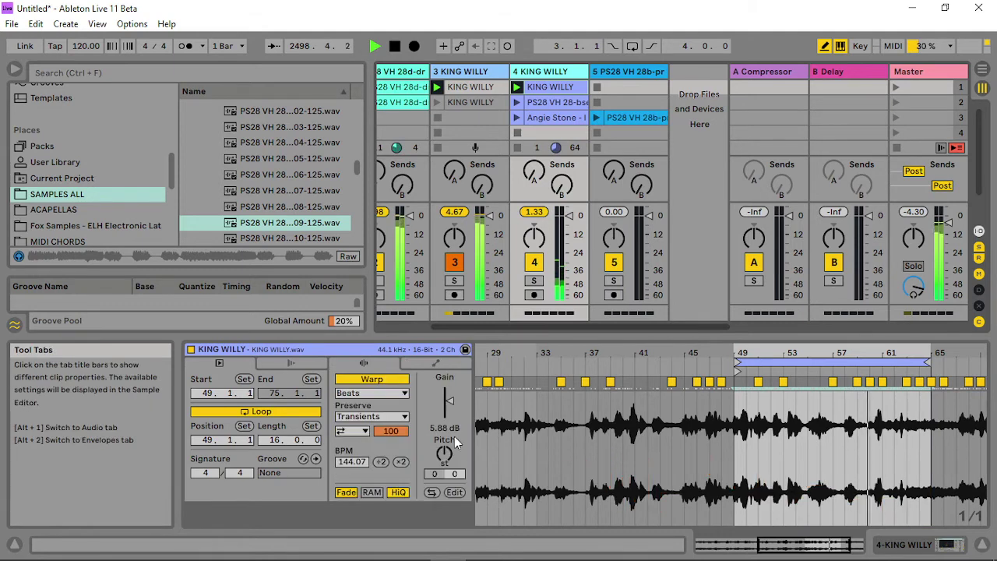
left_click_drag(448, 399, 448, 388)
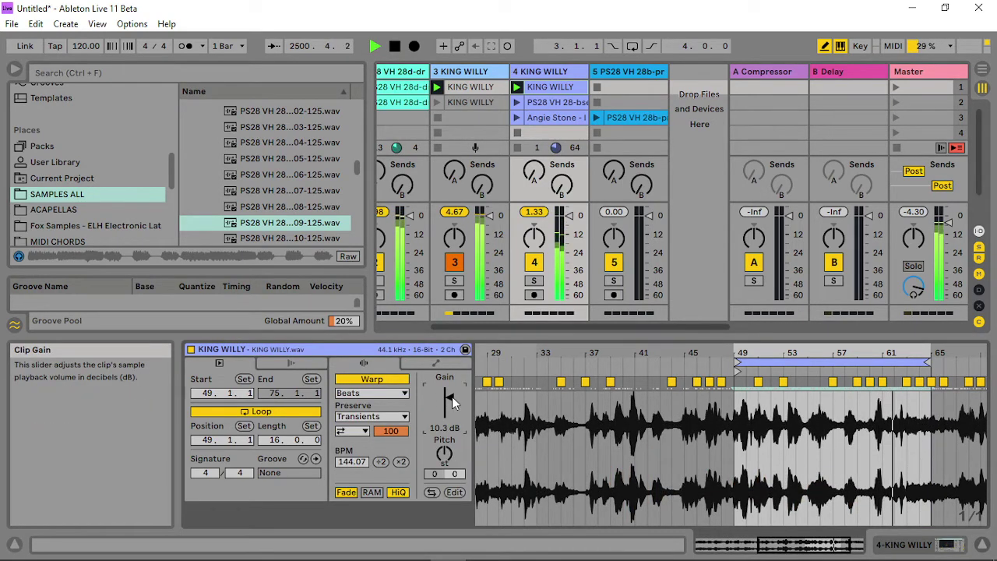
left_click(982, 544)
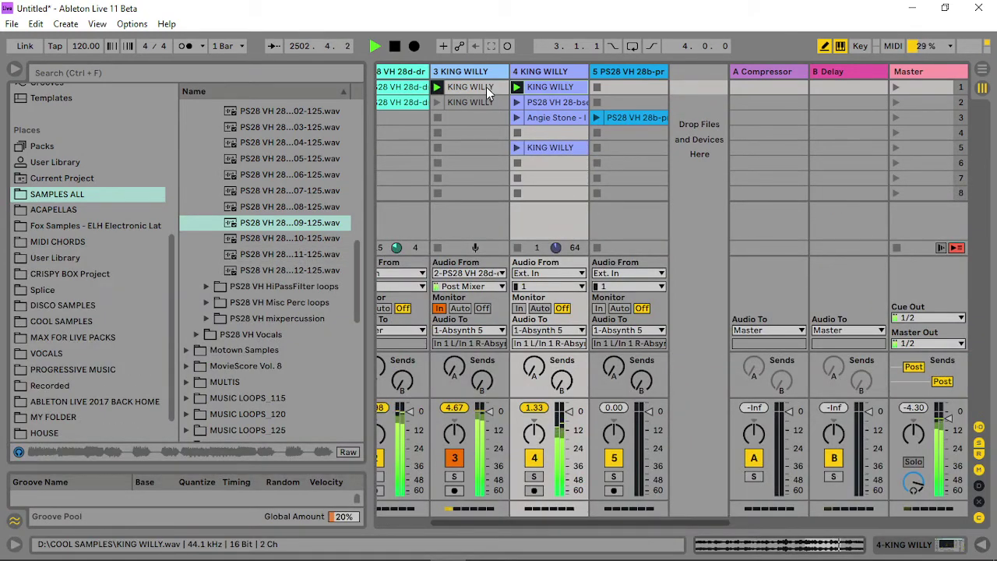
- Examine the Auto Filter frequency envelope around the loop of track 3's first KING WILLY clip
double_click(472, 75)
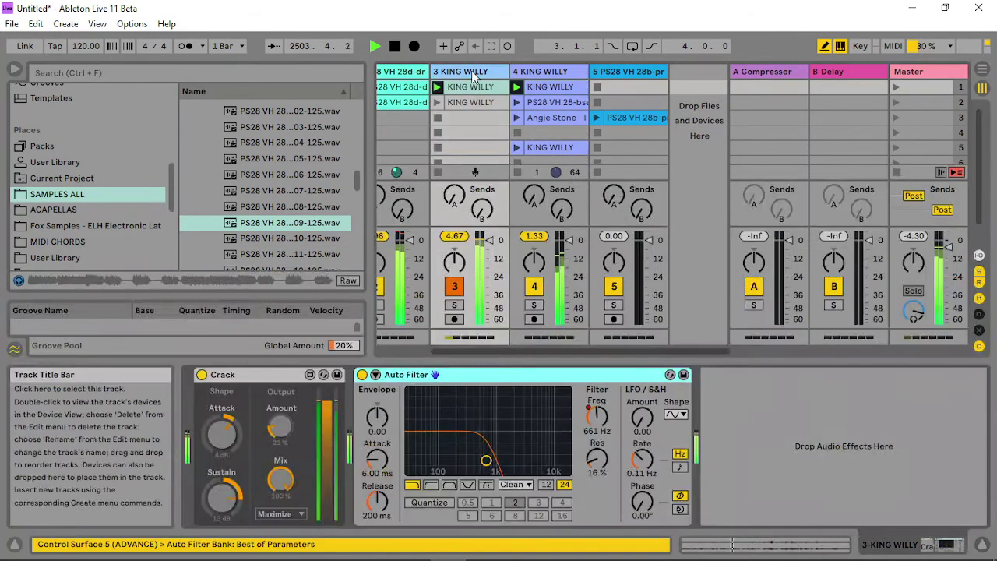
right_click(600, 426)
left_click(628, 426)
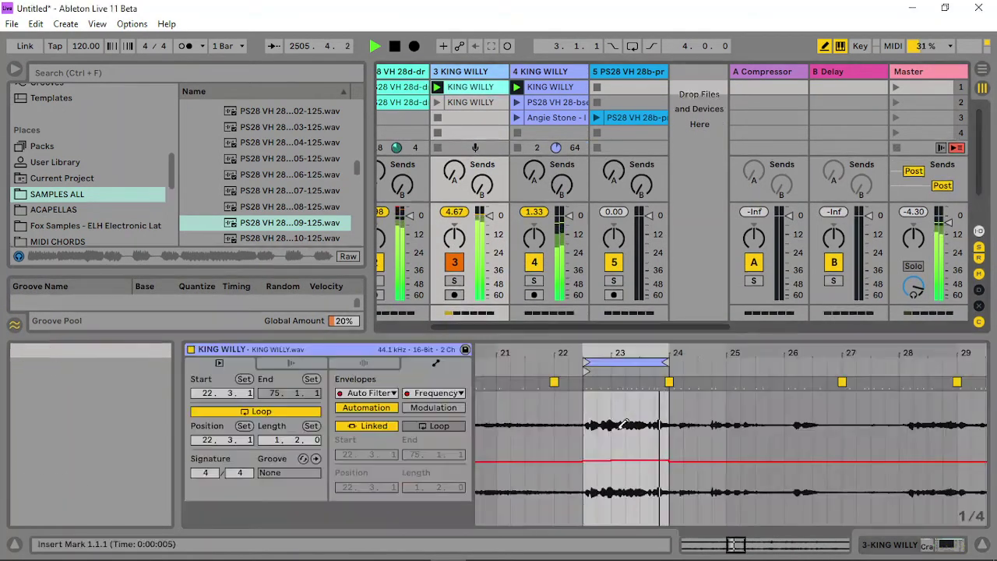
left_click_drag(668, 352, 652, 234)
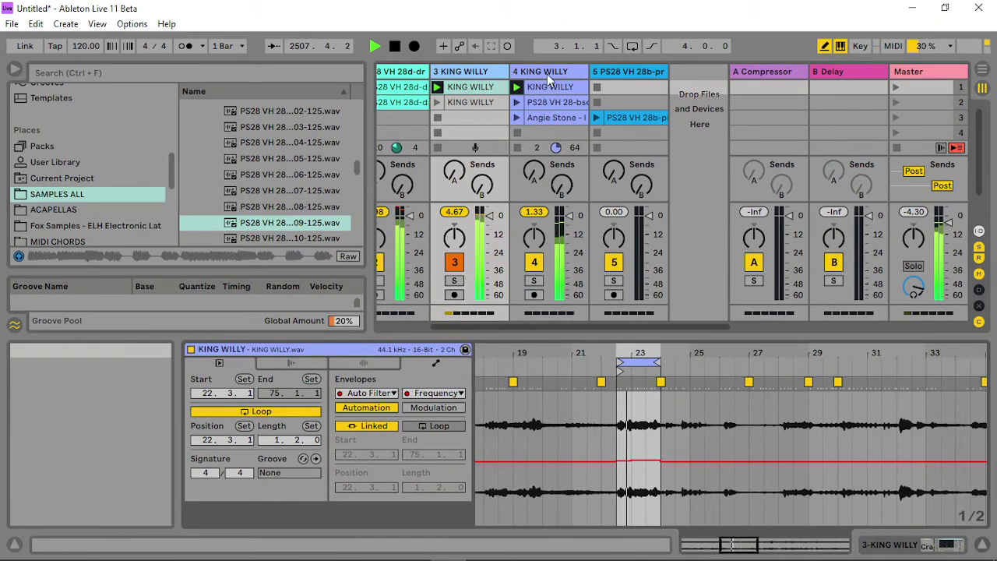
left_click(982, 545)
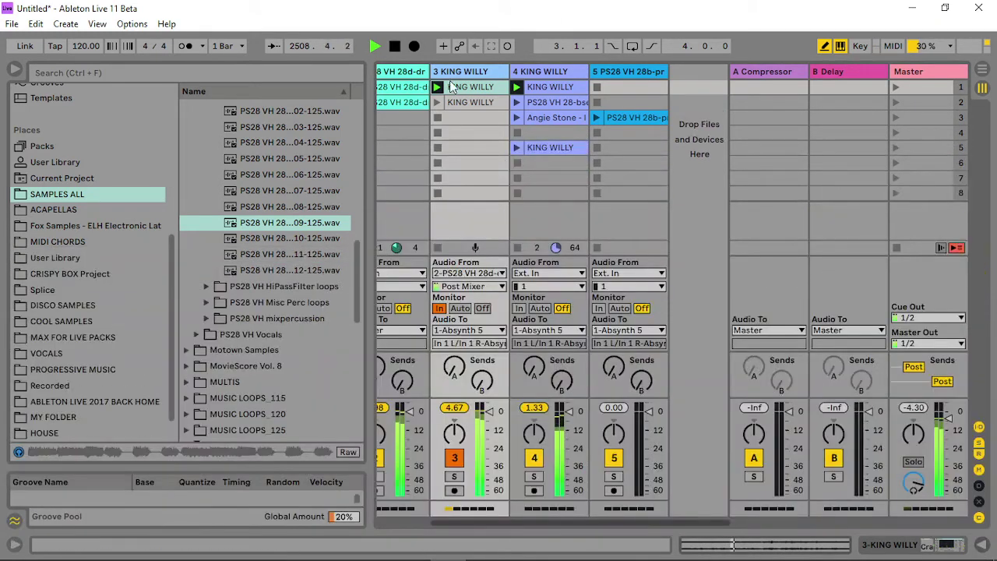
- Show the Auto Filter frequency modulation of track 4's first KING WILLY clip and draw a stepped curve from bar 49 past bar 65
double_click(553, 88)
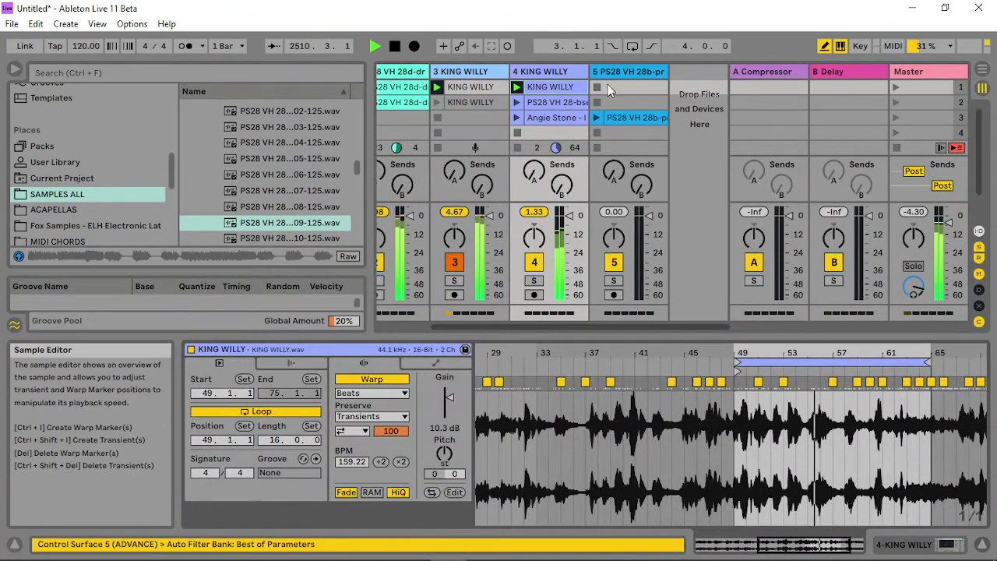
double_click(535, 71)
right_click(444, 414)
left_click(477, 435)
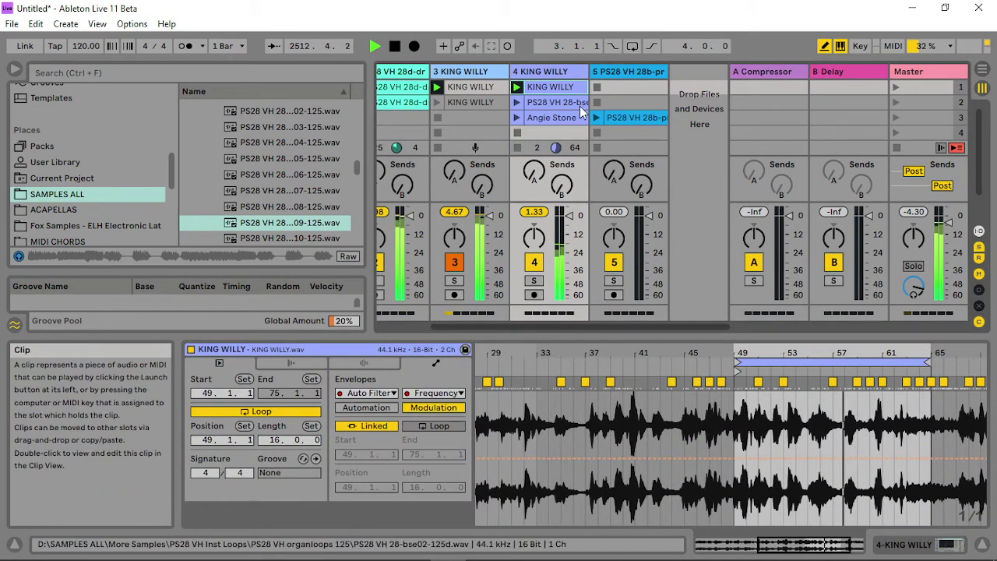
mouse_move(749, 464)
left_mouse_down()
mouse_move(747, 489)
mouse_move(962, 477)
mouse_move(913, 486)
left_mouse_up()
mouse_move(884, 504)
left_mouse_down()
mouse_move(818, 514)
mouse_move(941, 516)
left_mouse_up()
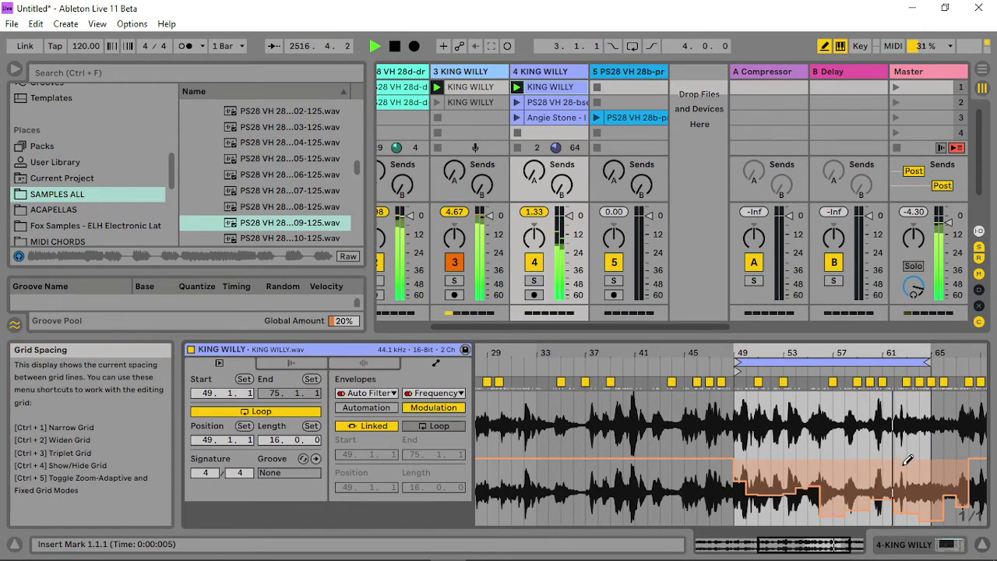
left_click_drag(901, 425, 924, 420)
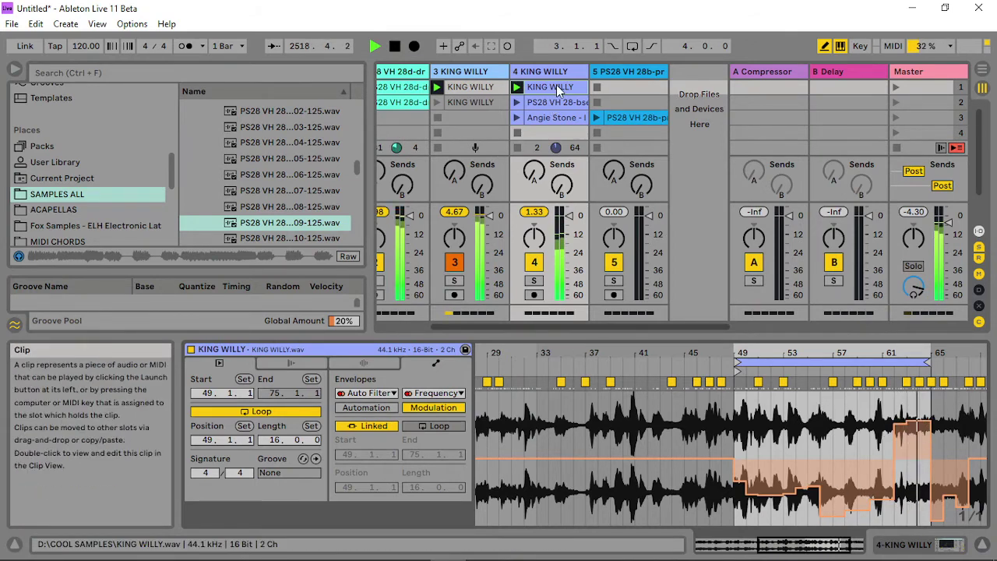
- Deactivate track 4's first KING WILLY clip and relaunch scene 1
left_click(896, 87)
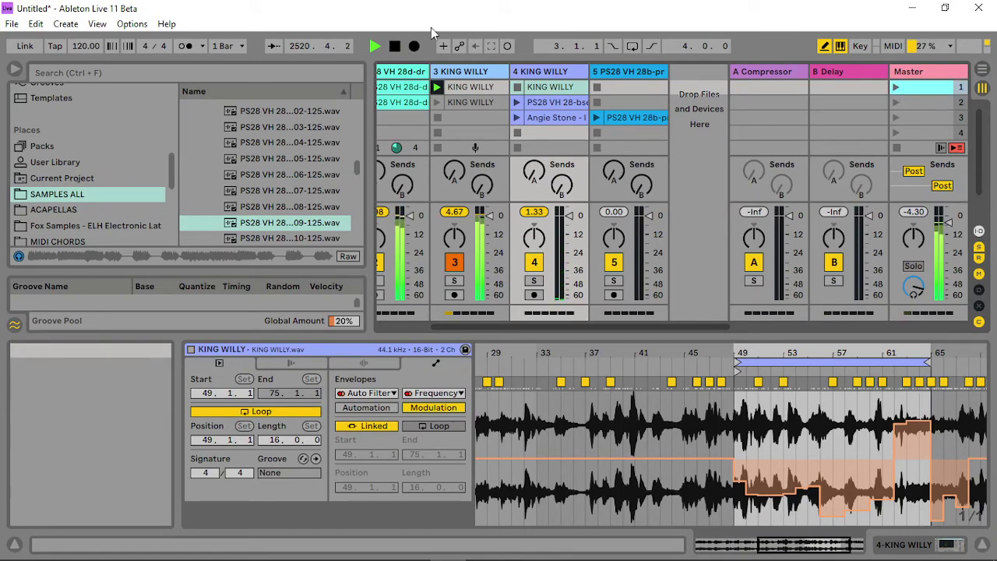
- Open track 1's Absynth 5 and set the master waveshaper's input to 0.20 dB
left_click_drag(573, 328, 493, 328)
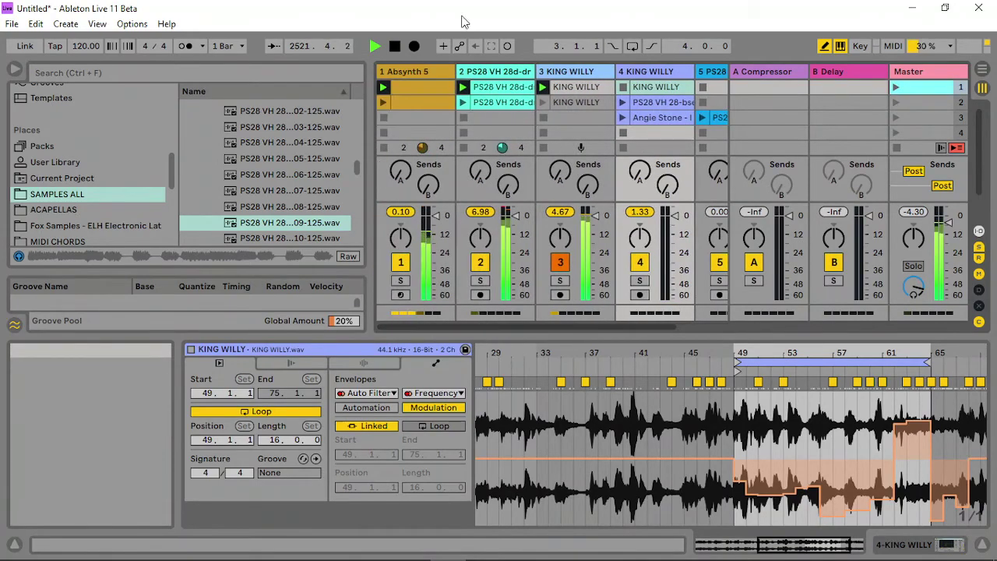
double_click(473, 74)
left_click(424, 73)
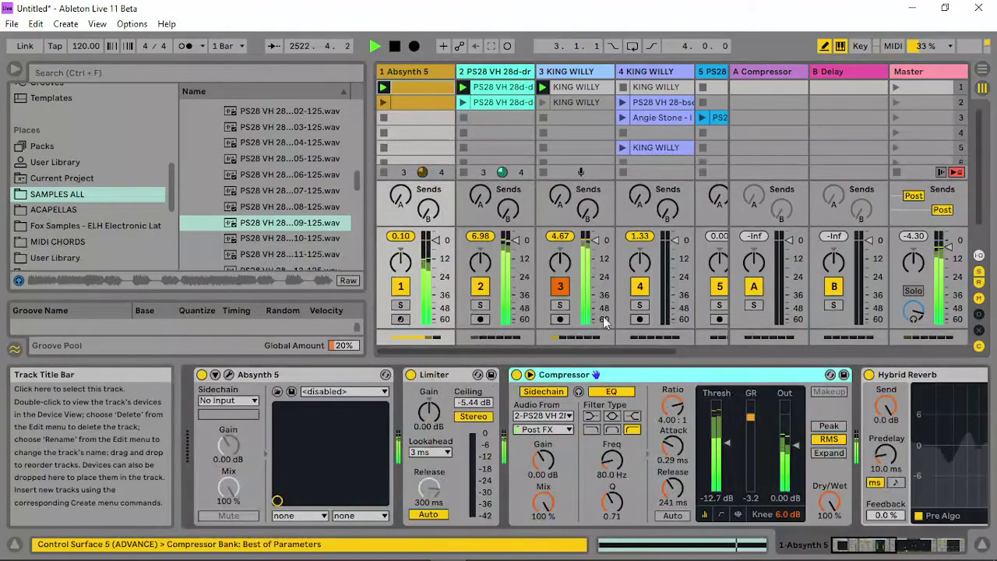
left_click(229, 375)
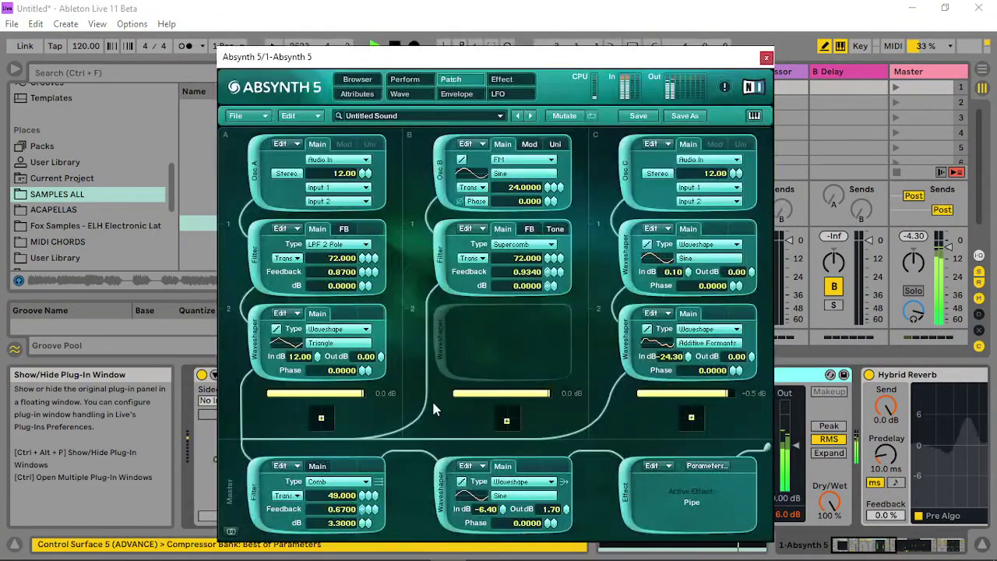
left_click_drag(502, 509, 512, 479)
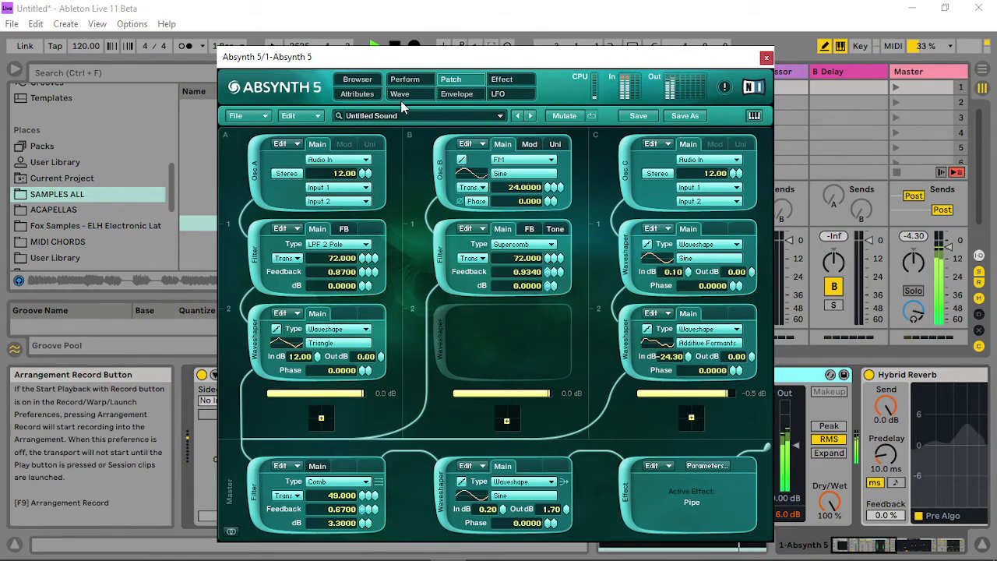
- Set Absynth's audio modulation group A source to -18.00 dB gain, 38.00 attack and 58.00 decay
left_click(403, 81)
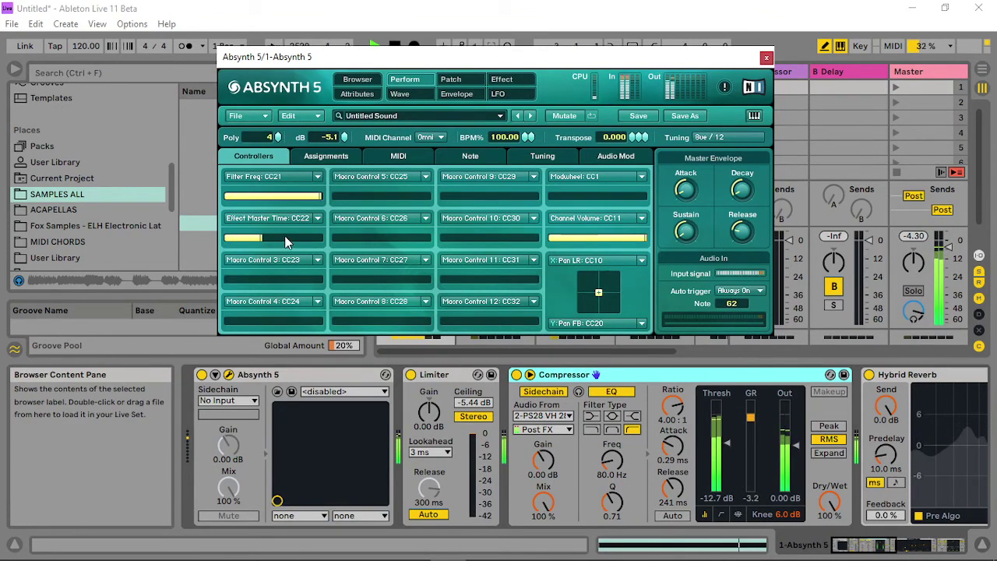
left_click(614, 162)
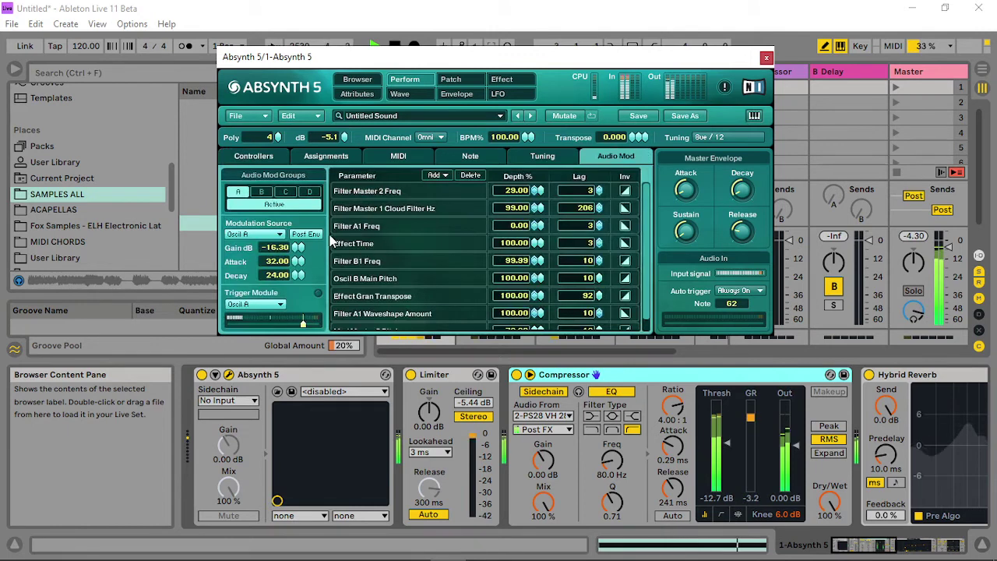
left_click_drag(297, 248, 298, 179)
left_click_drag(293, 121, 296, 243)
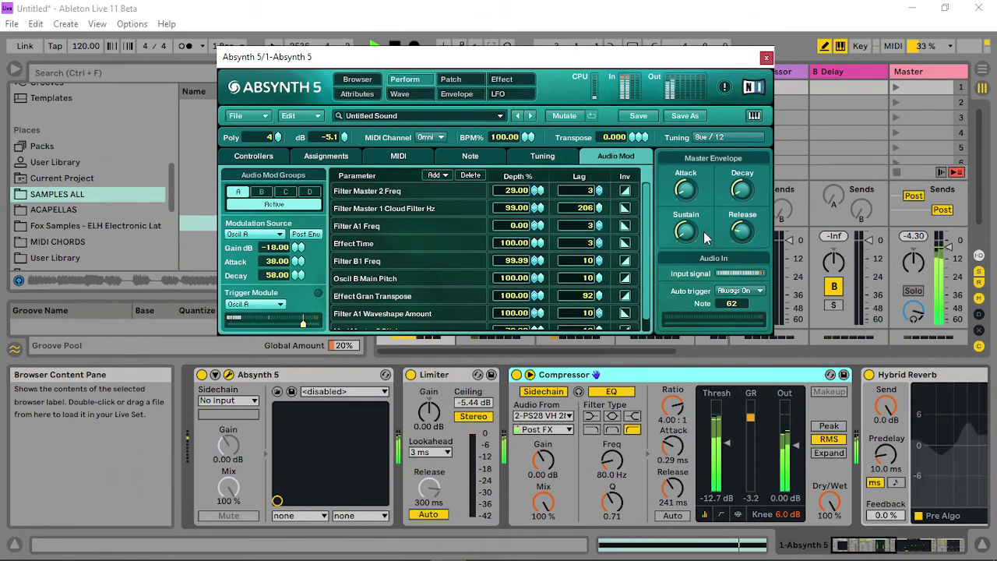
- Replace the master waveshaper with a Comb filter and assign its feedback to Audio Mod A
left_click(450, 78)
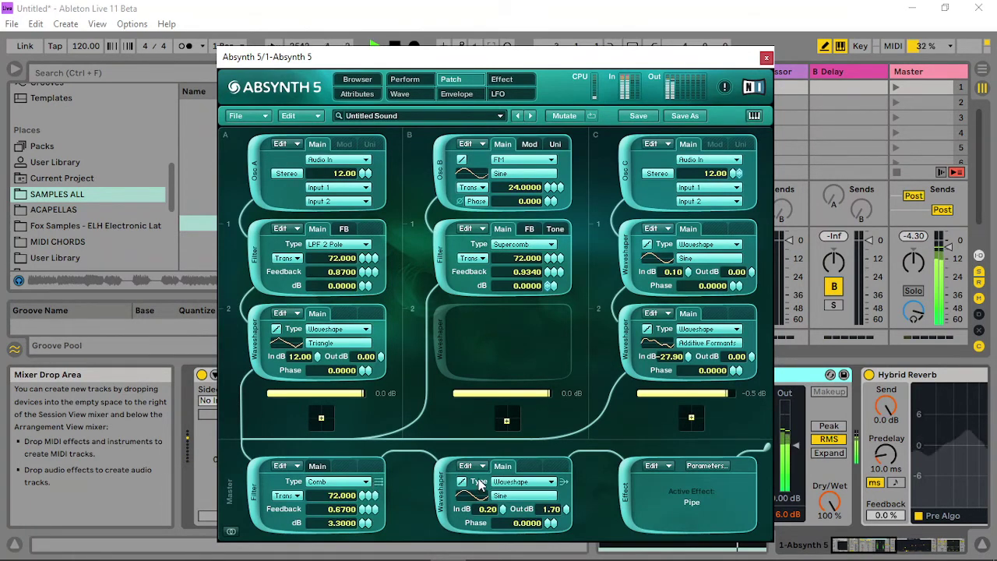
left_click(520, 482)
left_click(518, 484)
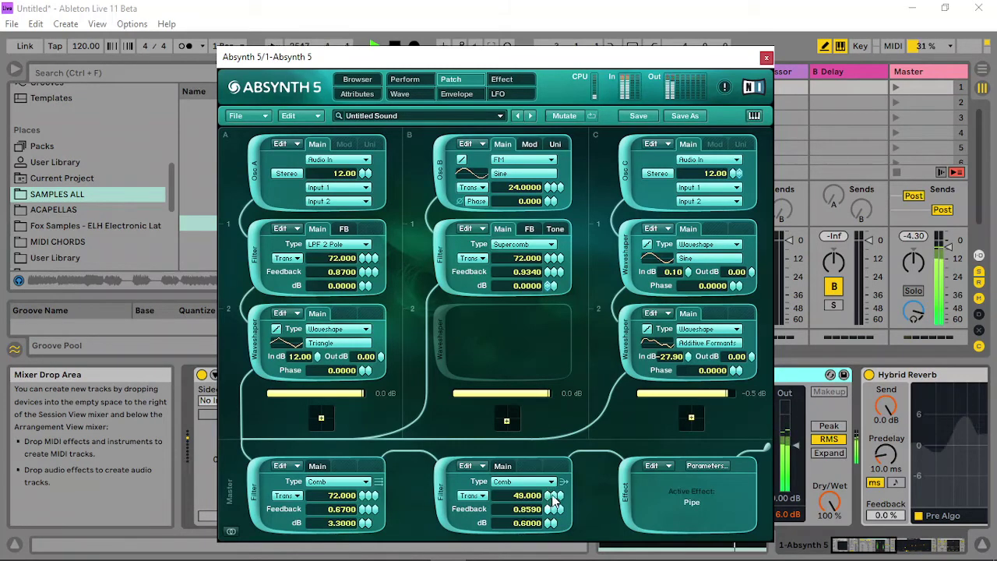
right_click(549, 509)
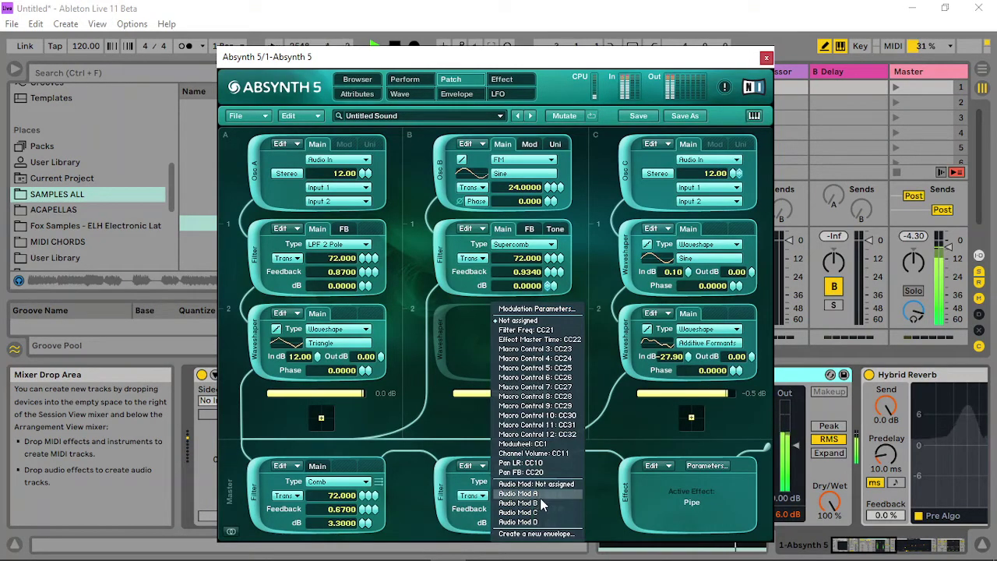
left_click(540, 498)
- Set audio modulation group A's source to 2.80 dB gain, 0.00 attack and 28.00 decay, and close the Absynth 5 editor
left_click(409, 80)
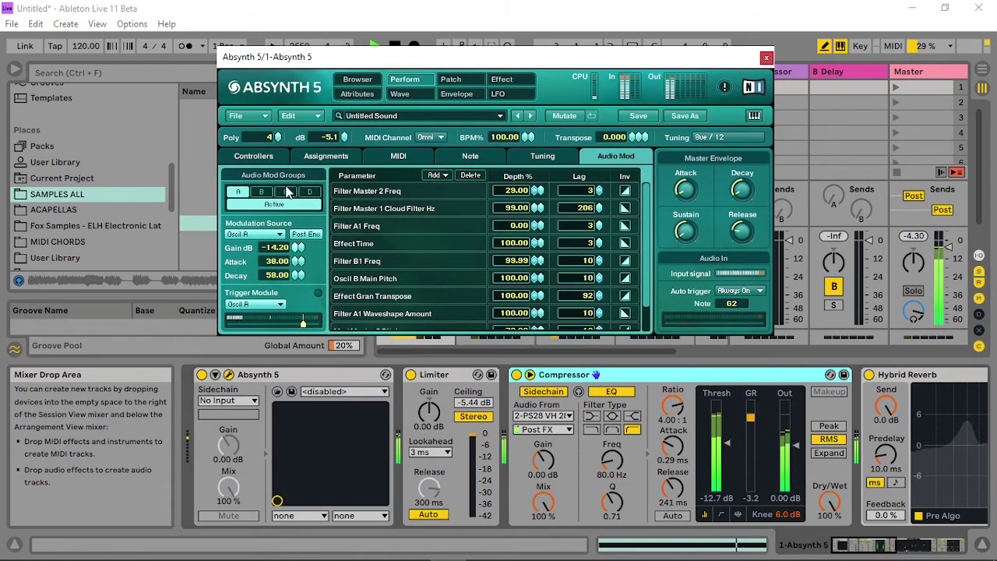
left_click_drag(286, 186, 285, 177)
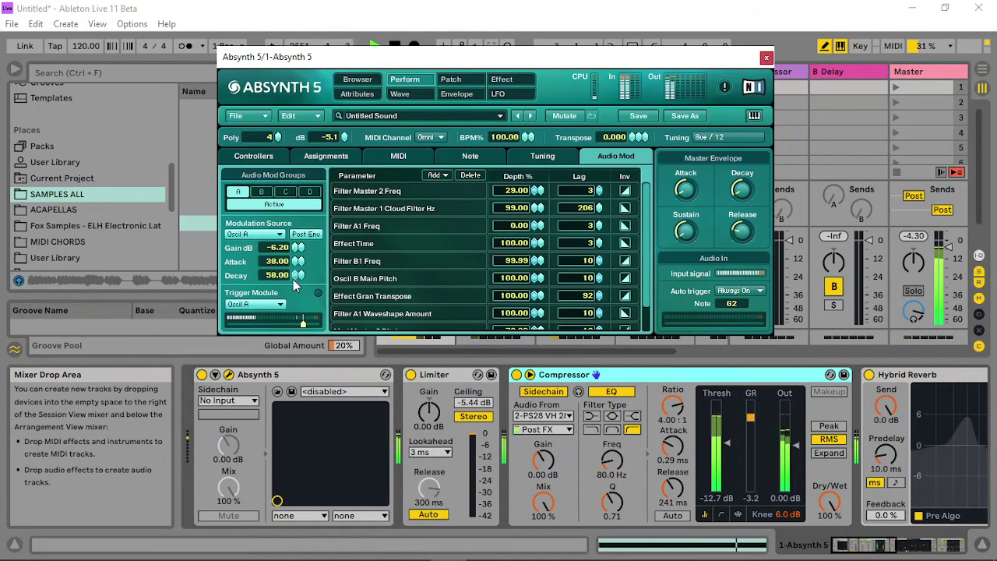
left_click_drag(295, 285, 302, 159)
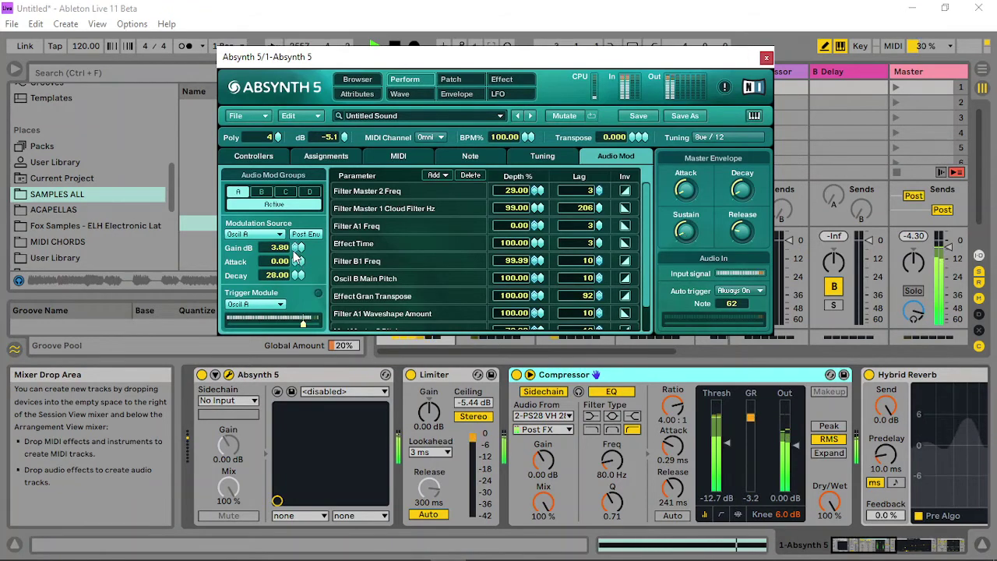
mouse_move(295, 249)
left_mouse_down()
mouse_move(289, 218)
mouse_move(299, 261)
left_mouse_up()
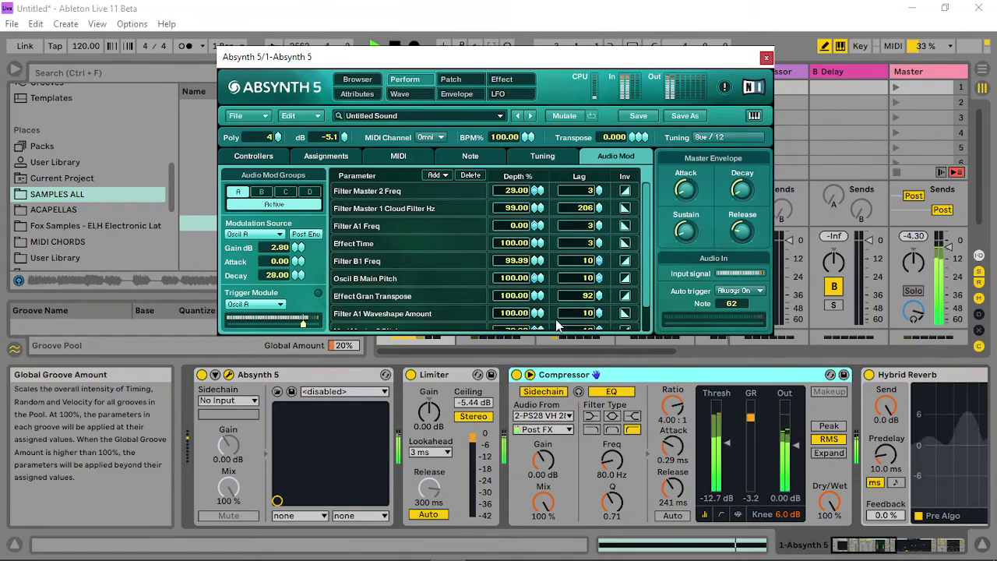
left_click(767, 57)
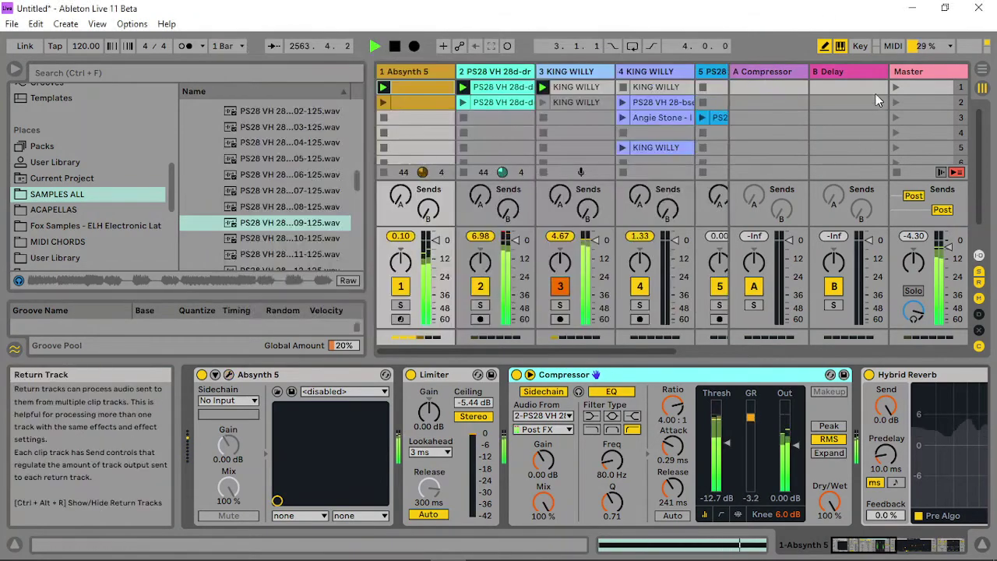
- Relaunch scene 1 and view the Auto Filter frequency envelope of track 3's first KING WILLY clip
left_click(895, 86)
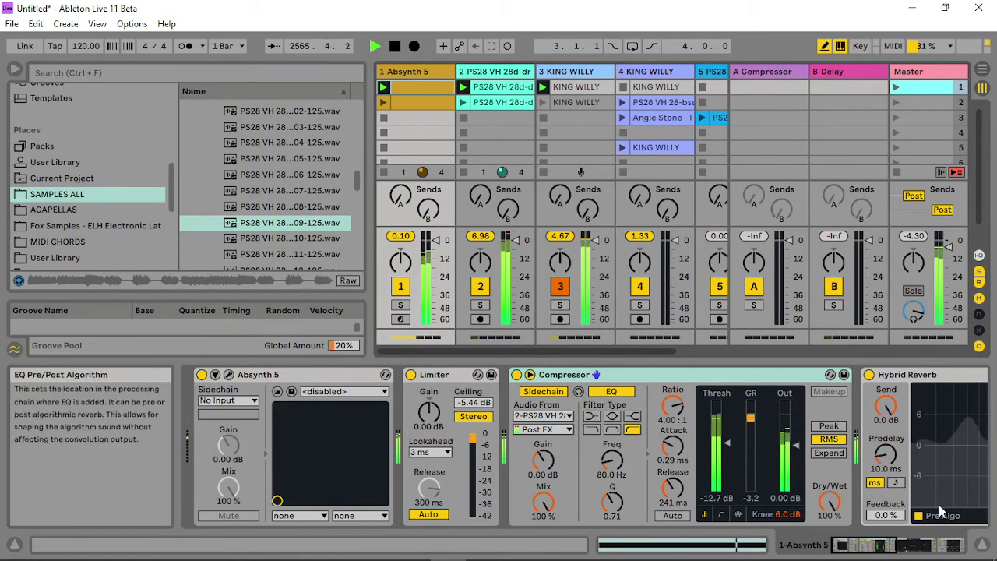
left_click(982, 545)
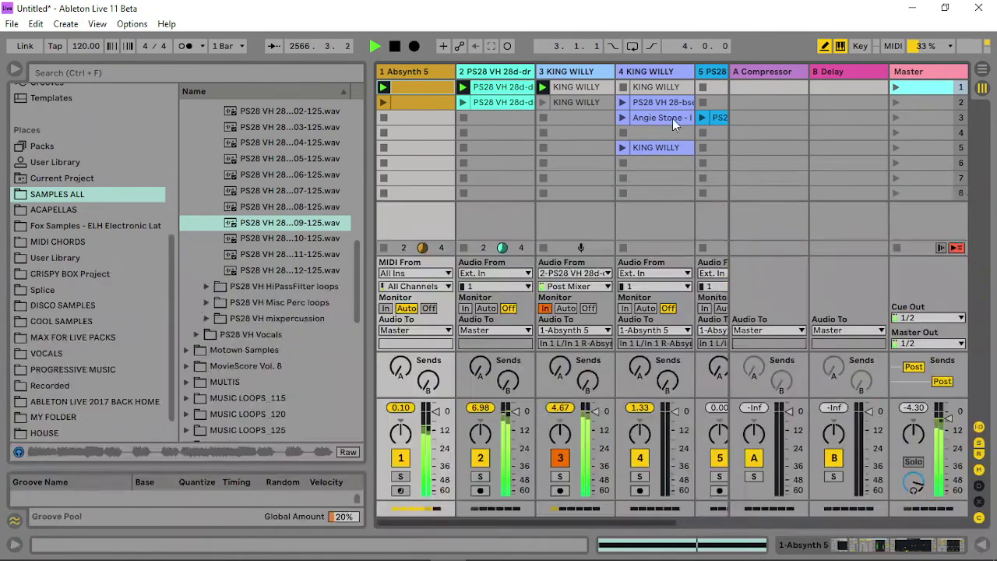
double_click(598, 88)
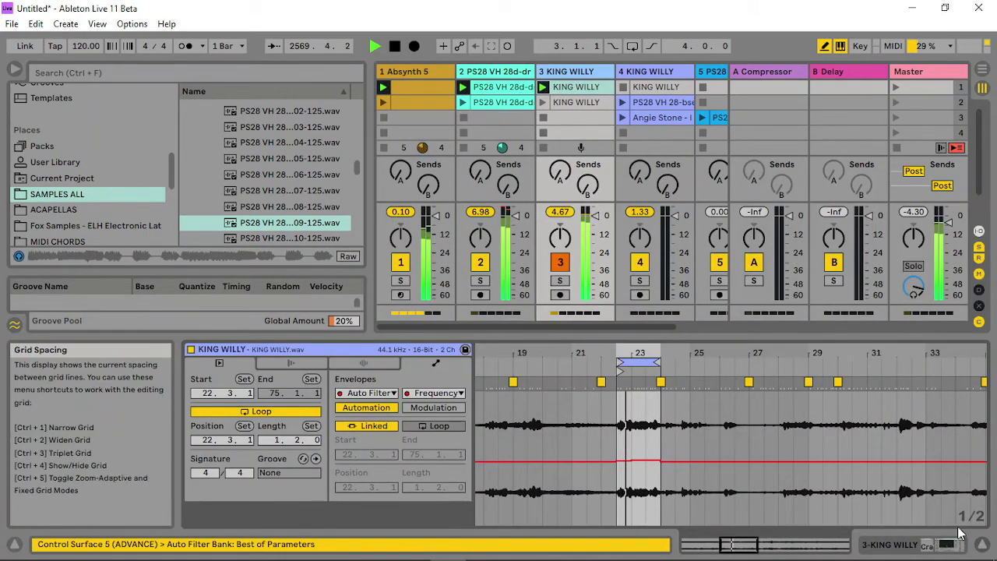
- Hide the clip details and launch scene 2 with track 4's PS28 VH 28-bse clip
left_click(982, 544)
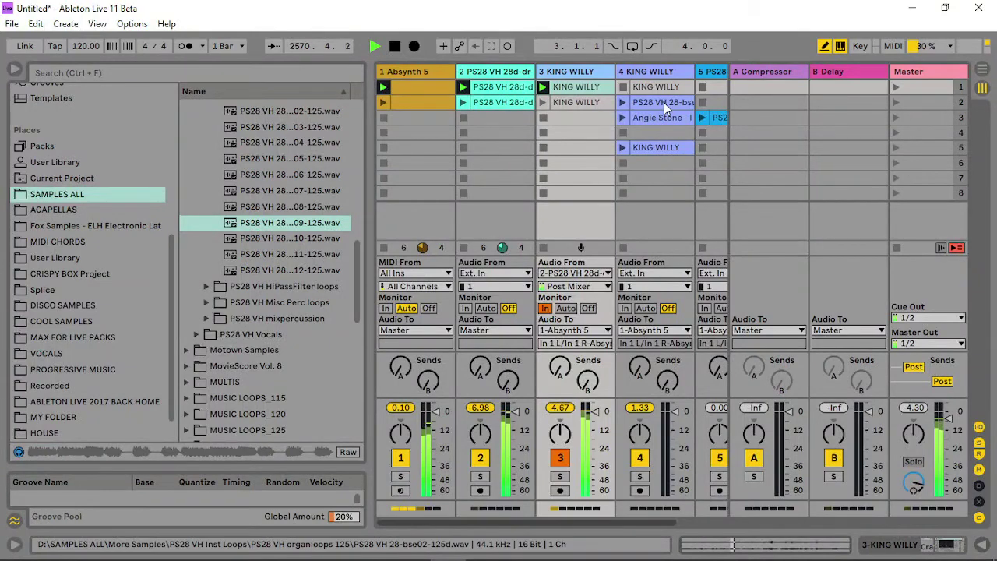
left_click(662, 102)
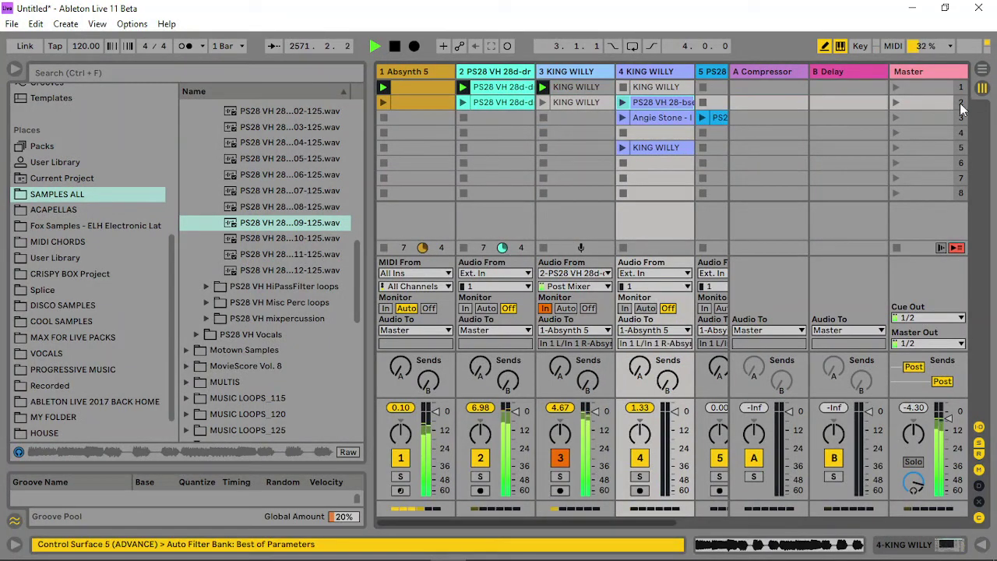
left_click(896, 102)
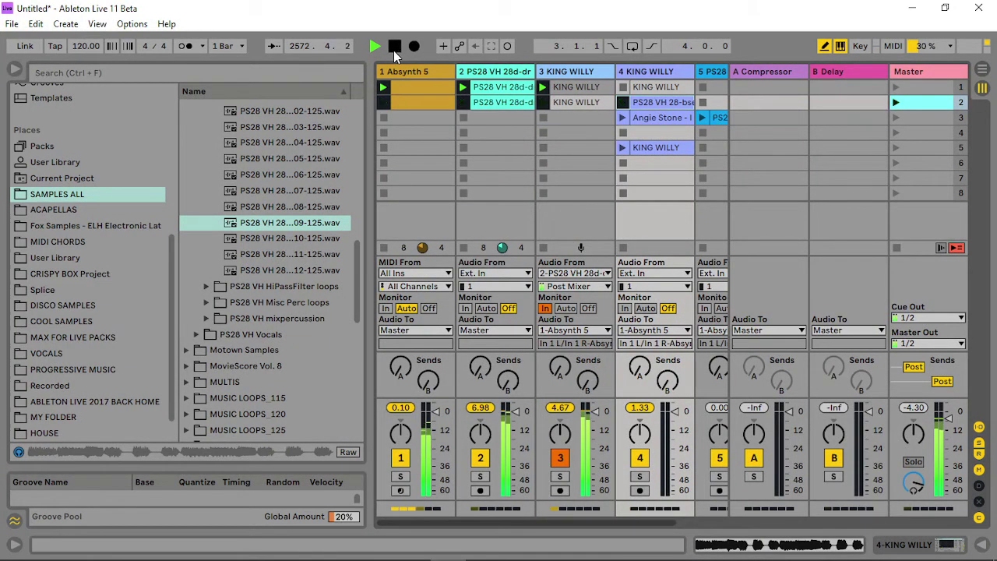
- Set Absynth's second master comb filter to a transpose of 72.000 and a level of 3.3000 dB, and relaunch scene 1
double_click(410, 69)
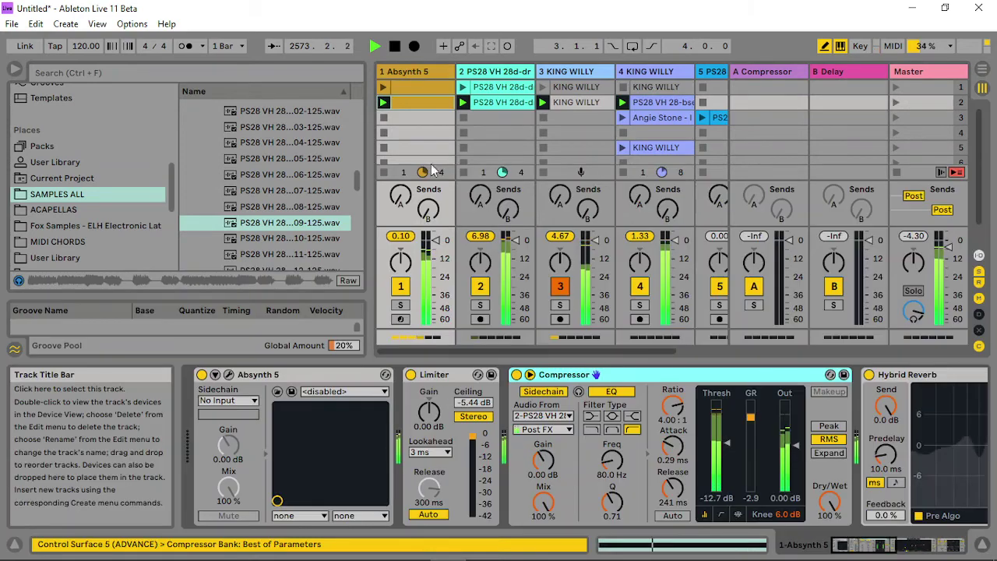
left_click(227, 376)
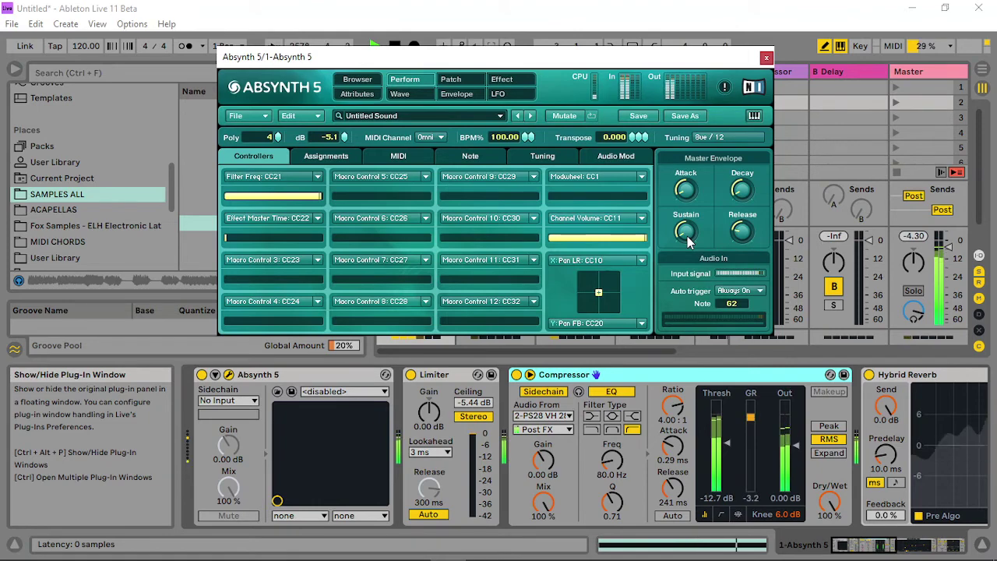
left_click(450, 78)
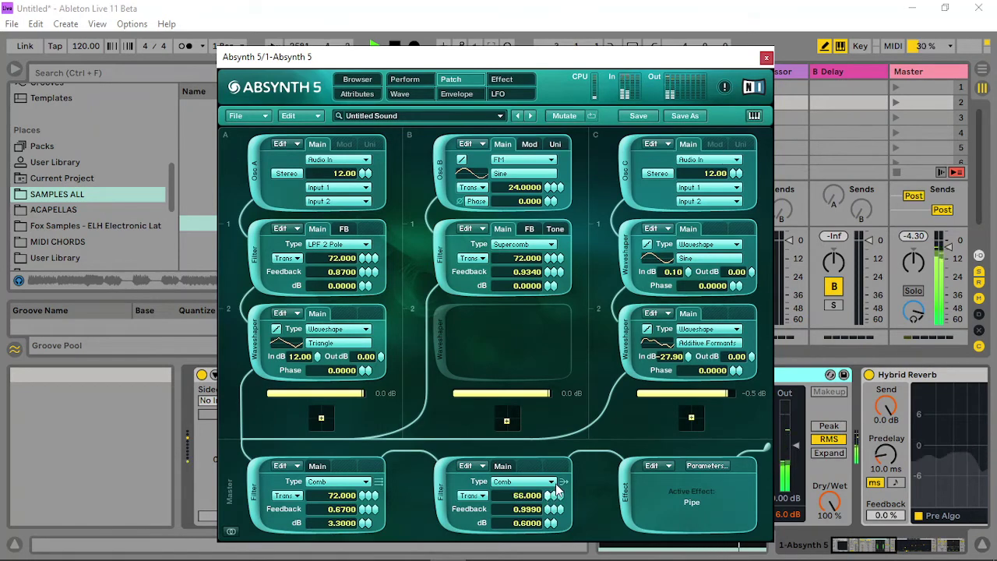
left_click_drag(557, 485, 565, 480)
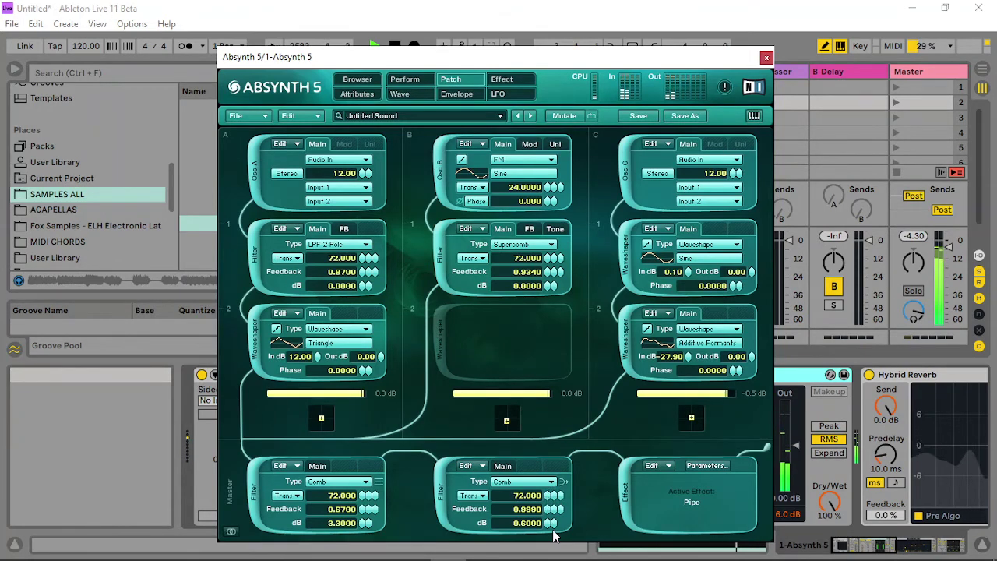
left_click_drag(547, 524, 550, 496)
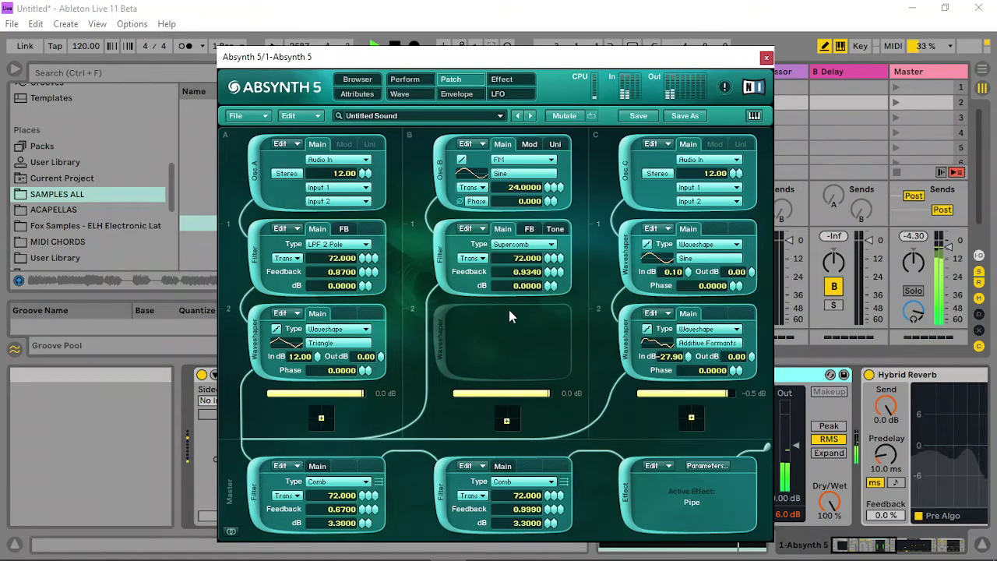
left_click(900, 87)
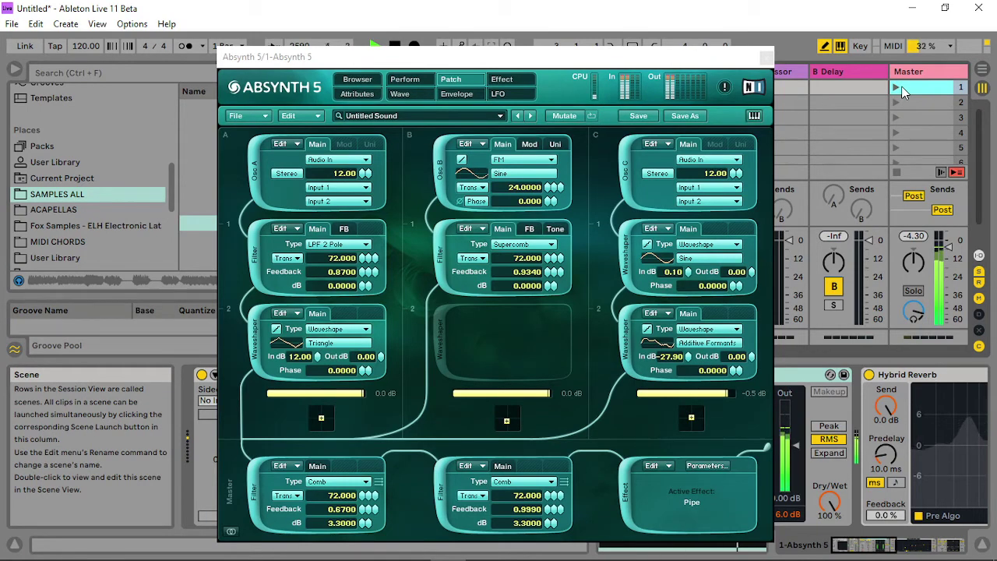
left_click(767, 58)
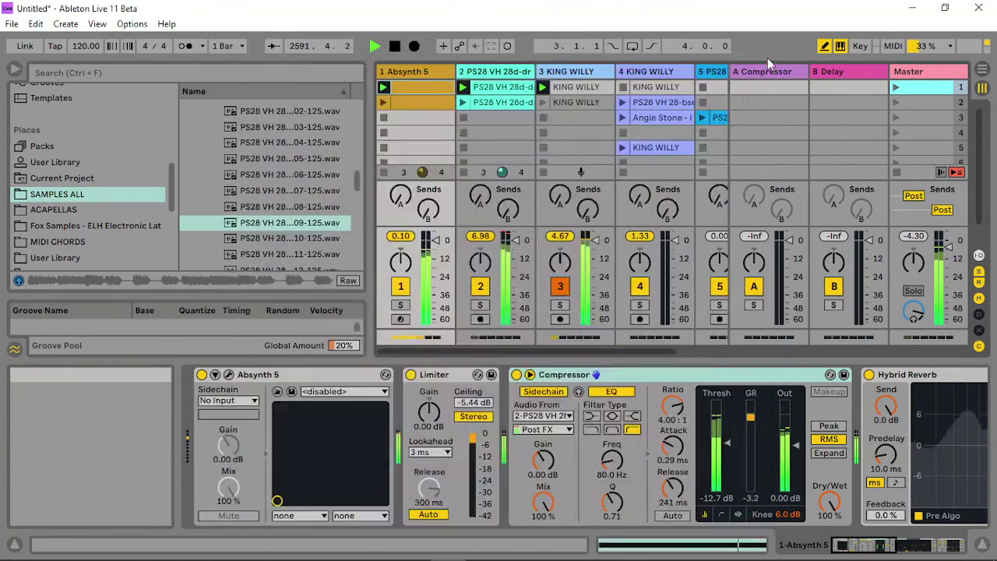
- Trigger track 5's PS28 VH 28b conga clip, and switch playback through scene 1 to scene 2
left_click(701, 120)
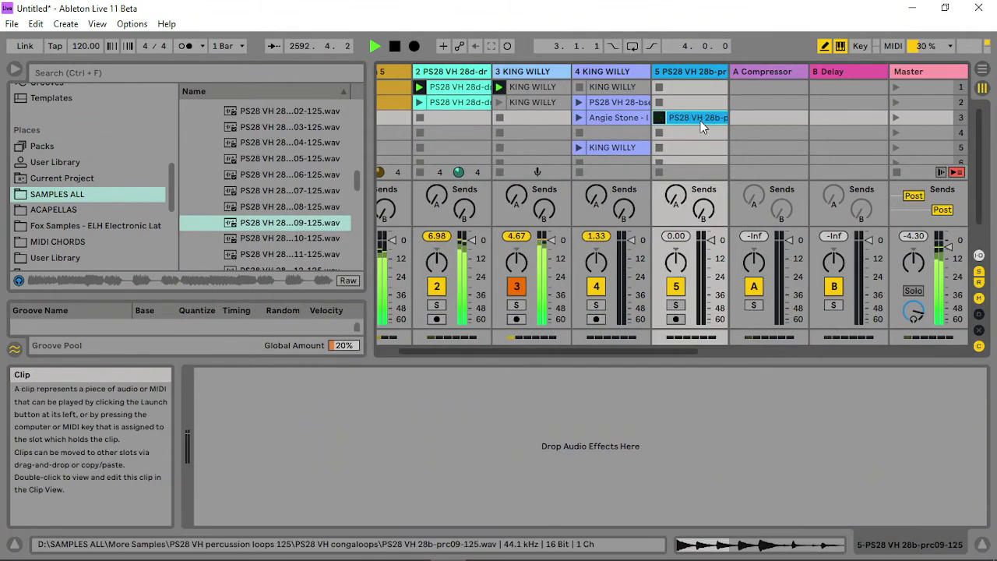
left_click(894, 87)
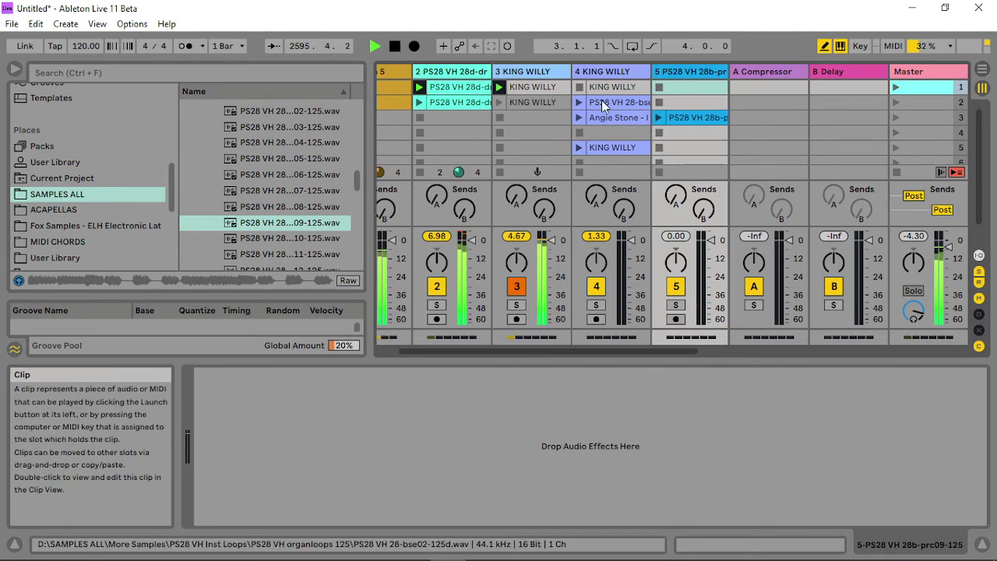
left_click(581, 103)
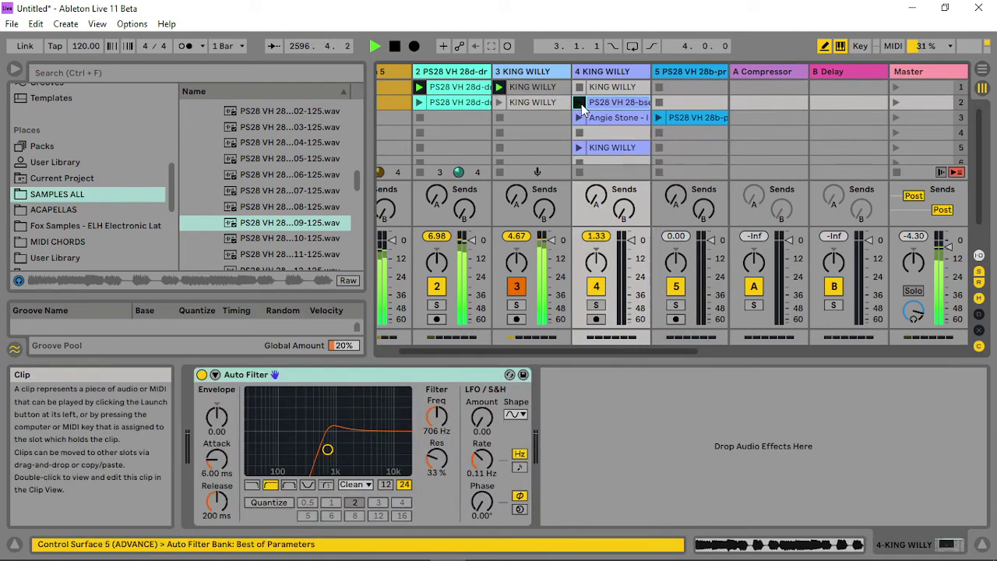
left_click(899, 103)
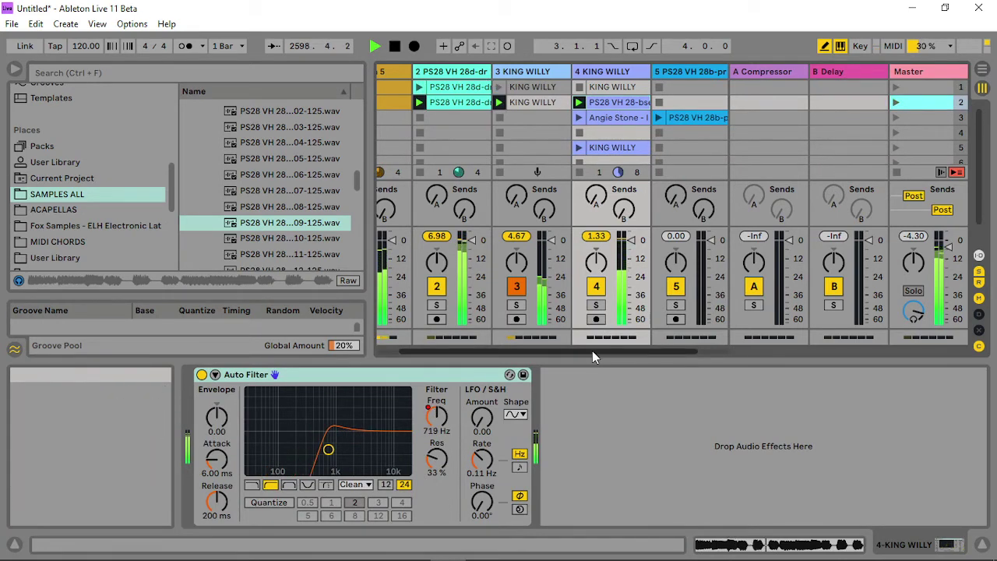
- In track 1's Absynth 5, set channel C's waveshaper inputs to 12.00 dB for Sine and -17.80 dB for Additive Formants
scroll(592, 351, "left", 2)
left_click(399, 76)
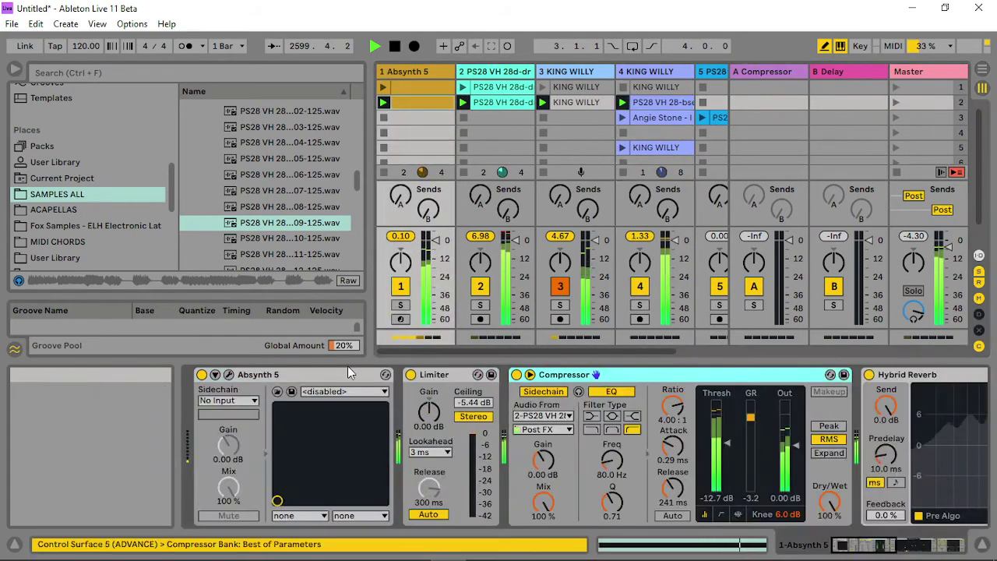
left_click(215, 374)
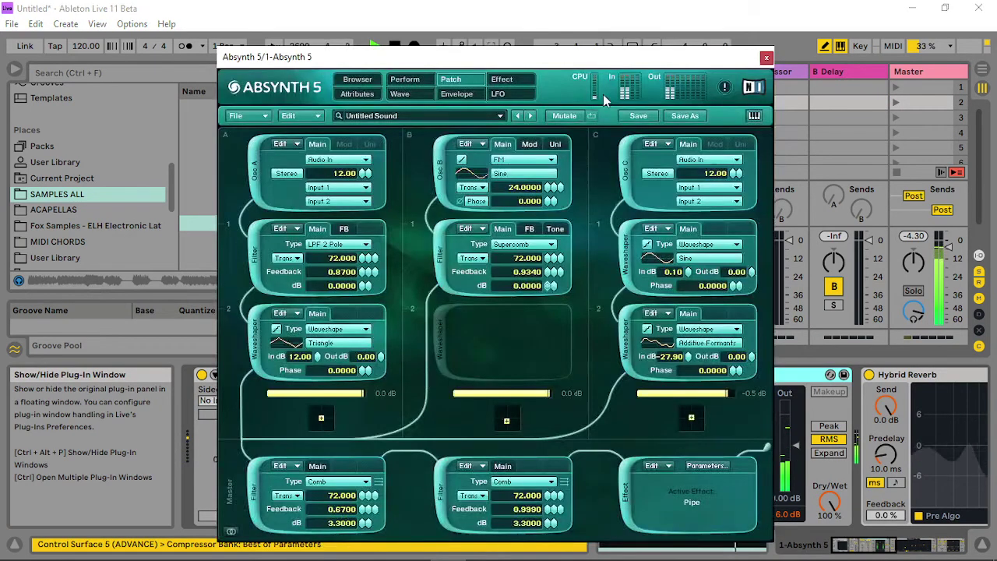
left_click_drag(687, 271, 709, 195)
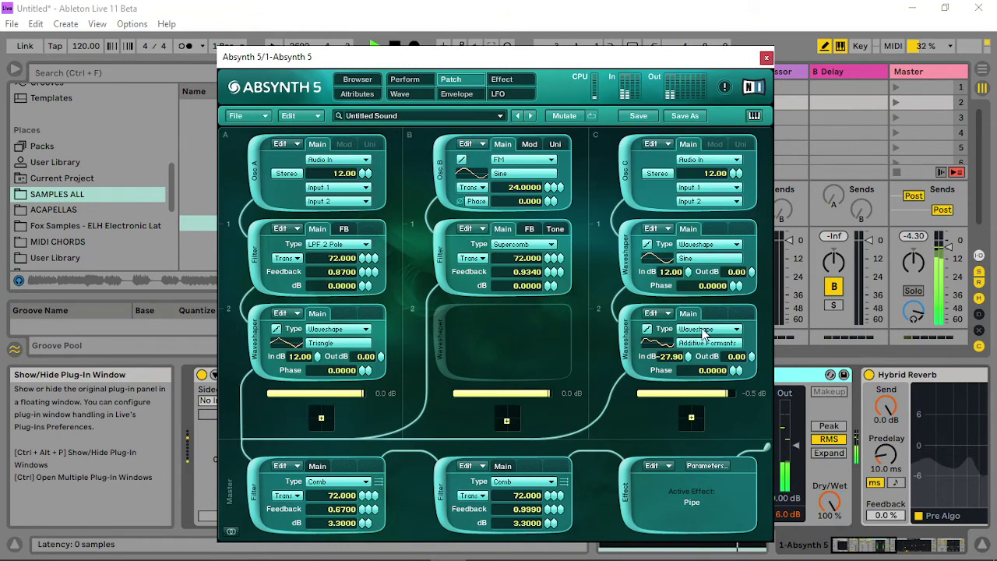
left_click_drag(690, 356, 695, 278)
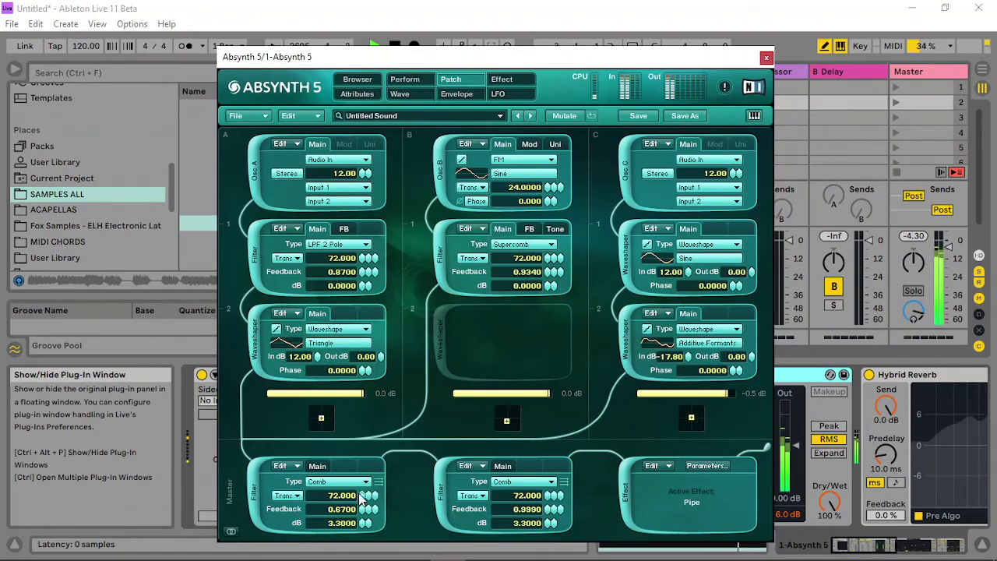
- Set the first master comb filter's transpose to 24.000 and raise the Effect Master Time controller slightly
left_click_drag(359, 499, 373, 533)
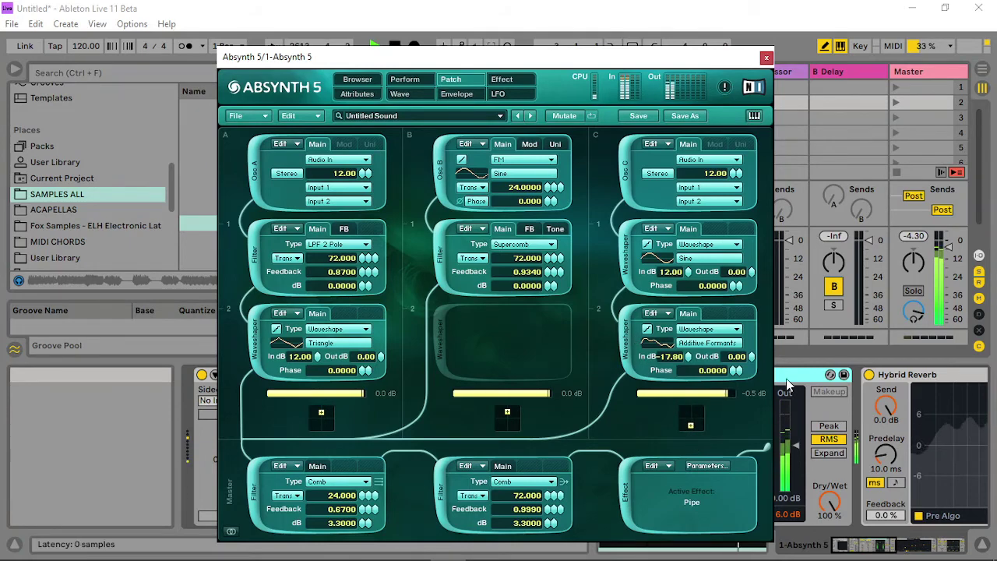
left_click(404, 79)
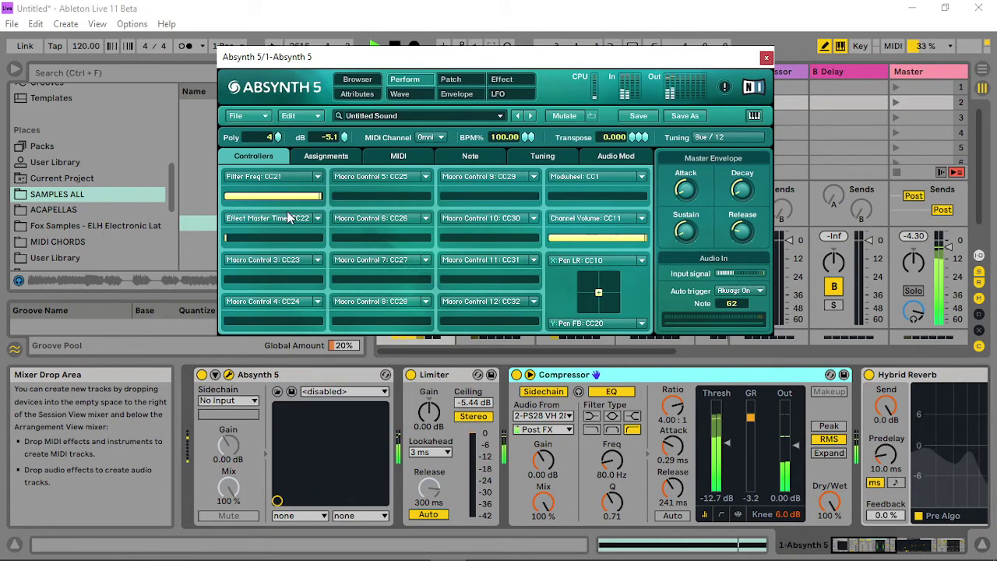
left_click(258, 238)
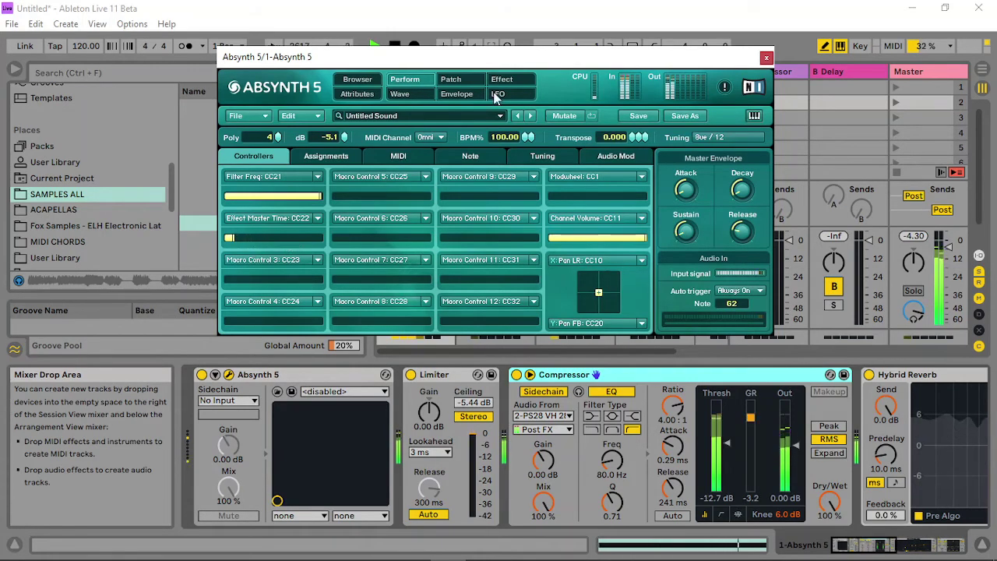
- Set audio modulation group A's gain to -18.00 dB and the second master comb filter's transpose to 24.000
left_click(616, 156)
left_click_drag(301, 255, 308, 210)
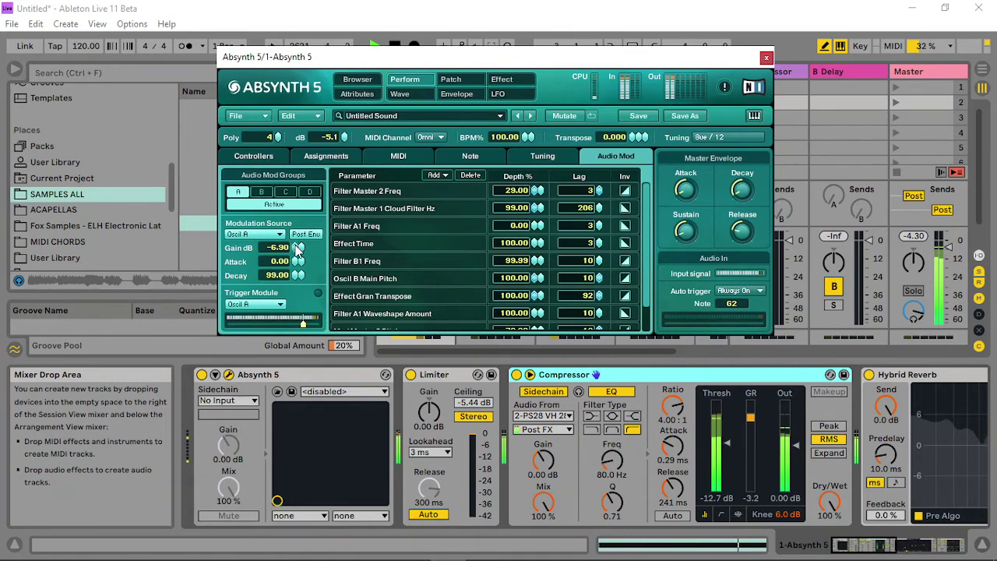
left_click_drag(298, 248, 294, 344)
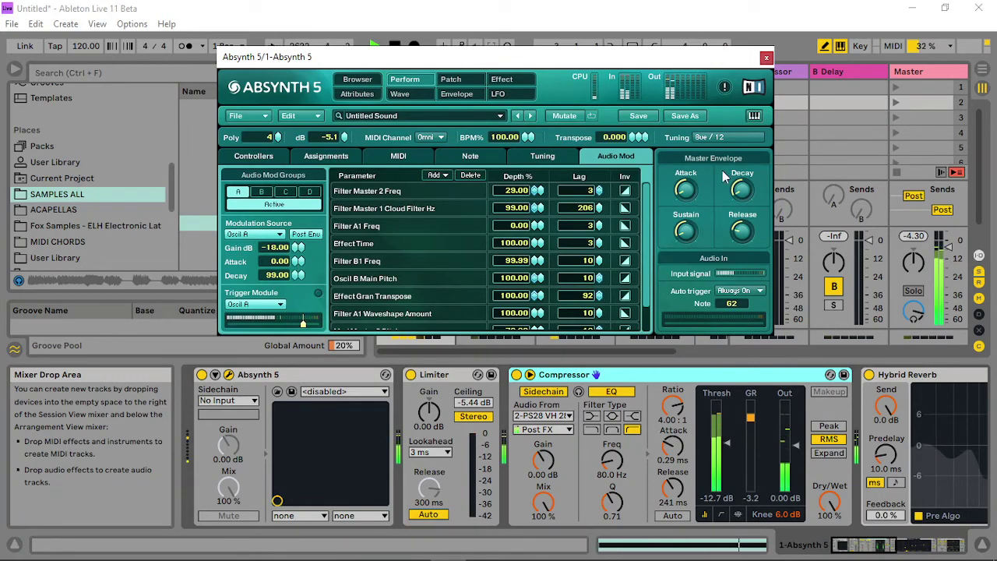
left_click(457, 82)
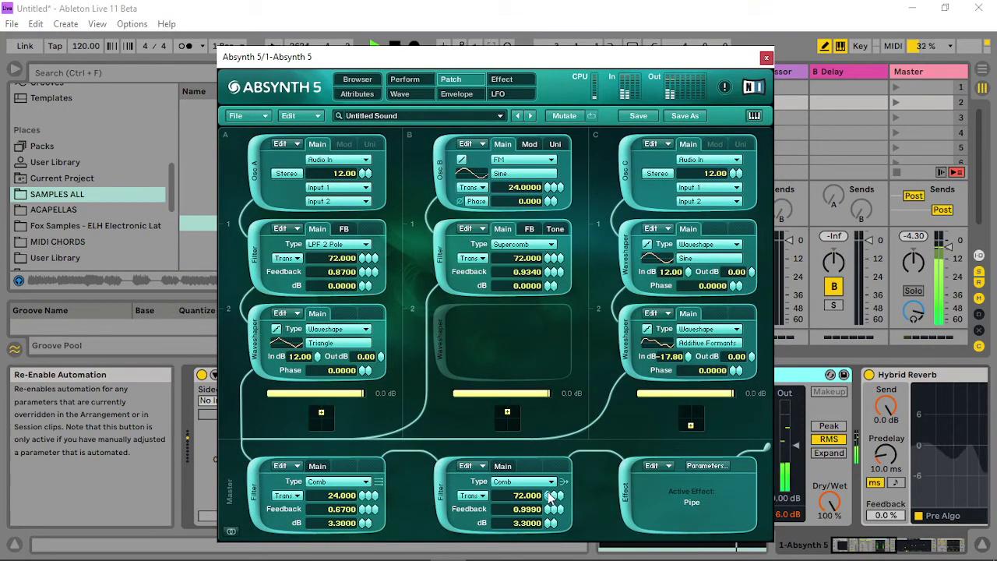
left_click_drag(544, 502, 524, 510)
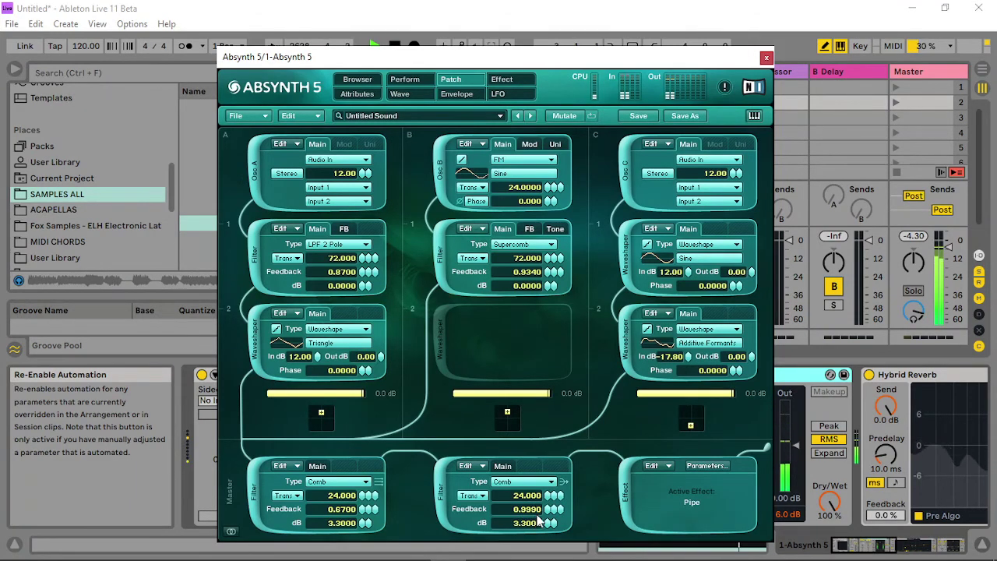
- Raise audio modulation group A's gain to -8.90 dB
left_click(405, 79)
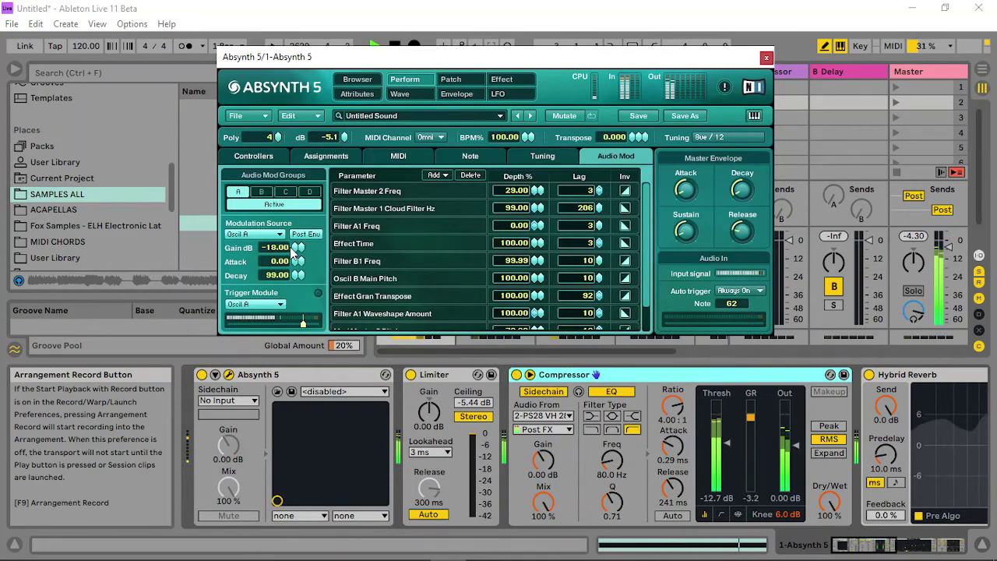
left_click_drag(294, 244, 313, 222)
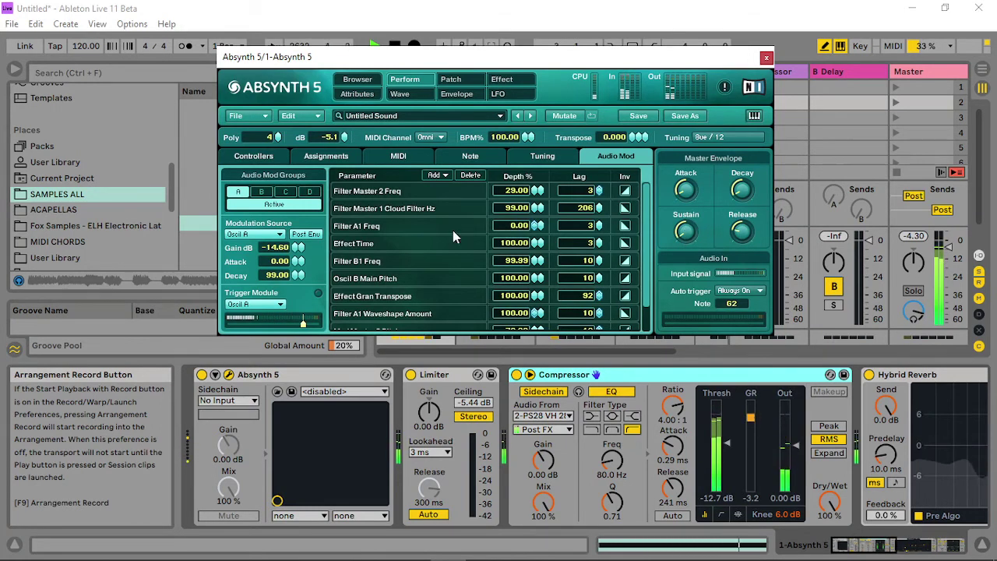
mouse_move(297, 251)
left_mouse_down()
mouse_move(325, 14)
mouse_move(327, 231)
mouse_move(311, 253)
left_mouse_up()
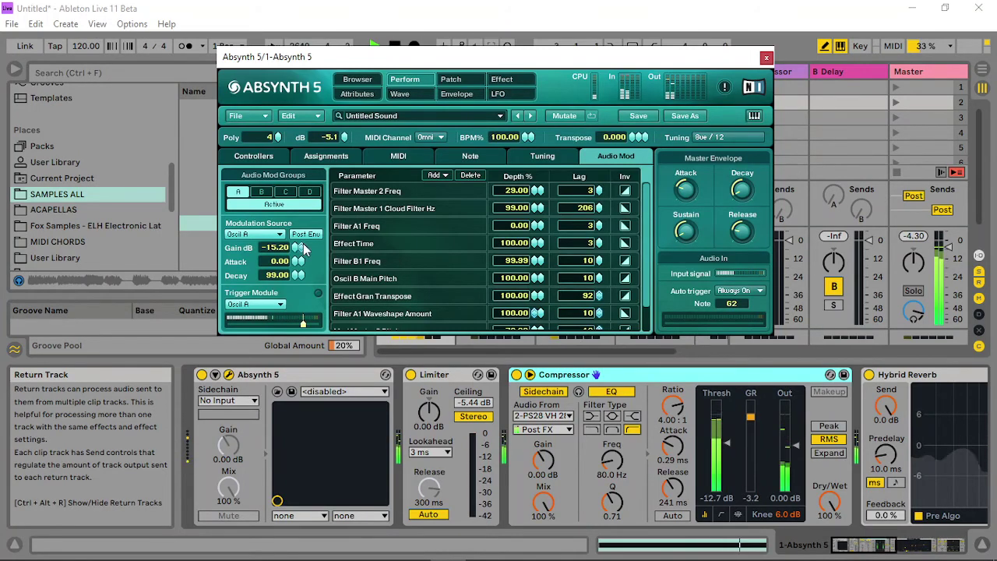
left_click_drag(298, 248, 294, 298)
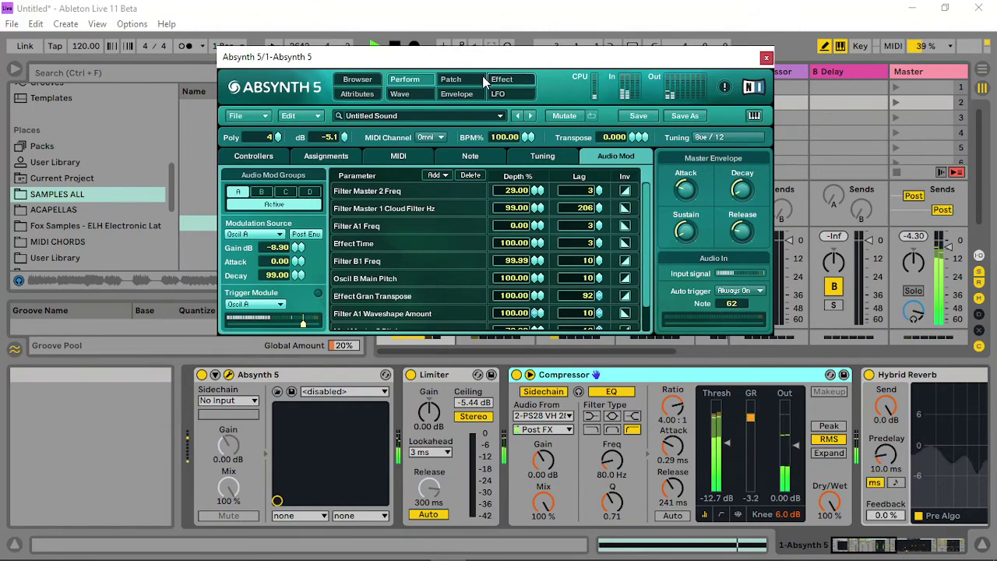
- Set the second master comb filter's transpose to 61.000 and raise the first master comb filter's transpose
left_click(452, 79)
left_click_drag(550, 495, 565, 476)
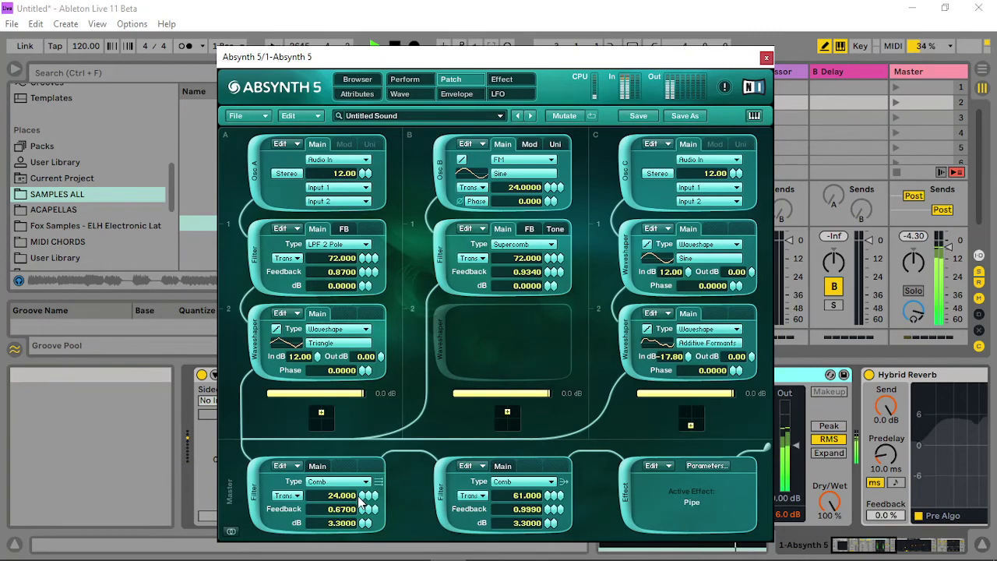
left_click_drag(363, 496, 366, 395)
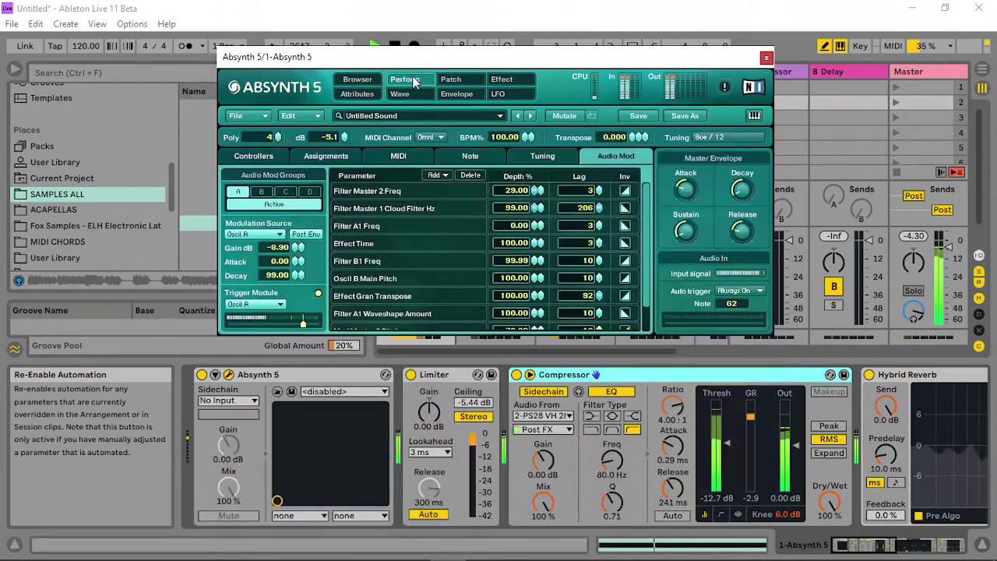
- Set audio modulation group A's gain to -18.00 dB and its attack to 76.00
left_click(405, 78)
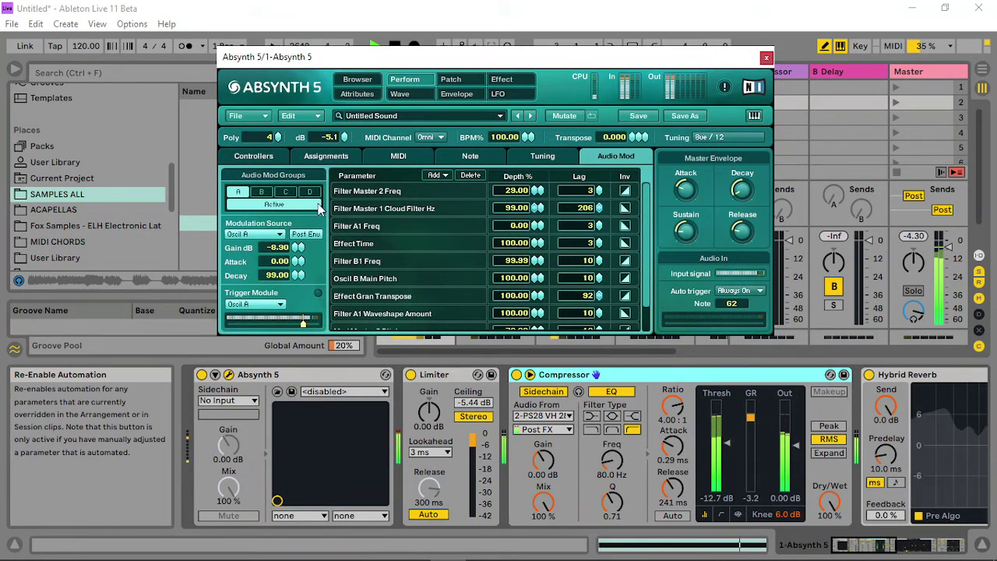
left_click_drag(279, 247, 285, 344)
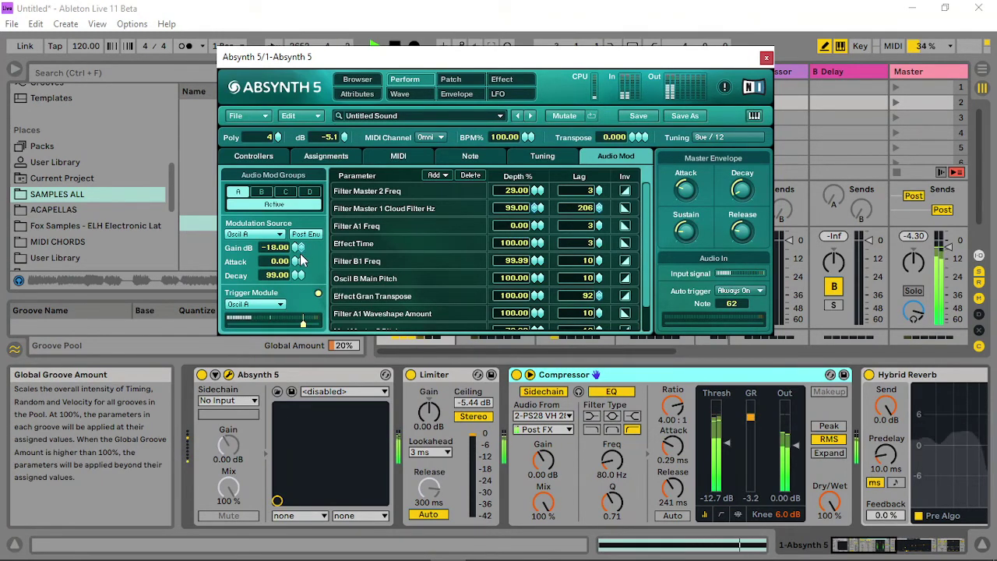
left_click_drag(294, 261, 325, 85)
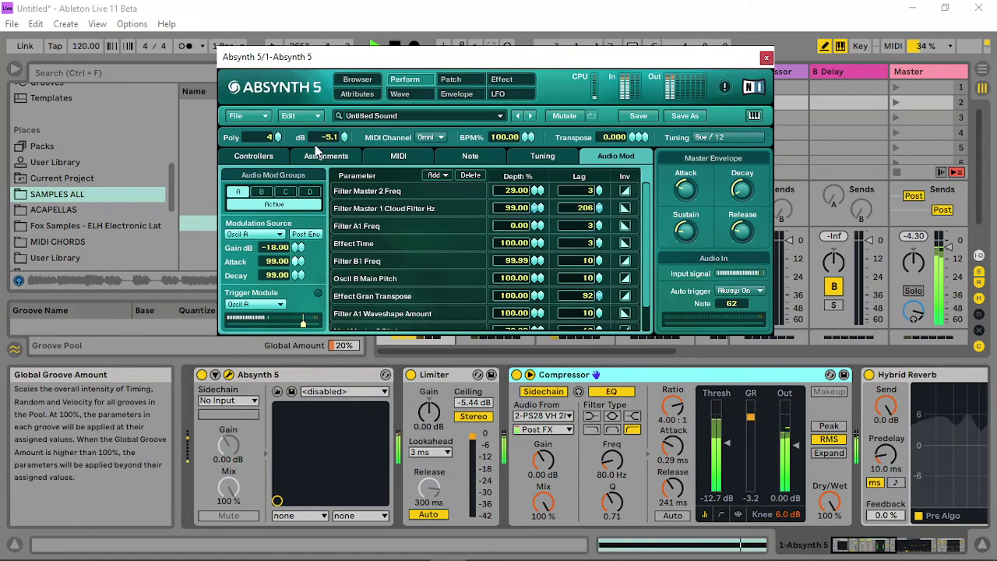
left_click_drag(315, 145, 303, 208)
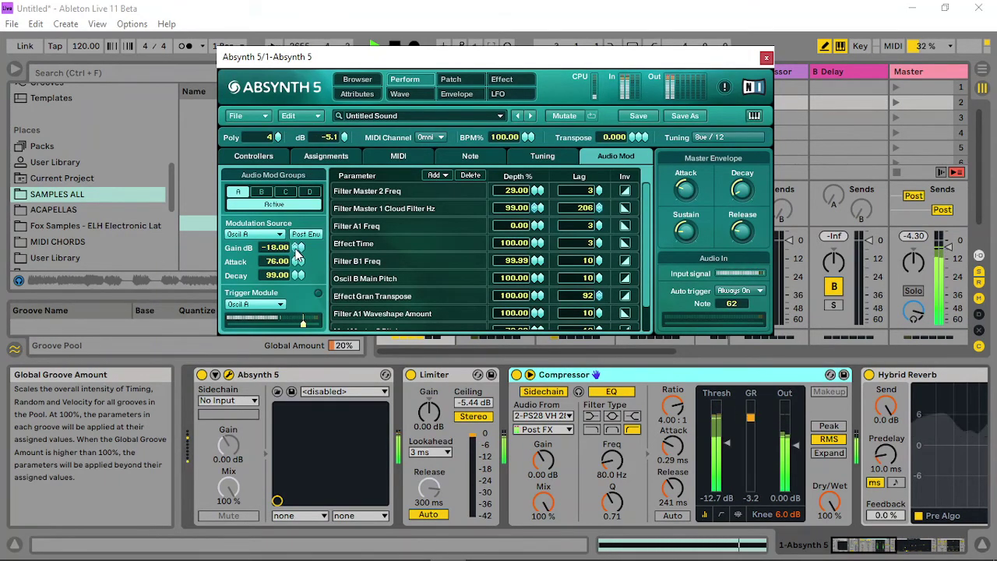
left_click_drag(297, 252, 305, 300)
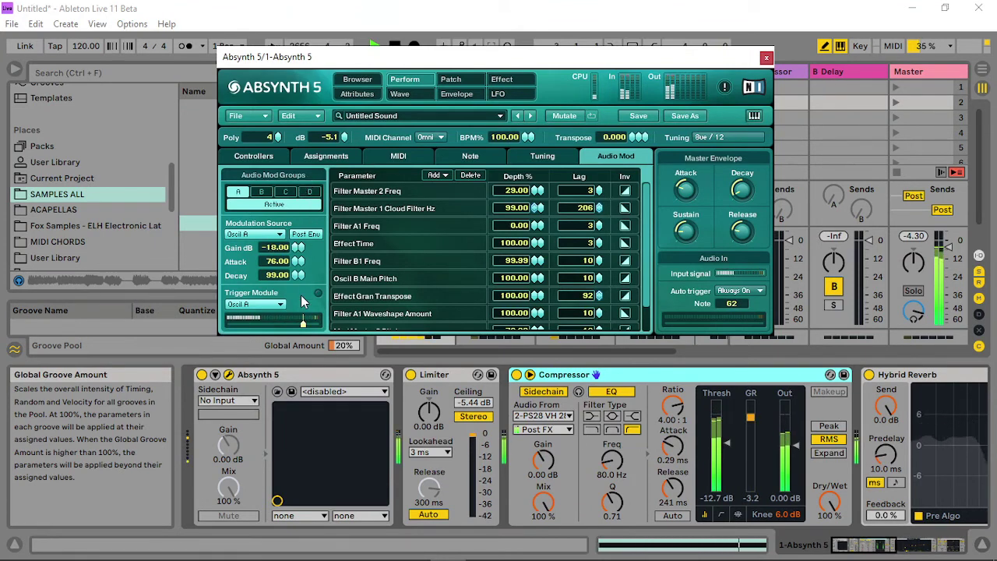
- Reduce modulation depths to 0.00% for Effect Time, 35.99% for Filter B1 Freq, 26.00% for Oscil B Main Pitch, 3.00% for Effect Gran Transpose and 10.00% for Filter A1 Waveshape Amount
left_click_drag(536, 244, 537, 266)
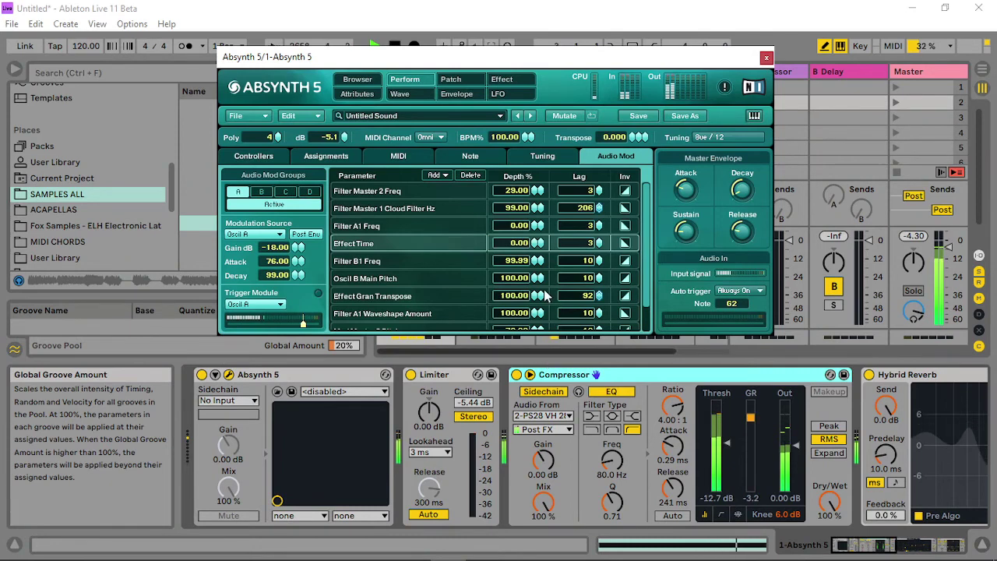
left_click_drag(537, 261, 542, 336)
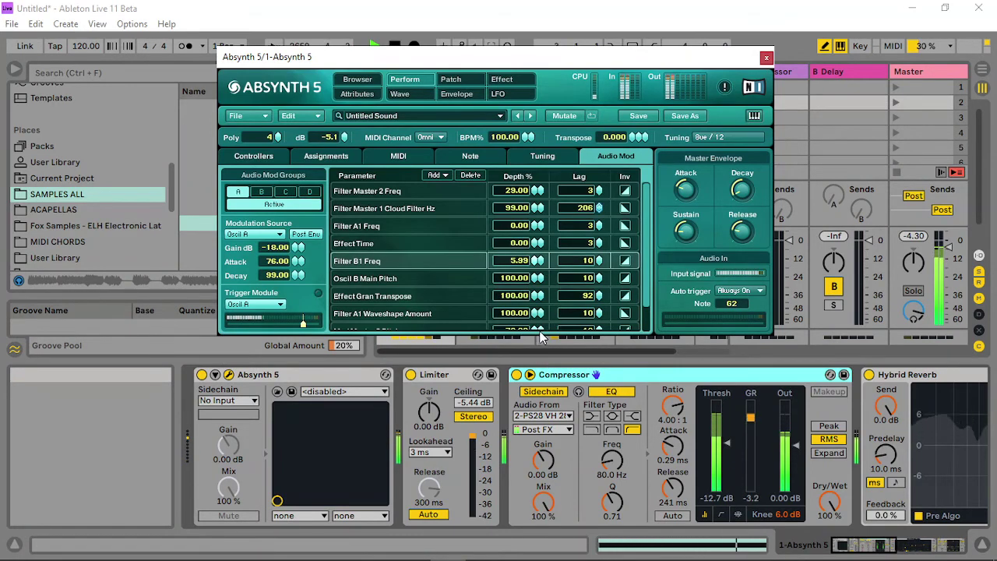
left_click_drag(543, 294, 535, 370)
left_click_drag(535, 314, 537, 383)
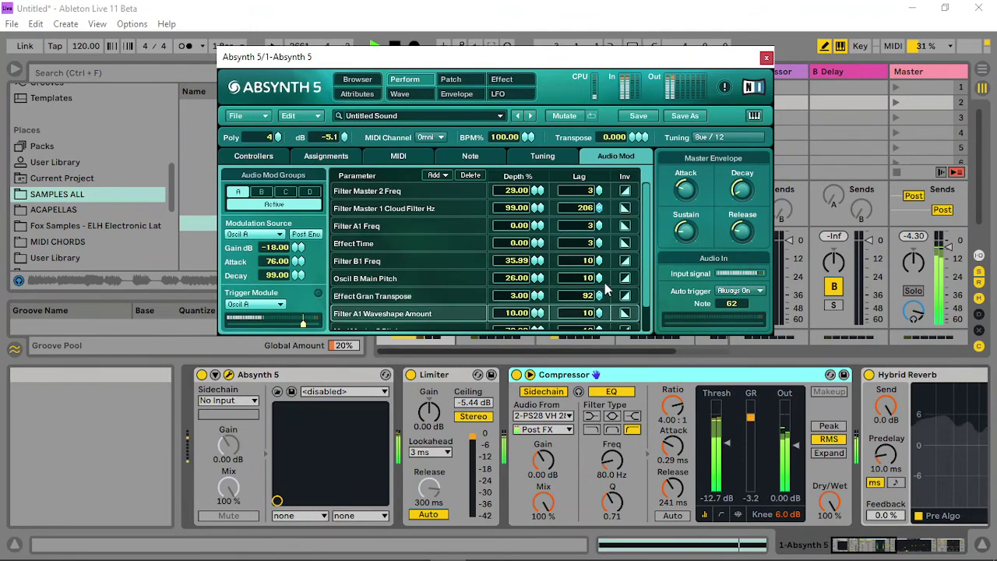
- Set Filter Master 2 Res to a depth of 12.00% and lag of 383, and Mod Master 2 Pitch's depth to 53.00%
left_click_drag(646, 296, 645, 323)
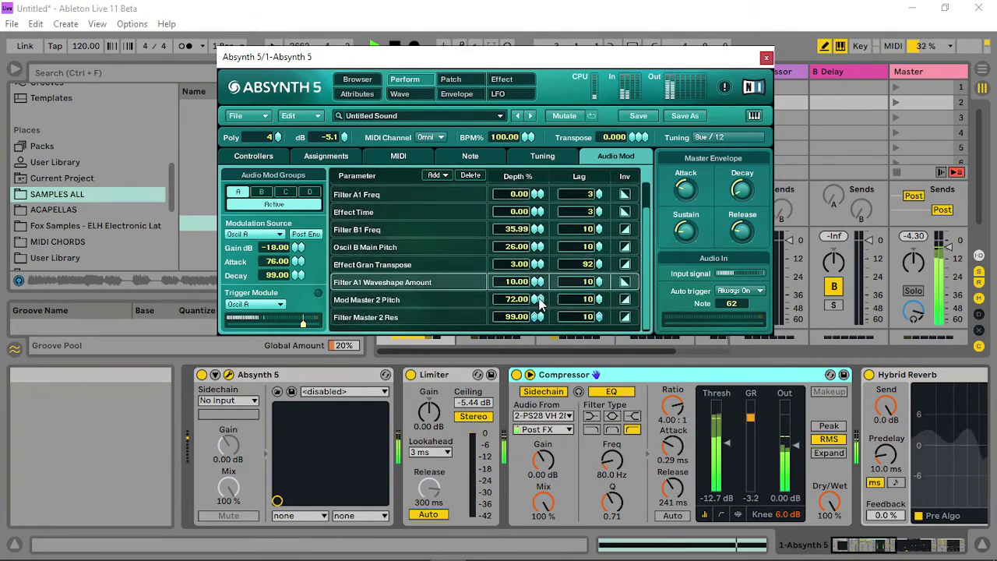
left_click_drag(535, 316, 549, 382)
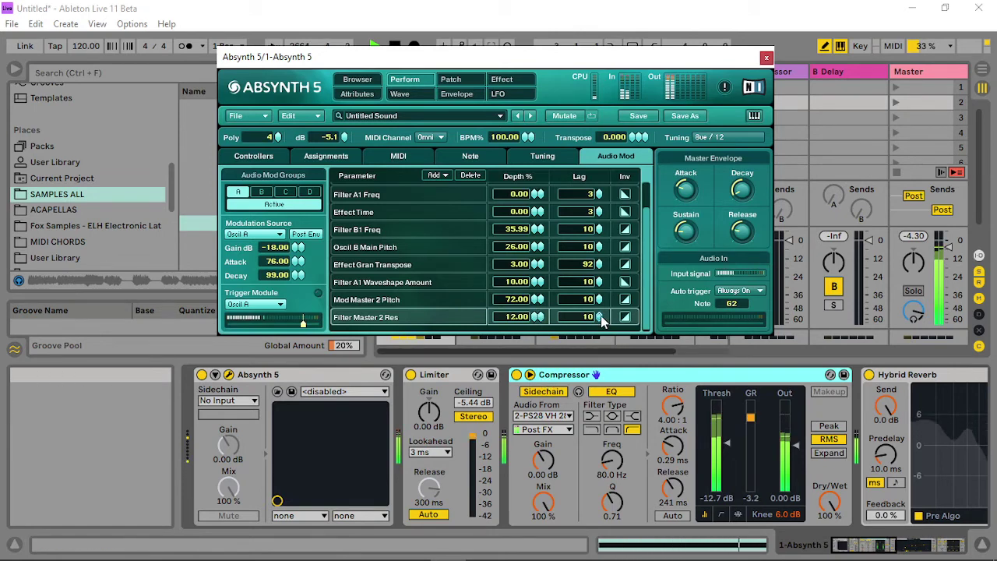
left_click_drag(598, 316, 613, 45)
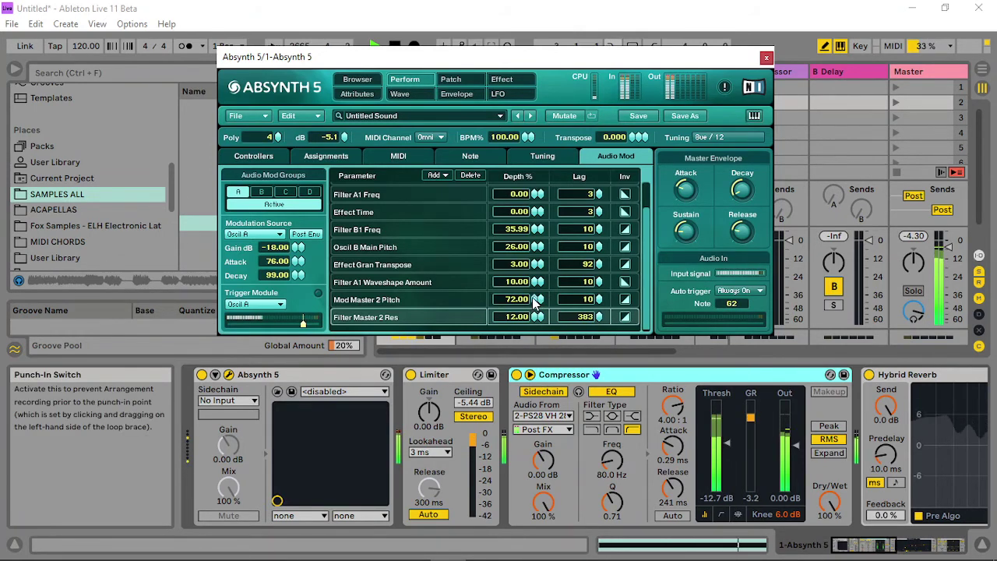
left_click_drag(536, 300, 530, 42)
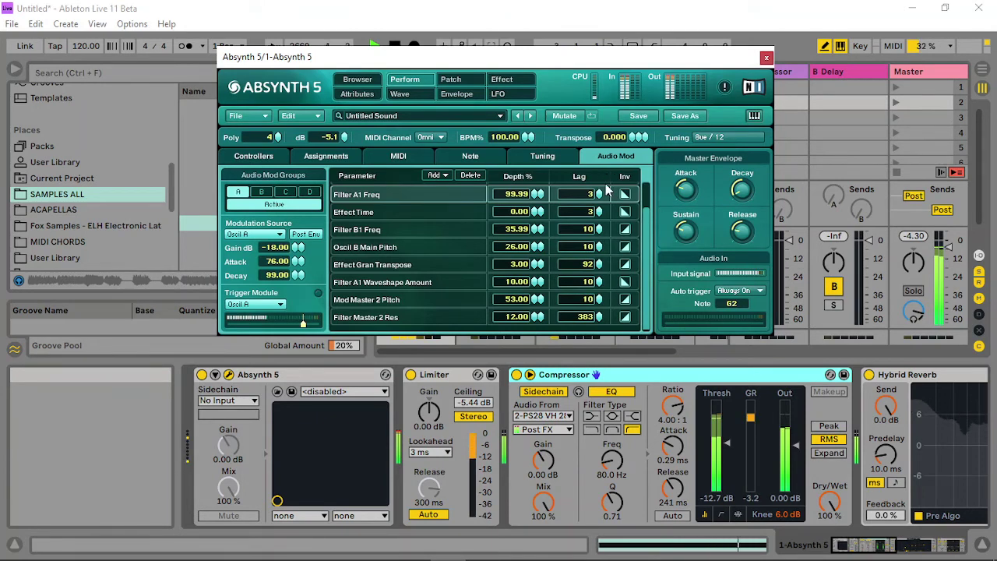
- Set Filter A1 Freq's modulation depth to 99.99% and lag to 3, and raise group A's gain to -12.50 dB
left_click_drag(599, 195, 597, 75)
left_click_drag(599, 194, 577, 272)
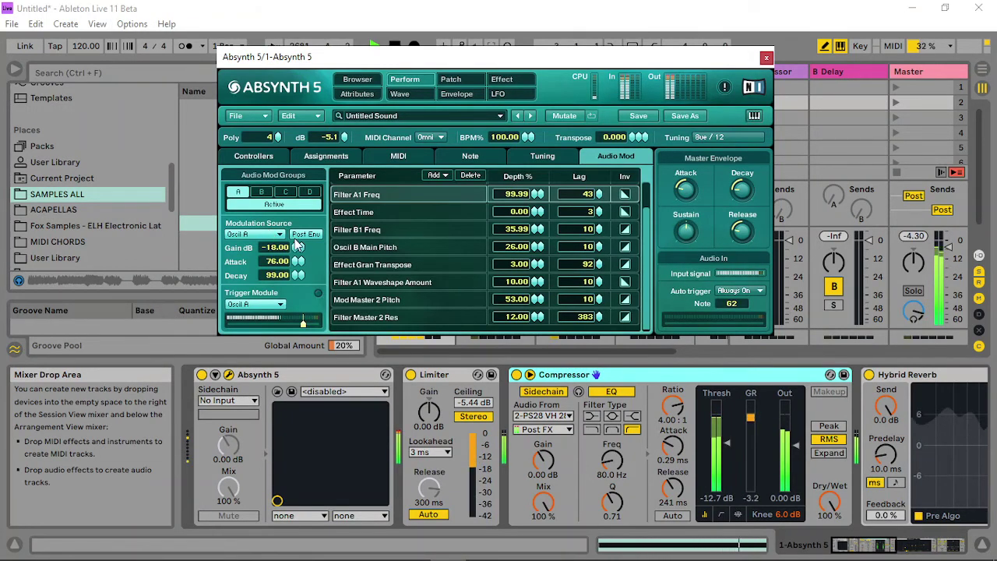
left_click_drag(294, 247, 294, 219)
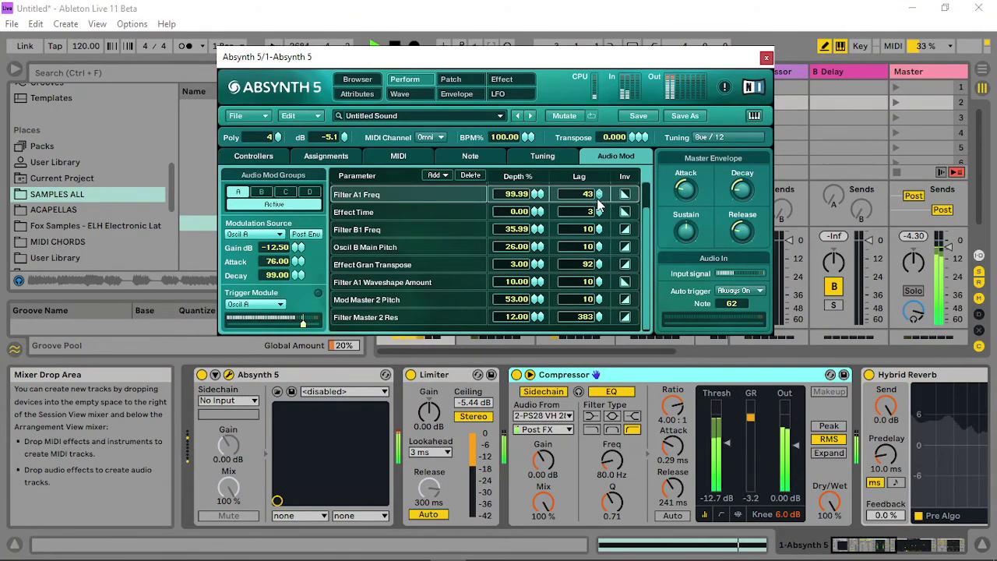
left_click_drag(598, 200, 603, 287)
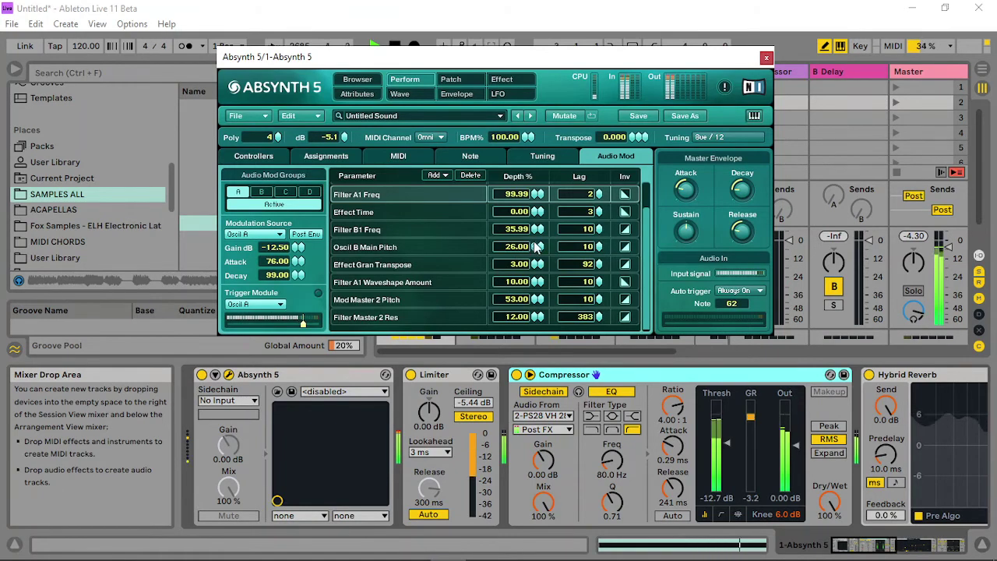
- Set the modulation depths to 12.00% for Oscil B Main Pitch and 11.99% for Filter B1 Freq
left_click_drag(535, 247, 506, 23)
left_click_drag(536, 252, 533, 395)
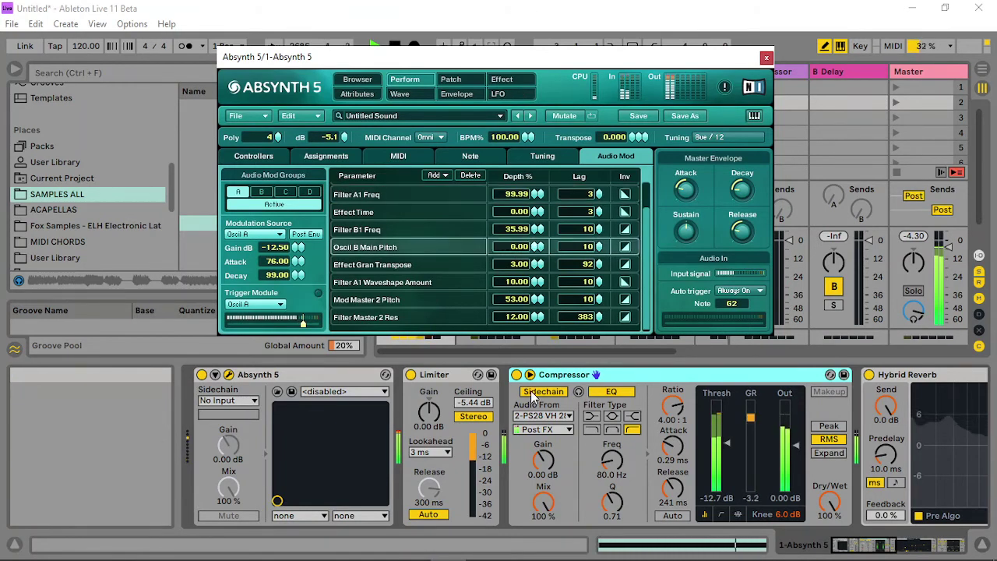
mouse_move(539, 306)
left_mouse_down()
mouse_move(533, 318)
mouse_move(543, 318)
left_mouse_up()
left_click_drag(535, 231, 536, 222)
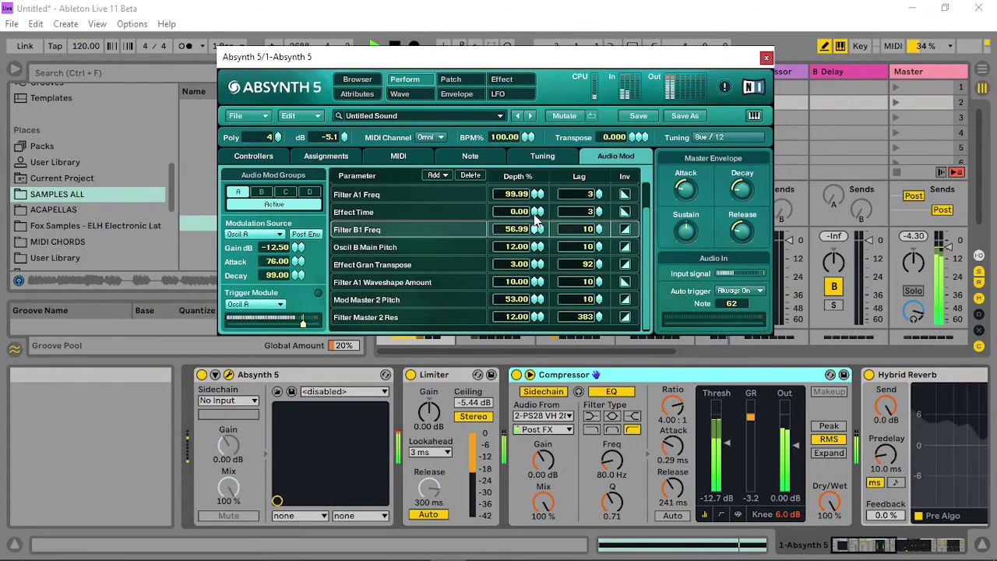
left_click_drag(532, 181, 583, 243)
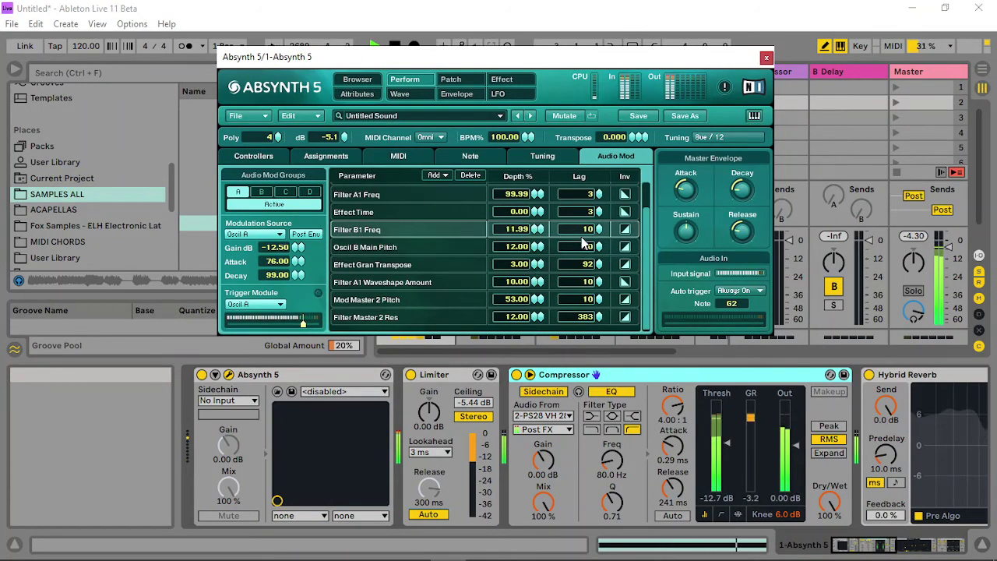
- Set modulation depths to 80.00% for Mod Master 2 Pitch and 100.00% for Filter Master 2 Res, and lower group A's gain to -18.00 dB
left_click_drag(536, 303, 545, 261)
left_click_drag(536, 326, 539, 260)
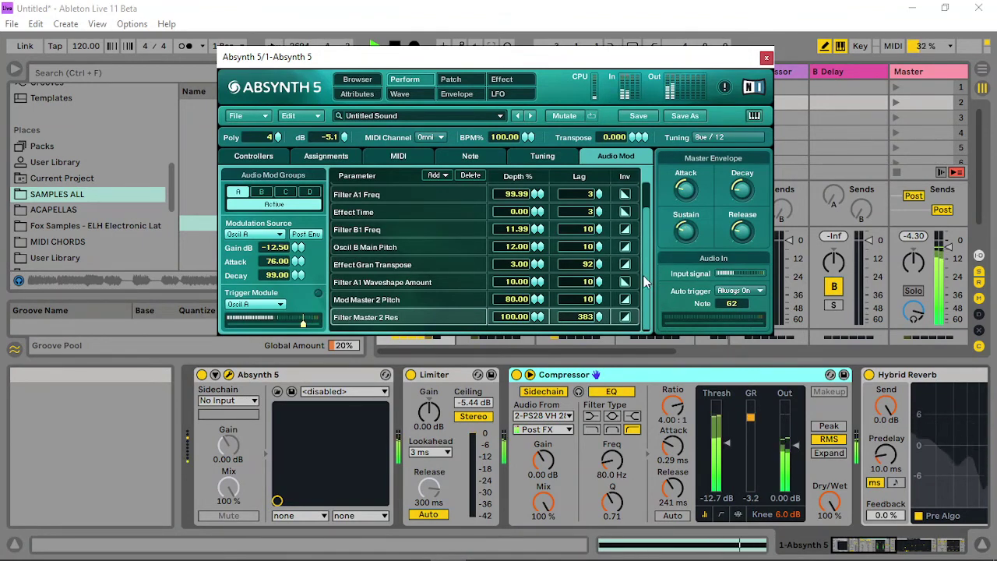
scroll(641, 270, "up", 2)
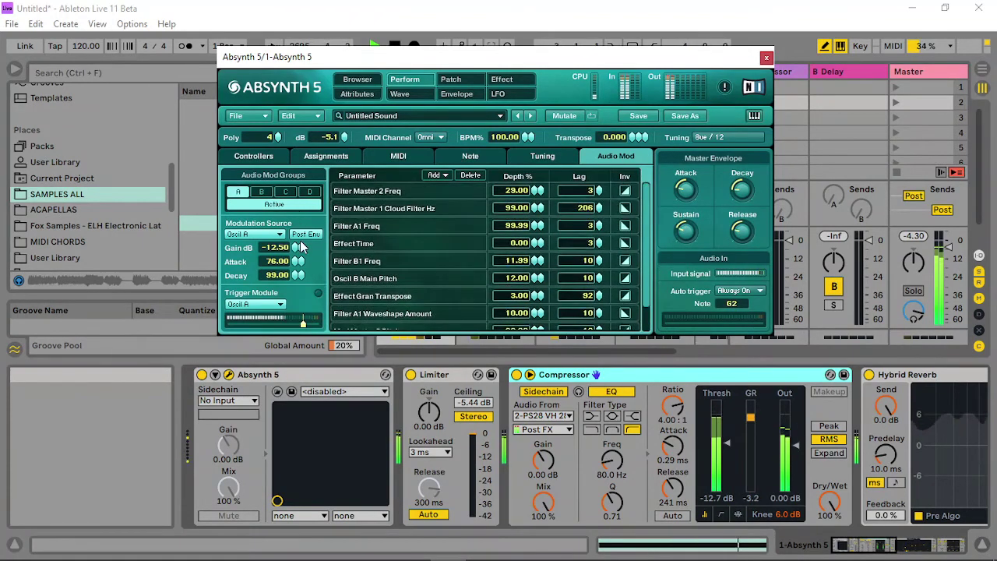
left_click_drag(301, 242, 298, 277)
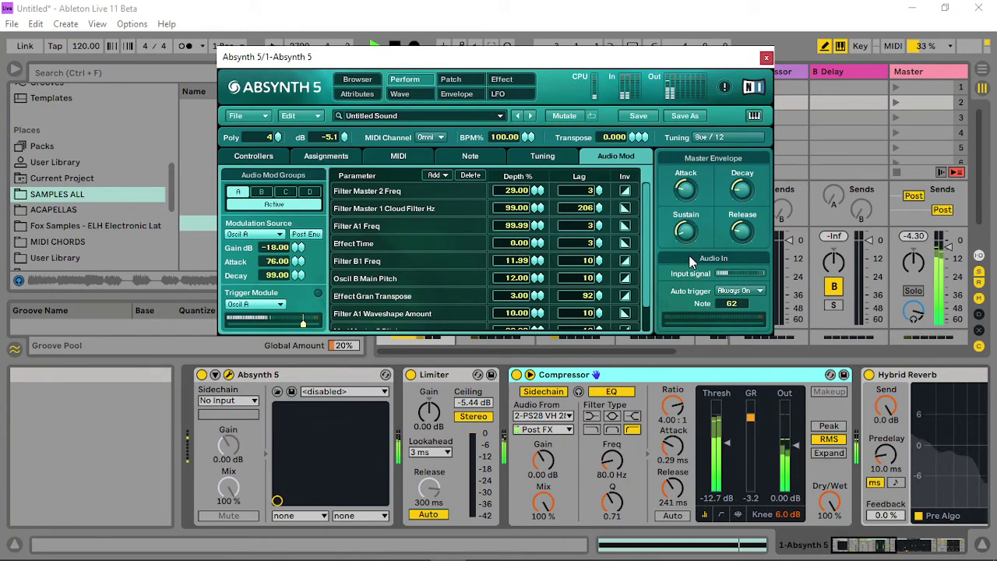
- Close the Absynth 5 window, launch scene 1, and reopen track 1's Absynth 5
left_click(767, 58)
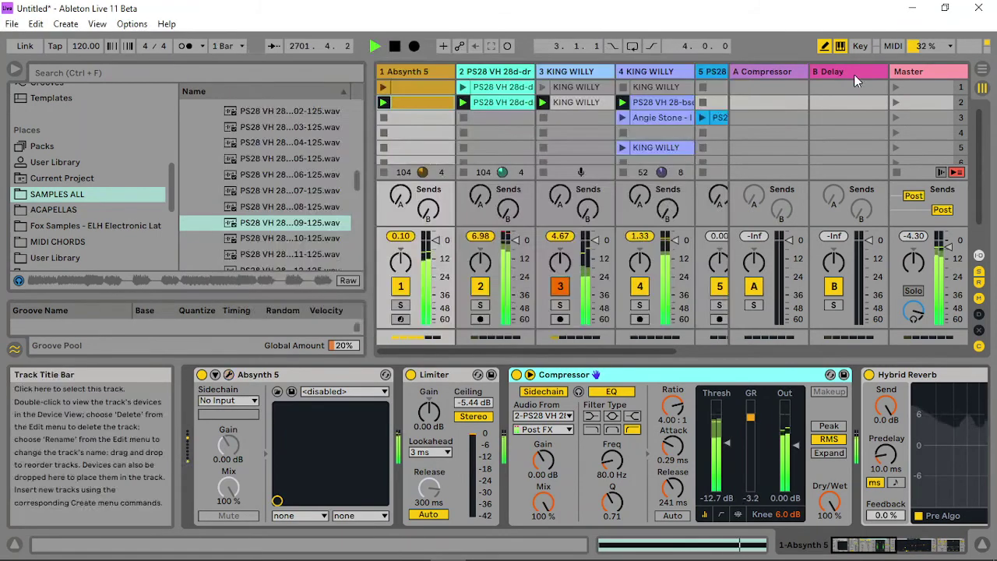
left_click(894, 91)
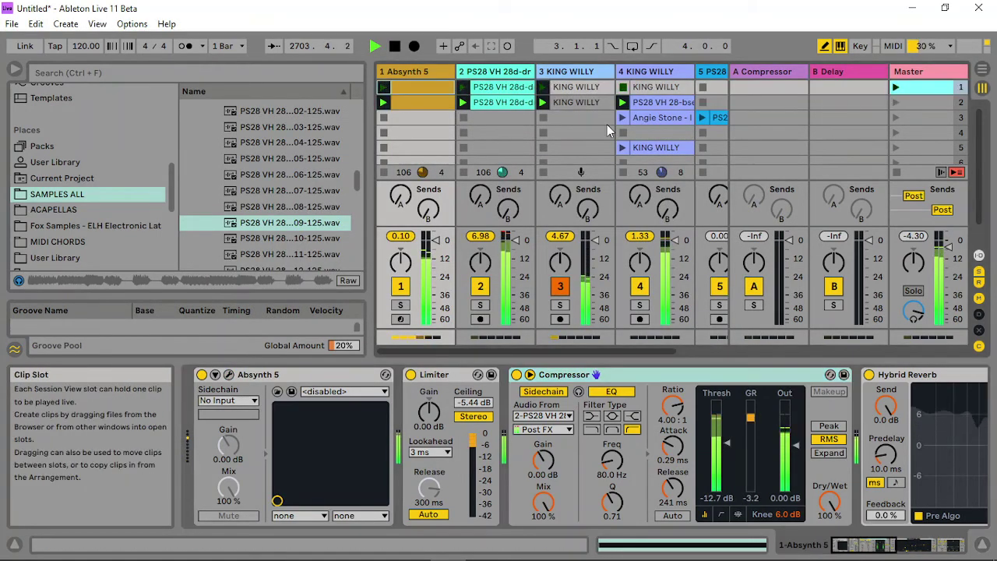
left_click(428, 71)
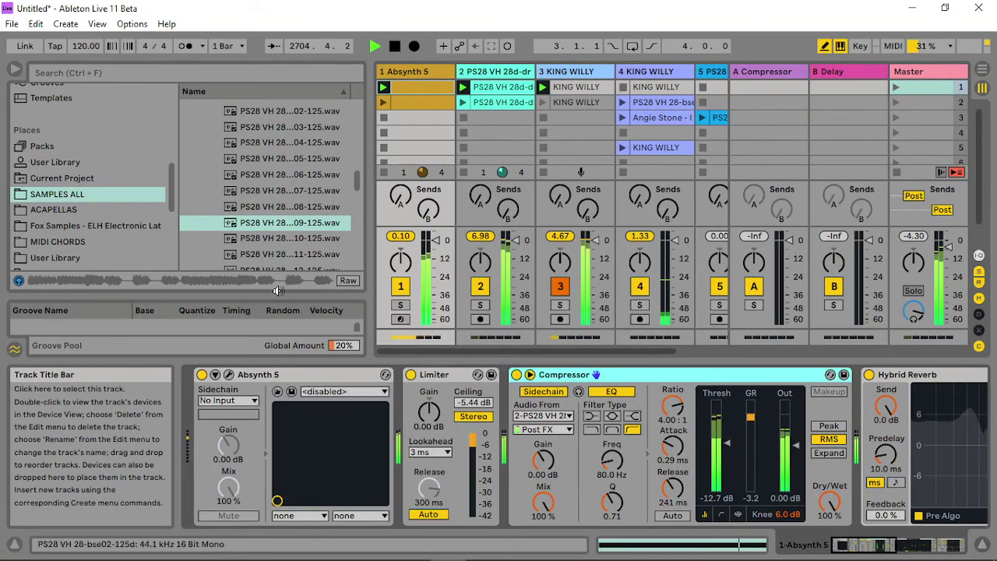
left_click(216, 375)
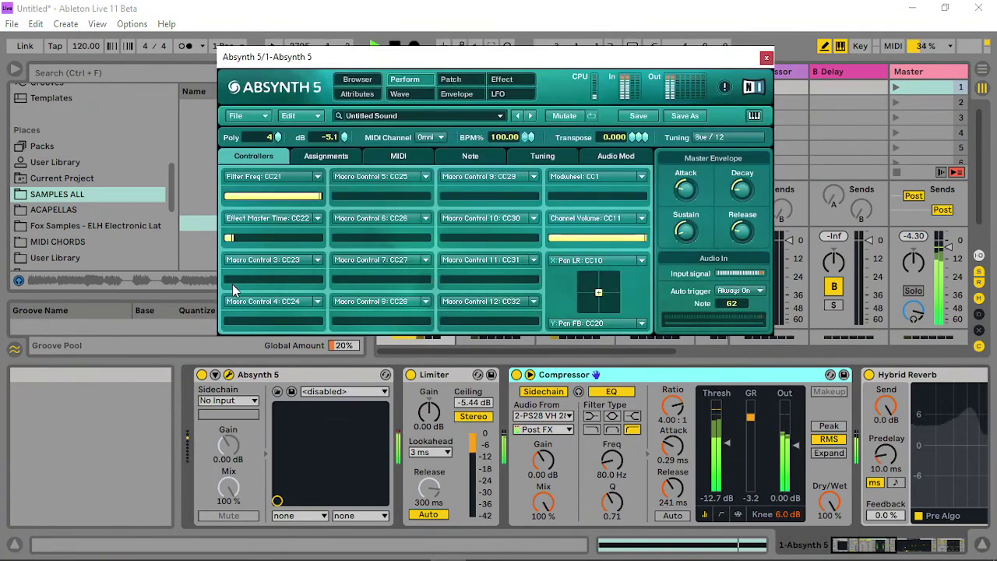
- Lower the Effect Master Time macro to its minimum and set channel C's Additive Formants waveshaper input to -20.30 dB
left_click_drag(239, 241, 218, 239)
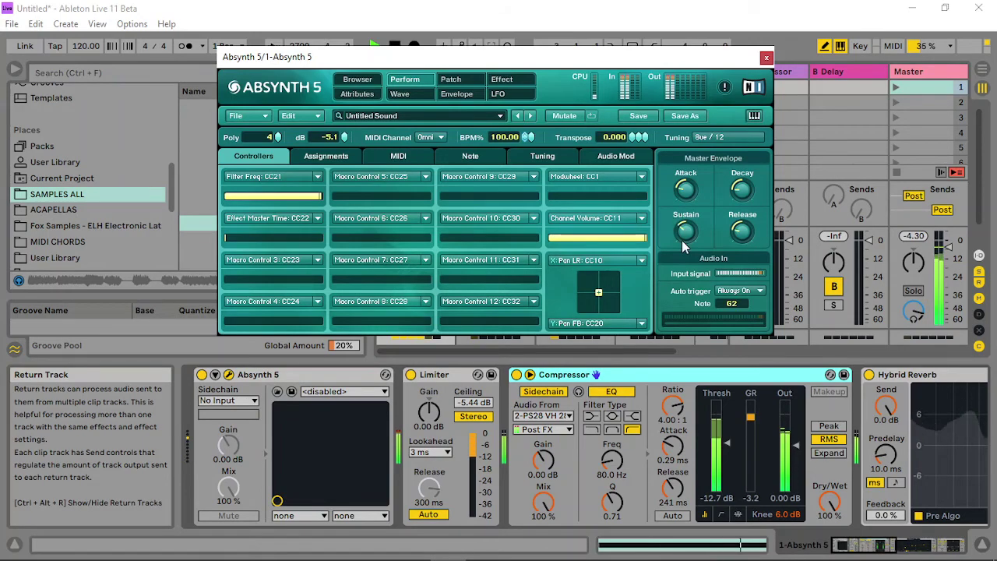
left_click(451, 79)
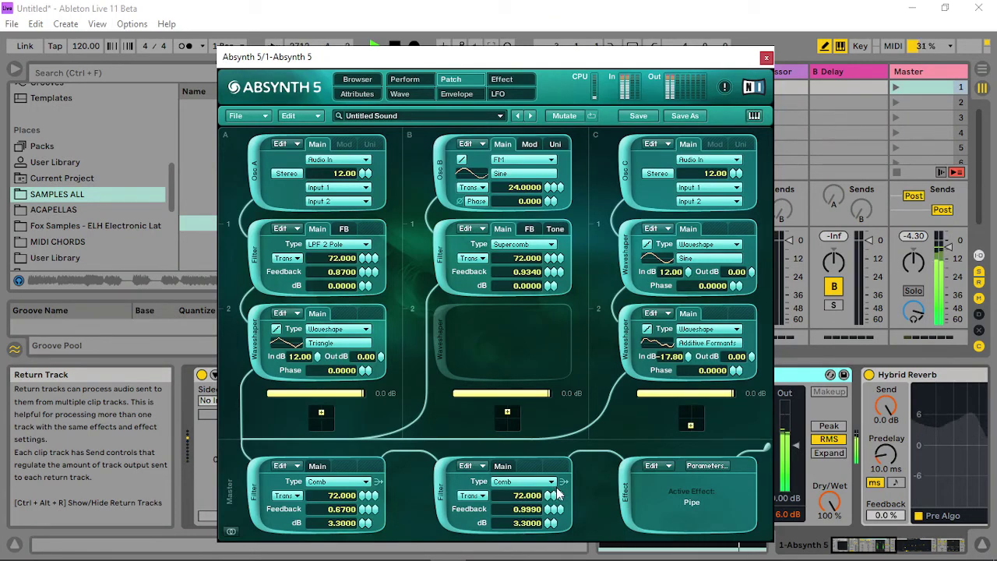
left_click_drag(690, 304, 697, 379)
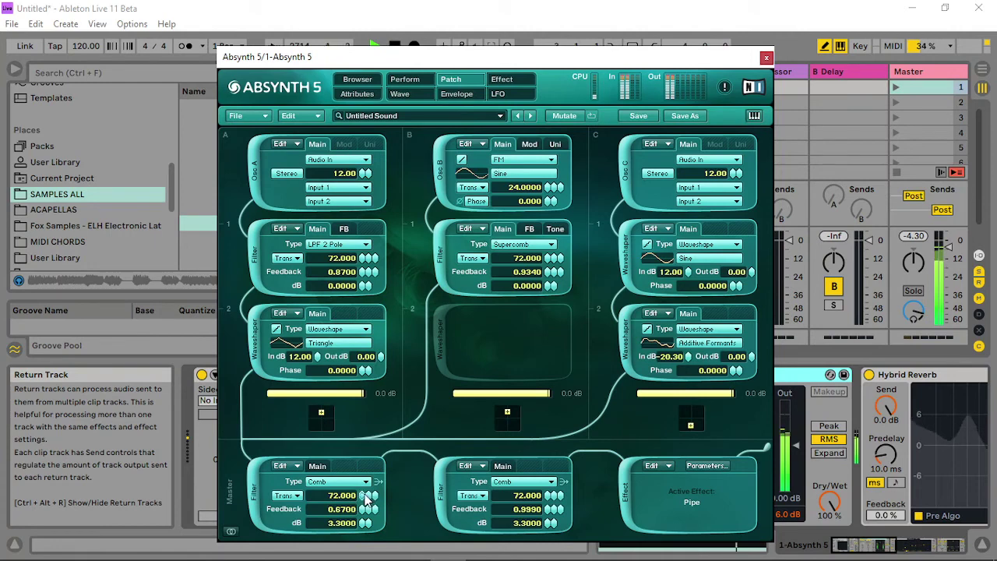
- Set the first master comb filter's transpose to 24.000 and its feedback to 0.9990
mouse_move(366, 511)
left_mouse_down()
mouse_move(368, 481)
mouse_move(361, 502)
left_mouse_up()
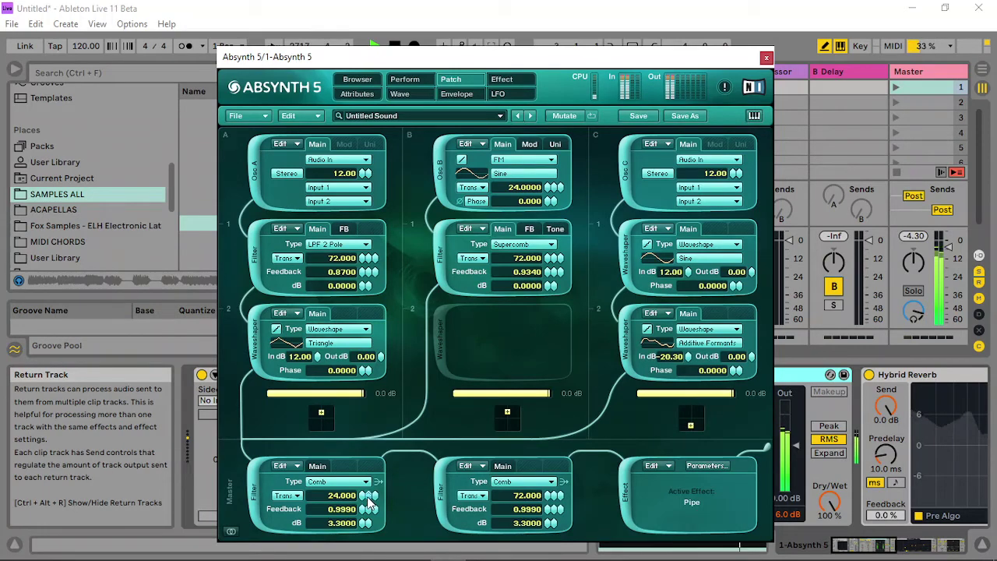
left_click(368, 498)
left_click(362, 491)
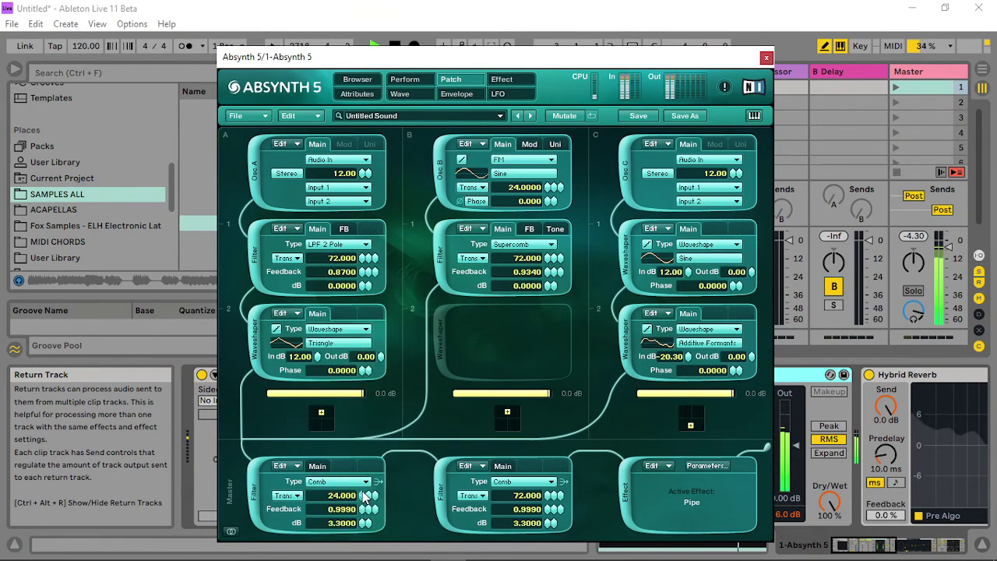
- Adjust audio modulation group A to a gain of -11.00 dB and a decay of 60.00
left_click(413, 78)
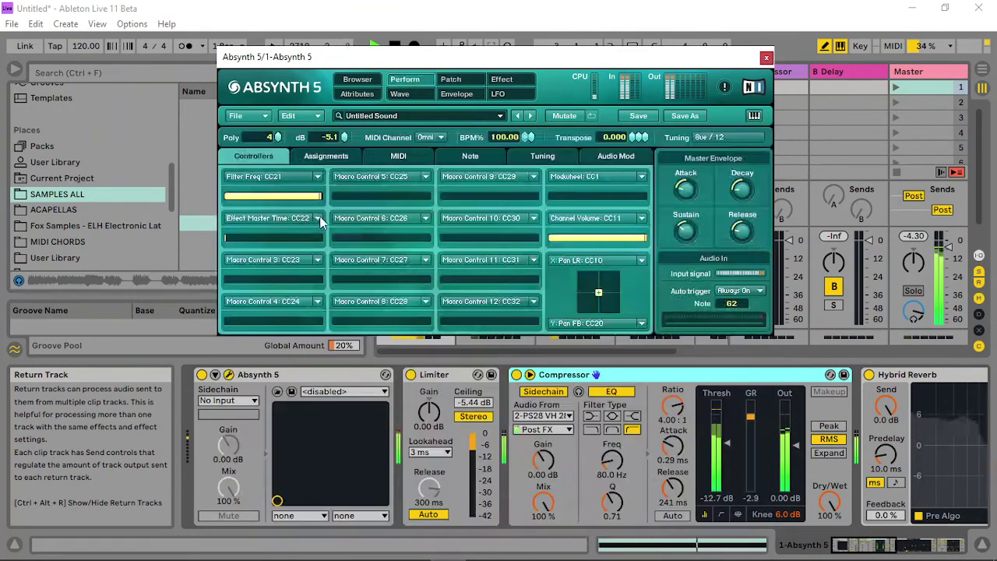
left_click(615, 157)
left_click_drag(299, 248, 309, 194)
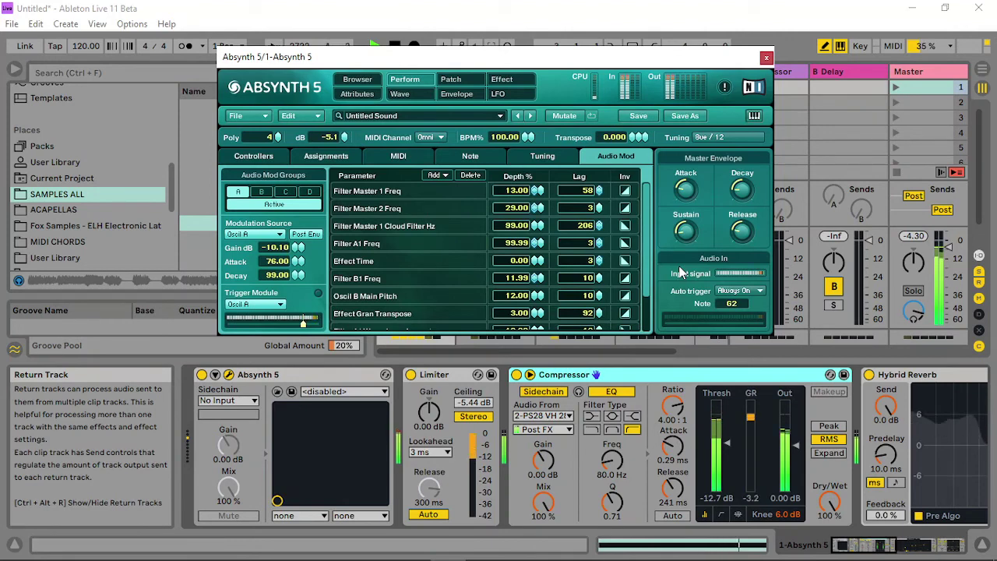
left_click_drag(299, 251, 301, 240)
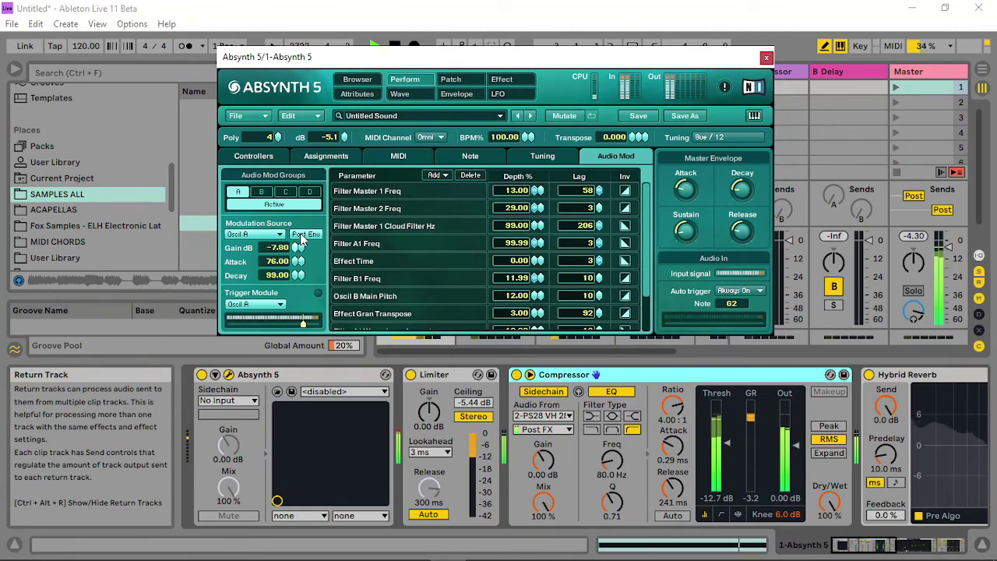
left_click_drag(306, 201, 306, 213)
left_click_drag(299, 275, 300, 338)
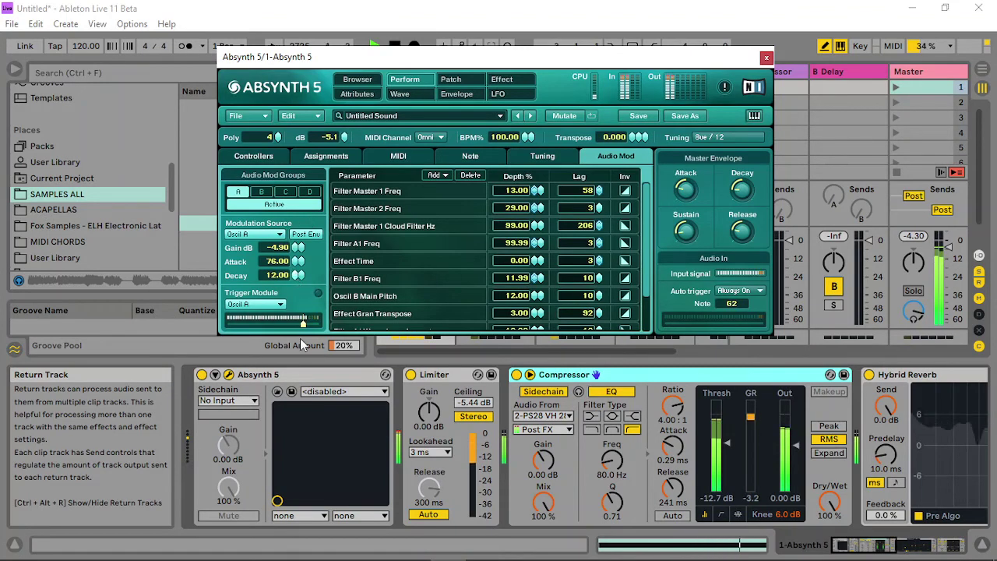
left_click_drag(299, 276, 305, 246)
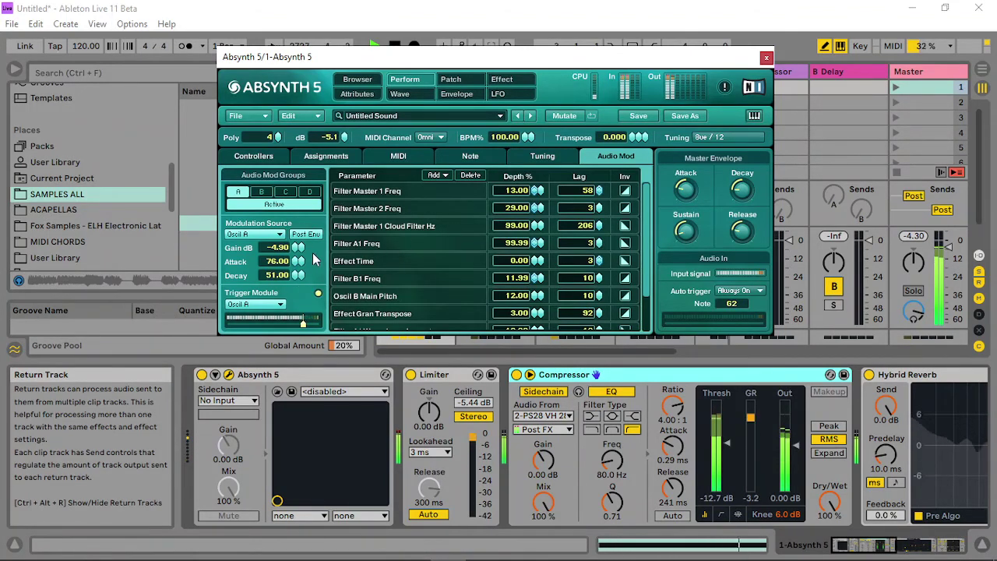
left_click_drag(295, 278, 292, 285)
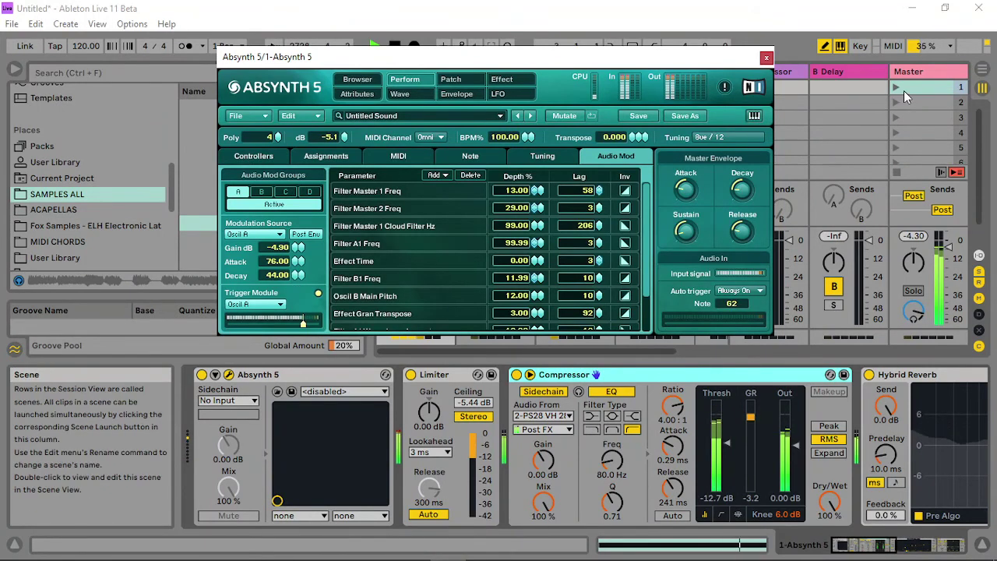
mouse_move(295, 280)
left_mouse_down()
mouse_move(297, 265)
mouse_move(296, 300)
left_mouse_up()
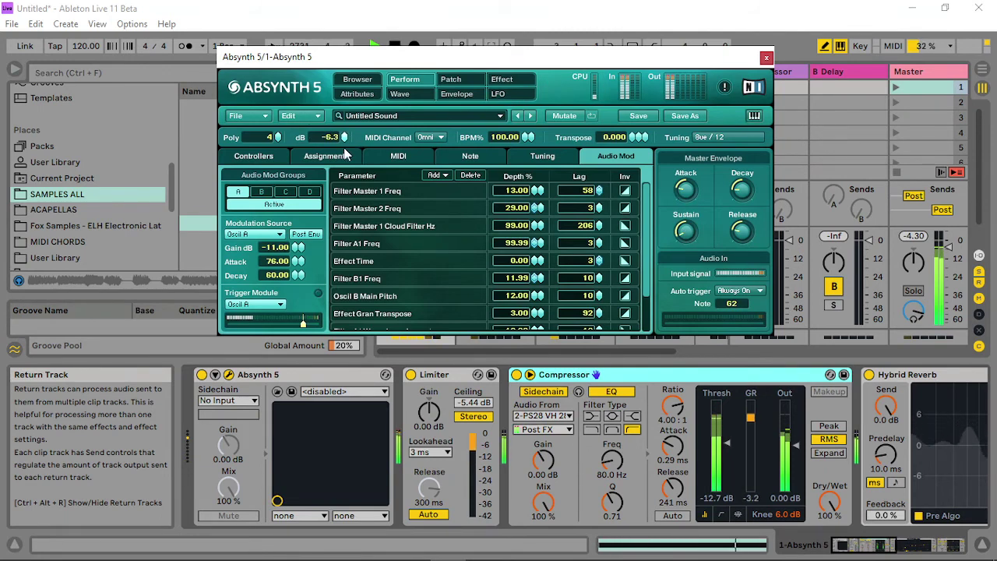
- Relaunch scene 1, and set audio modulation group A's attack to 0.00 and gain to 12.80 dB
left_click(902, 102)
left_click(896, 87)
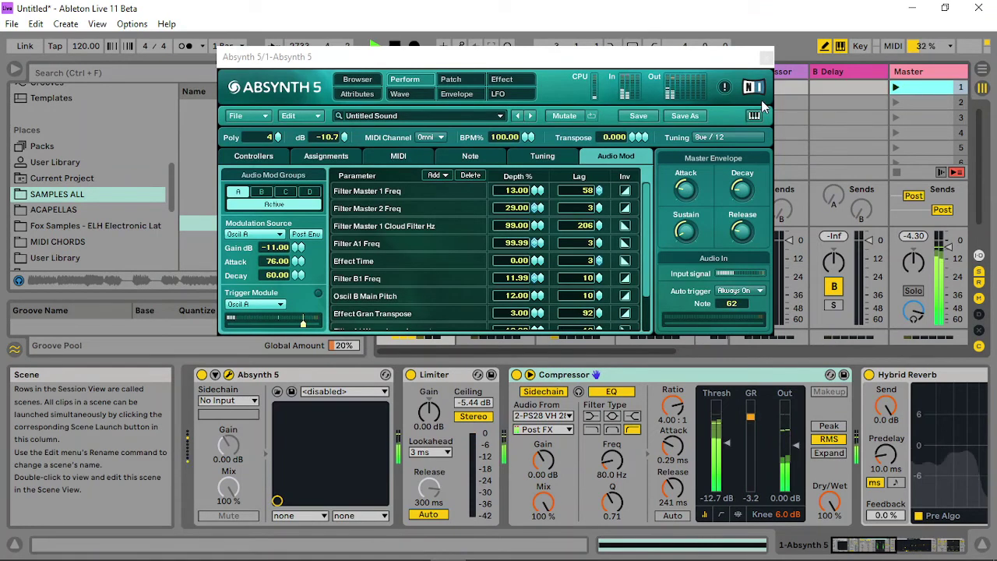
left_click_drag(295, 261, 299, 343)
left_click_drag(295, 247, 312, 72)
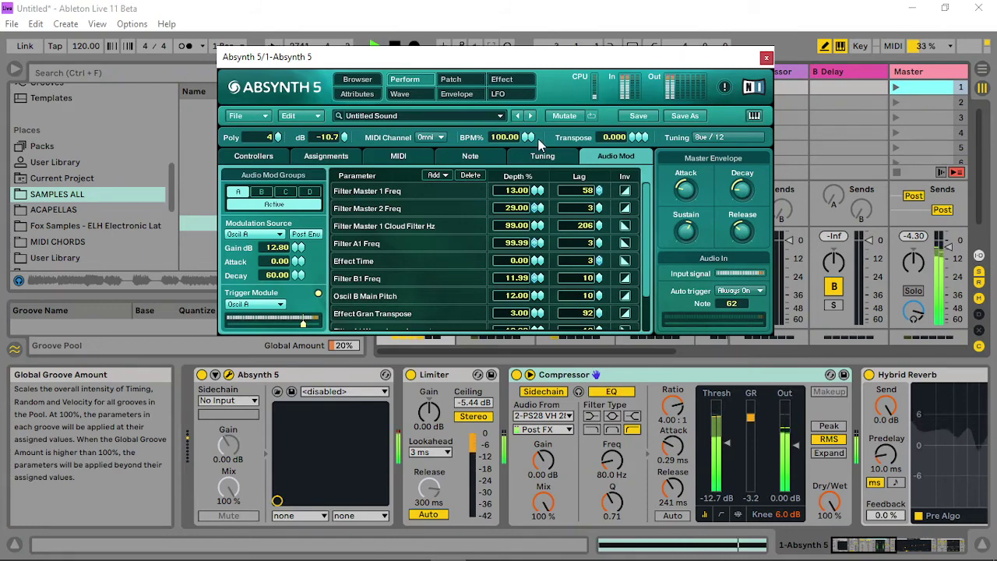
- Set transpose to 61.000 on filter A1, 46.000 on the first master comb and 60.000 on the second, with 0.9290 feedback on the second
left_click(450, 79)
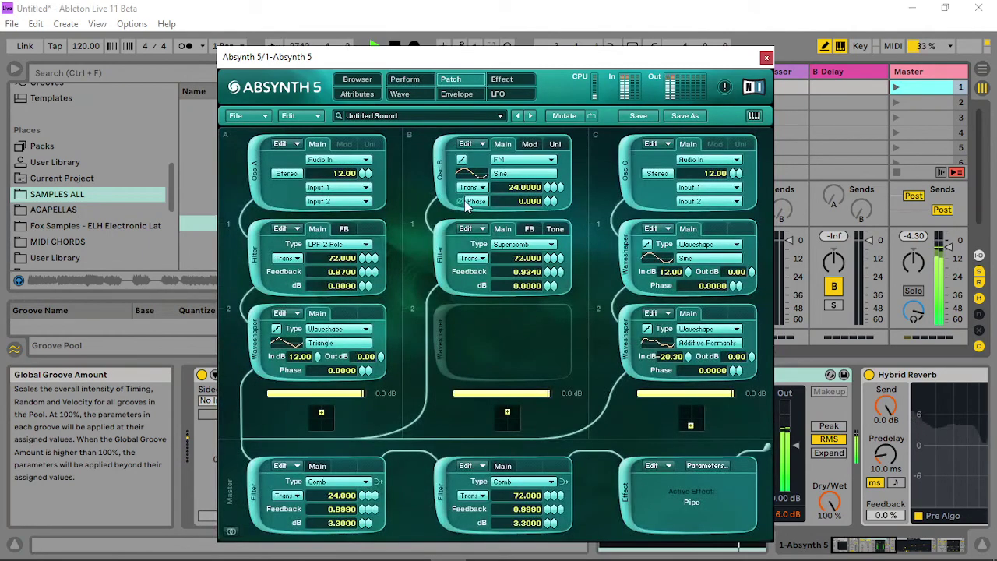
left_click(362, 258)
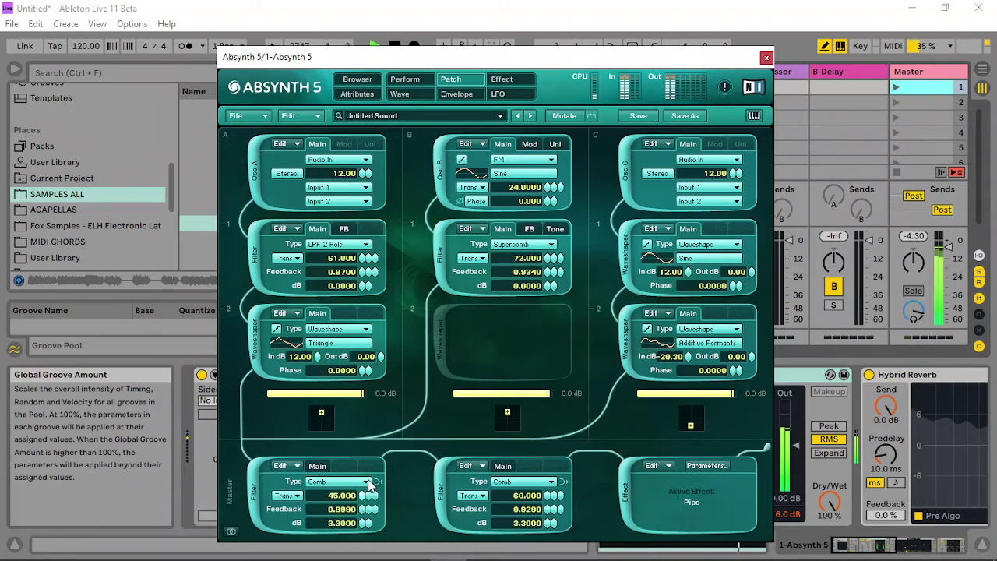
left_click_drag(378, 477, 372, 478)
- Set channel C's Additive Formants waveshaper input to -23.50 dB and center the surround positions of channels A and B
left_click_drag(687, 356, 702, 269)
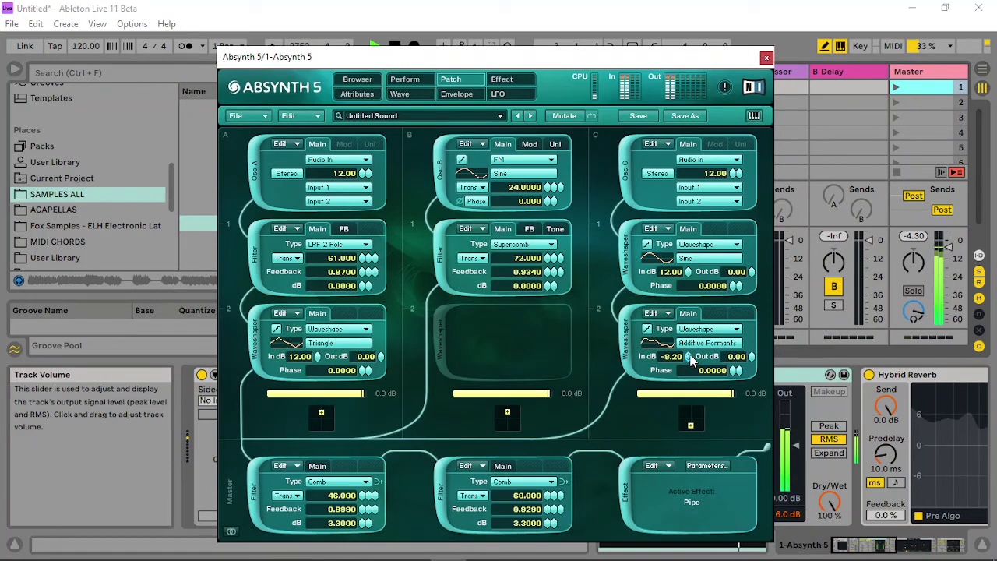
left_click_drag(689, 356, 699, 420)
left_click_drag(688, 502, 690, 468)
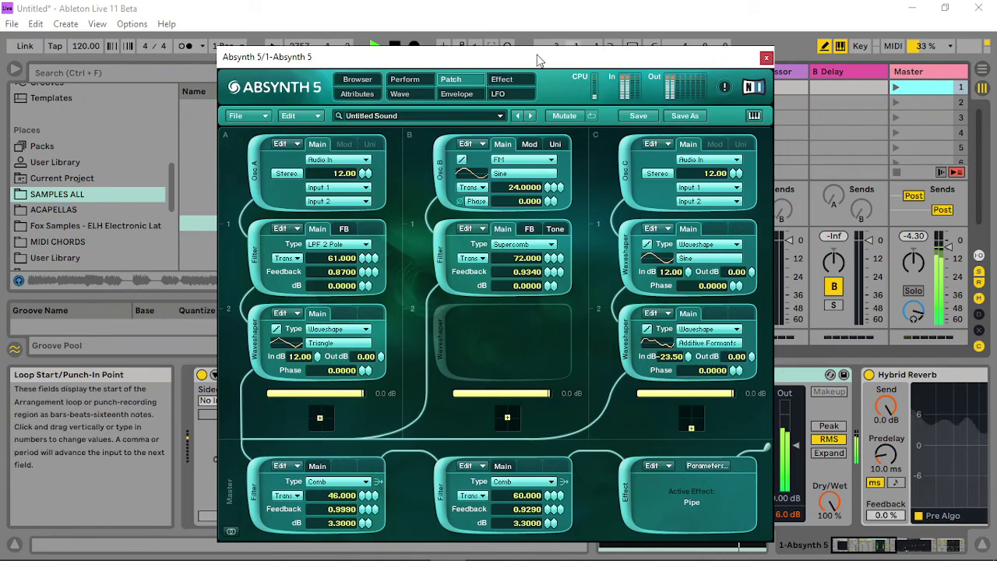
- Switch the effect from Pipe to Aetherizer, with a grain duration of 31.00% and a transpose of 24.000
left_click(502, 79)
left_click_drag(514, 156, 521, 100)
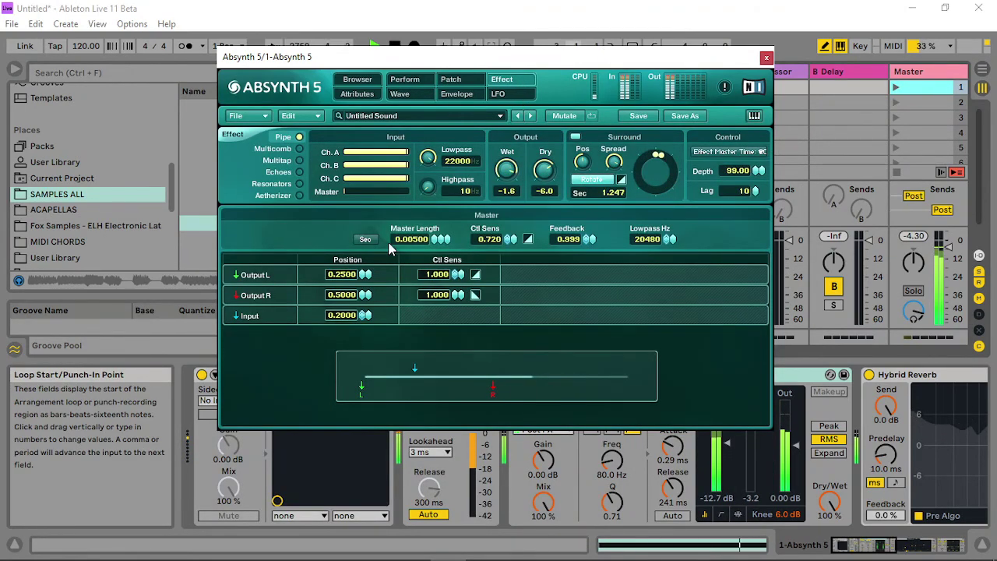
left_click(299, 196)
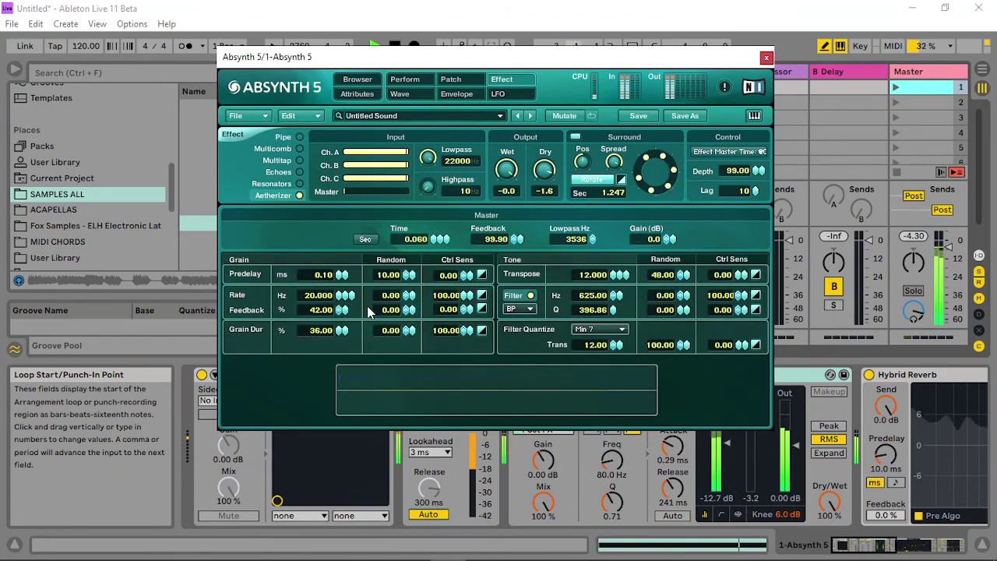
mouse_move(336, 330)
left_mouse_down()
mouse_move(341, 336)
mouse_move(351, 316)
mouse_move(337, 347)
mouse_move(337, 335)
left_mouse_up()
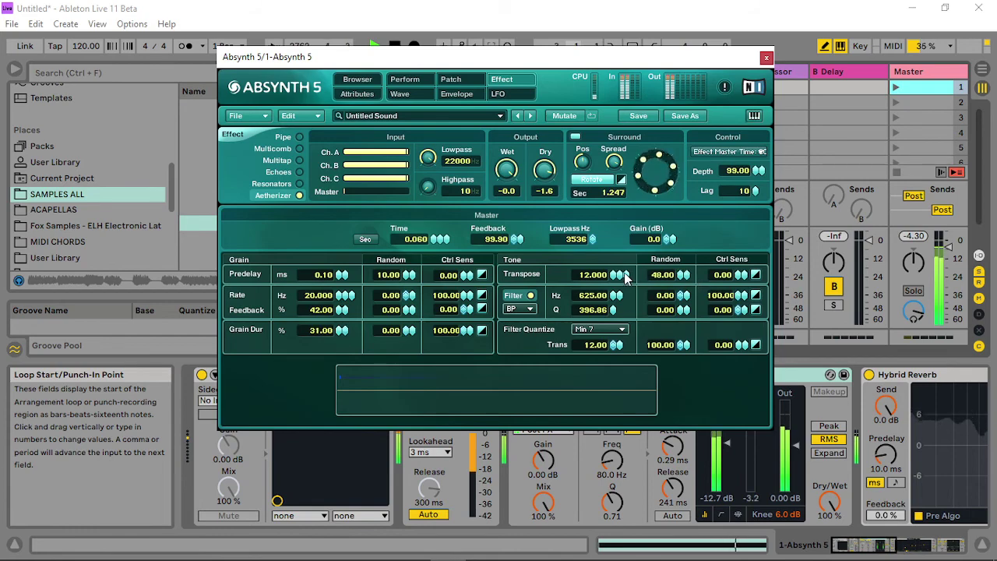
left_click_drag(612, 273, 609, 155)
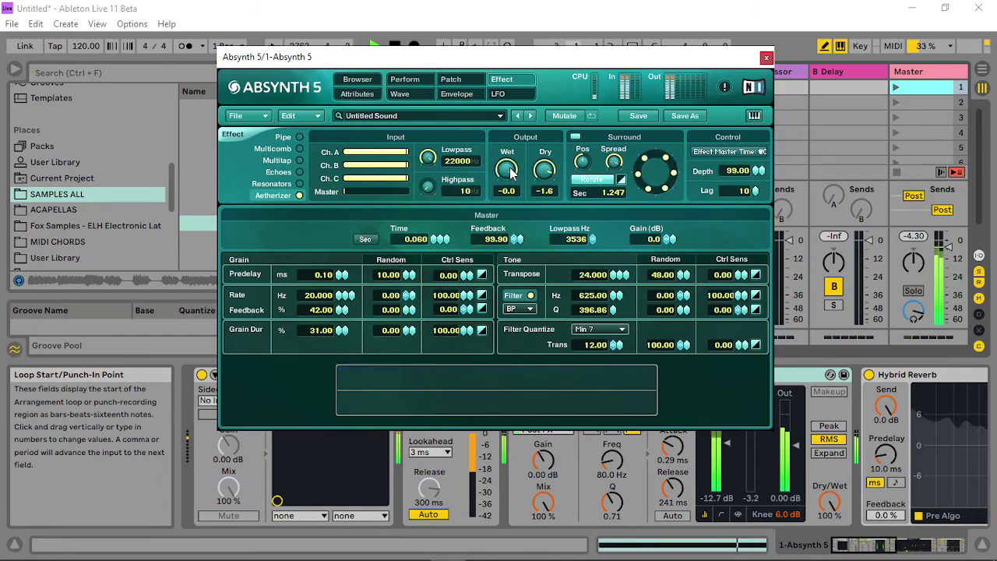
- Raise the Effect Master Time macro to about three quarters and set the second master comb filter's transpose to 48.000
left_click(403, 79)
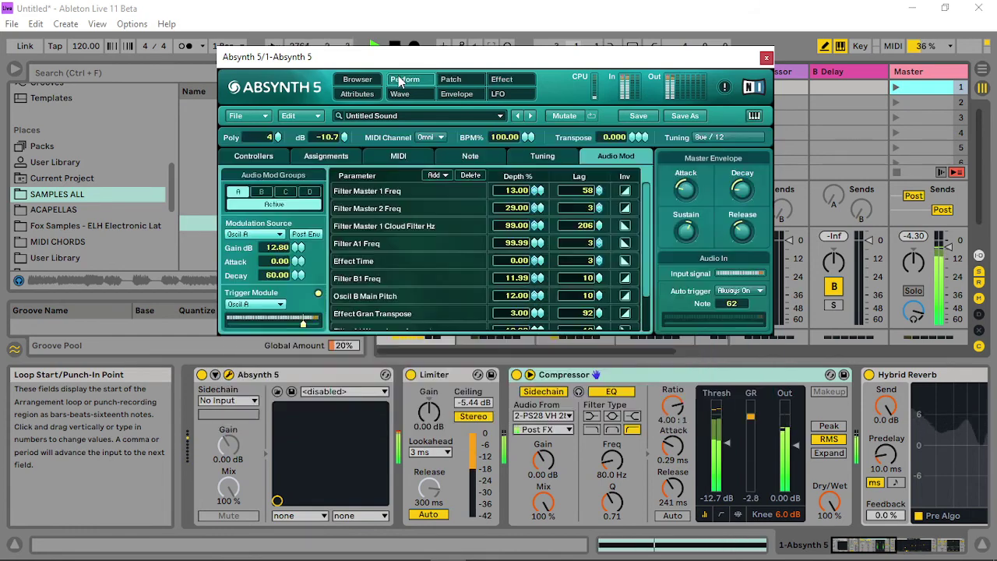
left_click(248, 158)
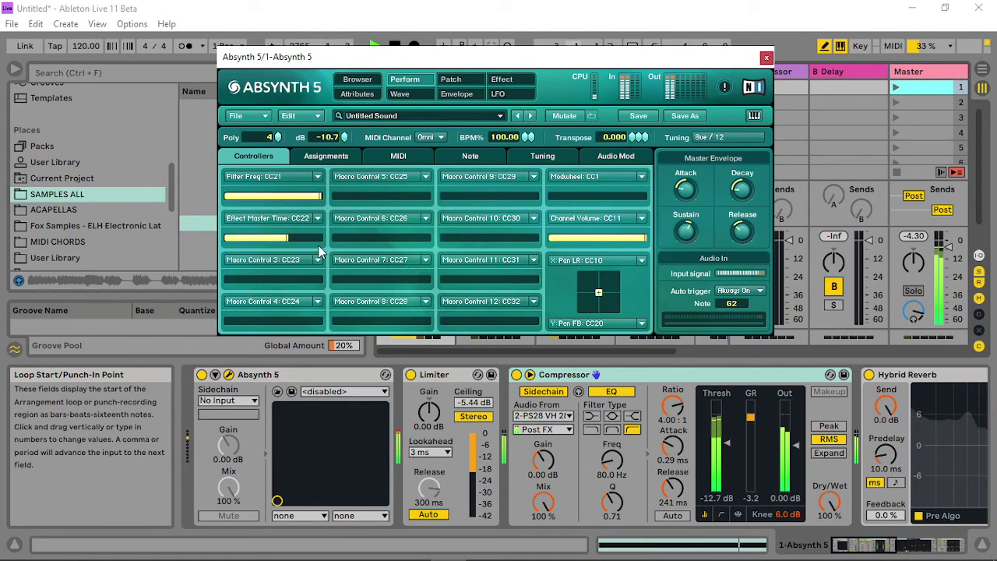
left_click_drag(289, 242, 327, 246)
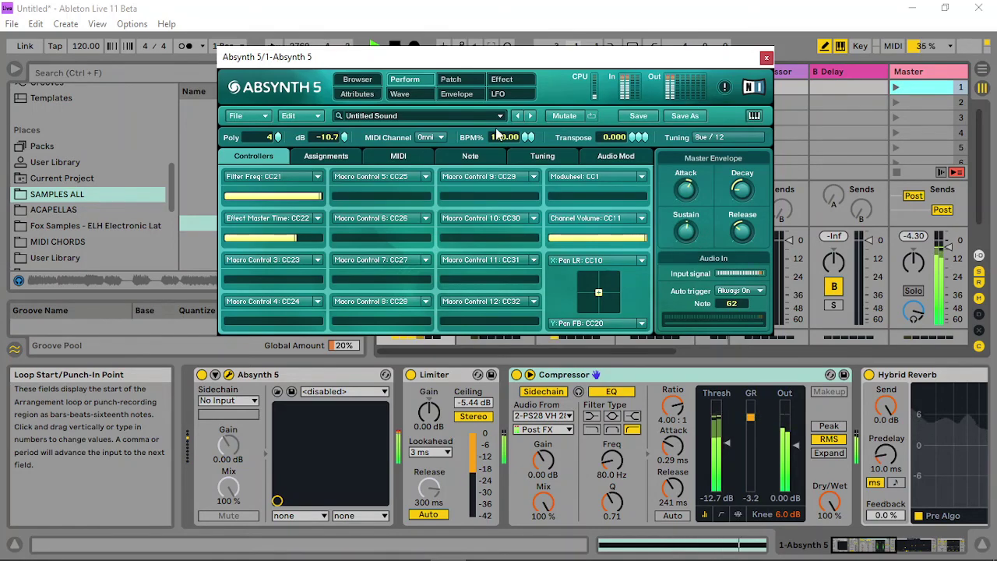
left_click(467, 81)
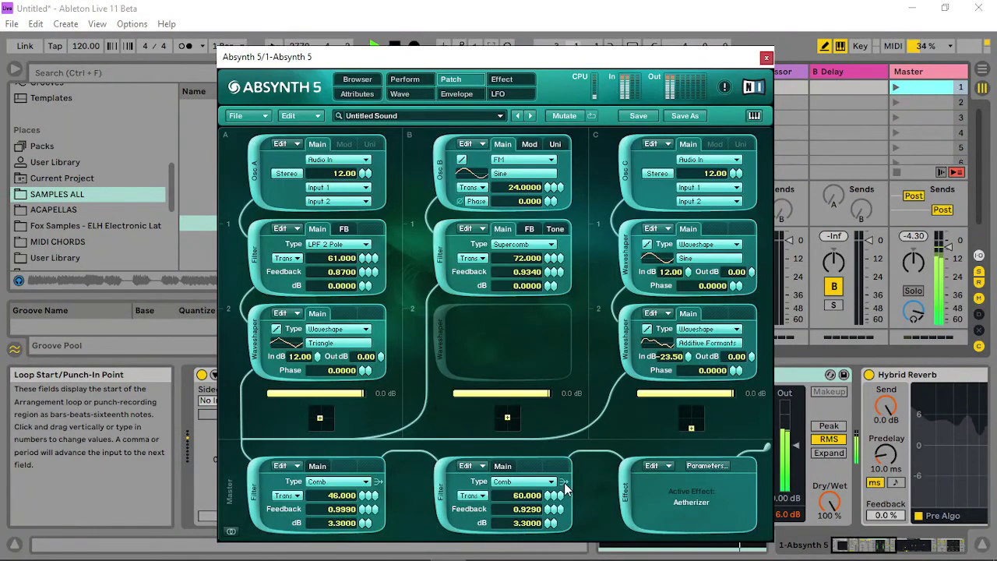
mouse_move(546, 505)
left_mouse_down()
mouse_move(562, 495)
mouse_move(561, 508)
left_mouse_up()
- Lower audio modulation group A's gain to -3.00 dB
left_click(420, 83)
left_click(622, 166)
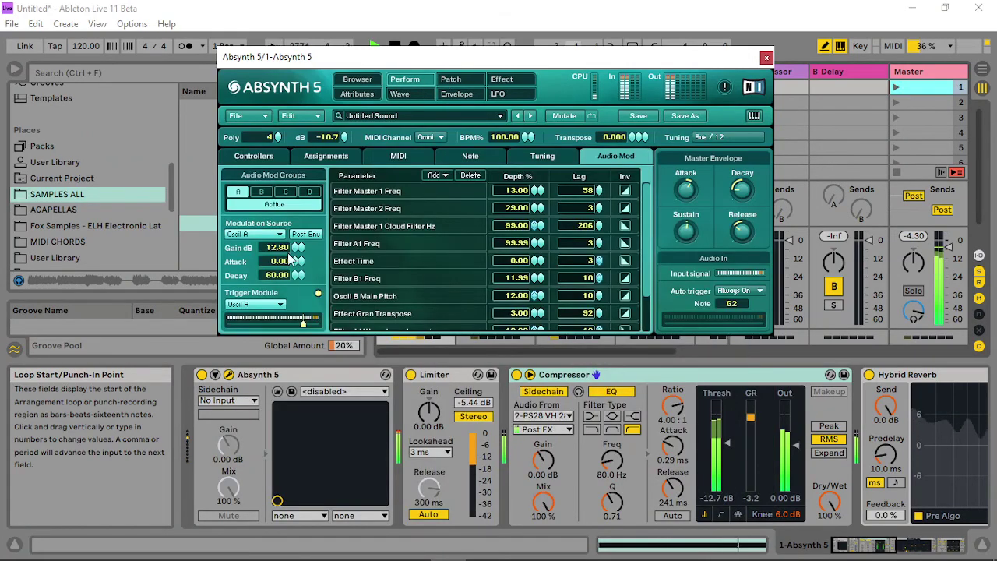
left_click_drag(300, 356, 327, 343)
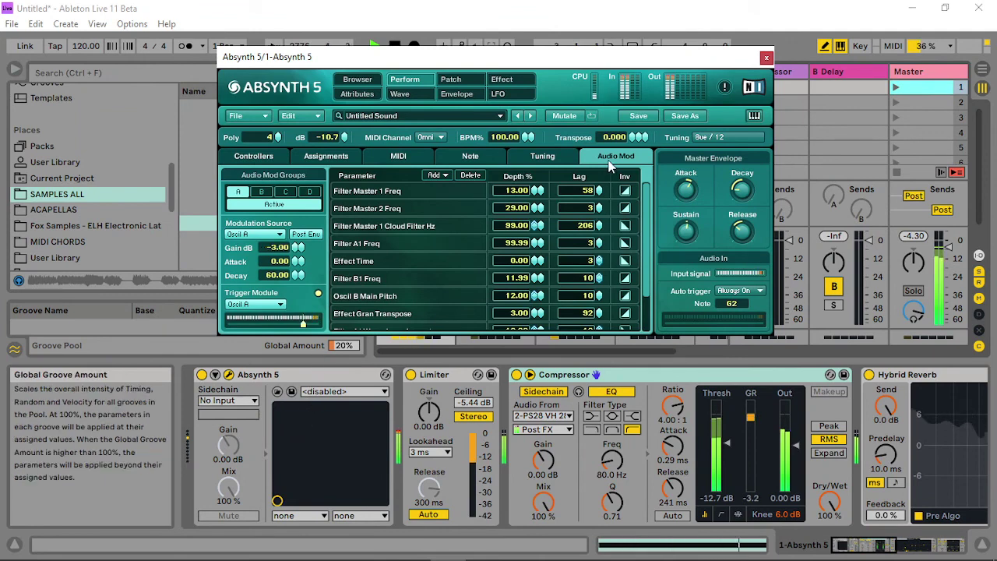
- Set modulation depths to 69.00% for Filter Master 2 Res, 100.00% for Mod Master 2 Pitch, 16.00% for Filter A1 Waveshape Amount and 90.99% for Filter A1 Freq
scroll(642, 222, "down", 3)
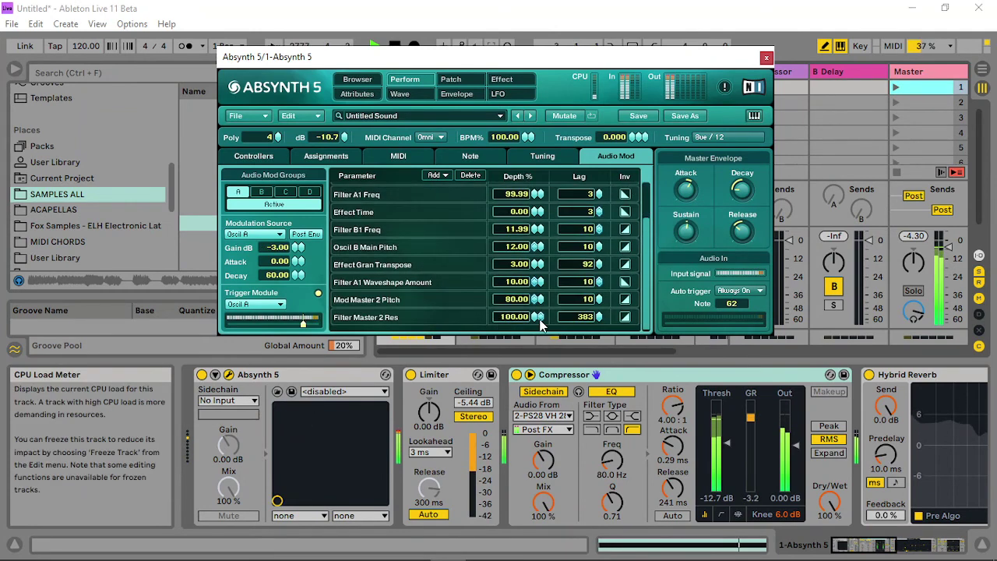
left_click_drag(537, 359, 545, 336)
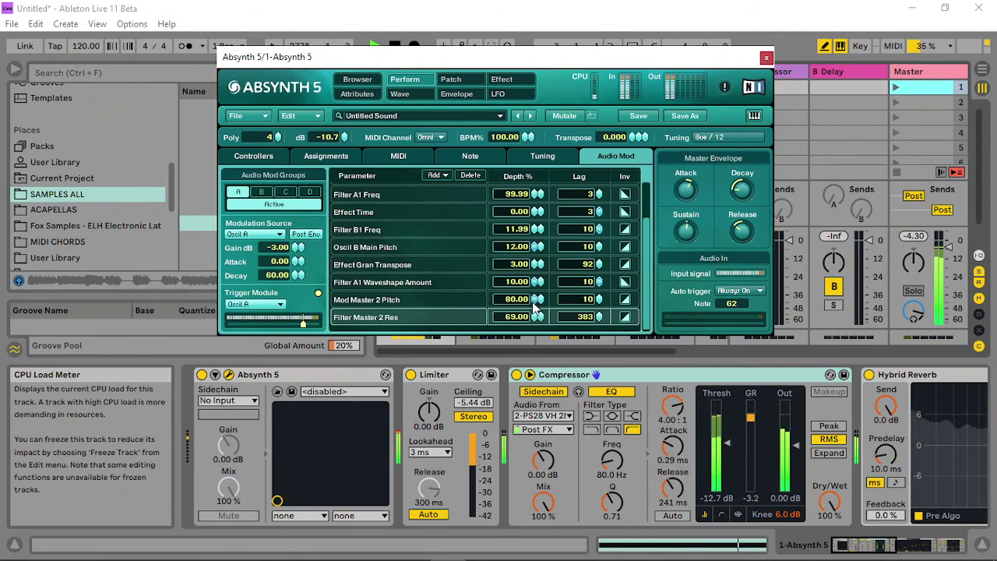
left_click_drag(537, 300, 565, 210)
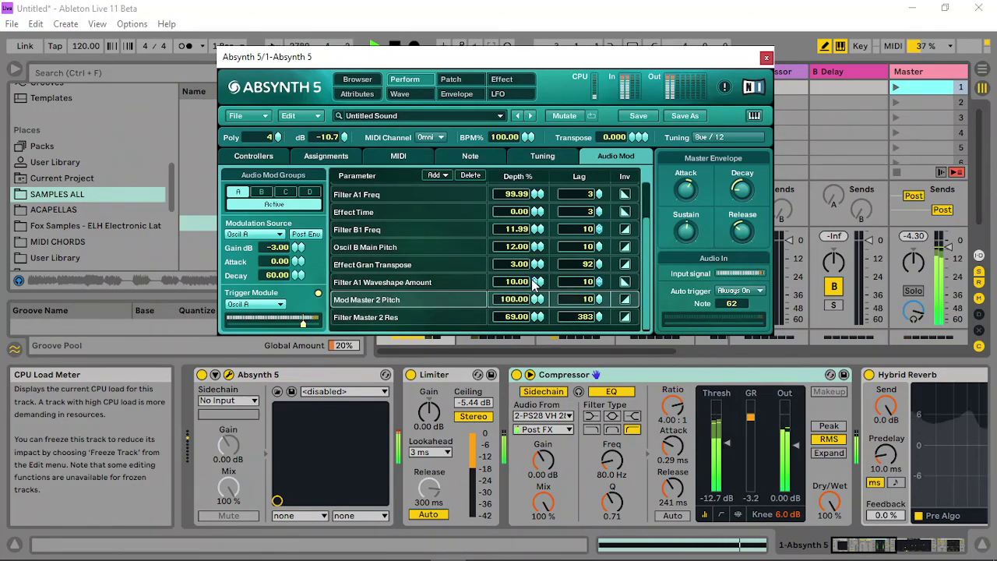
mouse_move(534, 282)
left_mouse_down()
mouse_move(535, 197)
mouse_move(548, 270)
mouse_move(539, 279)
left_mouse_up()
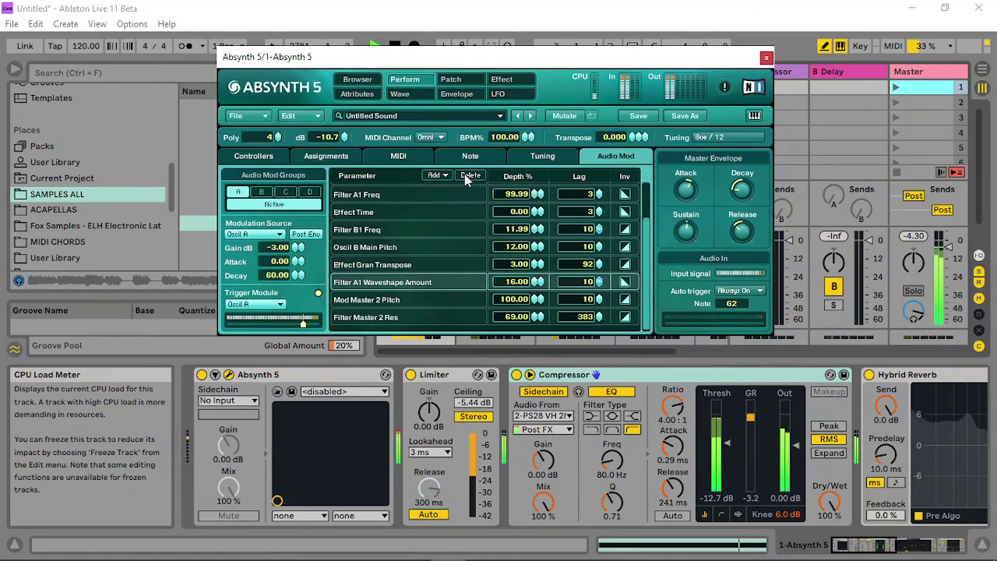
mouse_move(538, 195)
left_mouse_down()
mouse_move(537, 234)
mouse_move(540, 200)
left_mouse_up()
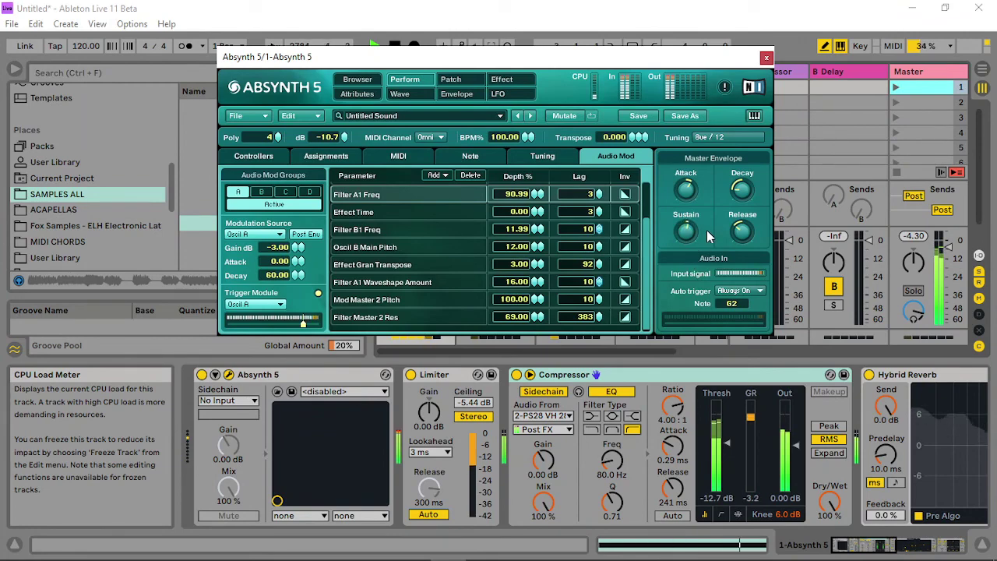
- Set the transpose of the first master comb filter to 24.000 and of the second to 36.000
left_click(466, 82)
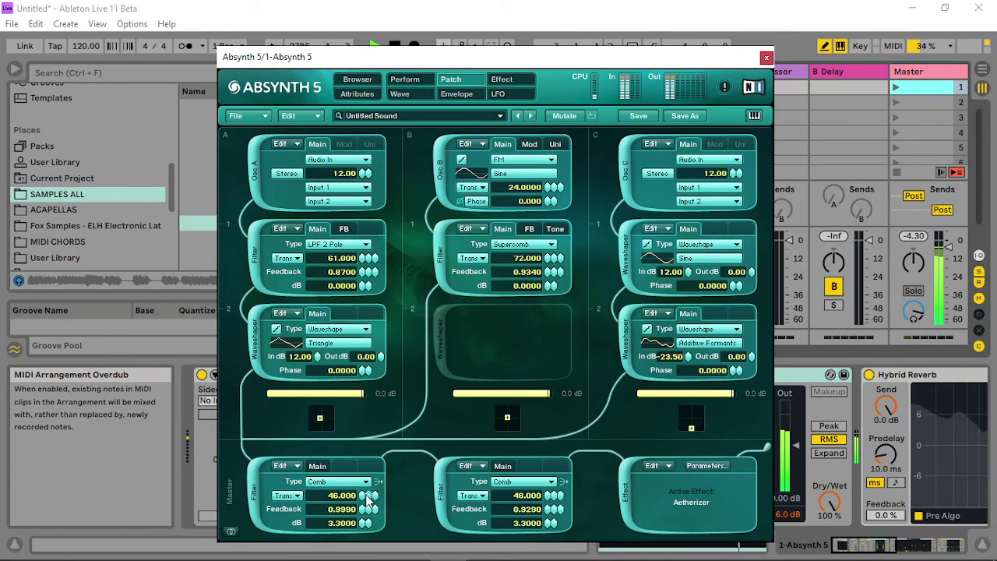
mouse_move(370, 500)
left_mouse_down()
mouse_move(362, 507)
mouse_move(374, 508)
left_mouse_up()
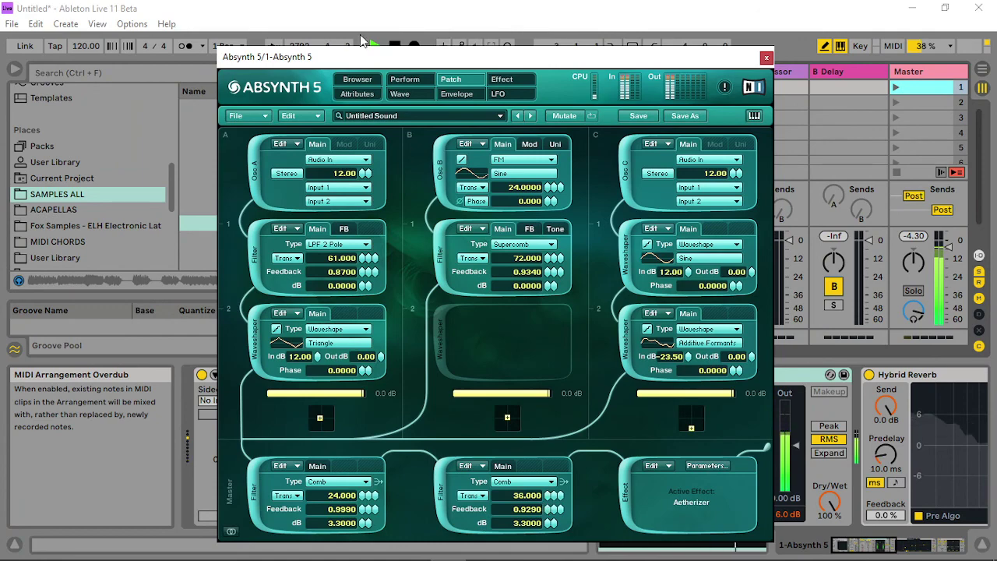
- Reduce the sound's output level to -14.3 dB and set audio modulation group A's gain to 10.40 dB
left_click(405, 79)
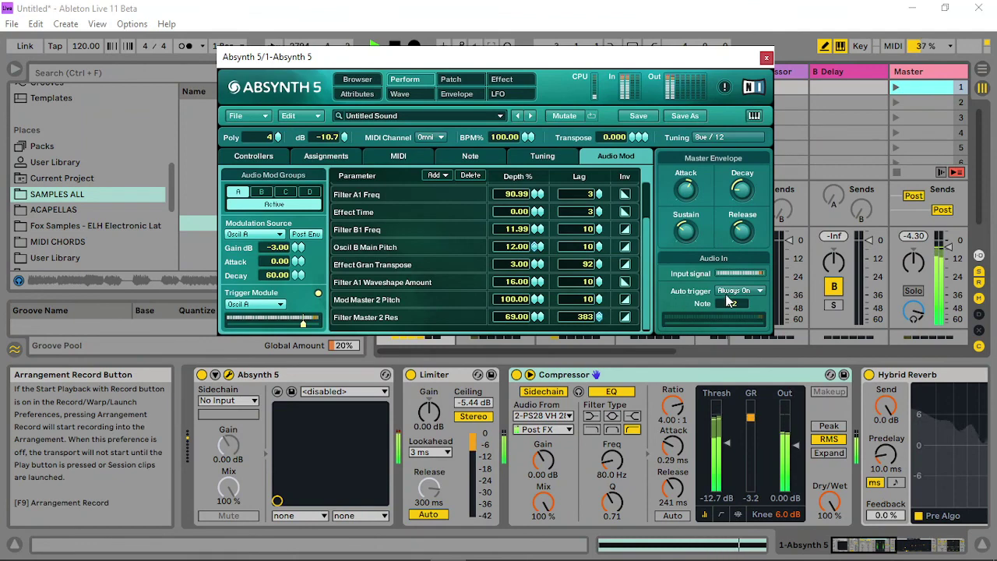
left_click_drag(299, 248, 297, 290)
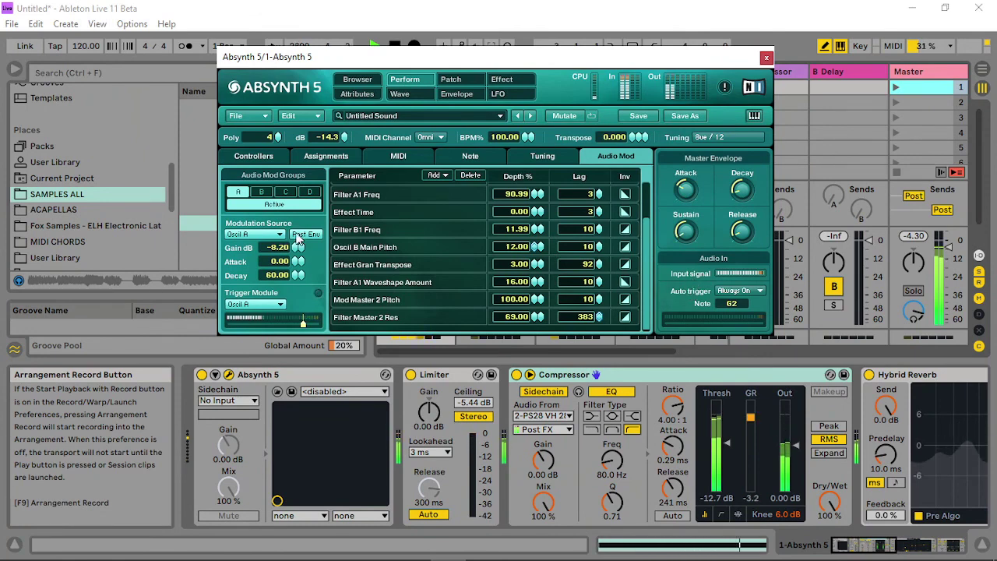
left_click_drag(293, 247, 302, 72)
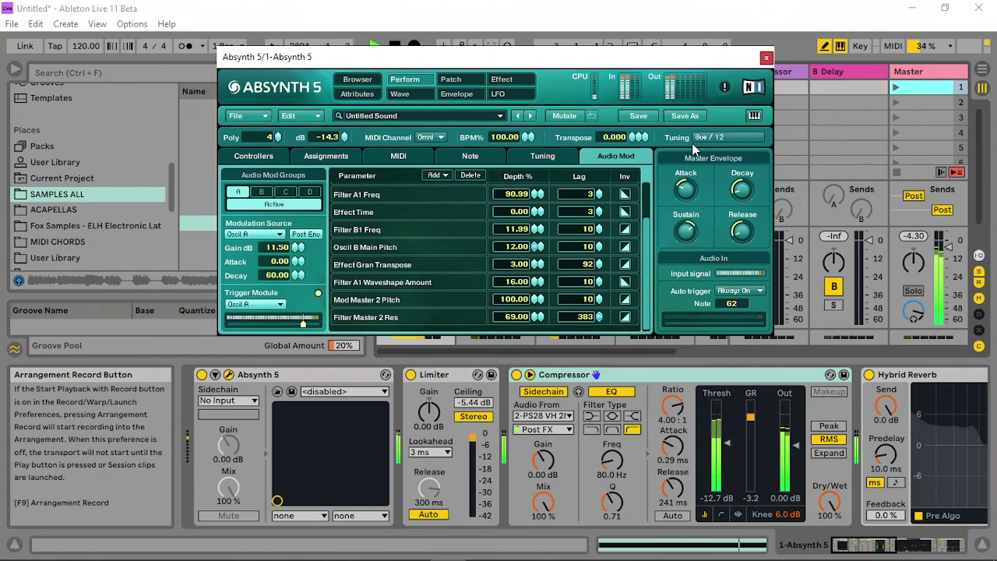
left_click_drag(299, 247, 320, 258)
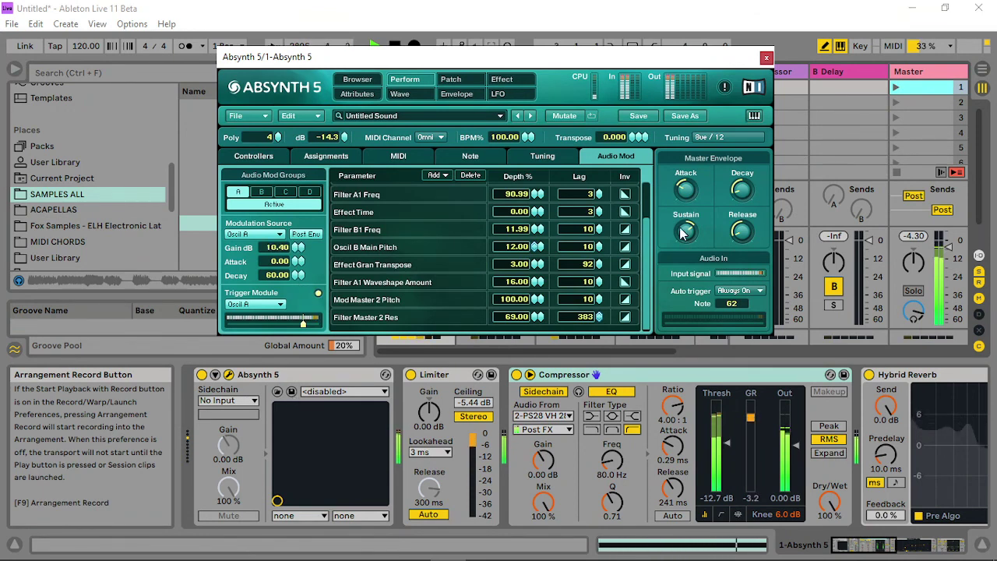